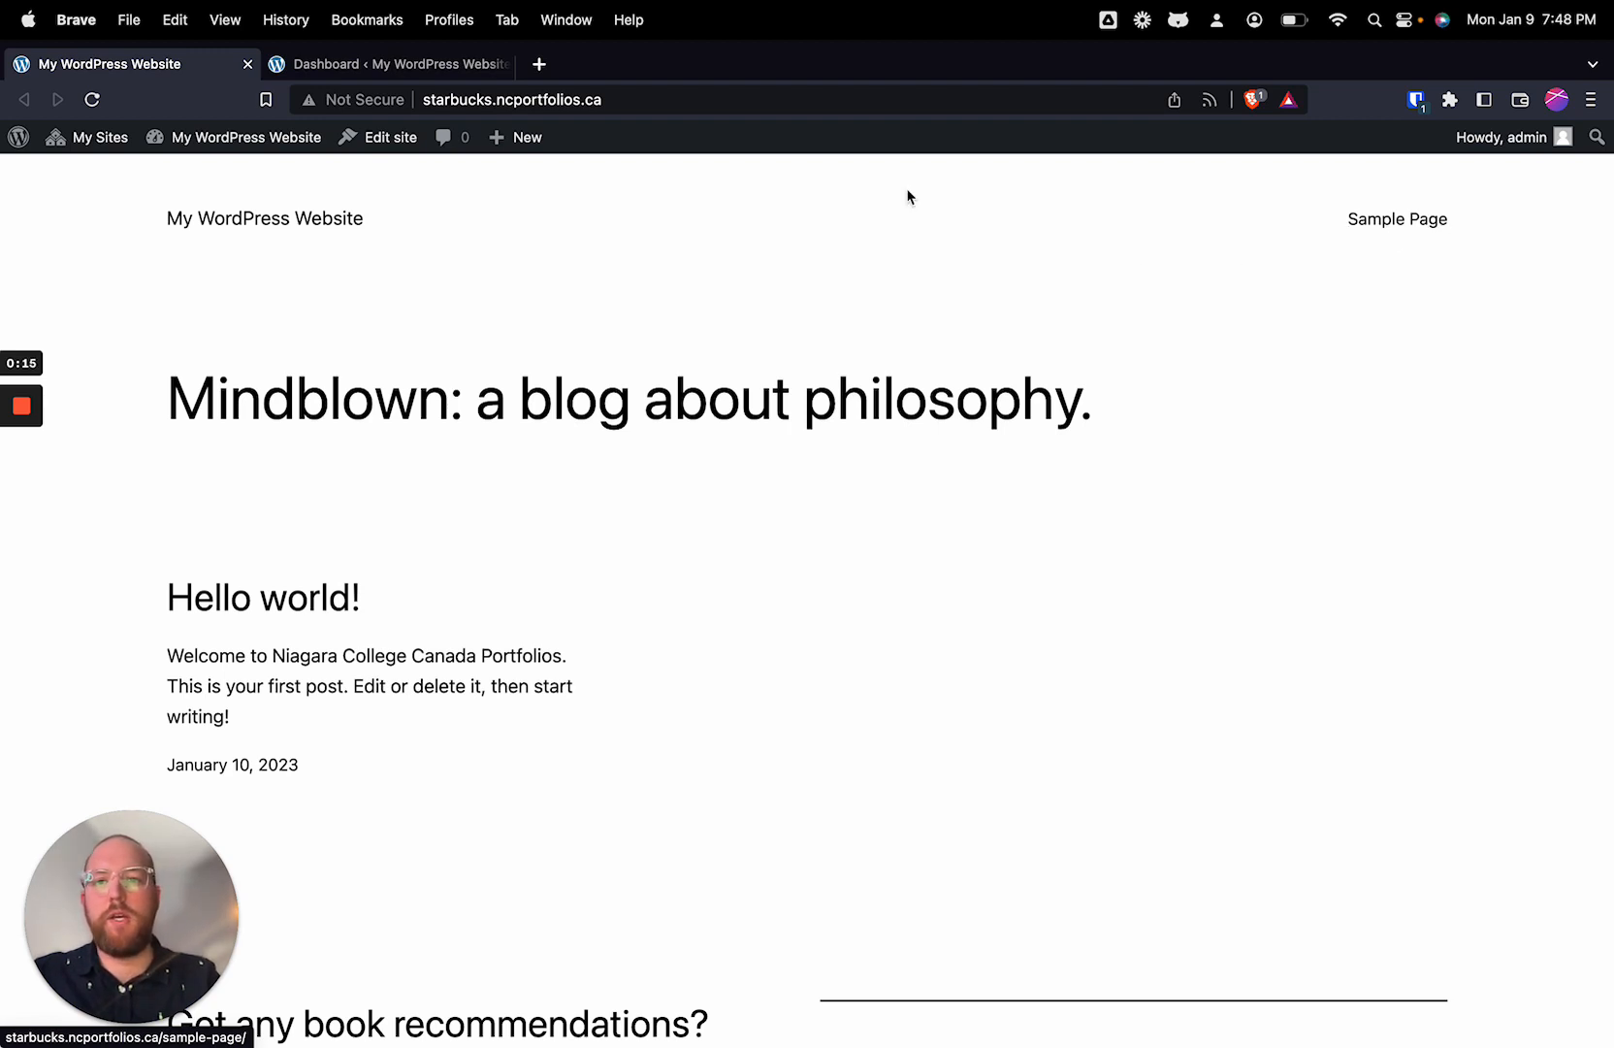
Step: Switch to the site's admin dashboard and look over its Posts, Media and Pages sections
{"action": "left_click", "coordinate": [385, 75]}
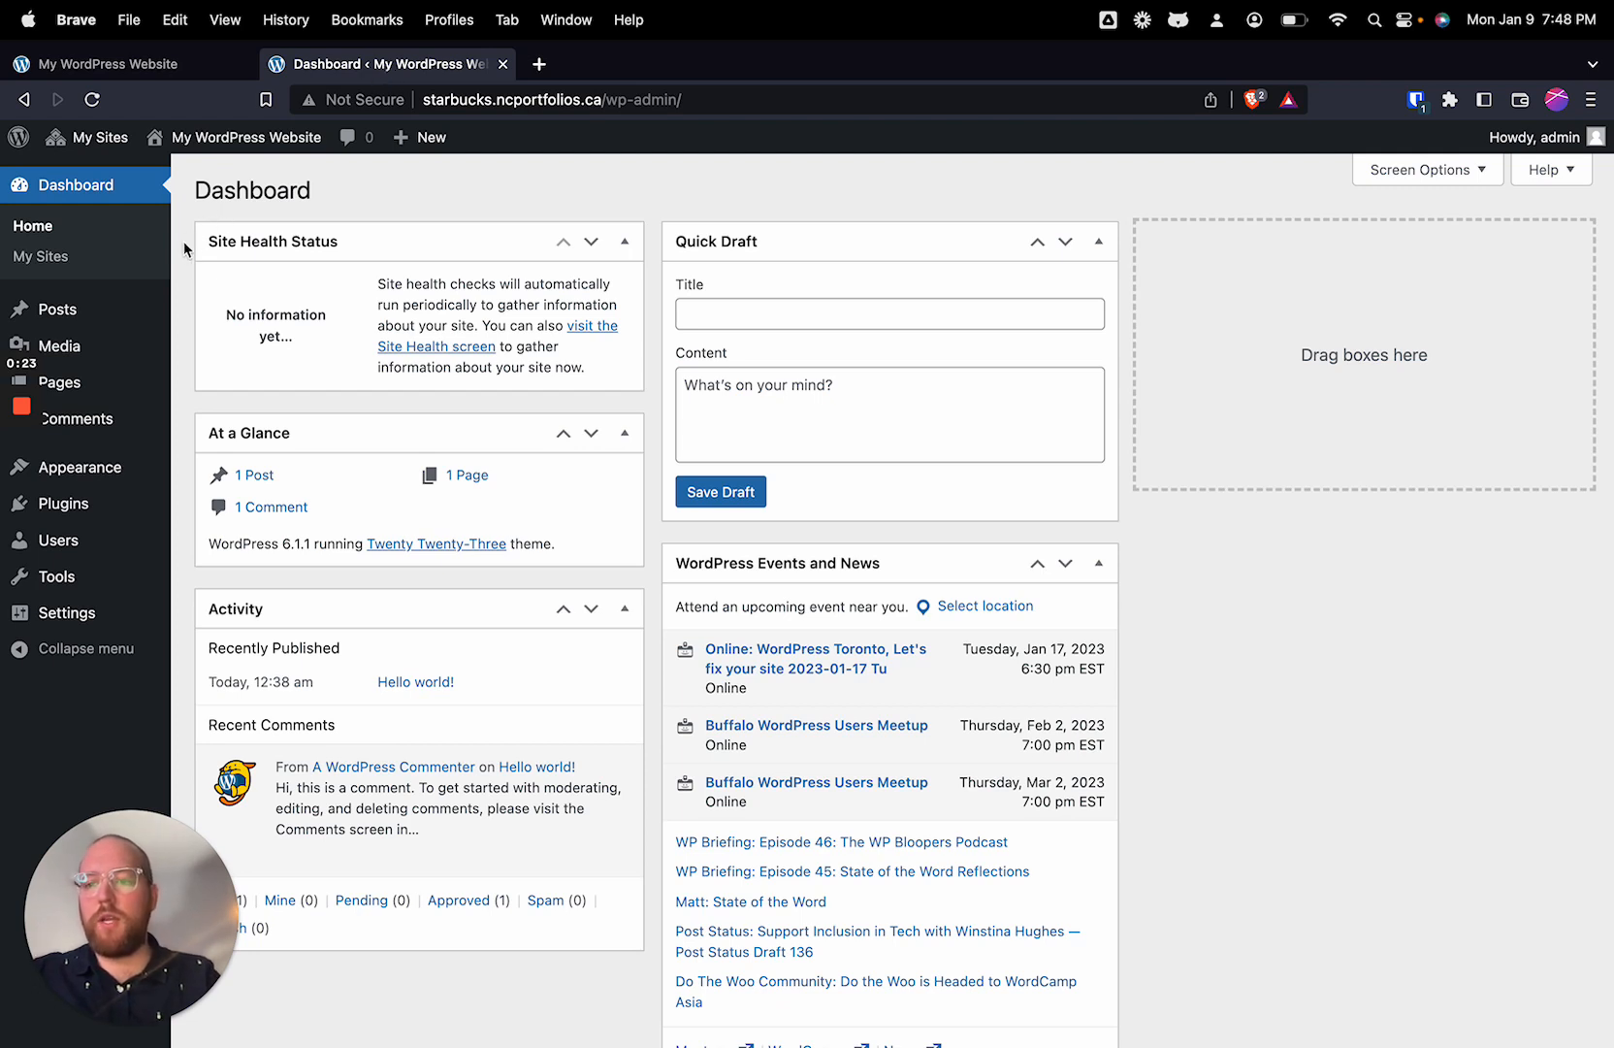
{"action": "mouse_move", "coordinate": [124, 469]}
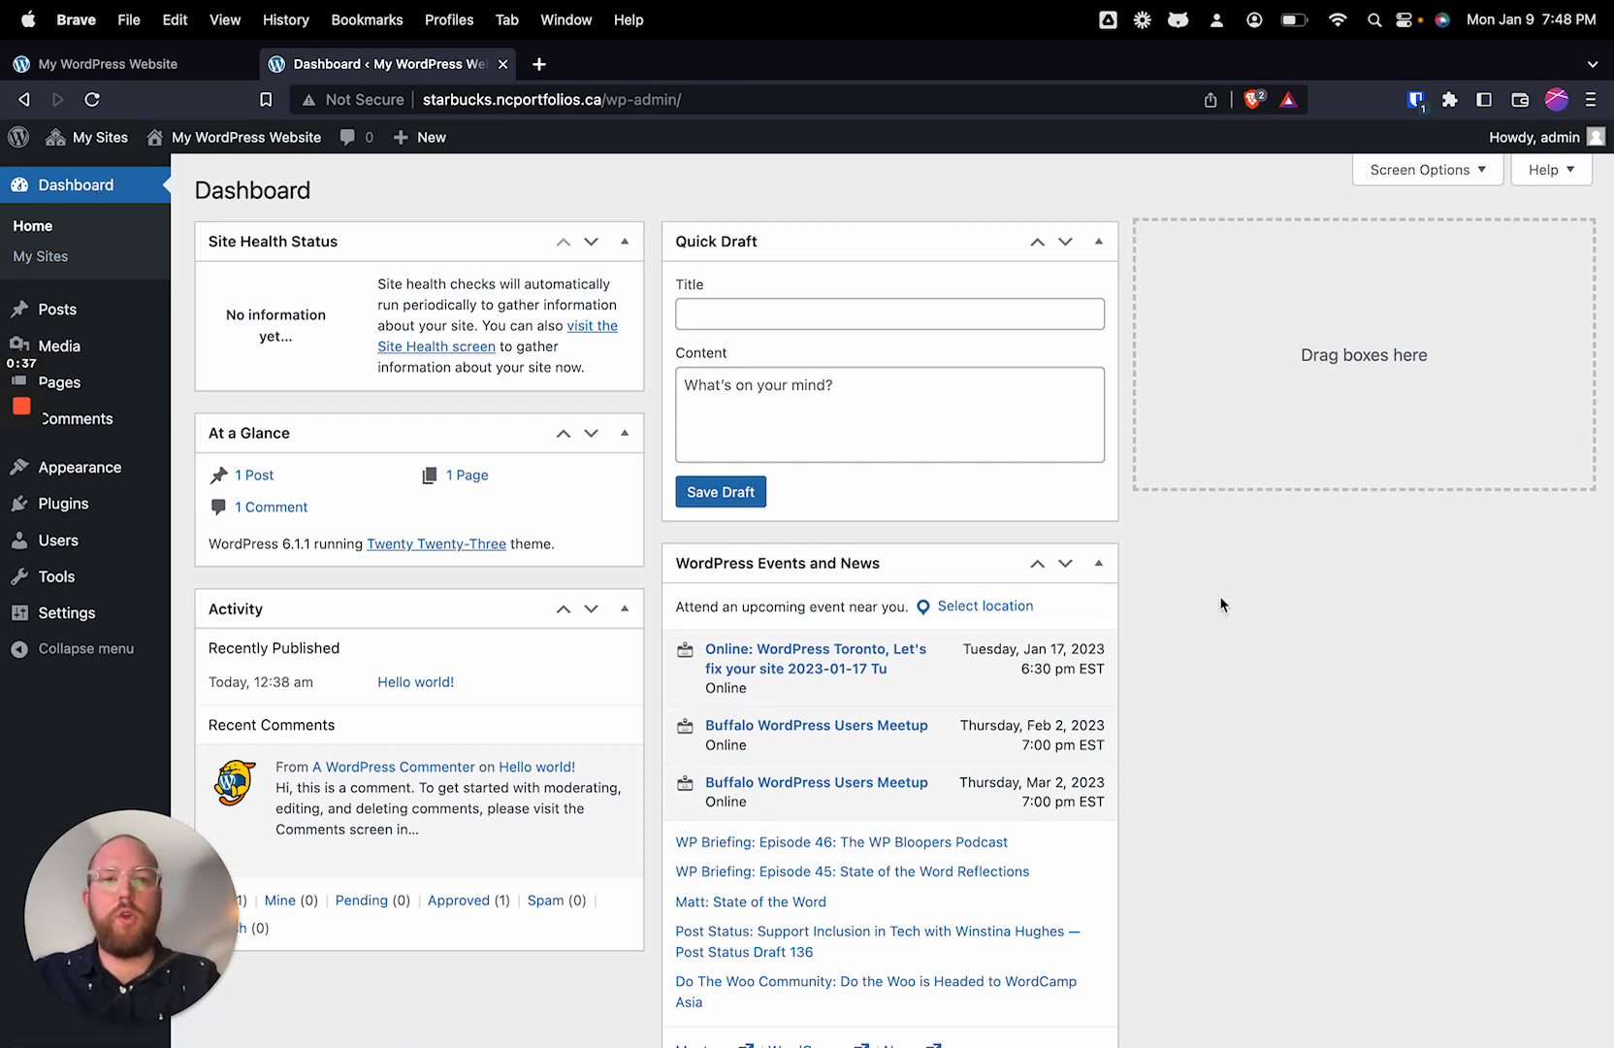
{"action": "mouse_move", "coordinate": [81, 310]}
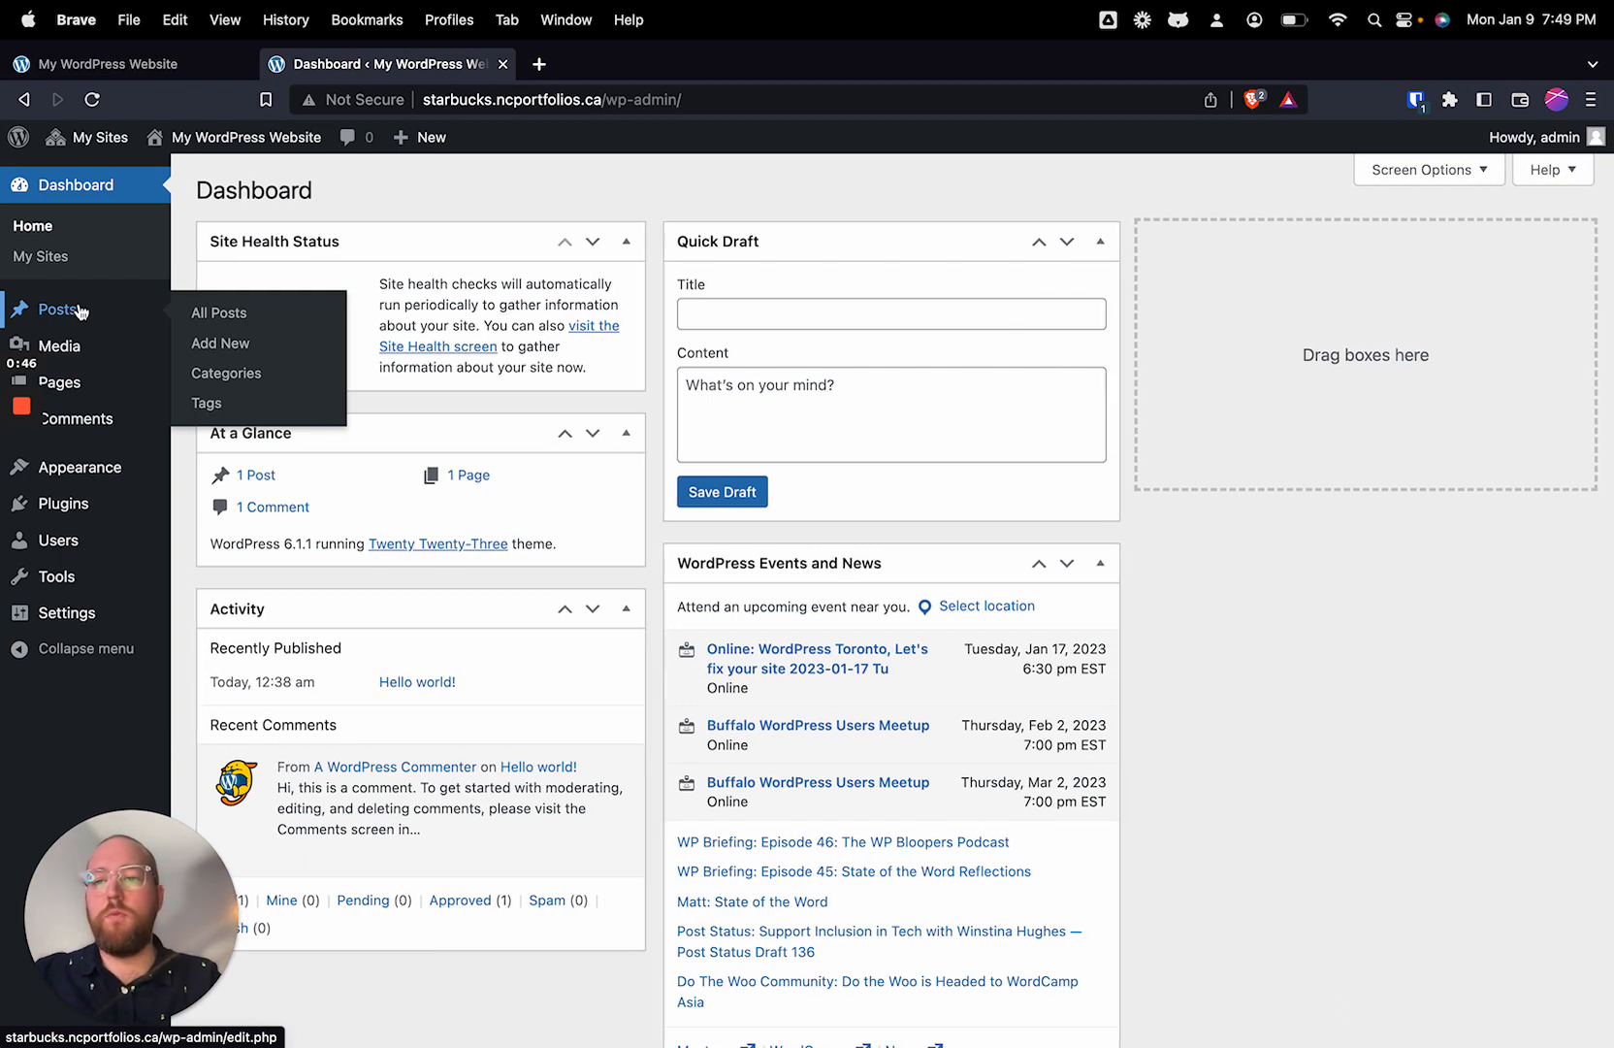
{"action": "mouse_move", "coordinate": [83, 352]}
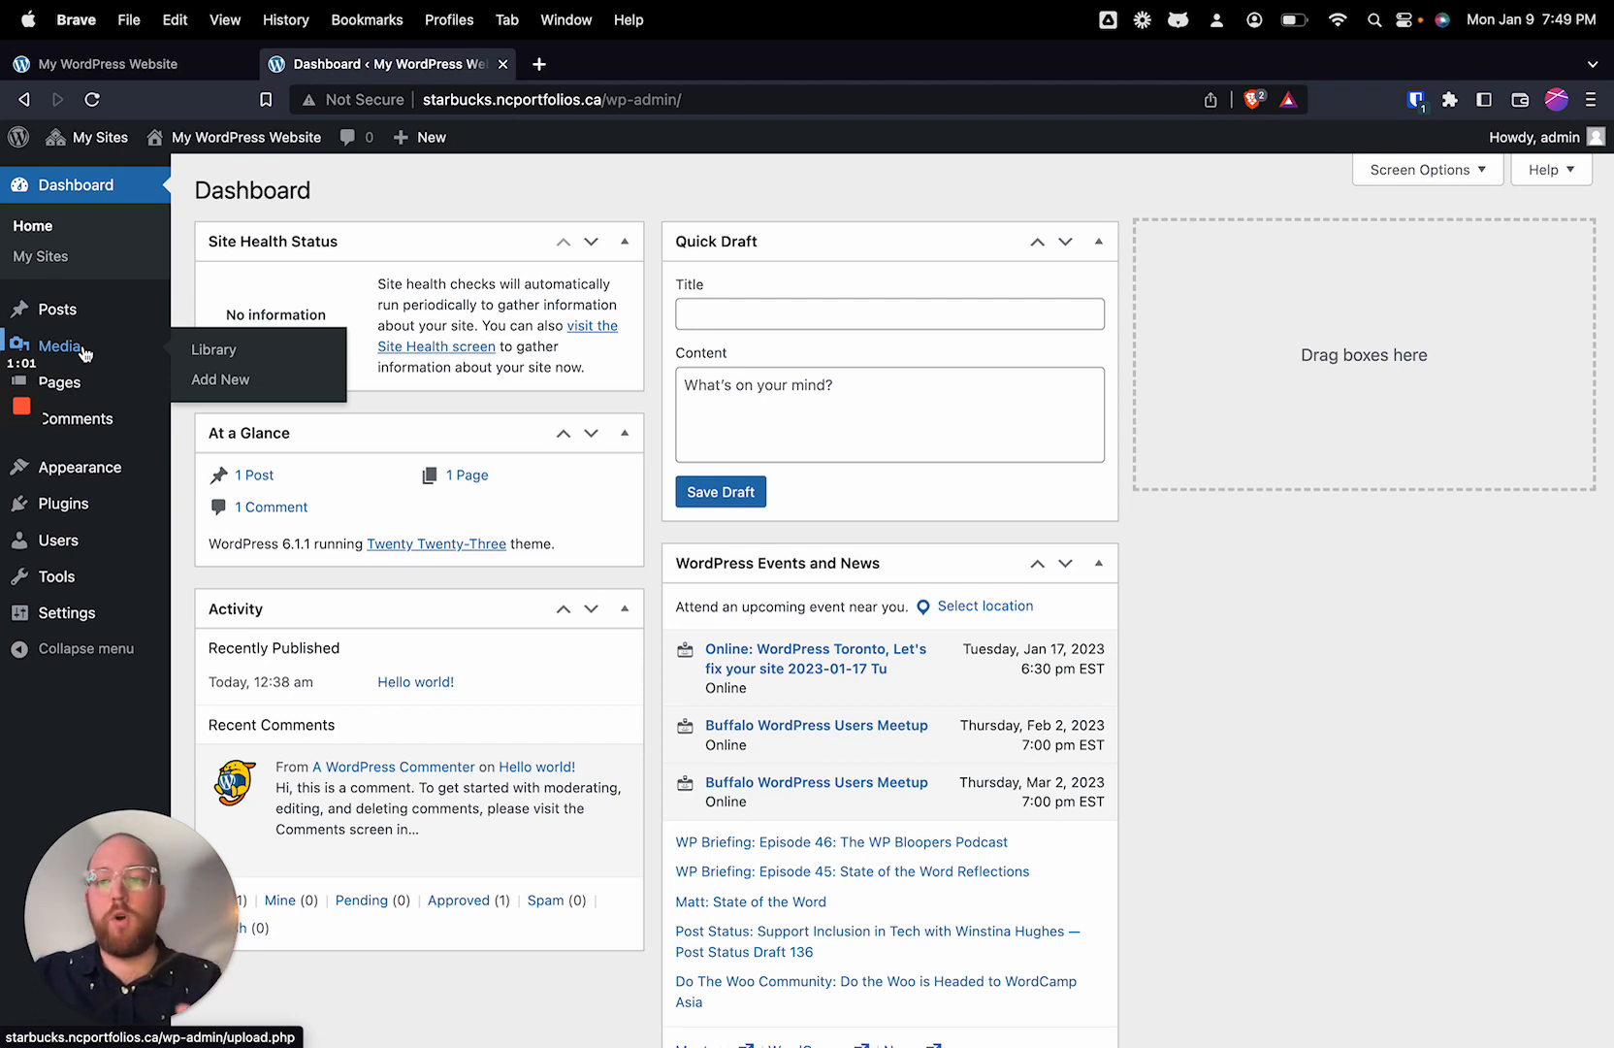
{"action": "mouse_move", "coordinate": [107, 386]}
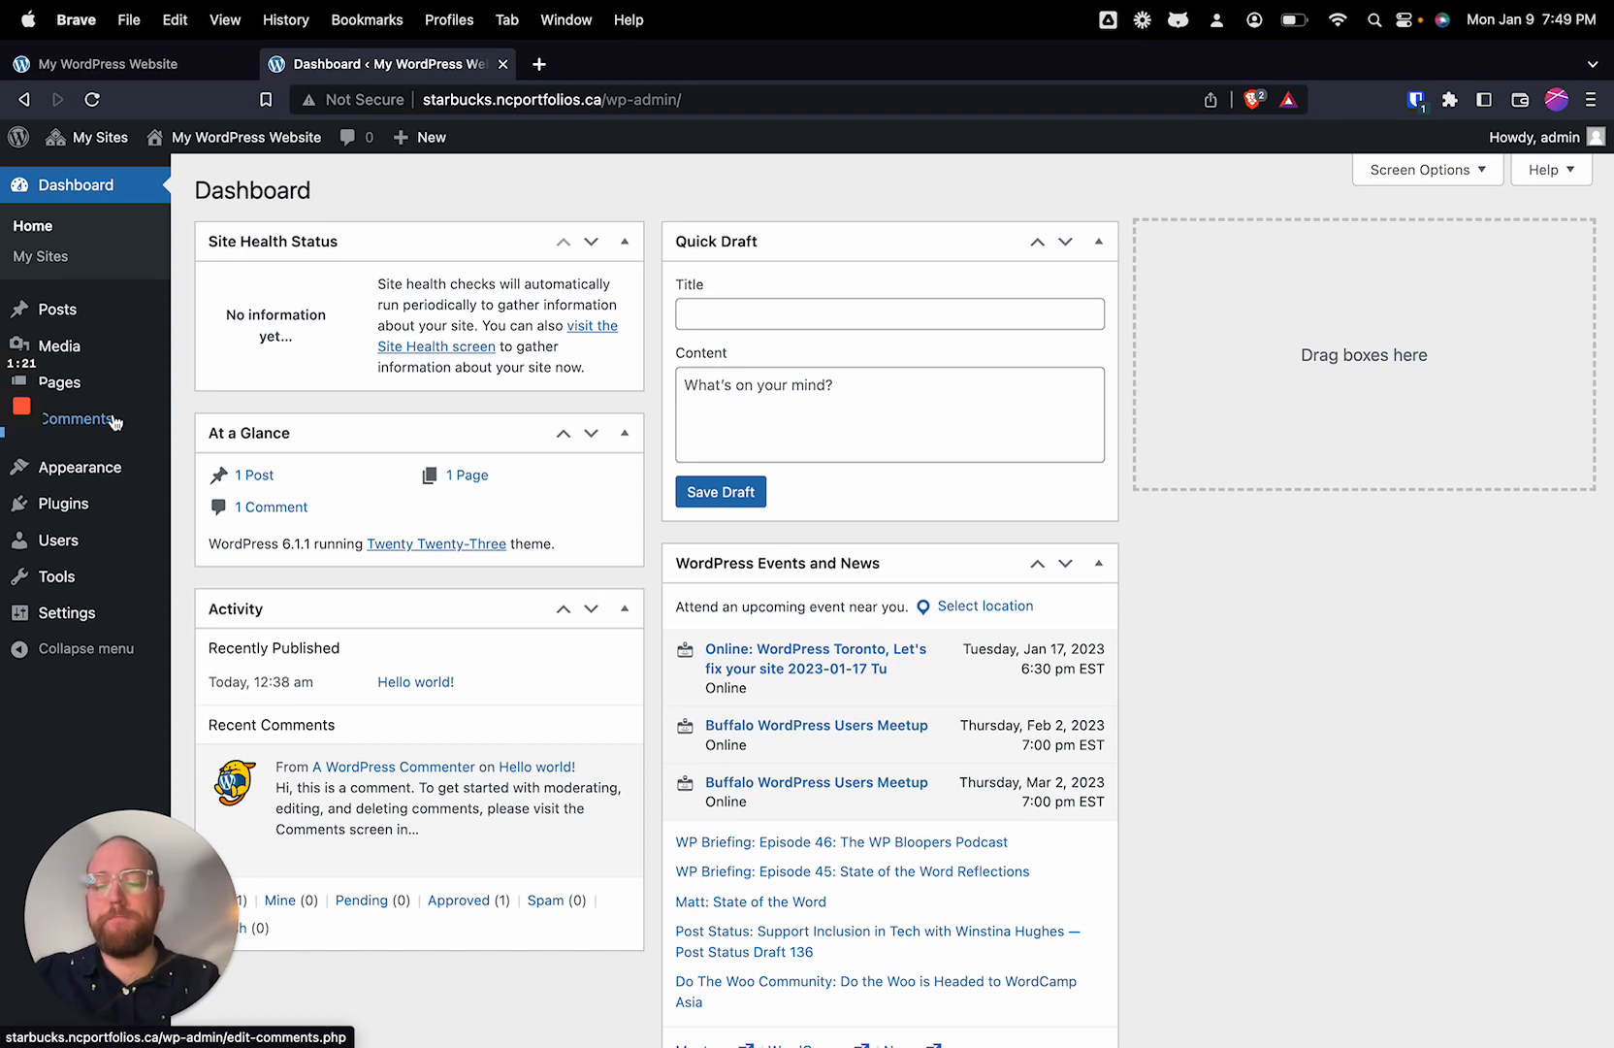
Step: Activate the Elementor plugin and skip every stage of its onboarding setup
{"action": "left_click", "coordinate": [106, 521]}
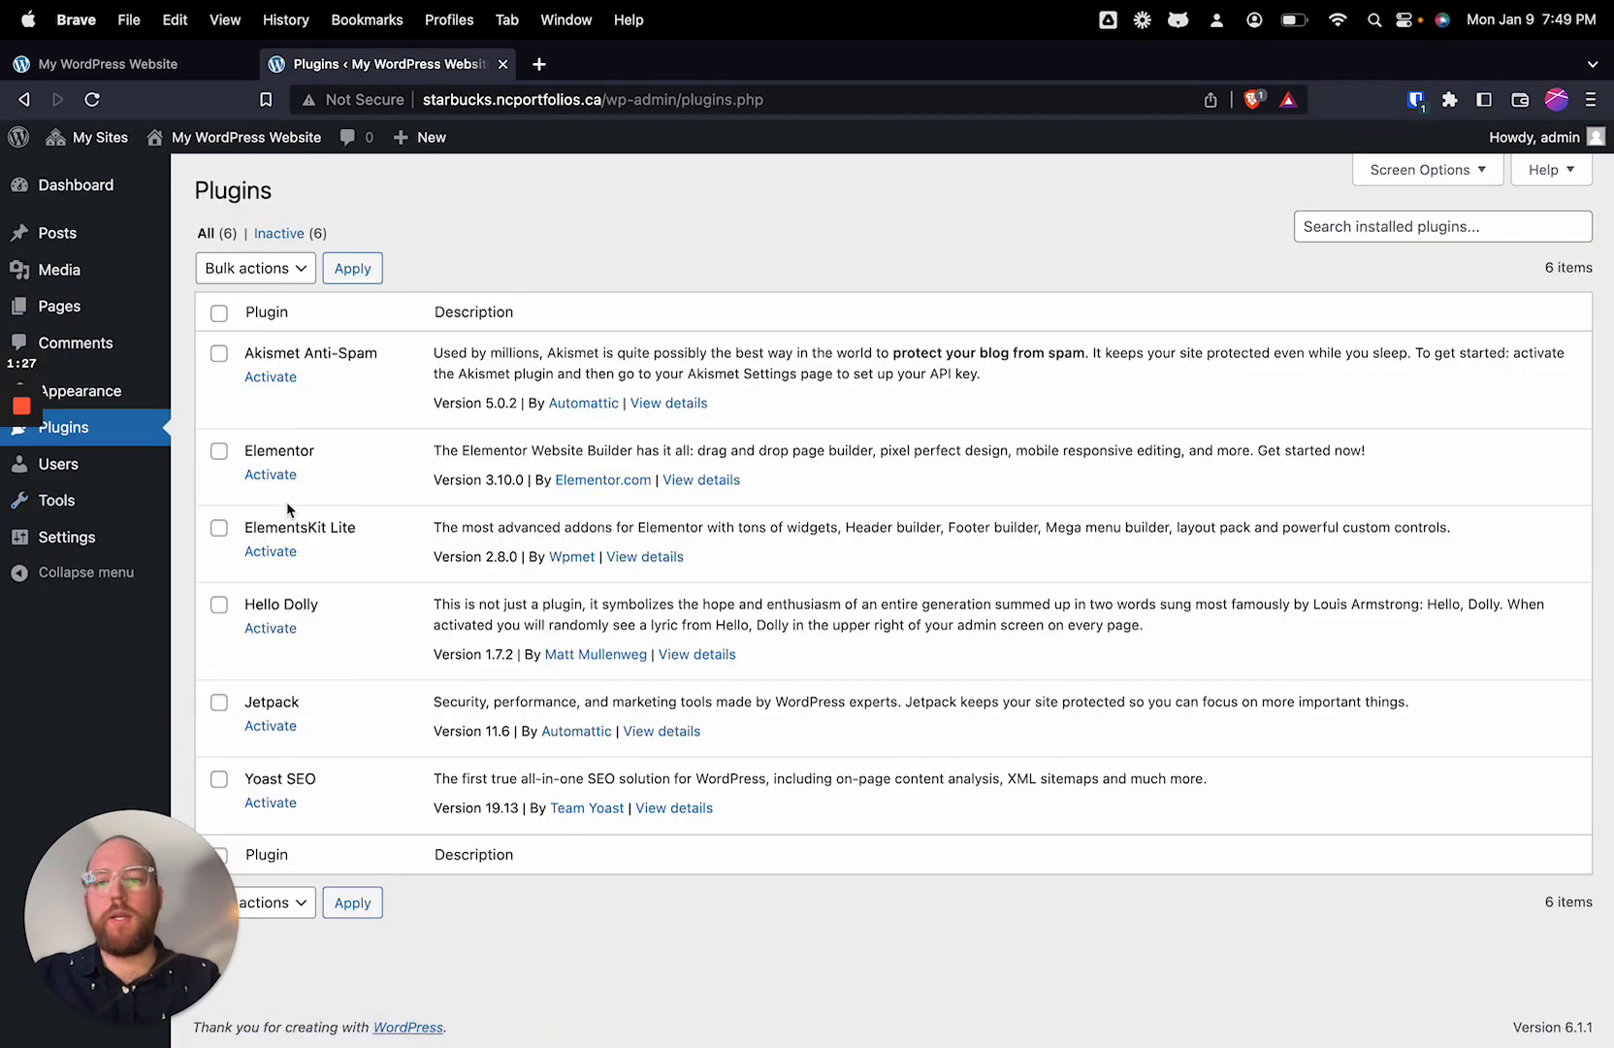
{"action": "left_click", "coordinate": [286, 481]}
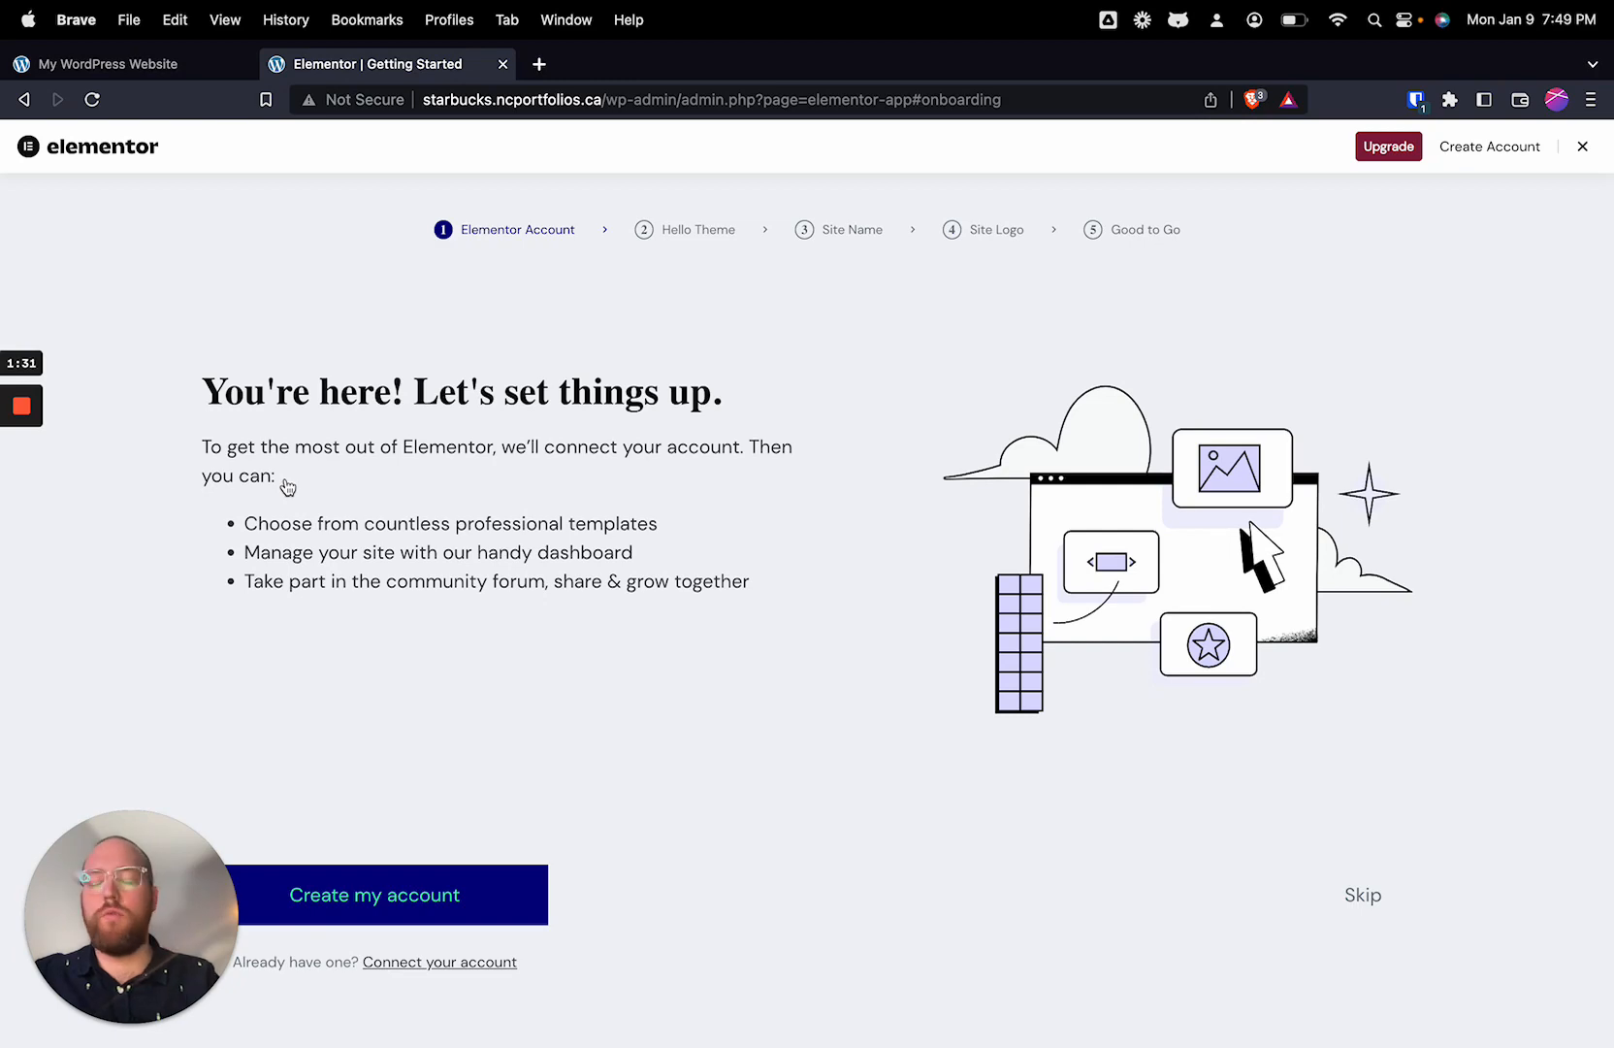
{"action": "left_click", "coordinate": [1371, 897]}
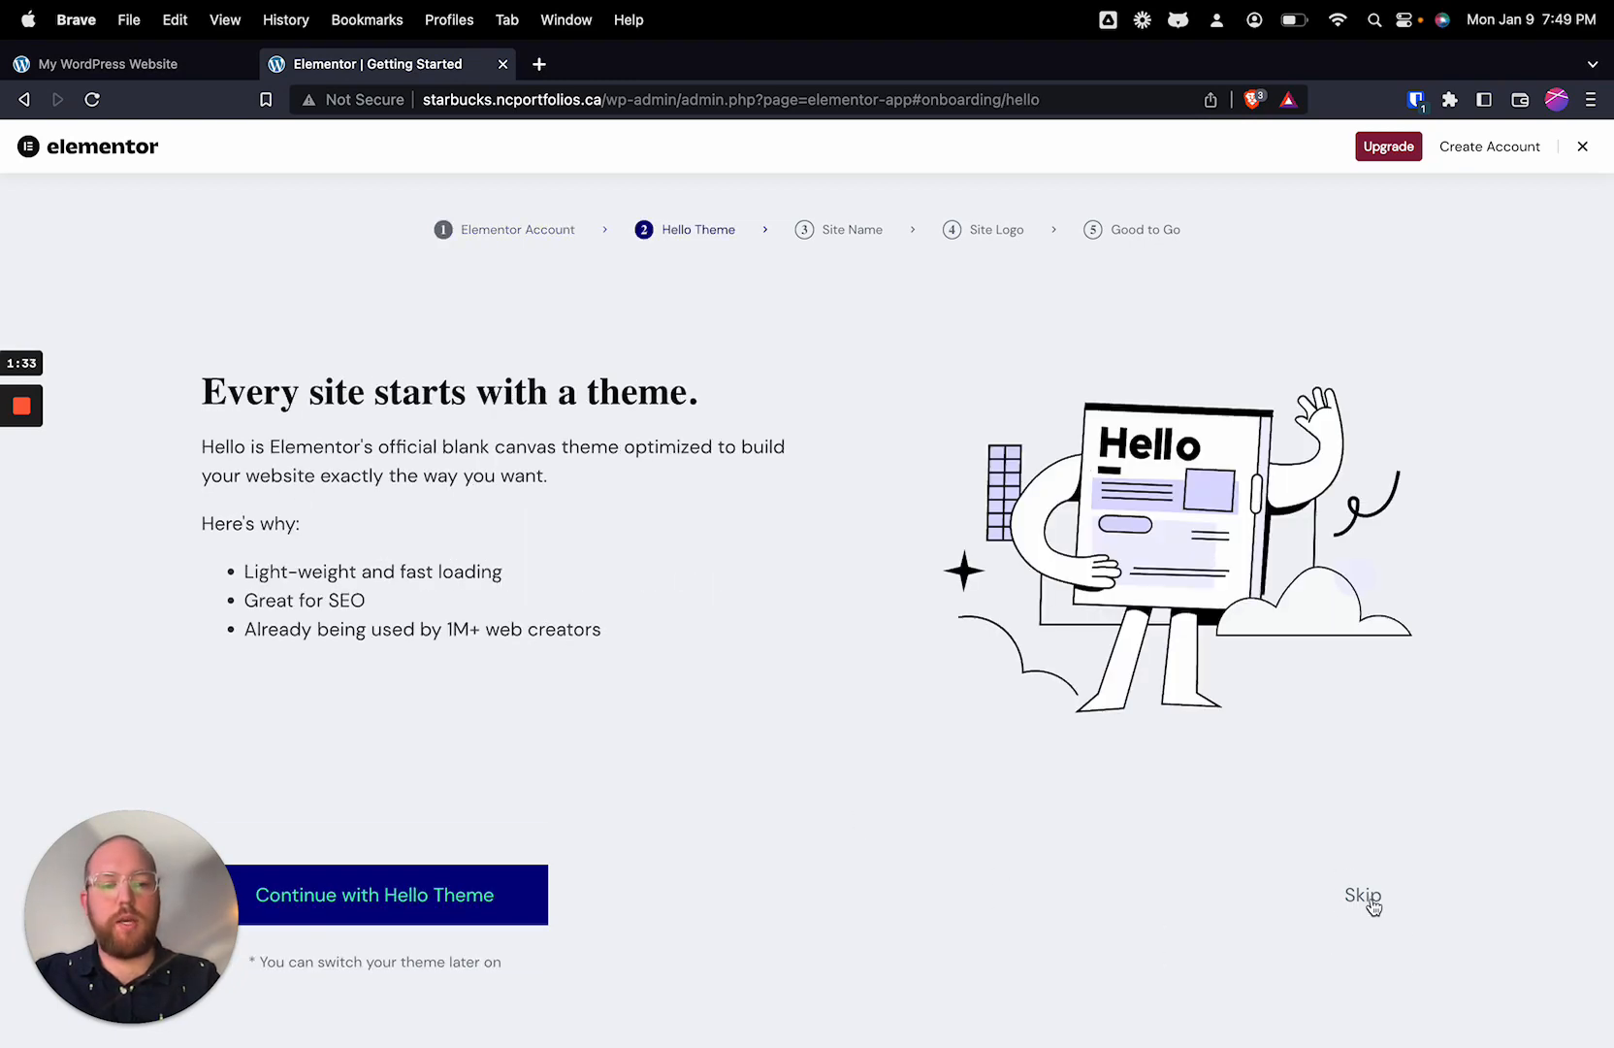
{"action": "left_click", "coordinate": [1369, 903]}
{"action": "left_click", "coordinate": [1369, 902]}
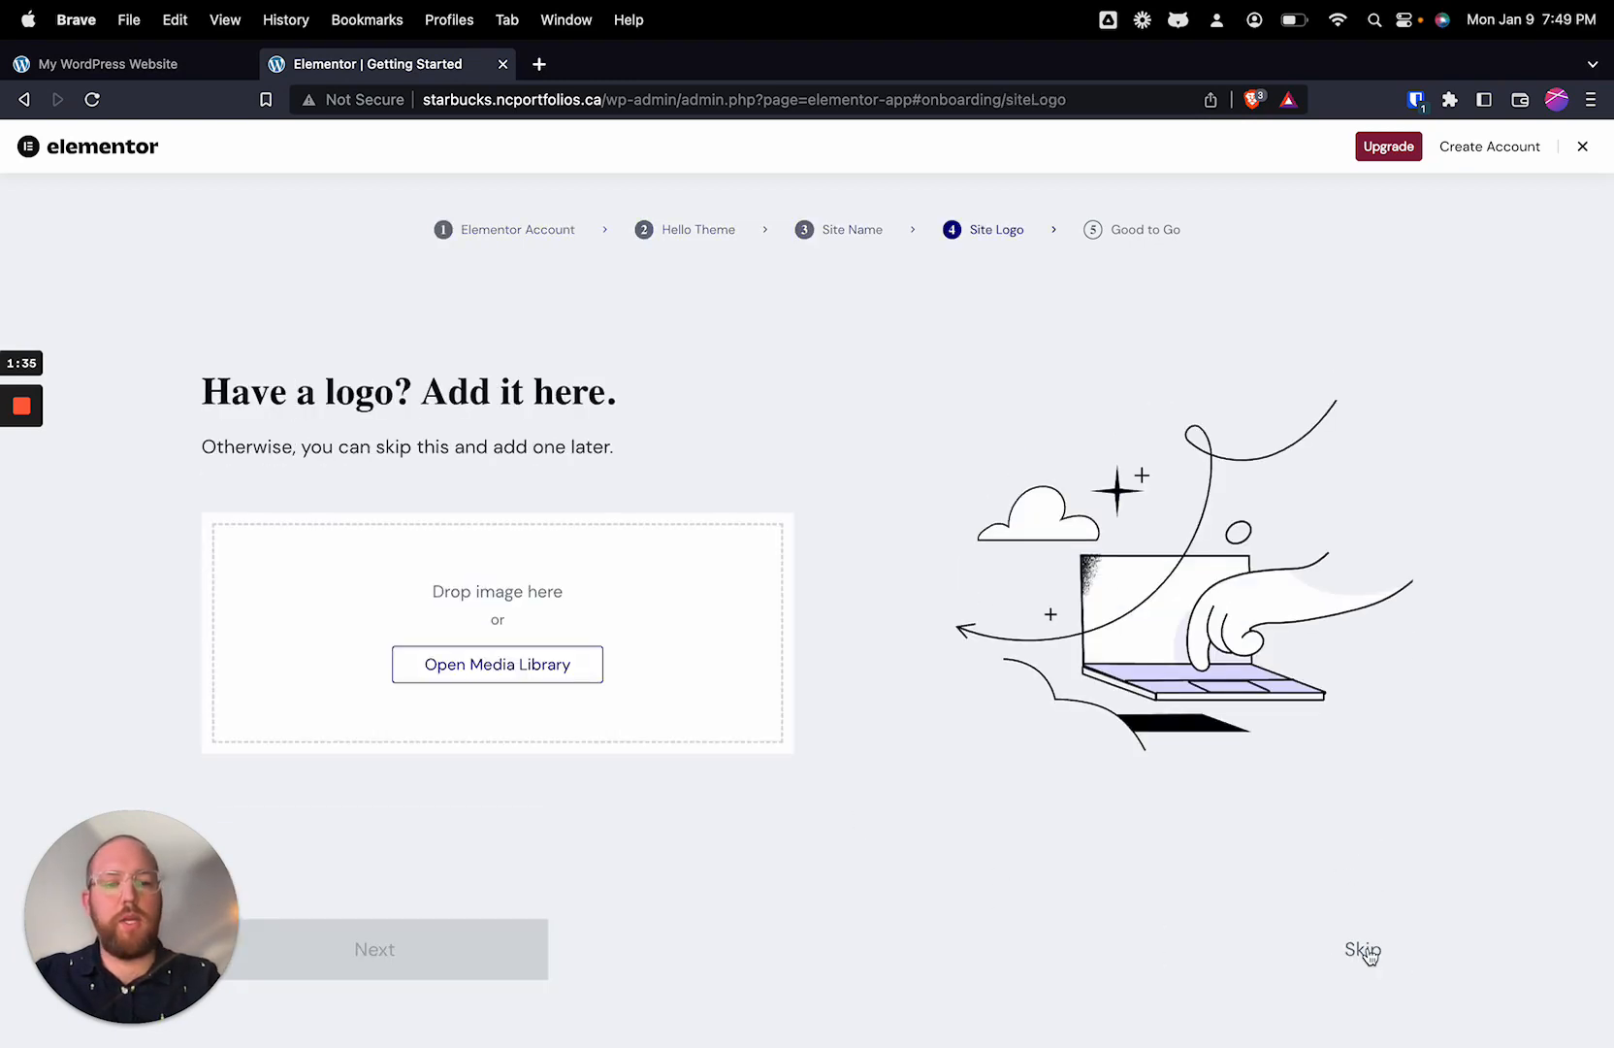
{"action": "left_click", "coordinate": [1368, 951]}
{"action": "left_click", "coordinate": [1370, 941]}
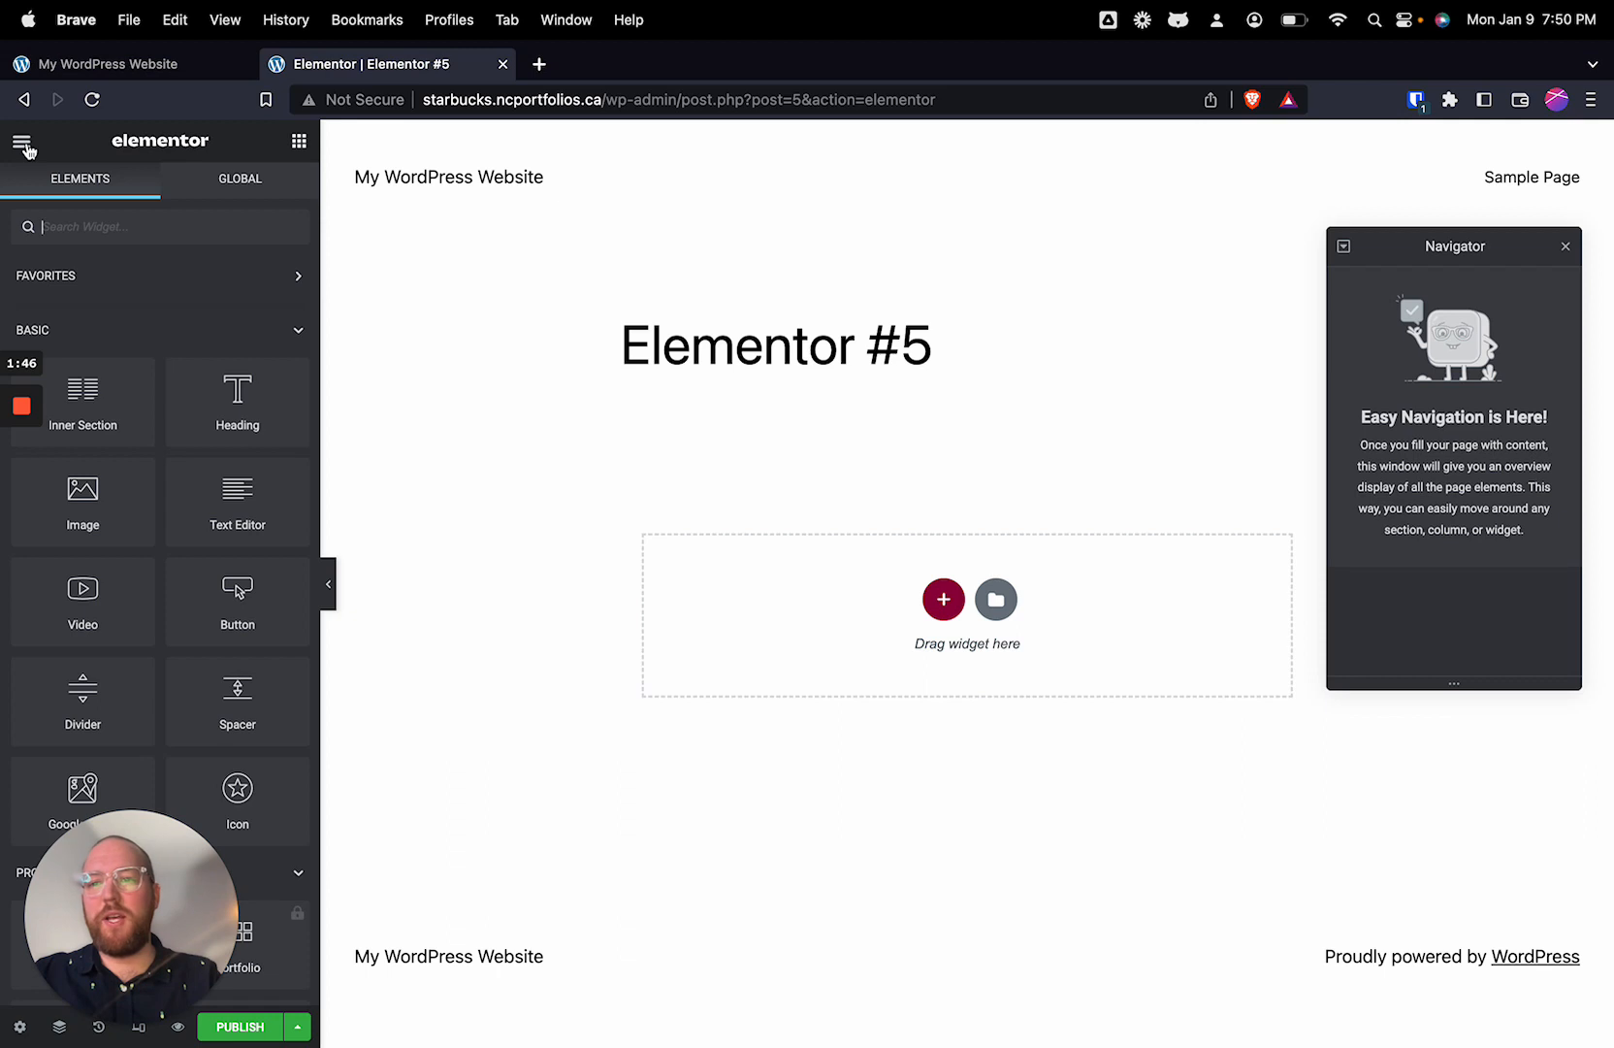
Step: Exit the Elementor page editor to the WordPress admin and activate the ElementsKit Lite plugin
{"action": "left_click", "coordinate": [21, 144]}
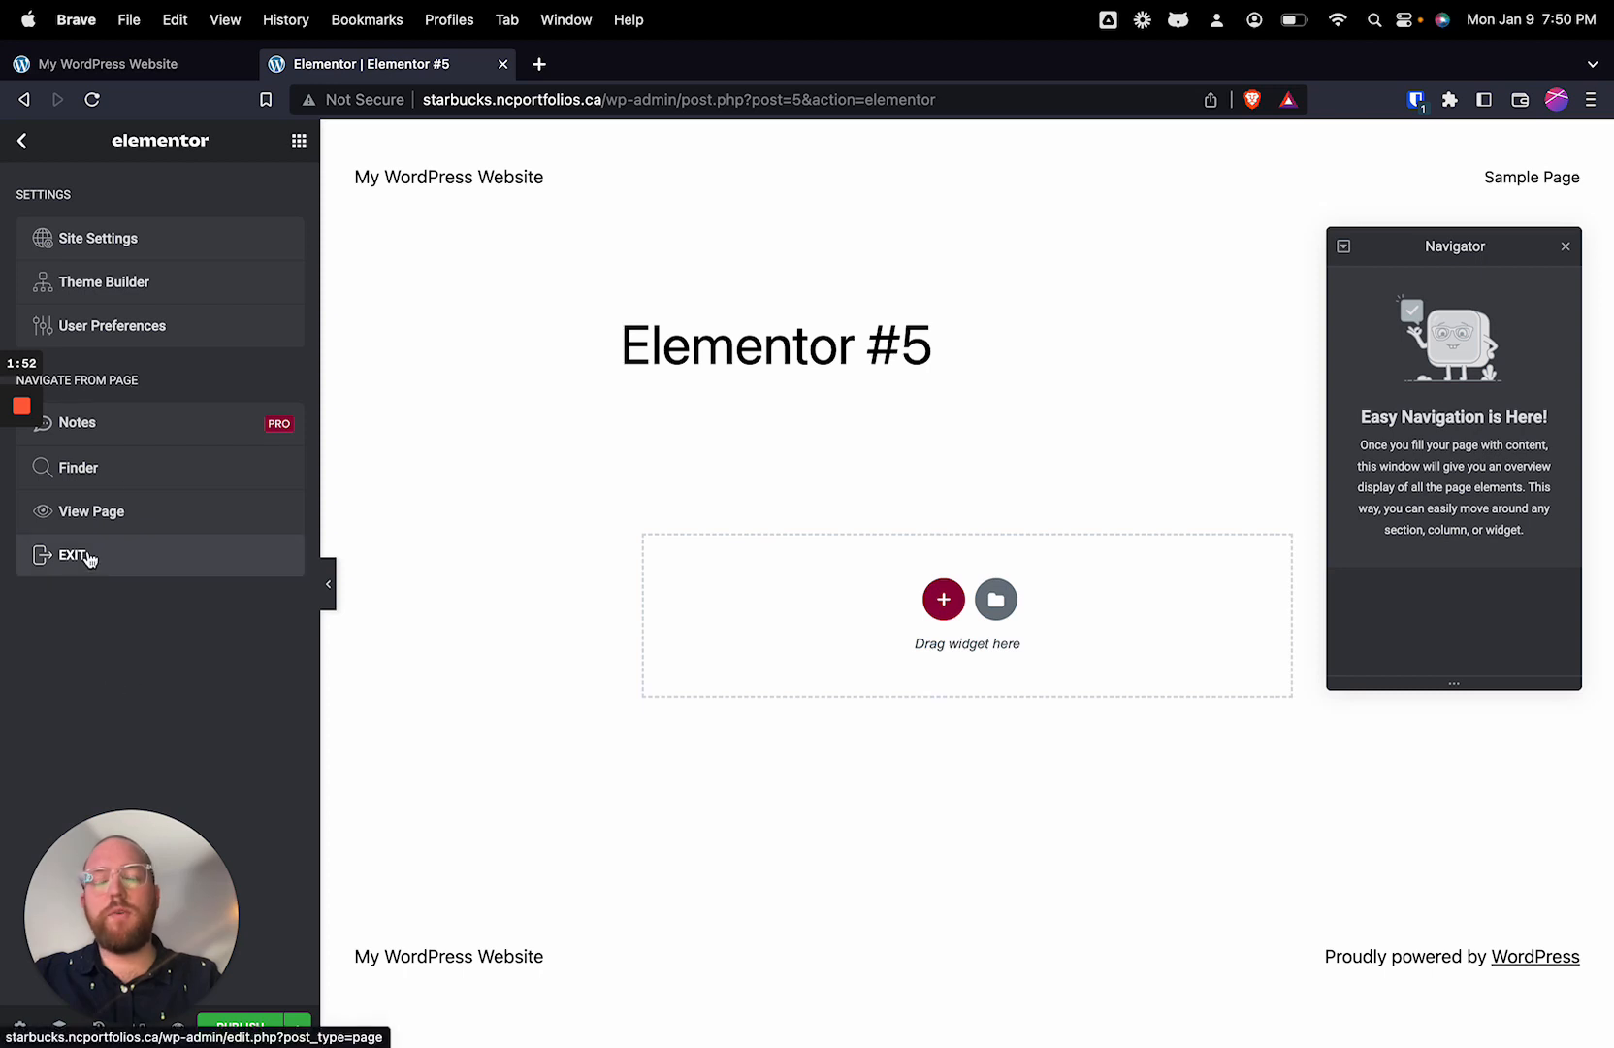
{"action": "left_click", "coordinate": [88, 558]}
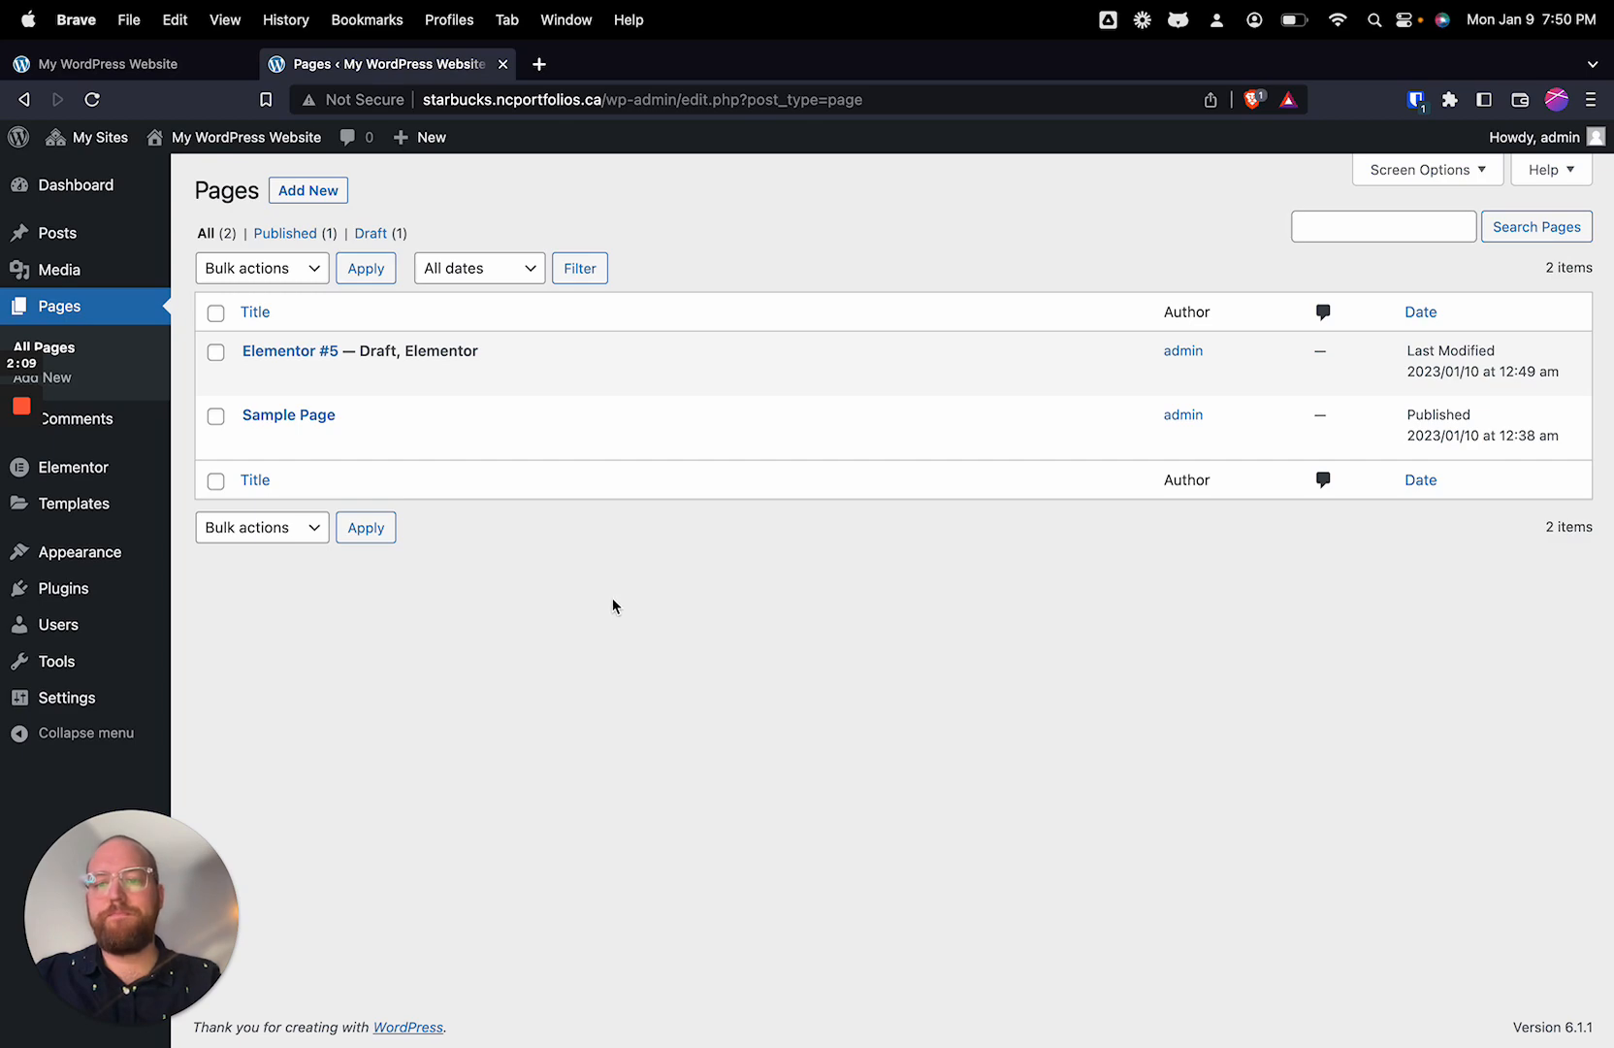
{"action": "left_click", "coordinate": [86, 591]}
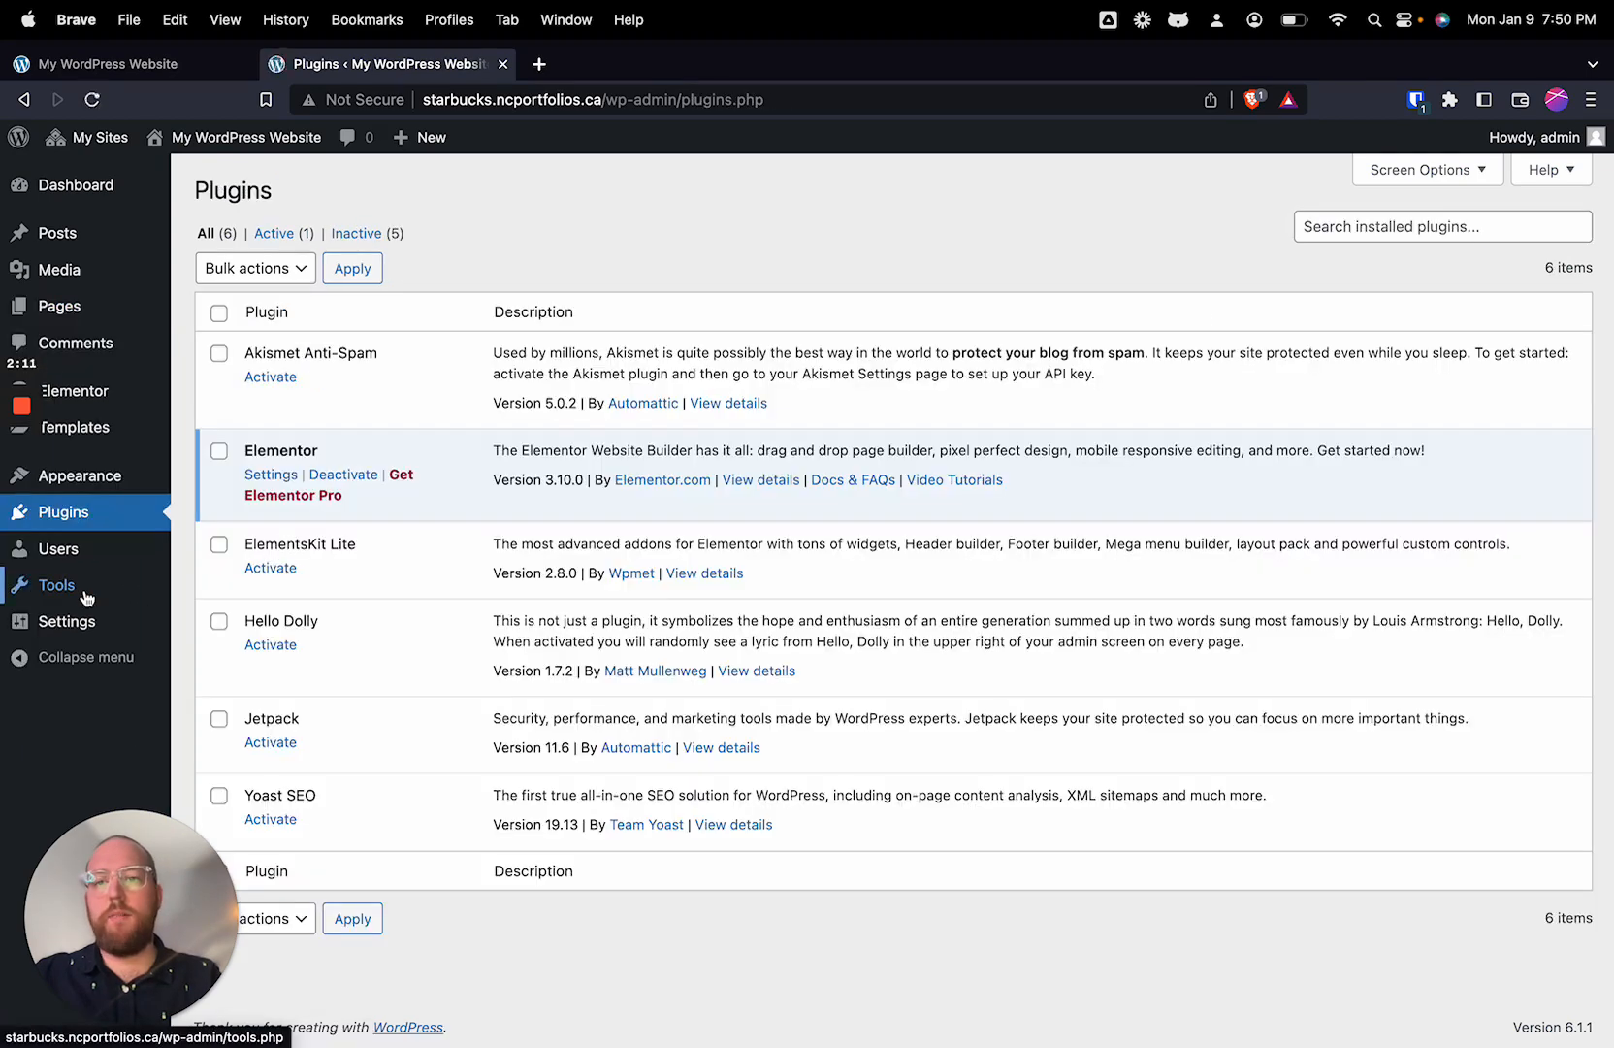
{"action": "left_click", "coordinate": [272, 570]}
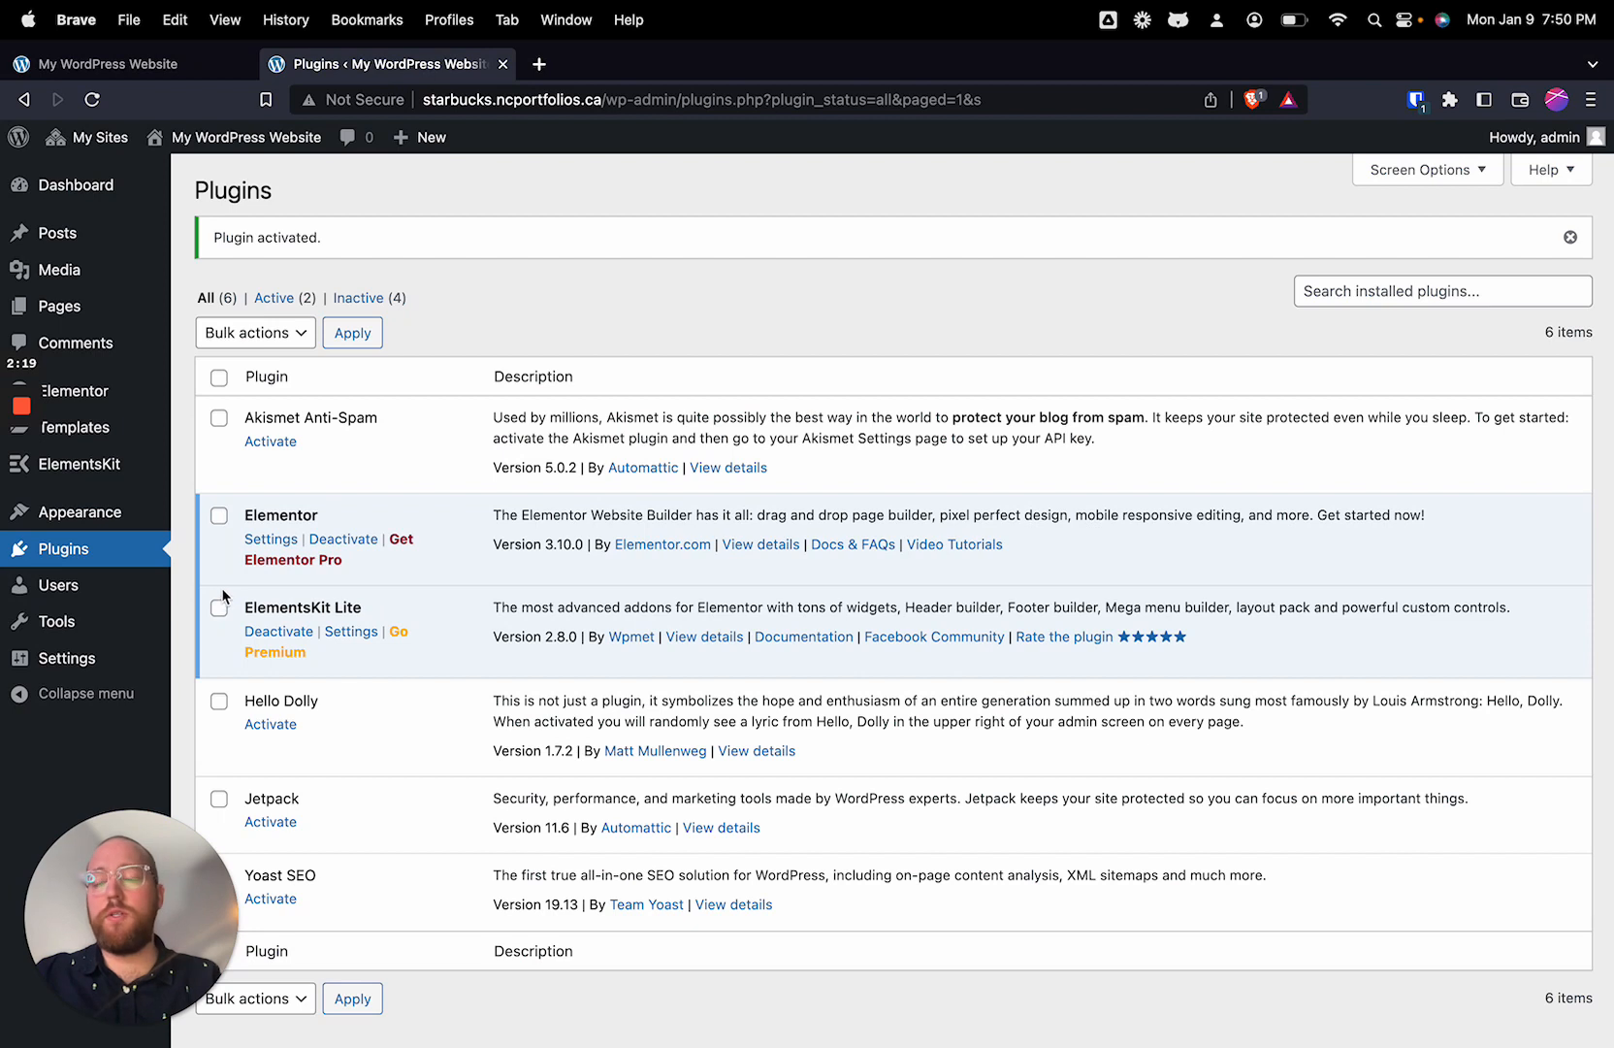
Step: Enable Landing Pages as a post type in Elementor's general settings
{"action": "mouse_move", "coordinate": [109, 403]}
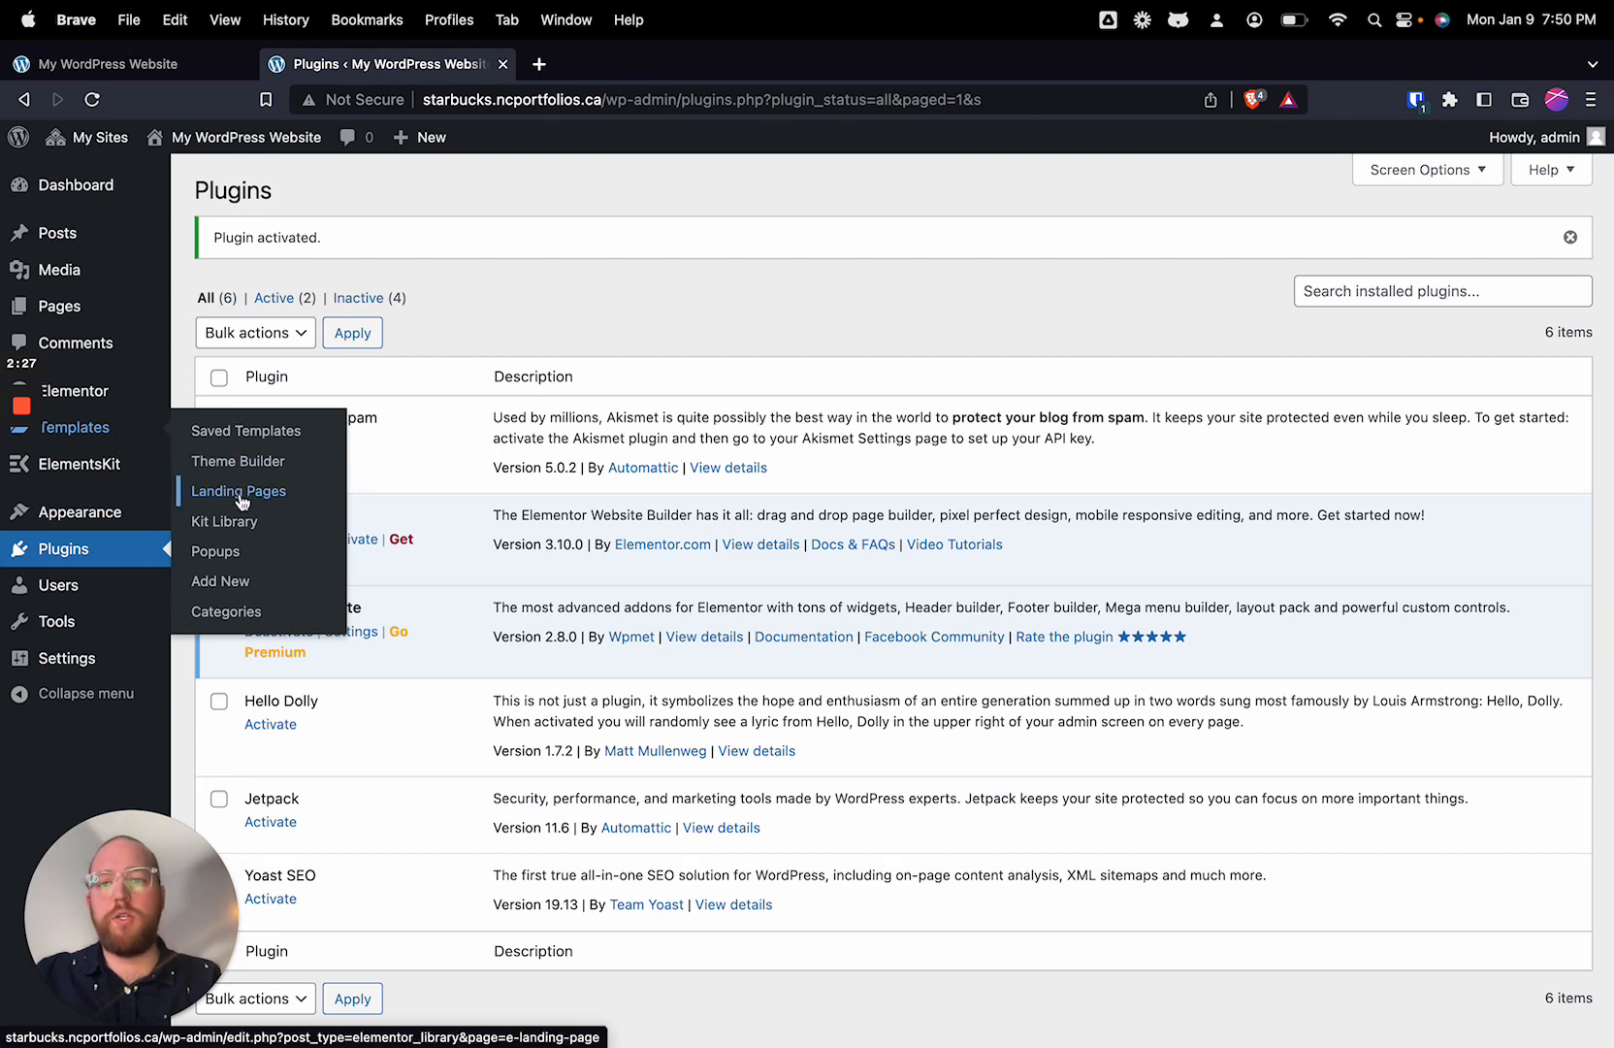
{"action": "mouse_move", "coordinate": [124, 479]}
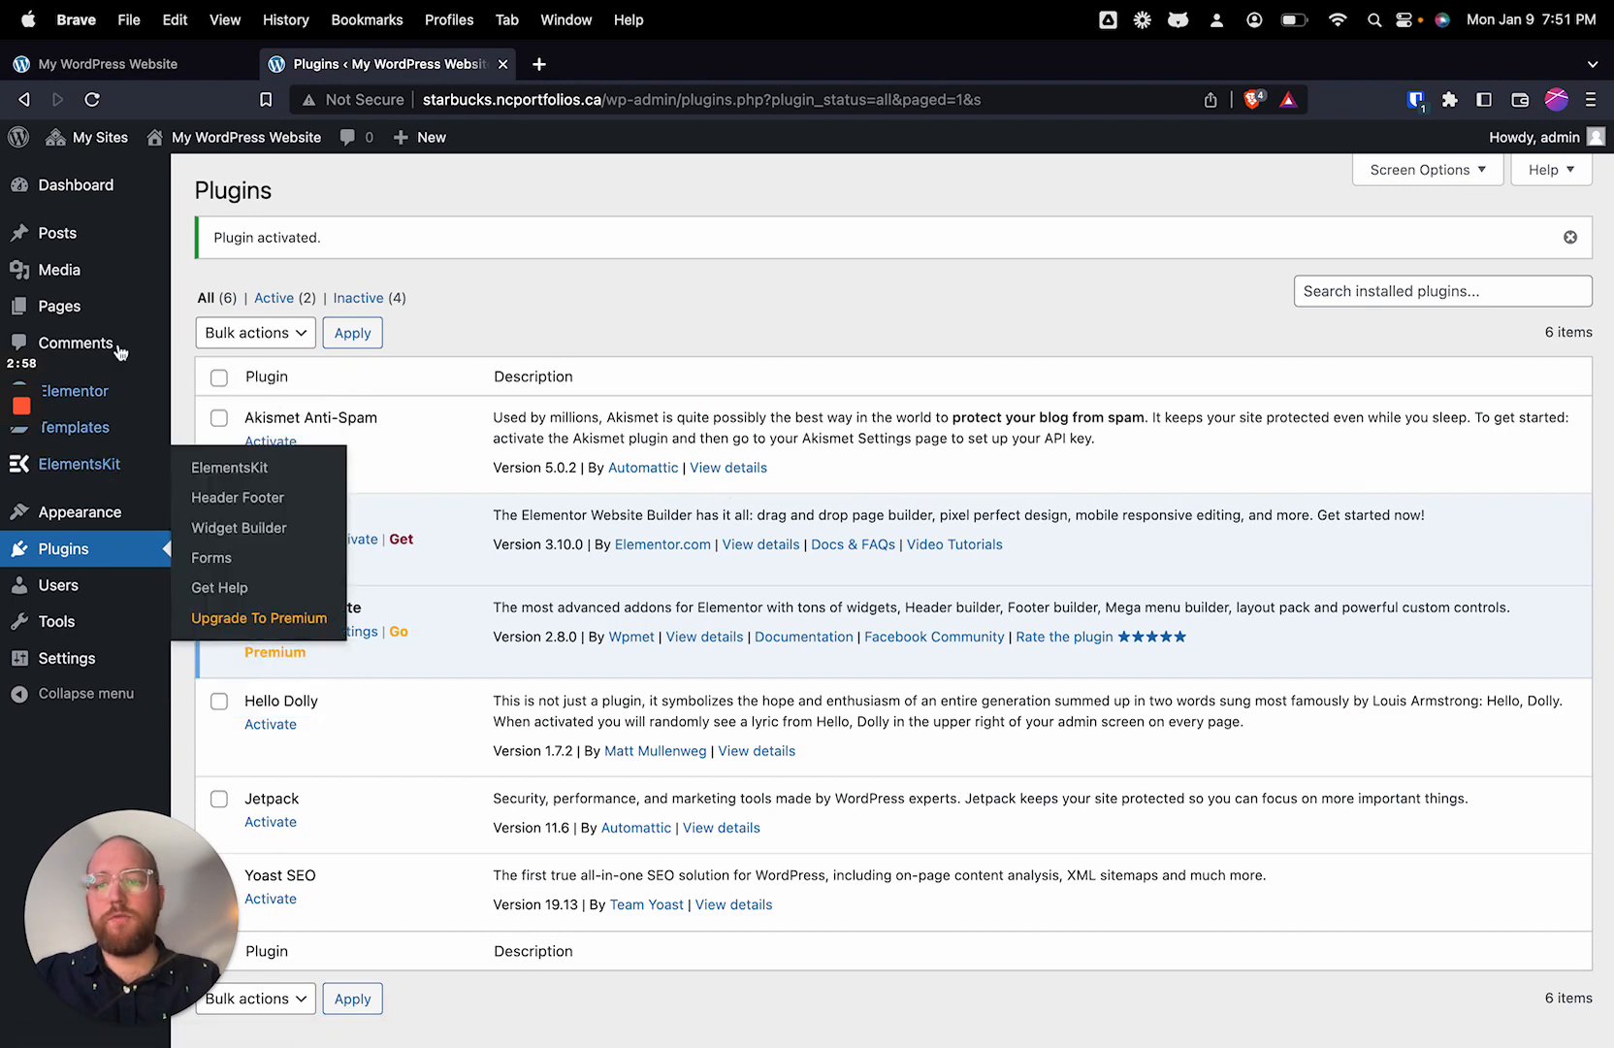
{"action": "left_click", "coordinate": [104, 396]}
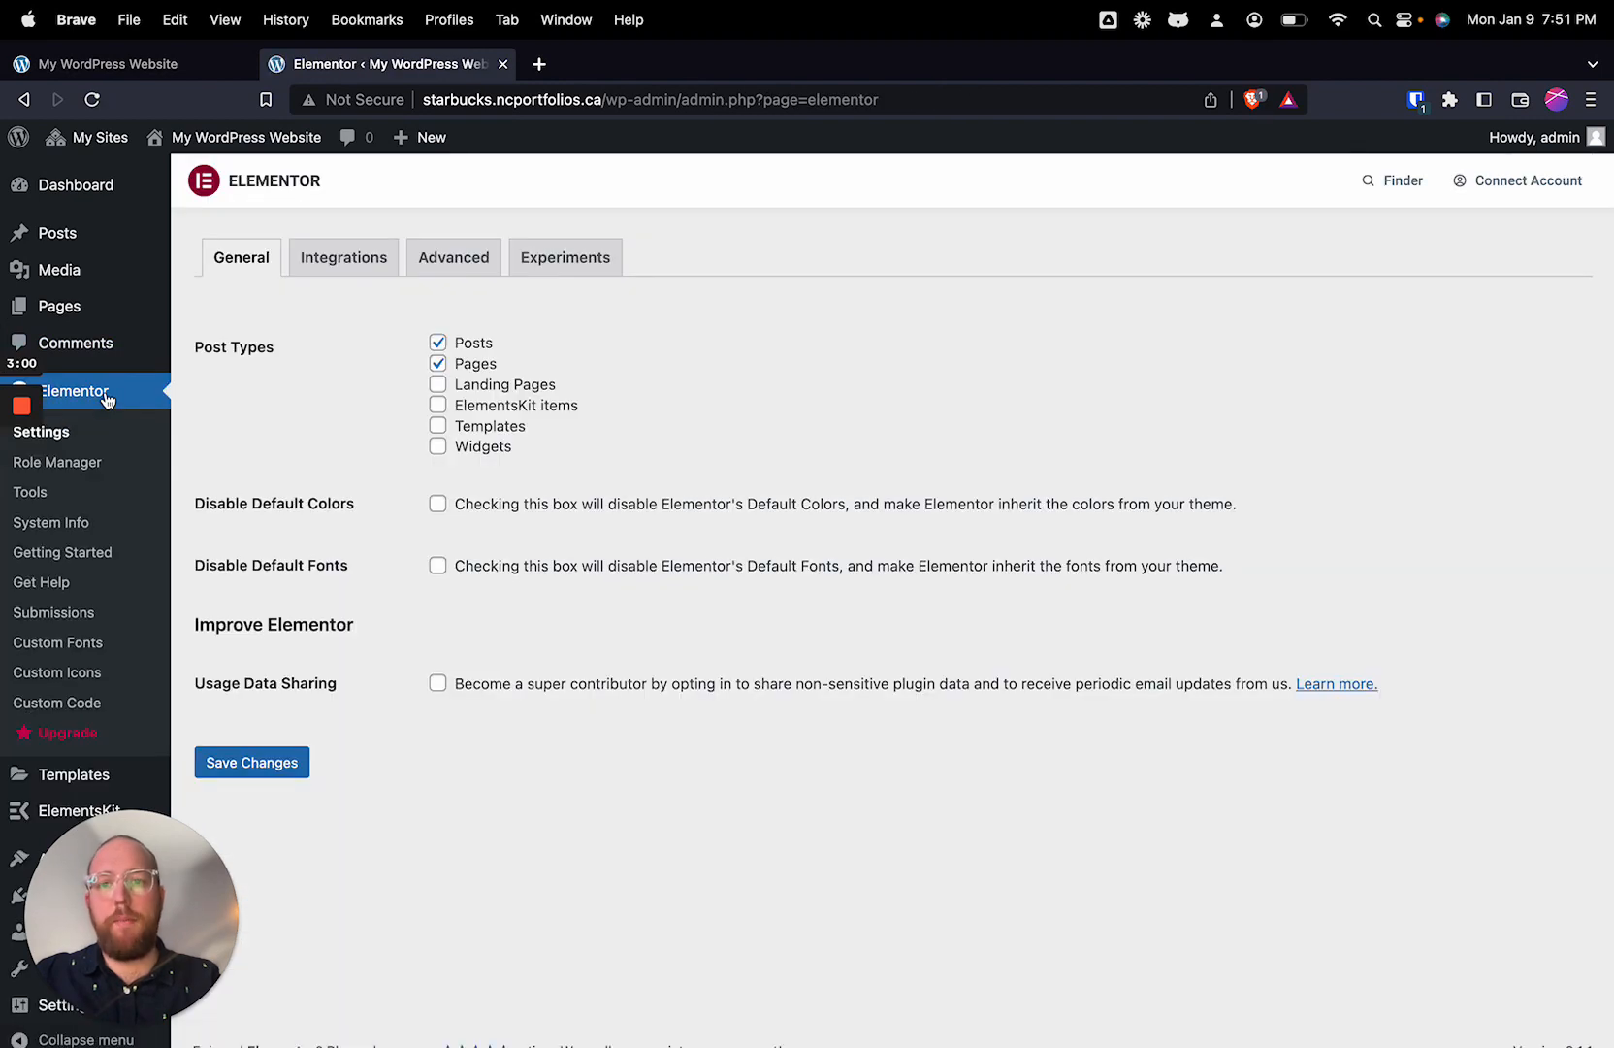
{"action": "left_click_drag", "start_coordinate": [187, 359], "coordinate": [299, 361]}
{"action": "left_click", "coordinate": [340, 368]}
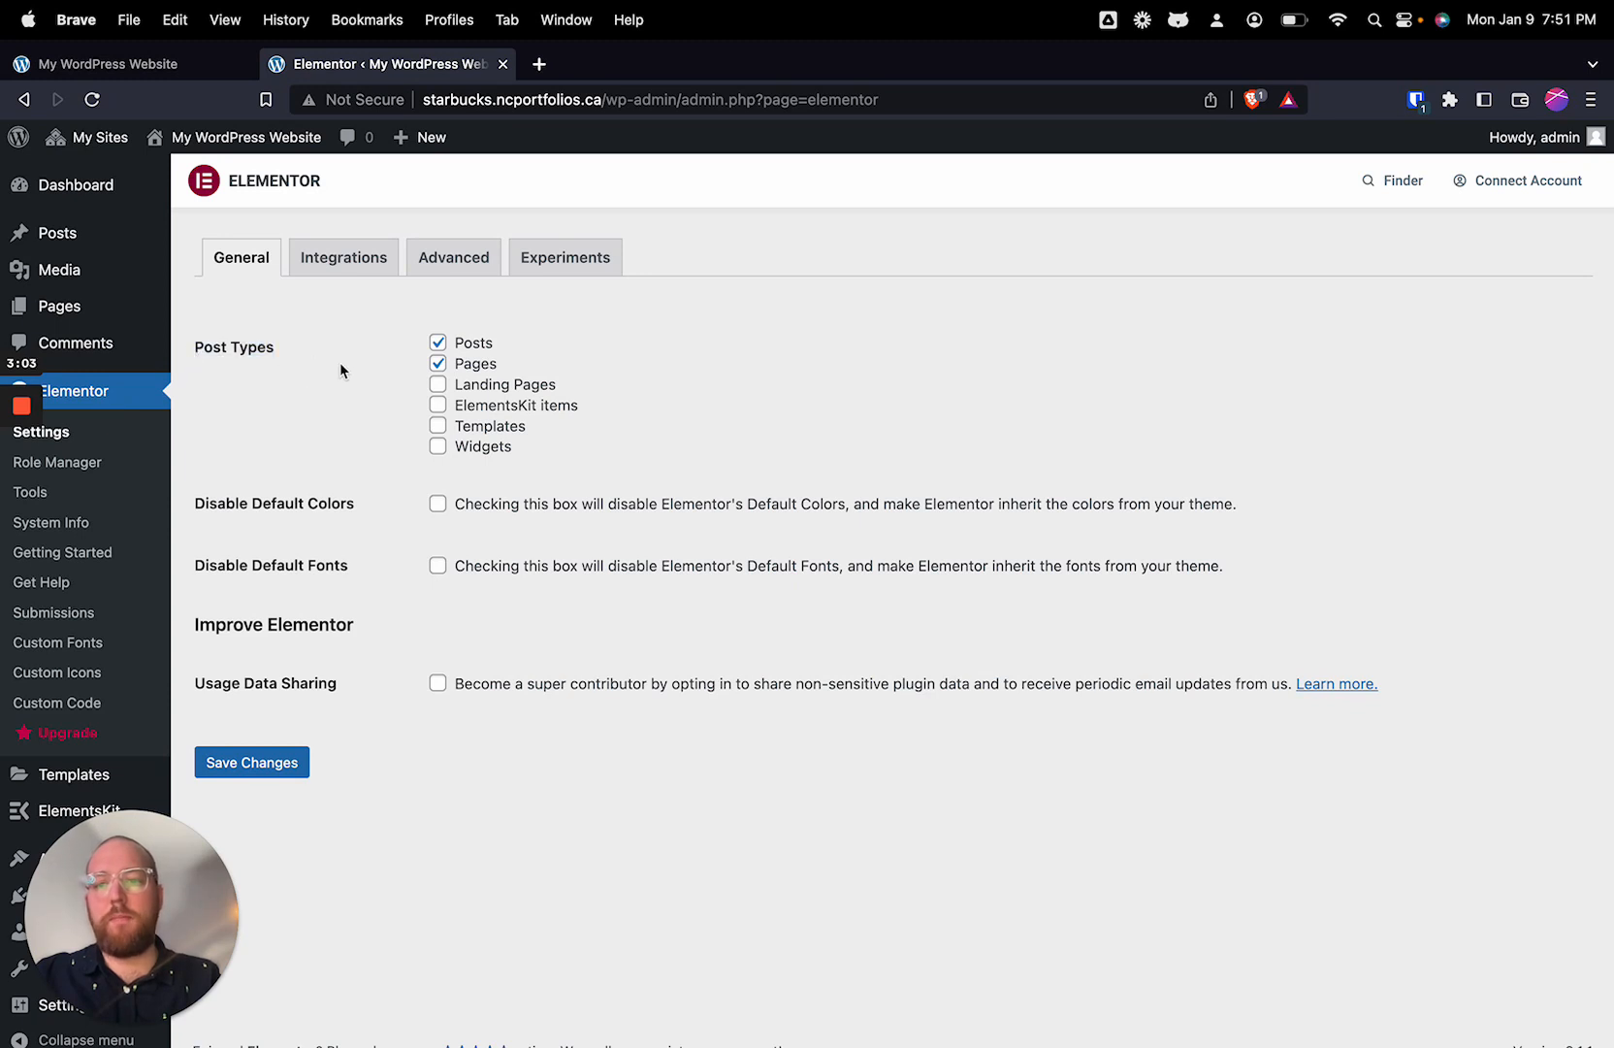
{"action": "left_click", "coordinate": [437, 385]}
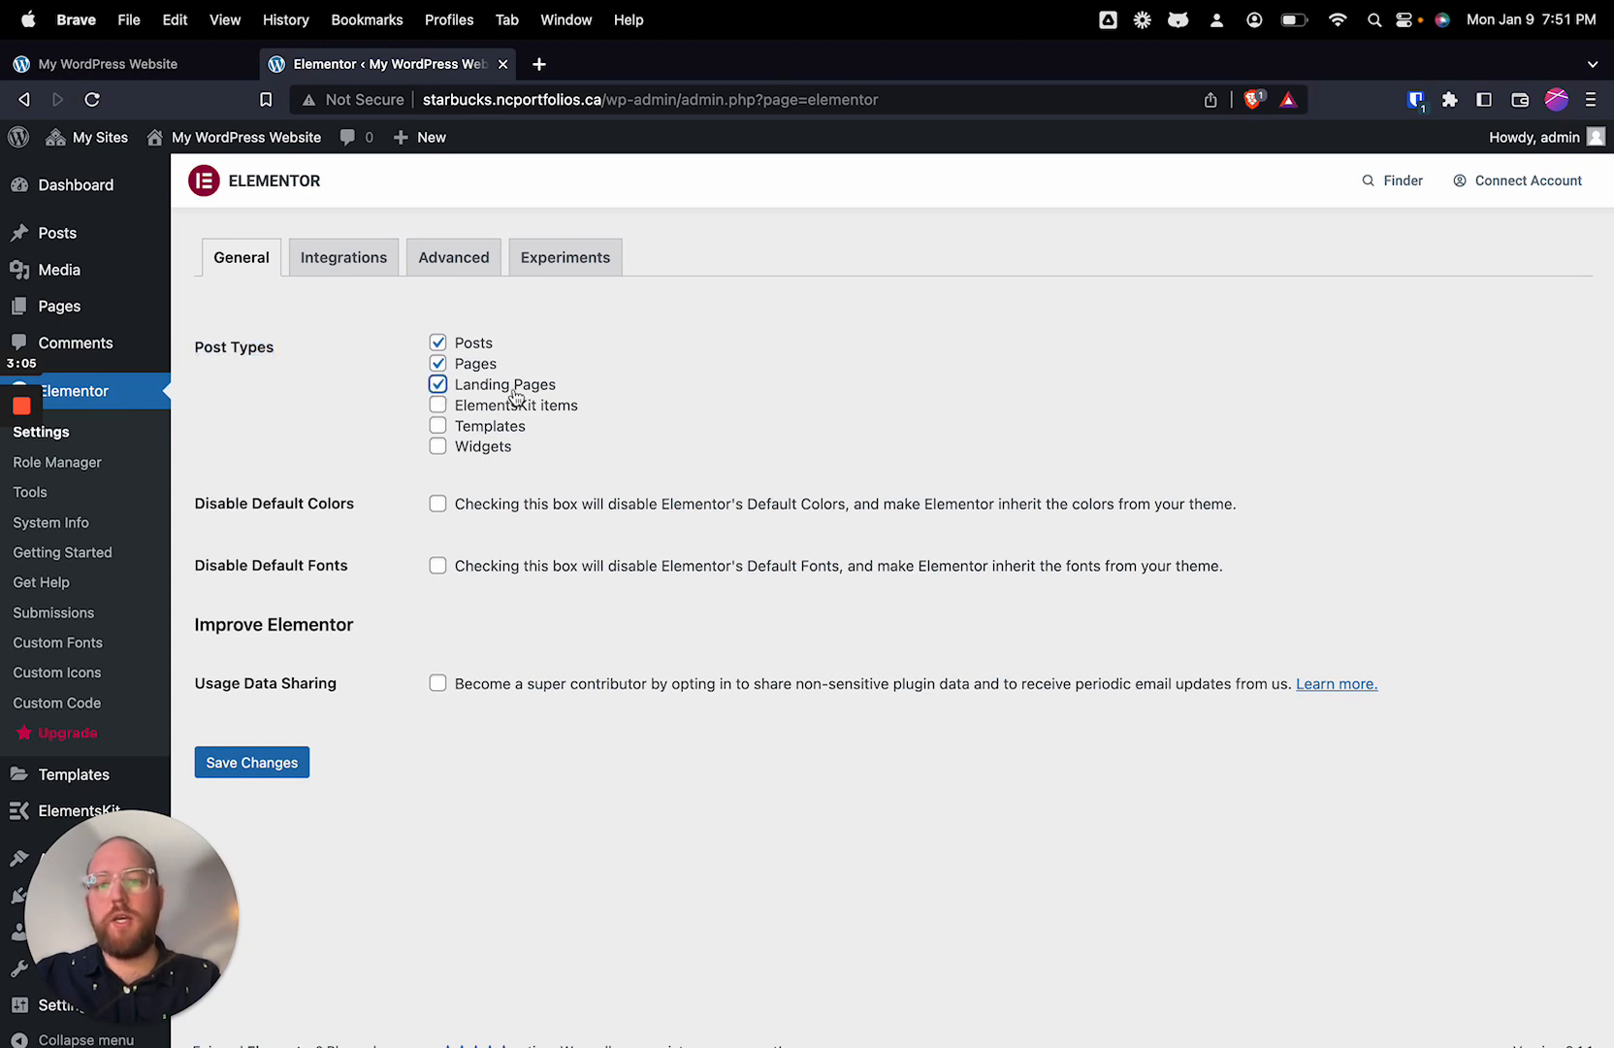
Step: Set the Flexbox Container experiment to Active and save the Elementor settings
{"action": "left_click", "coordinate": [588, 259]}
{"action": "scroll", "coordinate": [299, 737], "scroll_direction": "down", "scroll_amount": 2}
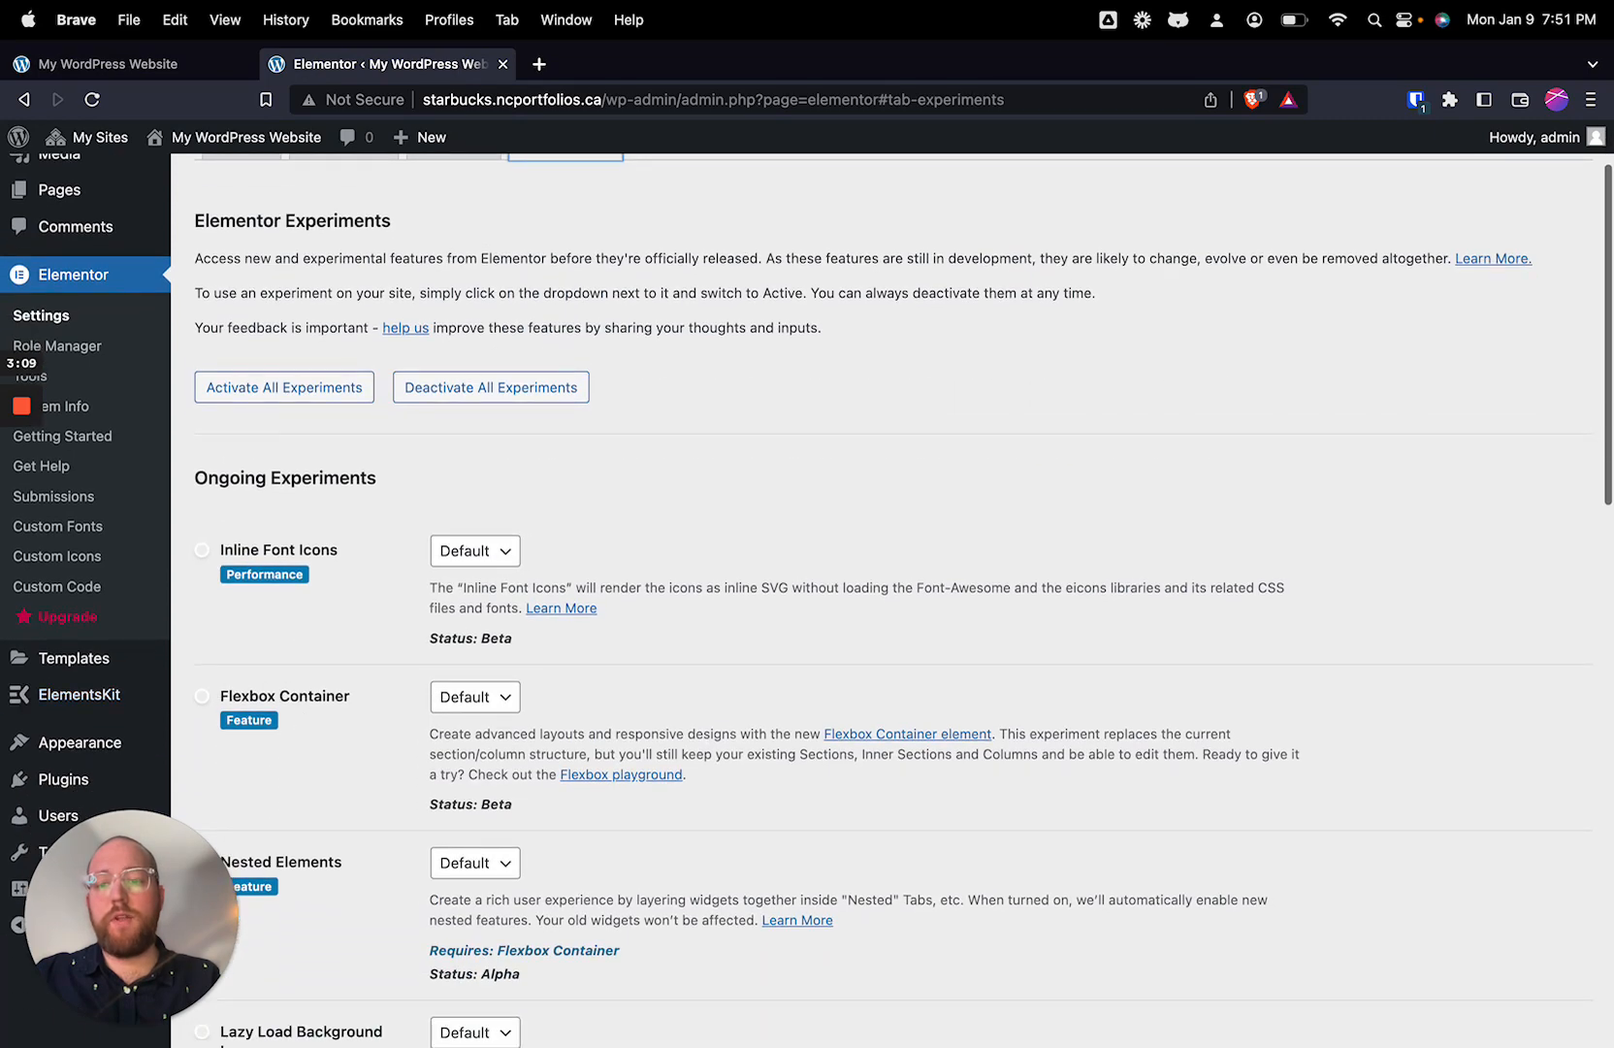
{"action": "left_click", "coordinate": [464, 706]}
{"action": "left_click", "coordinate": [466, 722]}
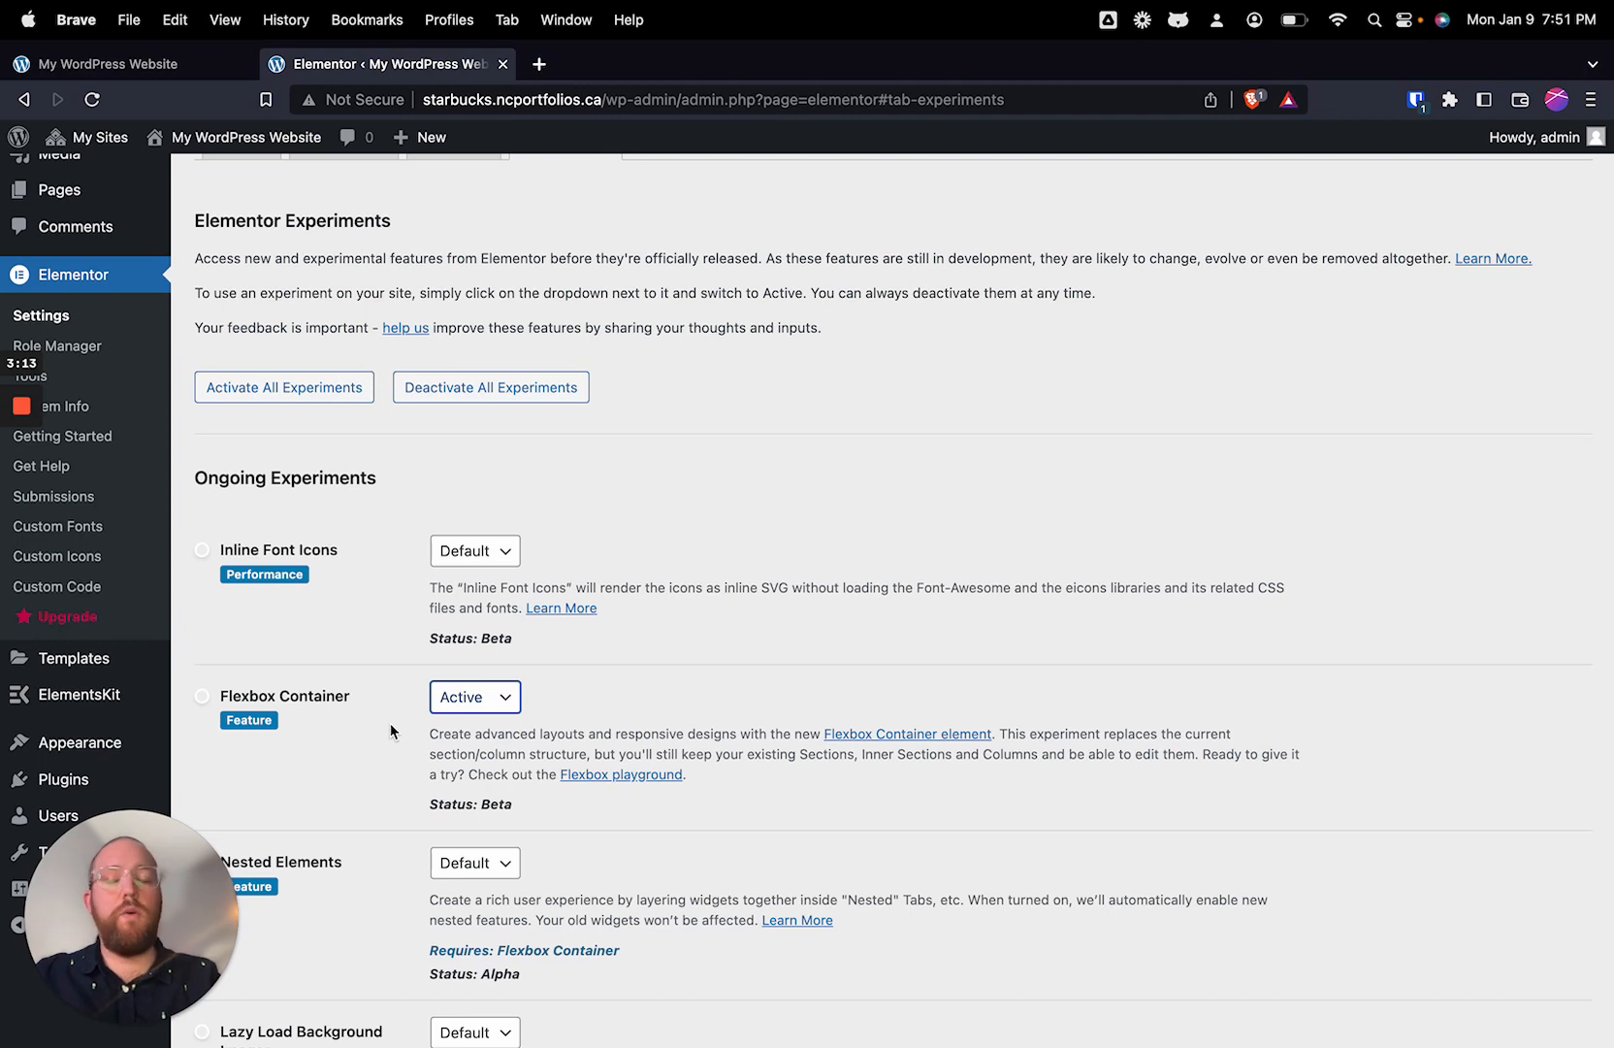
{"action": "left_click_drag", "start_coordinate": [234, 701], "coordinate": [351, 700]}
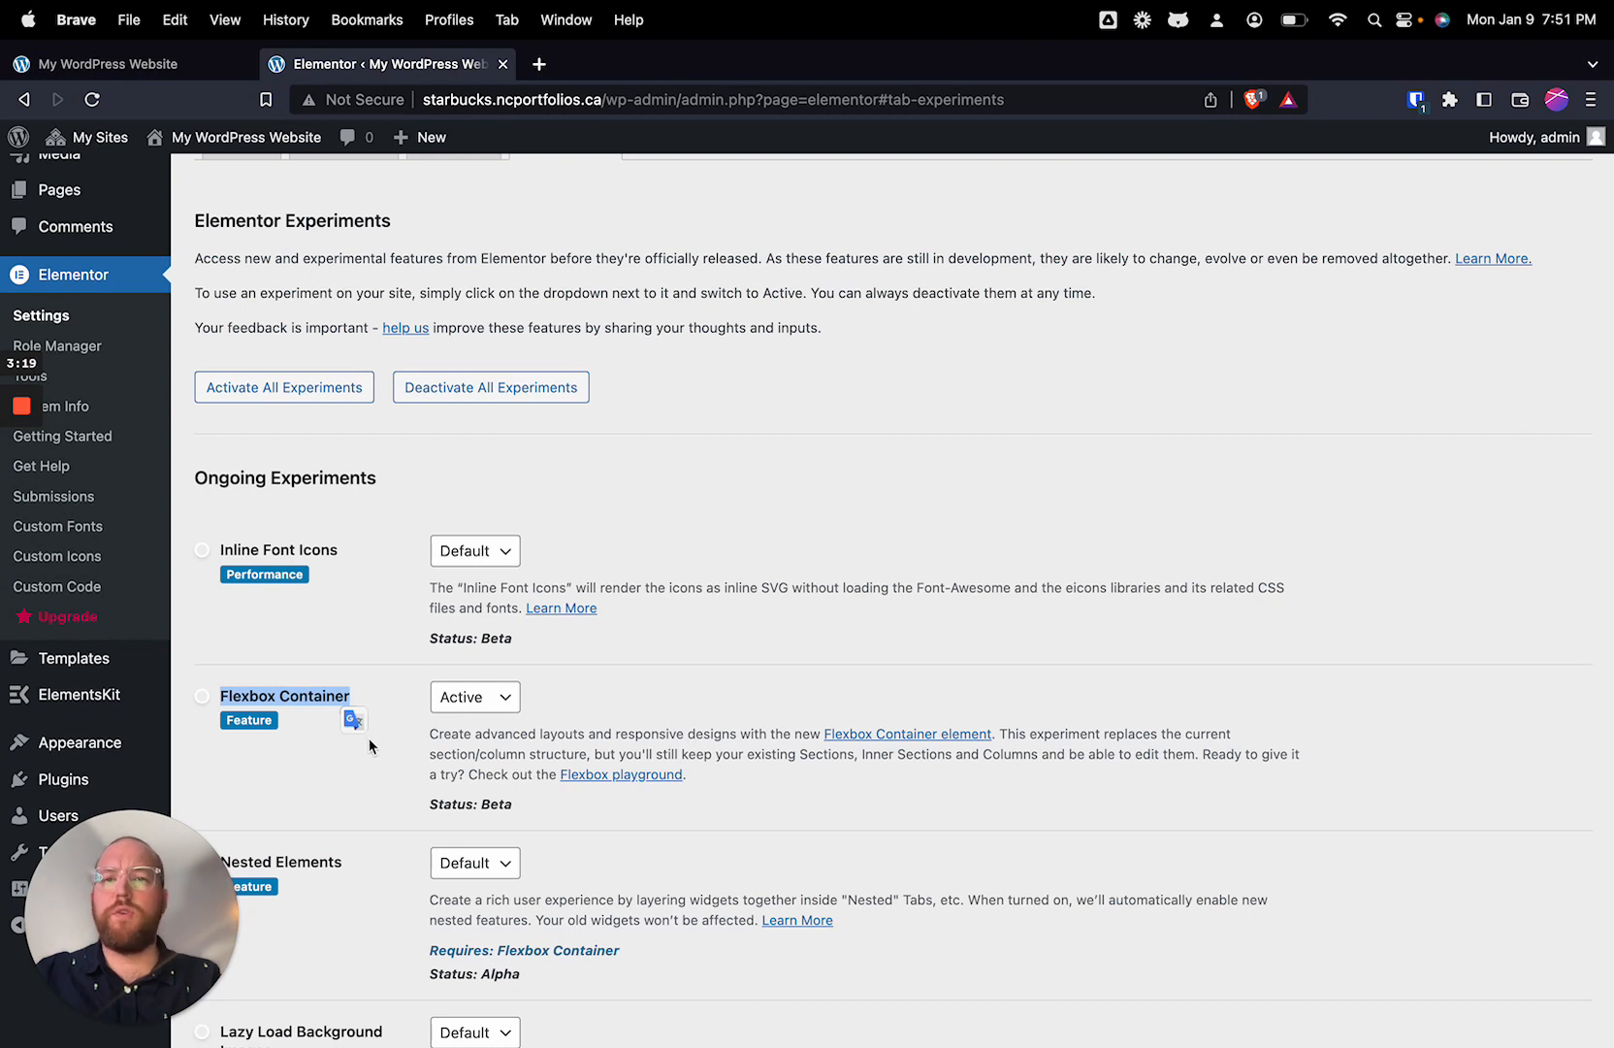
{"action": "left_click", "coordinate": [369, 757]}
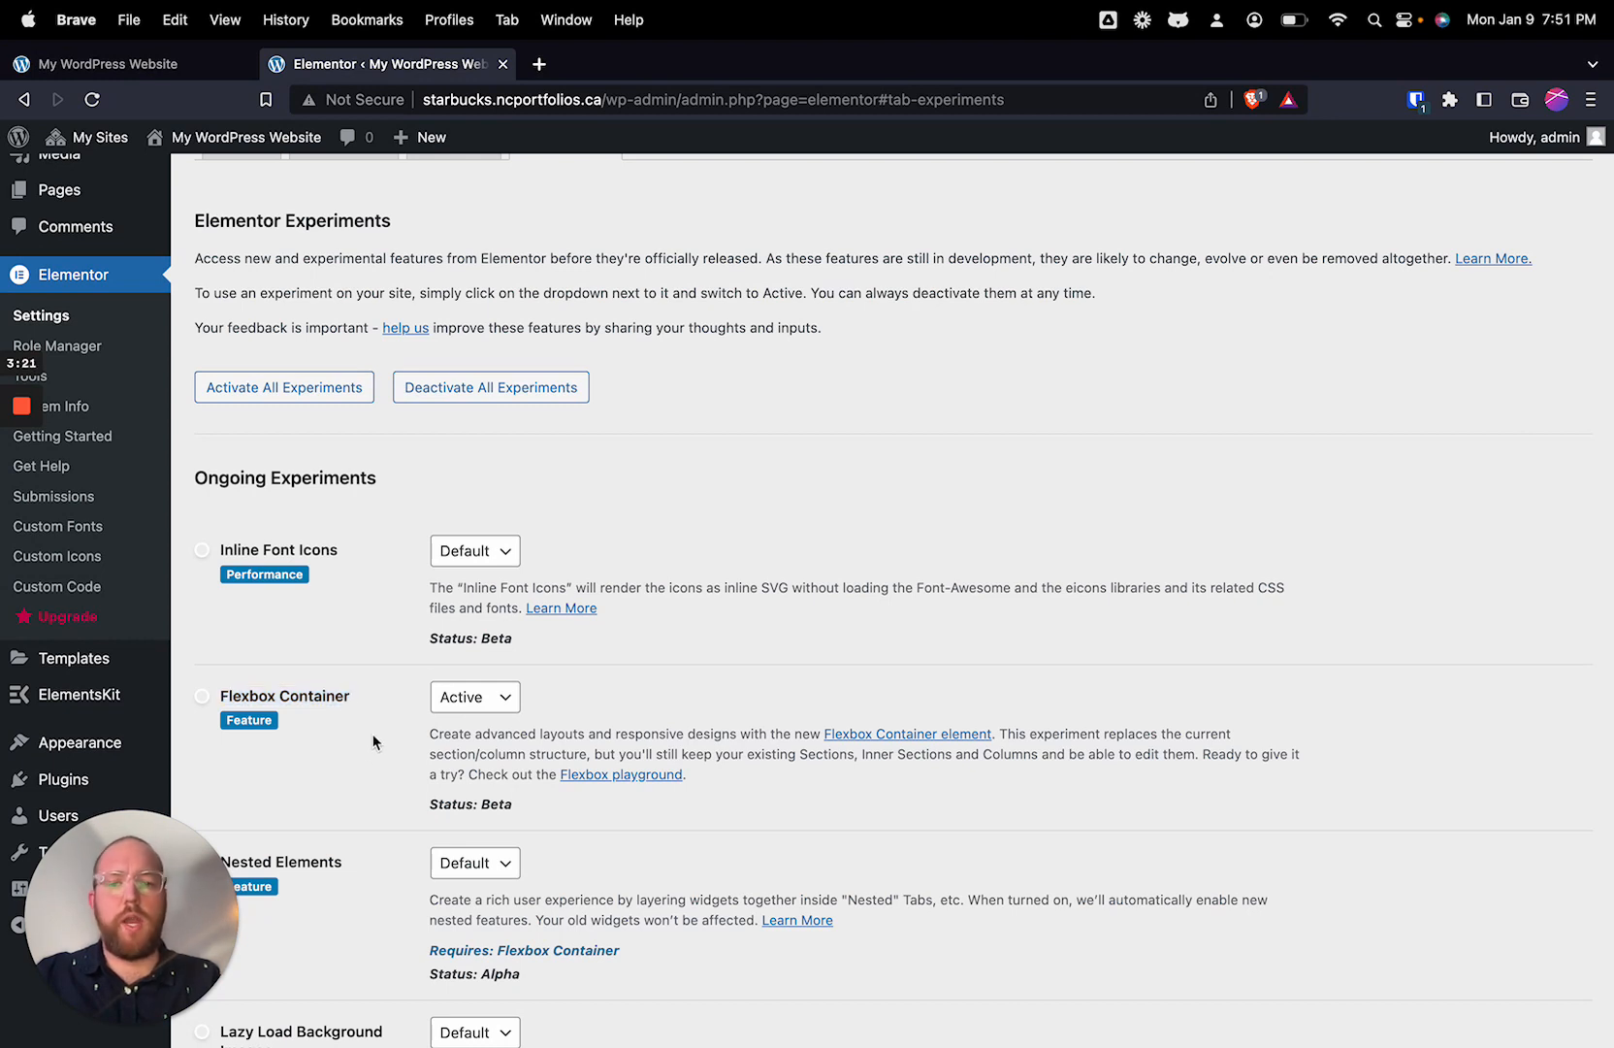
{"action": "scroll", "coordinate": [373, 742], "scroll_direction": "down", "scroll_amount": 2}
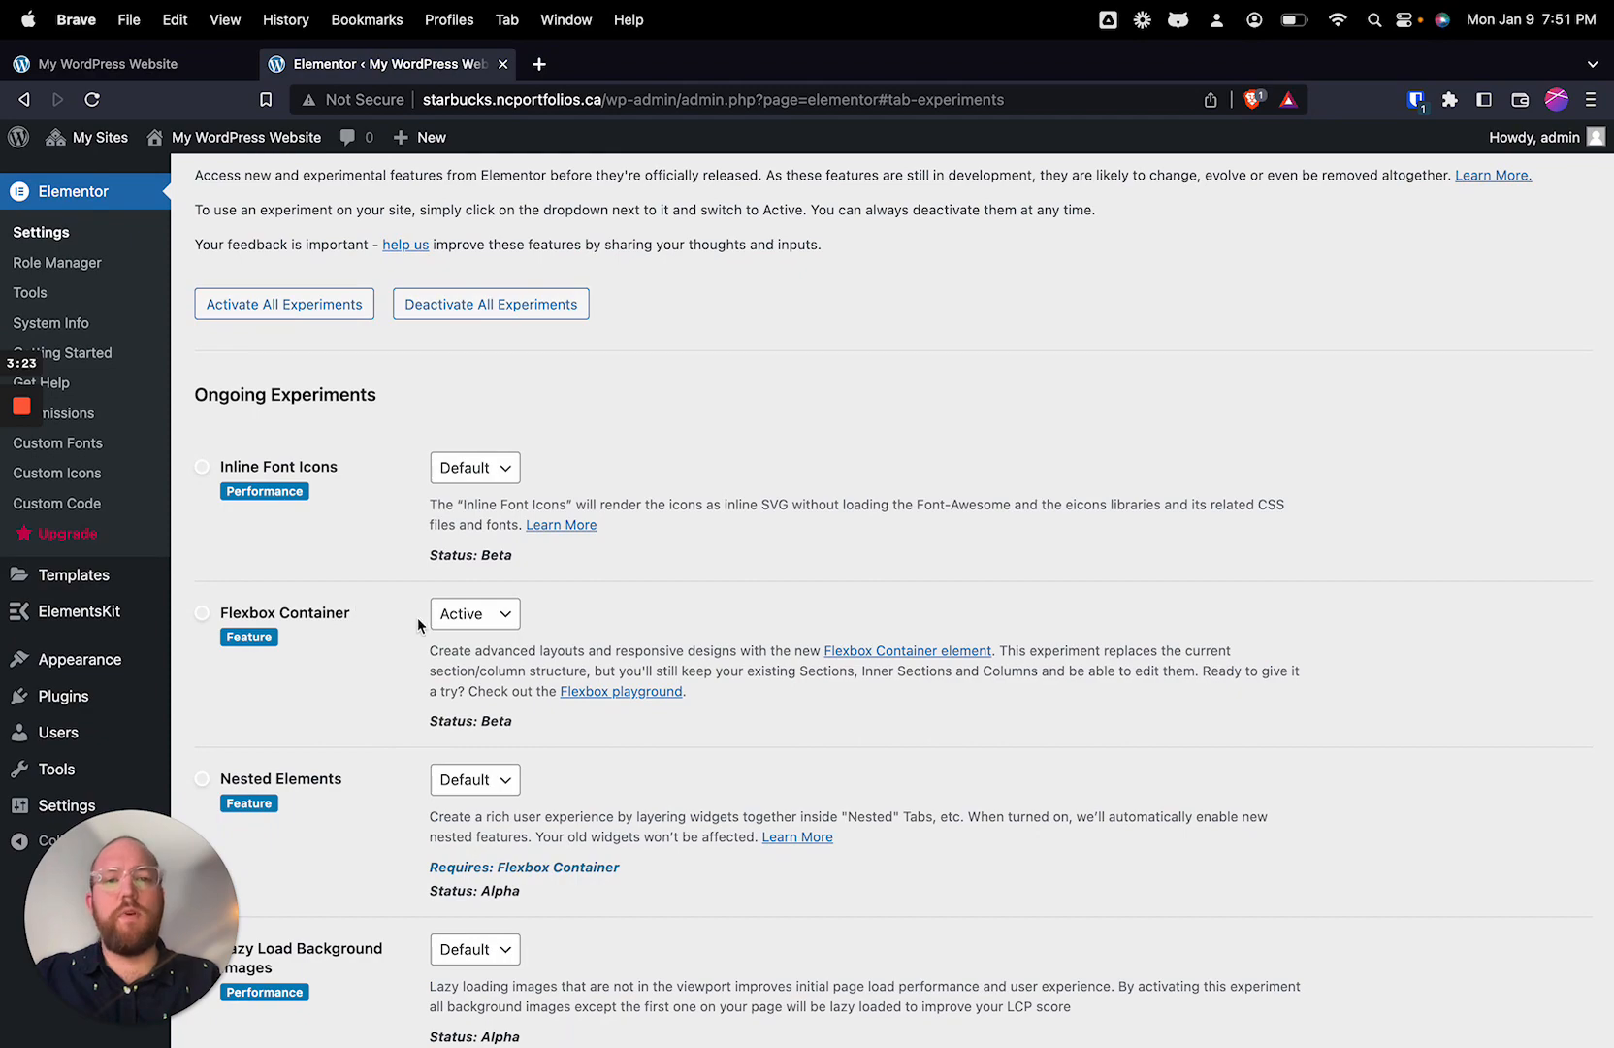
{"action": "scroll", "coordinate": [398, 648], "scroll_direction": "down", "scroll_amount": 10}
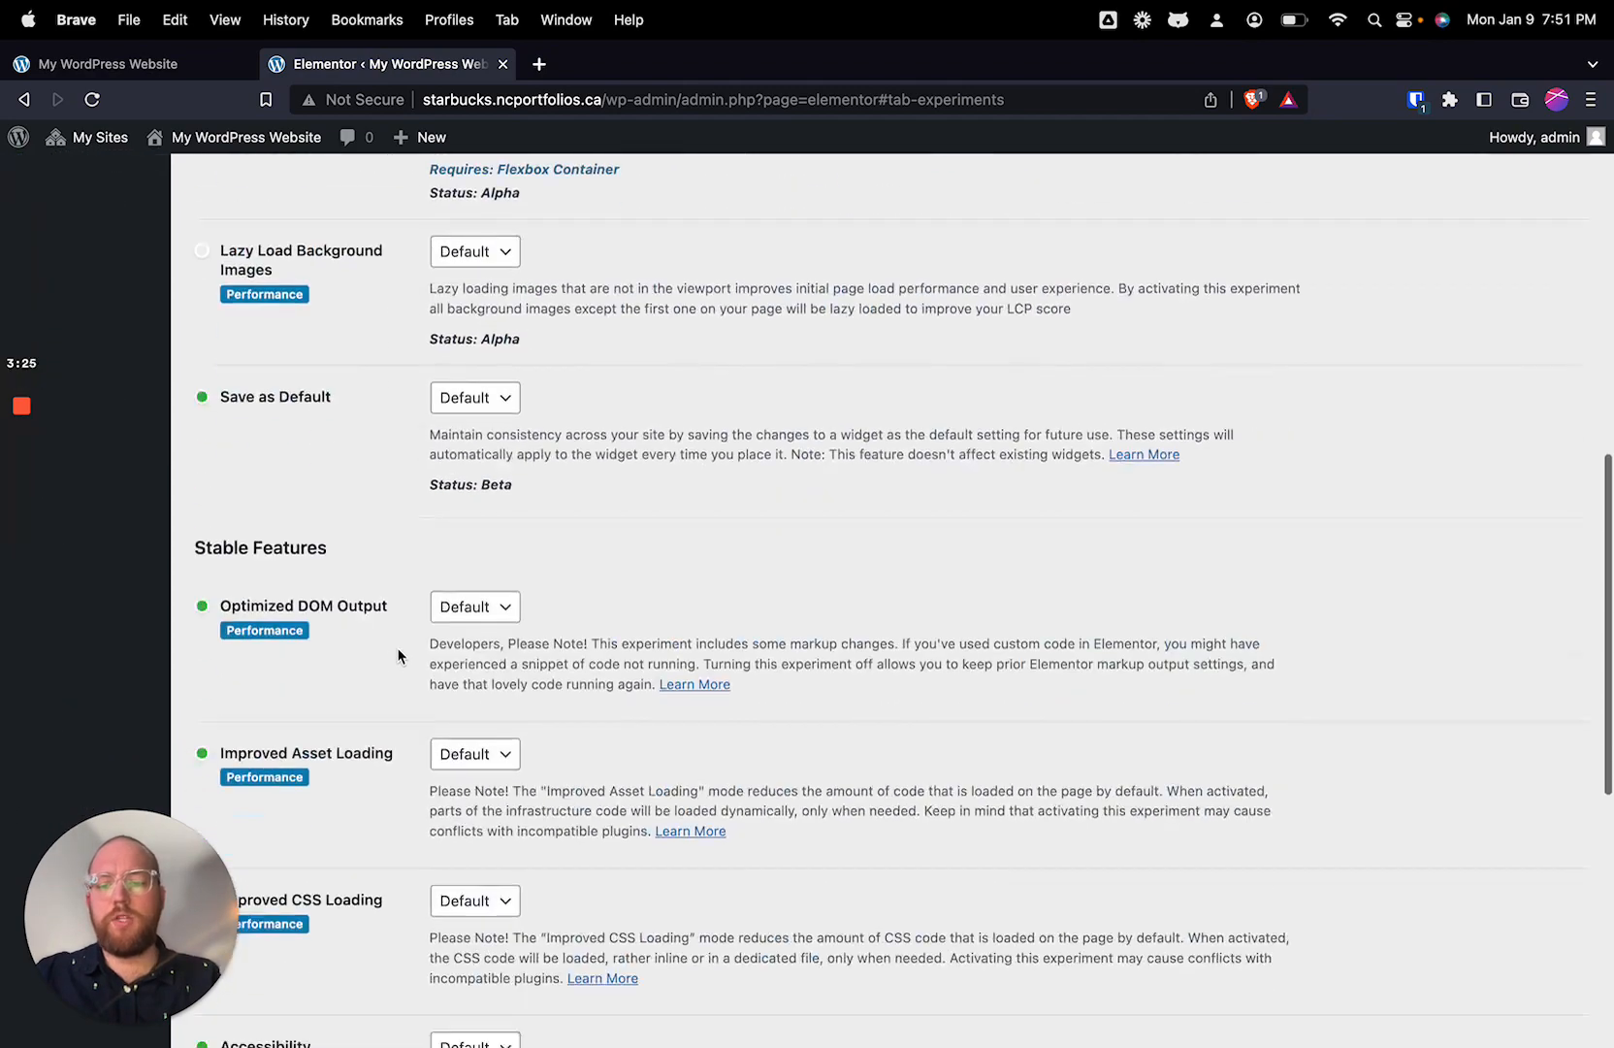
{"action": "scroll", "coordinate": [399, 650], "scroll_direction": "down", "scroll_amount": 10}
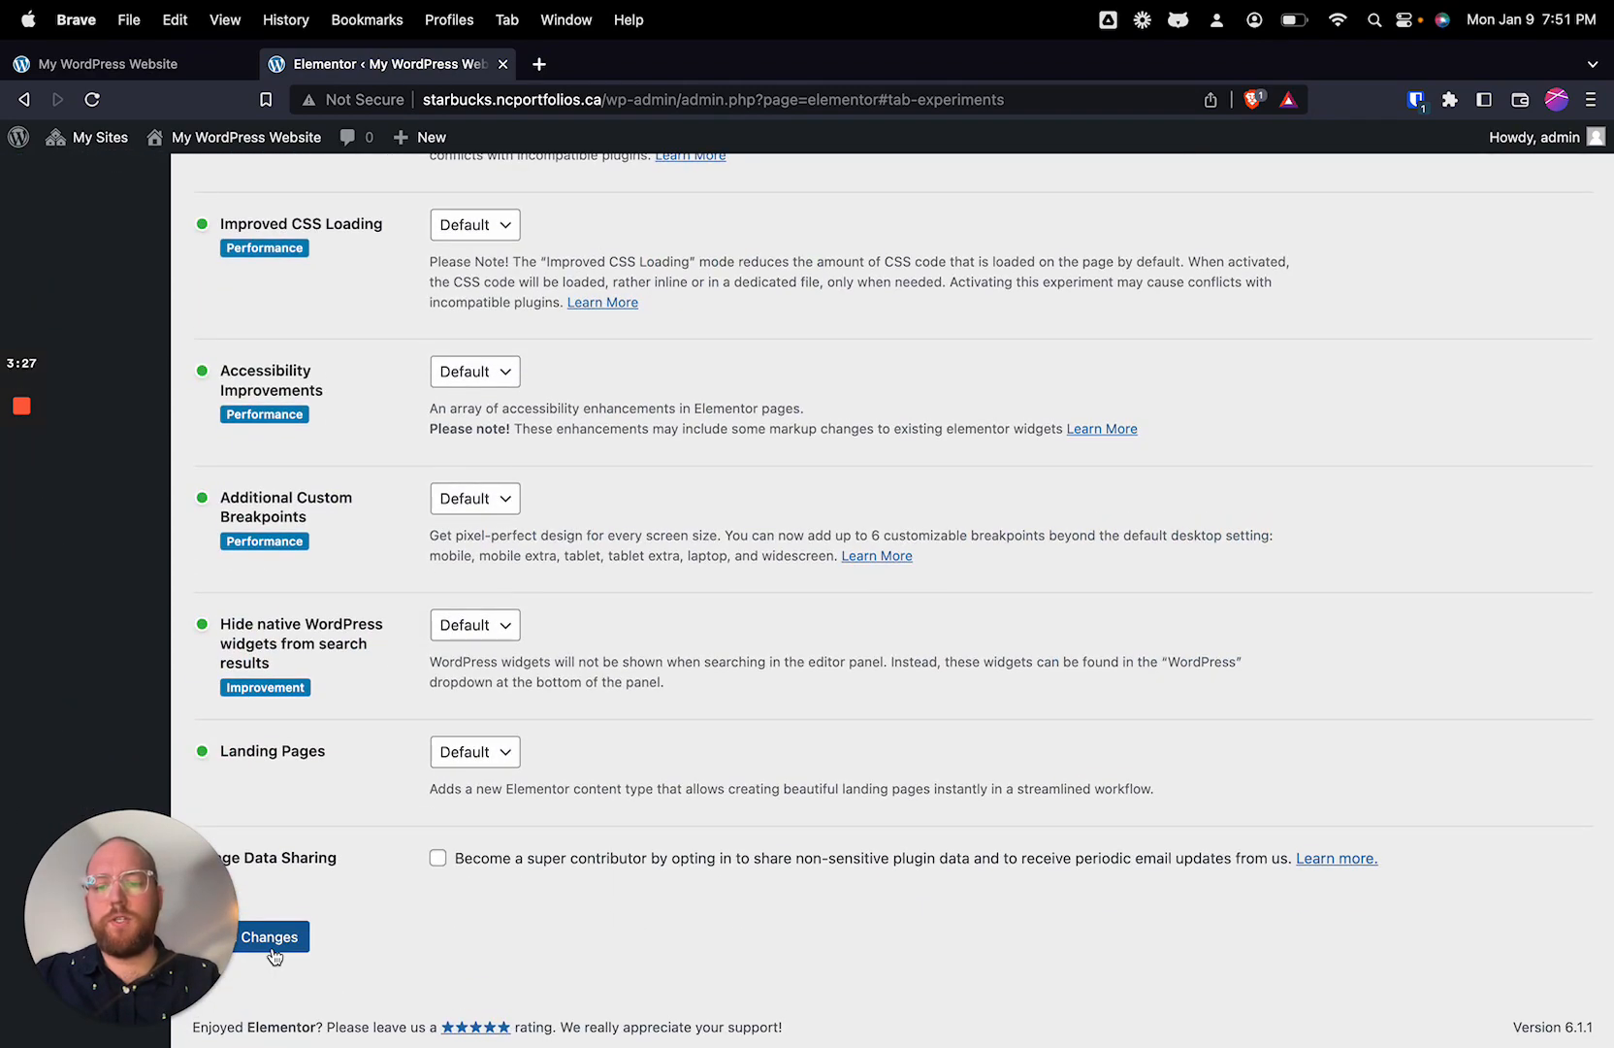
{"action": "left_click", "coordinate": [272, 948]}
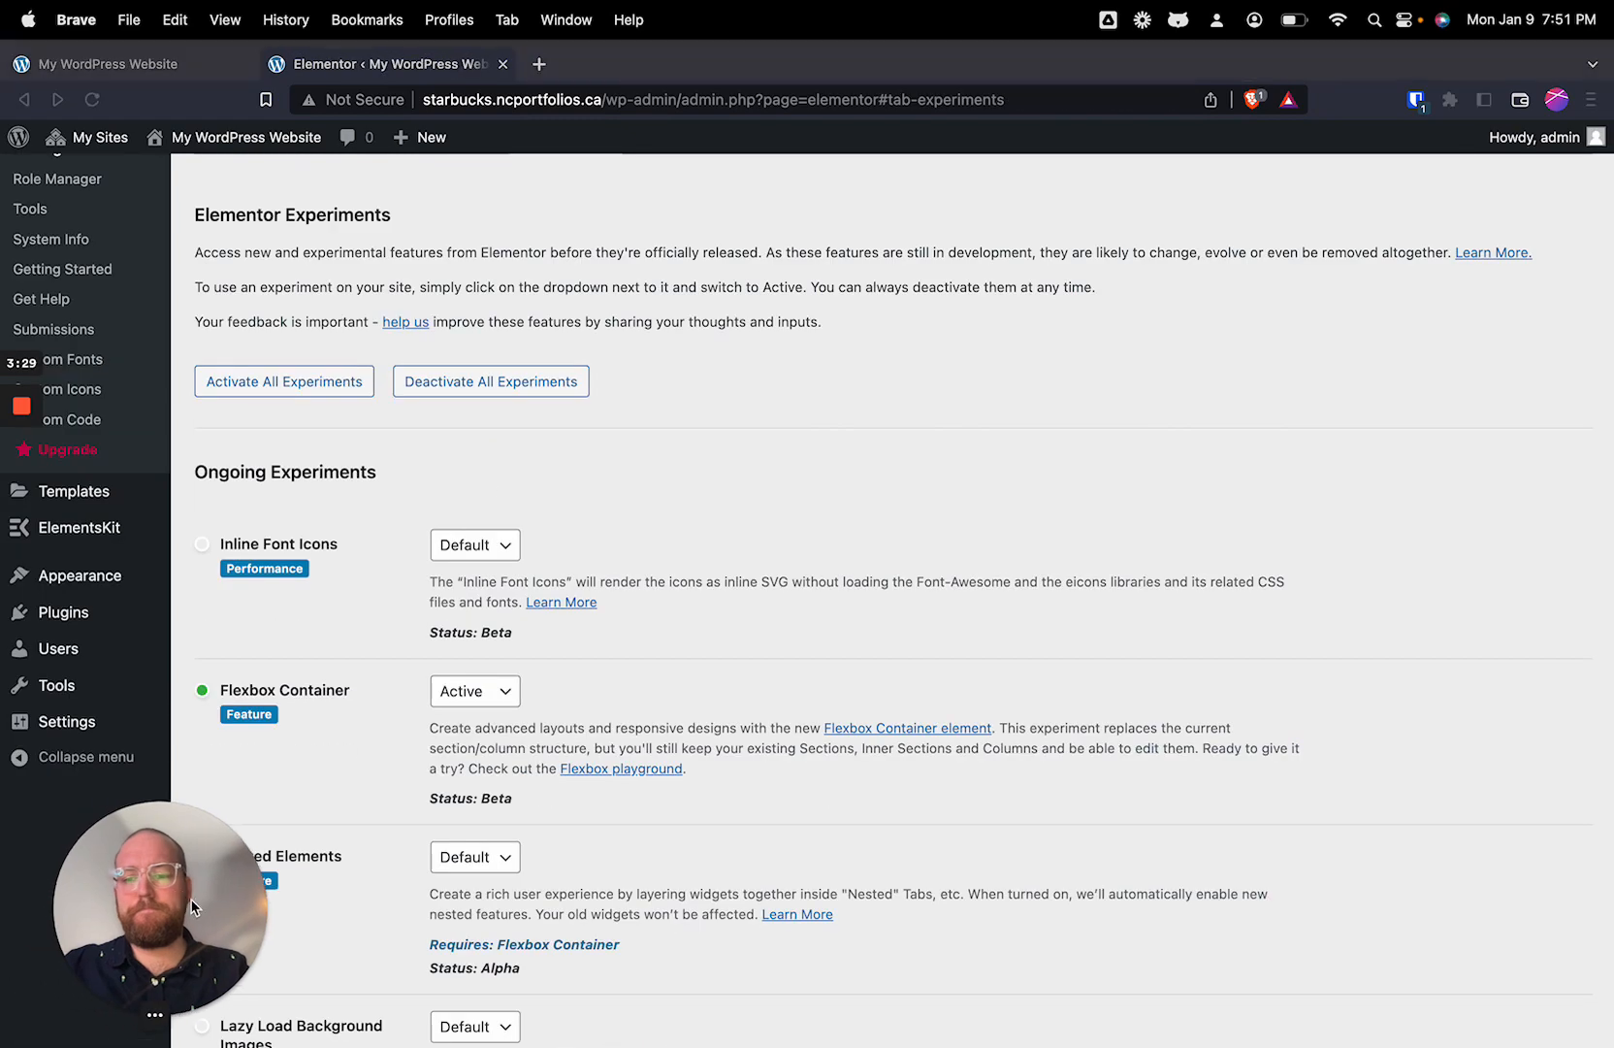
{"action": "left_click_drag", "start_coordinate": [191, 908], "coordinate": [1408, 891]}
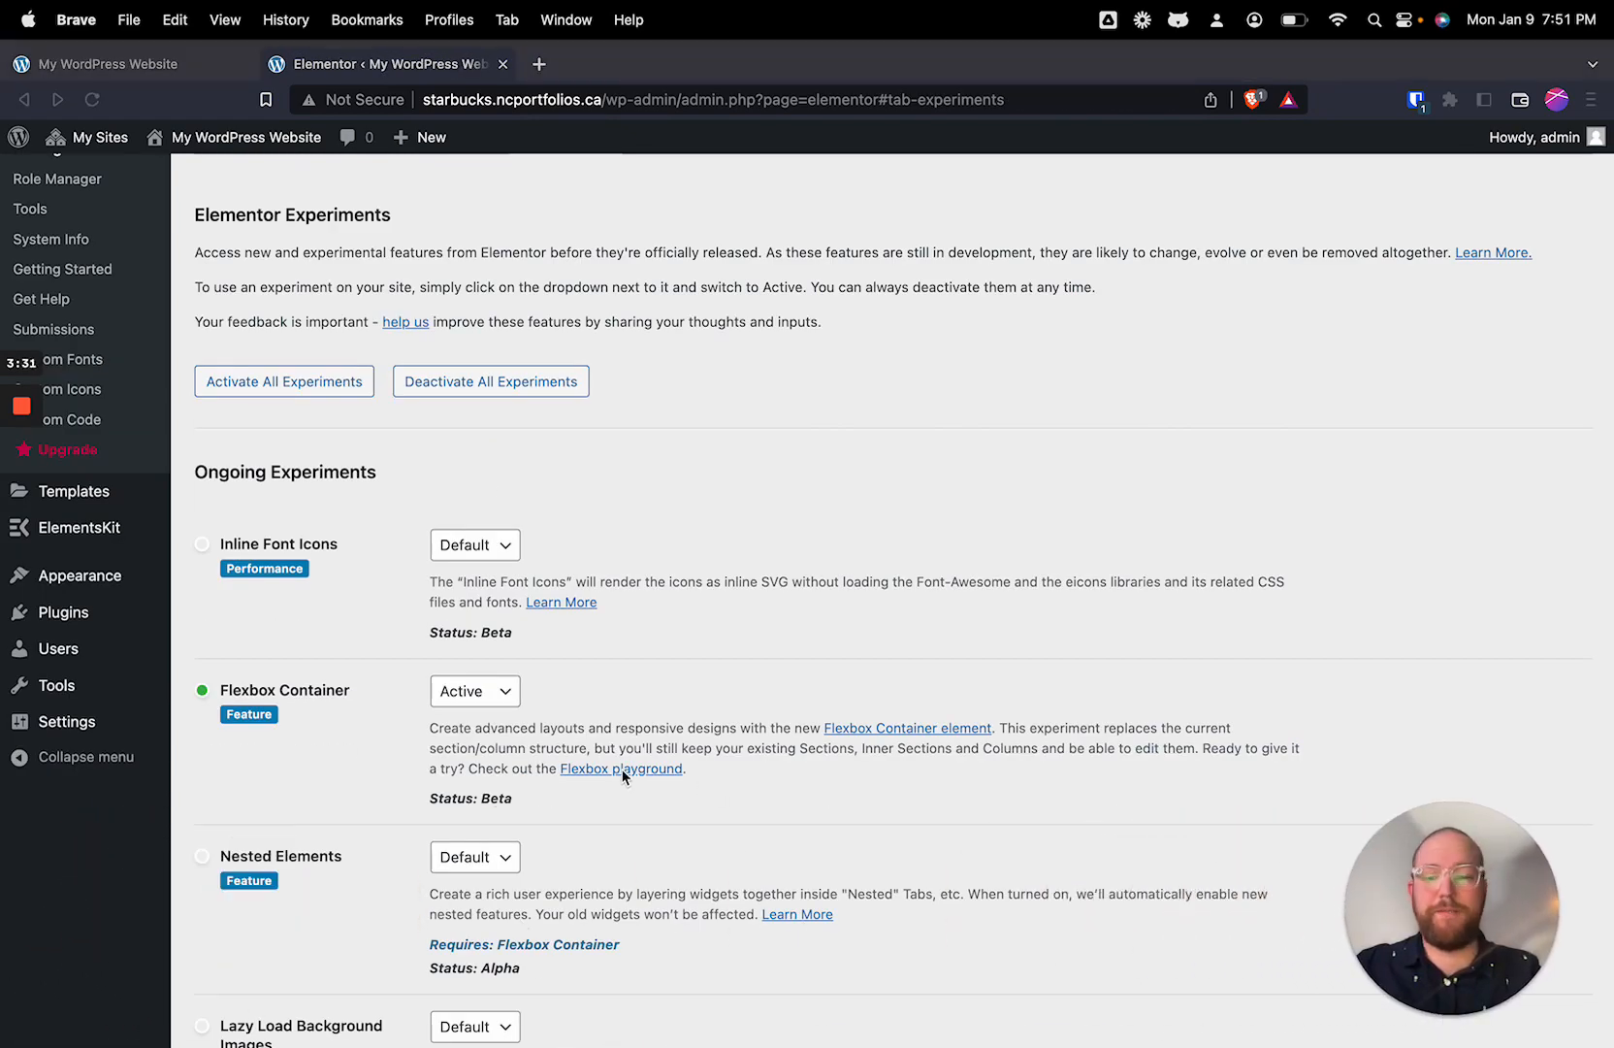
Step: Activate the Hello Elementor theme for the site
{"action": "scroll", "coordinate": [300, 602], "scroll_direction": "up", "scroll_amount": 5}
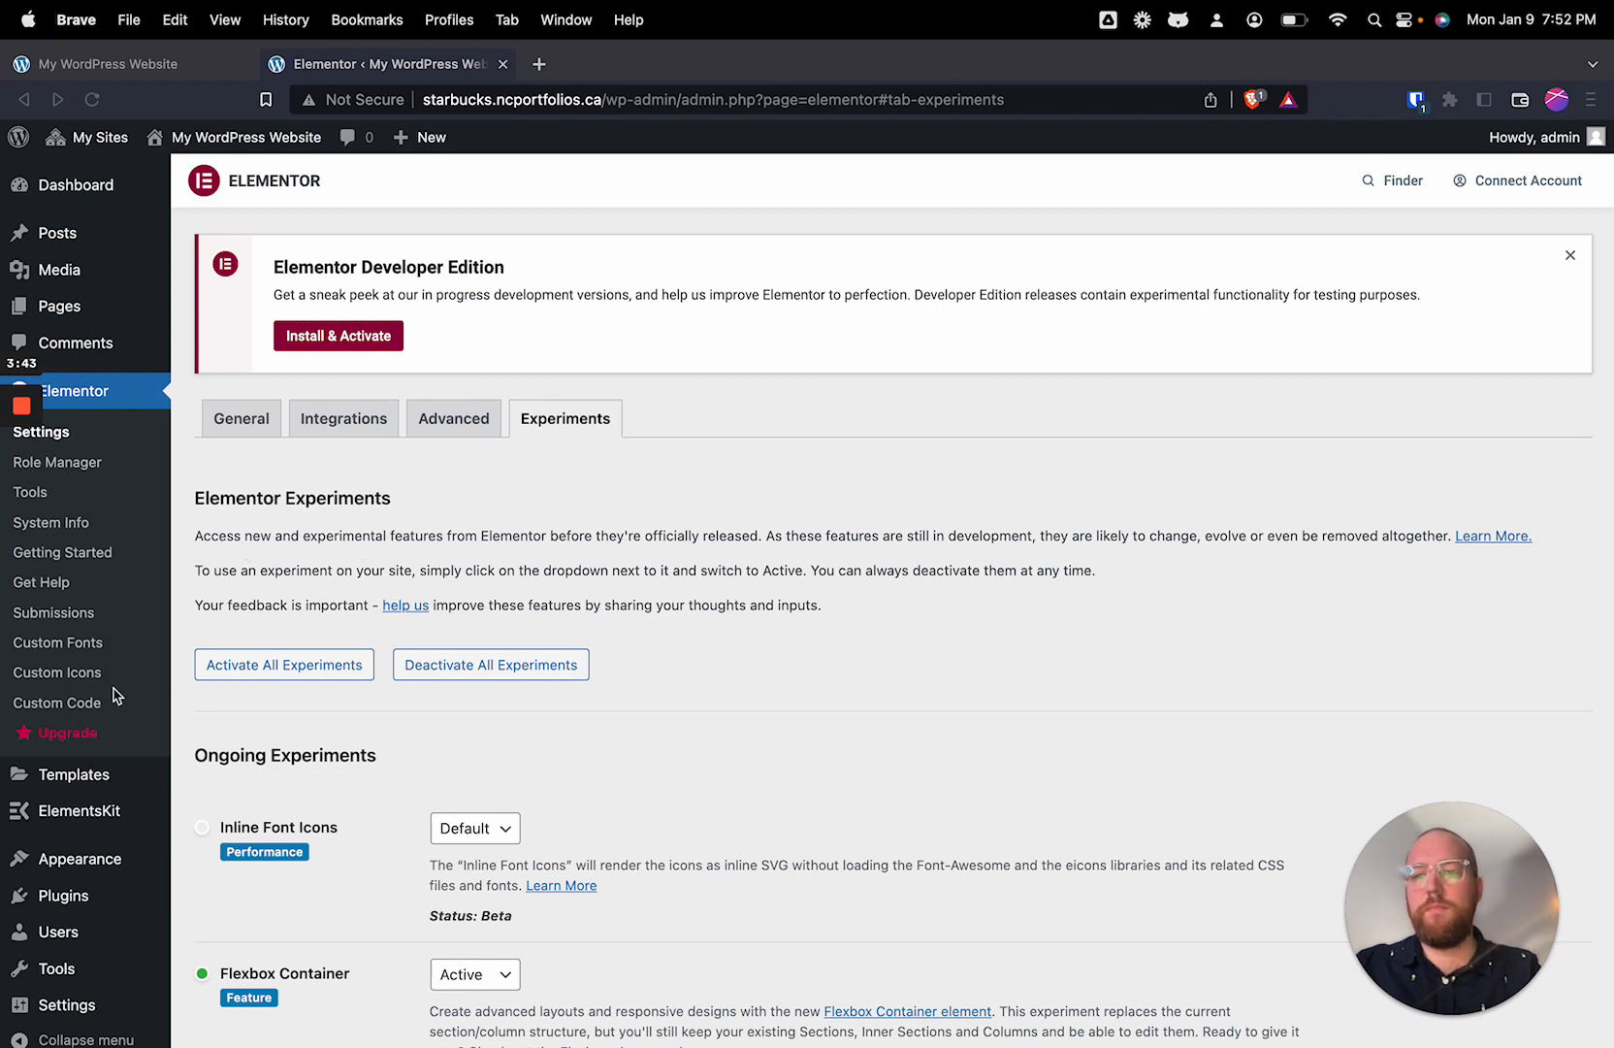
{"action": "left_click", "coordinate": [115, 868]}
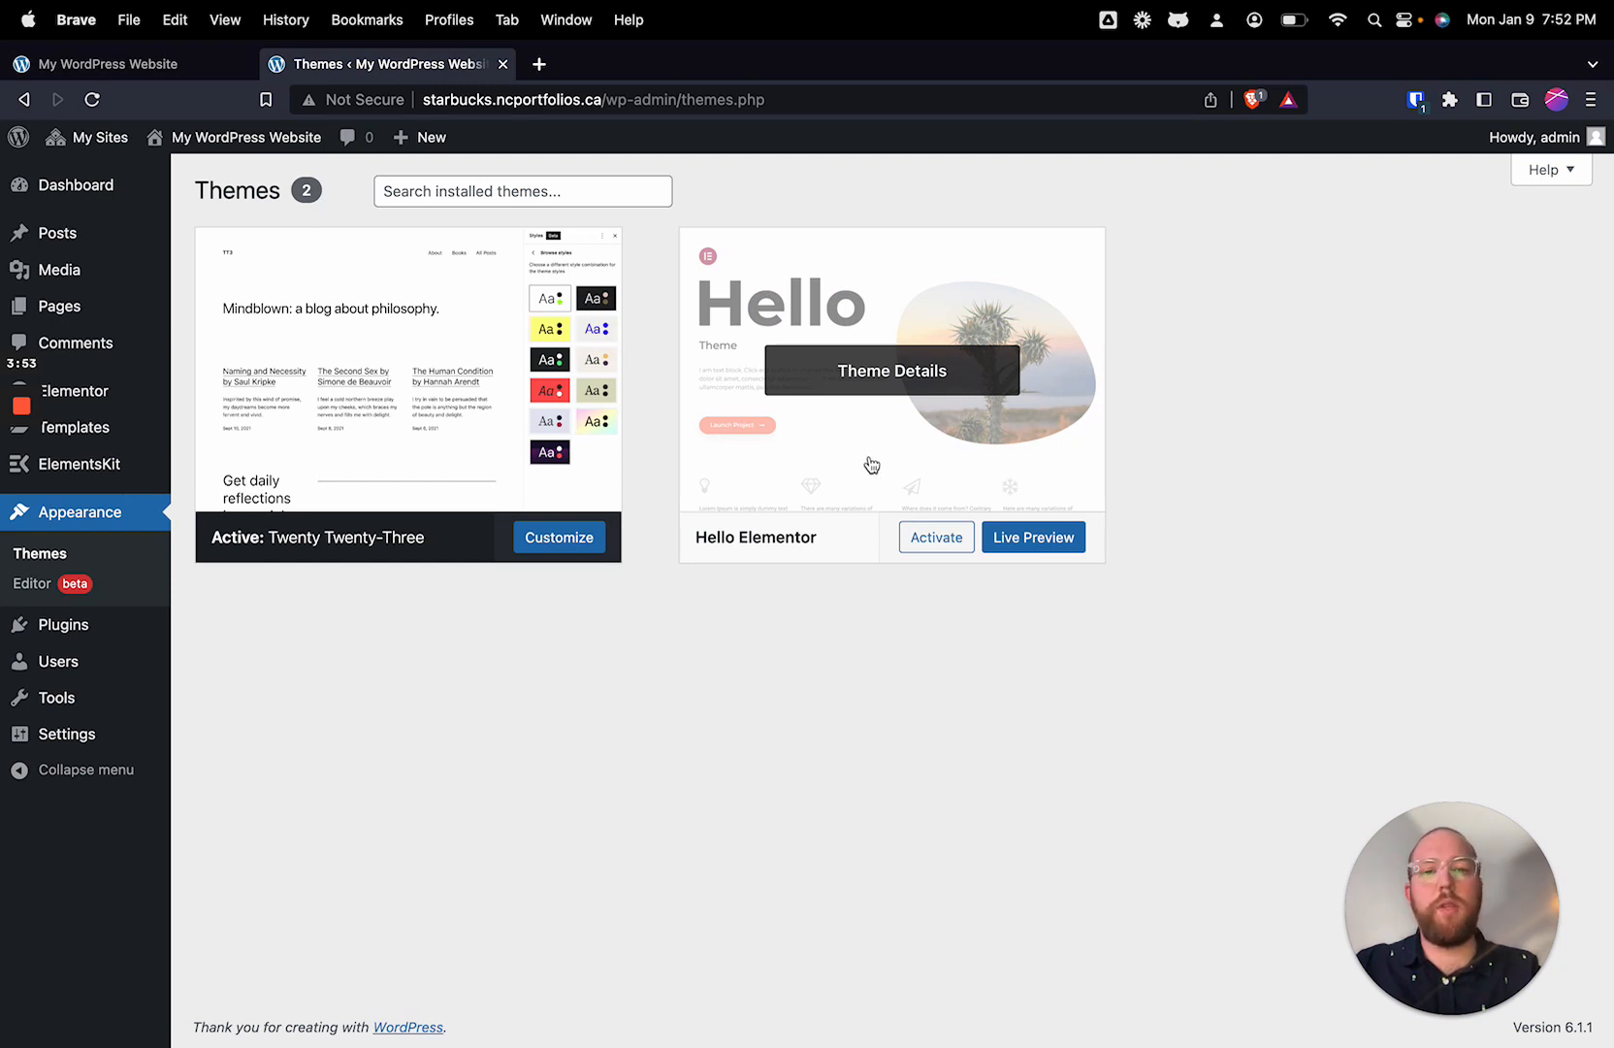
{"action": "left_click", "coordinate": [941, 548]}
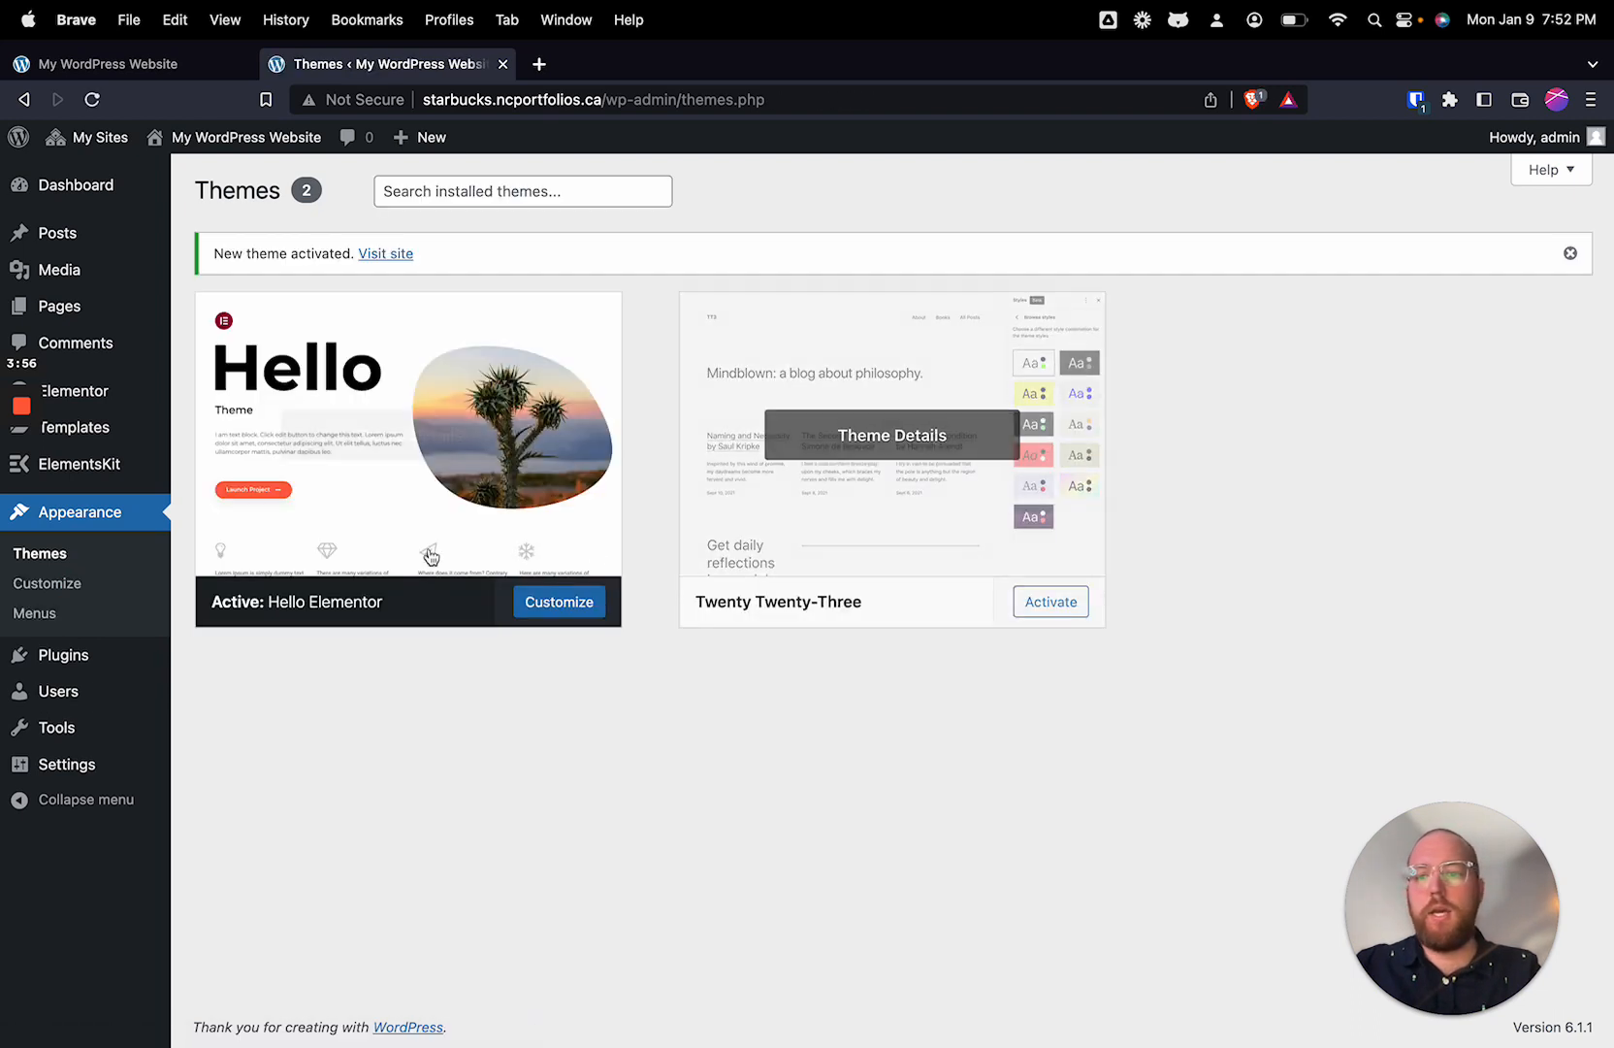
Step: Open the theme customizer's Site Identity settings and upload all images from the Starbucks folder through the logo selection
{"action": "left_click", "coordinate": [57, 602]}
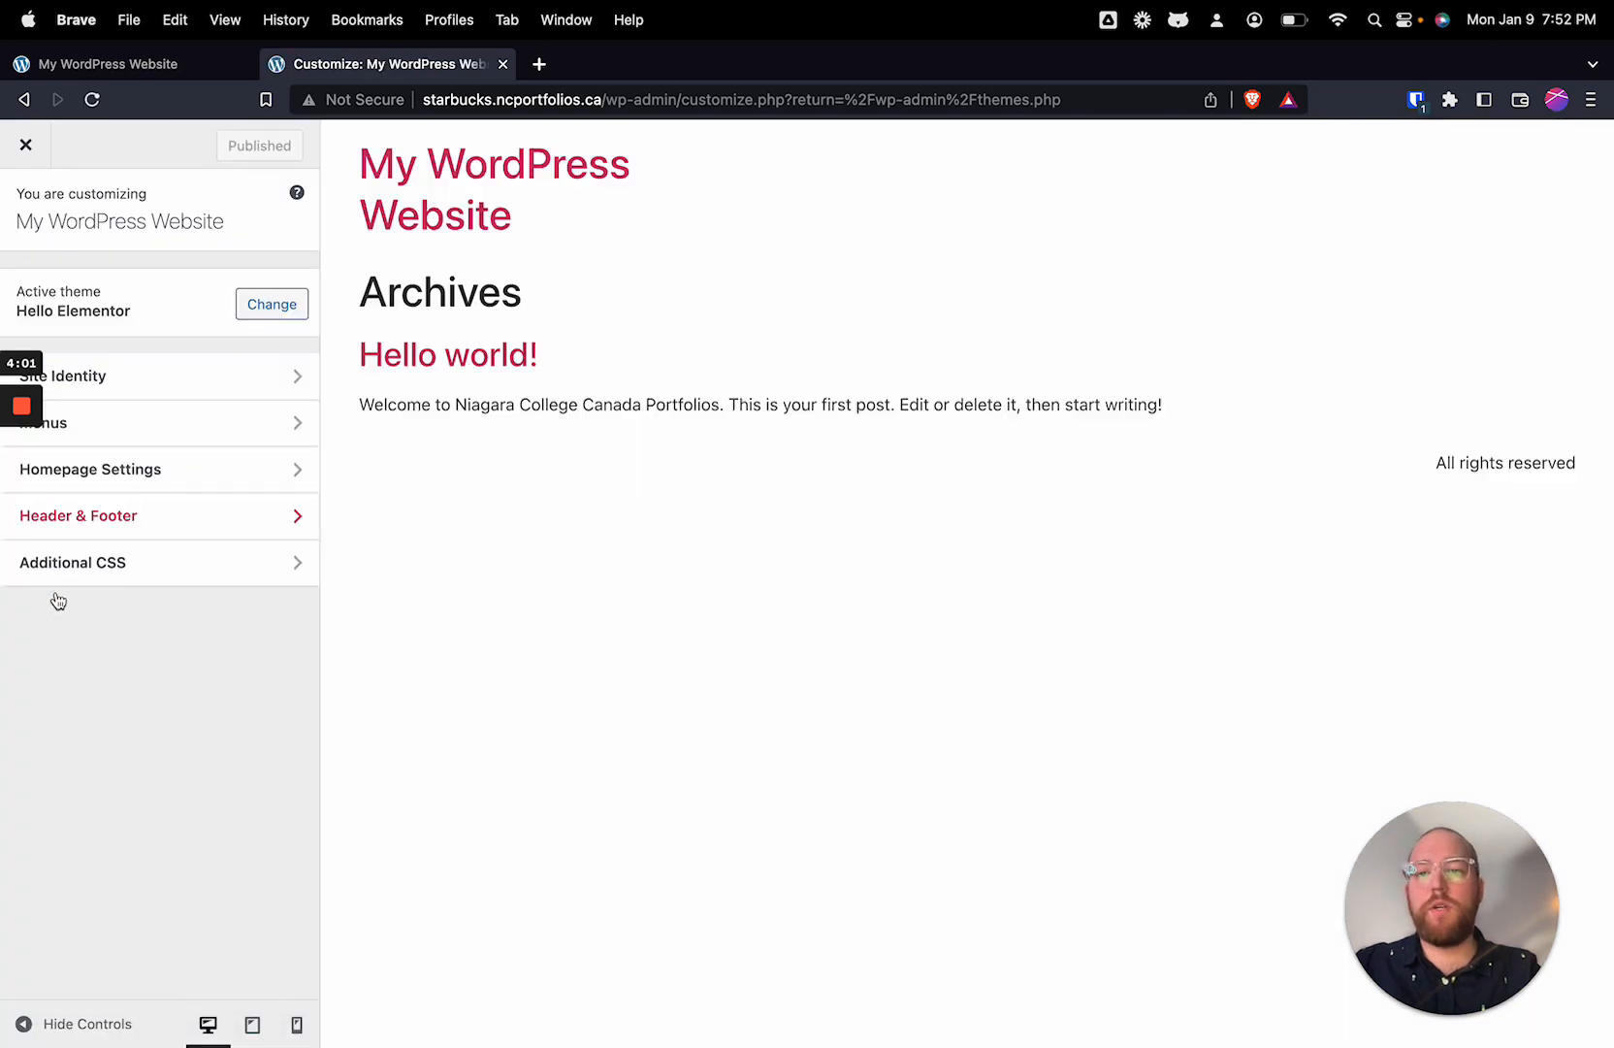
{"action": "mouse_move", "coordinate": [27, 588]}
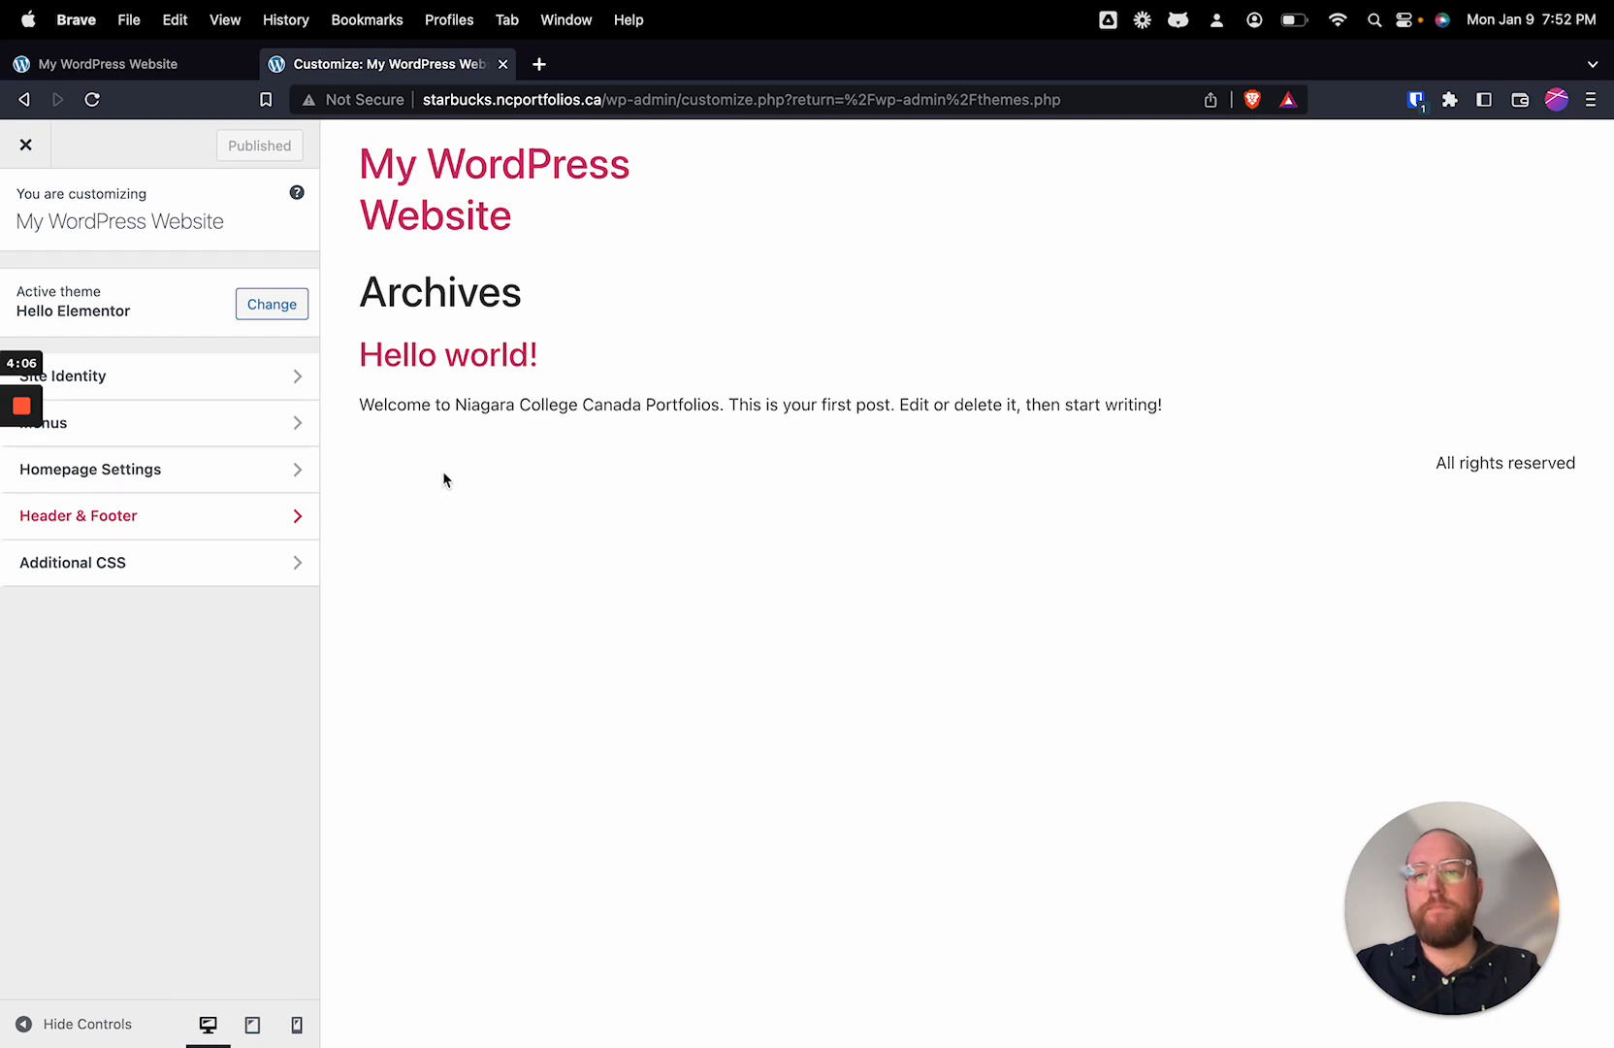
{"action": "left_click", "coordinate": [221, 388]}
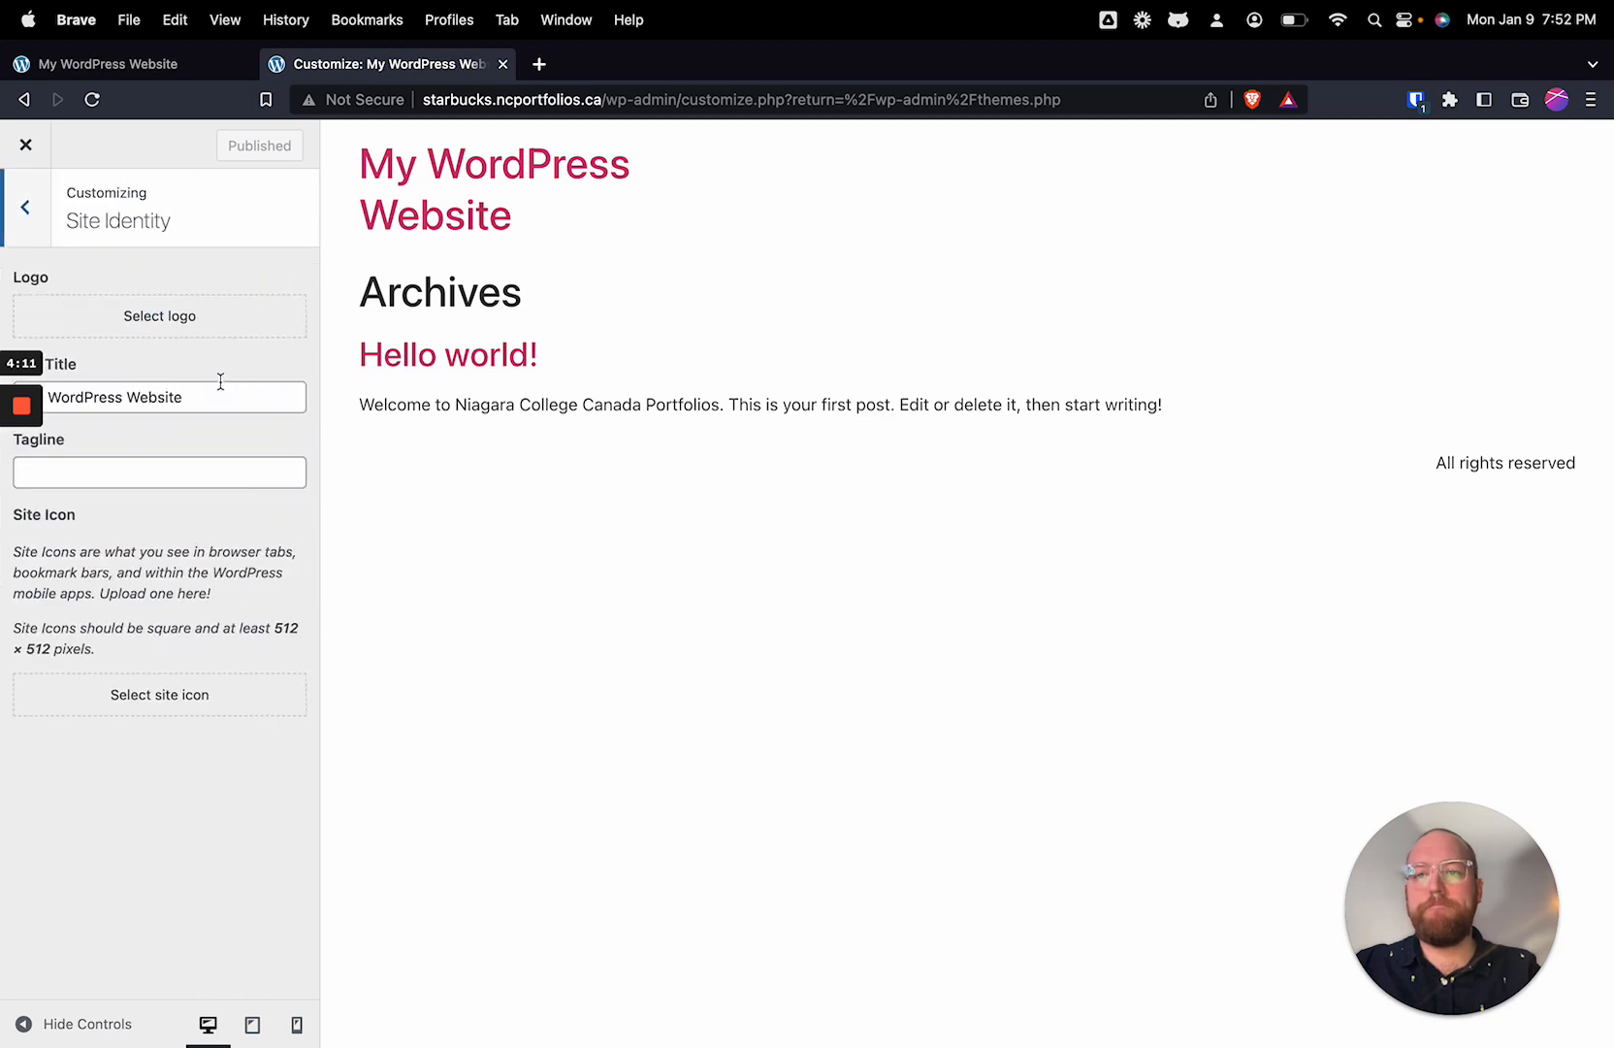
{"action": "left_click", "coordinate": [184, 328]}
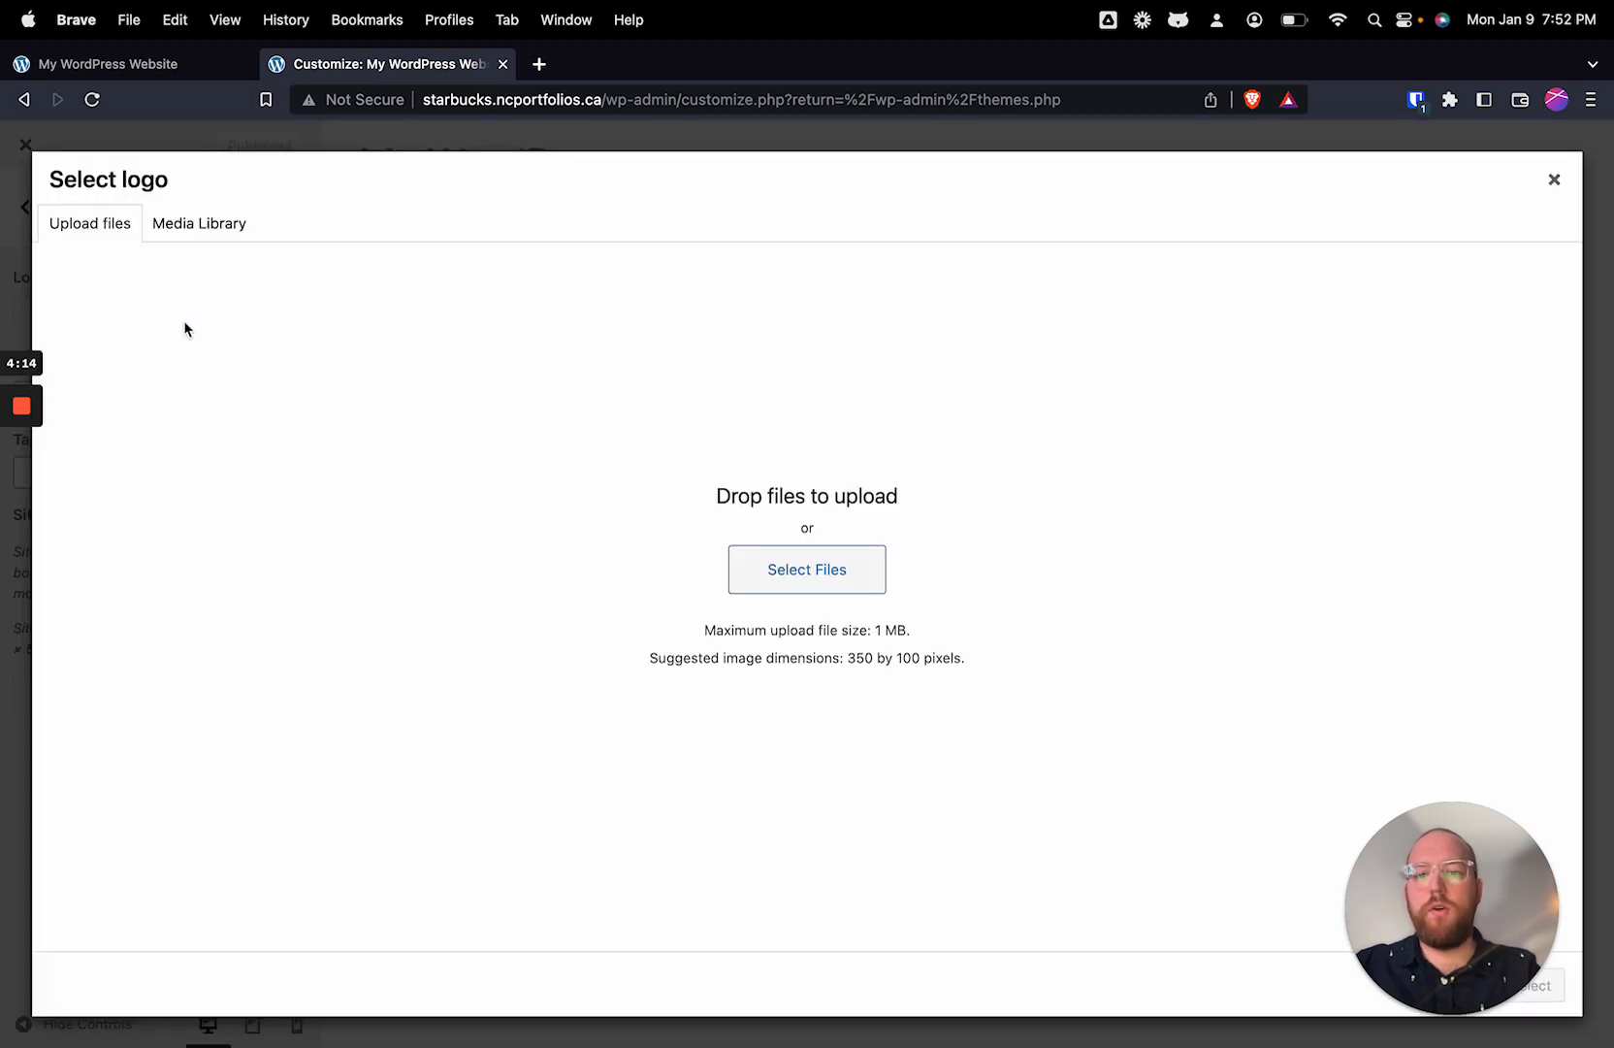
{"action": "left_click", "coordinate": [850, 580]}
{"action": "left_click_drag", "start_coordinate": [1297, 541], "coordinate": [225, 167]}
{"action": "left_click", "coordinate": [1341, 941]}
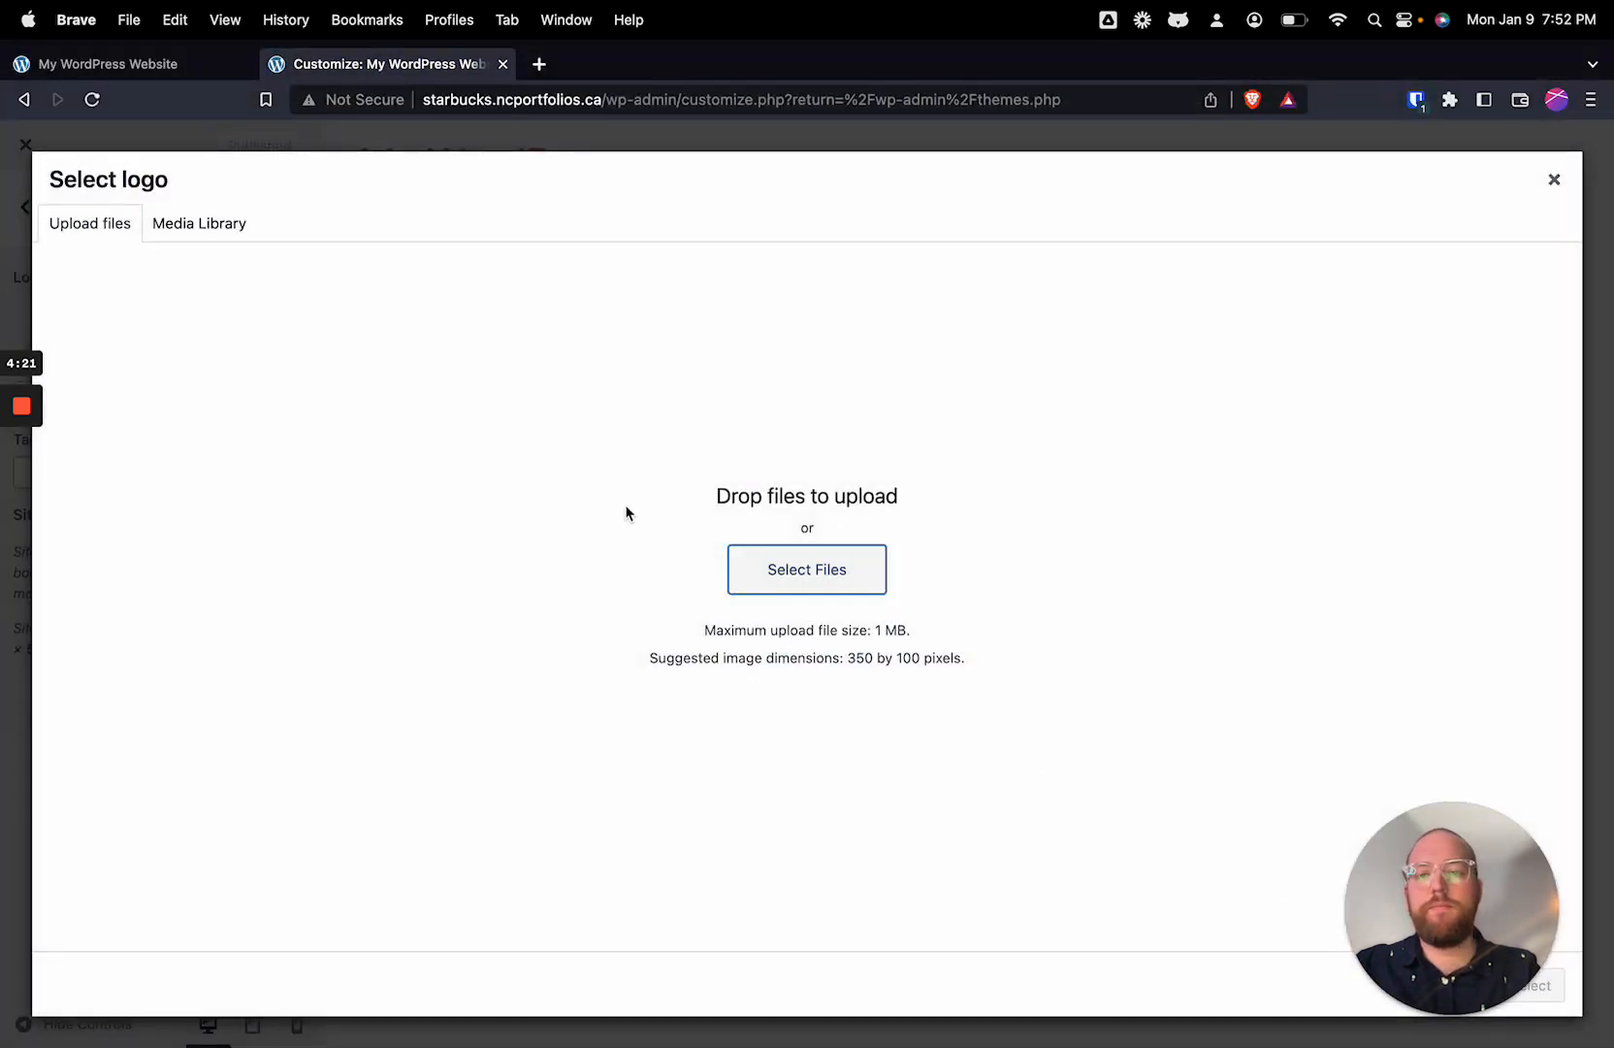
{"action": "left_click", "coordinate": [805, 566]}
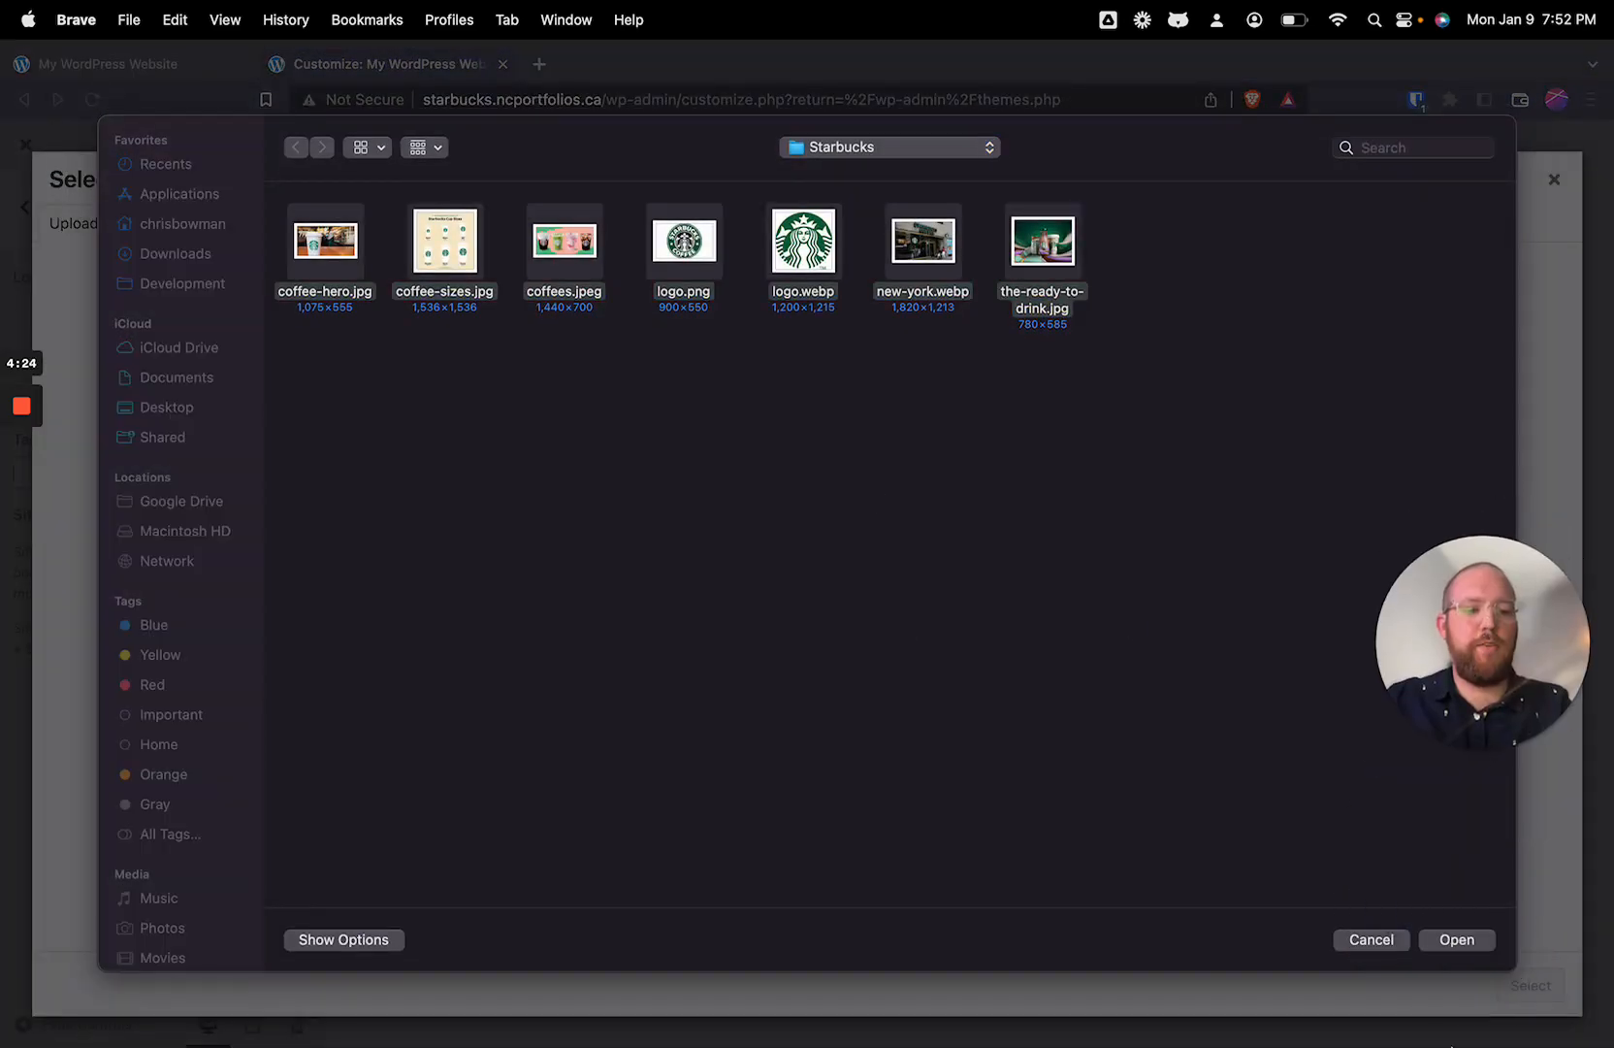
{"action": "left_click", "coordinate": [1459, 944]}
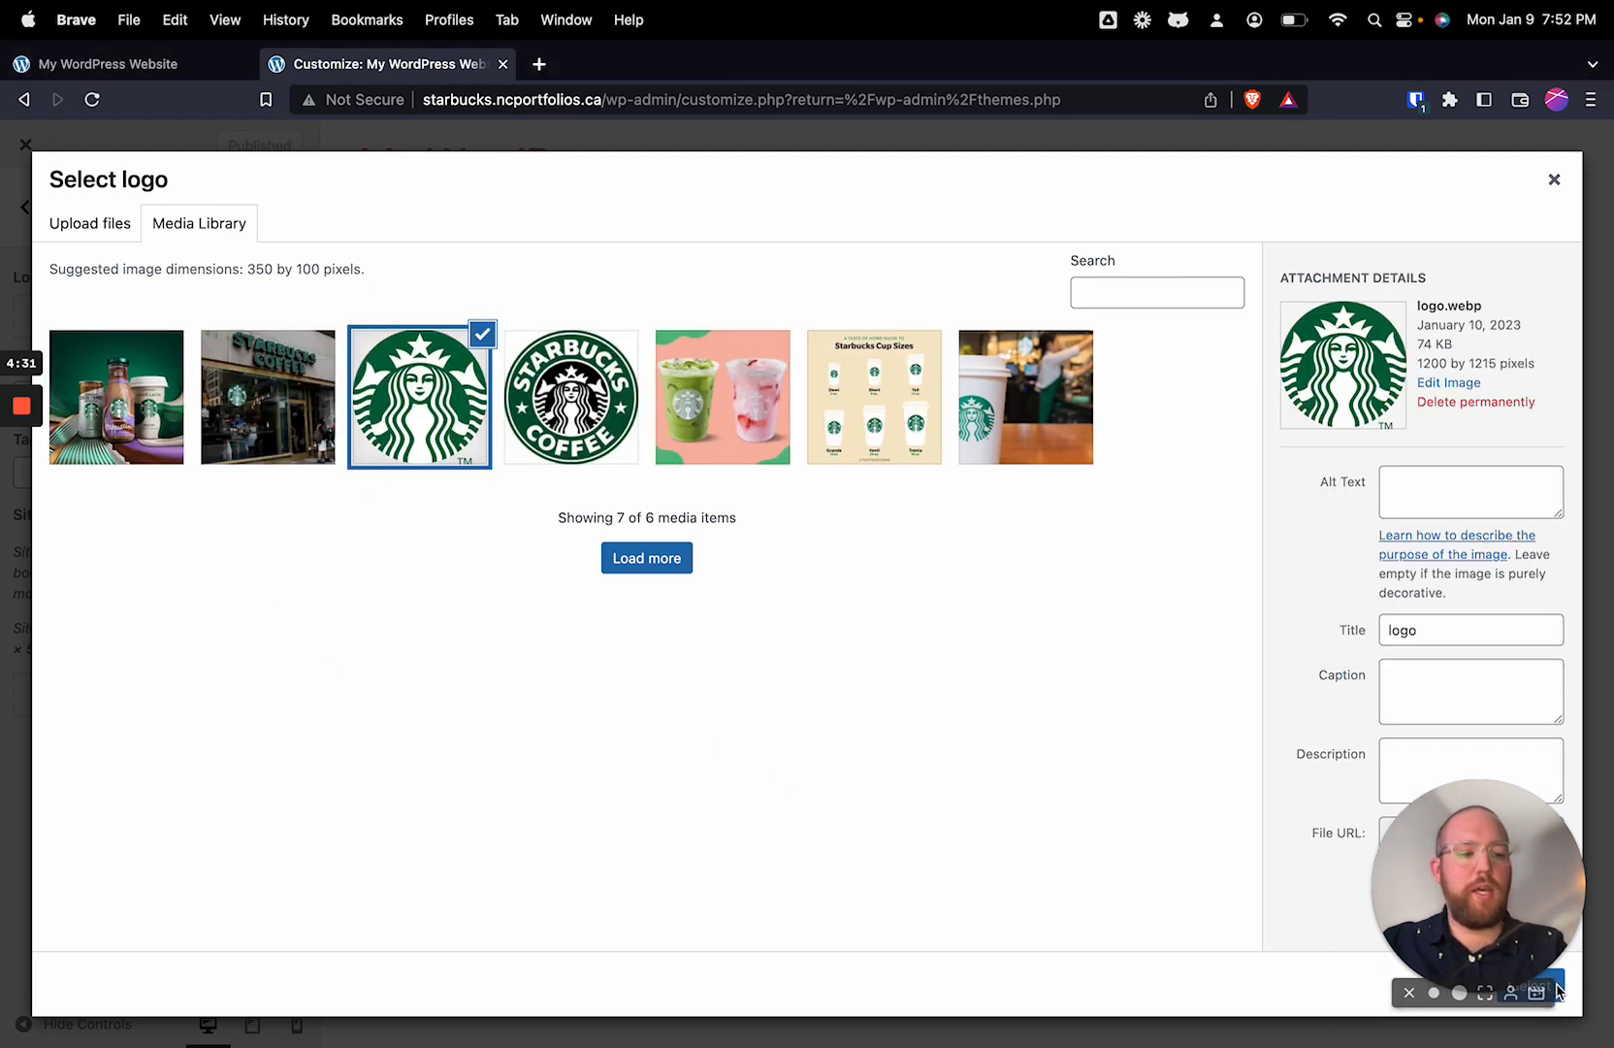
Step: Use the uploaded logo.webp as the site logo without cropping it
{"action": "left_click_drag", "start_coordinate": [1510, 910], "coordinate": [1492, 218]}
{"action": "left_click", "coordinate": [1528, 986]}
{"action": "left_click", "coordinate": [1533, 985]}
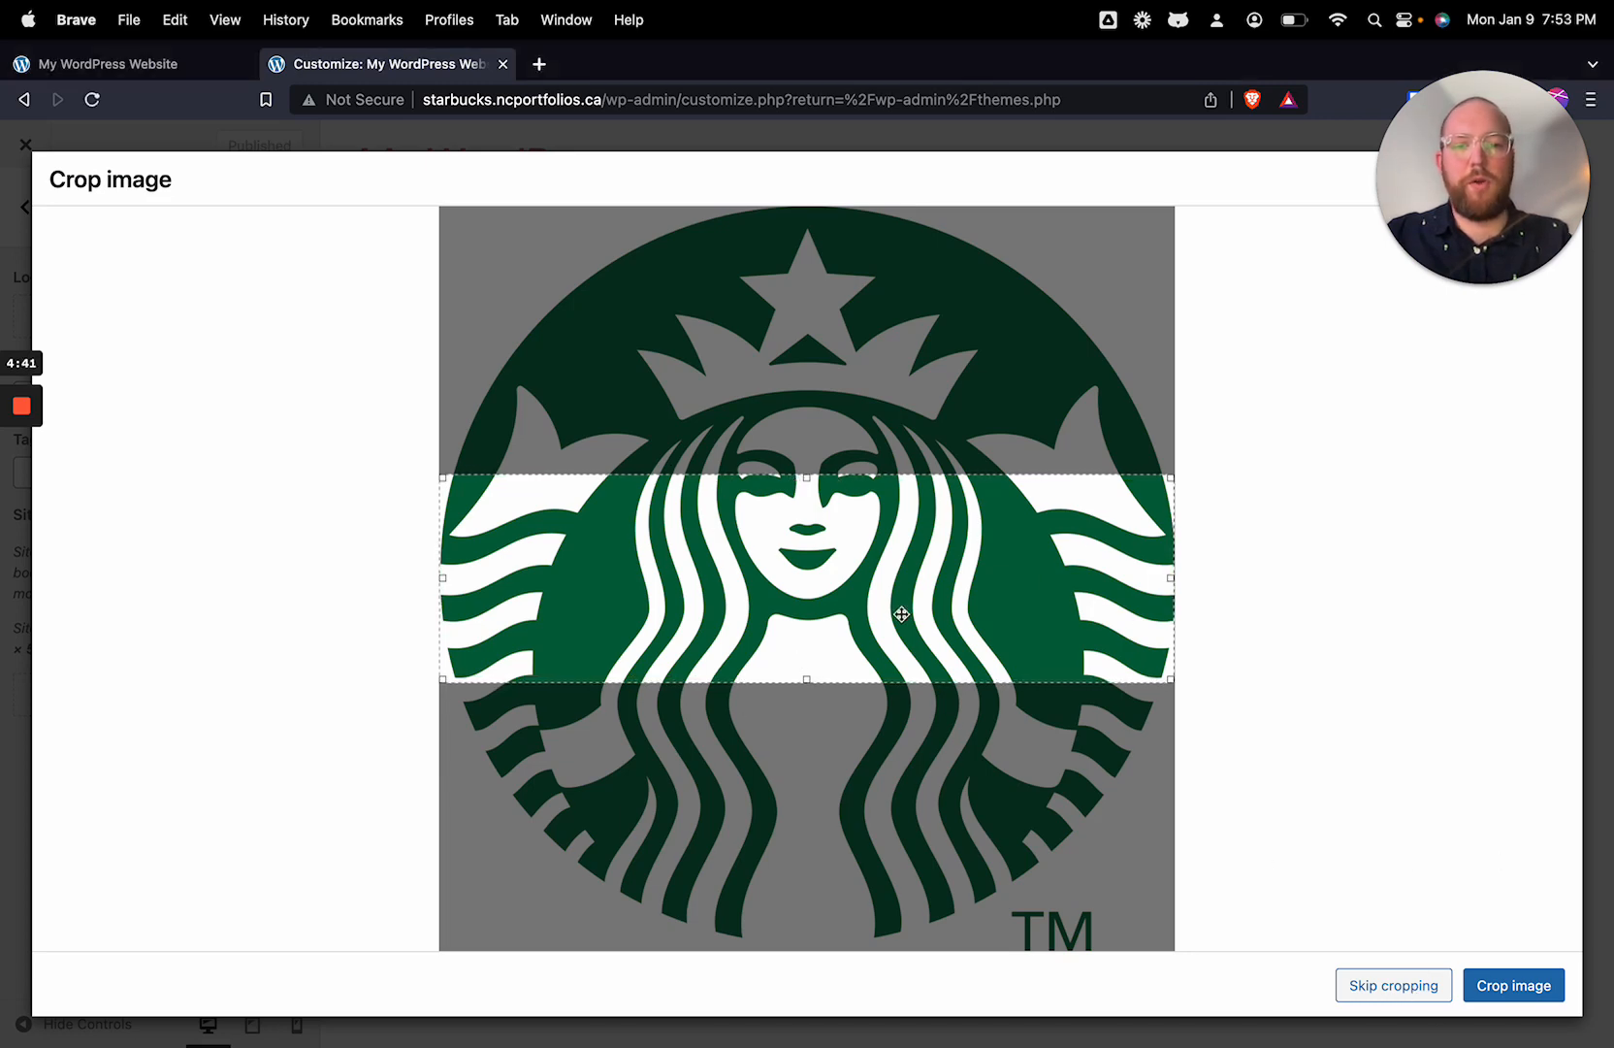
{"action": "left_click", "coordinate": [1428, 984]}
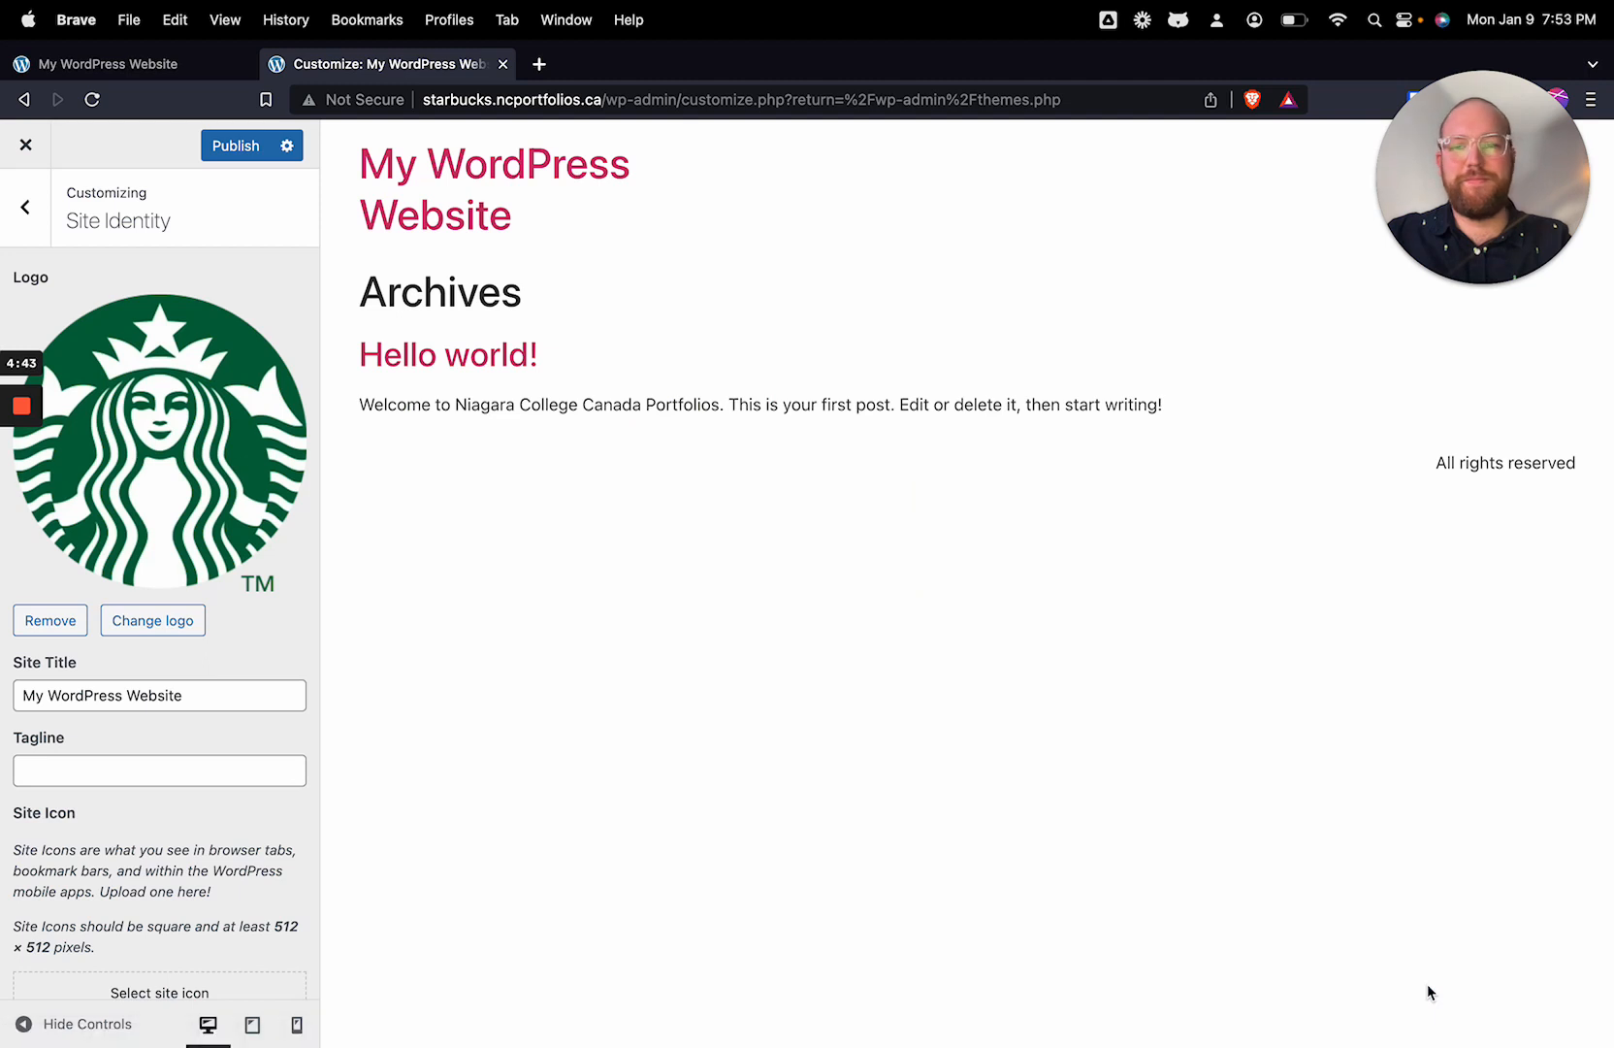
Step: Change the site title to "Starbucks Review"
{"action": "left_click", "coordinate": [222, 695]}
{"action": "key", "text": "super+a"}
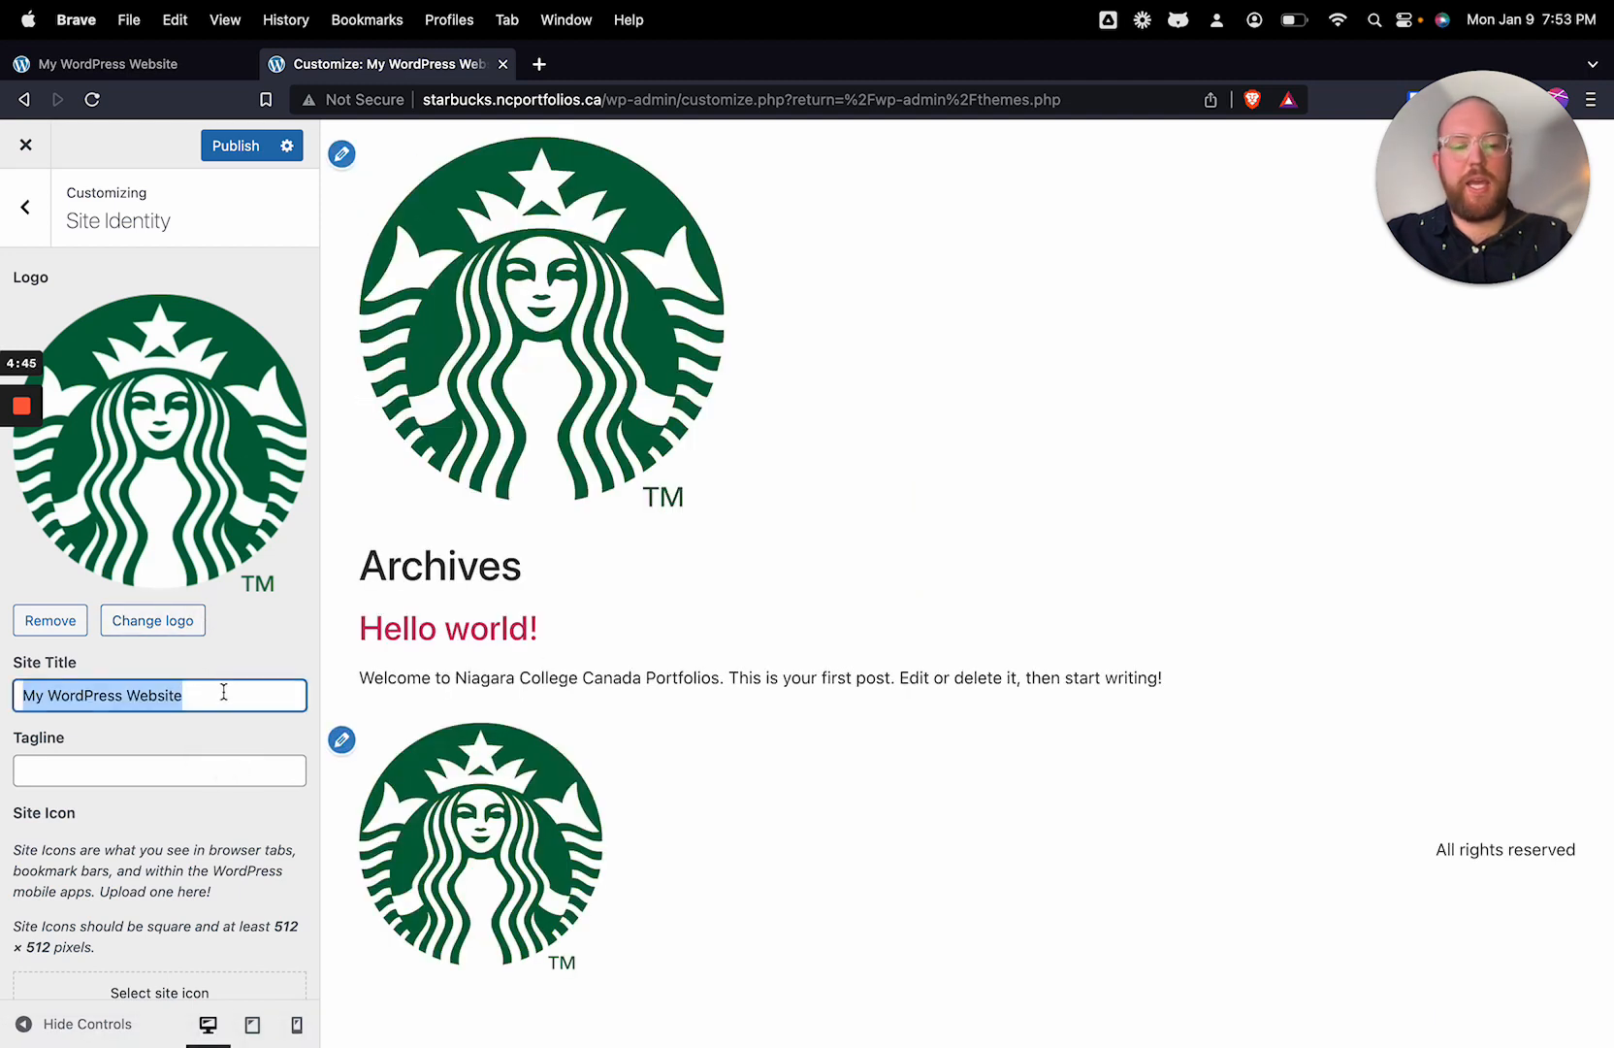
{"action": "type", "text": "Start"}
{"action": "key", "text": "BackSpace"}
{"action": "type", "text": "buck"}
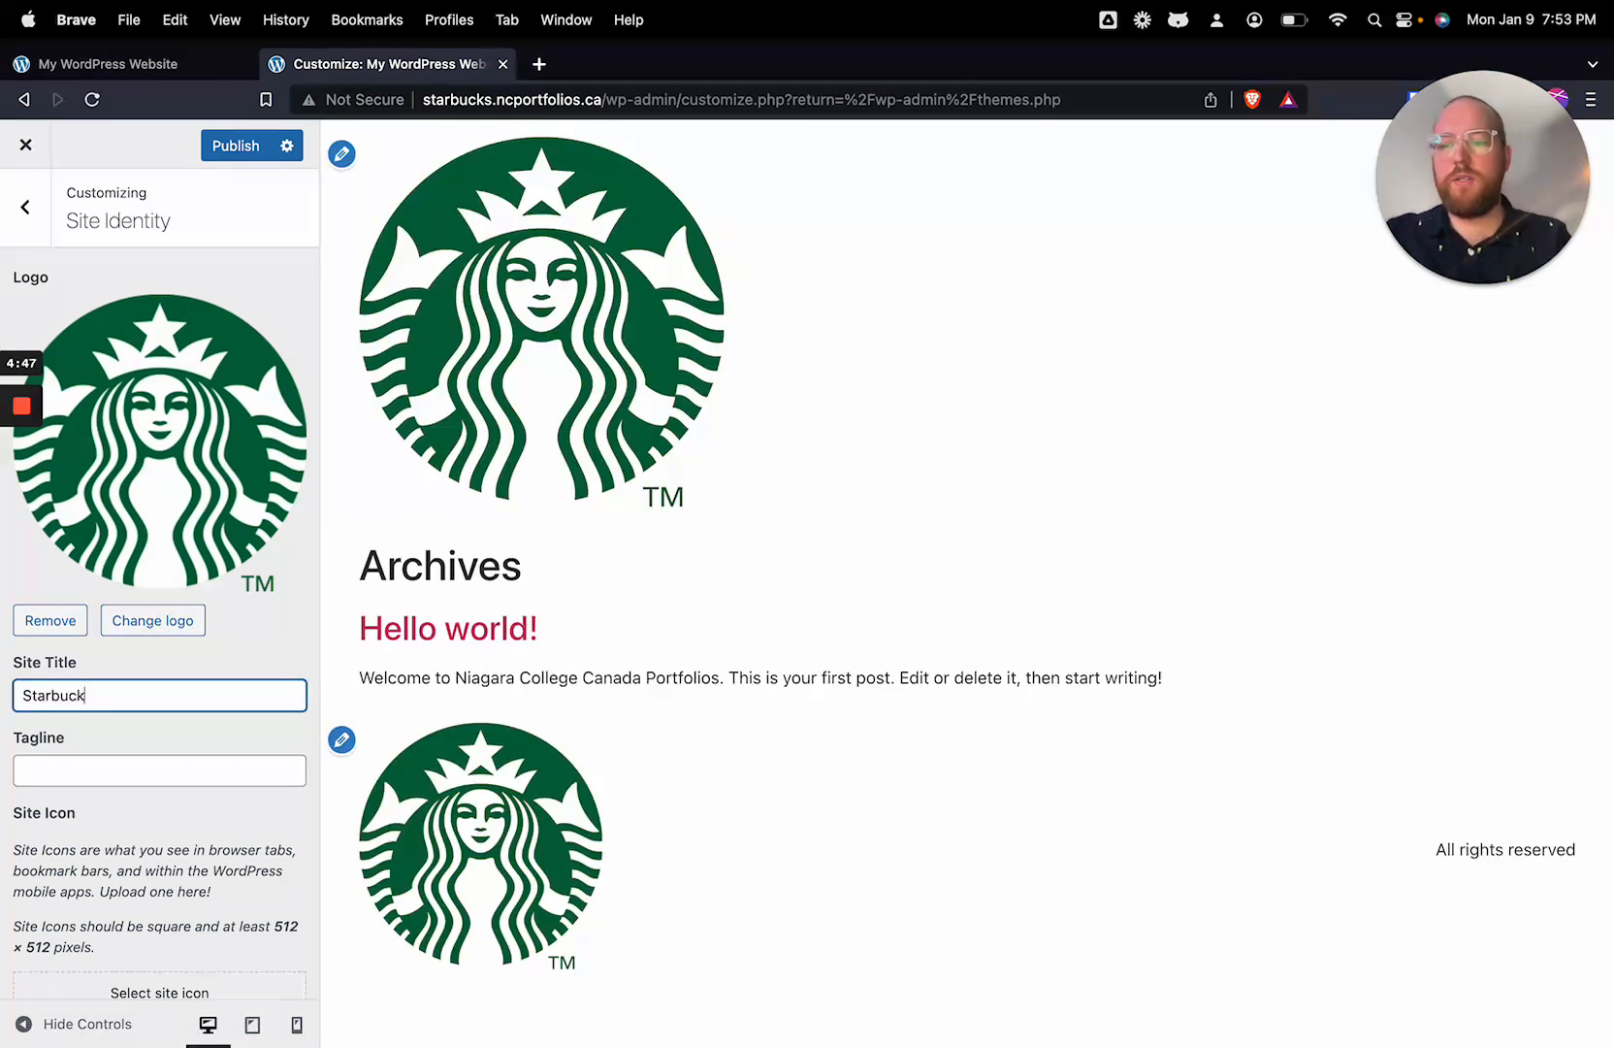
{"action": "type", "text": "s REview"}
{"action": "key", "text": "BackSpace"}
{"action": "key", "text": "BackSpace"}
{"action": "key", "text": "BackSpace"}
{"action": "key", "text": "BackSpace"}
{"action": "key", "text": "BackSpace"}
{"action": "type", "text": "e"}
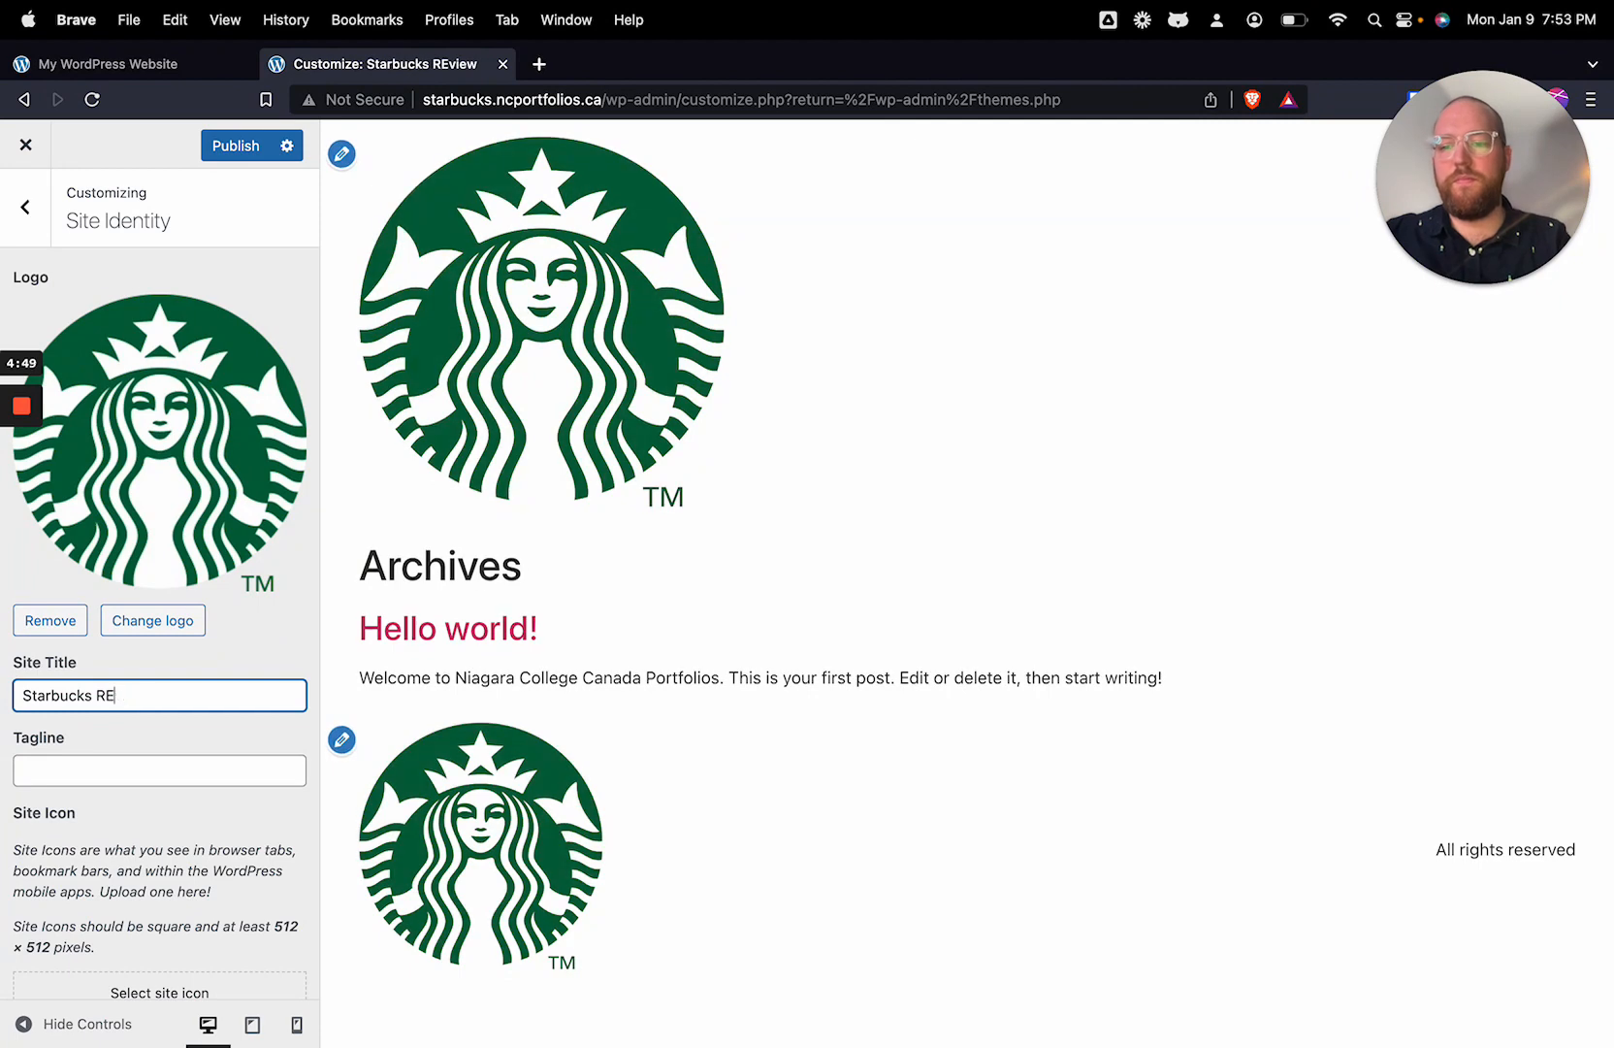
{"action": "type", "text": "view"}
Step: Set logo.webp from the media library as the site icon, cropped to a square around the emblem
{"action": "scroll", "coordinate": [204, 701], "scroll_direction": "down", "scroll_amount": 1}
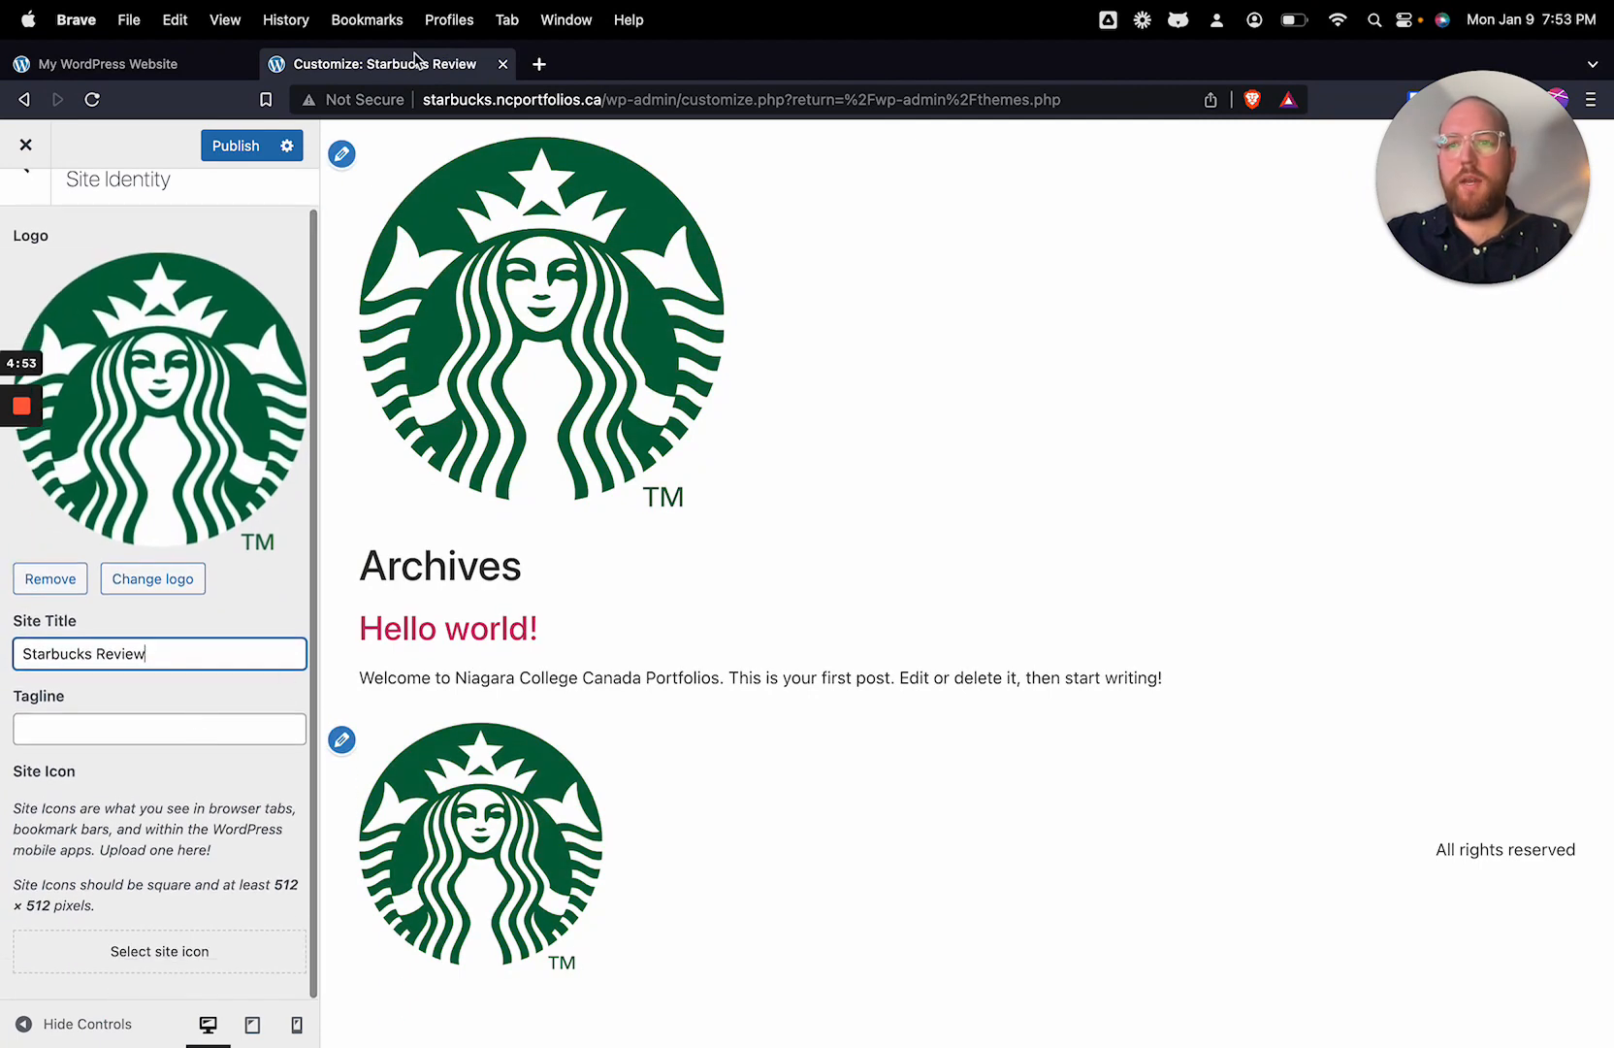
{"action": "left_click", "coordinate": [199, 961]}
{"action": "left_click", "coordinate": [442, 380]}
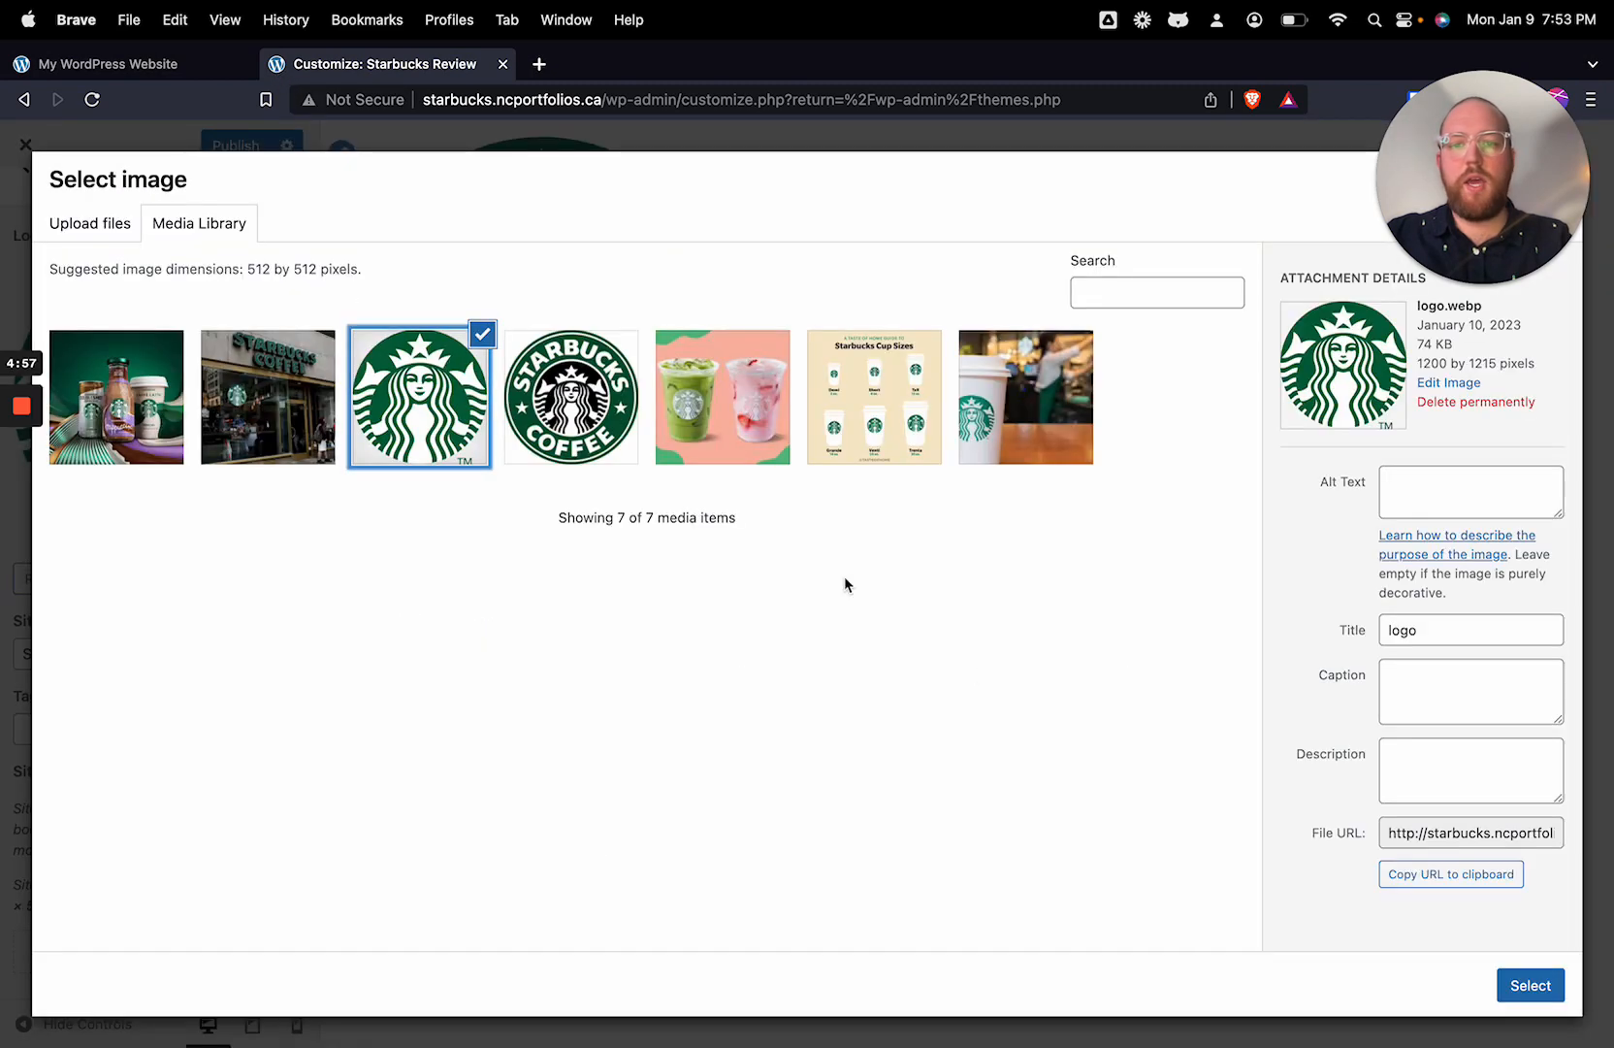
{"action": "left_click", "coordinate": [1546, 987]}
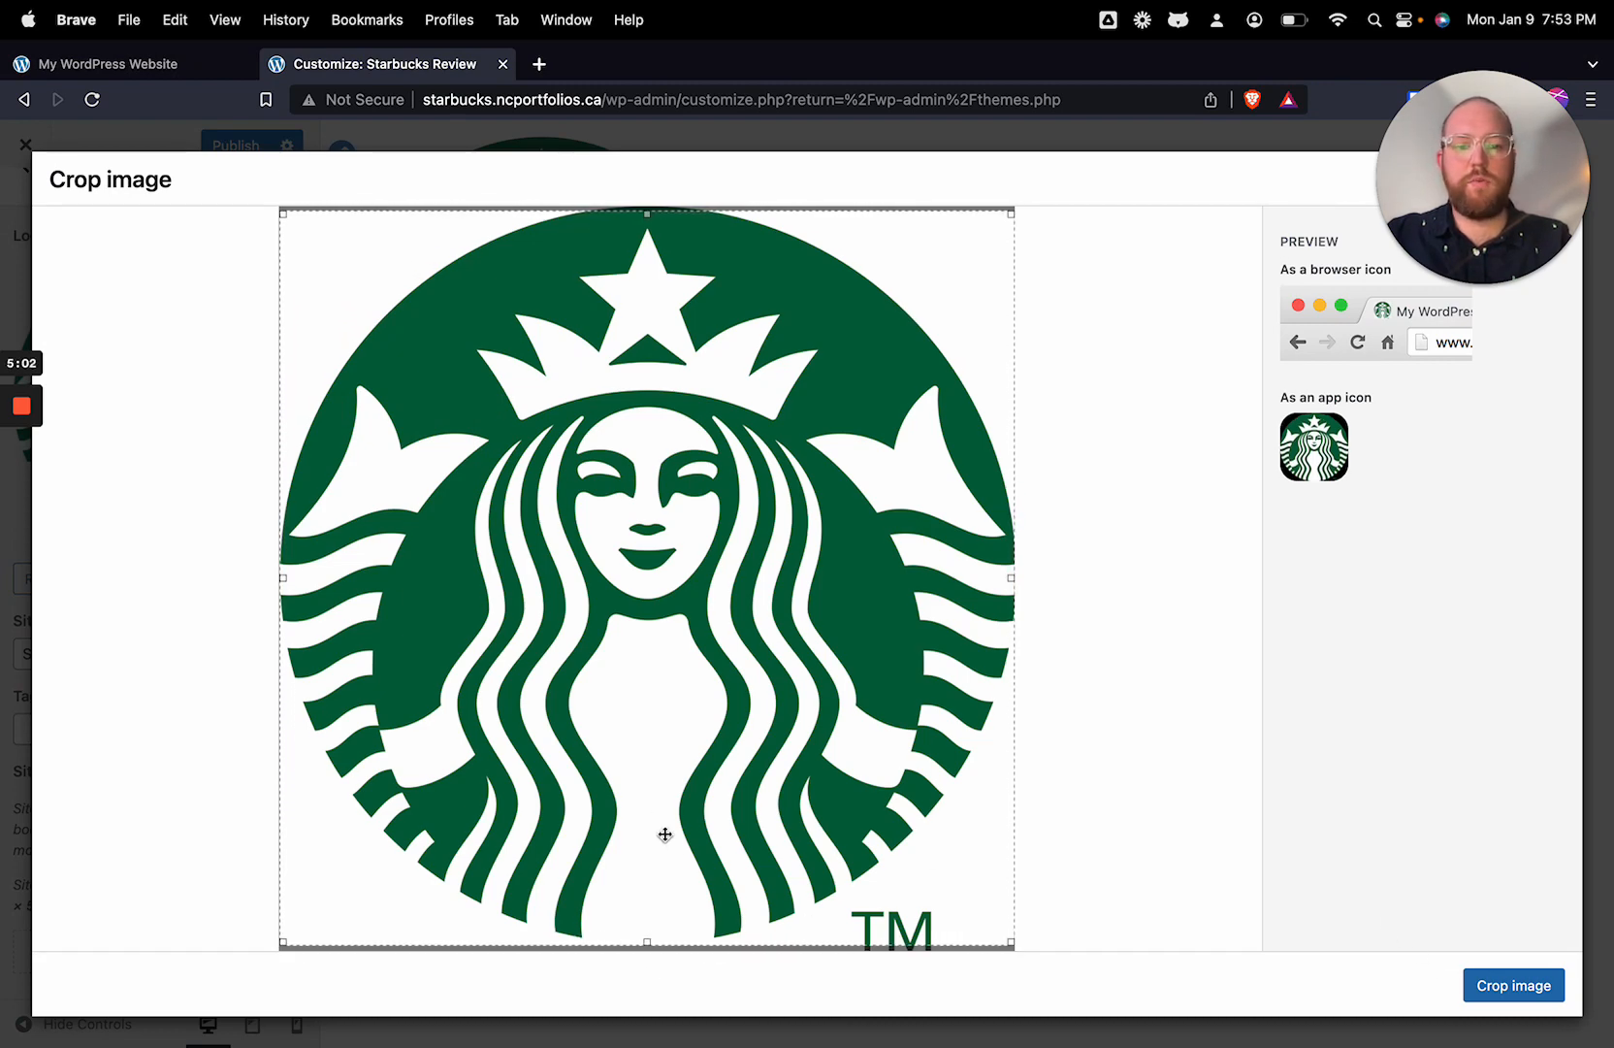
{"action": "left_click_drag", "start_coordinate": [665, 835], "coordinate": [687, 842]}
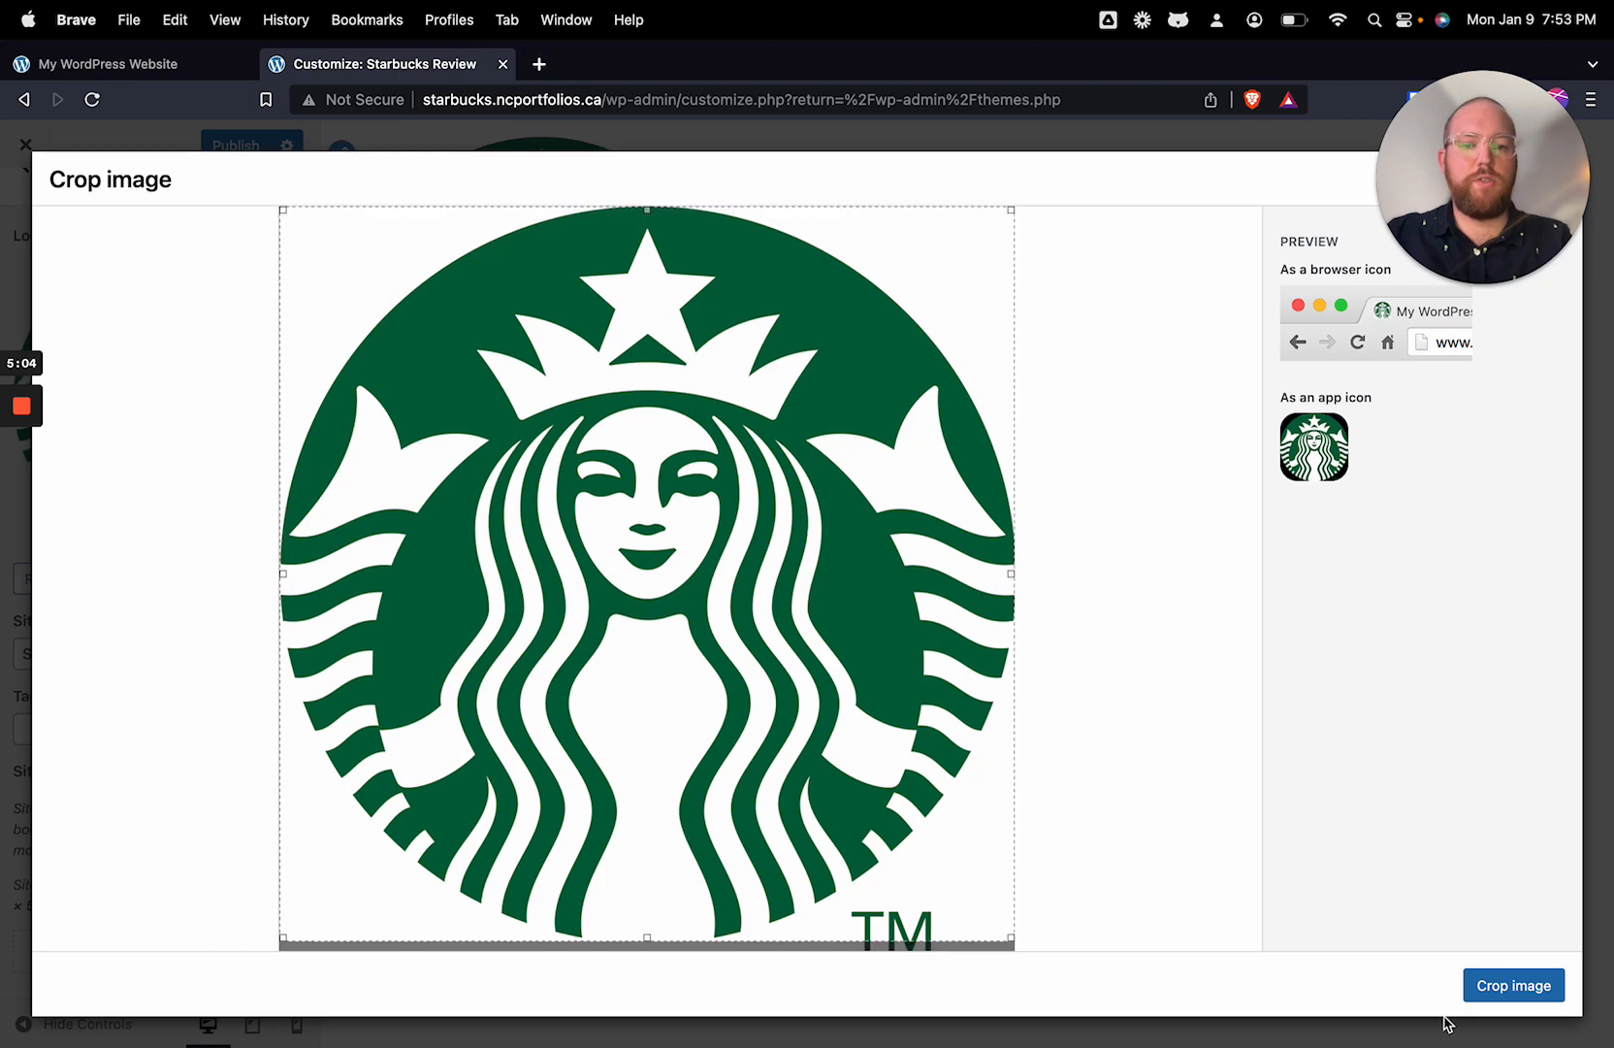
{"action": "left_click", "coordinate": [1505, 984]}
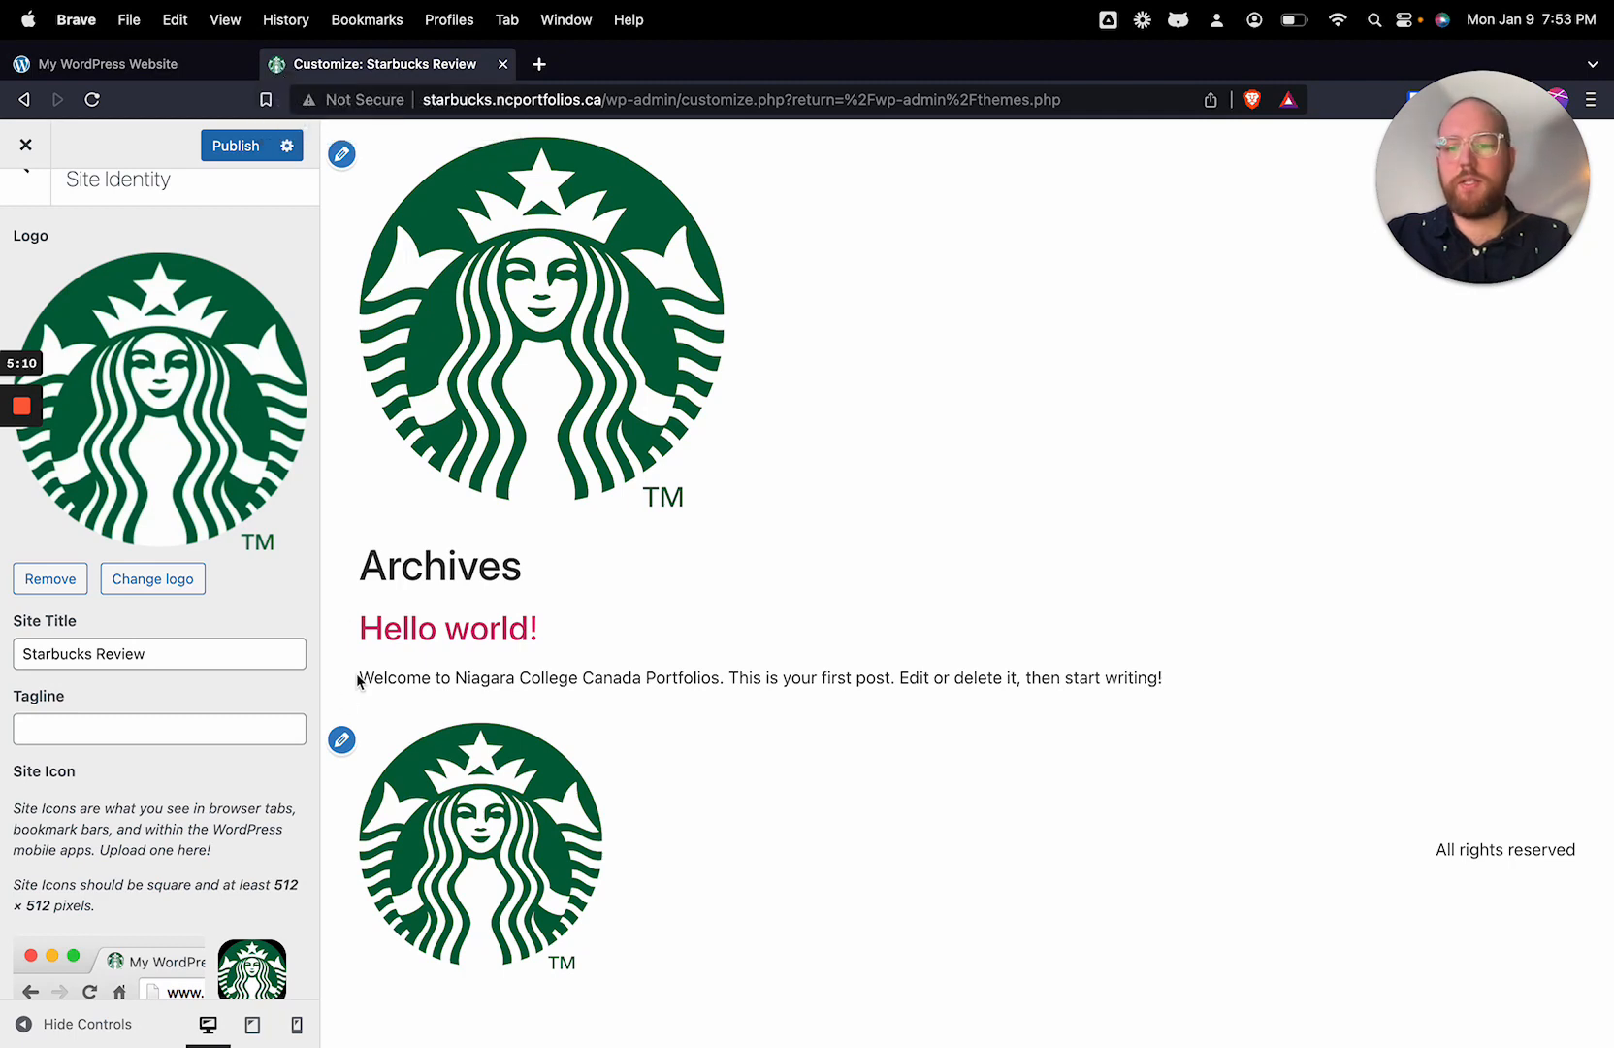
Step: Publish the site identity changes and close the customizer
{"action": "scroll", "coordinate": [173, 809], "scroll_direction": "down", "scroll_amount": 2}
{"action": "scroll", "coordinate": [214, 679], "scroll_direction": "up", "scroll_amount": 3}
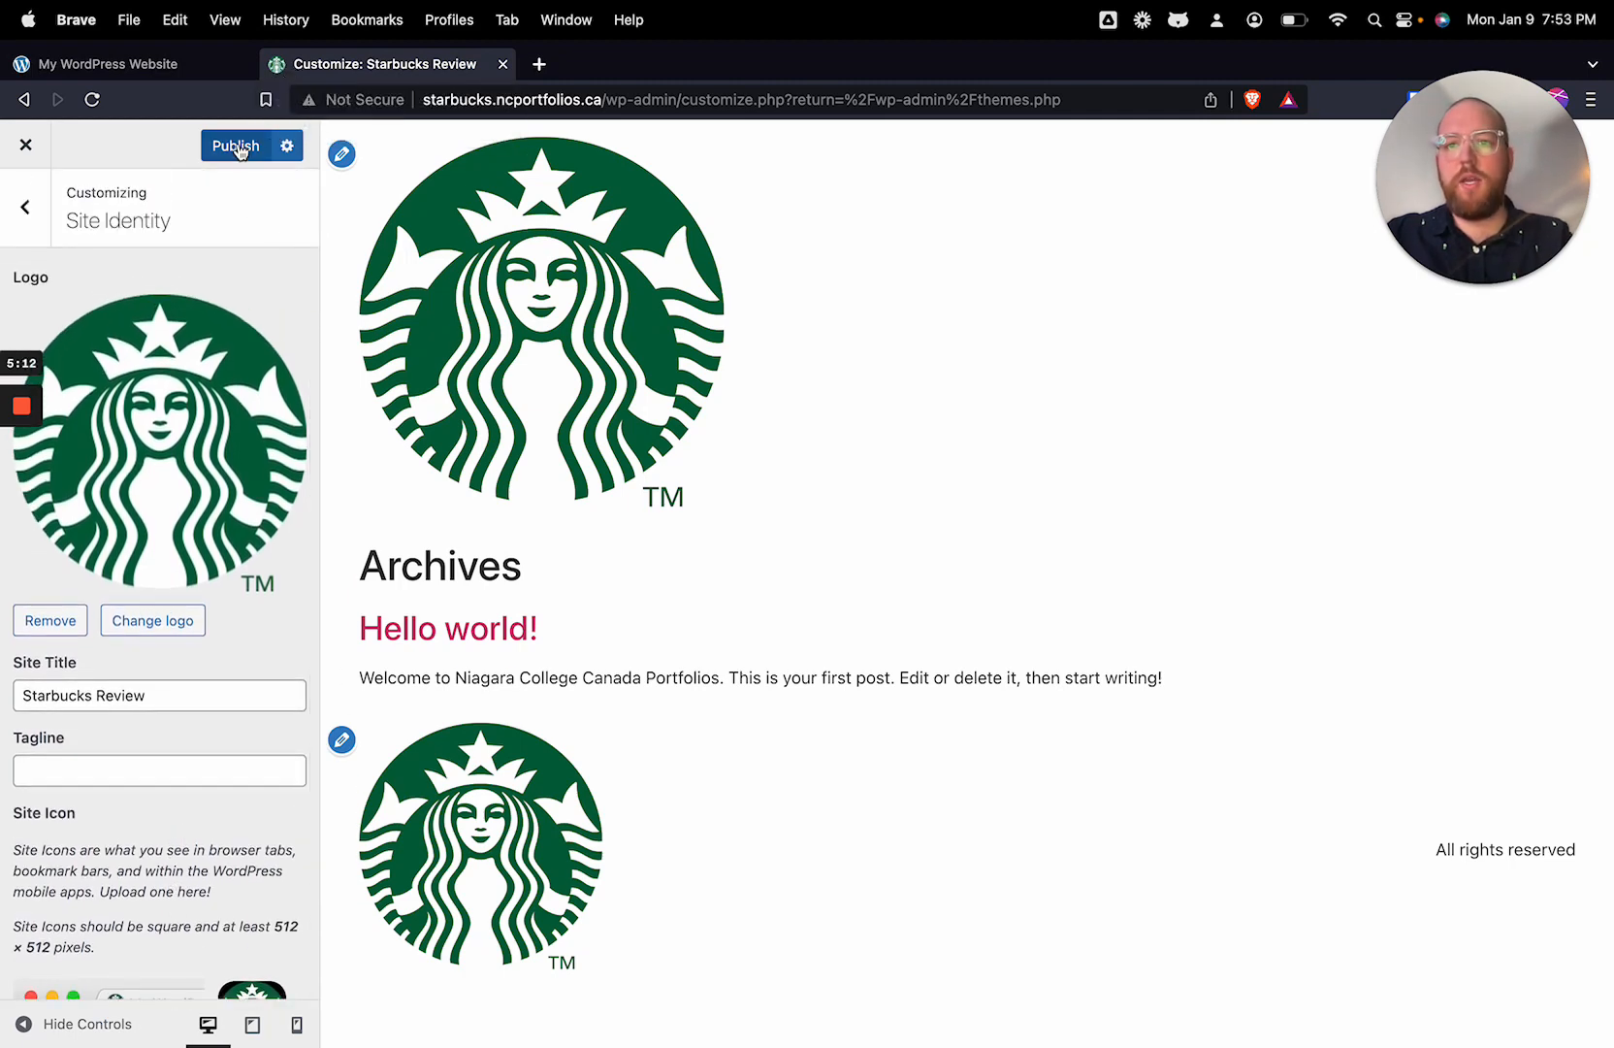
{"action": "left_click", "coordinate": [240, 151]}
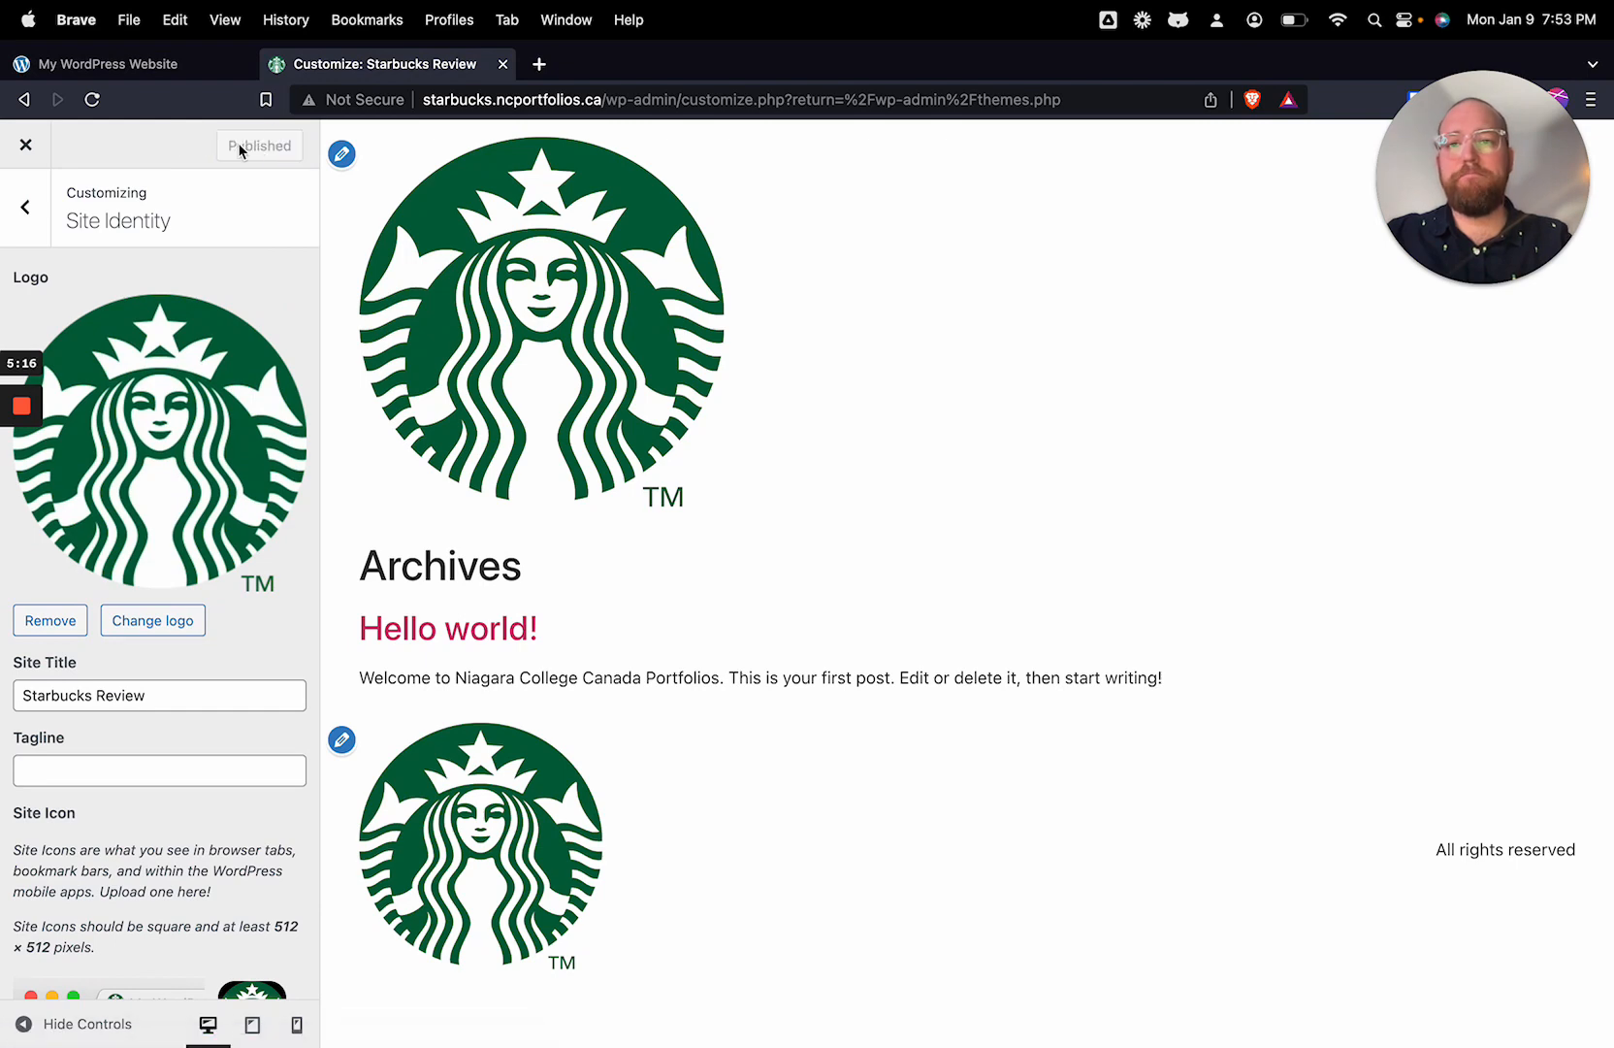
{"action": "left_click", "coordinate": [26, 147]}
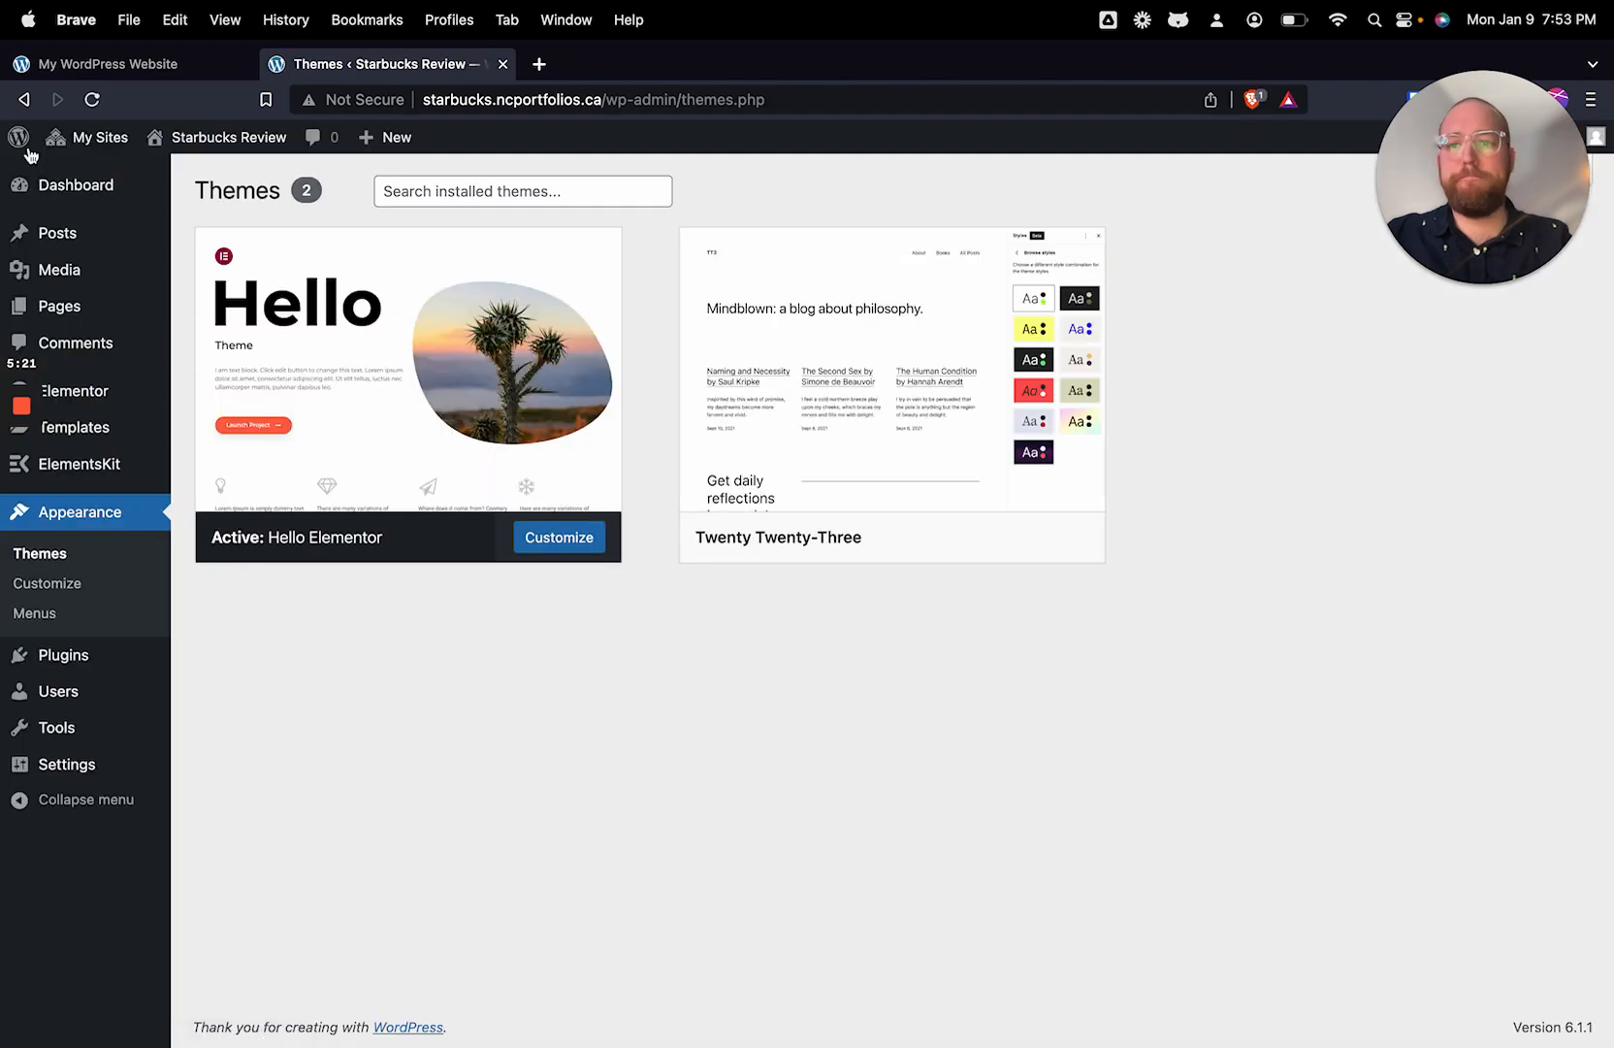
Step: Move the Elementor #5 draft and the Sample Page to the trash in the site's page list
{"action": "mouse_move", "coordinate": [35, 148]}
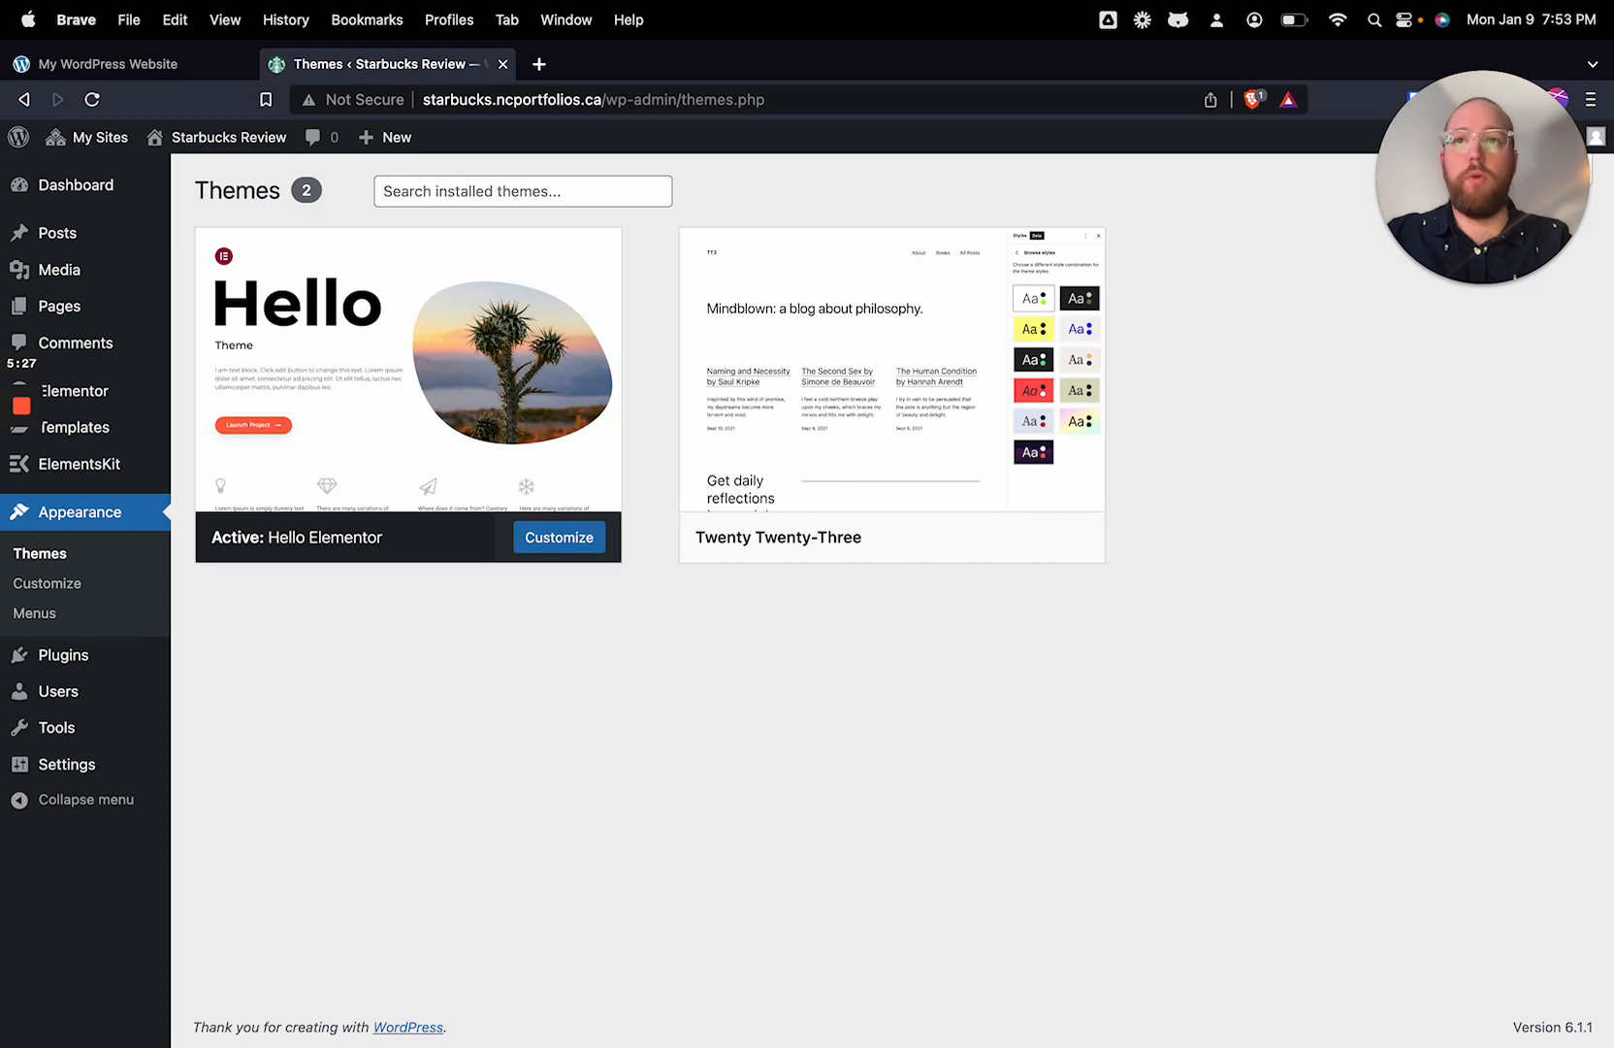
{"action": "mouse_move", "coordinate": [87, 320]}
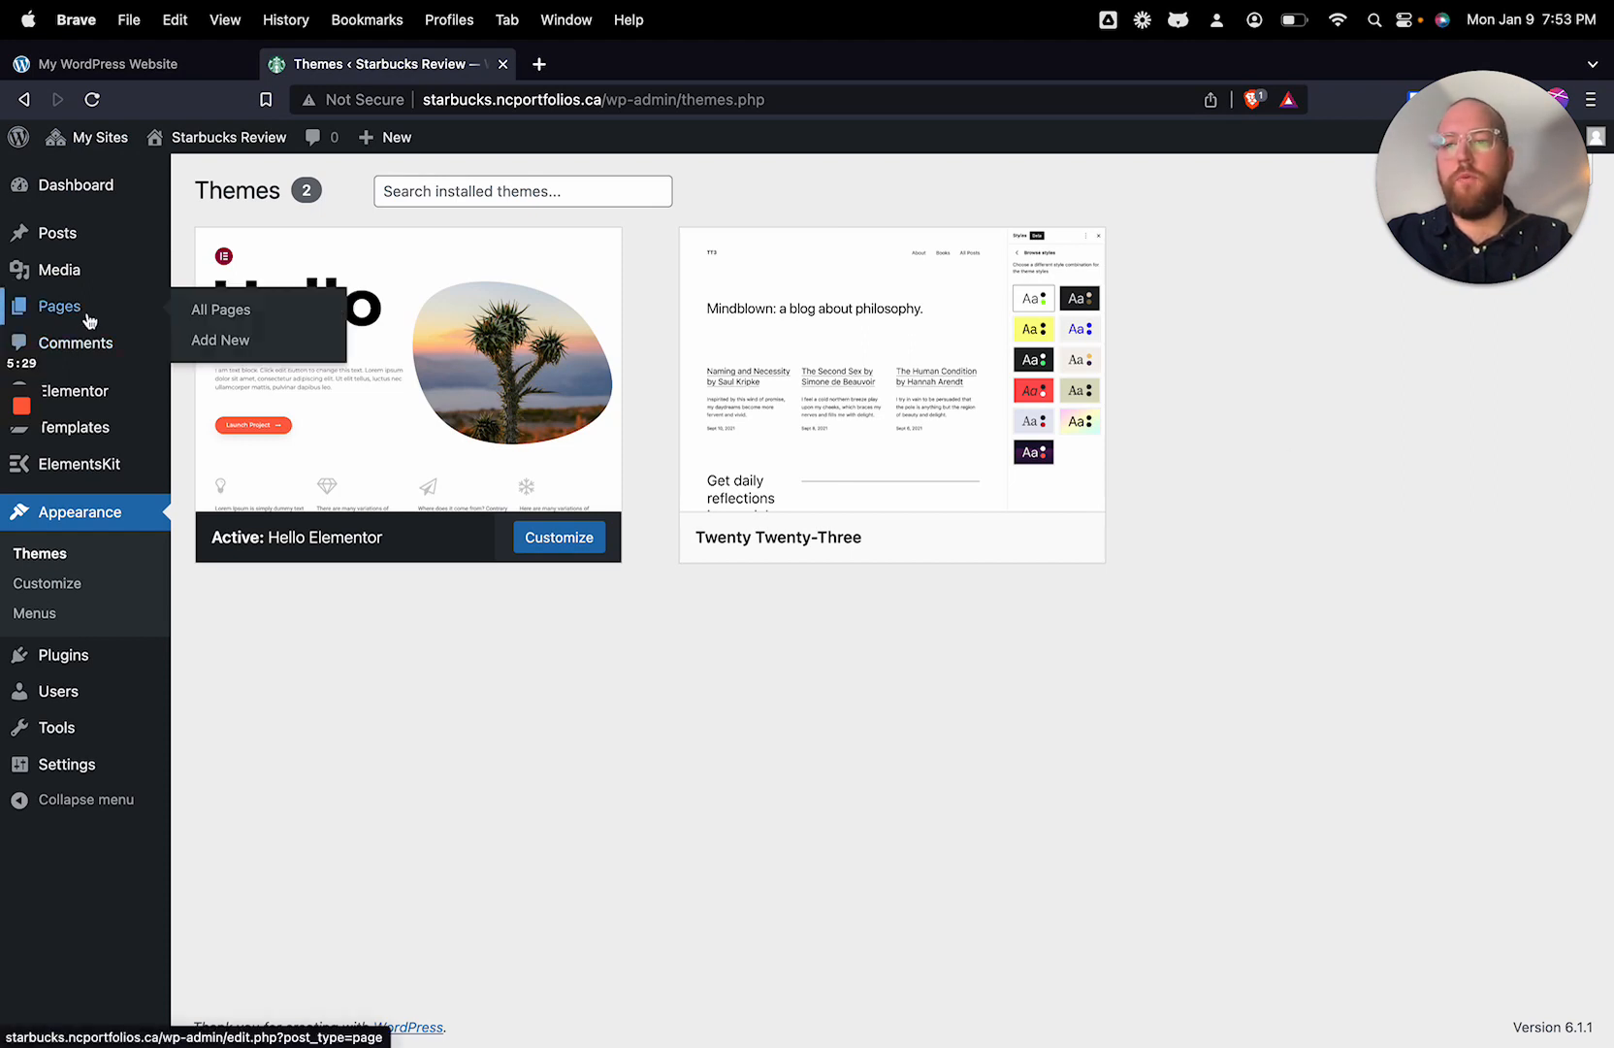
{"action": "left_click", "coordinate": [87, 320]}
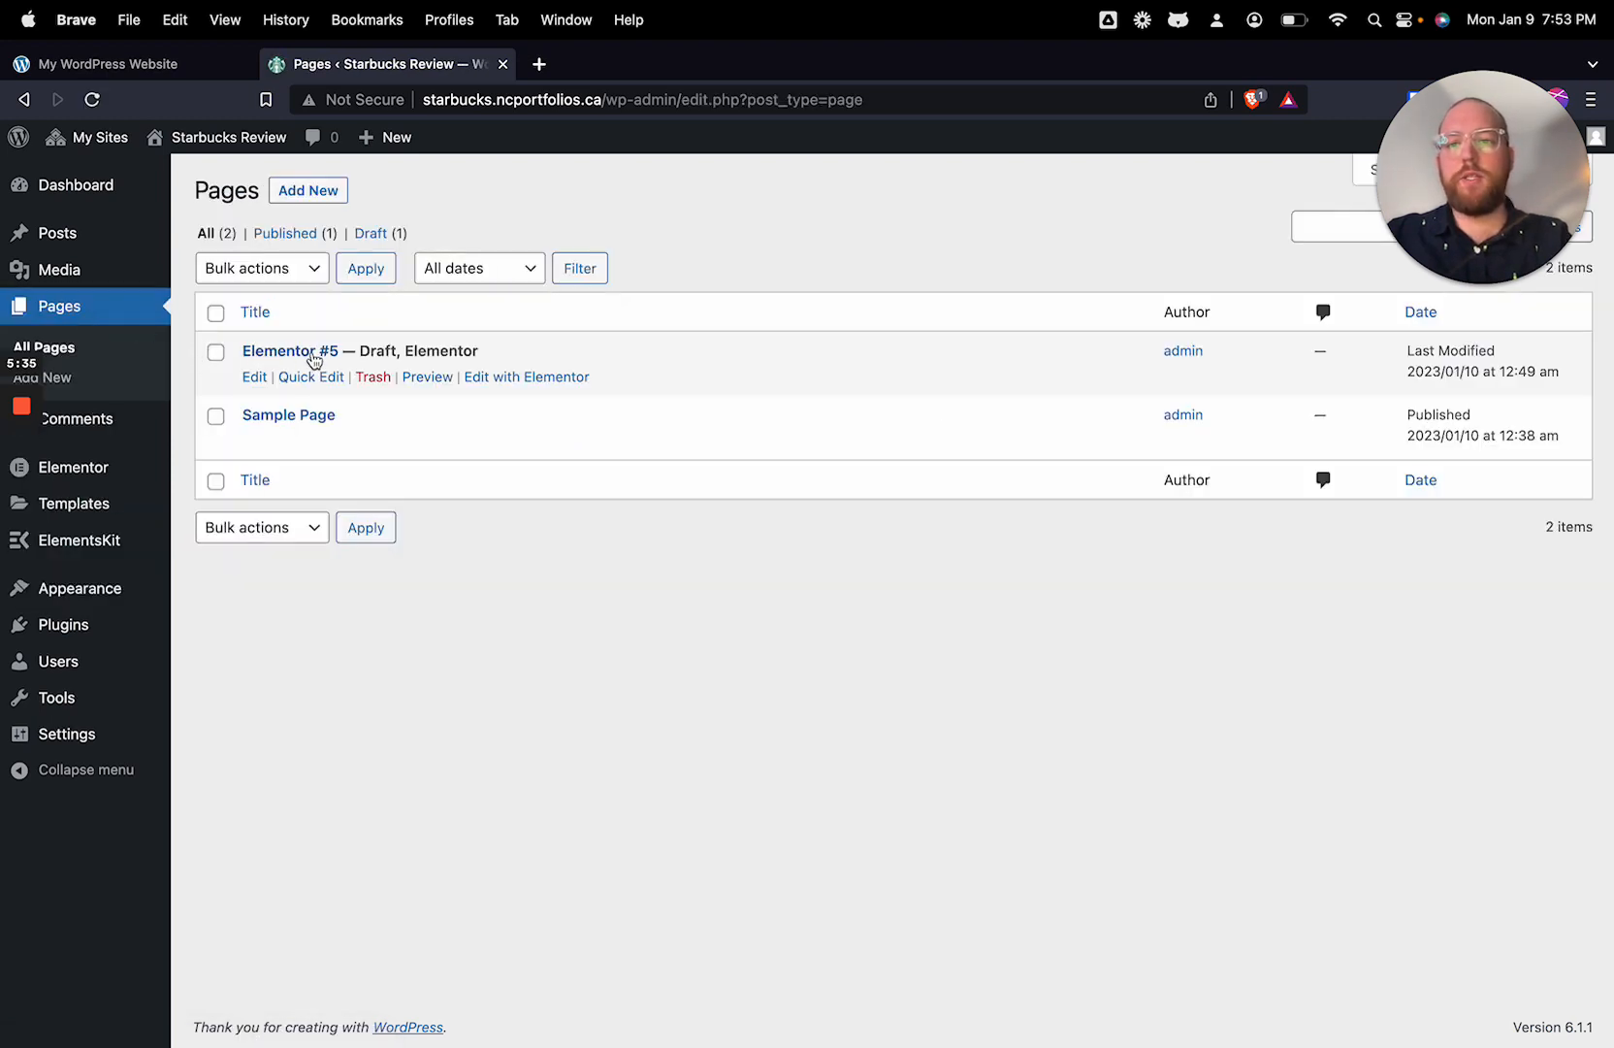
{"action": "left_click", "coordinate": [371, 380]}
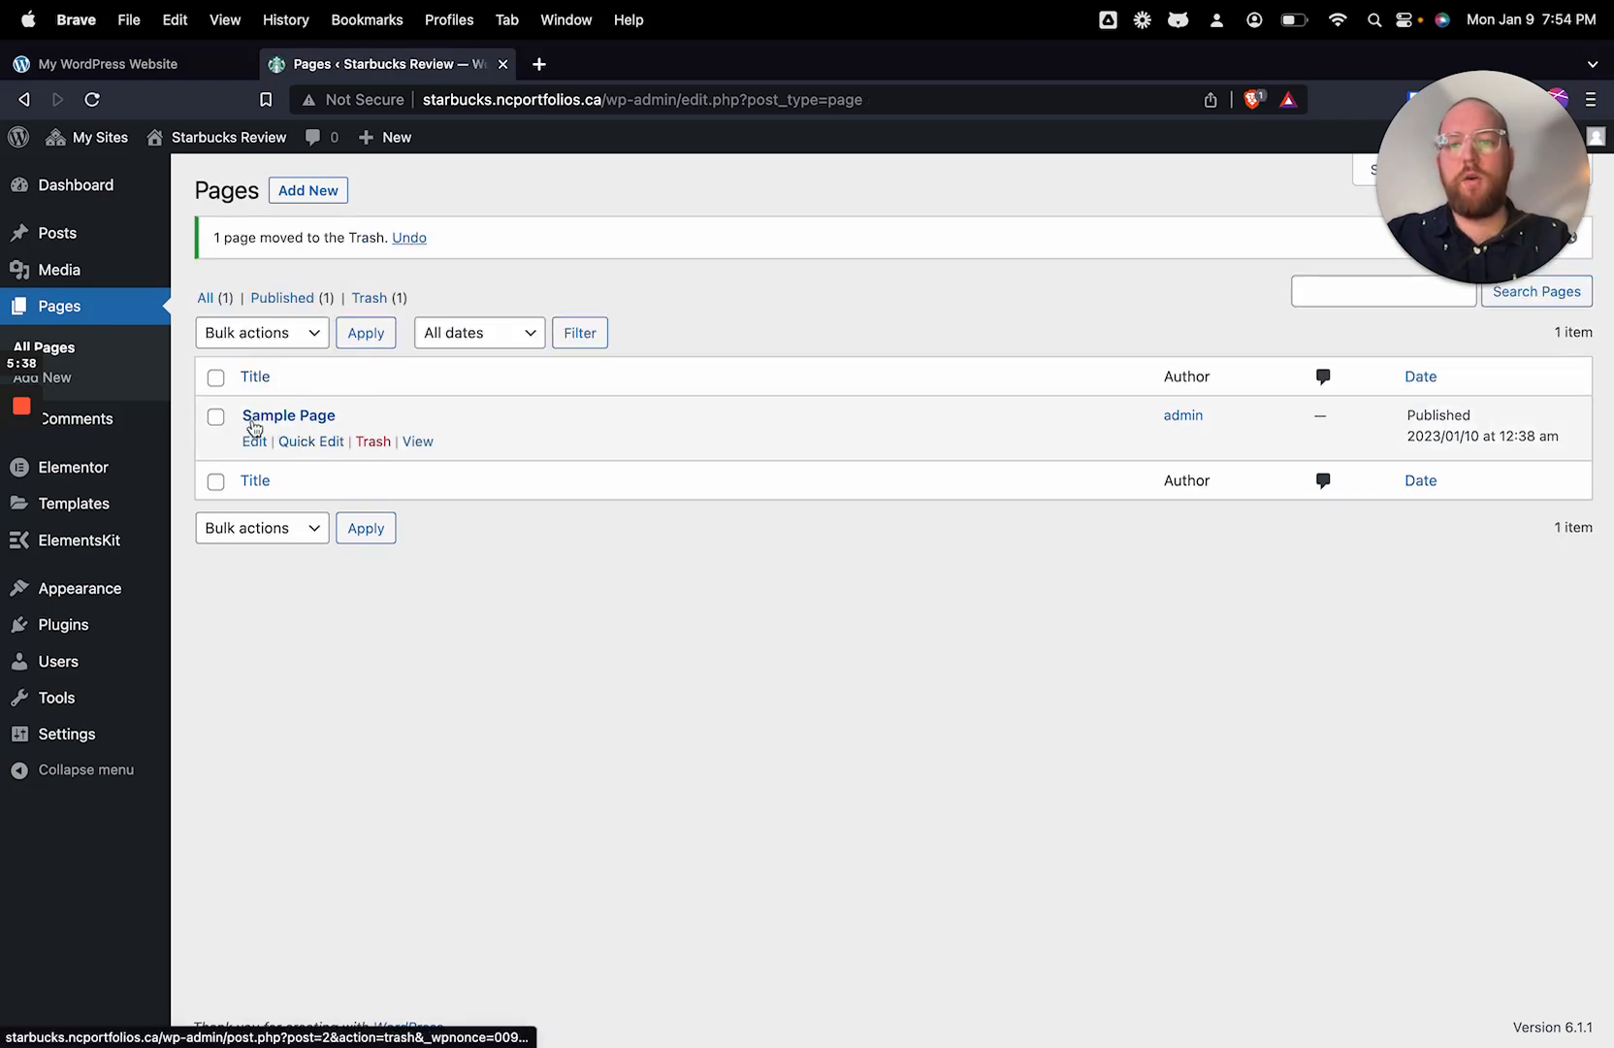
{"action": "left_click", "coordinate": [366, 441]}
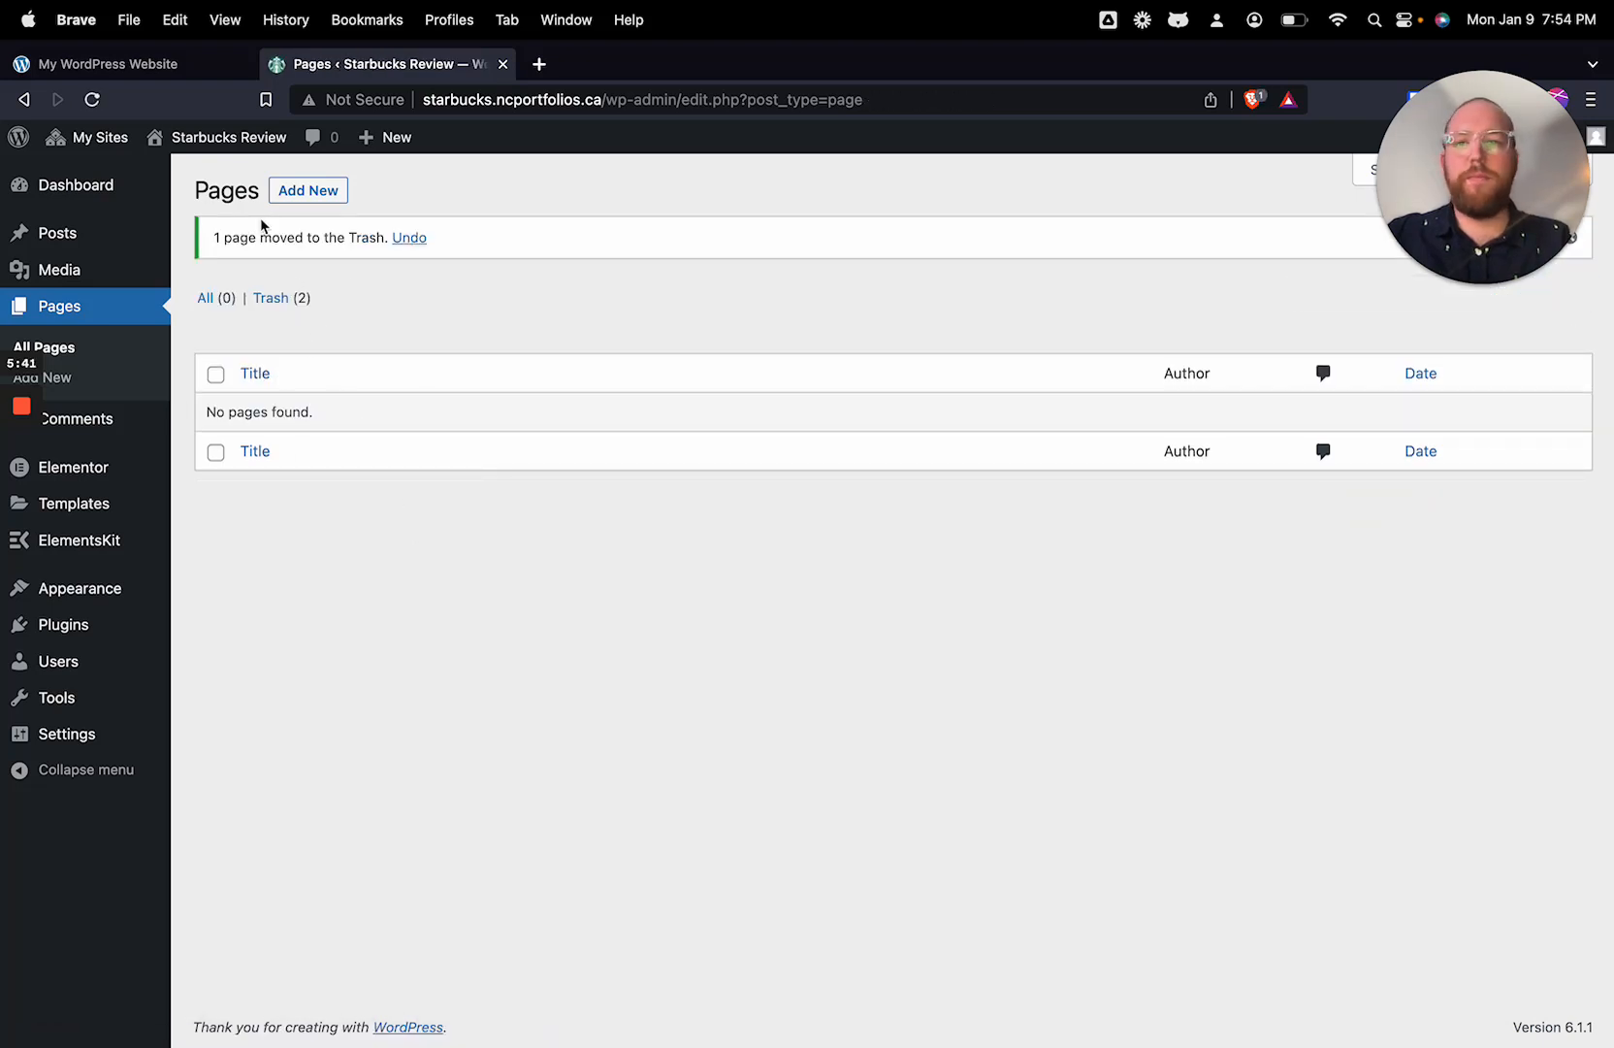
Step: Add a new page, dismiss the block editor welcome guide and open the page for editing with Elementor
{"action": "left_click", "coordinate": [332, 190]}
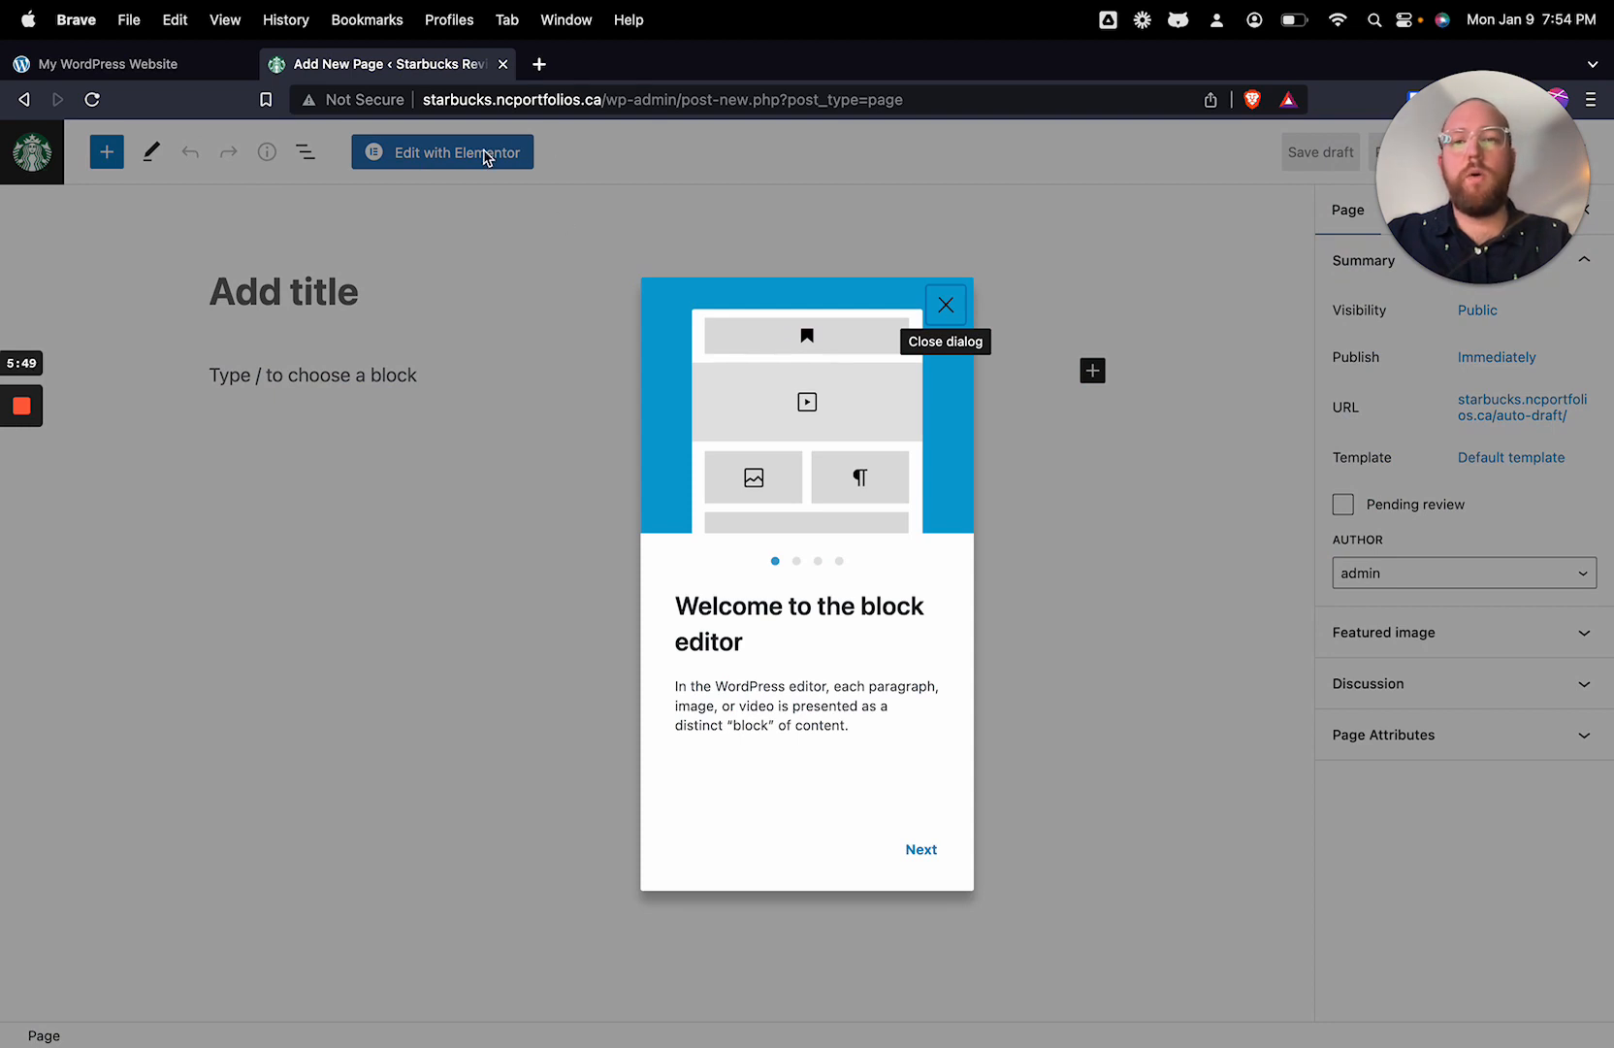
{"action": "left_click", "coordinate": [946, 306]}
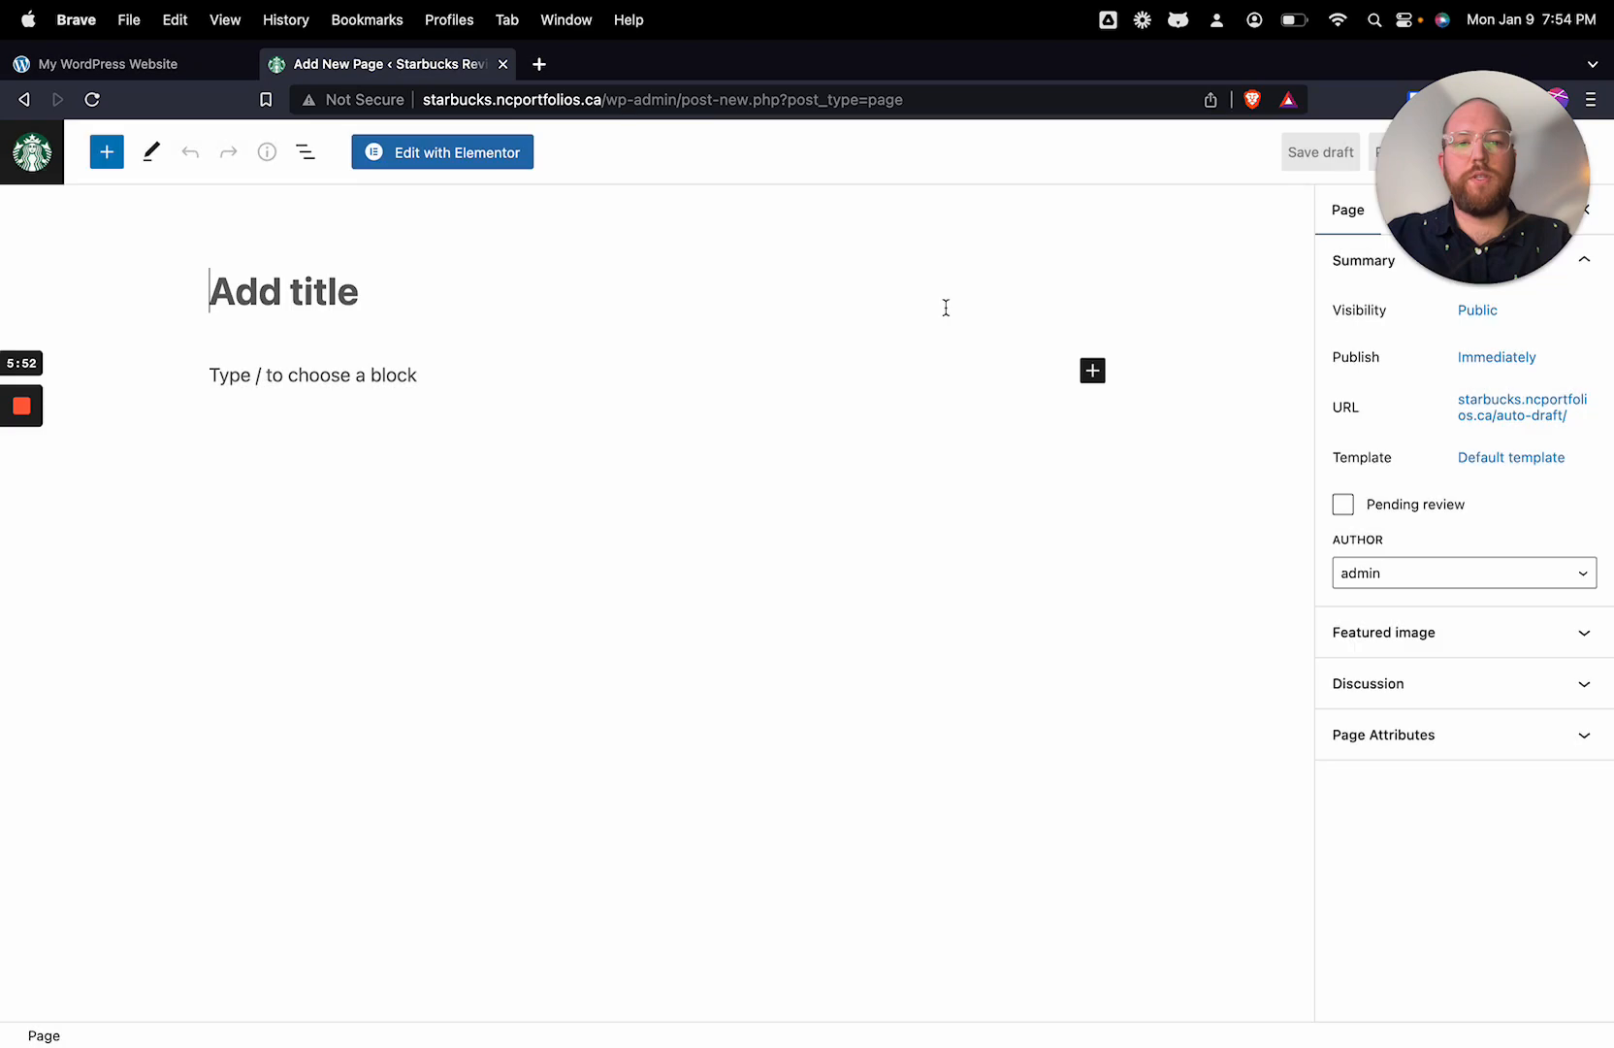
{"action": "left_click", "coordinate": [464, 161]}
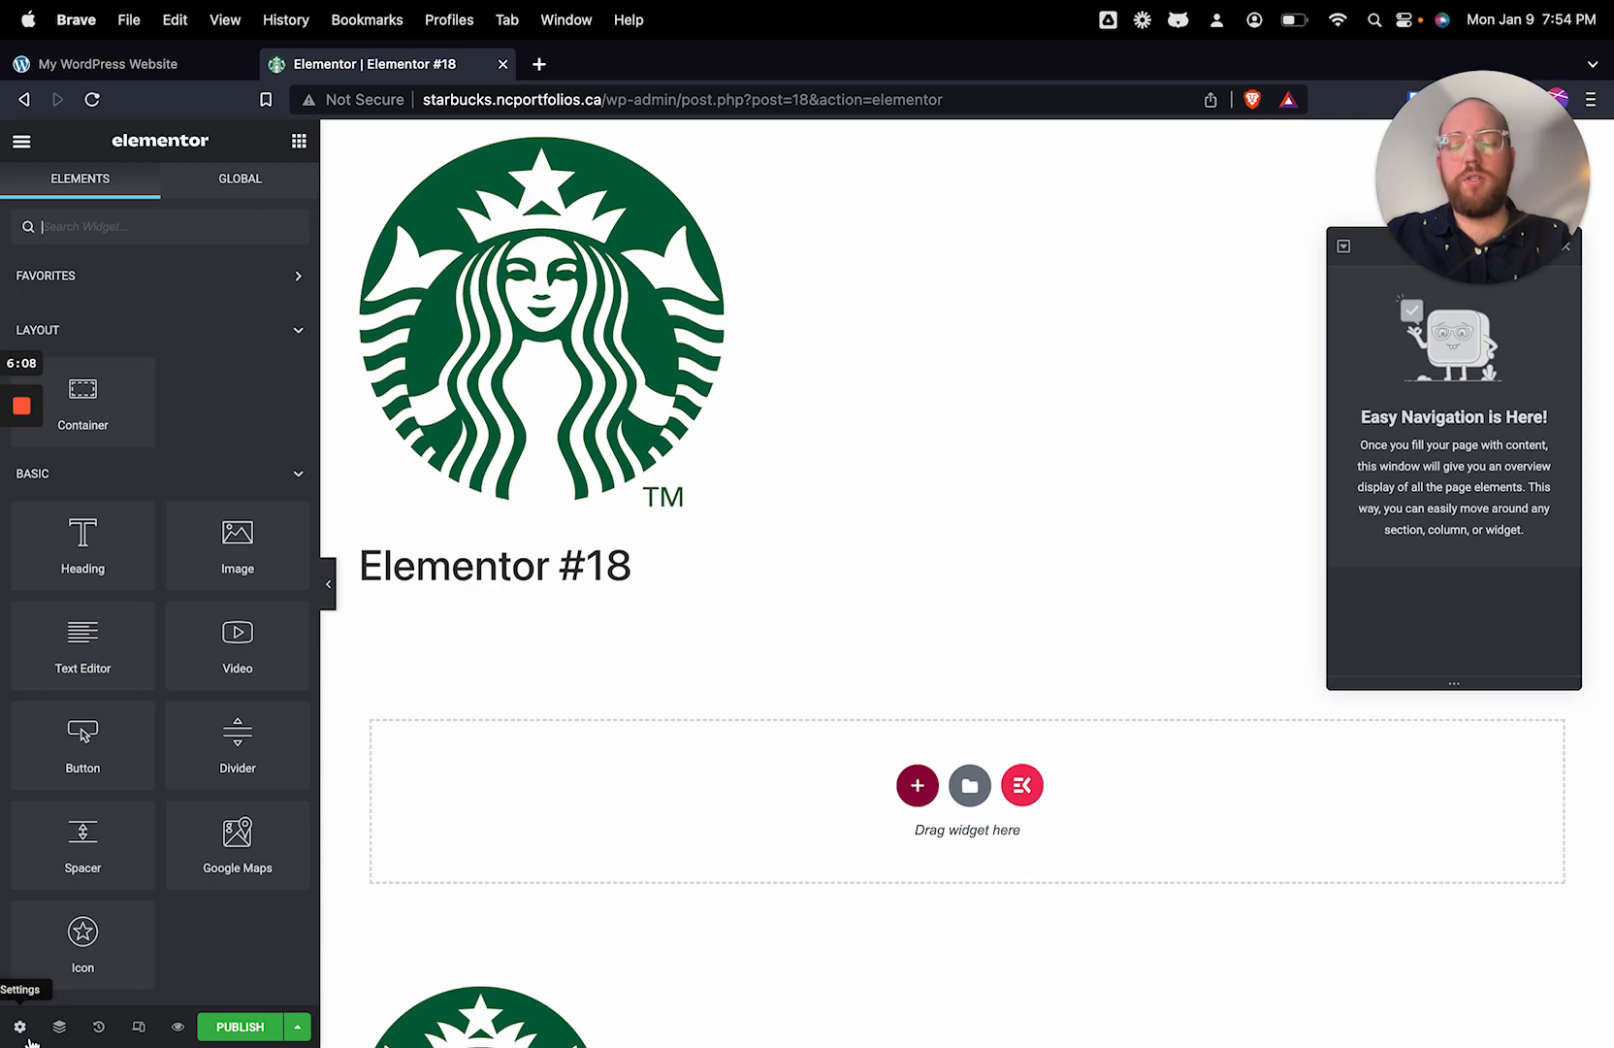
Step: Title the new page "Home" in its page settings and set its page layout to Elementor Full Width
{"action": "left_click", "coordinate": [22, 144]}
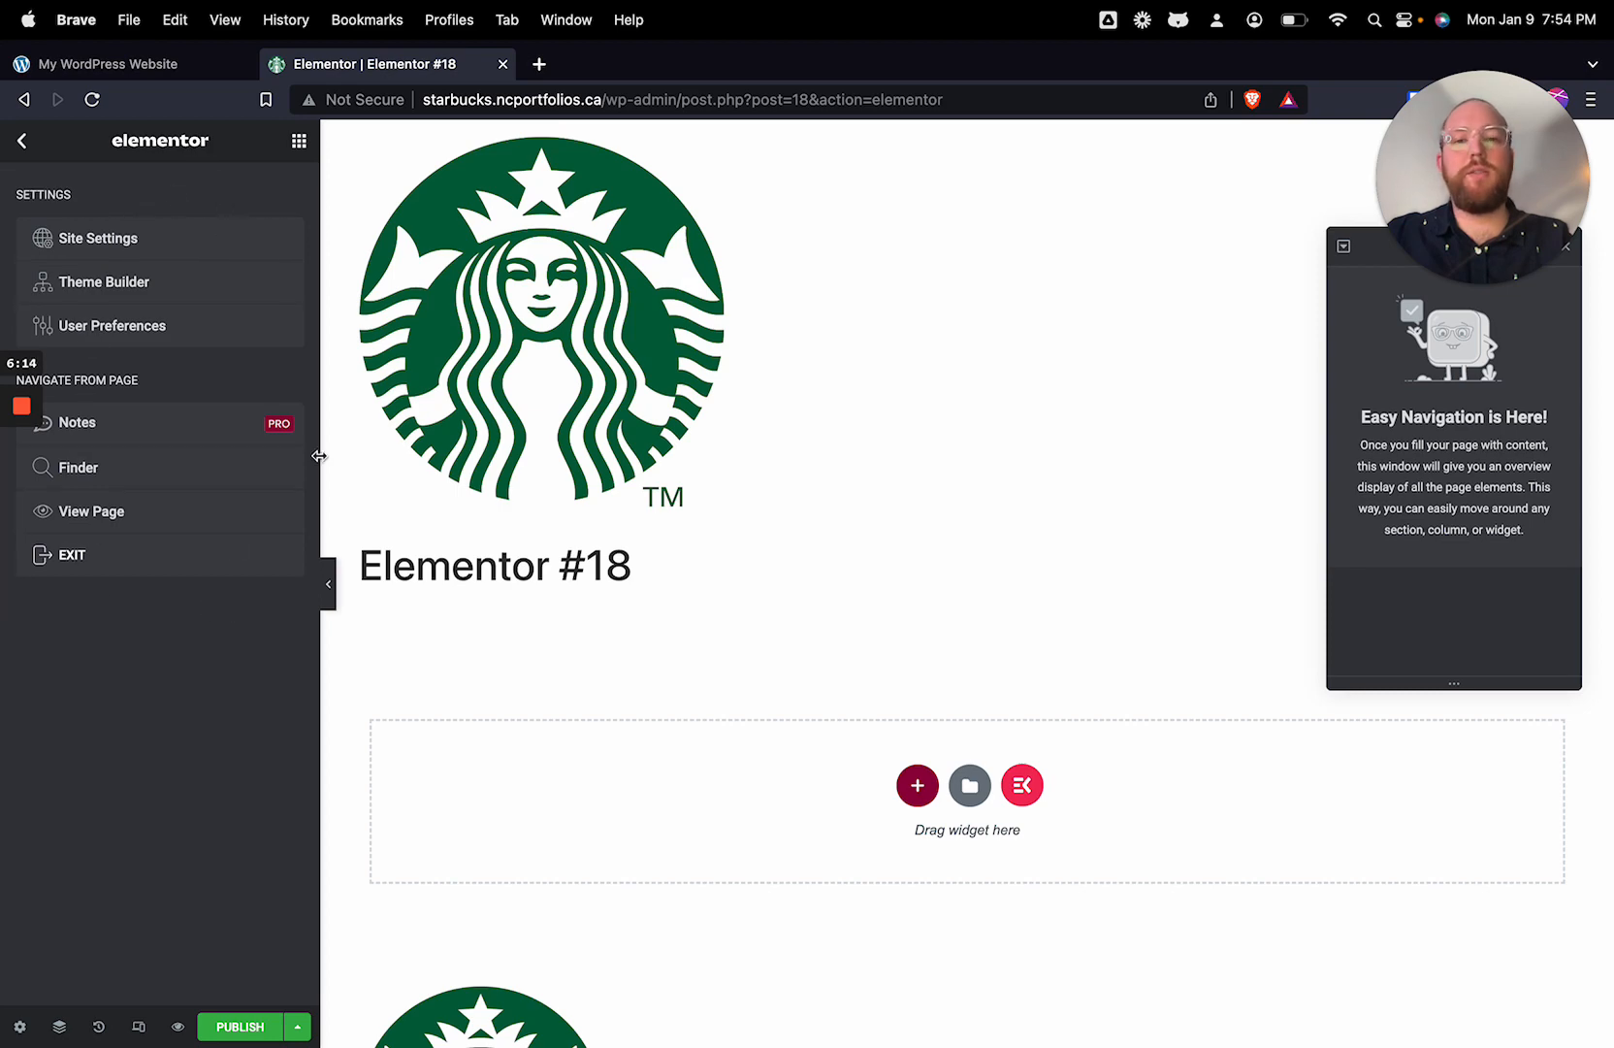
{"action": "left_click", "coordinate": [23, 143]}
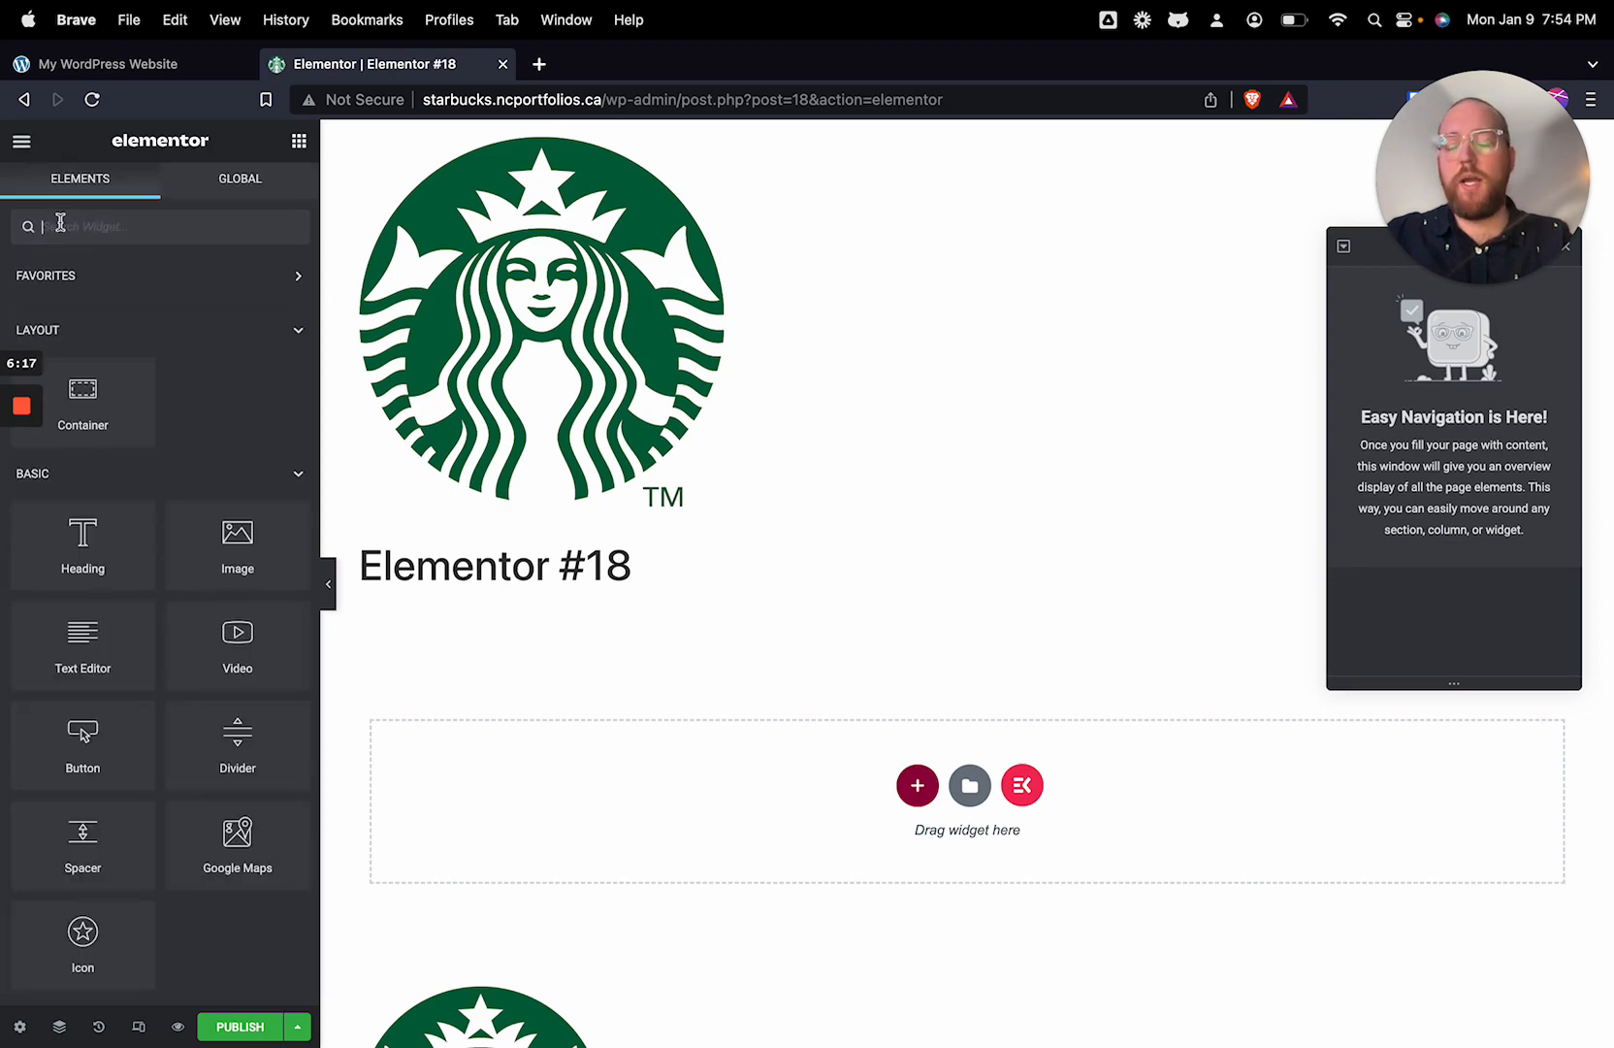
{"action": "left_click", "coordinate": [19, 1027]}
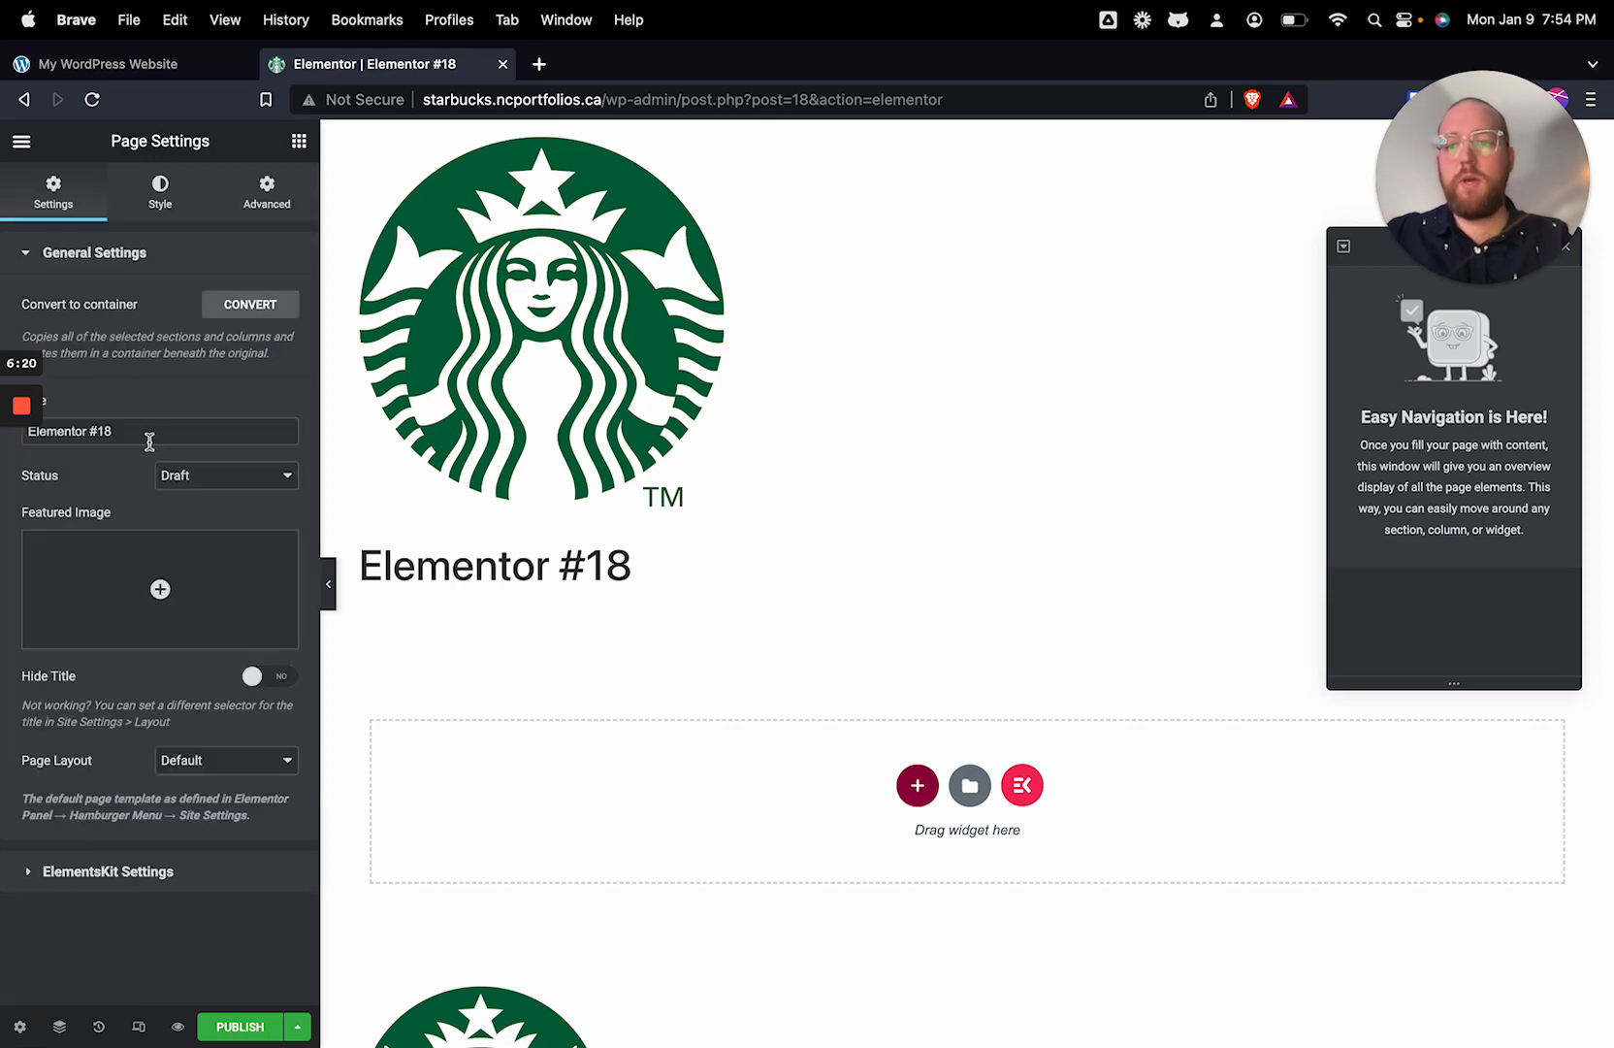
{"action": "left_click_drag", "start_coordinate": [147, 433], "coordinate": [2, 427]}
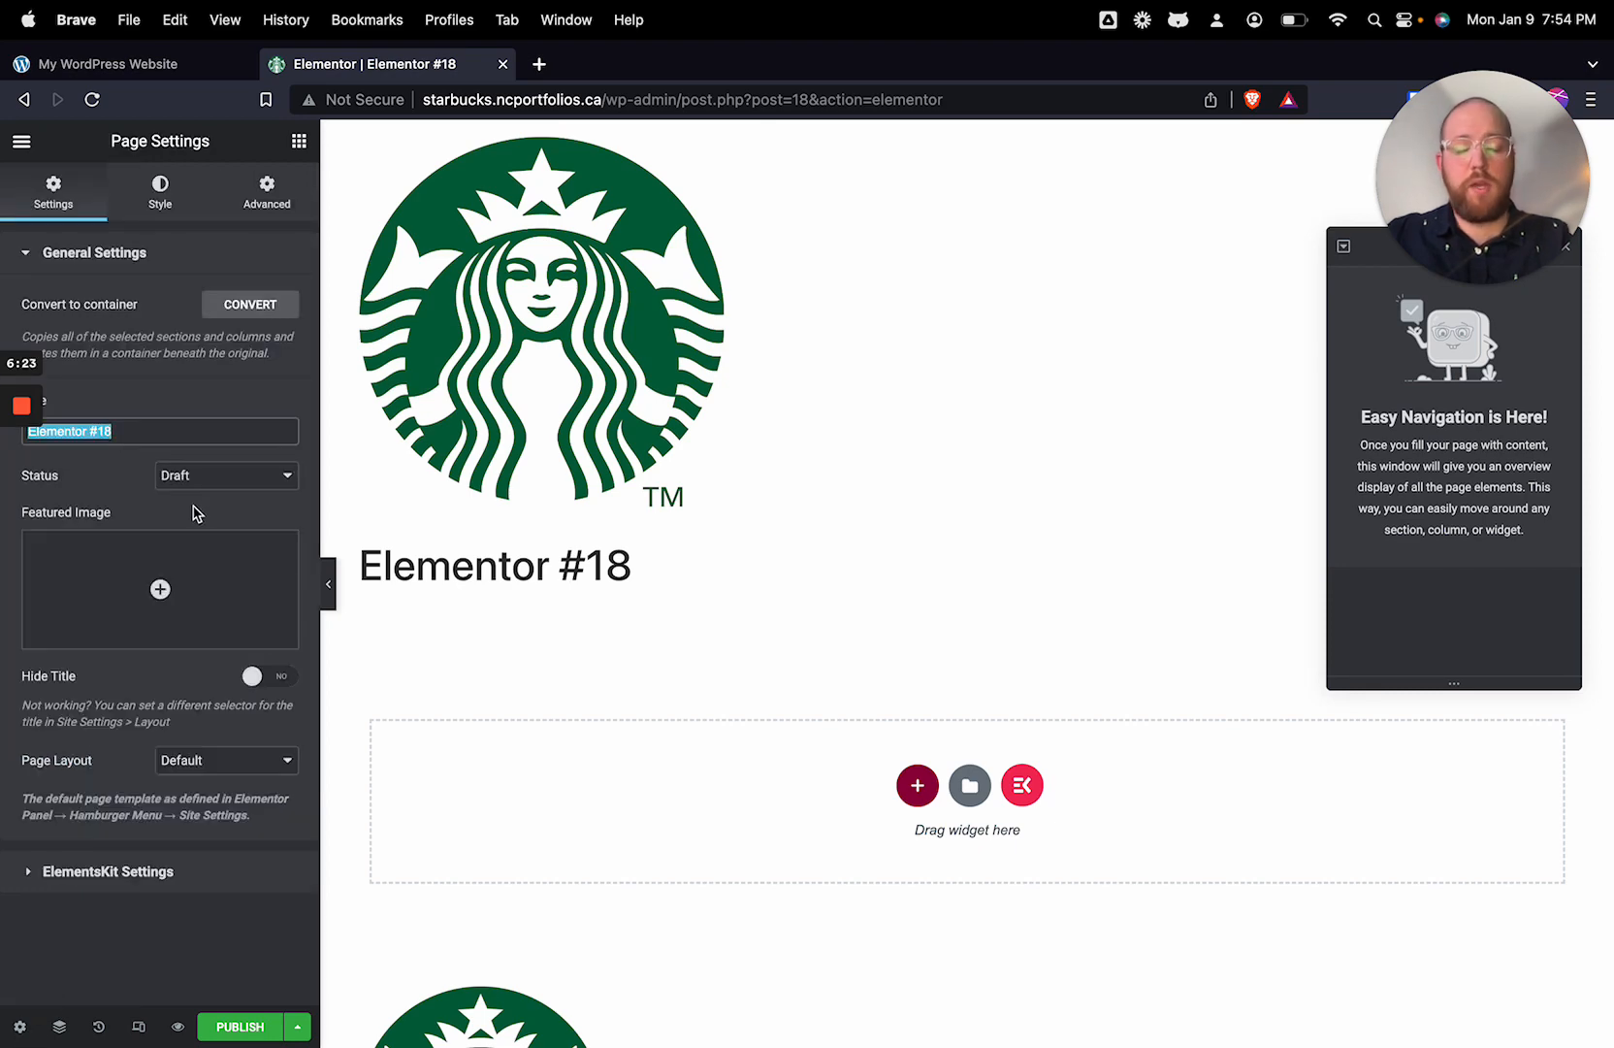
{"action": "type", "text": "Home"}
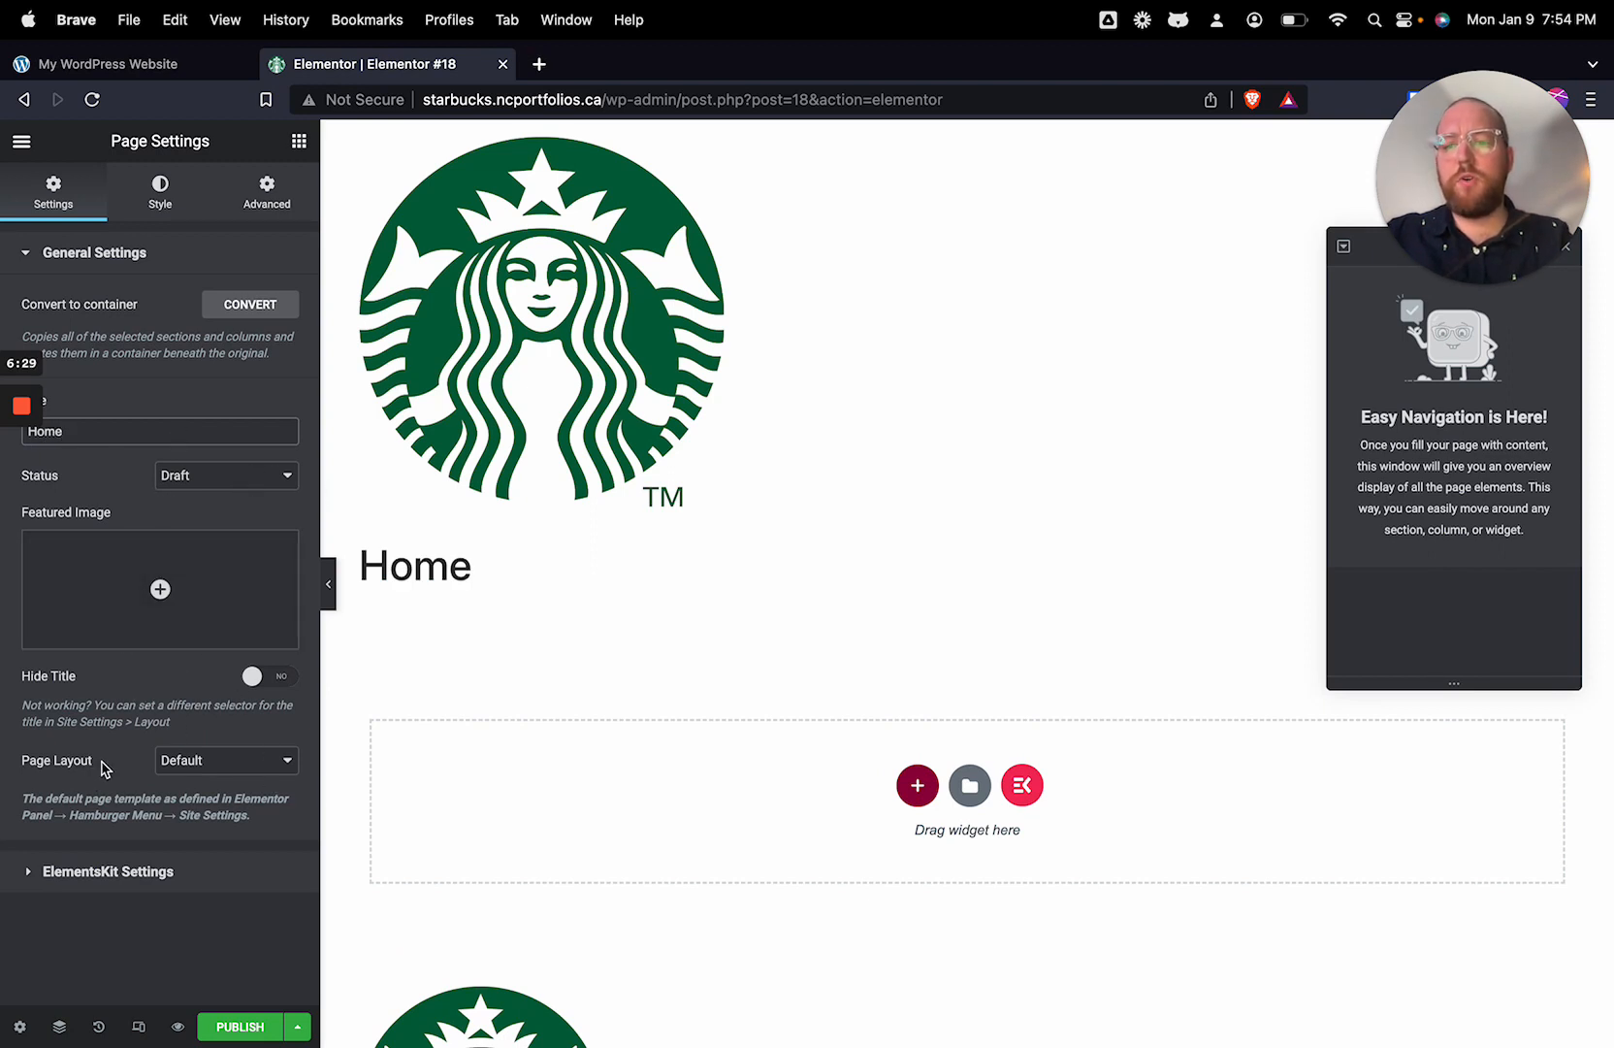
{"action": "left_click", "coordinate": [245, 772]}
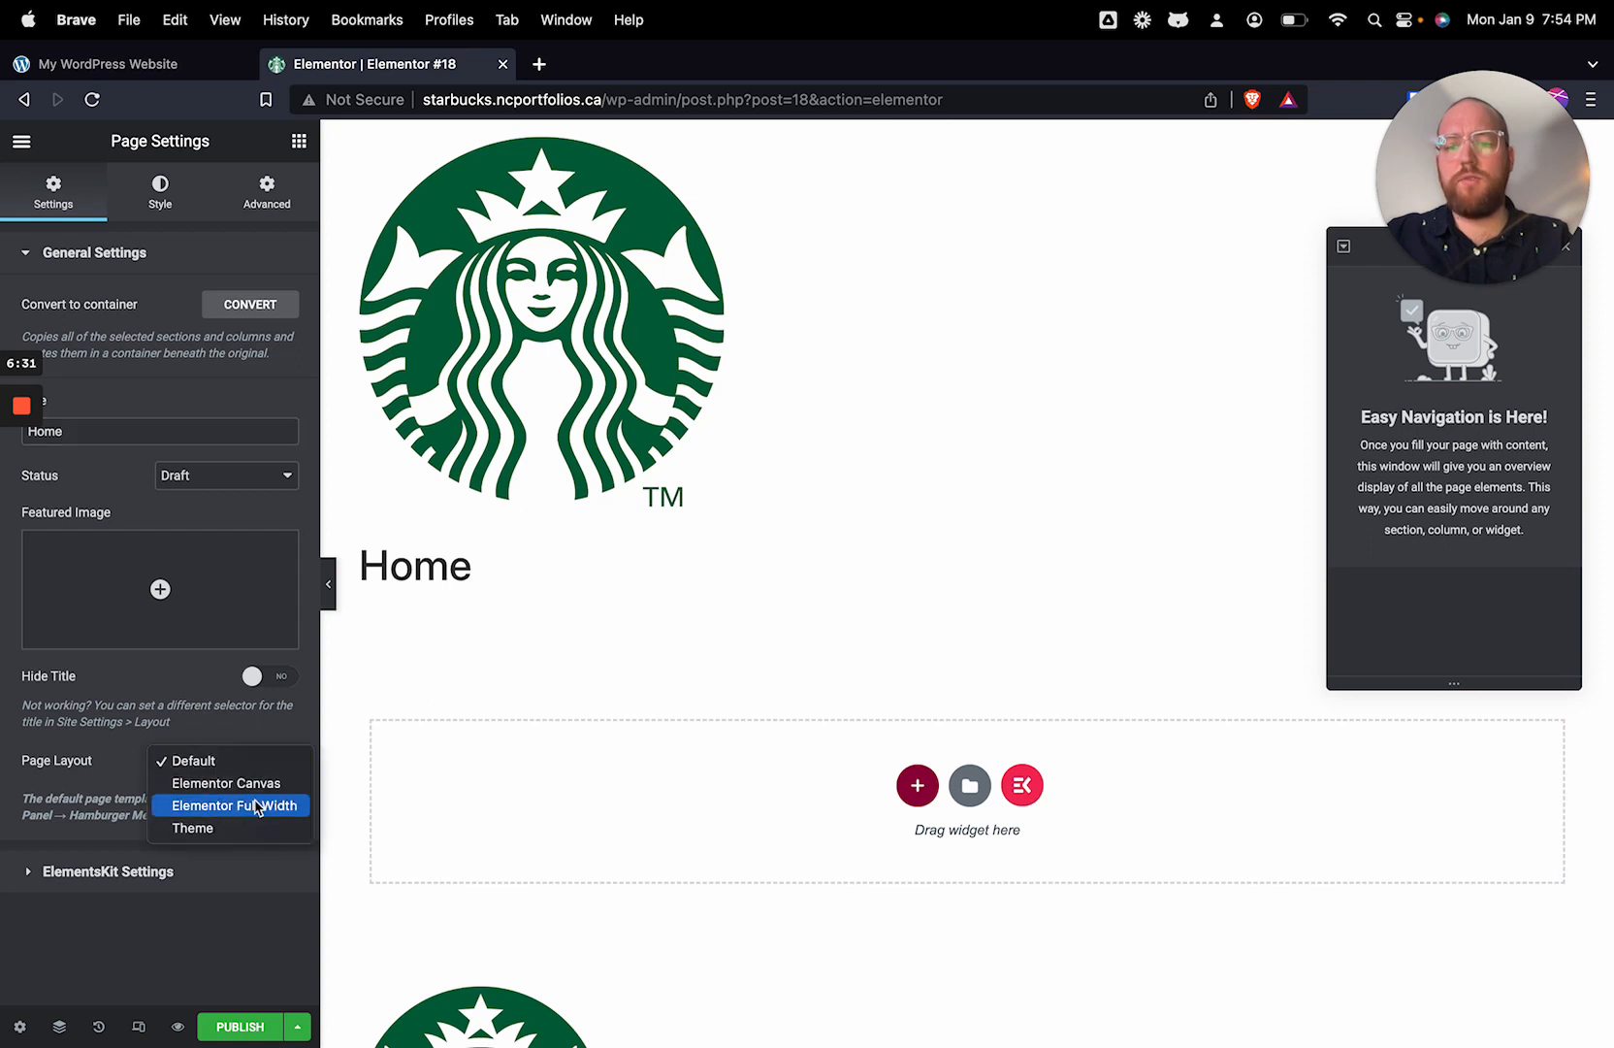
{"action": "left_click", "coordinate": [257, 807]}
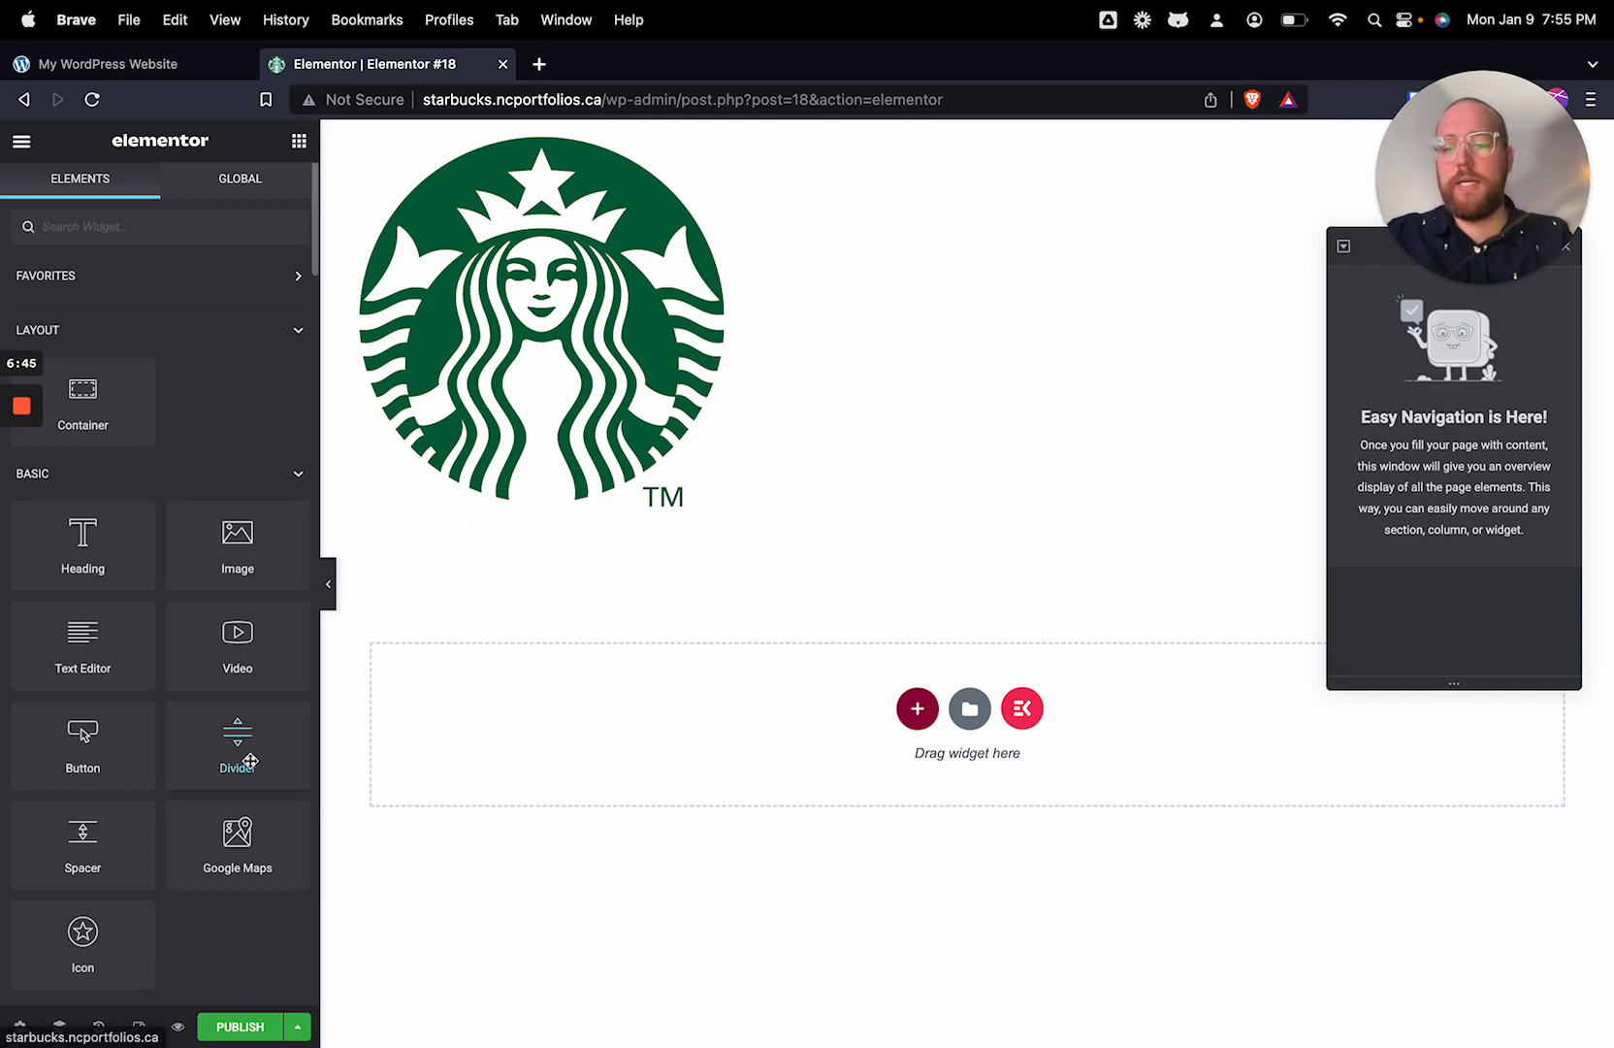
Step: Publish the Home page and exit the Elementor editor to the site's page list
{"action": "left_click", "coordinate": [236, 1028]}
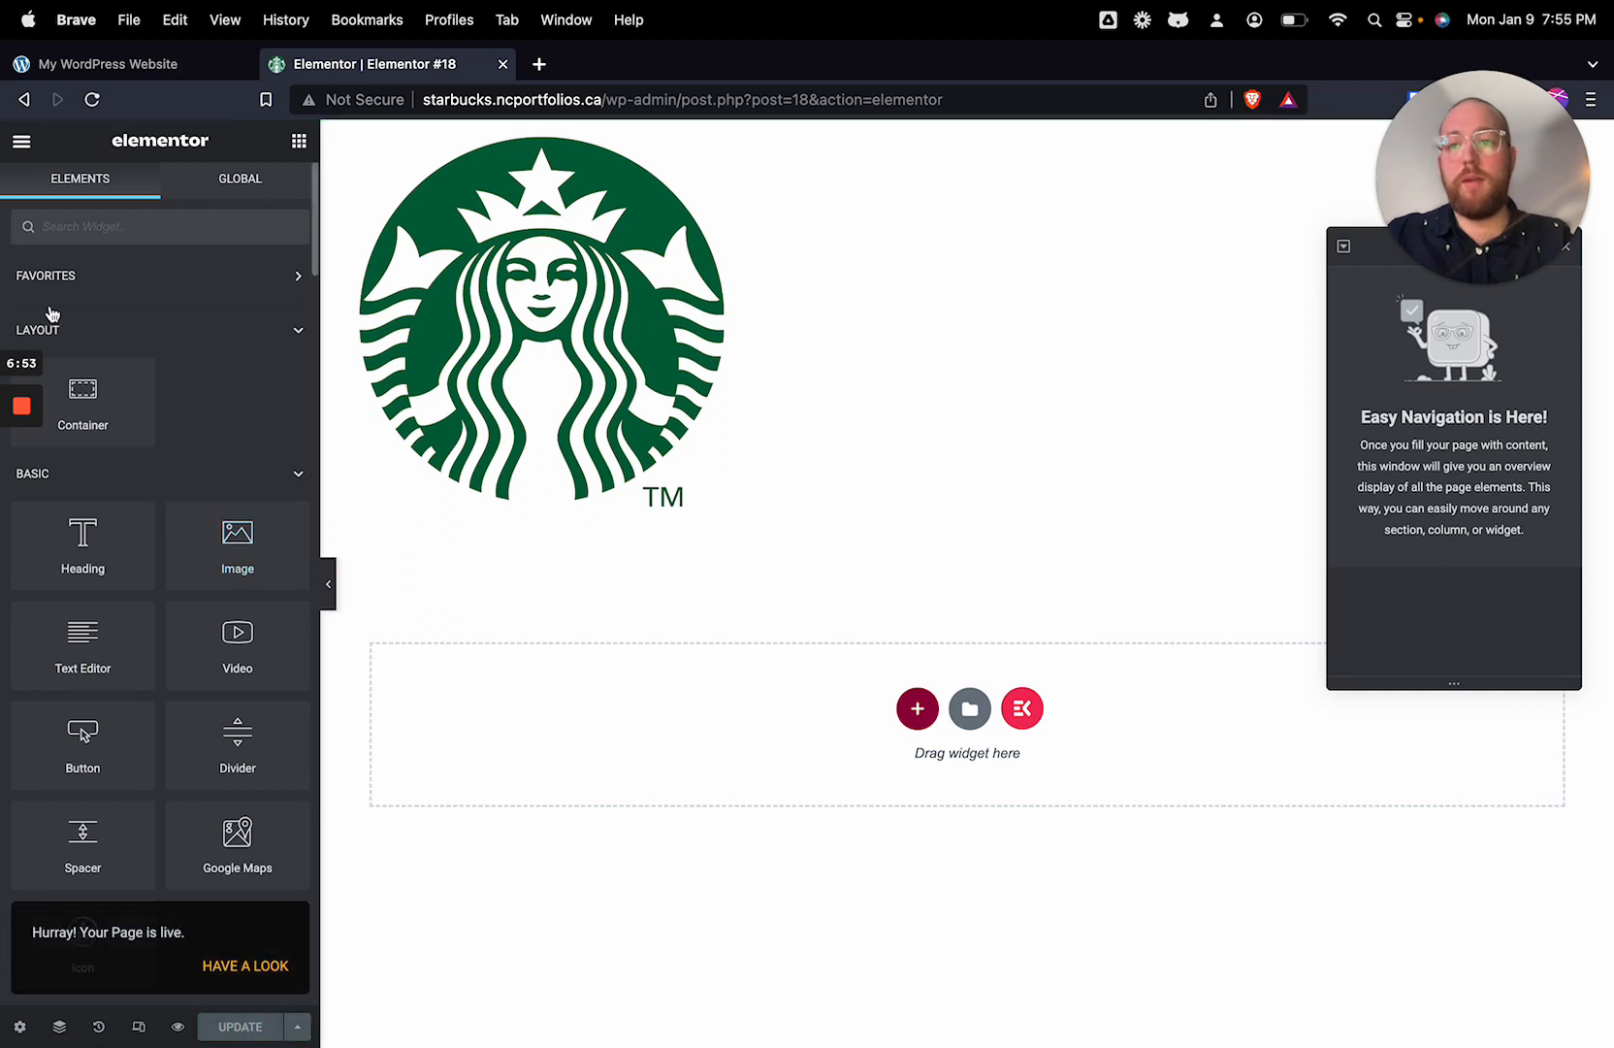
{"action": "left_click", "coordinate": [21, 145]}
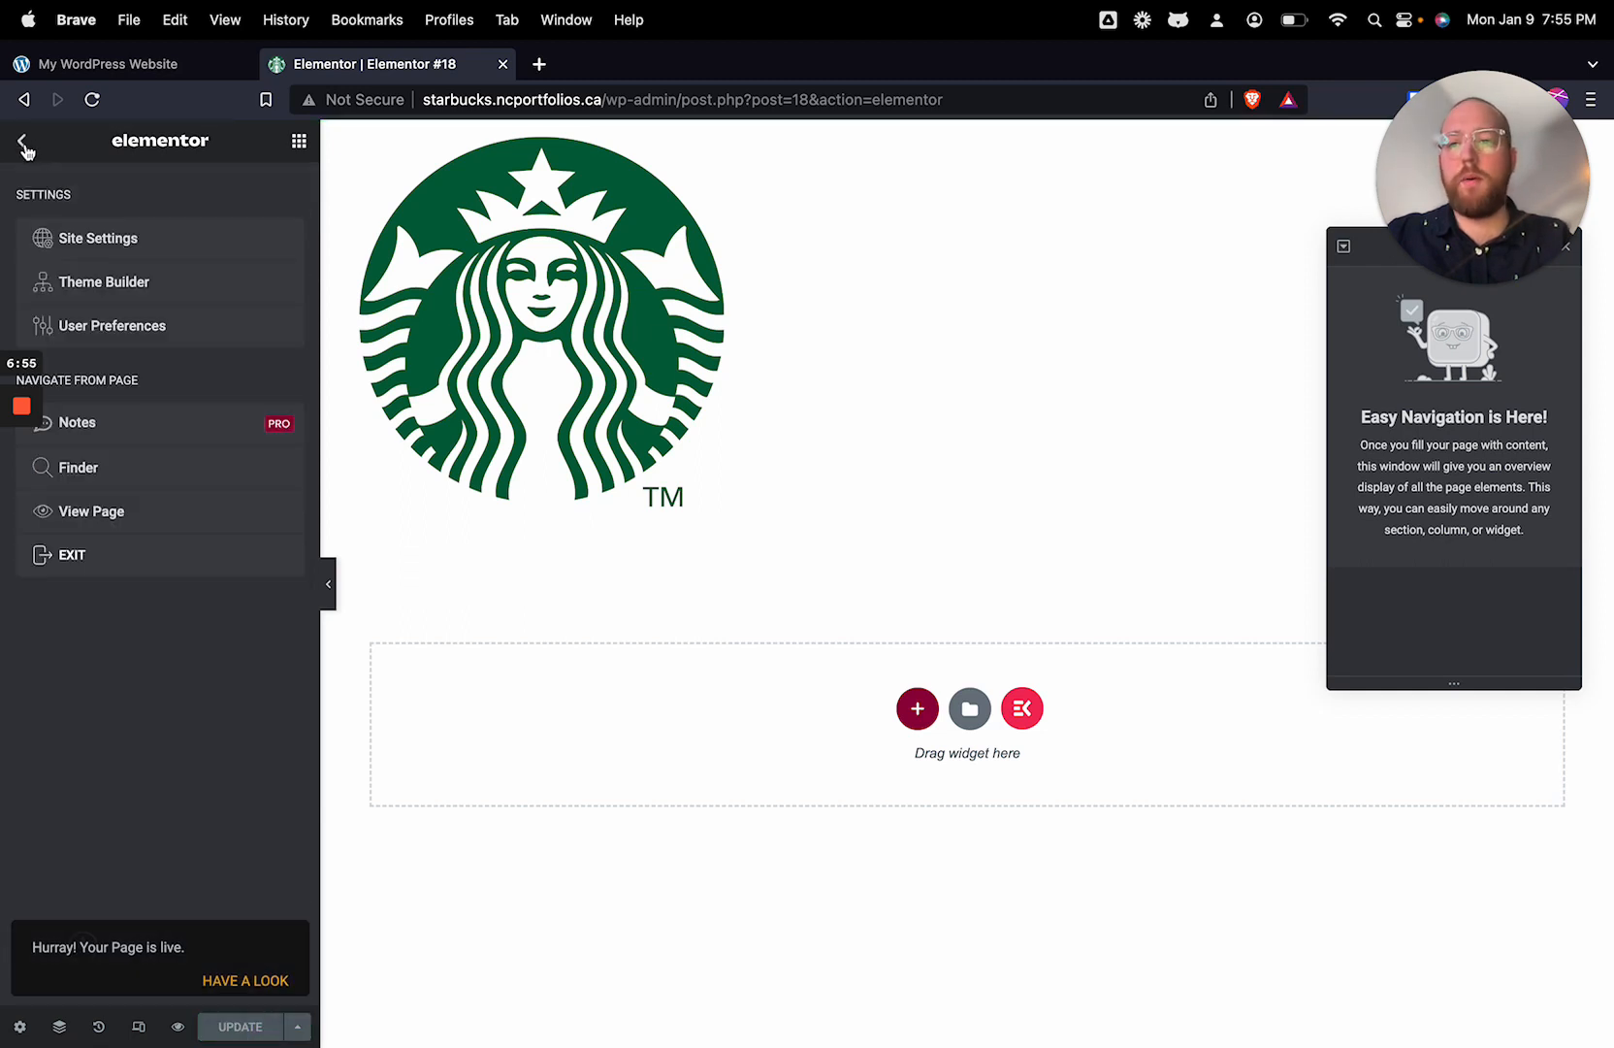
{"action": "left_click", "coordinate": [111, 563]}
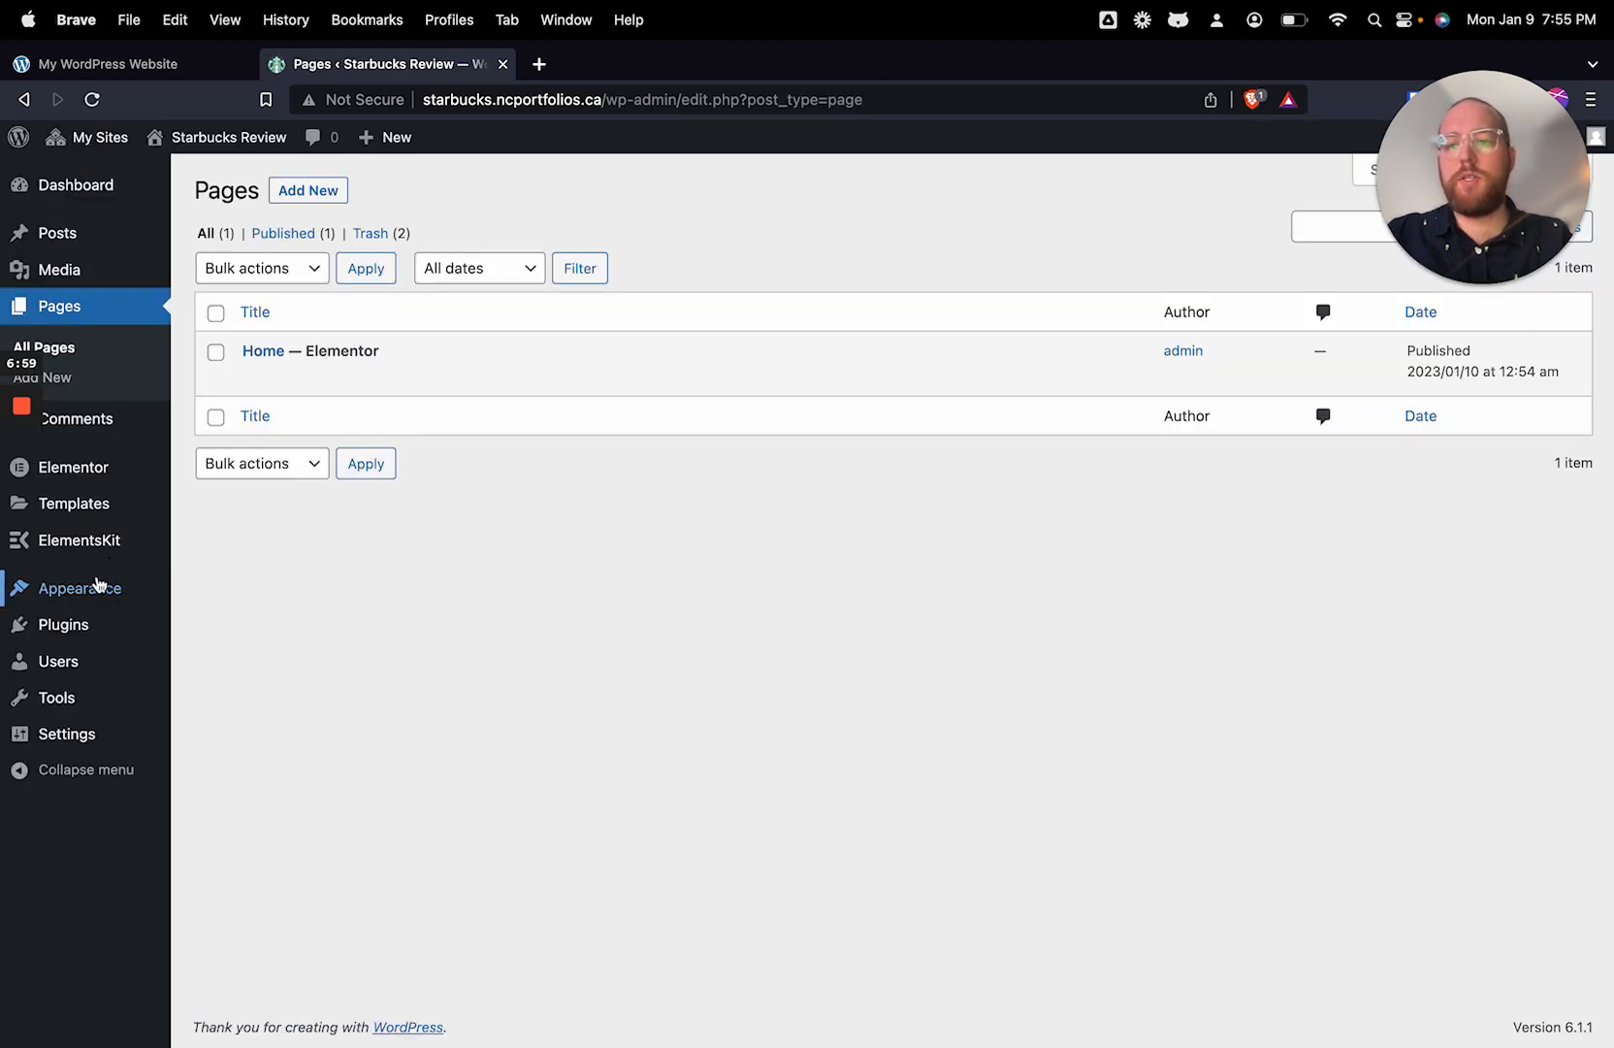
Step: Create a navigation menu named "Primary" that automatically adds new top-level pages and displays in the Header location
{"action": "mouse_move", "coordinate": [97, 585]}
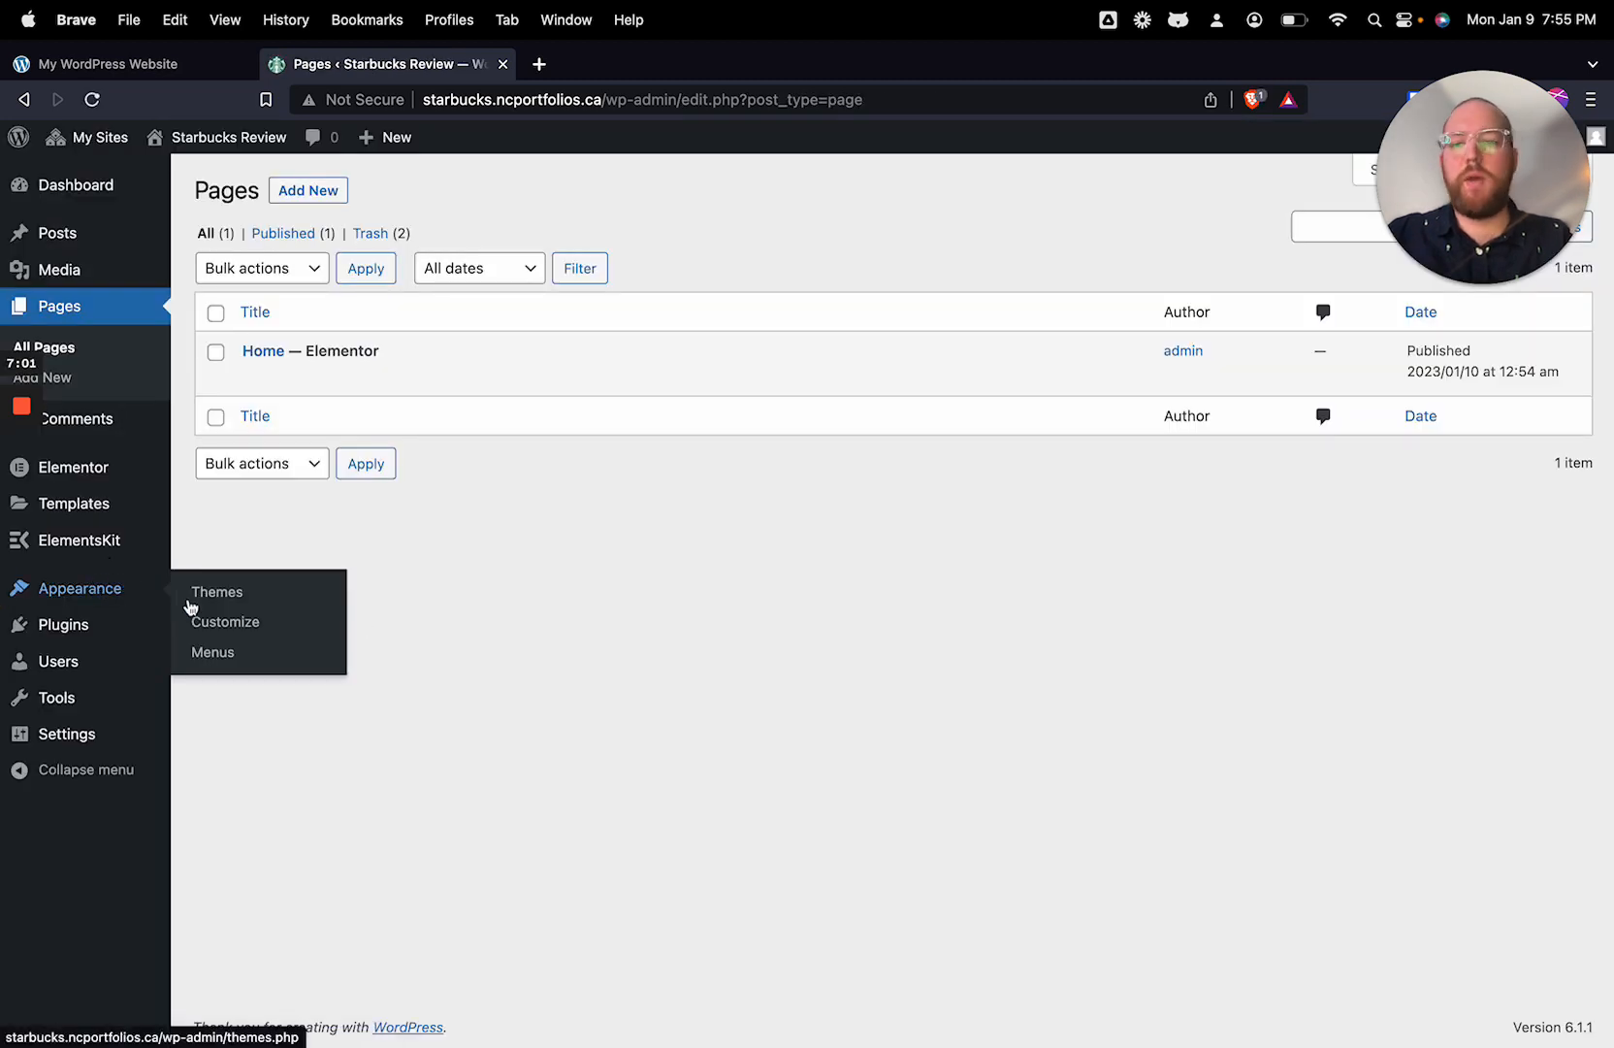
{"action": "left_click", "coordinate": [212, 652]}
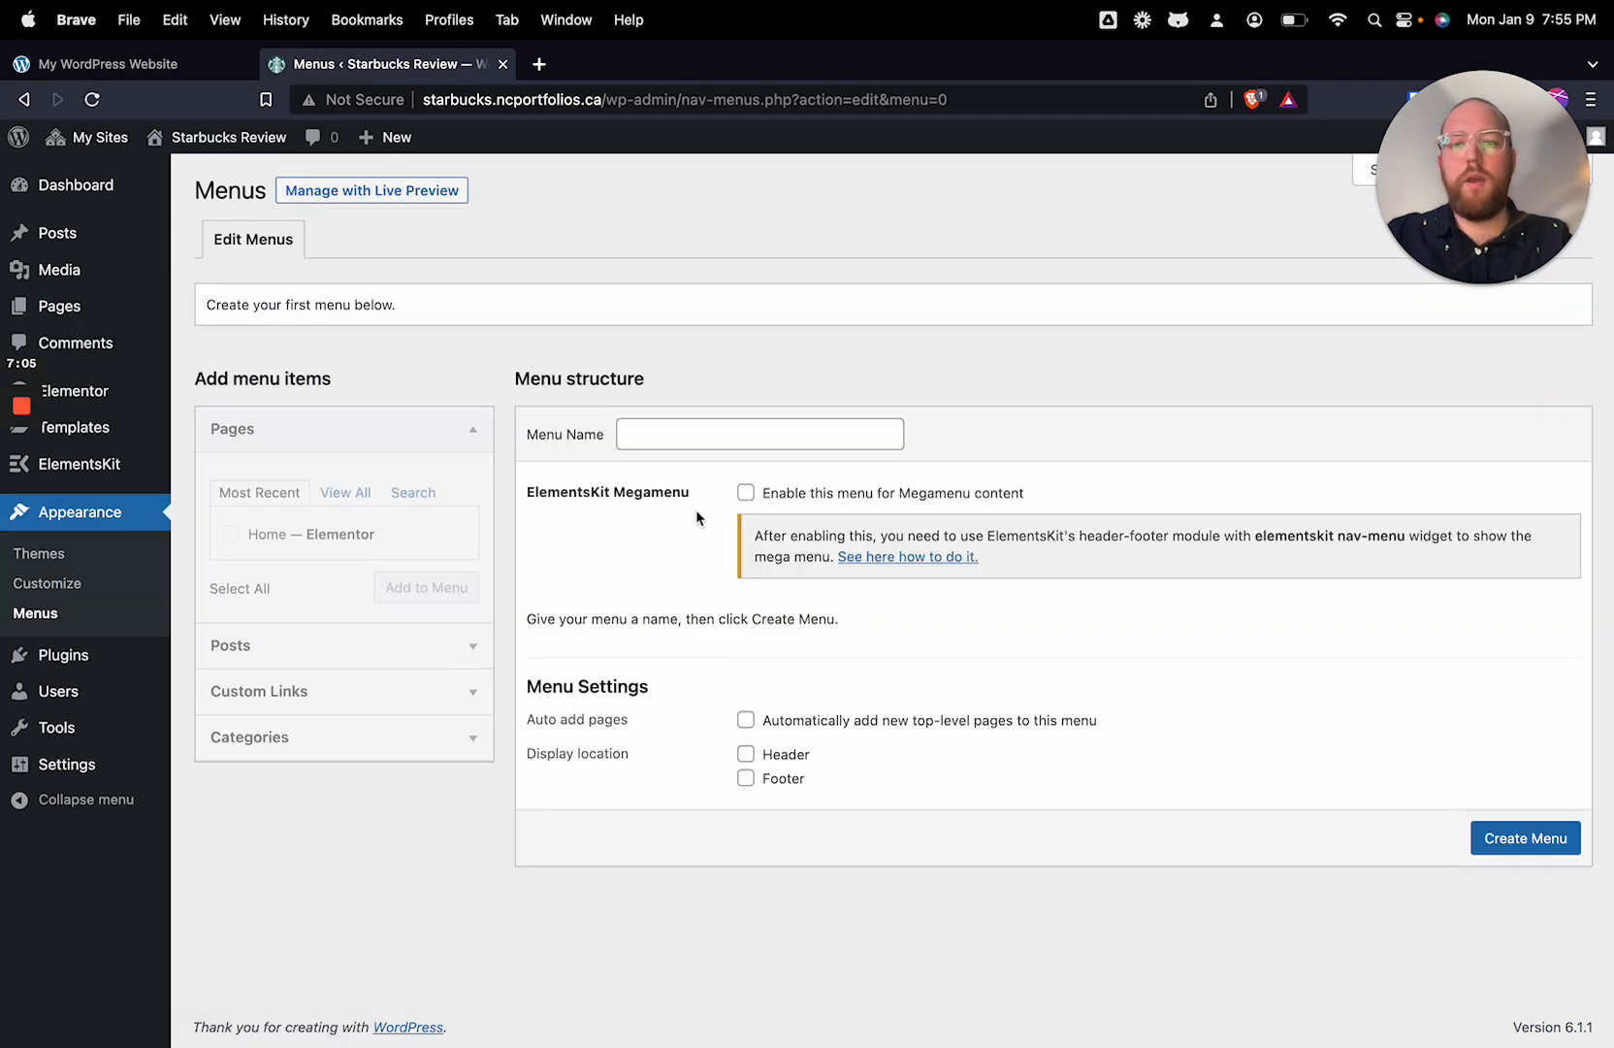
{"action": "left_click", "coordinate": [685, 434]}
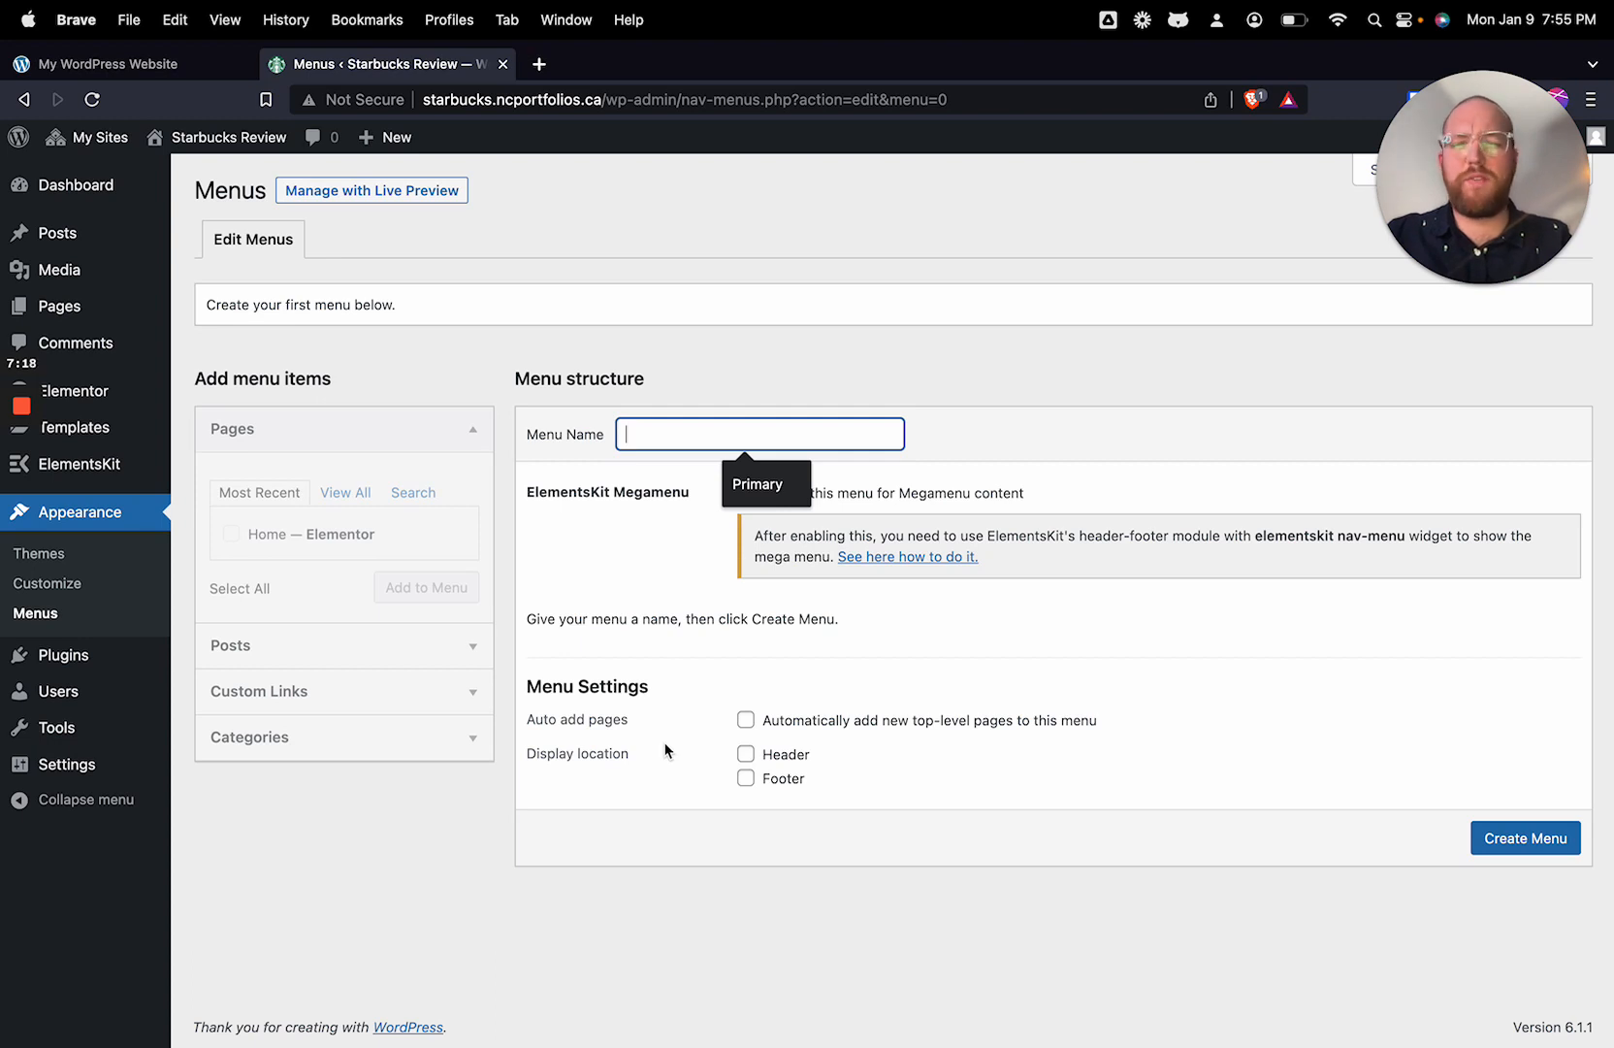
{"action": "type", "text": "Pu"}
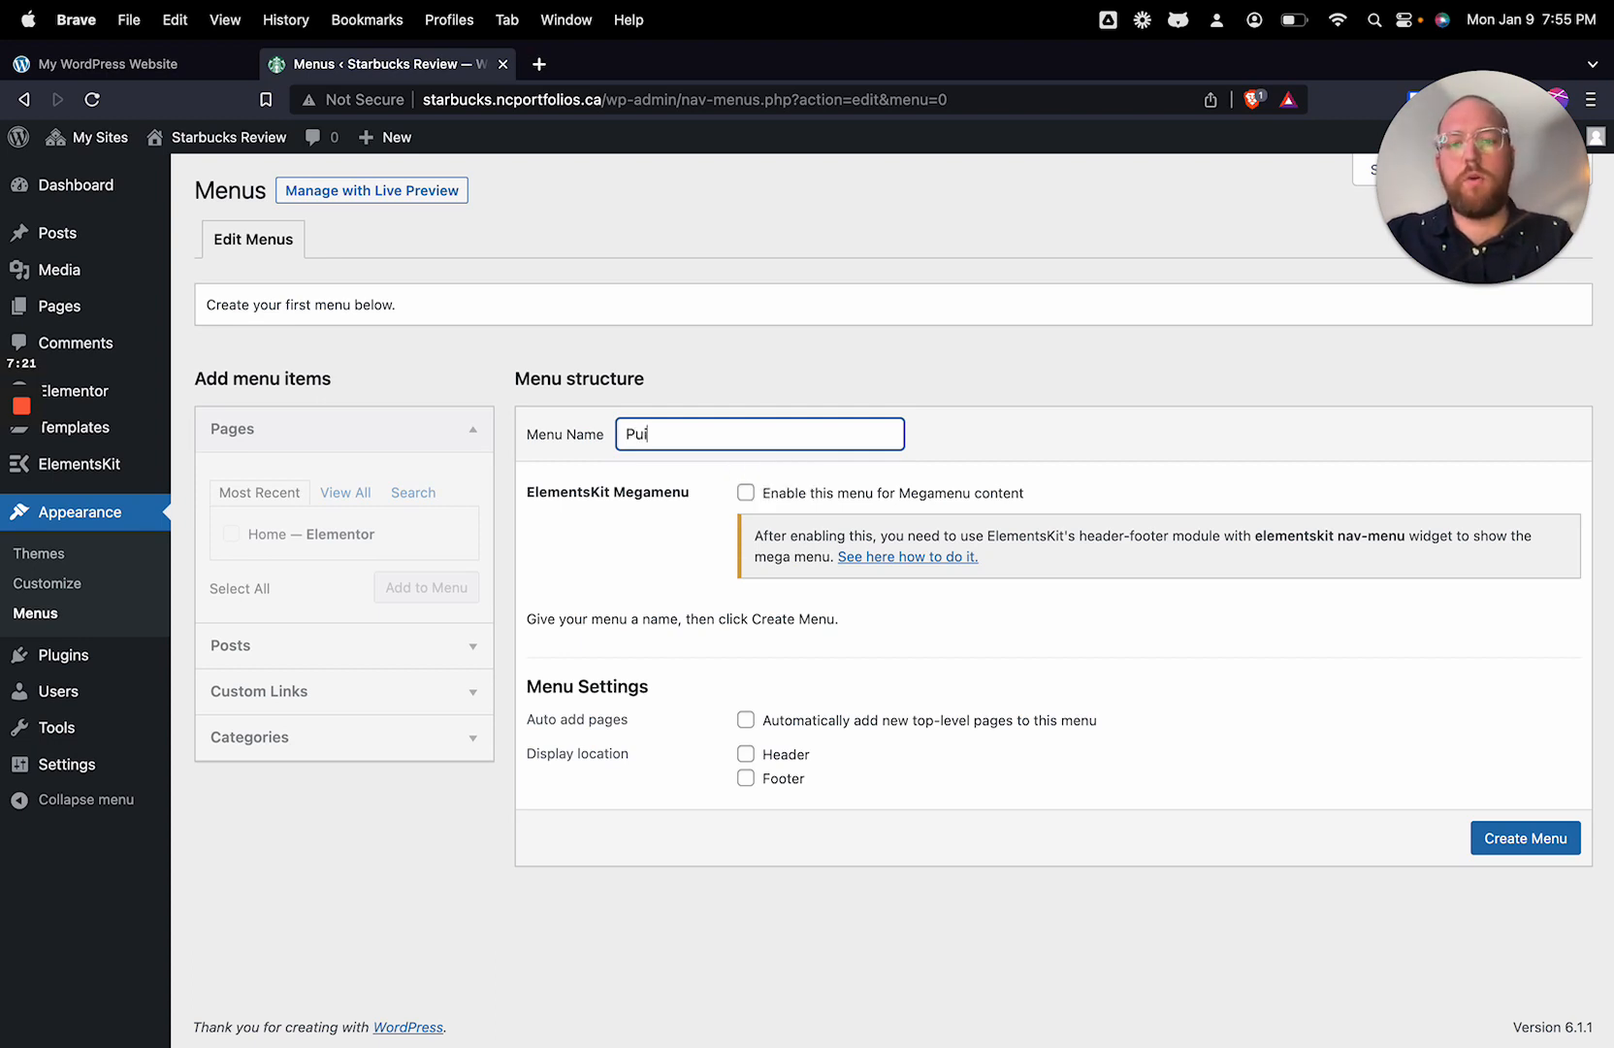
{"action": "key", "text": "BackSpace"}
{"action": "type", "text": "rimary"}
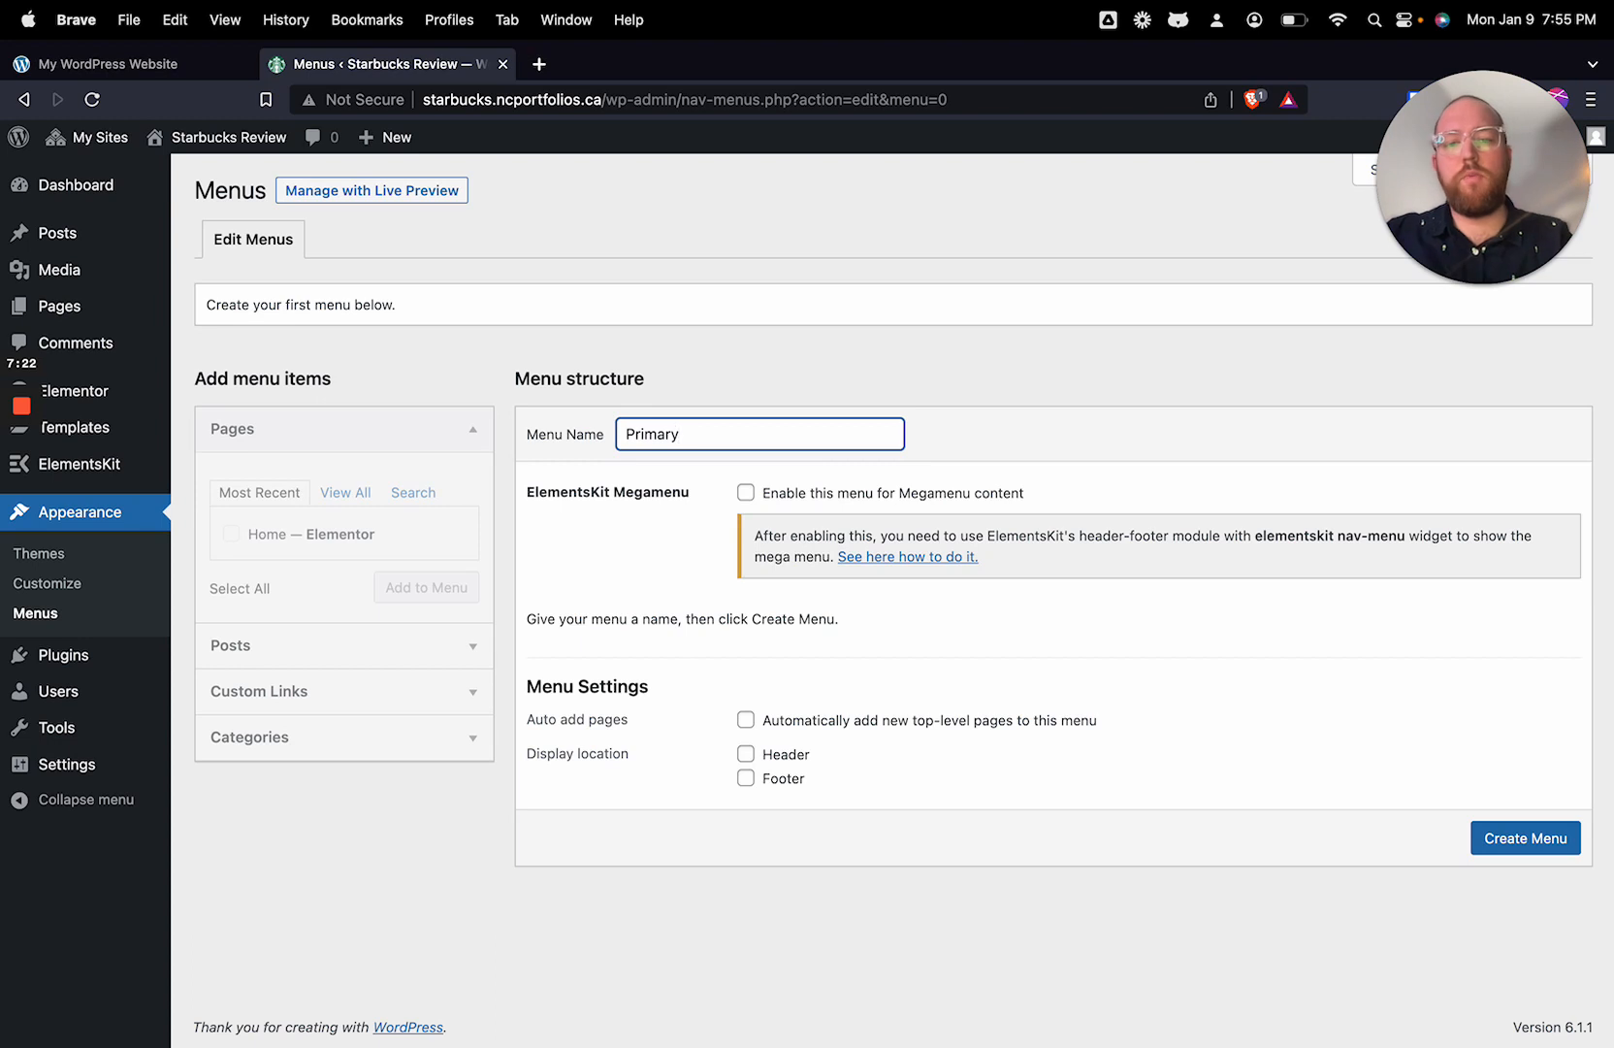
{"action": "left_click", "coordinate": [745, 721]}
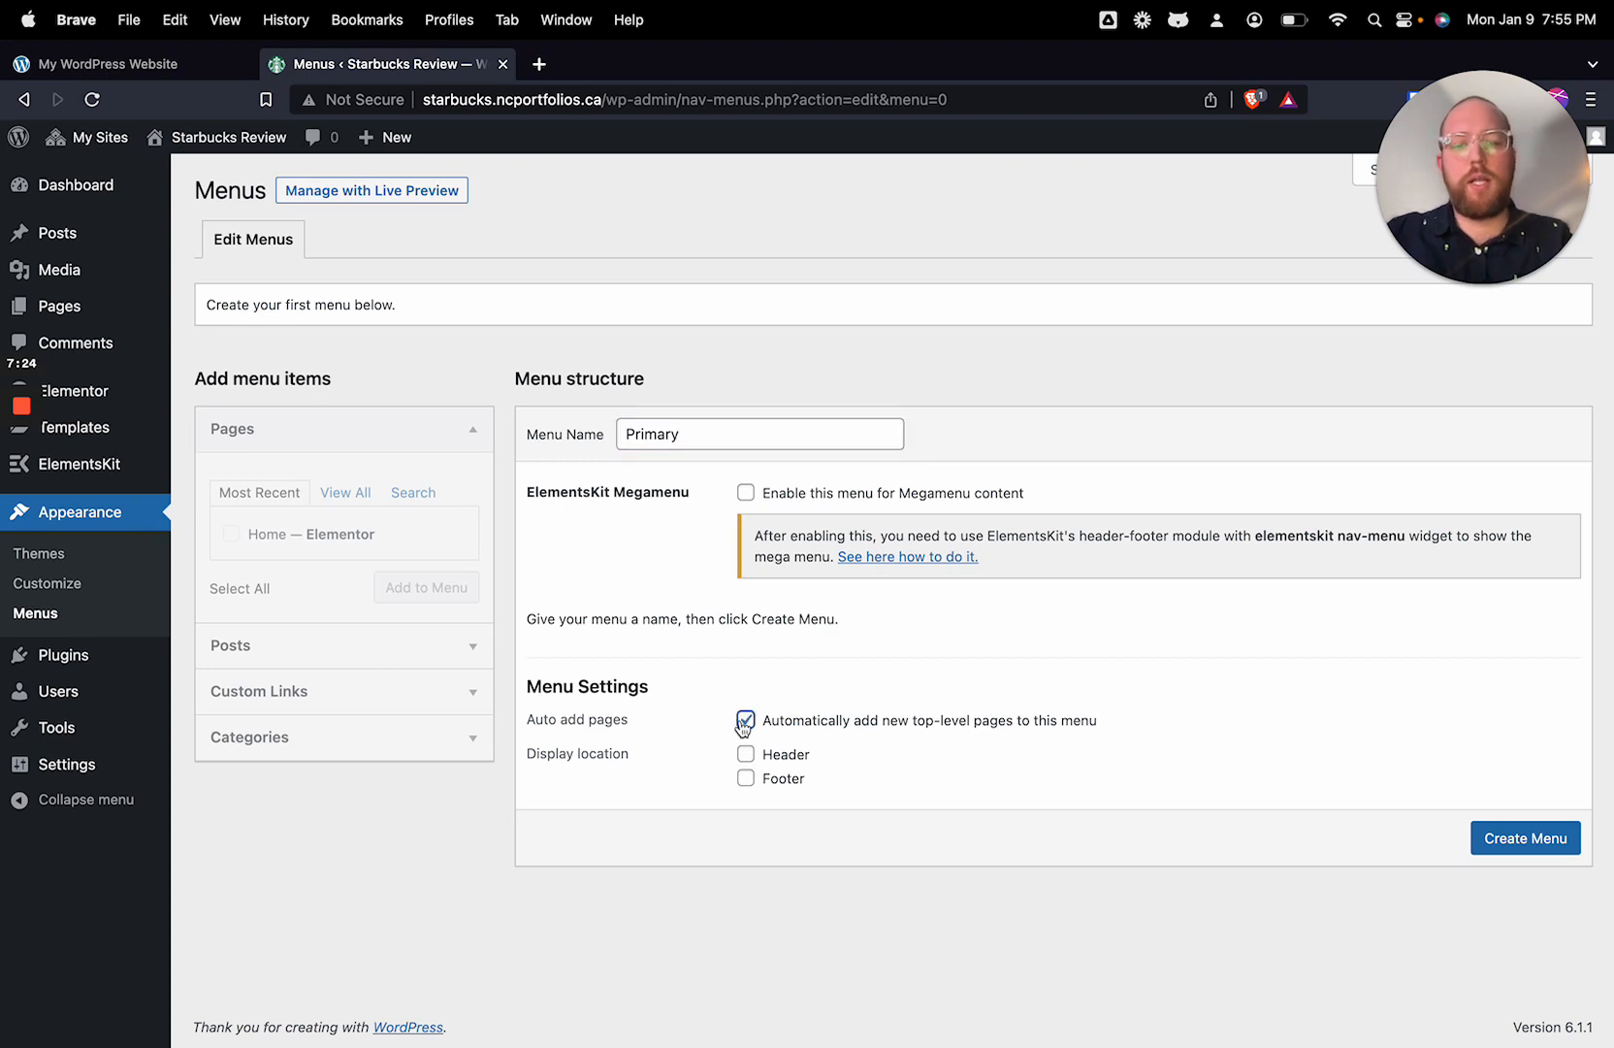
{"action": "left_click", "coordinate": [745, 756]}
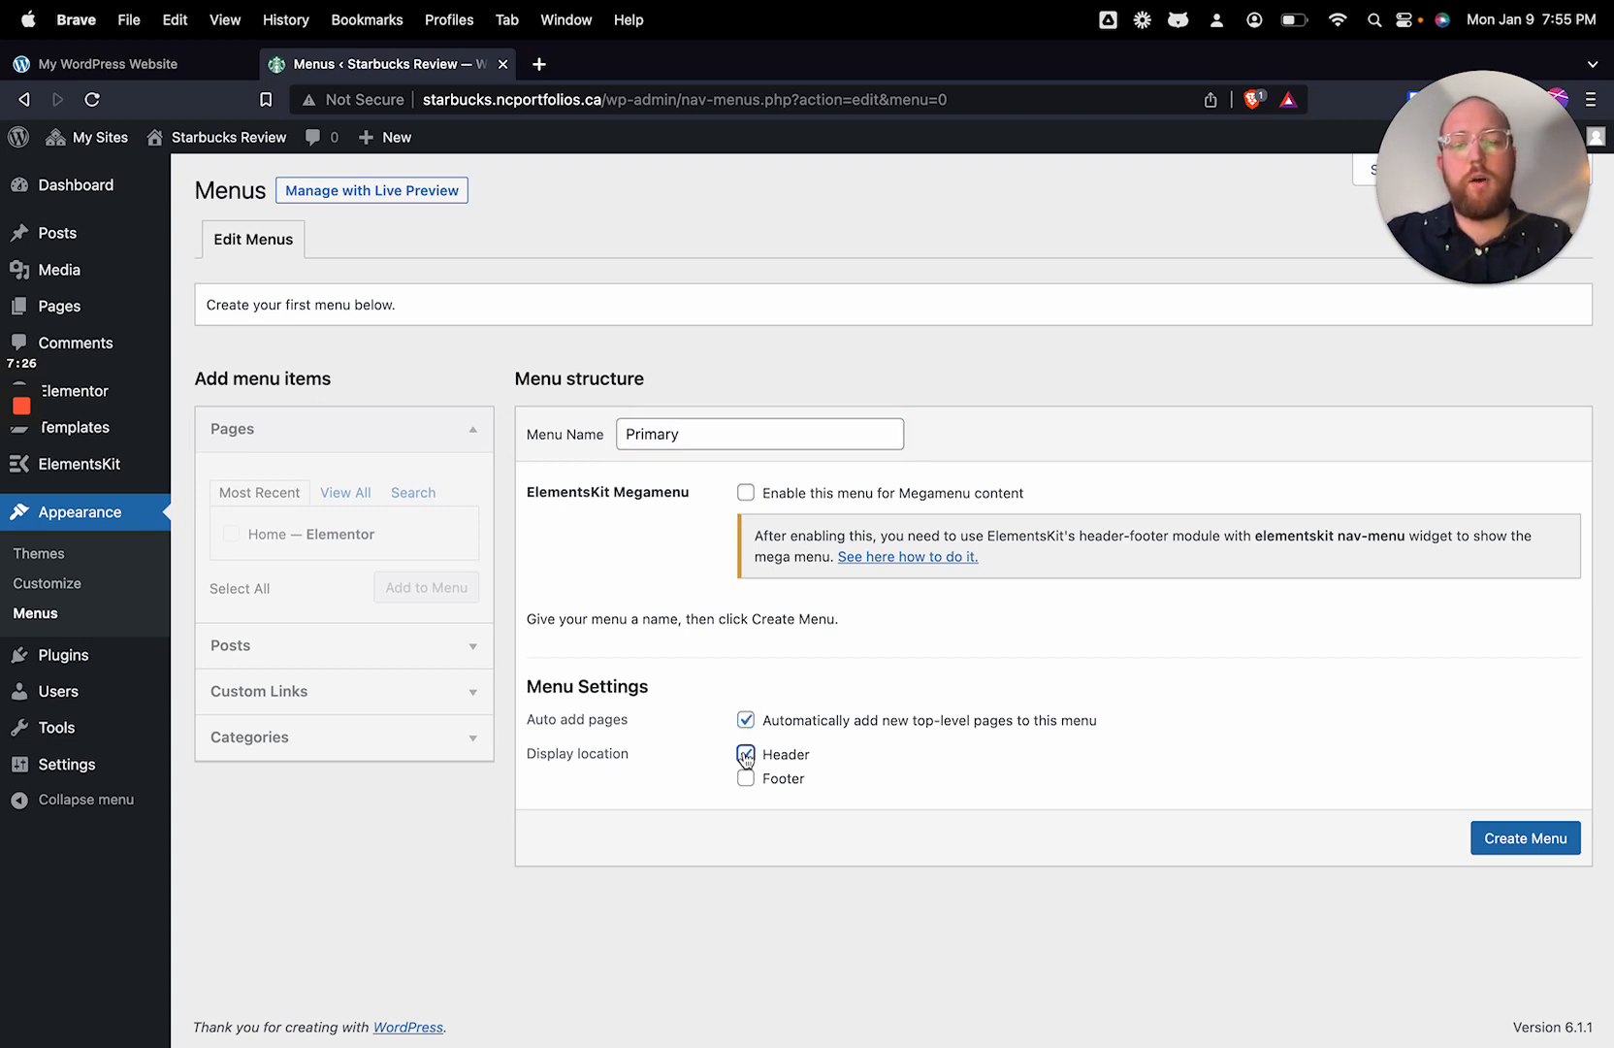
{"action": "left_click", "coordinate": [1549, 840]}
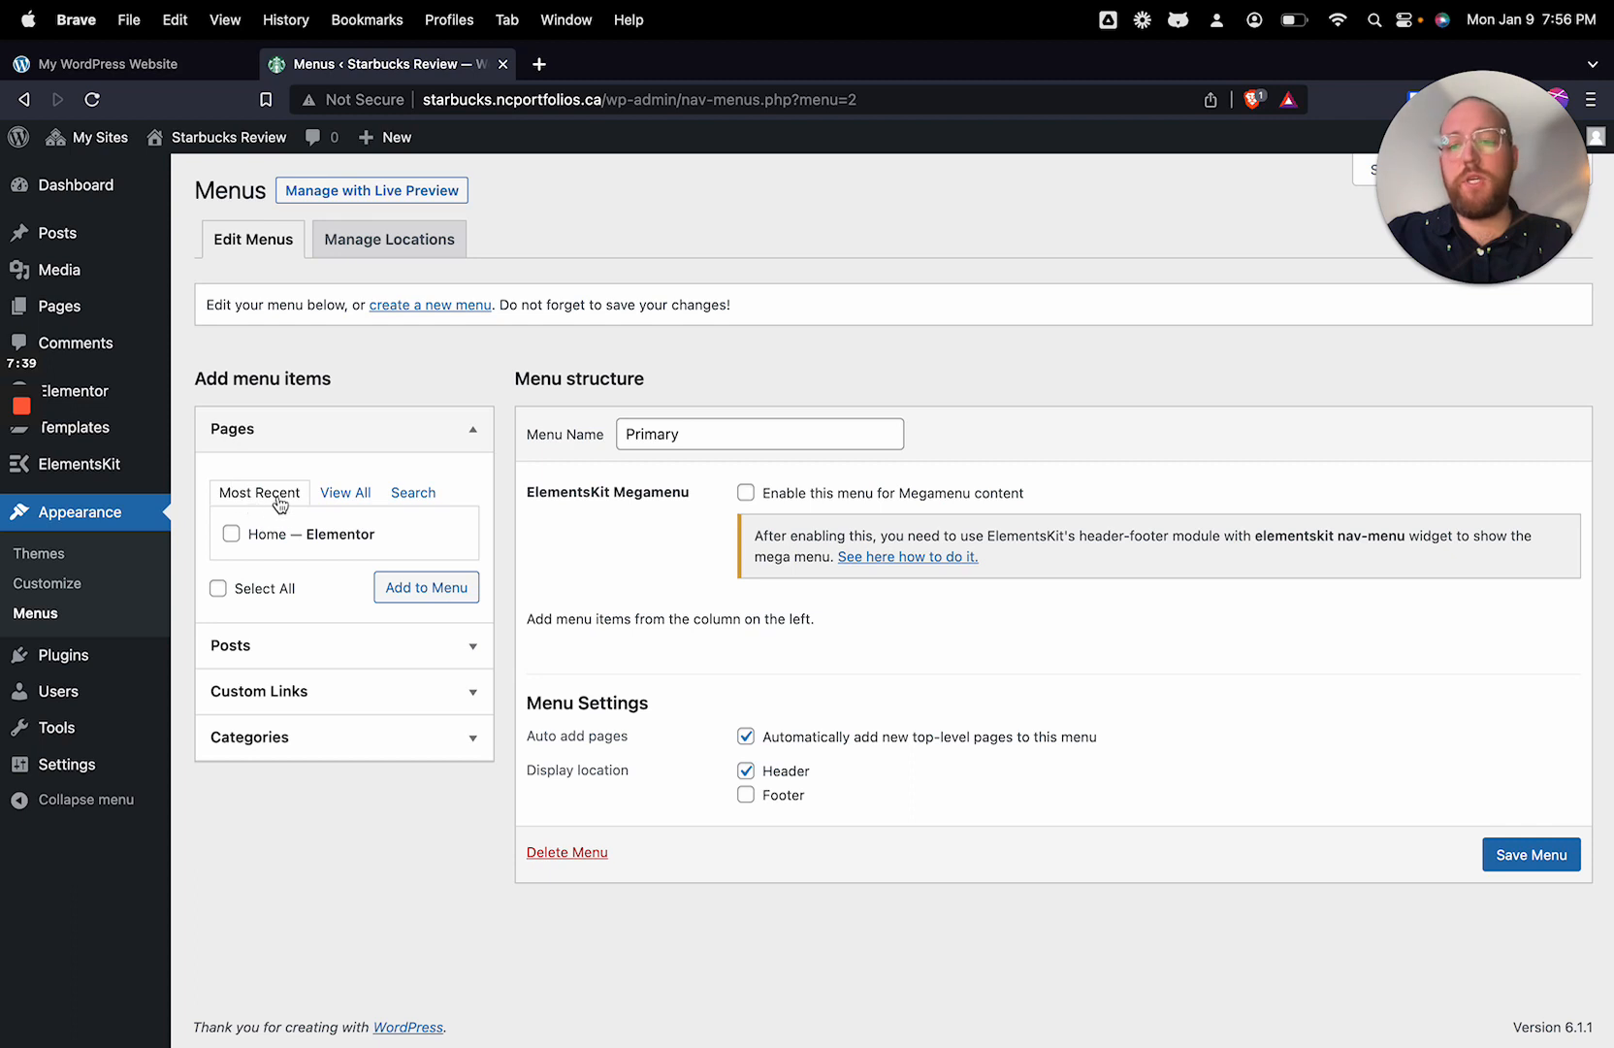
Step: Add the Elementor-built Home page to the Primary menu and save the menu
{"action": "left_click", "coordinate": [347, 493]}
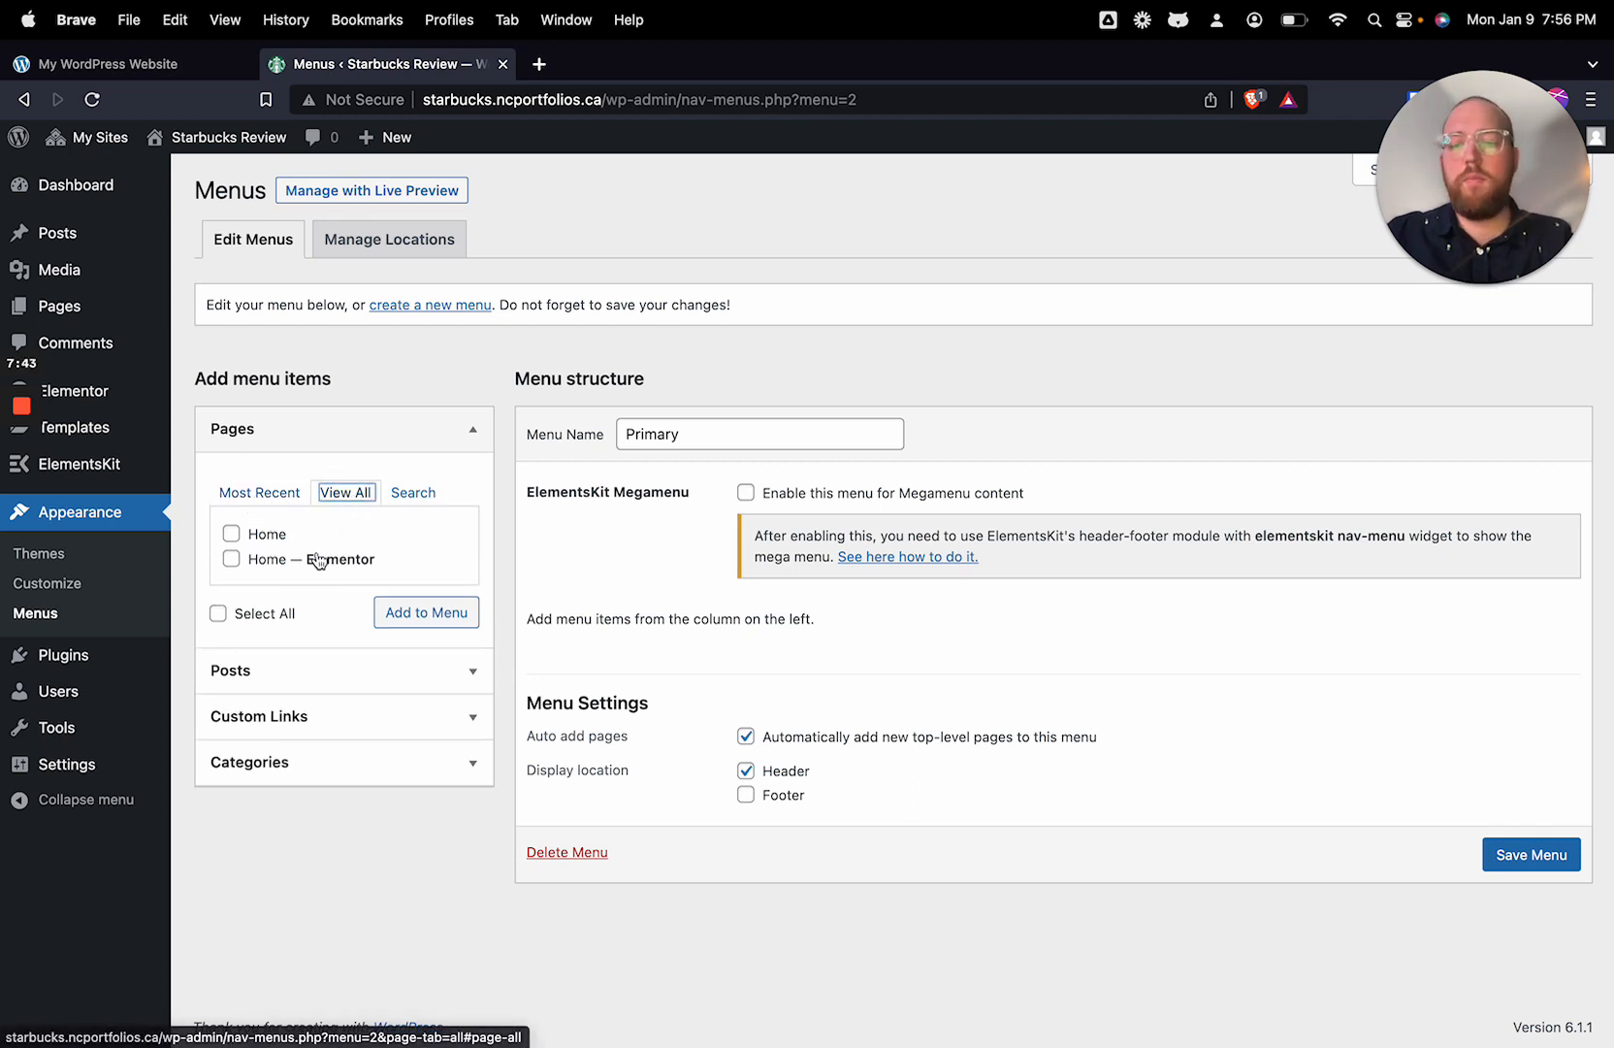
{"action": "left_click", "coordinate": [231, 560]}
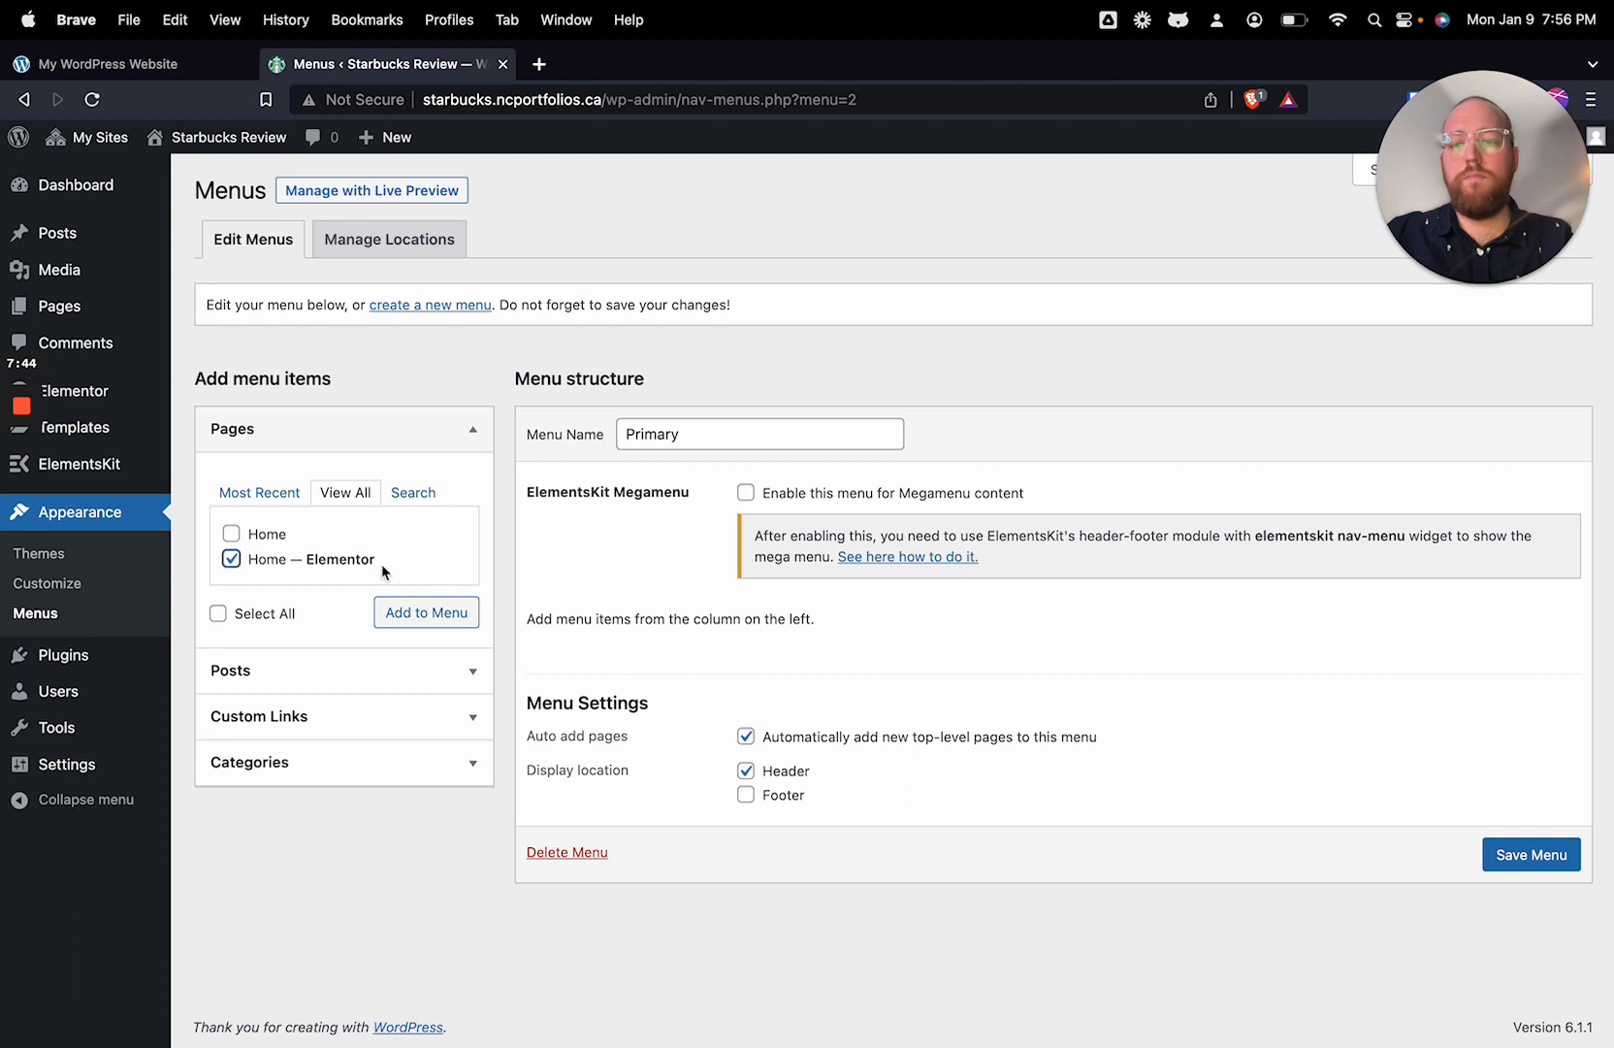
{"action": "left_click", "coordinate": [427, 613]}
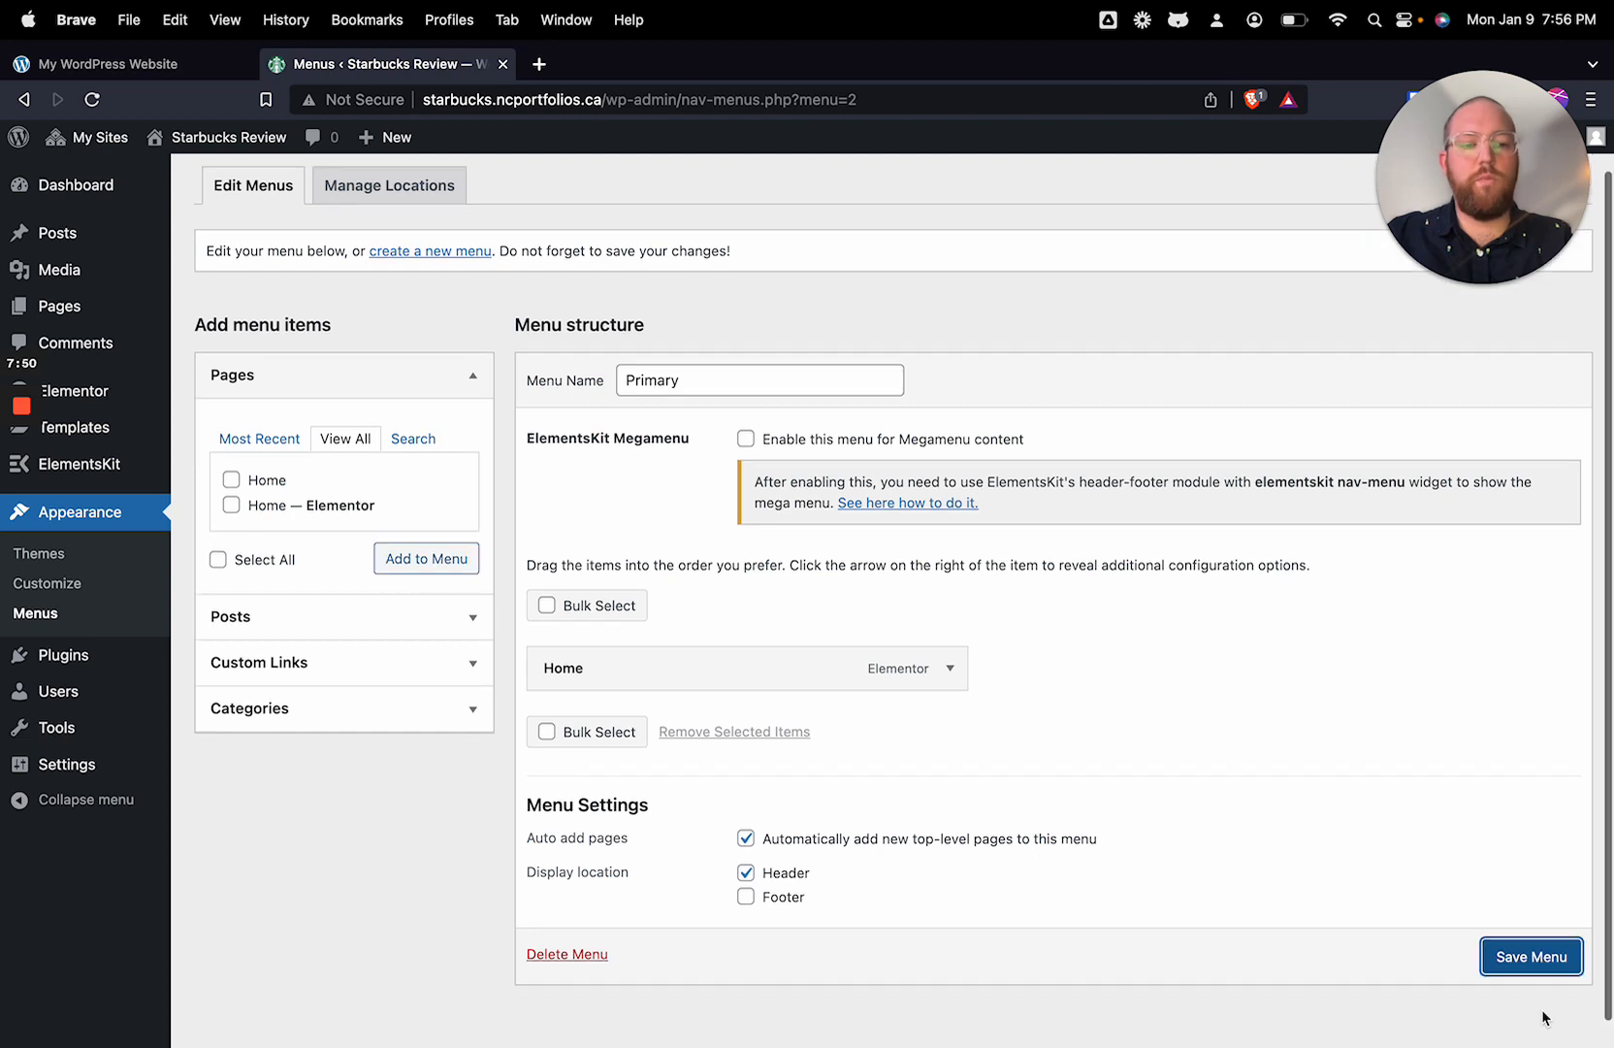
{"action": "left_click", "coordinate": [1541, 1011]}
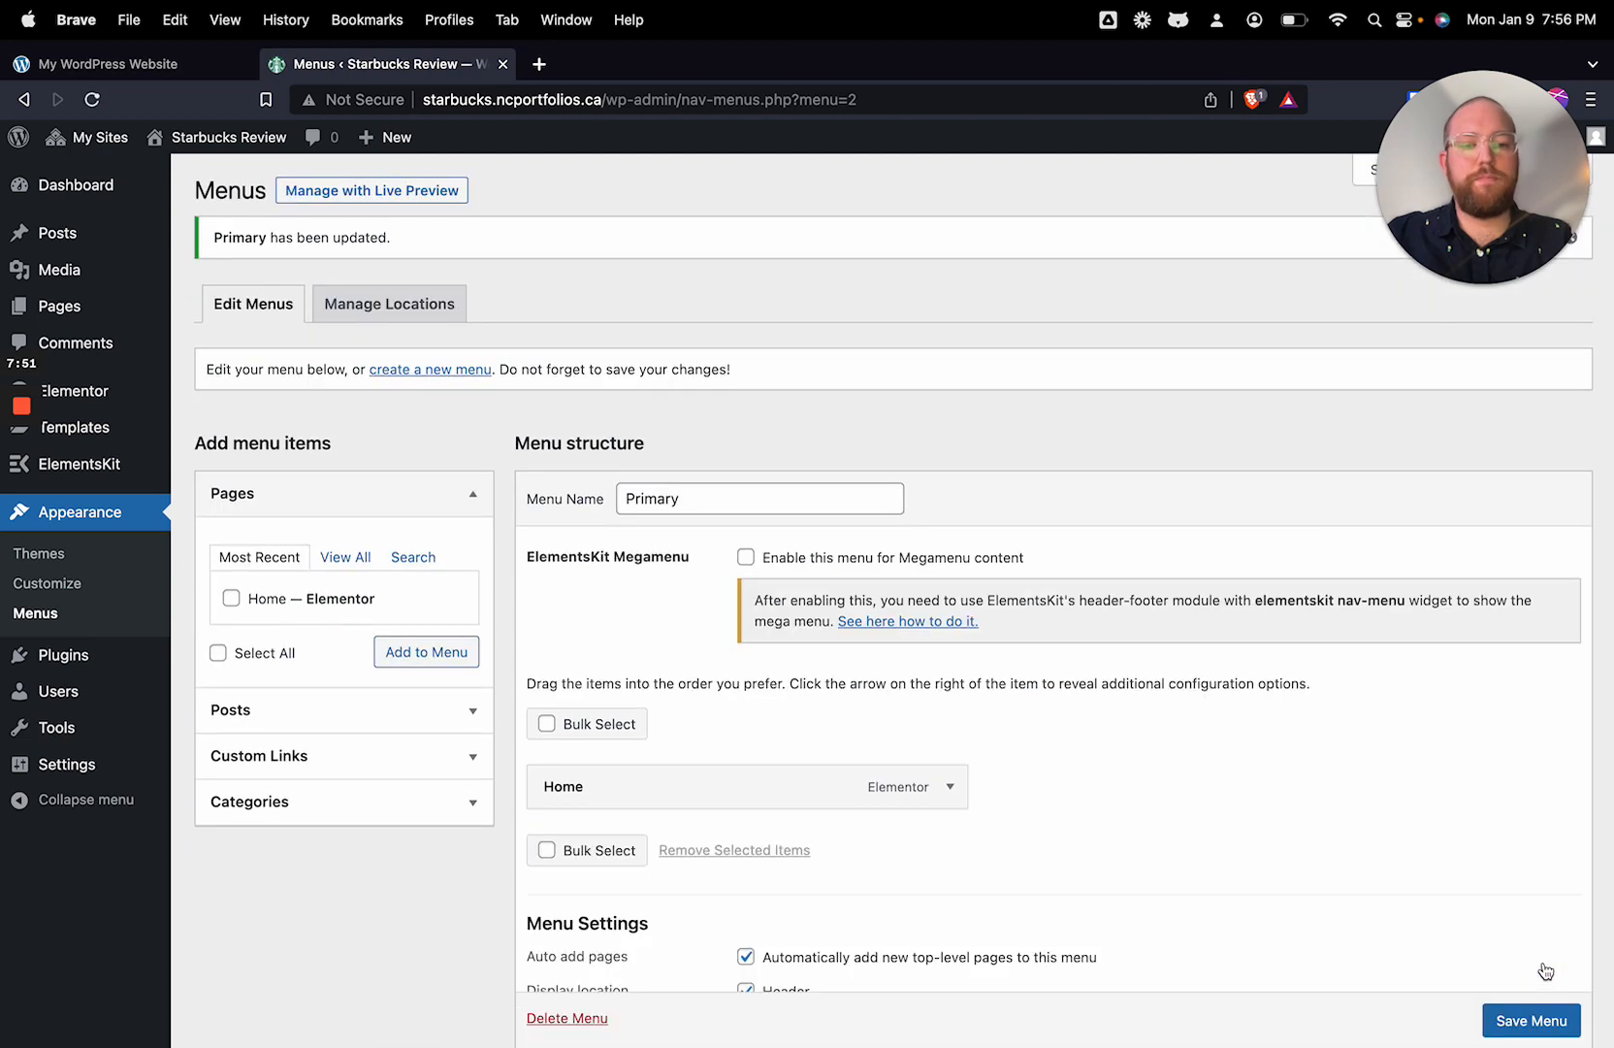
{"action": "scroll", "coordinate": [1251, 771], "scroll_direction": "down", "scroll_amount": 1}
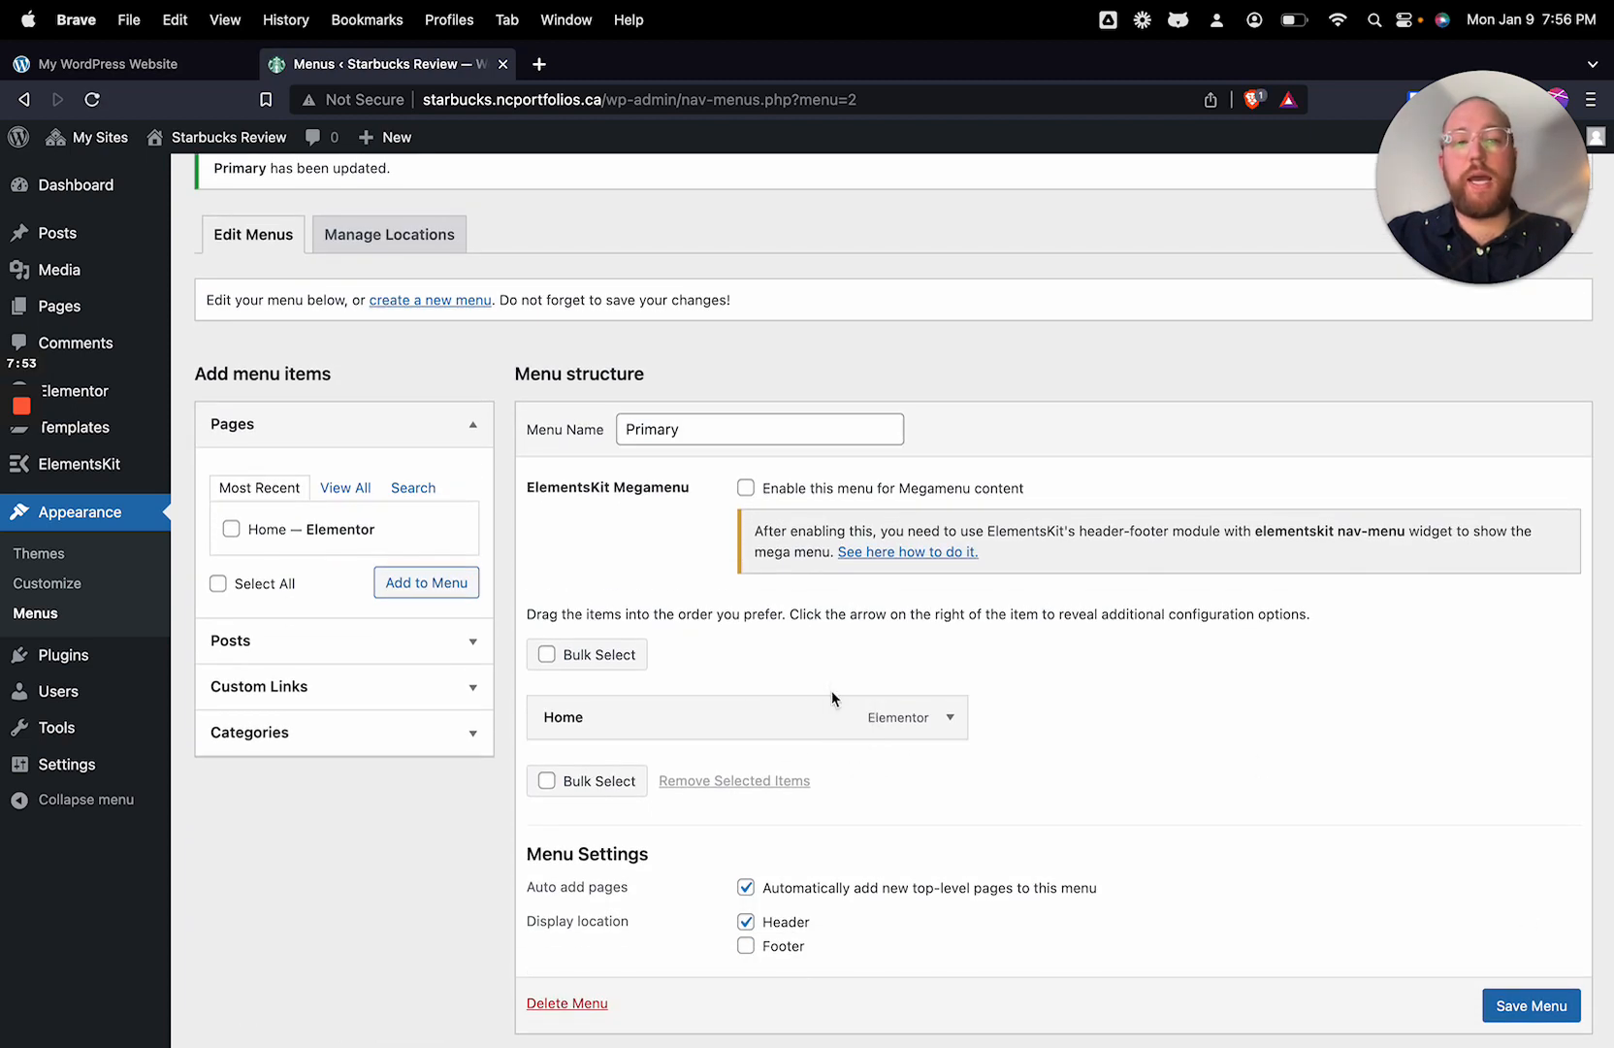
Step: Reload the live site to check its header logo and navigation menu, and return to the menu editor
{"action": "left_click", "coordinate": [171, 77]}
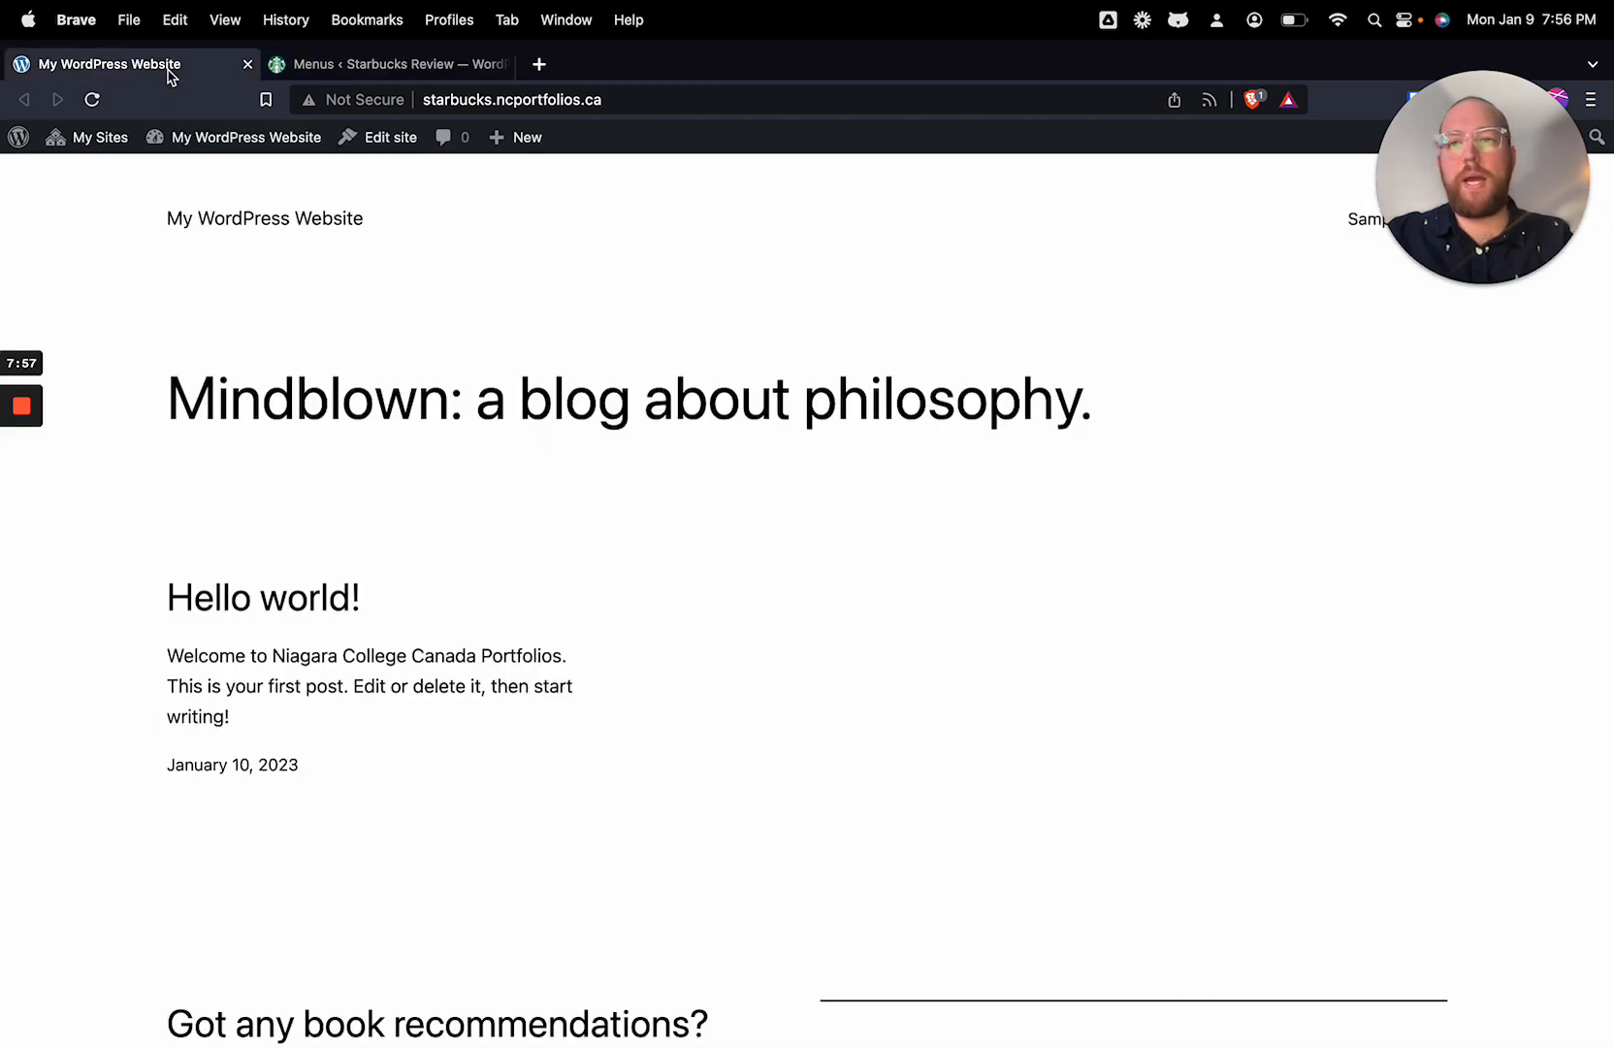
{"action": "left_click", "coordinate": [94, 101]}
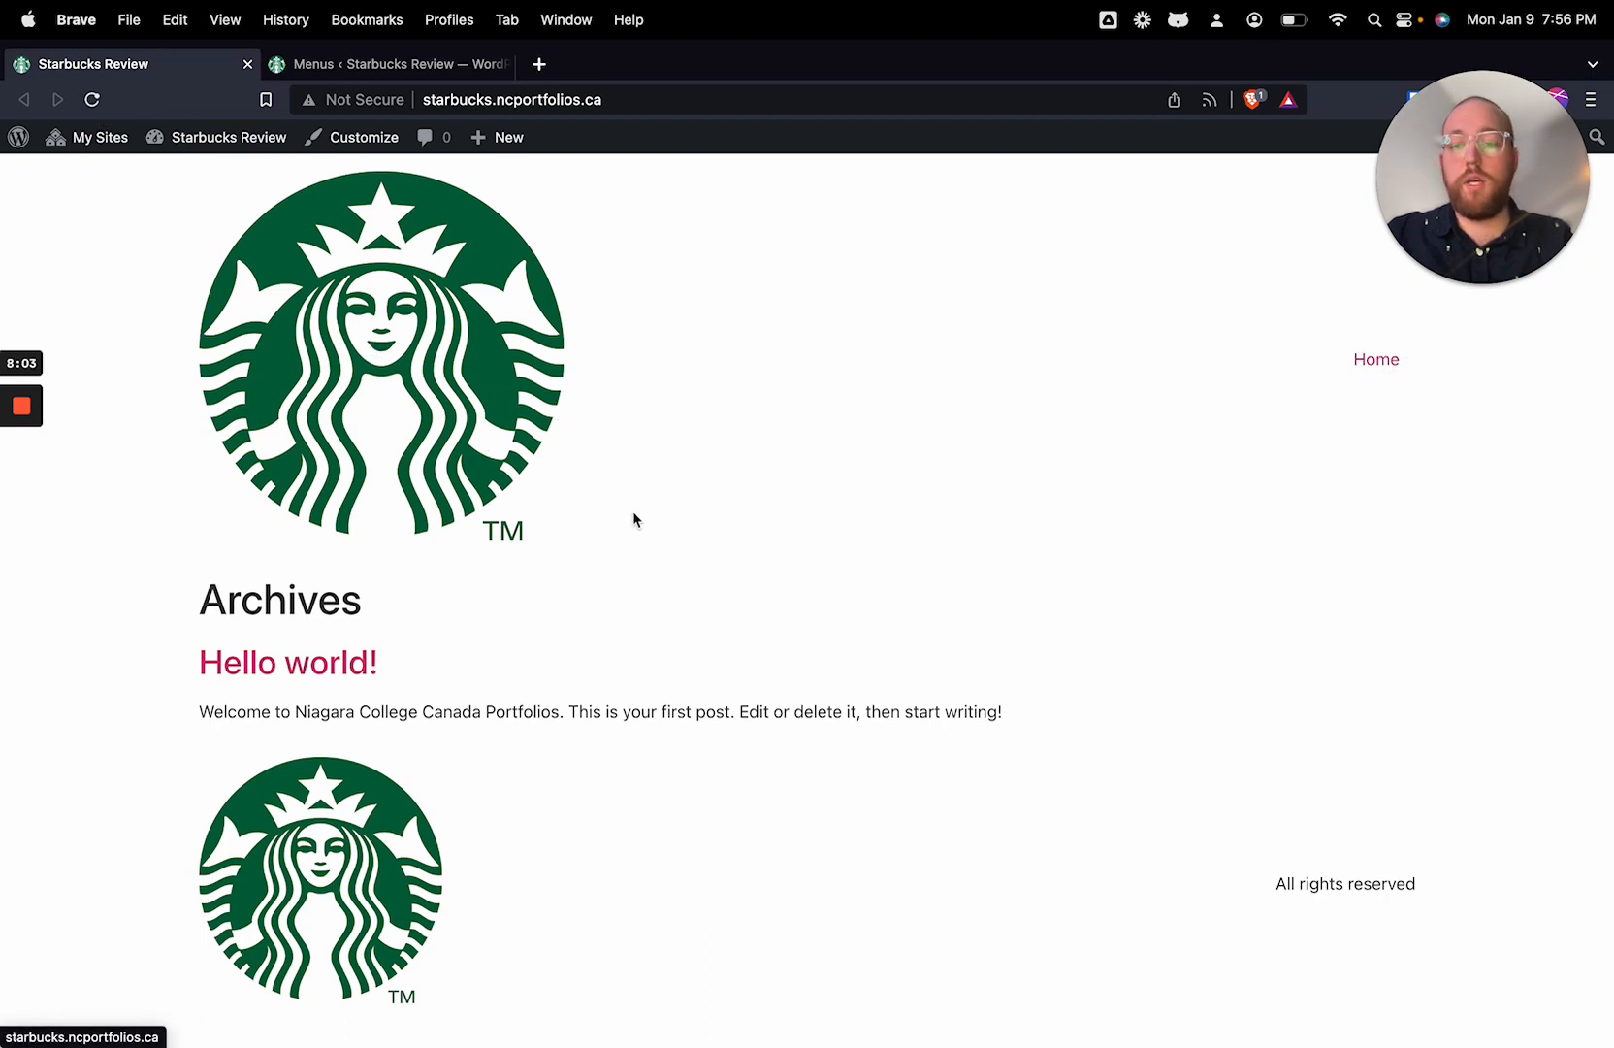
{"action": "left_click", "coordinate": [456, 75]}
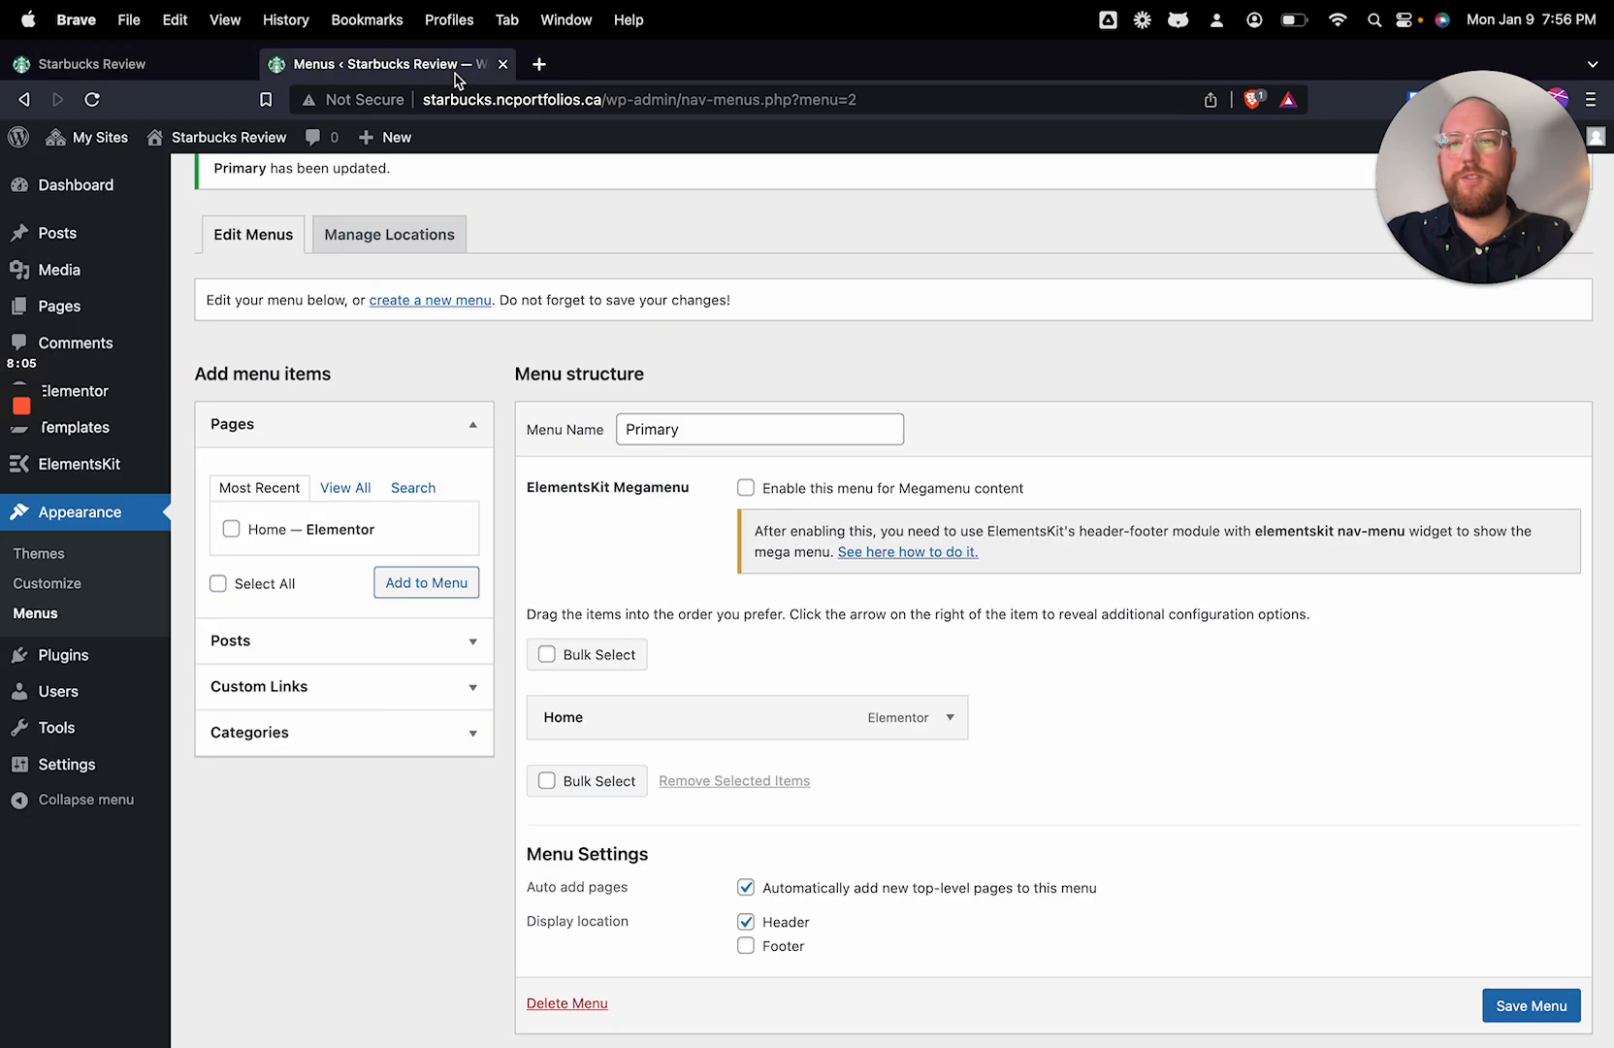
Step: Open the Home page for editing with Elementor and bring up the Global Colors in the site settings
{"action": "left_click", "coordinate": [65, 313]}
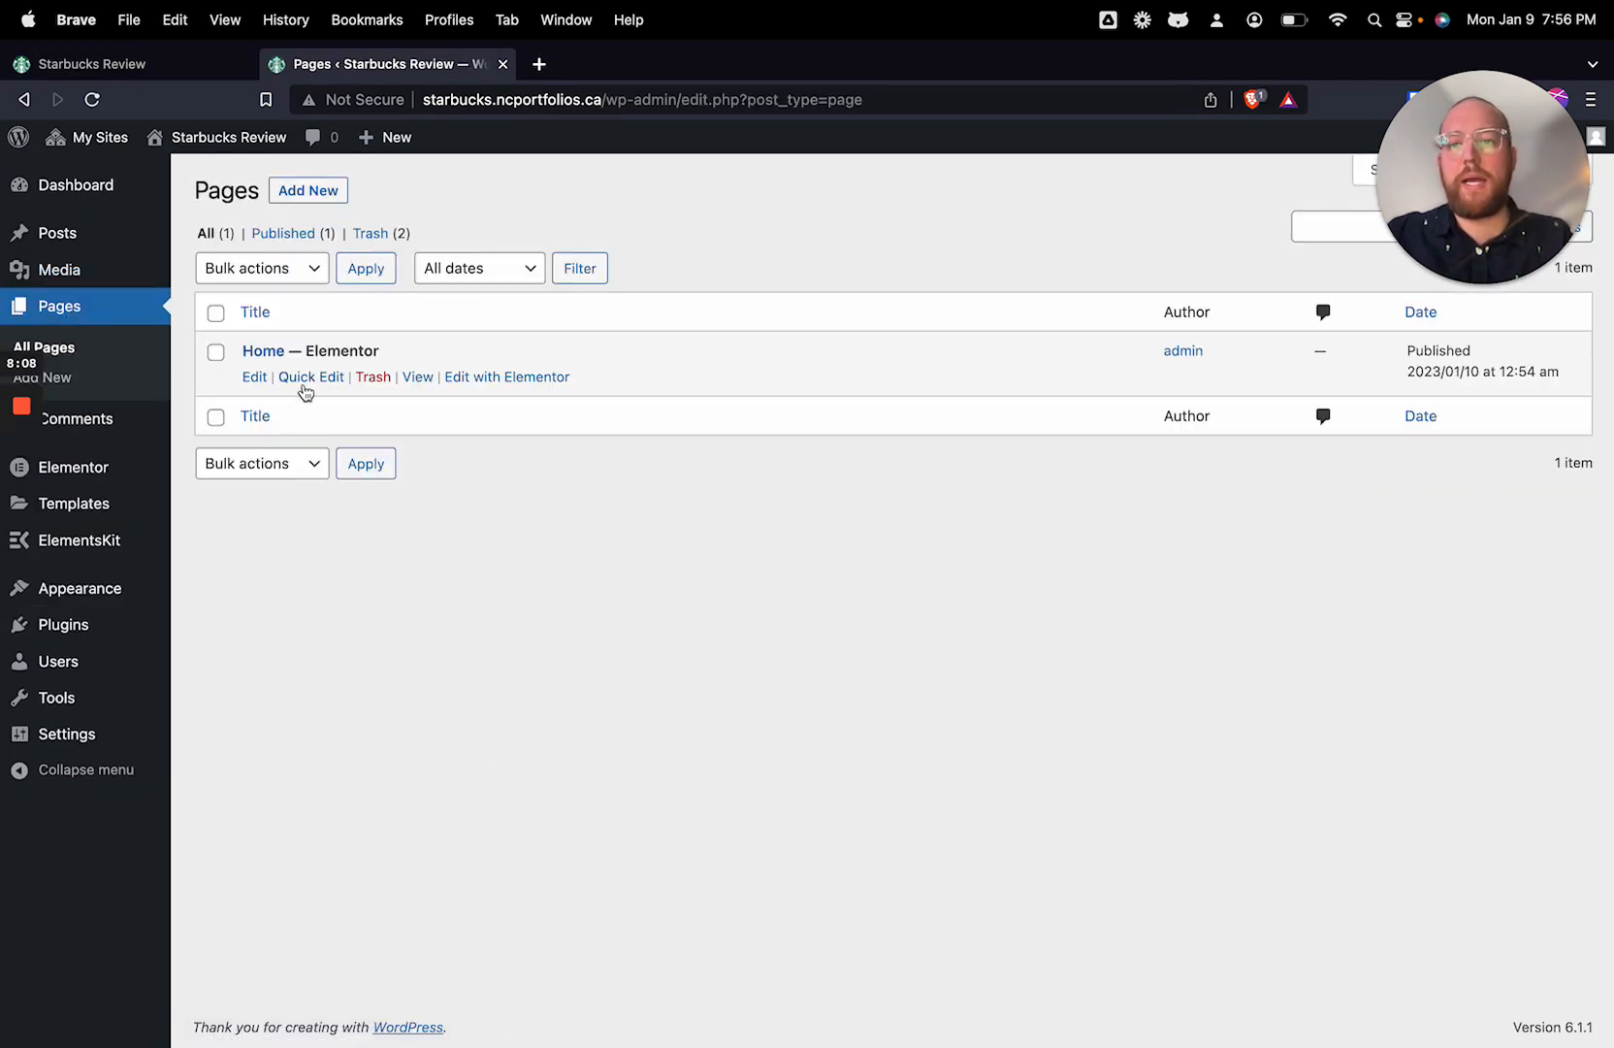
{"action": "left_click", "coordinate": [533, 384]}
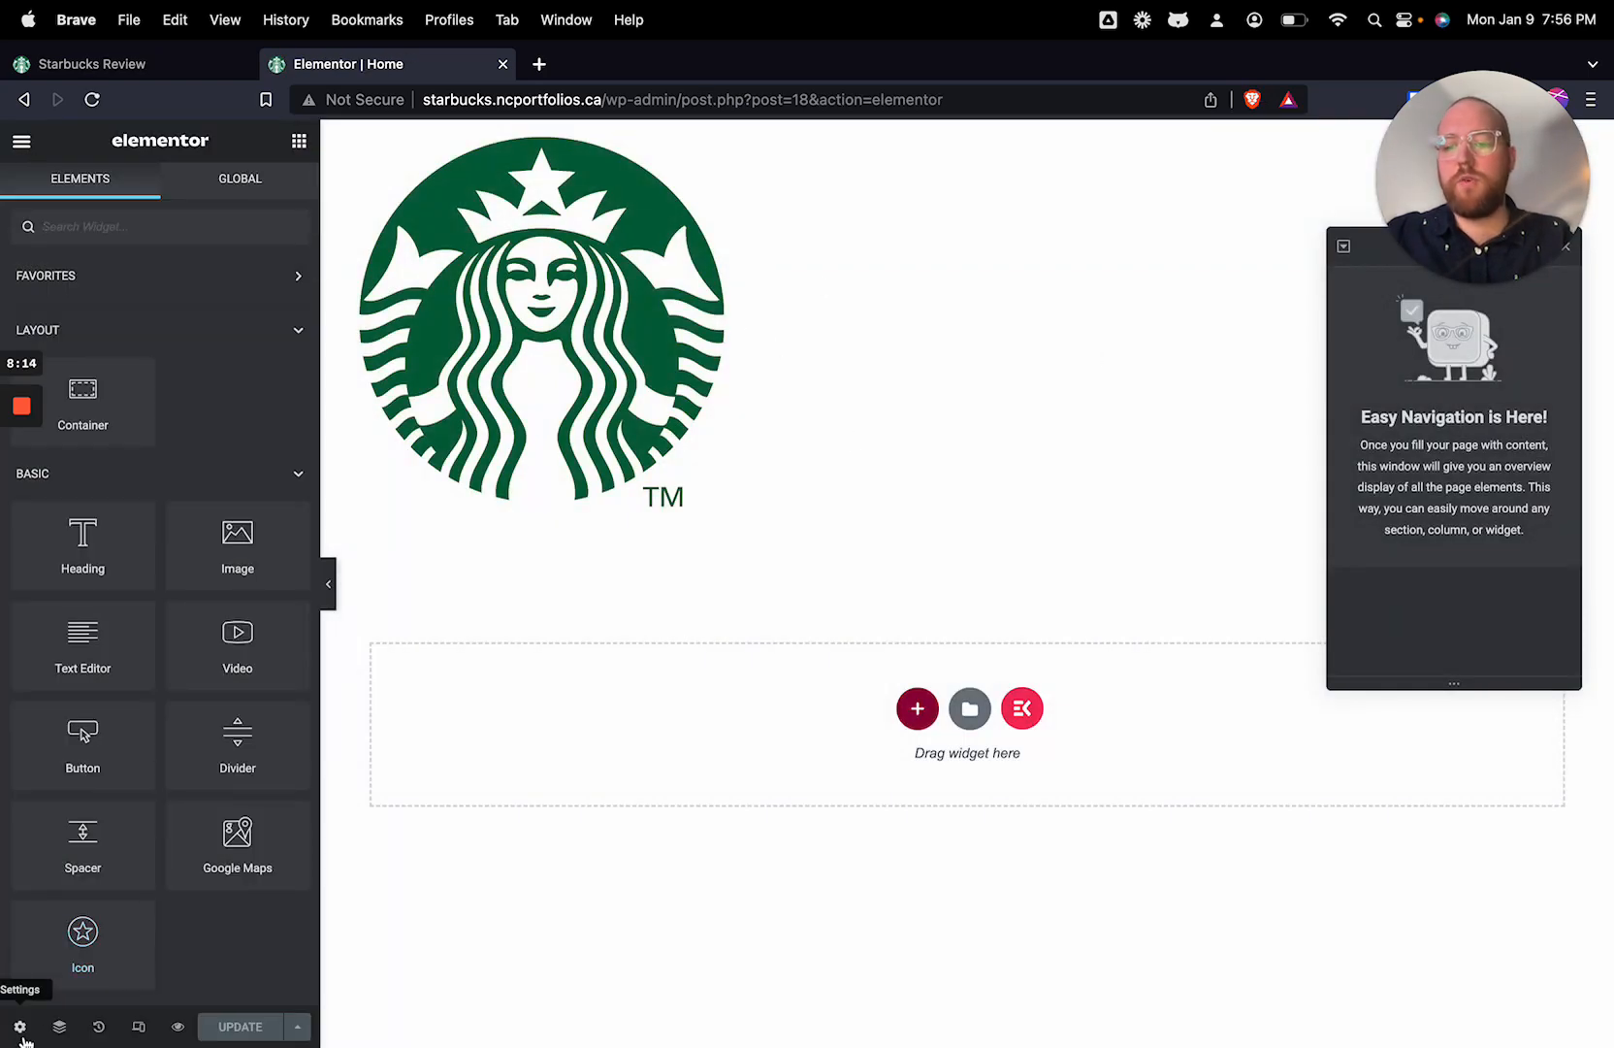
{"action": "left_click", "coordinate": [21, 145]}
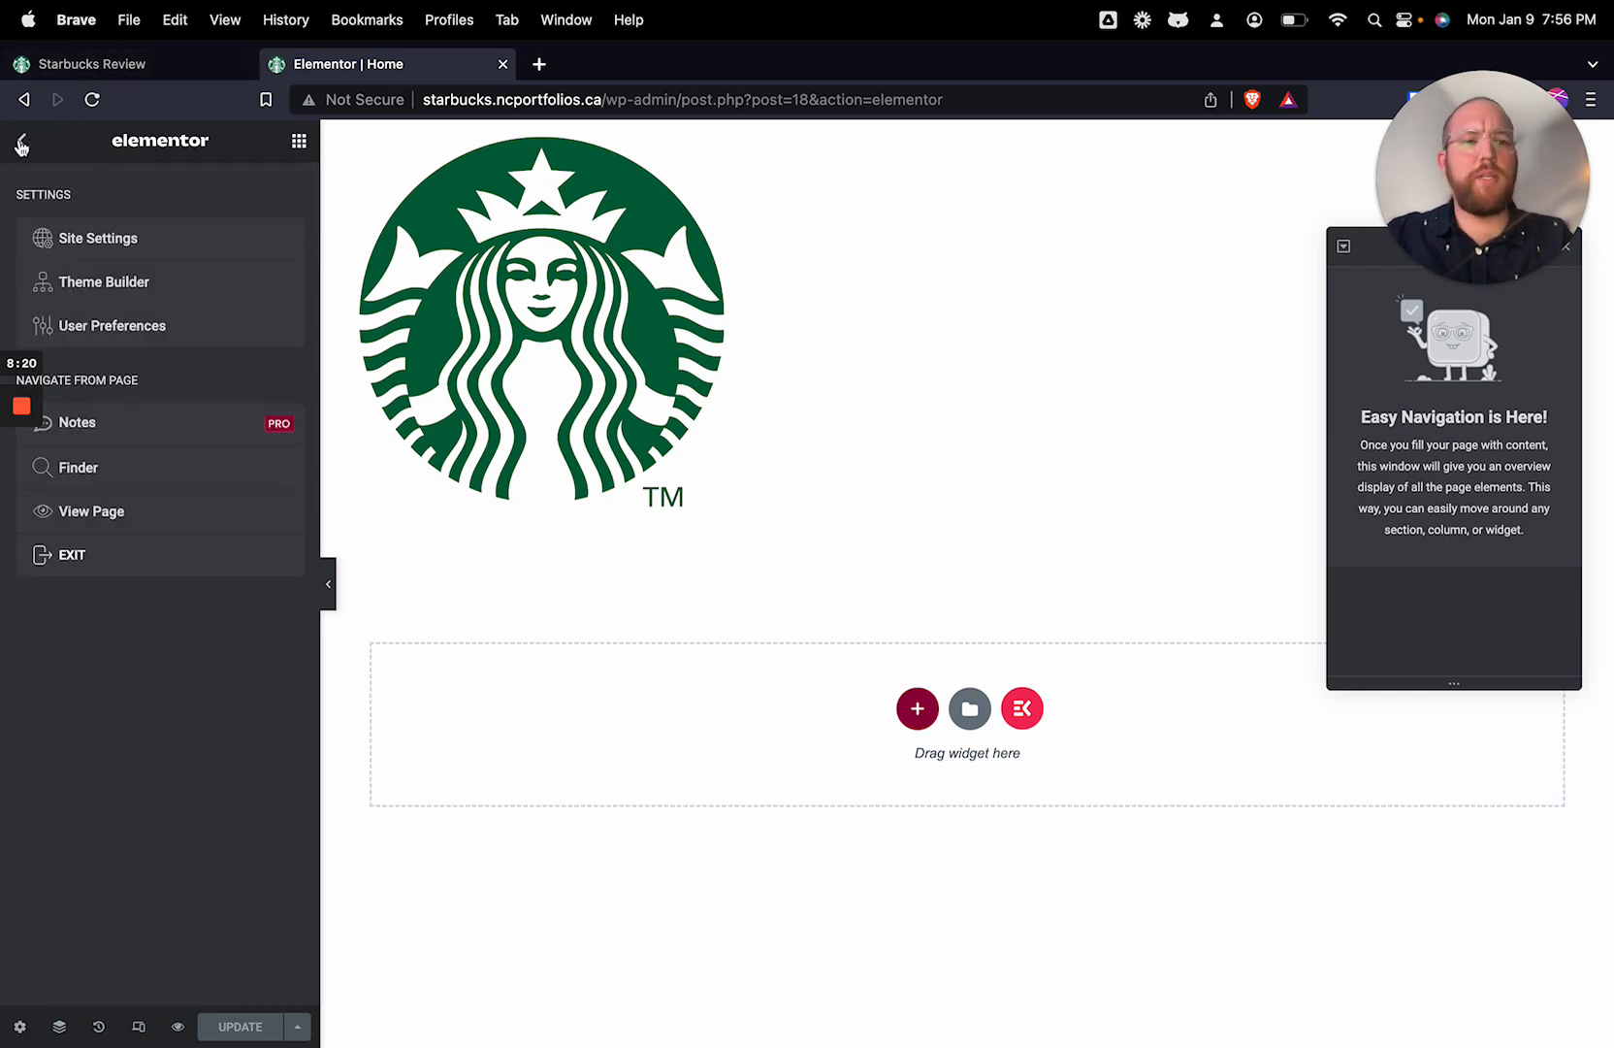
{"action": "left_click", "coordinate": [143, 250]}
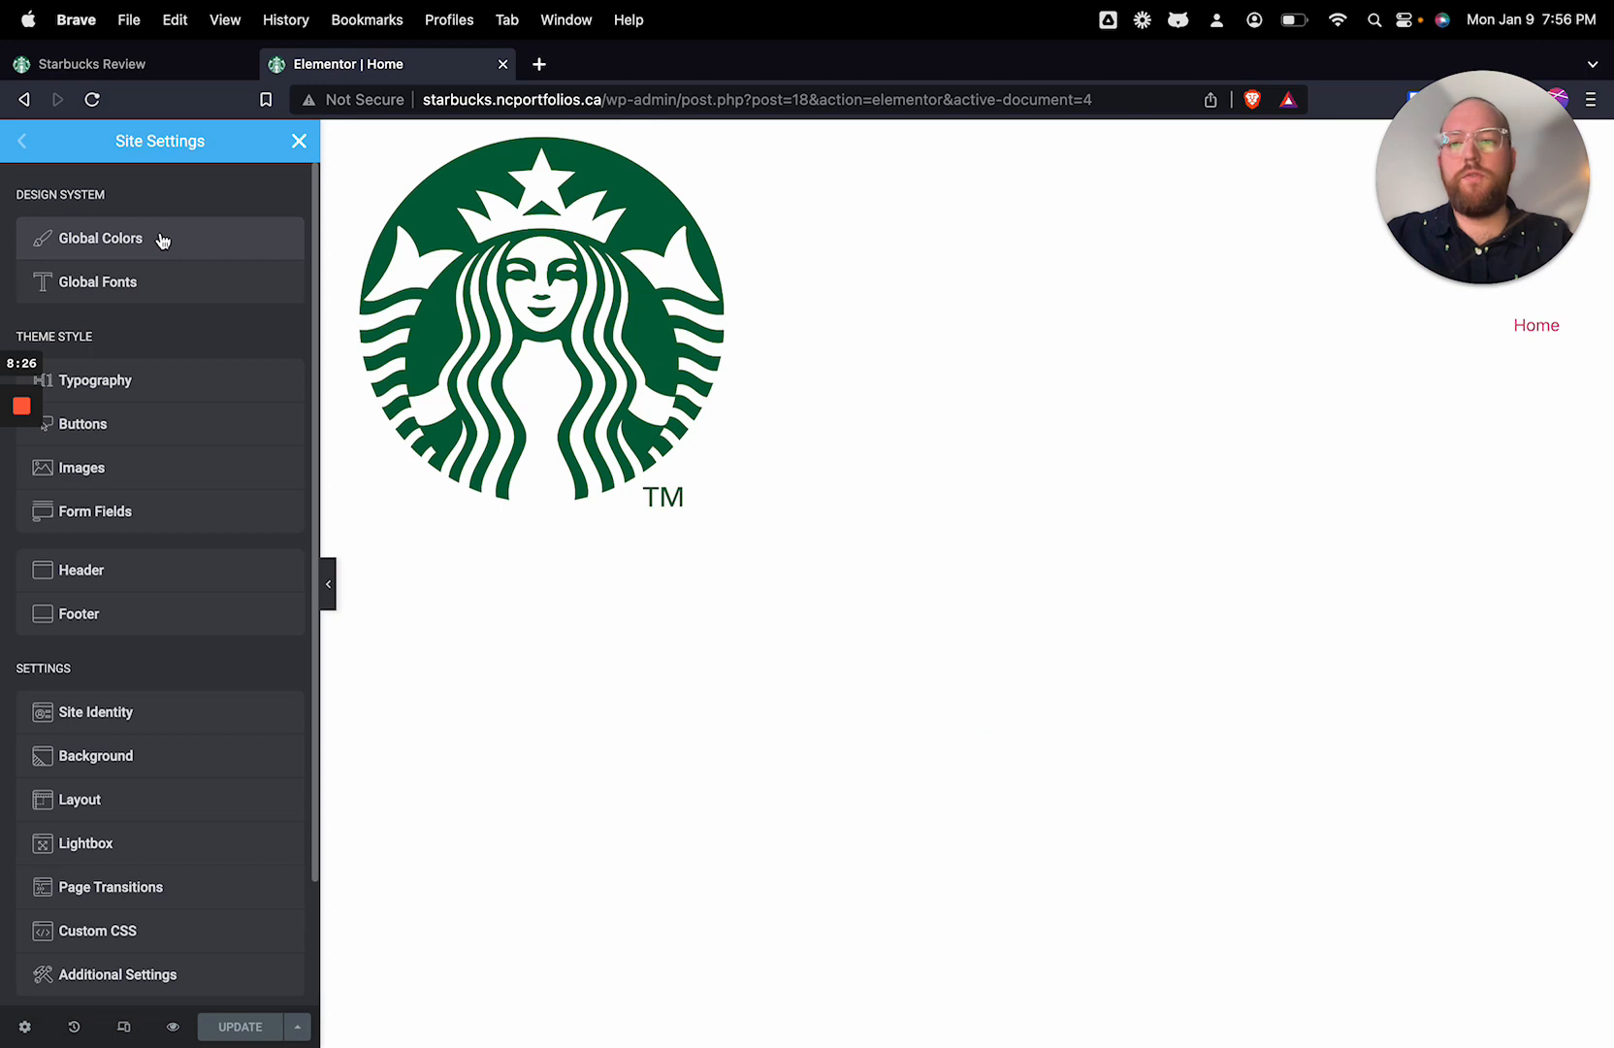
{"action": "left_click", "coordinate": [162, 239]}
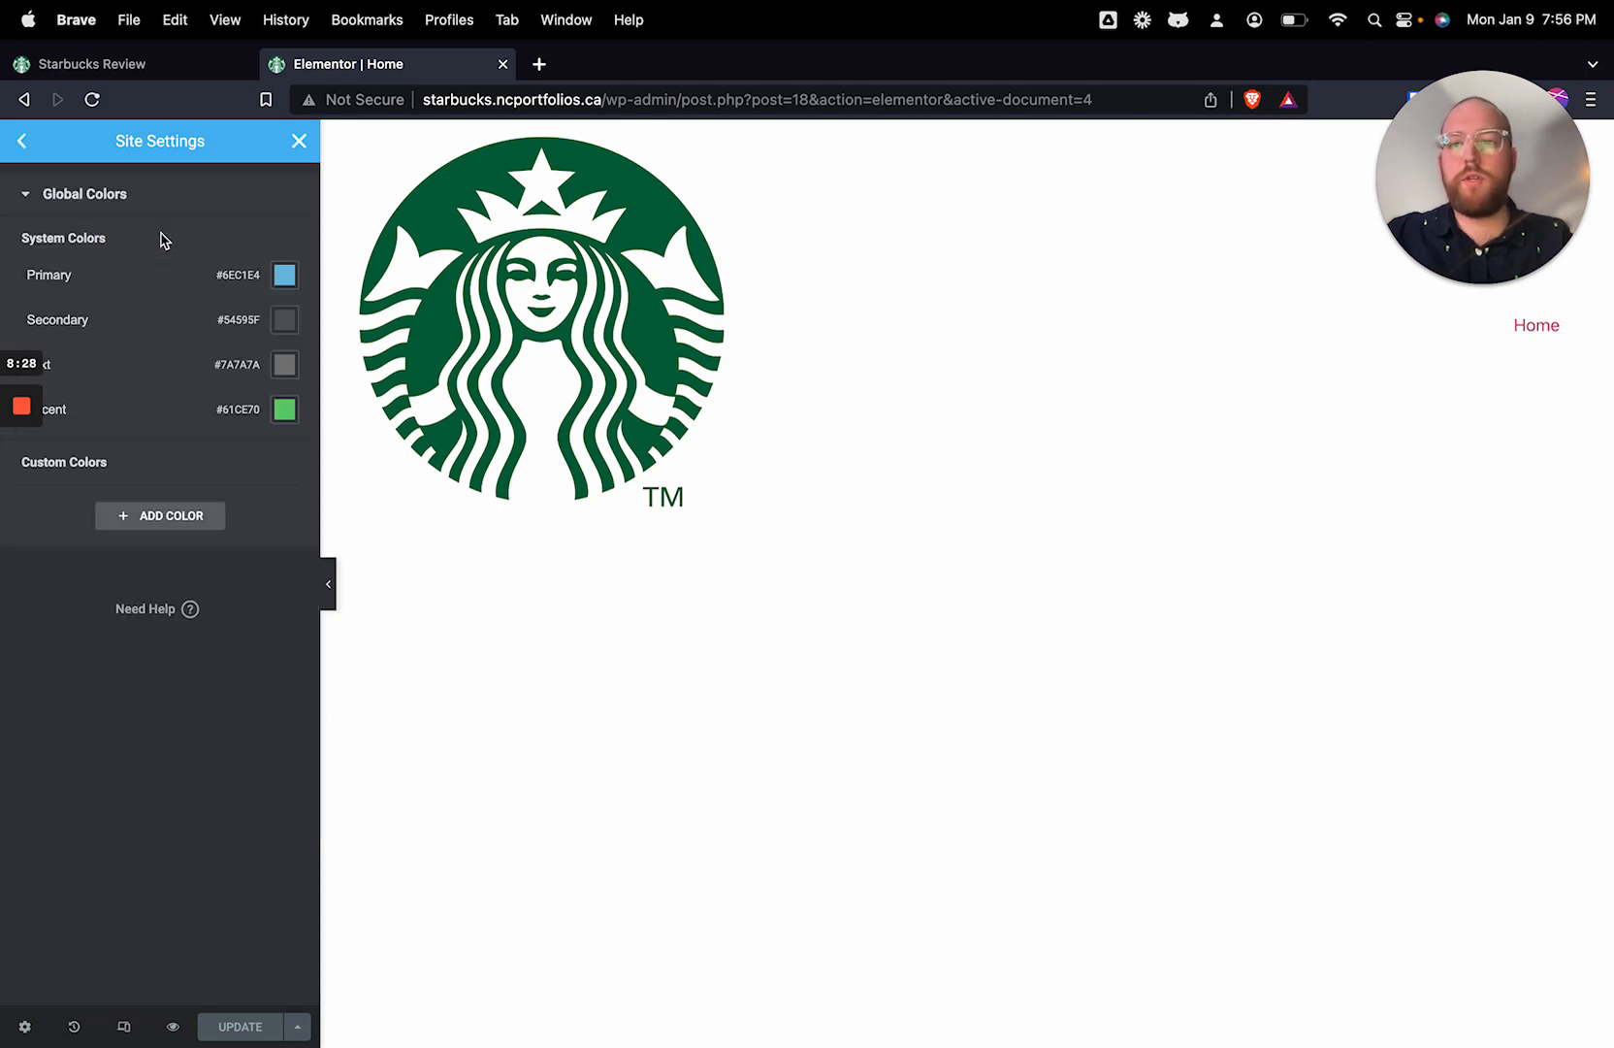
Step: Set the global Primary color to the dark green #156A42 to approximate the logo's green
{"action": "left_click", "coordinate": [285, 278]}
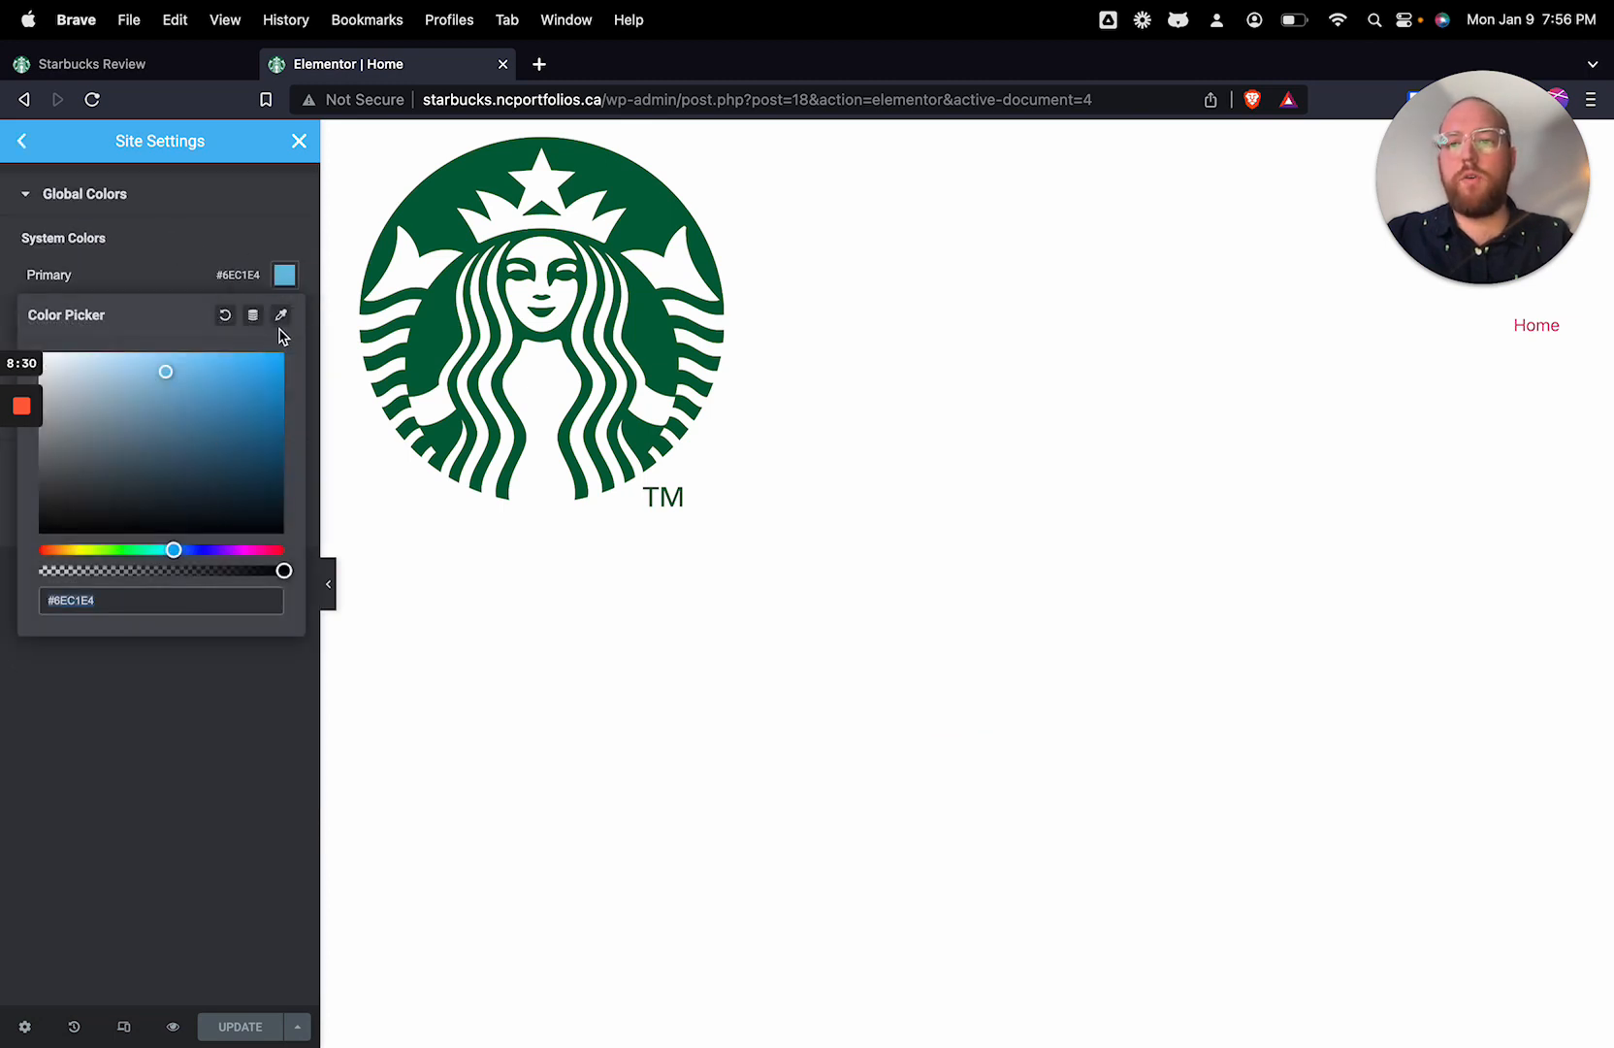
{"action": "left_click", "coordinate": [280, 315]}
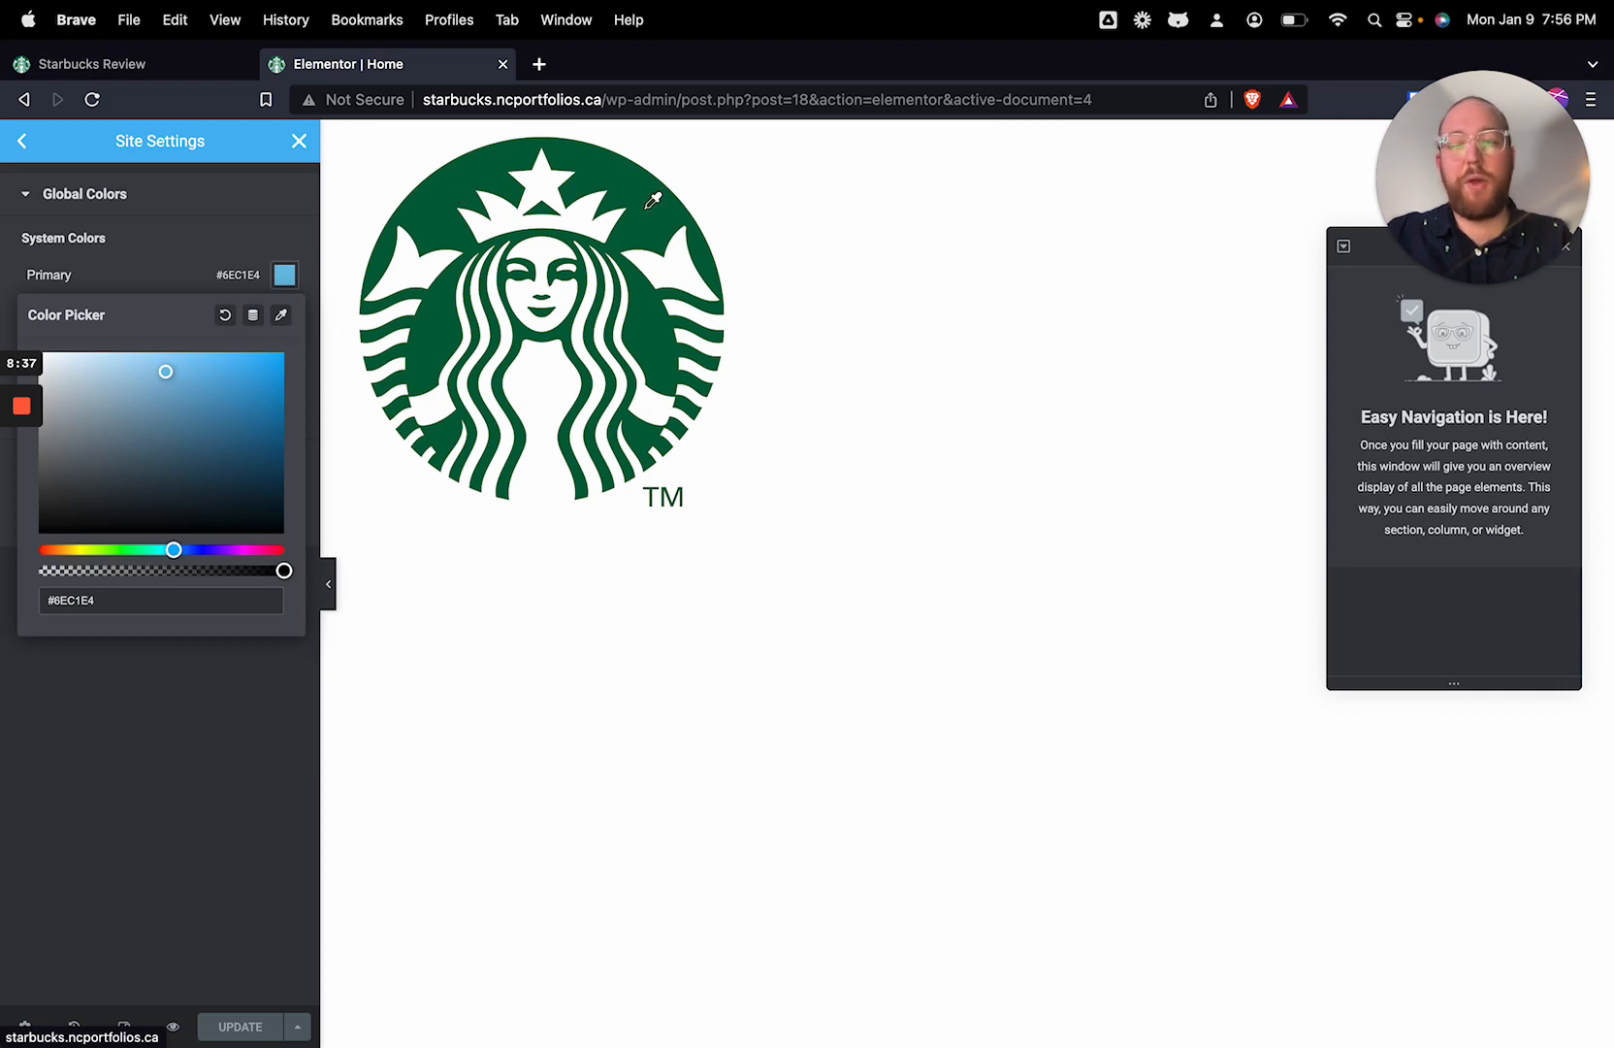
{"action": "left_click", "coordinate": [135, 550]}
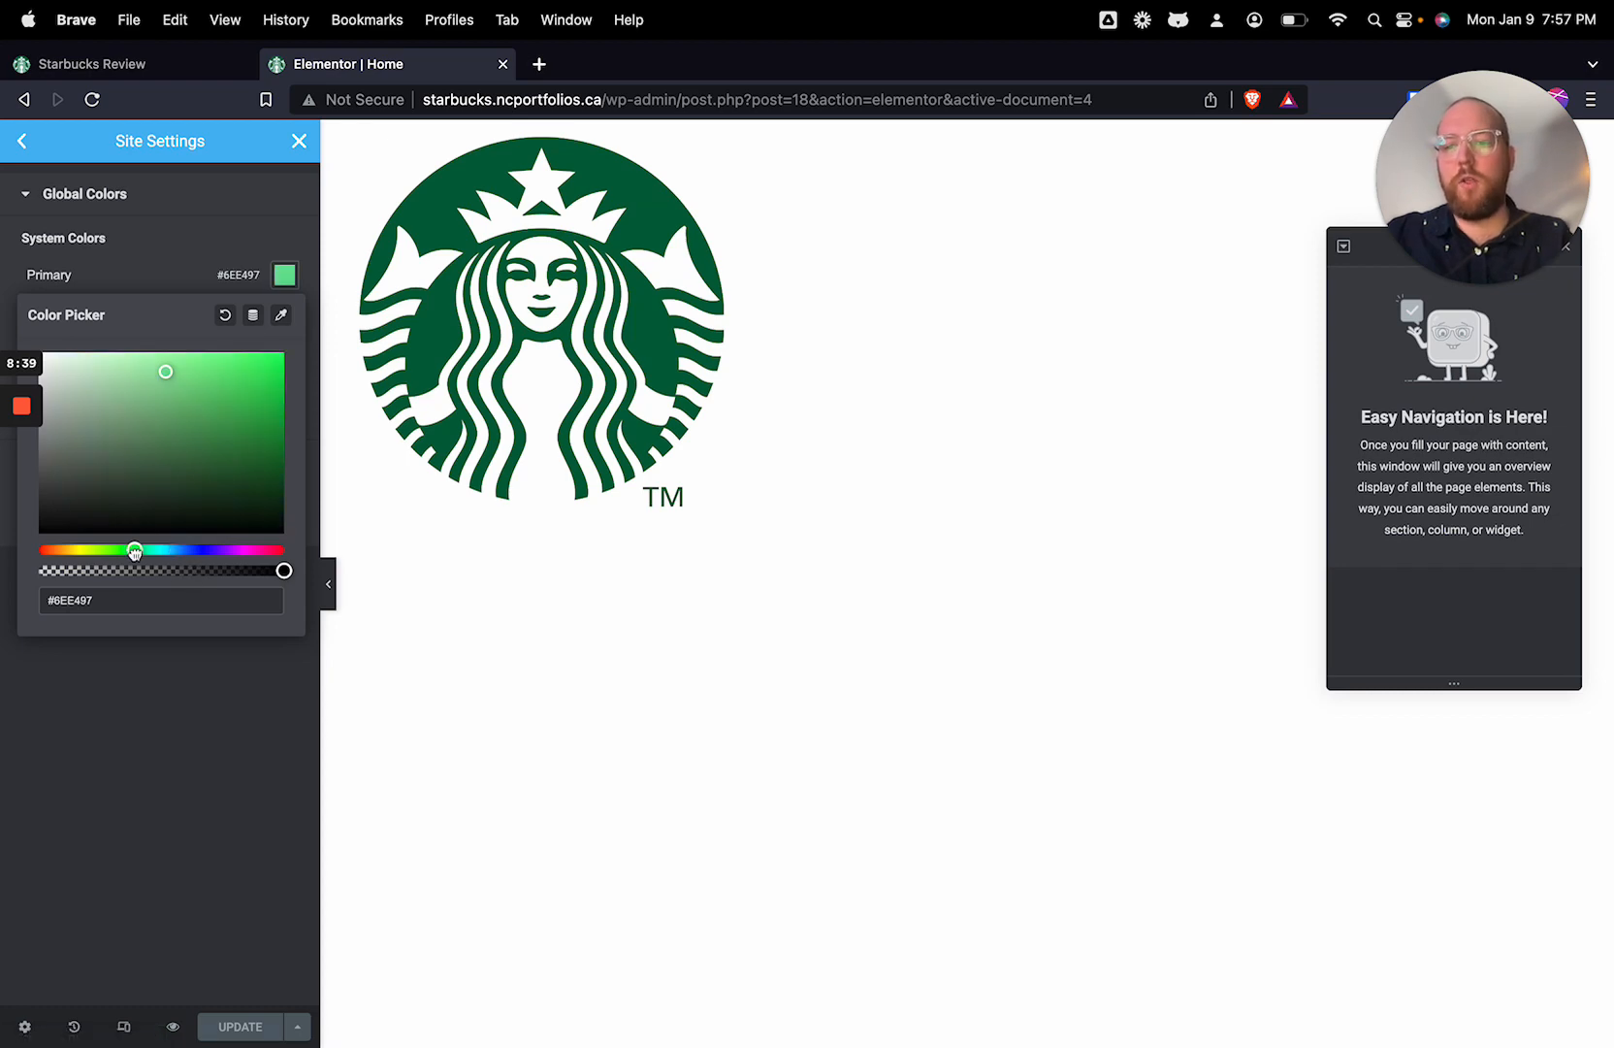
{"action": "left_click_drag", "start_coordinate": [135, 551], "coordinate": [122, 551]}
{"action": "left_click_drag", "start_coordinate": [194, 434], "coordinate": [213, 440]}
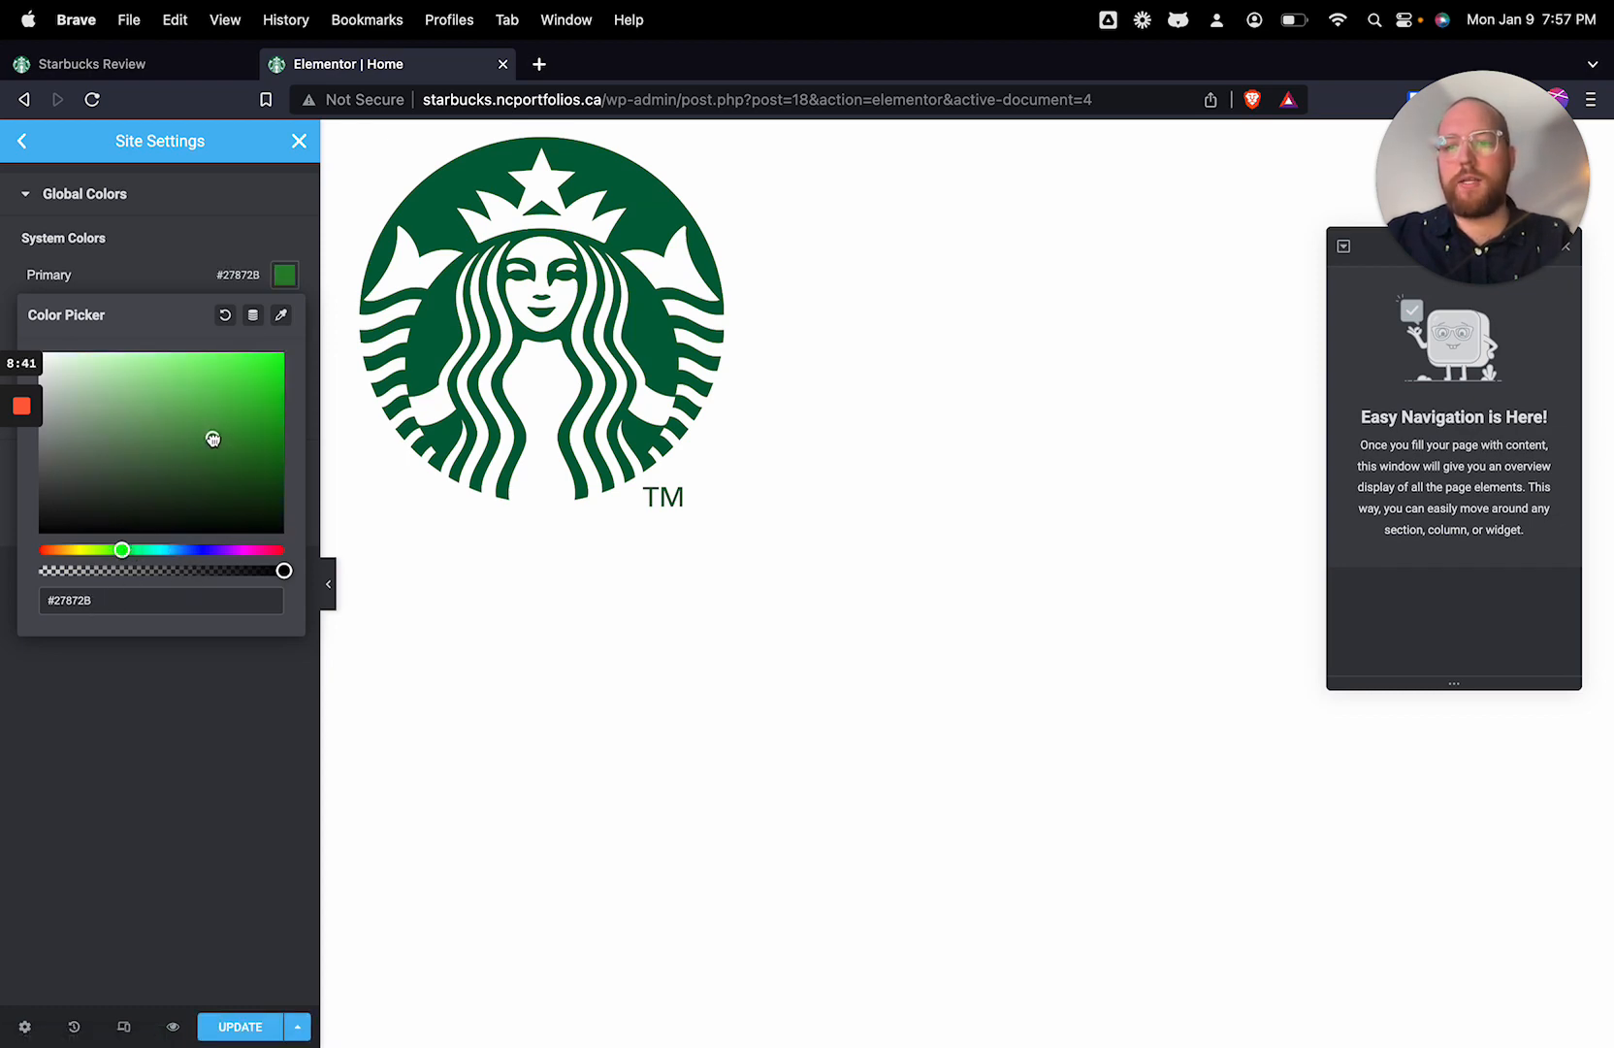
{"action": "triple_click", "coordinate": [73, 603]}
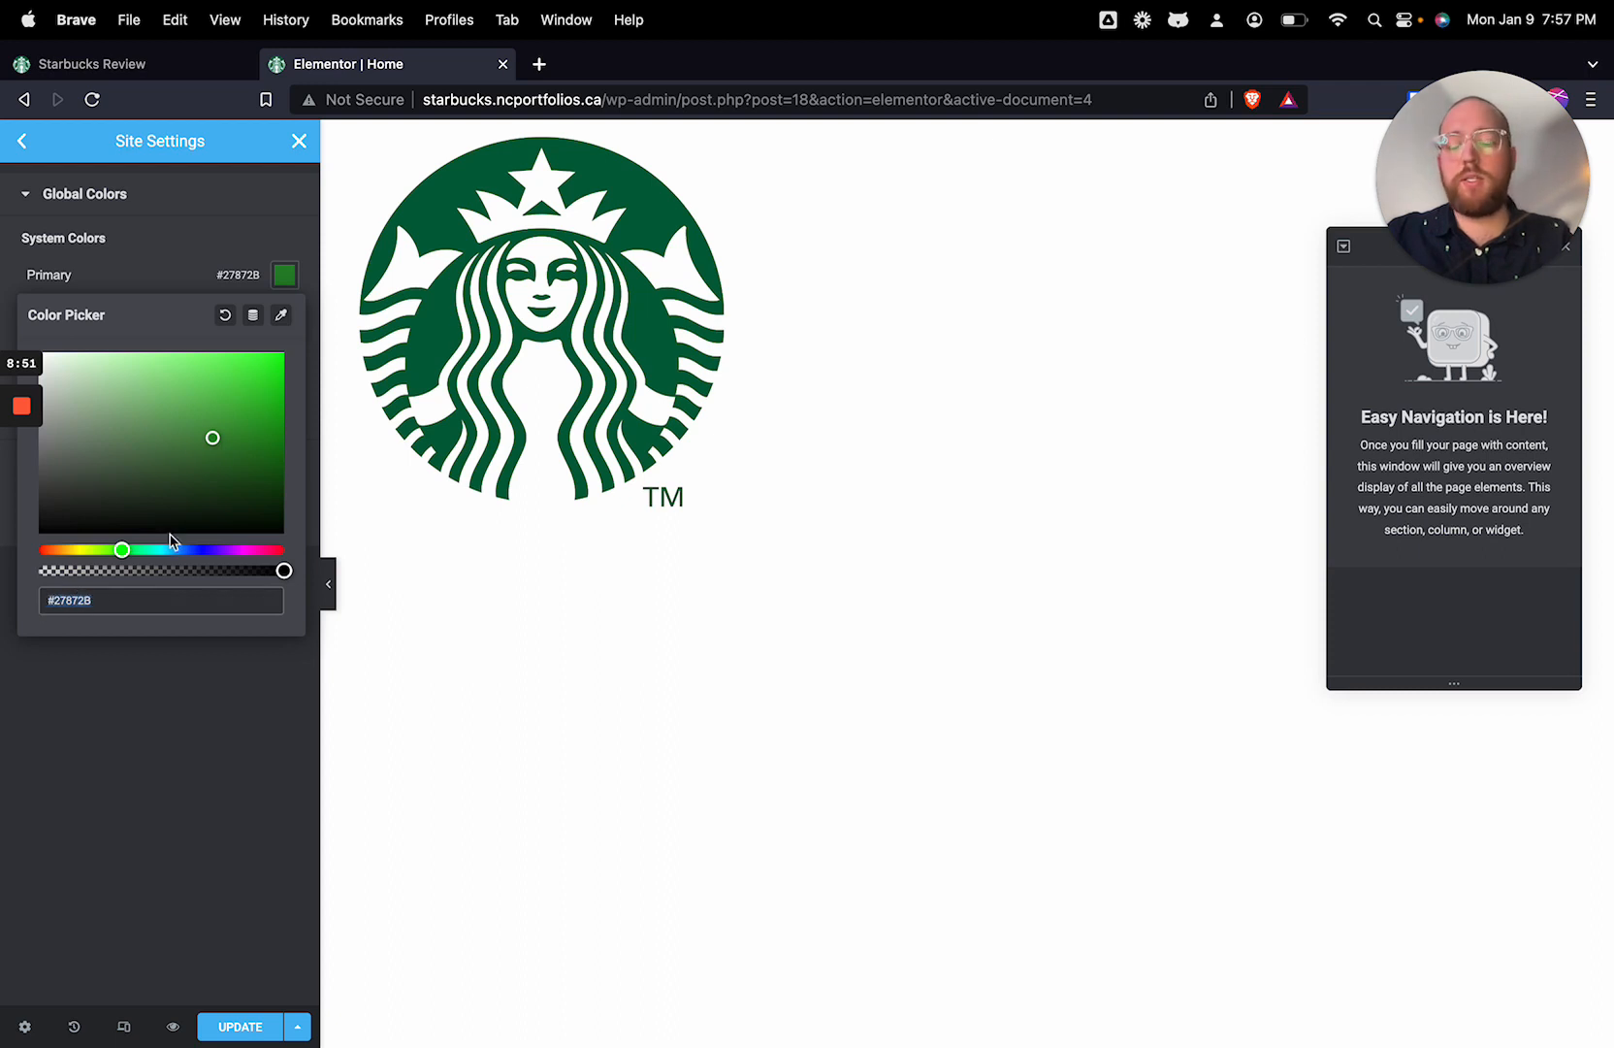
{"action": "left_click_drag", "start_coordinate": [220, 438], "coordinate": [221, 477]}
{"action": "mouse_move", "coordinate": [123, 549]}
{"action": "left_mouse_down"}
{"action": "mouse_move", "coordinate": [107, 552]}
{"action": "mouse_move", "coordinate": [141, 550]}
{"action": "left_mouse_up"}
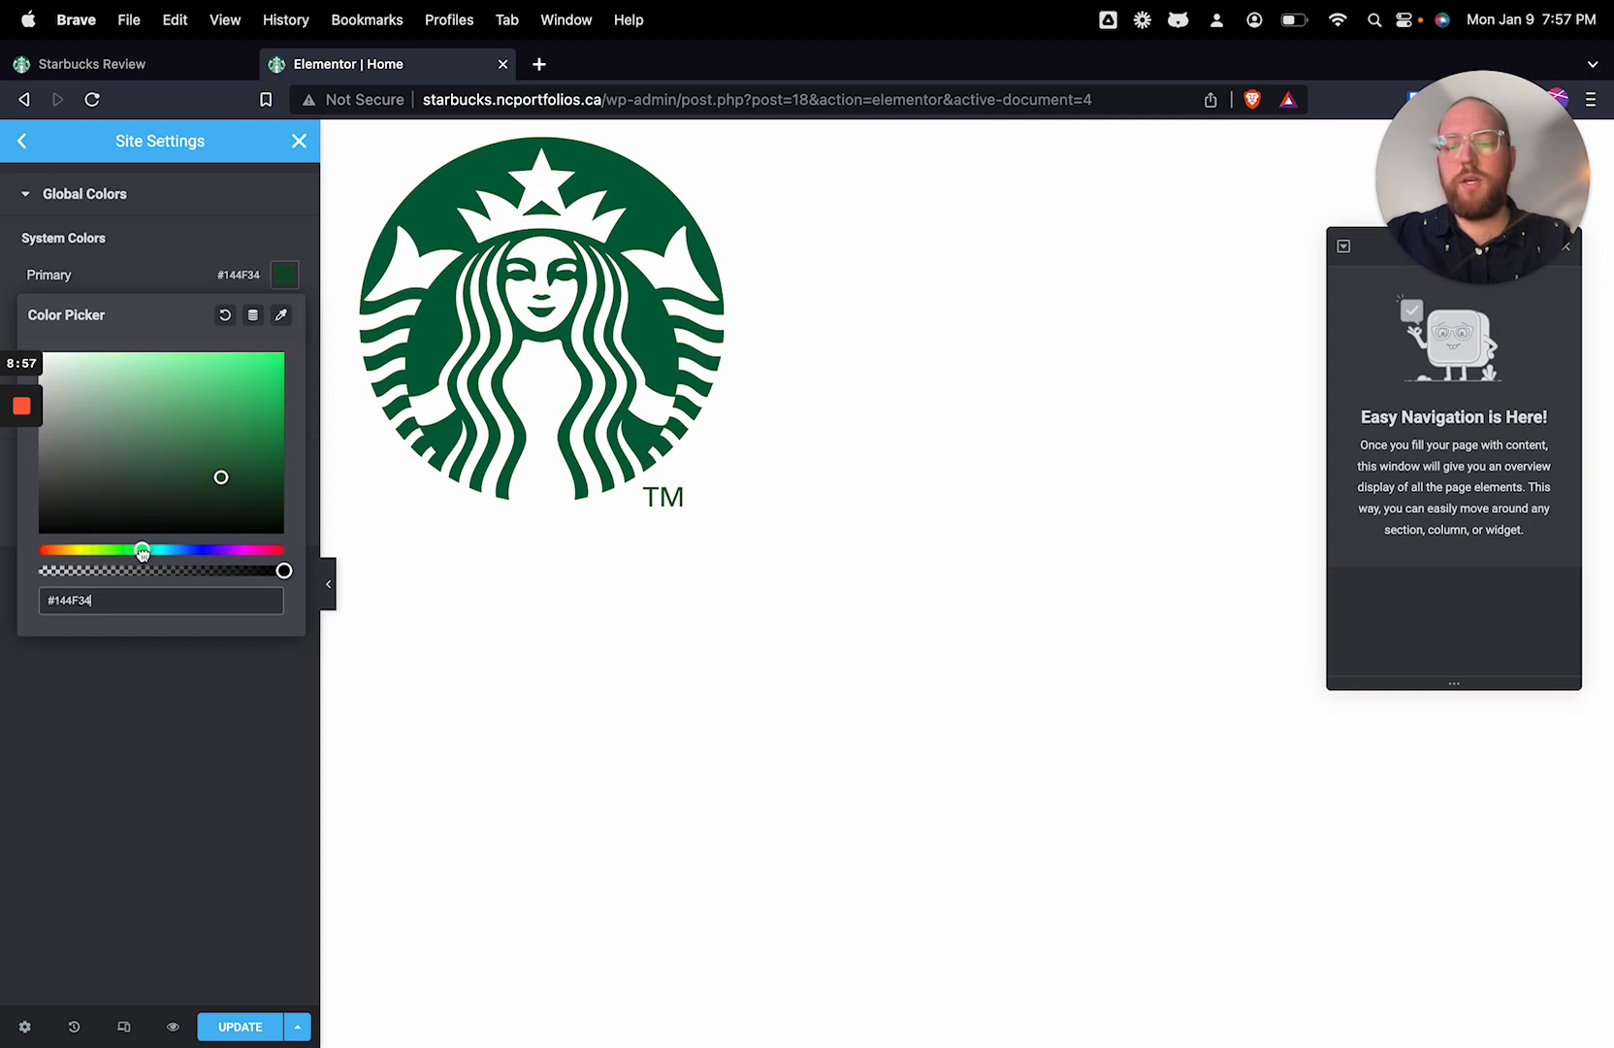
{"action": "left_click_drag", "start_coordinate": [260, 419], "coordinate": [232, 458]}
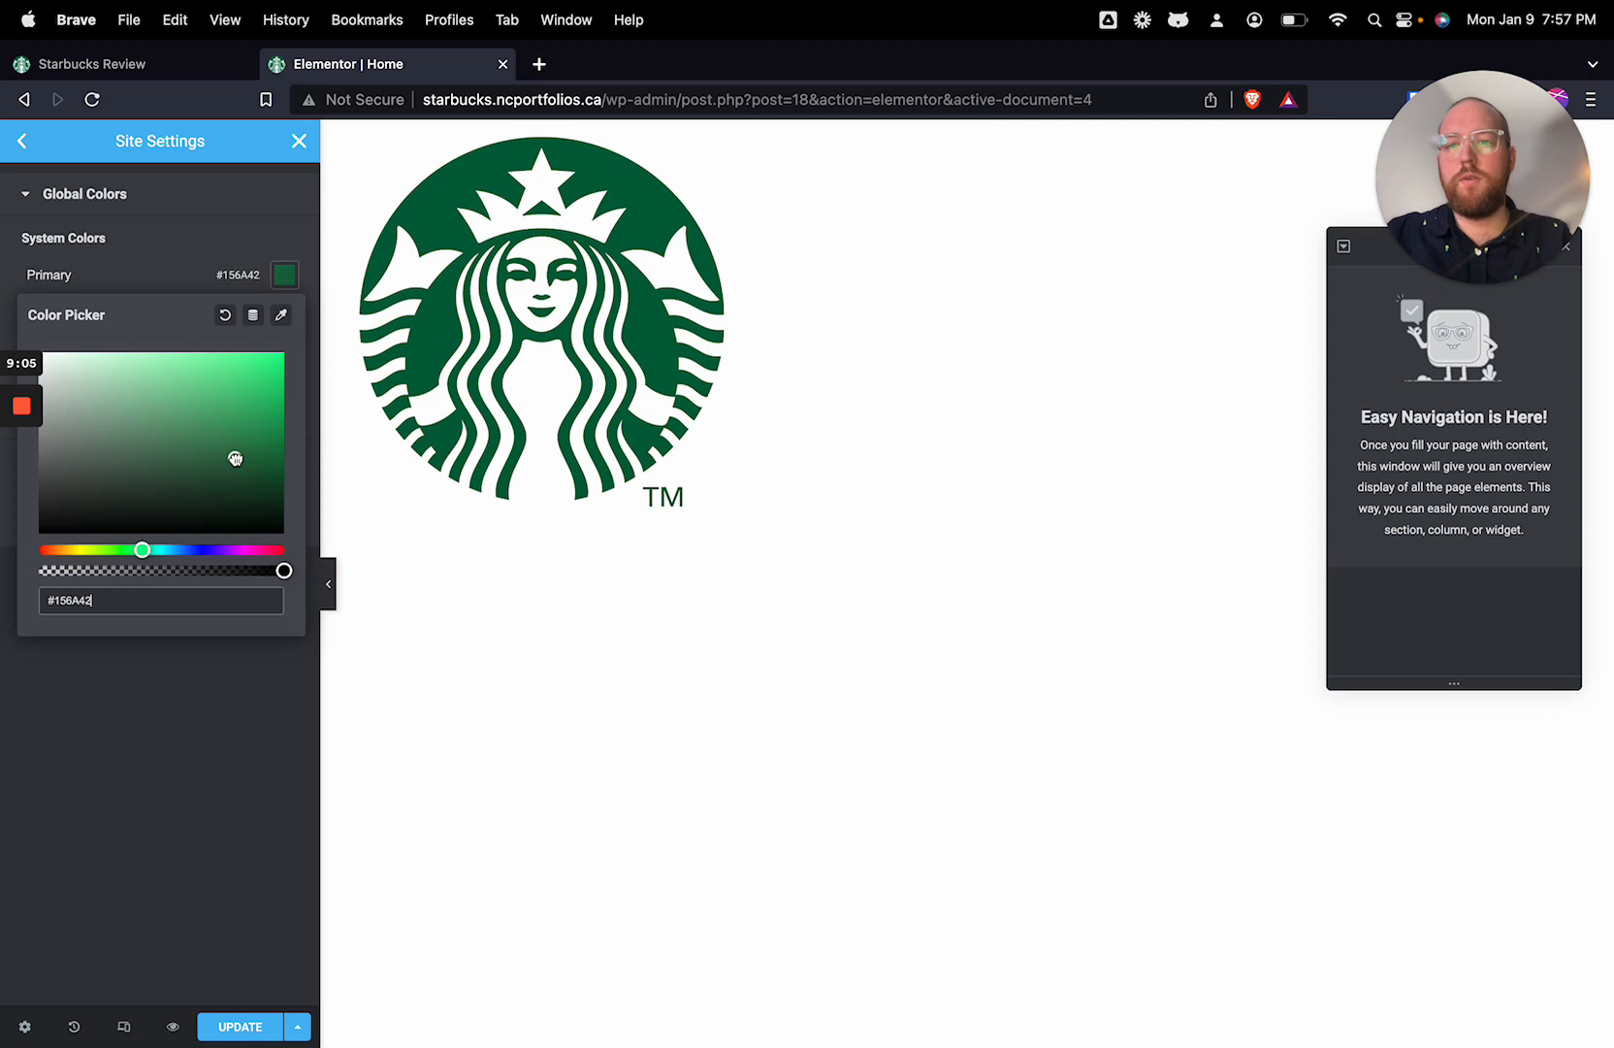
{"action": "left_click", "coordinate": [248, 691]}
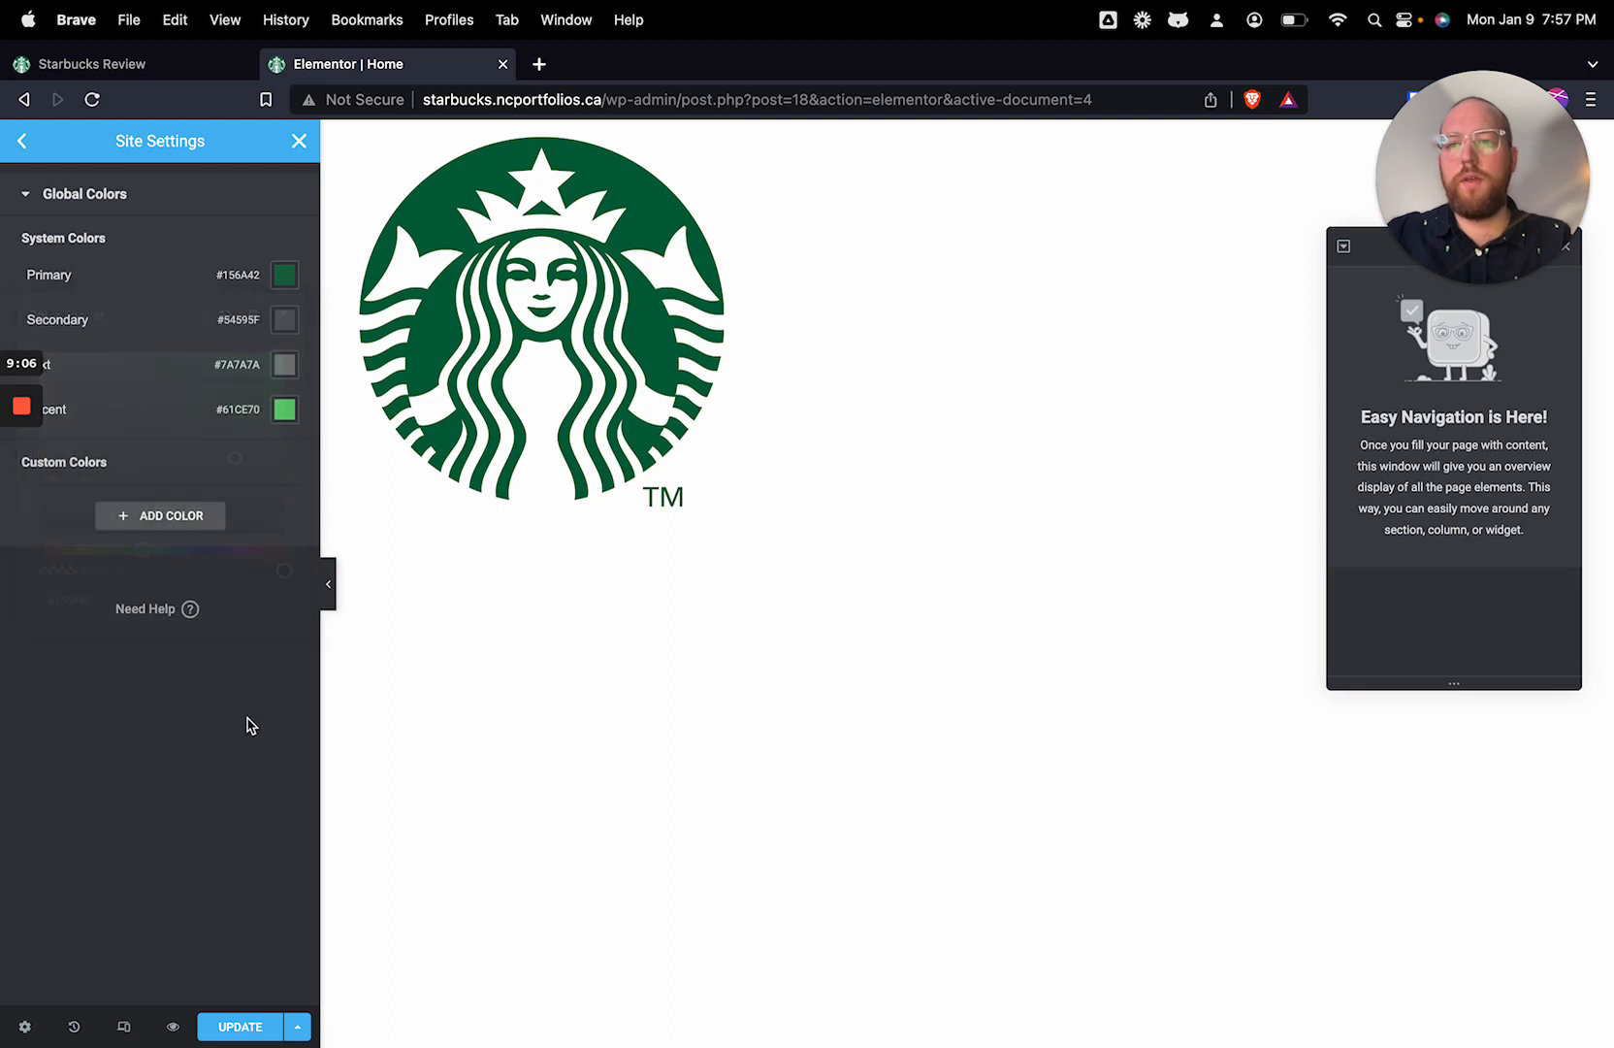
Step: Set the global Secondary color to the purple #5337A8
{"action": "left_click", "coordinate": [285, 319]}
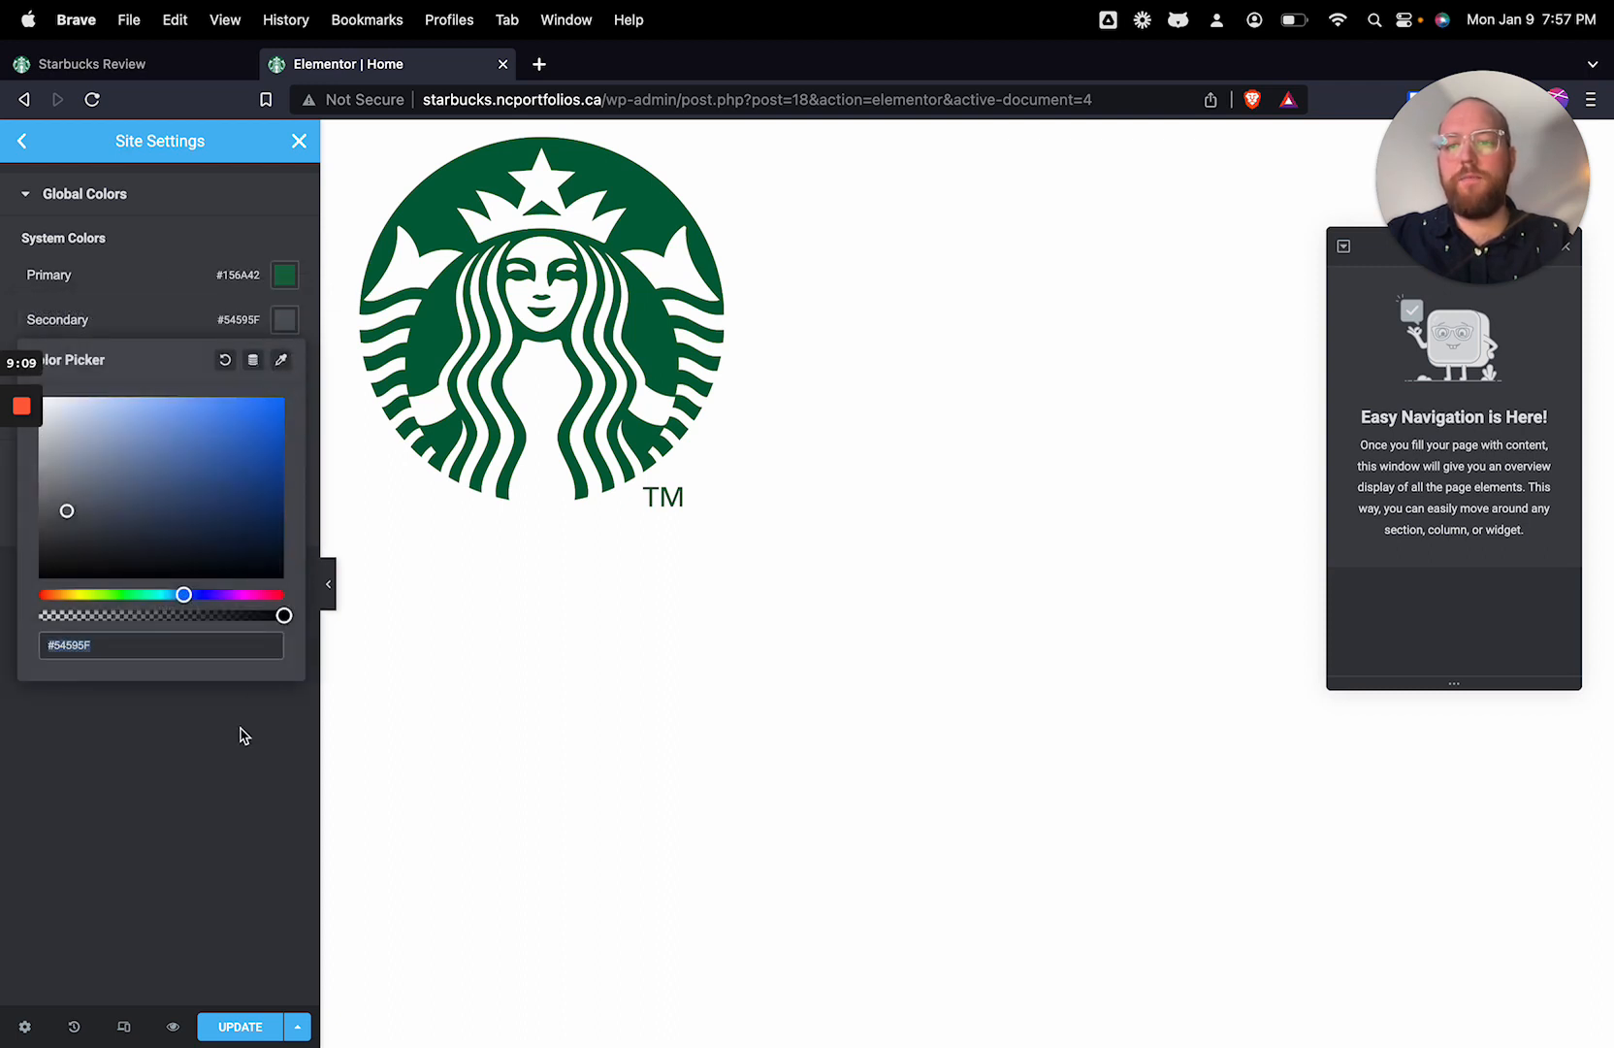
{"action": "left_click", "coordinate": [243, 736]}
{"action": "left_click", "coordinate": [285, 319]}
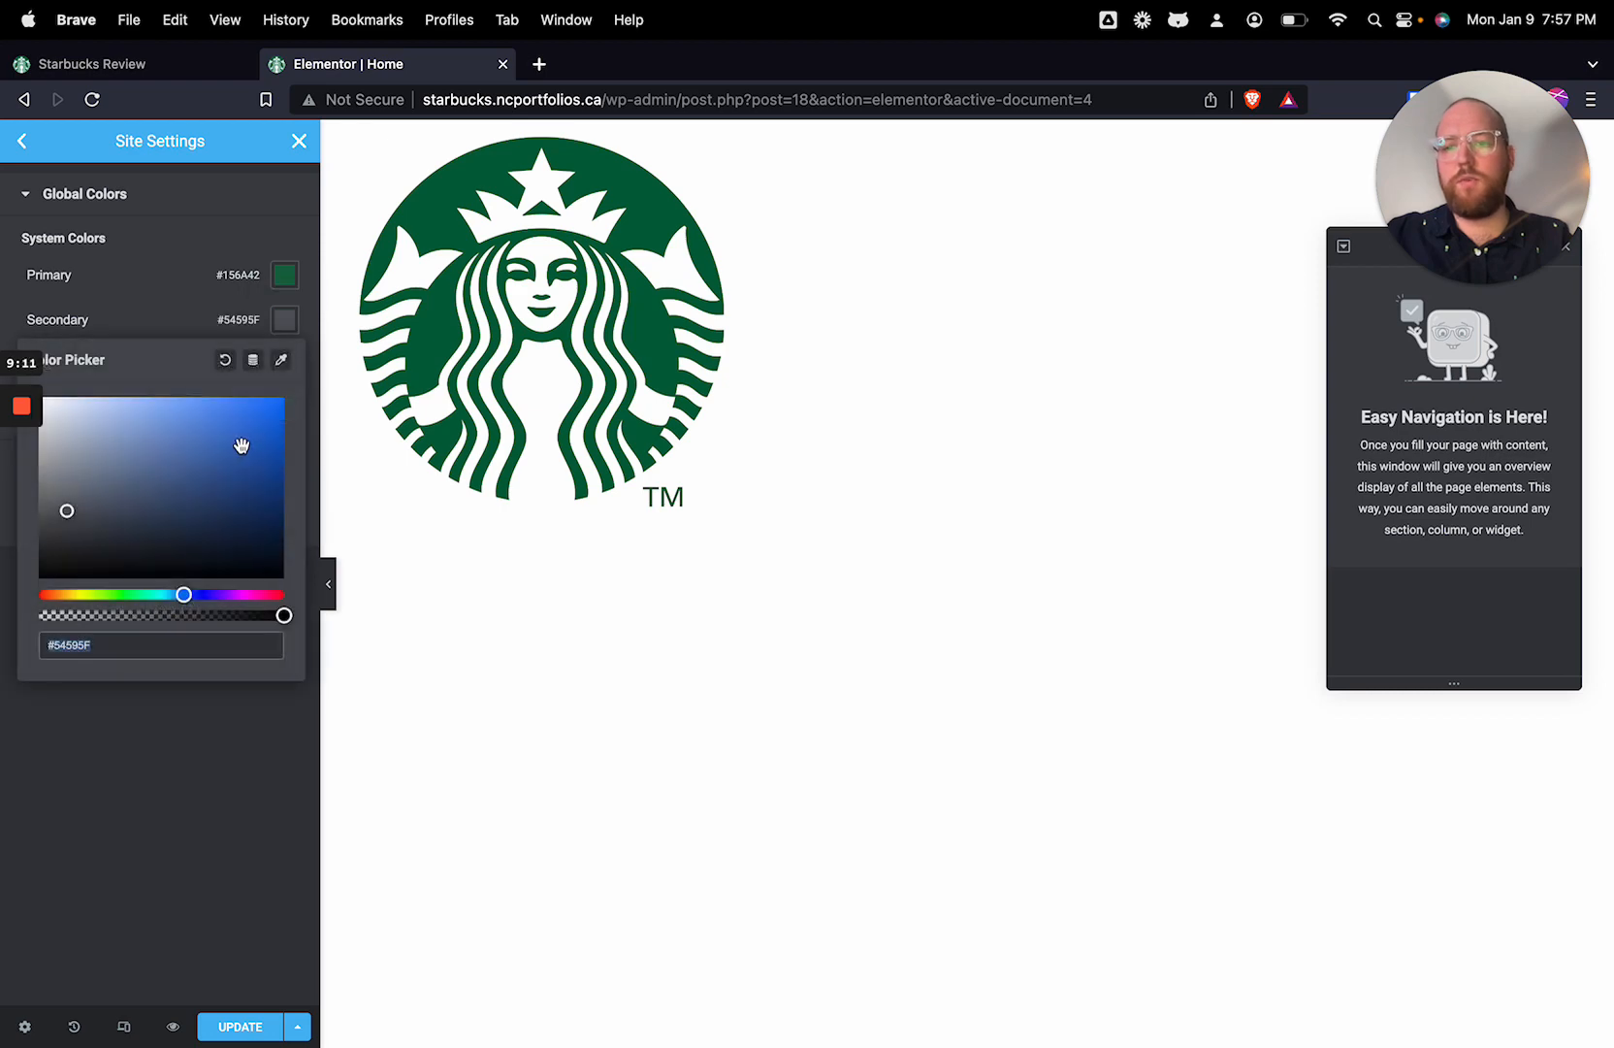
{"action": "left_click", "coordinate": [209, 475]}
{"action": "left_click_drag", "start_coordinate": [184, 595], "coordinate": [213, 594]}
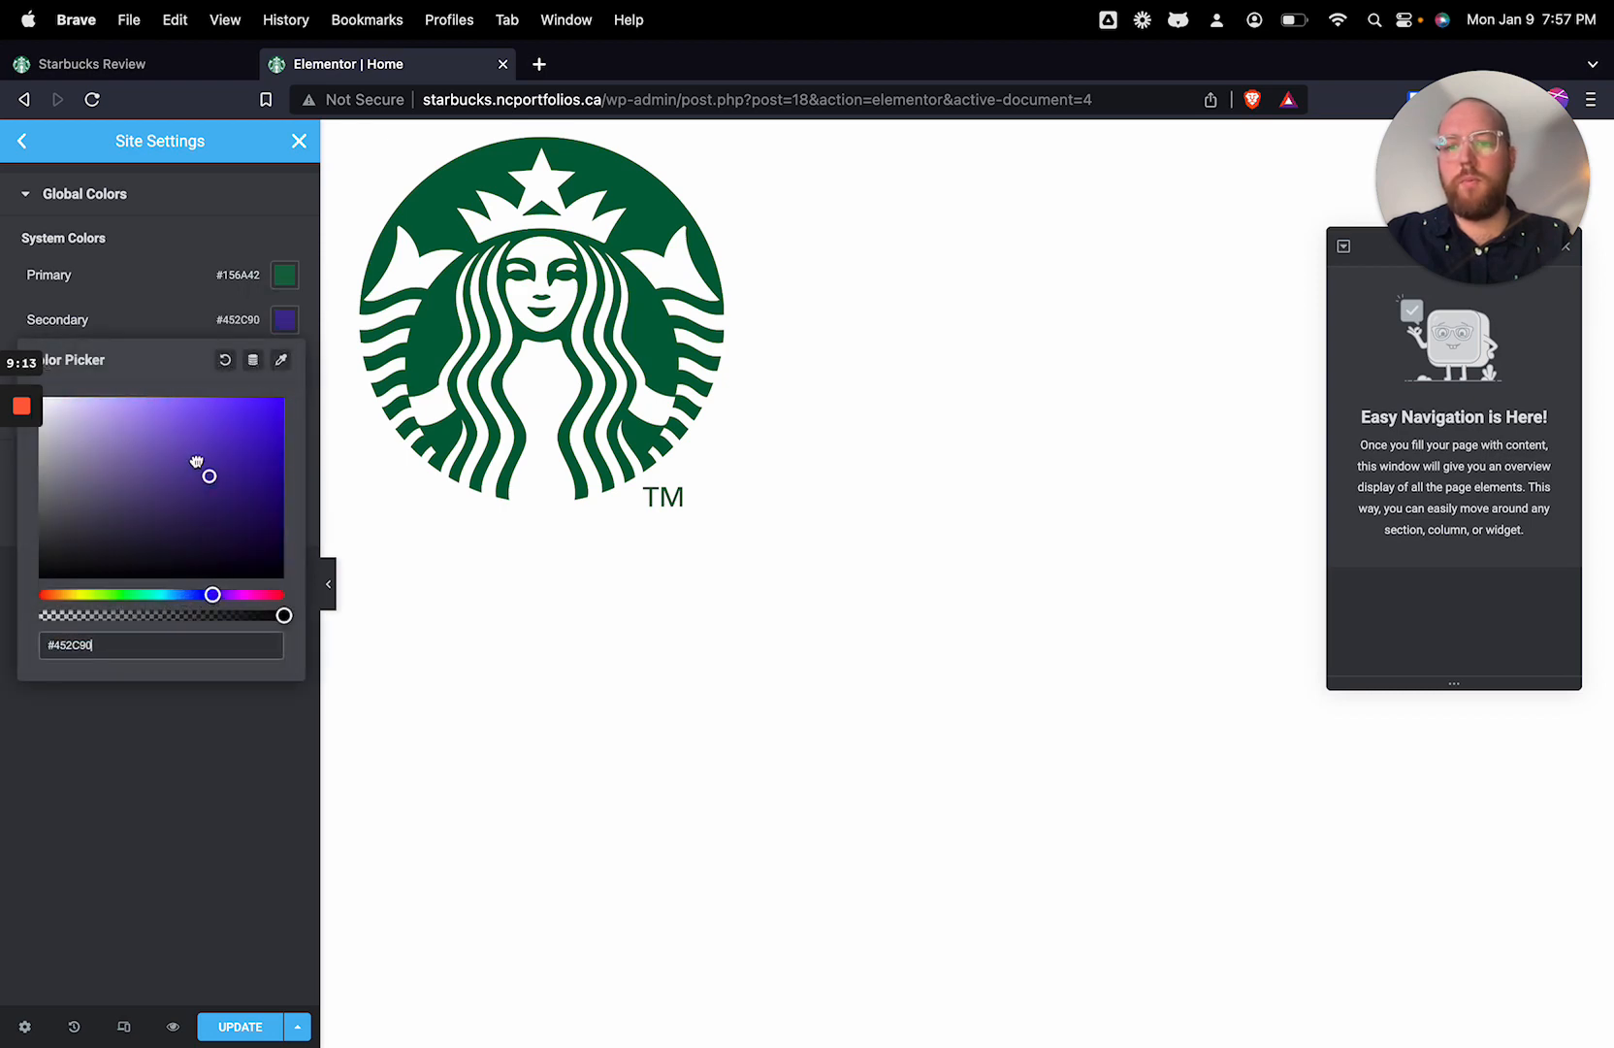
{"action": "mouse_move", "coordinate": [197, 462]}
{"action": "left_mouse_down"}
{"action": "mouse_move", "coordinate": [217, 440]}
{"action": "mouse_move", "coordinate": [191, 469]}
{"action": "mouse_move", "coordinate": [202, 460]}
{"action": "left_mouse_up"}
{"action": "left_click", "coordinate": [242, 788]}
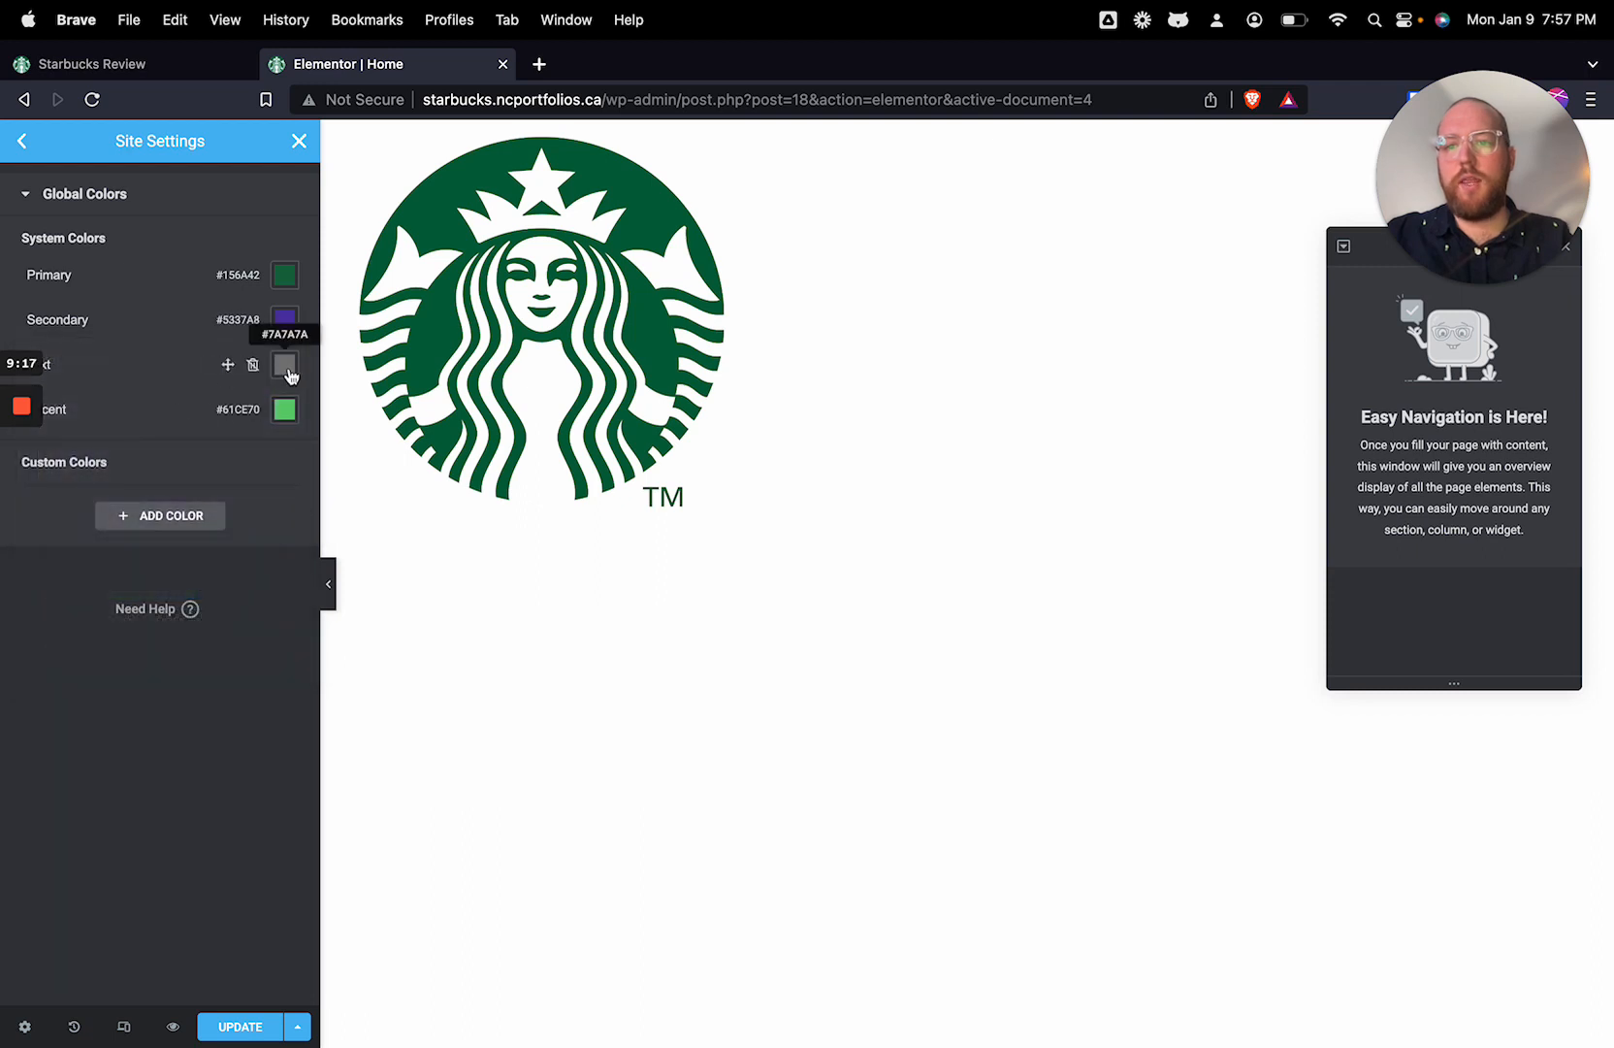
Step: Set the global Text color to the dark gray #313339
{"action": "left_click", "coordinate": [288, 373]}
{"action": "left_click", "coordinate": [47, 566]}
{"action": "left_click_drag", "start_coordinate": [46, 566], "coordinate": [62, 576]}
{"action": "left_click", "coordinate": [198, 640]}
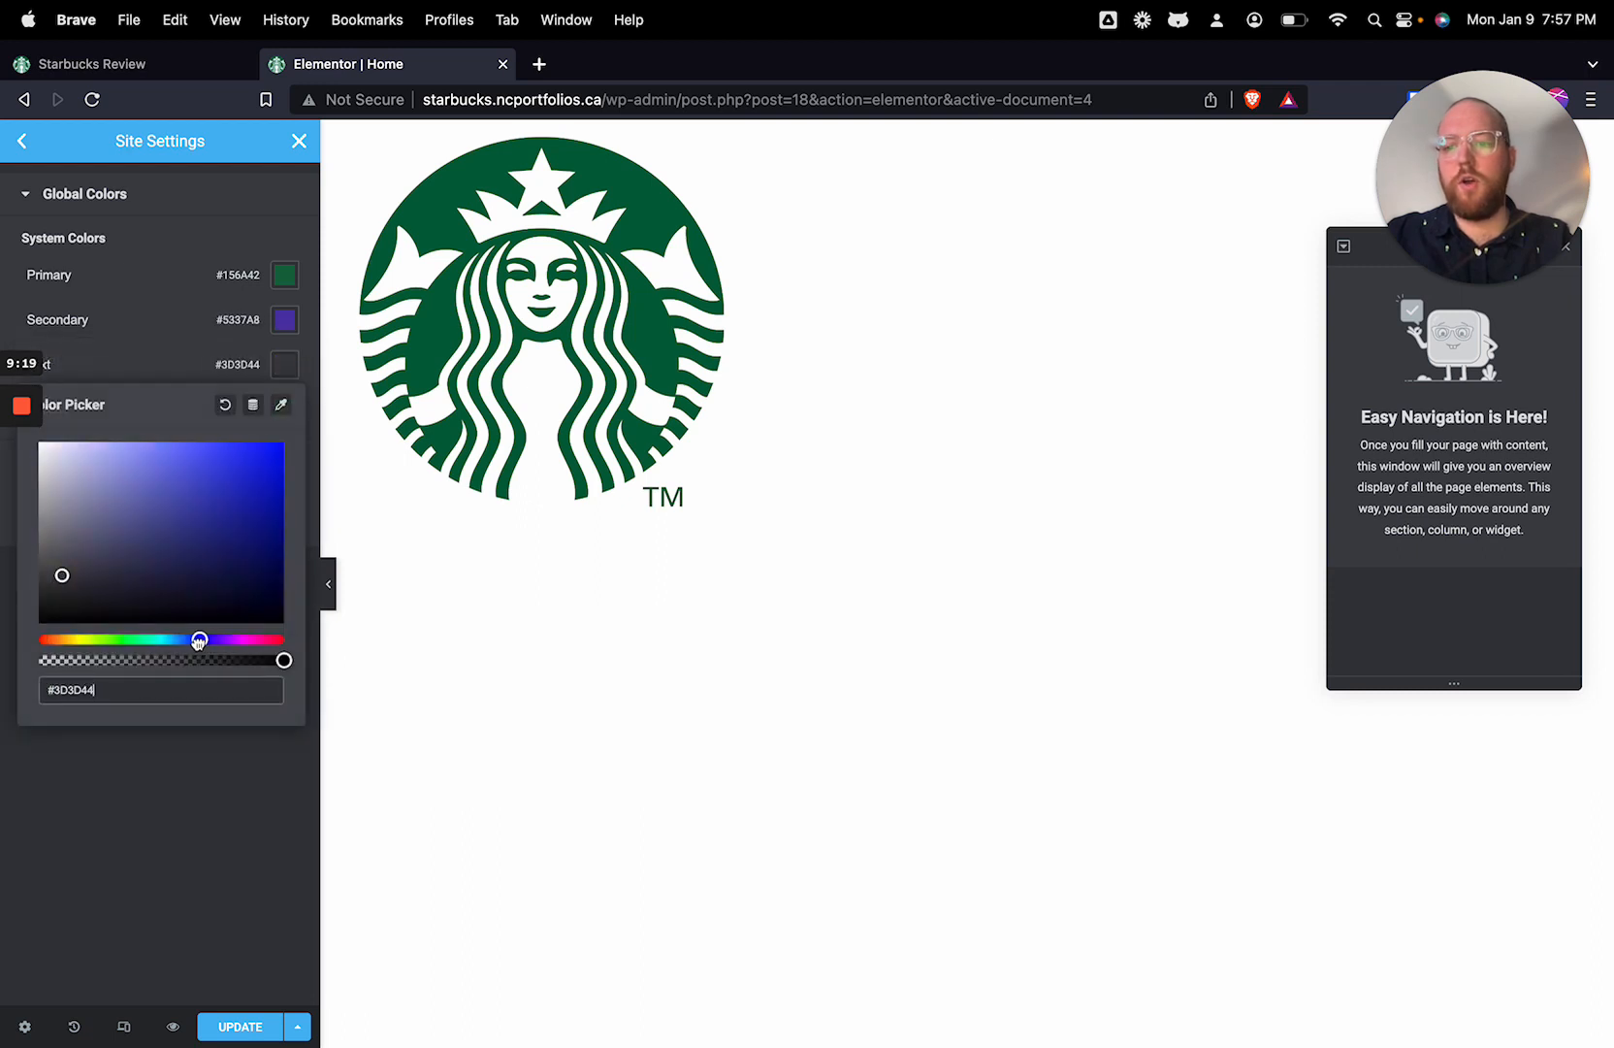
{"action": "left_click_drag", "start_coordinate": [199, 643], "coordinate": [192, 639]}
{"action": "left_click_drag", "start_coordinate": [126, 587], "coordinate": [72, 580]}
{"action": "left_click", "coordinate": [208, 784]}
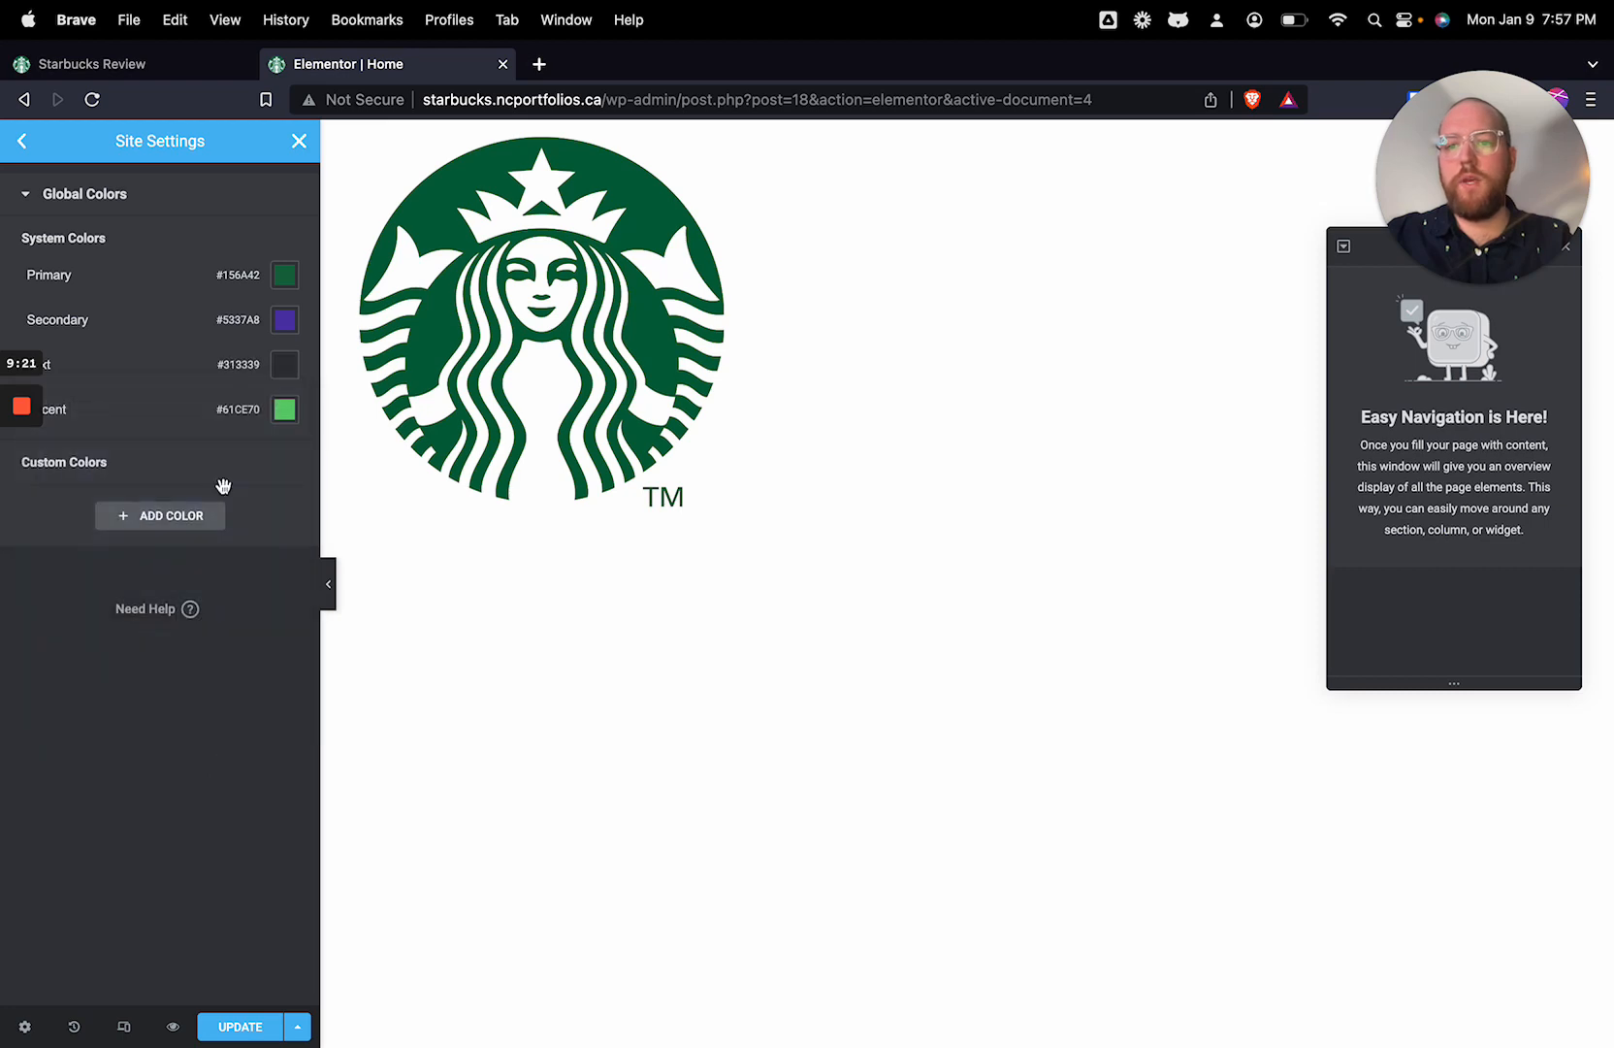
Step: Copy the Primary color's hex code #156A42 into the global Accent color
{"action": "left_click", "coordinate": [286, 410]}
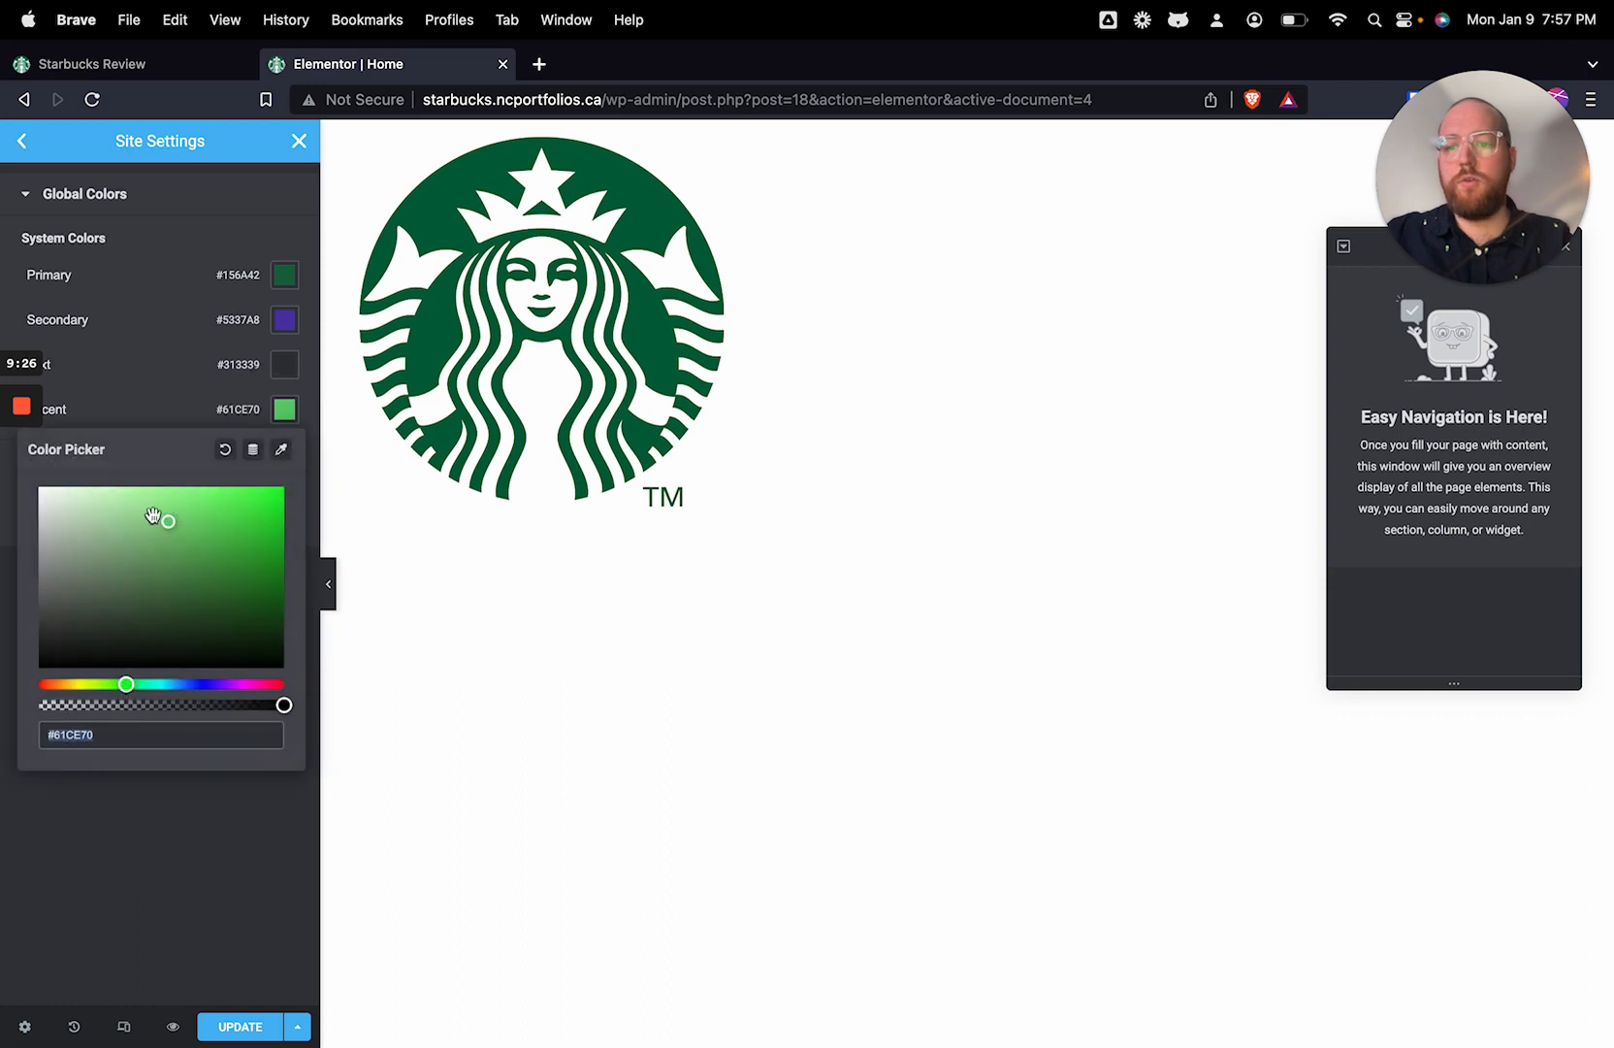
{"action": "left_click", "coordinate": [285, 276]}
{"action": "left_click", "coordinate": [285, 276]}
{"action": "key", "text": "super+c"}
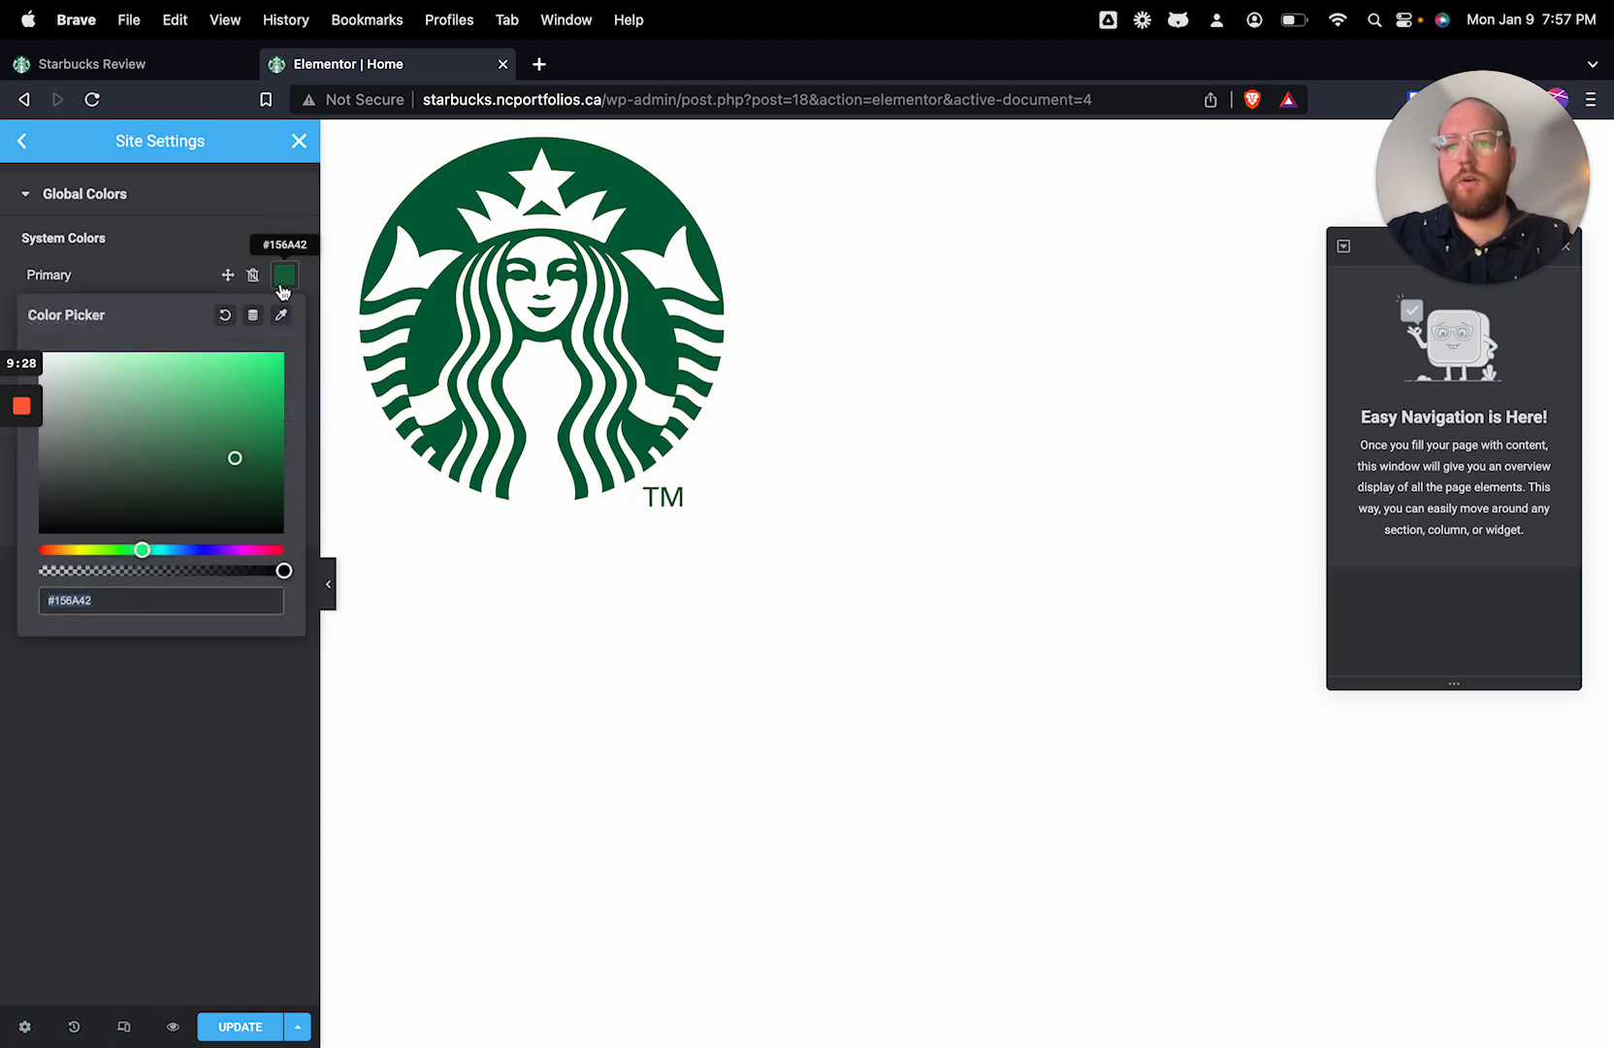
{"action": "left_click", "coordinate": [181, 731]}
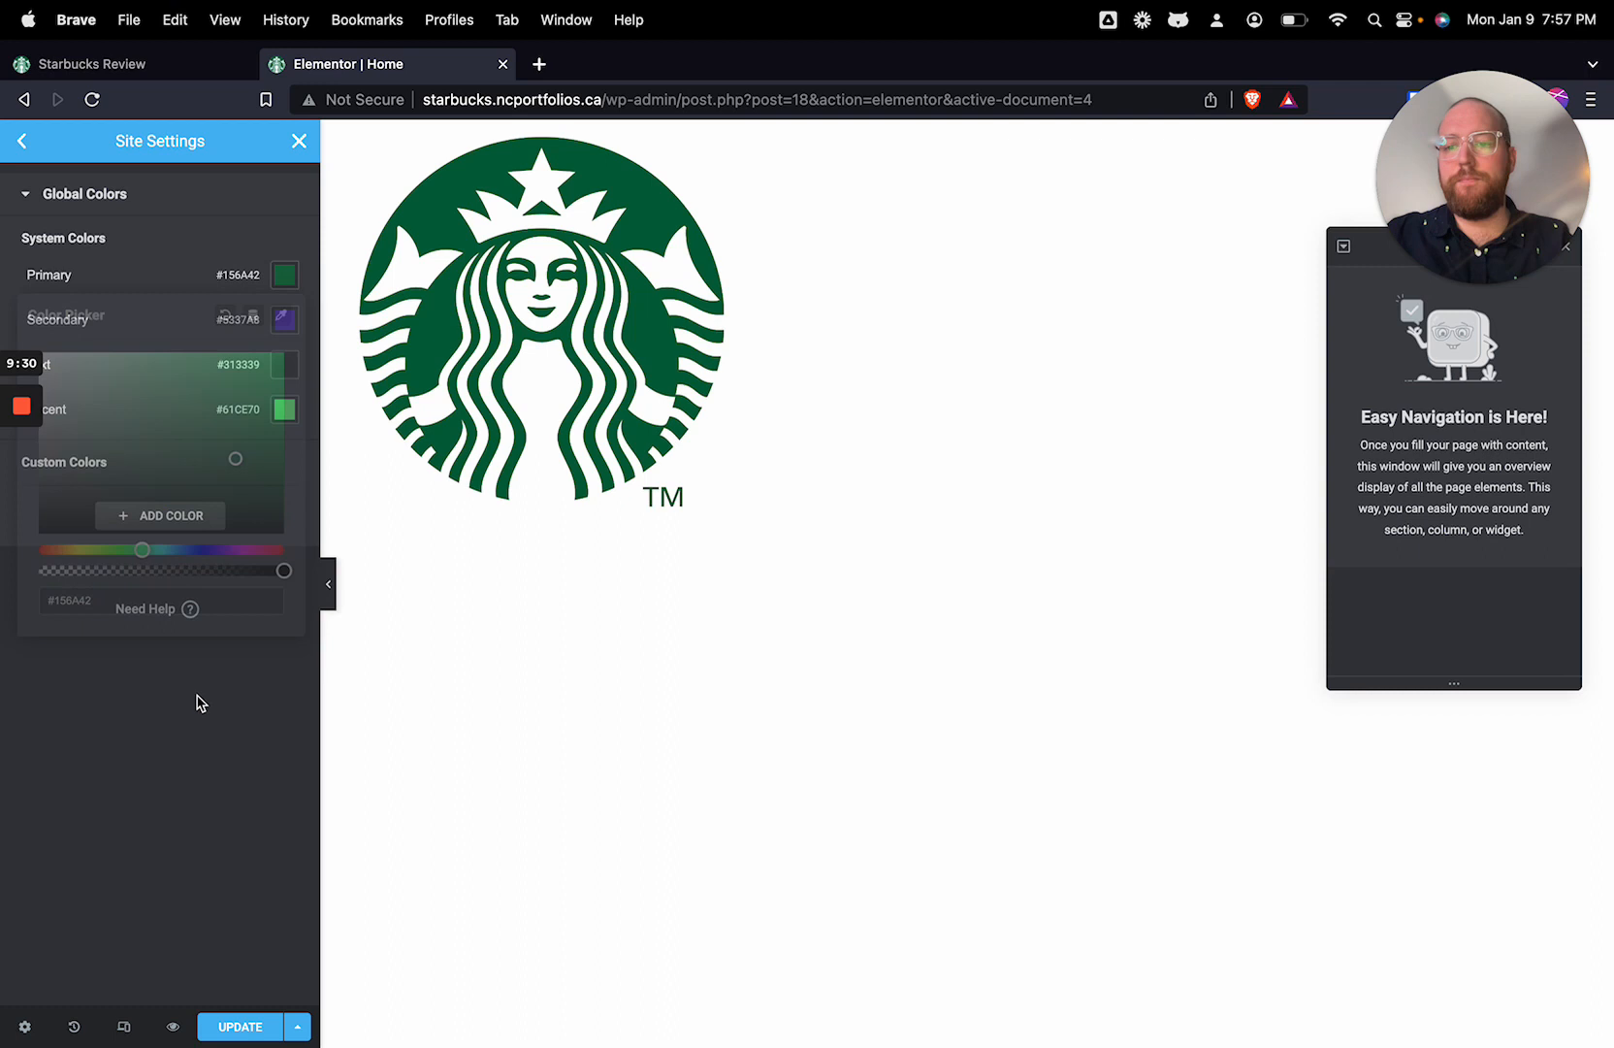
{"action": "left_click", "coordinate": [284, 408]}
{"action": "key", "text": "super+v"}
{"action": "left_click", "coordinate": [392, 472]}
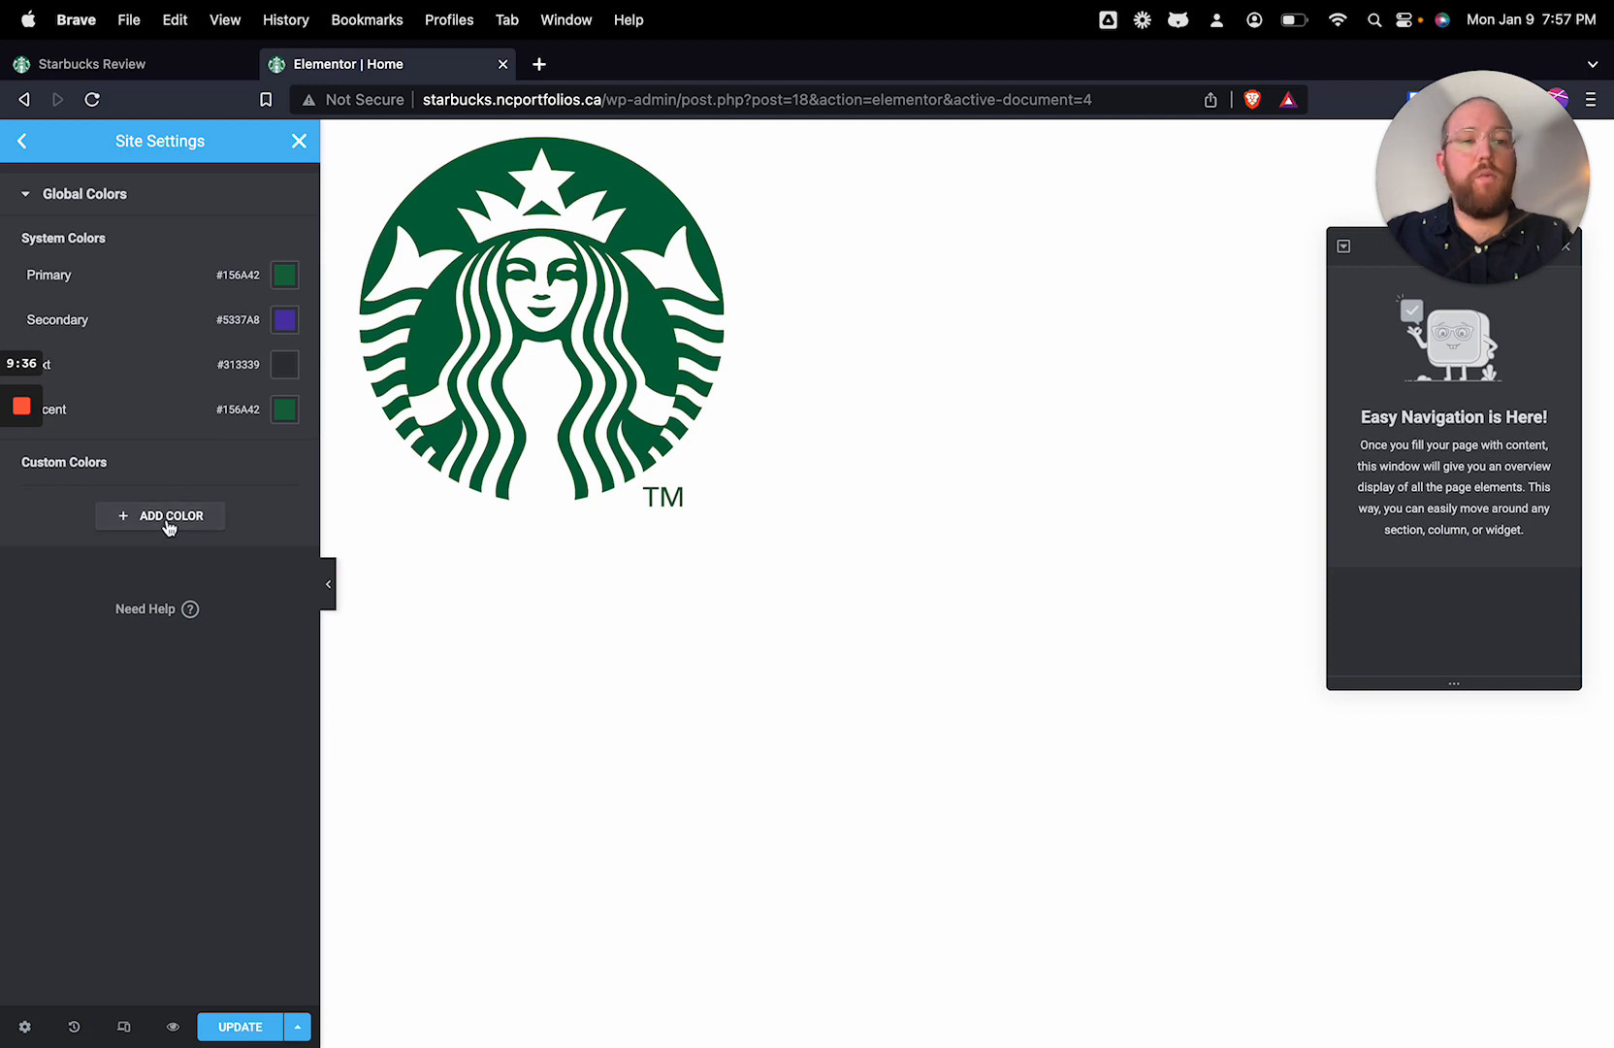
Step: Lighten the global Accent color to the brighter green #29A269, keeping the same hue
{"action": "left_click", "coordinate": [285, 414]}
{"action": "left_click_drag", "start_coordinate": [234, 593], "coordinate": [220, 559]}
{"action": "left_click", "coordinate": [202, 853]}
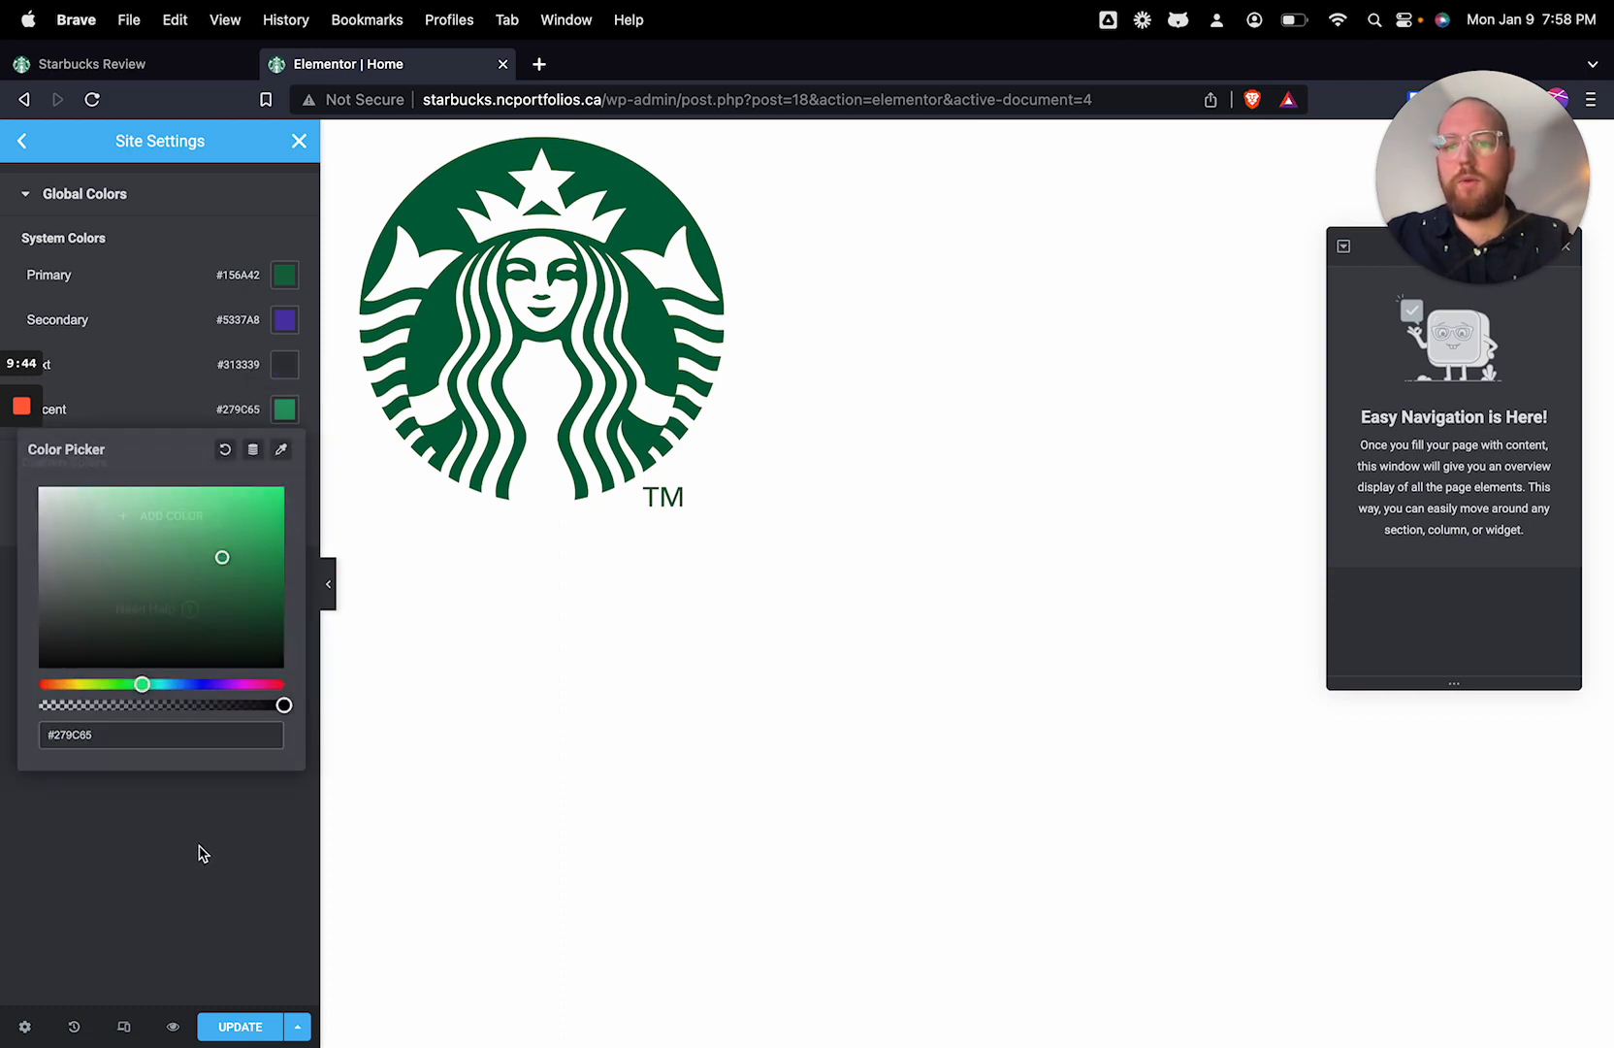
{"action": "left_click", "coordinate": [290, 420]}
{"action": "left_click", "coordinate": [220, 561]}
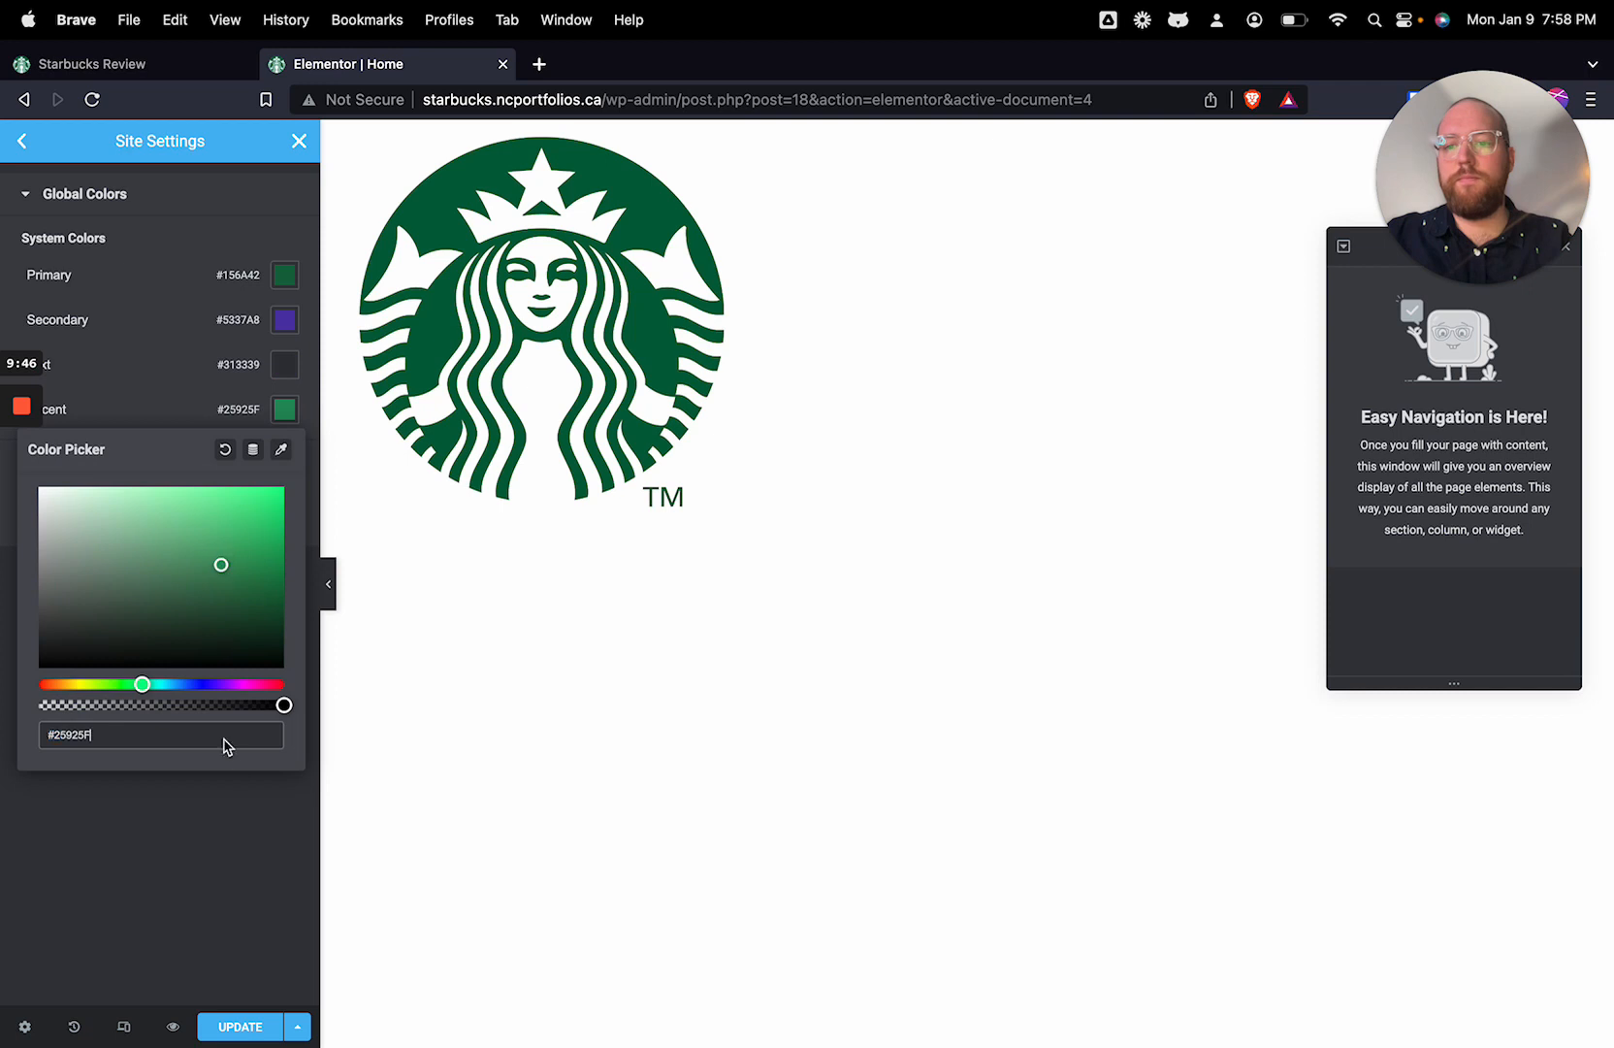
{"action": "left_click_drag", "start_coordinate": [218, 583], "coordinate": [220, 551]}
{"action": "left_click", "coordinate": [225, 830]}
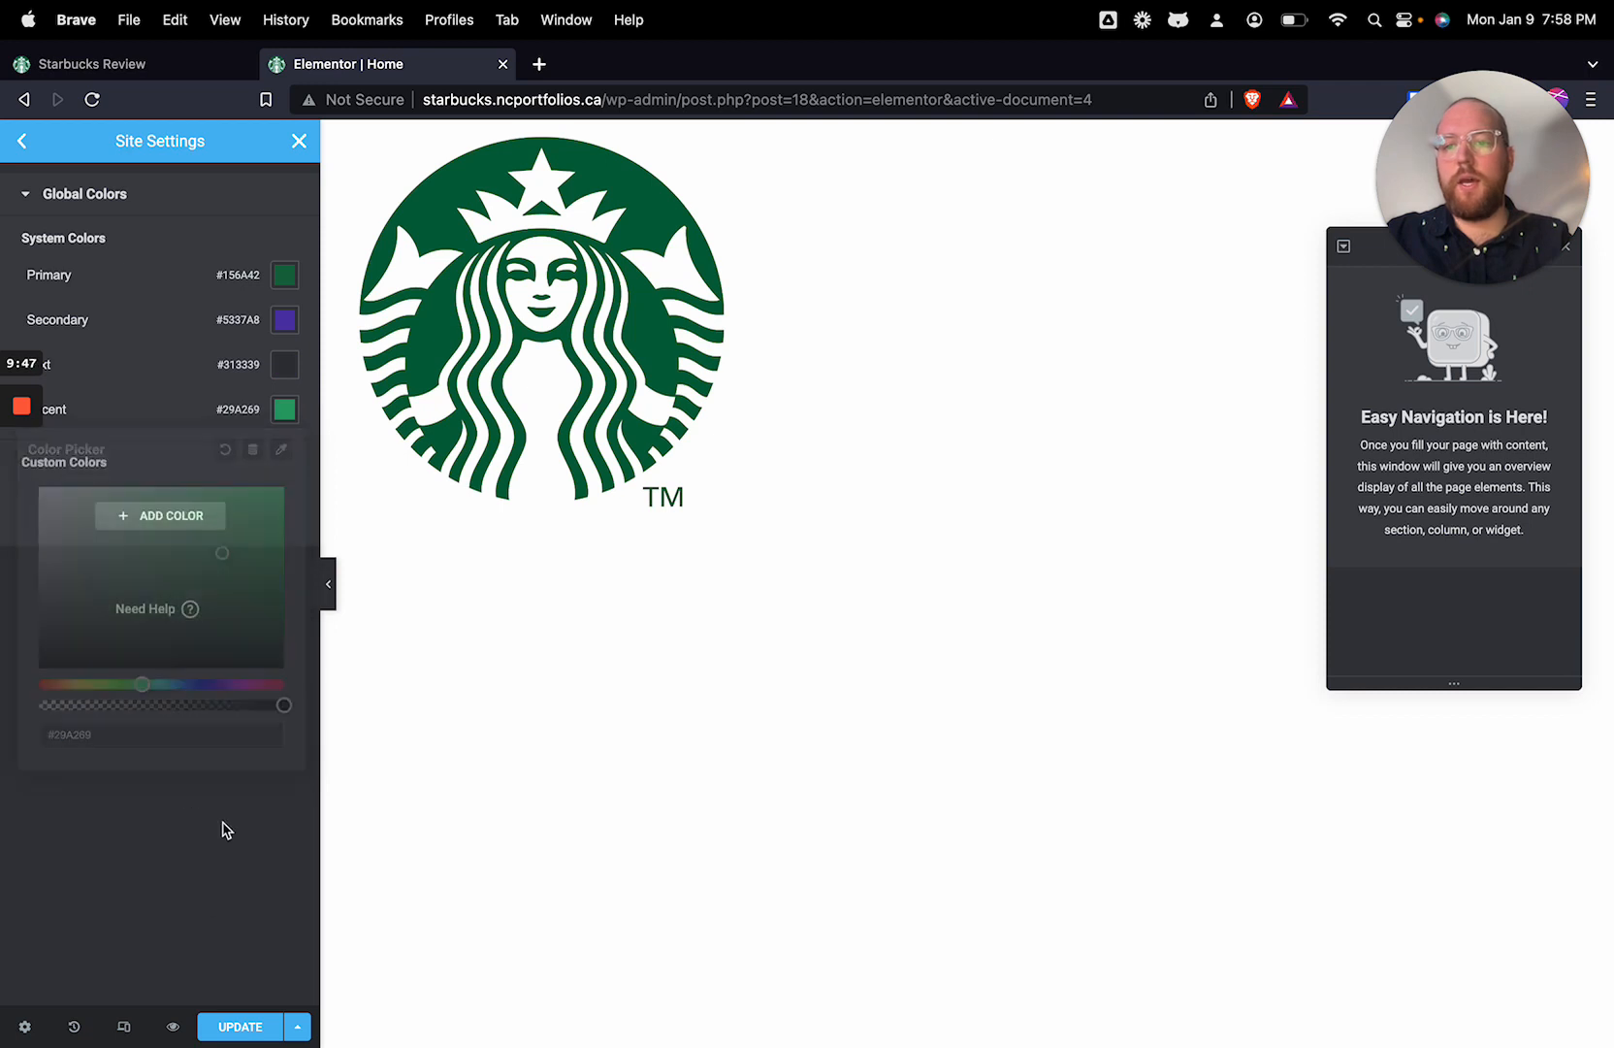
Step: Open the Global Fonts settings and set the Primary font family to Nunito
{"action": "left_click", "coordinate": [18, 144]}
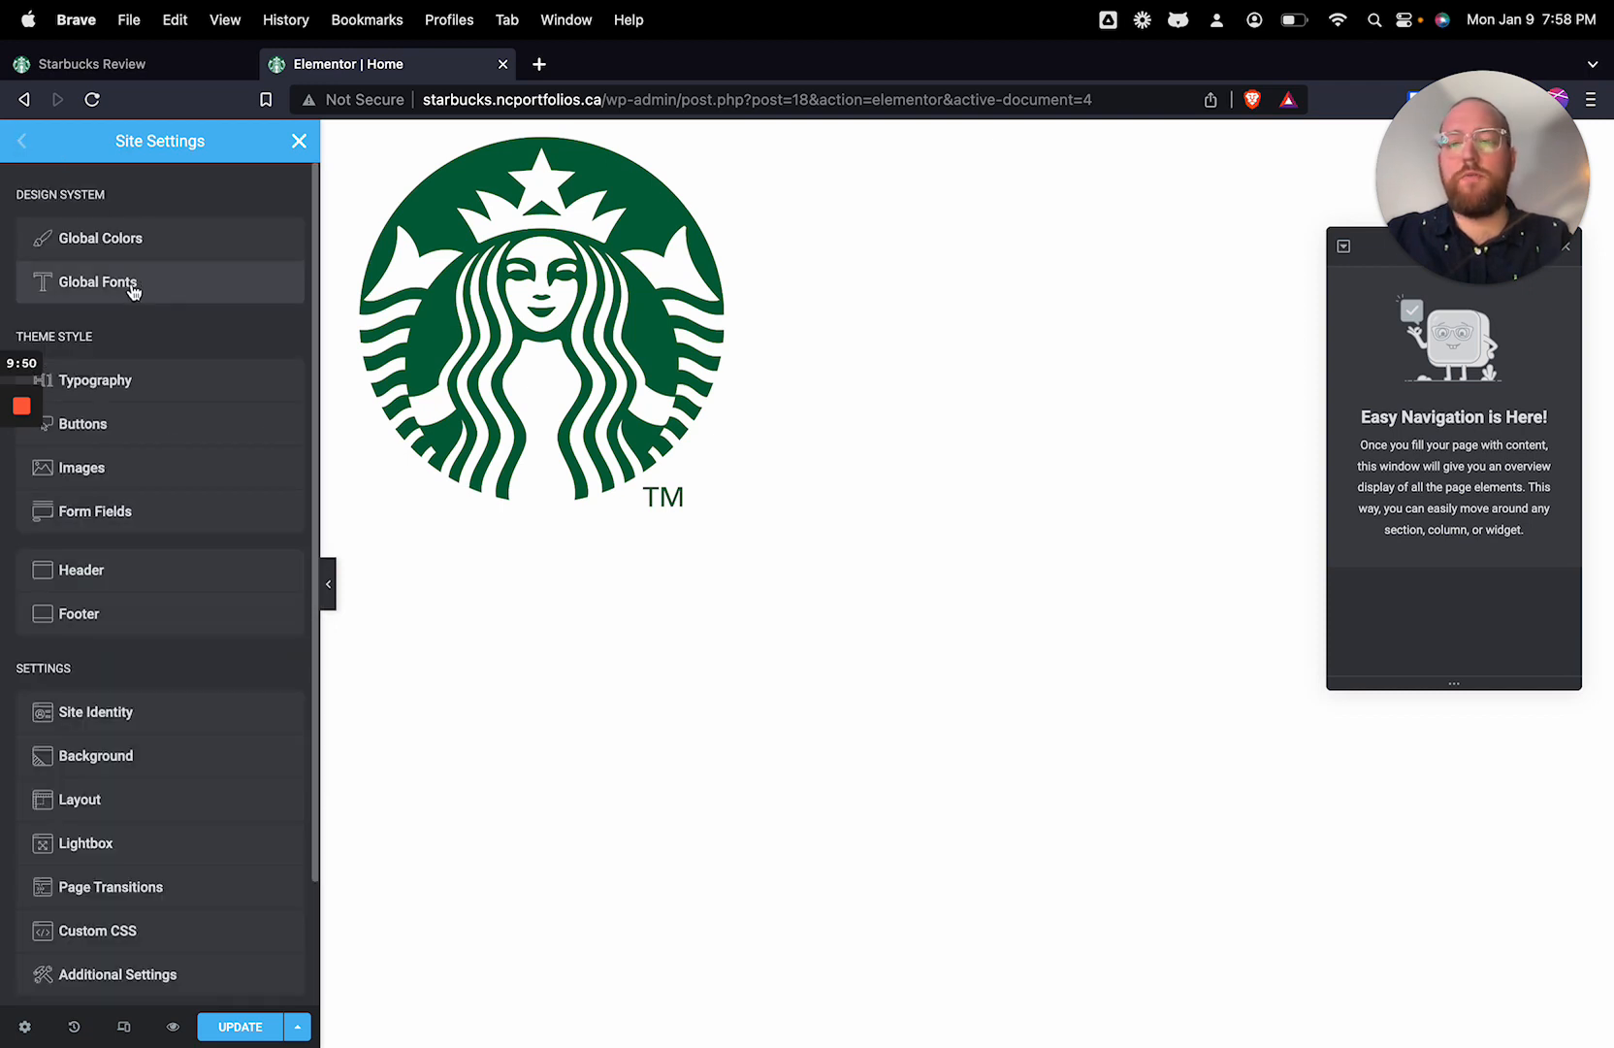
{"action": "left_click", "coordinate": [134, 291]}
{"action": "left_click", "coordinate": [284, 275]}
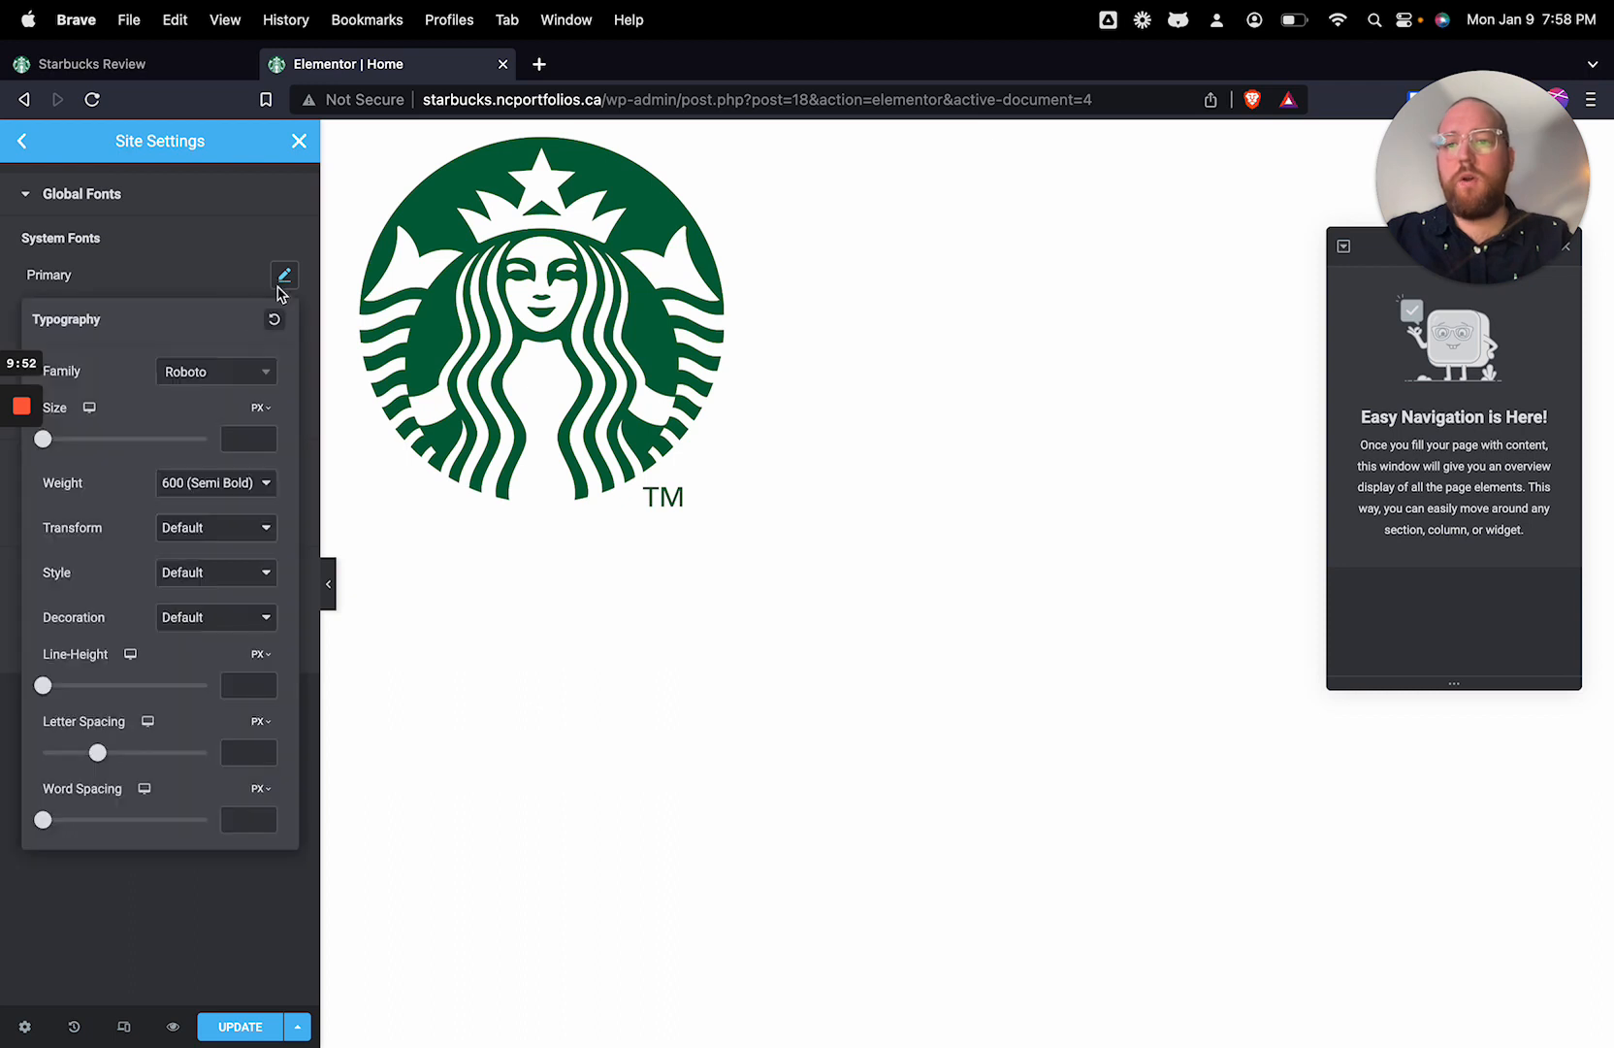
{"action": "left_click", "coordinate": [229, 377]}
{"action": "type", "text": "N"}
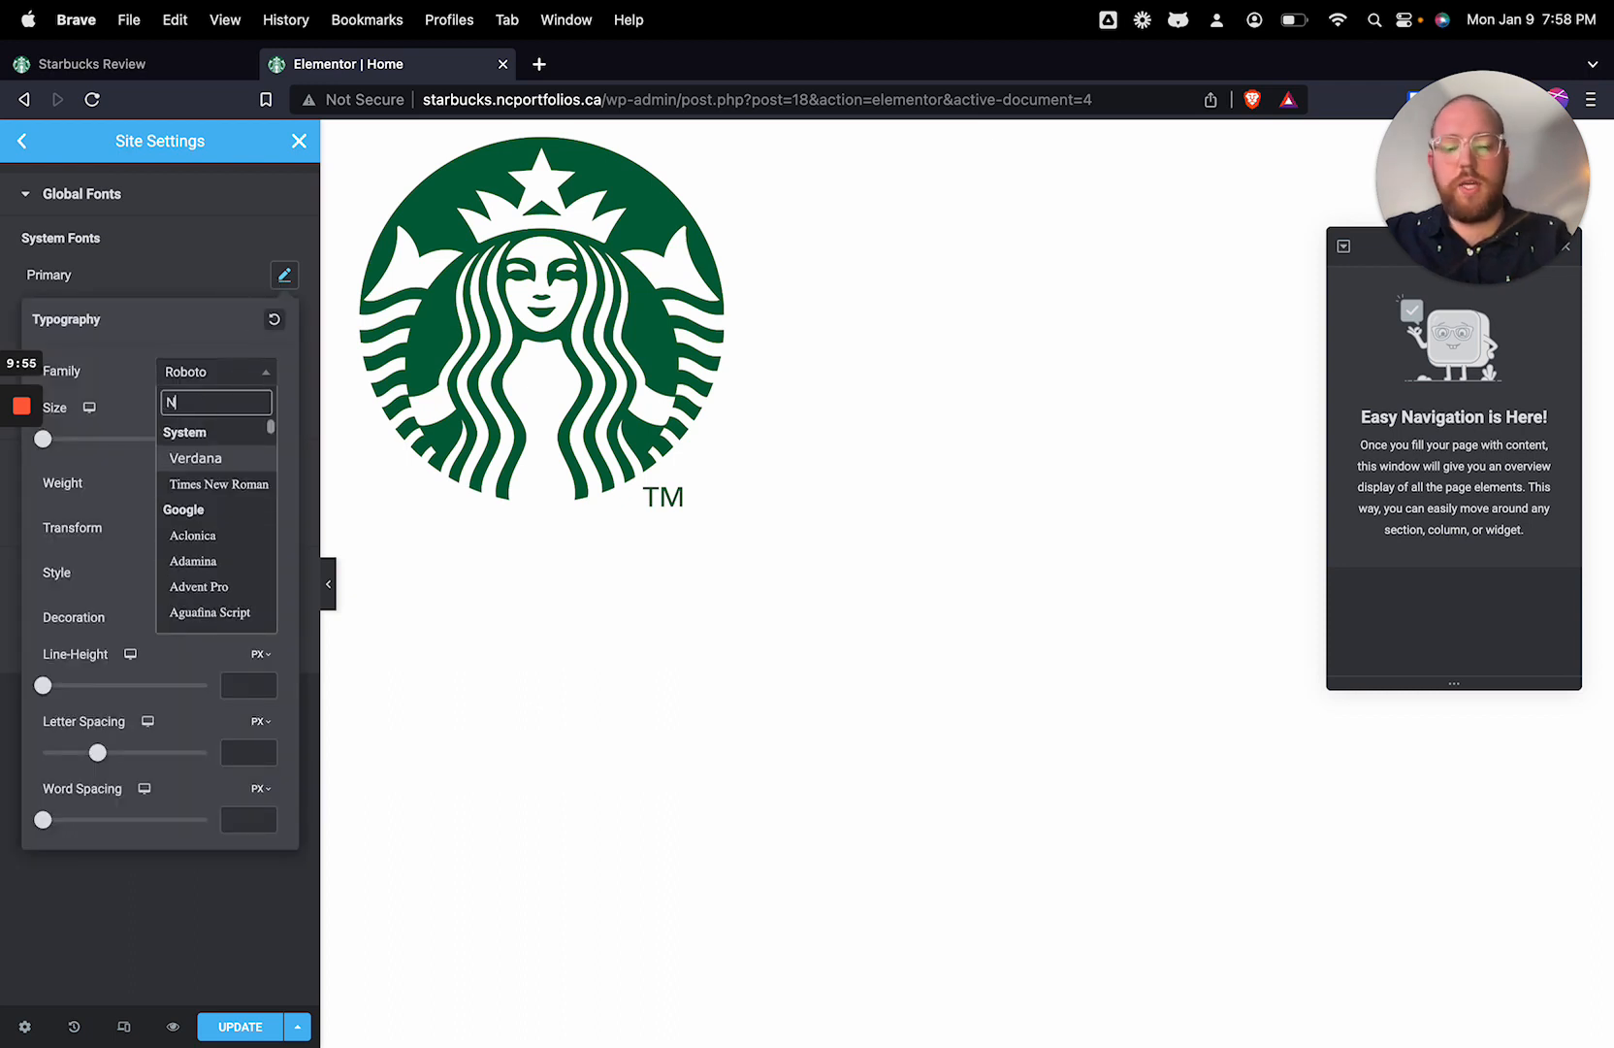
{"action": "type", "text": "unito"}
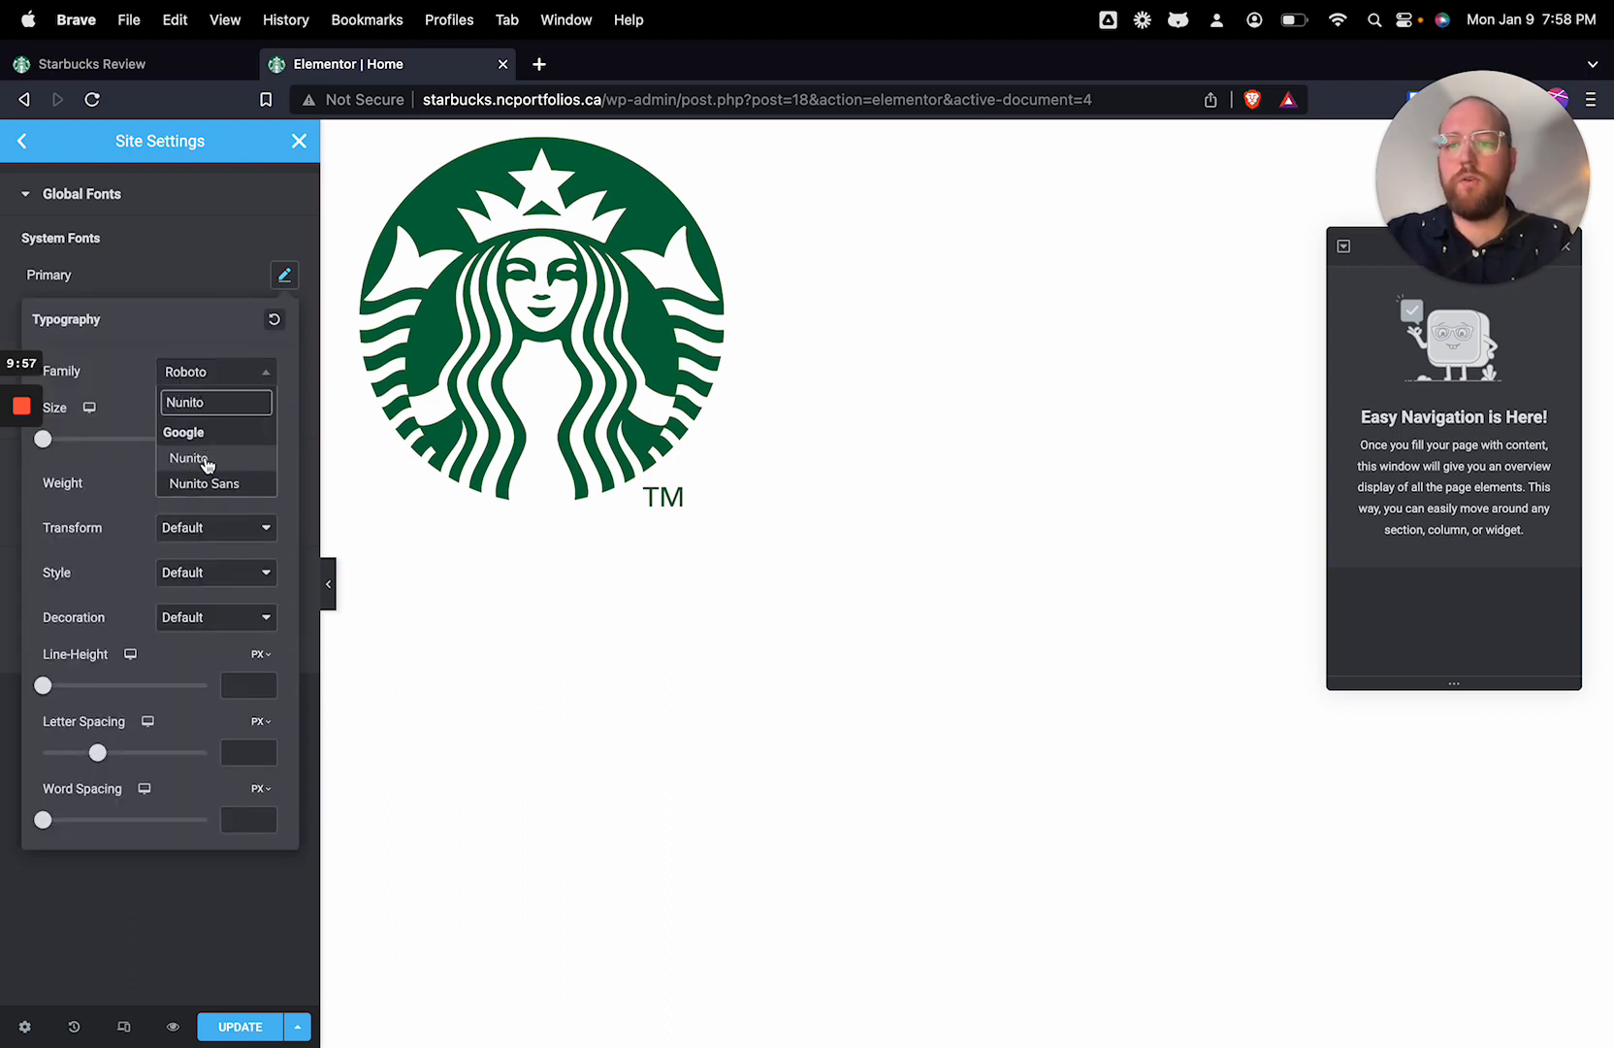
{"action": "left_click", "coordinate": [206, 457]}
{"action": "left_click", "coordinate": [247, 439]}
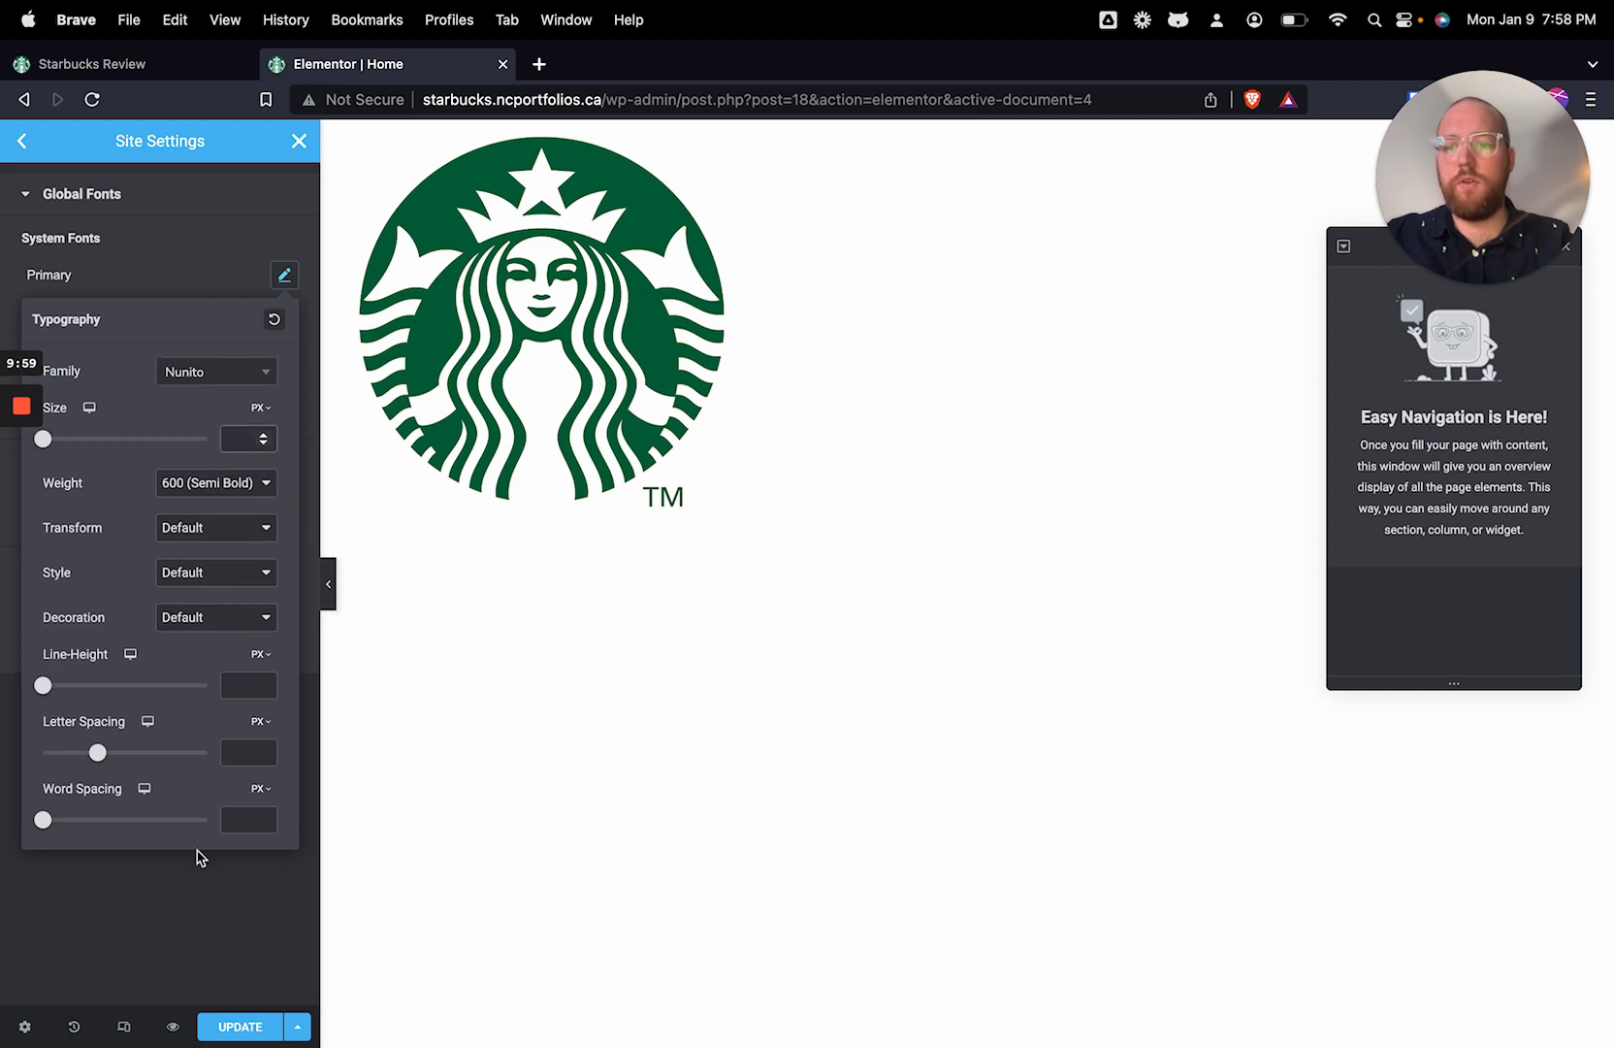
{"action": "left_click", "coordinate": [194, 906]}
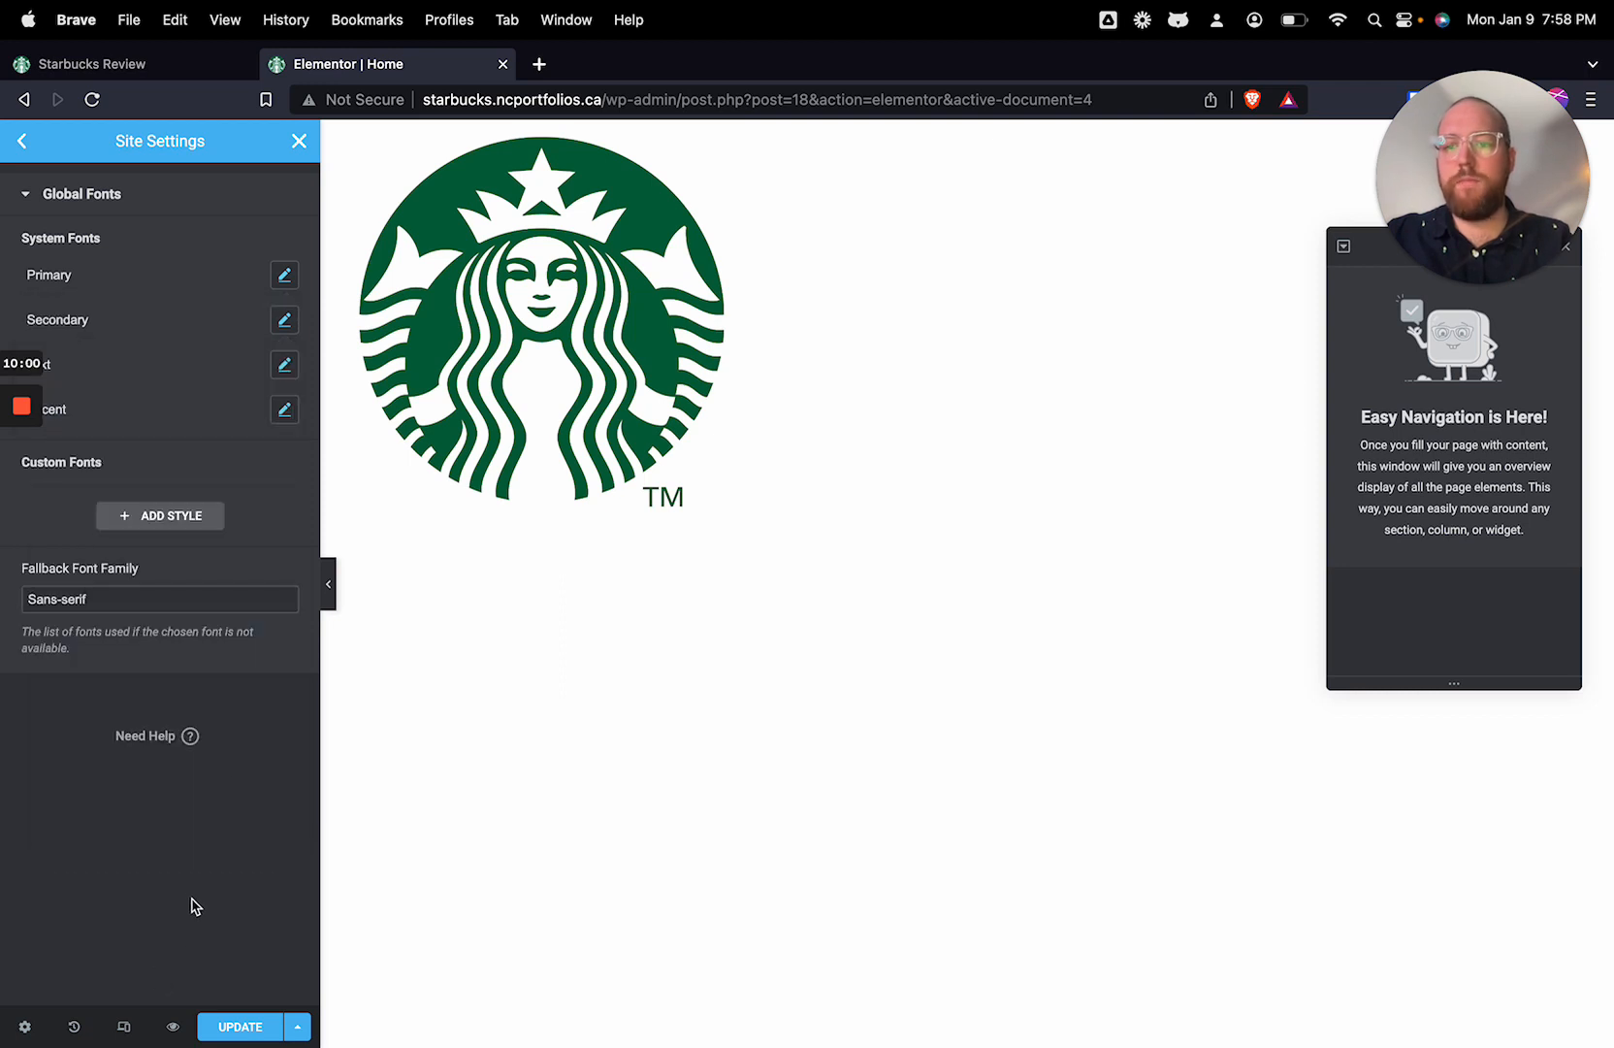
Step: Set the Secondary global font to the Nunito family with a weight of 700 (Bold)
{"action": "left_click", "coordinate": [285, 325]}
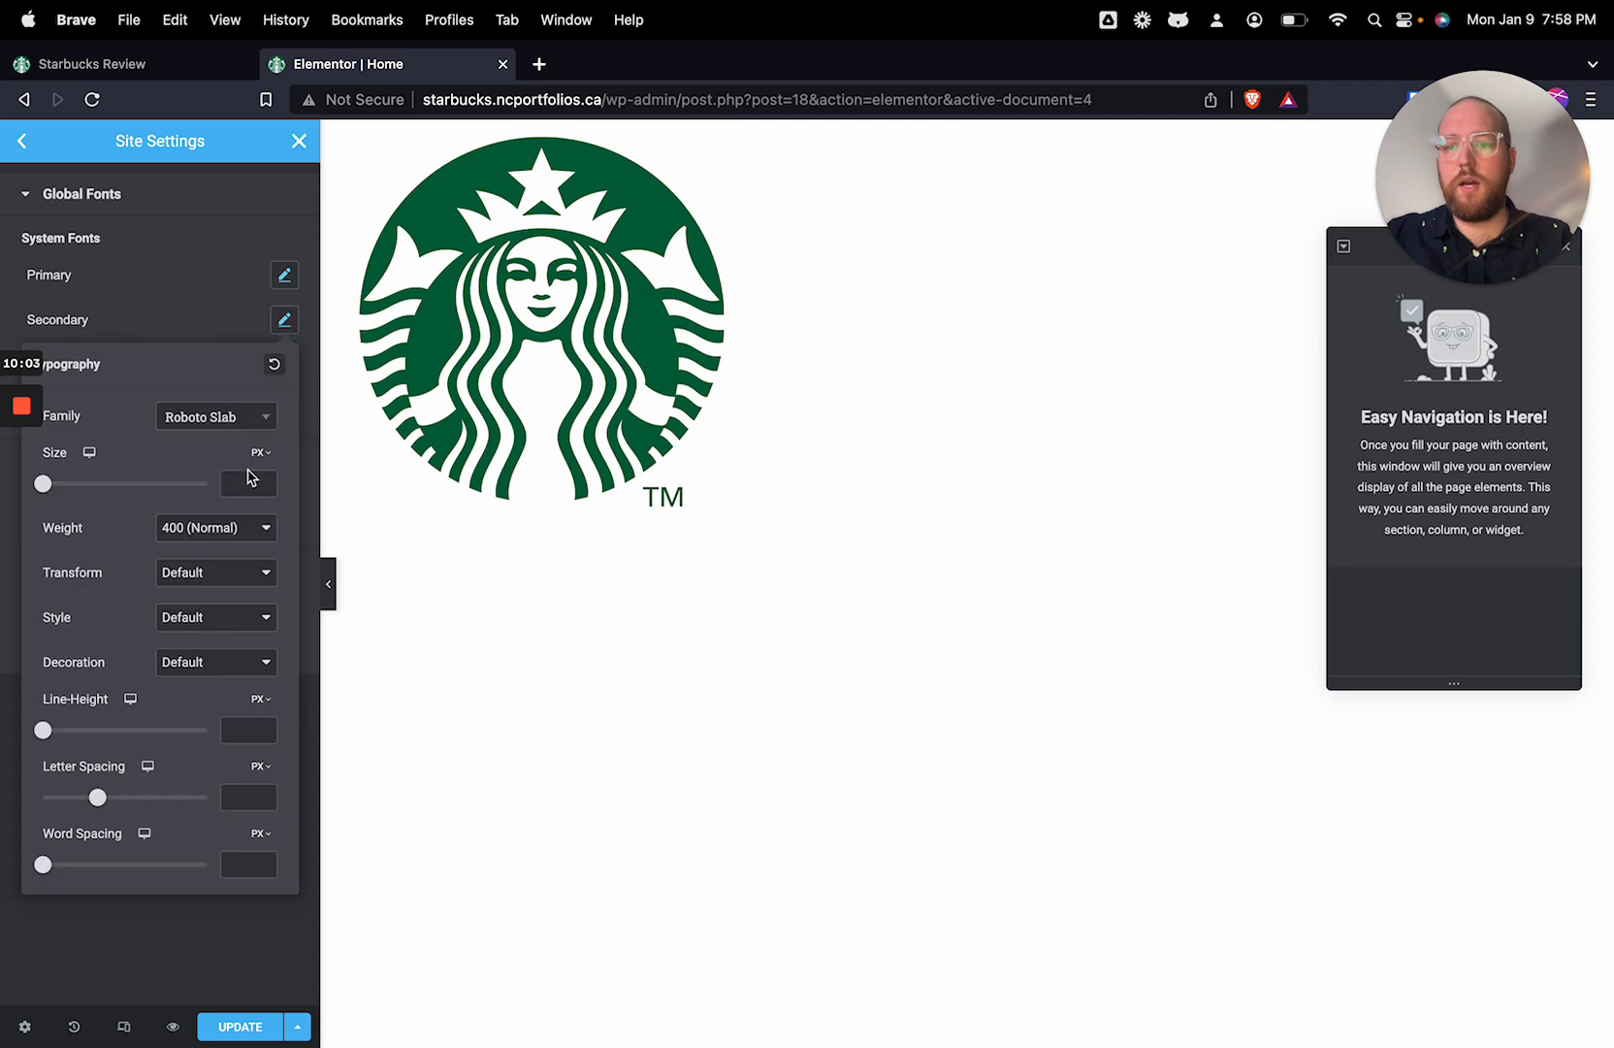
{"action": "left_click", "coordinate": [229, 423]}
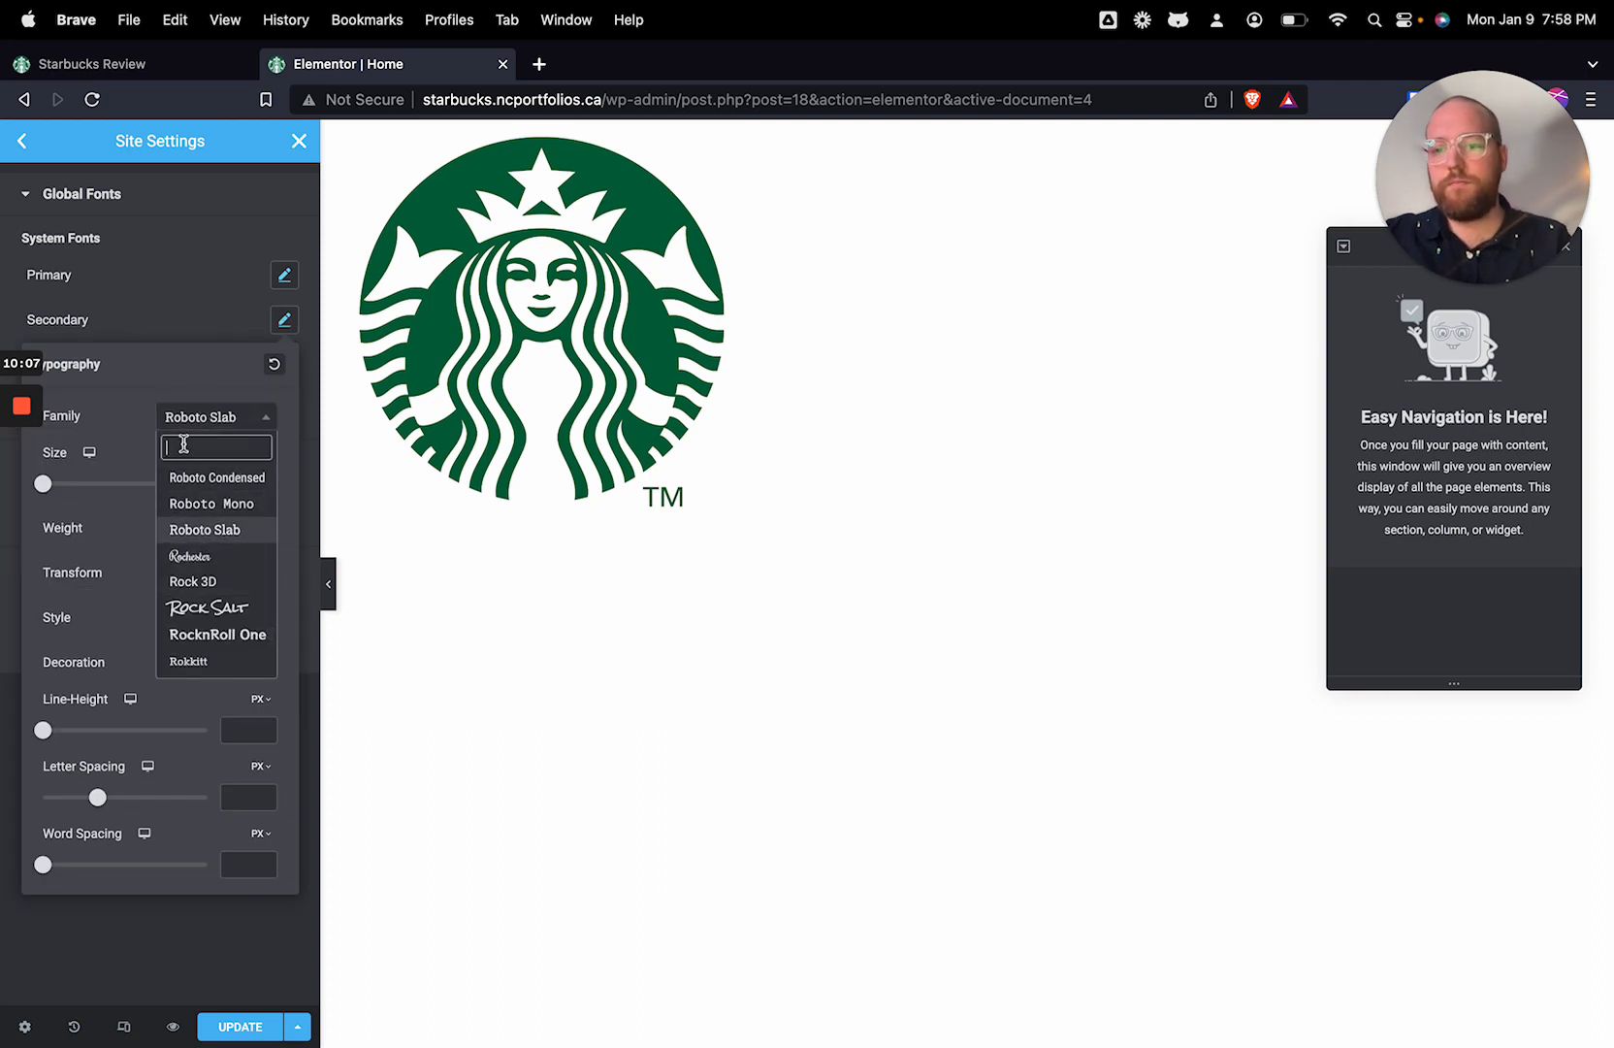
{"action": "type", "text": "nun"}
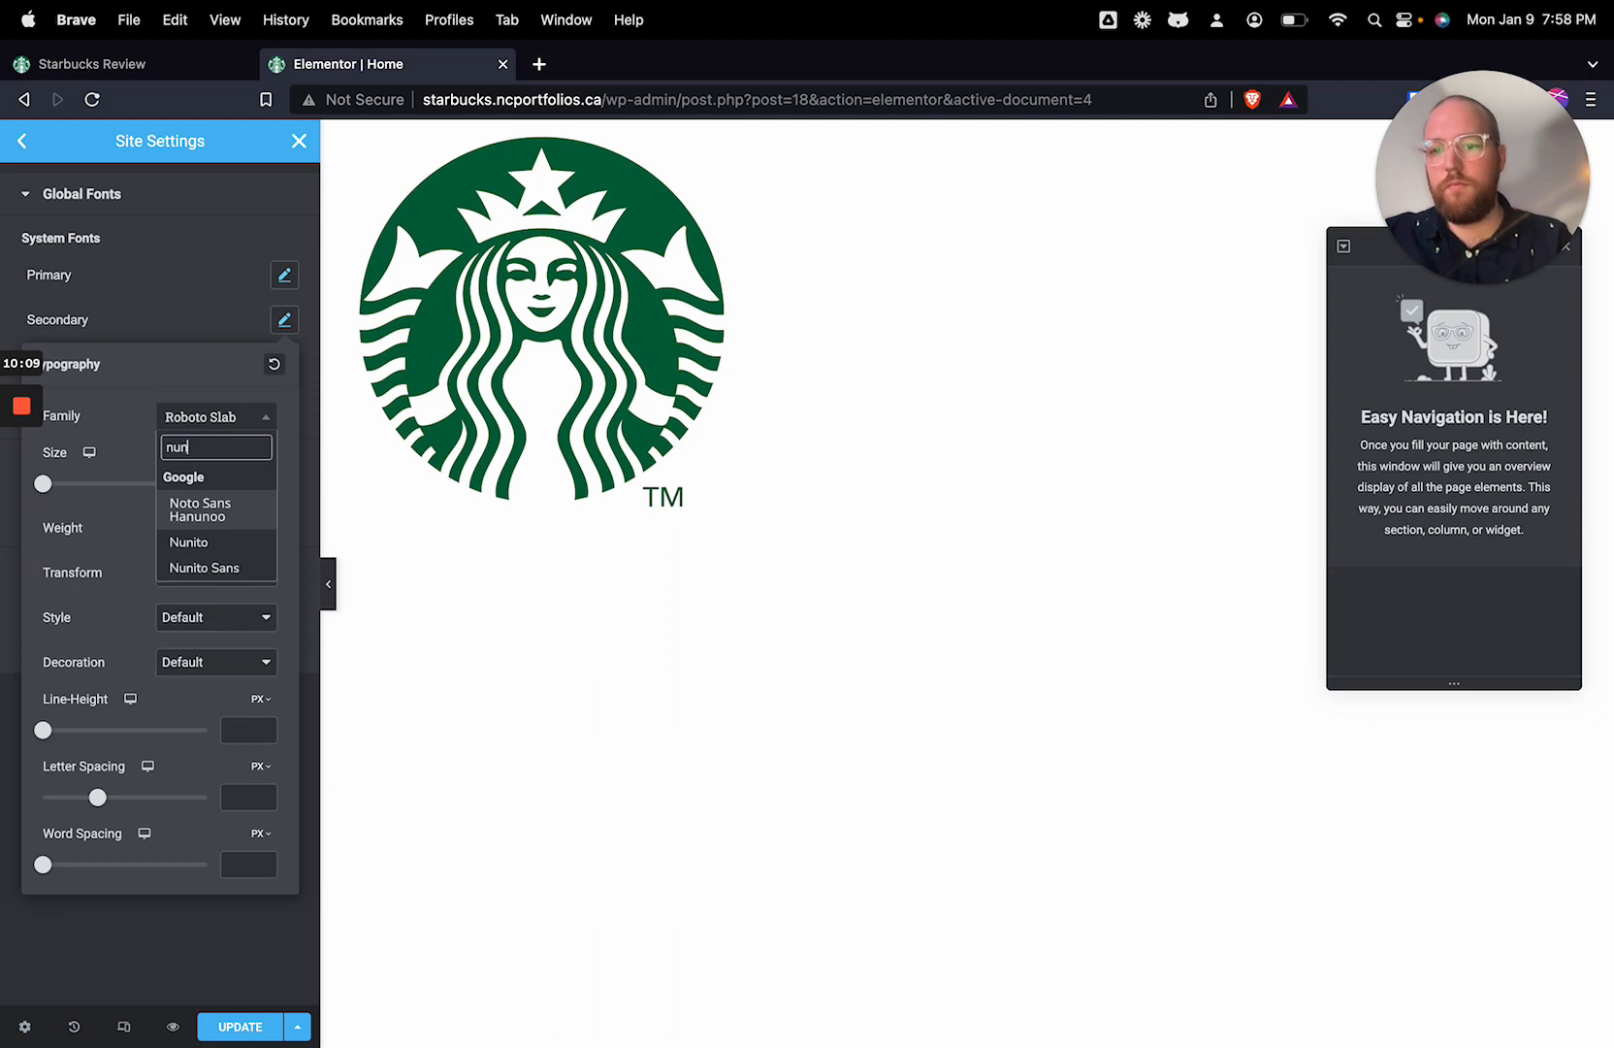
{"action": "left_click", "coordinate": [219, 545]}
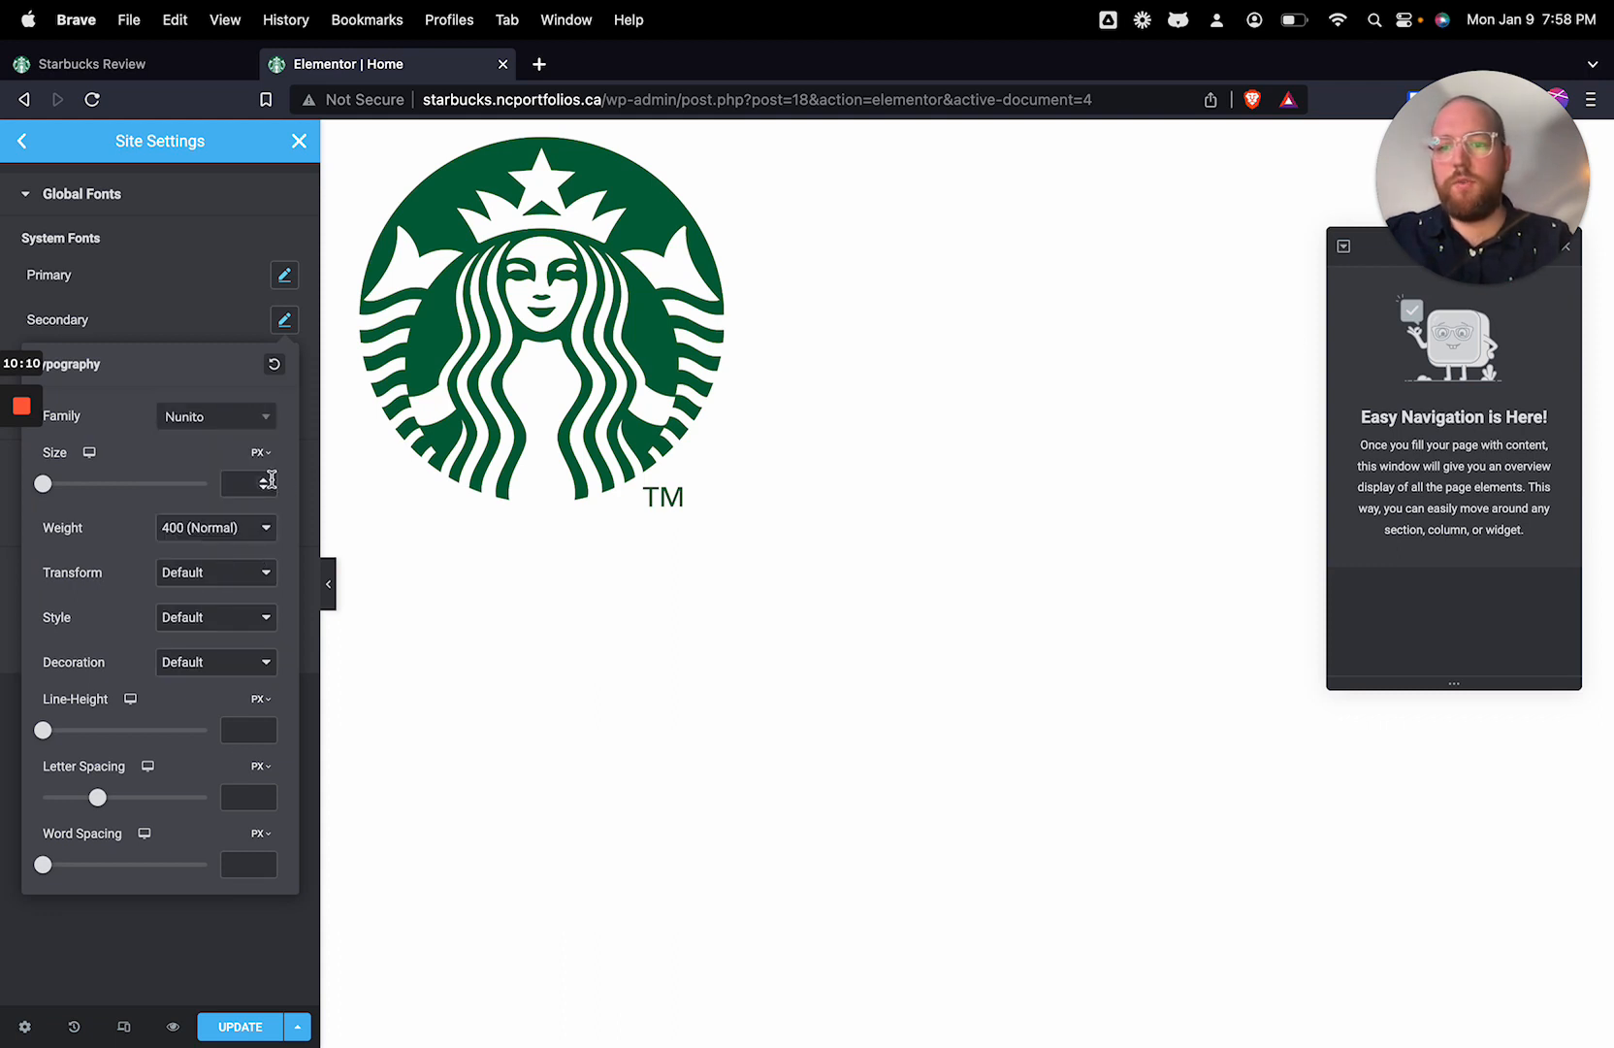
{"action": "left_click", "coordinate": [218, 535]}
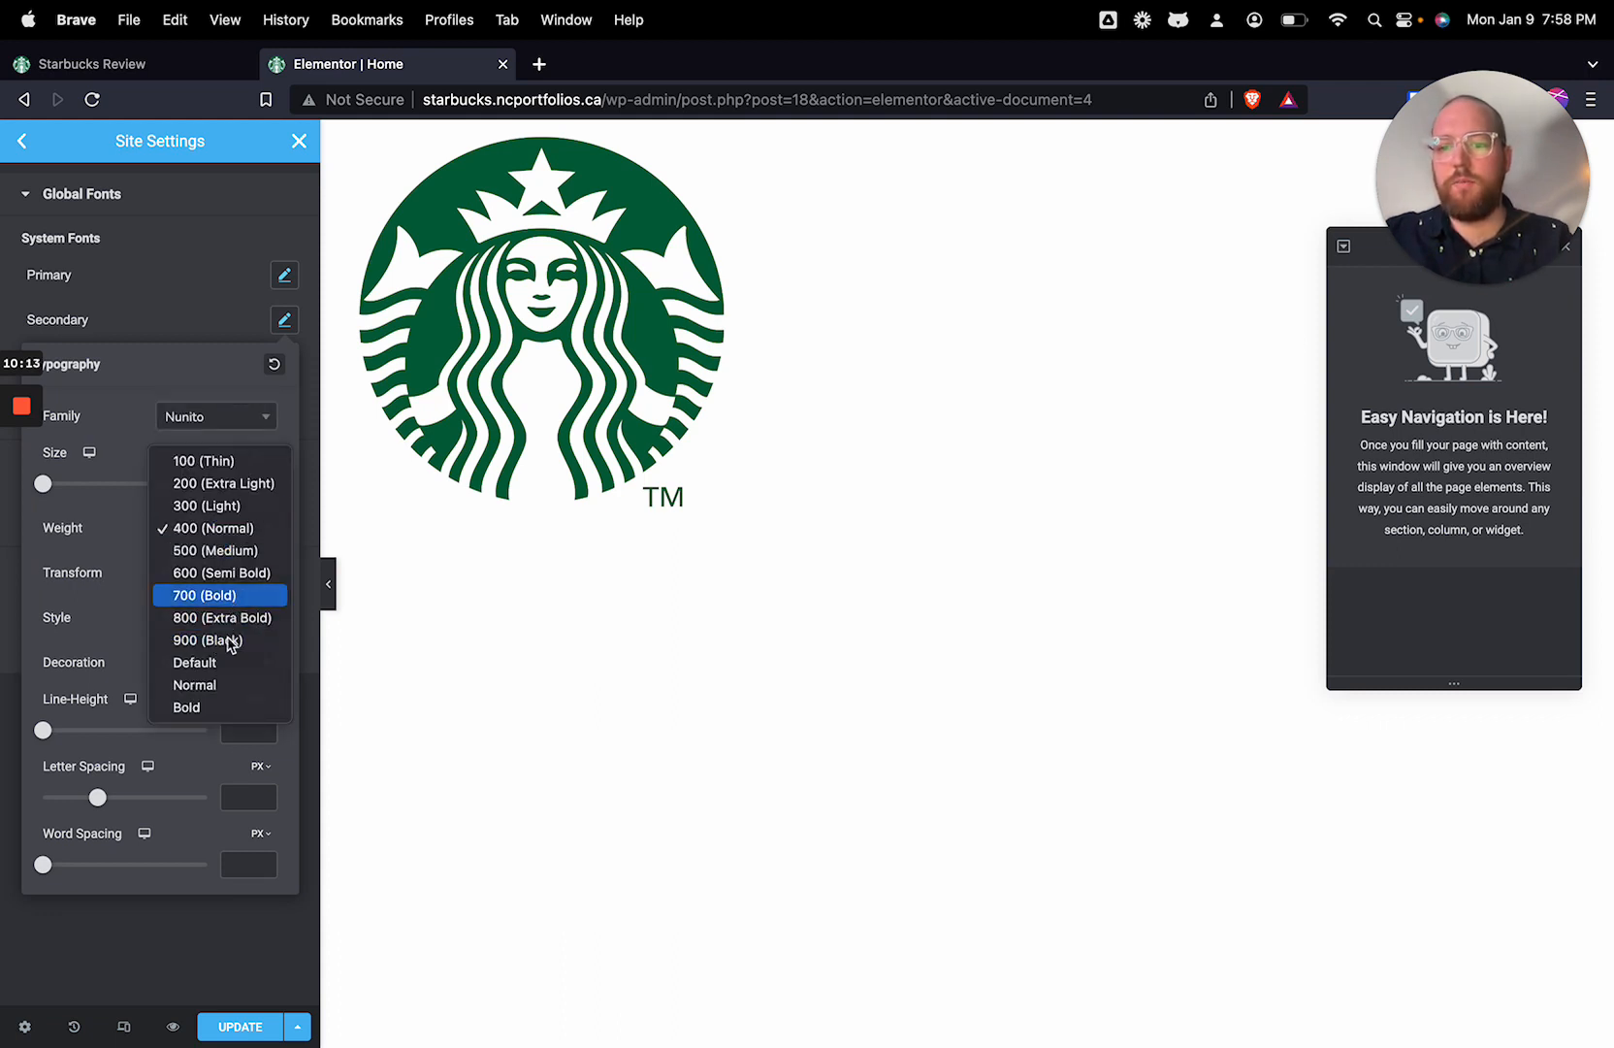
{"action": "left_click", "coordinate": [228, 595]}
{"action": "left_click", "coordinate": [242, 966]}
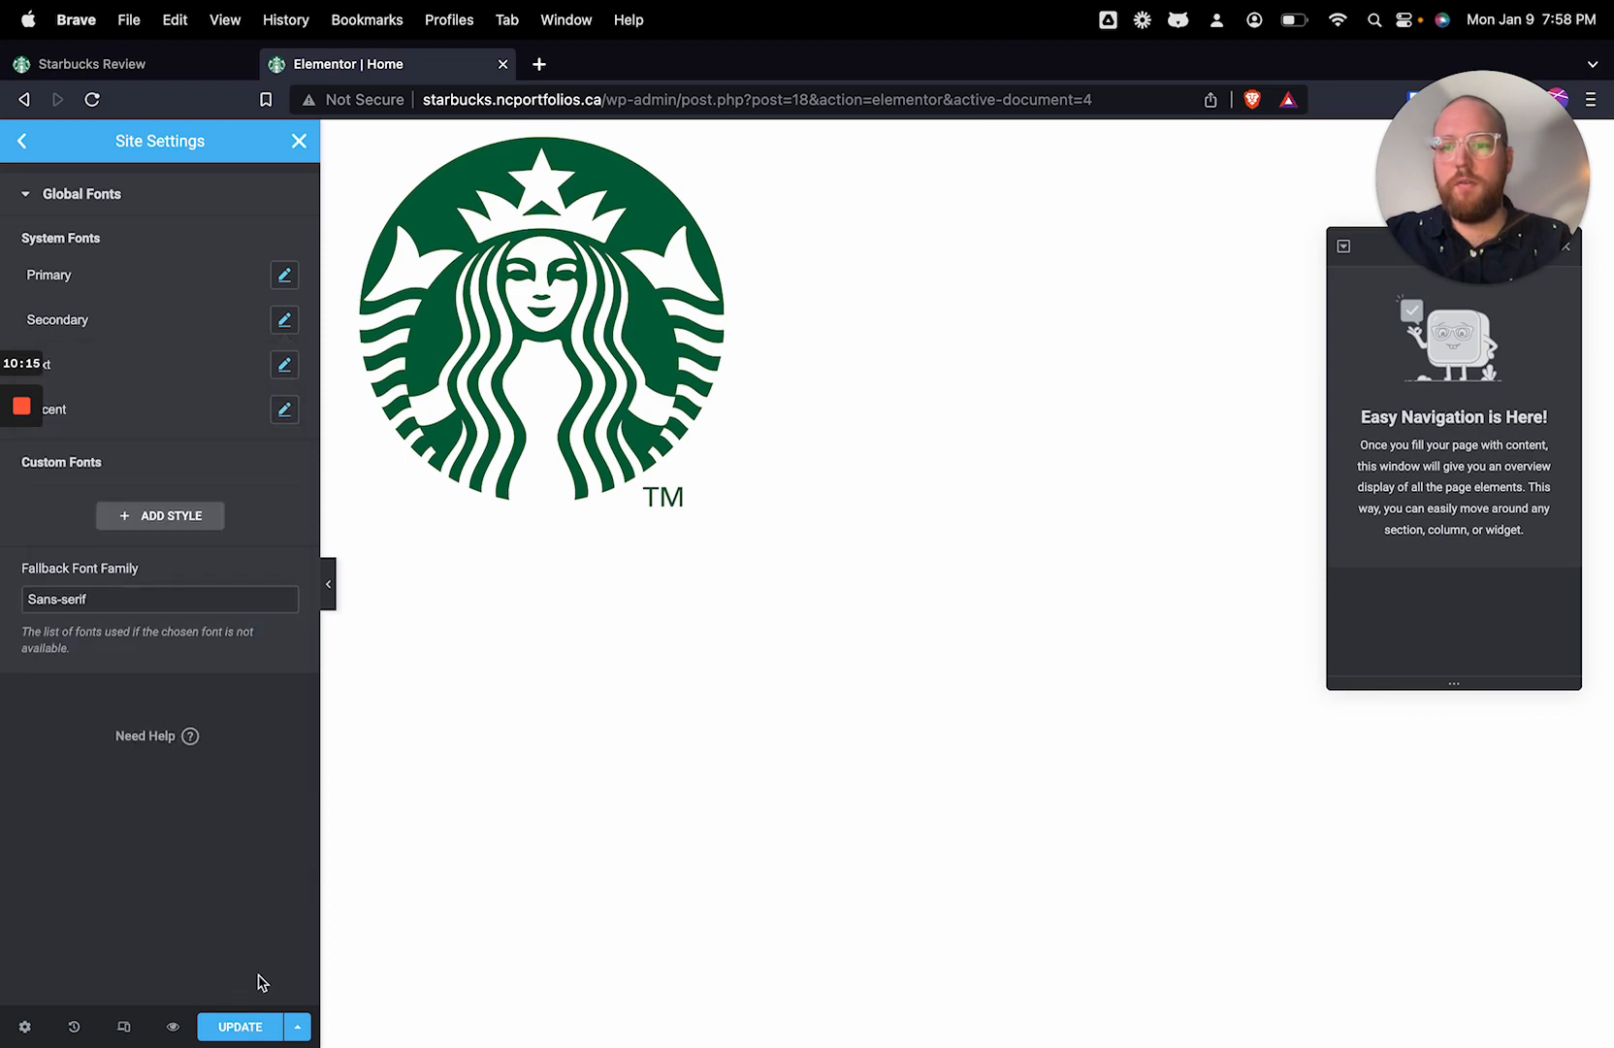
Step: Open the Header section of the site settings and save the updated global colors and fonts
{"action": "left_click", "coordinate": [23, 144]}
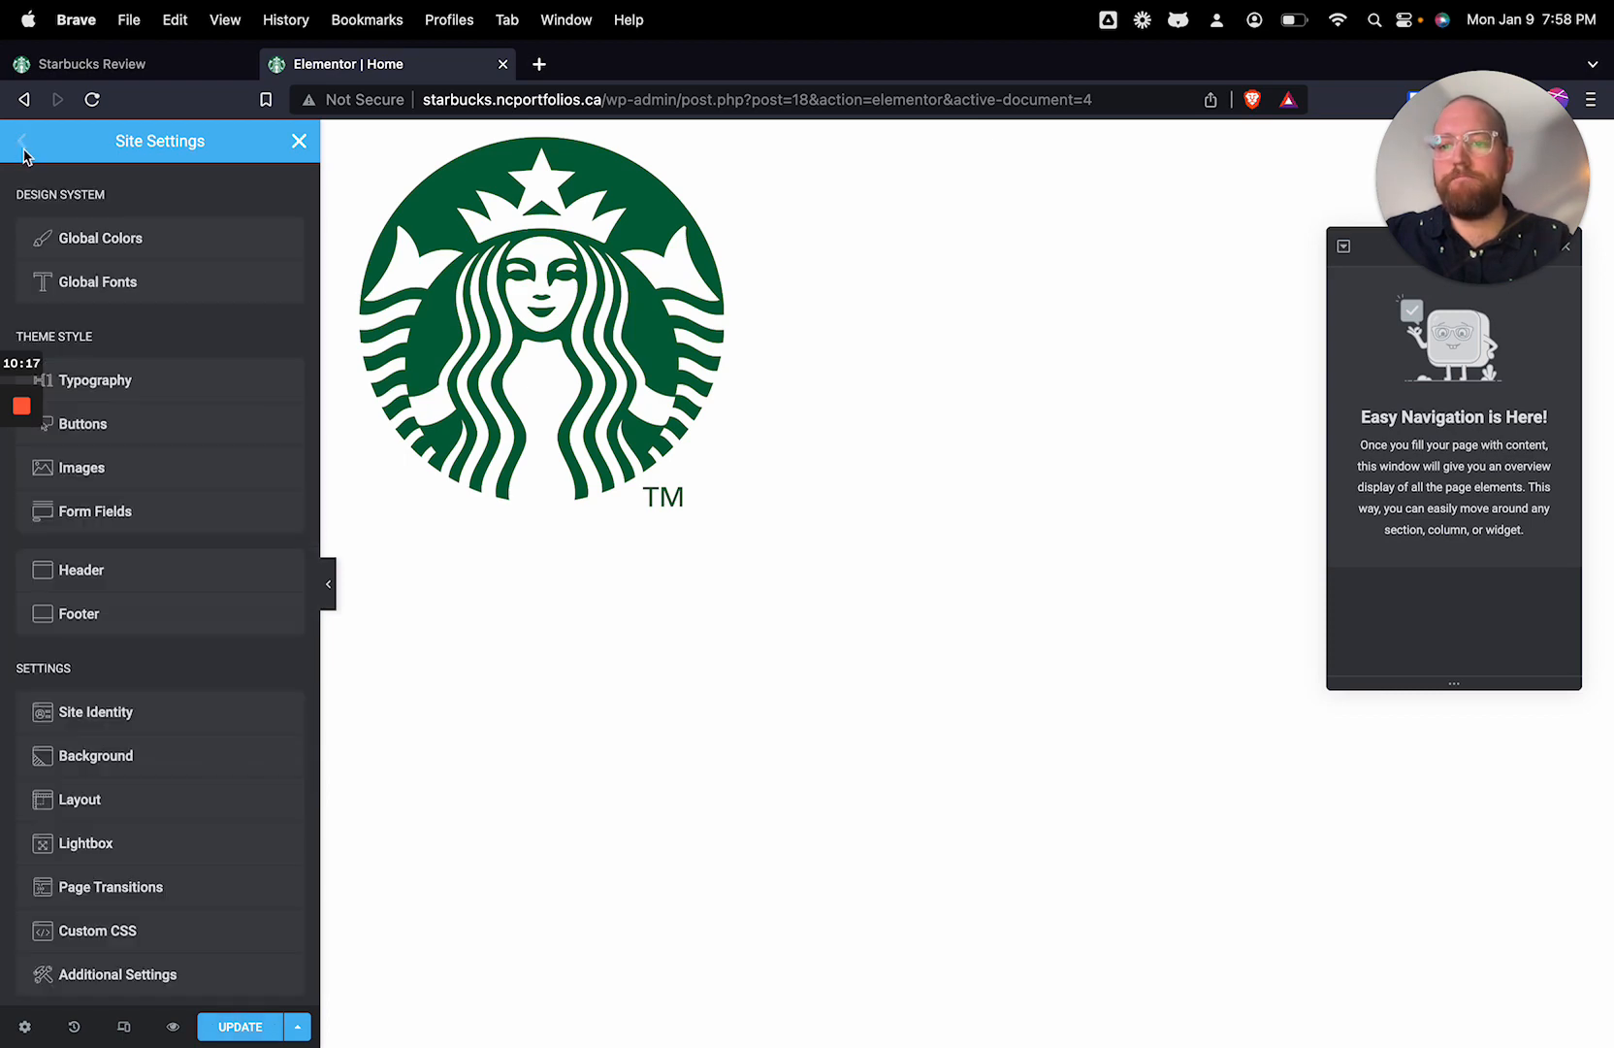
{"action": "left_click", "coordinate": [158, 293]}
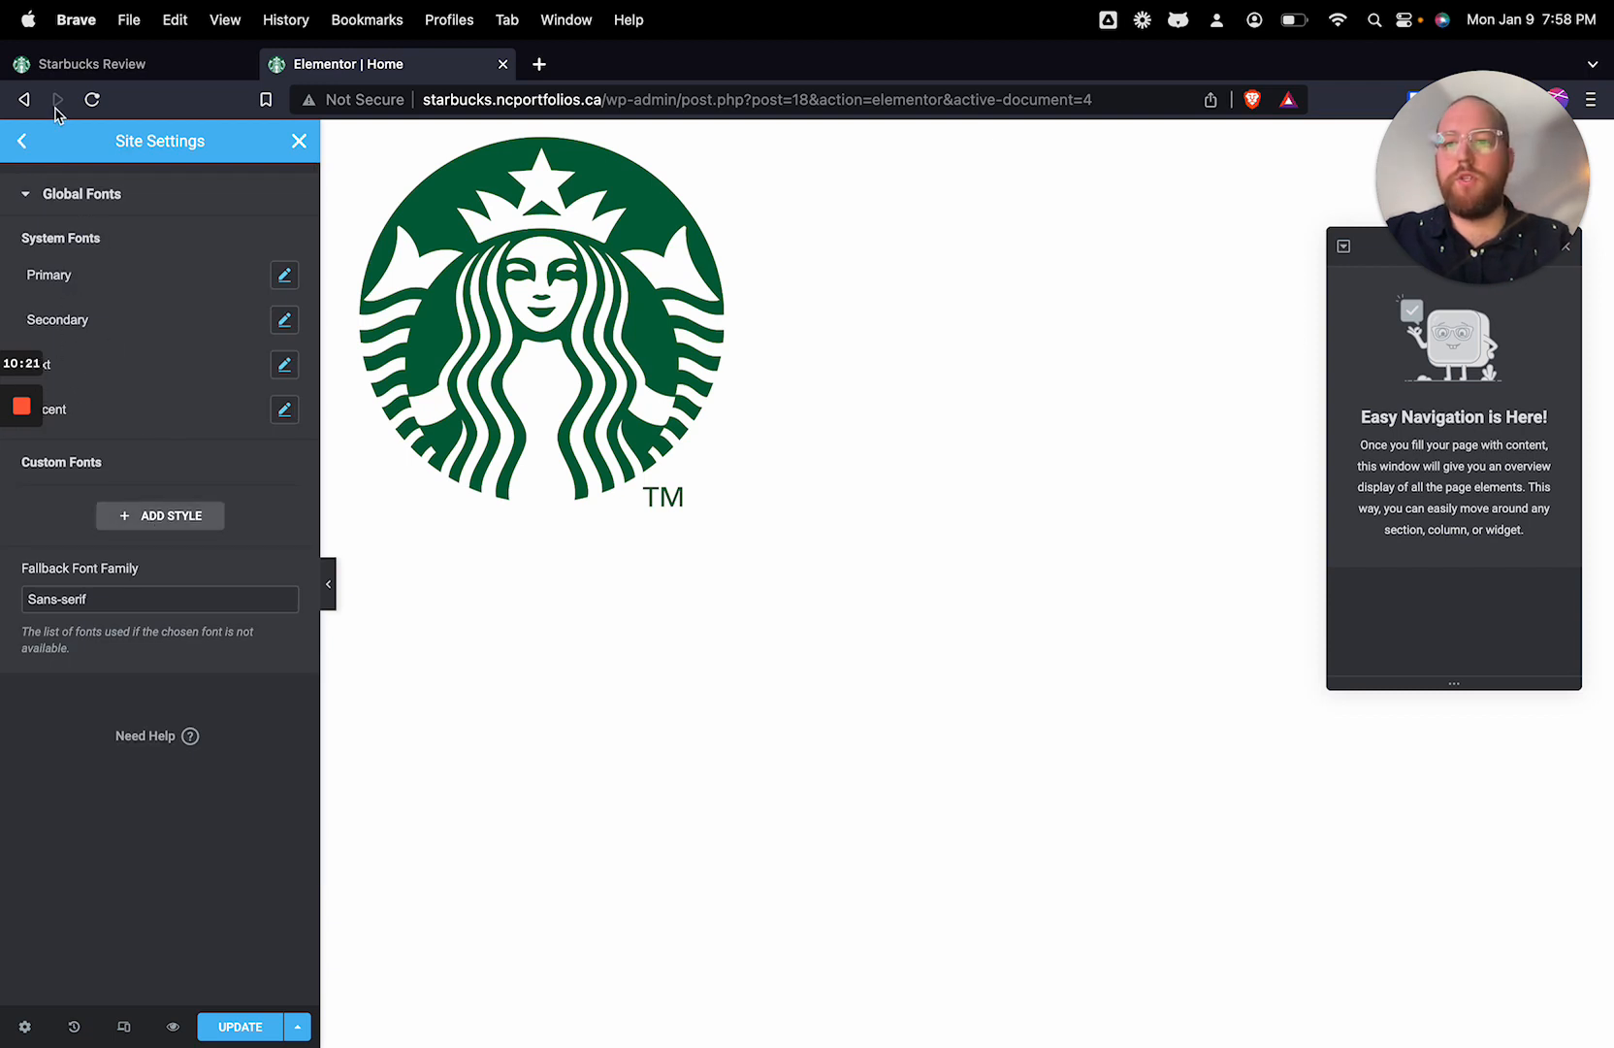
{"action": "left_click", "coordinate": [22, 141]}
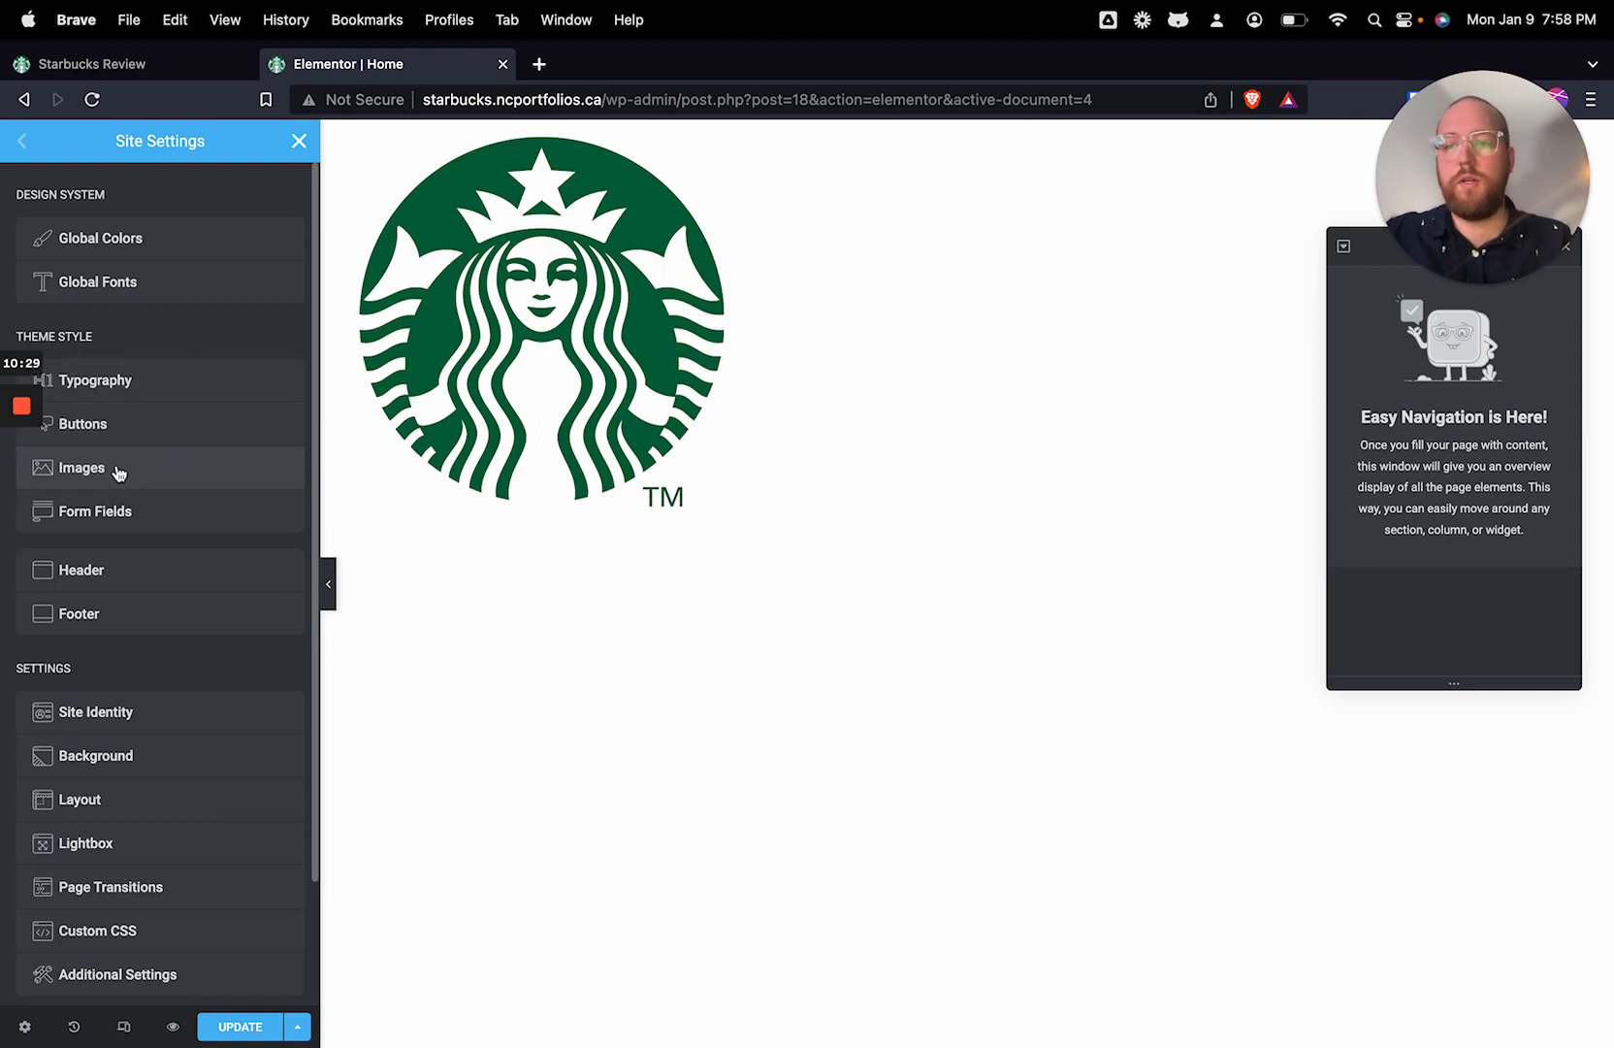
{"action": "left_click", "coordinate": [204, 565]}
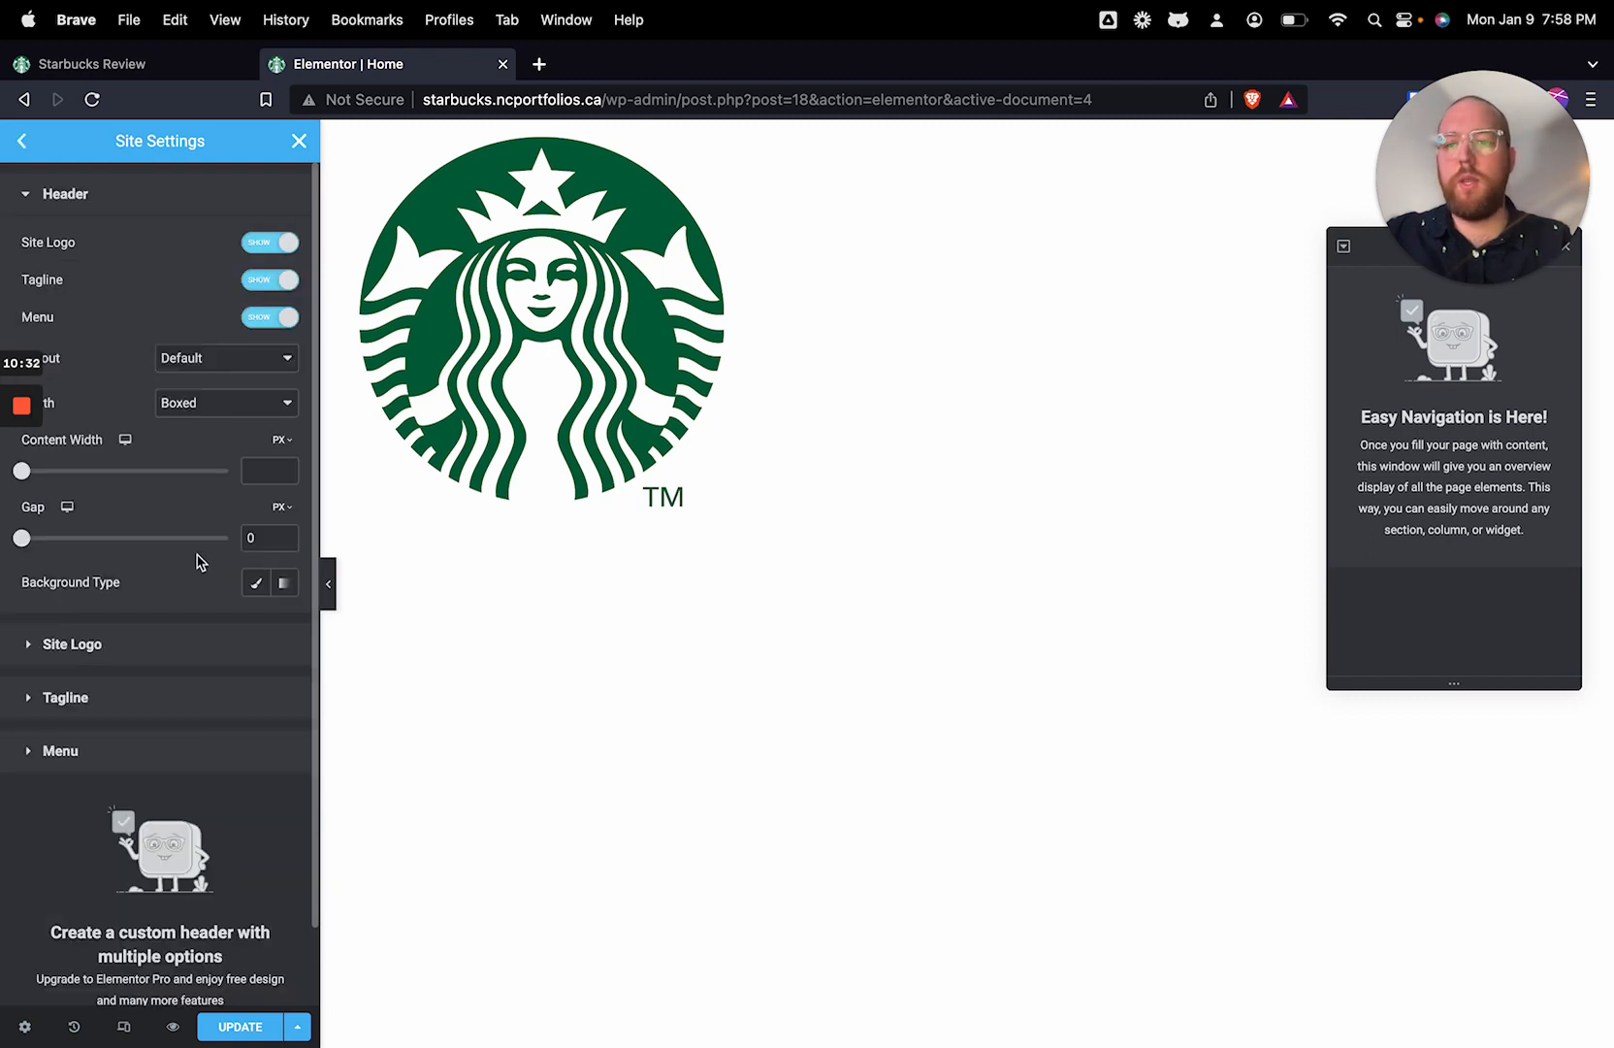
{"action": "left_click", "coordinate": [256, 1035]}
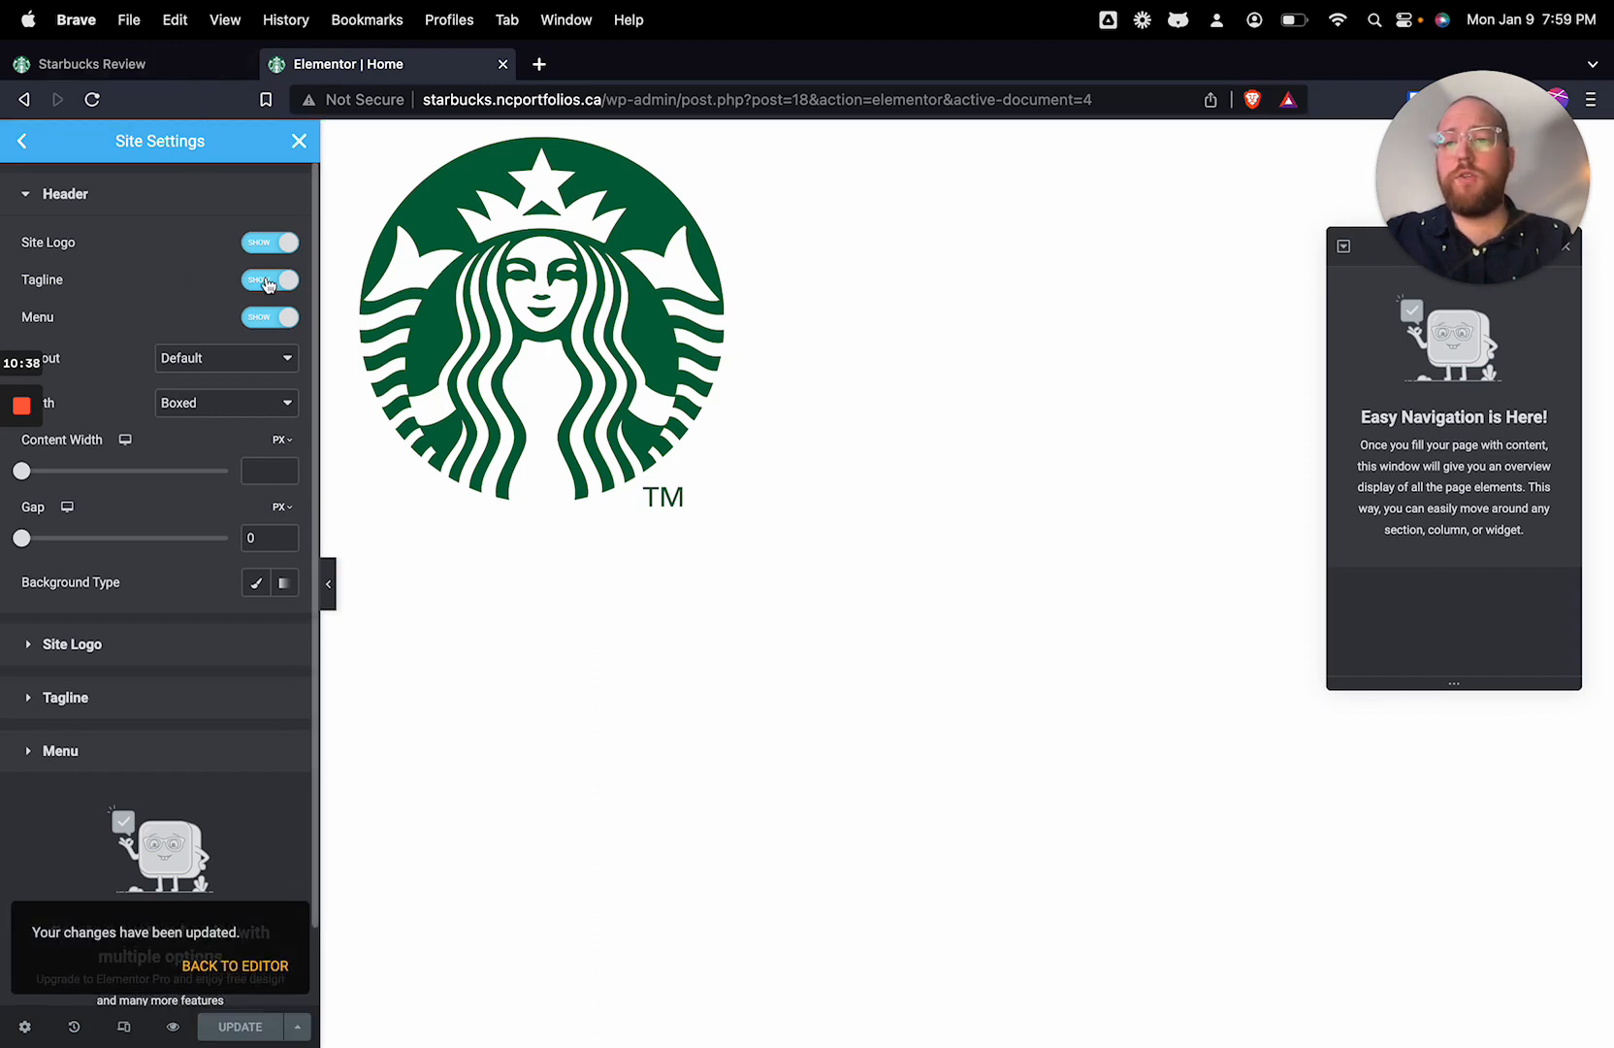
Step: Toggle the header's site logo off and back on, and hide the header tagline
{"action": "left_click", "coordinate": [255, 245]}
{"action": "left_click", "coordinate": [255, 244]}
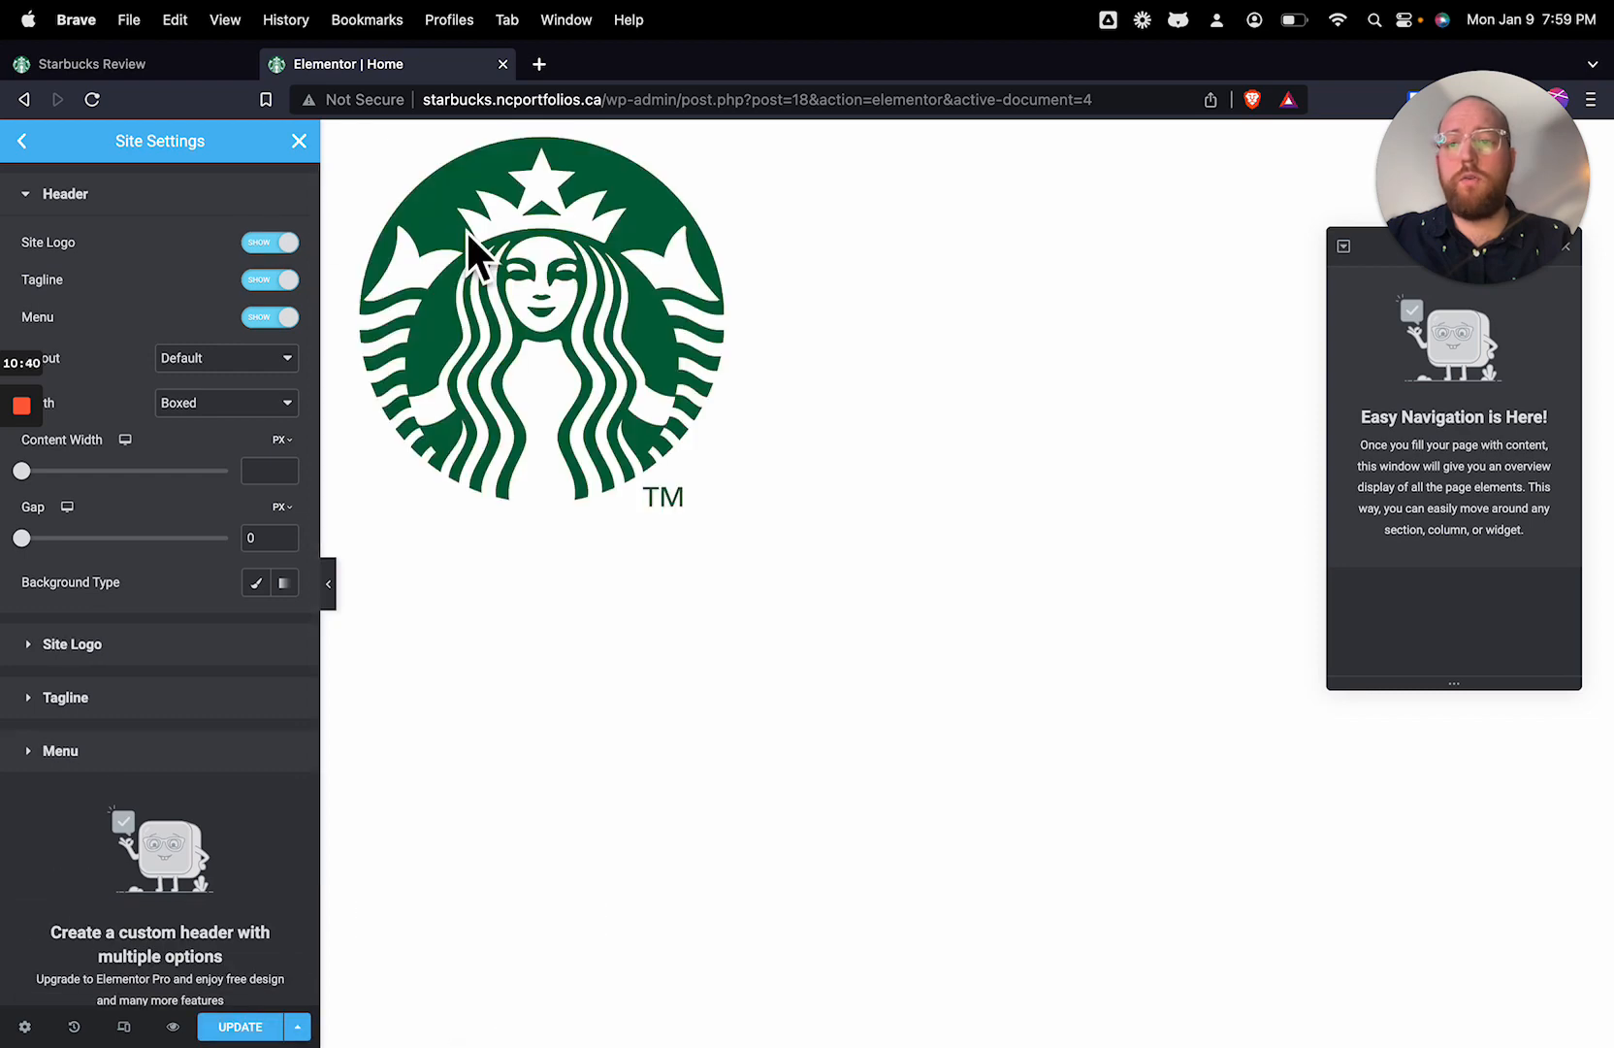
{"action": "left_click", "coordinate": [264, 284]}
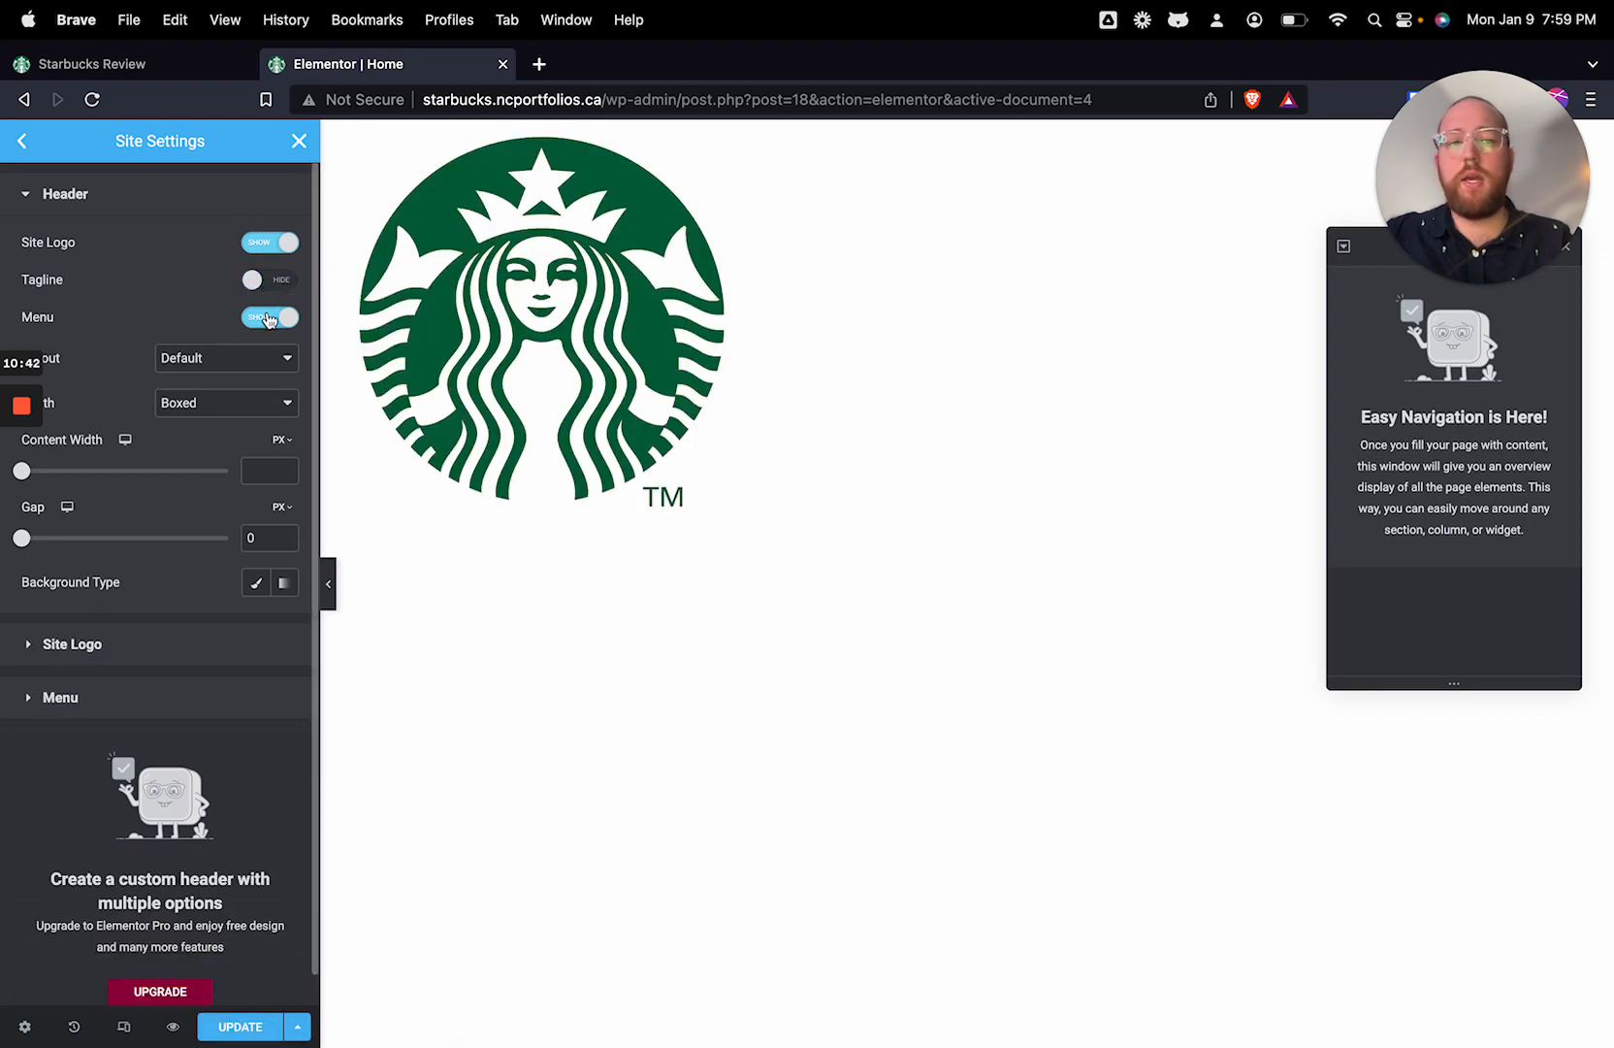
Step: Move the Navigator window down to the lower edge of the preview so it no longer covers the header's menu
{"action": "mouse_move", "coordinate": [1403, 291]}
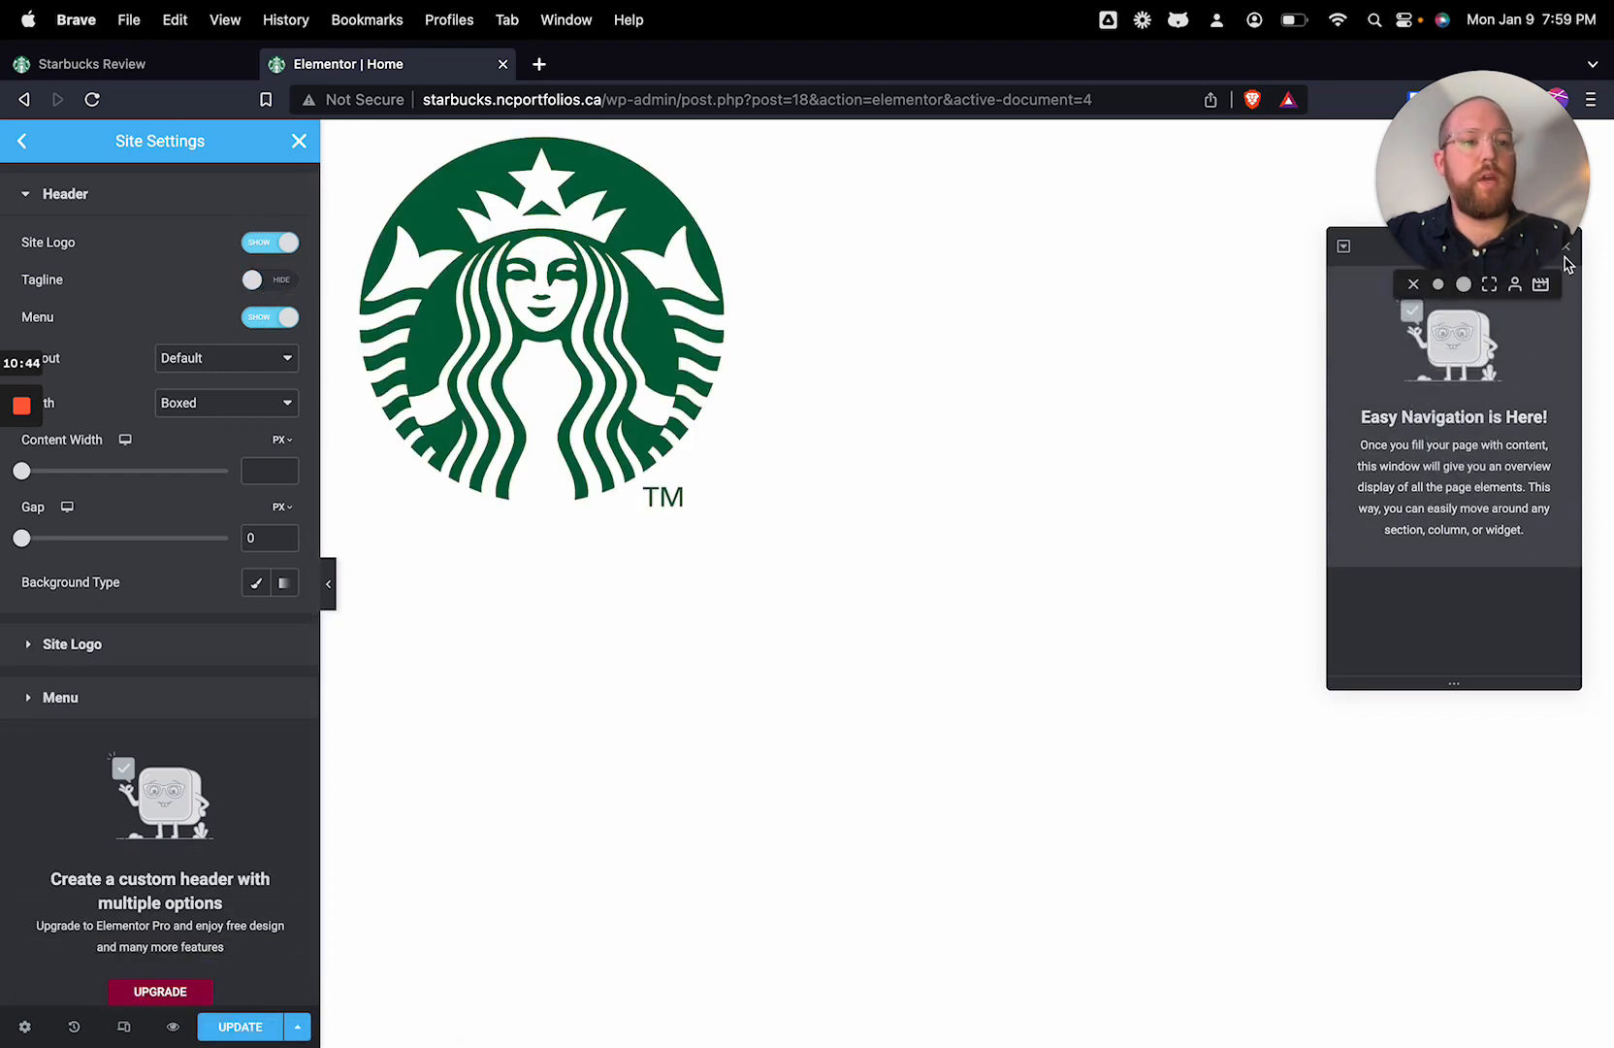
{"action": "left_click_drag", "start_coordinate": [1528, 237], "coordinate": [1506, 947]}
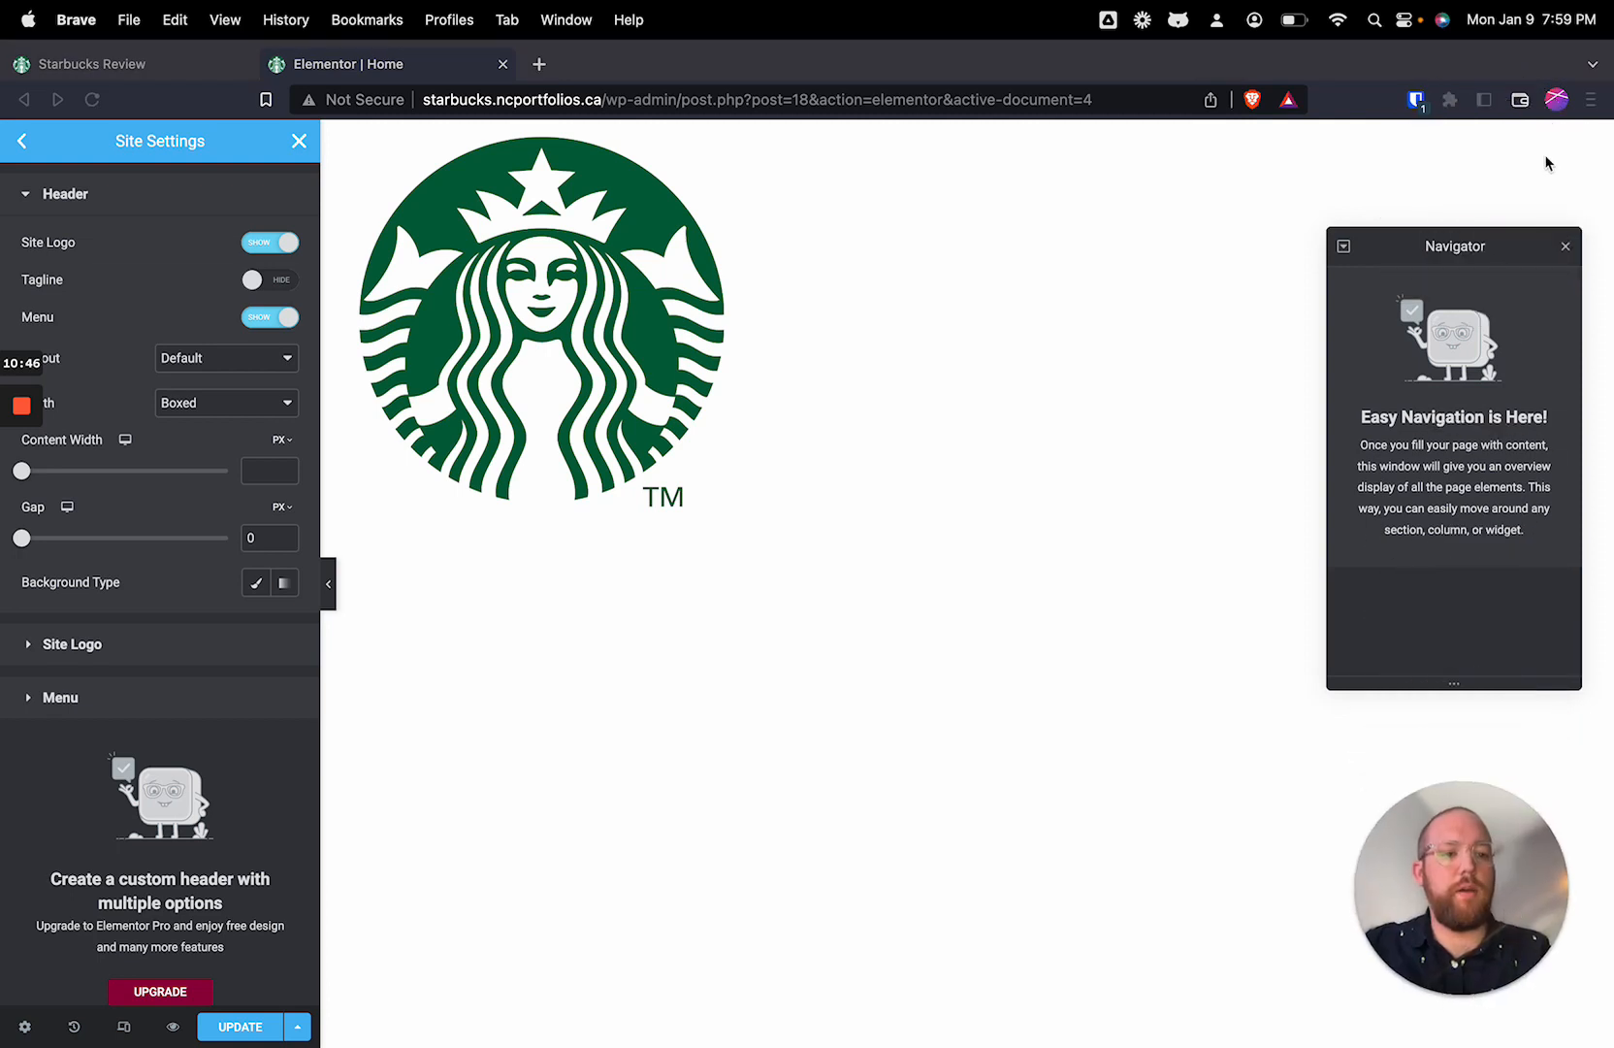
{"action": "left_click", "coordinate": [1567, 246]}
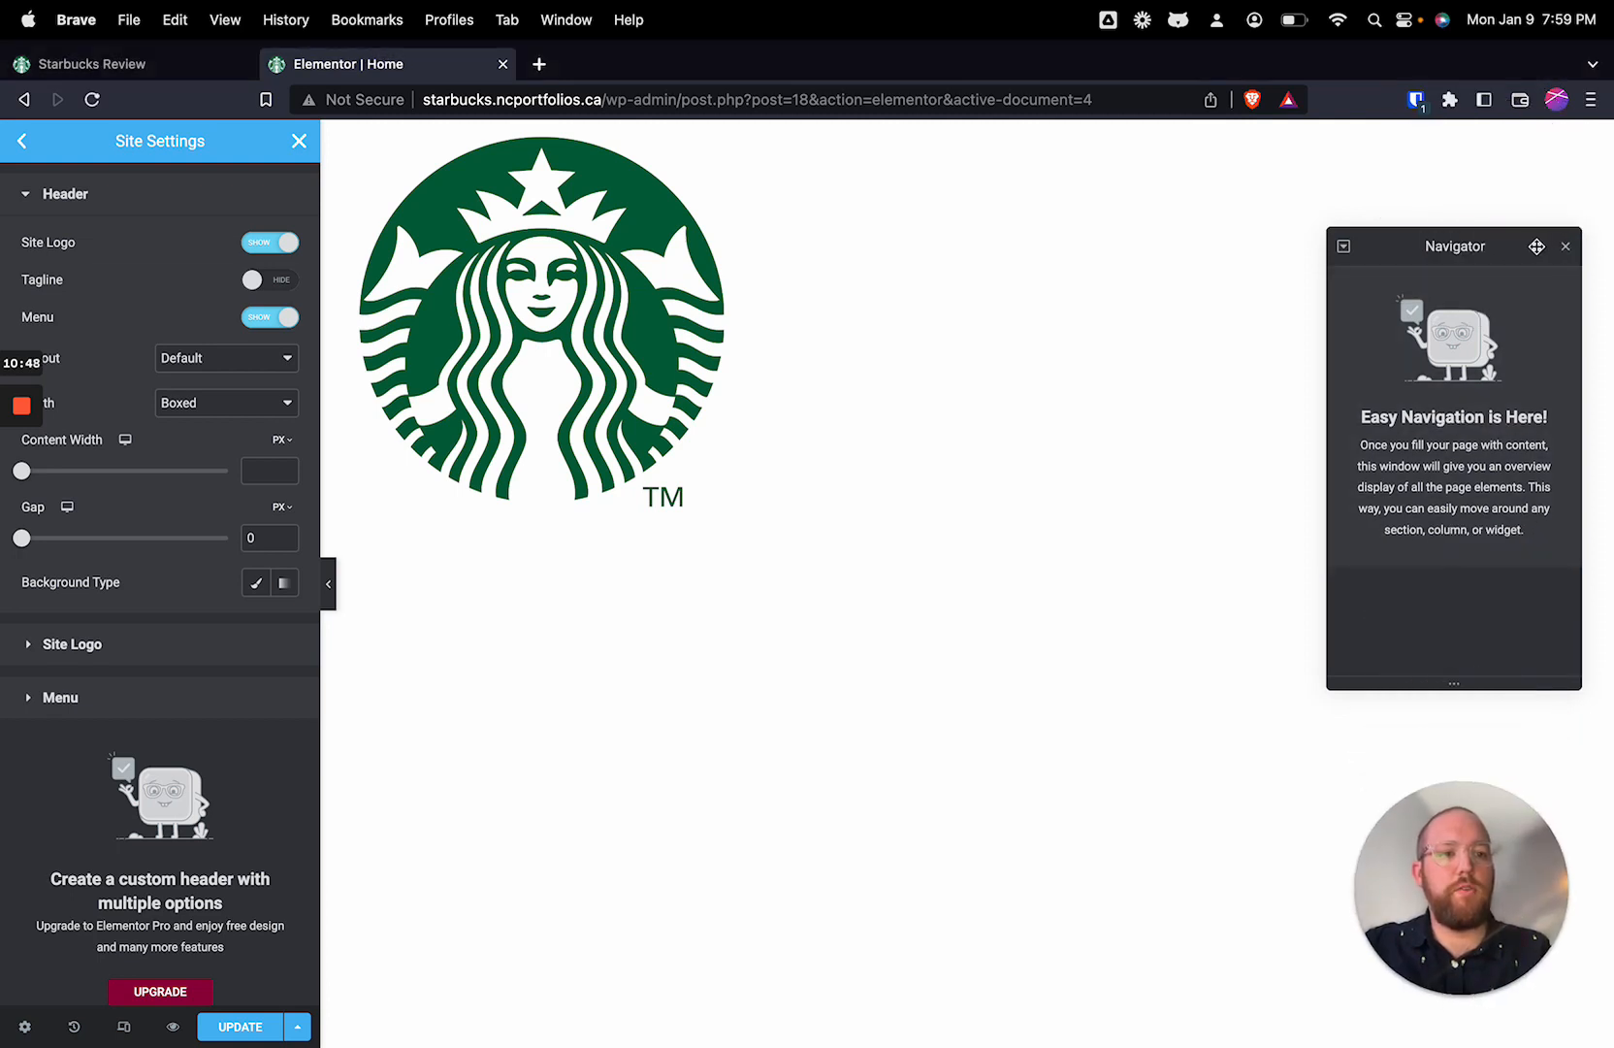
{"action": "left_click_drag", "start_coordinate": [1537, 246], "coordinate": [1241, 495]}
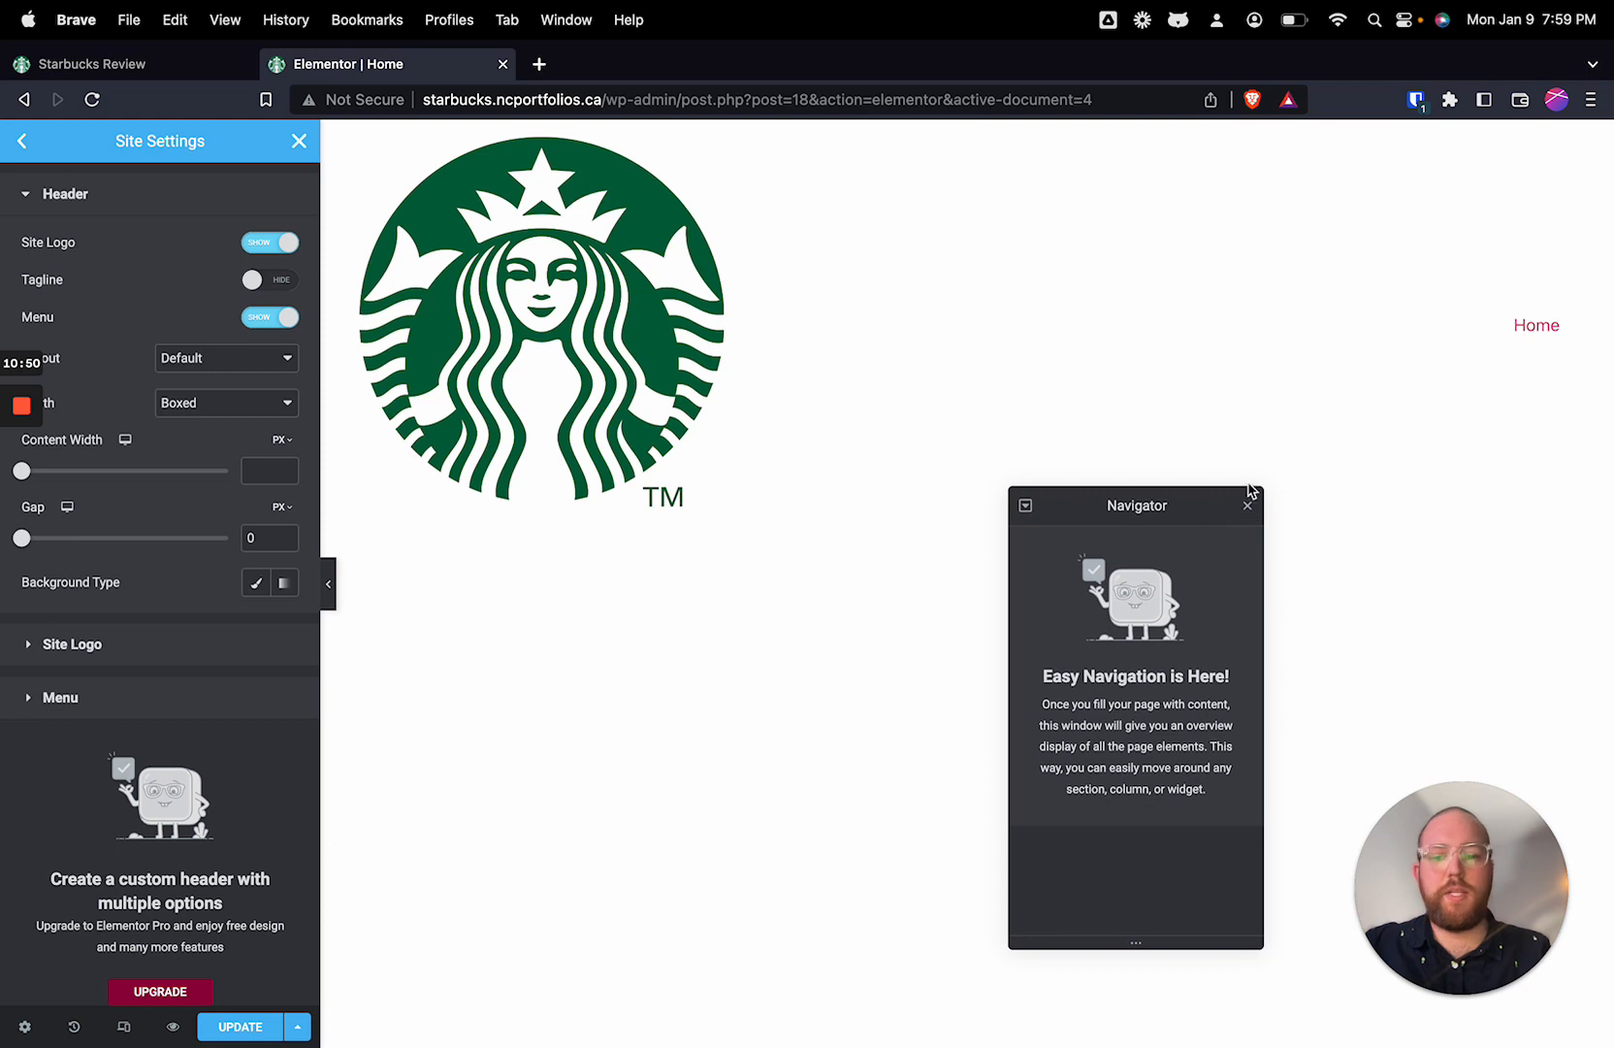
{"action": "left_click_drag", "start_coordinate": [1142, 491], "coordinate": [1133, 1018]}
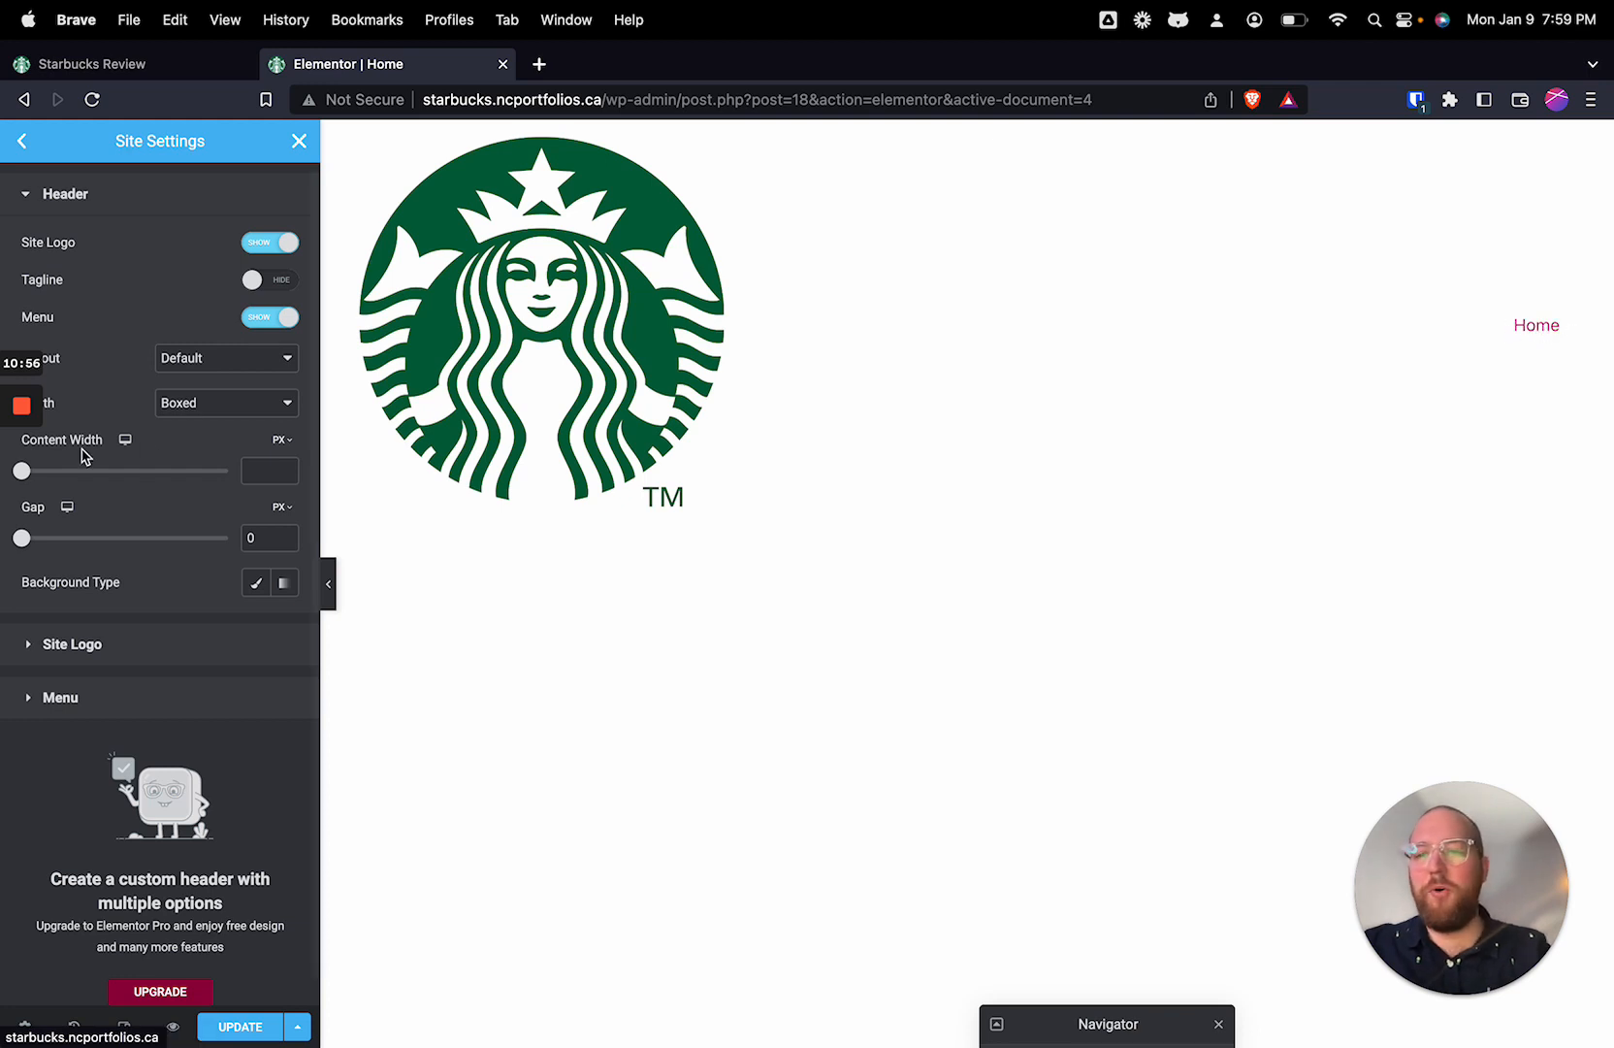
Step: Keep the header's Default layout, set its width to Full Width and set the gap to 30 px
{"action": "left_click", "coordinate": [226, 366]}
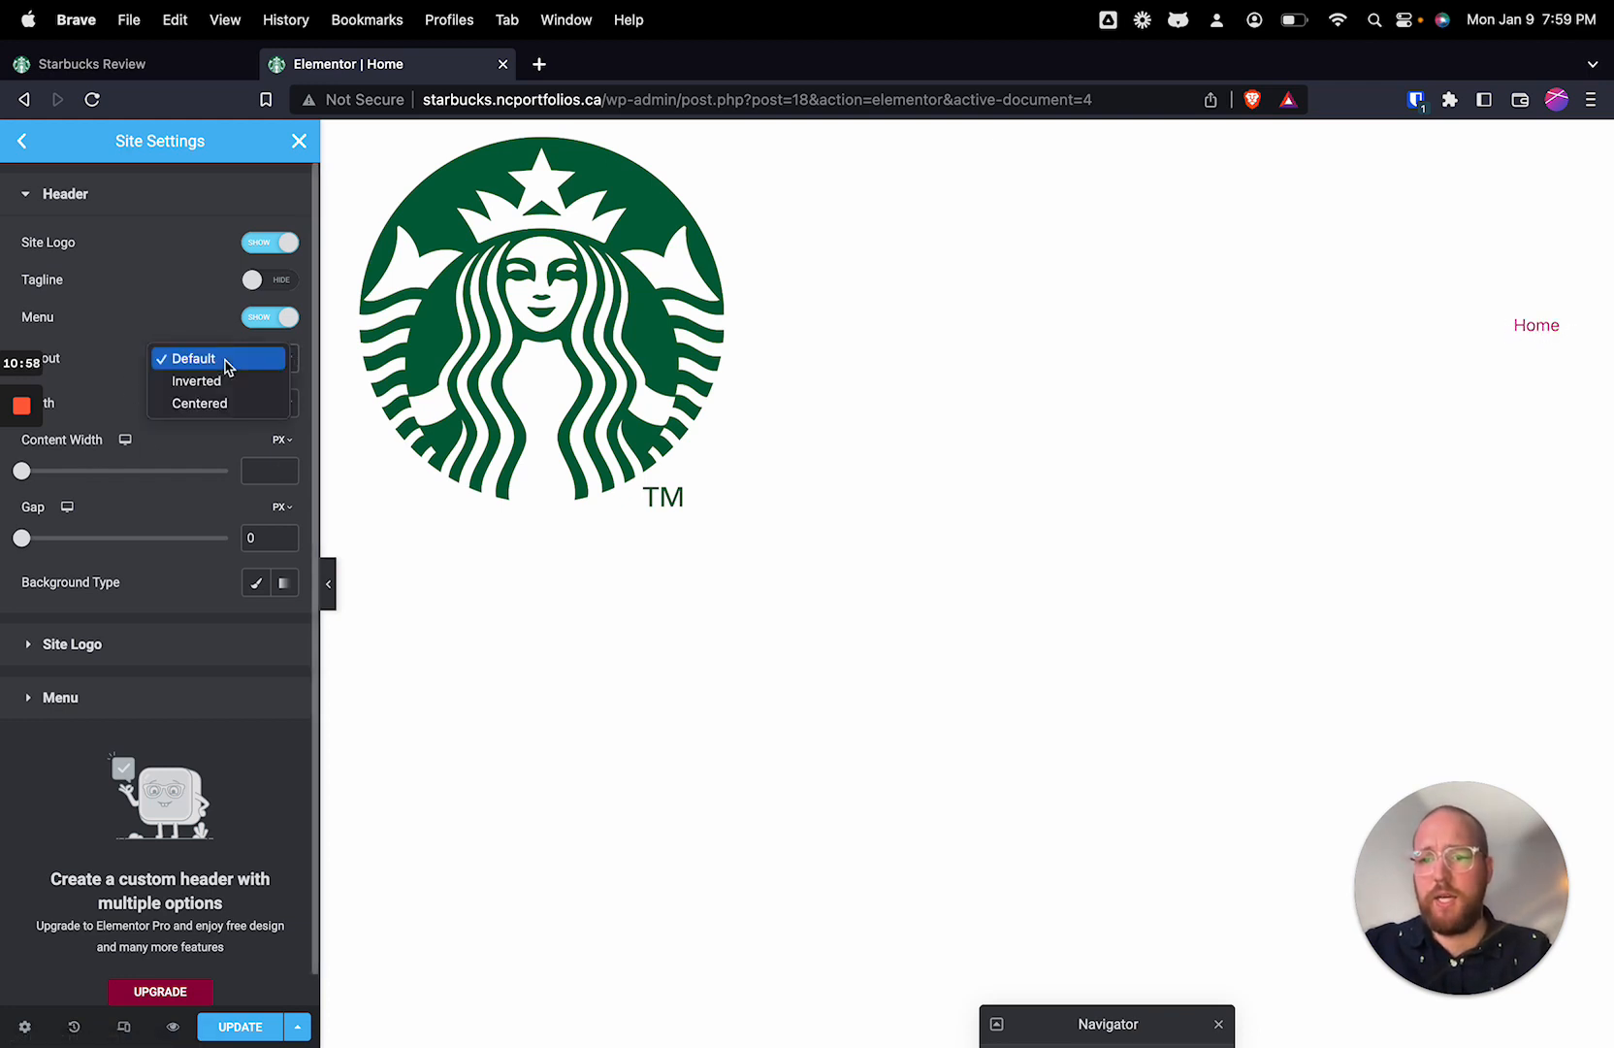
{"action": "left_click", "coordinate": [236, 361]}
{"action": "left_click", "coordinate": [232, 405]}
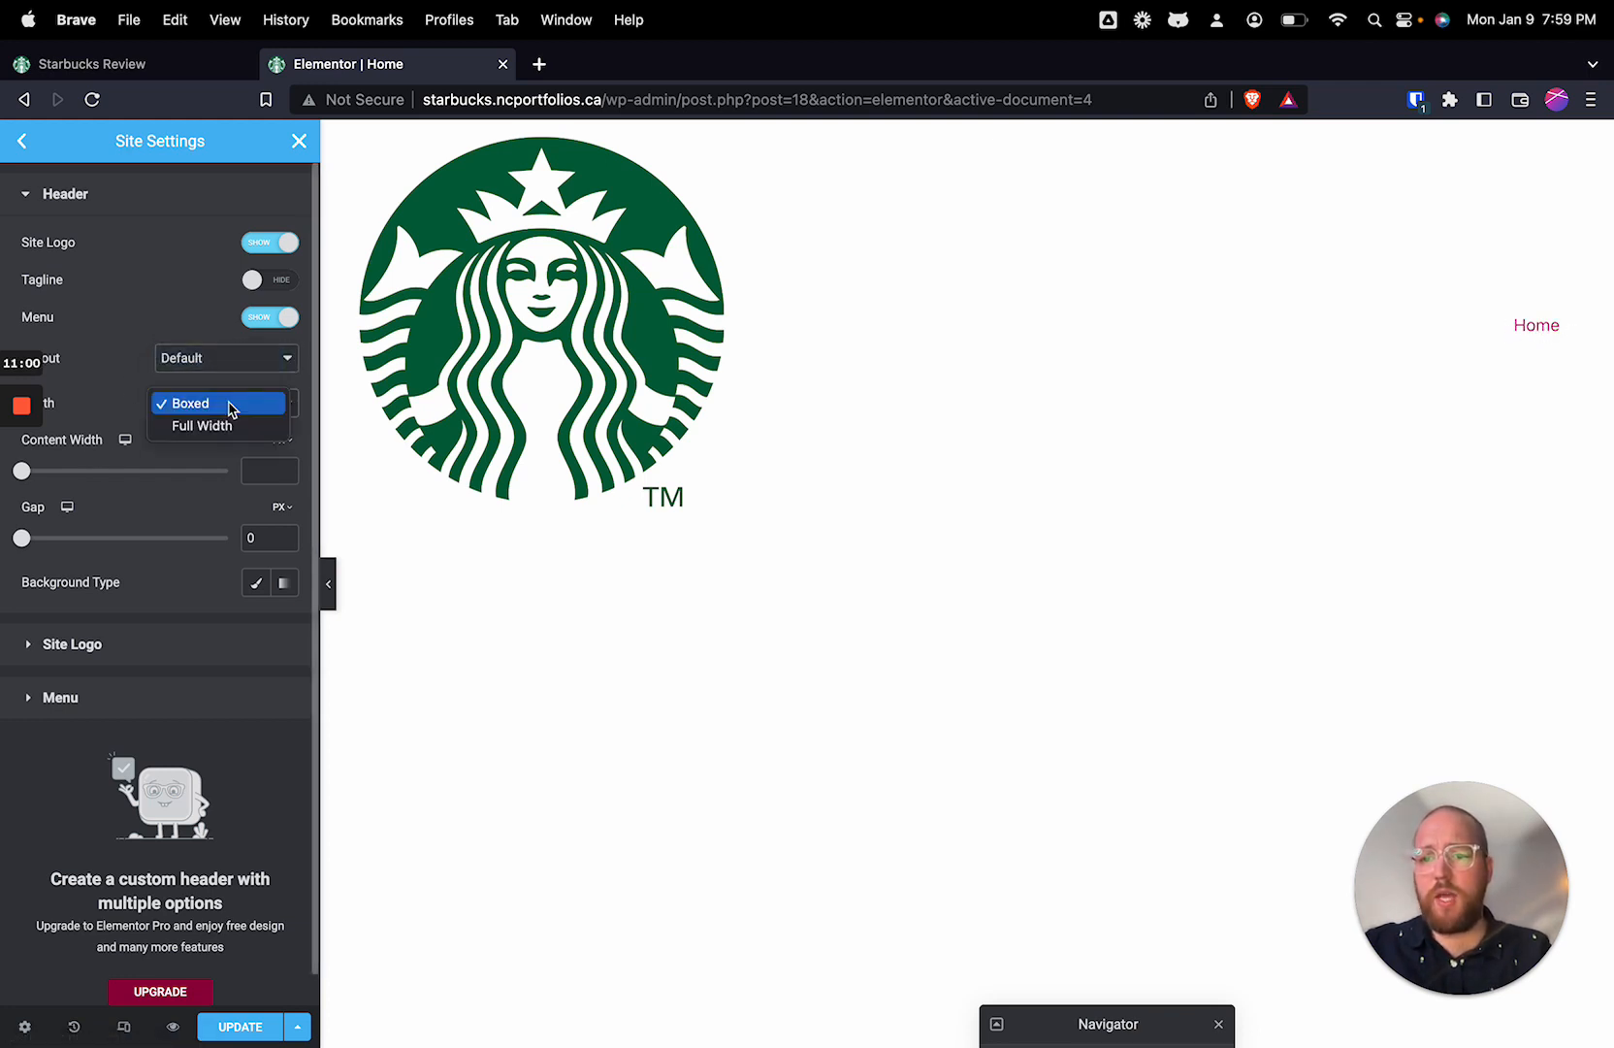
{"action": "left_click", "coordinate": [221, 425]}
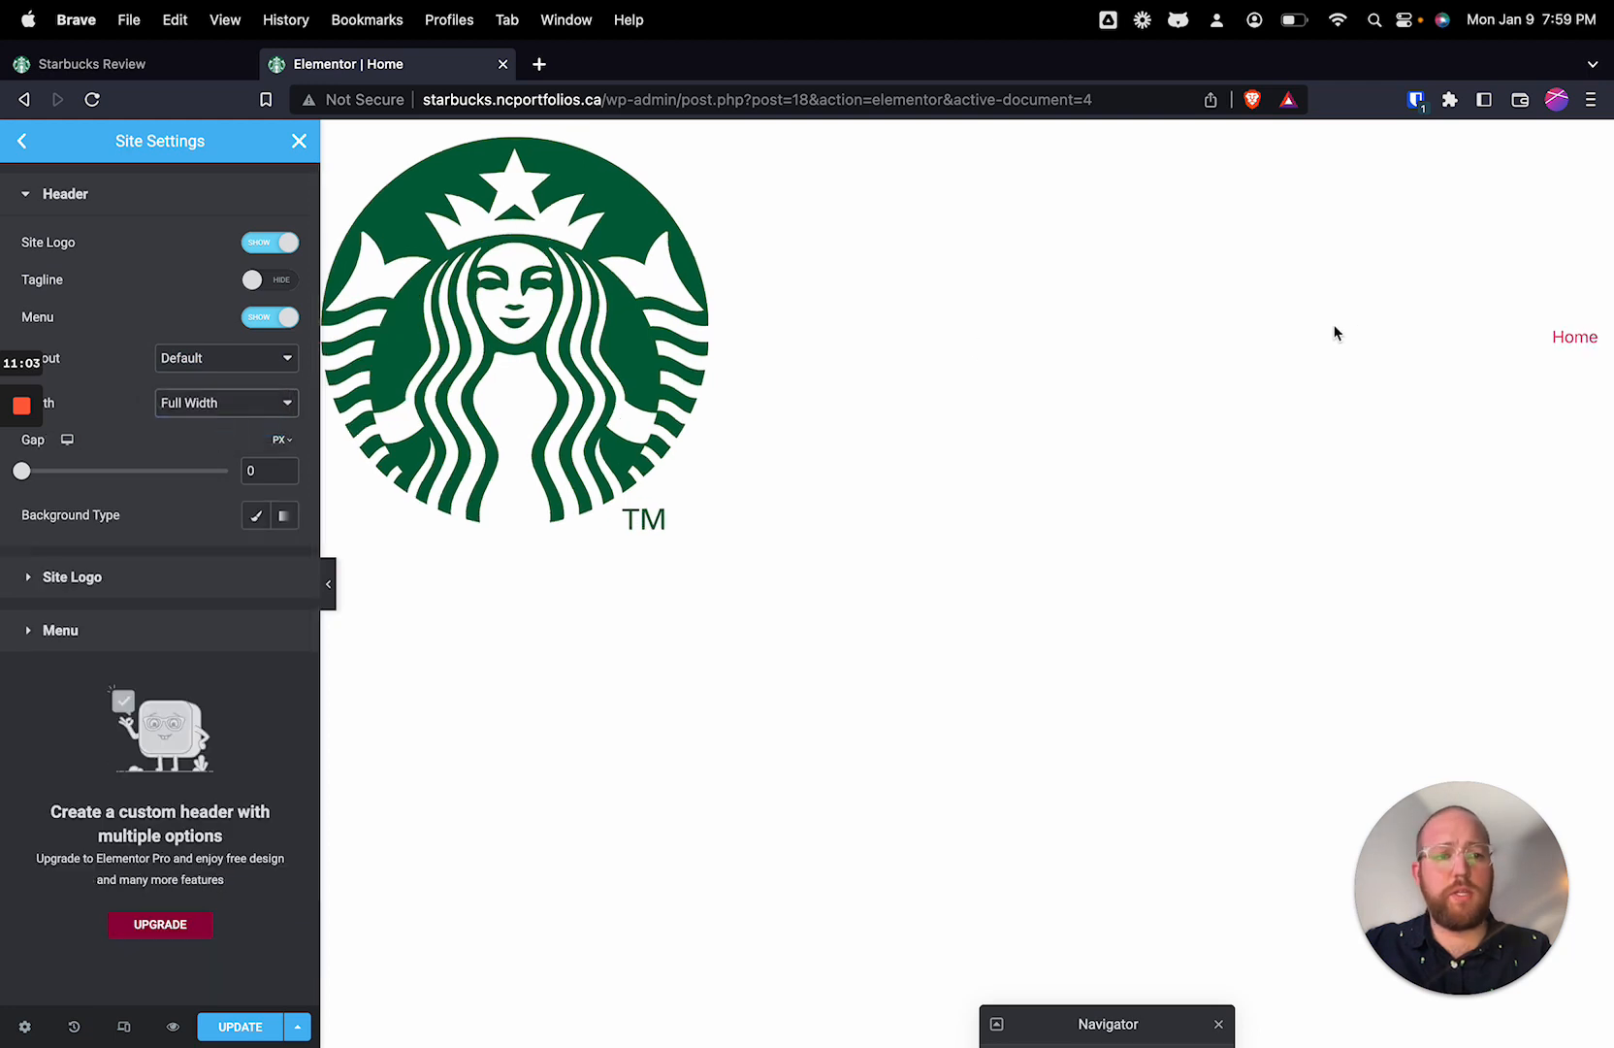
{"action": "left_click_drag", "start_coordinate": [273, 468], "coordinate": [236, 468]}
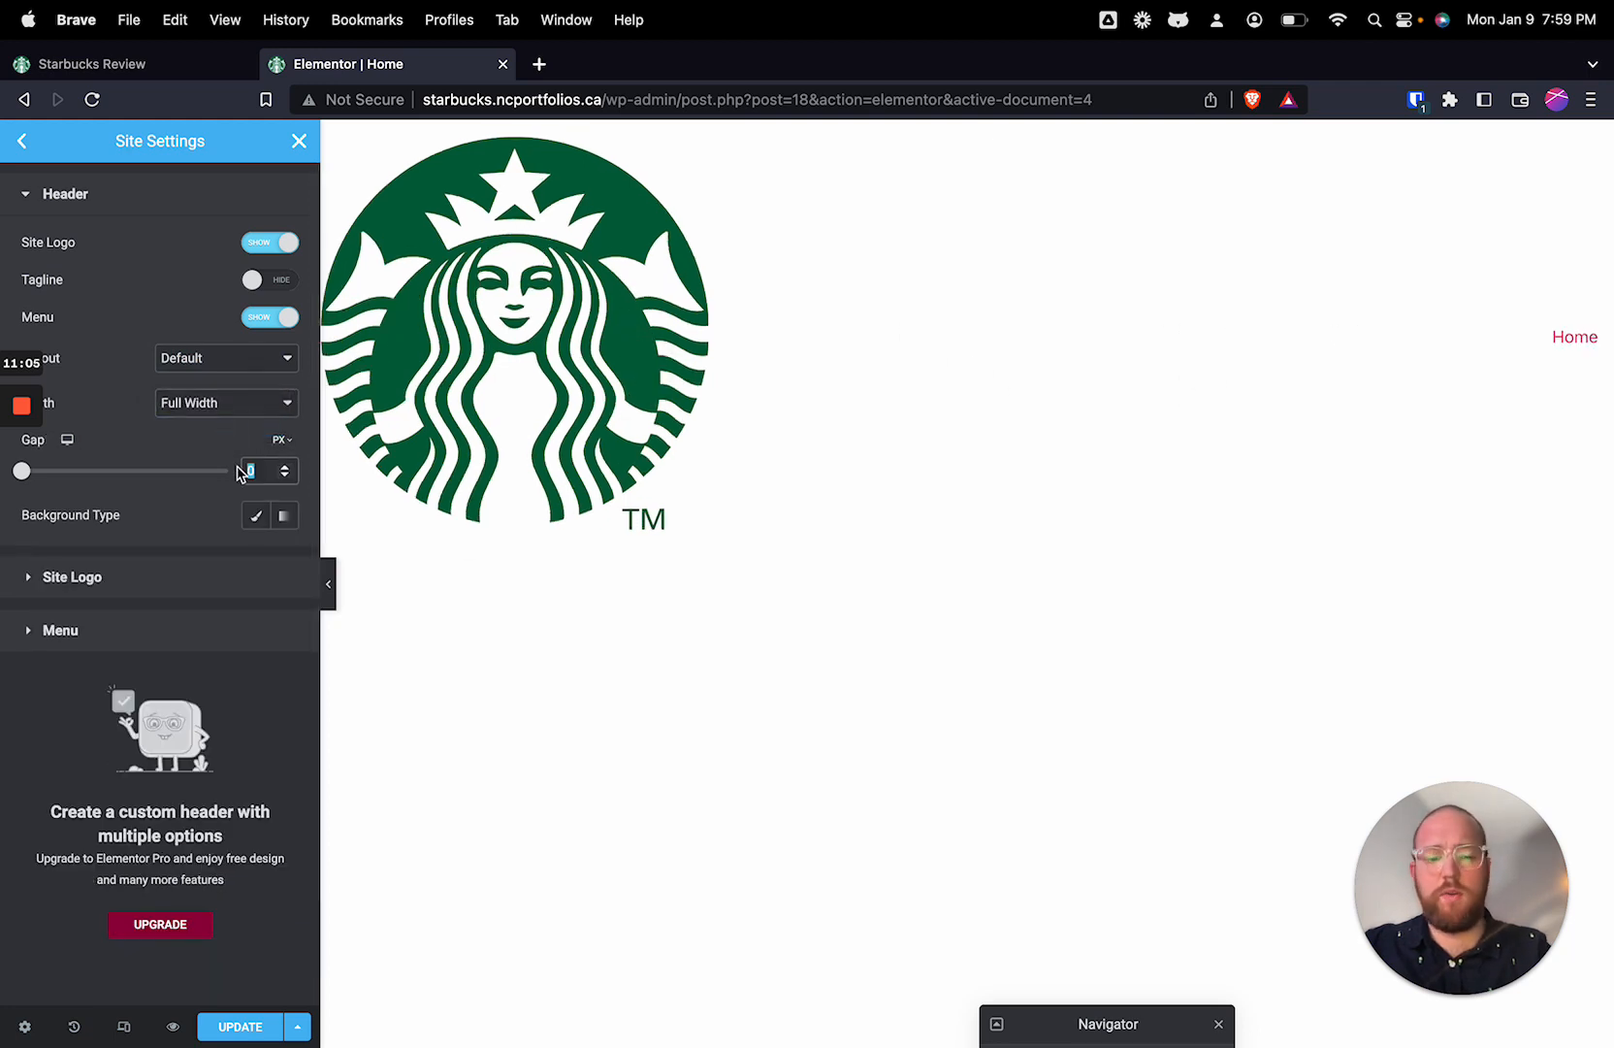
{"action": "type", "text": "30"}
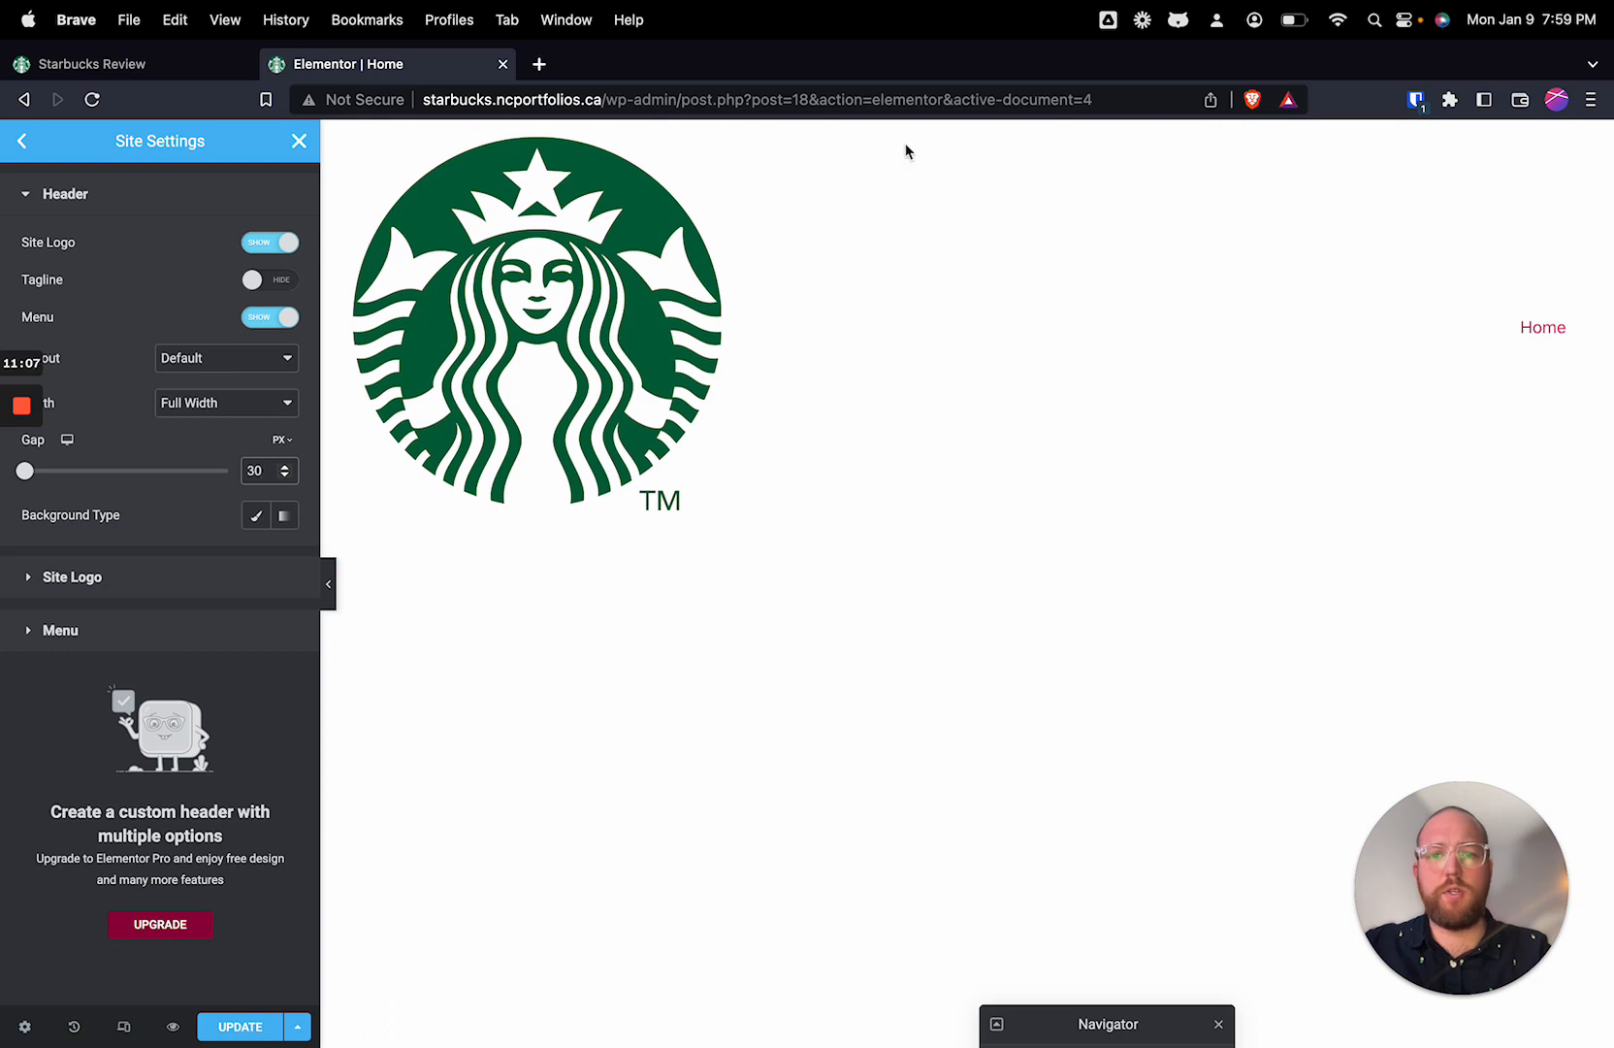
Step: Set the header's background type to Classic with the custom colour #F0F0F0
{"action": "left_click", "coordinate": [258, 519]}
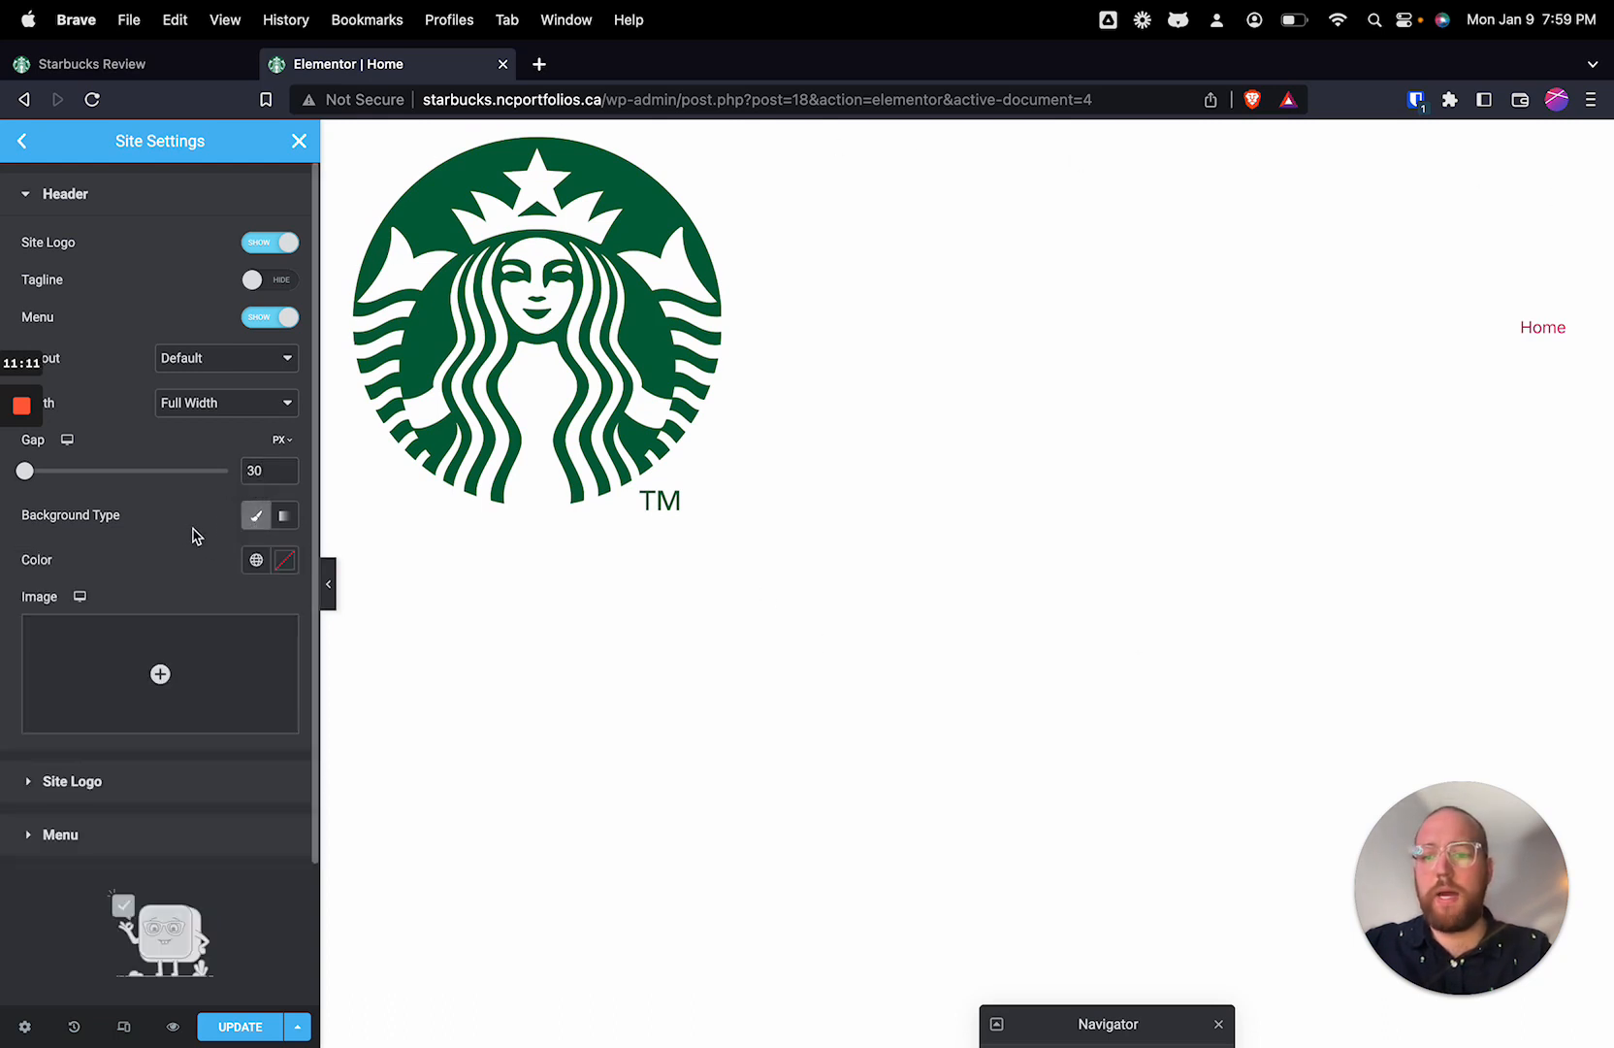
{"action": "left_click", "coordinate": [258, 521]}
{"action": "left_click", "coordinate": [258, 521]}
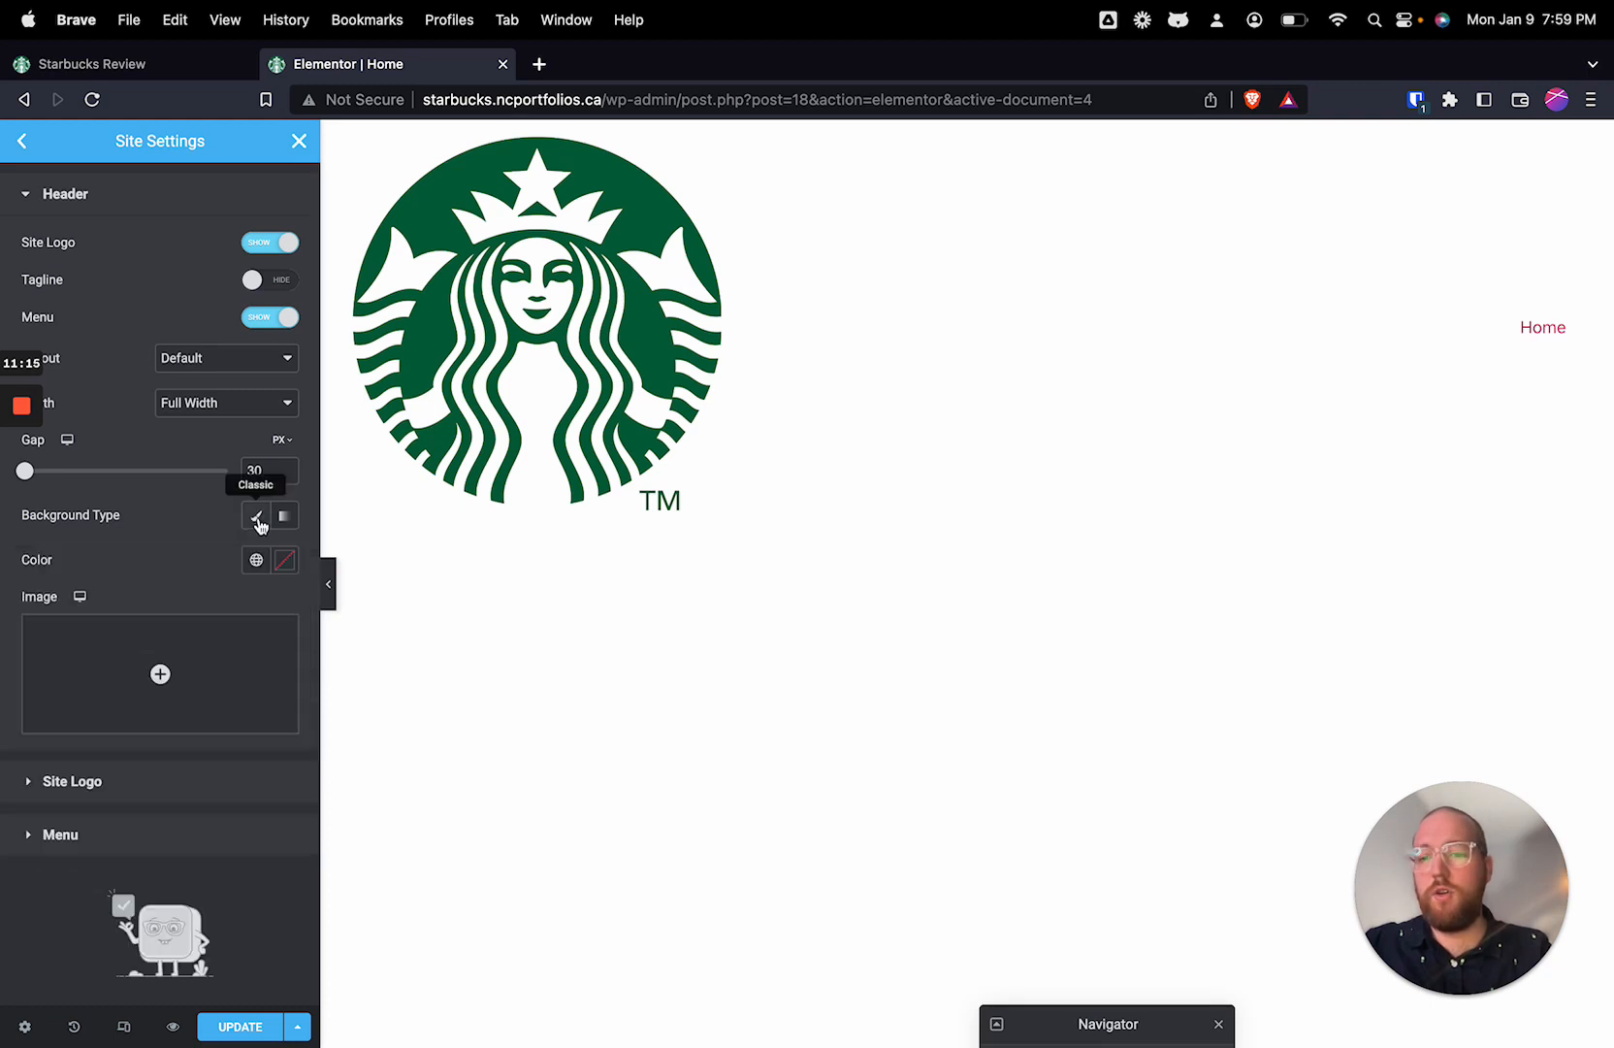
{"action": "left_click", "coordinate": [257, 561]}
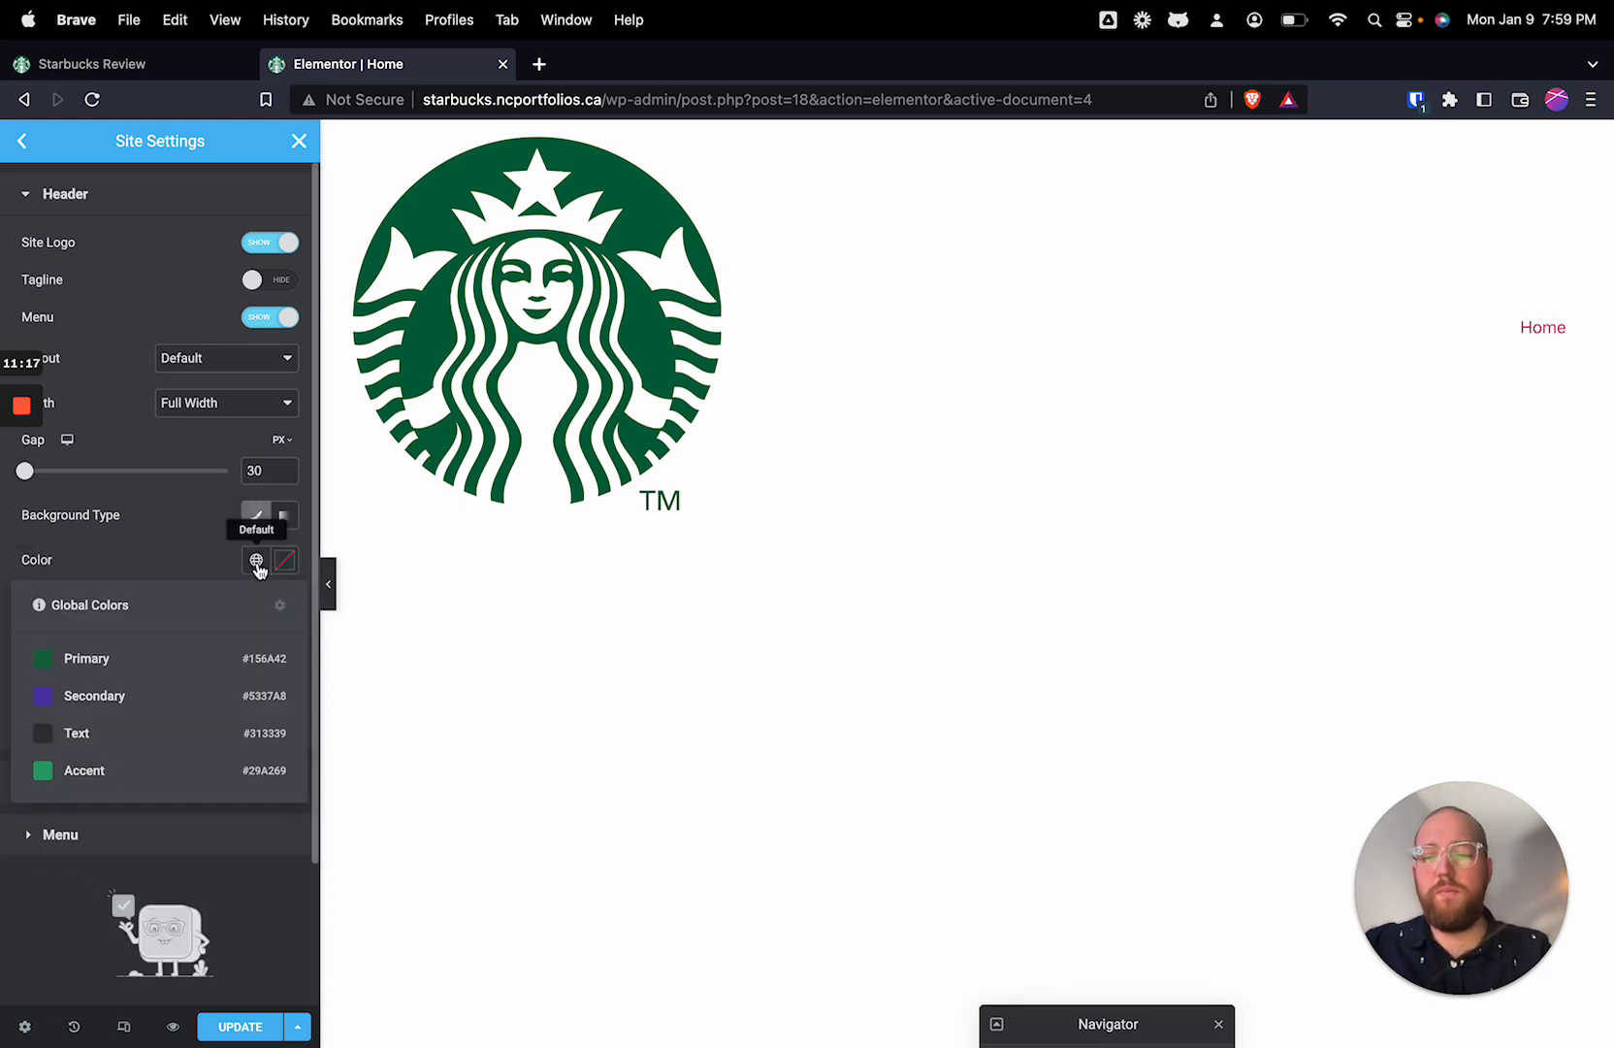
{"action": "left_click", "coordinate": [283, 560]}
{"action": "type", "text": "#EFEFEF"}
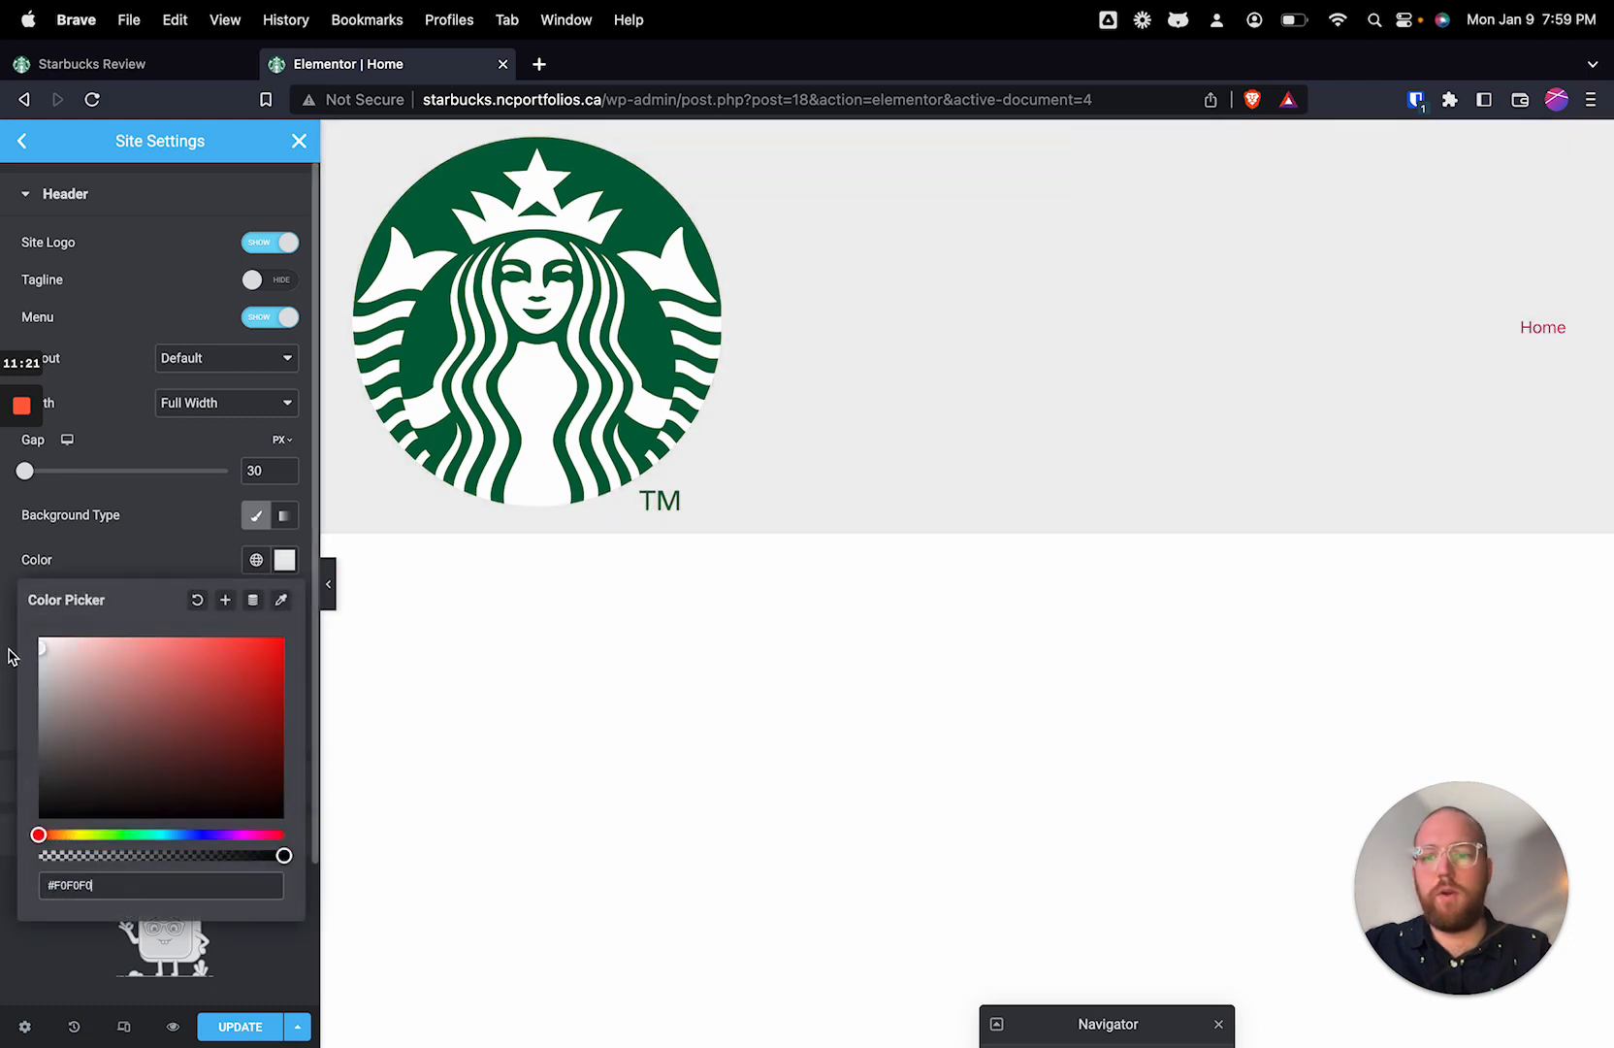
{"action": "left_click", "coordinate": [145, 562]}
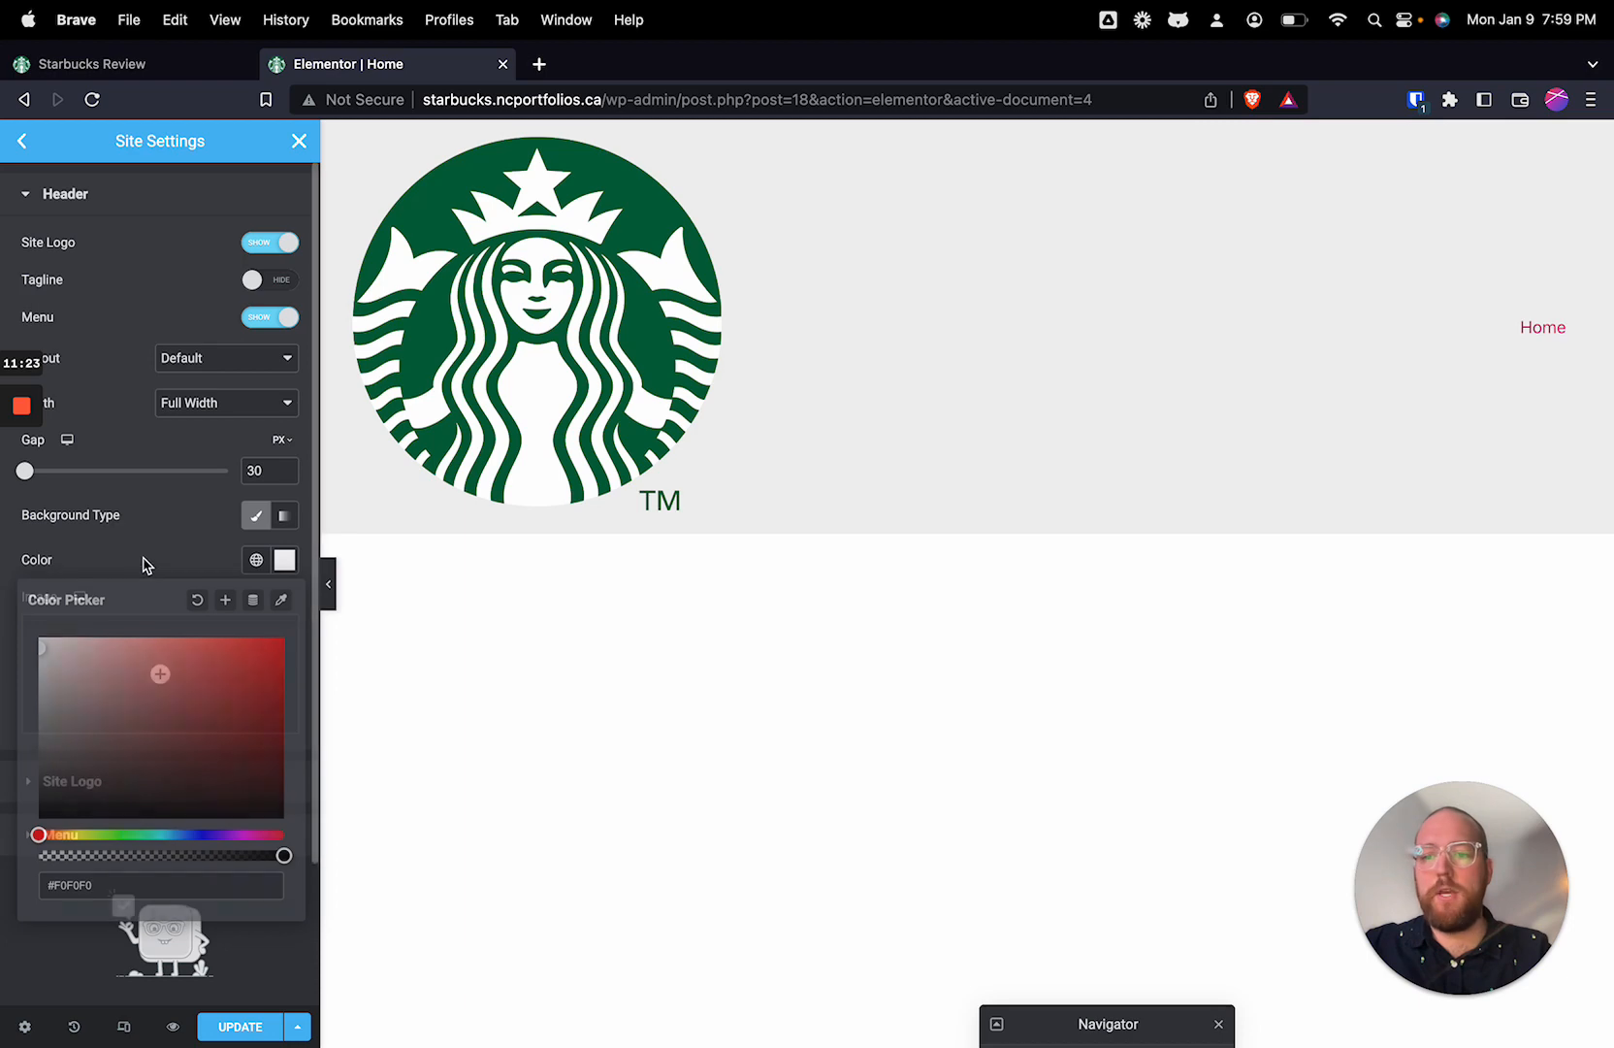
Step: Fine-tune the shade of the header's light grey background colour
{"action": "left_click", "coordinate": [285, 560]}
{"action": "left_click_drag", "start_coordinate": [43, 680], "coordinate": [34, 652]}
{"action": "left_click", "coordinate": [165, 545]}
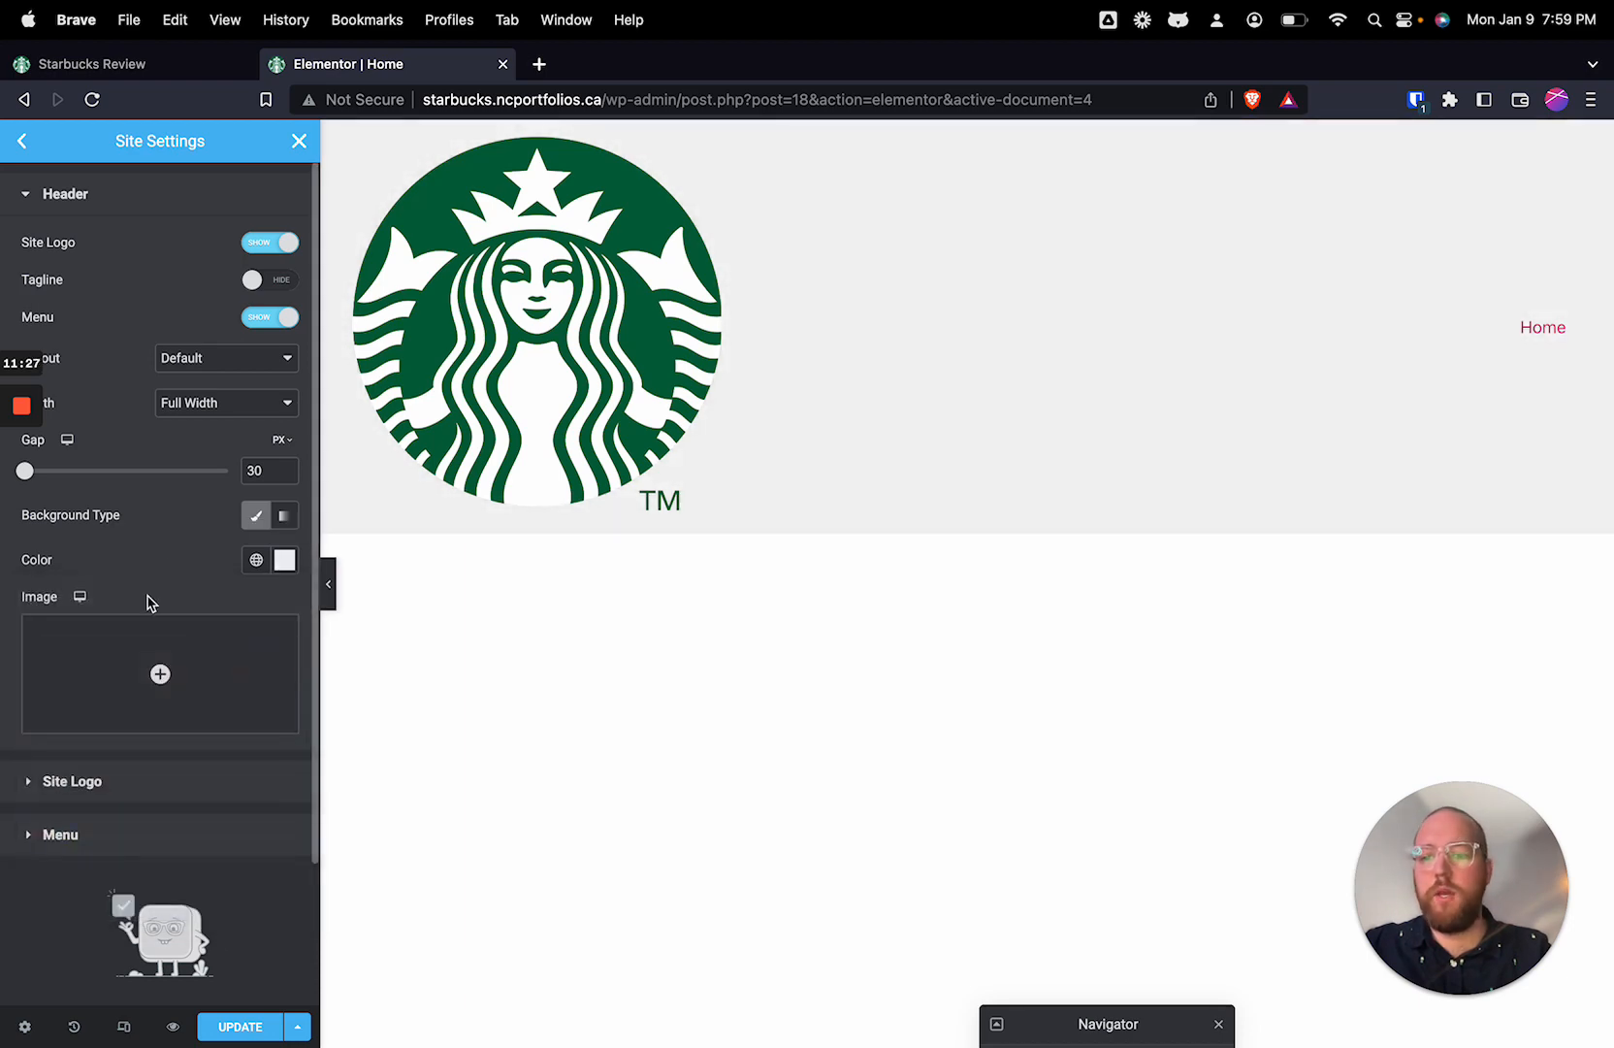
Step: Set the header's site logo width to 80 px
{"action": "left_click", "coordinate": [93, 783]}
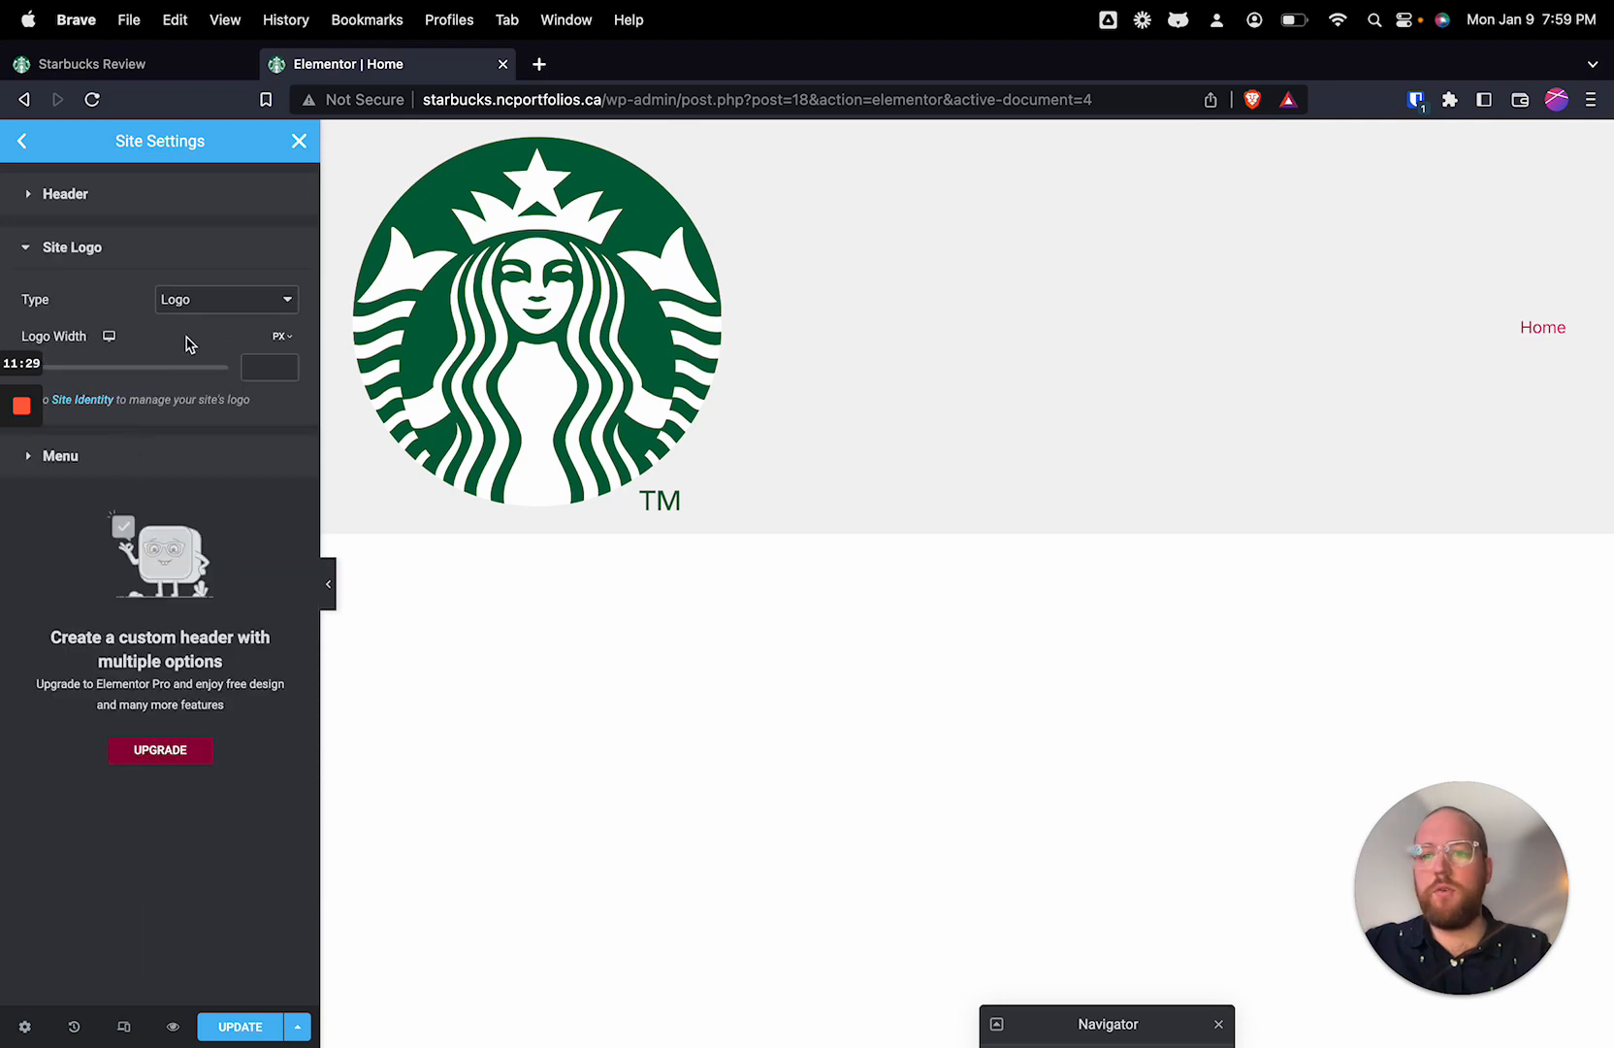
{"action": "left_click", "coordinate": [279, 367]}
{"action": "type", "text": "80"}
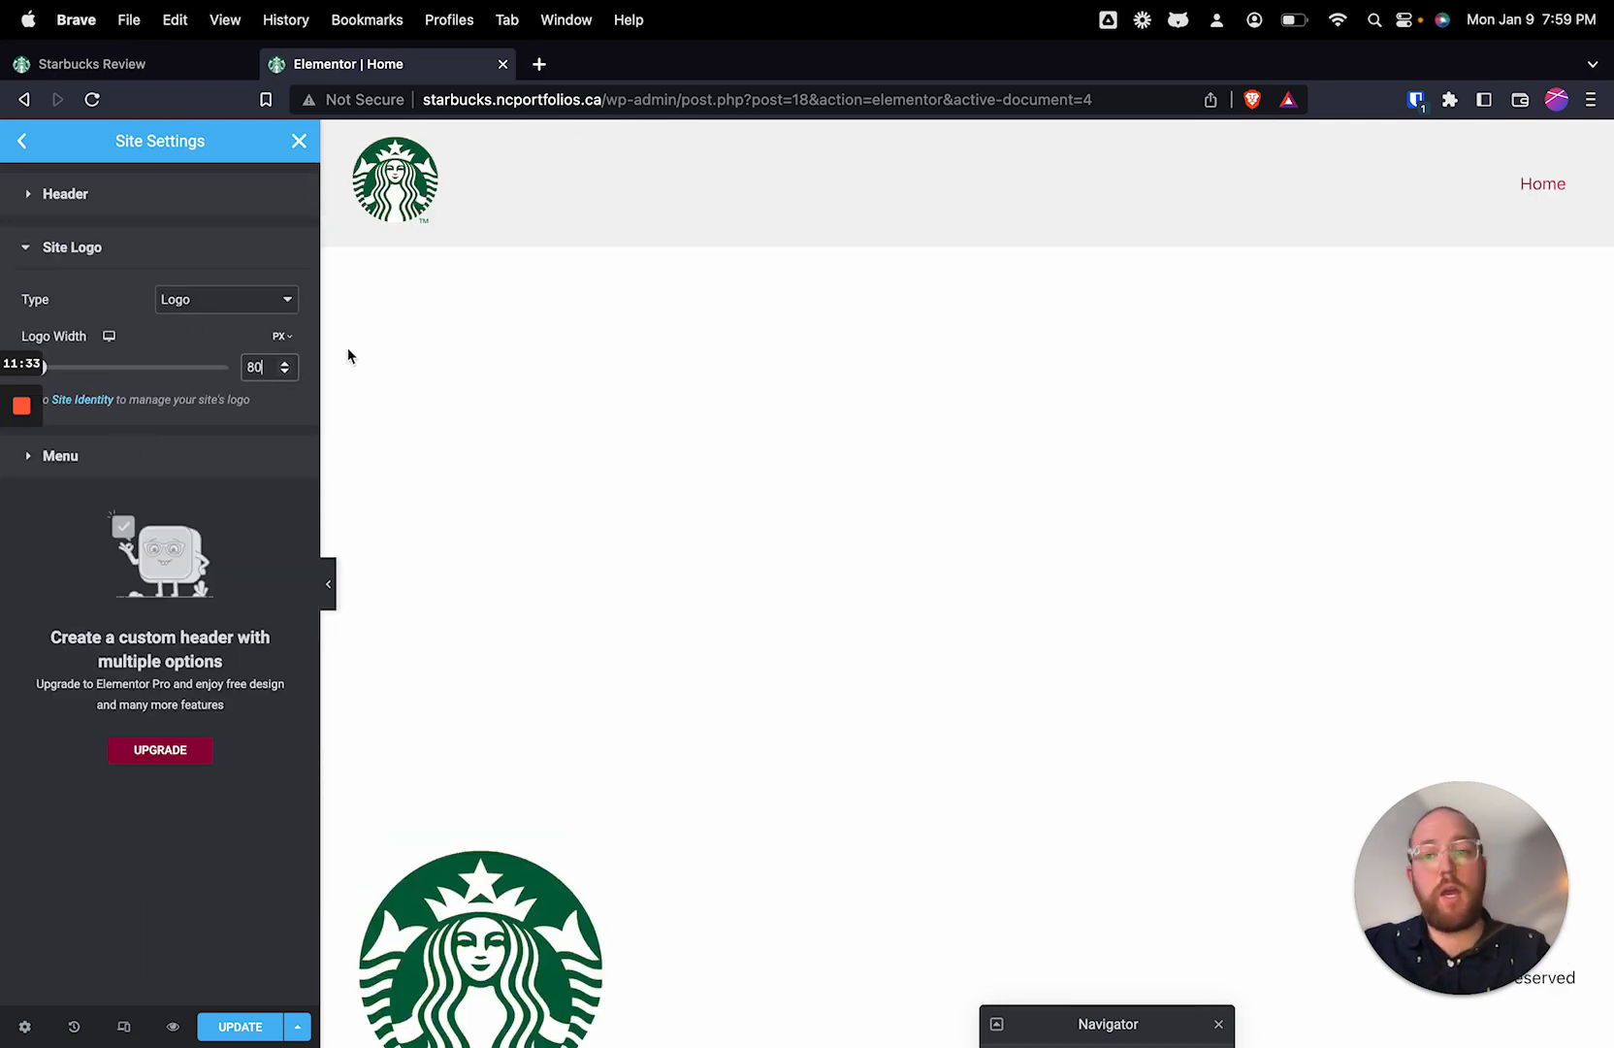
{"action": "left_click", "coordinate": [285, 339]}
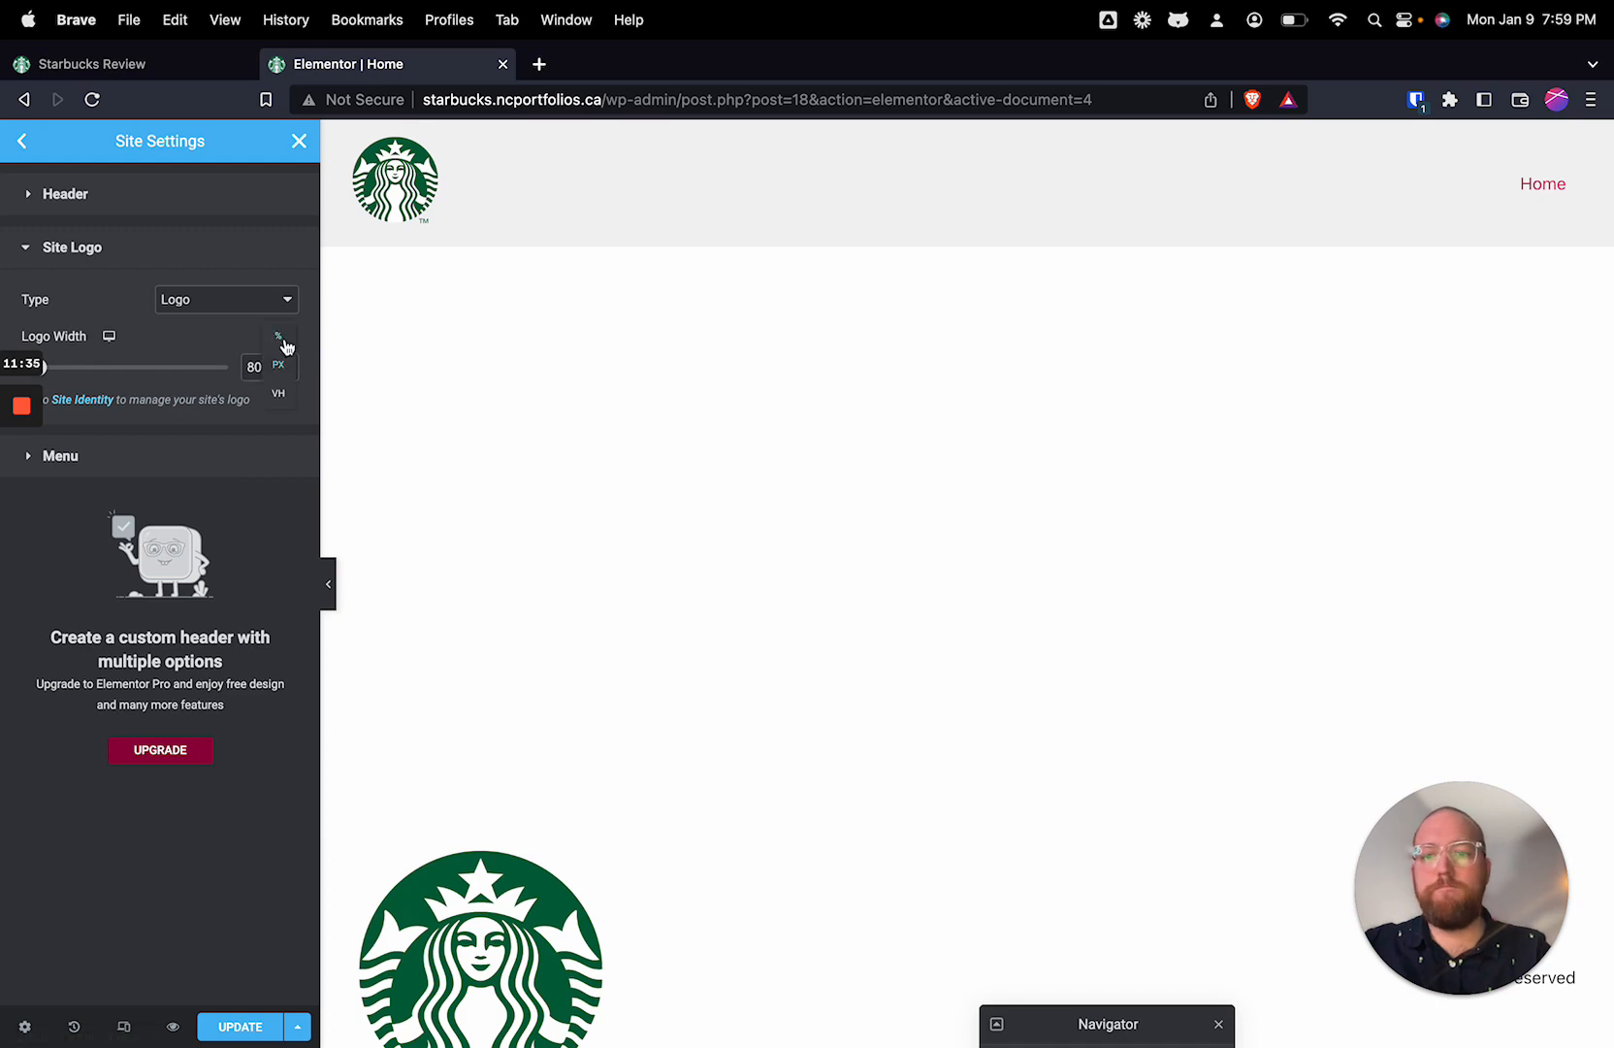
{"action": "left_click", "coordinate": [249, 337]}
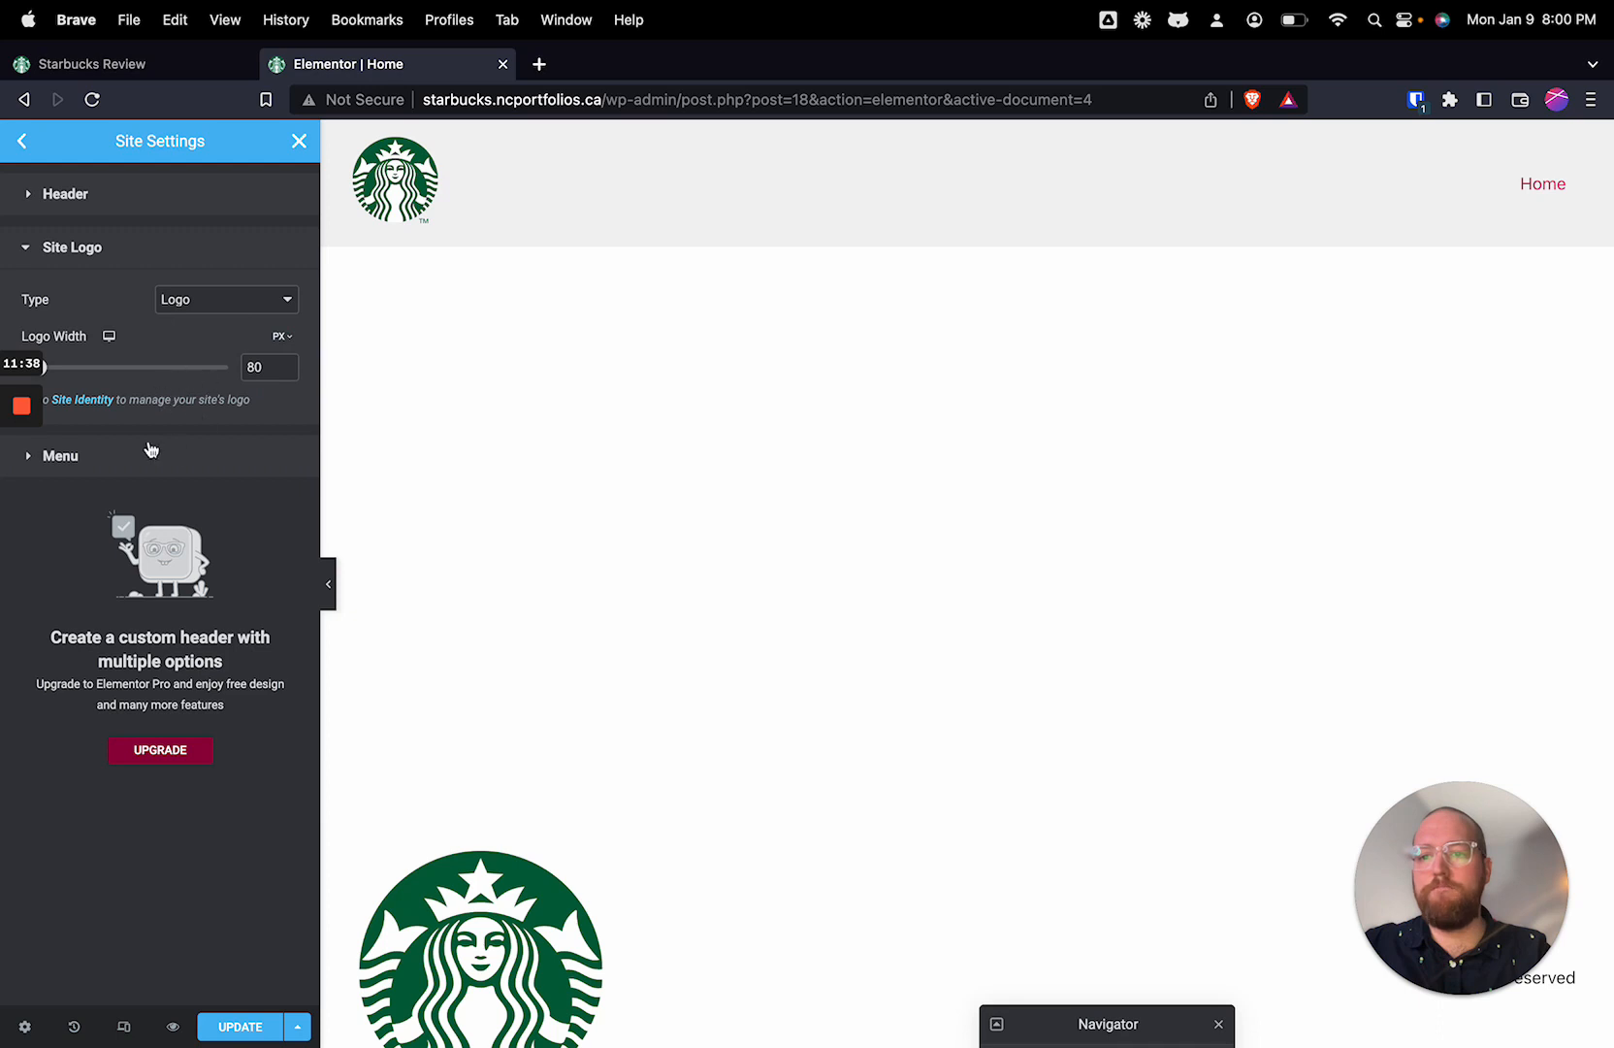
{"action": "left_click", "coordinate": [285, 374]}
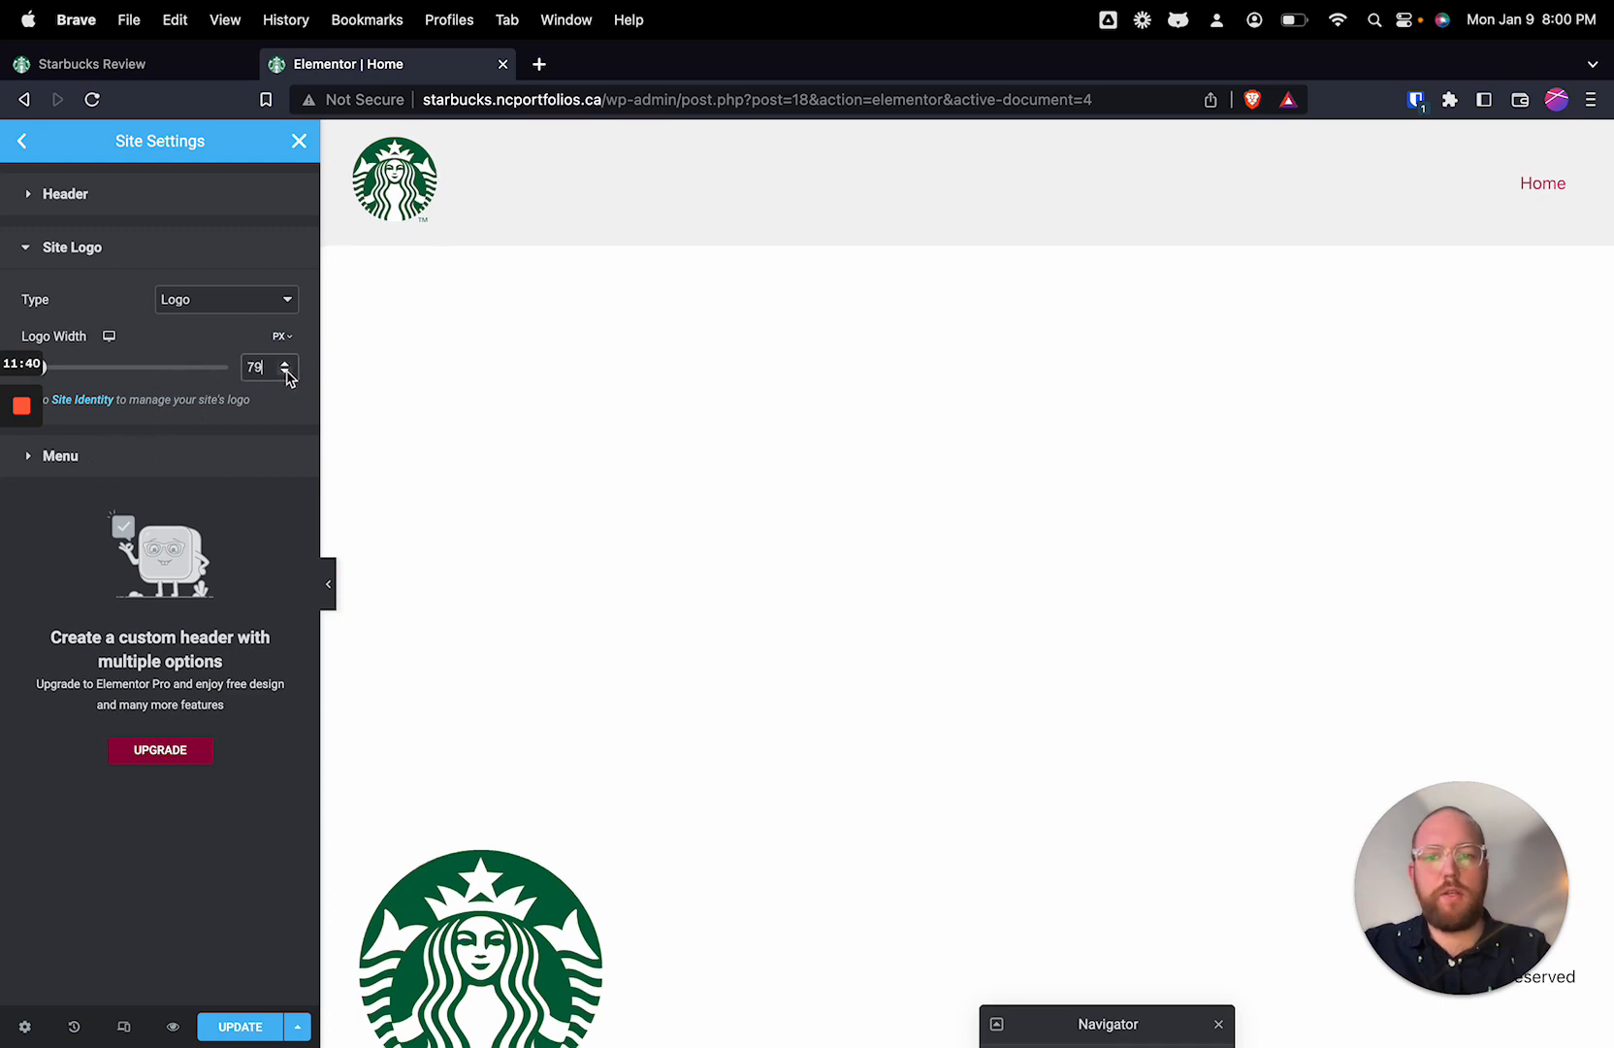
{"action": "left_click", "coordinate": [286, 366]}
Step: Assign the Primary menu to the header
{"action": "left_click", "coordinate": [39, 456]}
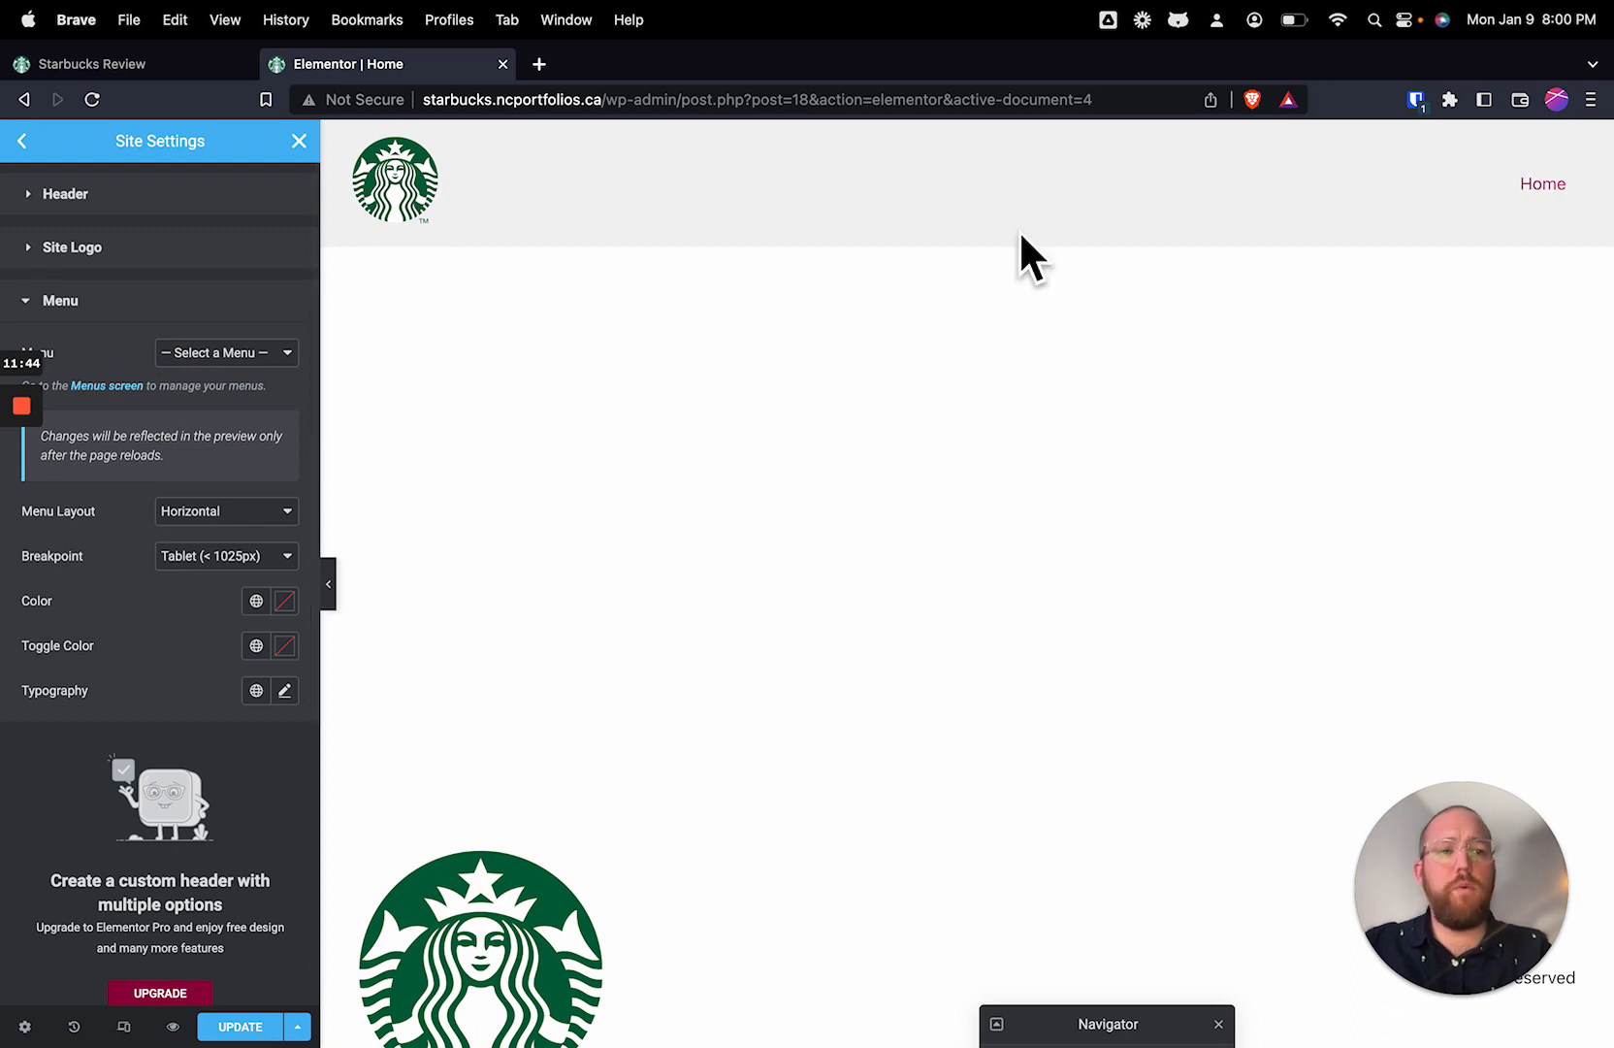
{"action": "left_click", "coordinate": [270, 358]}
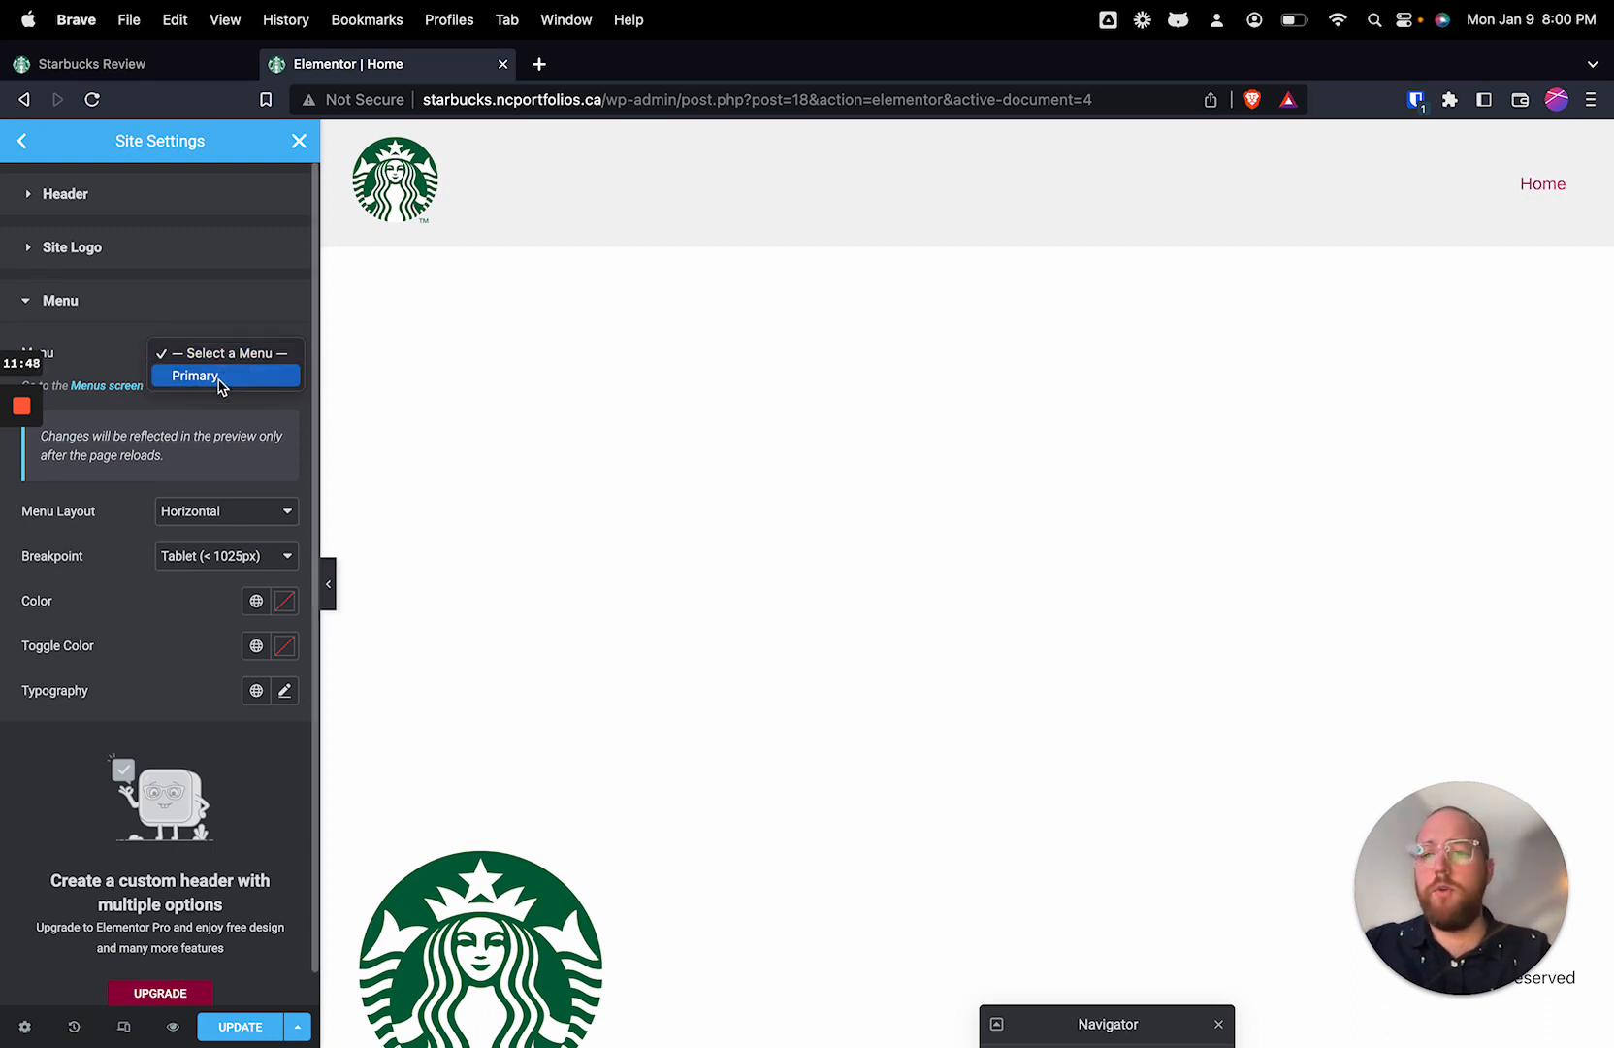
{"action": "left_click", "coordinate": [219, 383]}
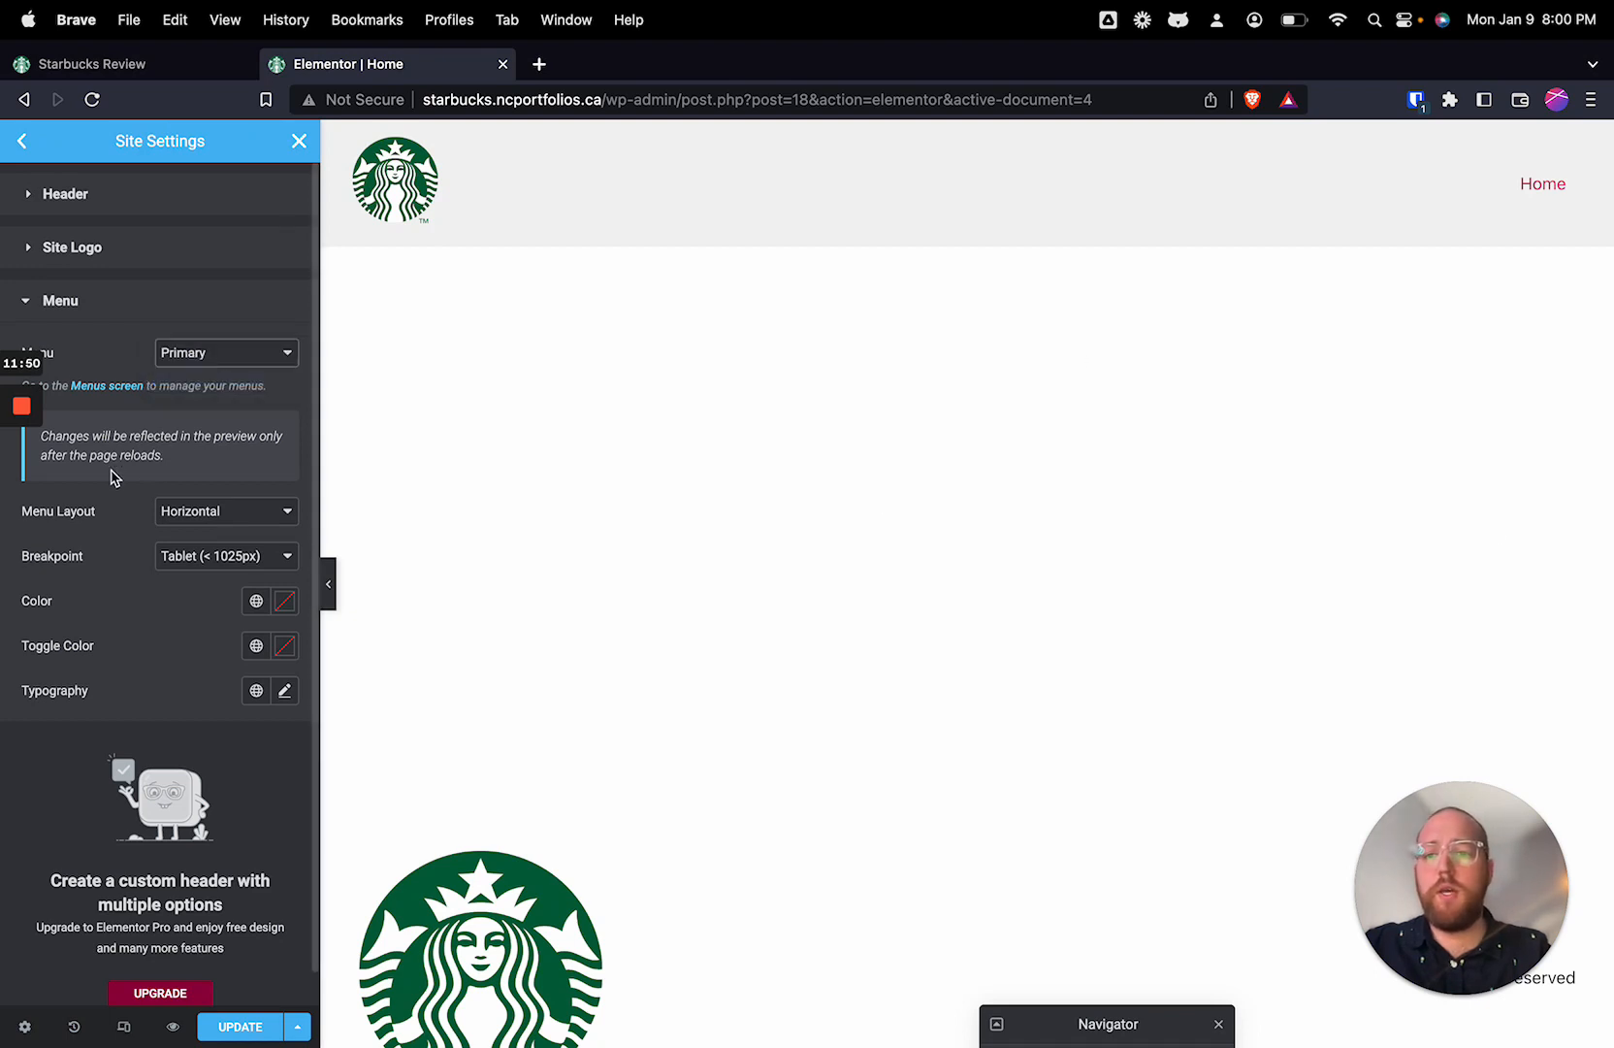
Step: Try the Dropdown layout for the header menu in the preview and return it to Horizontal
{"action": "left_click", "coordinate": [188, 515]}
{"action": "left_click", "coordinate": [220, 535]}
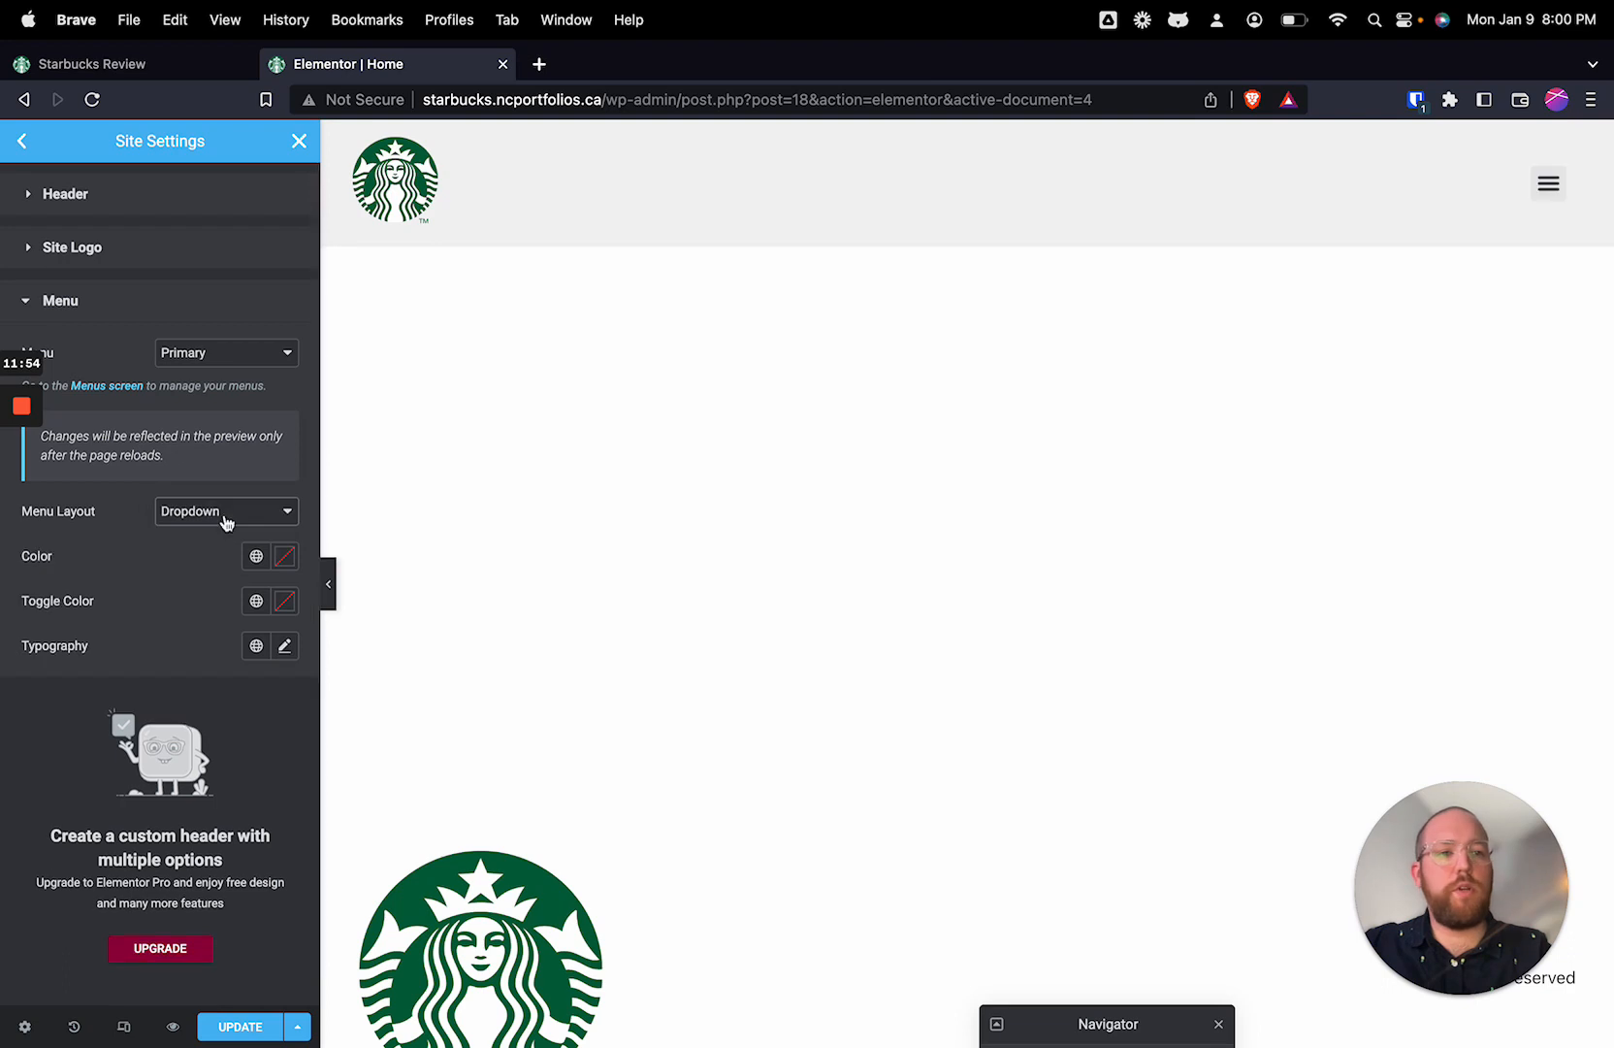
{"action": "left_click", "coordinate": [1556, 194]}
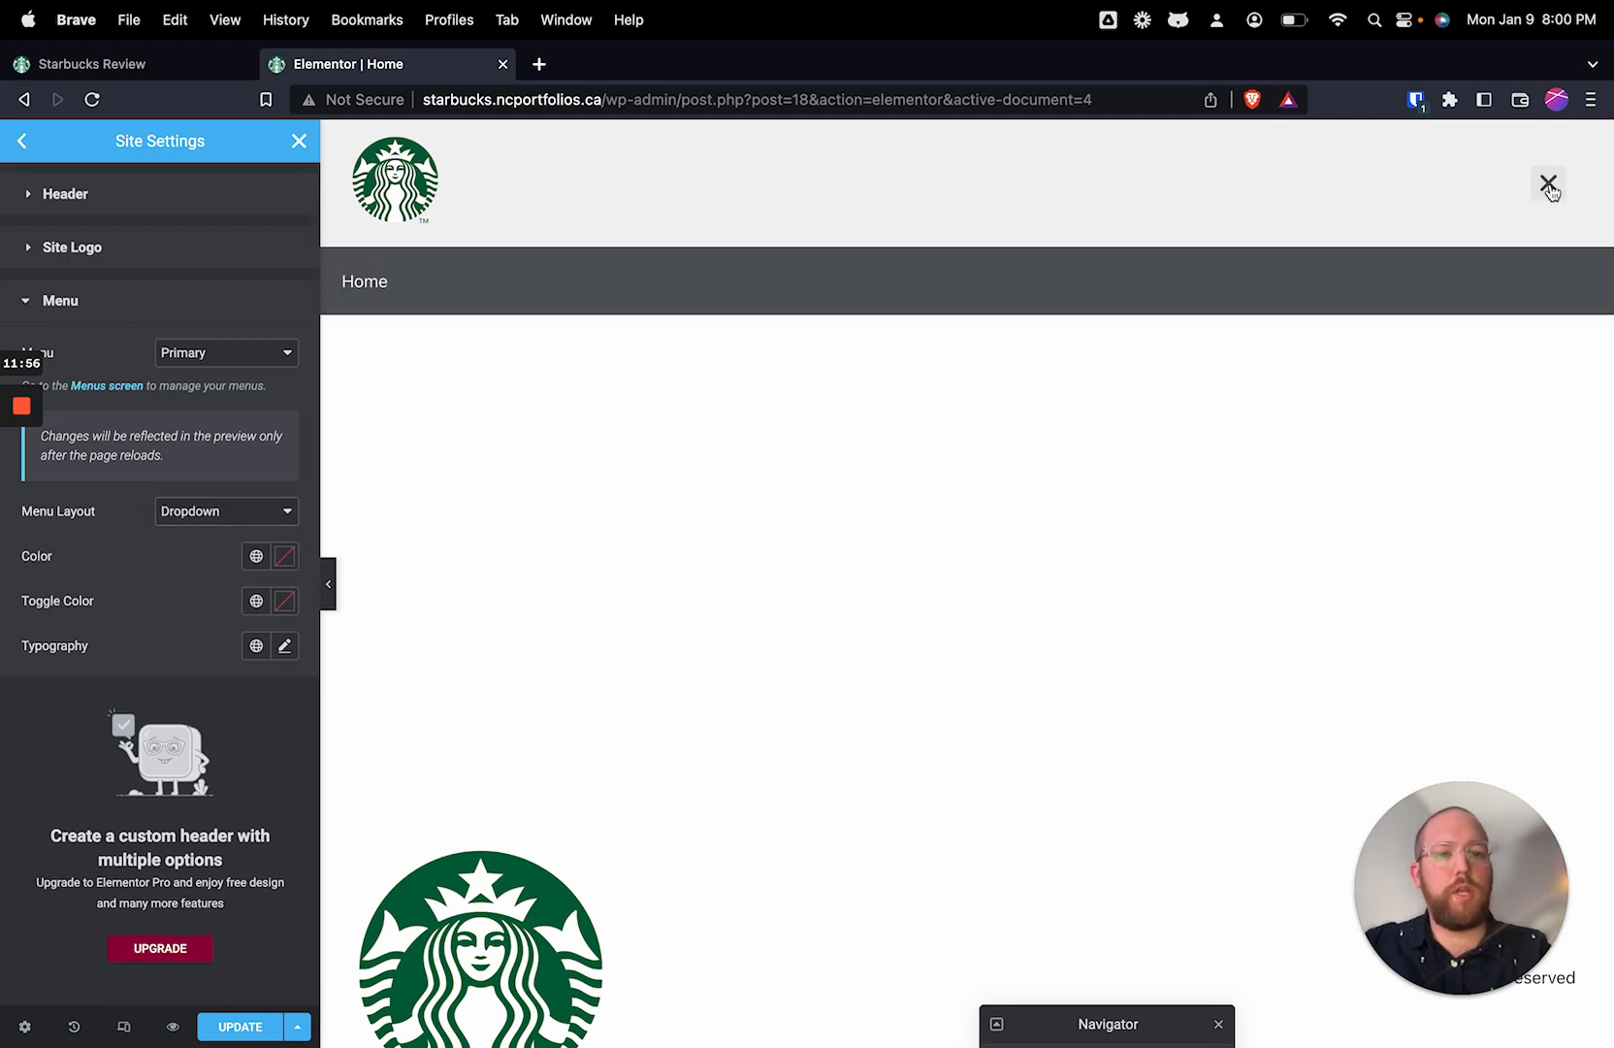
{"action": "left_click", "coordinate": [1557, 194]}
{"action": "left_click", "coordinate": [197, 512]}
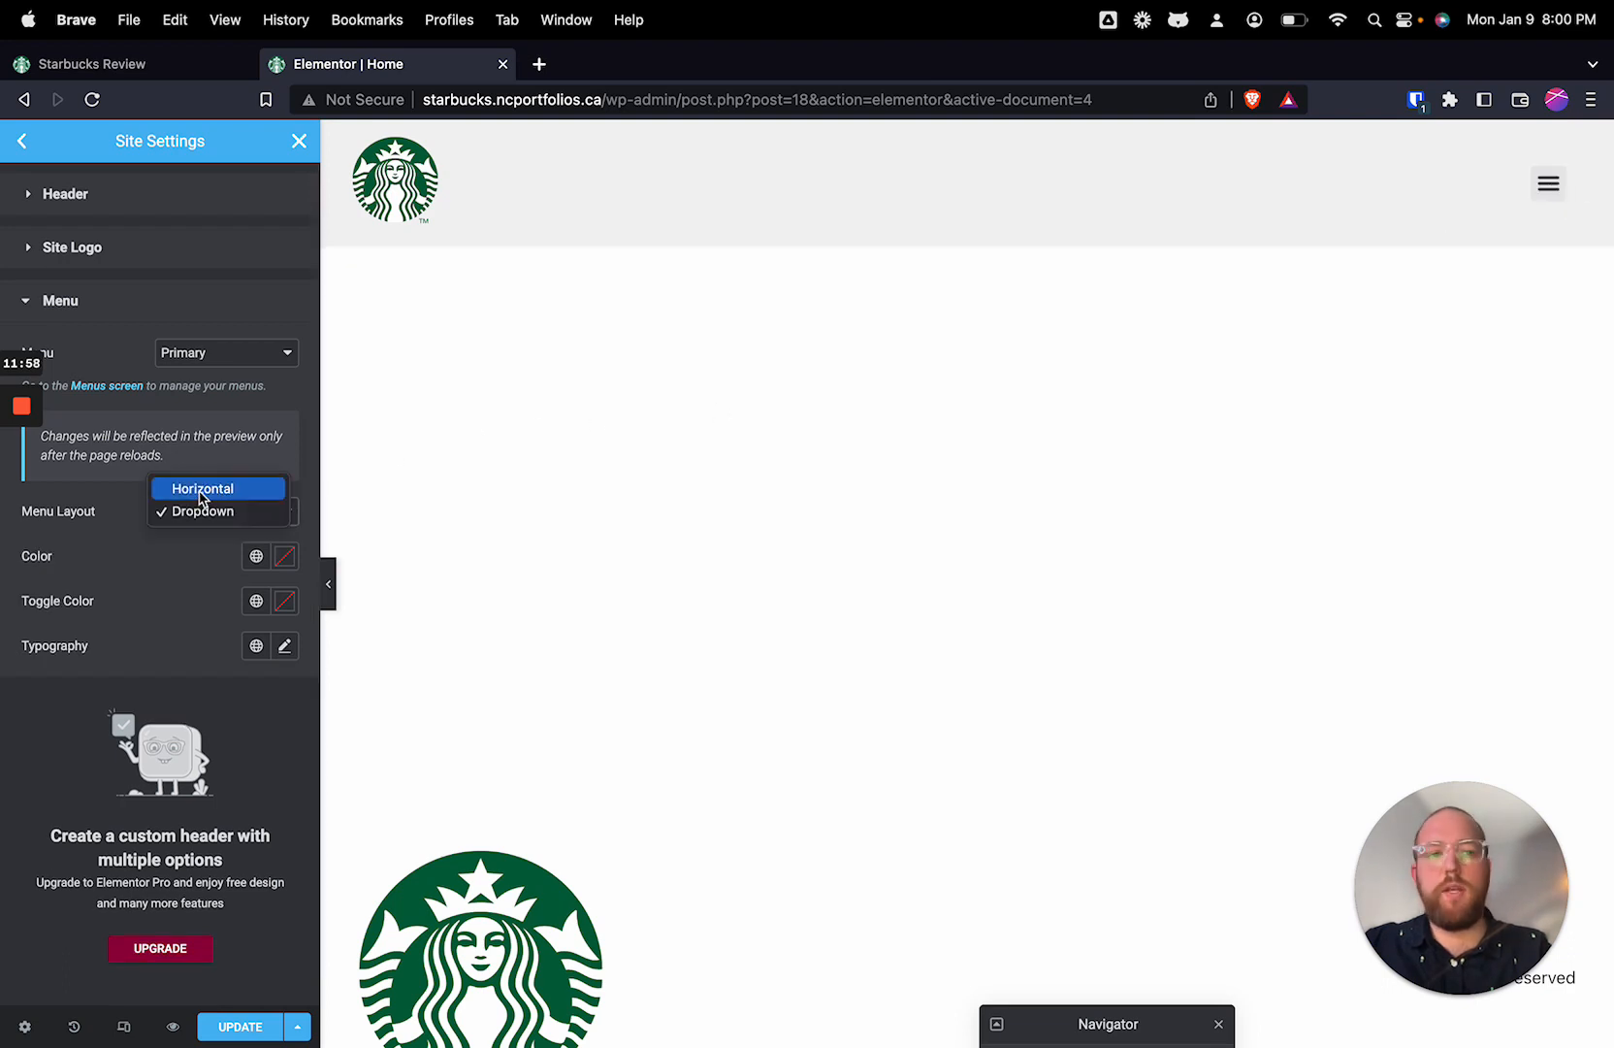
{"action": "left_click", "coordinate": [200, 489]}
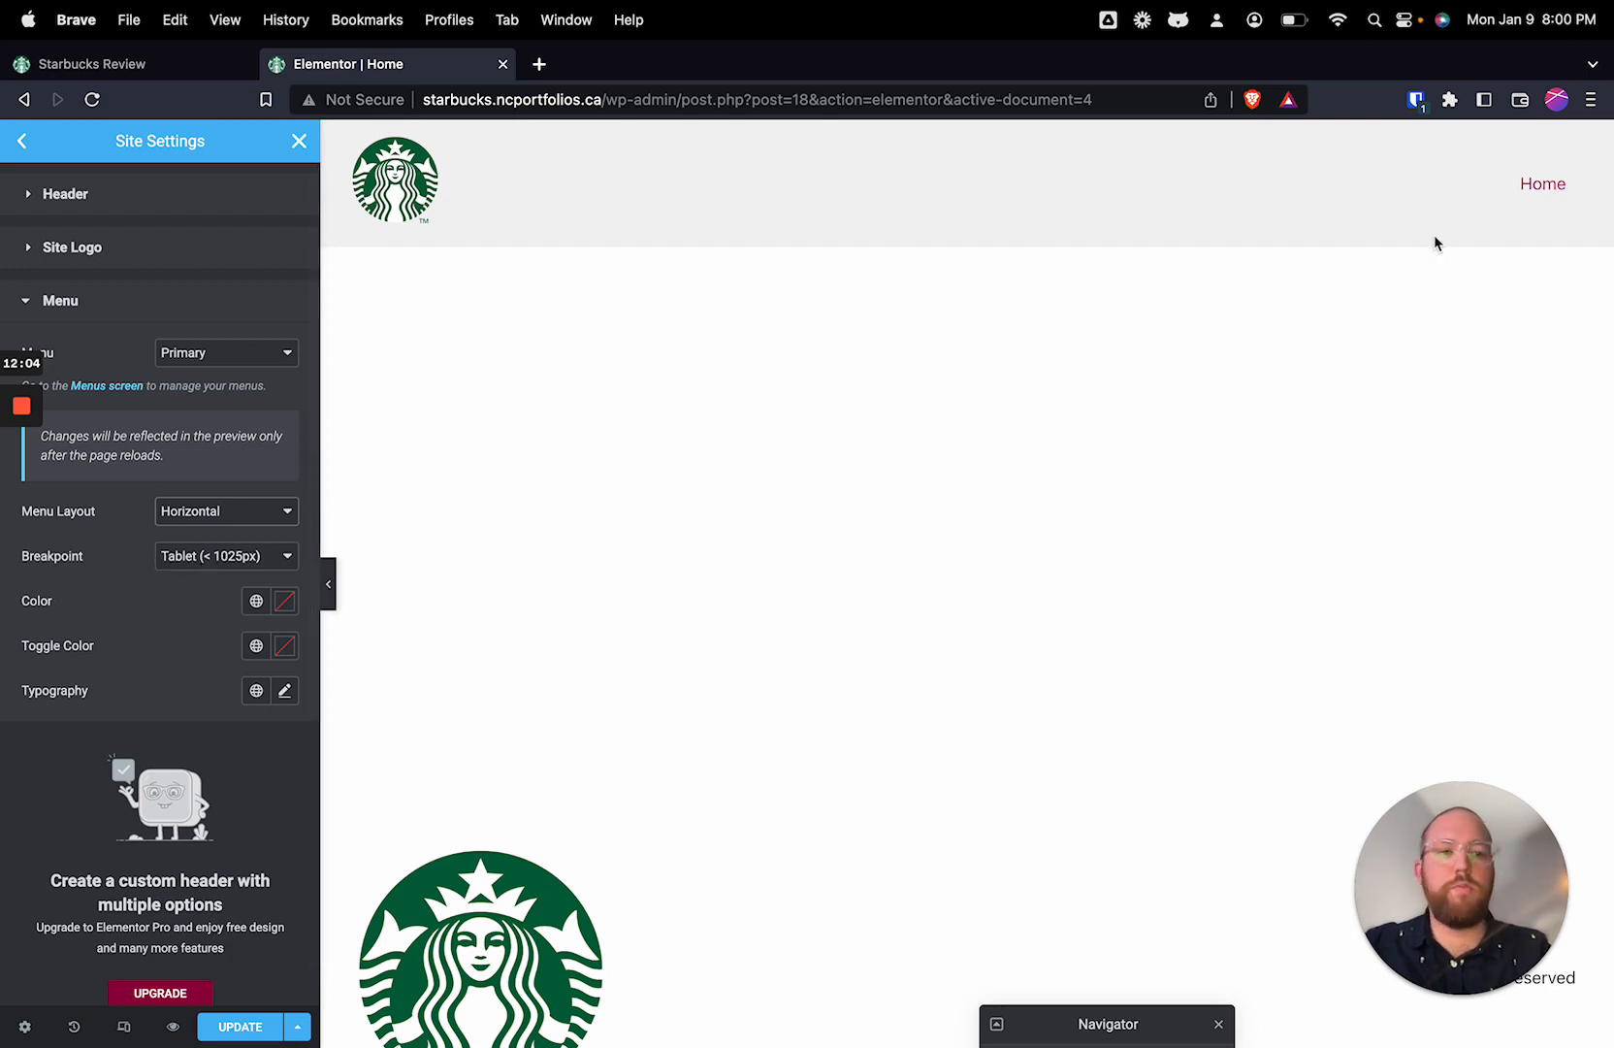
Step: Set the header menu's breakpoint to Mobile (< 768px) and its colour to the global Text colour
{"action": "left_click", "coordinate": [191, 559]}
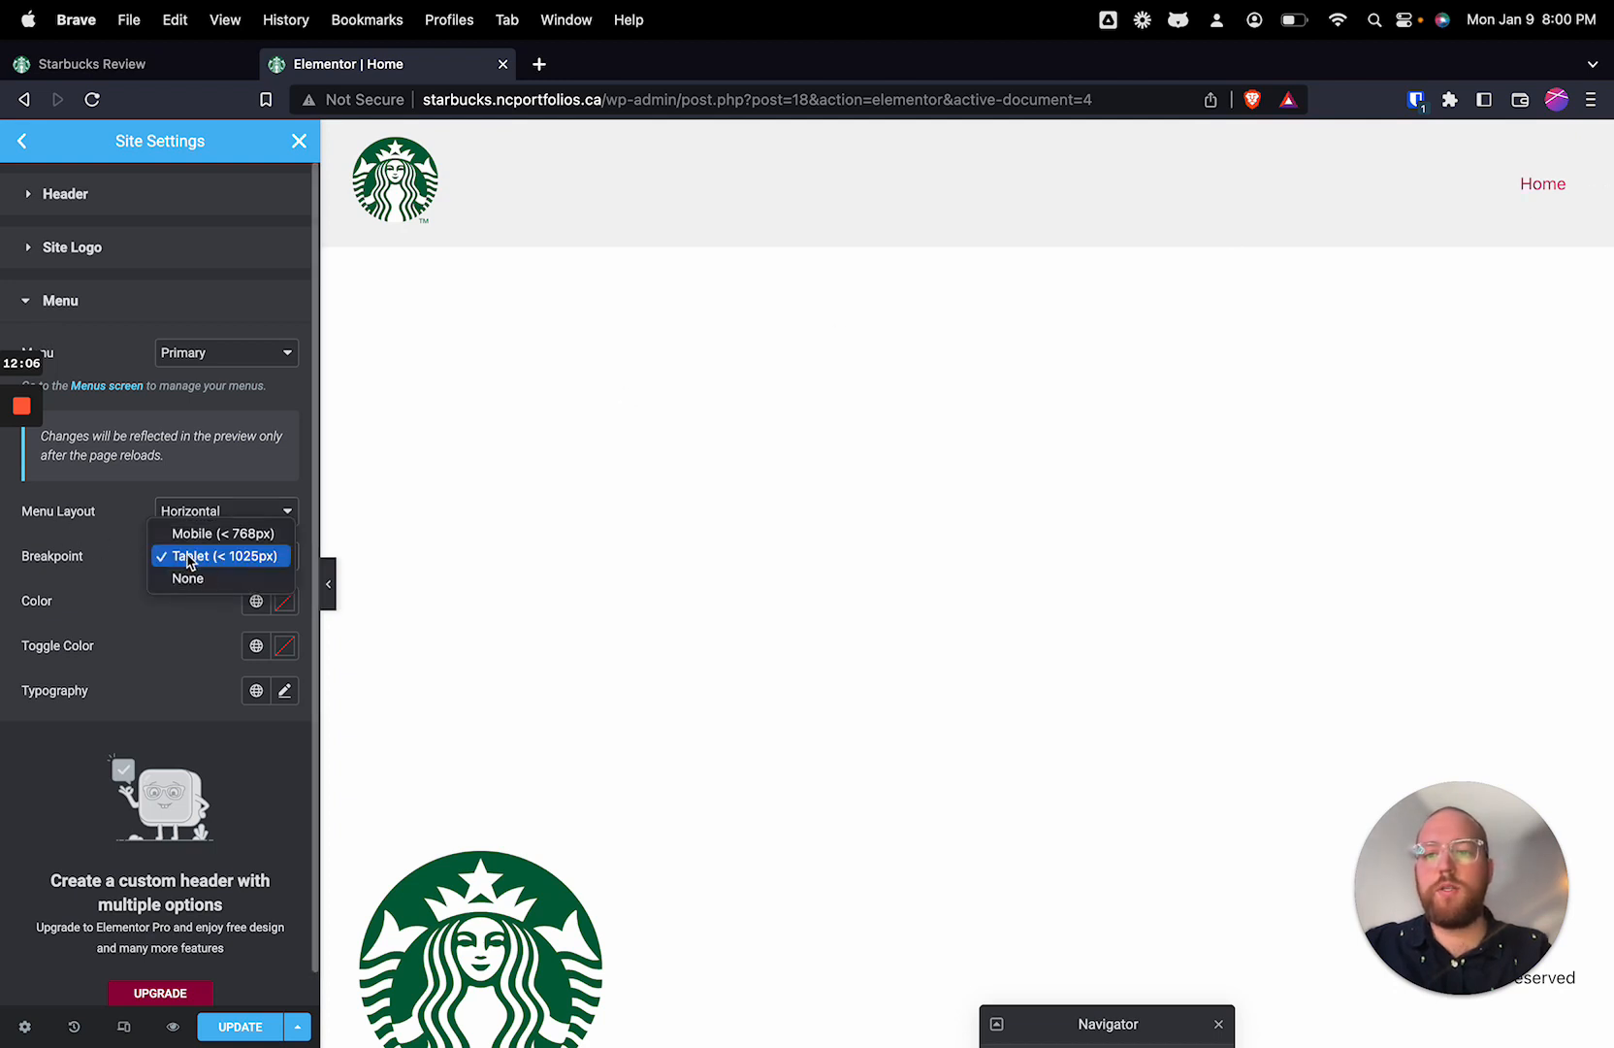
{"action": "left_click", "coordinate": [239, 534]}
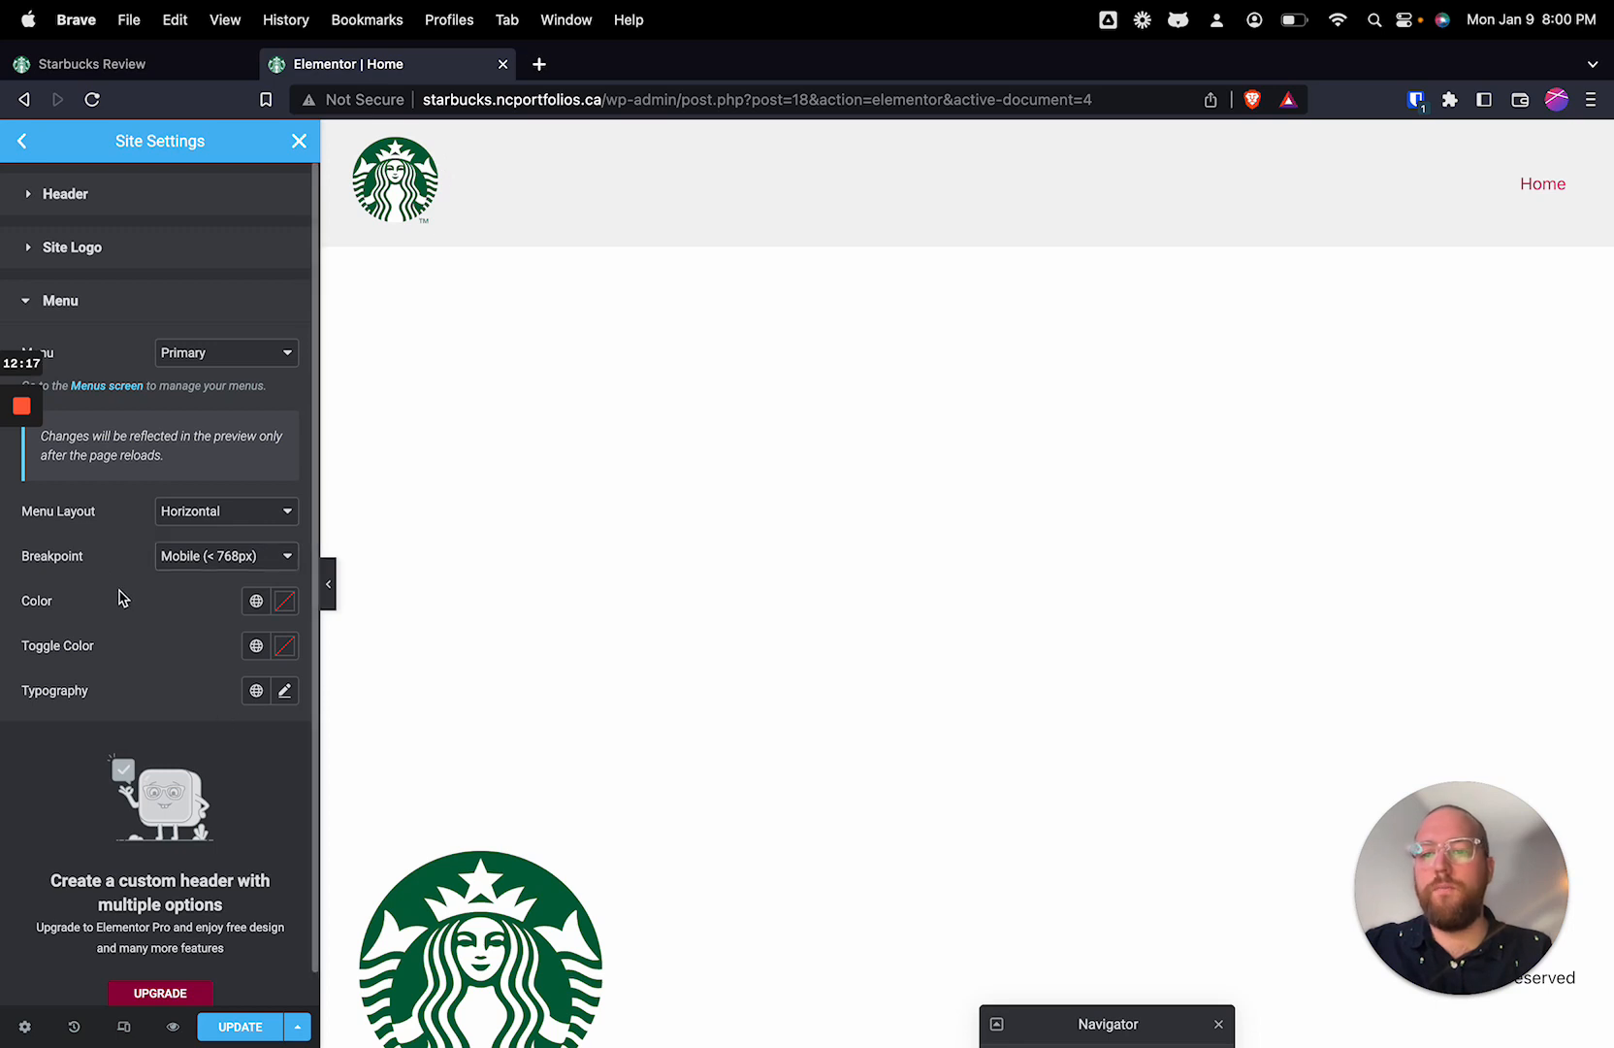
{"action": "left_click", "coordinate": [284, 603]}
{"action": "left_click", "coordinate": [257, 601]}
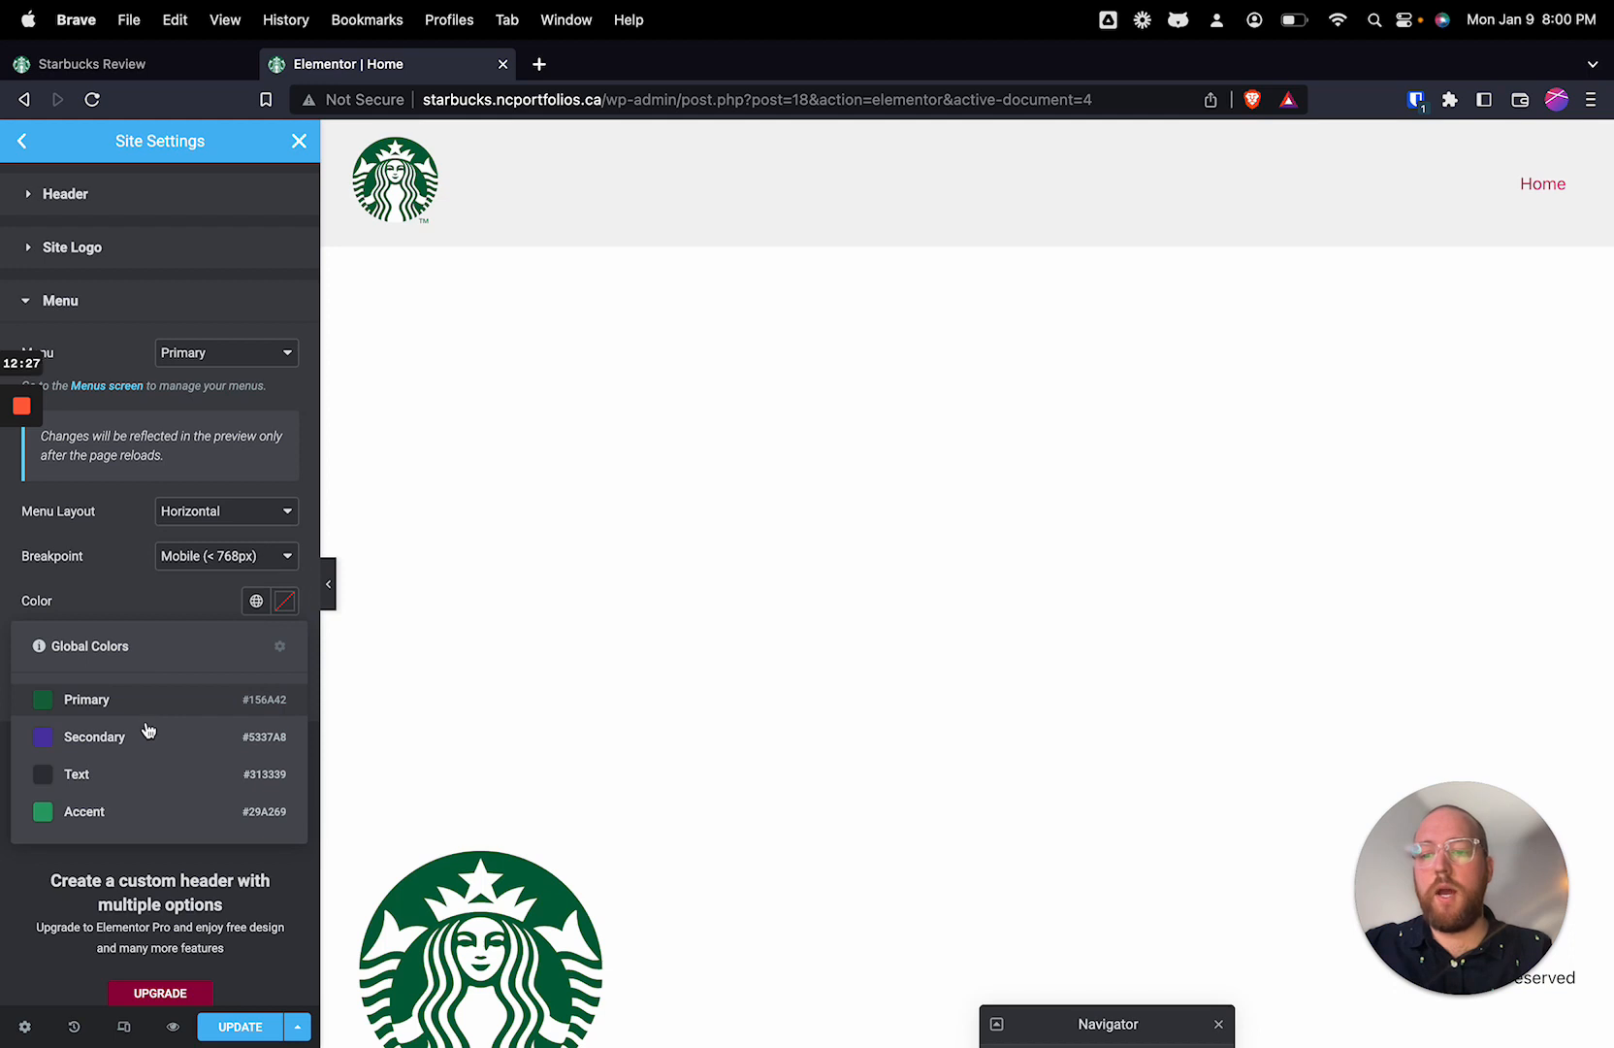
{"action": "left_click", "coordinate": [145, 776]}
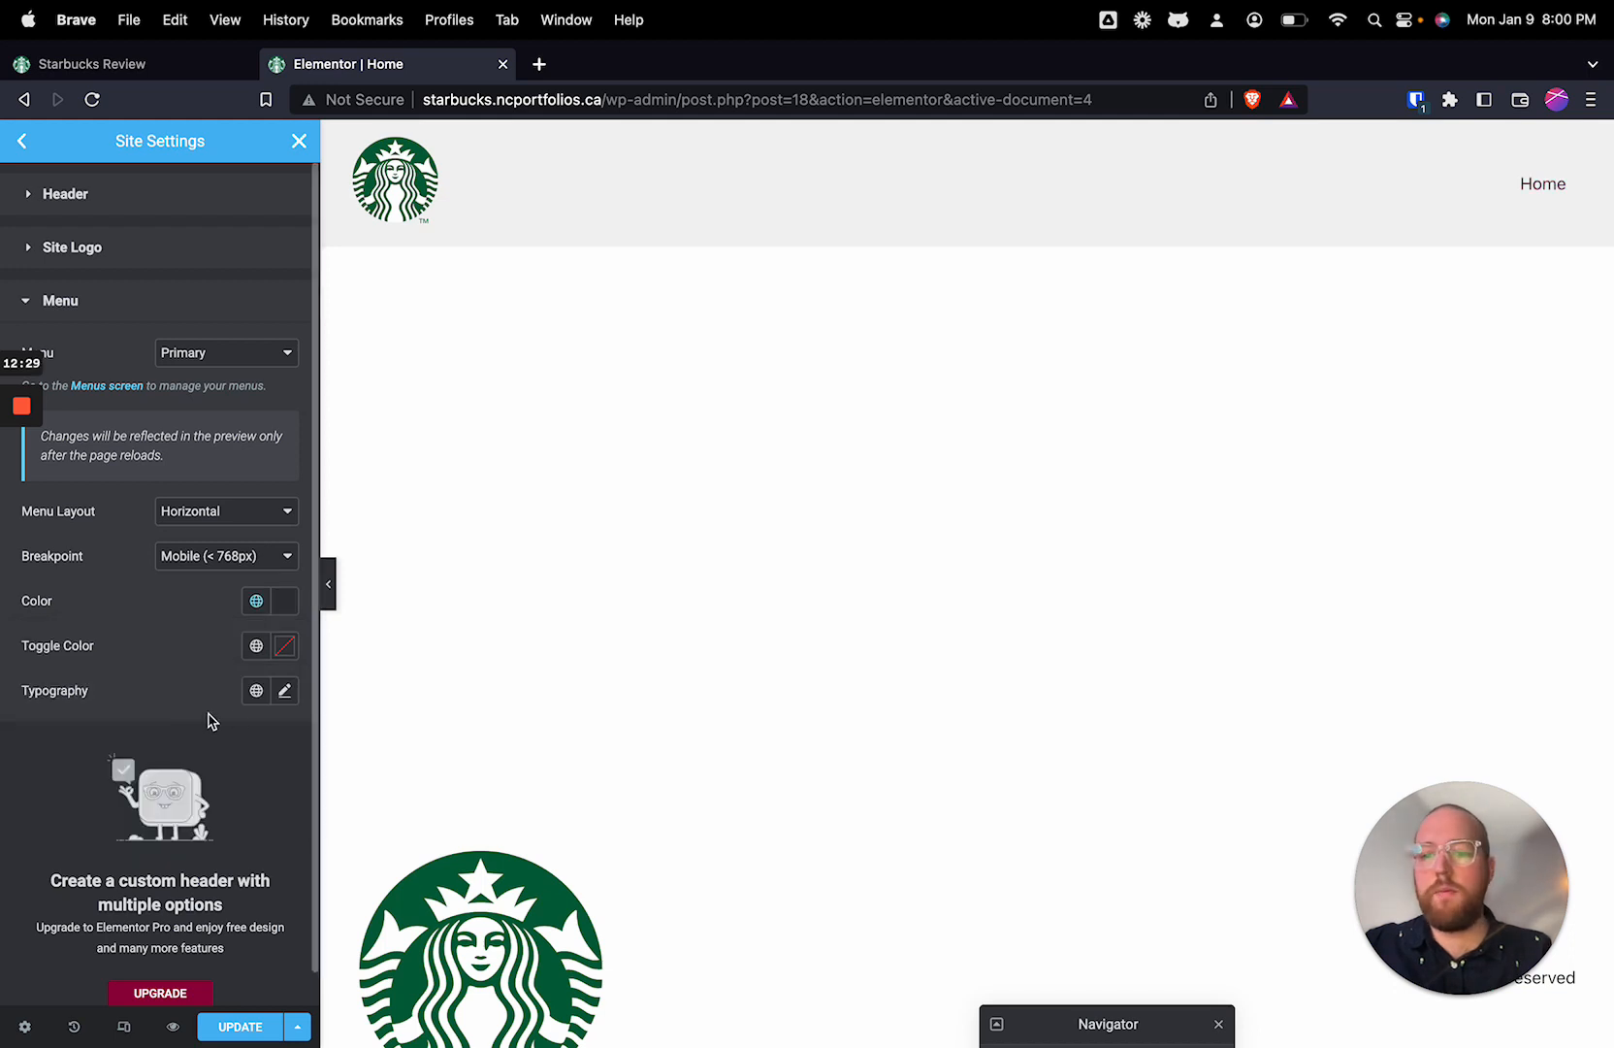
Step: Set the header menu's typography family to Nunito
{"action": "left_click", "coordinate": [284, 690]}
{"action": "left_click", "coordinate": [231, 791]}
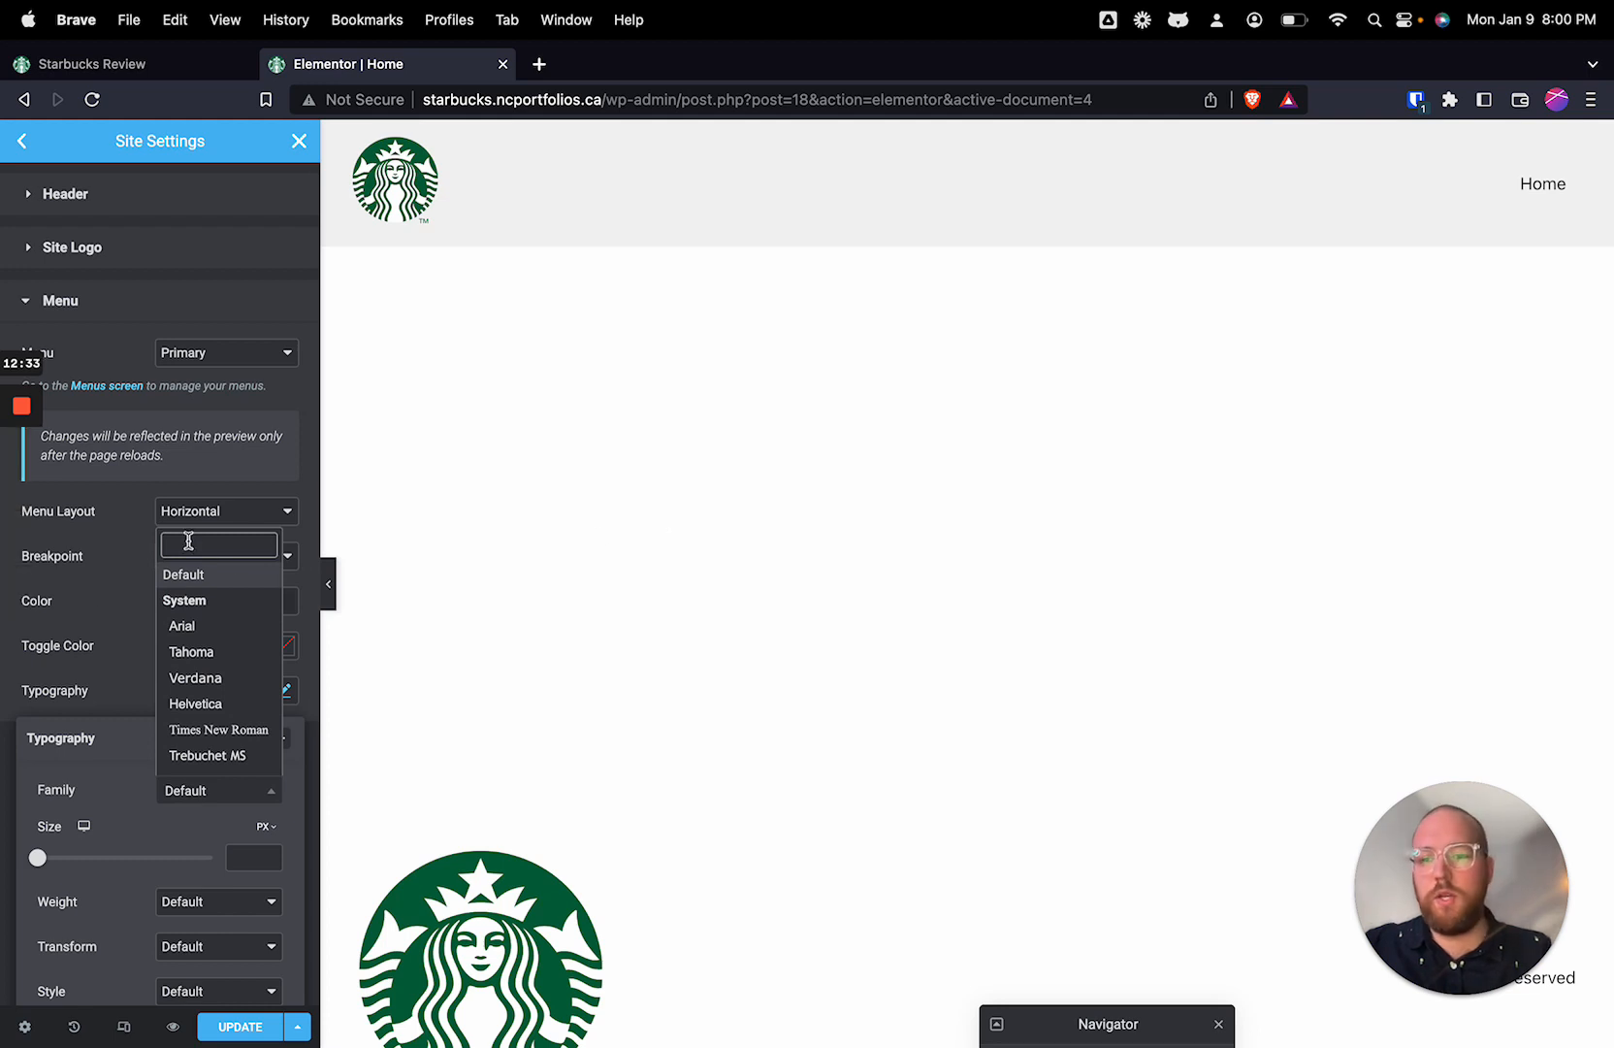
{"action": "type", "text": "nun"}
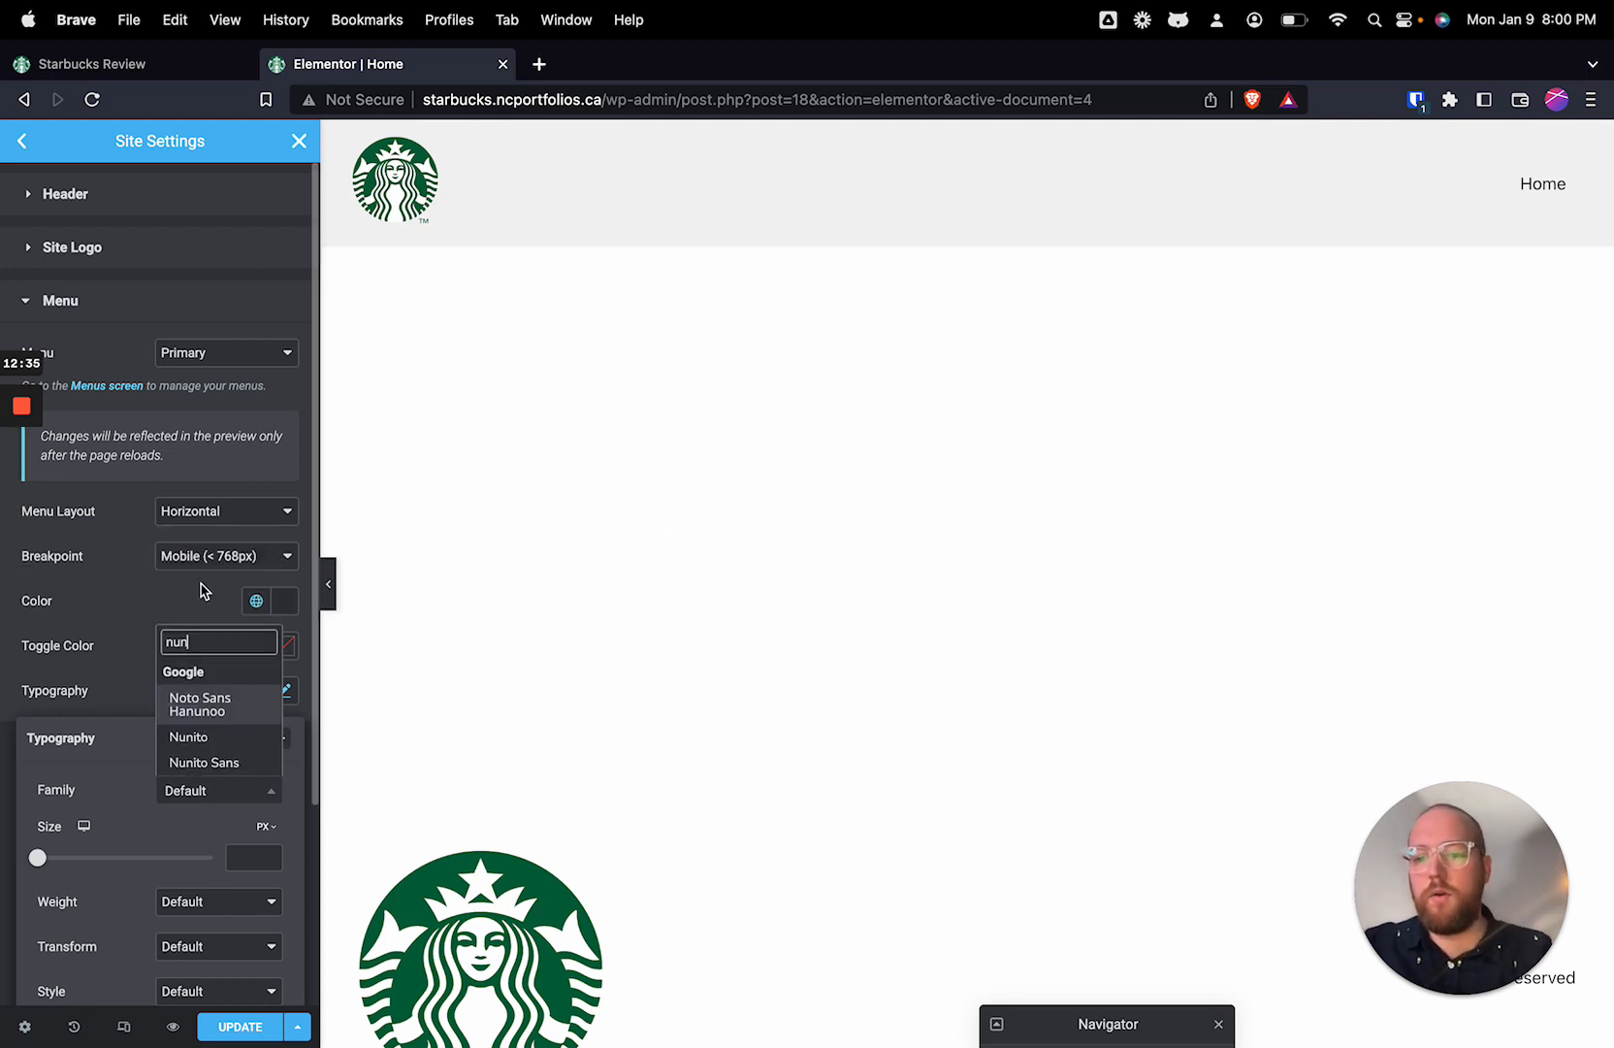
{"action": "left_click", "coordinate": [216, 737]}
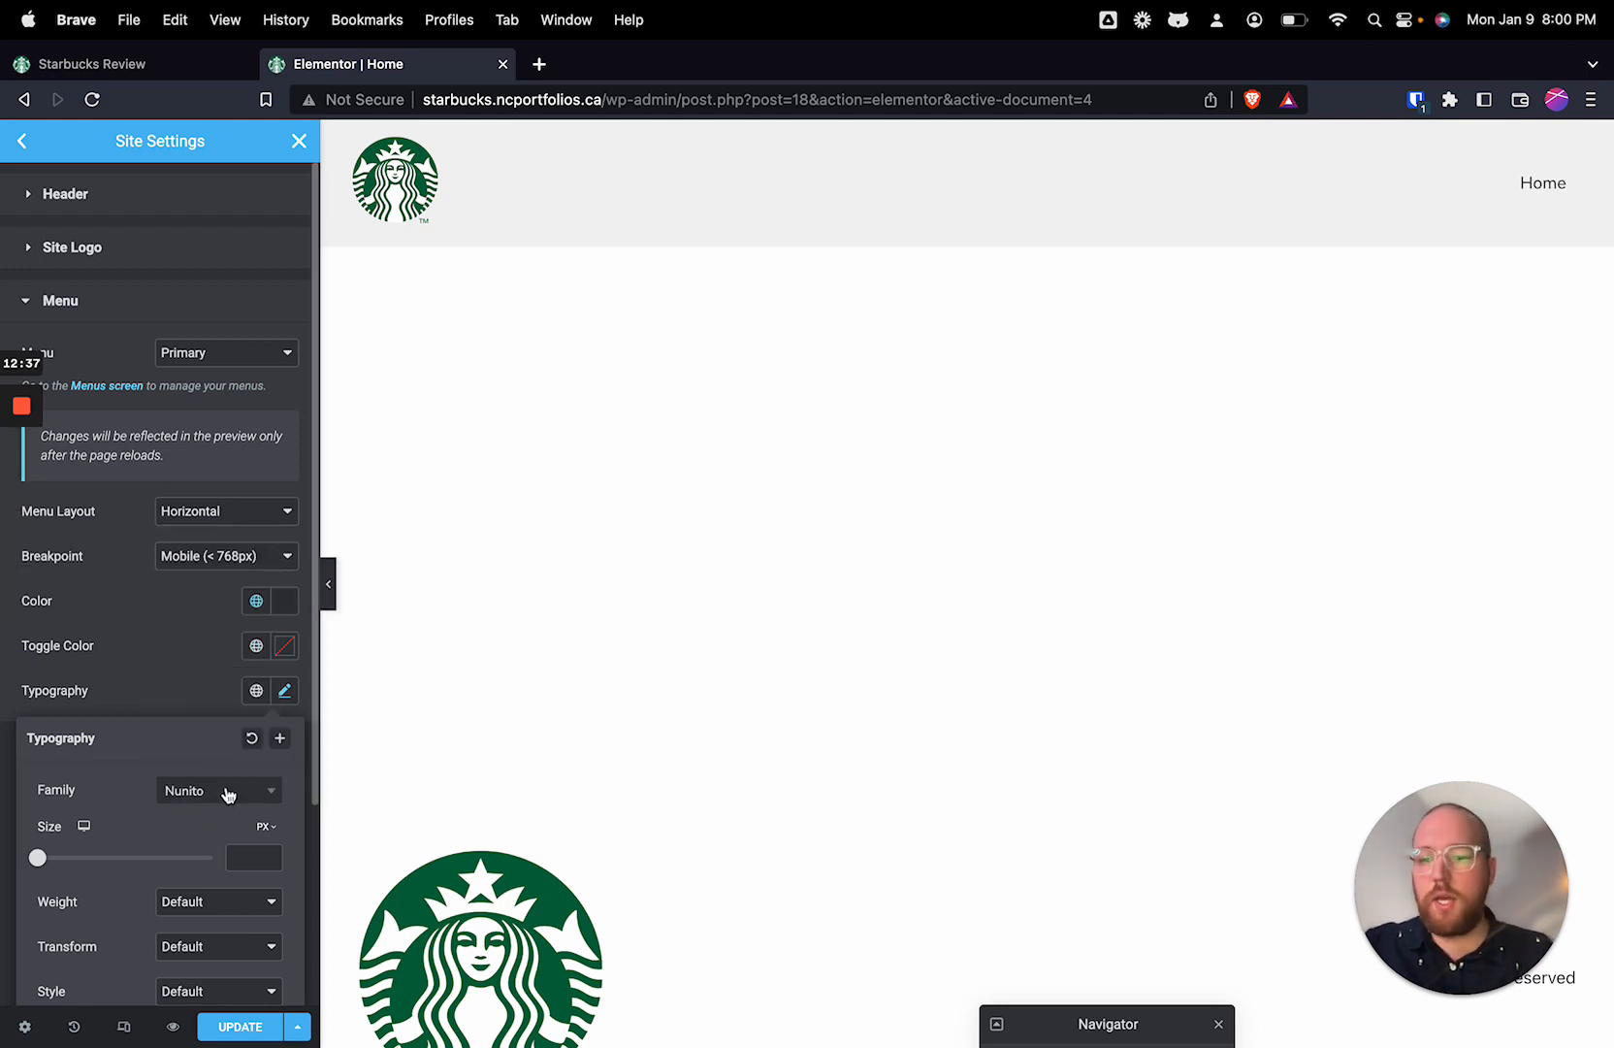
Step: Set the header menu's font weight to 700 (Bold) and its text transform to Uppercase
{"action": "left_click", "coordinate": [225, 905]}
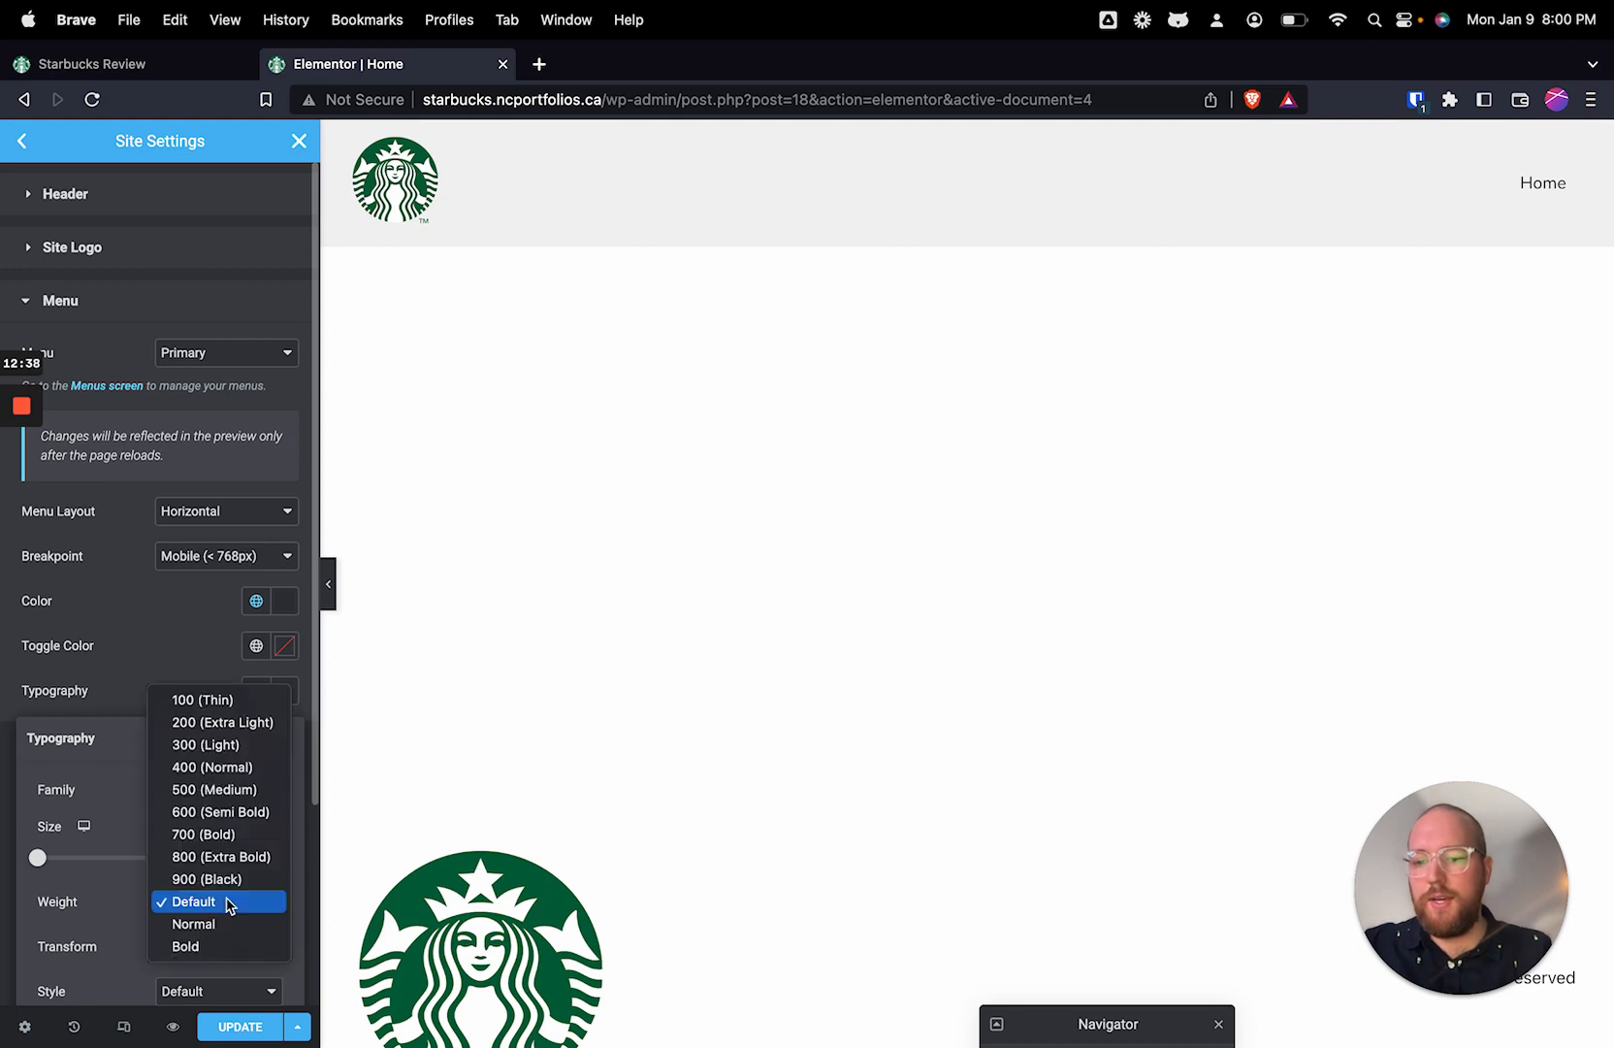
{"action": "left_click", "coordinate": [206, 836]}
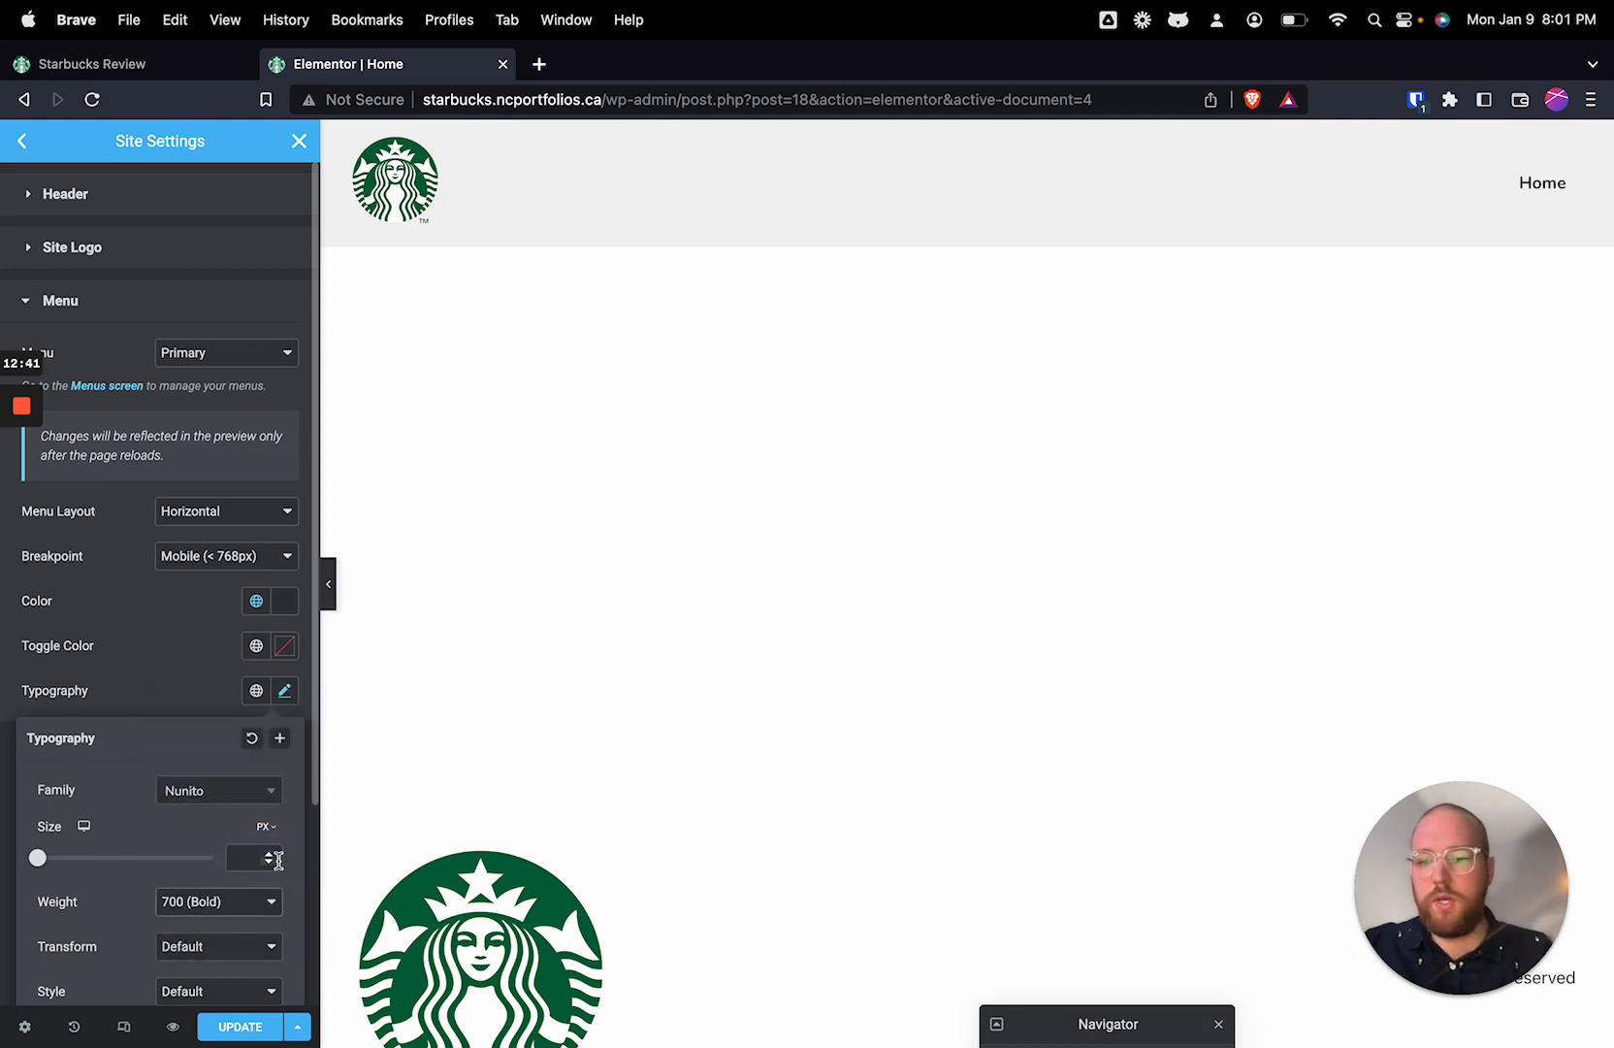
{"action": "scroll", "coordinate": [222, 946], "scroll_direction": "down", "scroll_amount": 3}
{"action": "left_click", "coordinate": [199, 707]}
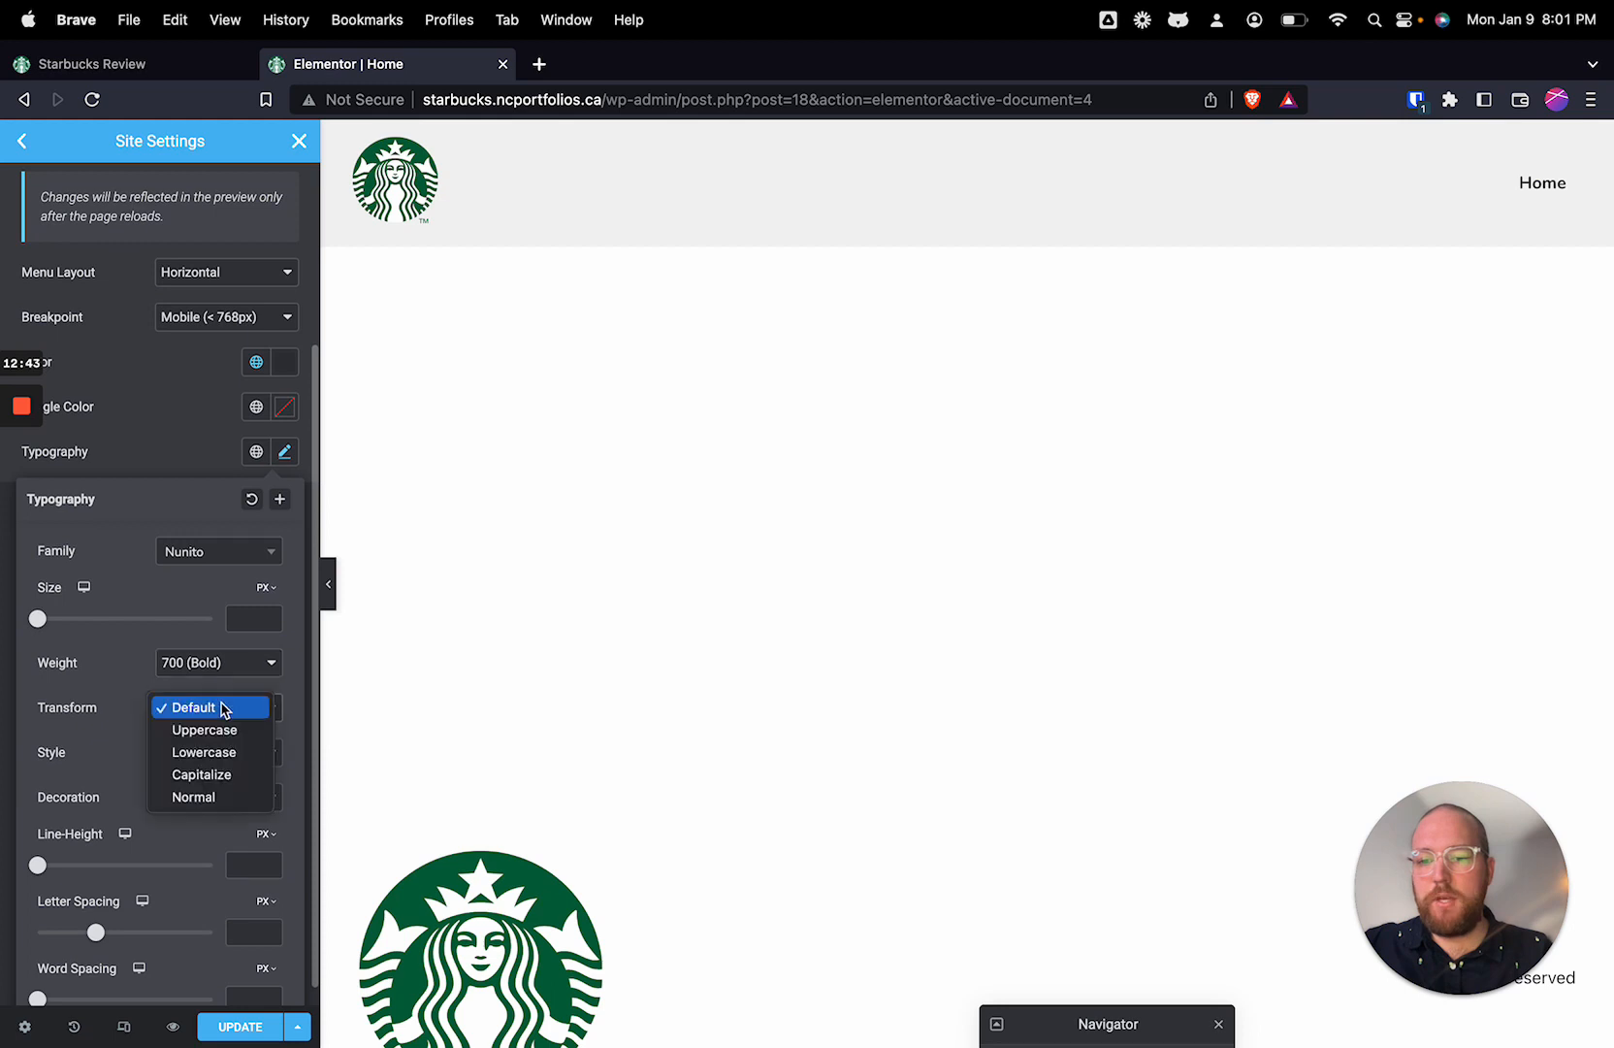
{"action": "left_click", "coordinate": [230, 731]}
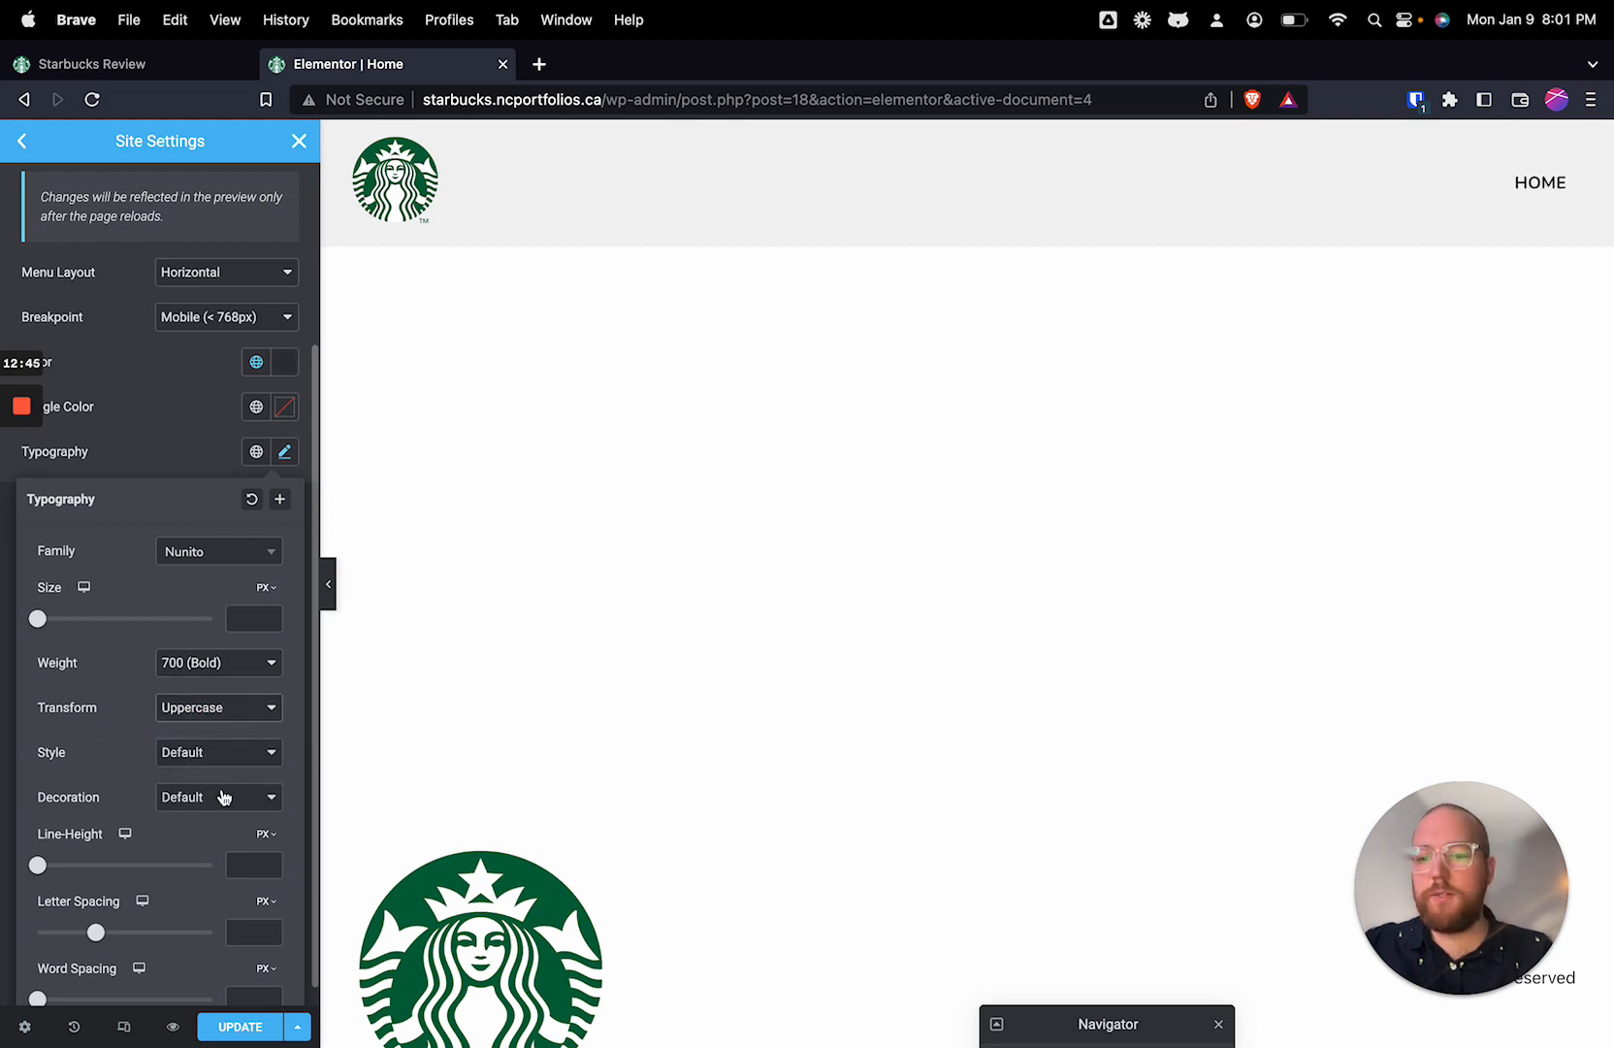
Step: Set the header menu's letter spacing to about 0.9 px and its font weight to 800 (Extra Bold)
{"action": "left_click_drag", "start_coordinate": [95, 932], "coordinate": [107, 936]}
{"action": "left_click", "coordinate": [217, 667]}
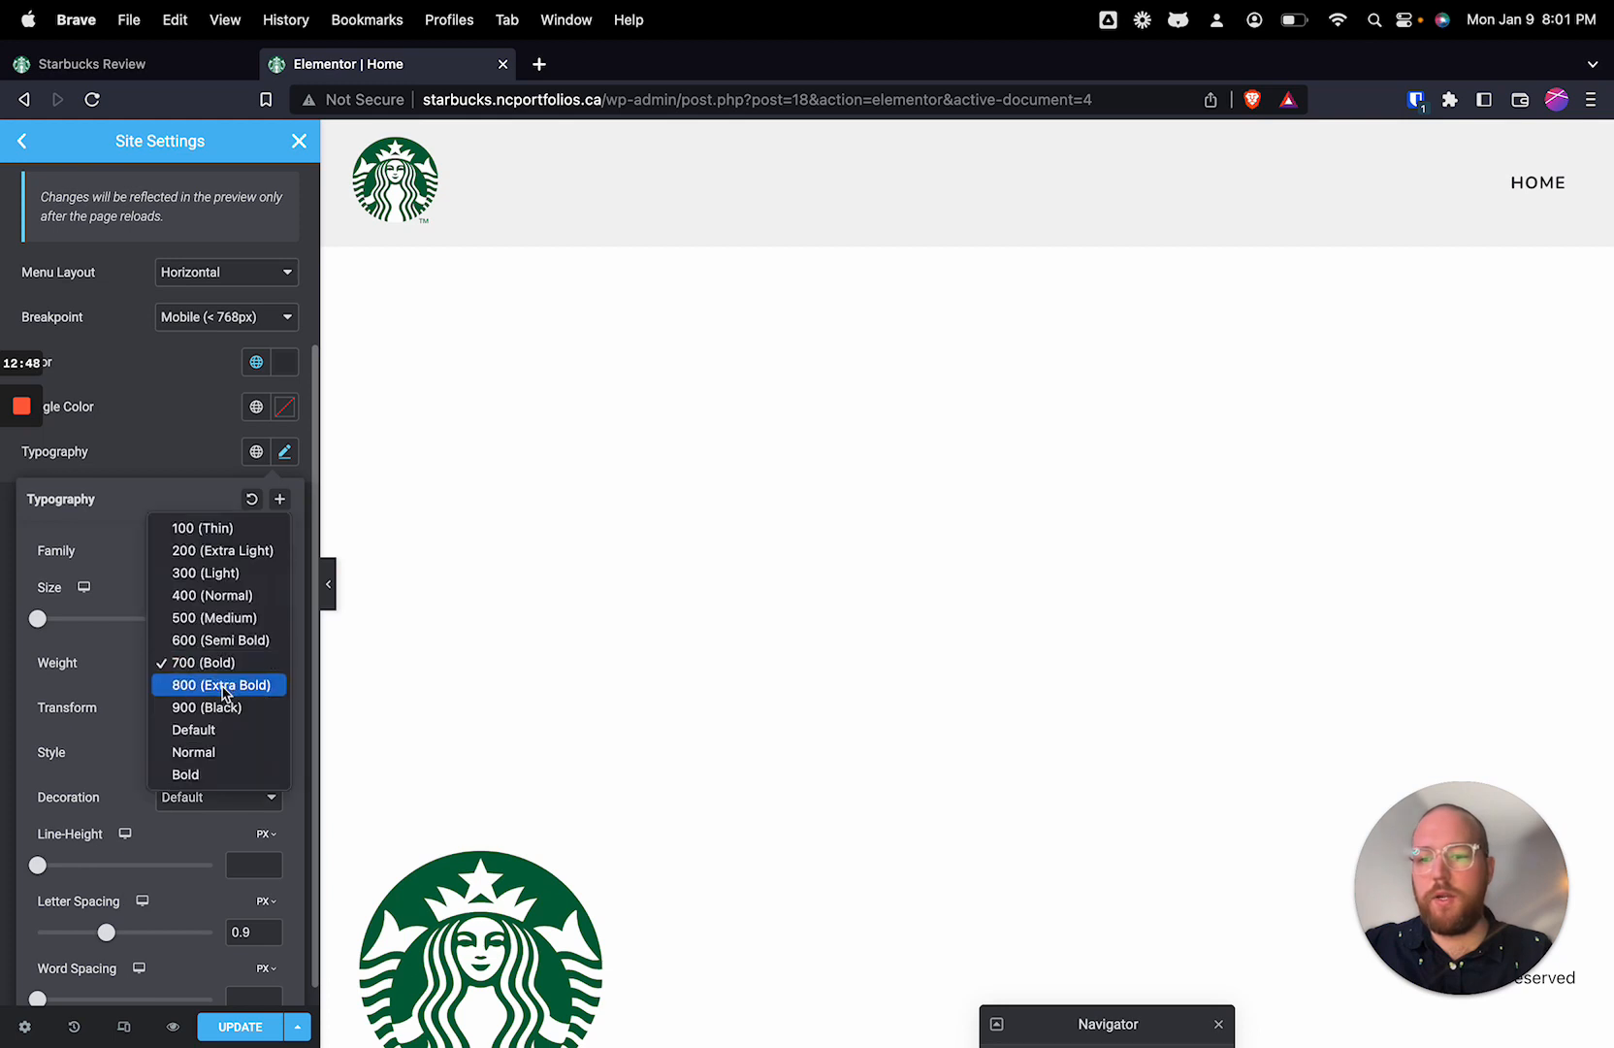
{"action": "left_click", "coordinate": [220, 683]}
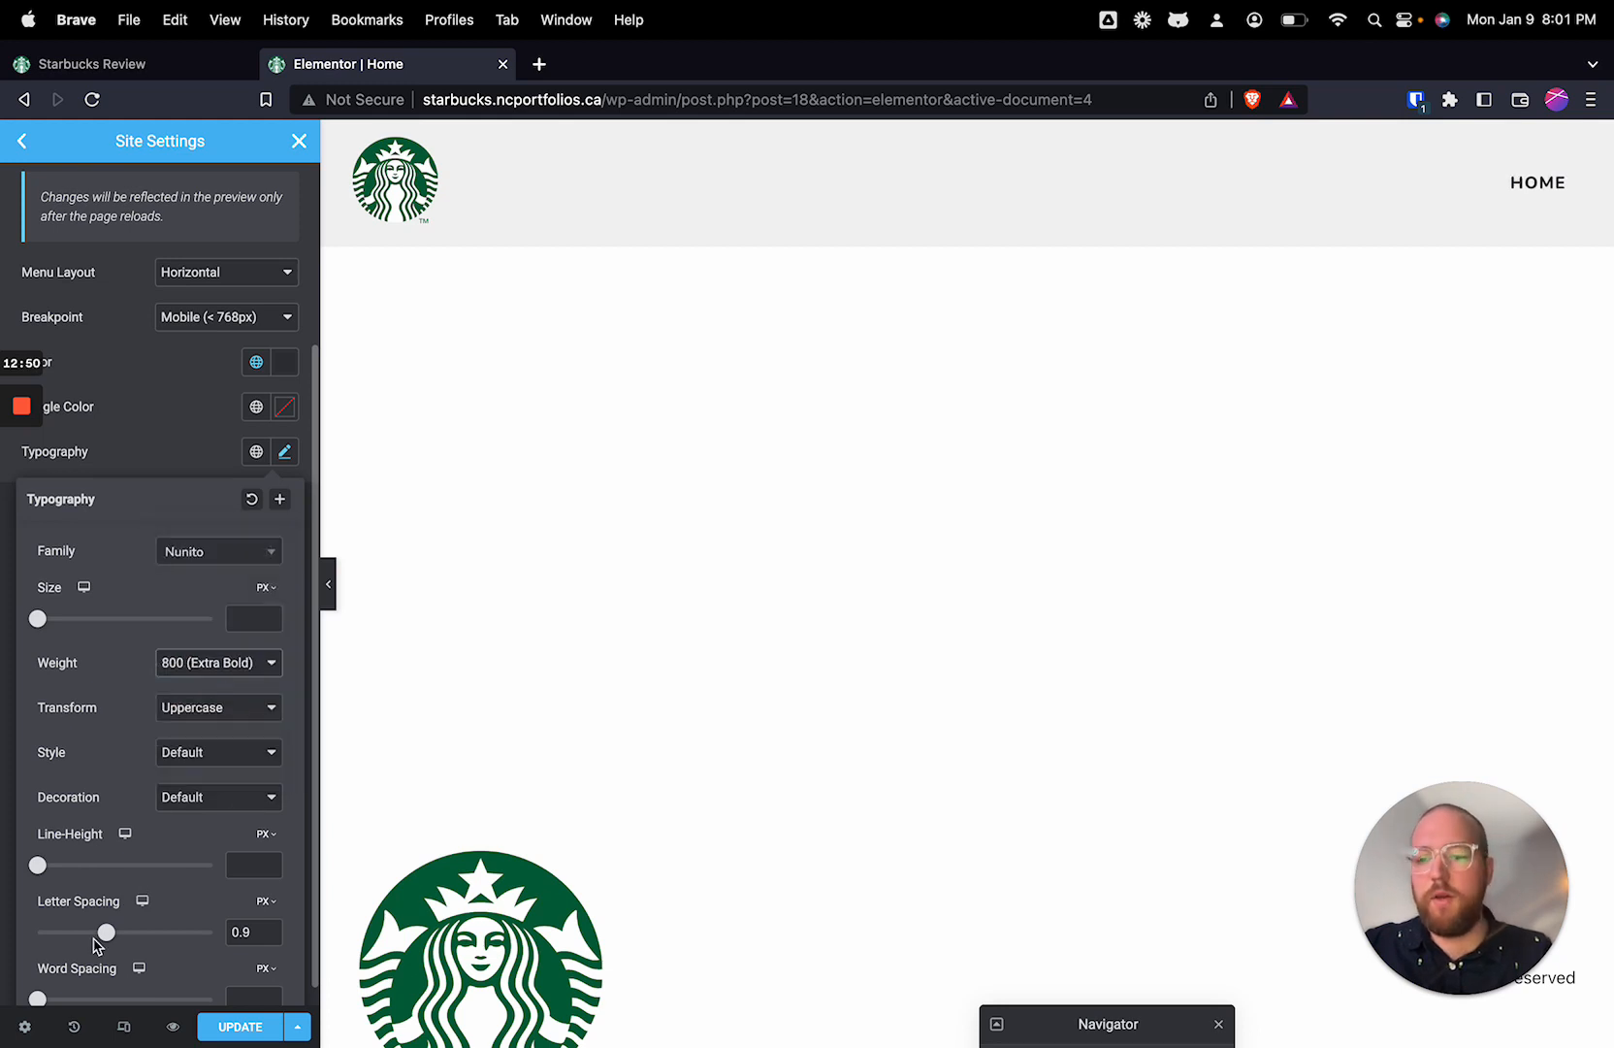
{"action": "left_click", "coordinate": [164, 454]}
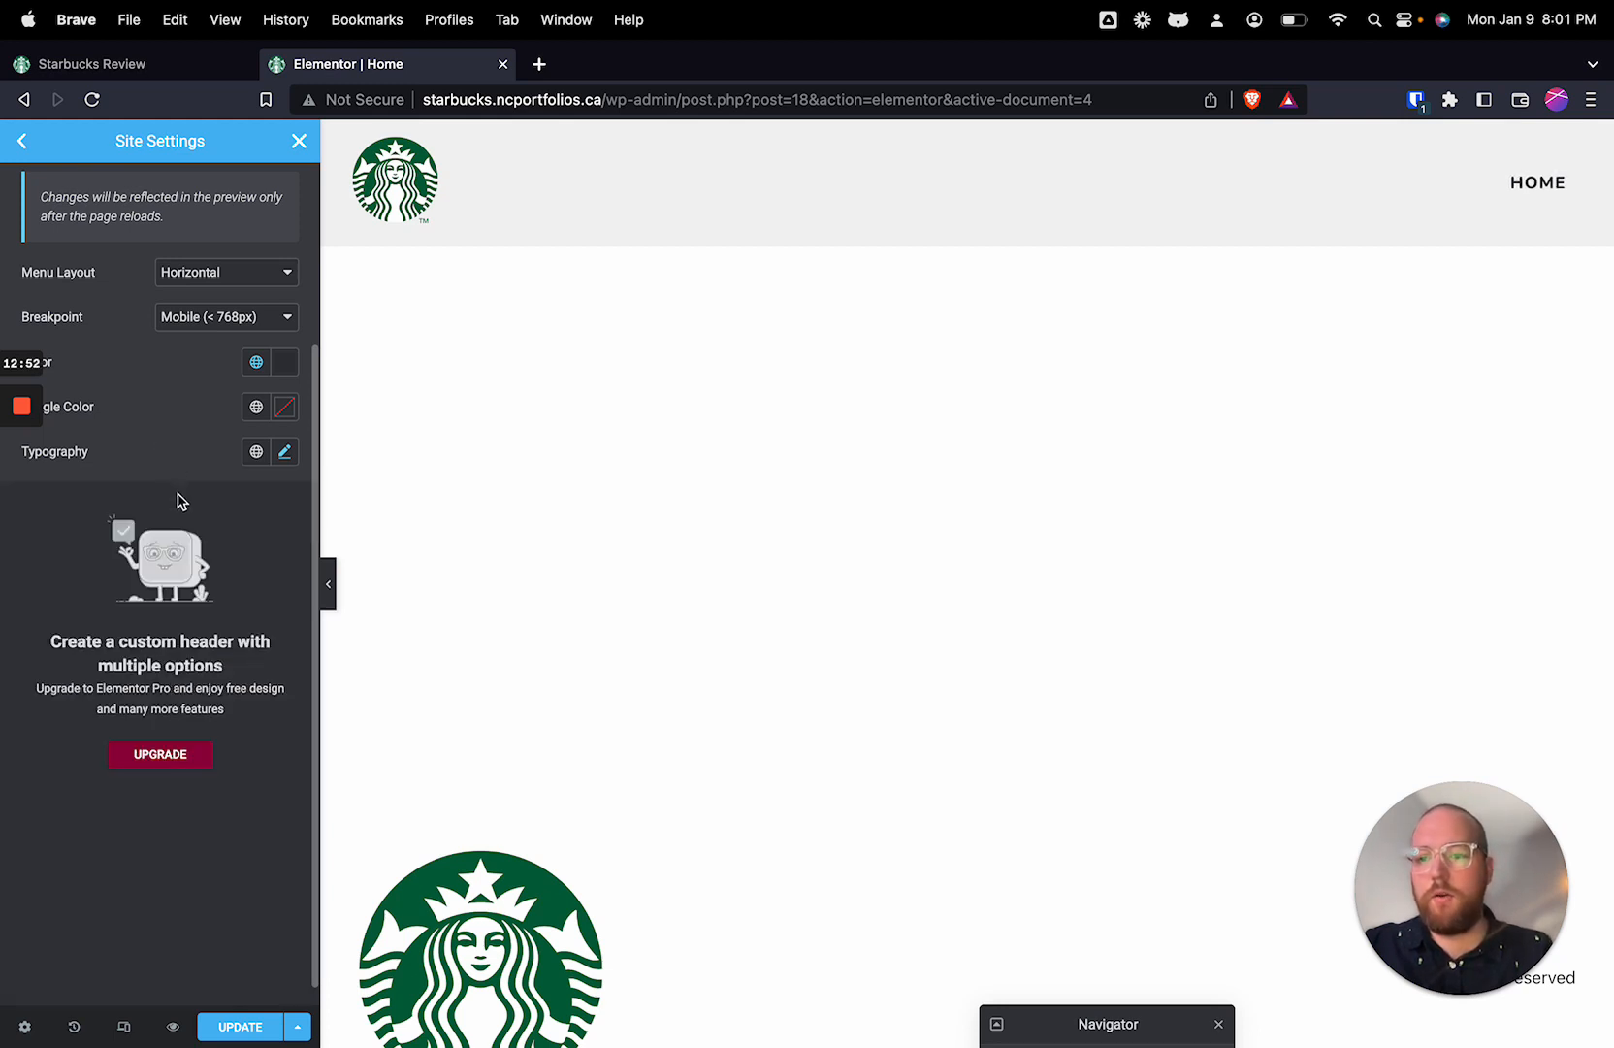
Step: Set the header menu's font size to 14 px and save the site settings
{"action": "scroll", "coordinate": [170, 495], "scroll_direction": "up", "scroll_amount": 5}
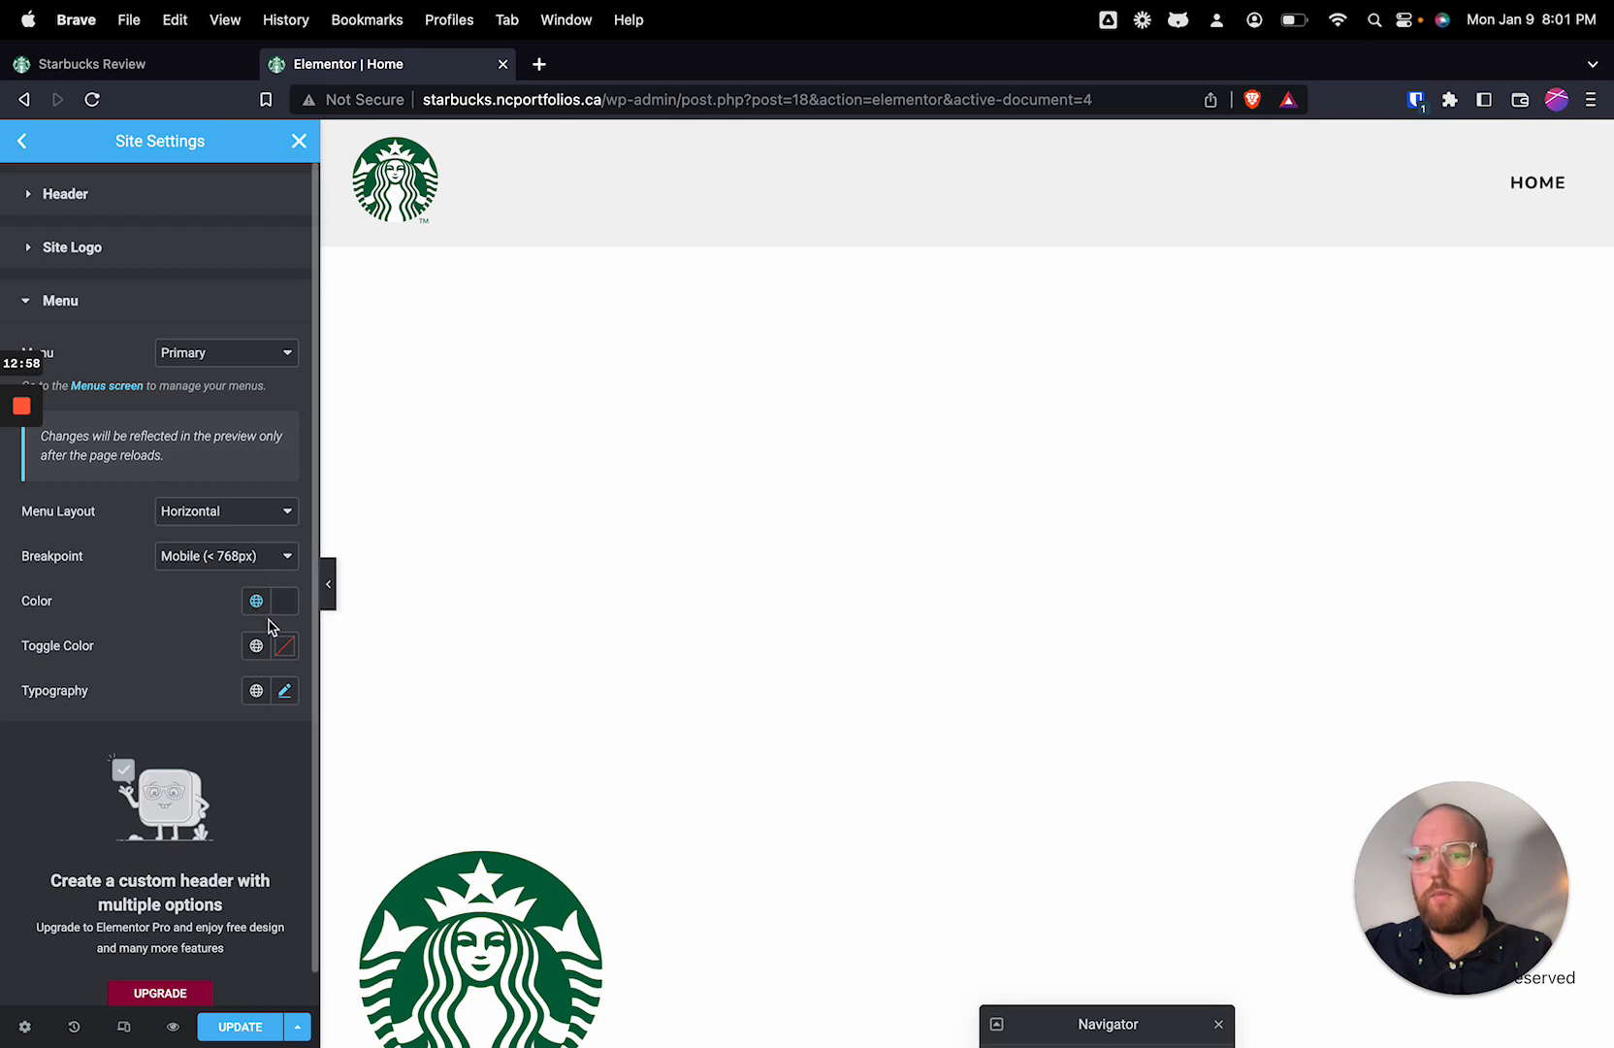
{"action": "left_click", "coordinate": [281, 691]}
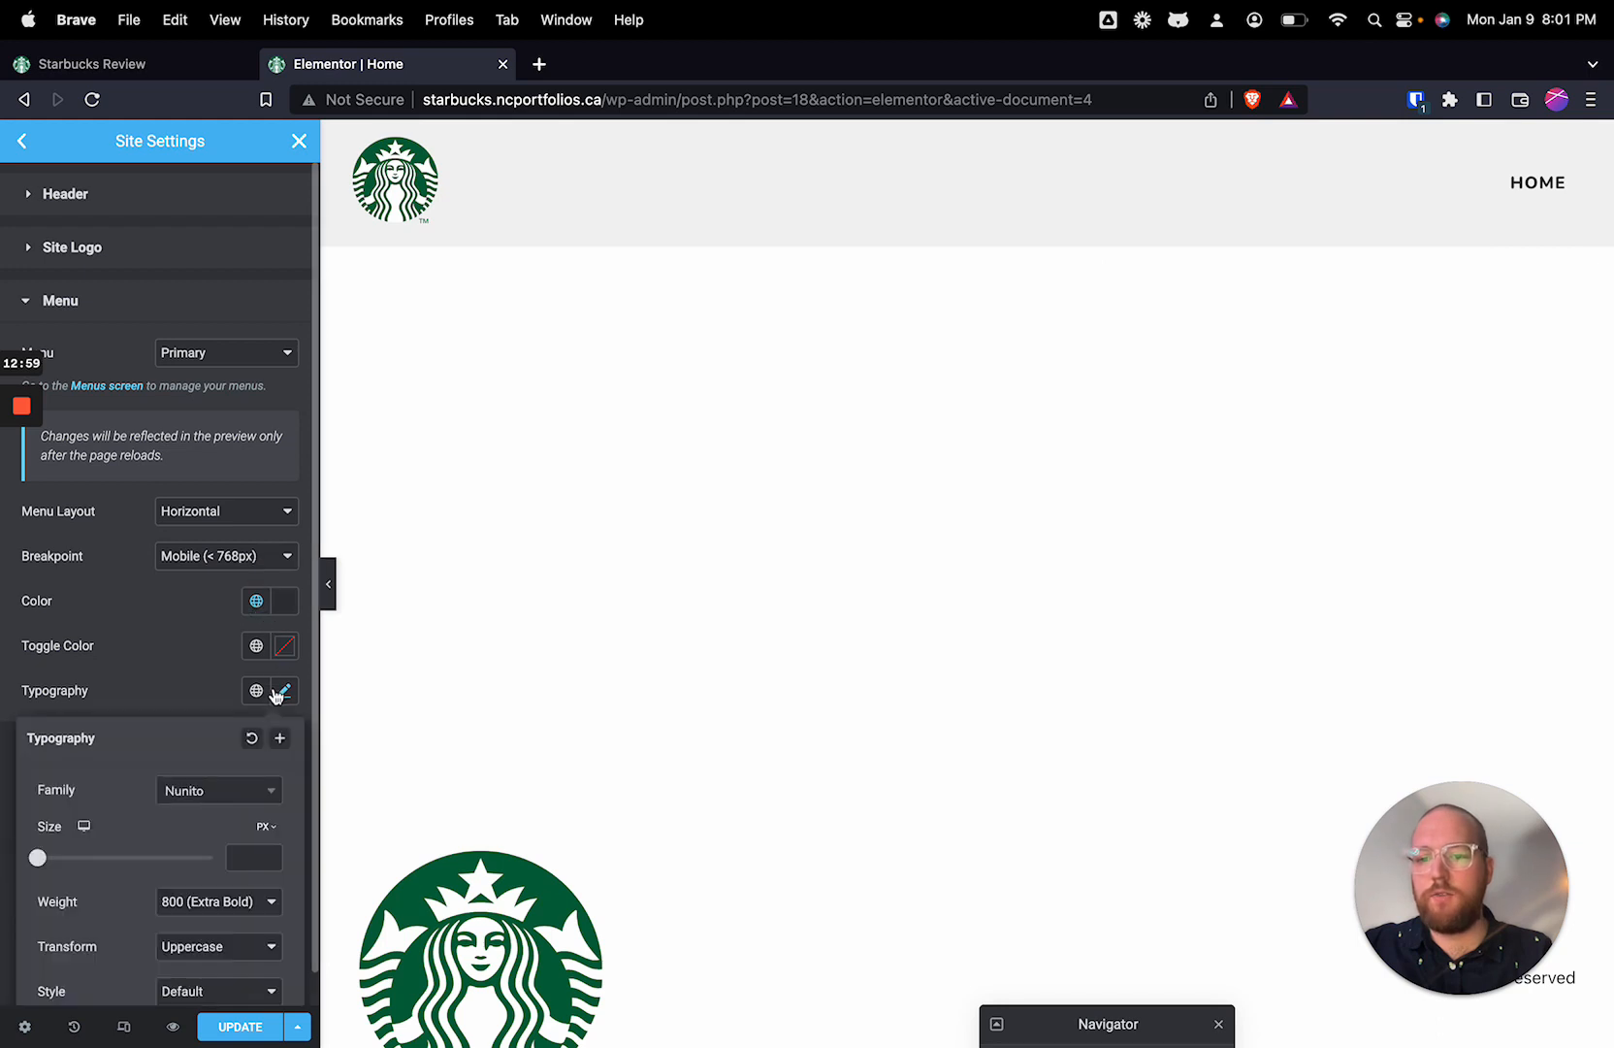
{"action": "left_click", "coordinate": [244, 855]}
{"action": "type", "text": "14"}
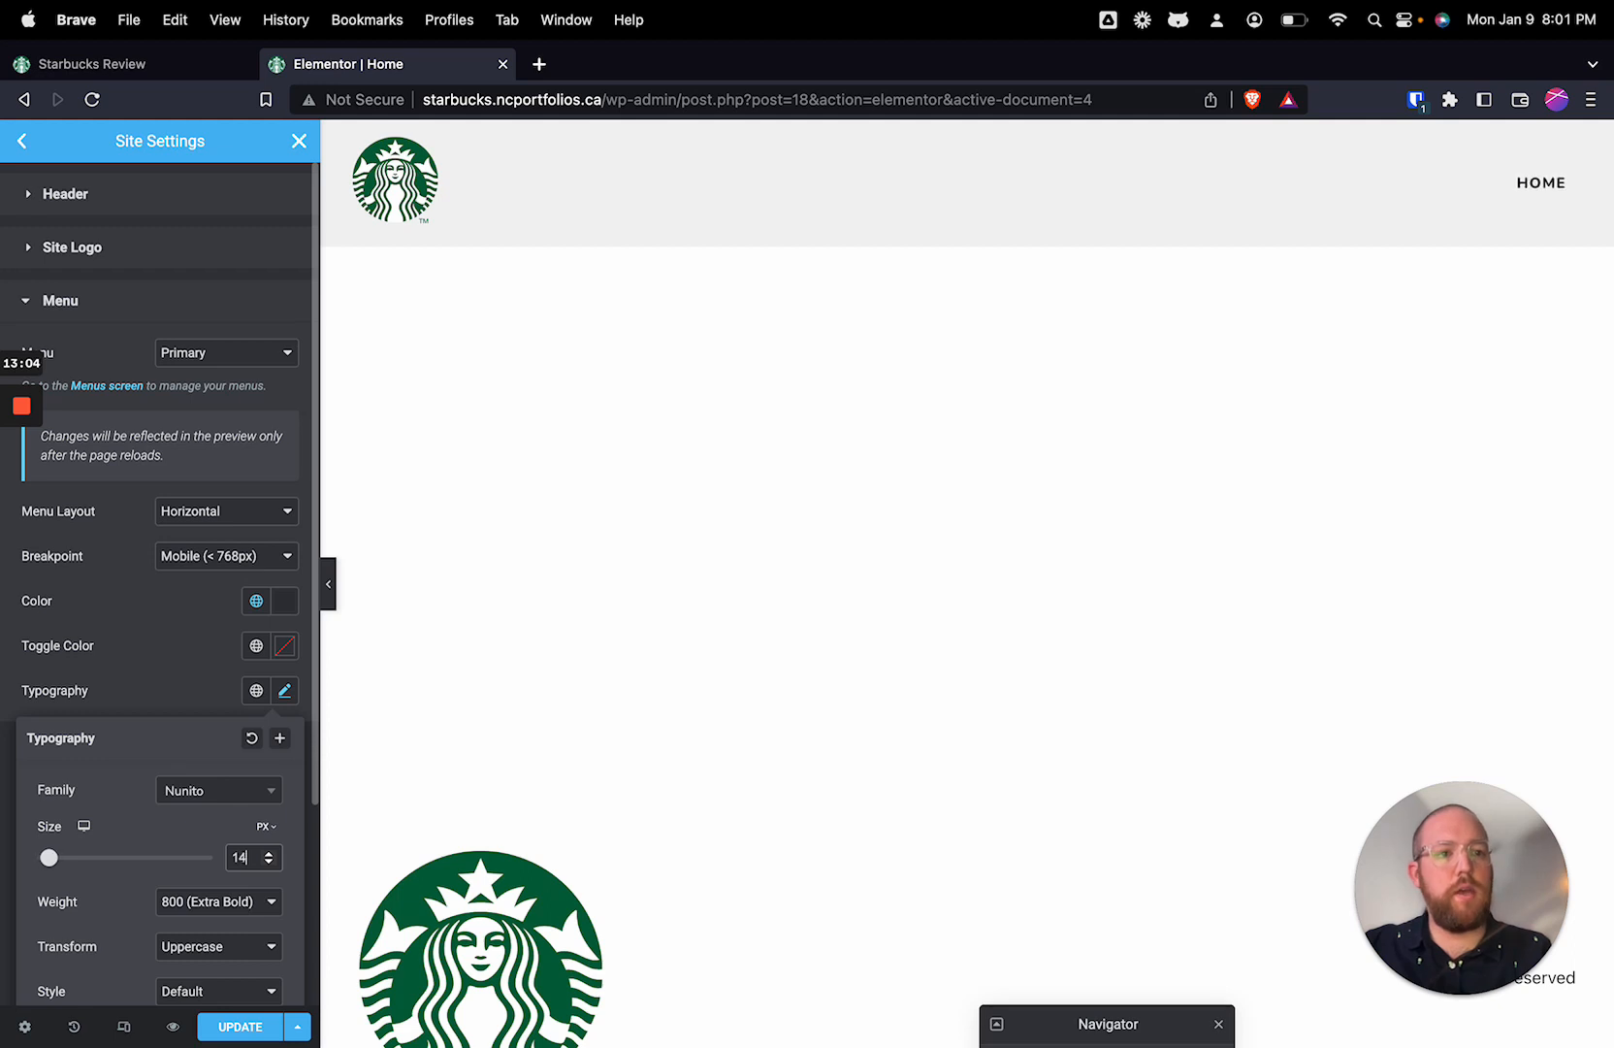
{"action": "left_click", "coordinate": [205, 593]}
{"action": "left_click", "coordinate": [233, 1026]}
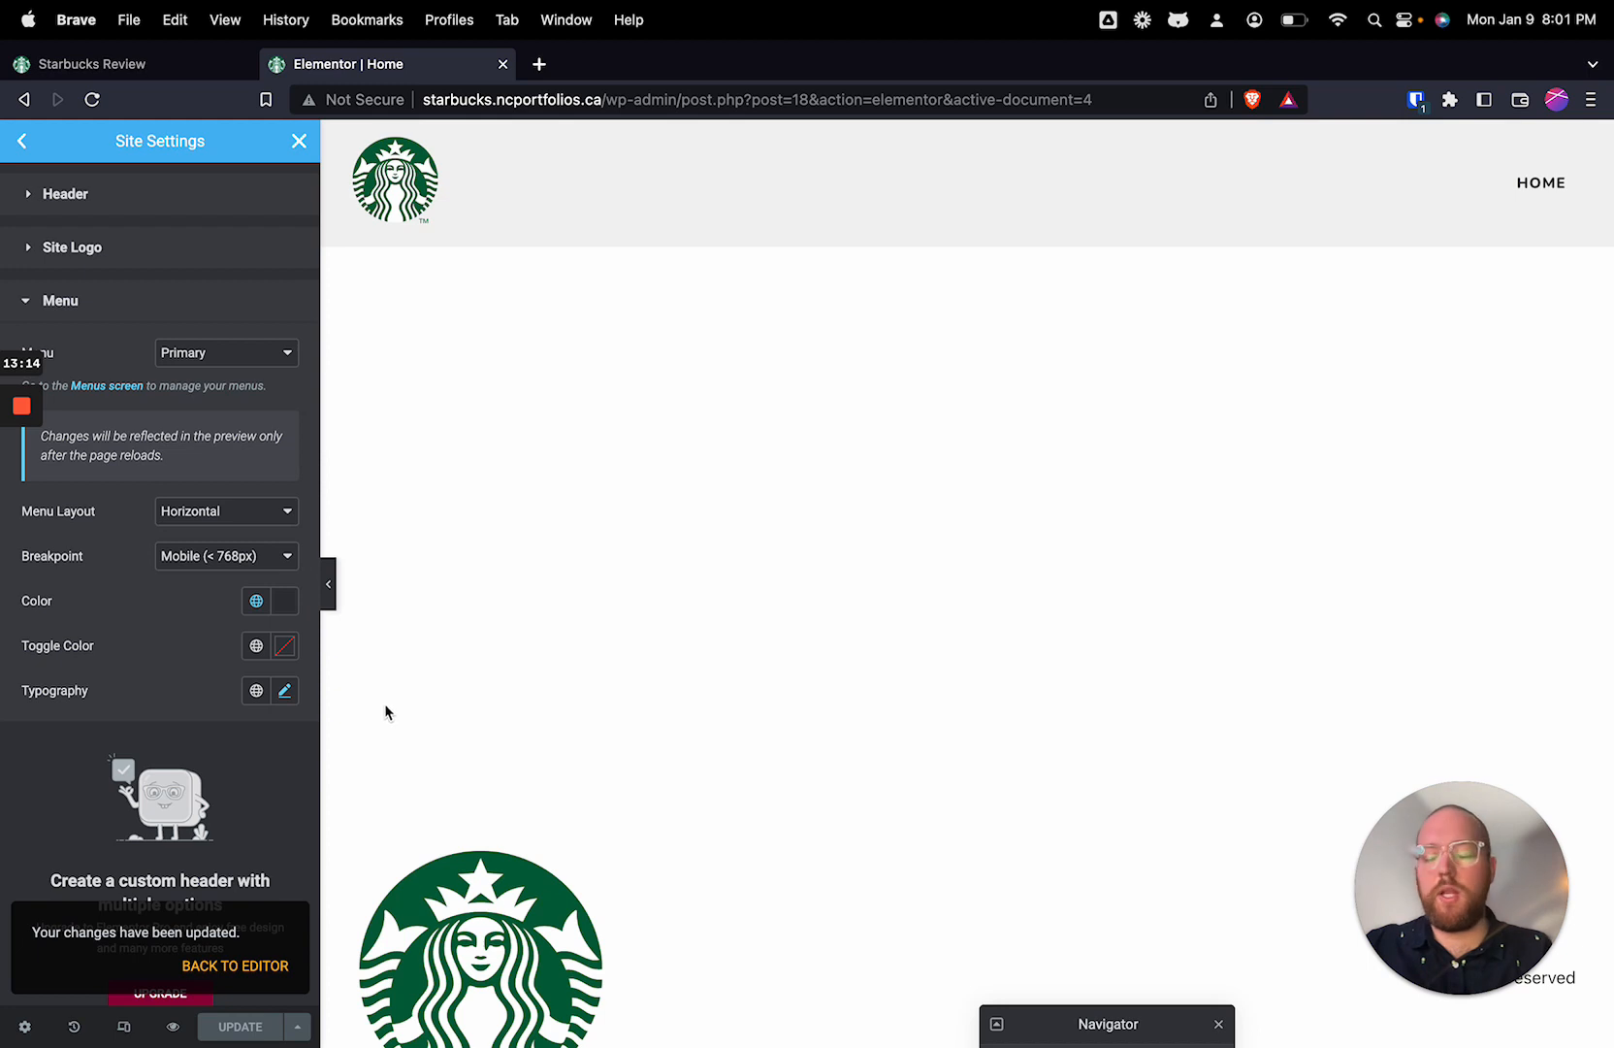
Step: Look through the history of editing actions and display the saved revisions
{"action": "left_click", "coordinate": [82, 1032]}
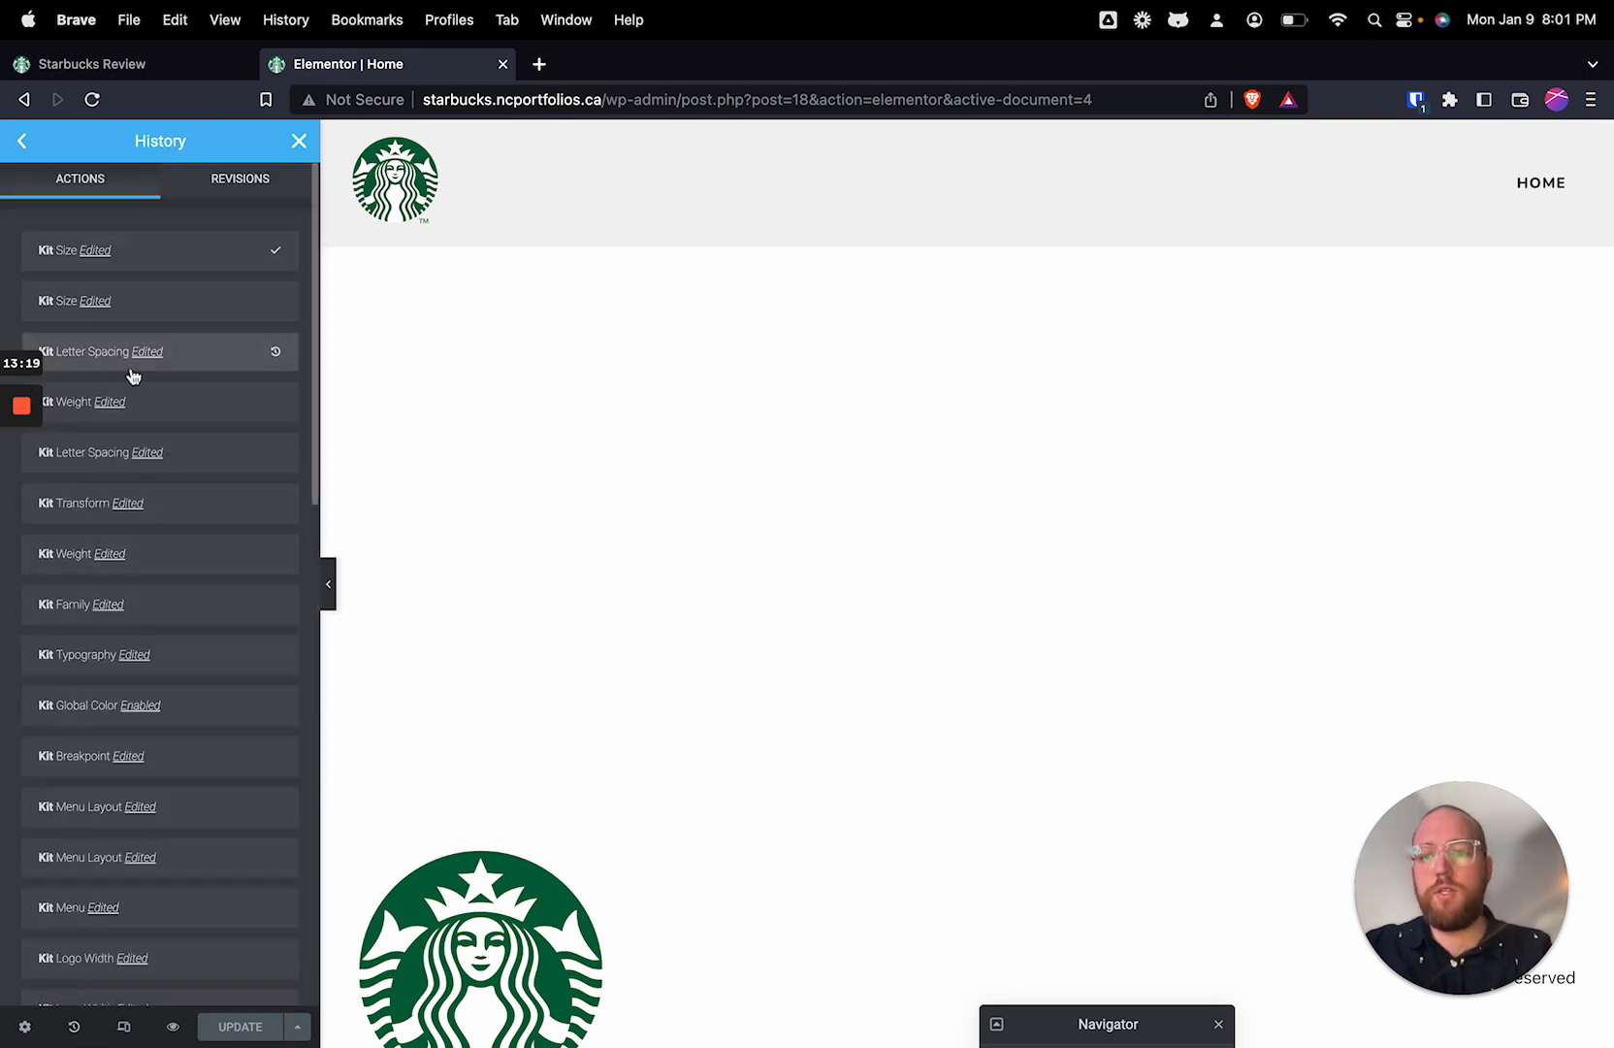
{"action": "scroll", "coordinate": [140, 427], "scroll_direction": "down", "scroll_amount": 5}
{"action": "scroll", "coordinate": [145, 544], "scroll_direction": "down", "scroll_amount": 3}
{"action": "scroll", "coordinate": [155, 631], "scroll_direction": "up", "scroll_amount": 10}
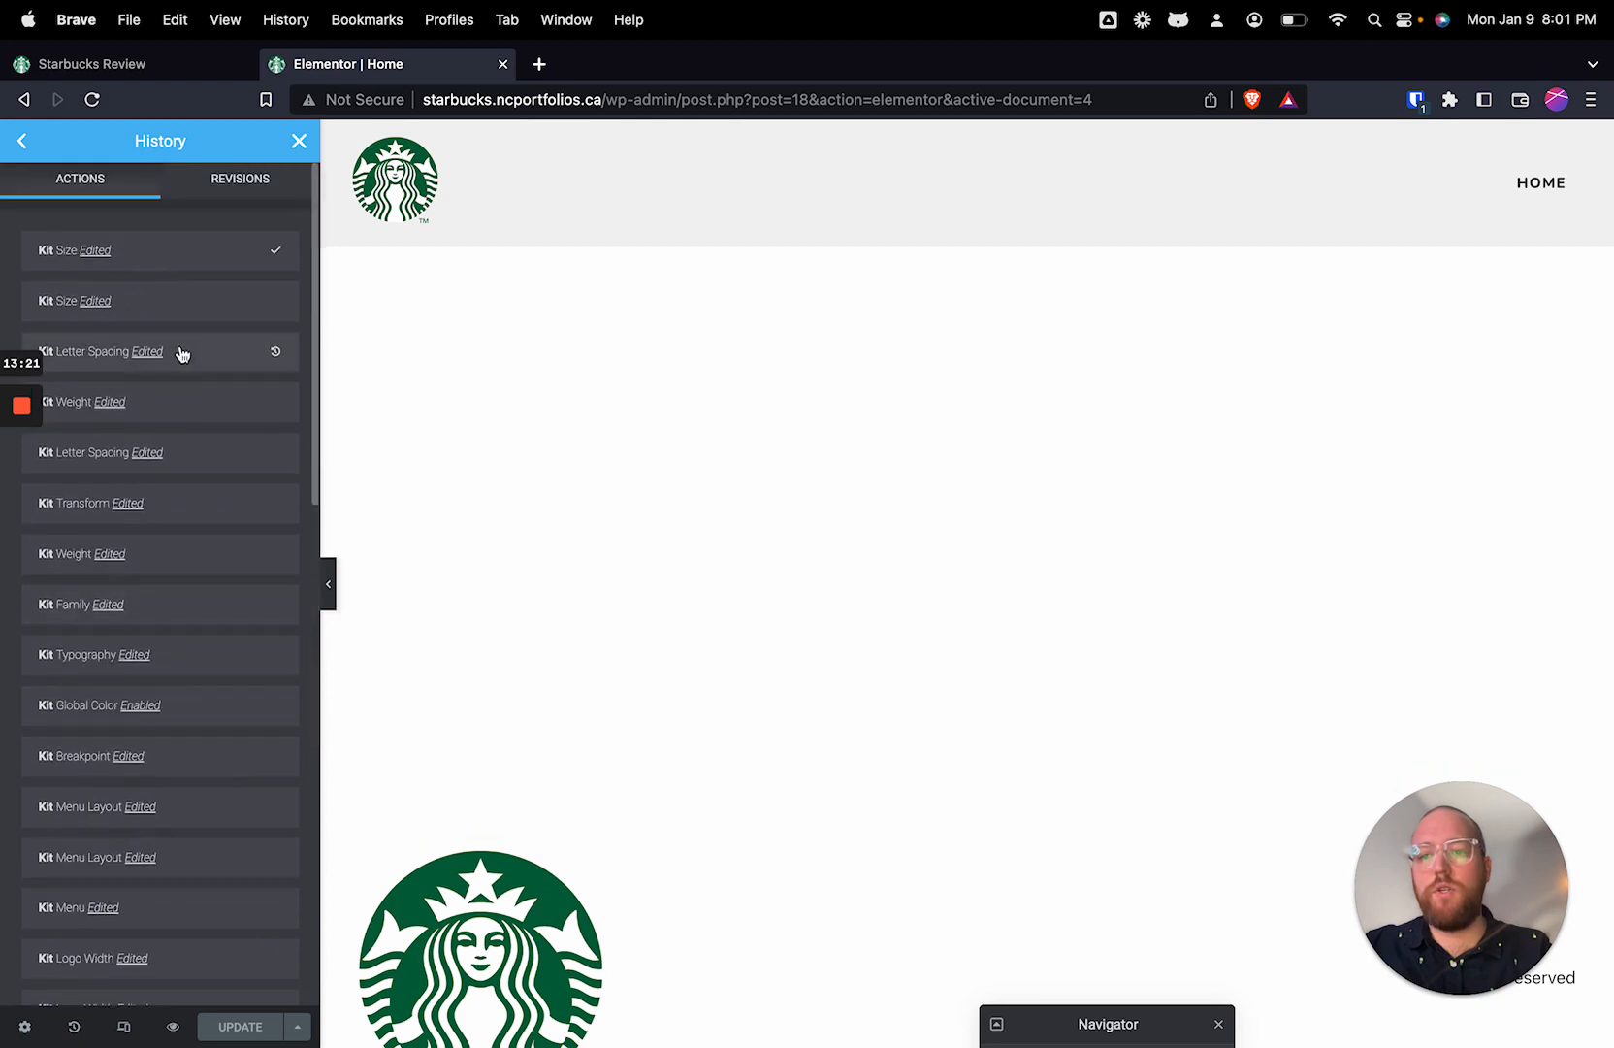
{"action": "left_click", "coordinate": [236, 185]}
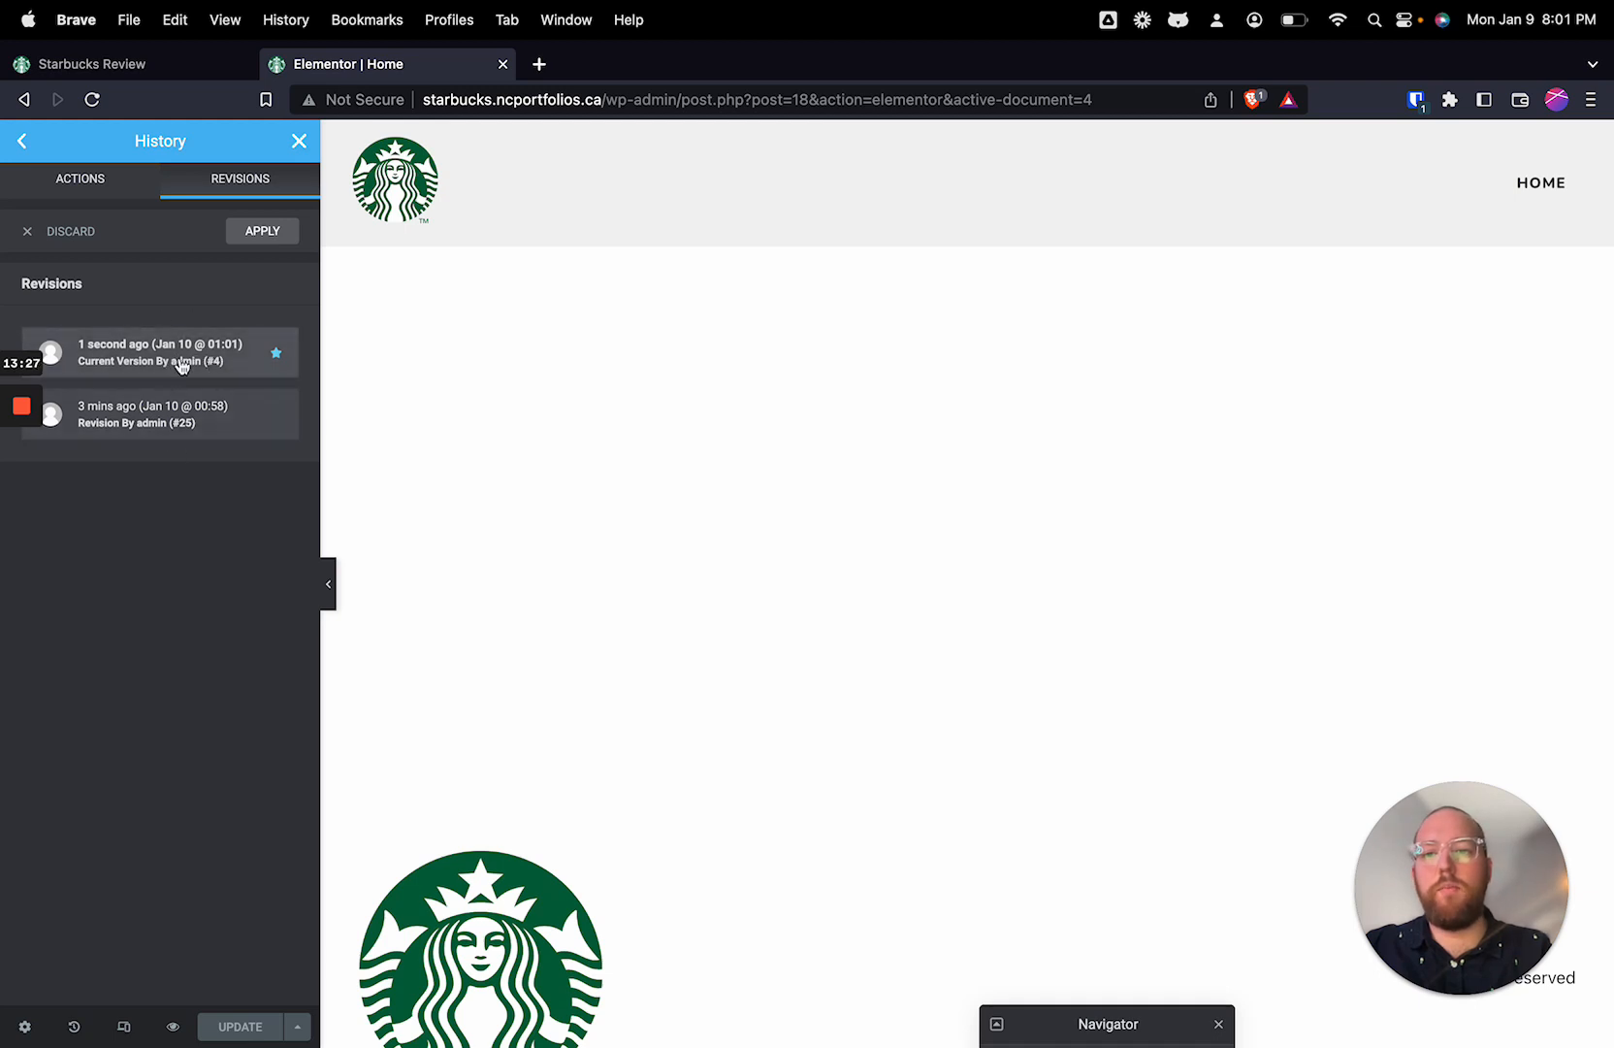
Step: Preview the older revision from Jan 10 @ 00:58, discard it and return to the header settings
{"action": "left_click", "coordinate": [191, 429]}
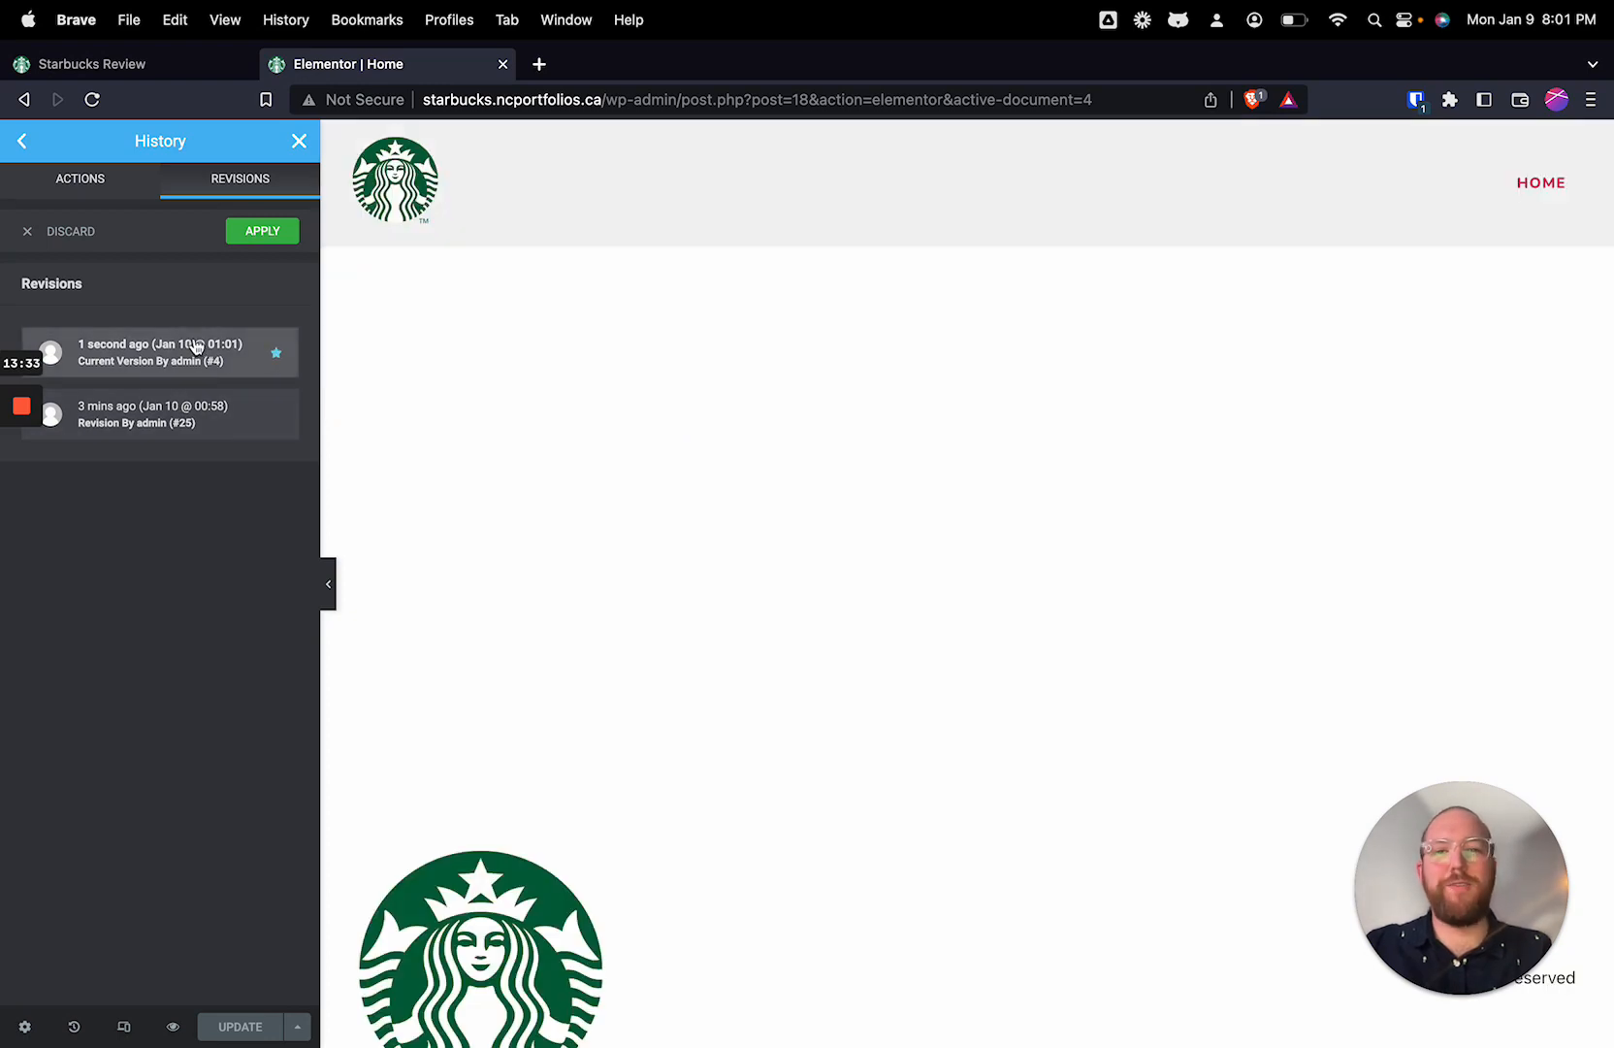
{"action": "left_click", "coordinate": [26, 233]}
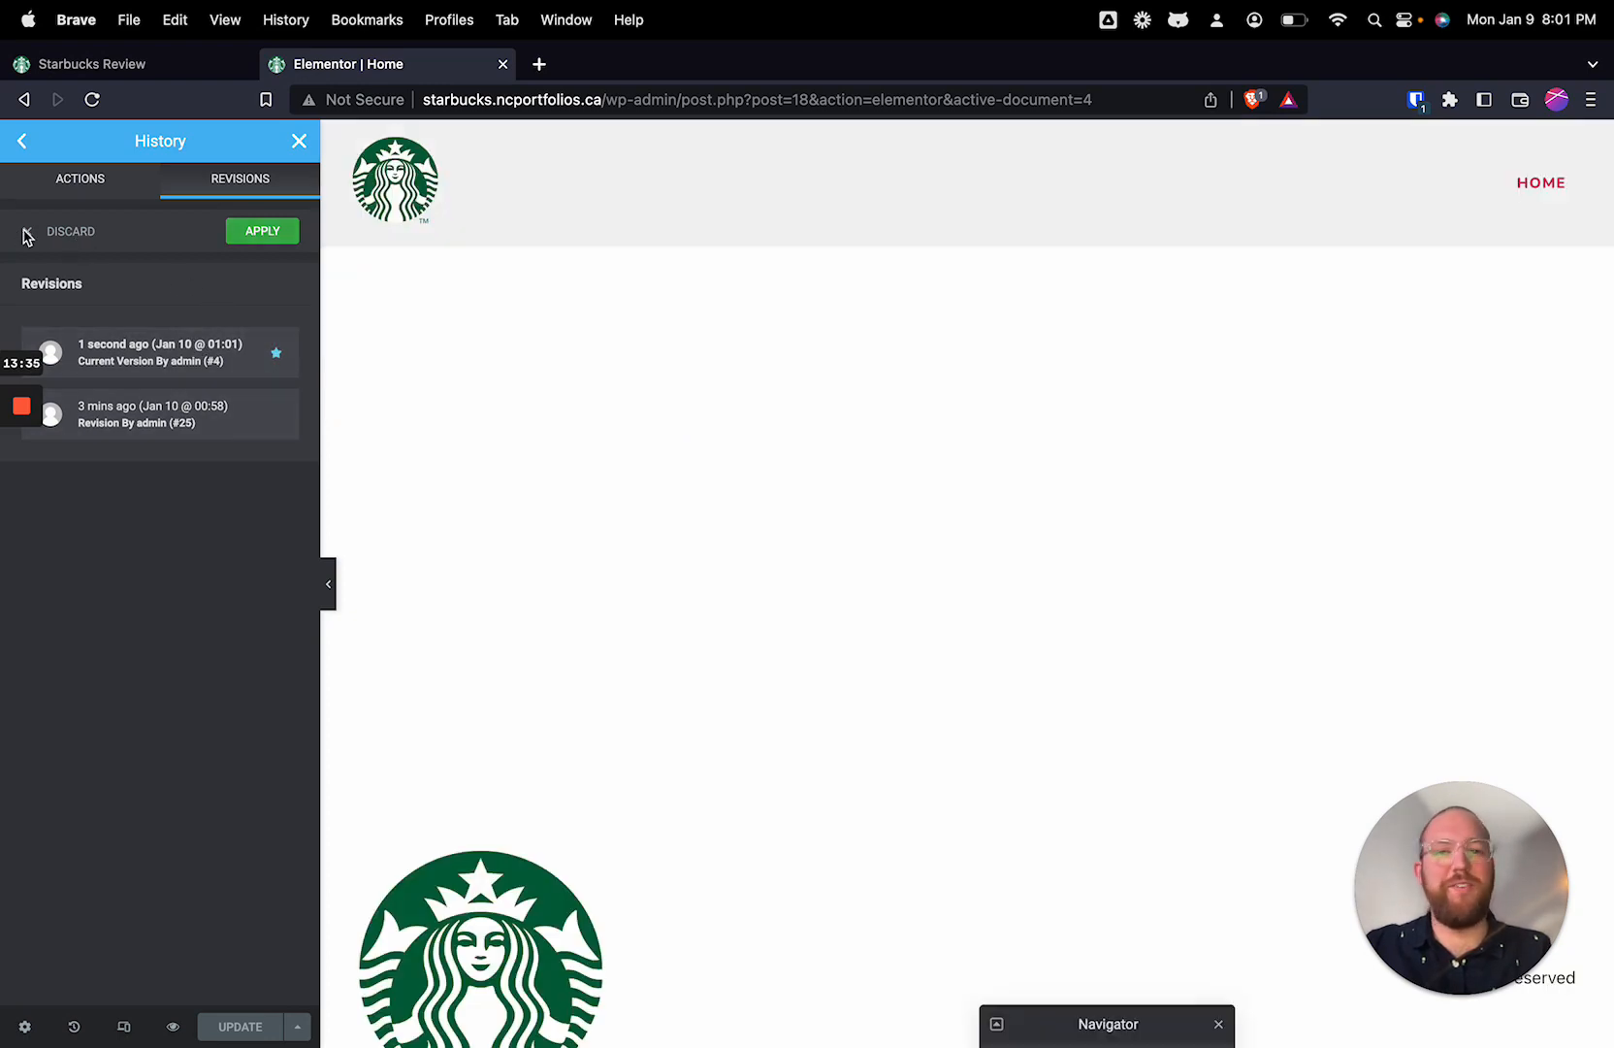
{"action": "left_click", "coordinate": [85, 185]}
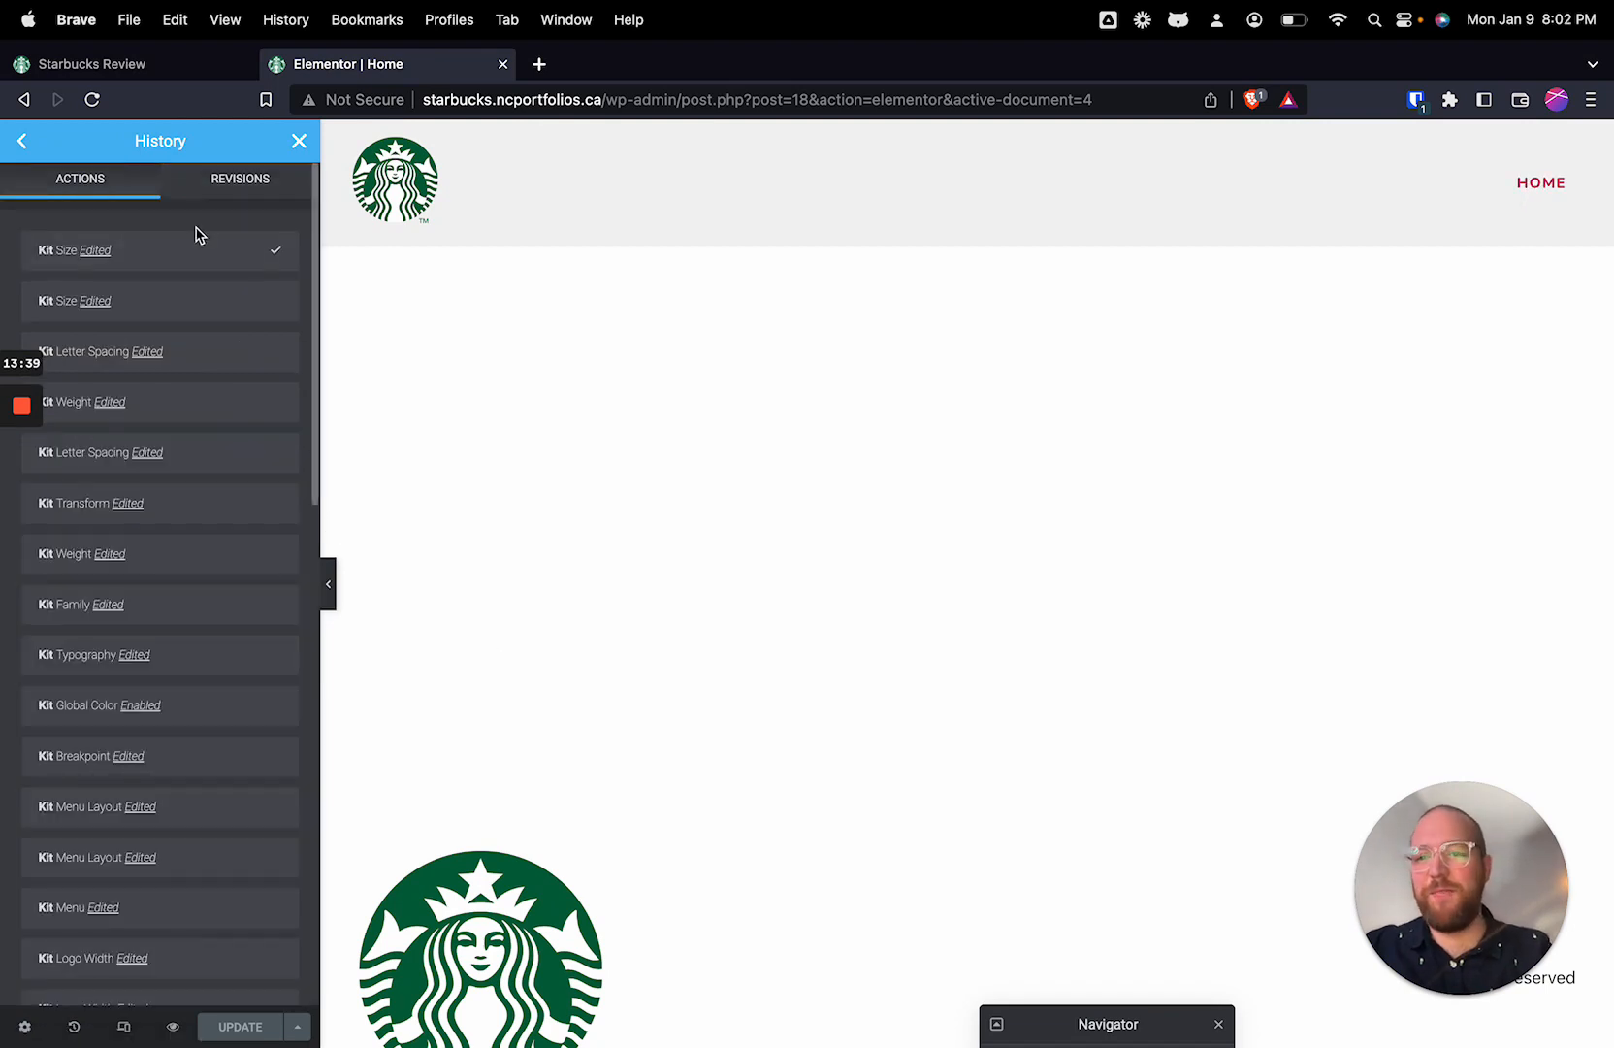
{"action": "left_click", "coordinate": [240, 179]}
{"action": "left_click", "coordinate": [36, 180]}
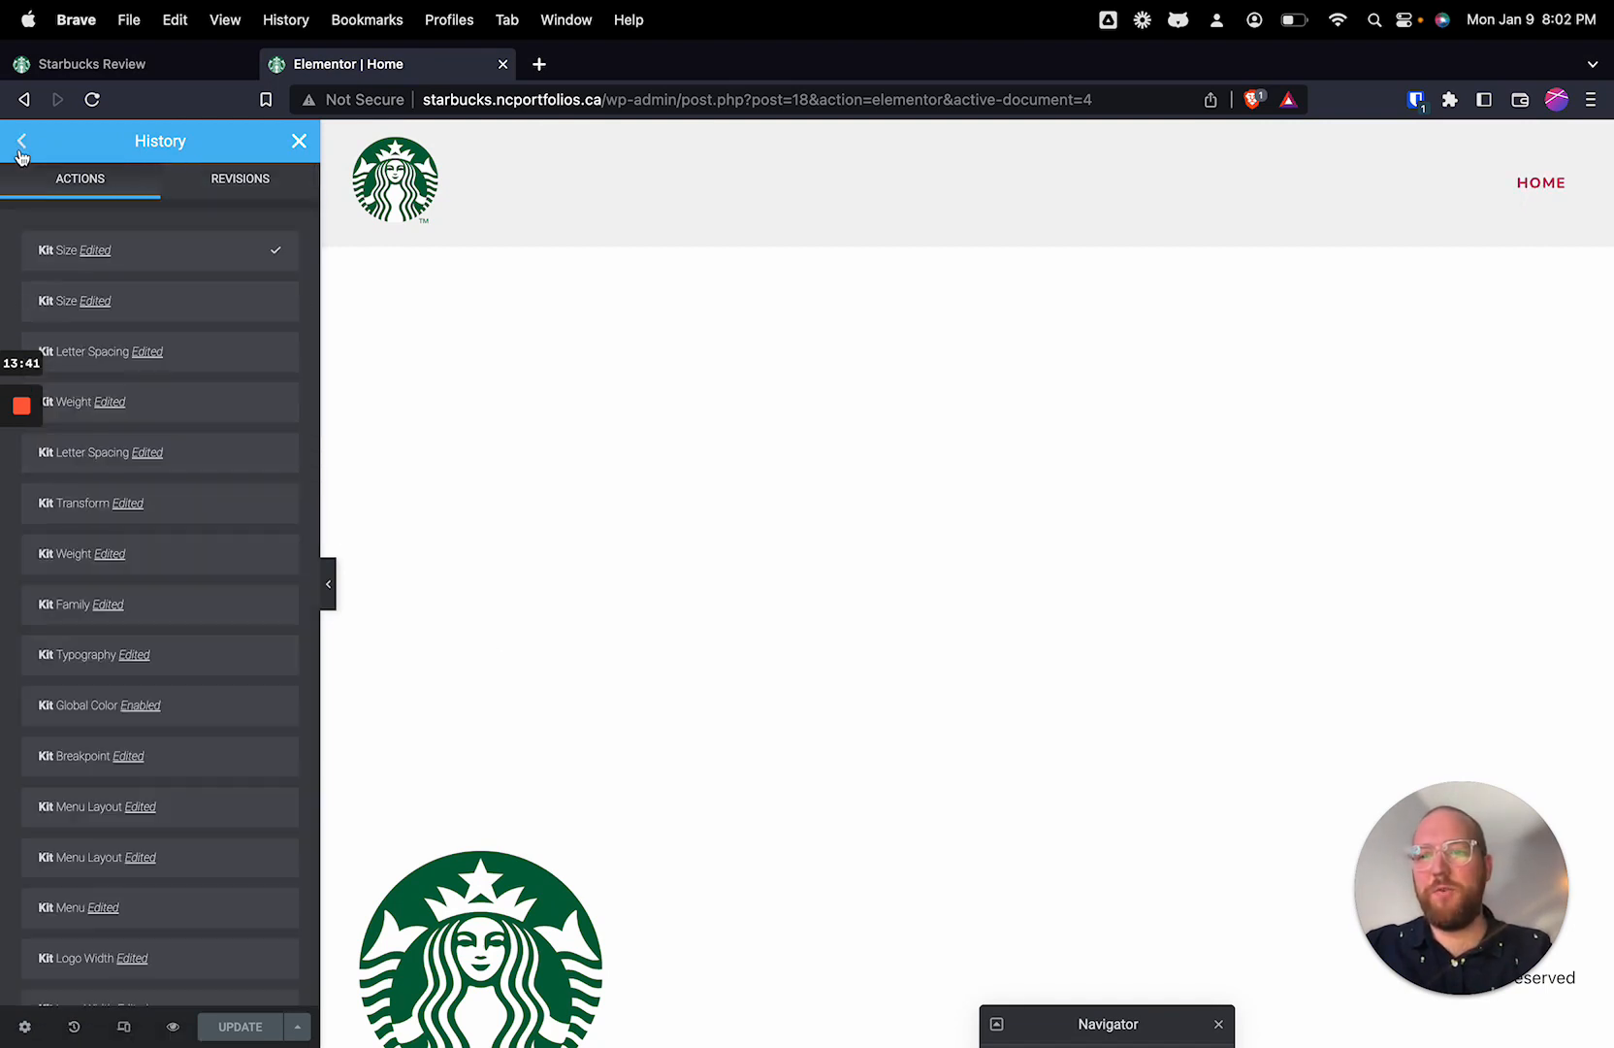
{"action": "left_click", "coordinate": [21, 144]}
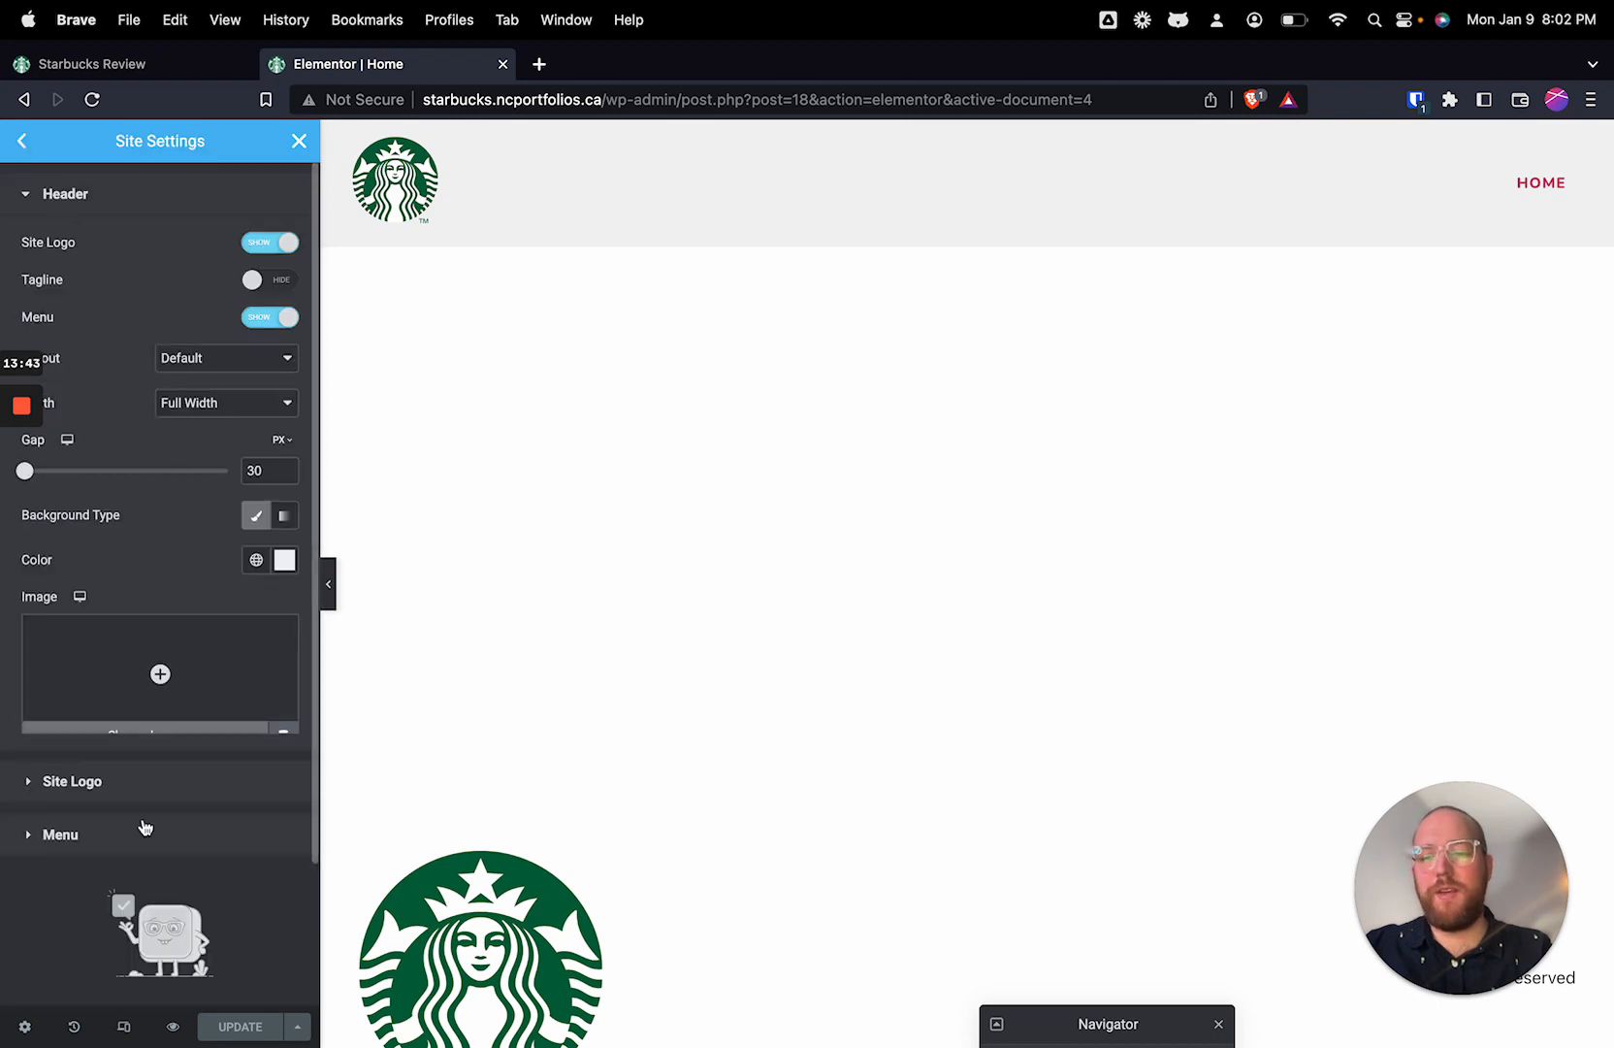
Step: Reapply the global Text colour to the header menu
{"action": "left_click", "coordinate": [96, 842]}
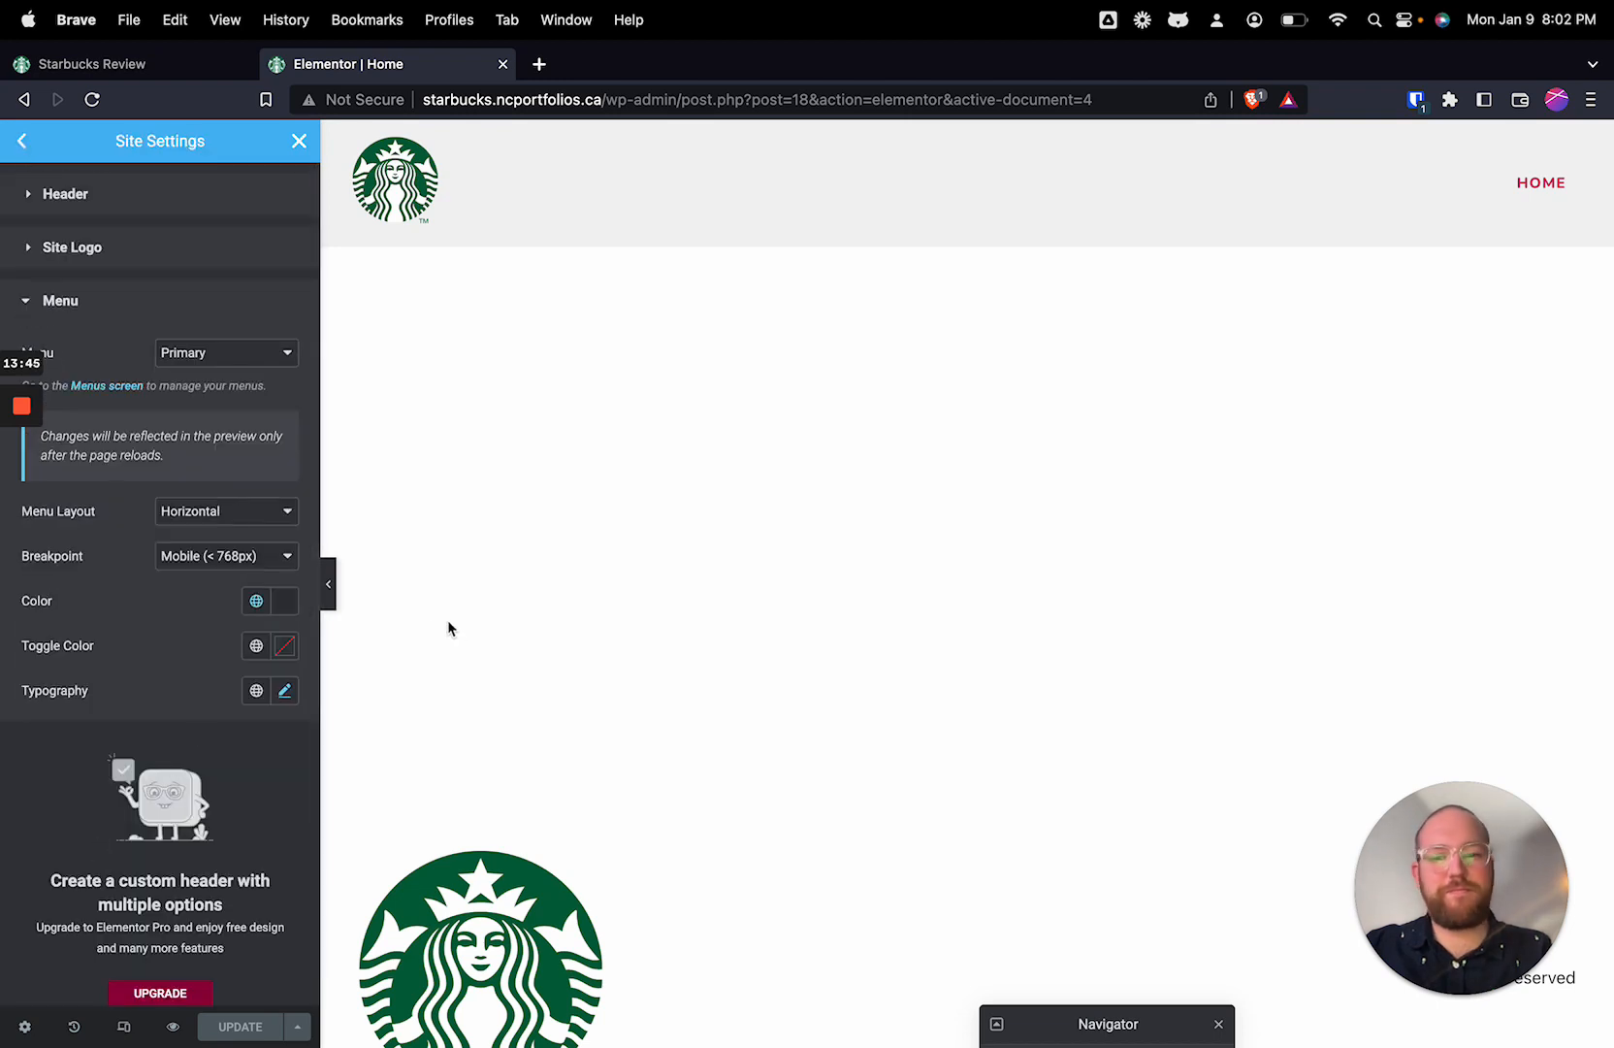
{"action": "left_click", "coordinate": [283, 601]}
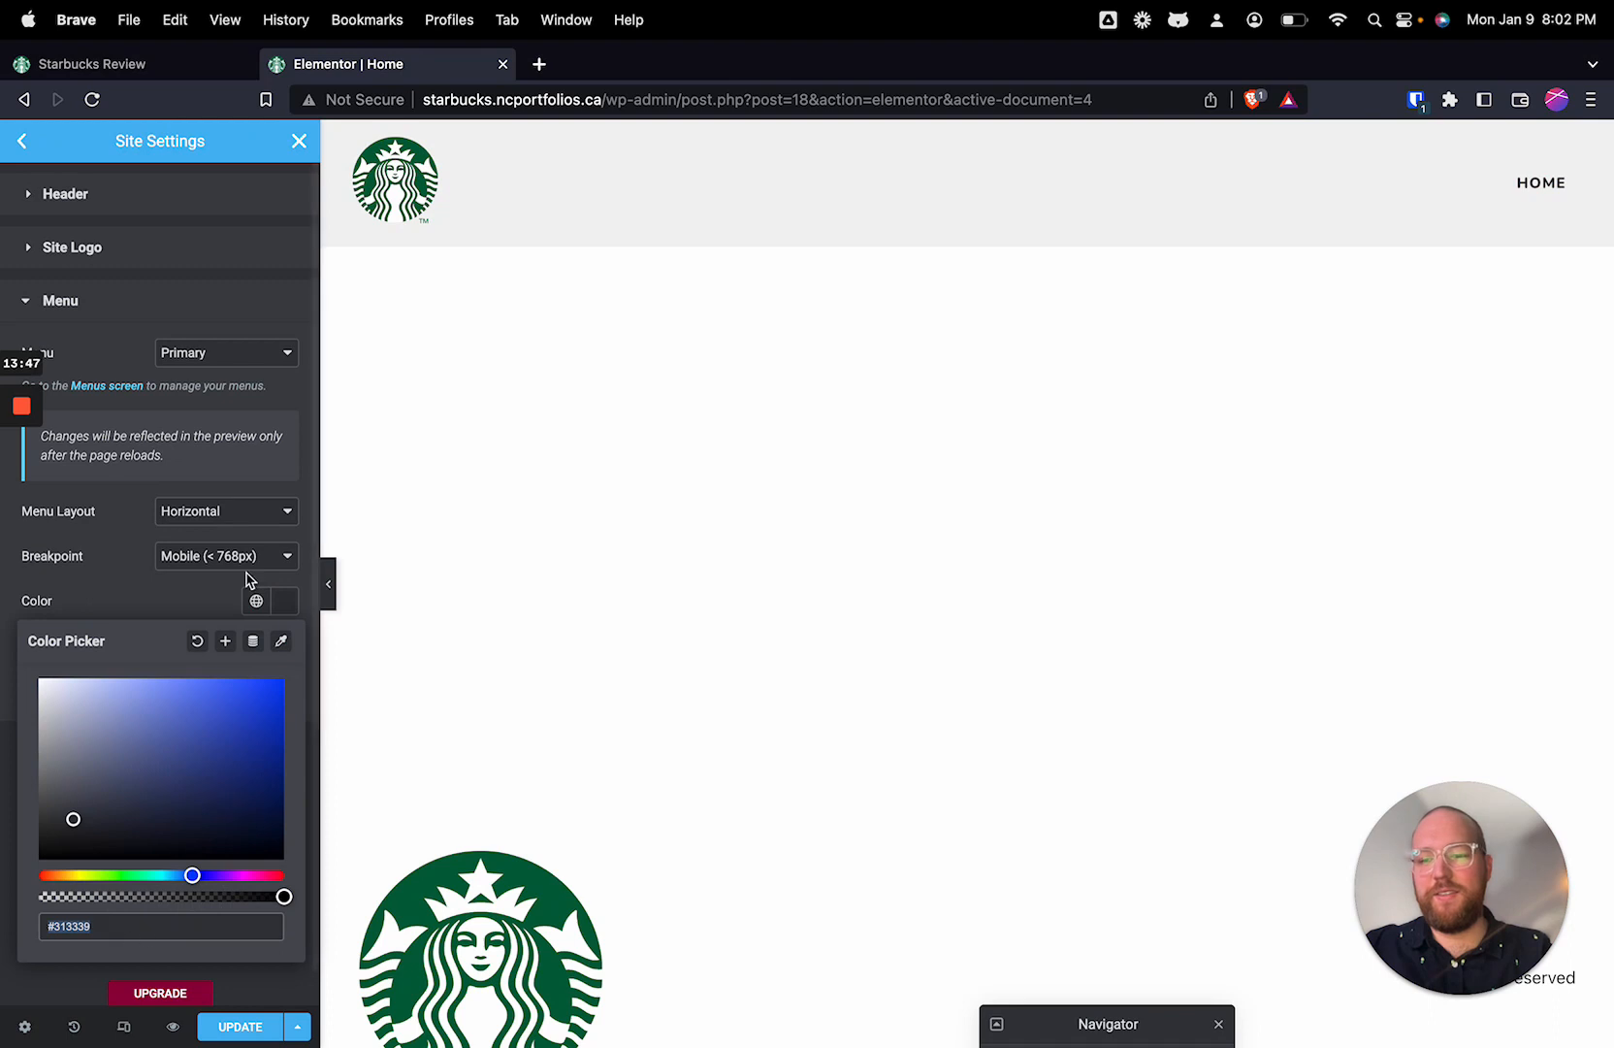
{"action": "left_click", "coordinate": [256, 600]}
{"action": "left_click", "coordinate": [155, 706]}
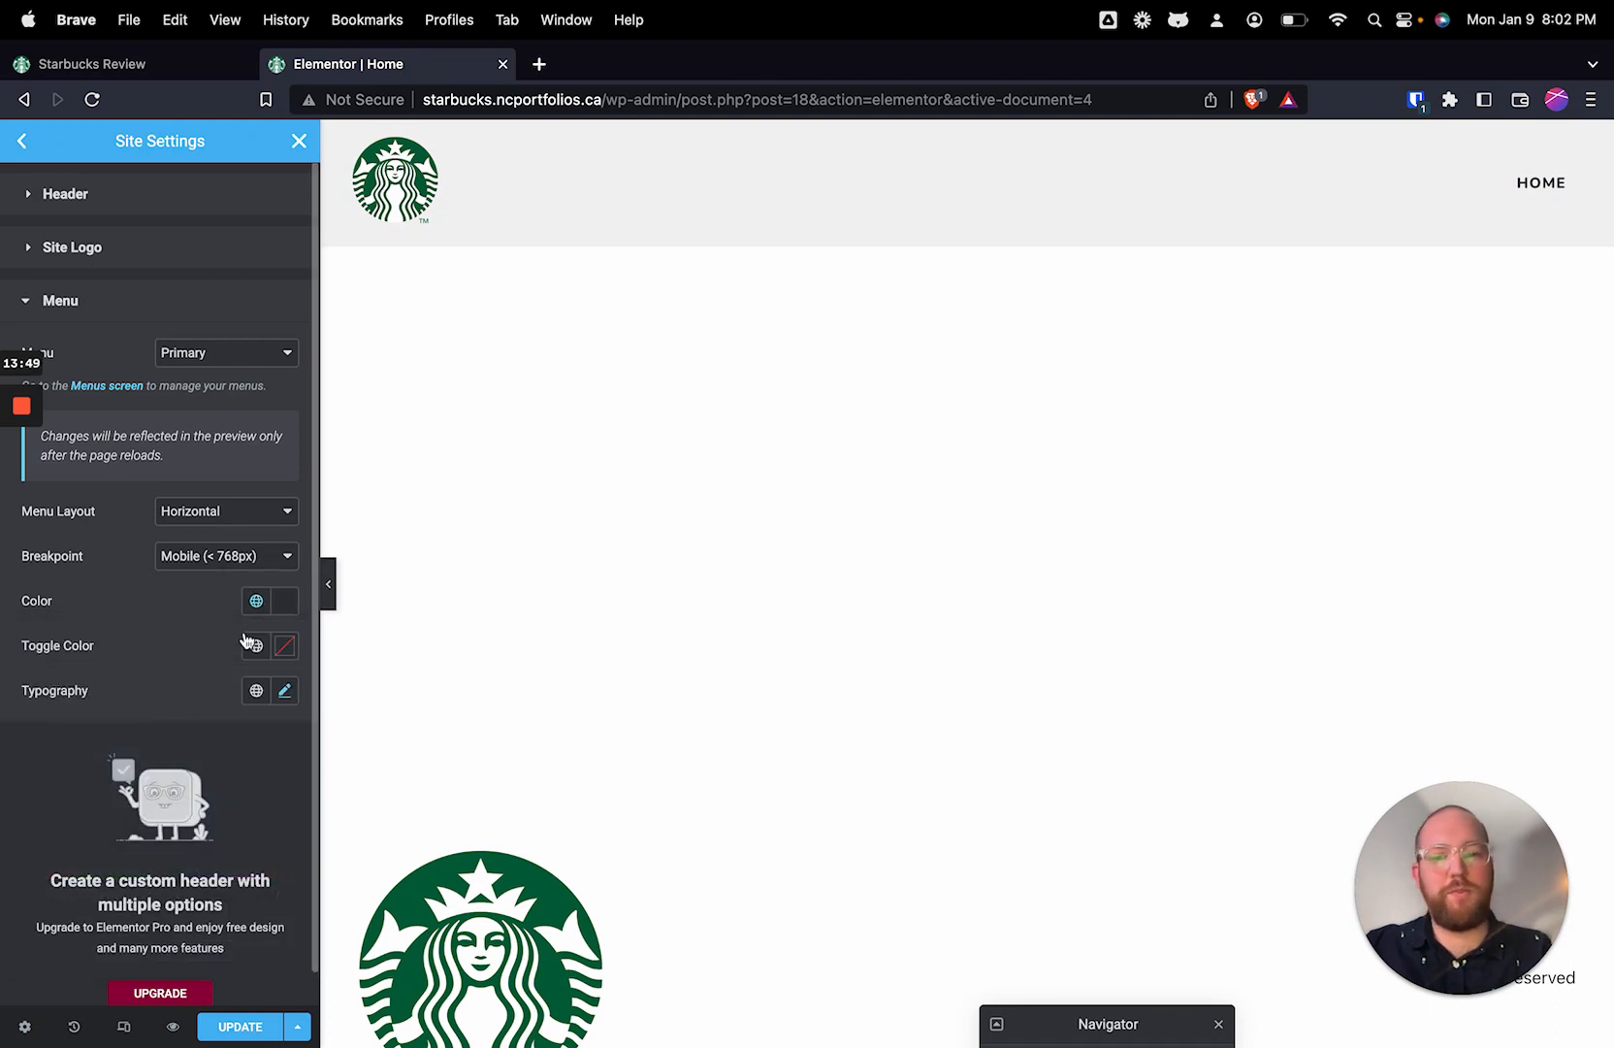
{"action": "left_click", "coordinate": [258, 650]}
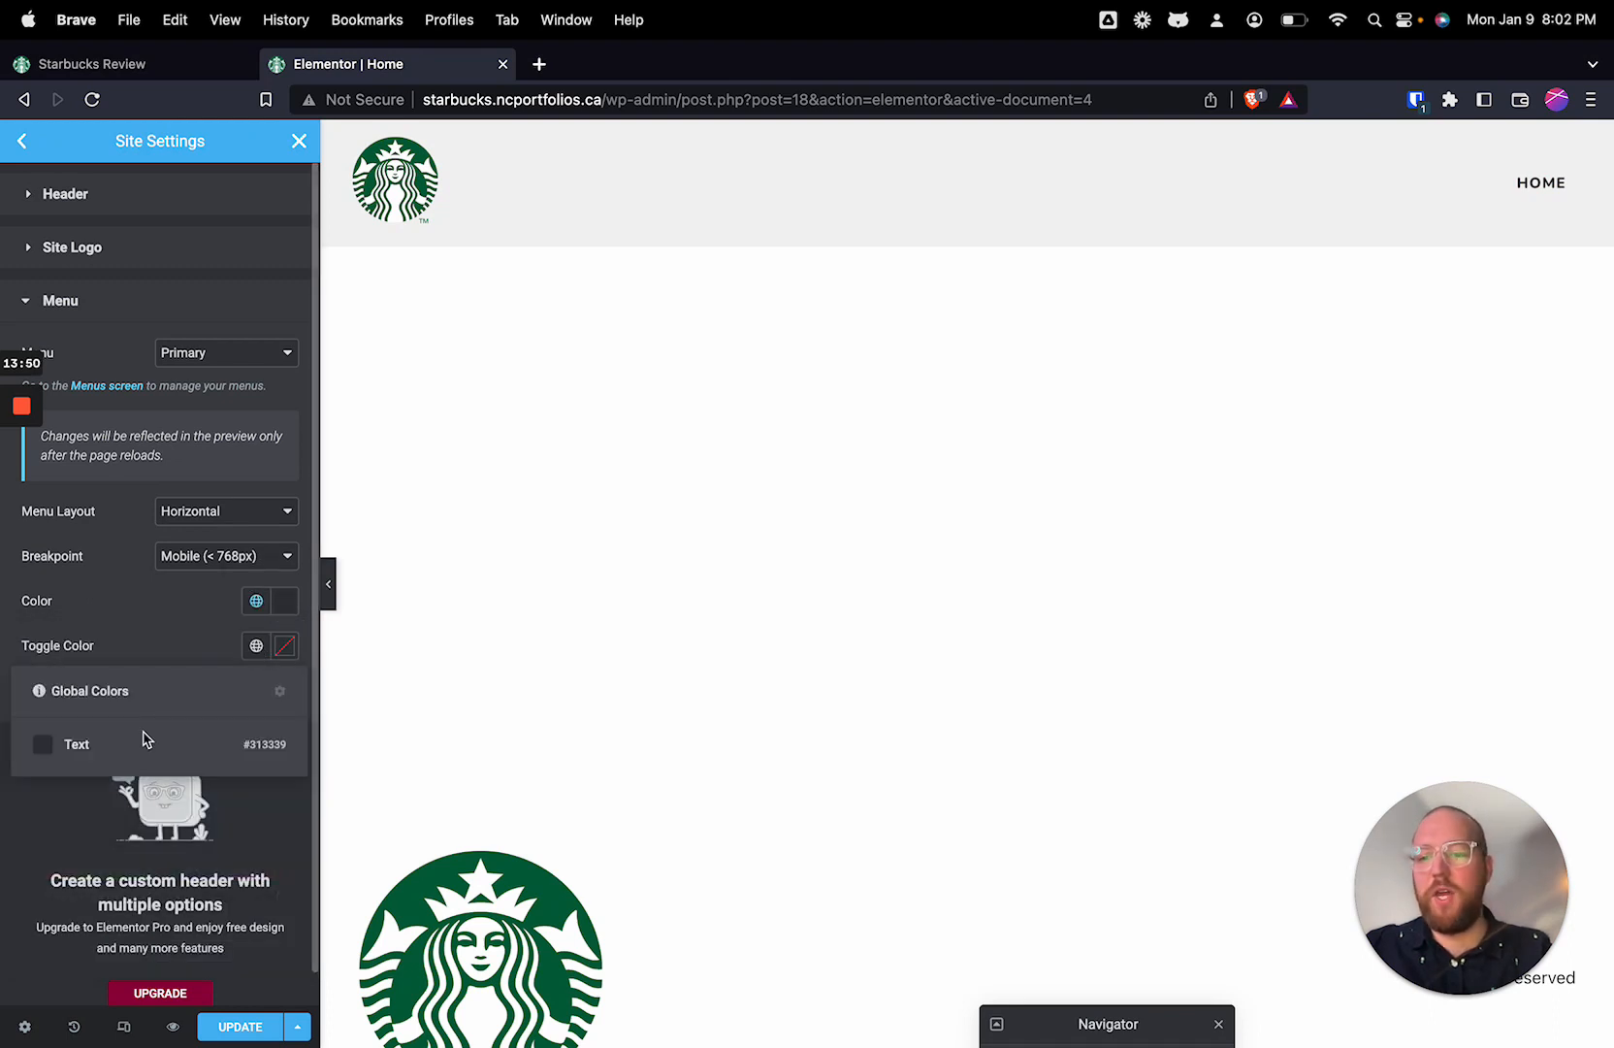
{"action": "left_click", "coordinate": [259, 653]}
{"action": "left_click", "coordinate": [259, 653]}
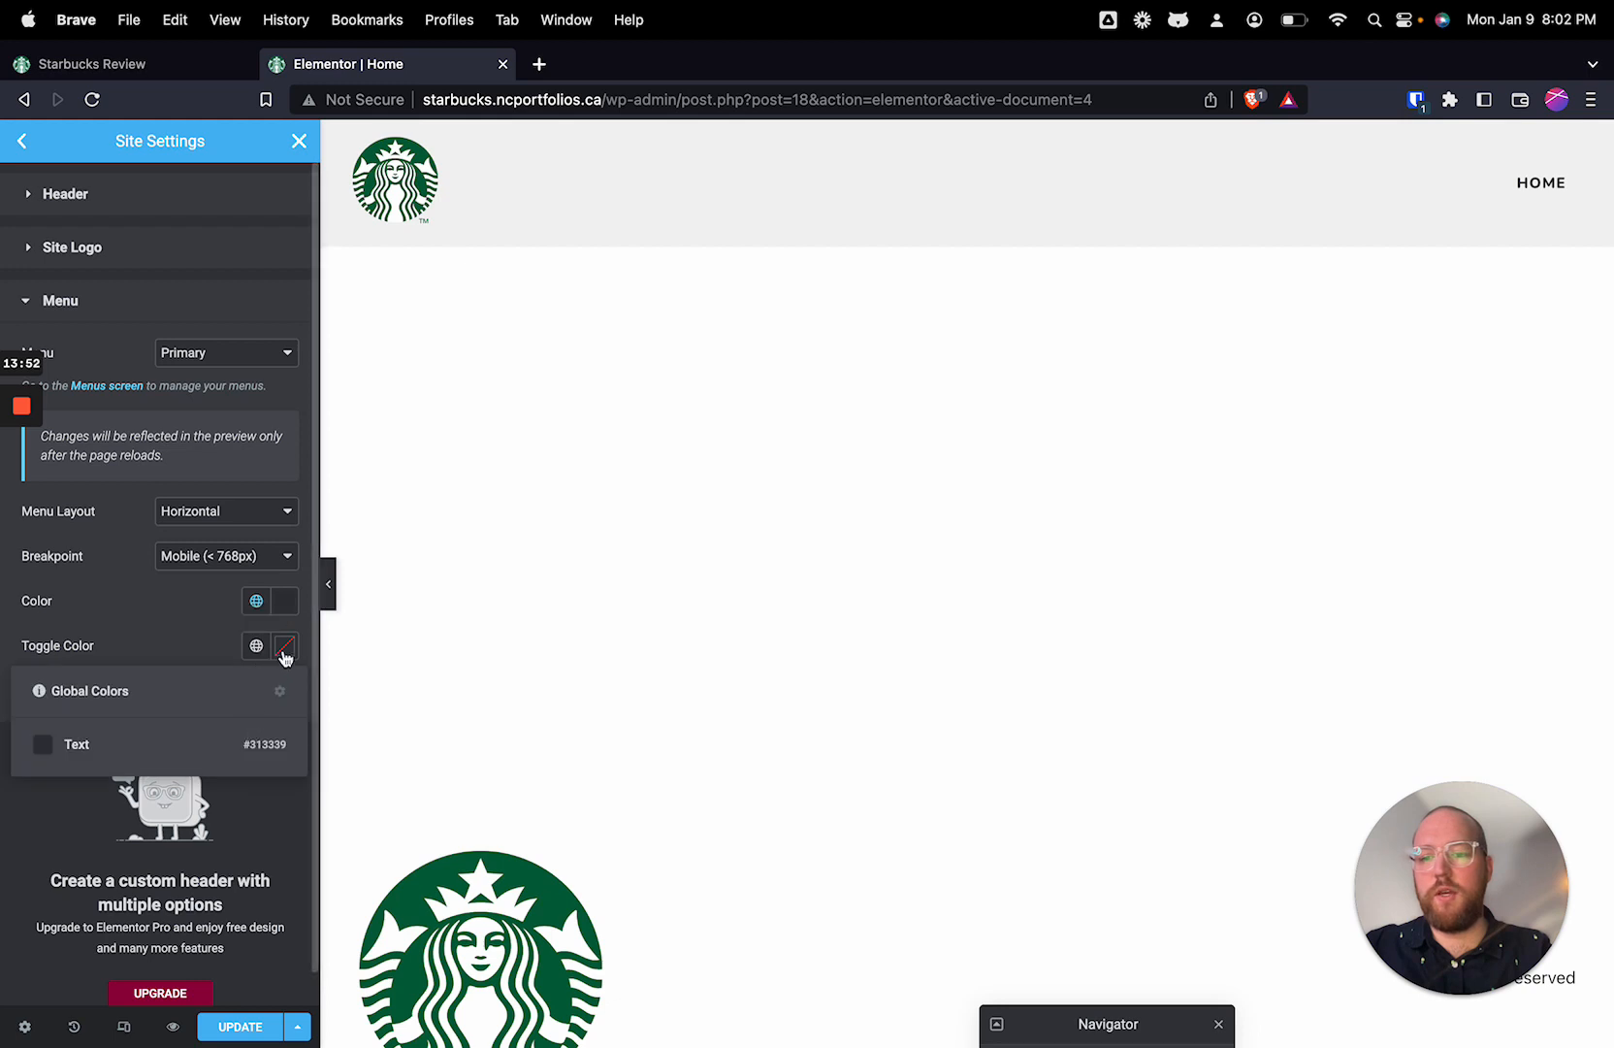
{"action": "left_click", "coordinate": [284, 648]}
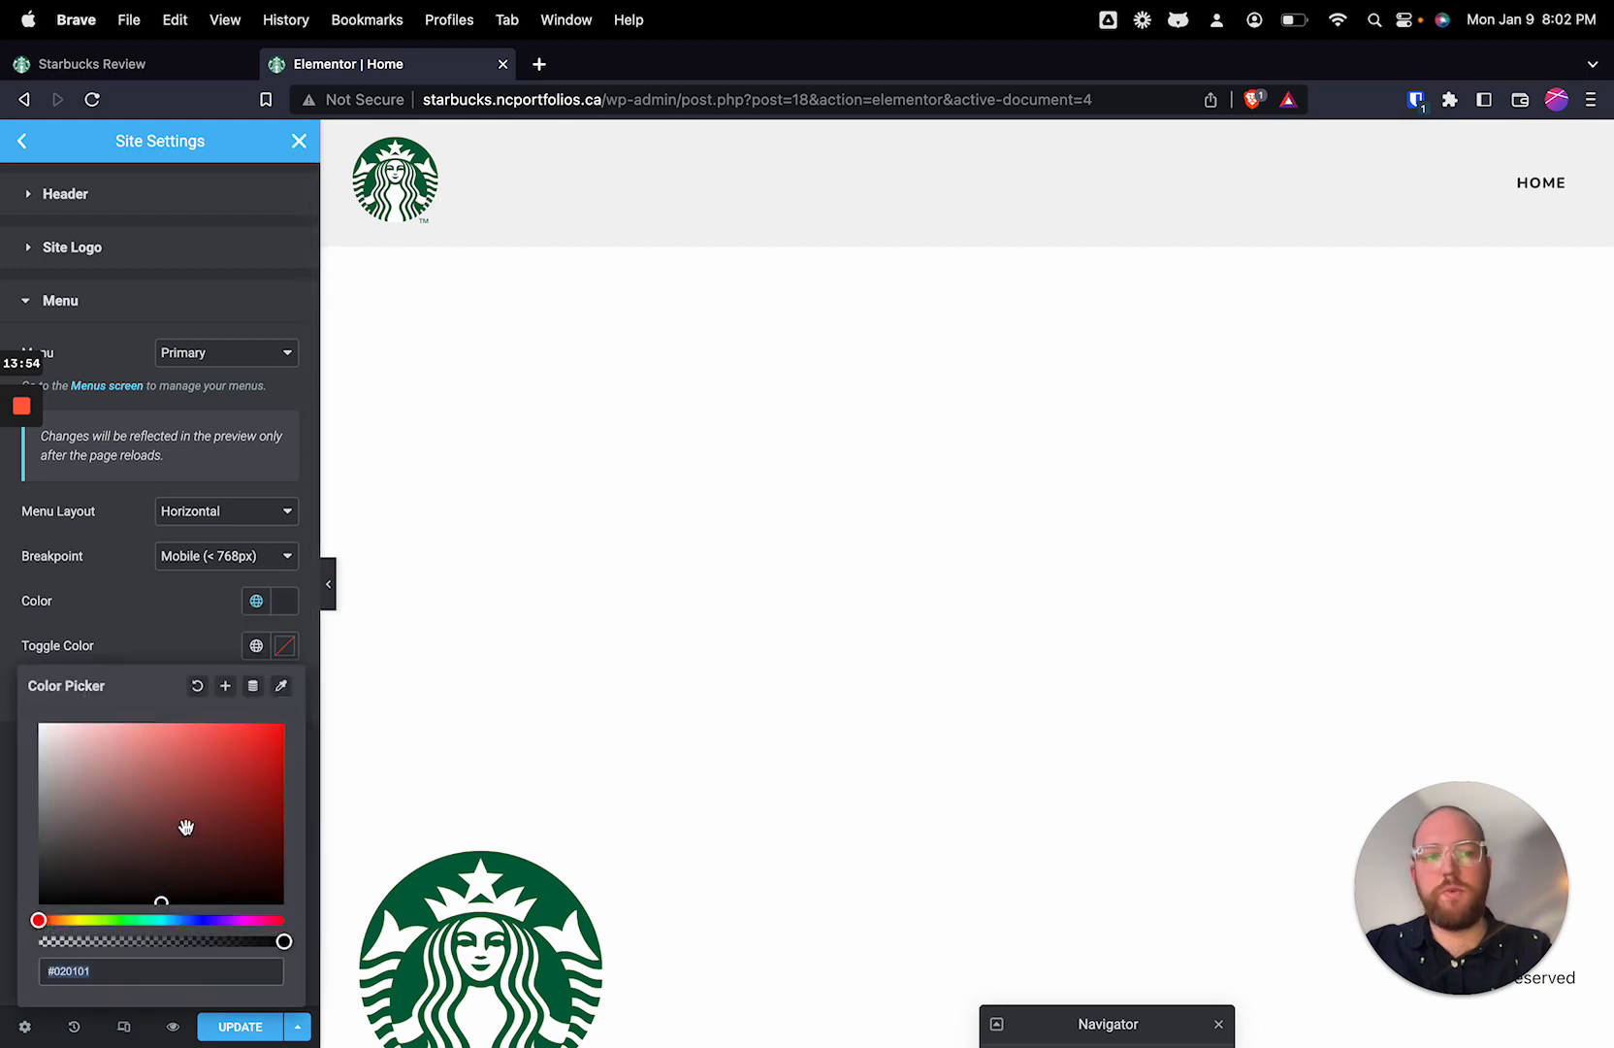
Step: Save the site settings and reload the editor
{"action": "left_click", "coordinate": [240, 1026]}
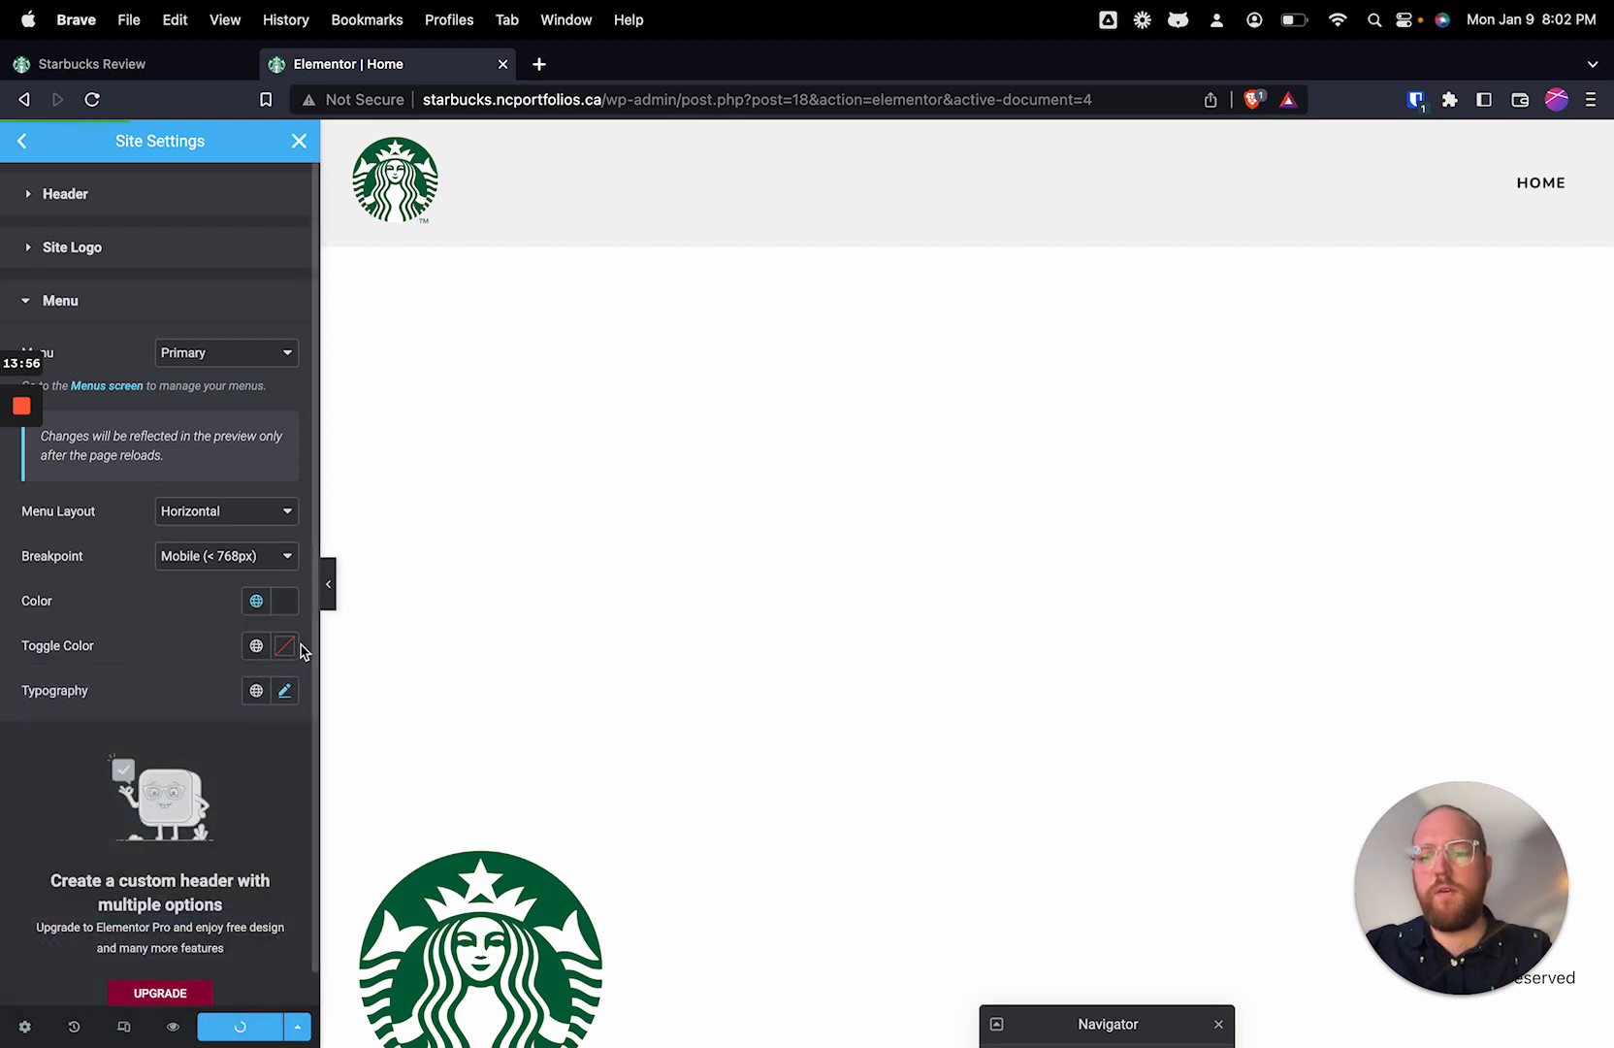
{"action": "left_click", "coordinate": [91, 99]}
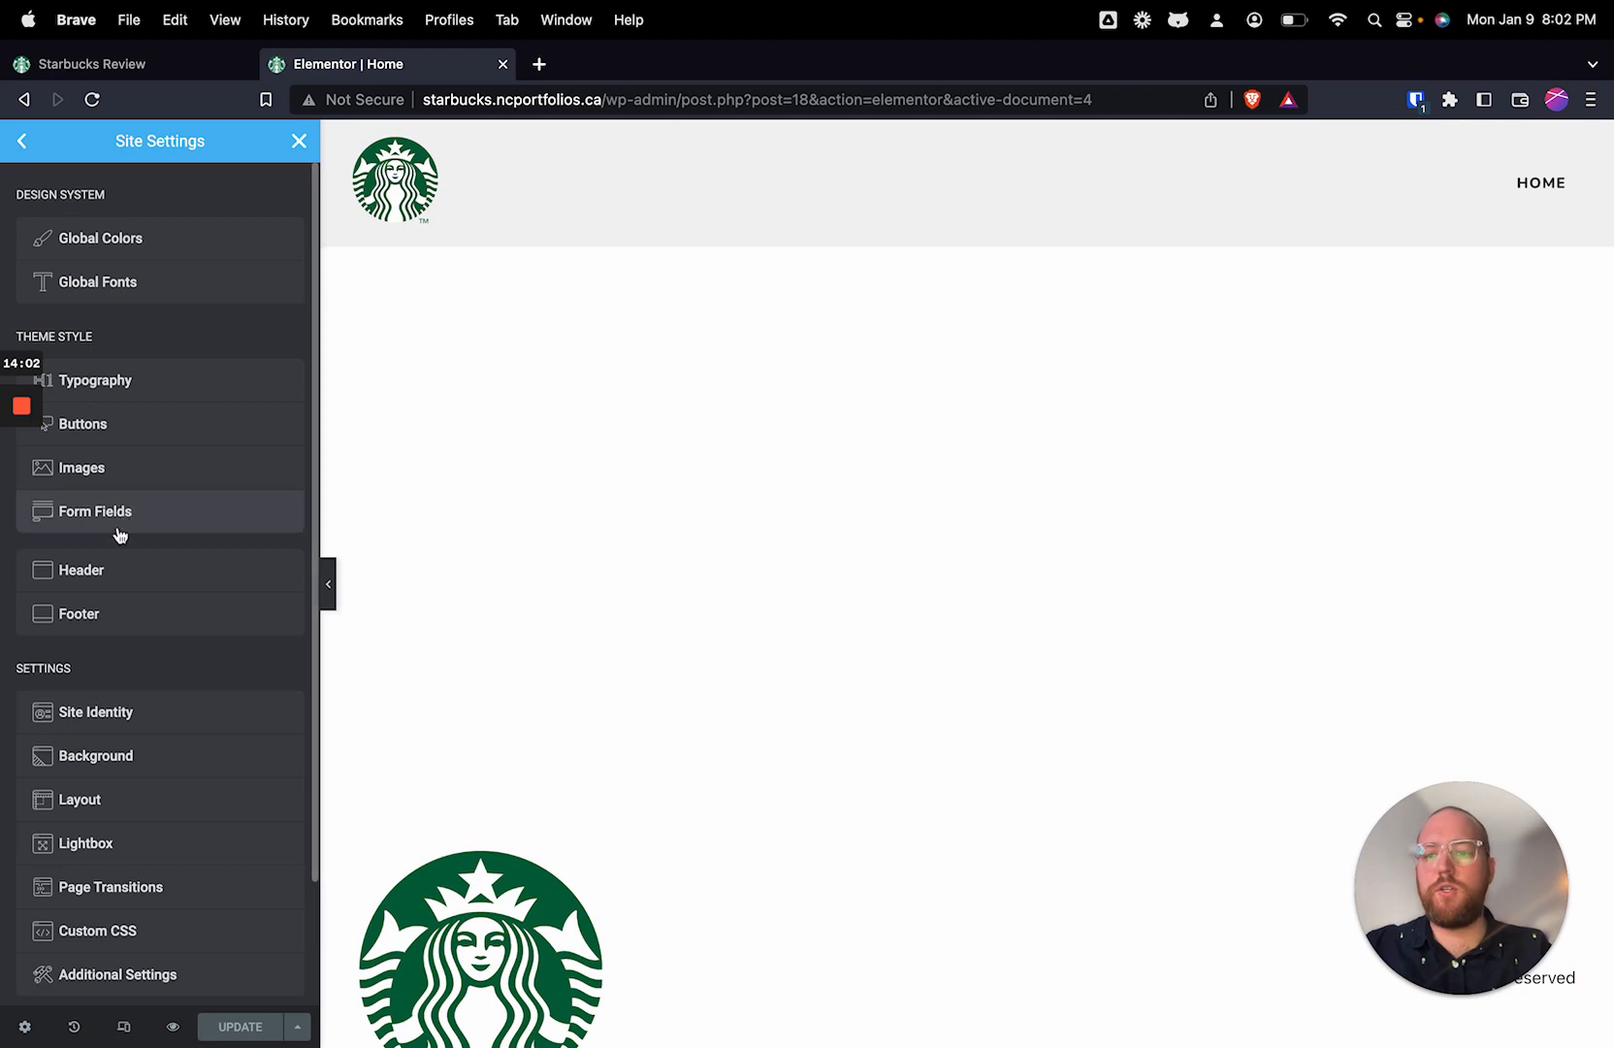
Step: Set the header menu's toggle colour to the global Primary colour and save the site settings
{"action": "left_click", "coordinate": [114, 574]}
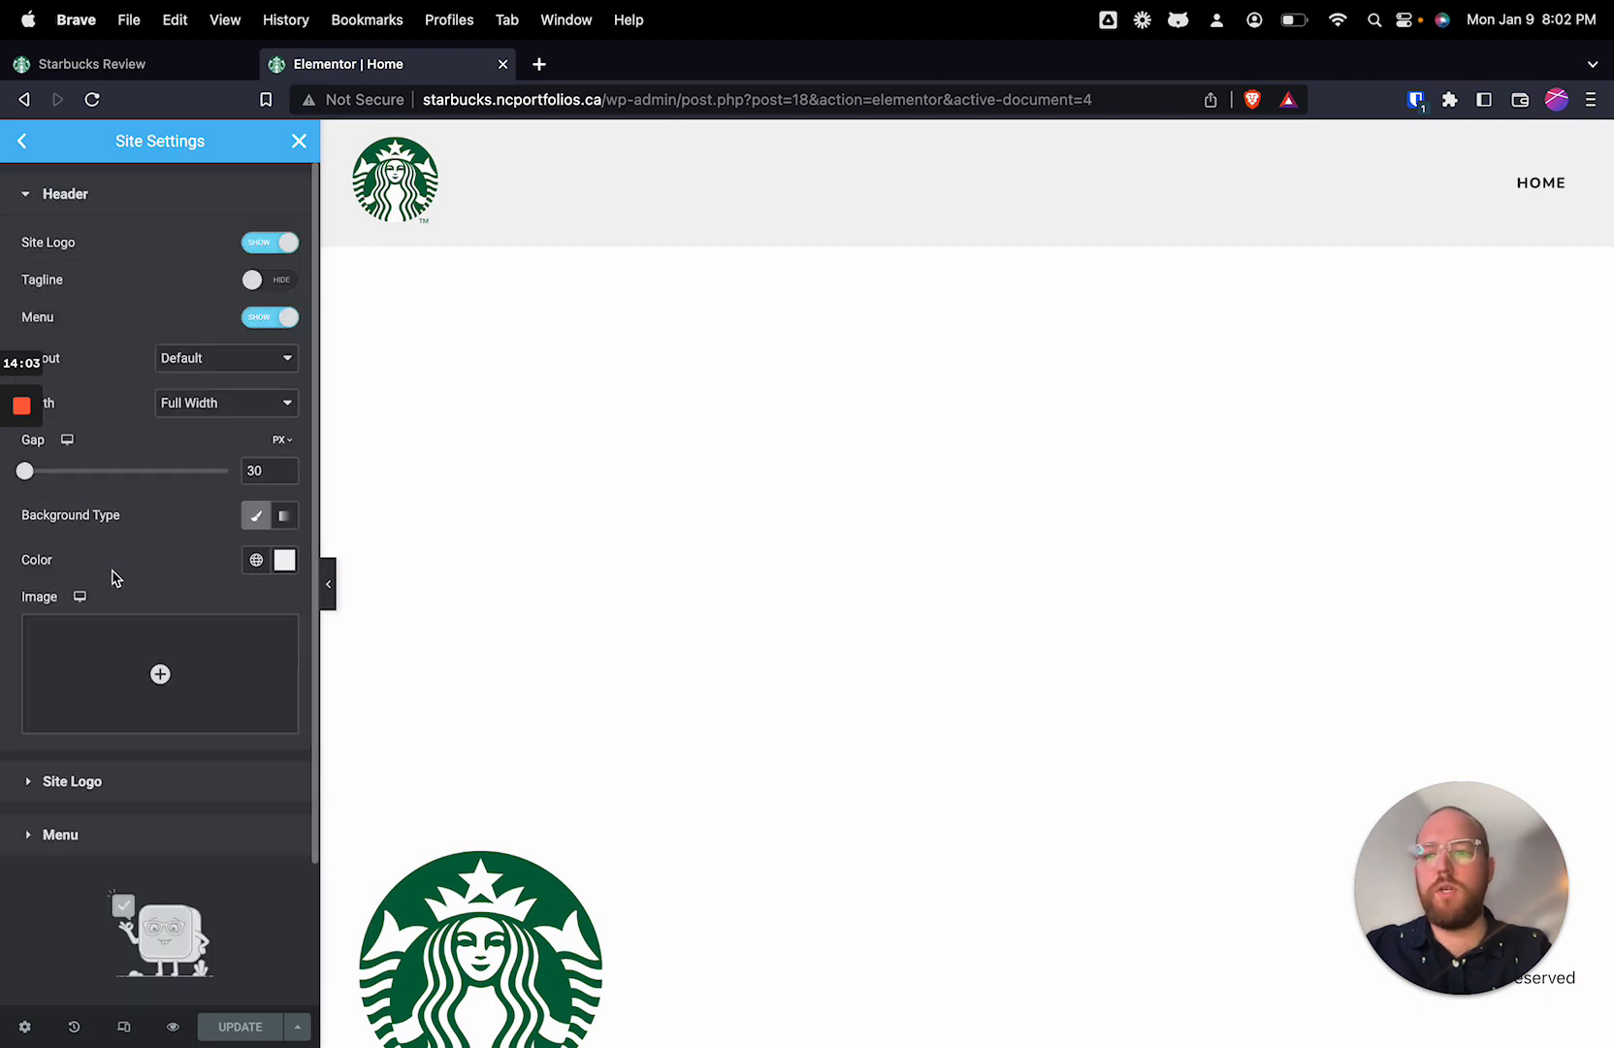
{"action": "left_click", "coordinate": [187, 790]}
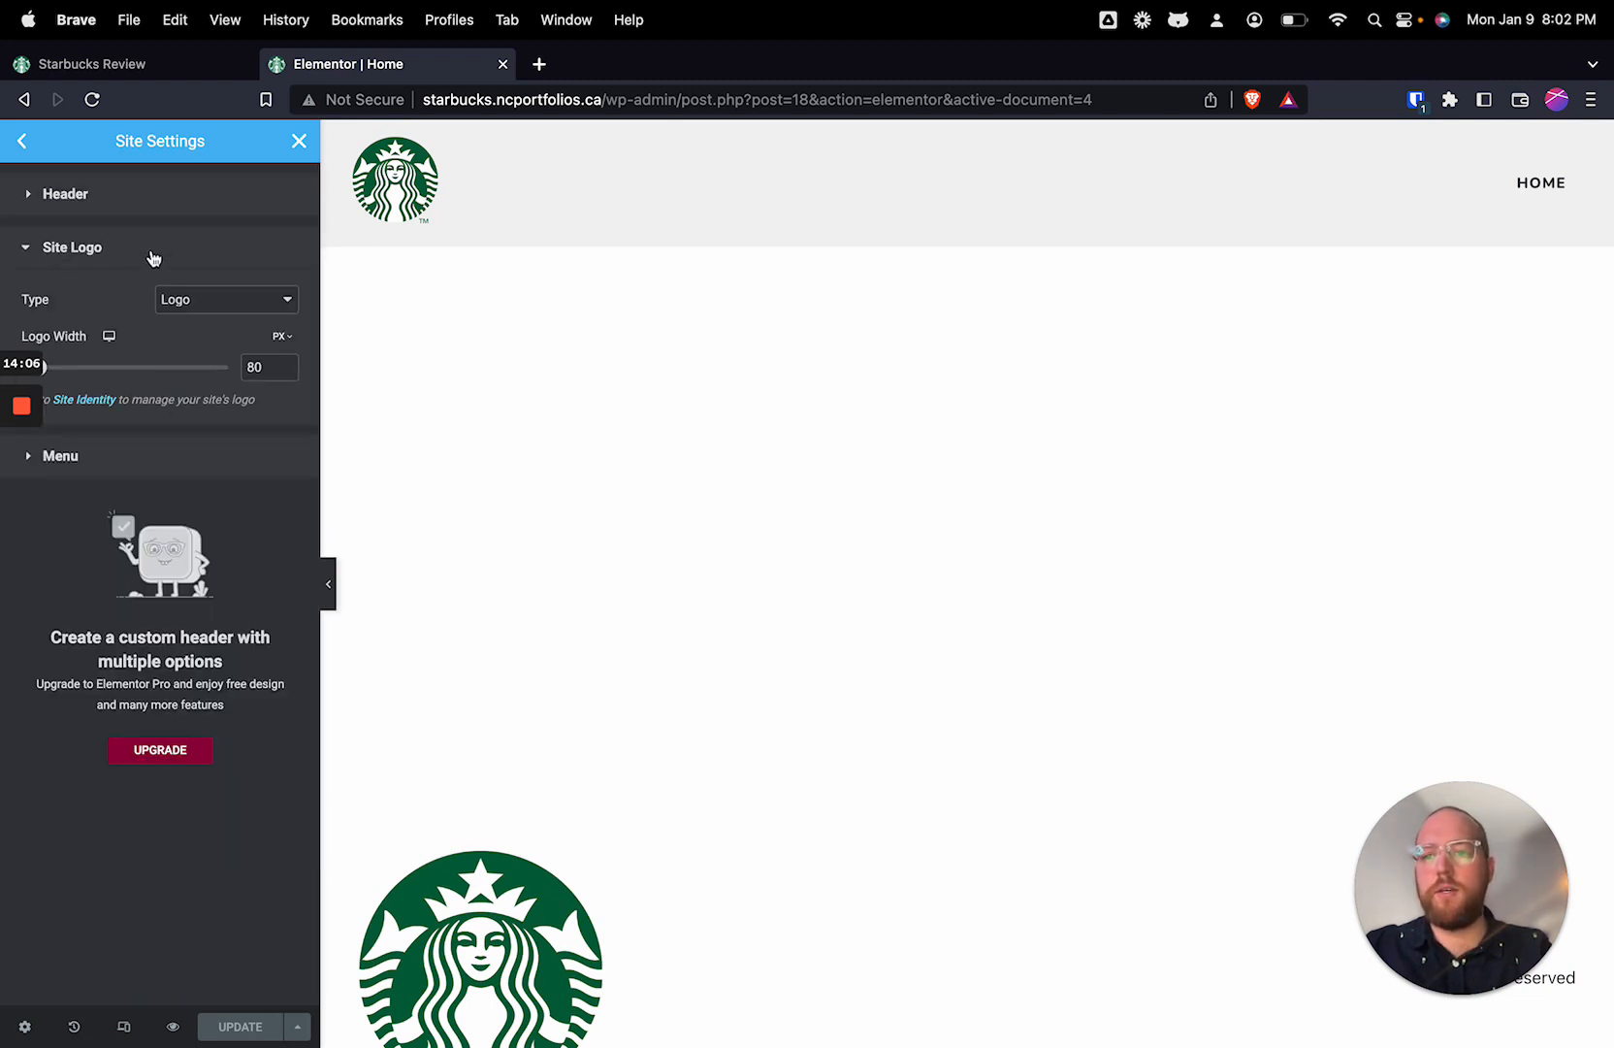
{"action": "left_click", "coordinate": [170, 209]}
{"action": "left_click", "coordinate": [219, 850]}
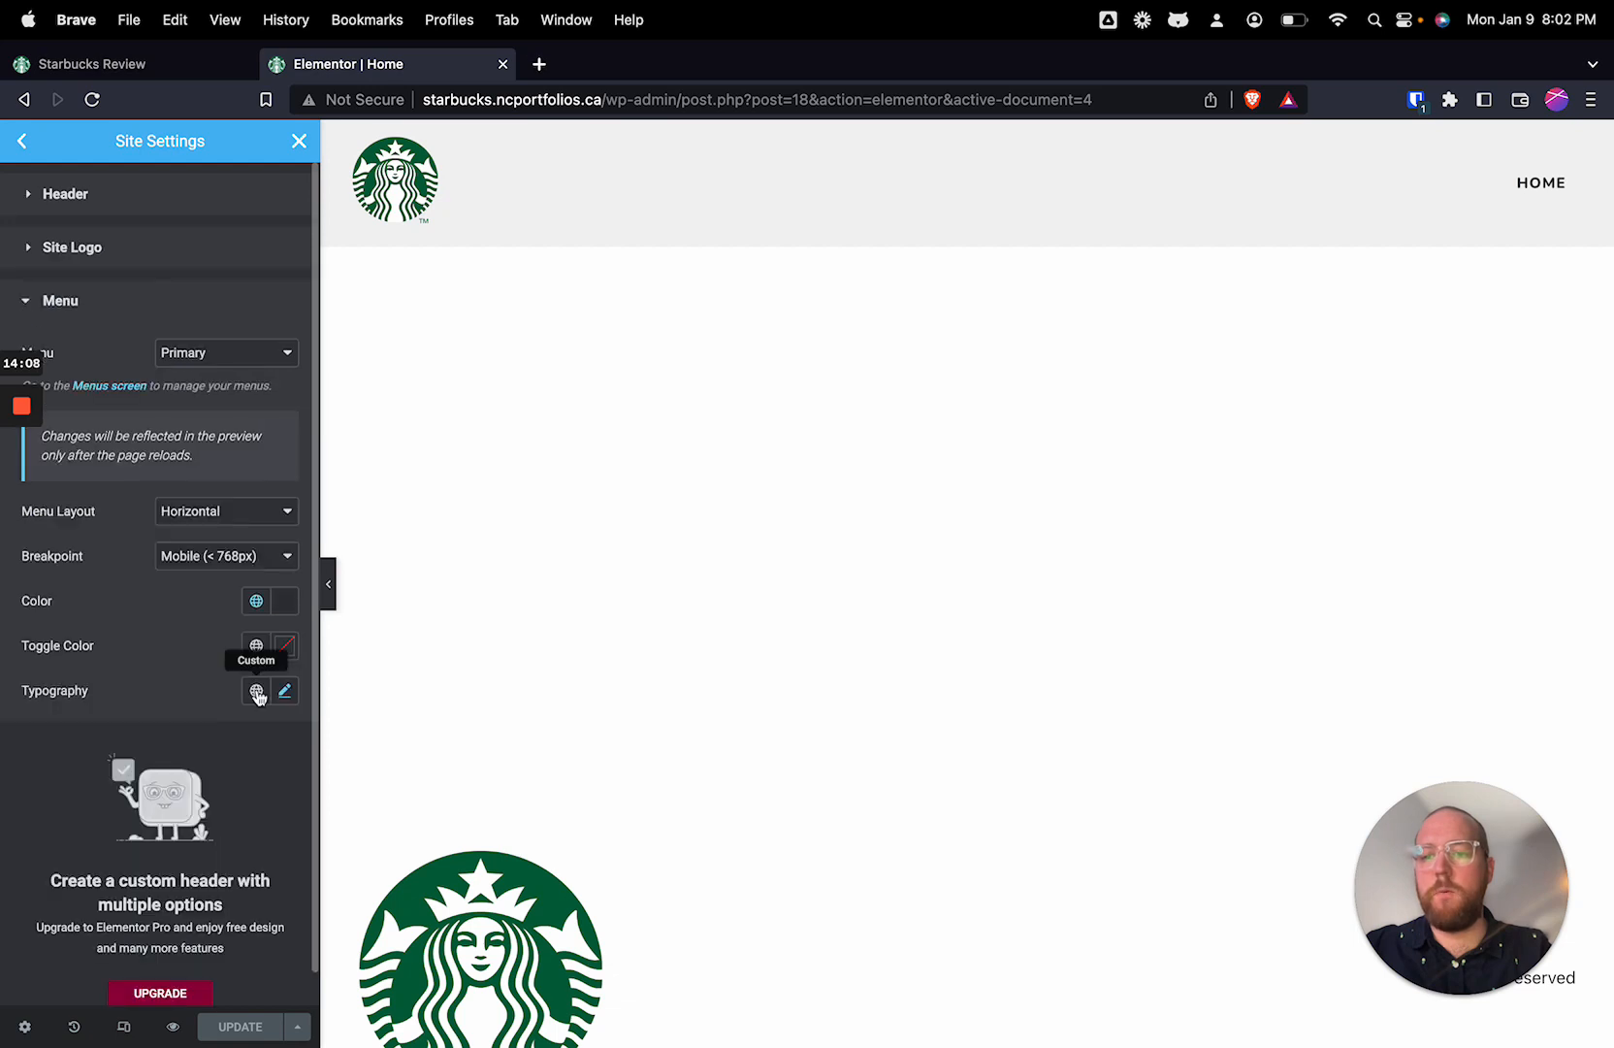
{"action": "left_click", "coordinate": [258, 699]}
{"action": "left_click", "coordinate": [257, 645]}
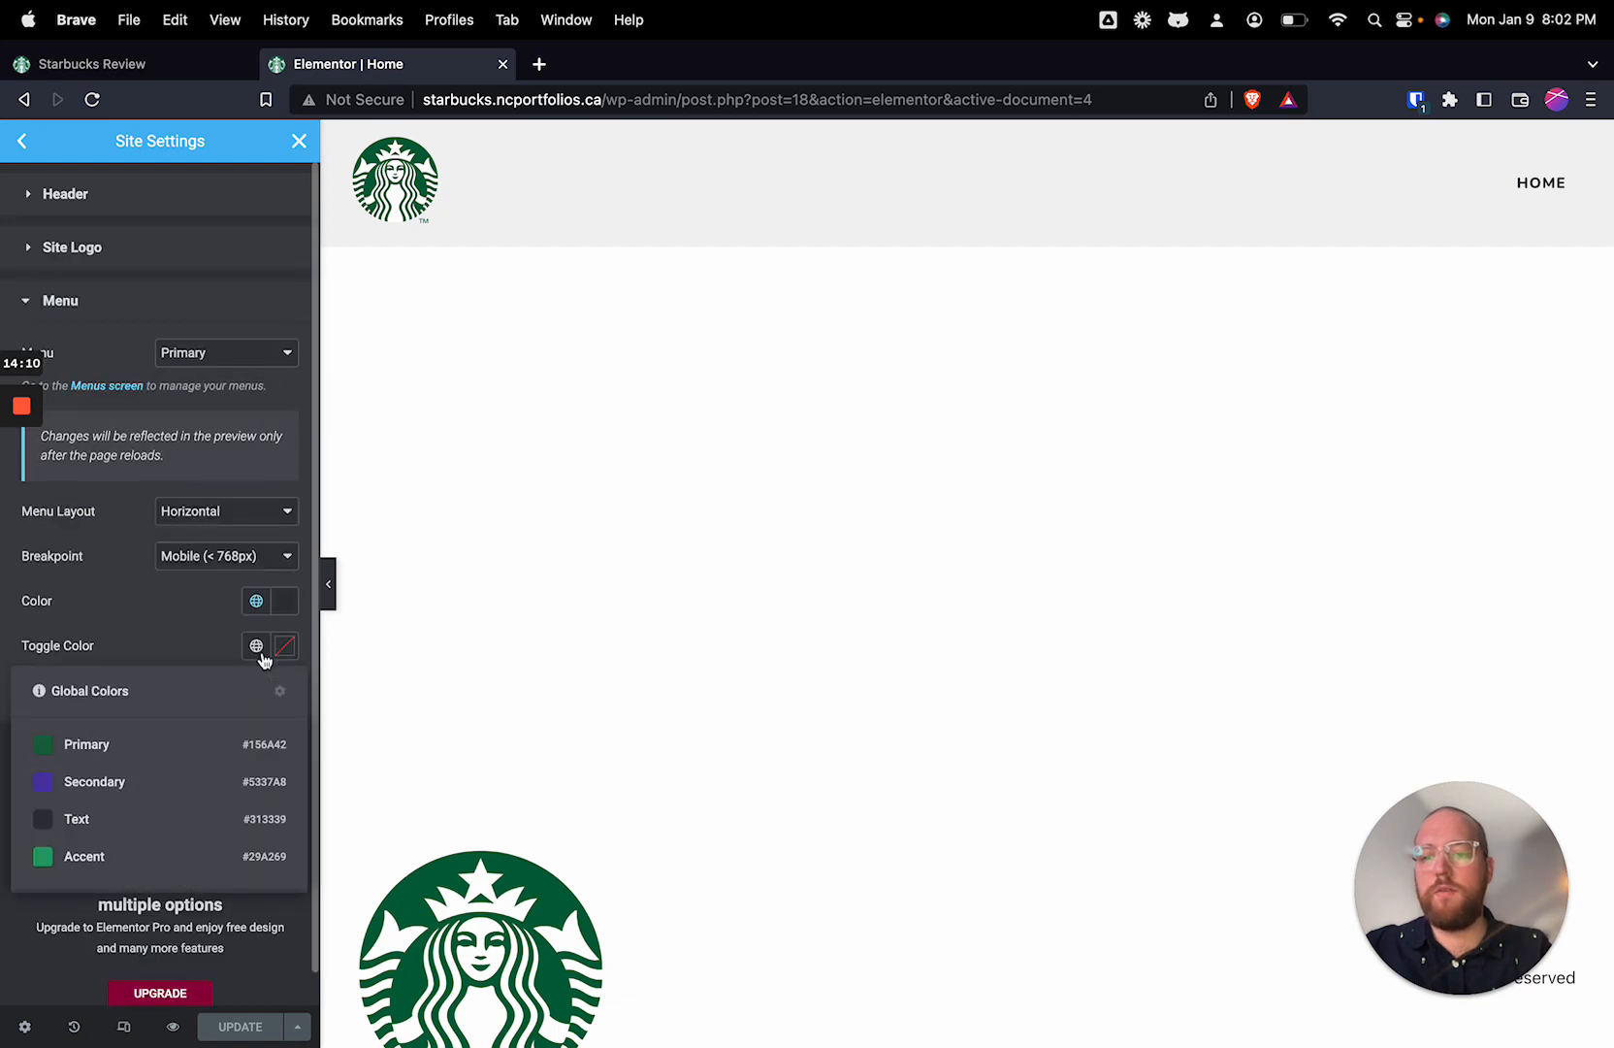
{"action": "left_click", "coordinate": [127, 753]}
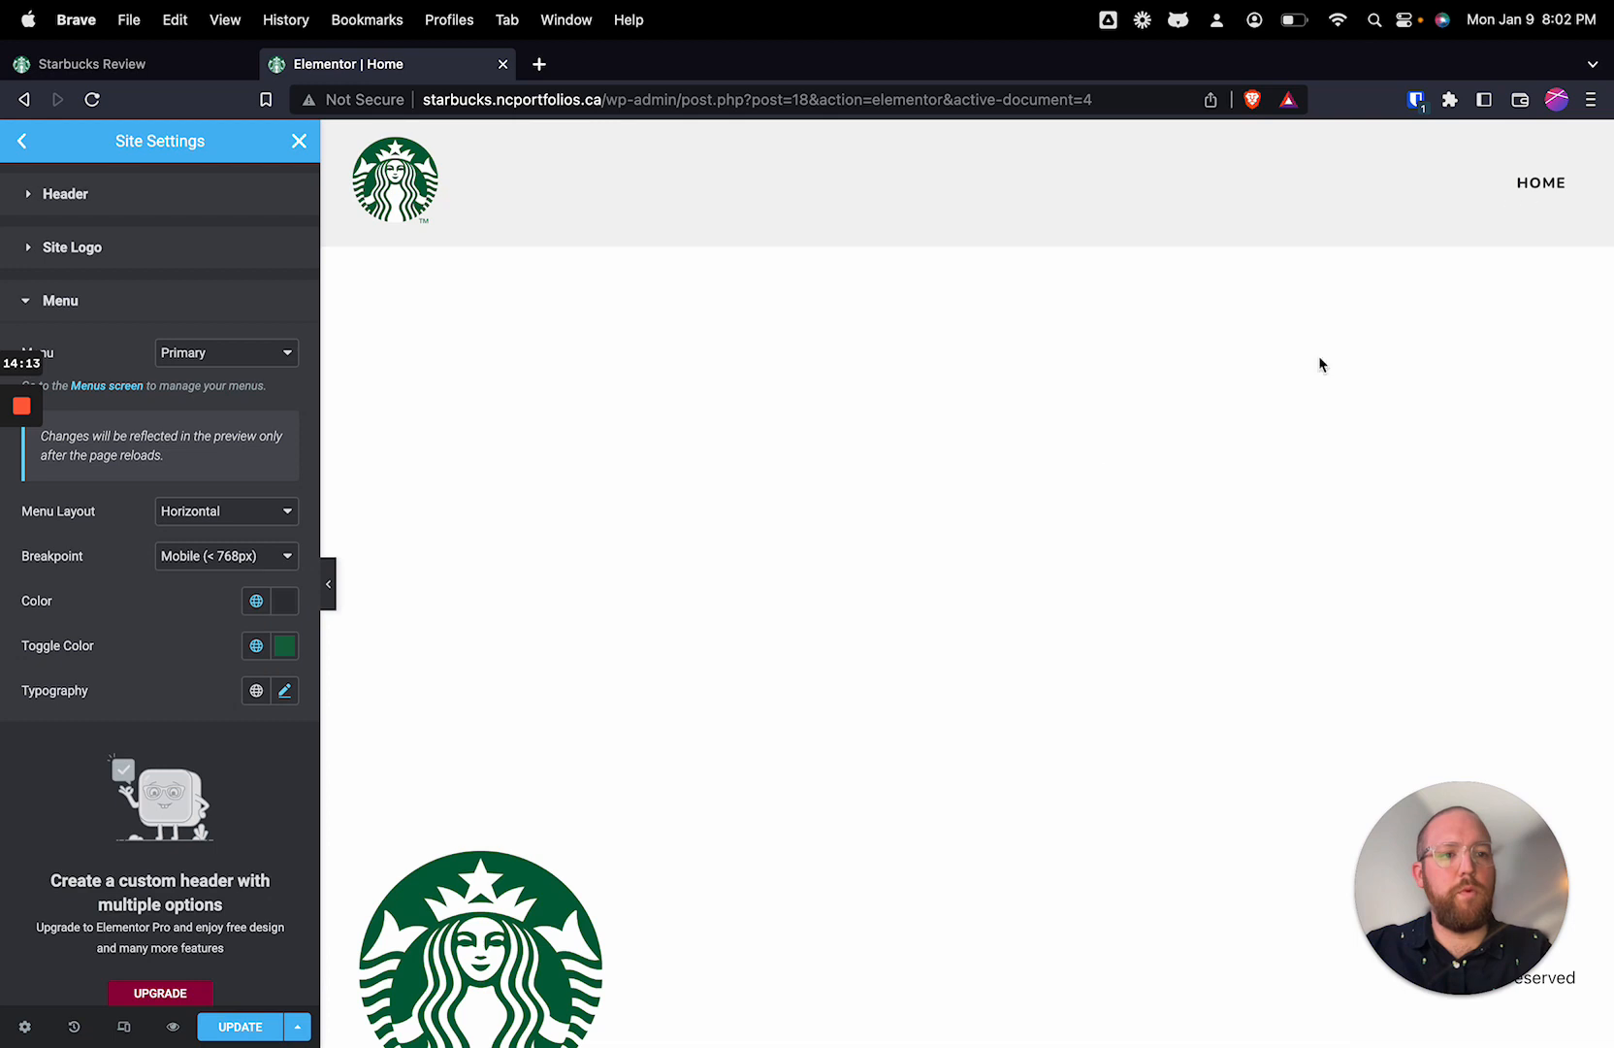
{"action": "left_click", "coordinate": [258, 1027]}
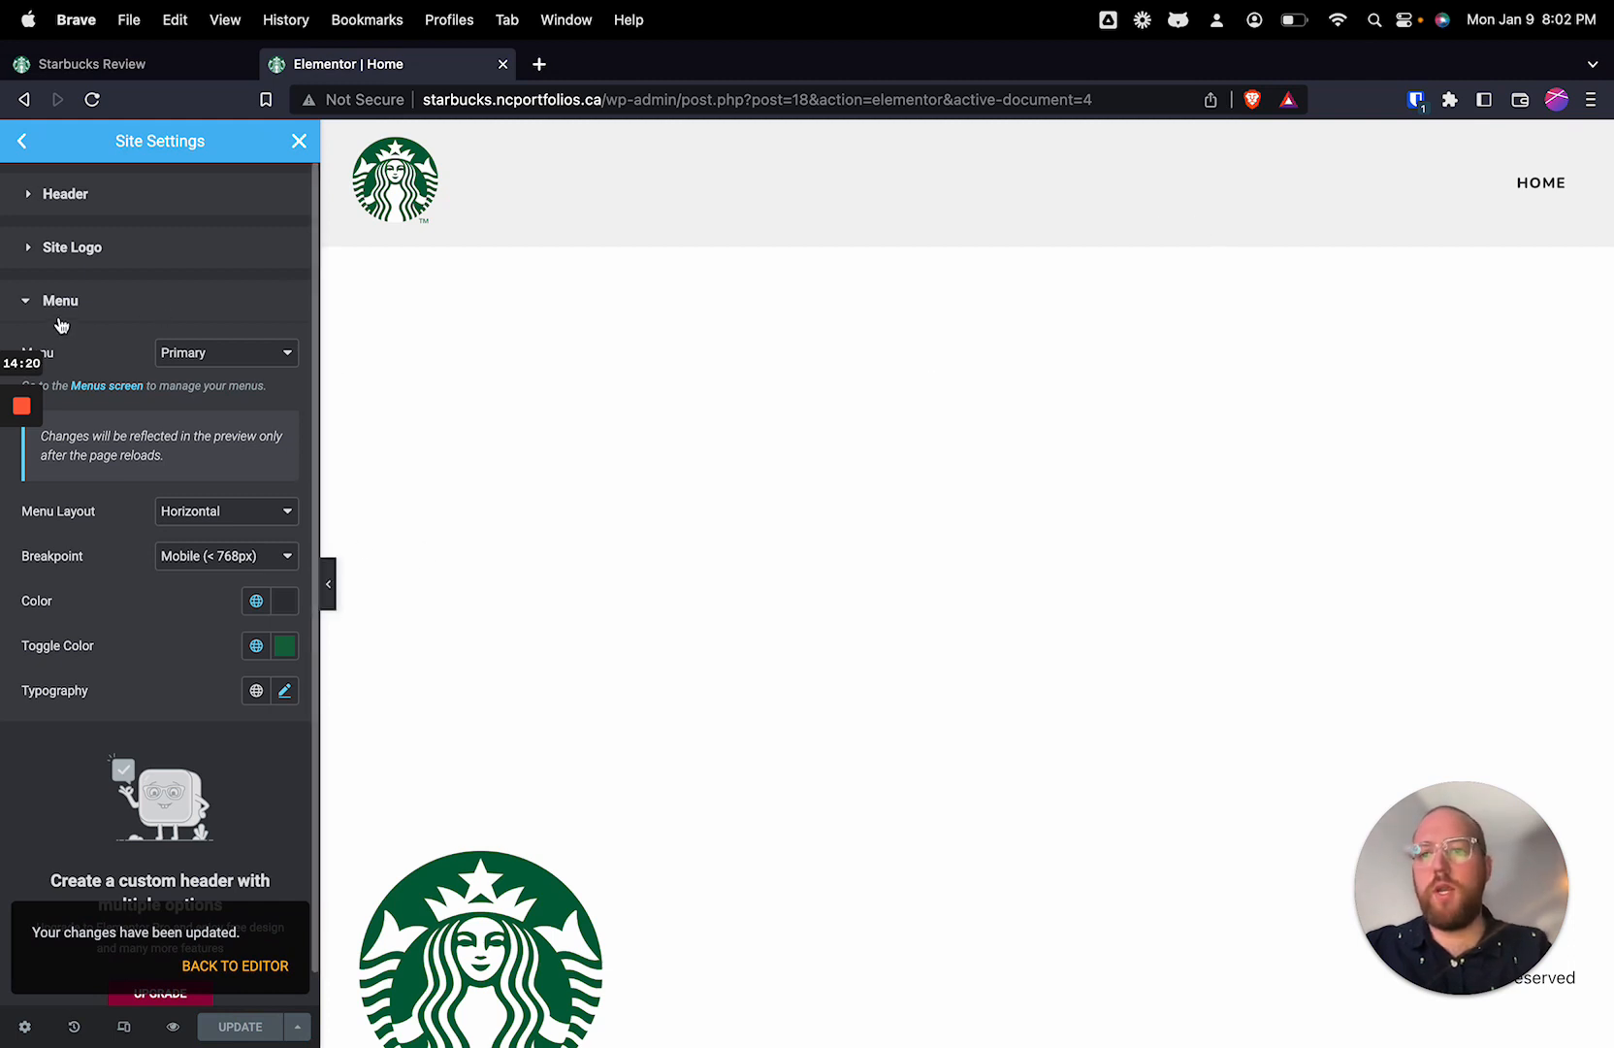
Step: Hide the site logo, tagline and menu in the footer settings, keeping only the copyright shown
{"action": "left_click", "coordinate": [24, 144]}
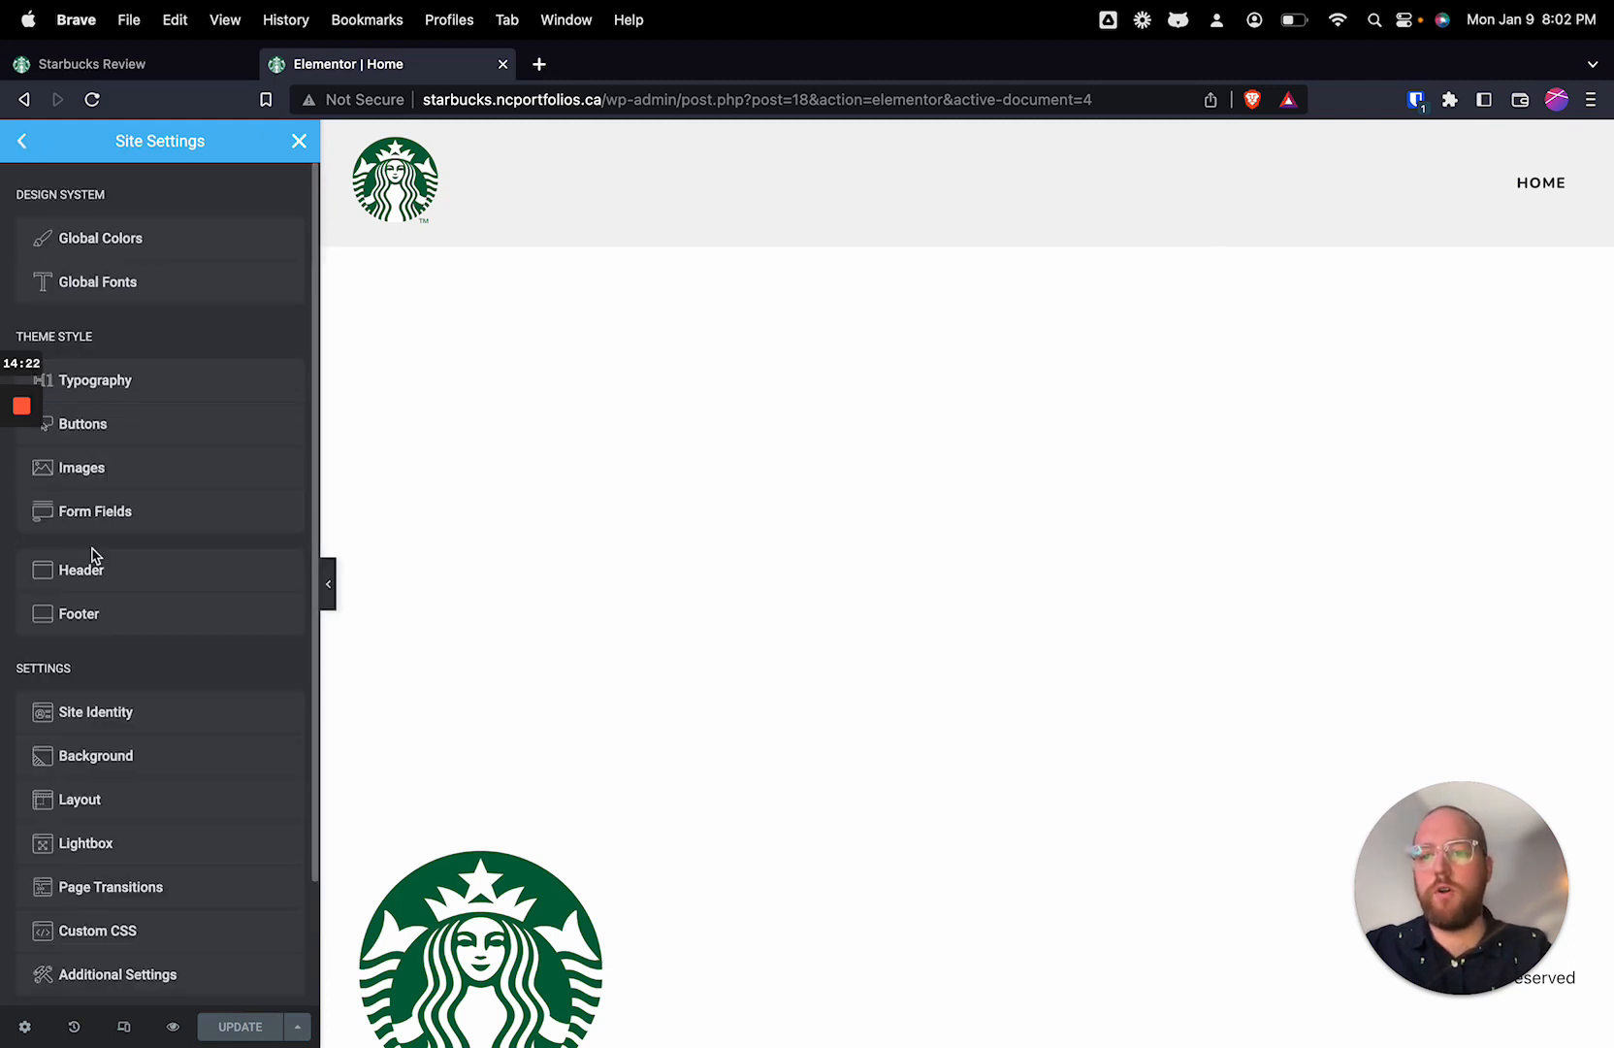
{"action": "left_click", "coordinate": [93, 624]}
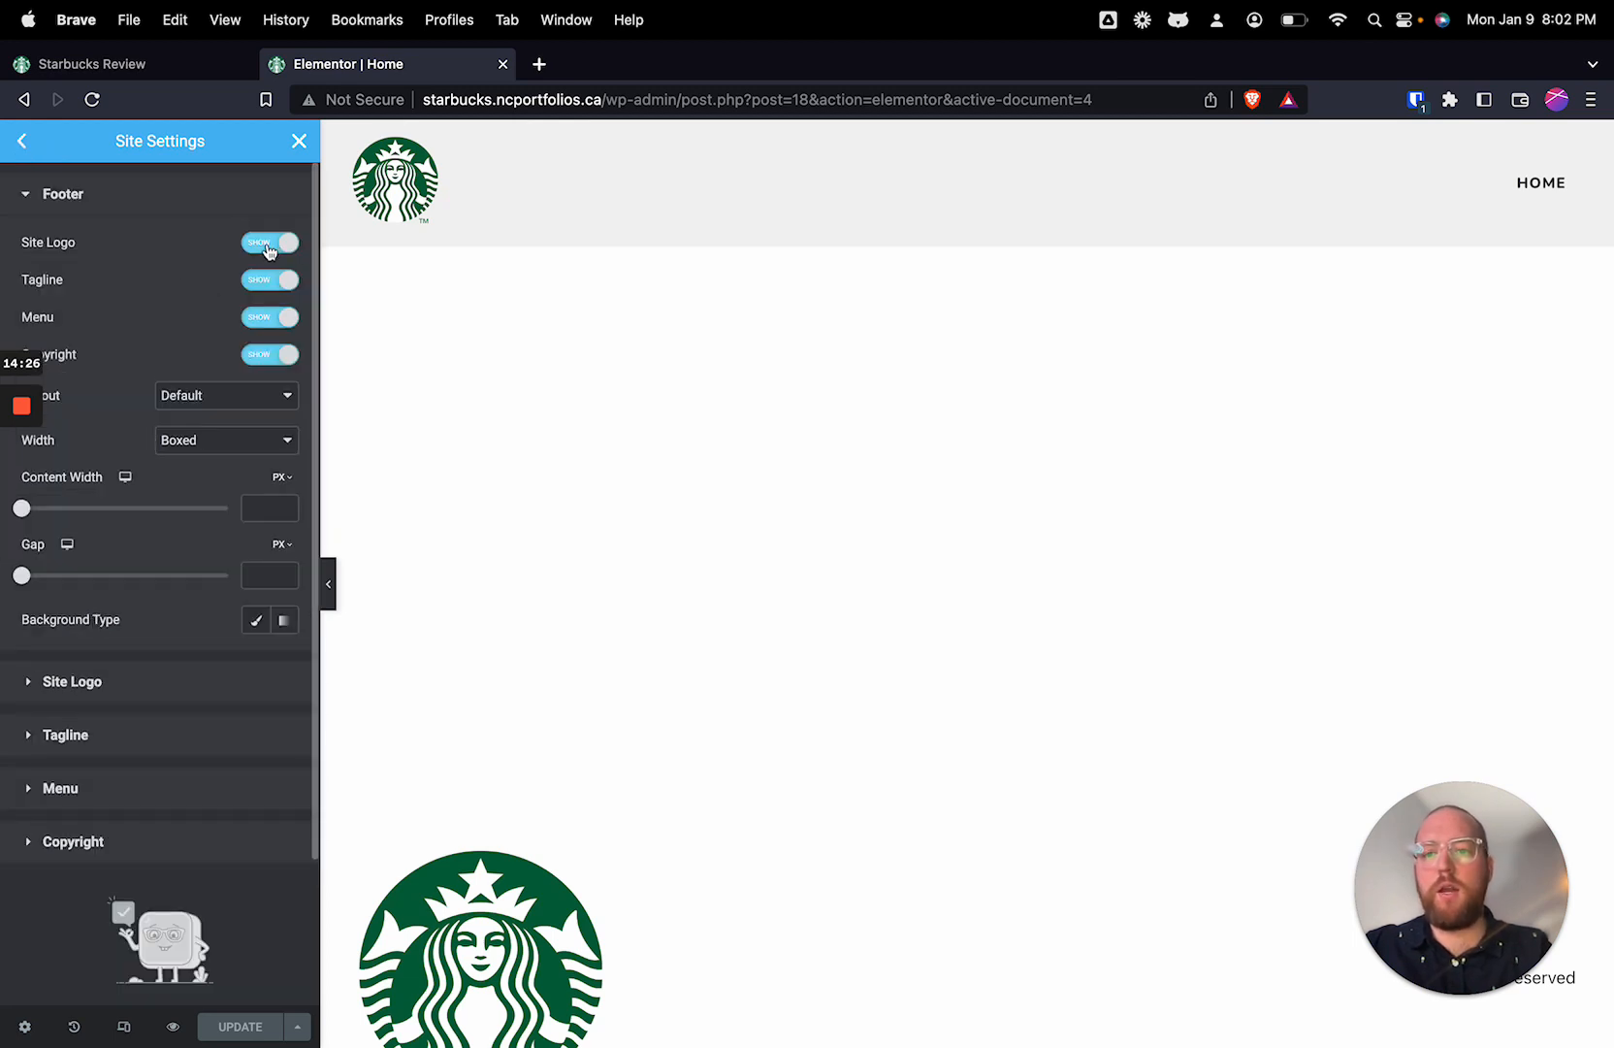
{"action": "left_click", "coordinate": [270, 244]}
{"action": "left_click", "coordinate": [270, 282]}
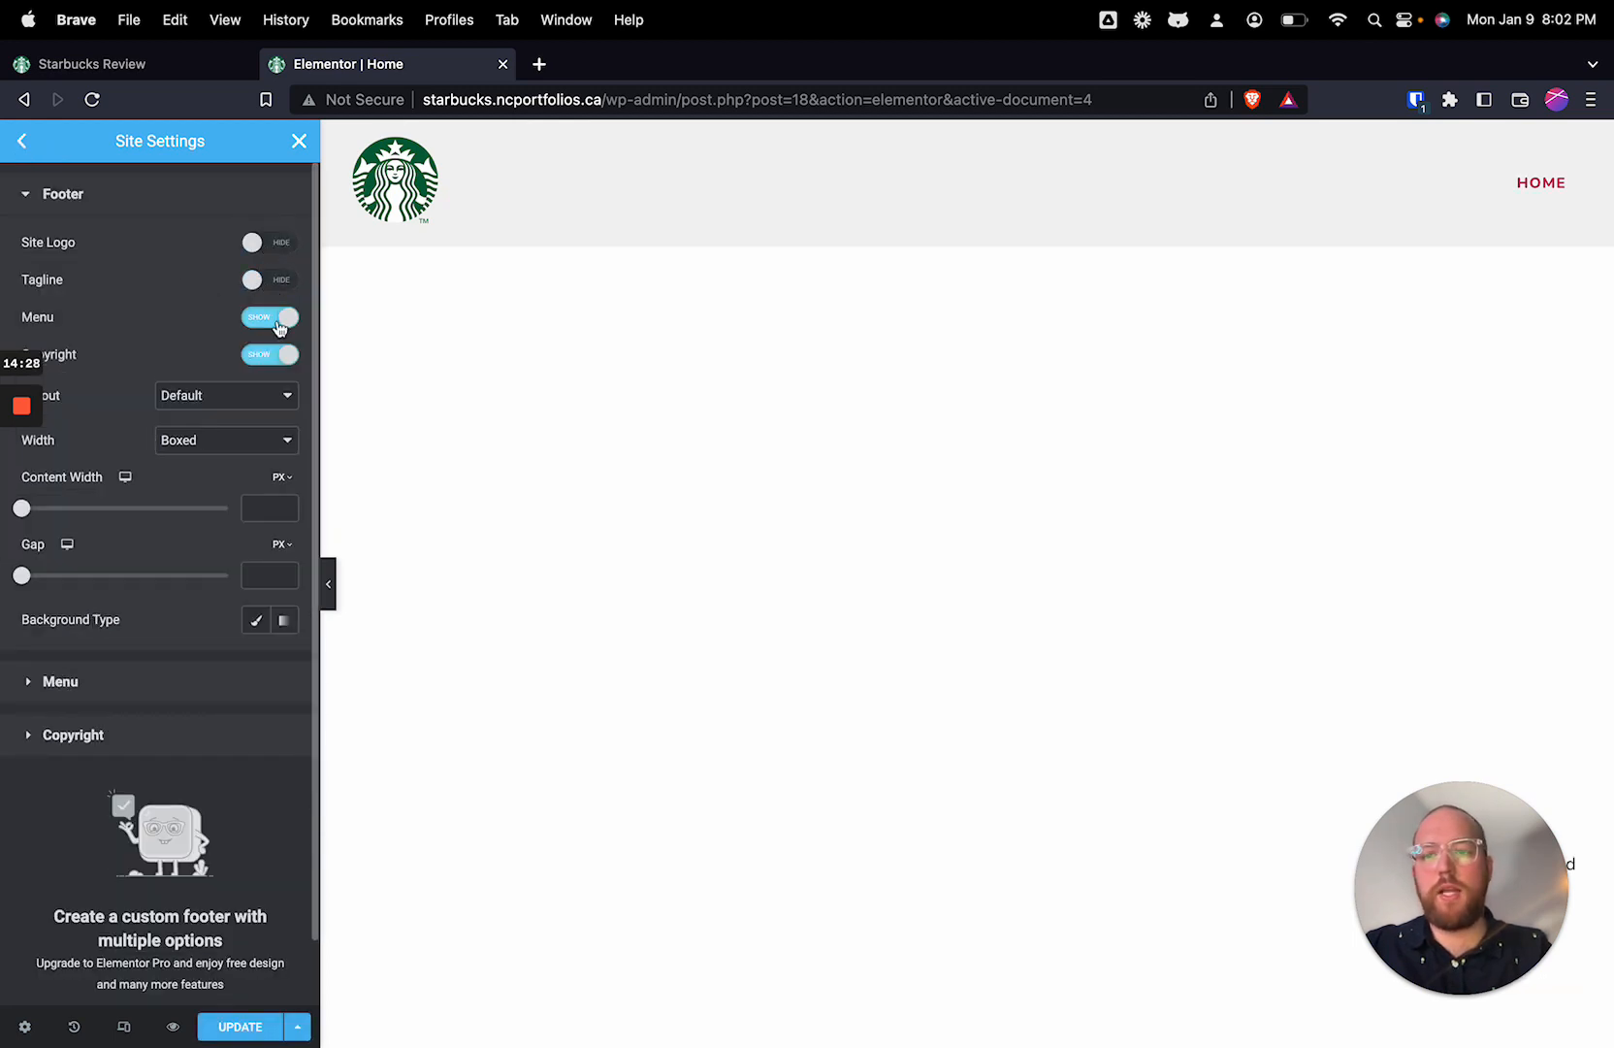
{"action": "left_click", "coordinate": [282, 320]}
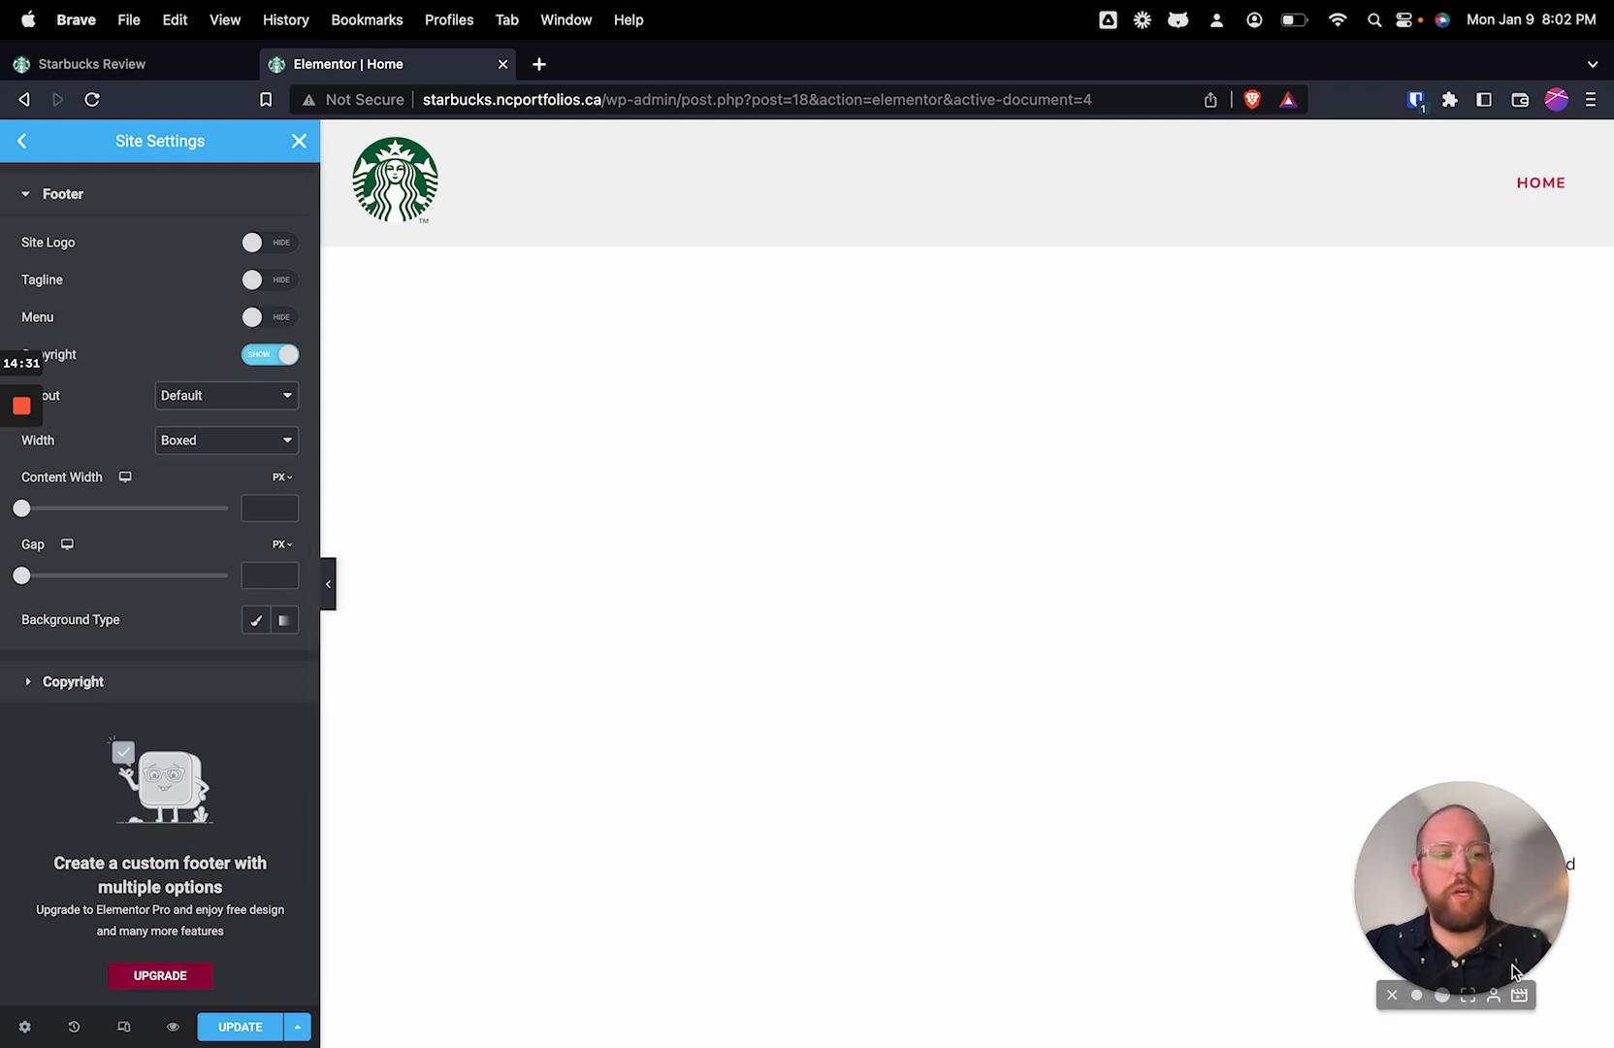
{"action": "left_click_drag", "start_coordinate": [1513, 969], "coordinate": [1516, 750]}
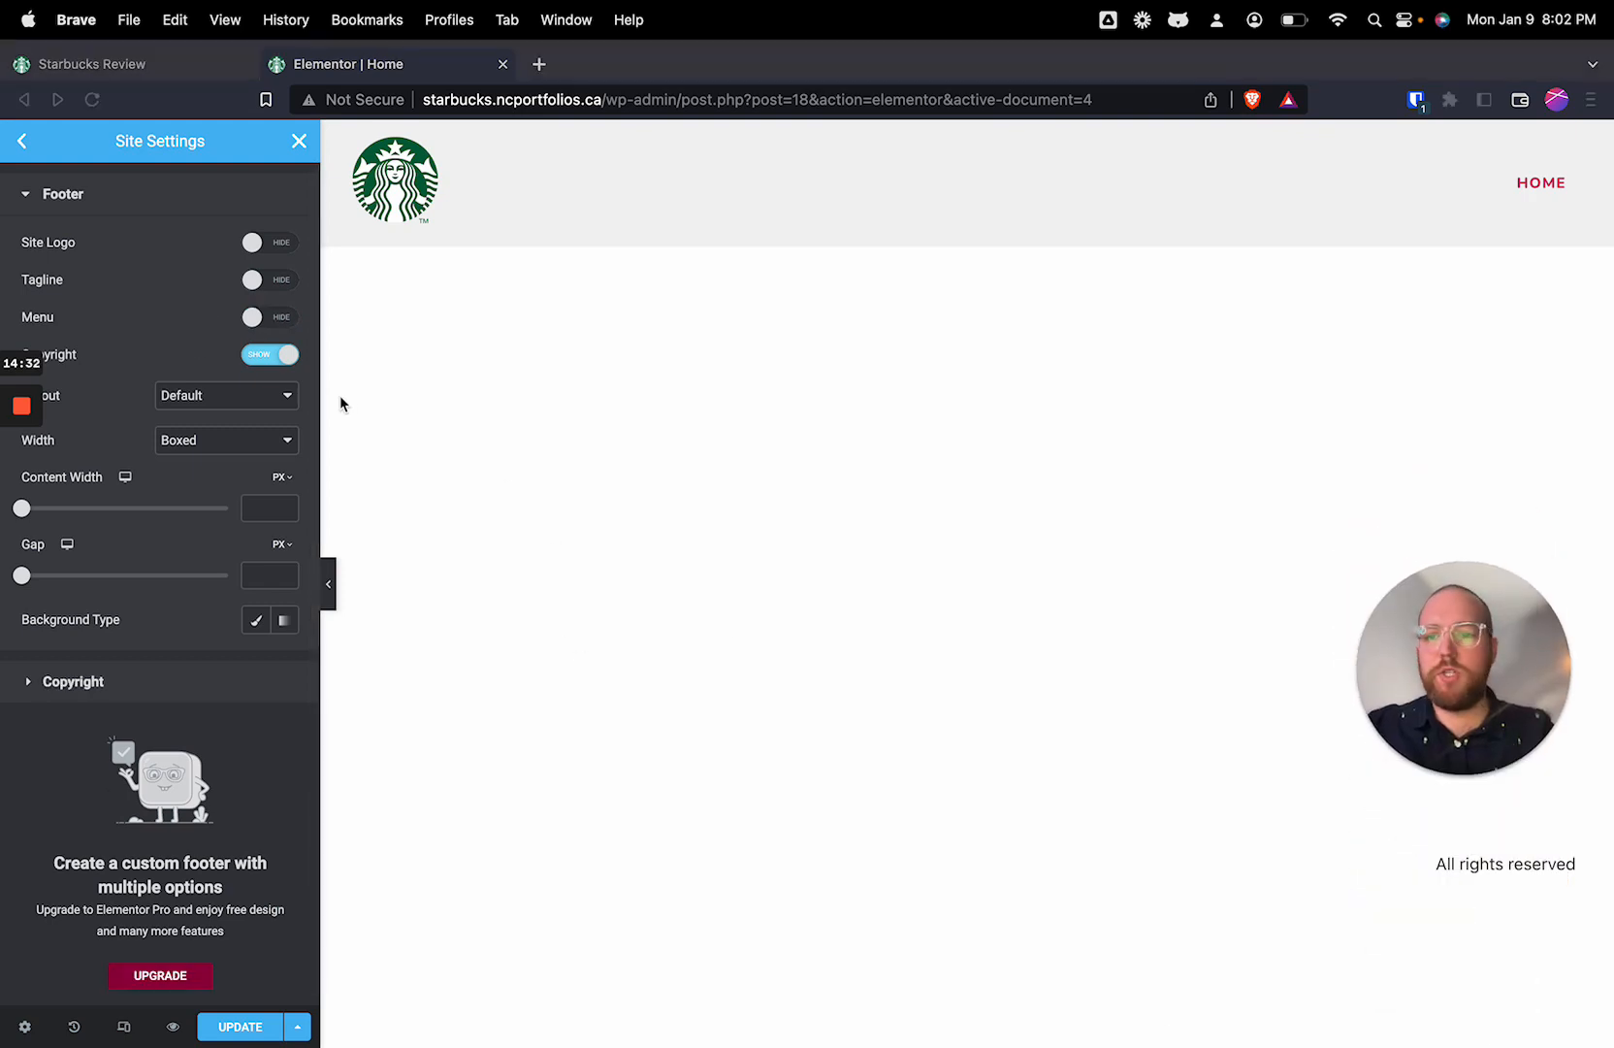
Step: Set the footer copyright typography to the Nunito font family at 12 px
{"action": "left_click", "coordinate": [223, 408]}
{"action": "scroll", "coordinate": [228, 526], "scroll_direction": "down", "scroll_amount": 1}
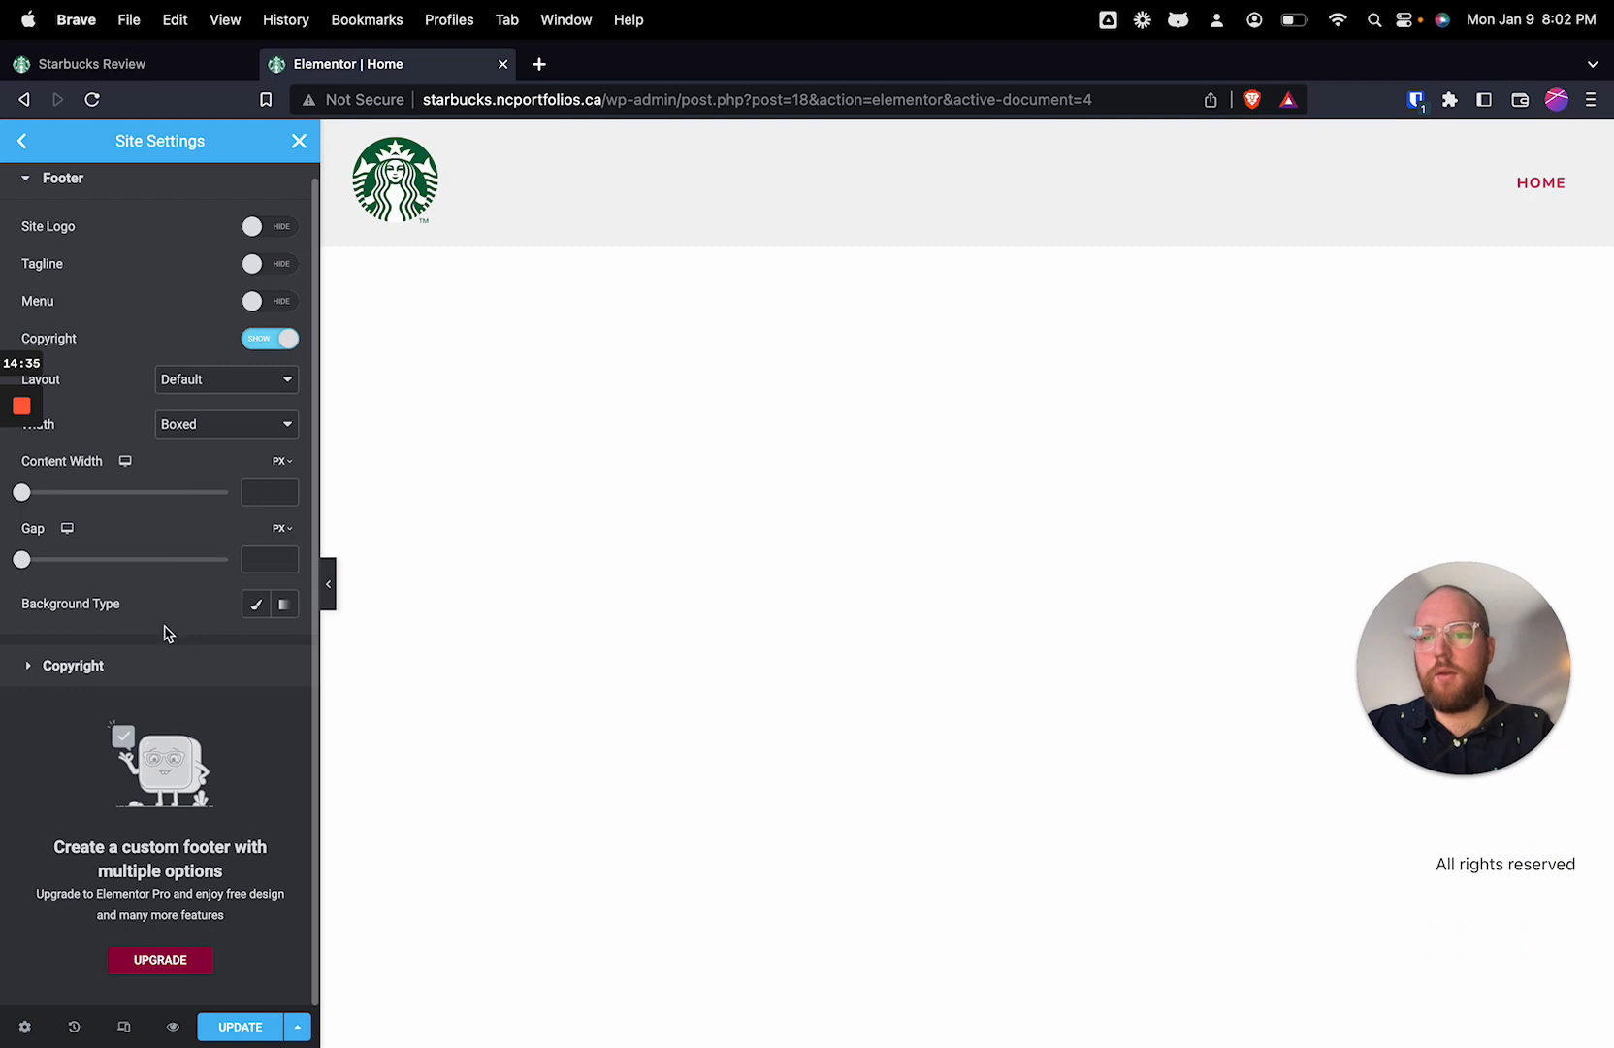
{"action": "left_click", "coordinate": [111, 664]}
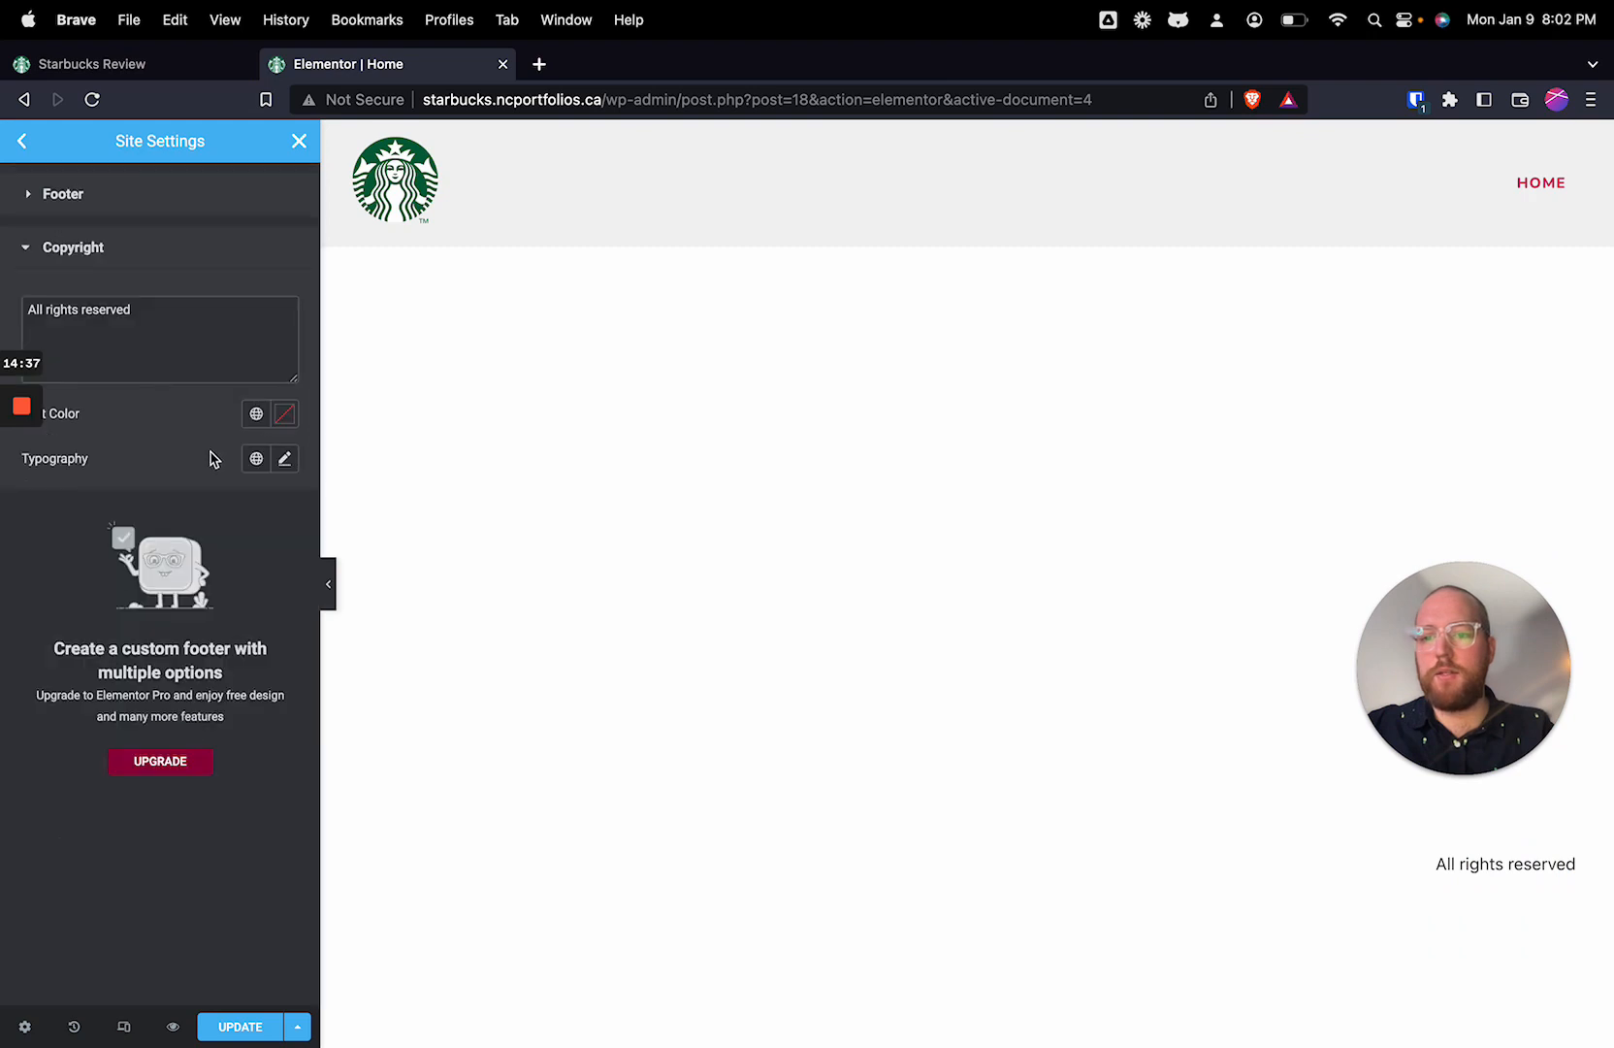
{"action": "left_click", "coordinate": [285, 459]}
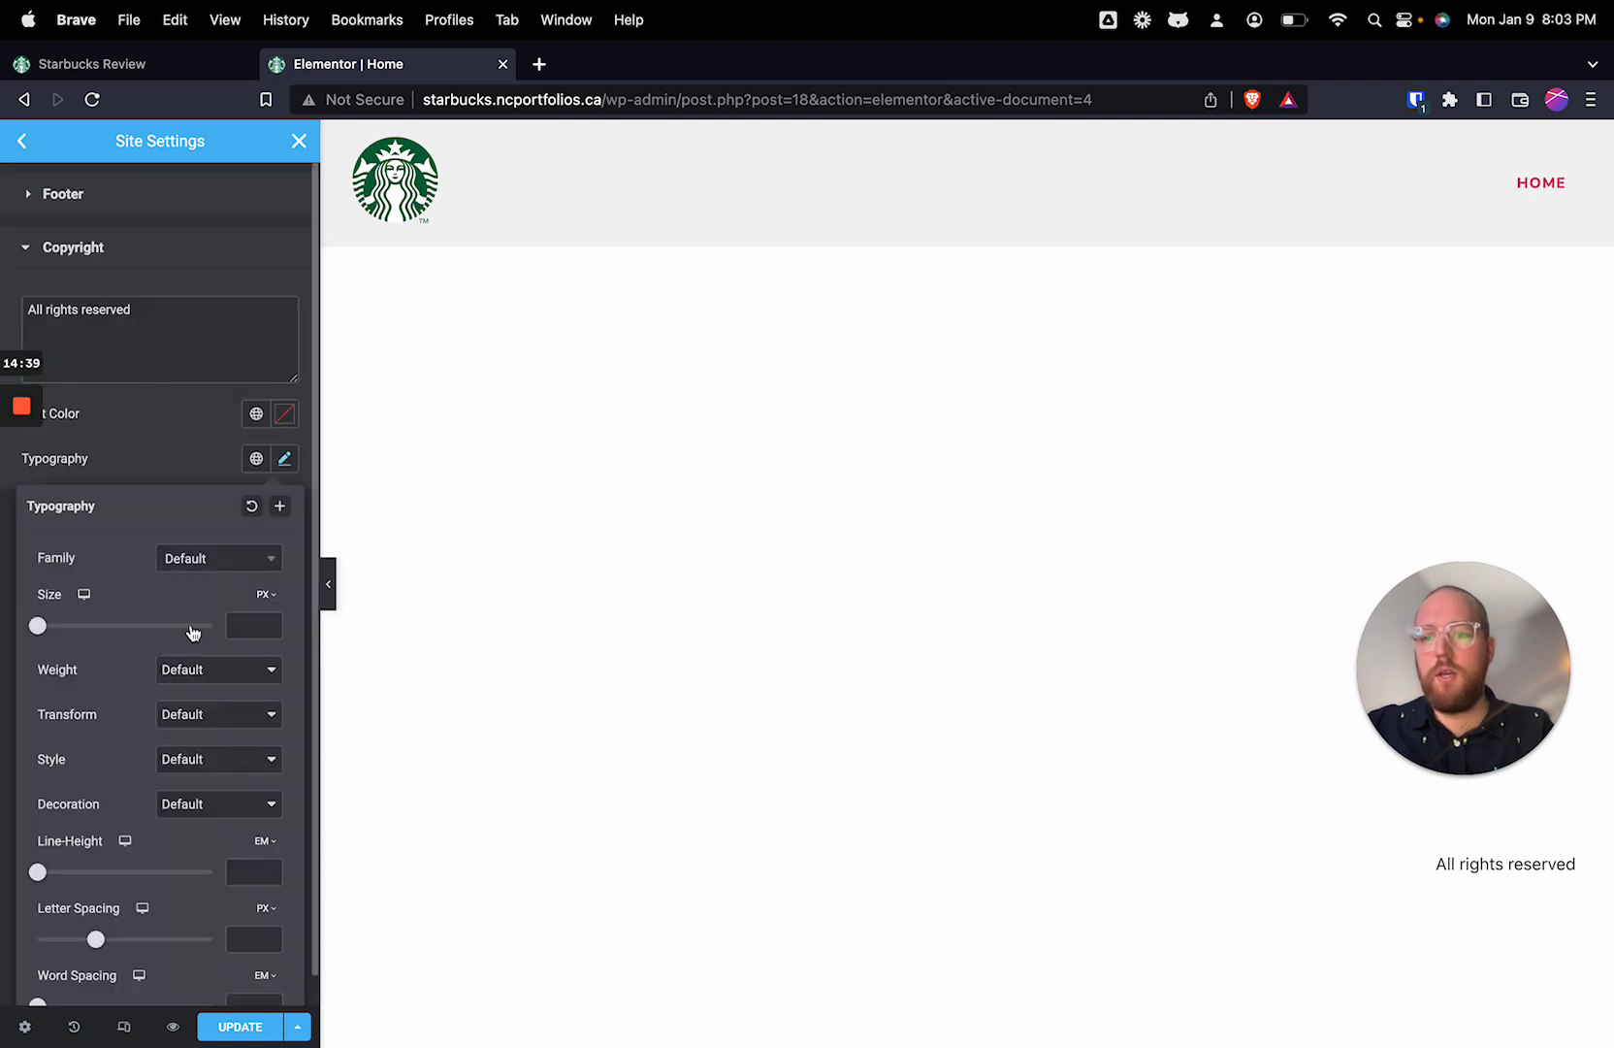
{"action": "left_click", "coordinate": [236, 627]}
{"action": "type", "text": "12"}
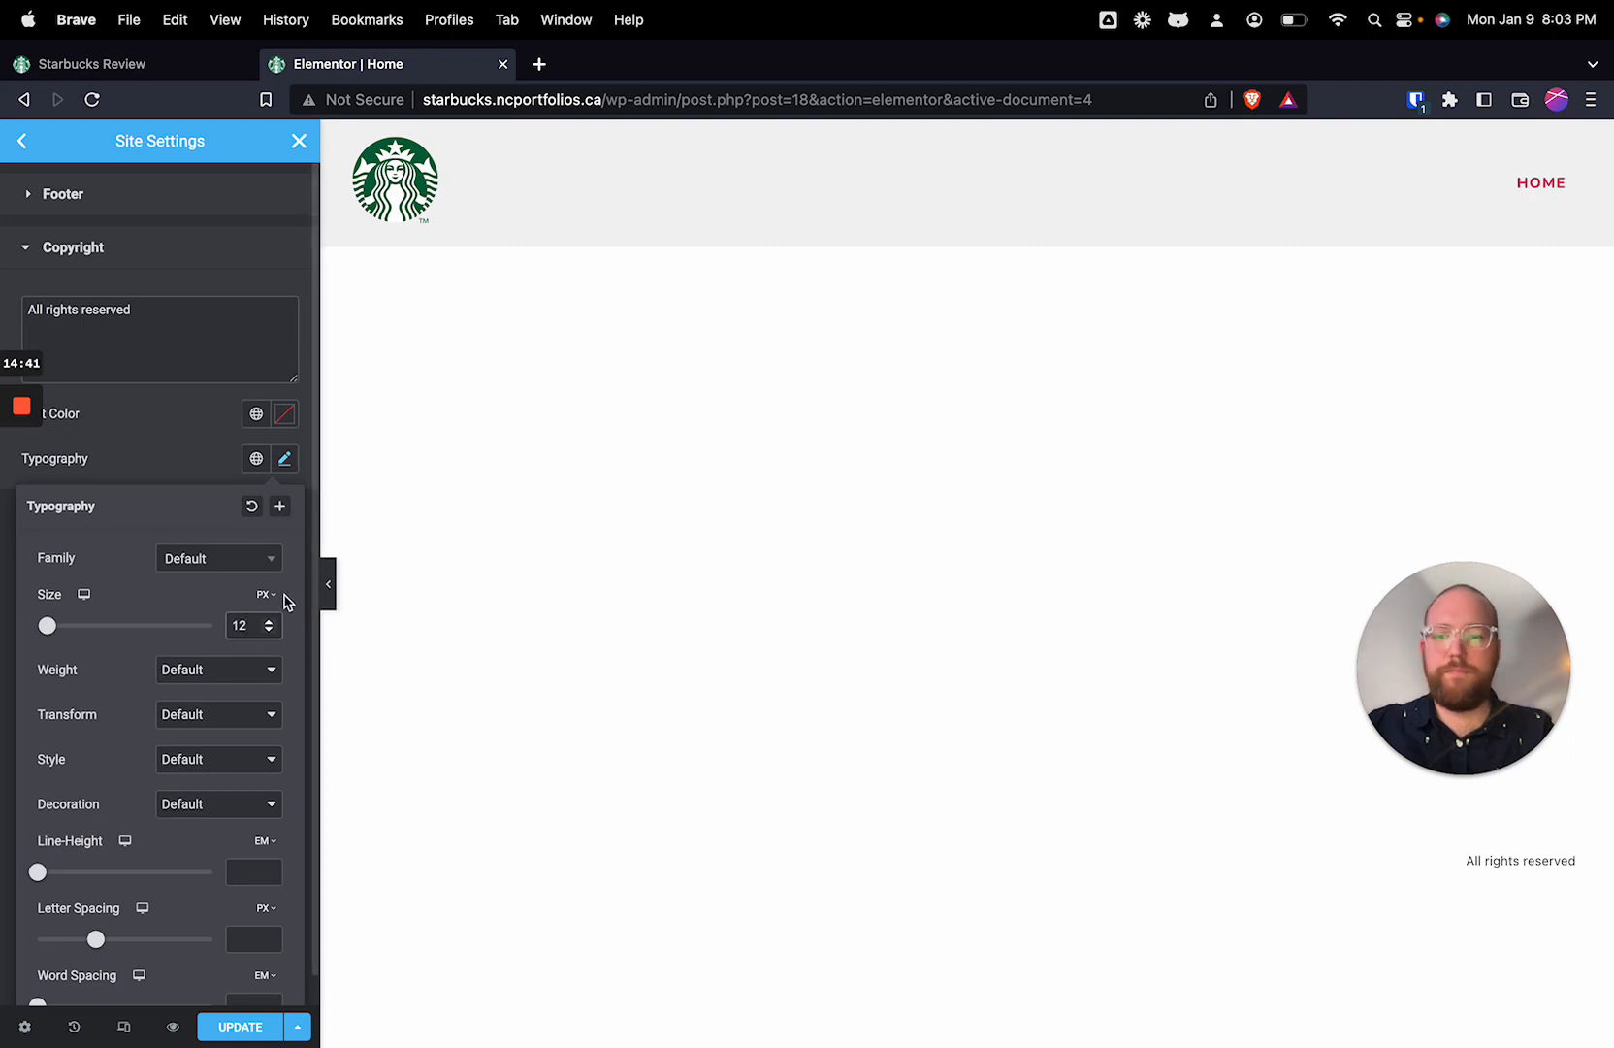
{"action": "left_click", "coordinate": [218, 562]}
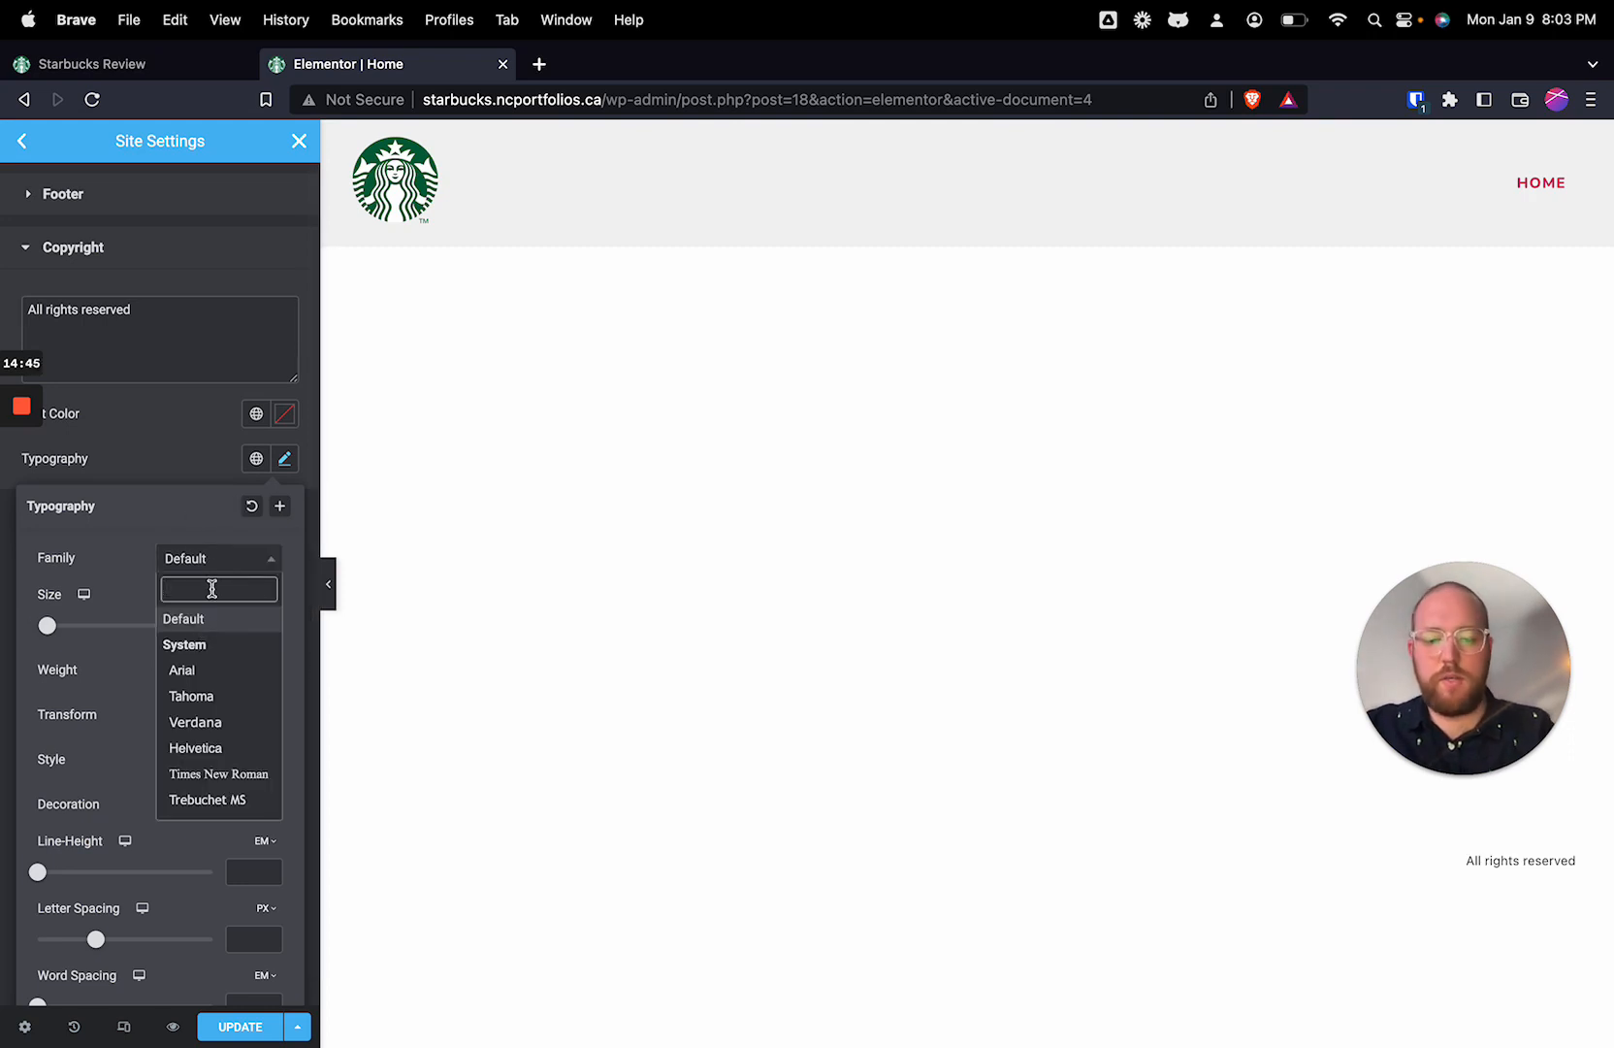
{"action": "type", "text": "nun"}
{"action": "left_click", "coordinate": [204, 670]}
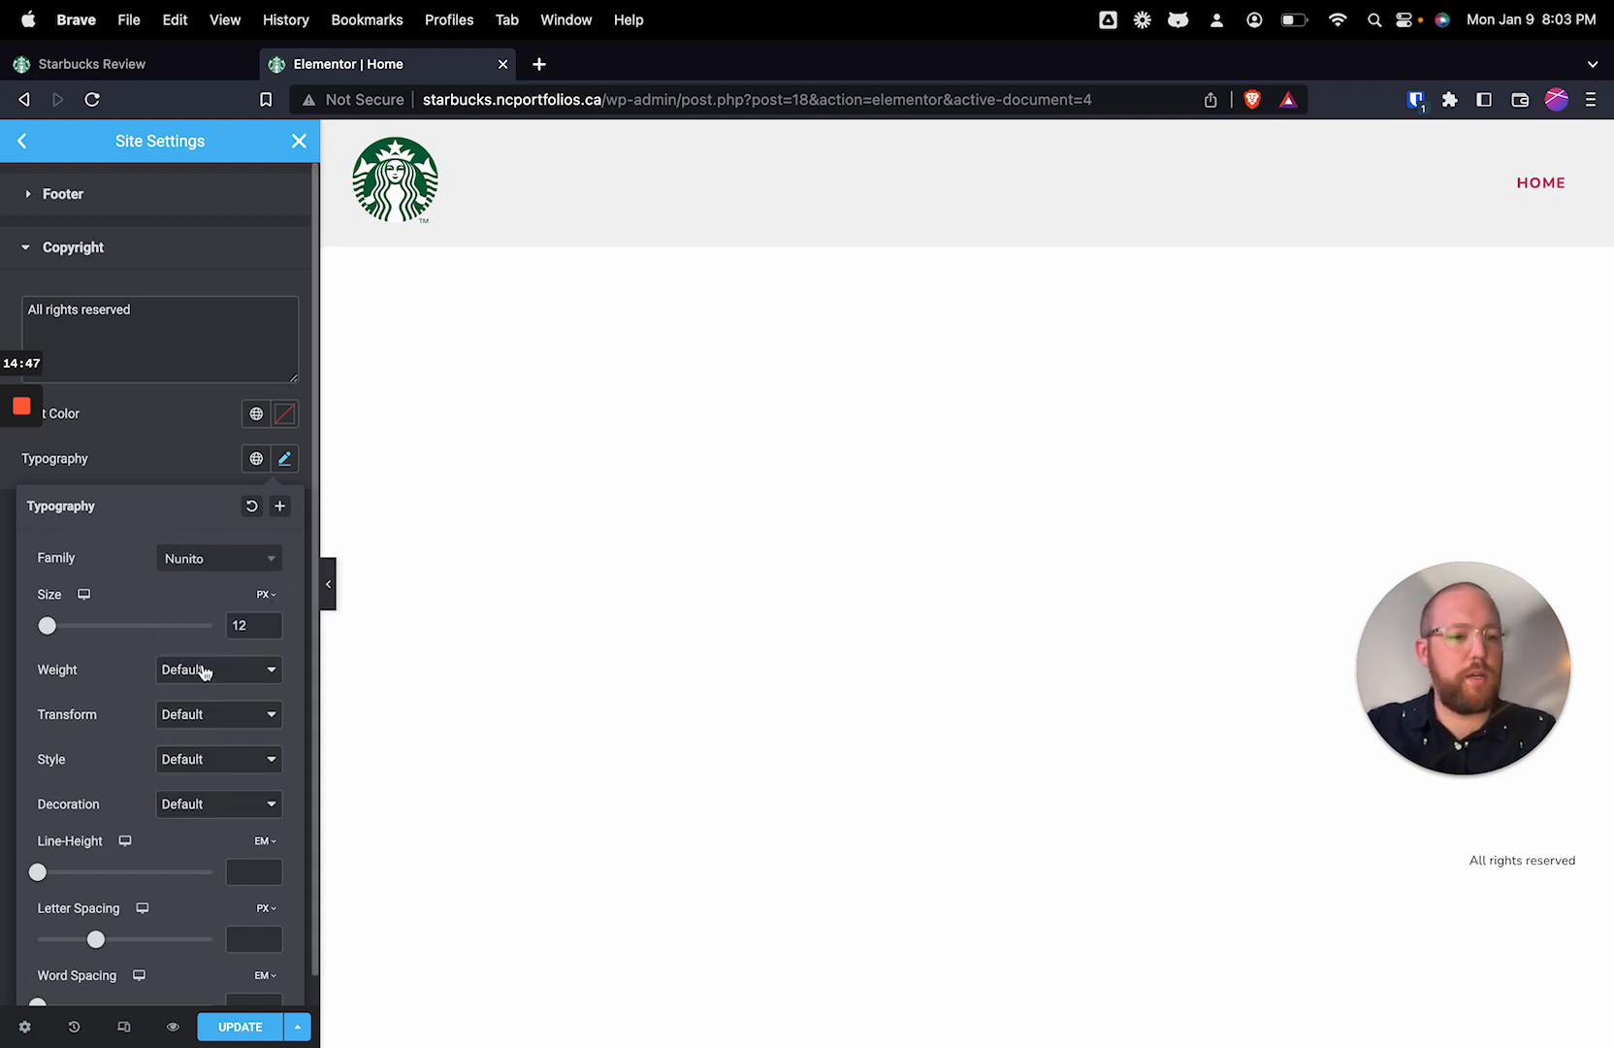
{"action": "left_click", "coordinate": [174, 485]}
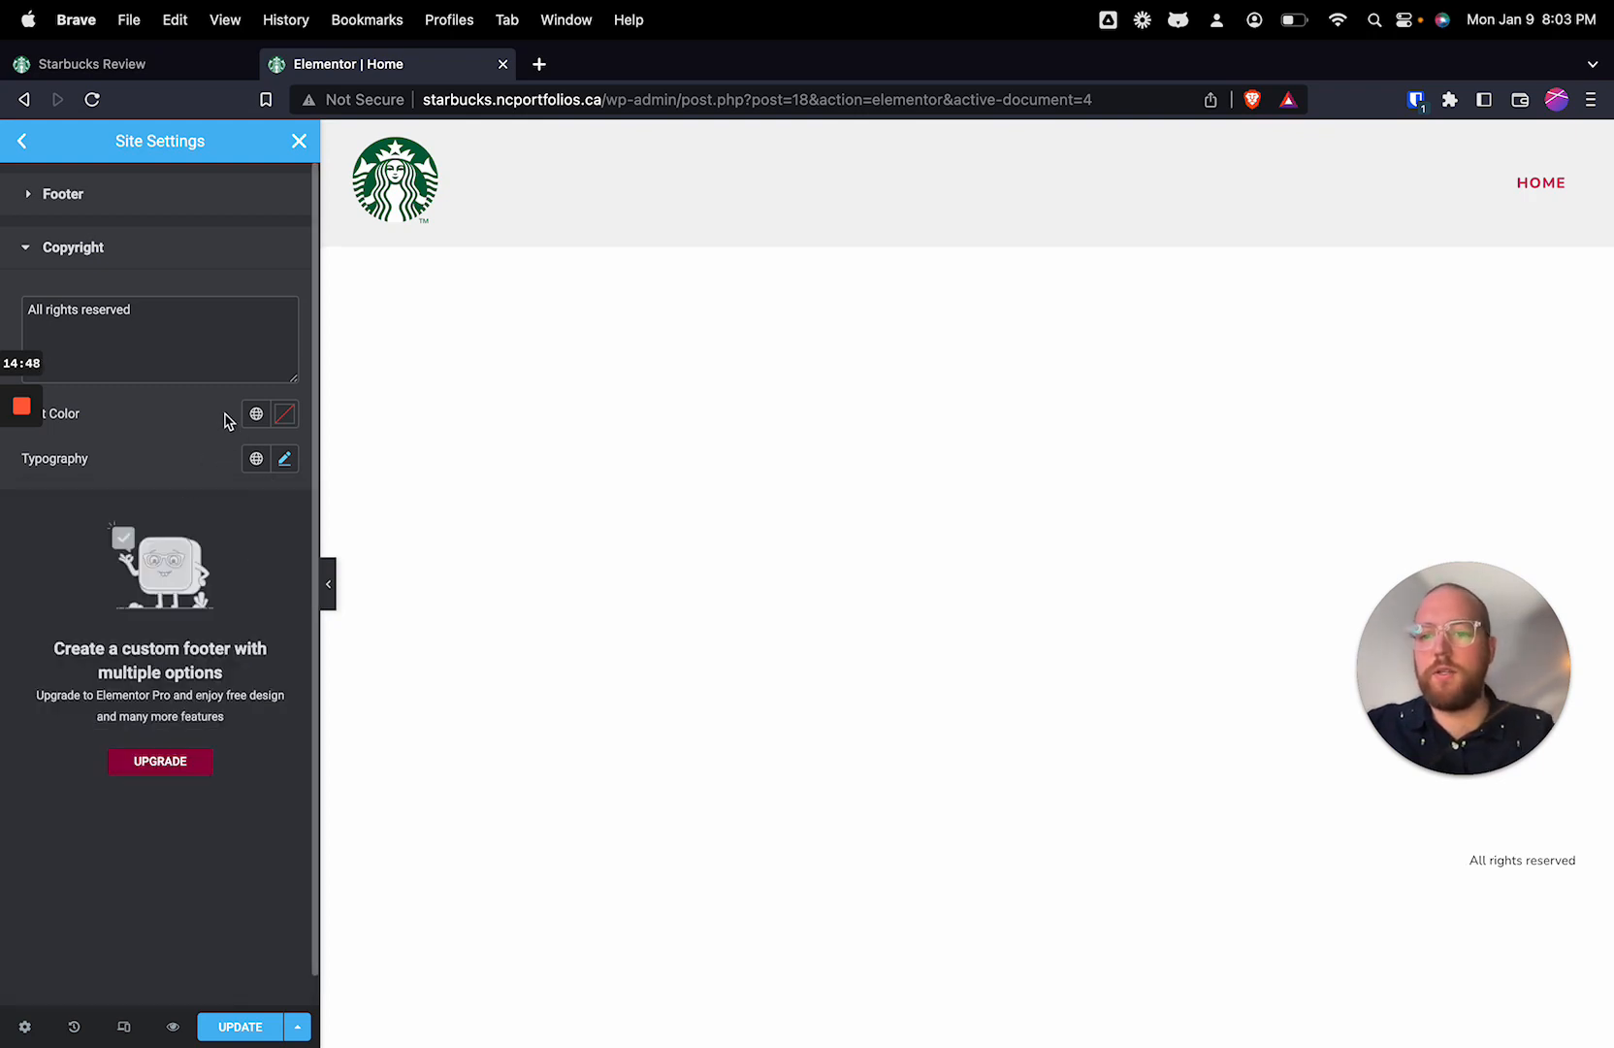
Step: Try #C8CEE0 as the footer copyright text colour and clear it back to the default
{"action": "left_click", "coordinate": [275, 419]}
{"action": "left_click", "coordinate": [256, 415]}
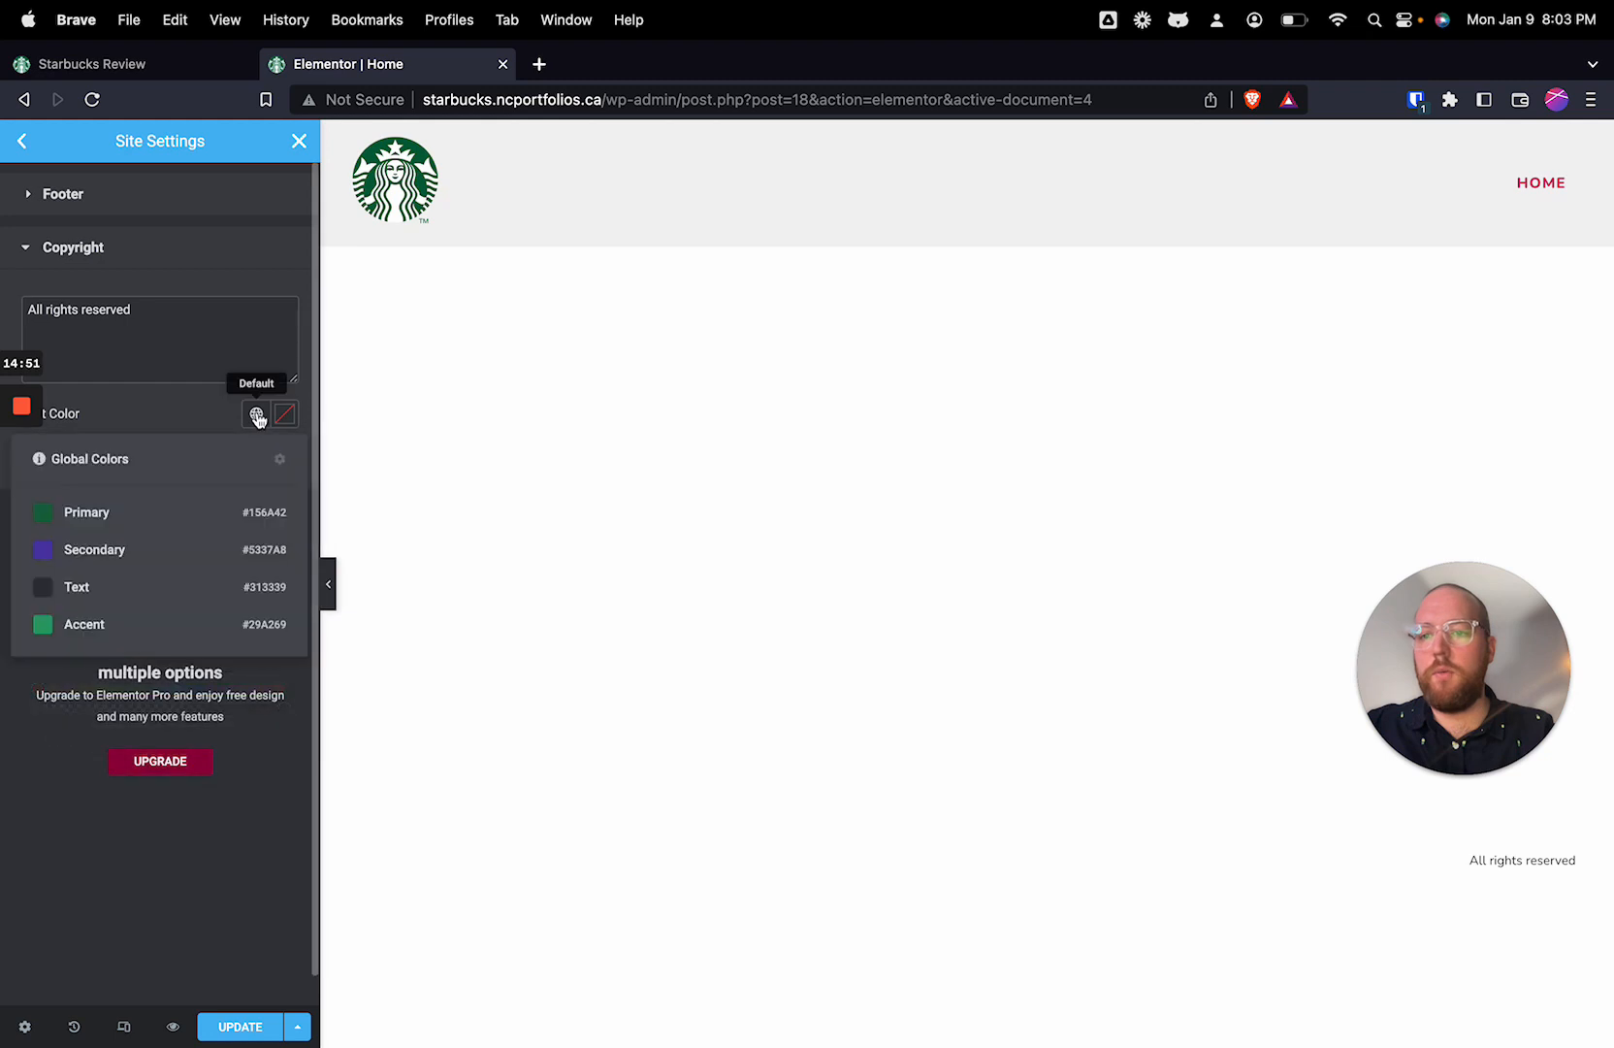
{"action": "left_click", "coordinate": [115, 604]}
{"action": "left_click", "coordinate": [285, 417]}
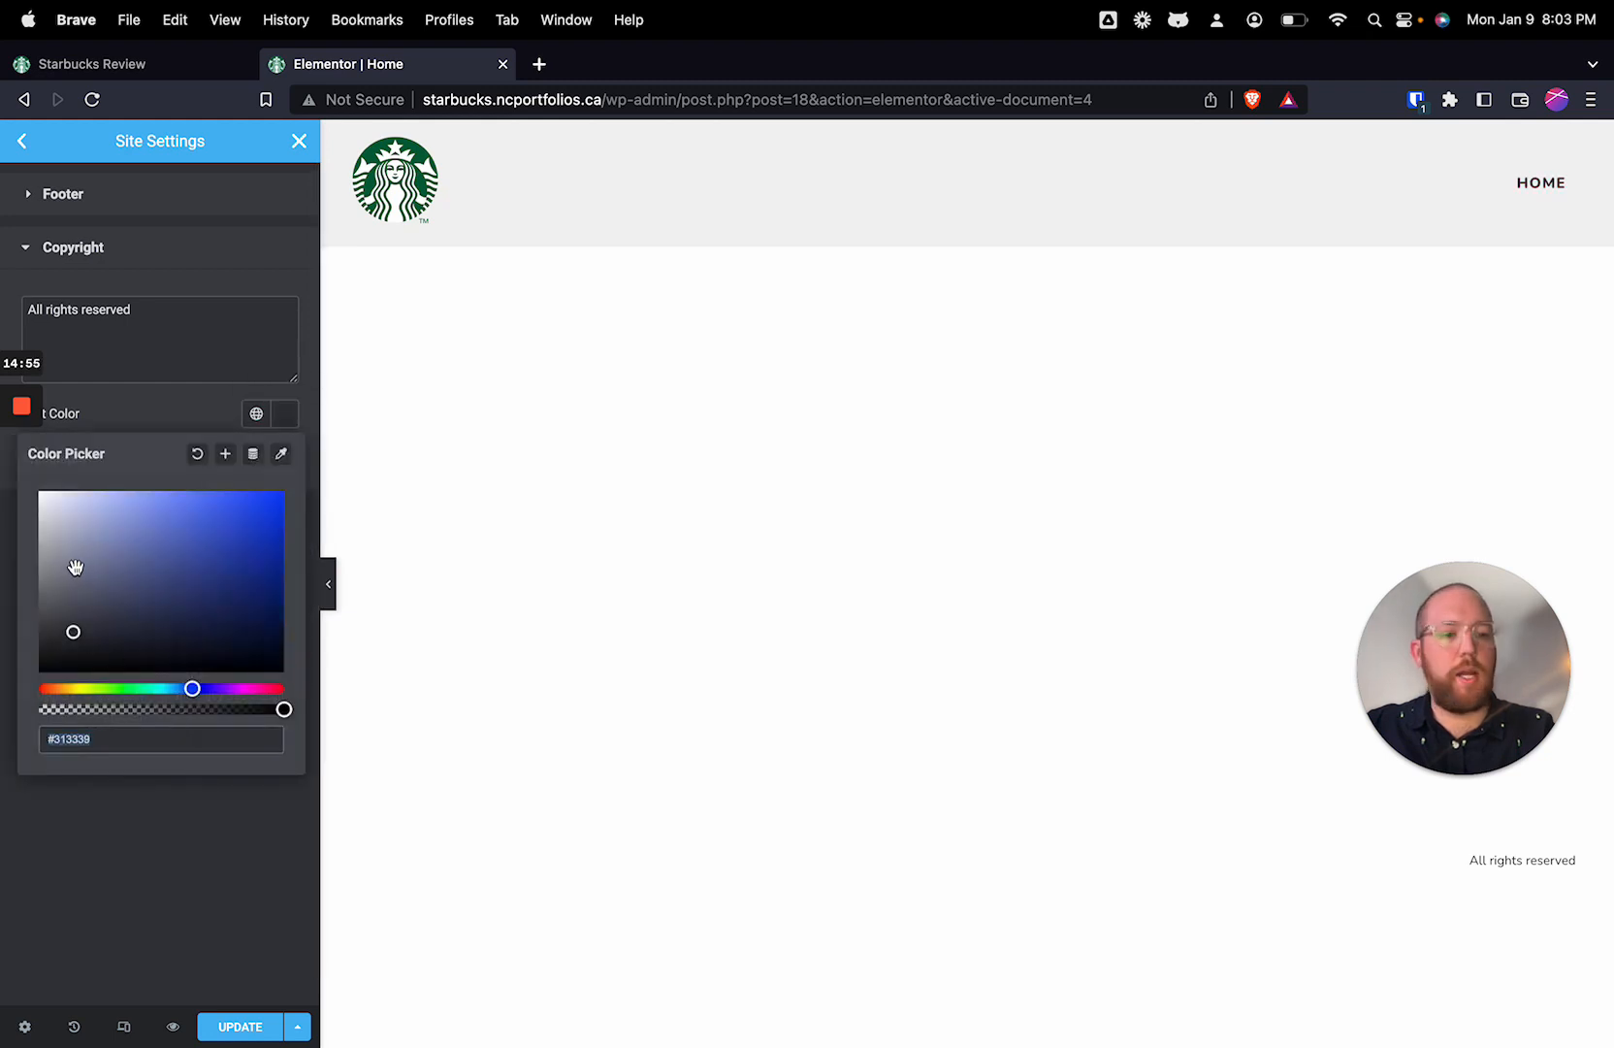
{"action": "mouse_move", "coordinate": [281, 709]}
{"action": "left_mouse_down"}
{"action": "mouse_move", "coordinate": [91, 711]}
{"action": "mouse_move", "coordinate": [281, 711]}
{"action": "left_mouse_up"}
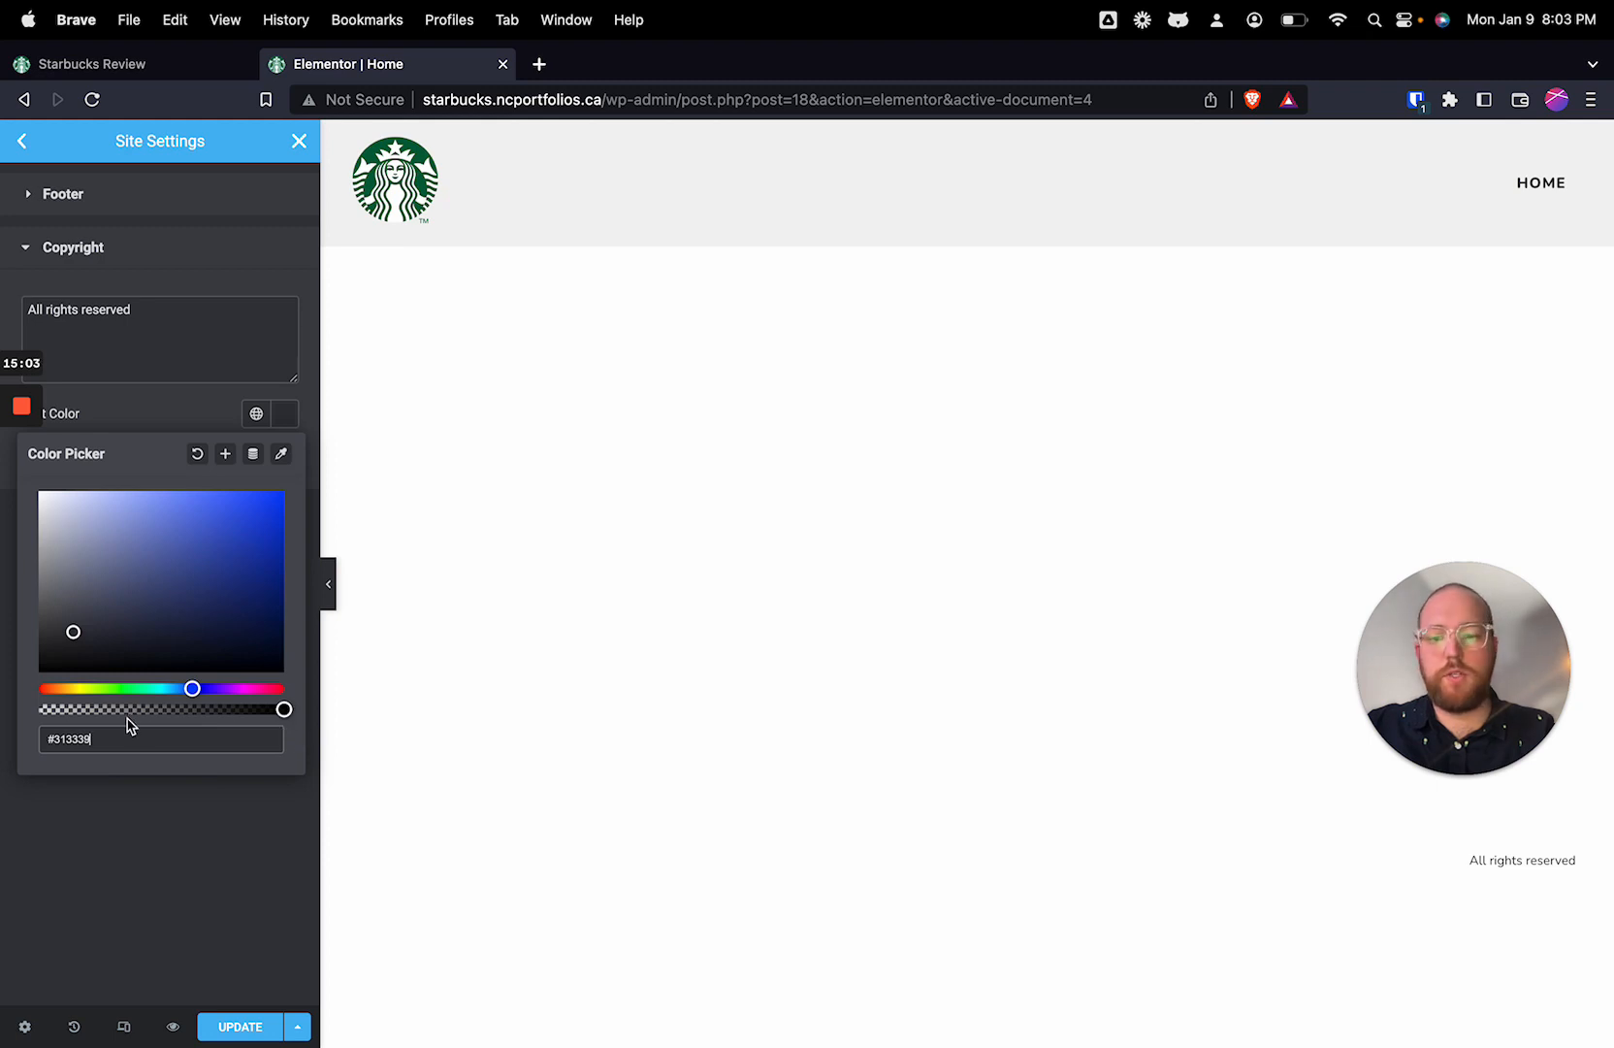
{"action": "left_click", "coordinate": [65, 512]}
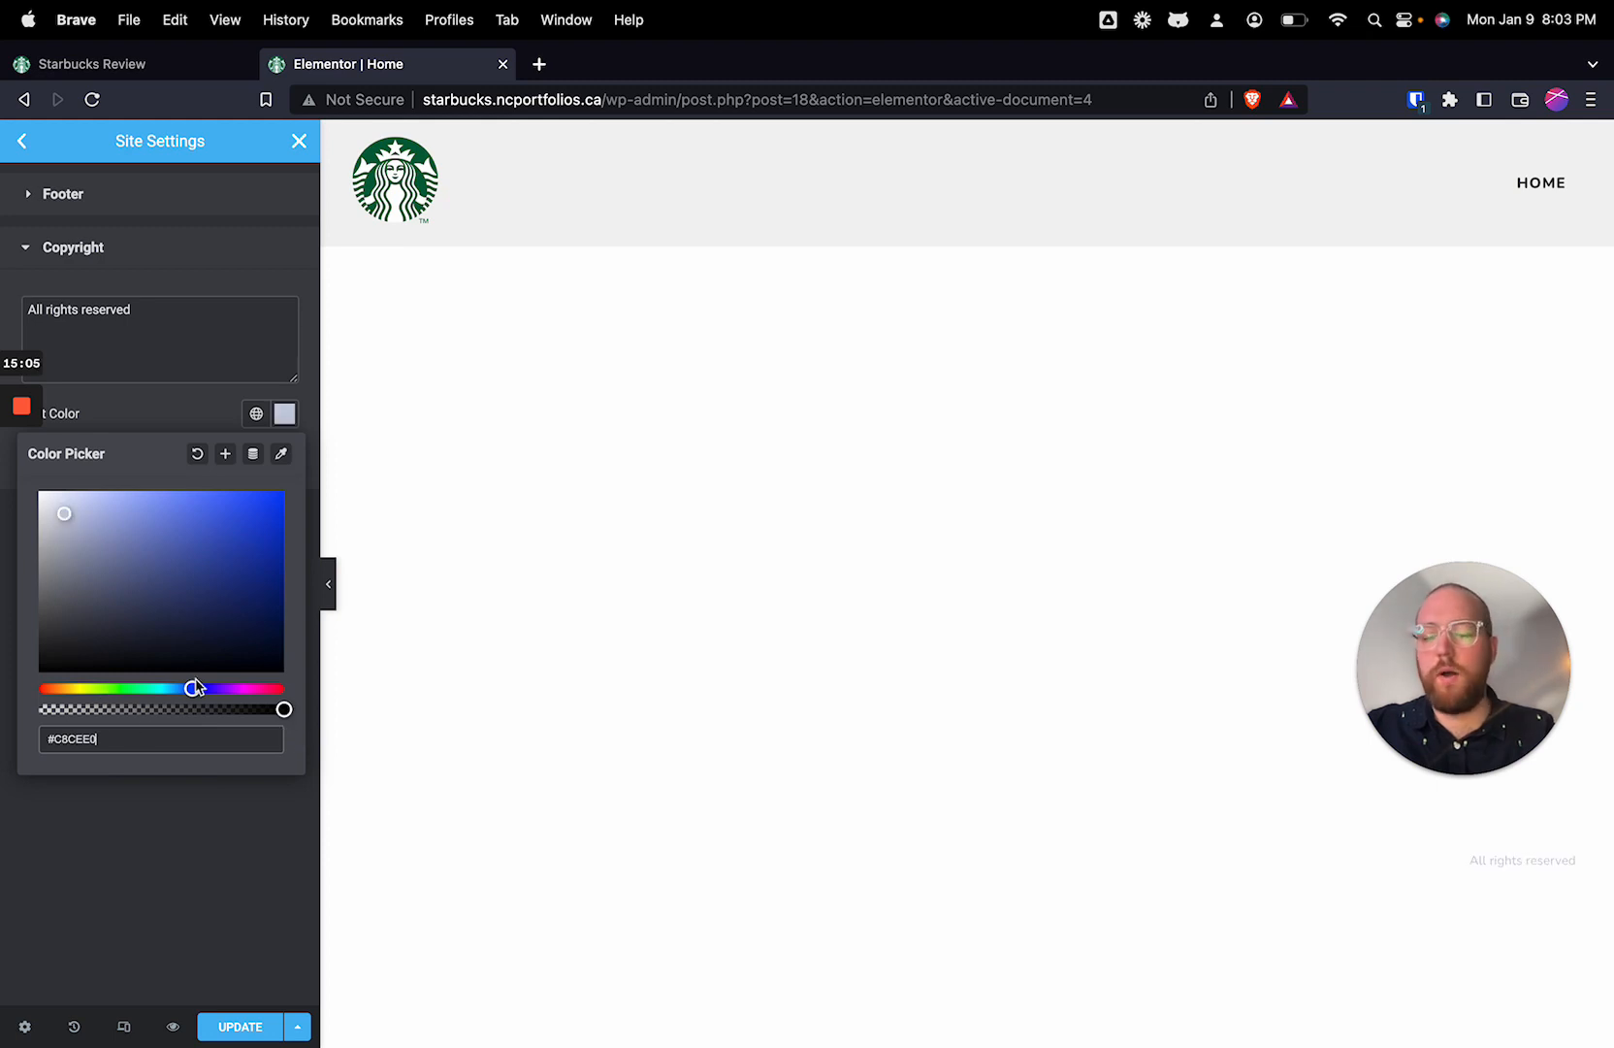
{"action": "left_click", "coordinate": [213, 366]}
{"action": "left_click", "coordinate": [256, 414]}
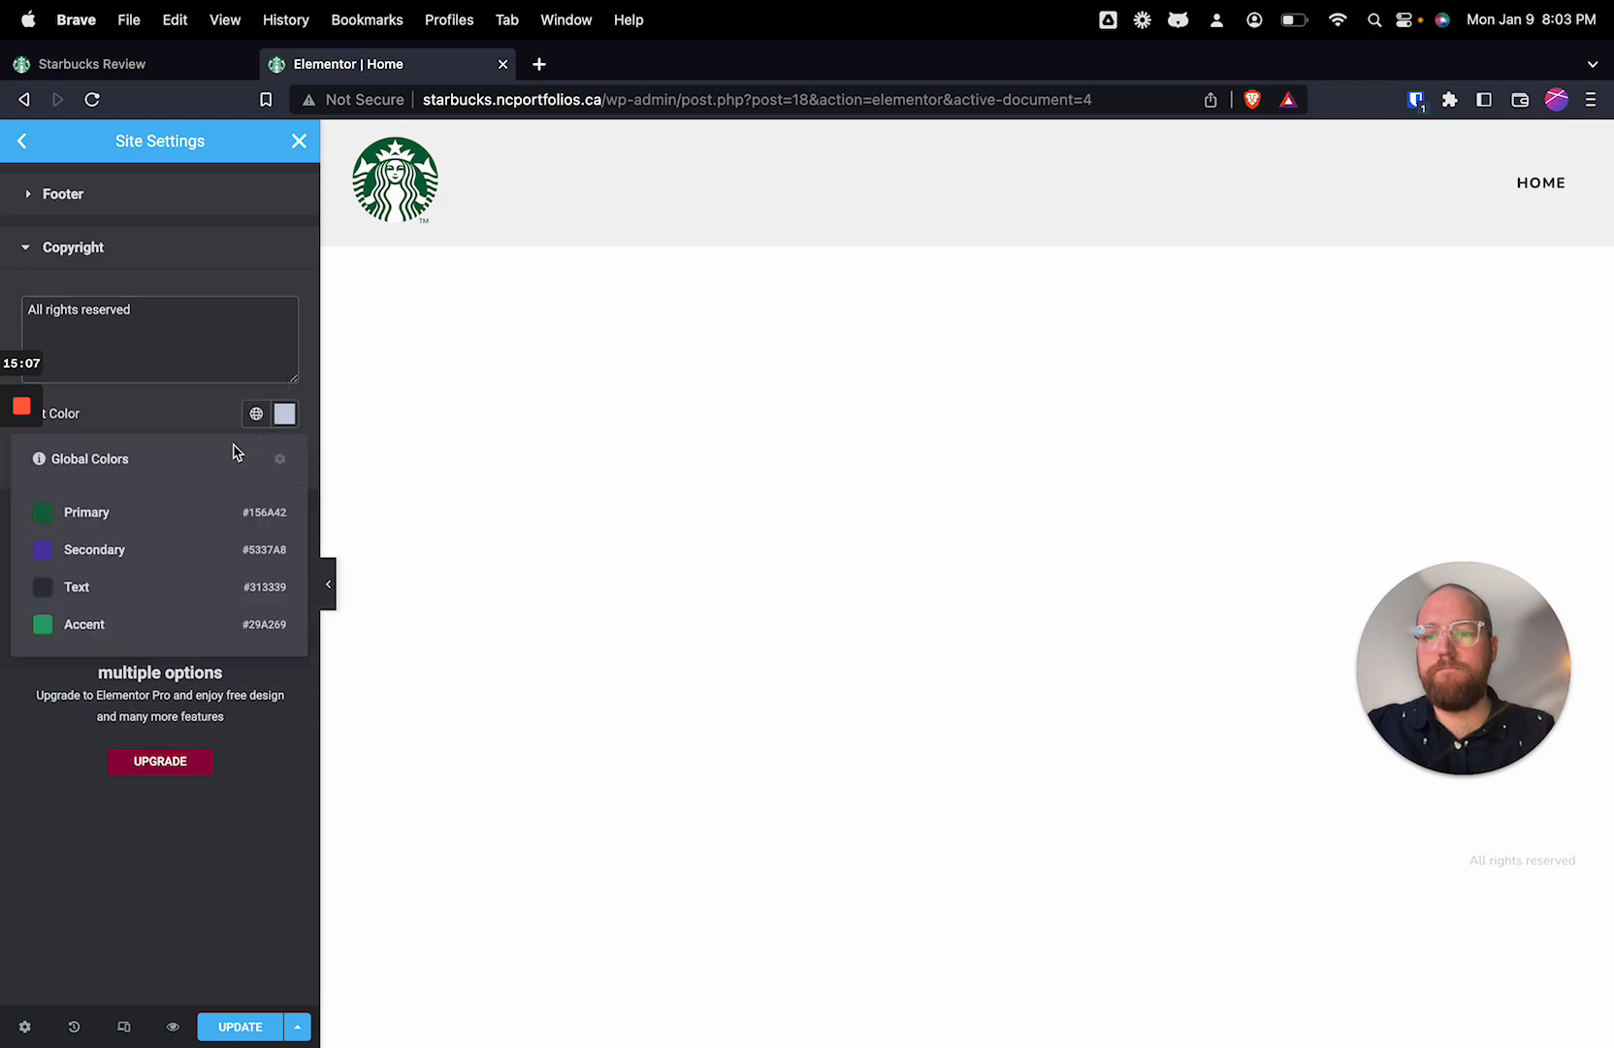
{"action": "left_click", "coordinate": [280, 415]}
{"action": "left_click", "coordinate": [200, 455]}
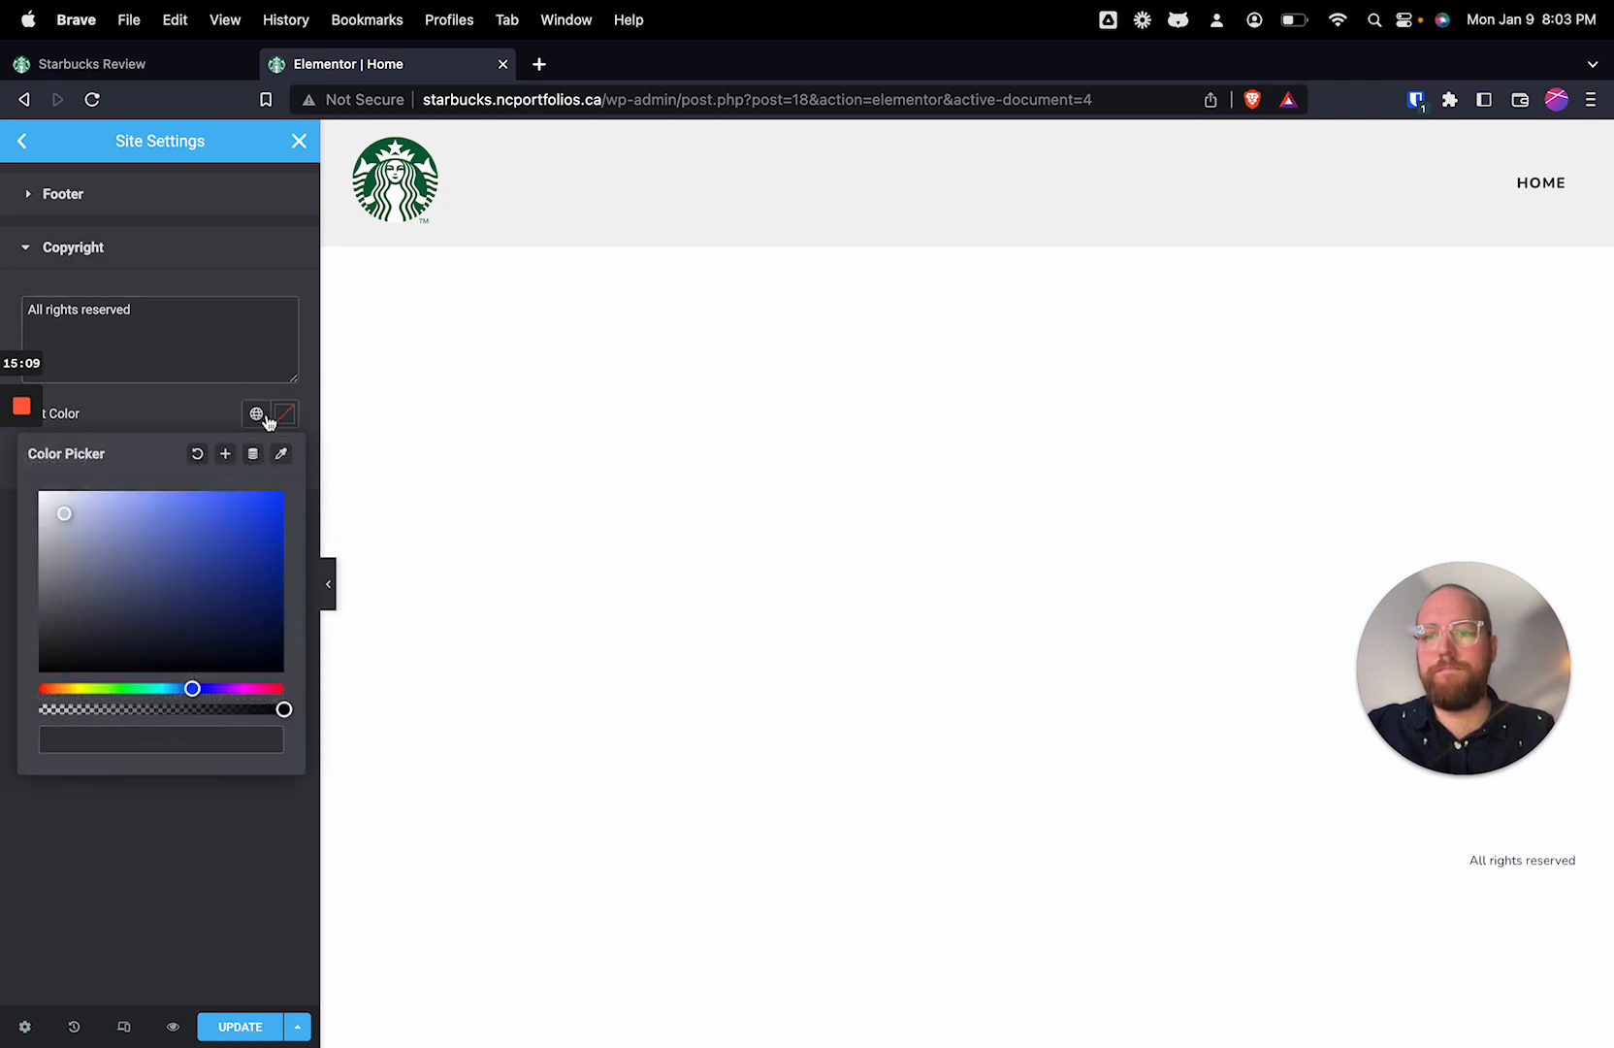
Step: Set the copyright text to the global Text colour #313339 with reduced opacity and save the site settings
{"action": "left_click", "coordinate": [256, 413]}
{"action": "left_click", "coordinate": [113, 604]}
{"action": "left_click", "coordinate": [286, 419]}
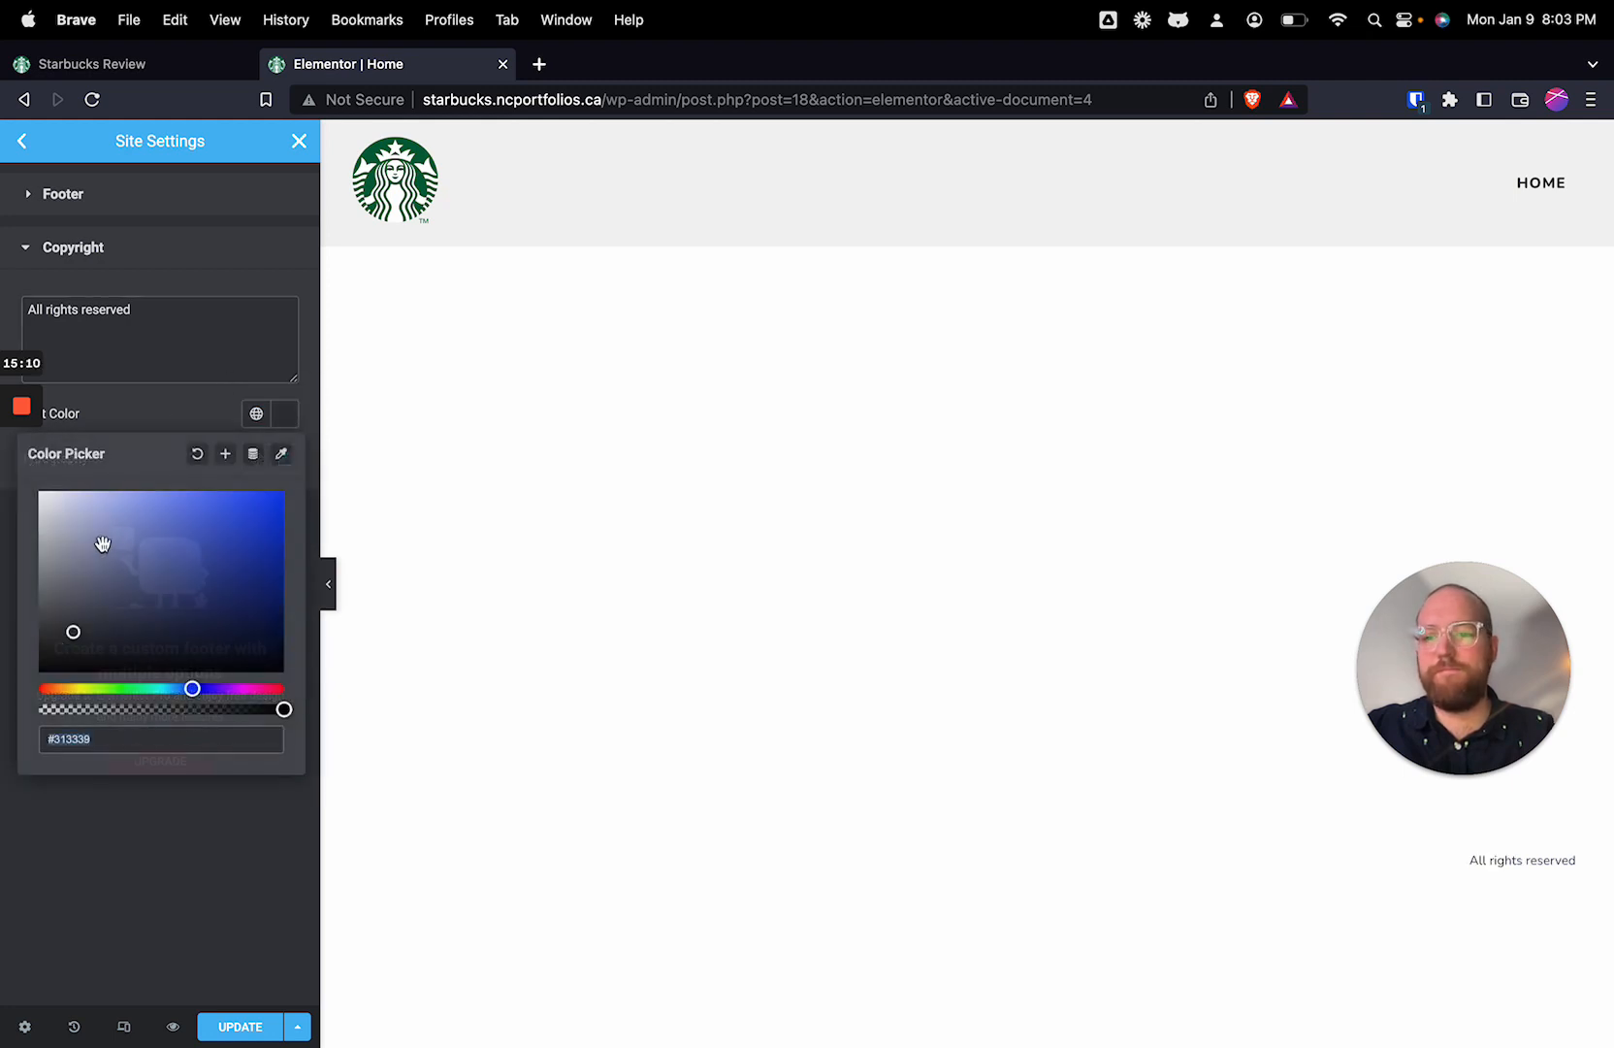
{"action": "left_click", "coordinate": [72, 710]}
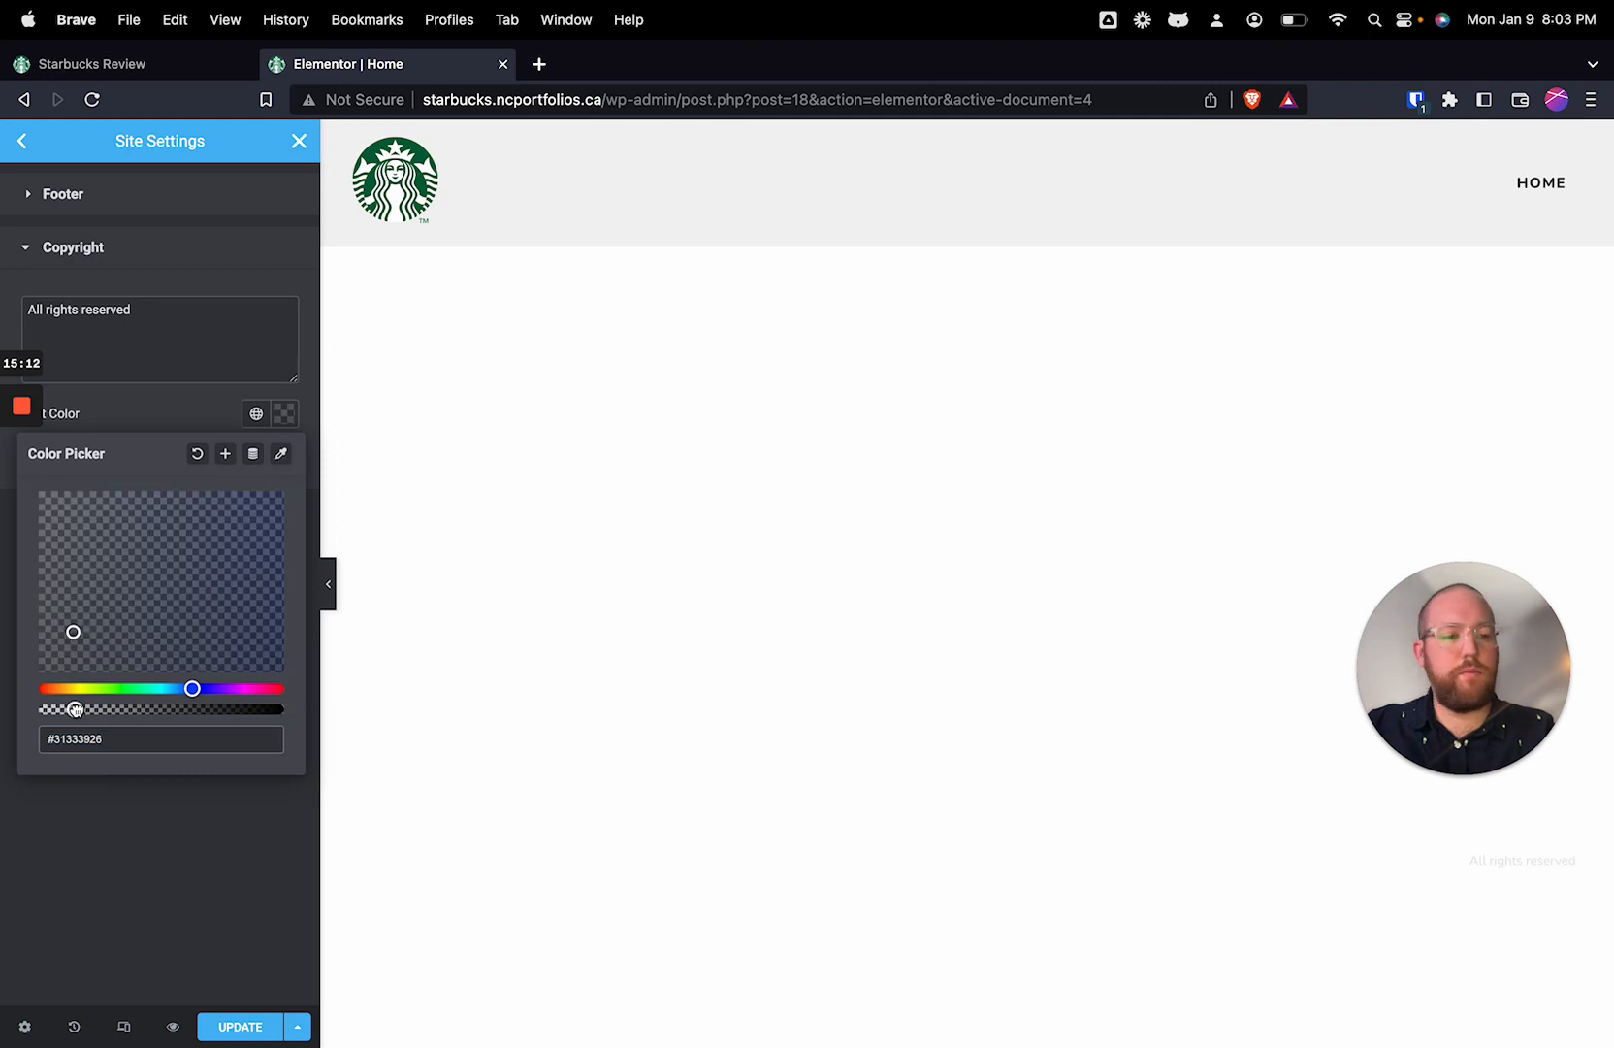
{"action": "left_click_drag", "start_coordinate": [76, 709], "coordinate": [150, 247]}
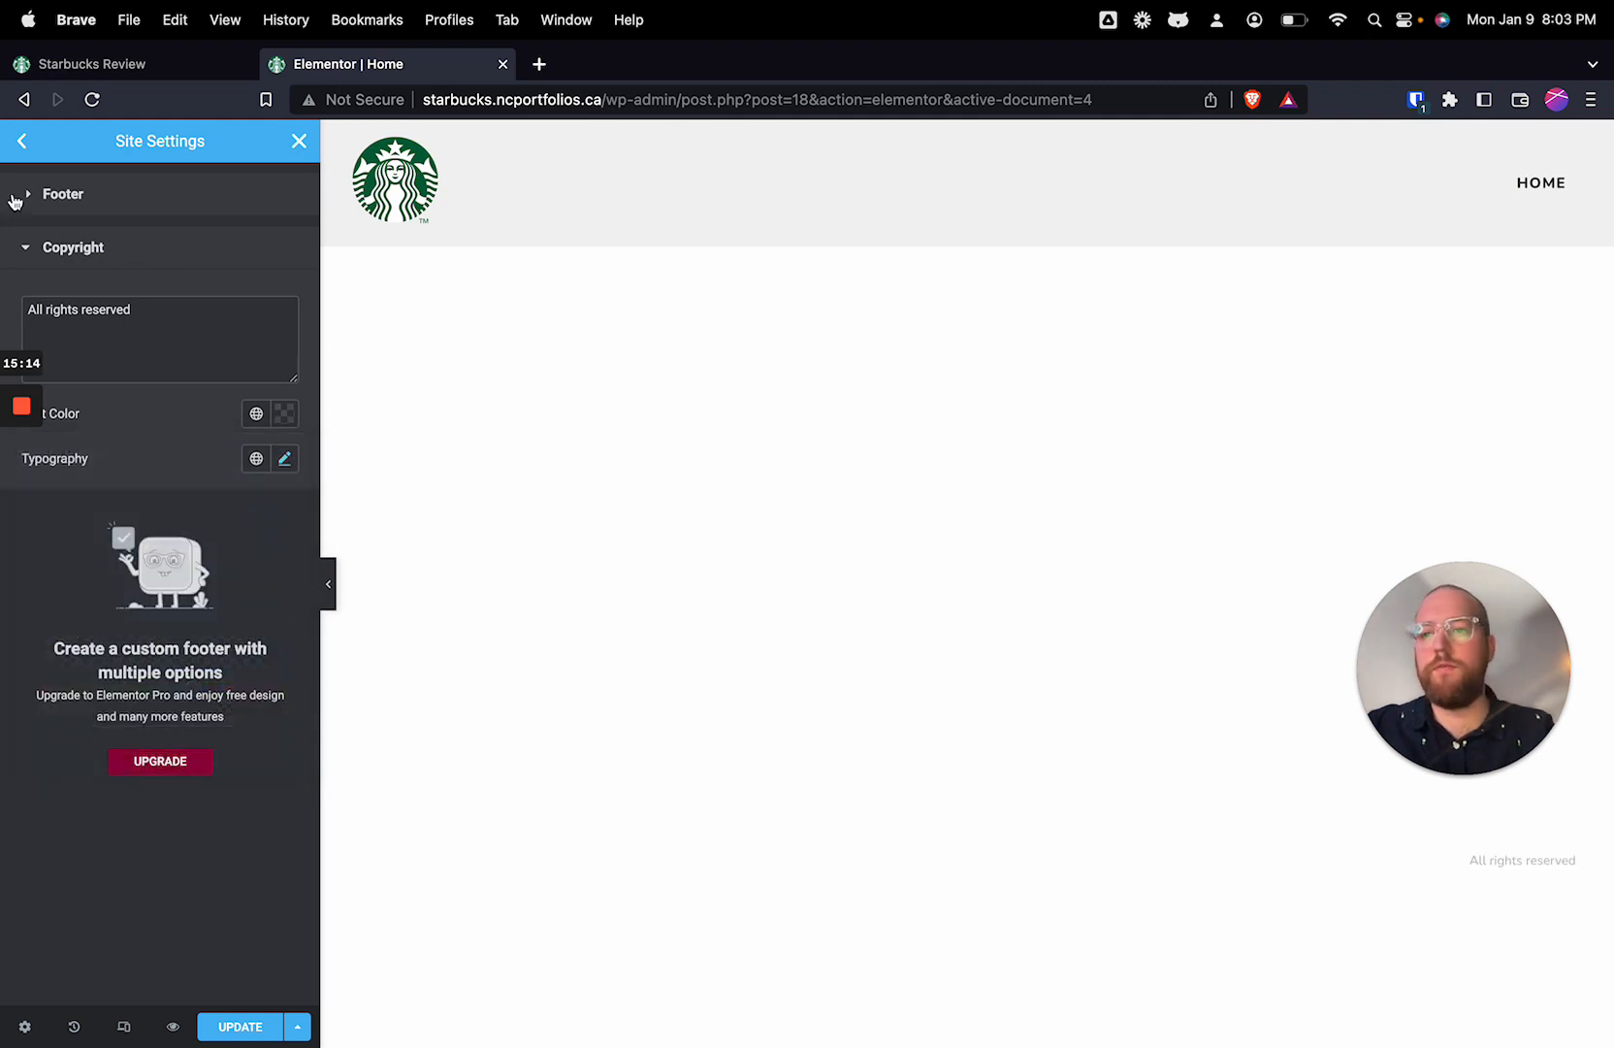
{"action": "left_click", "coordinate": [254, 1030]}
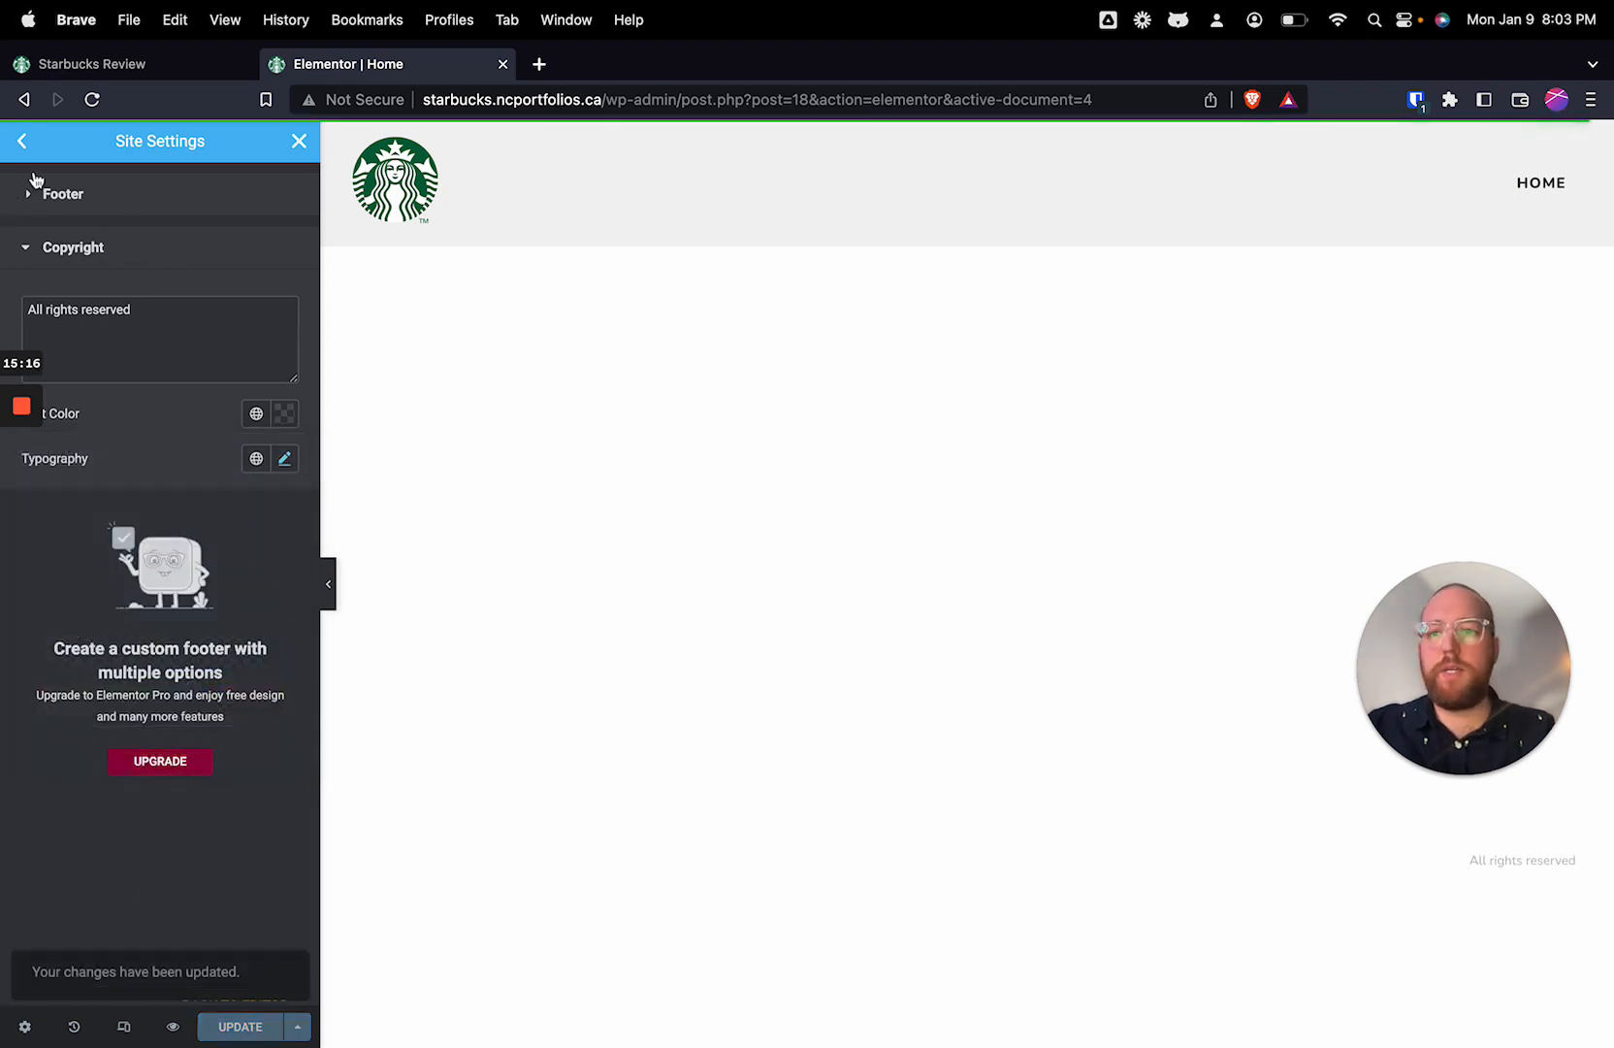
Step: Review the site name, description, logo and favicon in the Site Identity settings and return to the settings overview
{"action": "left_click", "coordinate": [21, 140]}
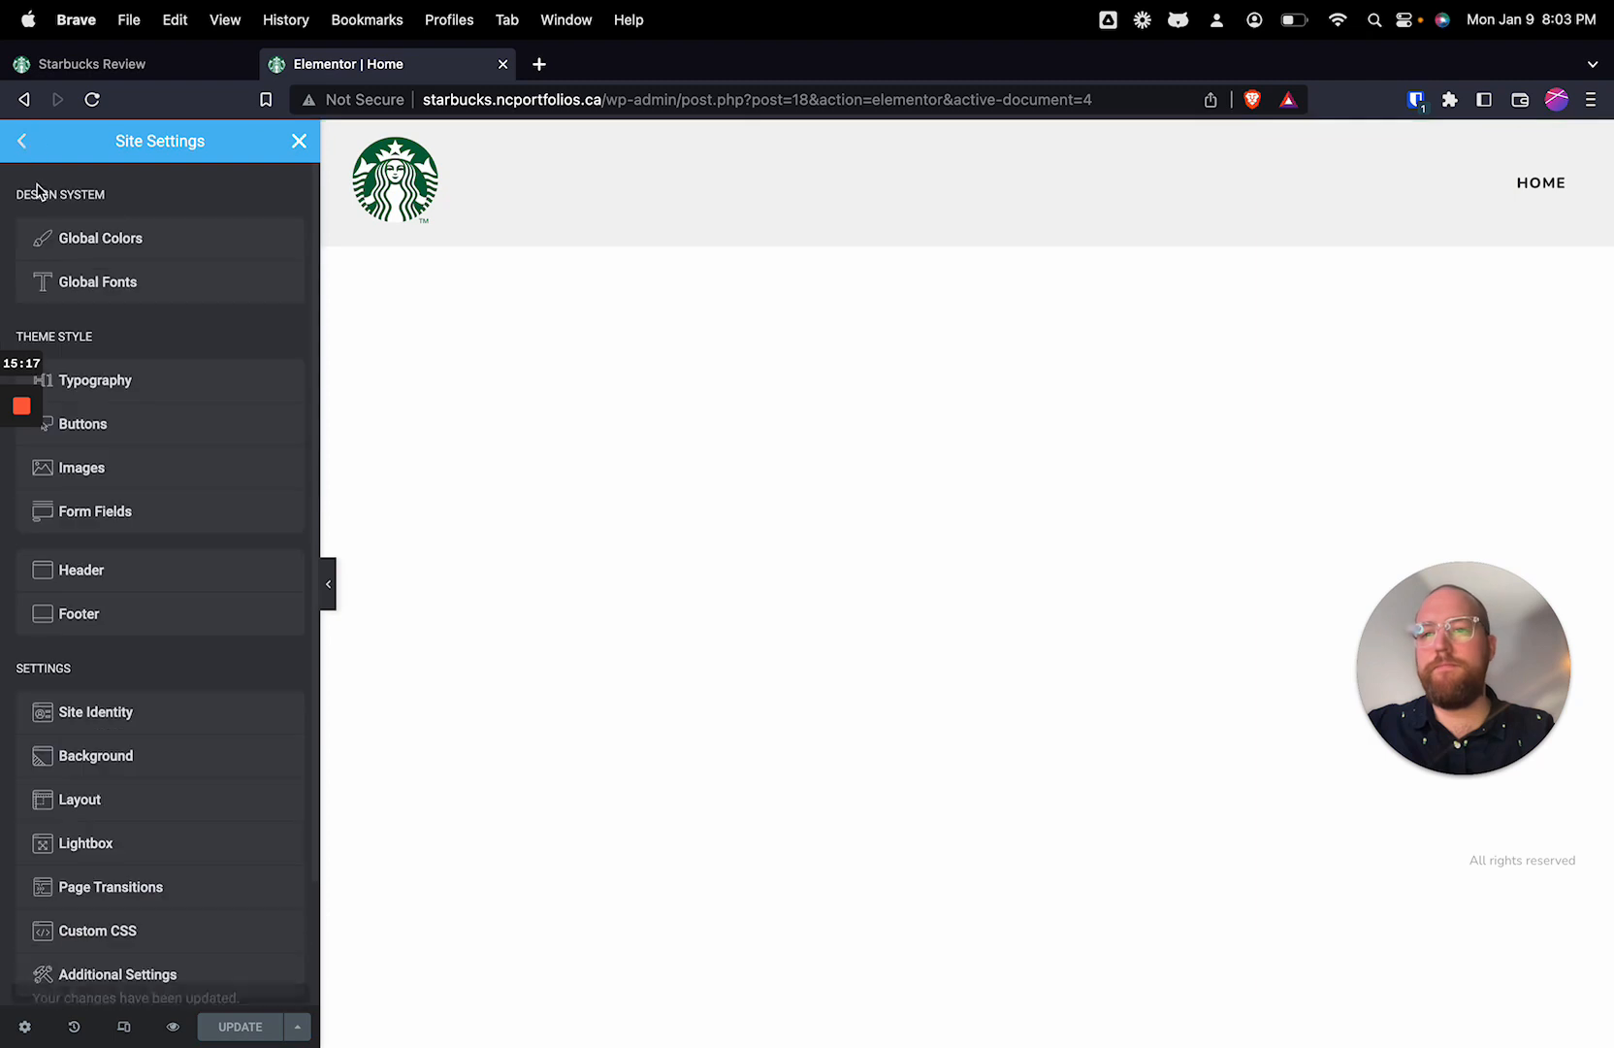
{"action": "left_click", "coordinate": [150, 722]}
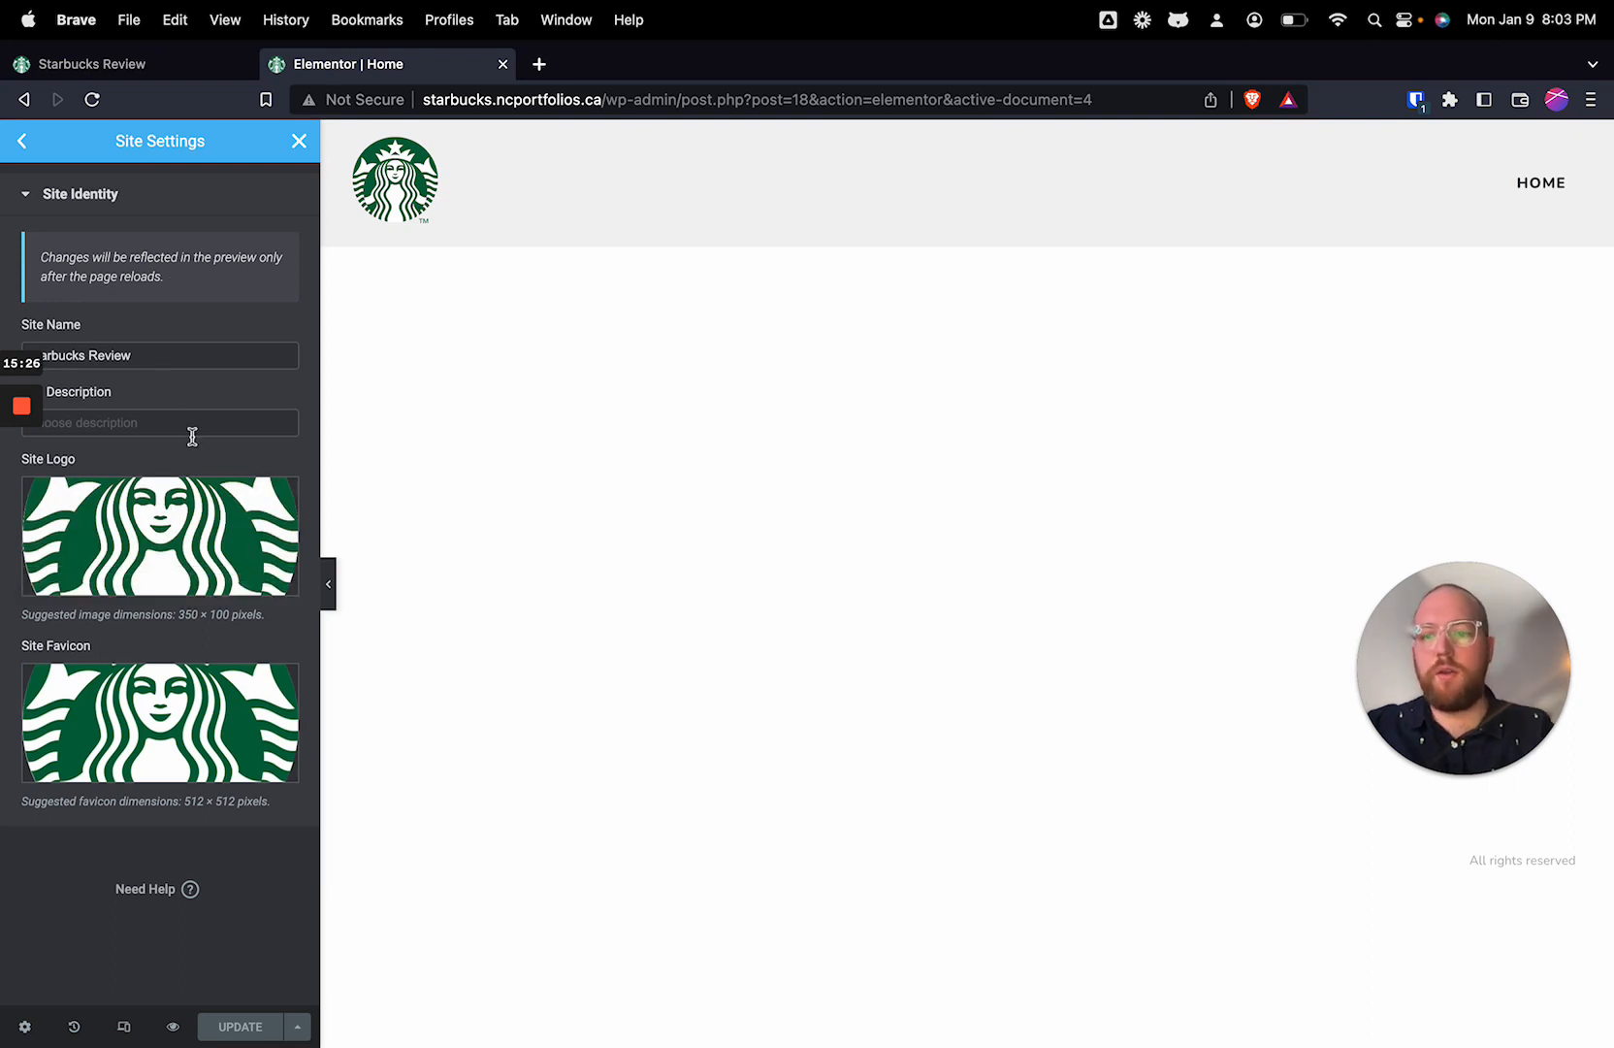
{"action": "left_click", "coordinate": [24, 140]}
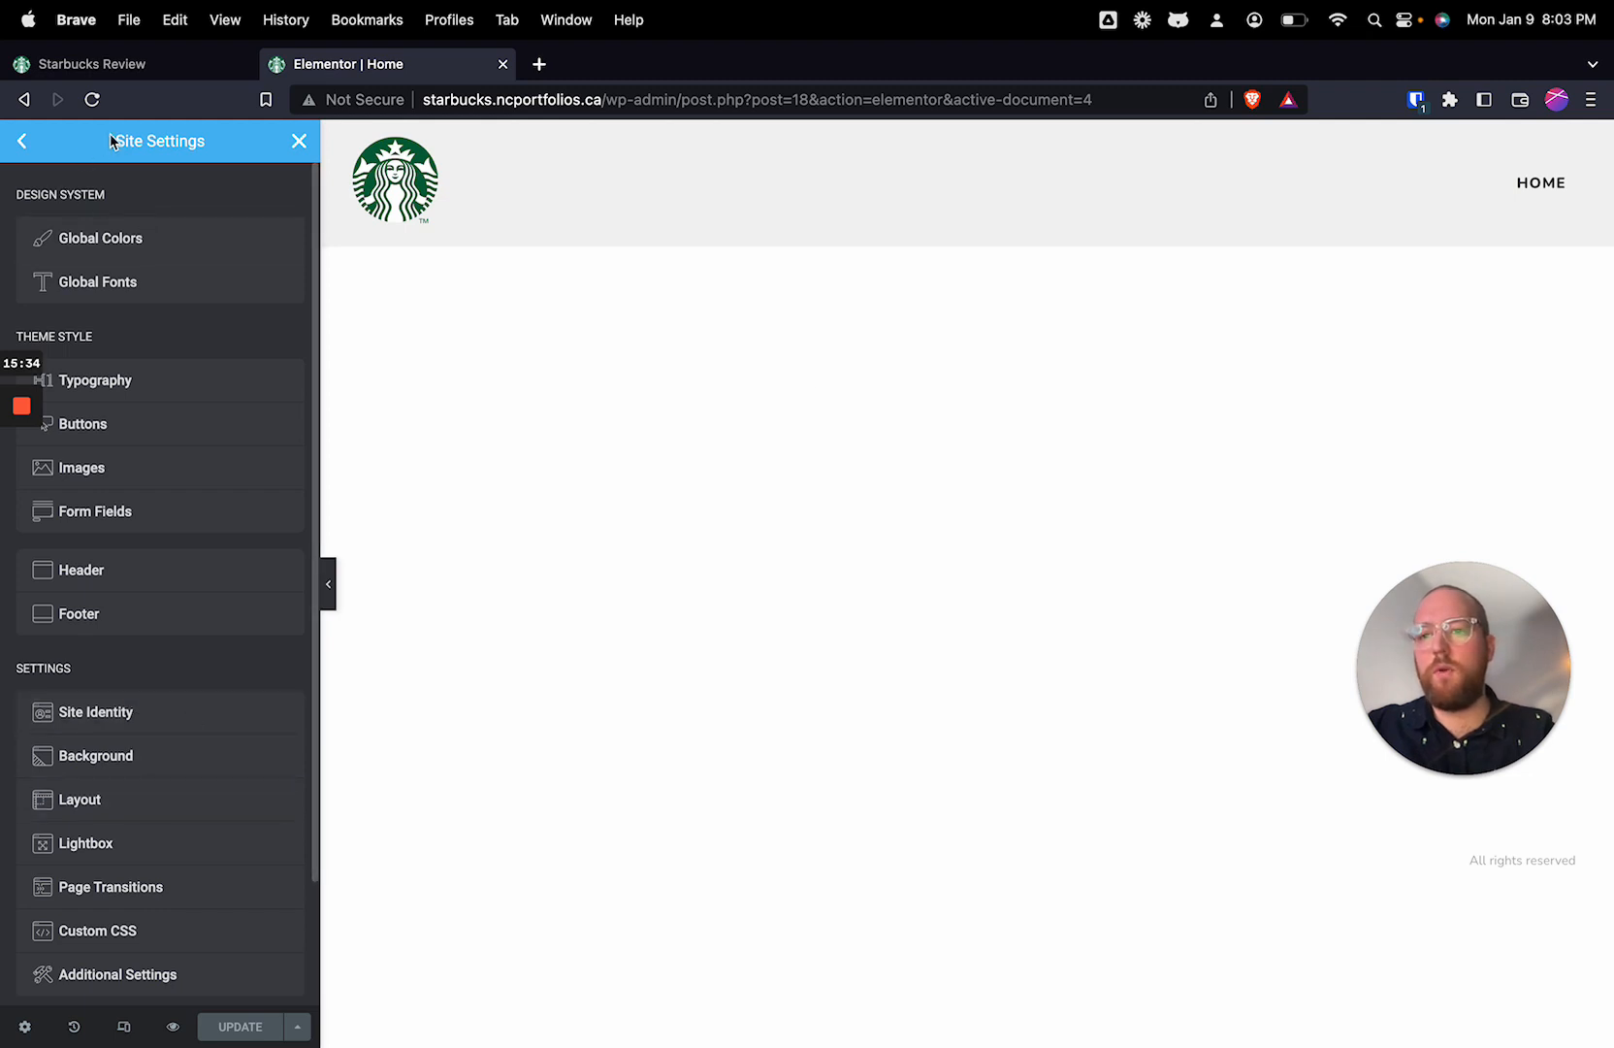
Step: Close the site settings and exit the Elementor editor to the WordPress list of pages
{"action": "left_click", "coordinate": [22, 143]}
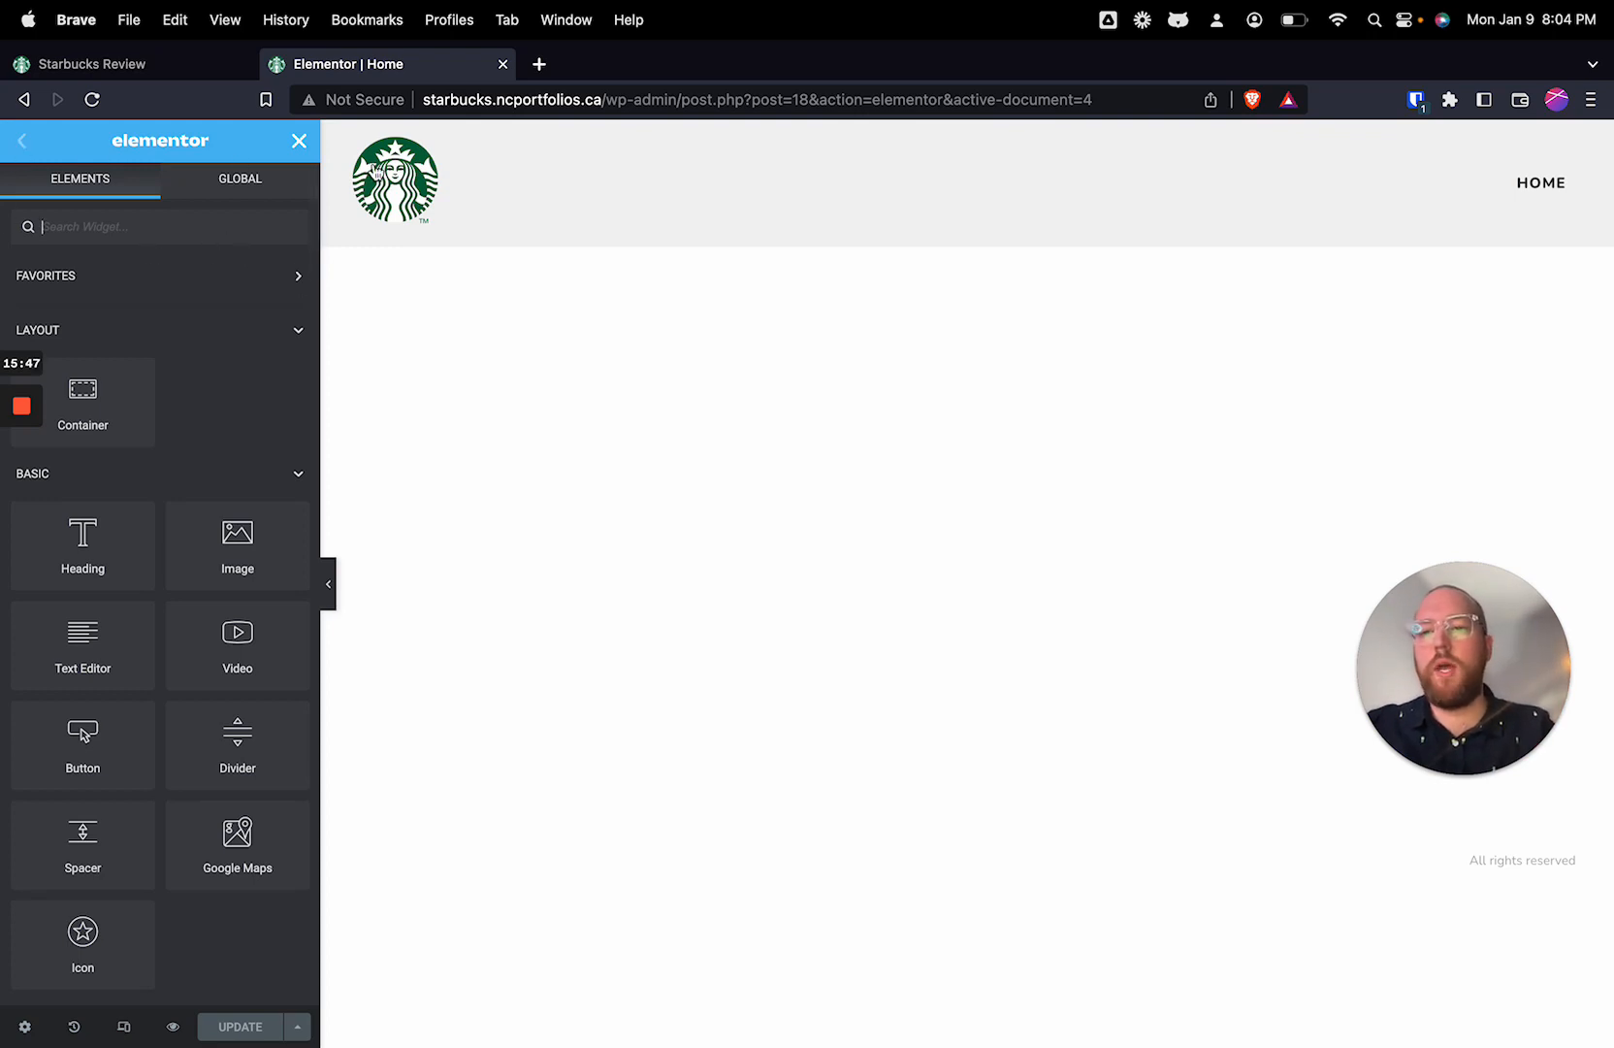
{"action": "left_click", "coordinate": [299, 143]}
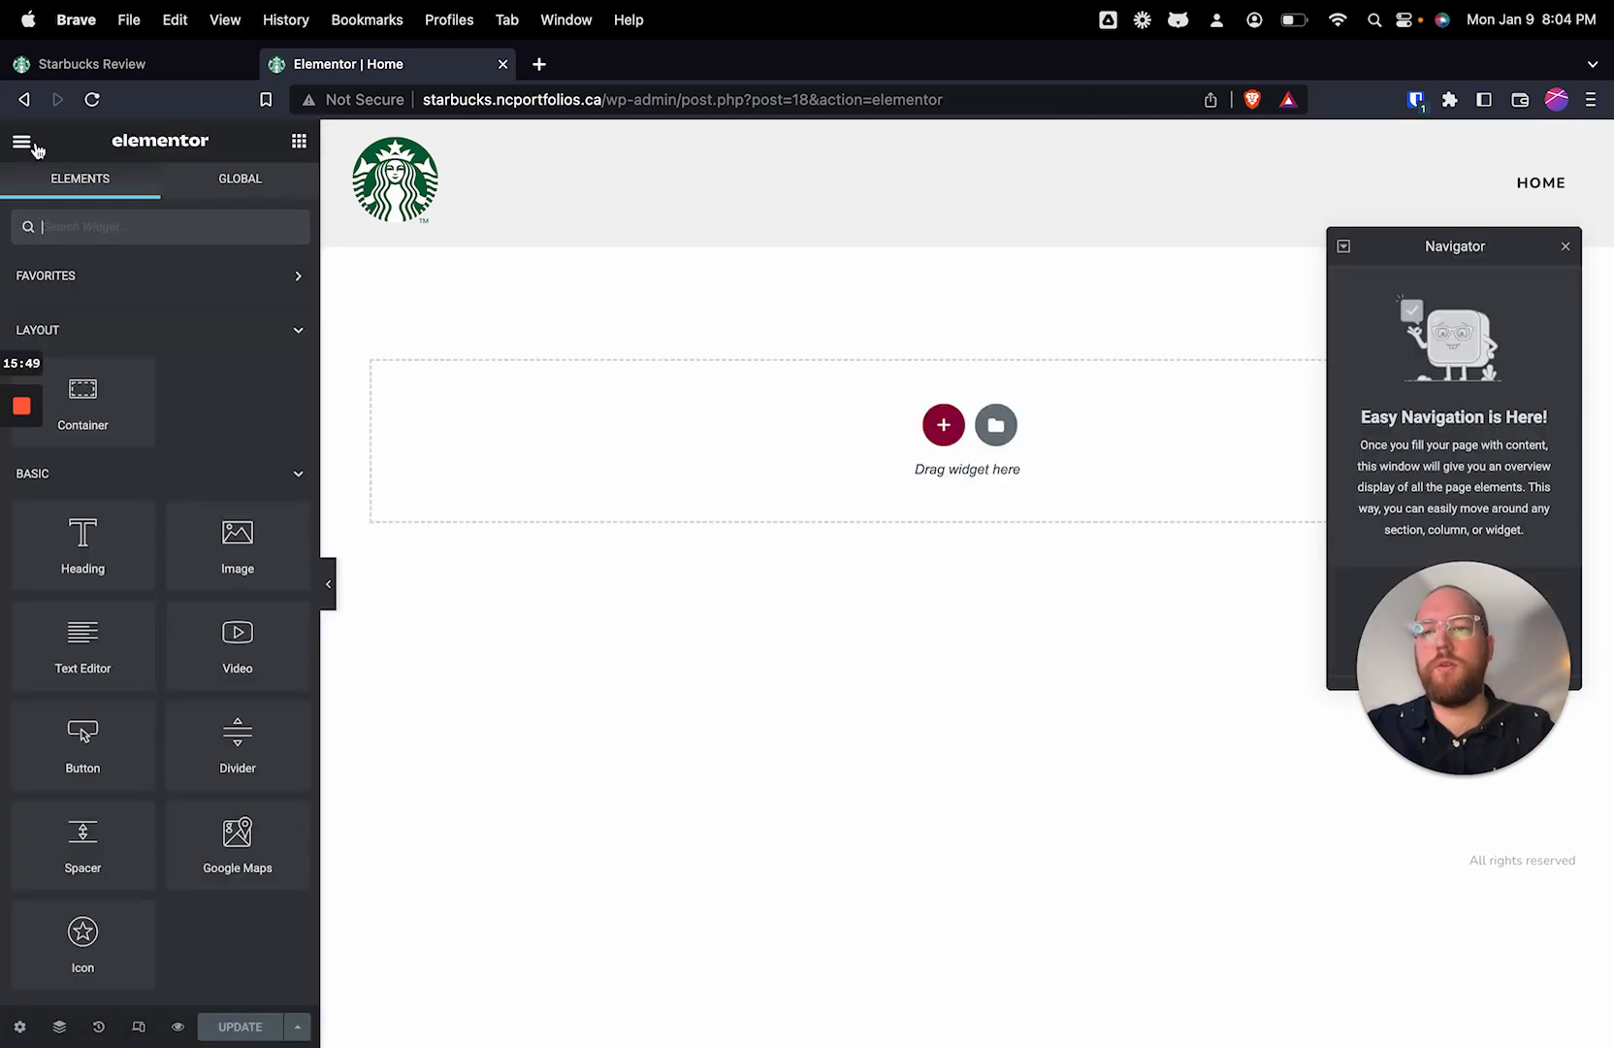
{"action": "left_click", "coordinate": [23, 146]}
{"action": "left_click", "coordinate": [97, 550]}
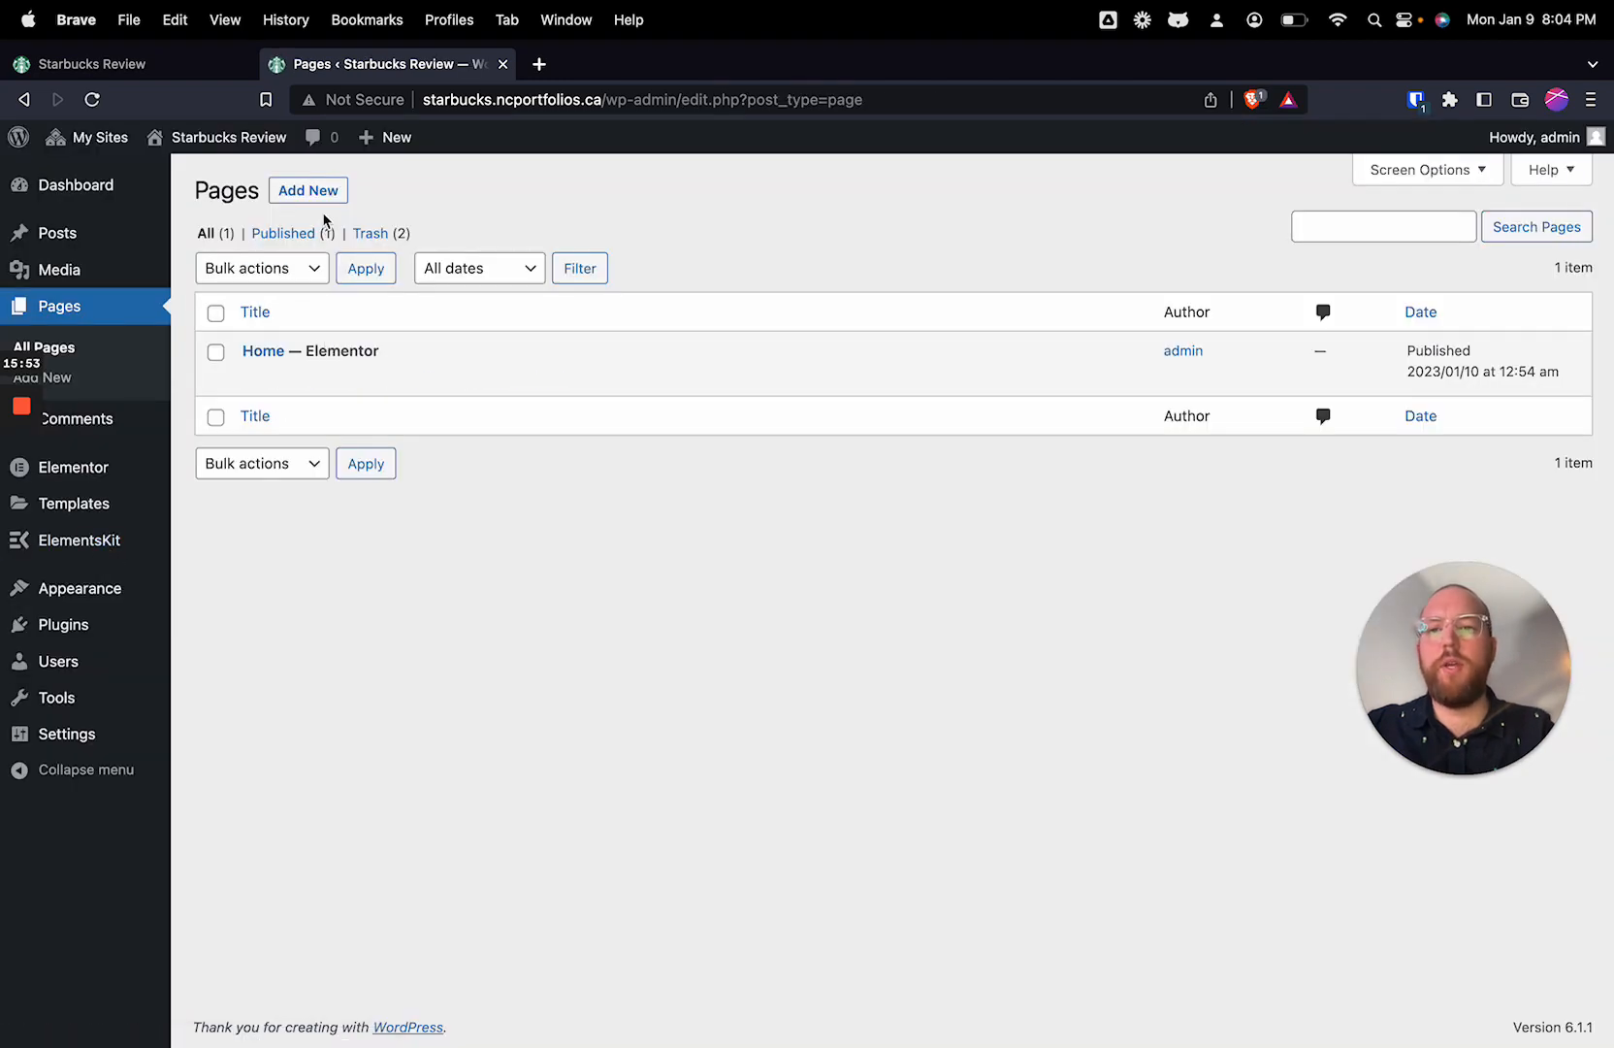
Step: Add a new untitled page, open it for editing with Elementor and close the Navigator
{"action": "left_click", "coordinate": [326, 191]}
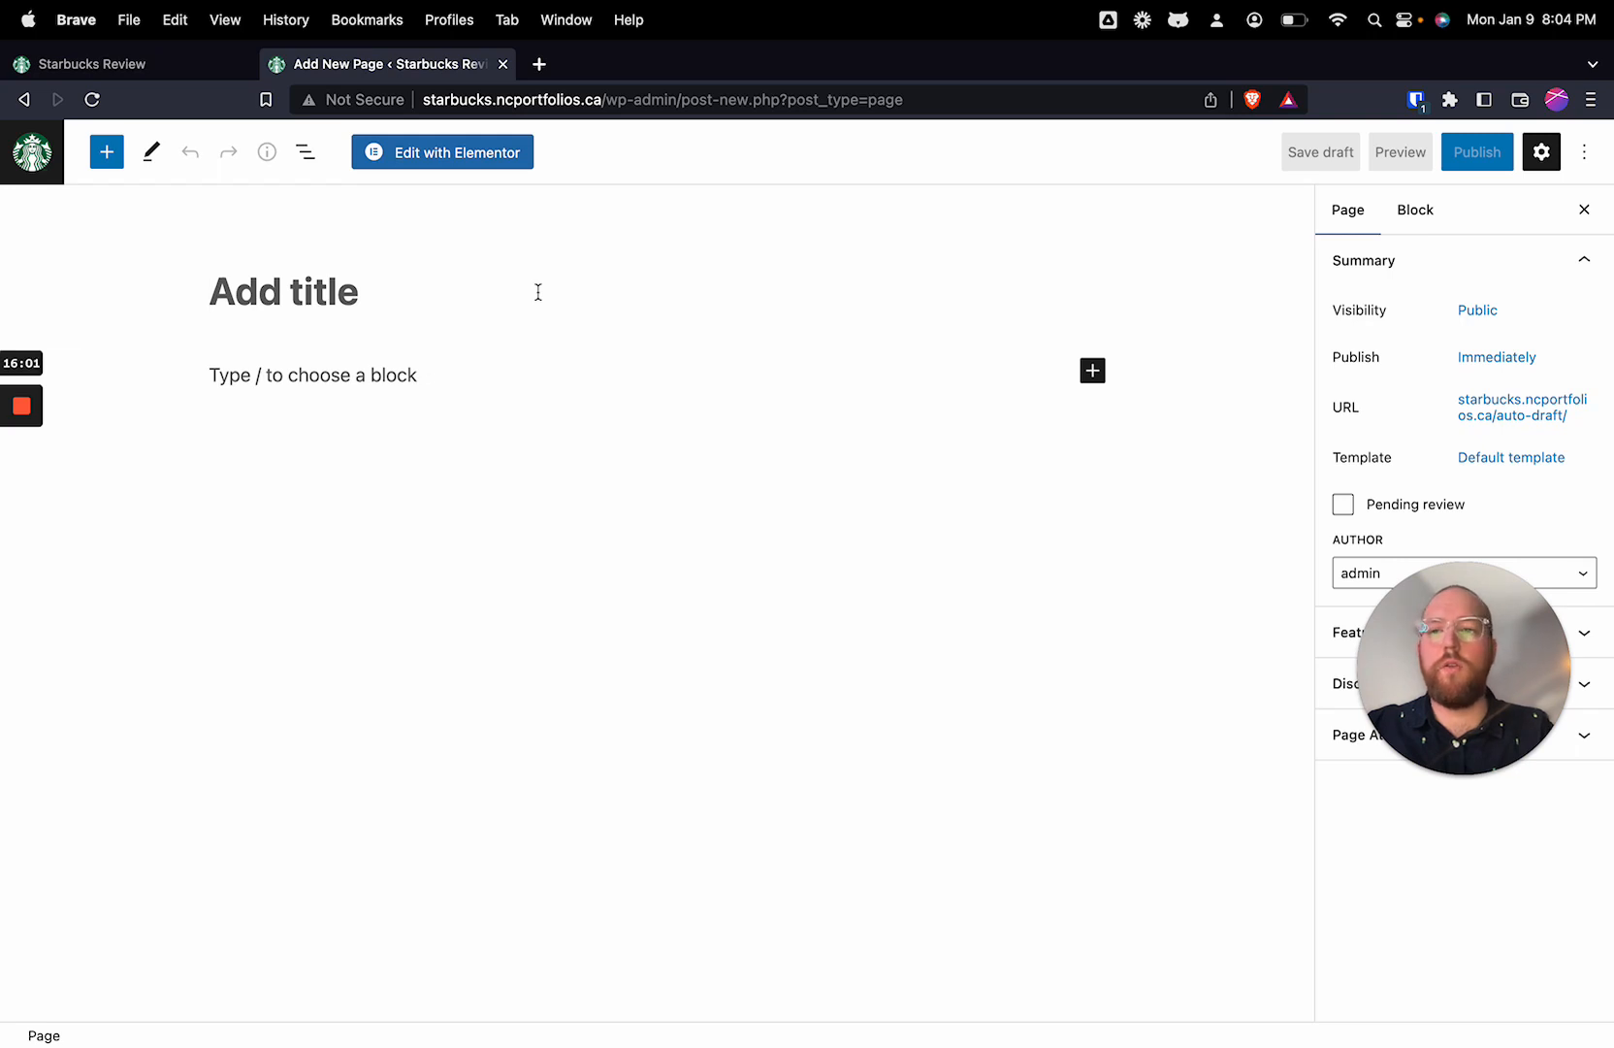
{"action": "left_click", "coordinate": [488, 155]}
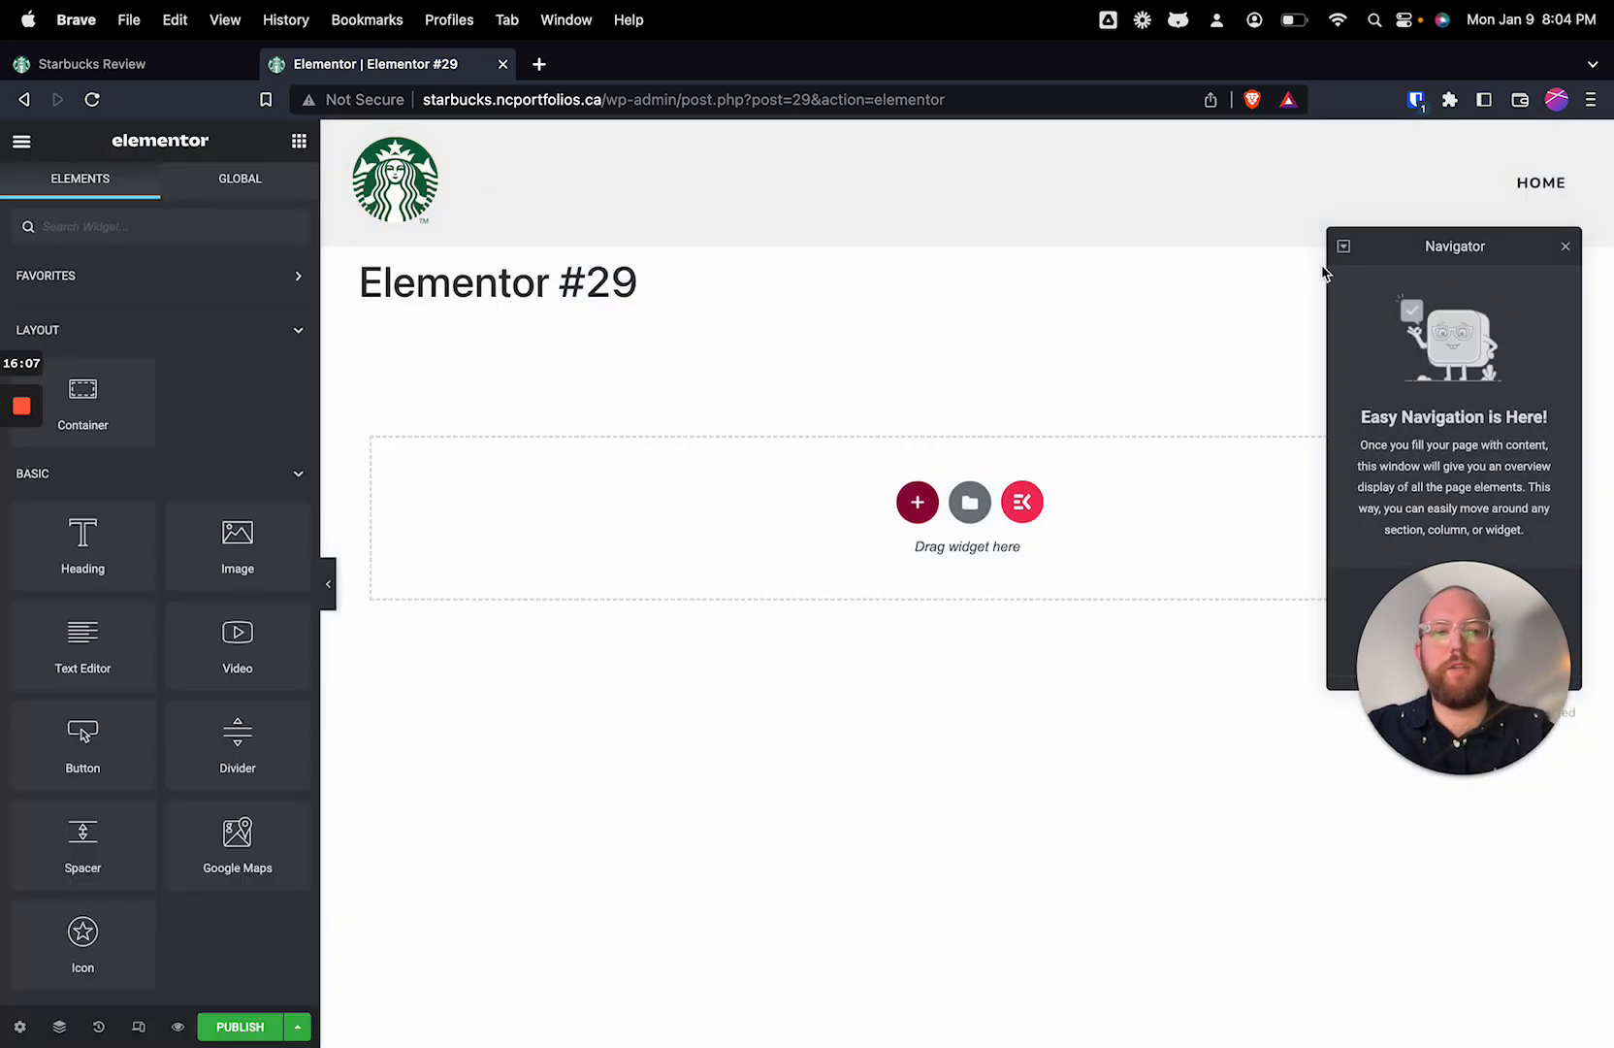
{"action": "left_click", "coordinate": [1564, 246]}
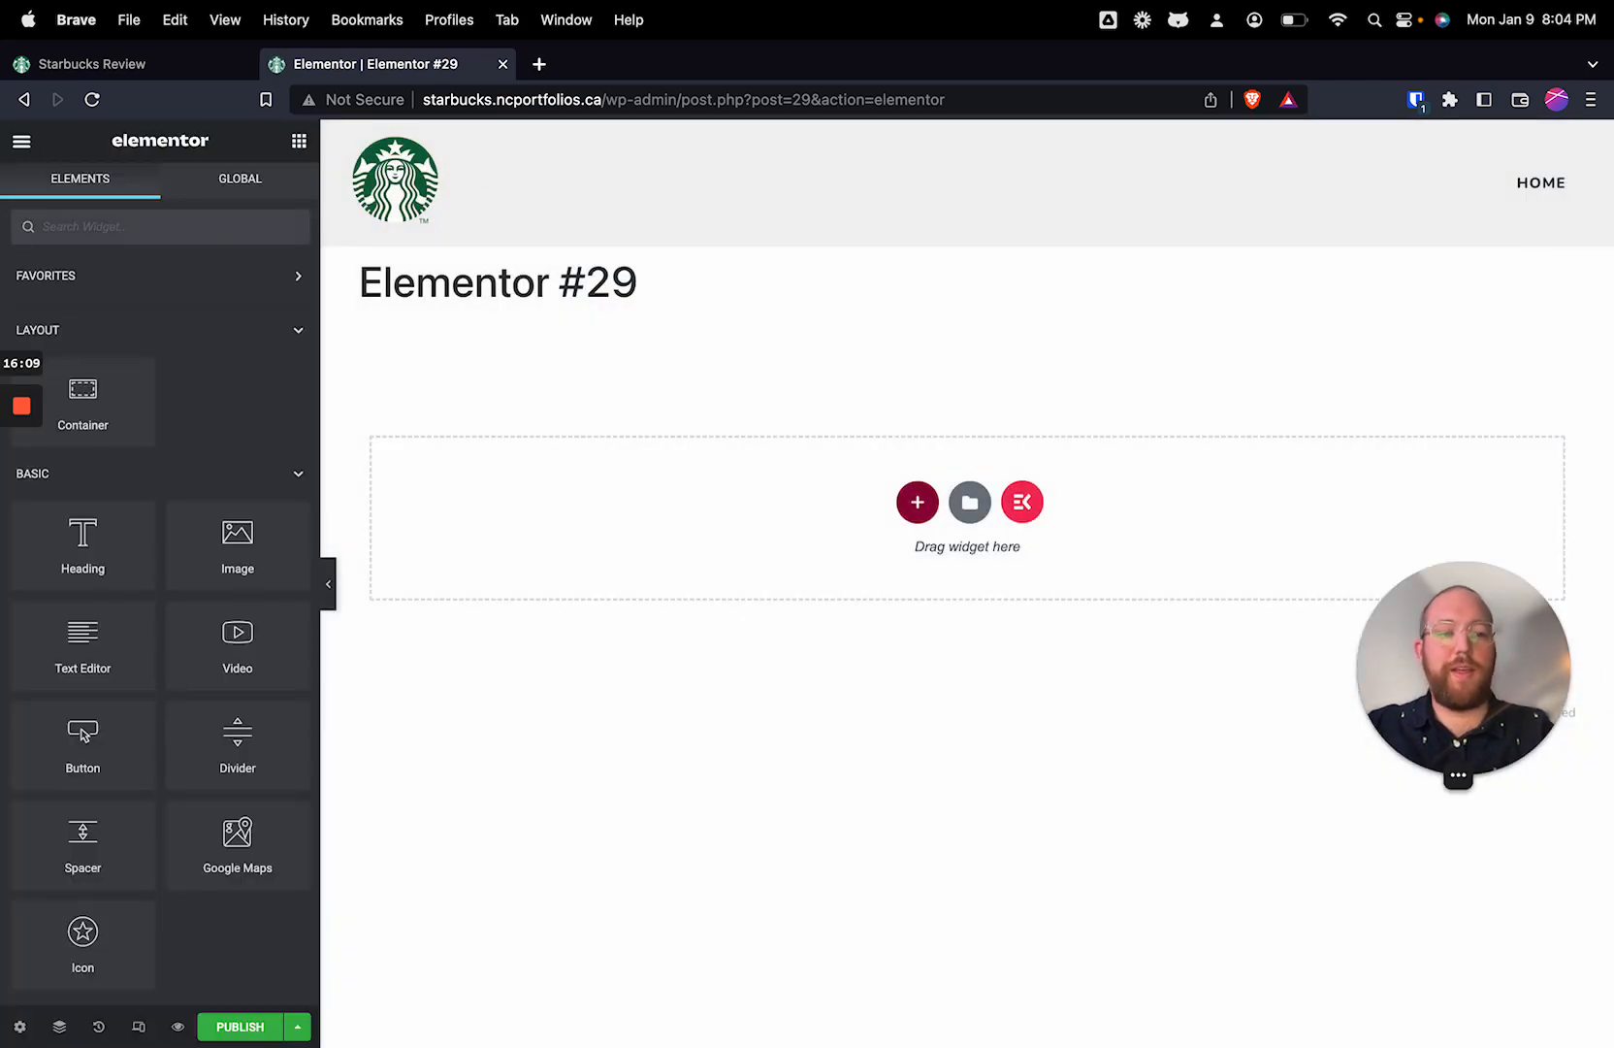
{"action": "left_click_drag", "start_coordinate": [1463, 684], "coordinate": [1483, 924]}
{"action": "left_click", "coordinate": [988, 822]}
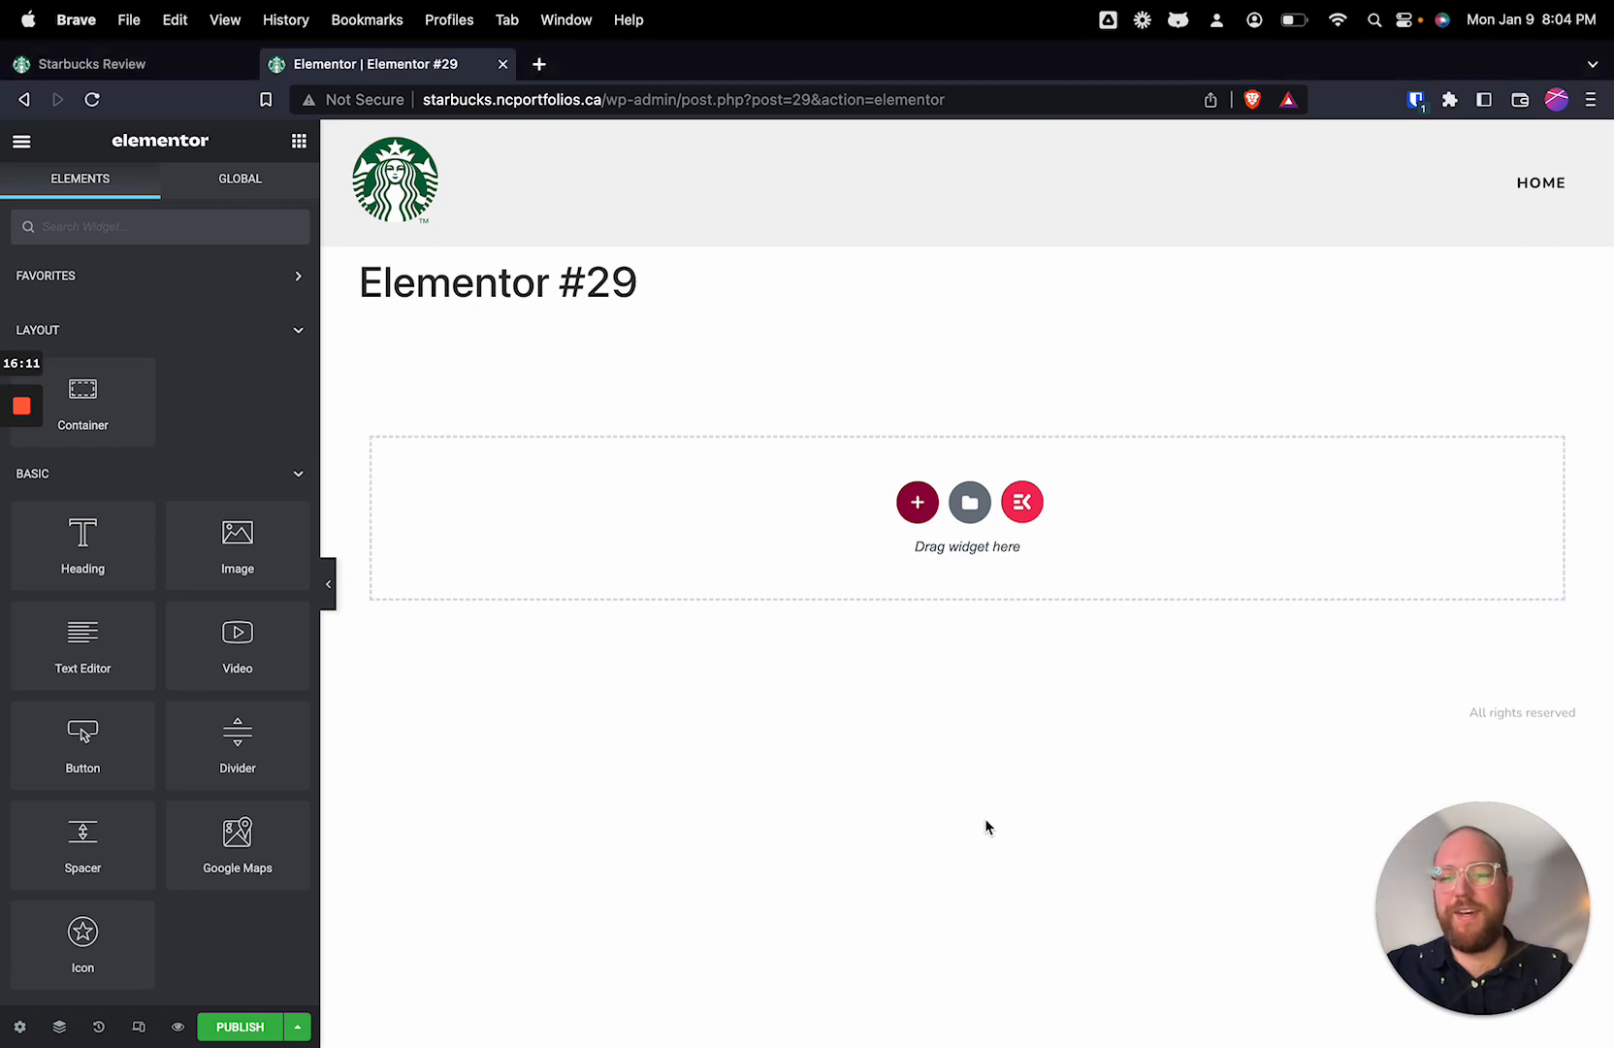
{"action": "left_click_drag", "start_coordinate": [359, 283], "coordinate": [768, 309]}
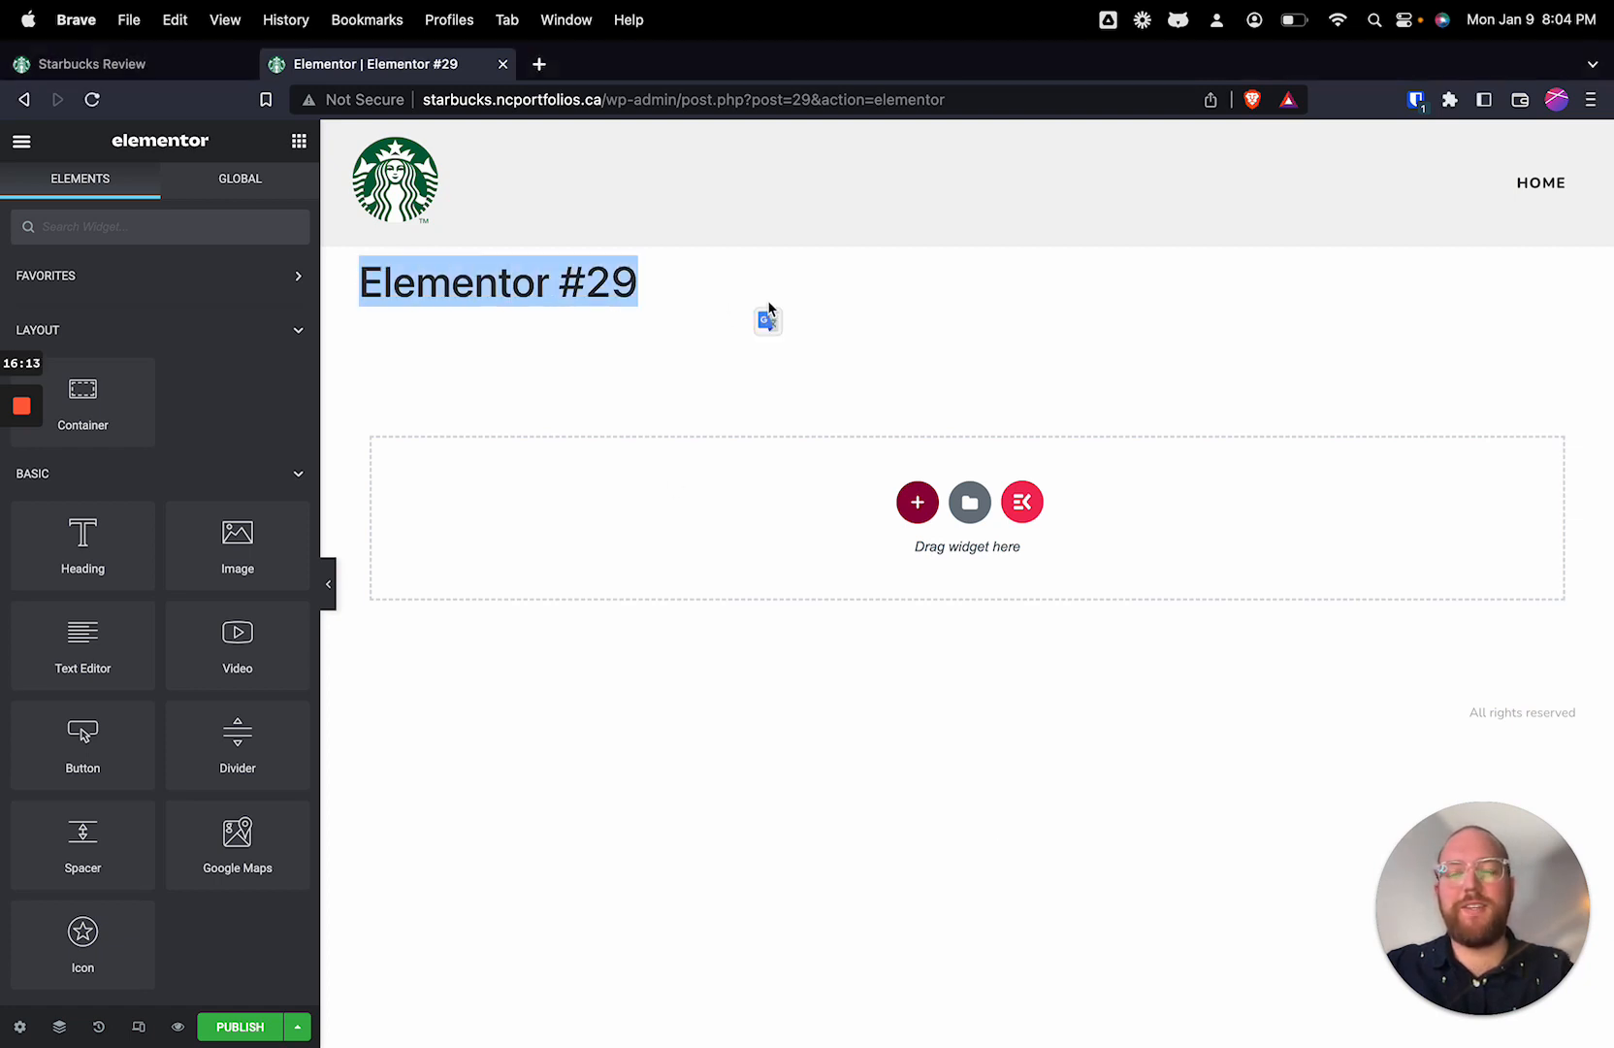
{"action": "left_click", "coordinate": [768, 312]}
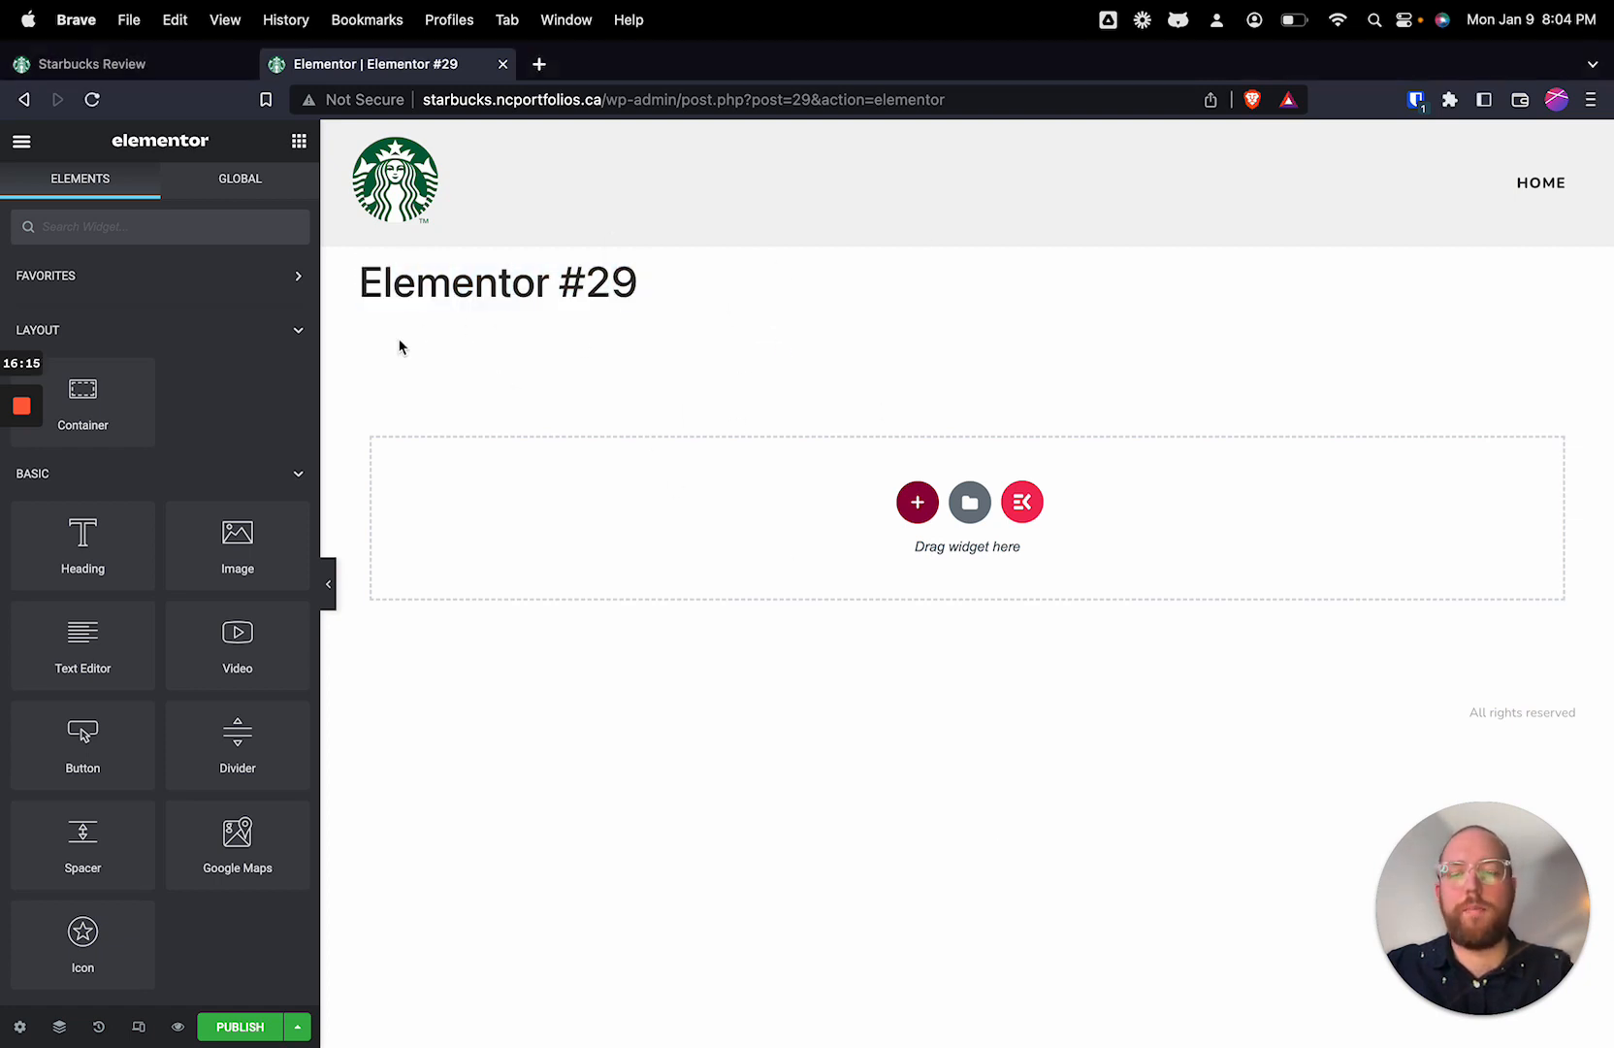
{"action": "left_click_drag", "start_coordinate": [361, 283], "coordinate": [688, 317]}
{"action": "left_click", "coordinate": [699, 310]}
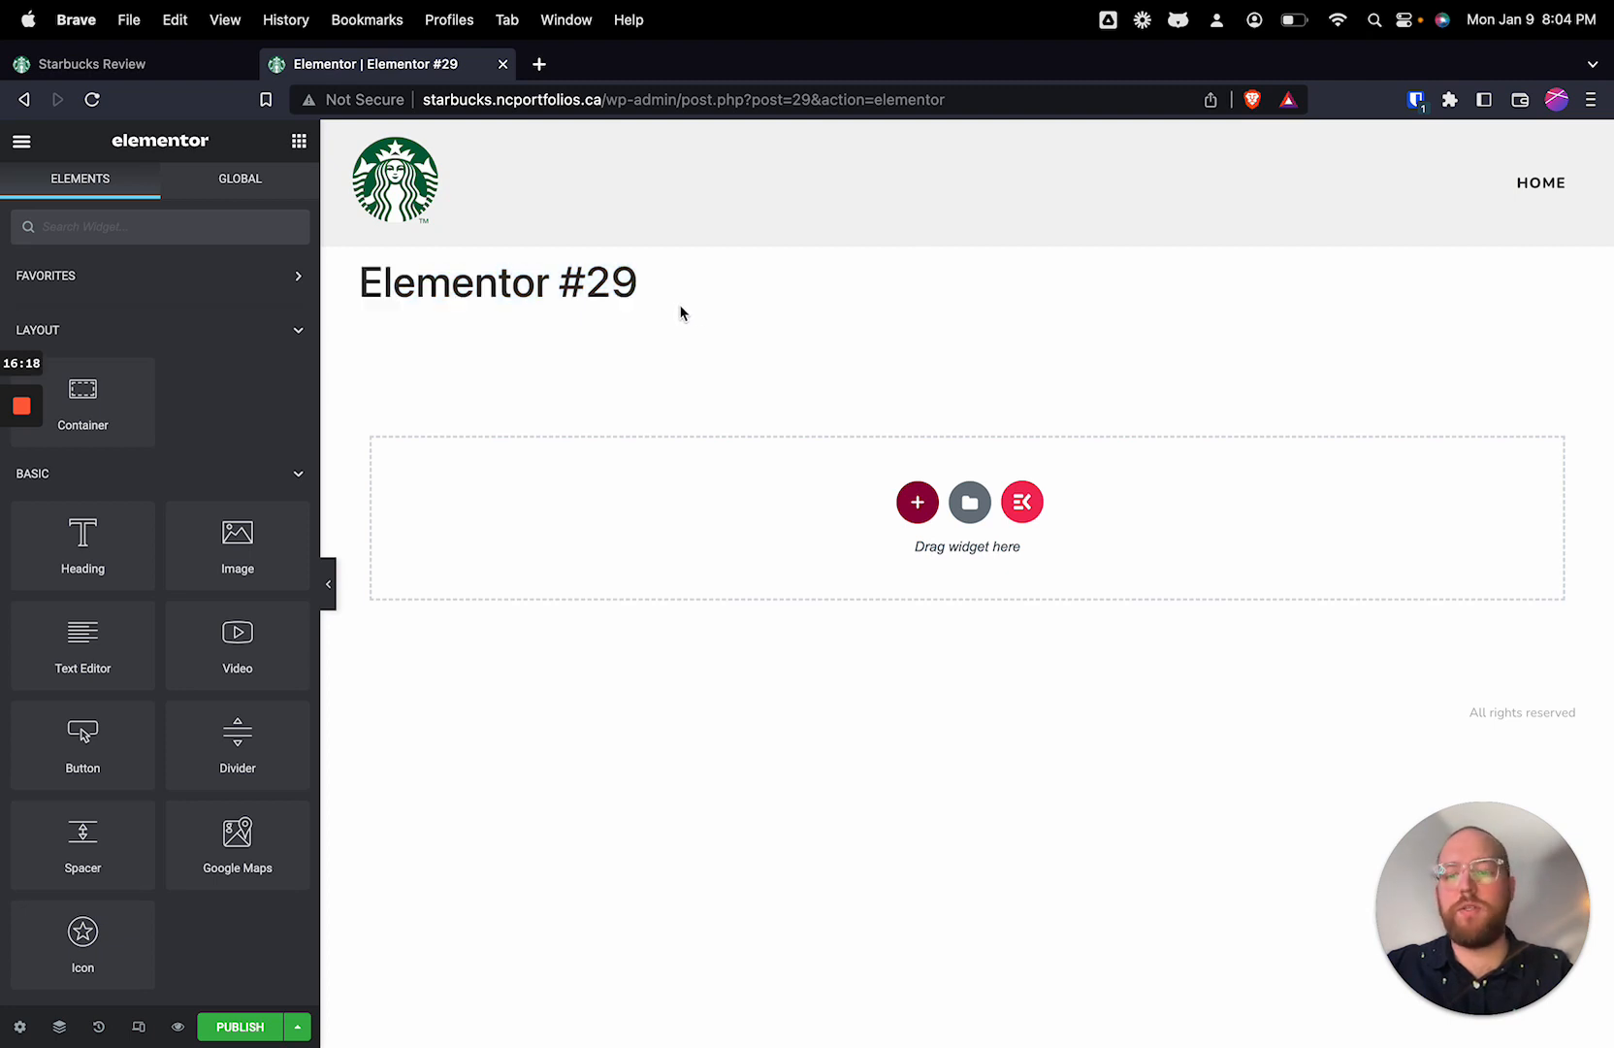
Step: Change the new page's layout to Elementor Full Width in its page settings
{"action": "left_click", "coordinate": [19, 1029]}
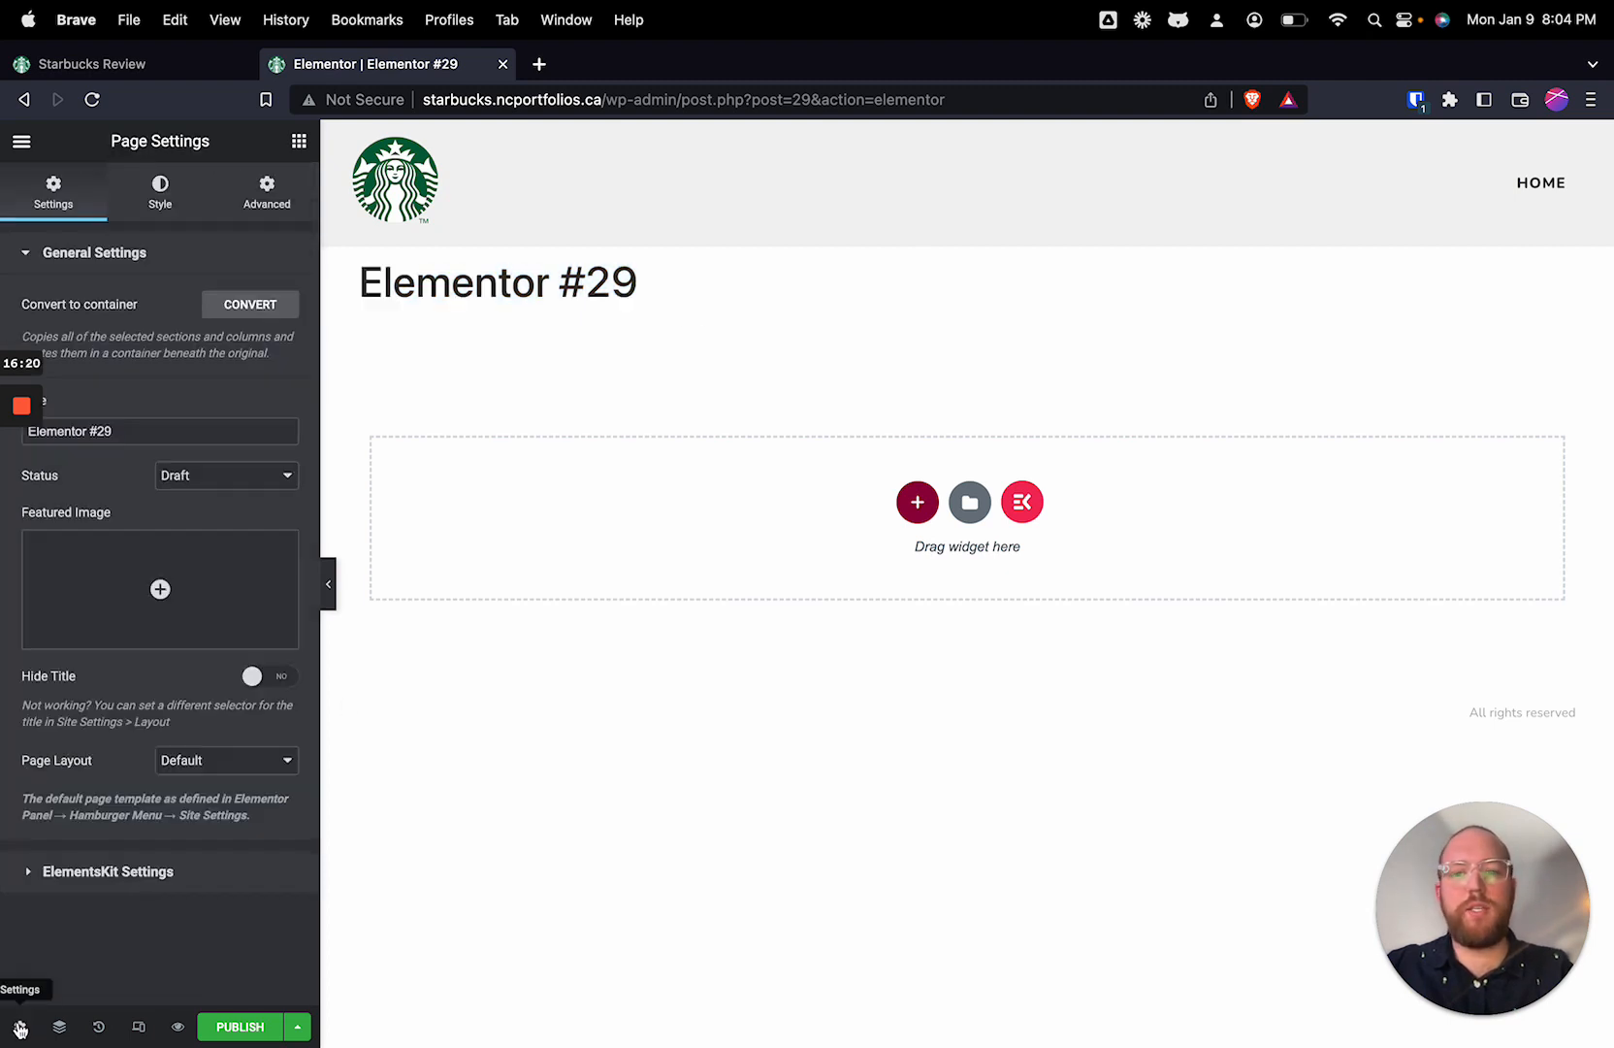
{"action": "left_click", "coordinate": [165, 761]}
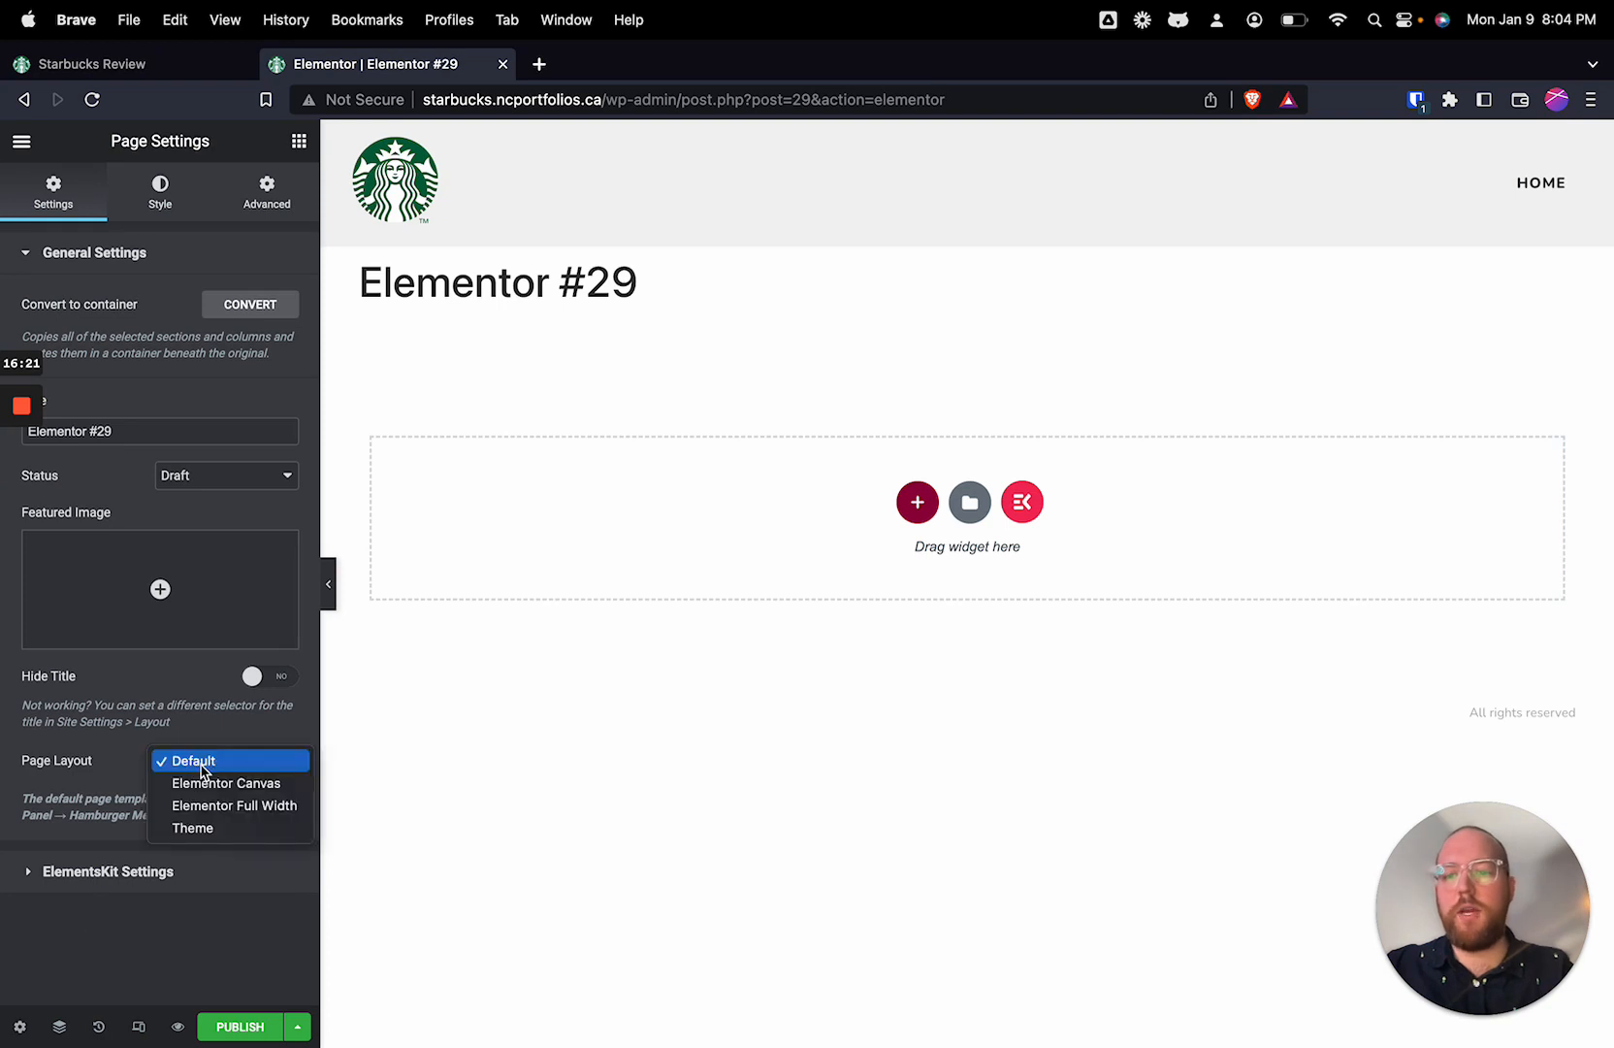
{"action": "left_click", "coordinate": [252, 807]}
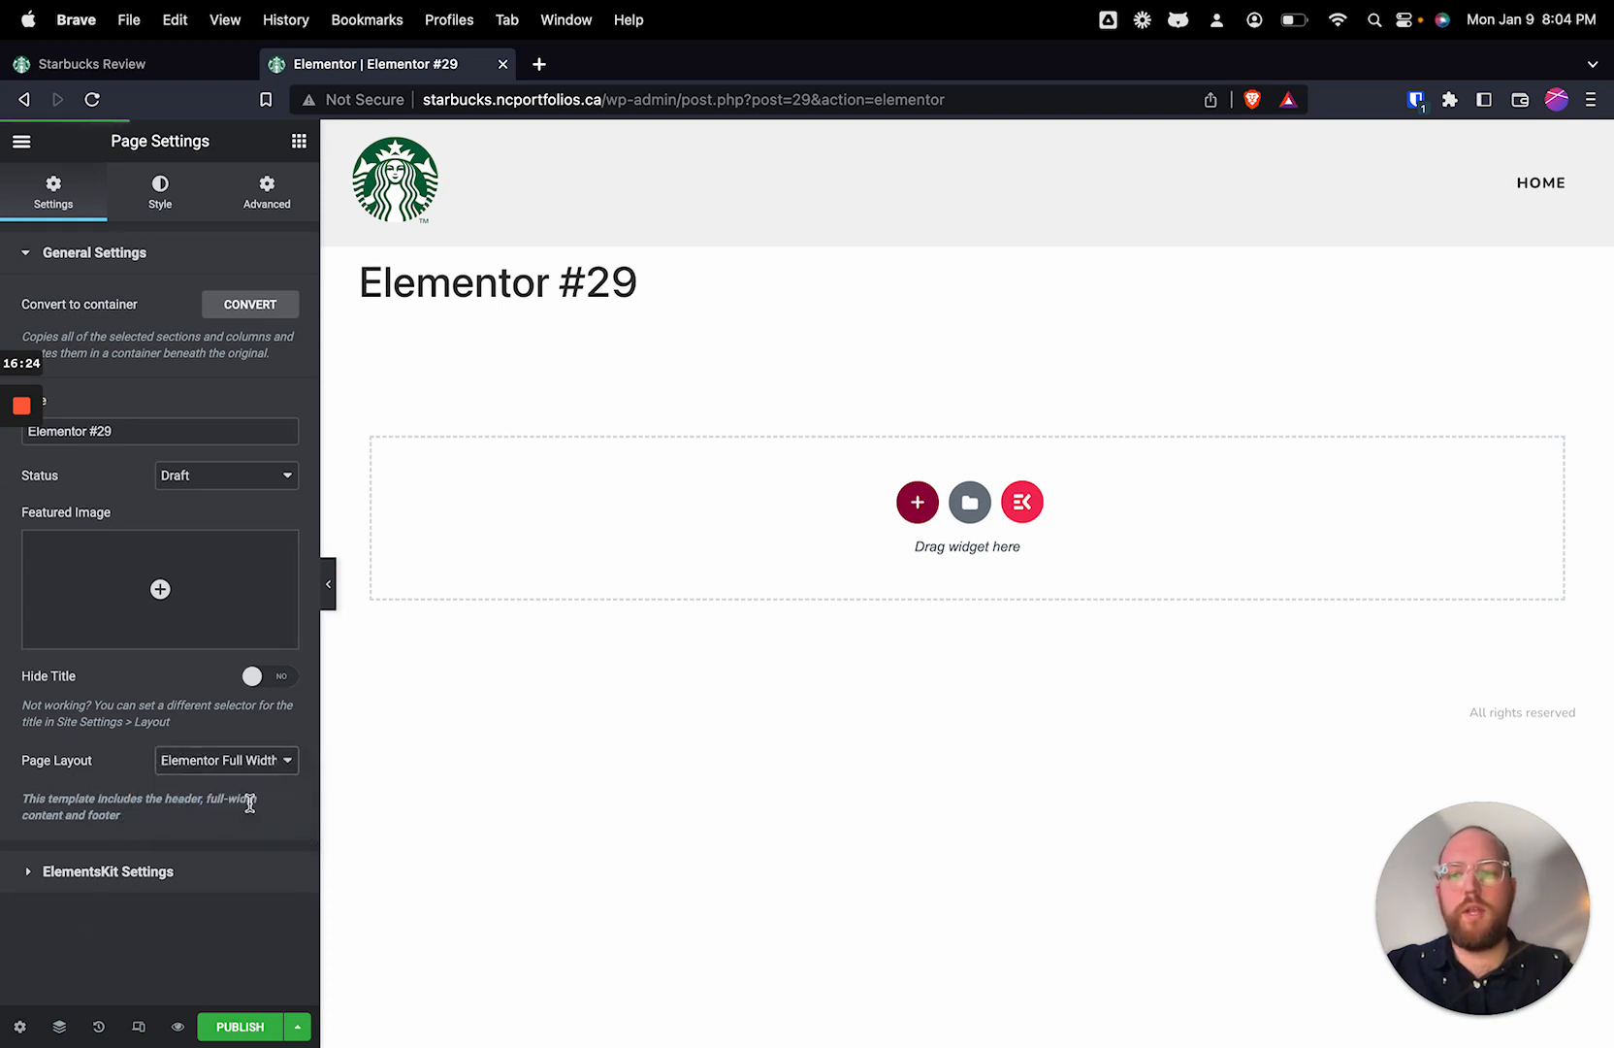
Step: Title the page About in its page settings and publish it
{"action": "left_click", "coordinate": [19, 1026]}
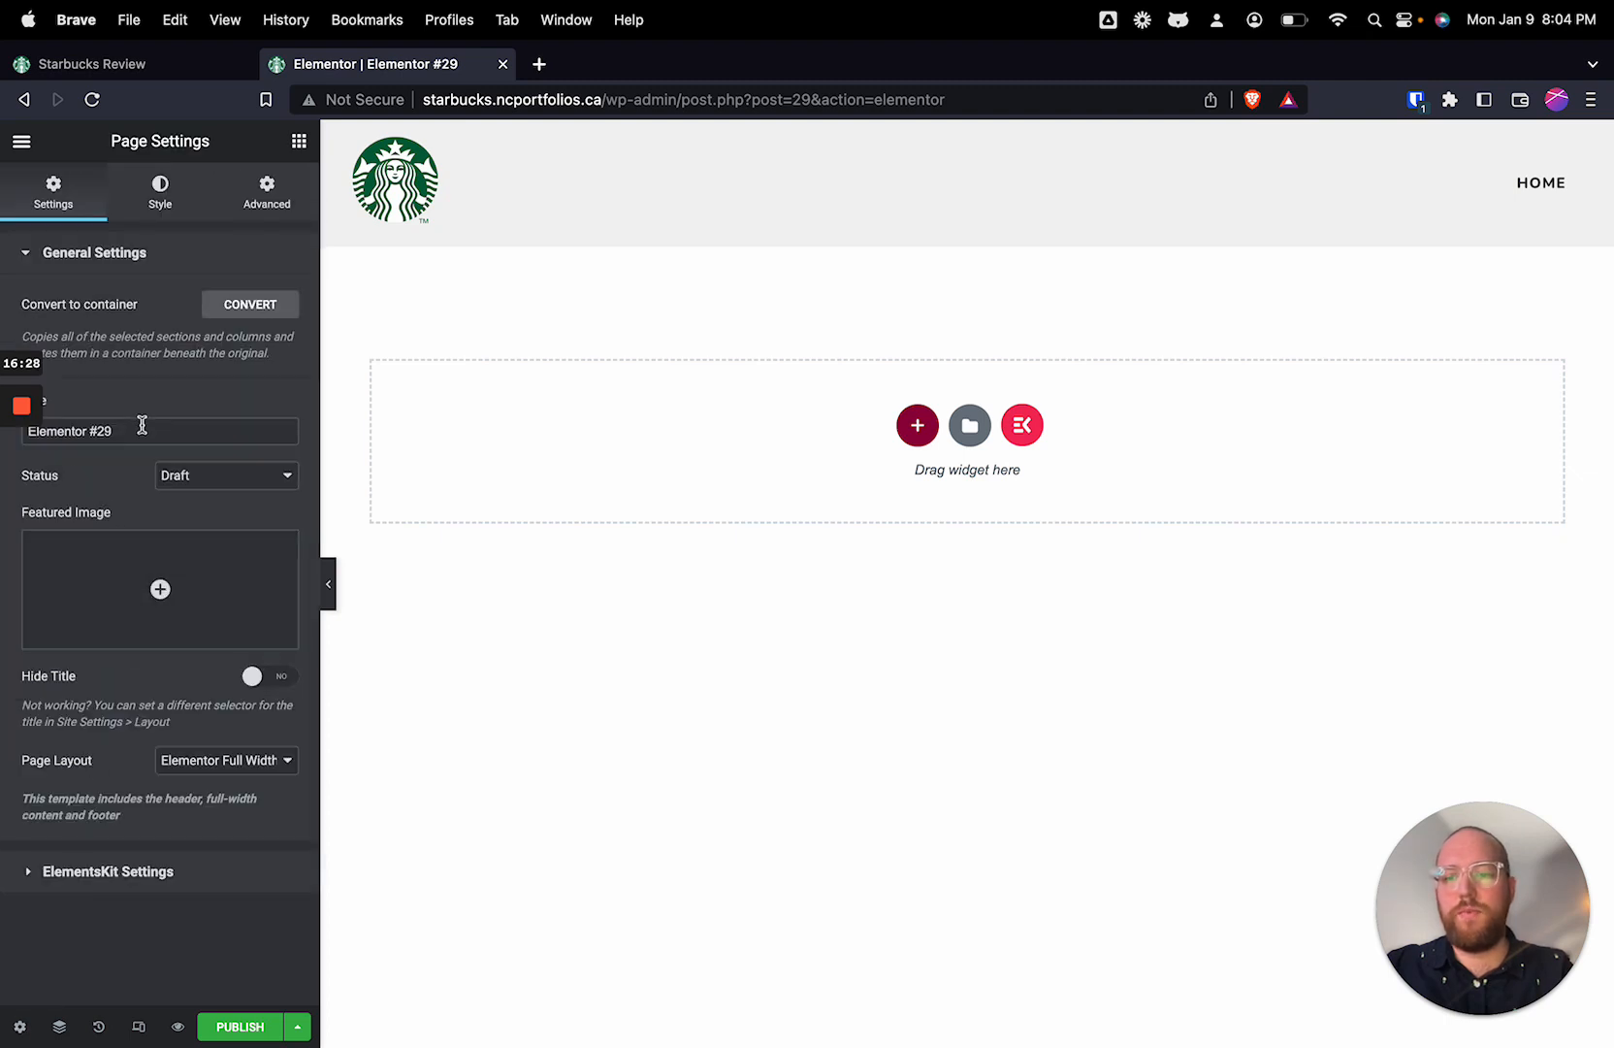
{"action": "left_click_drag", "start_coordinate": [142, 424], "coordinate": [2, 424]}
{"action": "type", "text": "P"}
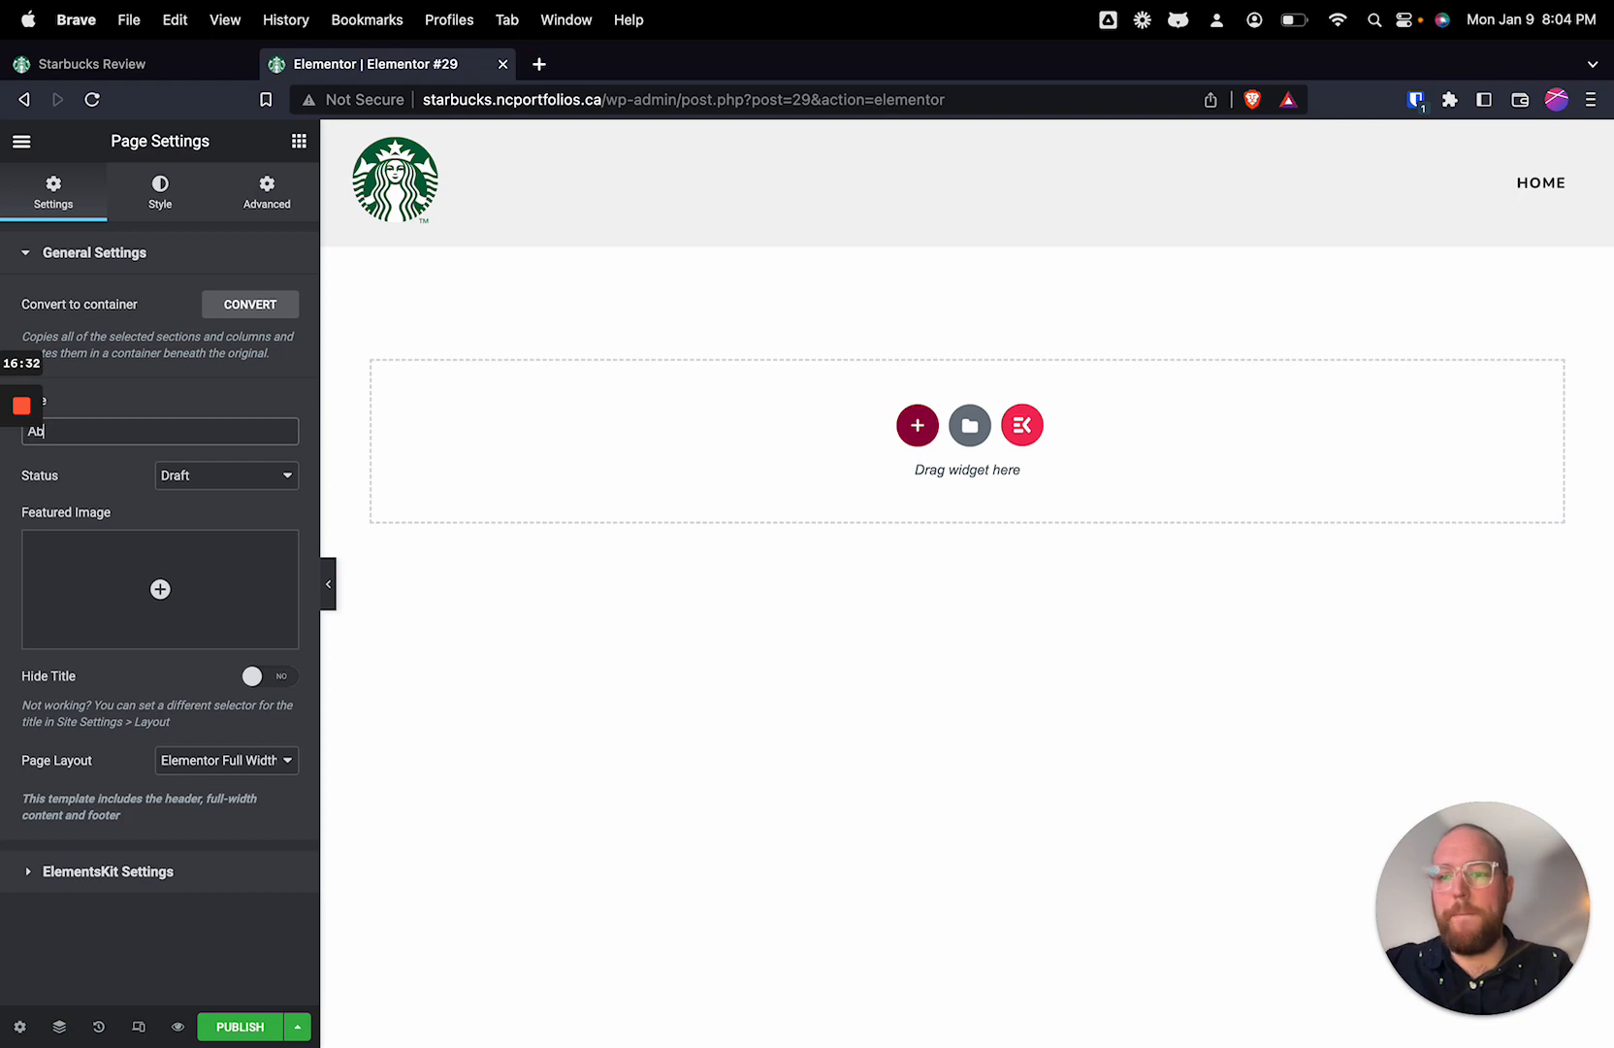
{"action": "left_click", "coordinate": [251, 1025]}
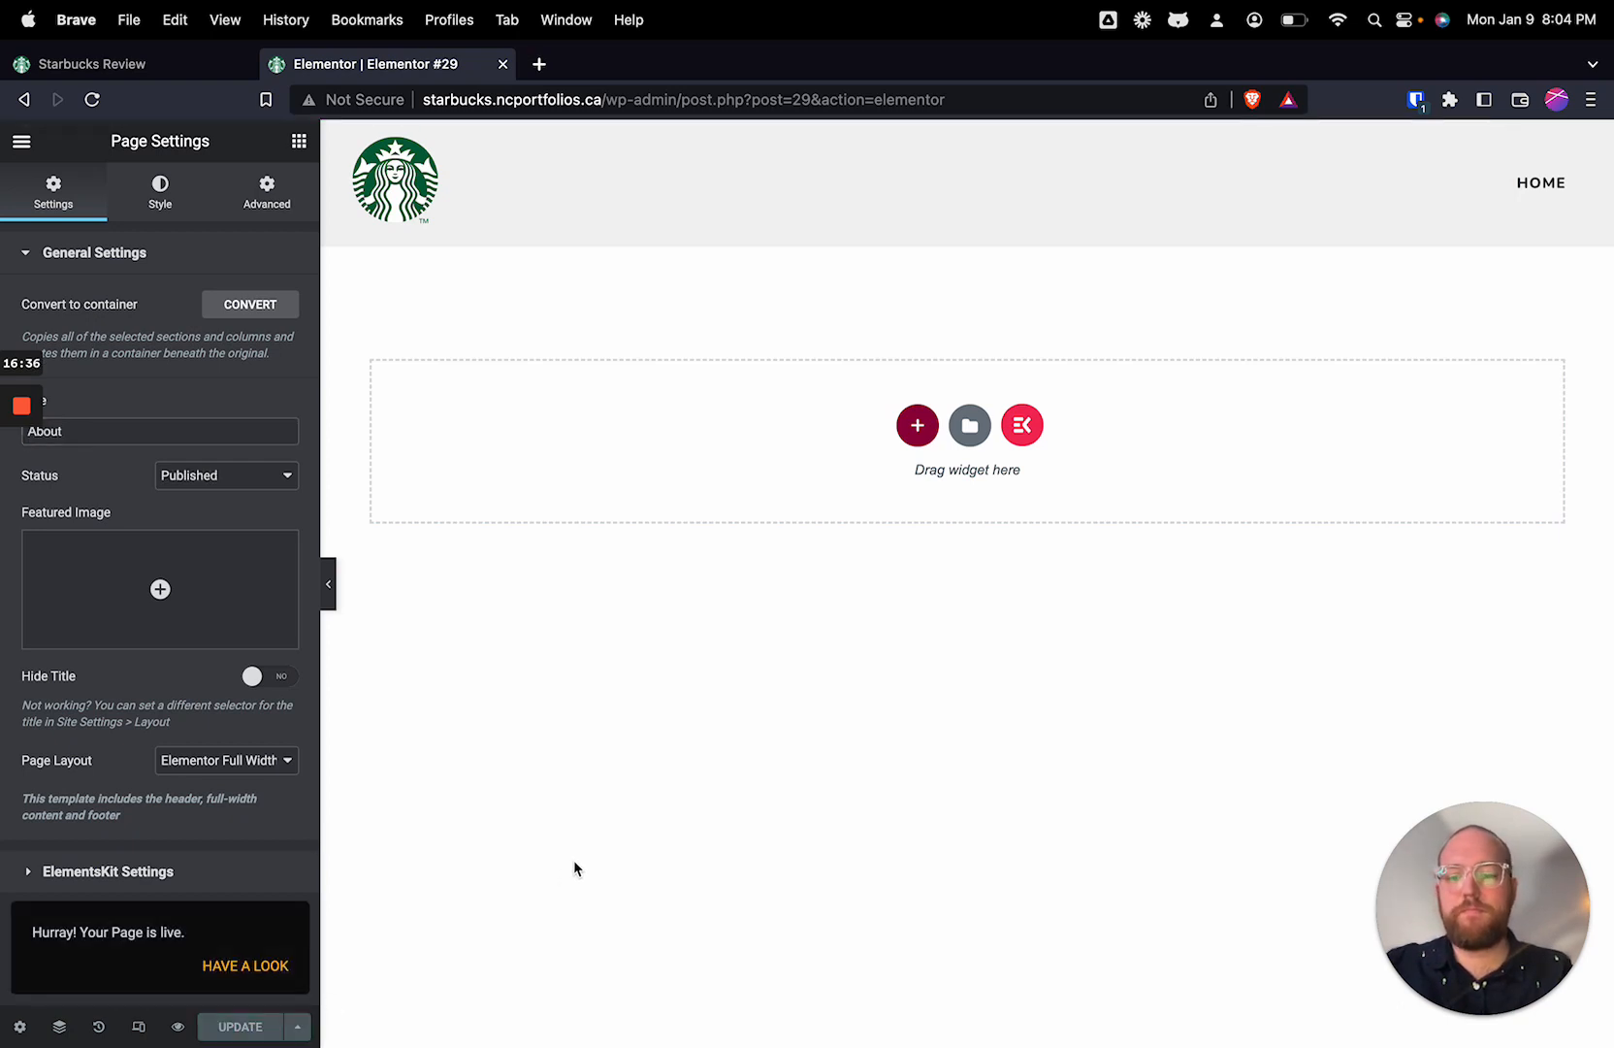
Step: Add a single vertical container with a Heading widget to the About page and update the page
{"action": "left_click", "coordinate": [300, 143]}
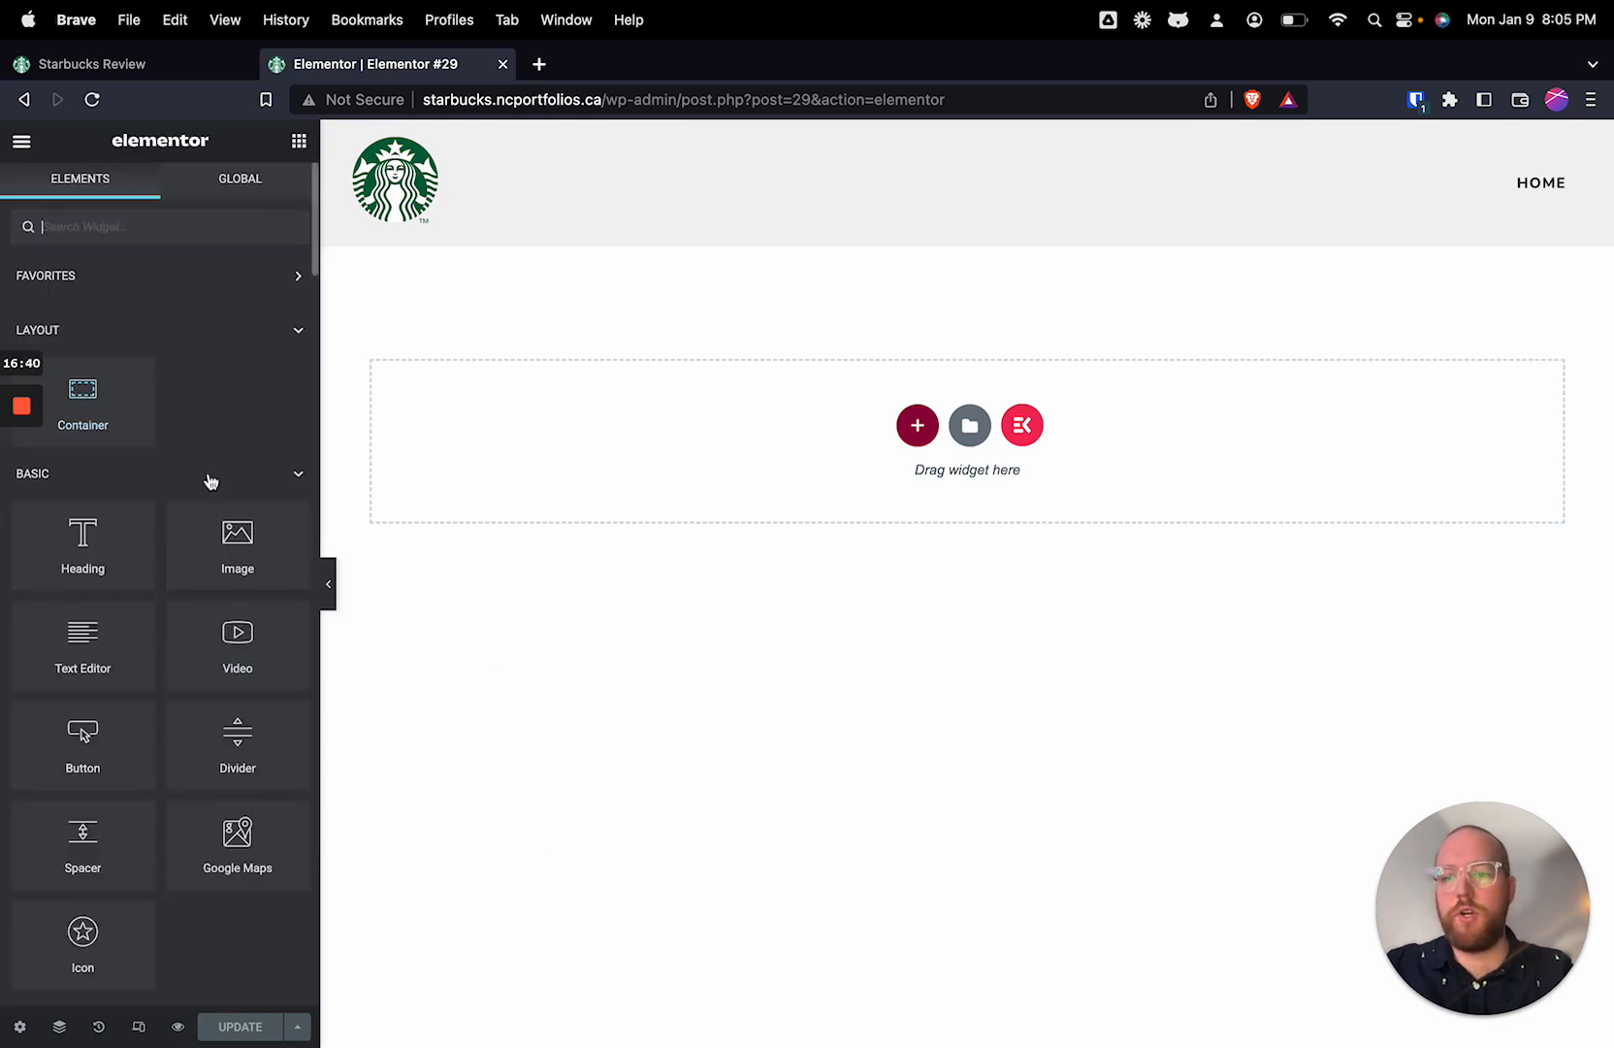
{"action": "left_click", "coordinate": [918, 425]}
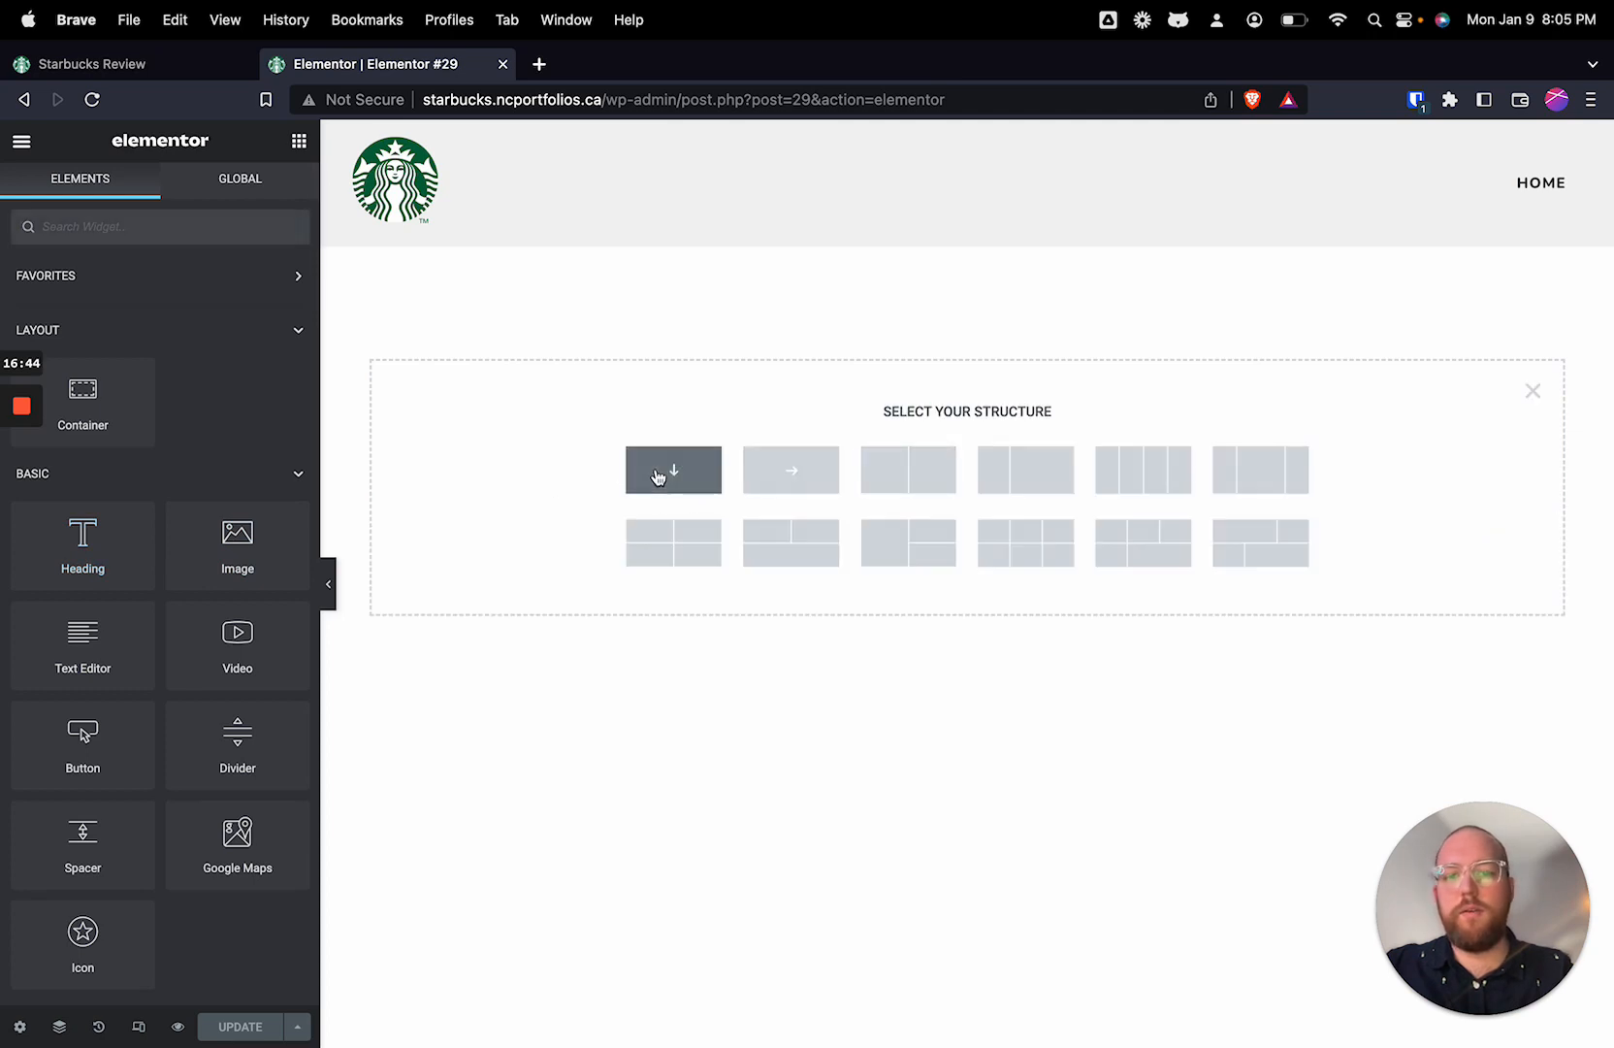
{"action": "left_click", "coordinate": [668, 469]}
{"action": "left_click", "coordinate": [299, 141]}
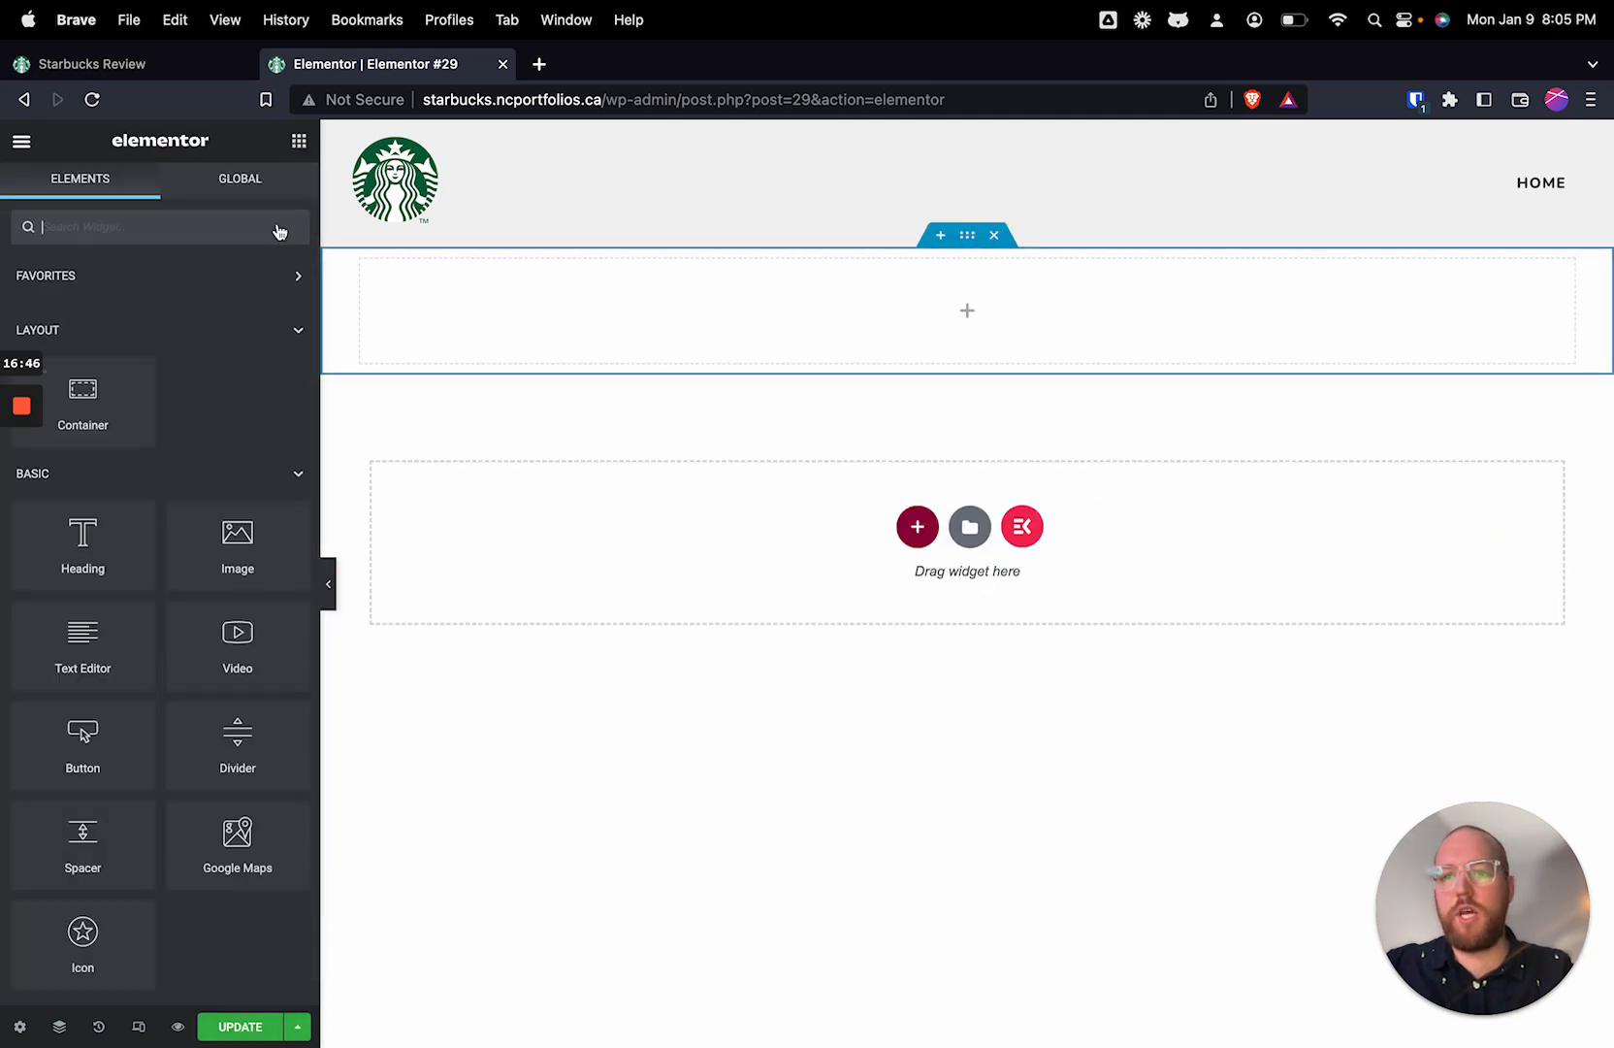
{"action": "left_click_drag", "start_coordinate": [60, 549], "coordinate": [769, 343]}
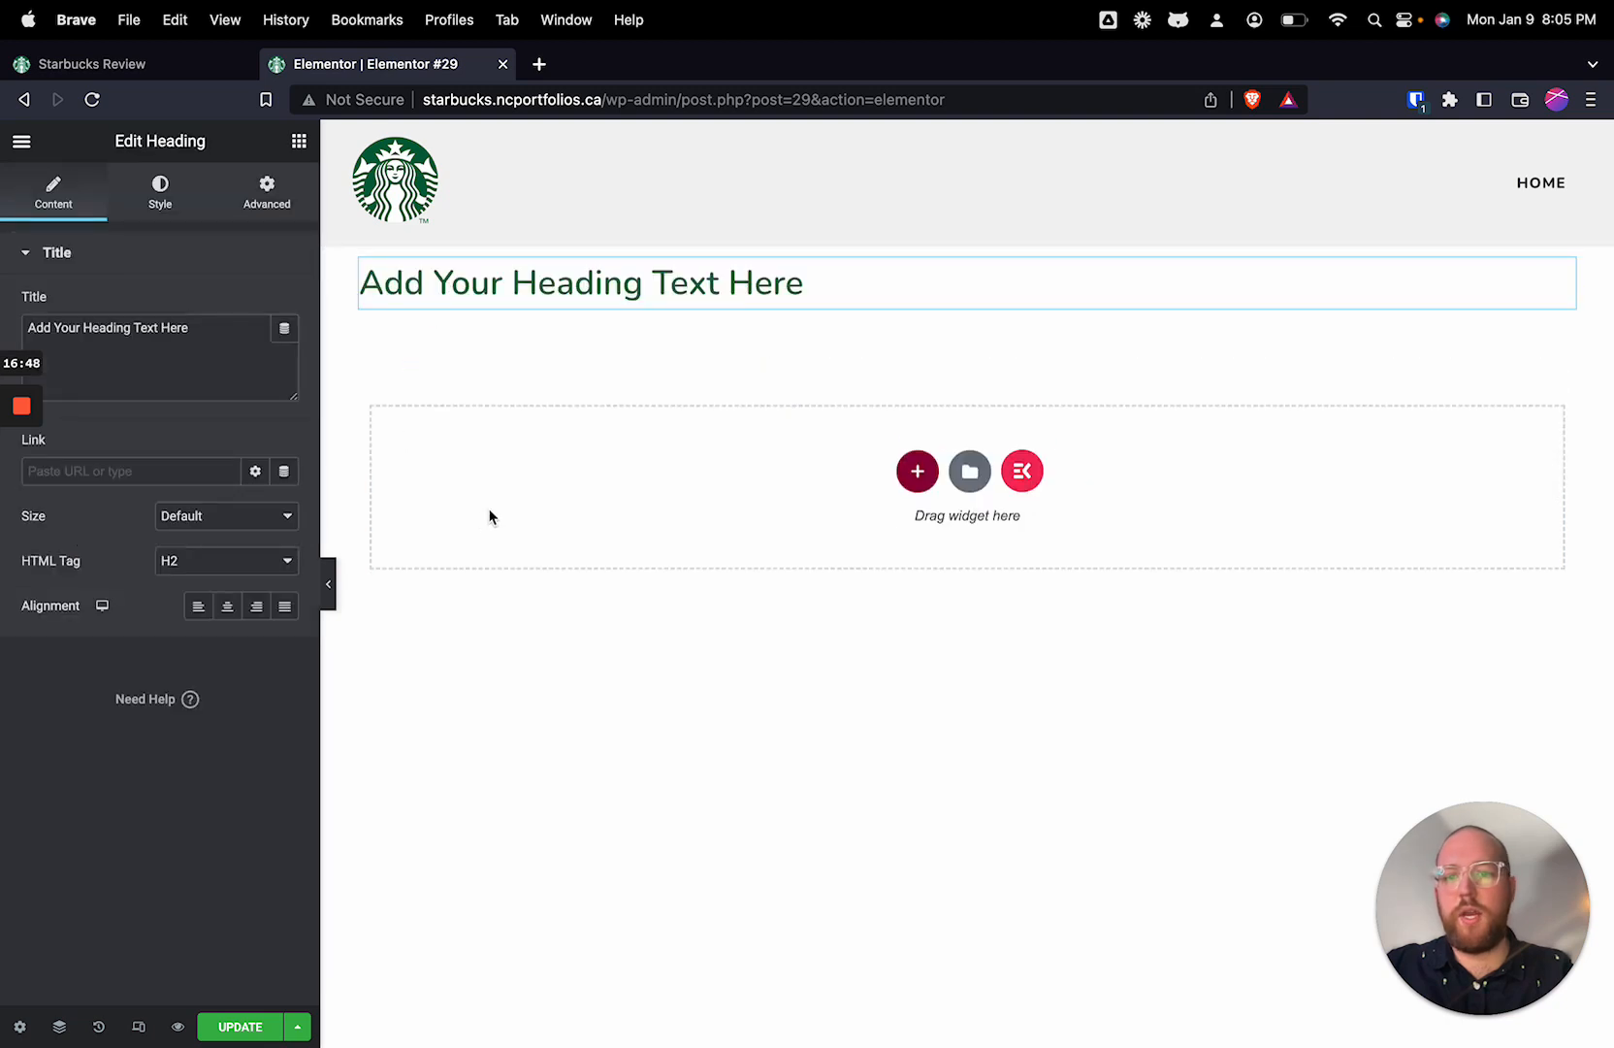
{"action": "left_click", "coordinate": [238, 1028]}
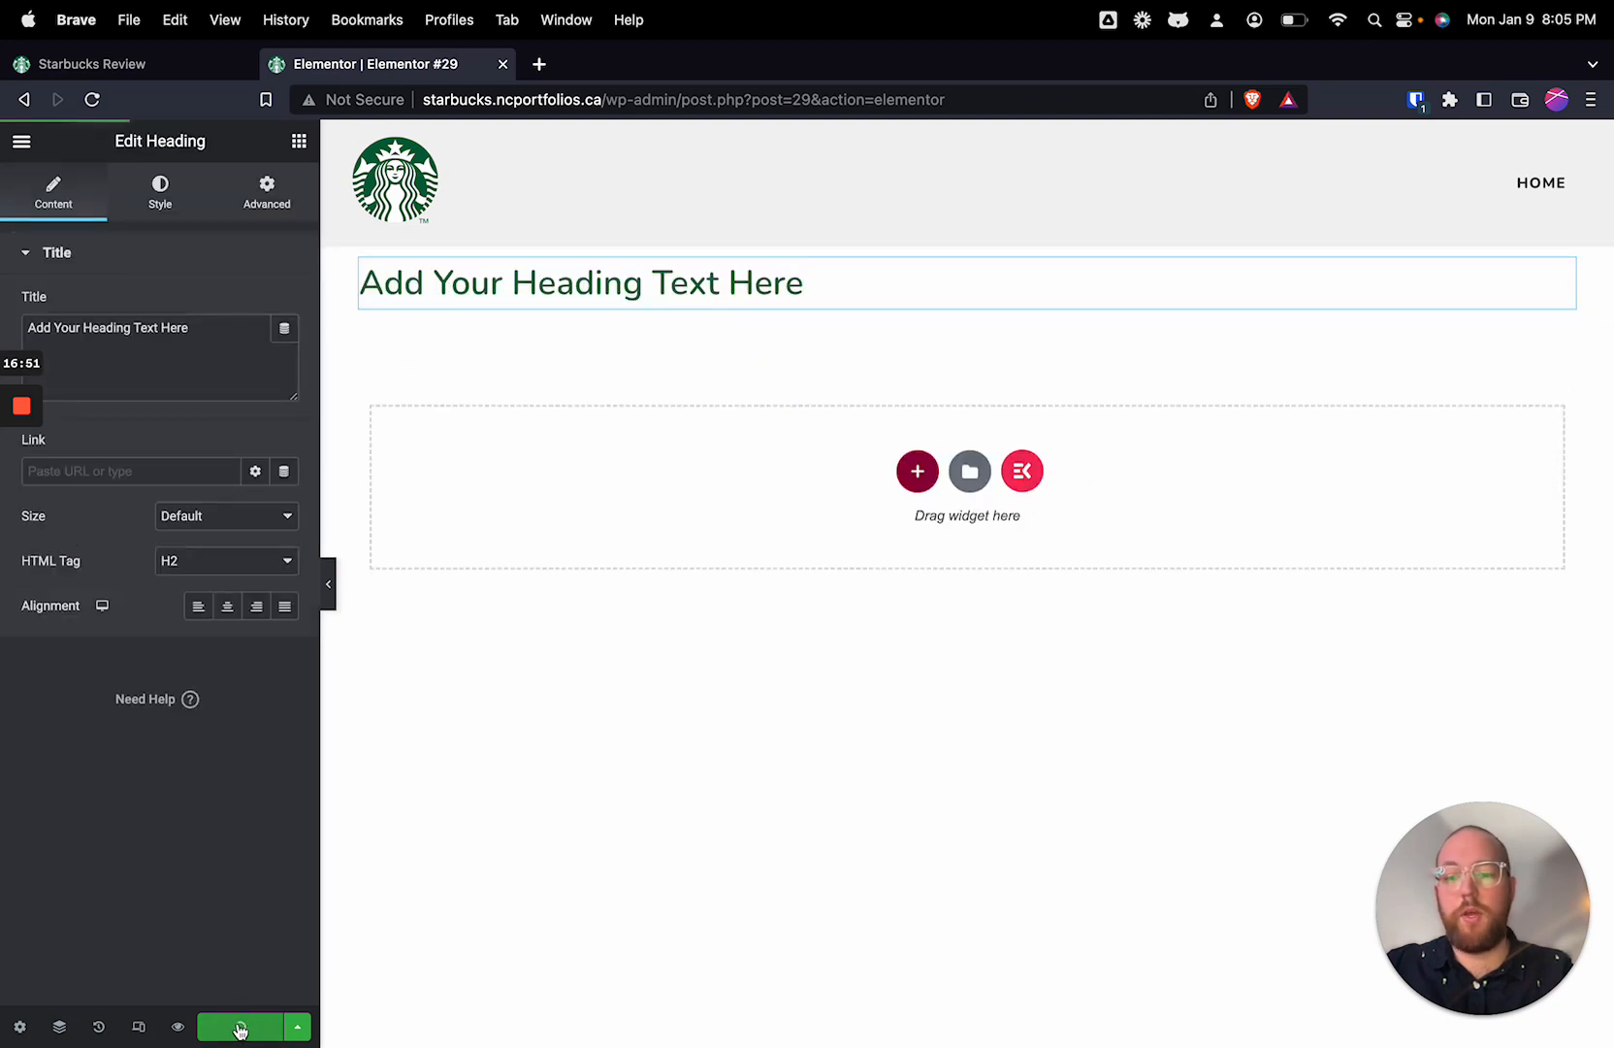
Step: Exit to the list of pages, then add another new page and open it for editing with Elementor
{"action": "left_click", "coordinate": [22, 141]}
{"action": "left_click", "coordinate": [73, 556]}
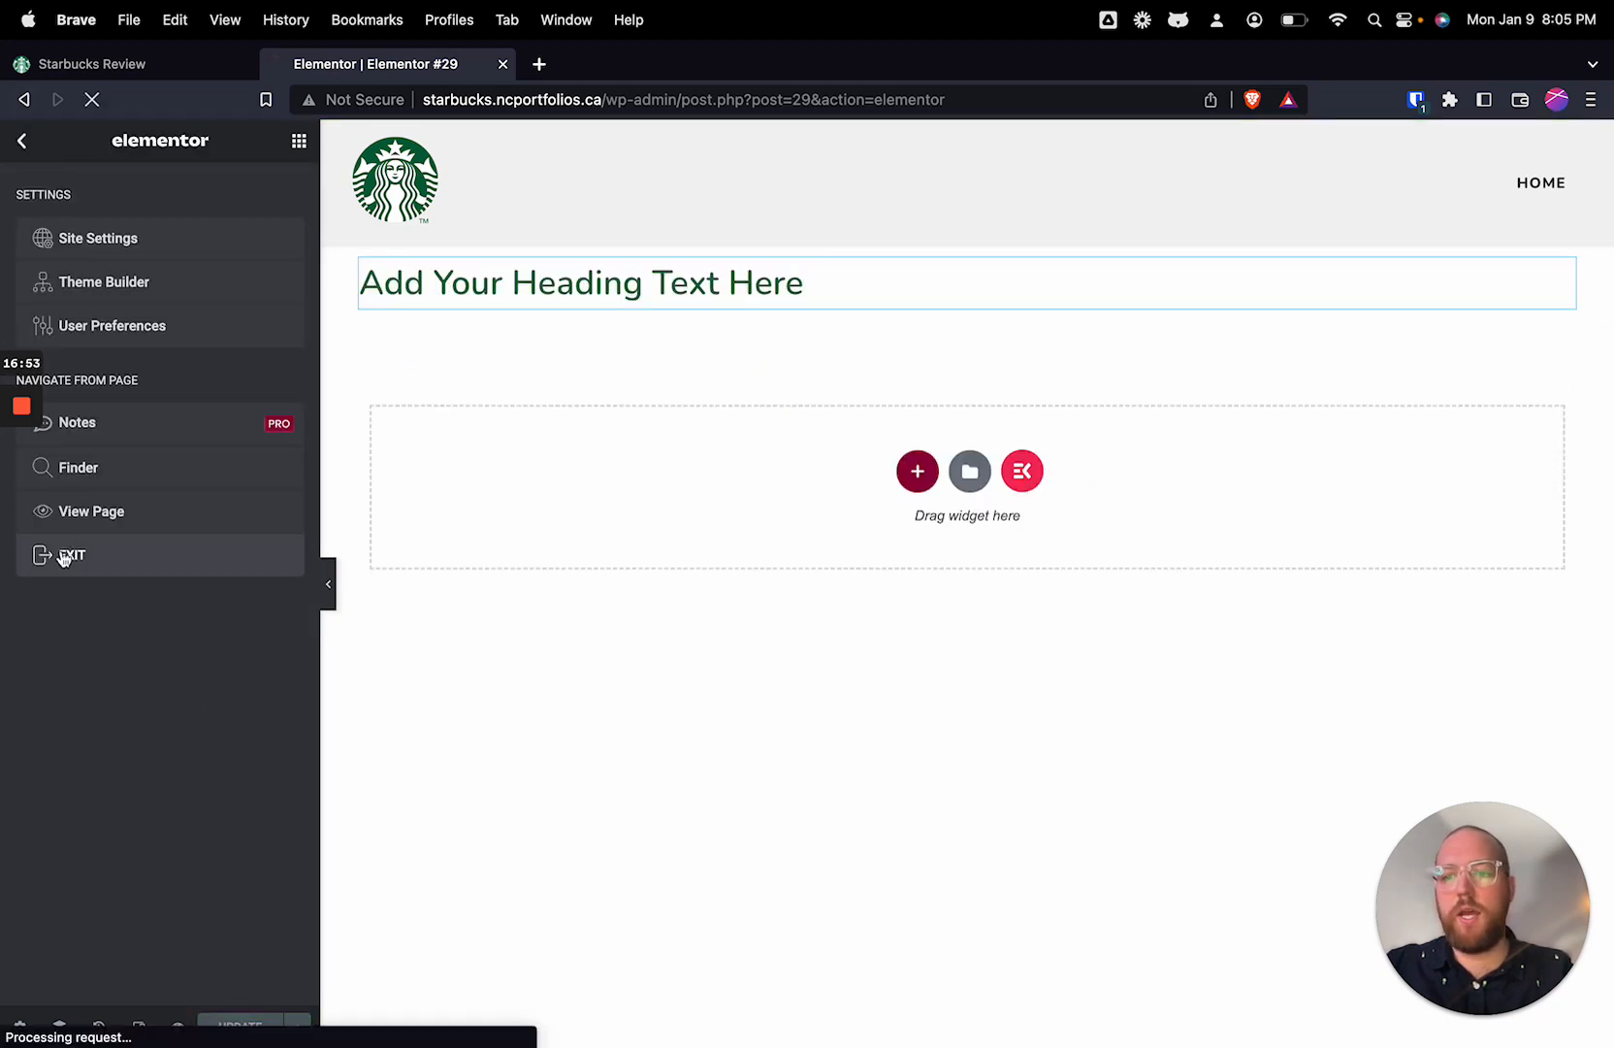
{"action": "left_click", "coordinate": [329, 194]}
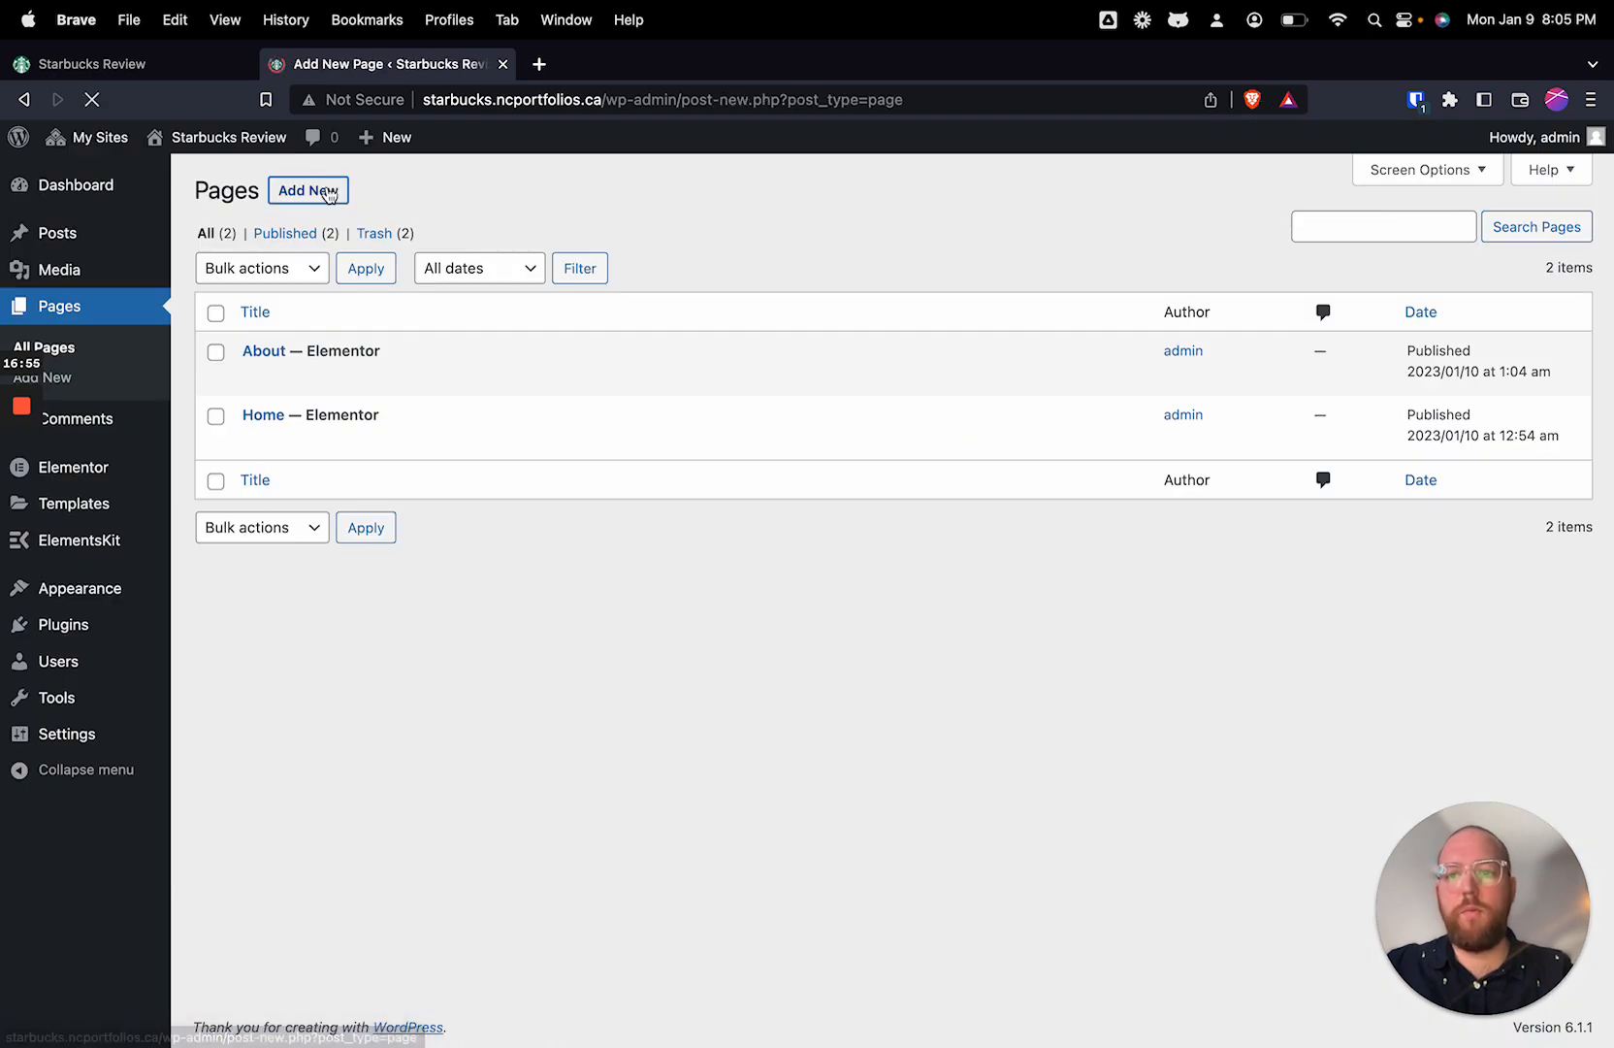
{"action": "left_click", "coordinate": [498, 161]}
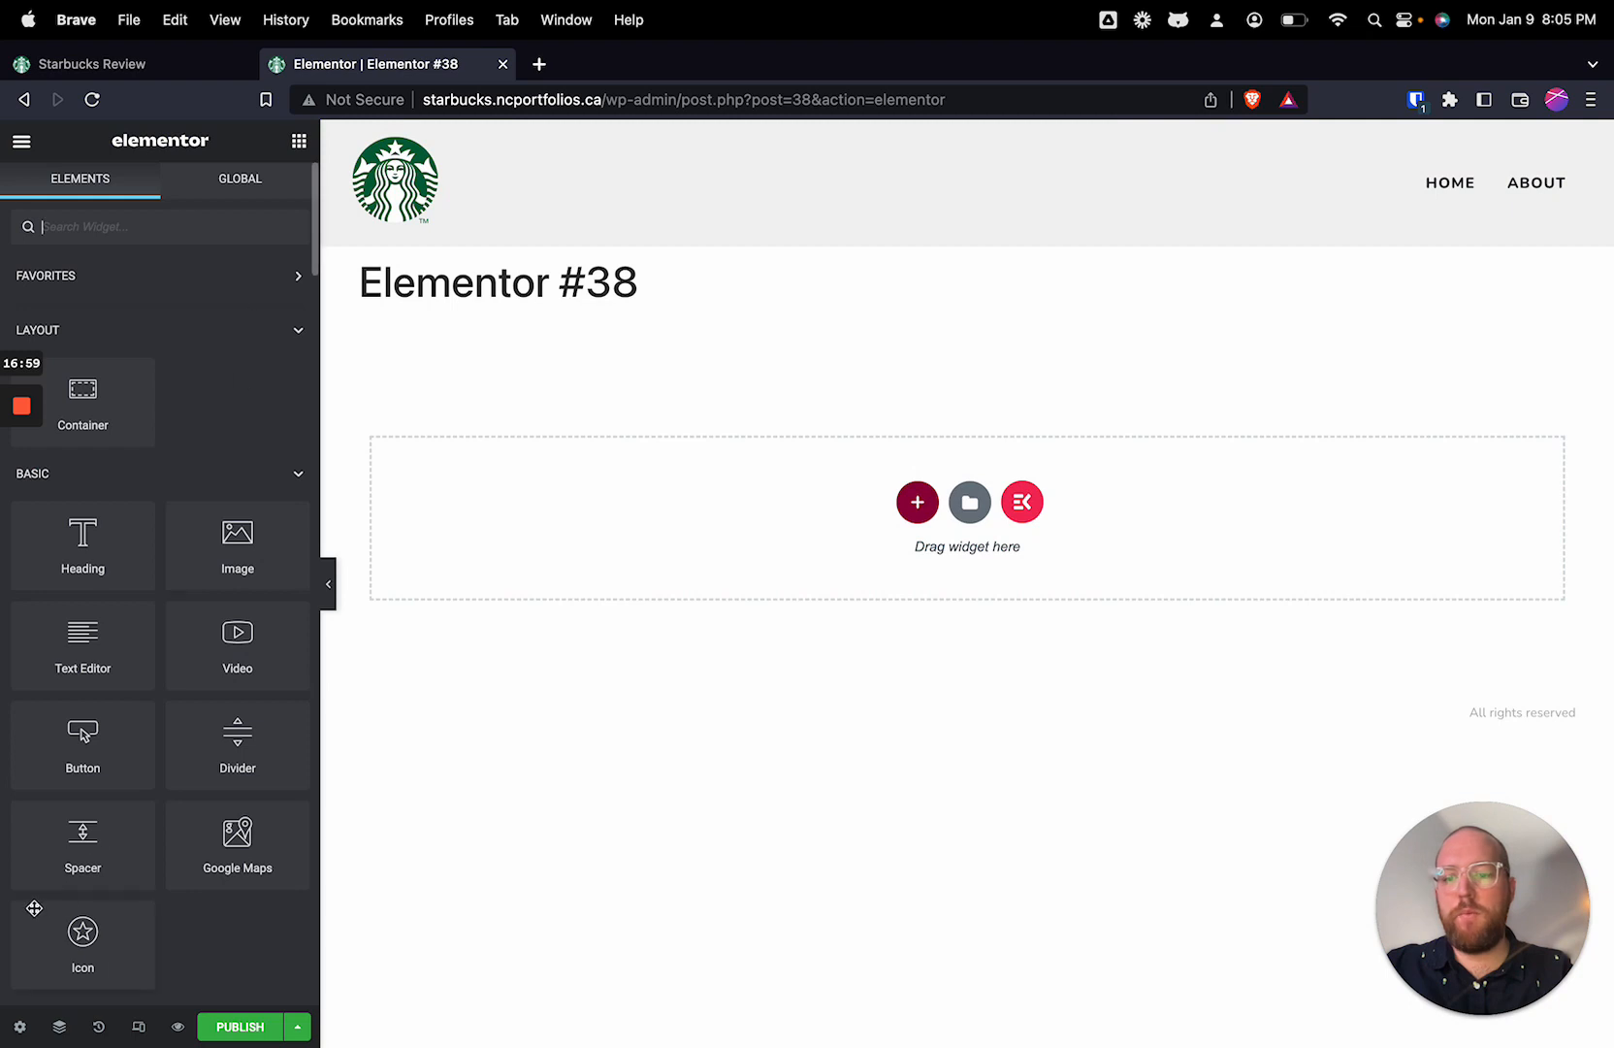
Step: Title the new page Contact in its page settings
{"action": "left_click", "coordinate": [20, 1027]}
{"action": "triple_click", "coordinate": [138, 427]}
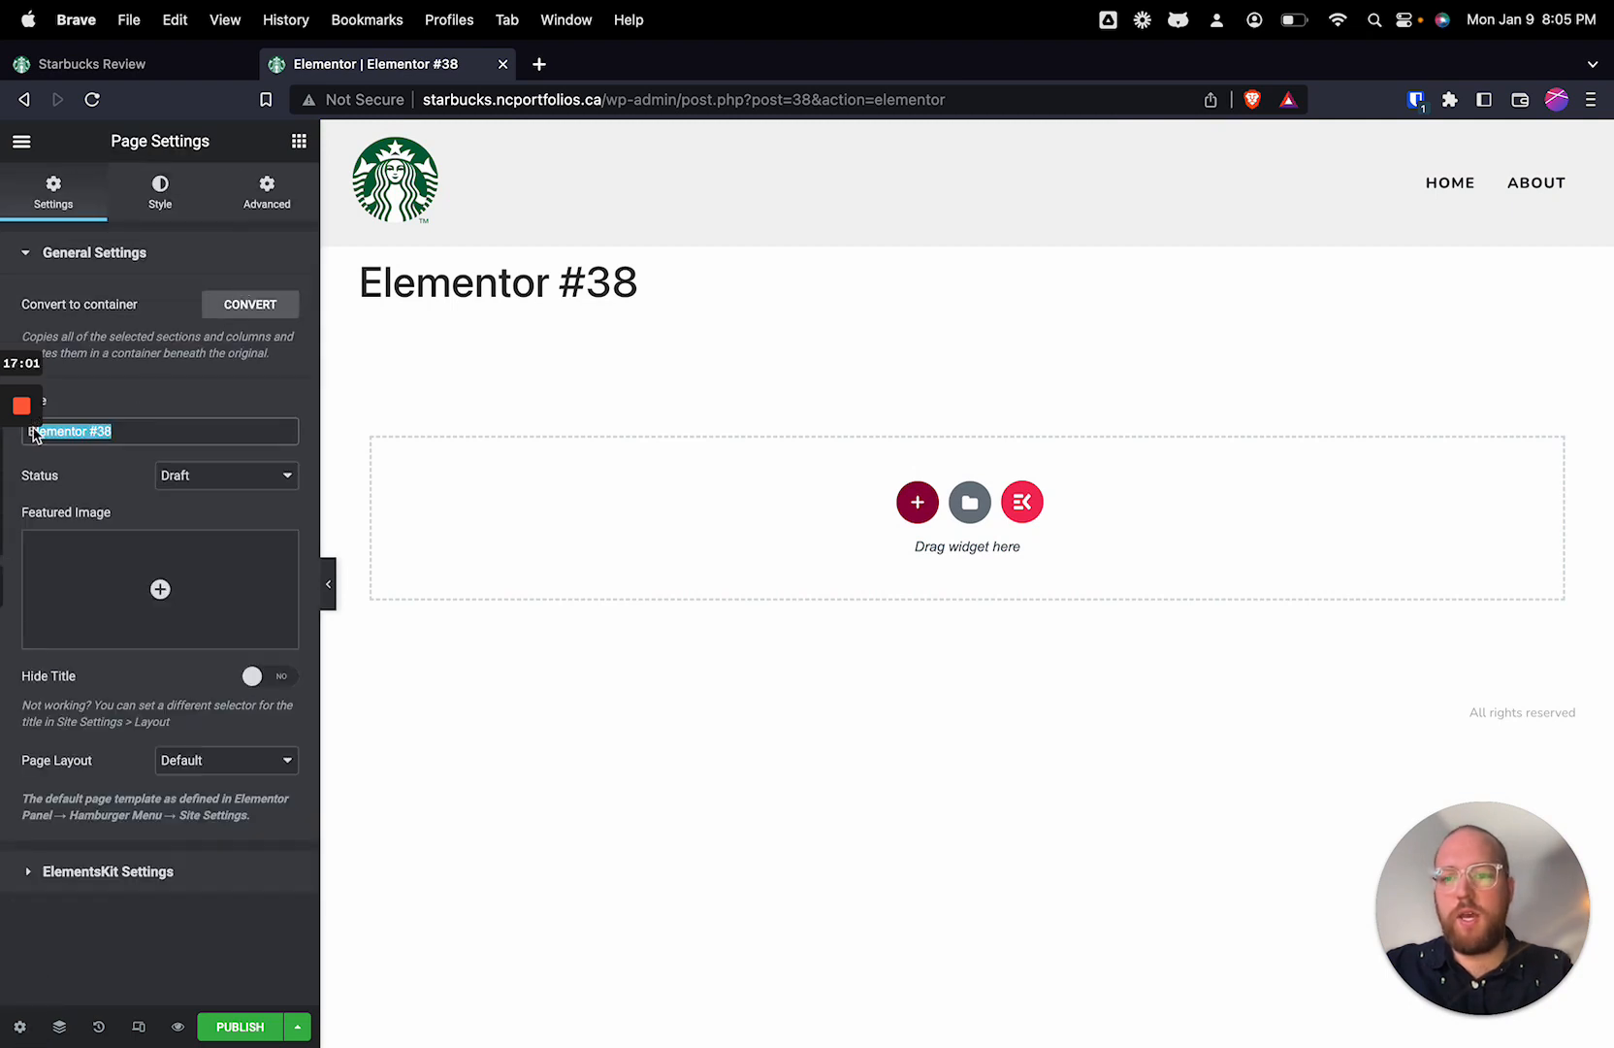
{"action": "type", "text": "Contact"}
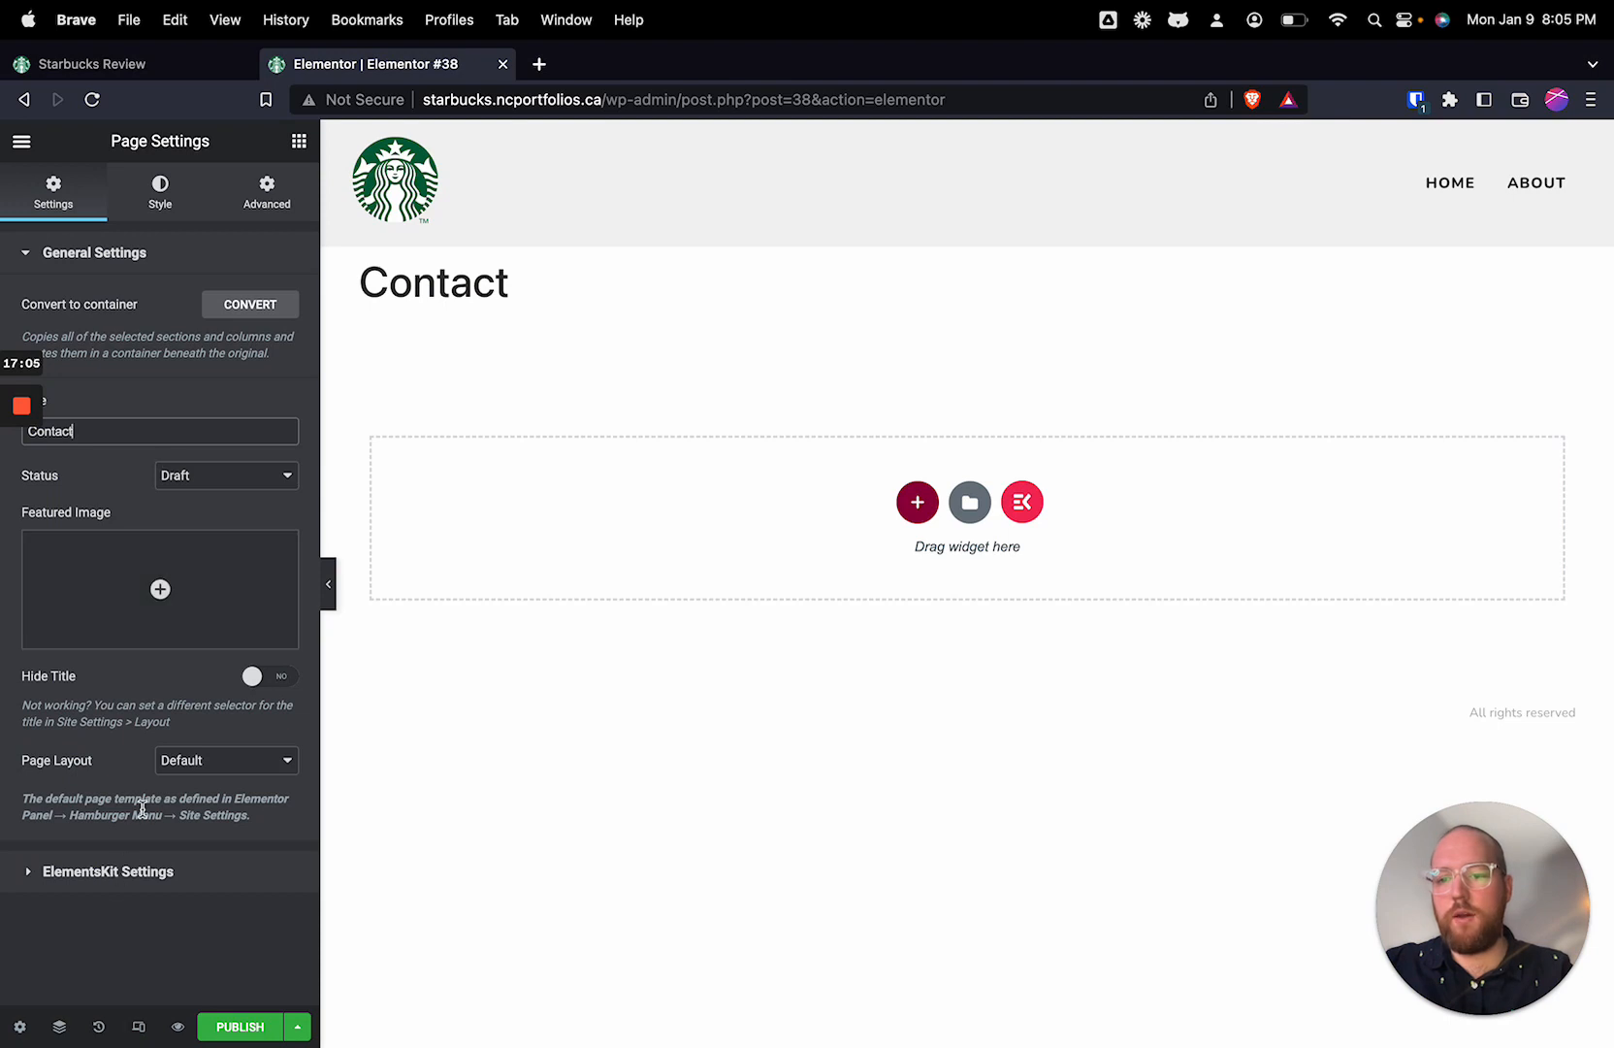
Step: Set the Contact page's layout to Elementor Full Width and publish the page
{"action": "left_click", "coordinate": [207, 766]}
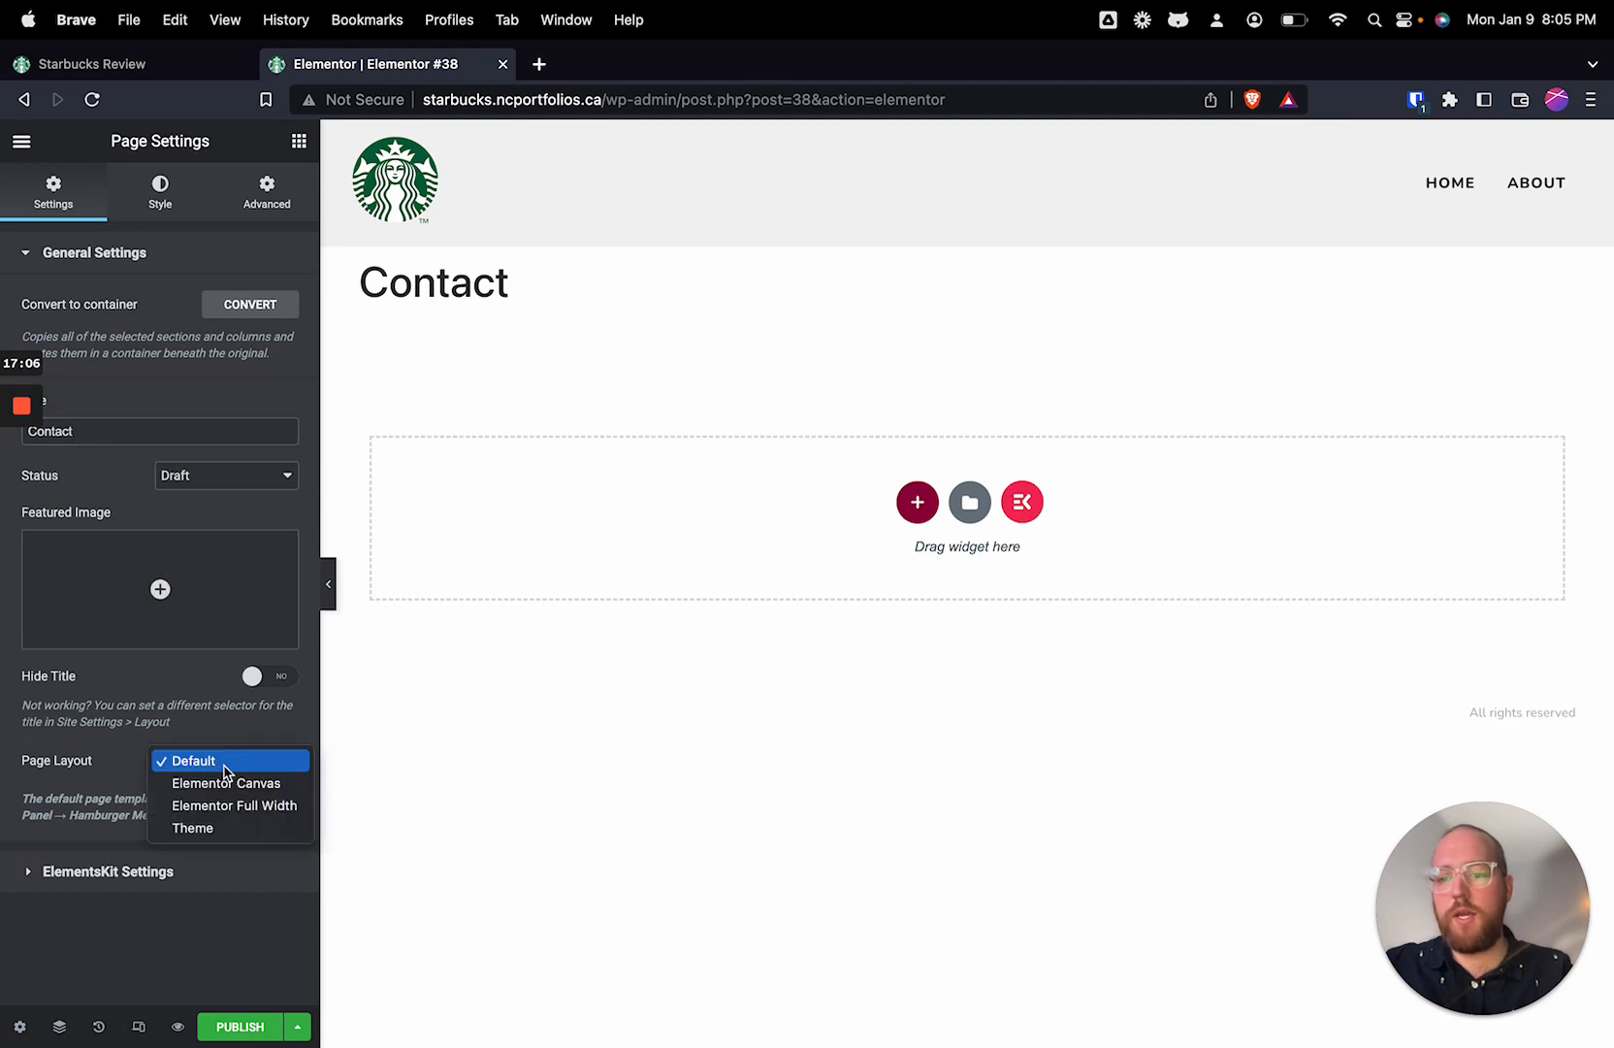
{"action": "left_click", "coordinate": [262, 806]}
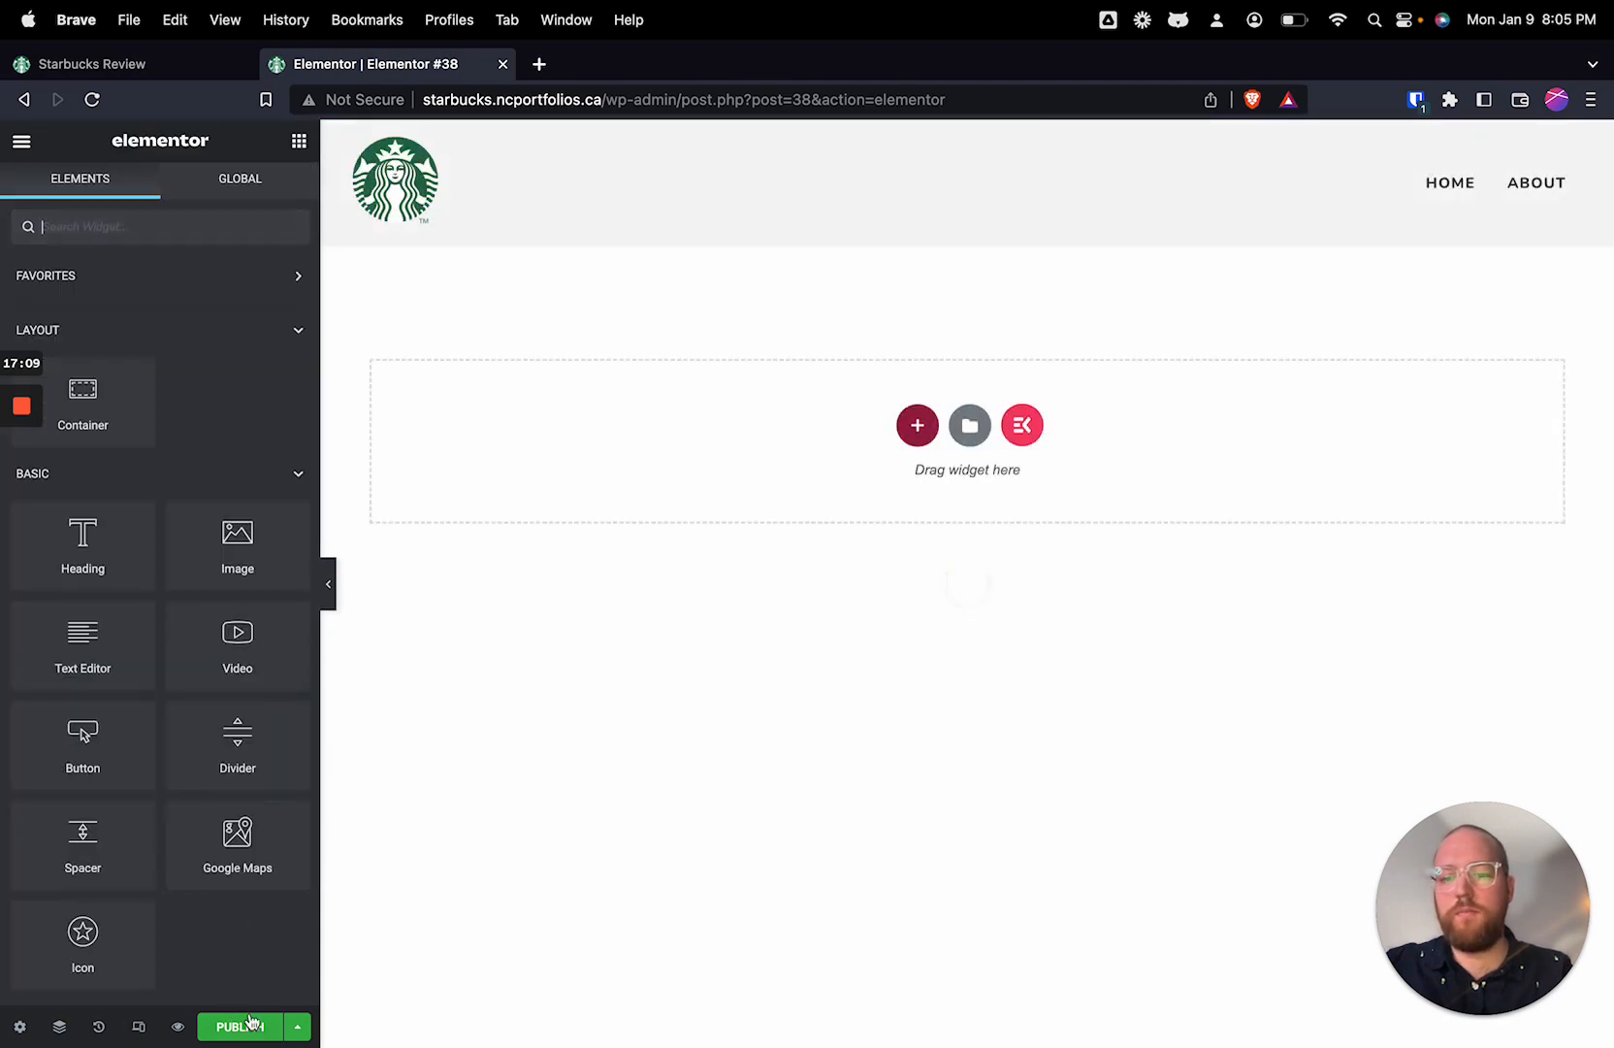
{"action": "left_click", "coordinate": [245, 1025]}
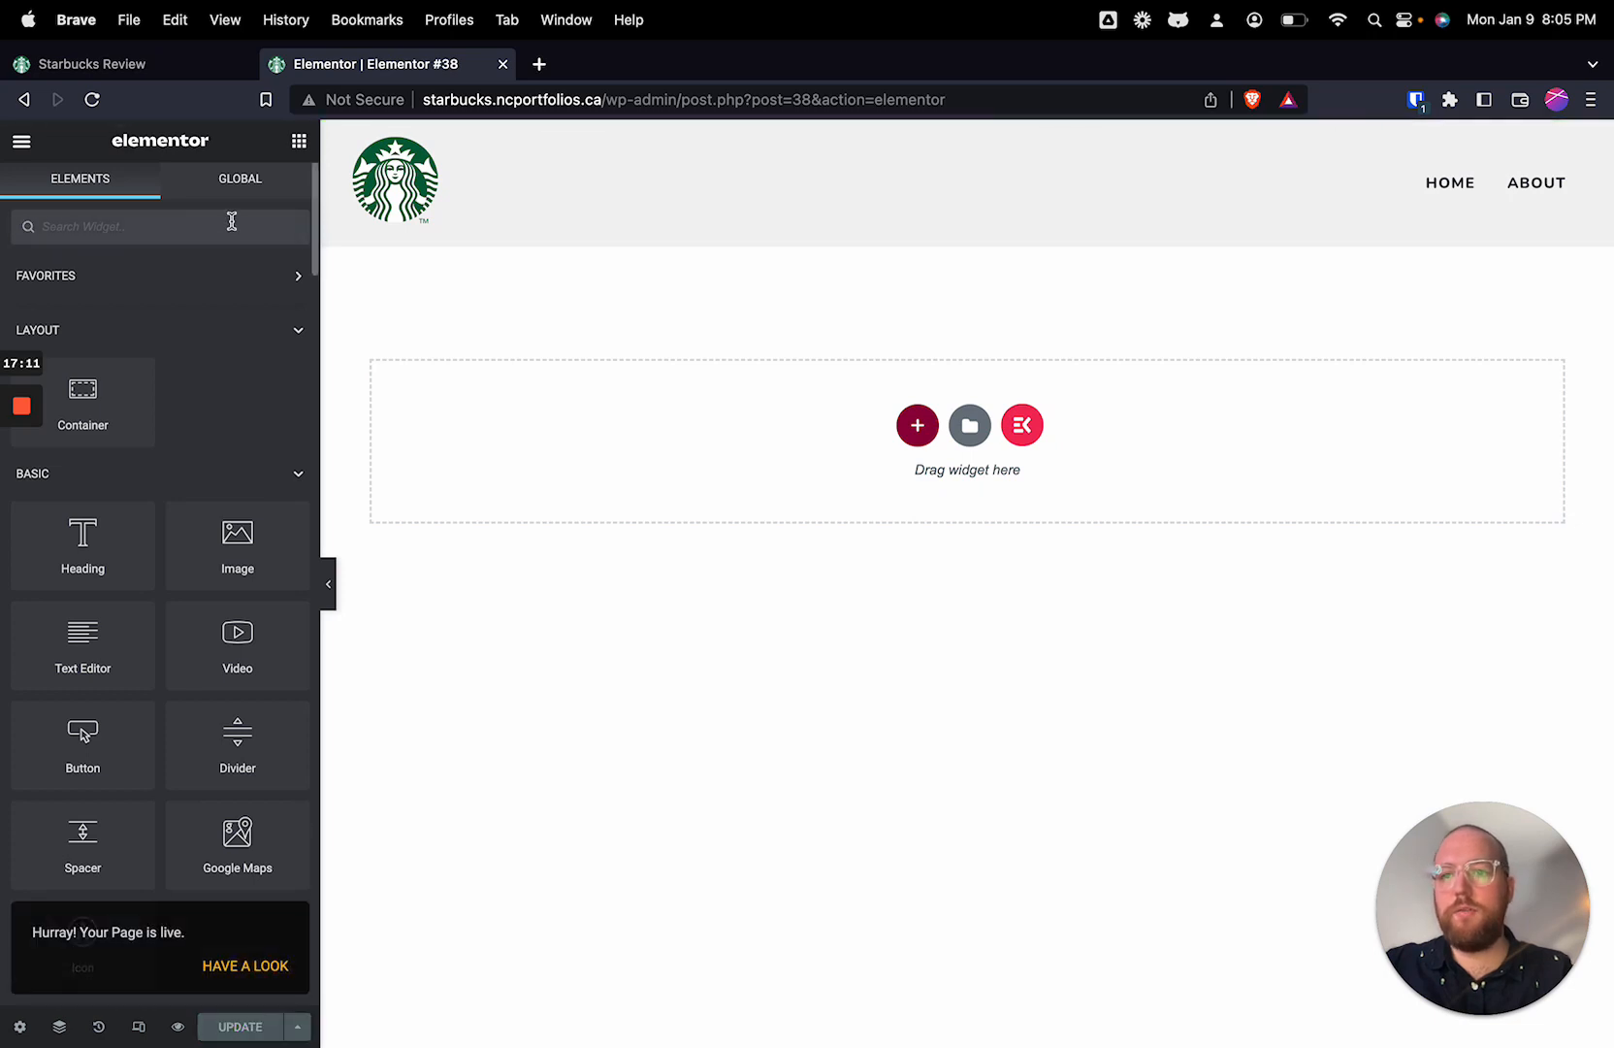
Step: Add a Google Maps widget to the Contact page, update it and exit to the list of pages
{"action": "scroll", "coordinate": [165, 621], "scroll_direction": "down", "scroll_amount": 15}
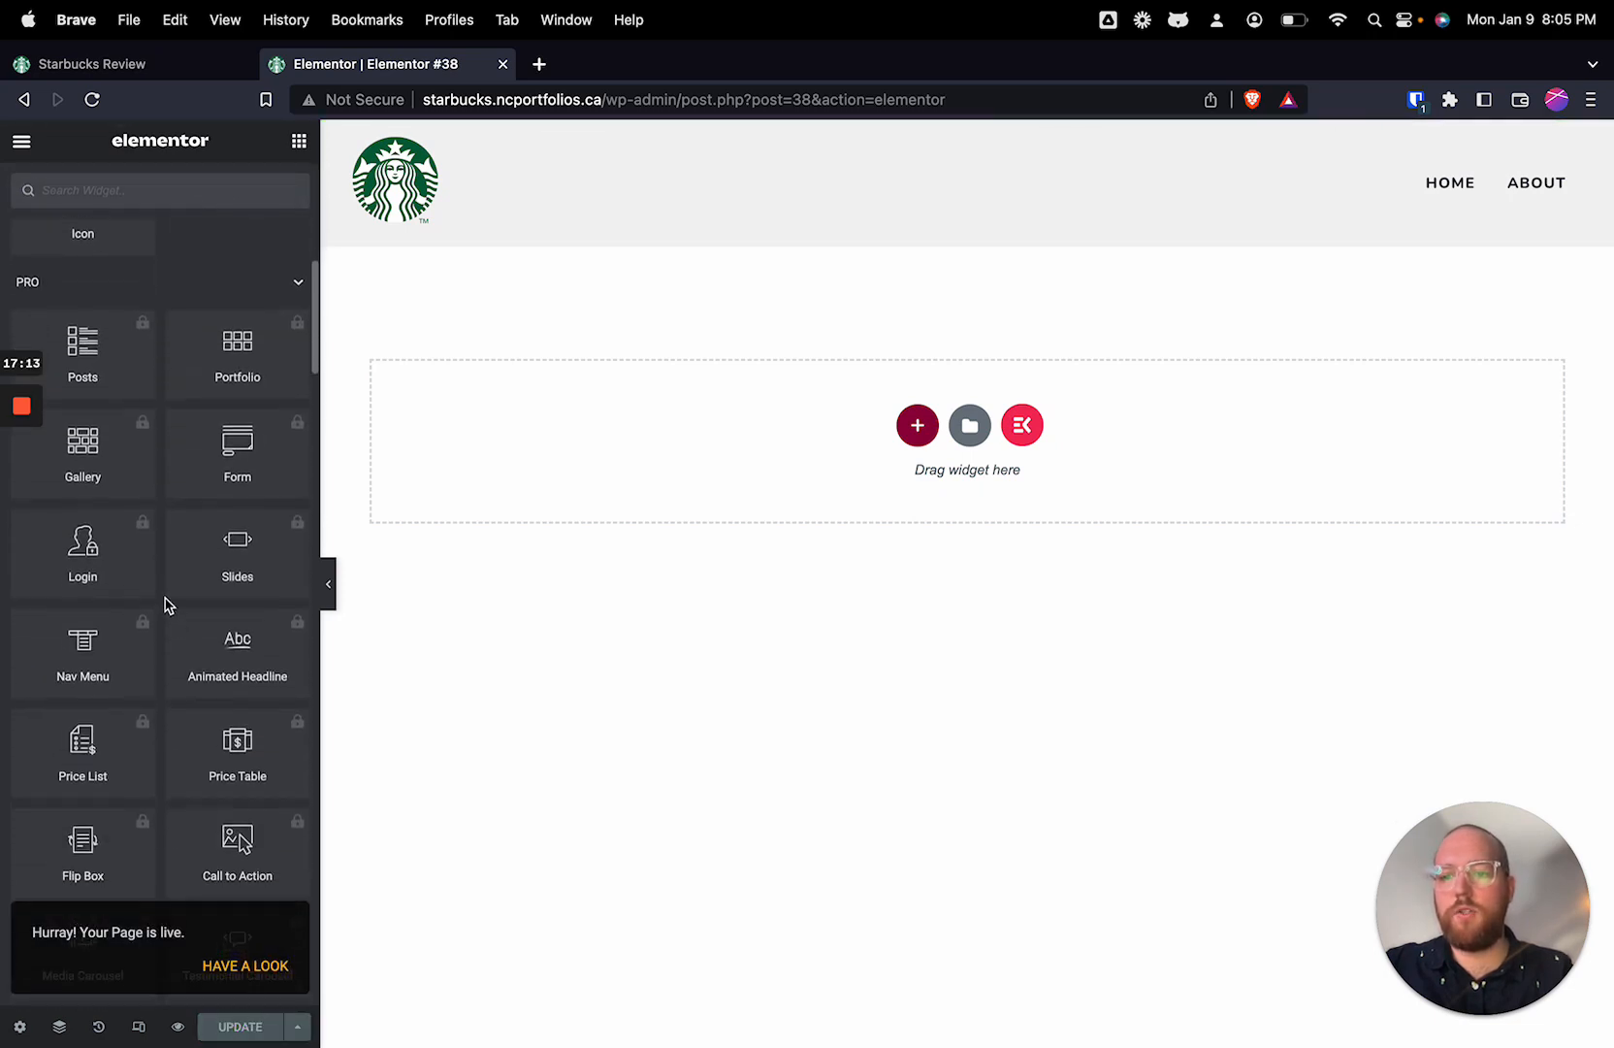
{"action": "scroll", "coordinate": [176, 532], "scroll_direction": "up", "scroll_amount": 5}
{"action": "scroll", "coordinate": [174, 530], "scroll_direction": "down", "scroll_amount": 15}
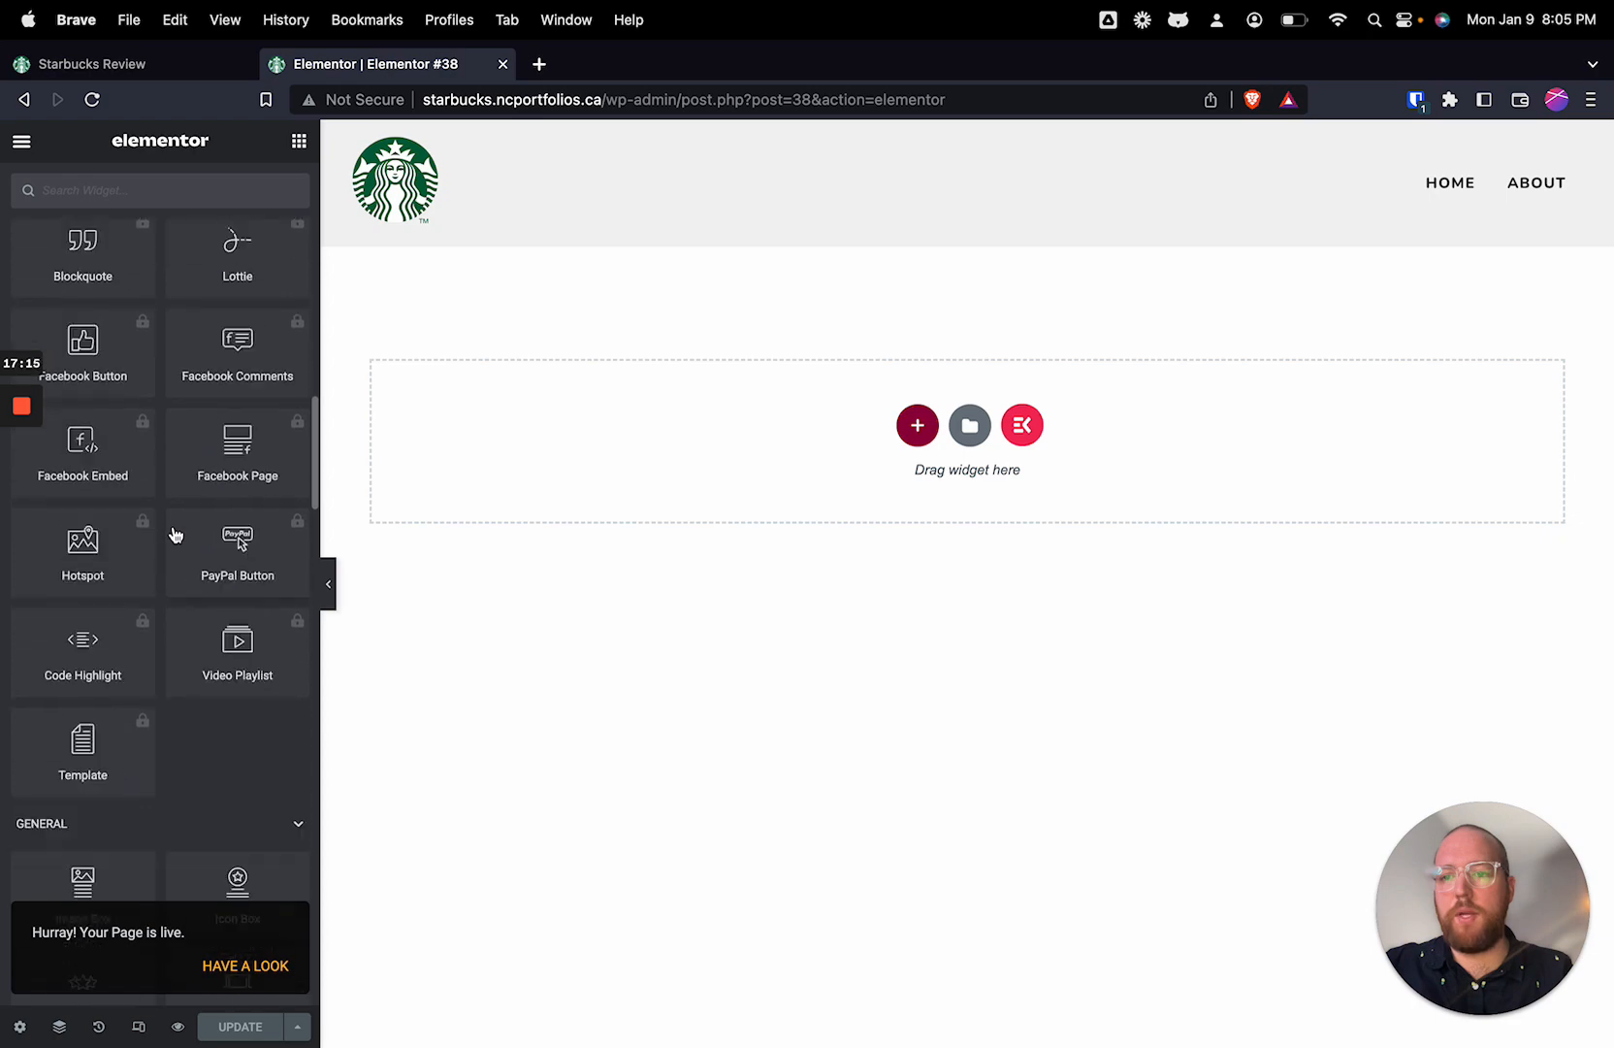
{"action": "scroll", "coordinate": [174, 528], "scroll_direction": "up", "scroll_amount": 20}
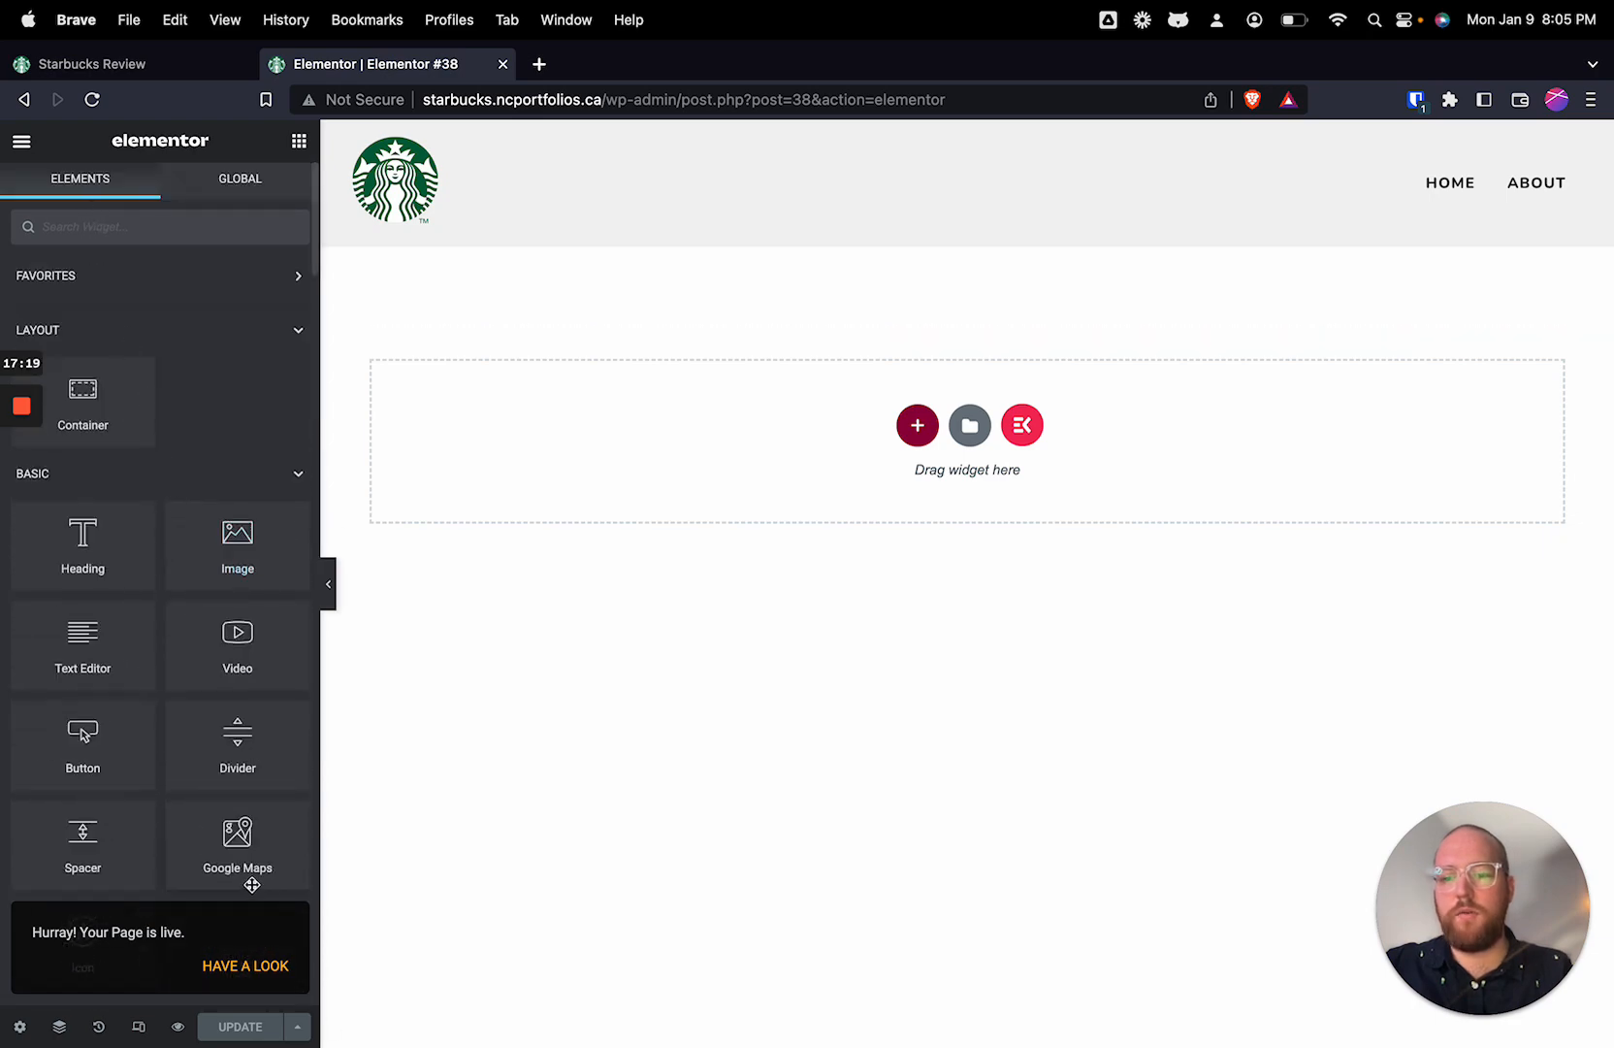
{"action": "left_click_drag", "start_coordinate": [238, 835], "coordinate": [602, 411]}
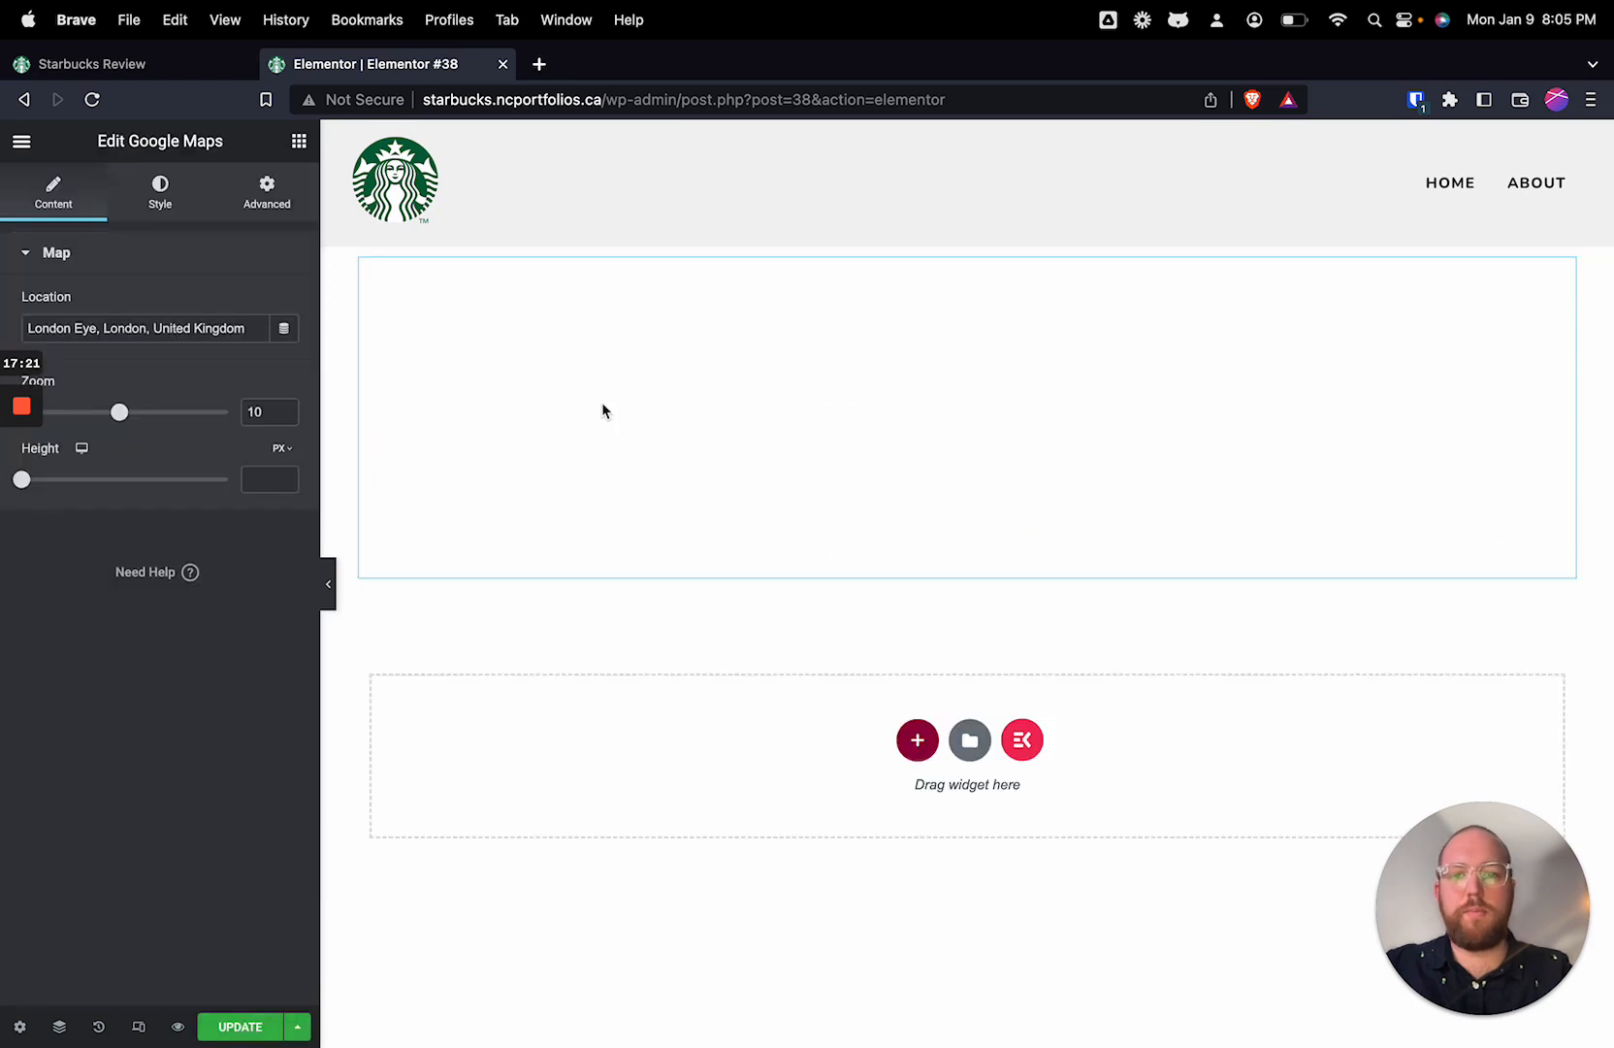
{"action": "left_click", "coordinate": [237, 1026]}
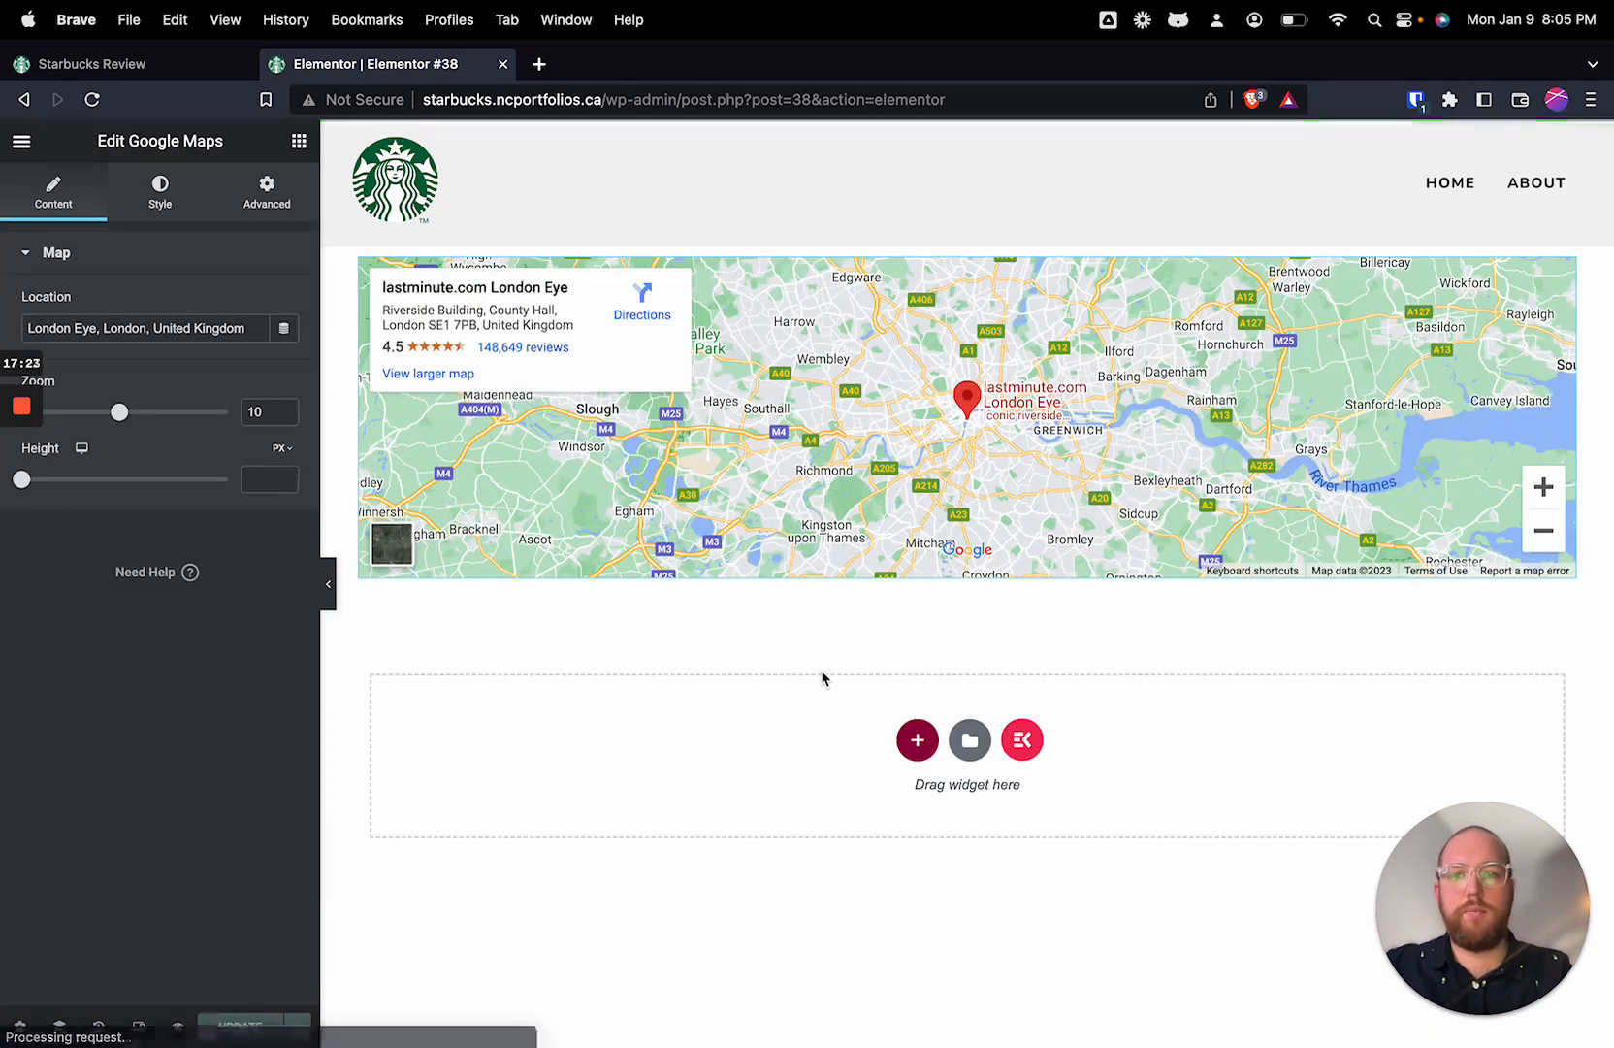
{"action": "left_click", "coordinate": [22, 142]}
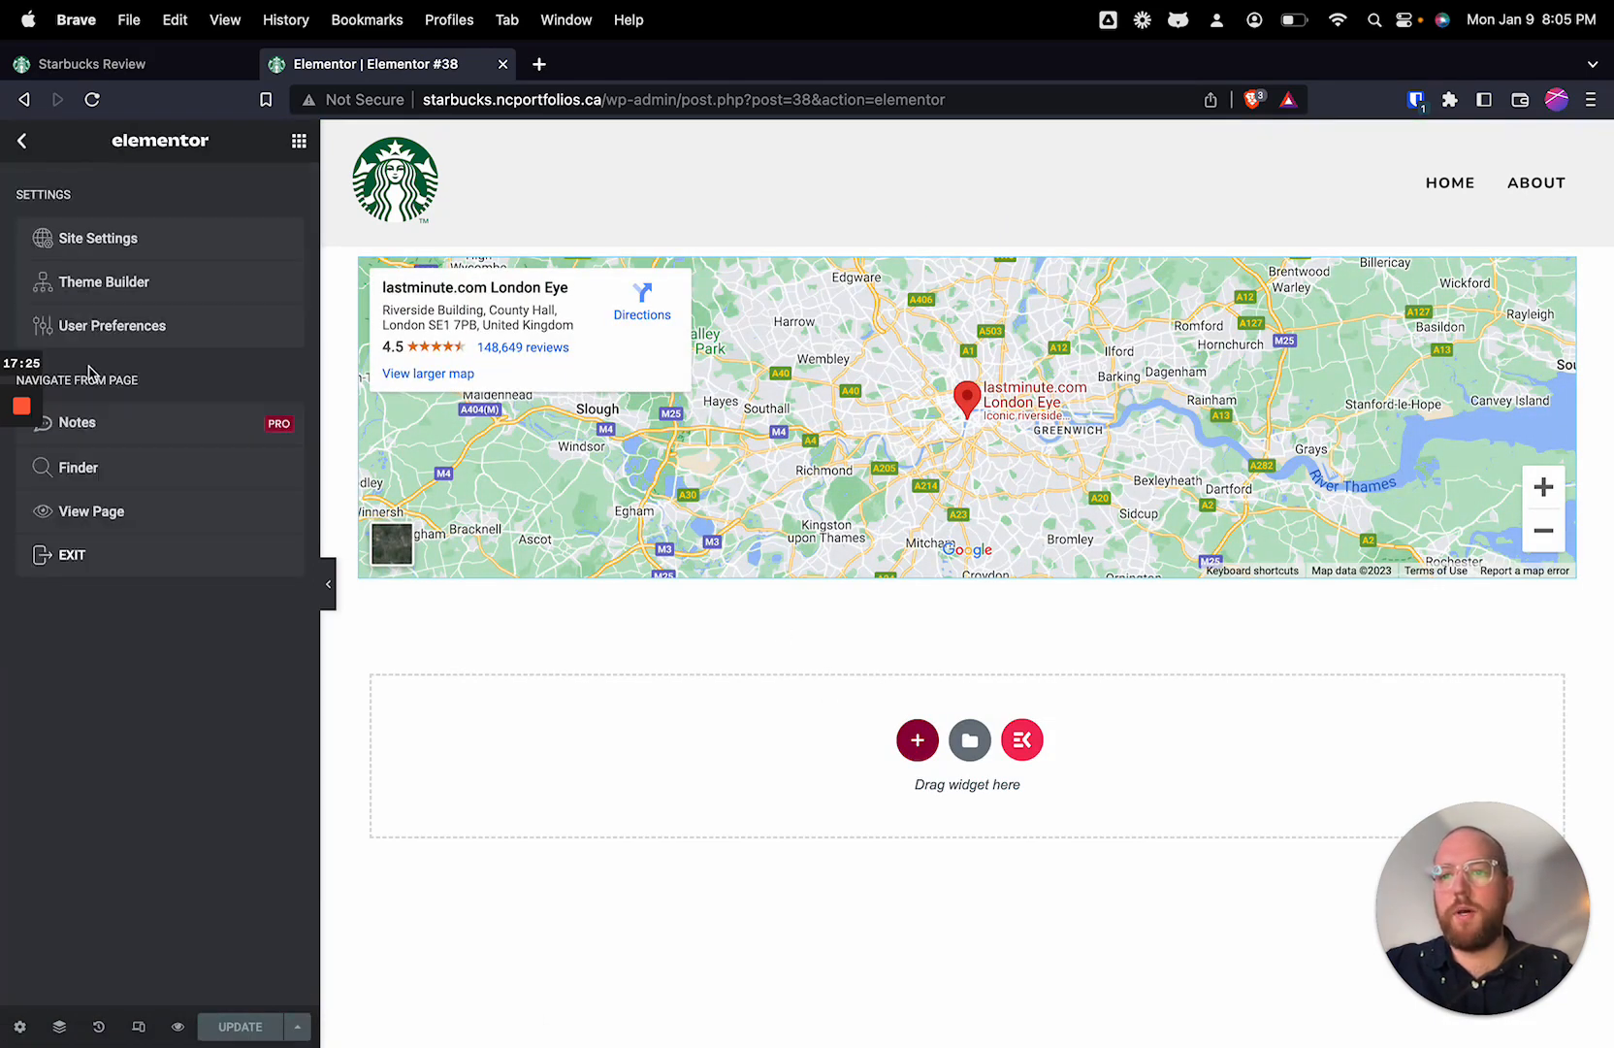
{"action": "left_click", "coordinate": [76, 554]}
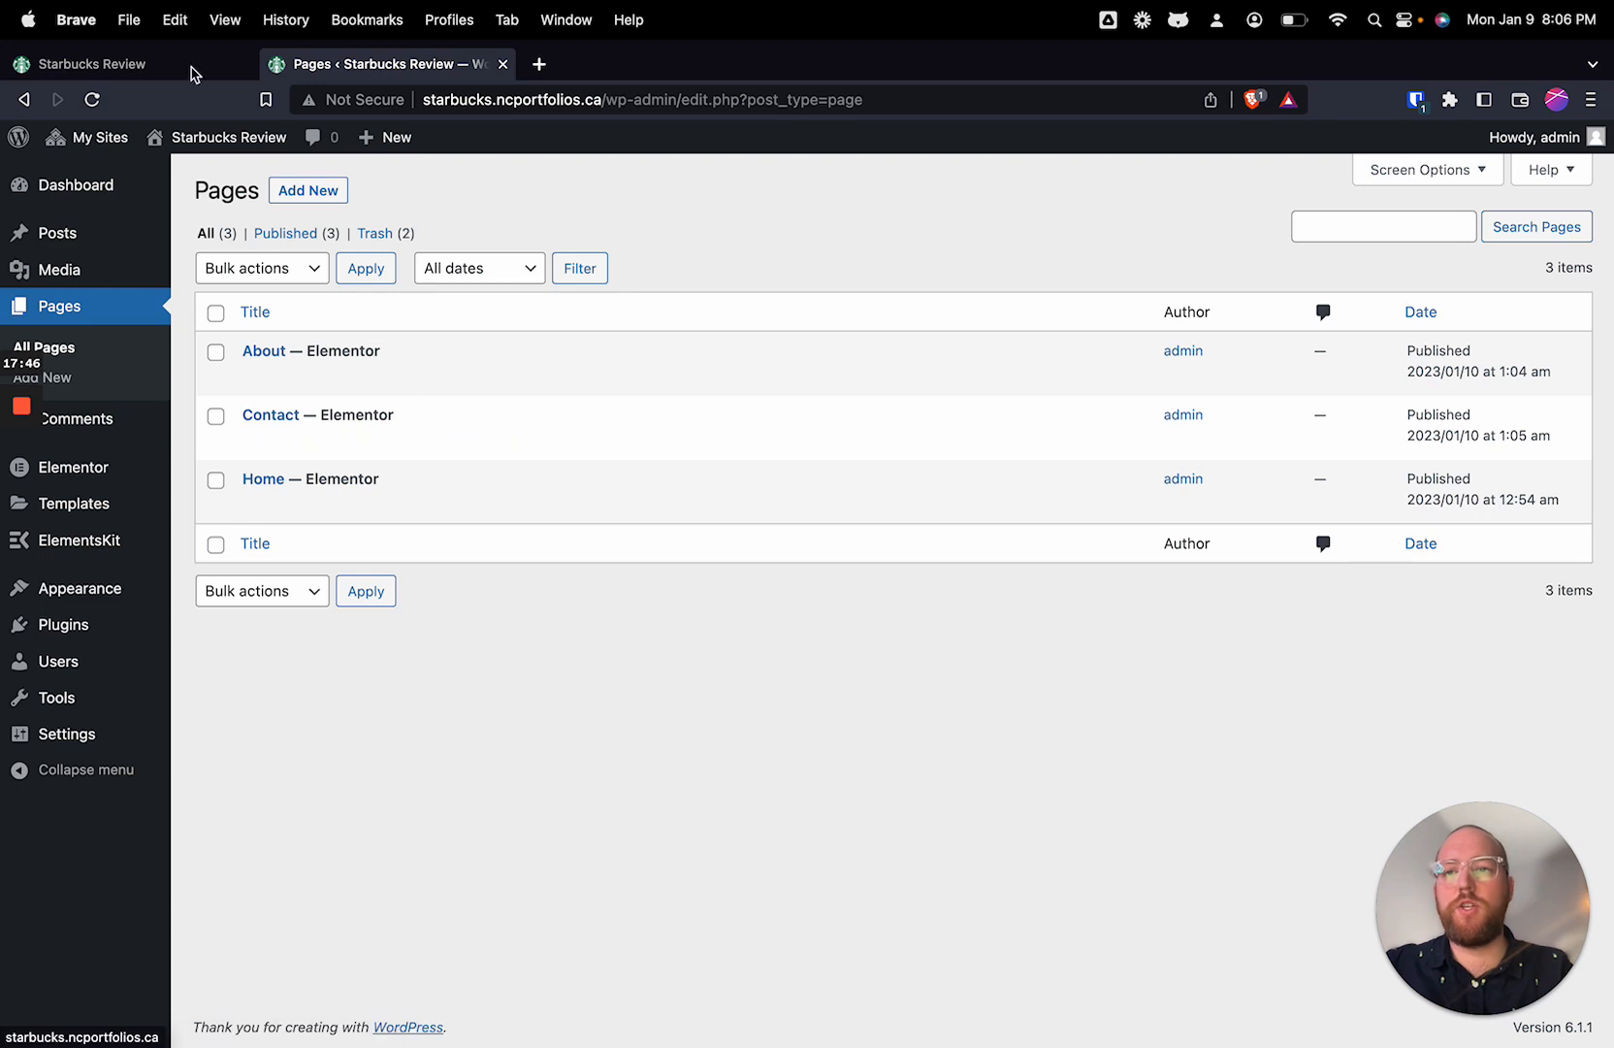
Step: Reload the live site and examine its navigation menu and the Archives heading on the front page
{"action": "left_click", "coordinate": [117, 64]}
{"action": "left_click", "coordinate": [93, 100]}
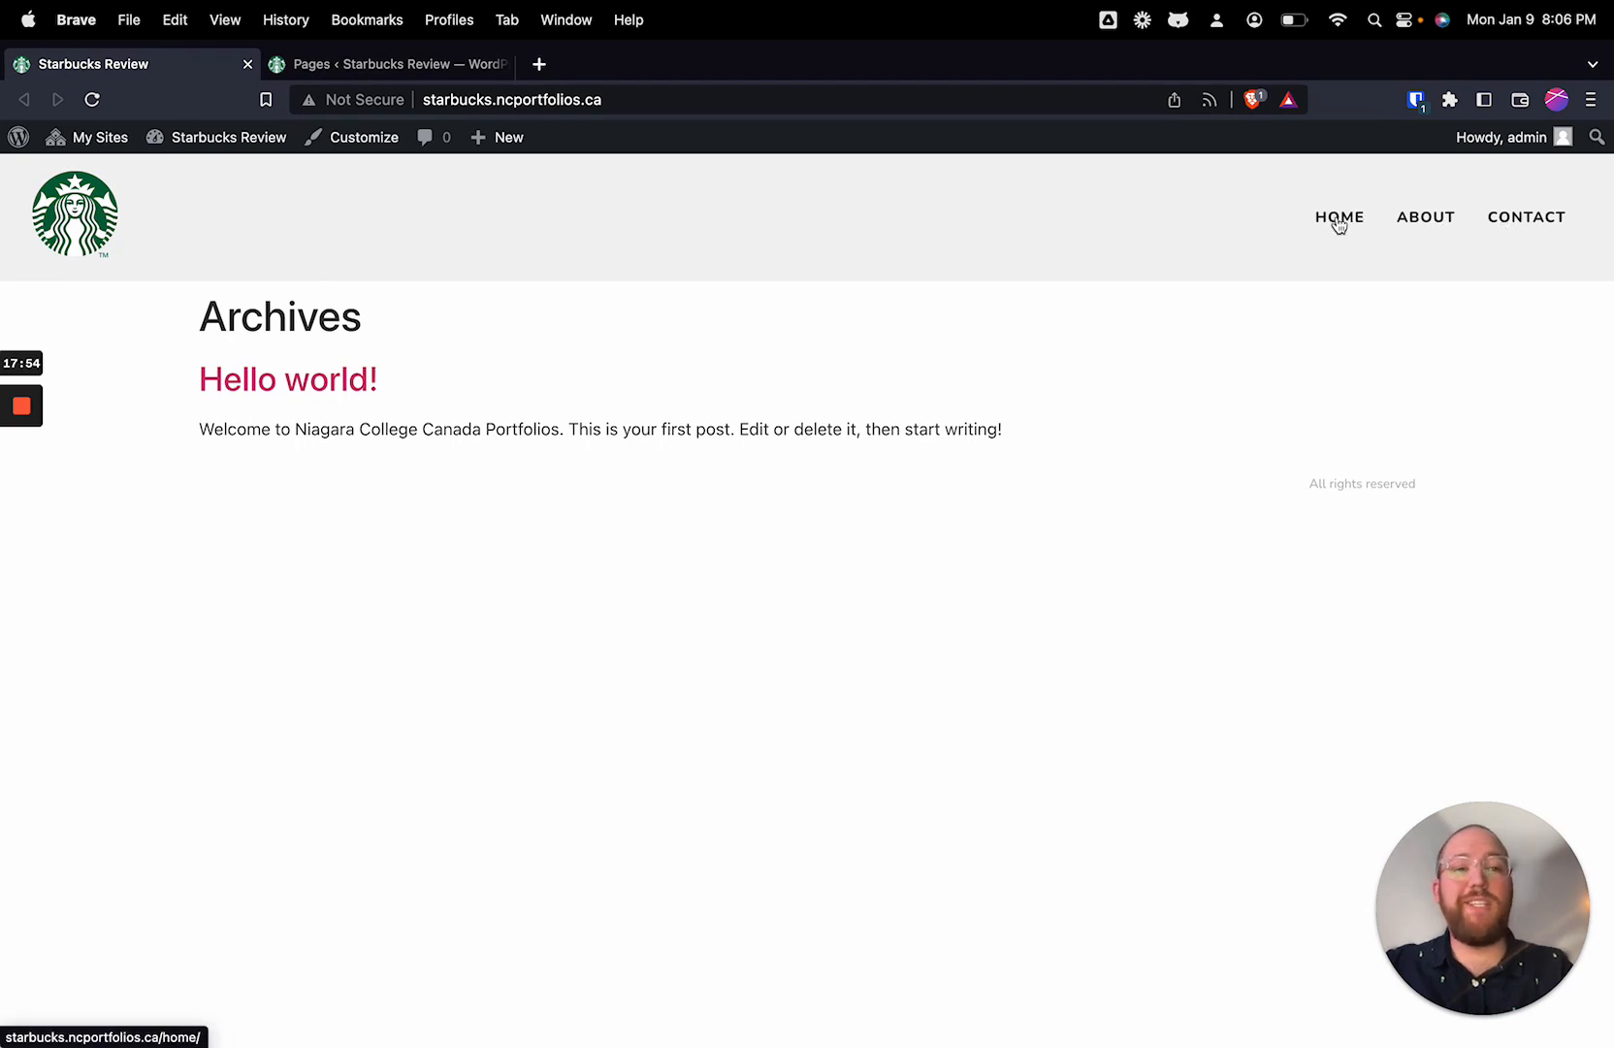
{"action": "double_click", "coordinate": [270, 311]}
{"action": "left_click", "coordinate": [457, 332]}
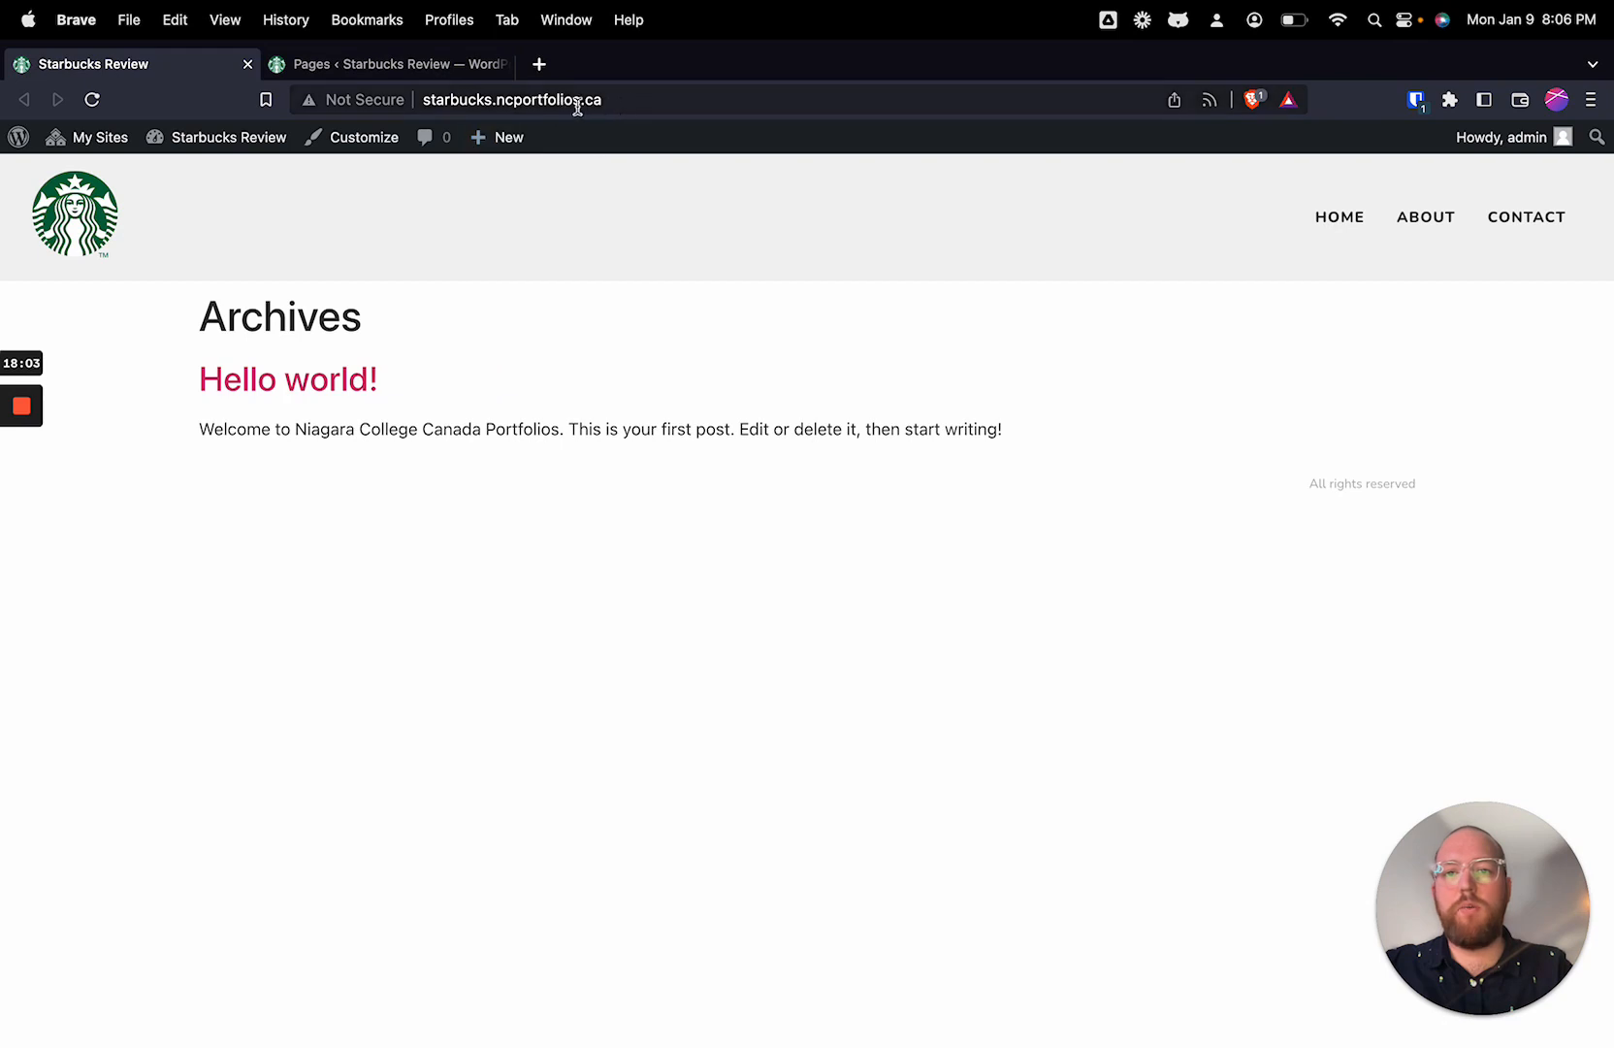
{"action": "left_click_drag", "start_coordinate": [184, 318], "coordinate": [461, 335]}
{"action": "left_click", "coordinate": [487, 335]}
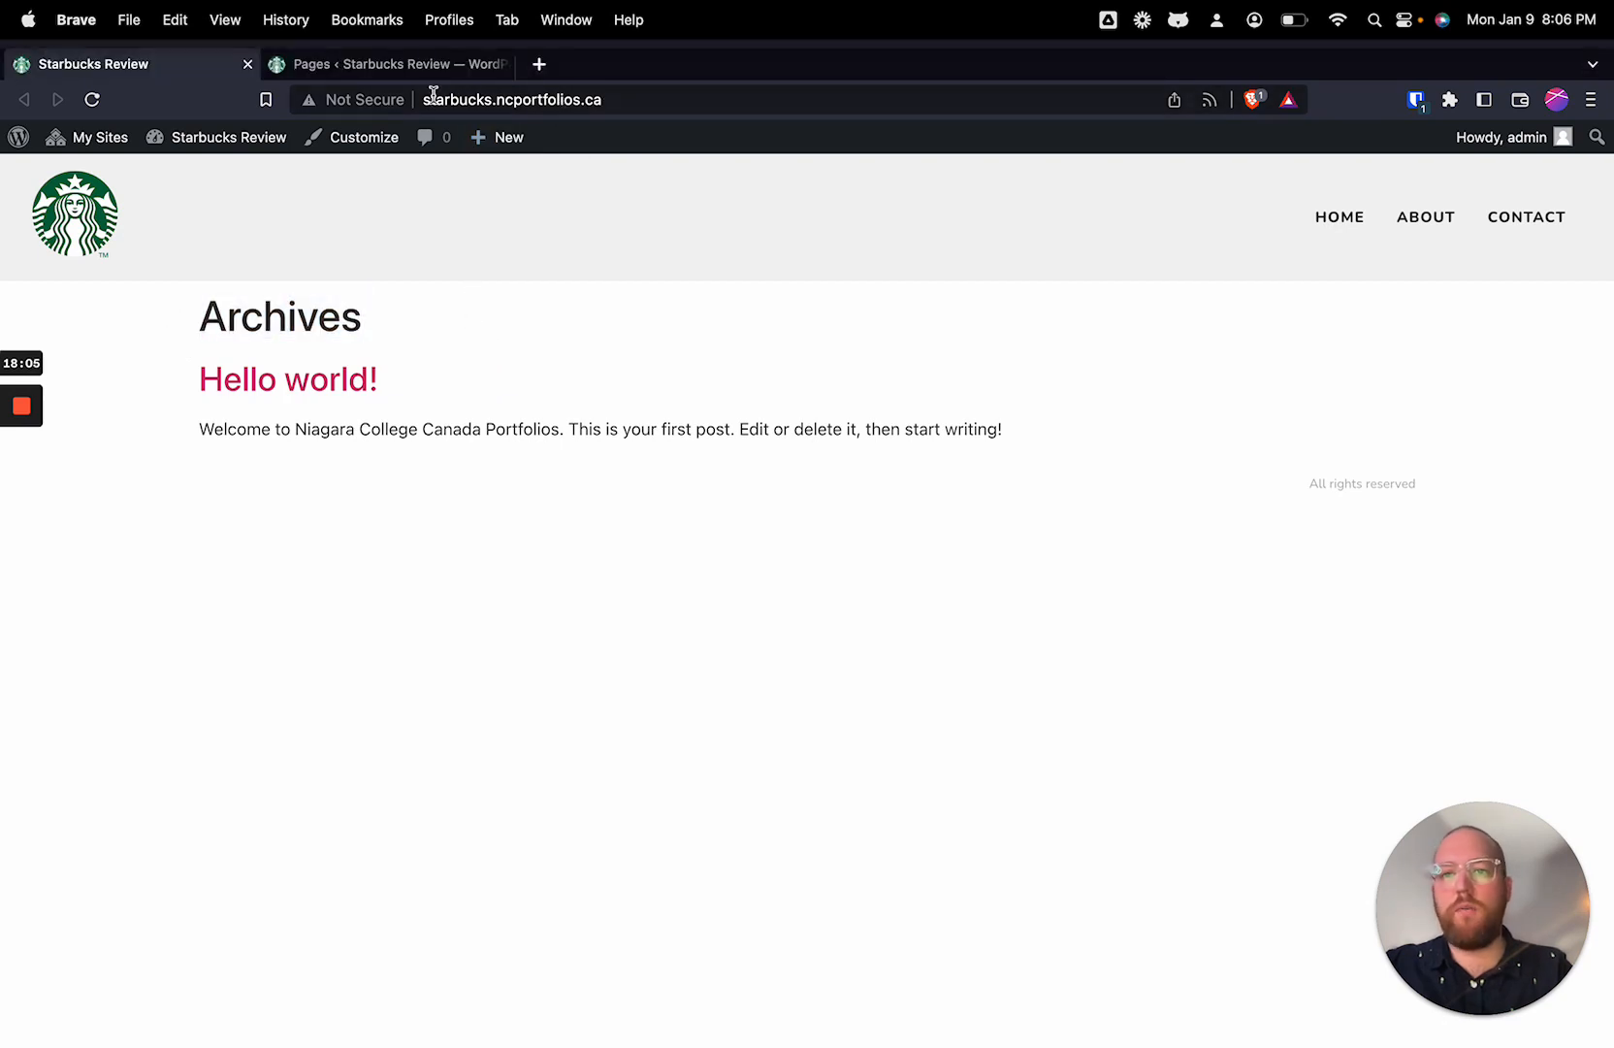
Step: Set the site's homepage to a static page, choose Home as the homepage, and publish the customizer changes
{"action": "left_click", "coordinate": [440, 76]}
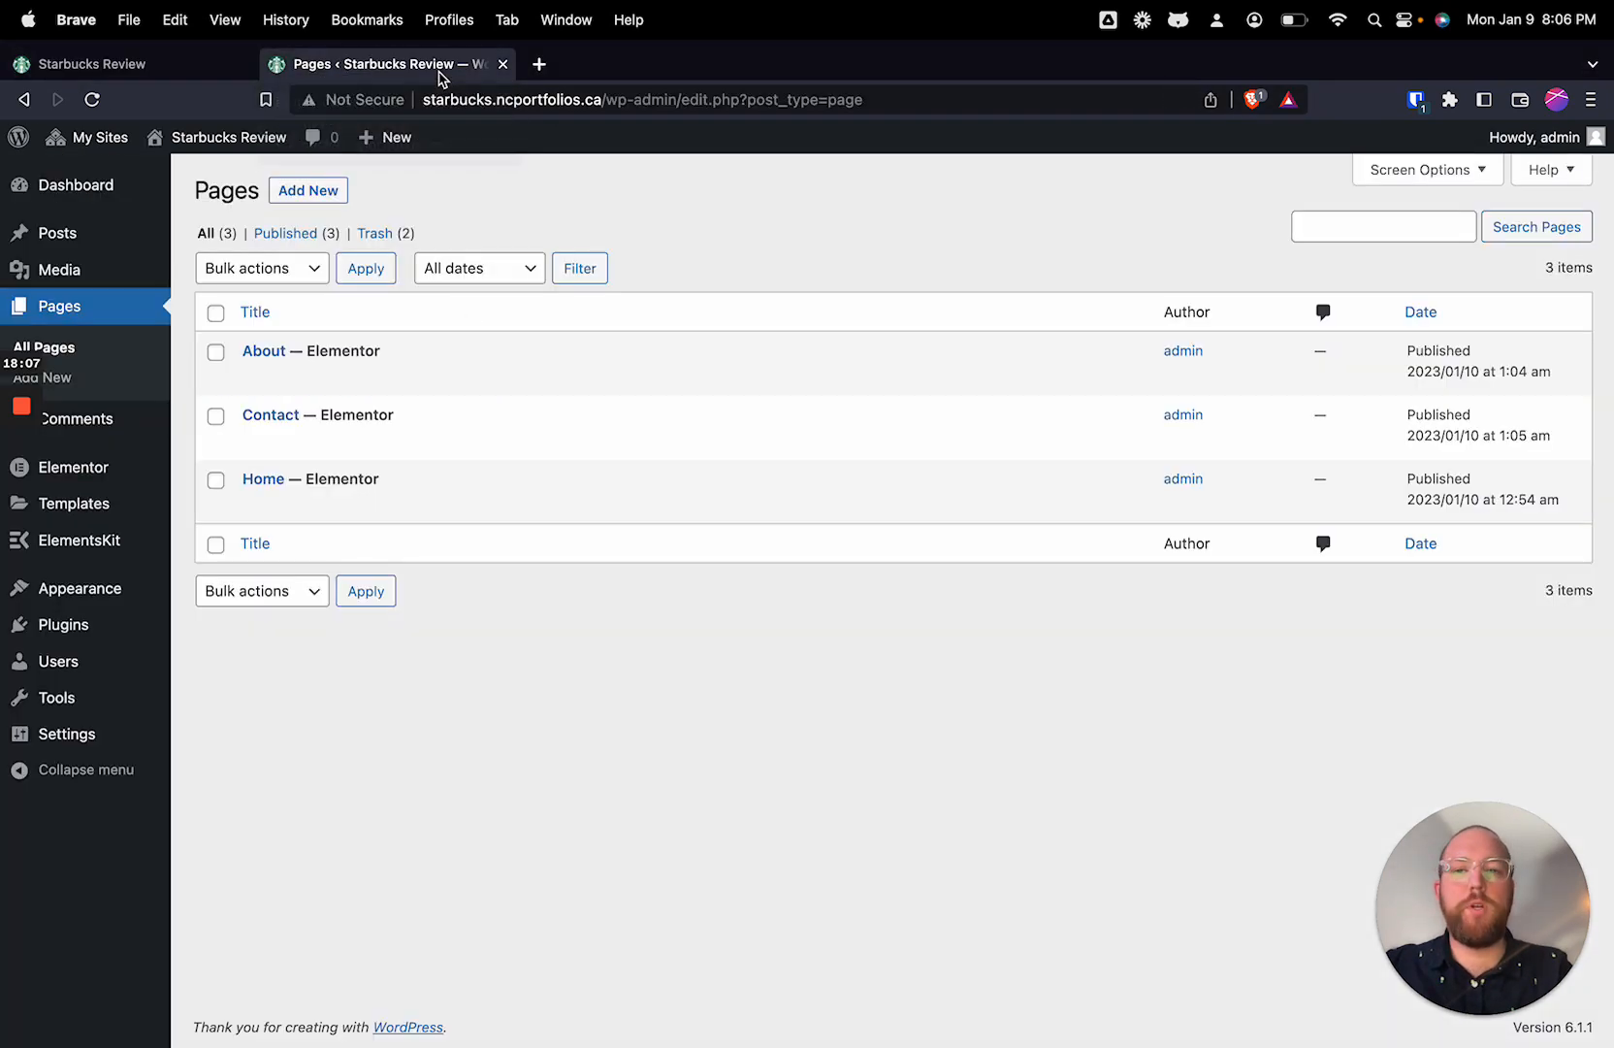
{"action": "mouse_move", "coordinate": [398, 458]}
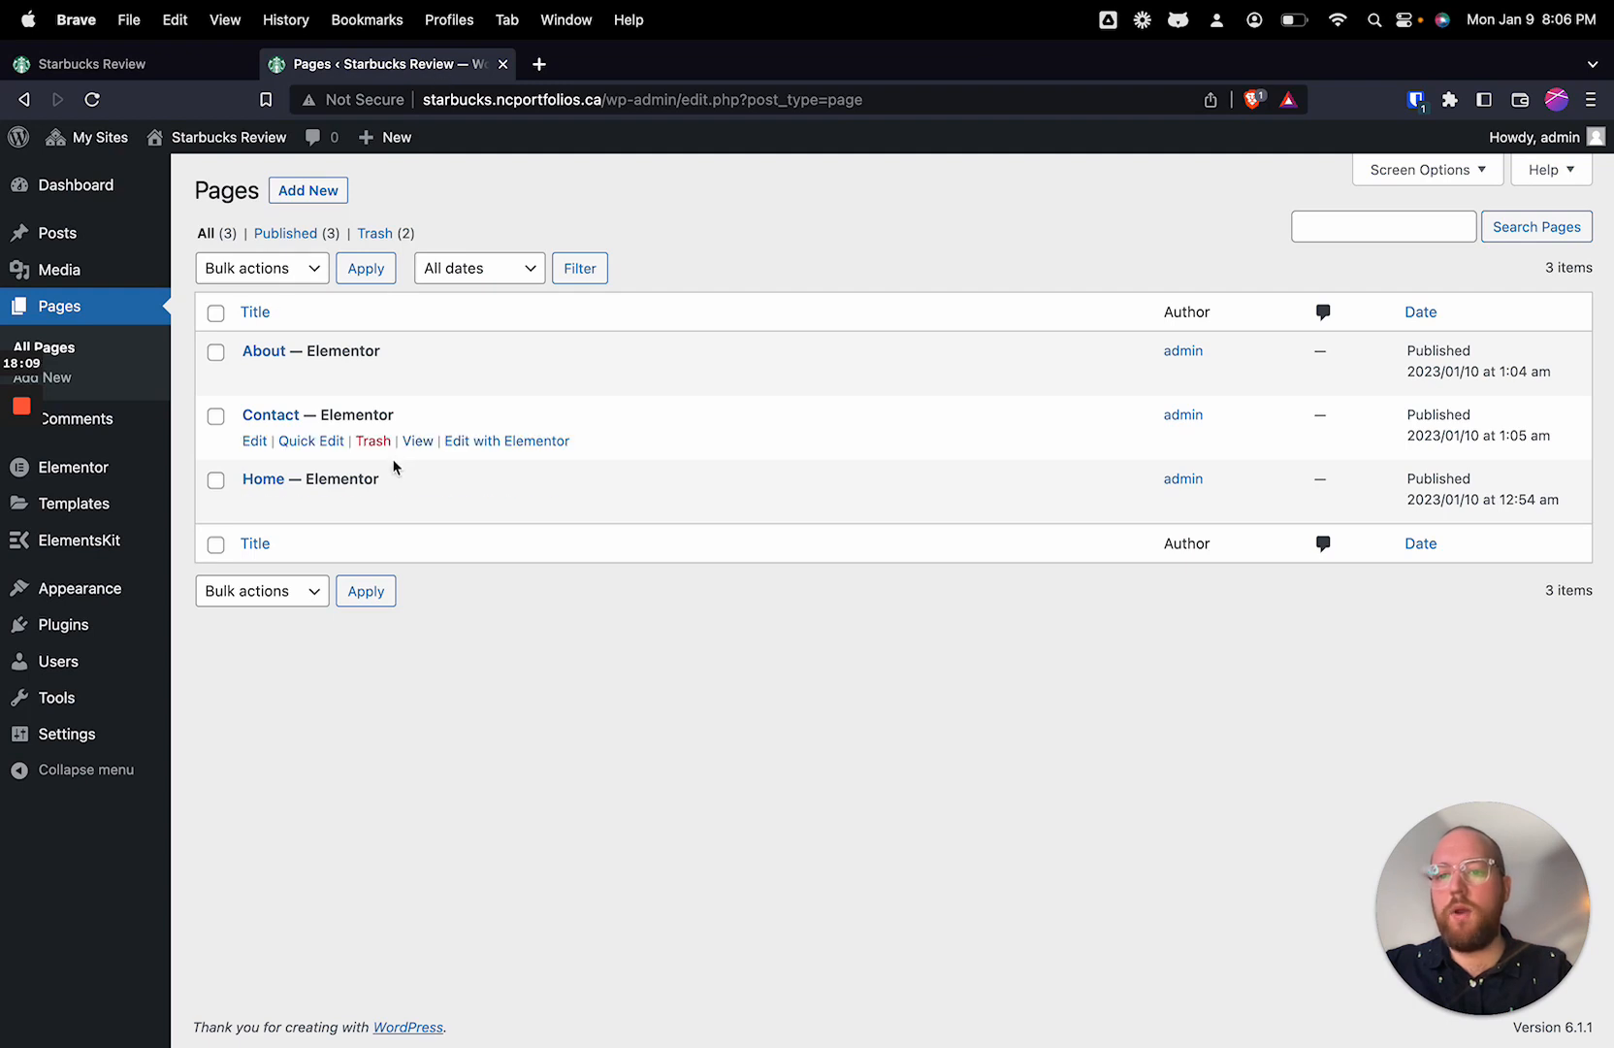
{"action": "mouse_move", "coordinate": [71, 611]}
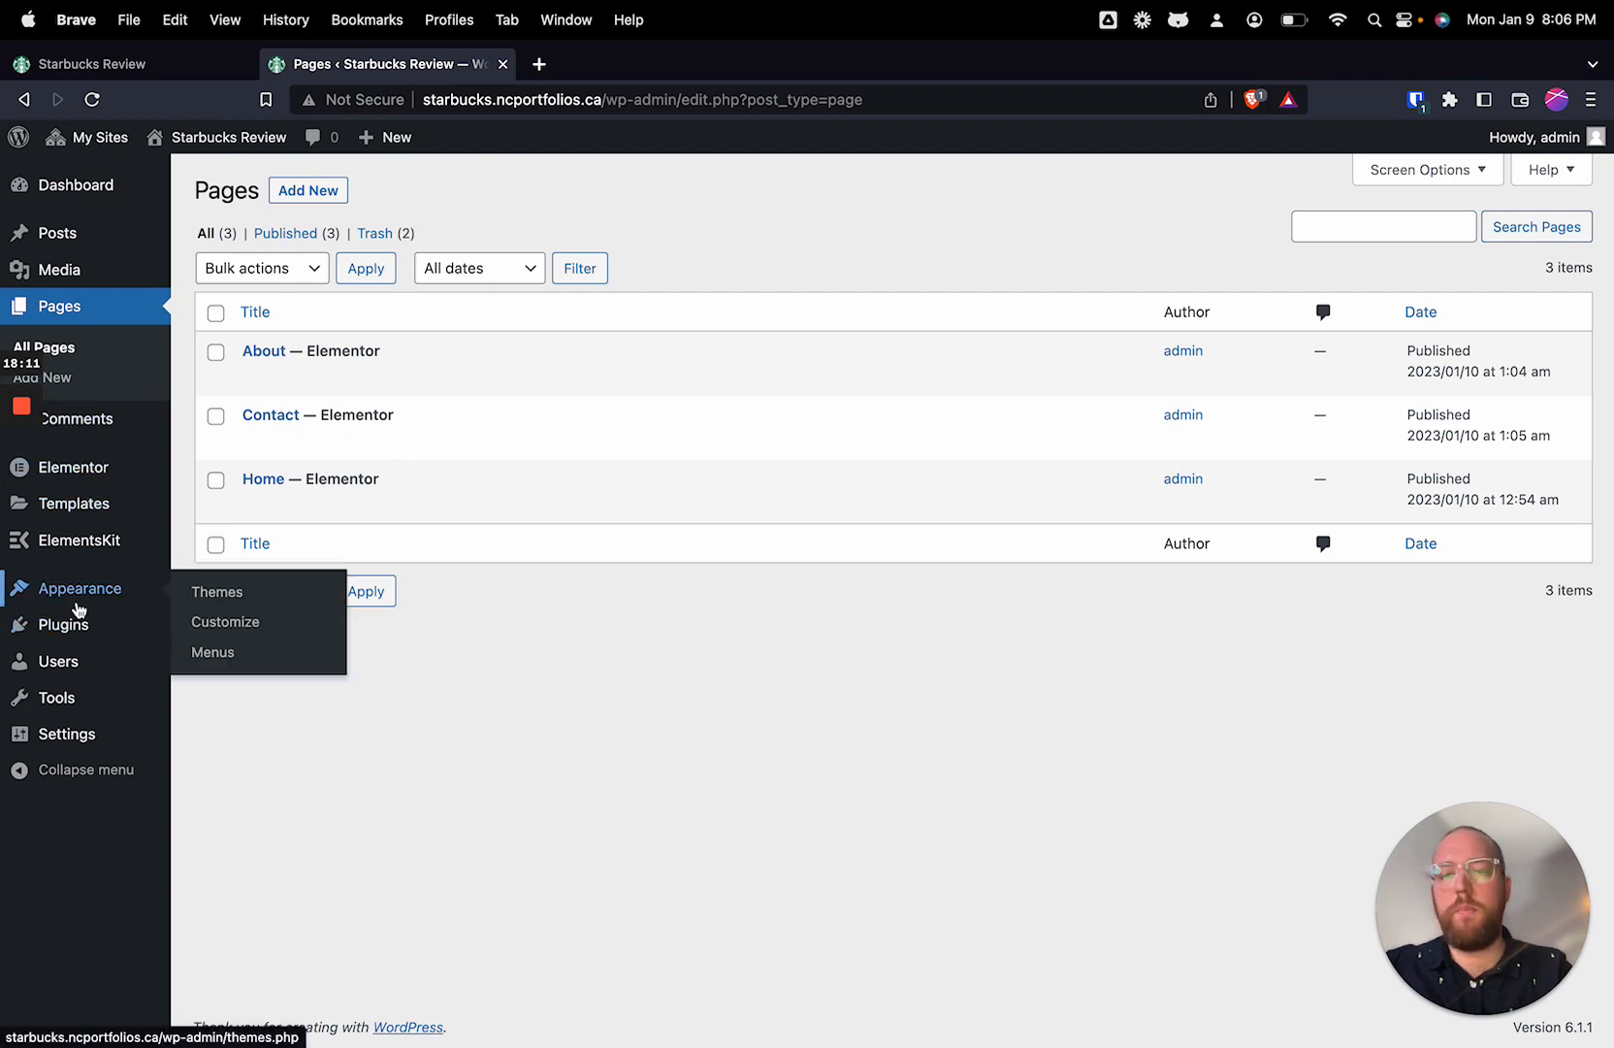
{"action": "left_click", "coordinate": [242, 622]}
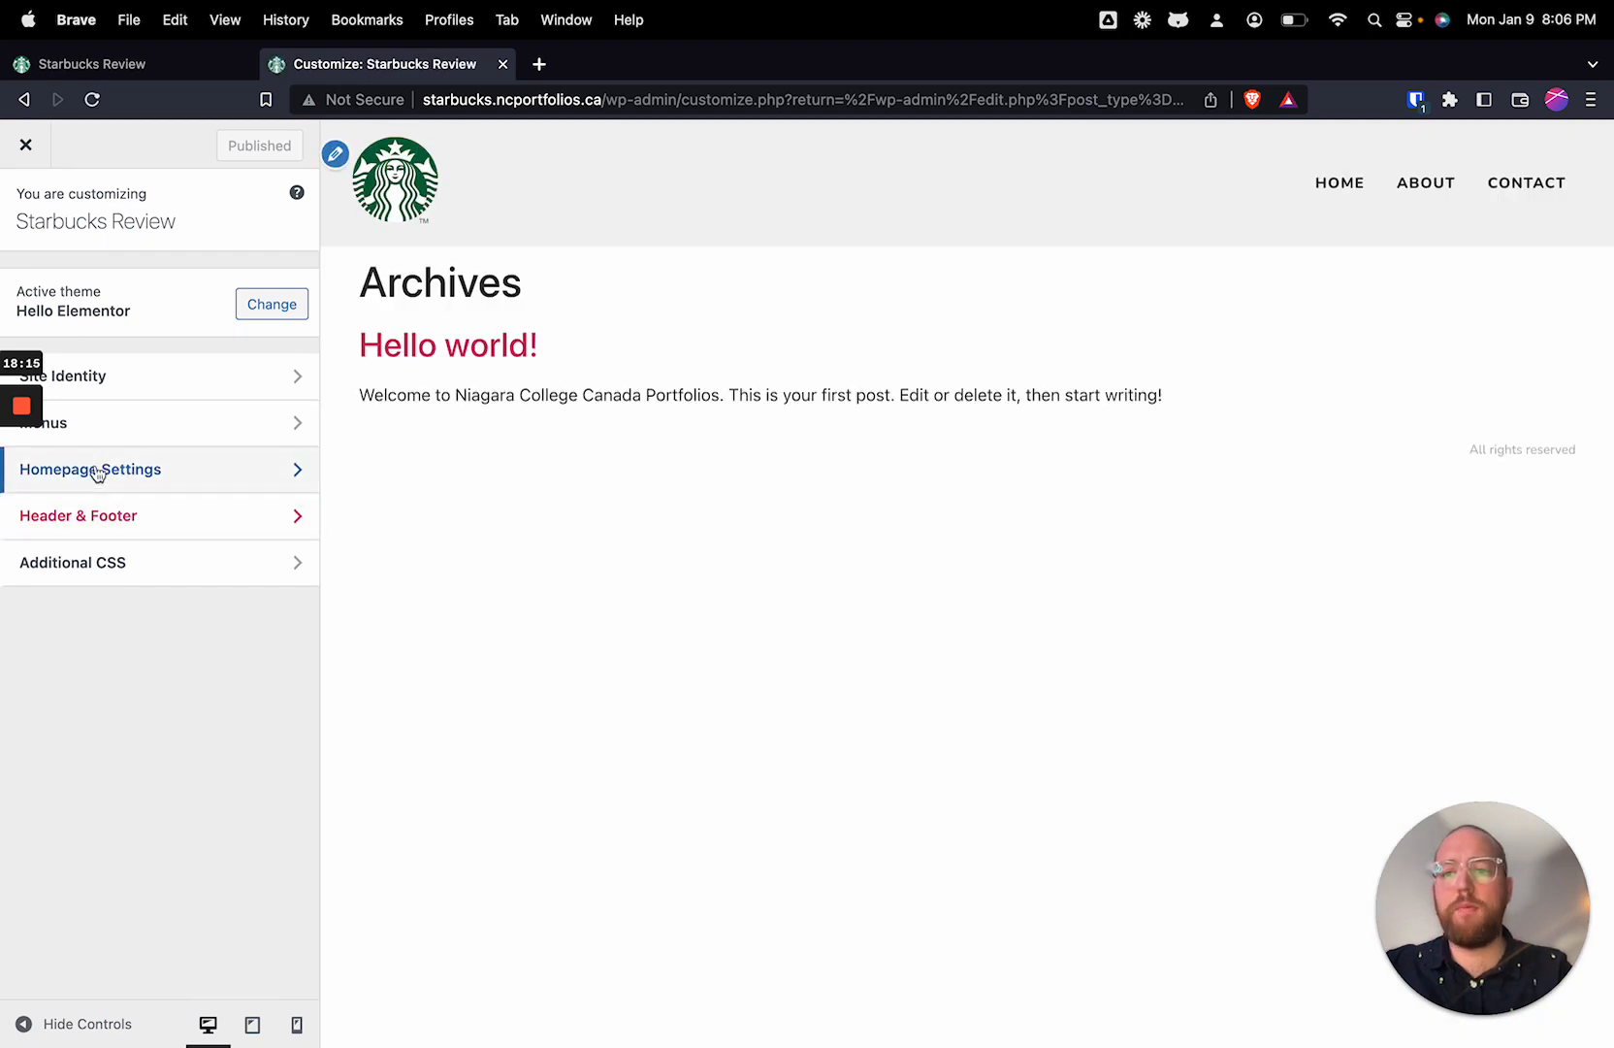
{"action": "left_click", "coordinate": [125, 470]}
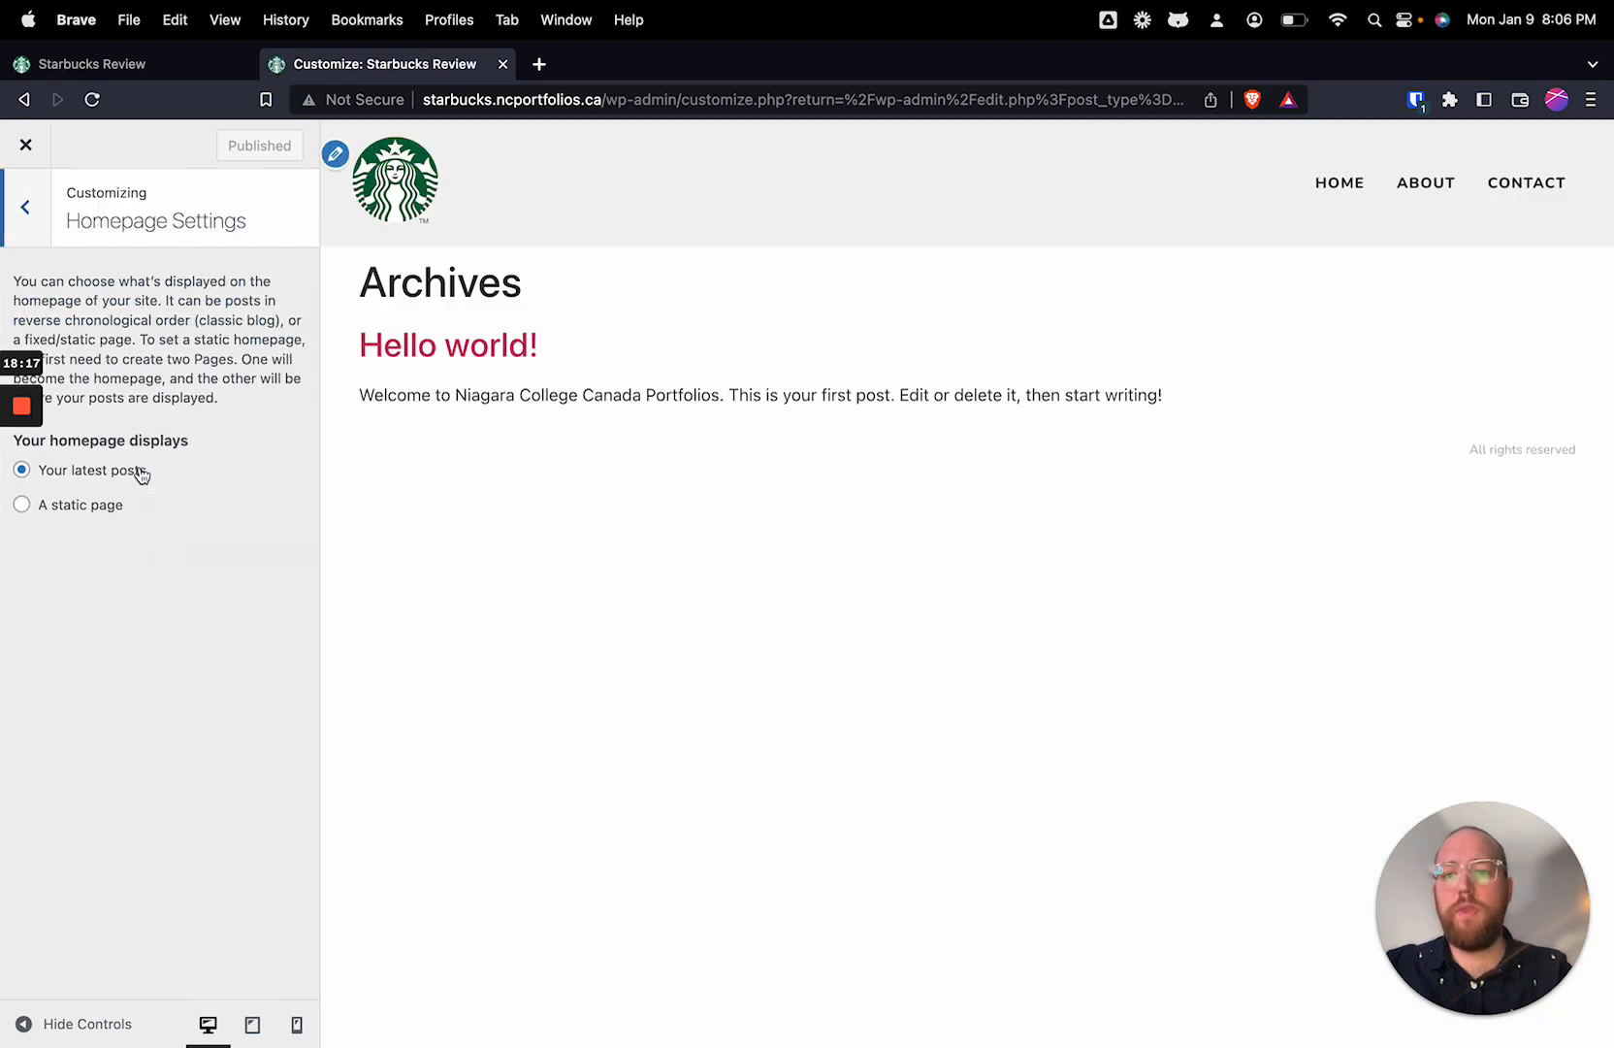
{"action": "left_click", "coordinate": [105, 509]}
{"action": "left_click", "coordinate": [132, 594]}
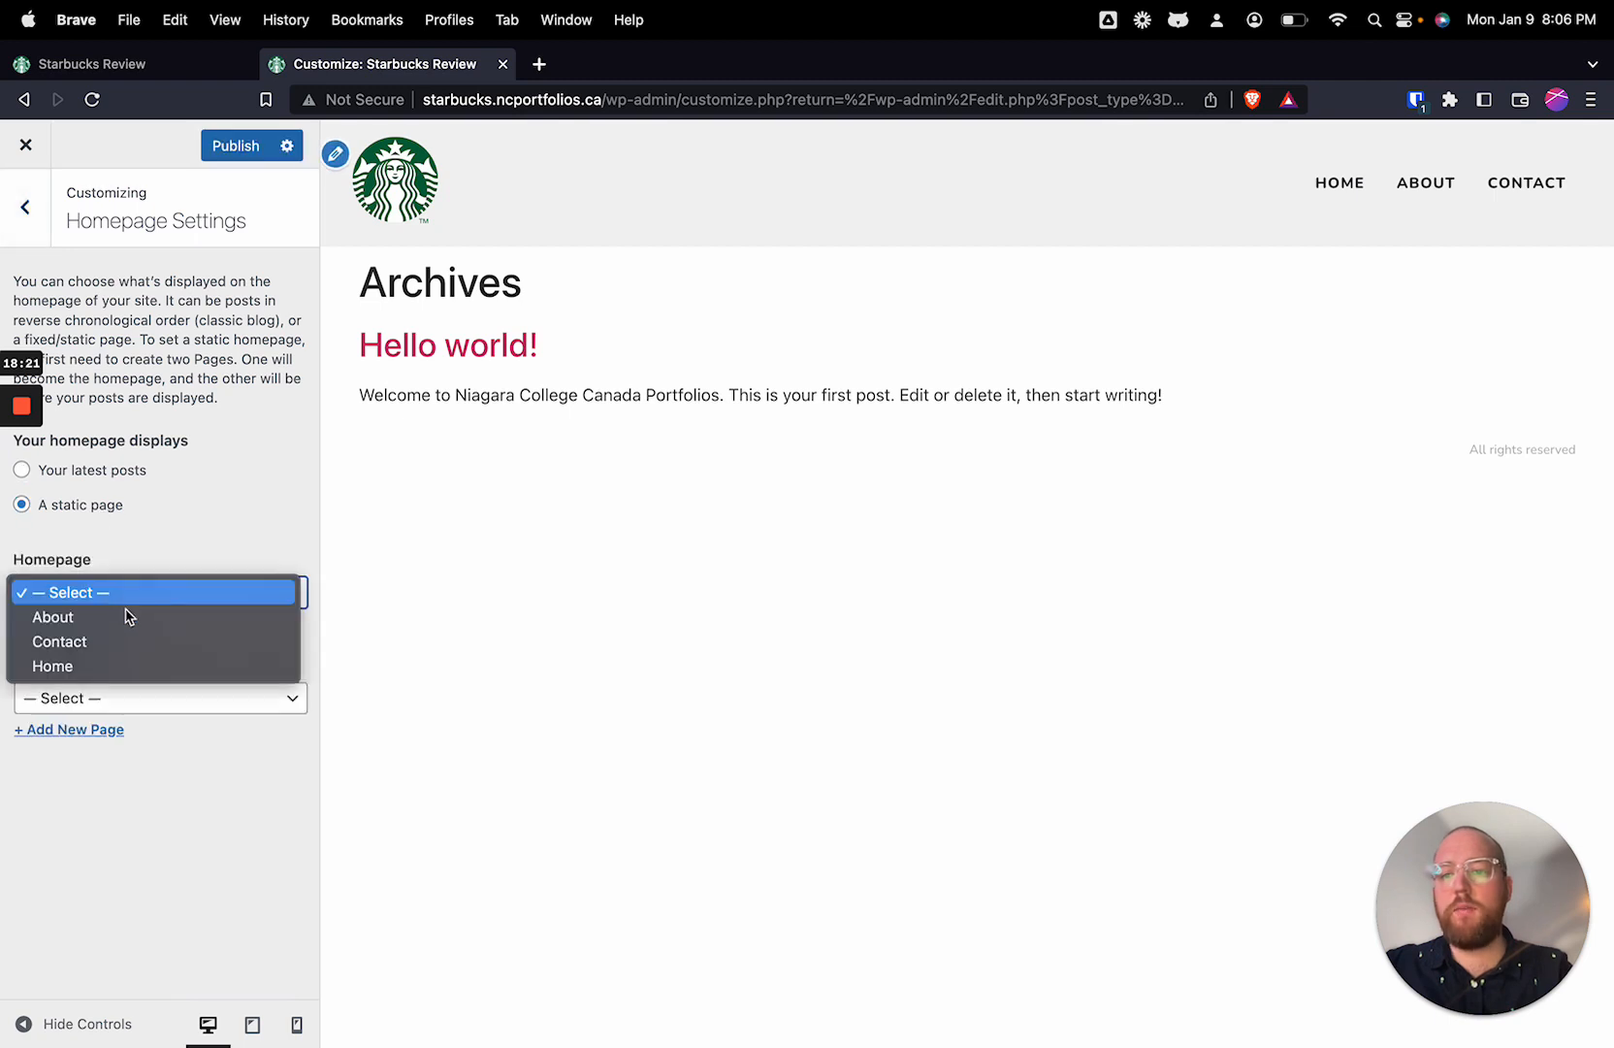
{"action": "left_click", "coordinate": [122, 667]}
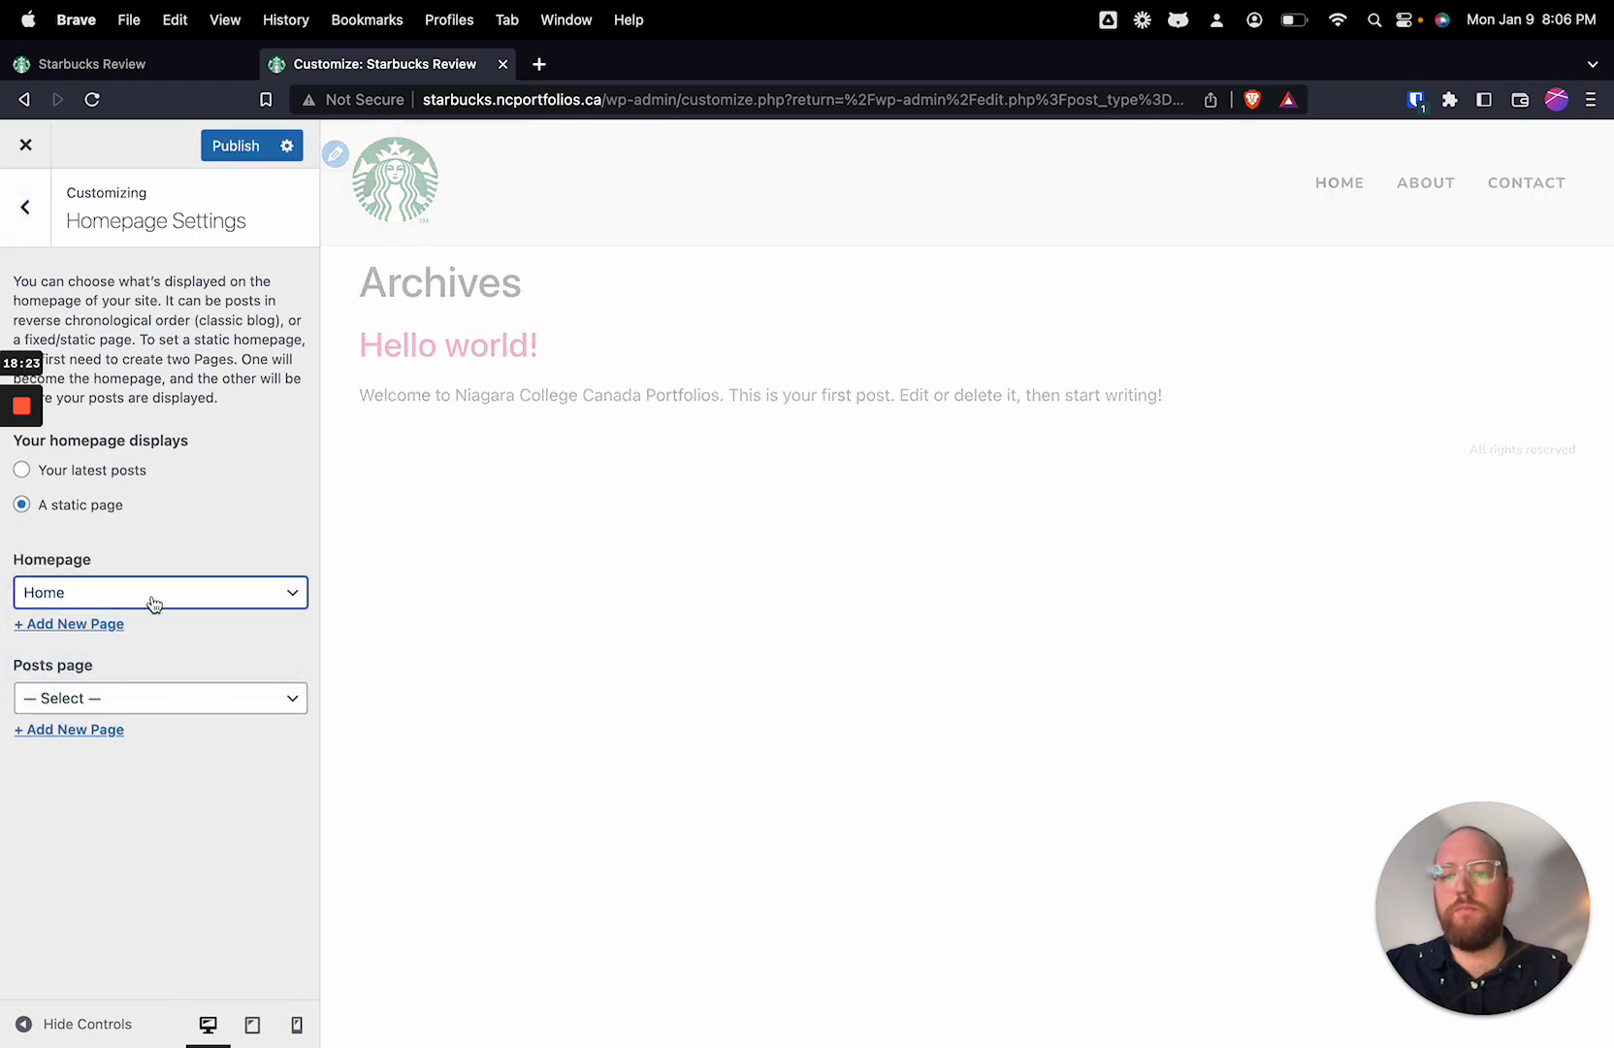
{"action": "left_click", "coordinate": [239, 150]}
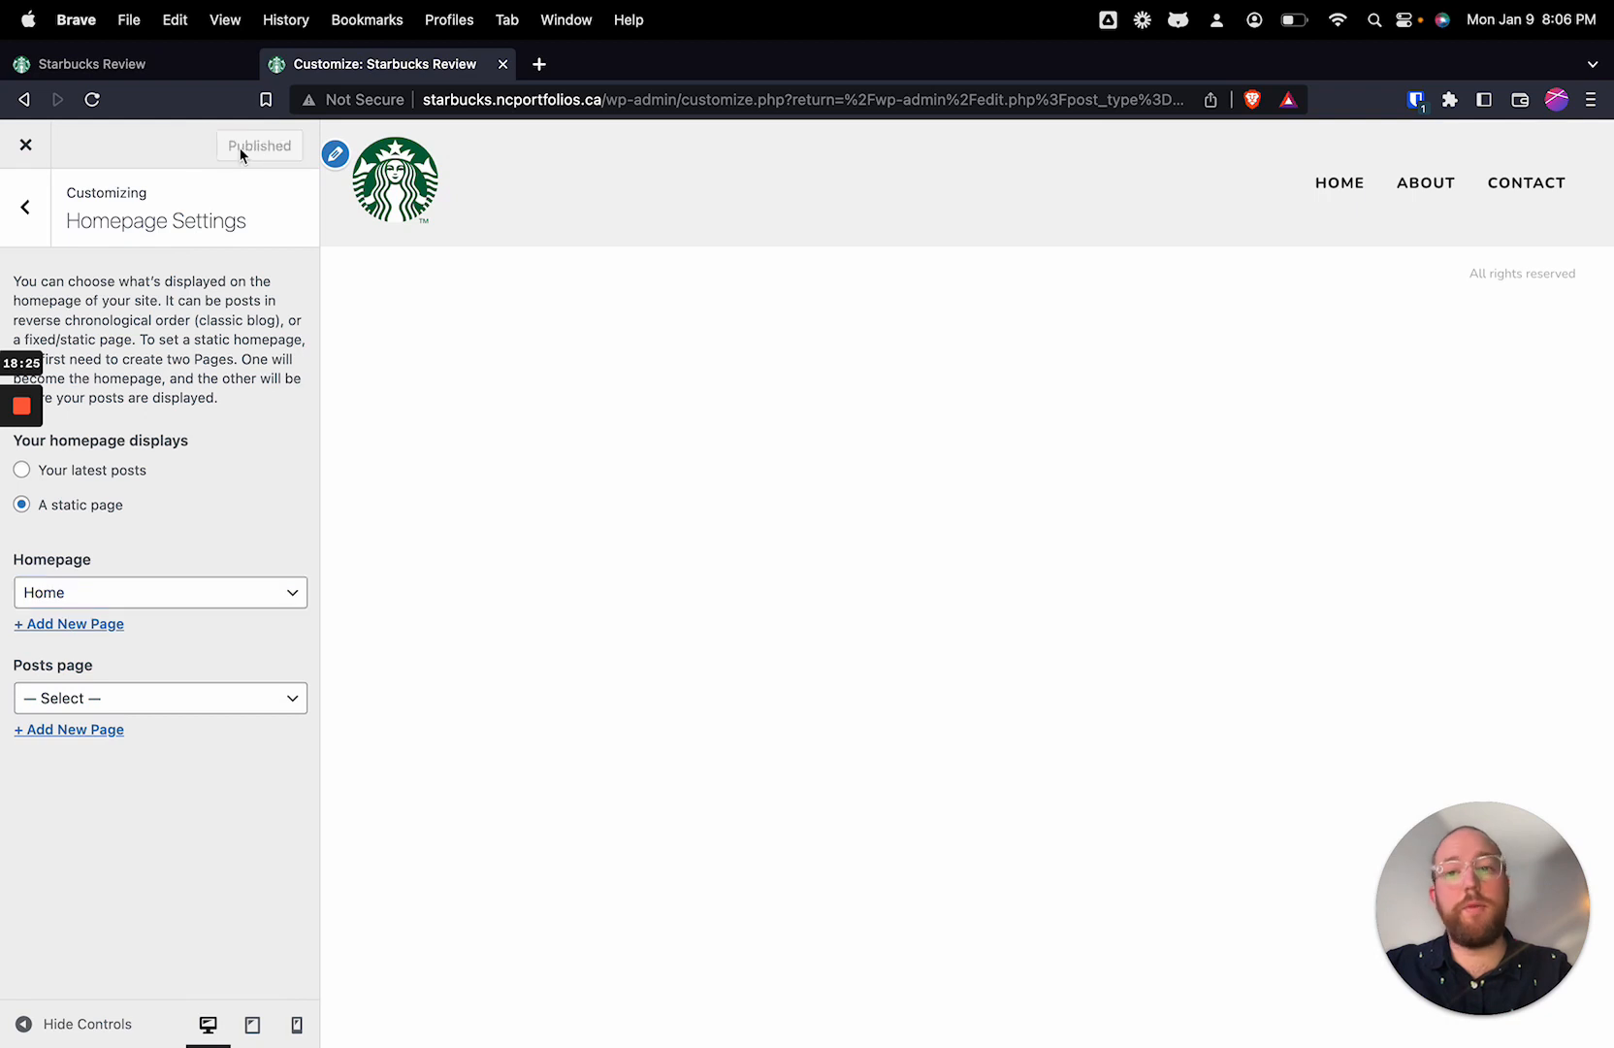
Step: Reload the live site and check the Contact, About and Home pages through the header navigation
{"action": "left_click", "coordinate": [119, 66]}
{"action": "left_click", "coordinate": [93, 100]}
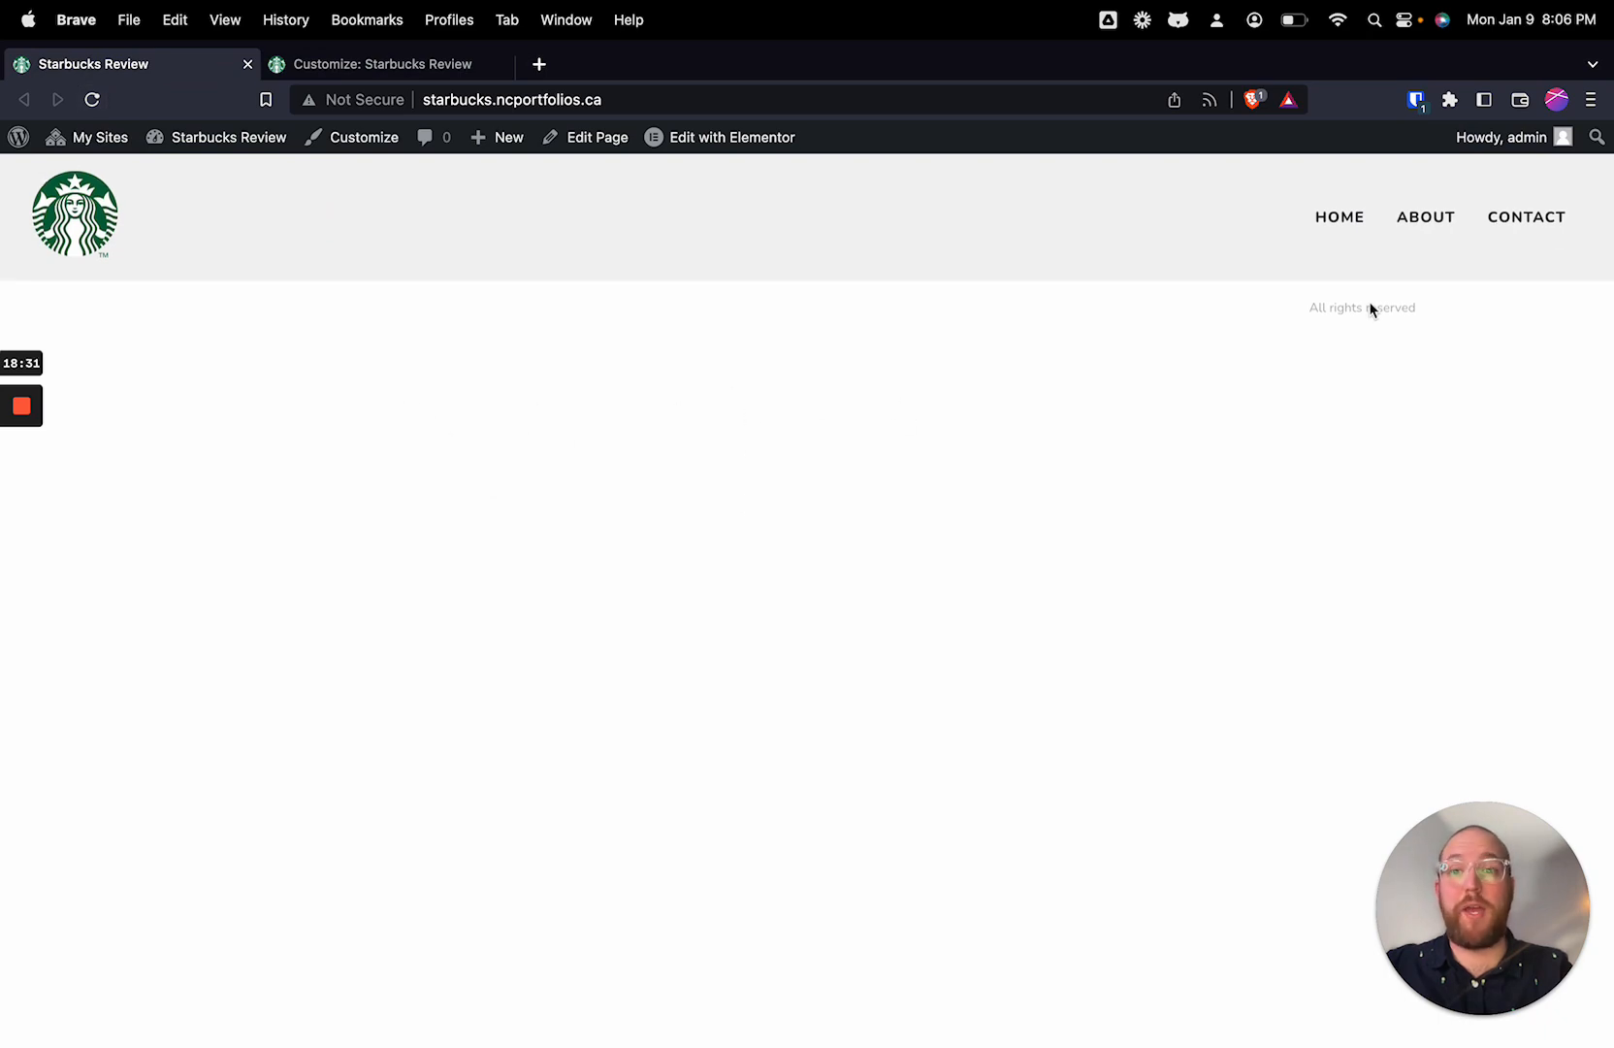
{"action": "left_click", "coordinate": [1387, 215]}
{"action": "left_click", "coordinate": [1494, 224]}
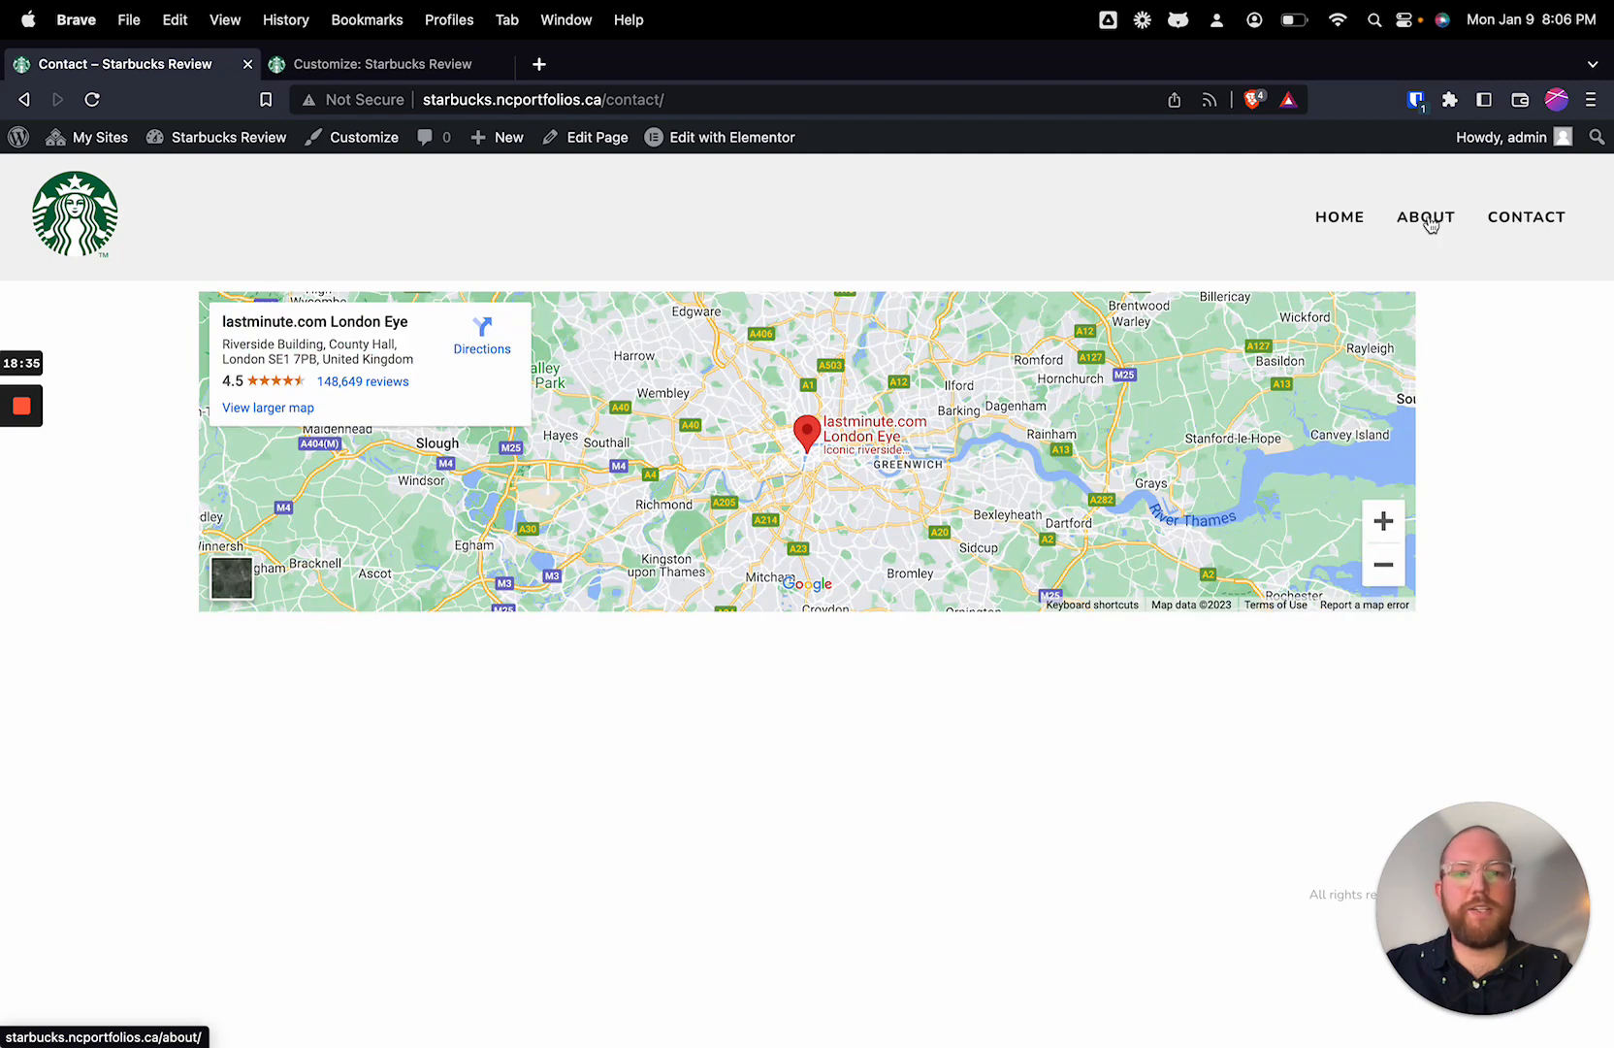
{"action": "left_click", "coordinate": [1424, 219]}
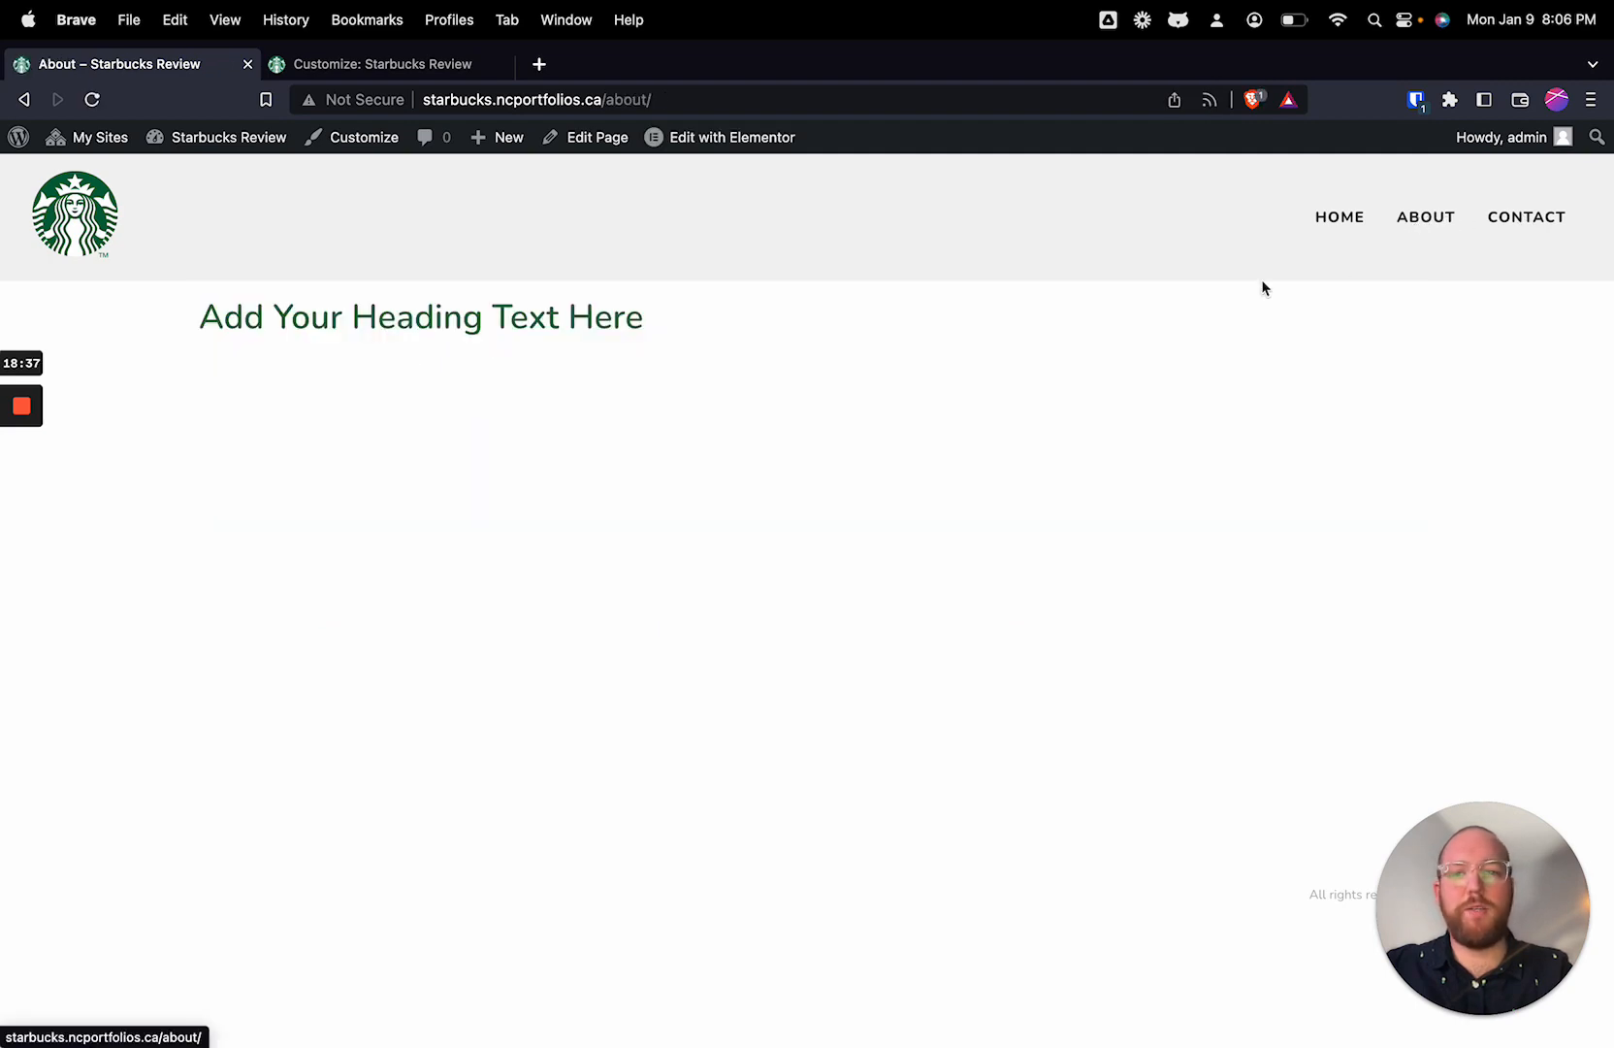
{"action": "left_click_drag", "start_coordinate": [187, 317], "coordinate": [746, 334]}
{"action": "left_click", "coordinate": [746, 335]}
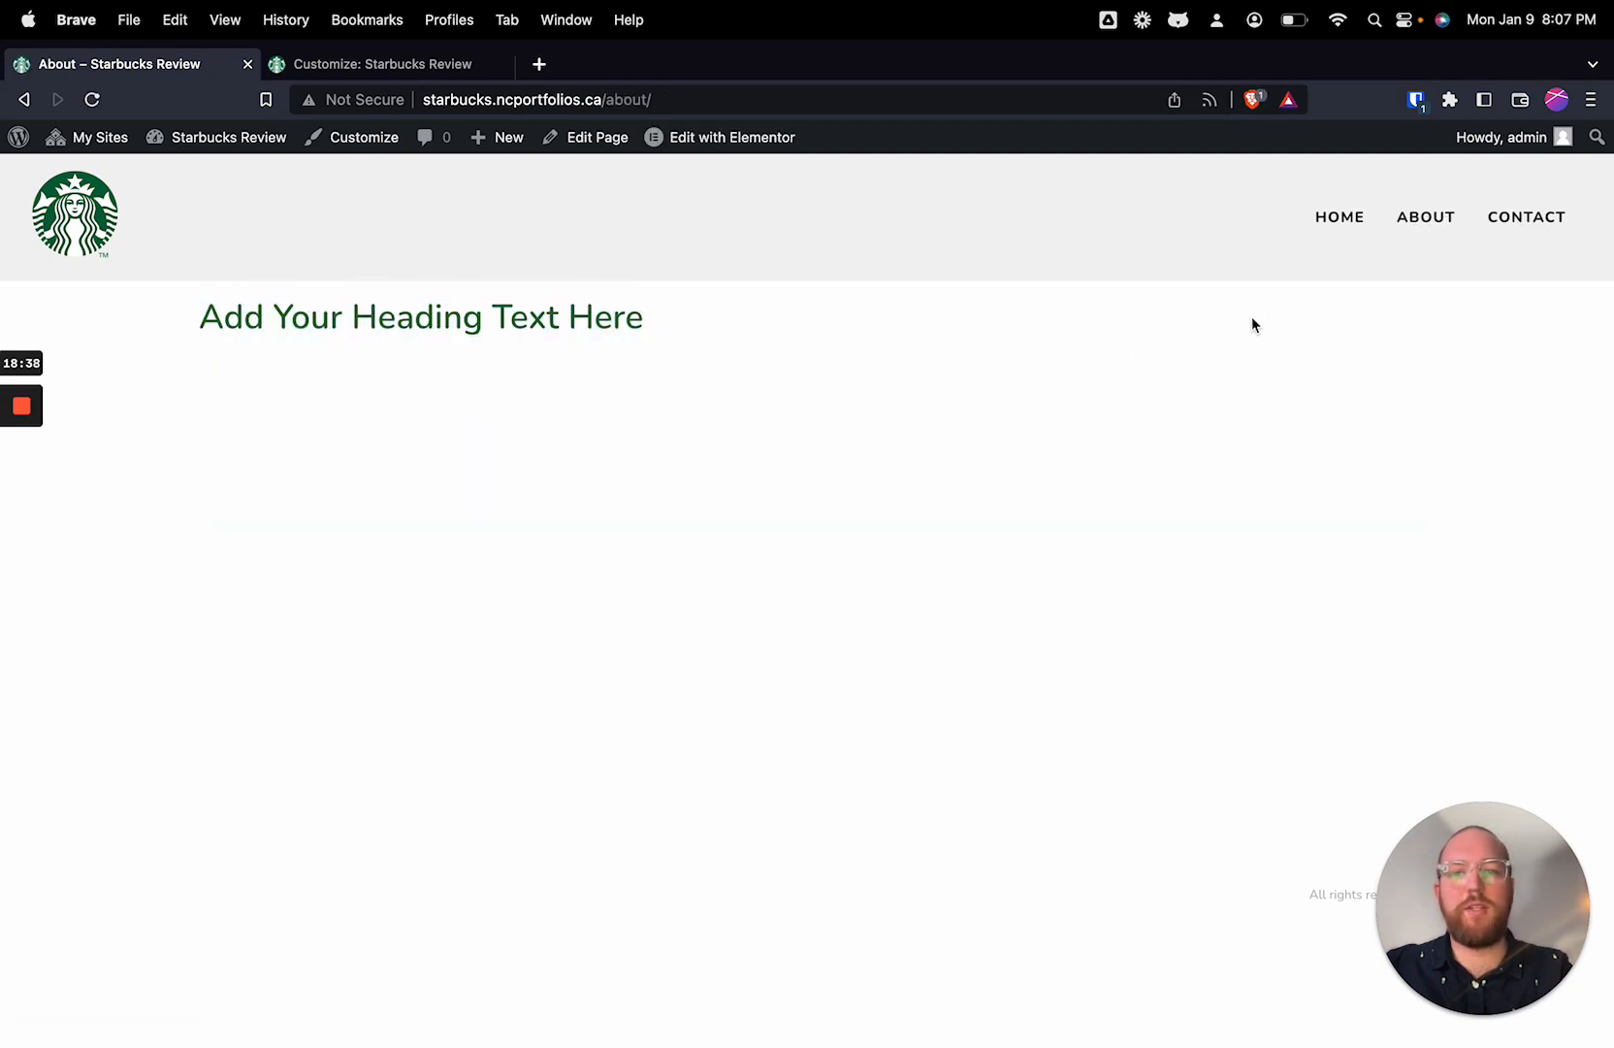
{"action": "left_click", "coordinate": [1319, 229]}
Step: Leave the customizer, open the Home page in Elementor and bring up the structure choices for a new container
{"action": "left_click", "coordinate": [386, 68]}
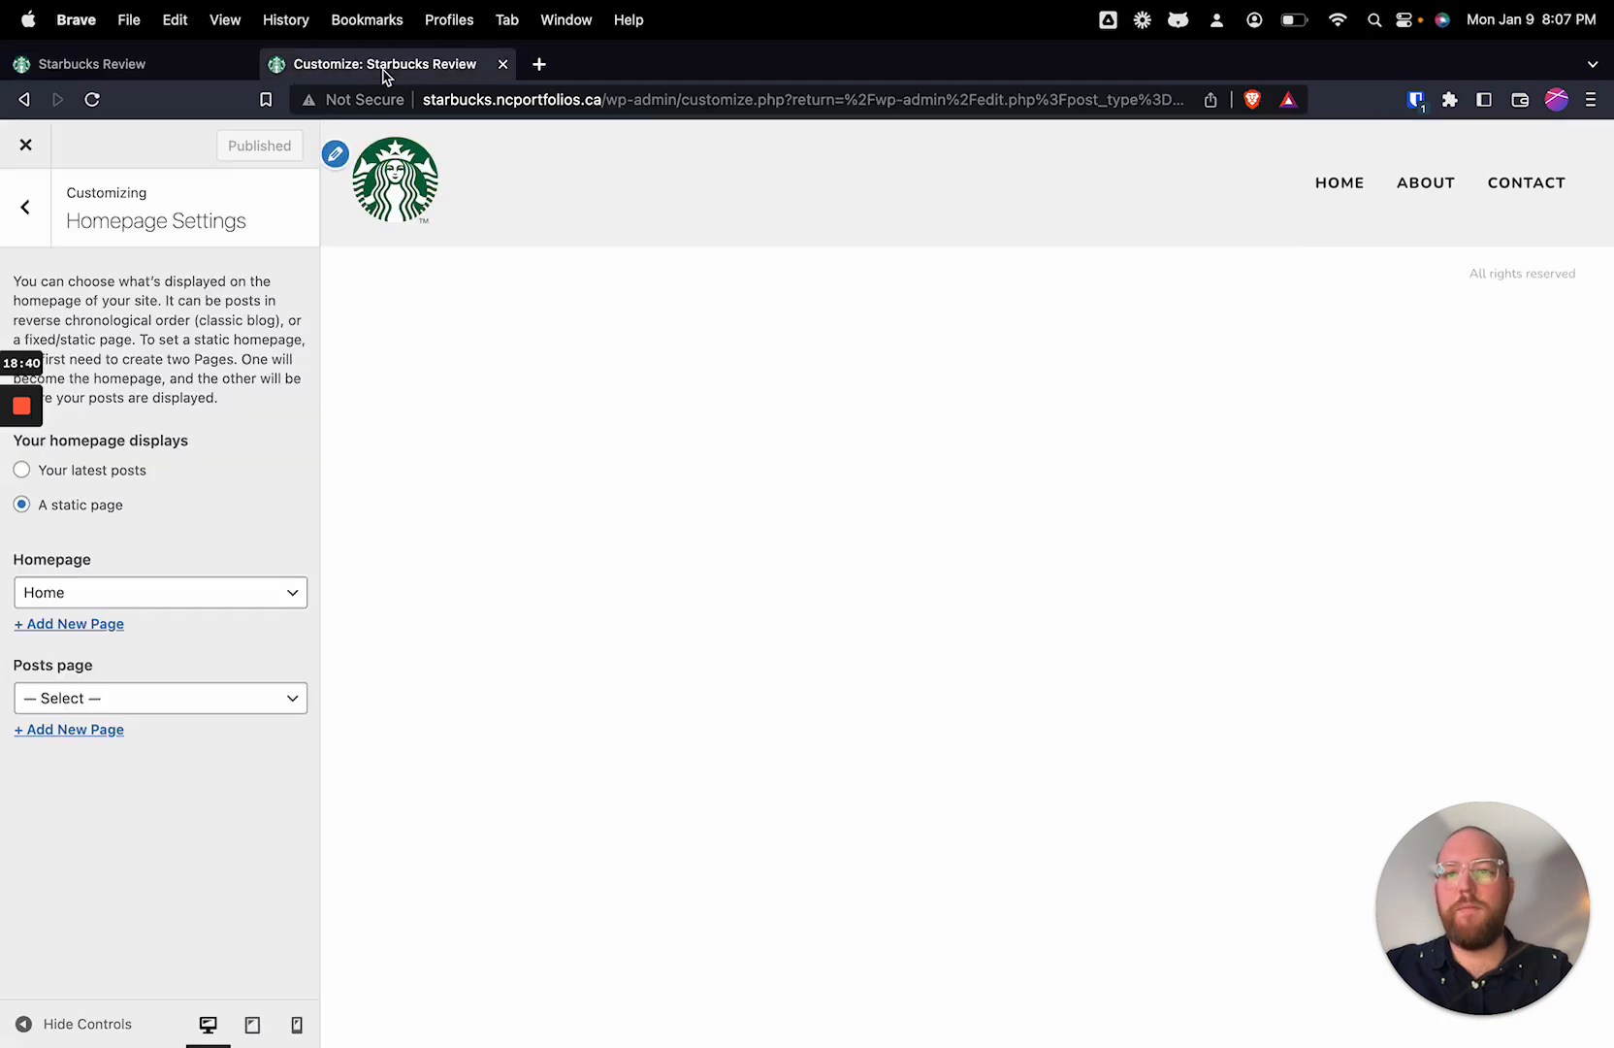
{"action": "left_click", "coordinate": [25, 144]}
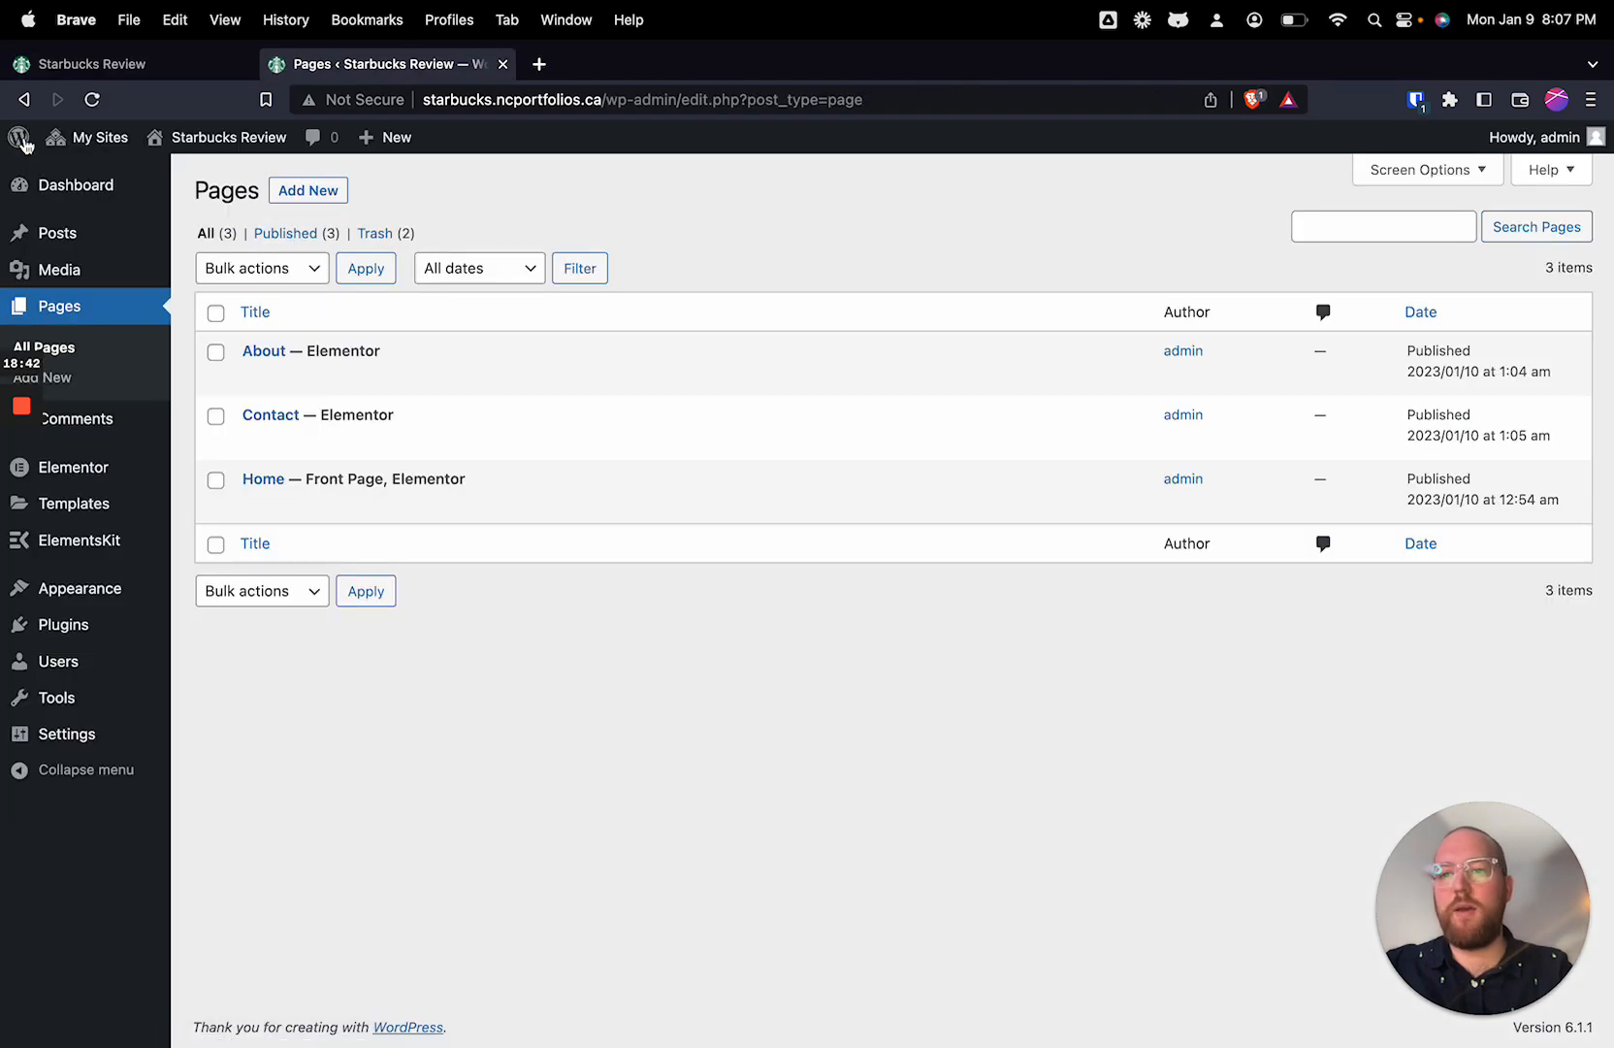
{"action": "mouse_move", "coordinate": [301, 514]}
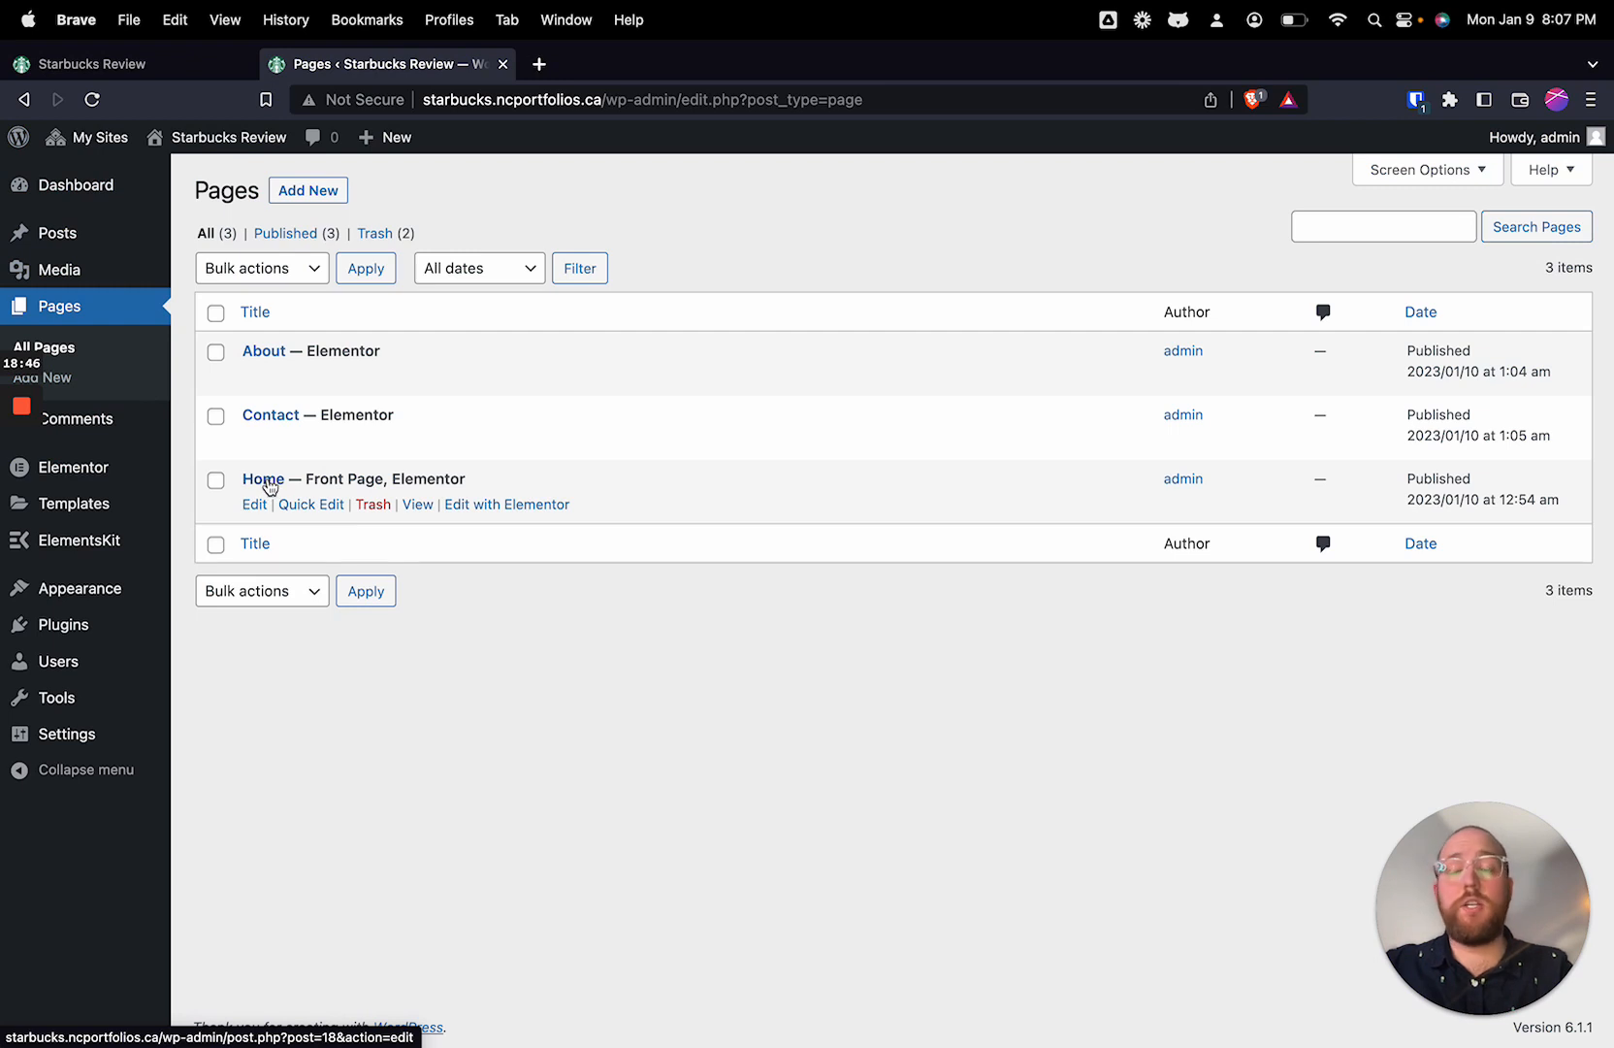
{"action": "left_click", "coordinate": [535, 504]}
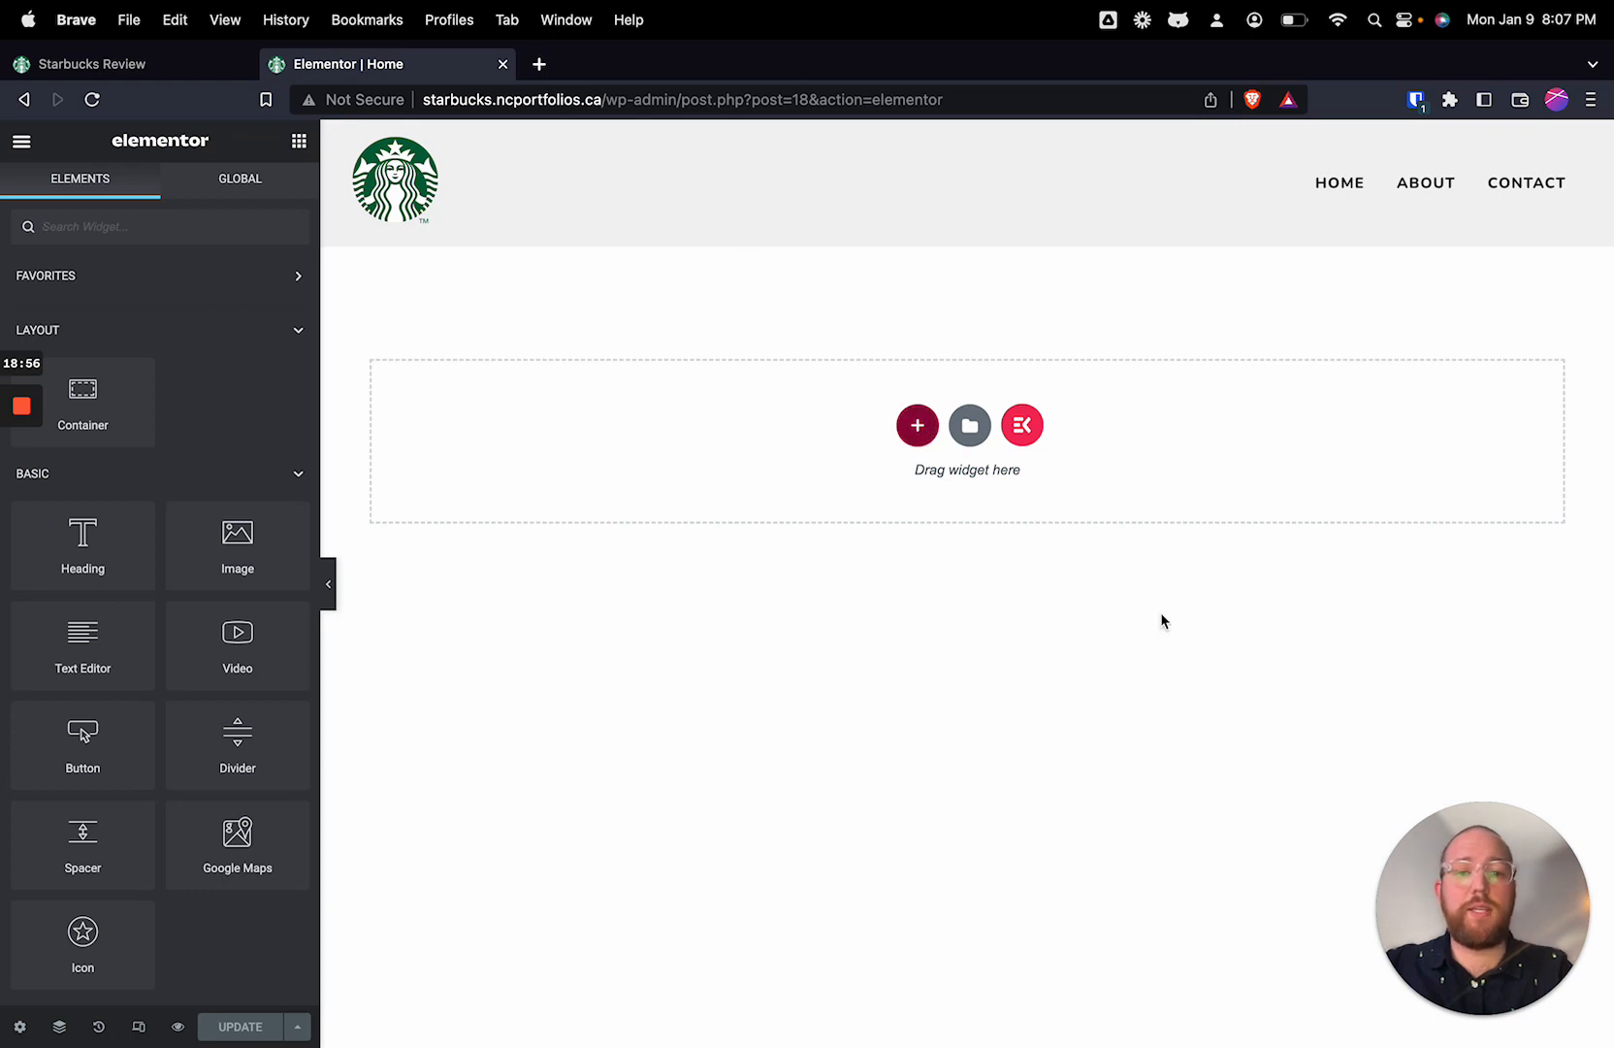
{"action": "left_click", "coordinate": [924, 432]}
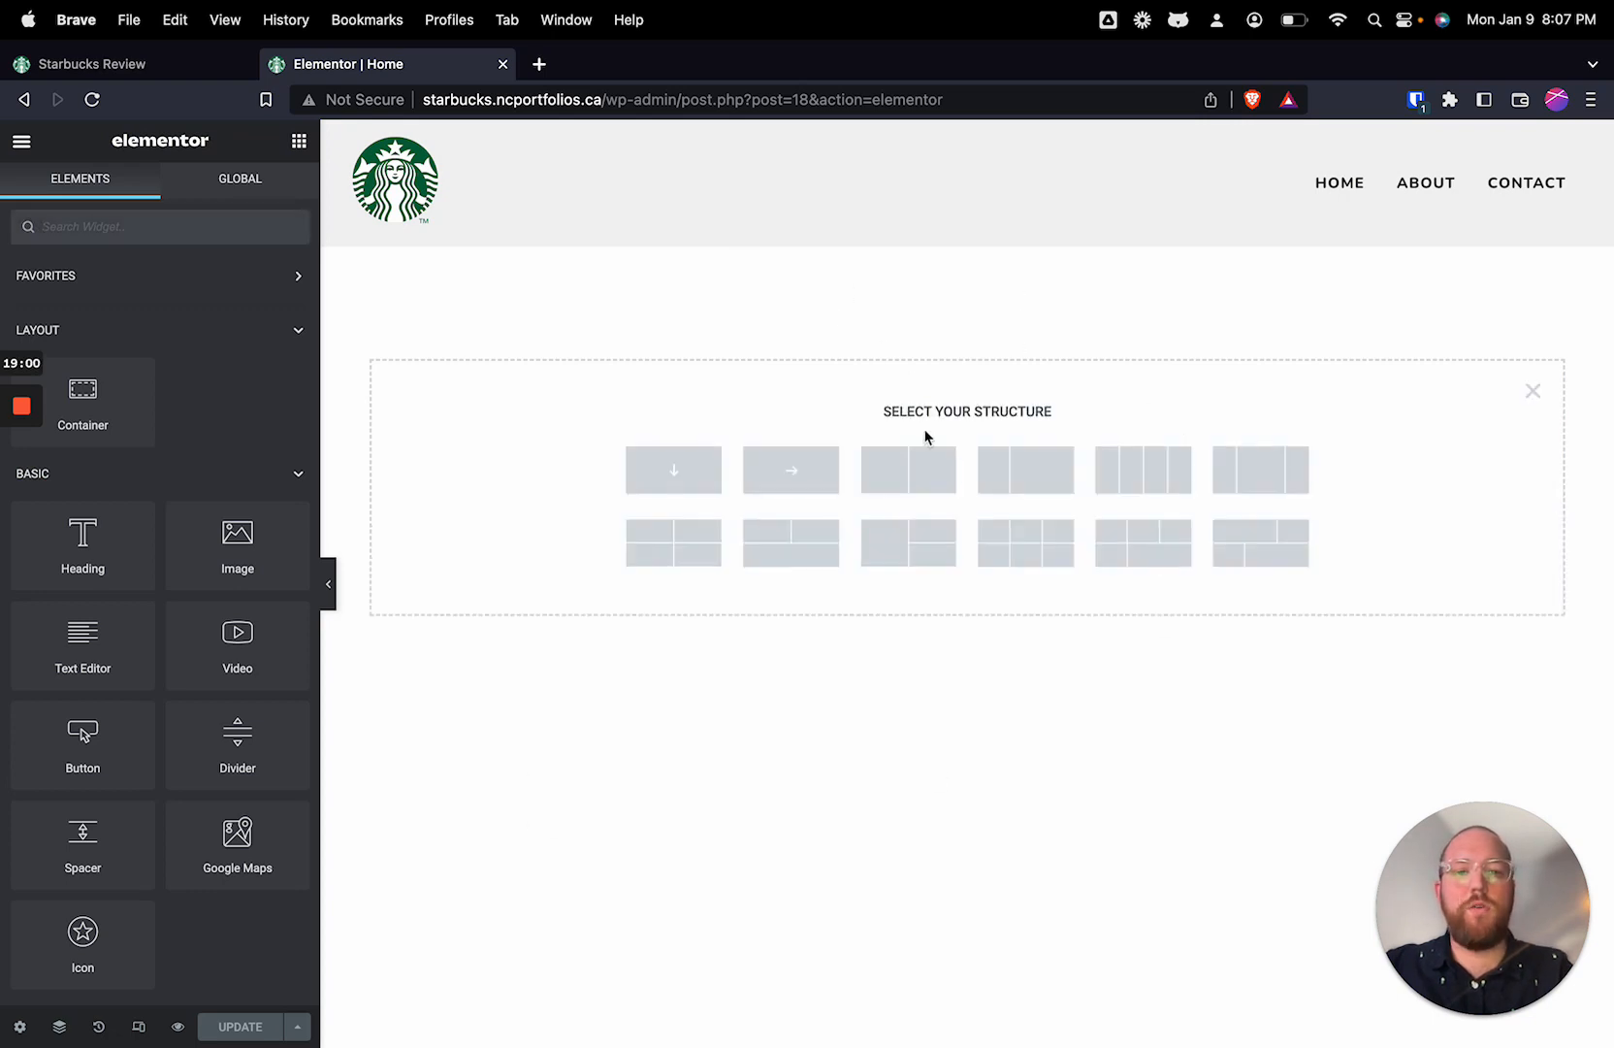
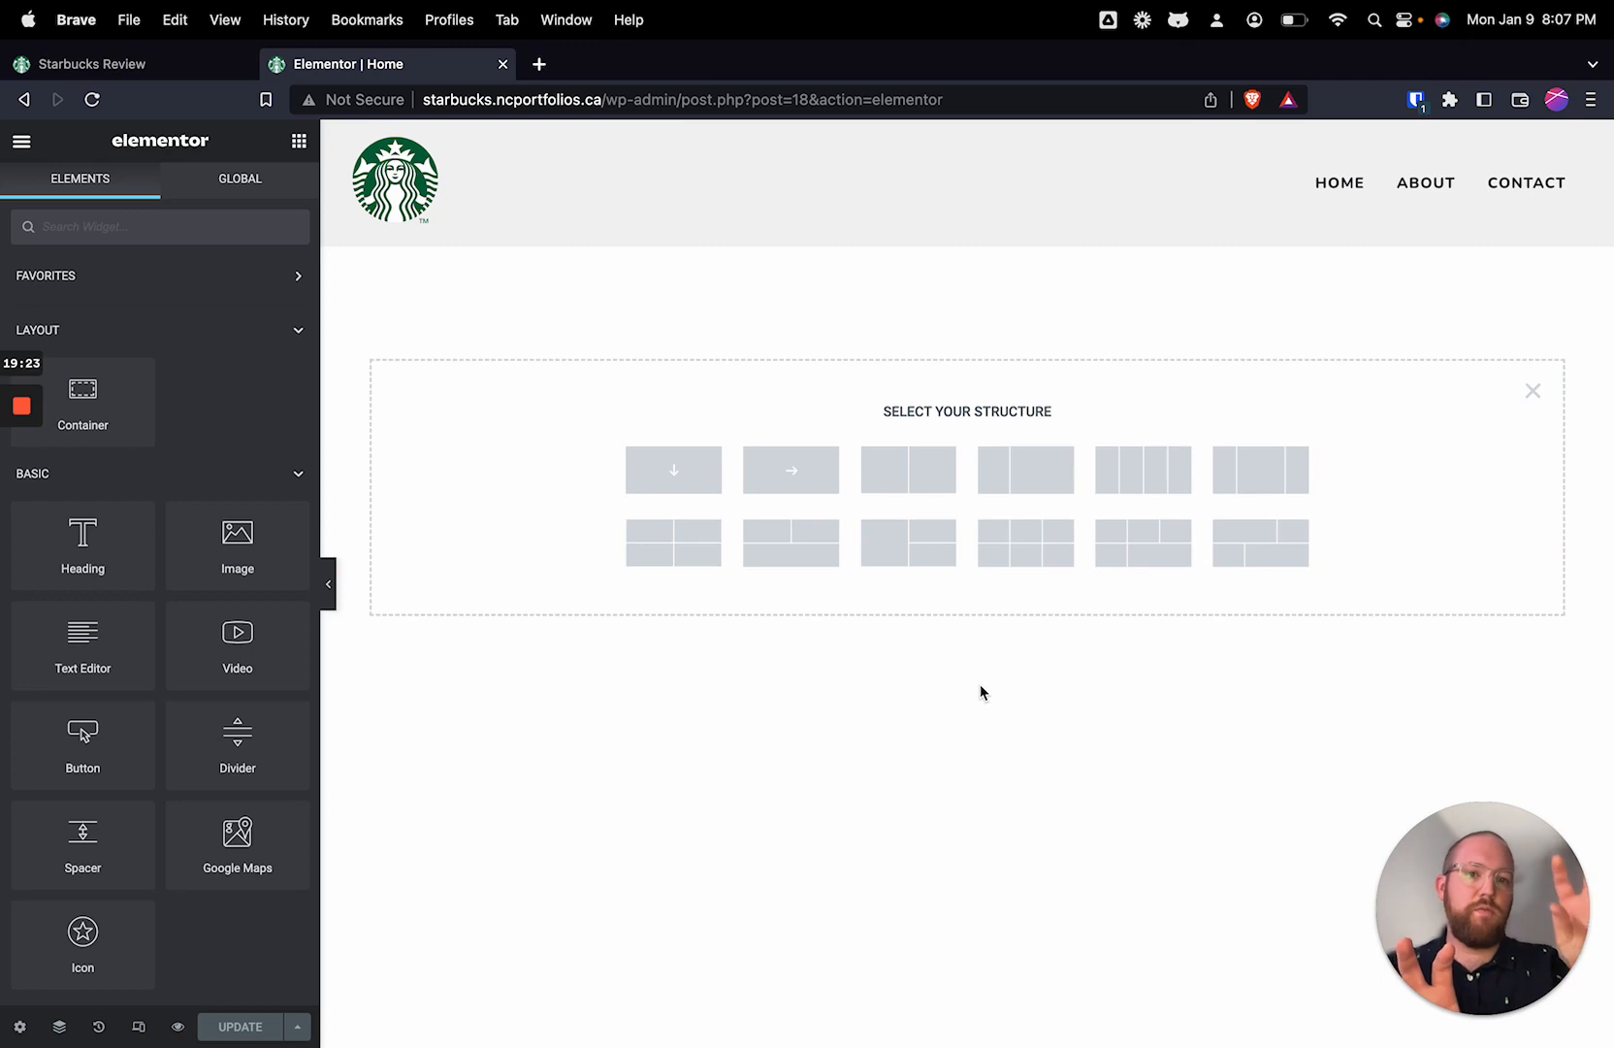
Step: Add a container with two equal side-by-side columns to the Home page
{"action": "left_click", "coordinate": [919, 491]}
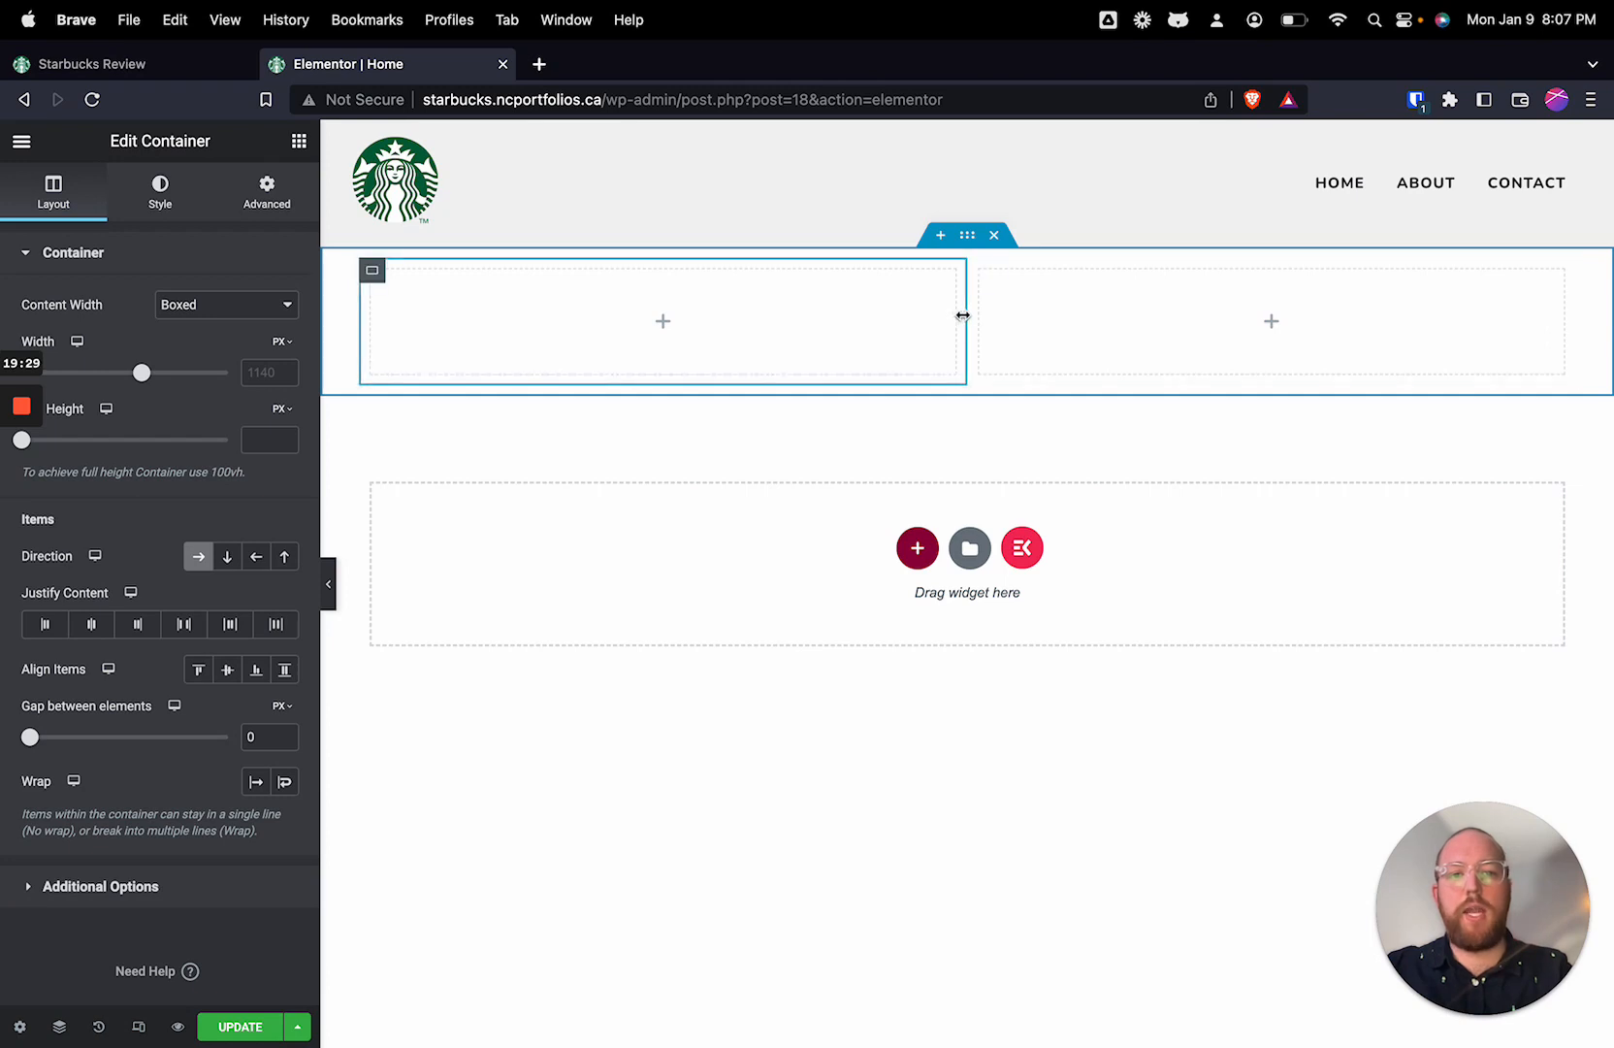
{"action": "mouse_move", "coordinate": [963, 315]}
{"action": "left_mouse_down"}
{"action": "mouse_move", "coordinate": [890, 316]}
{"action": "mouse_move", "coordinate": [1149, 321]}
{"action": "mouse_move", "coordinate": [732, 333]}
{"action": "mouse_move", "coordinate": [959, 331]}
{"action": "mouse_move", "coordinate": [931, 325]}
{"action": "left_mouse_up"}
{"action": "left_click", "coordinate": [906, 346]}
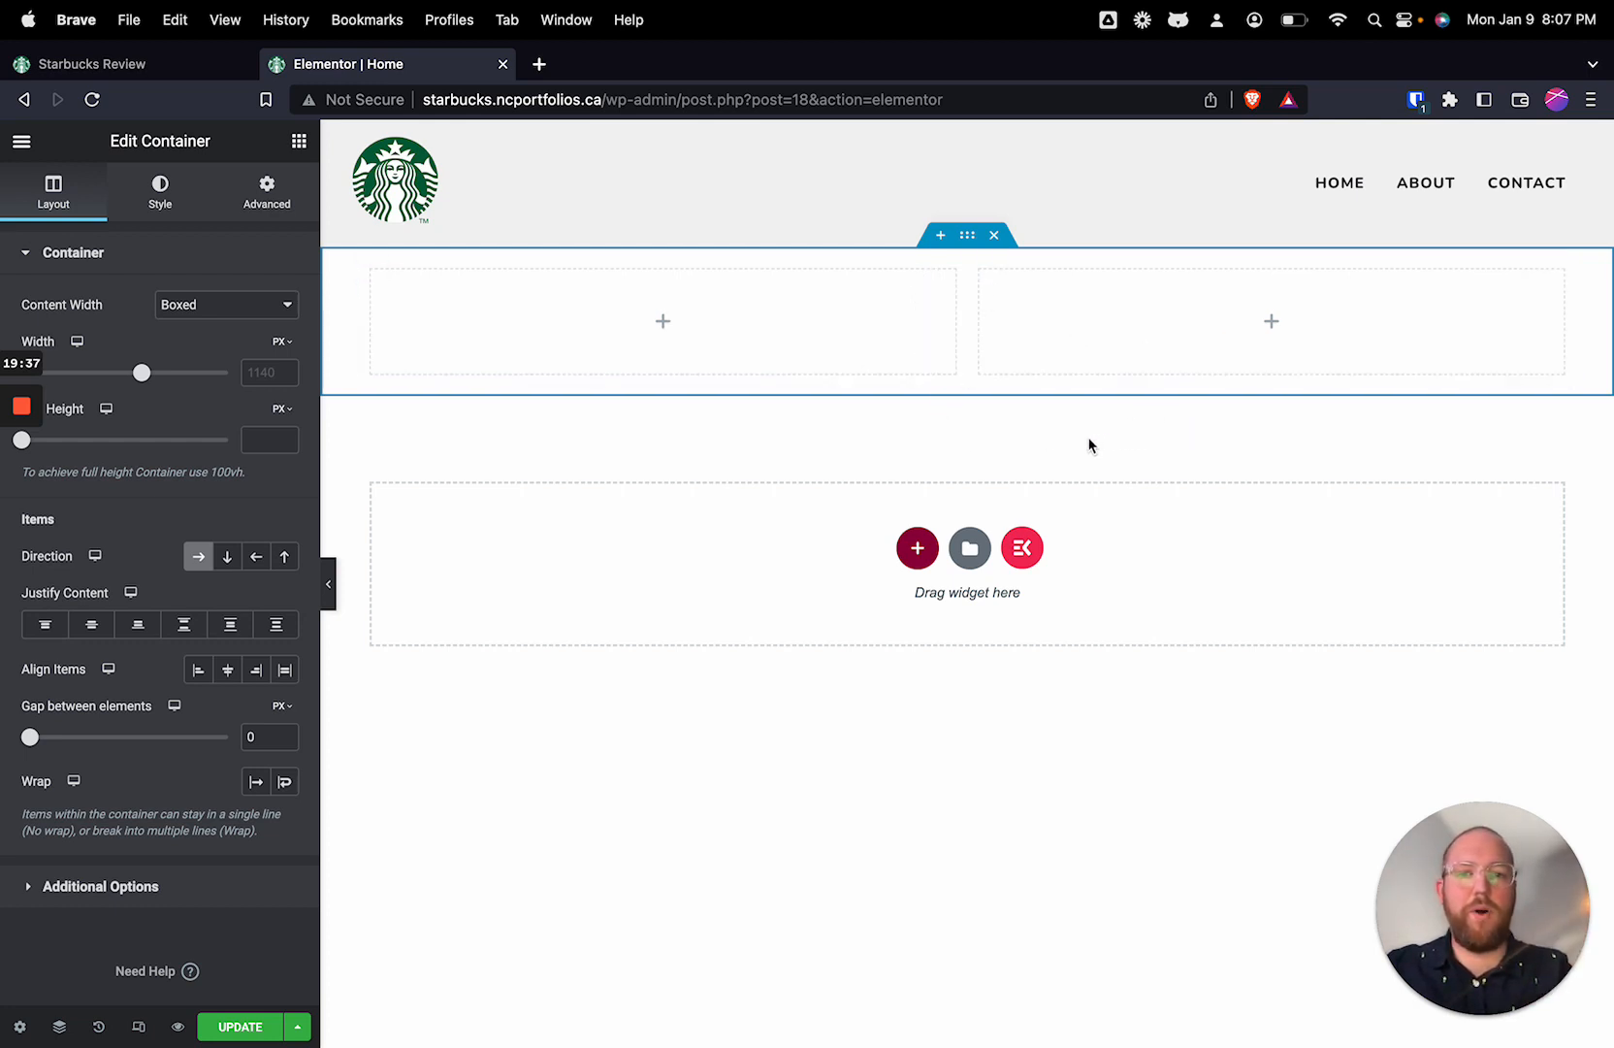
{"action": "right_click", "coordinate": [851, 303]}
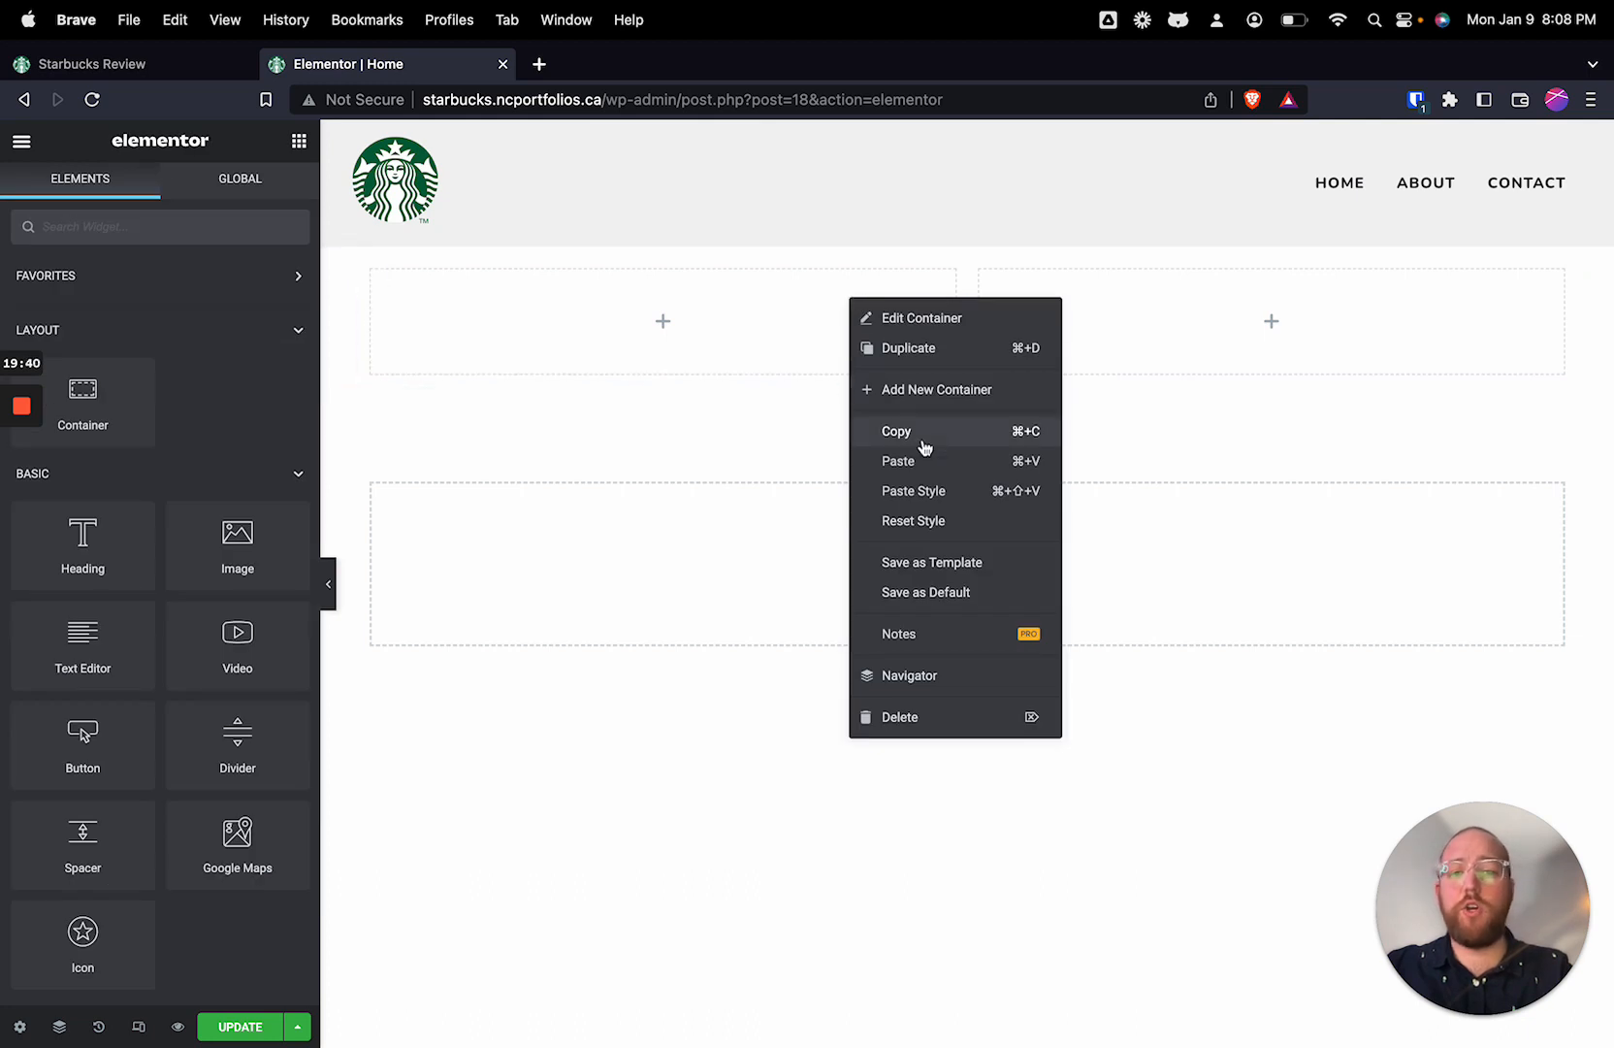
{"action": "left_click", "coordinate": [904, 321]}
{"action": "right_click", "coordinate": [814, 291]}
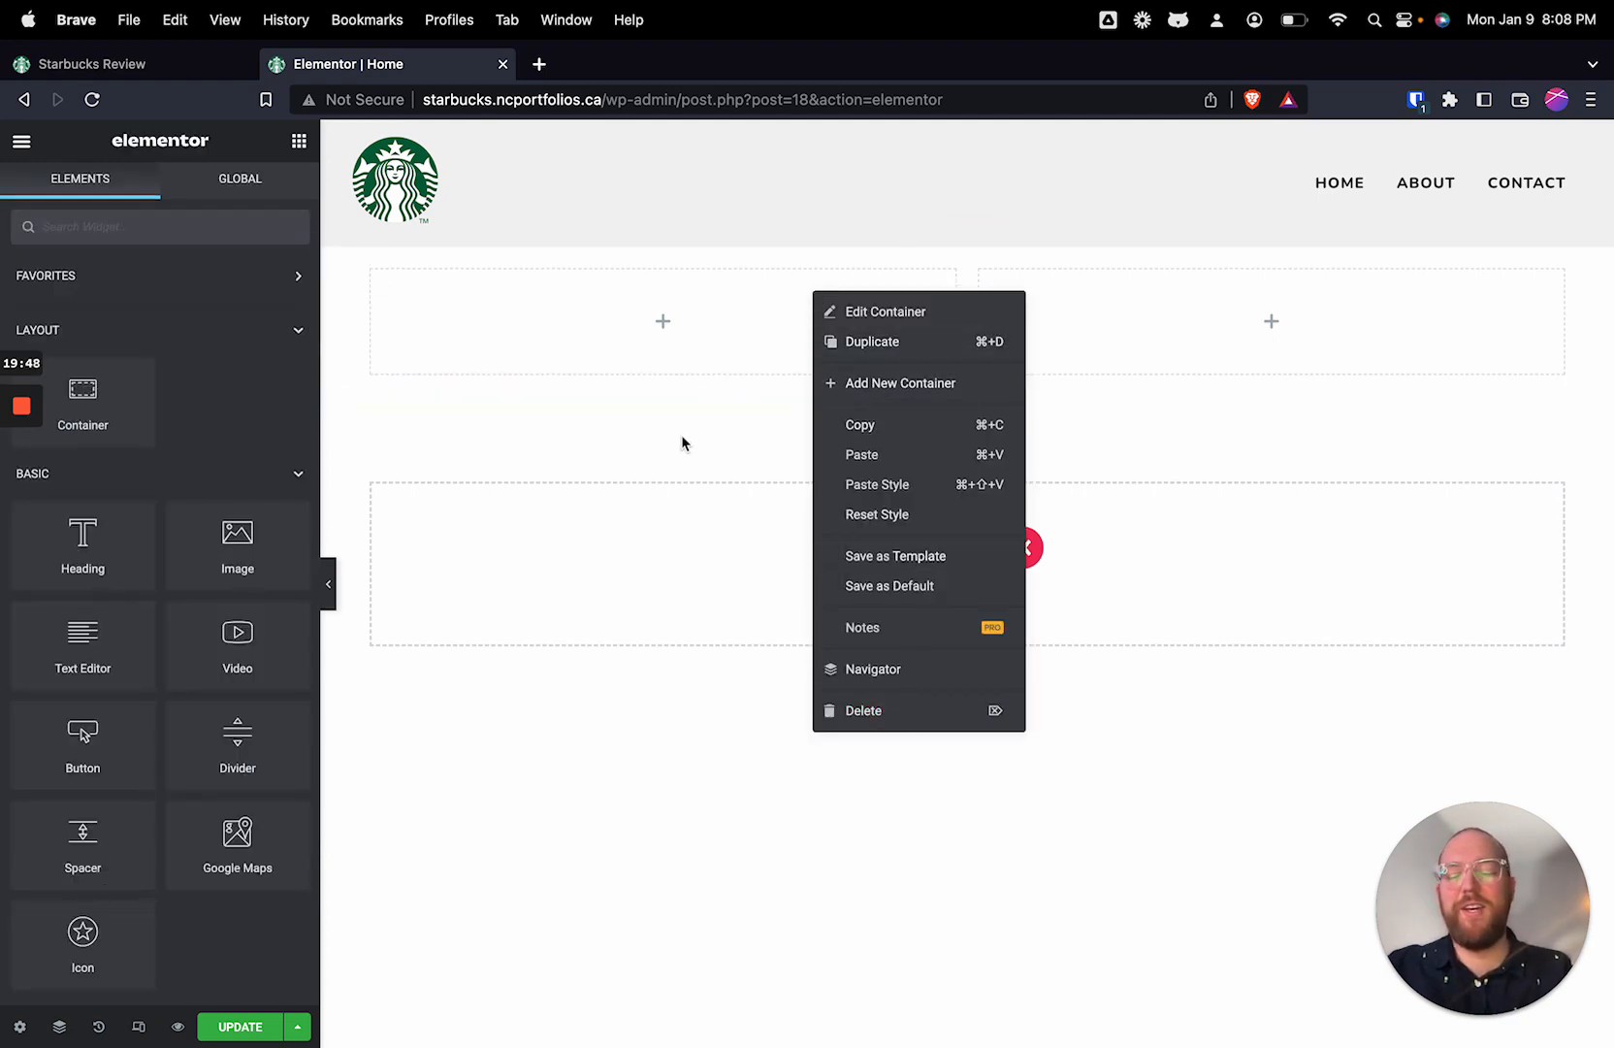
{"action": "left_click", "coordinate": [741, 409]}
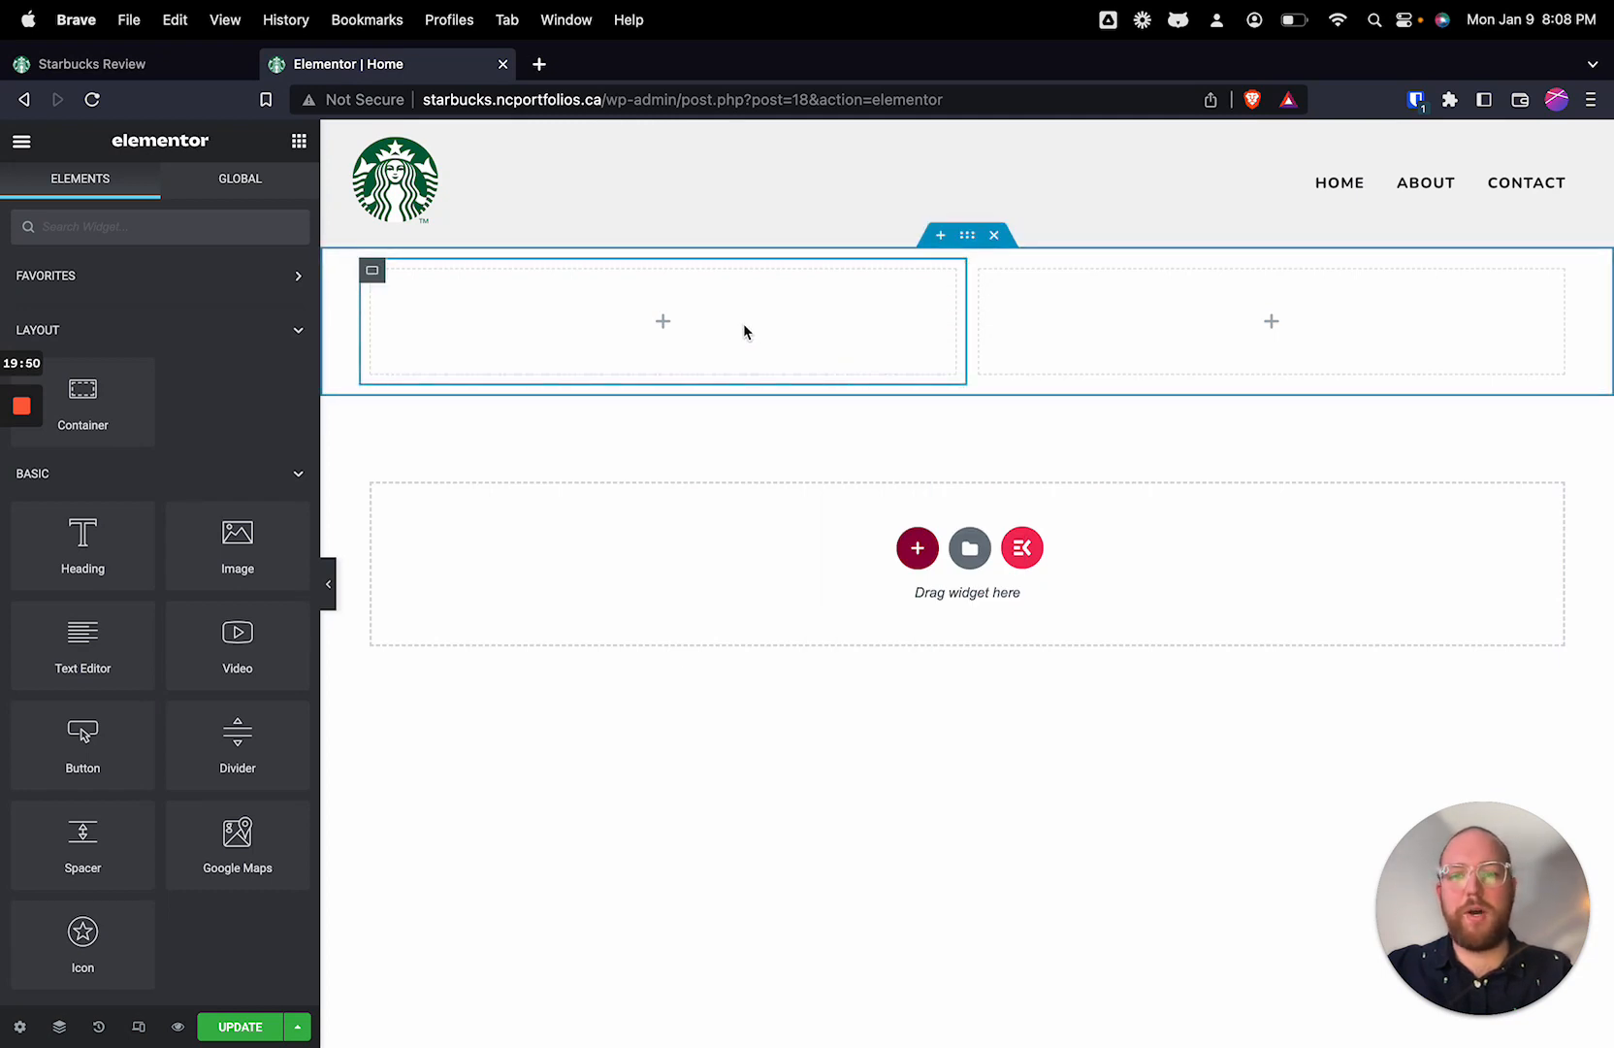
Step: Set the outer container's minimum height to 60 VH
{"action": "left_click", "coordinate": [966, 236]}
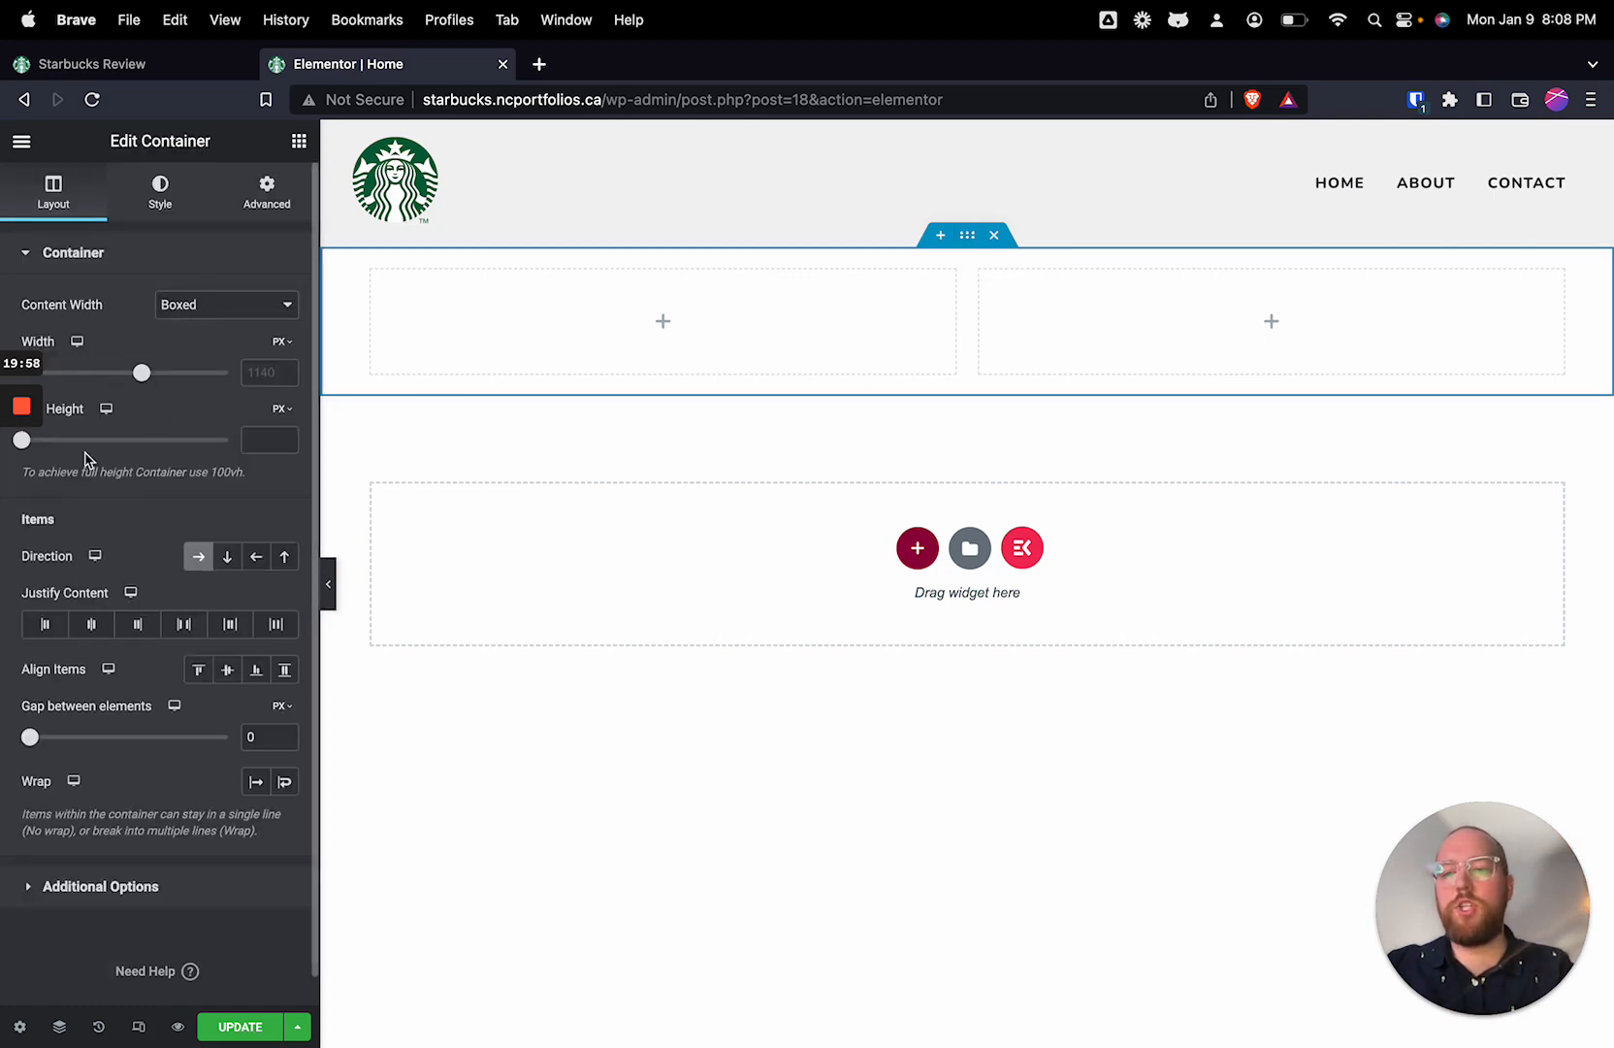
{"action": "scroll", "coordinate": [80, 439], "scroll_direction": "down", "scroll_amount": 1}
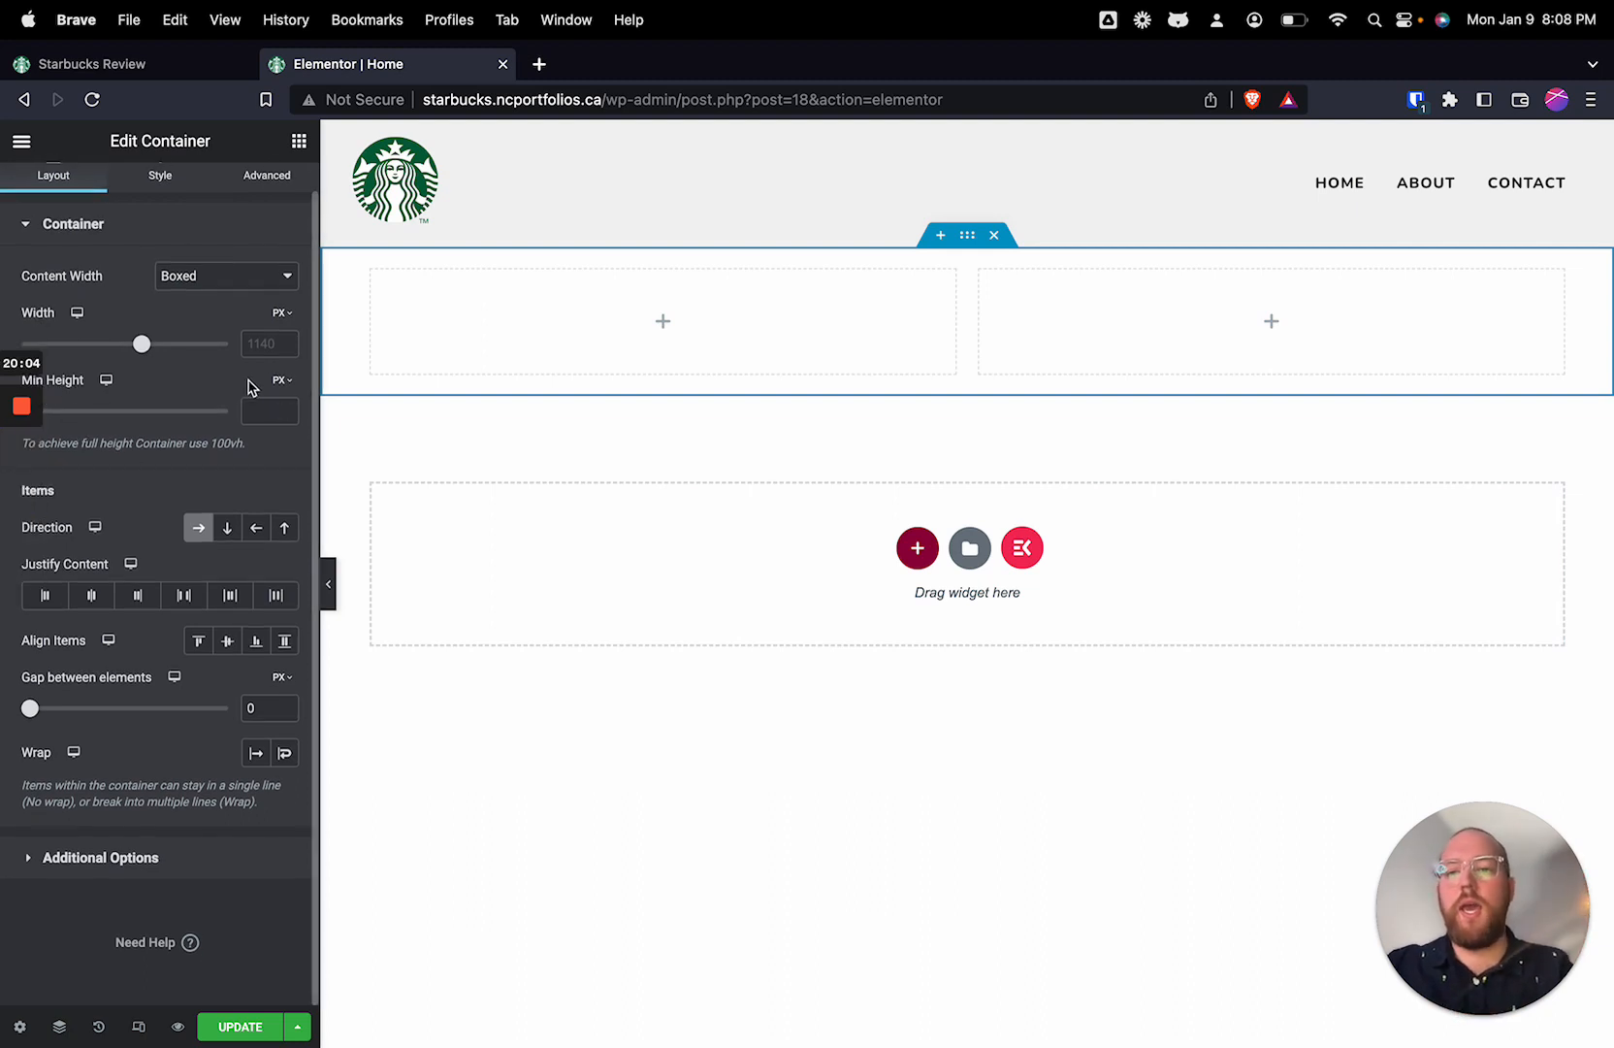
{"action": "left_click", "coordinate": [285, 387]}
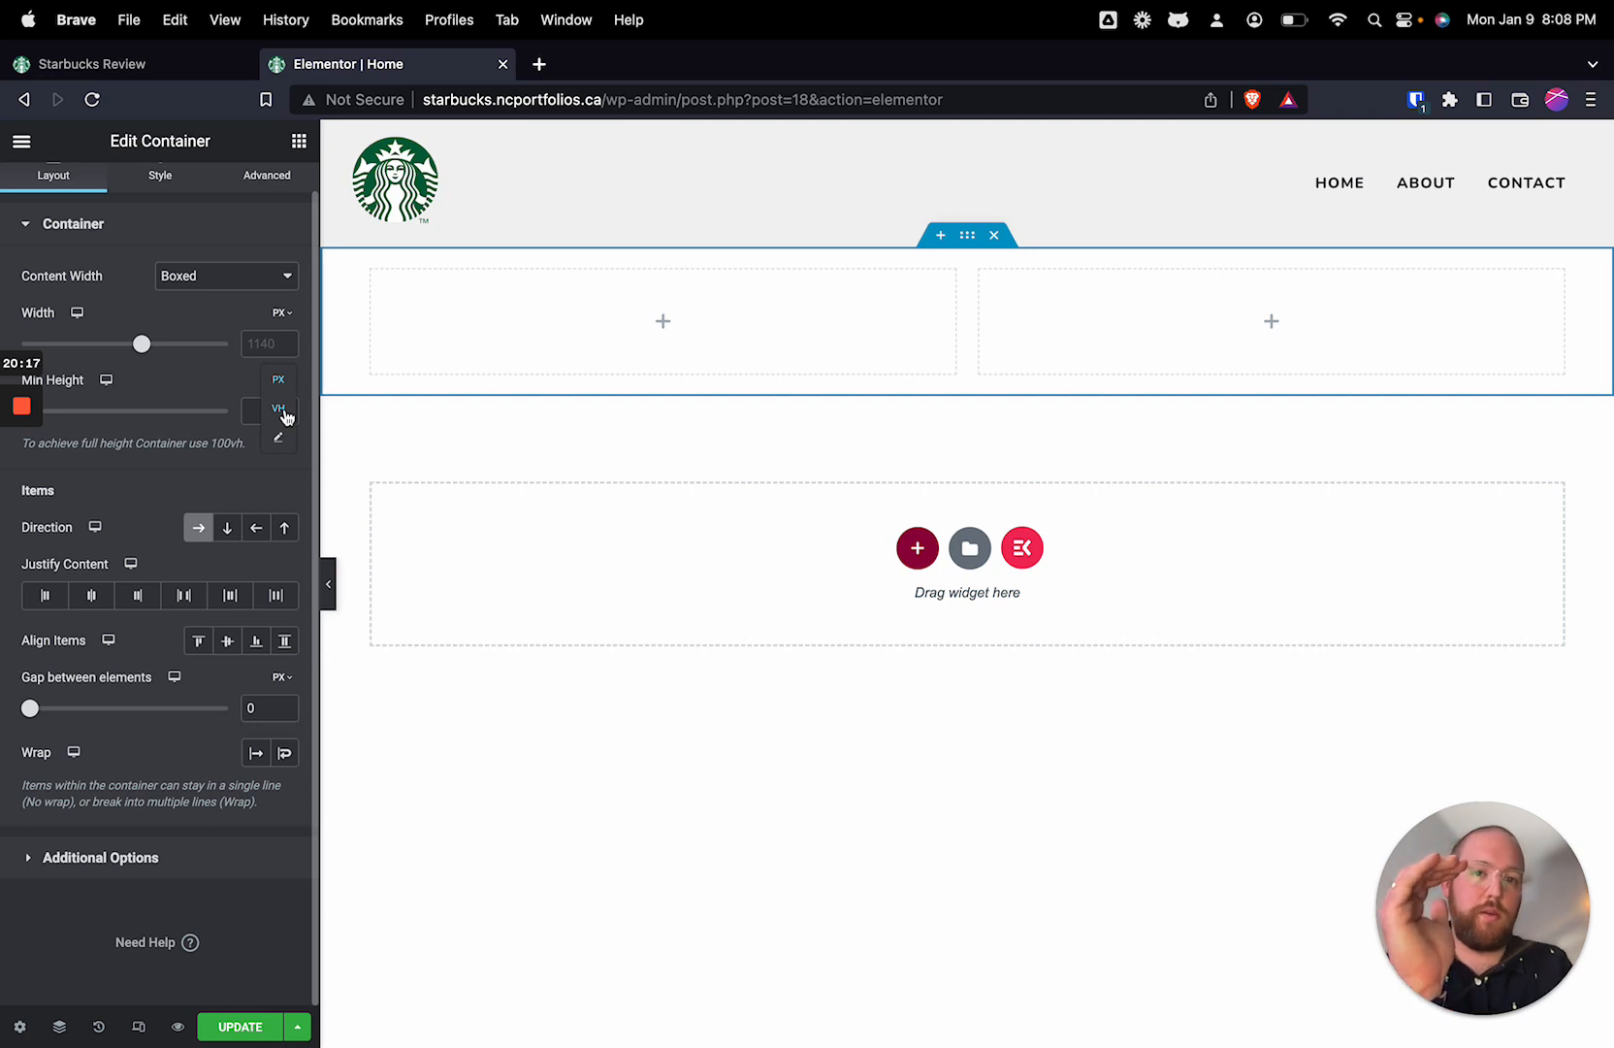
{"action": "left_click", "coordinate": [284, 412]}
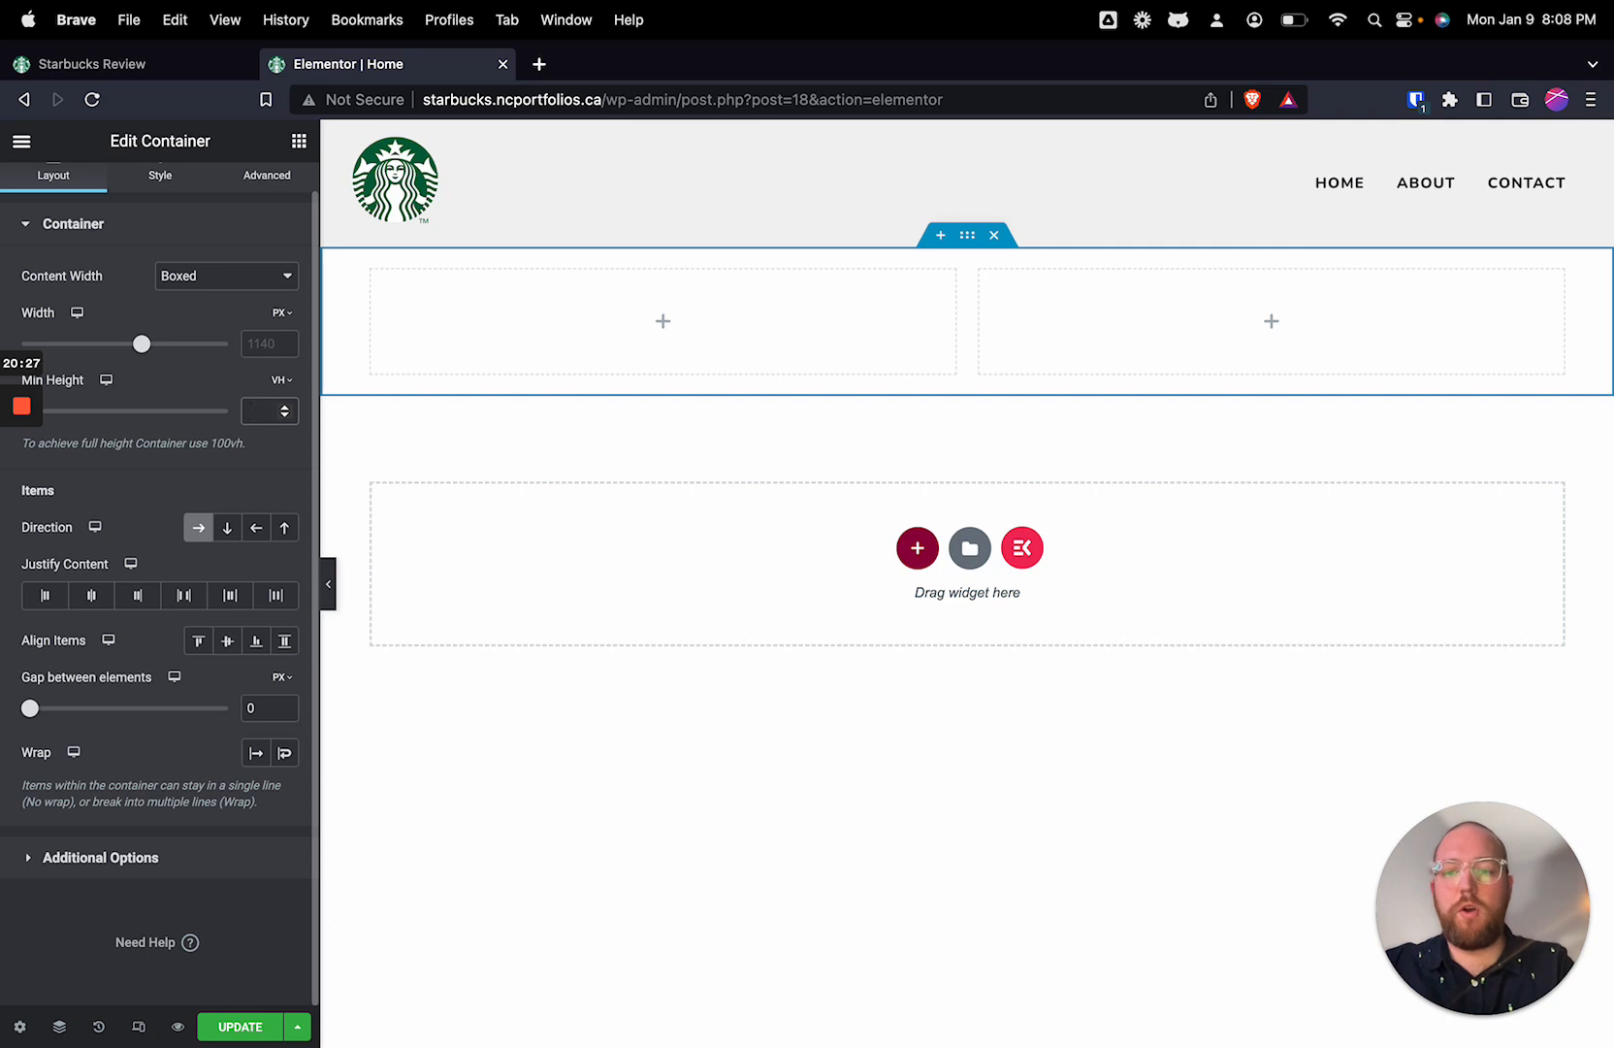
{"action": "type", "text": "60"}
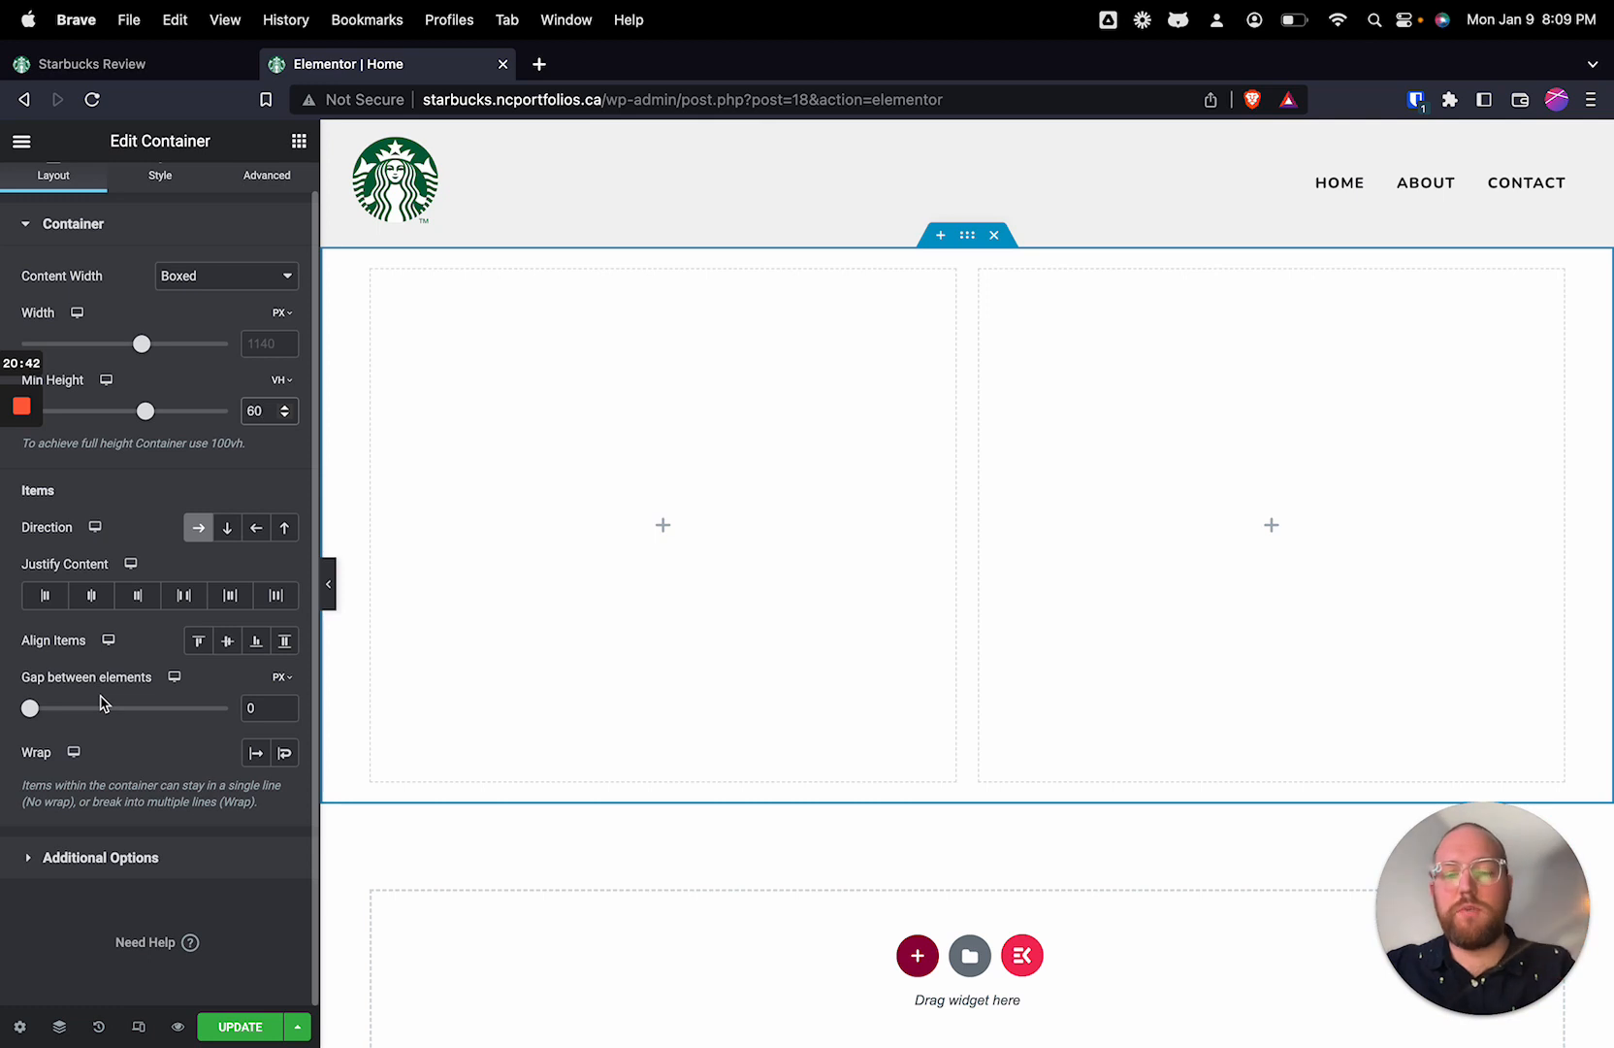
Step: Look at the outer container's Slideshow background options and set its background type to Classic
{"action": "scroll", "coordinate": [82, 515], "scroll_direction": "up", "scroll_amount": 1}
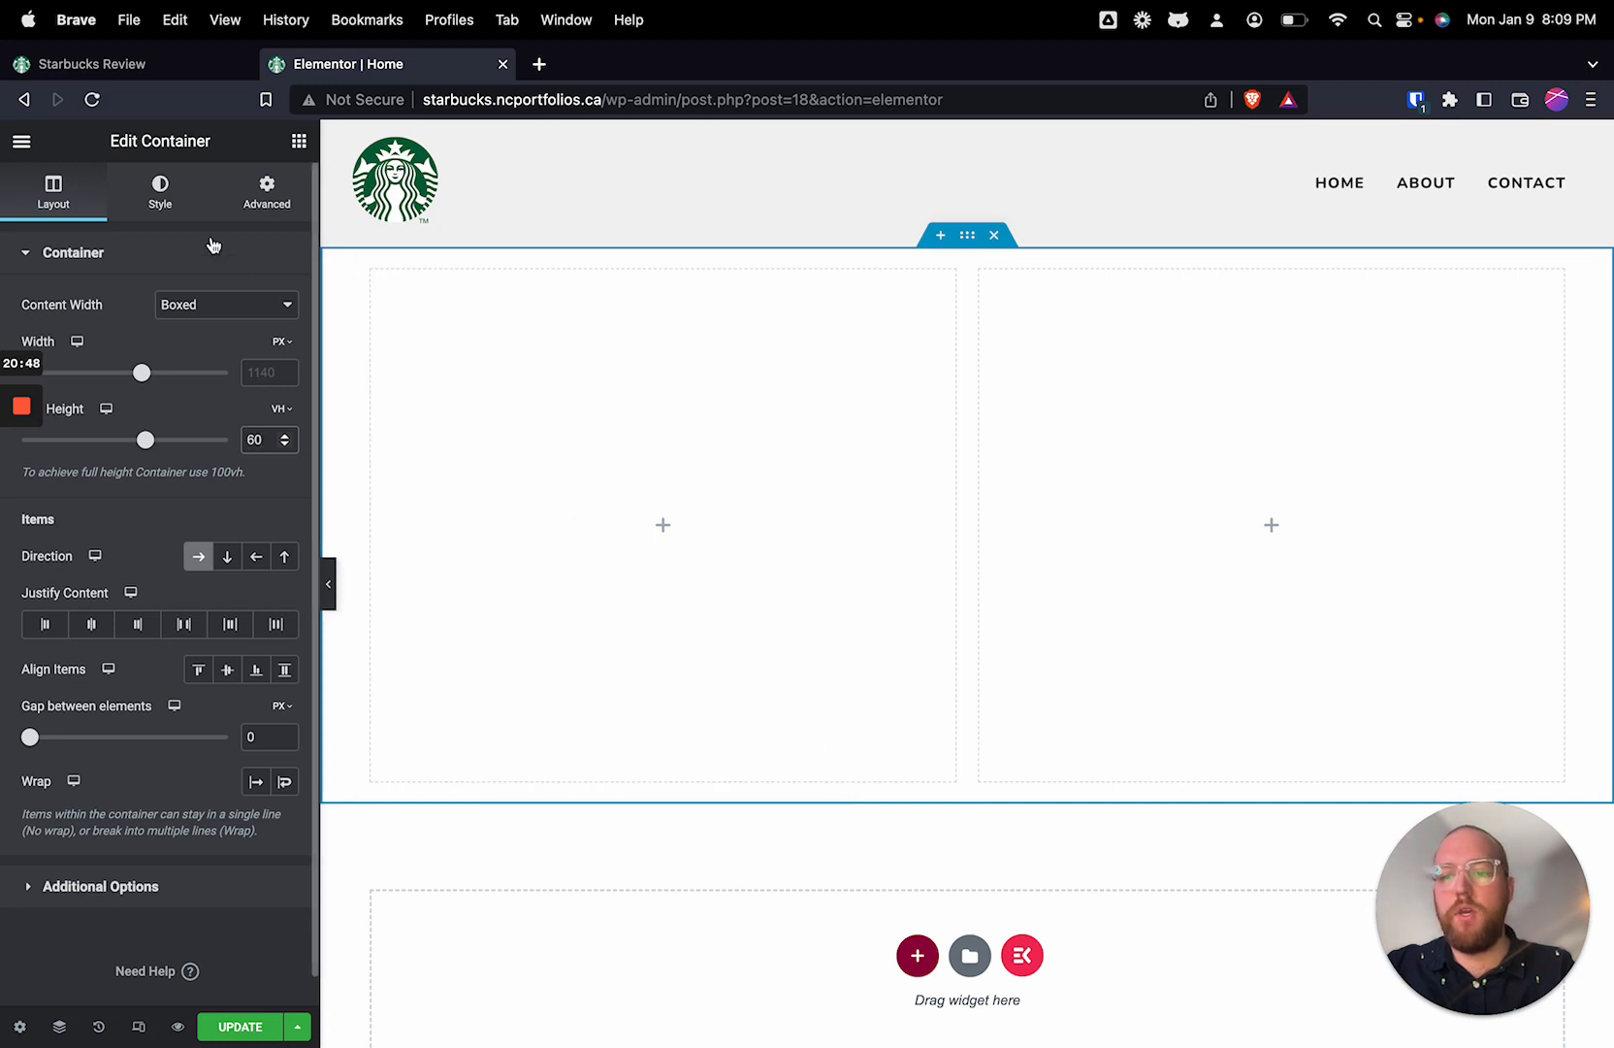
{"action": "left_click", "coordinate": [172, 210]}
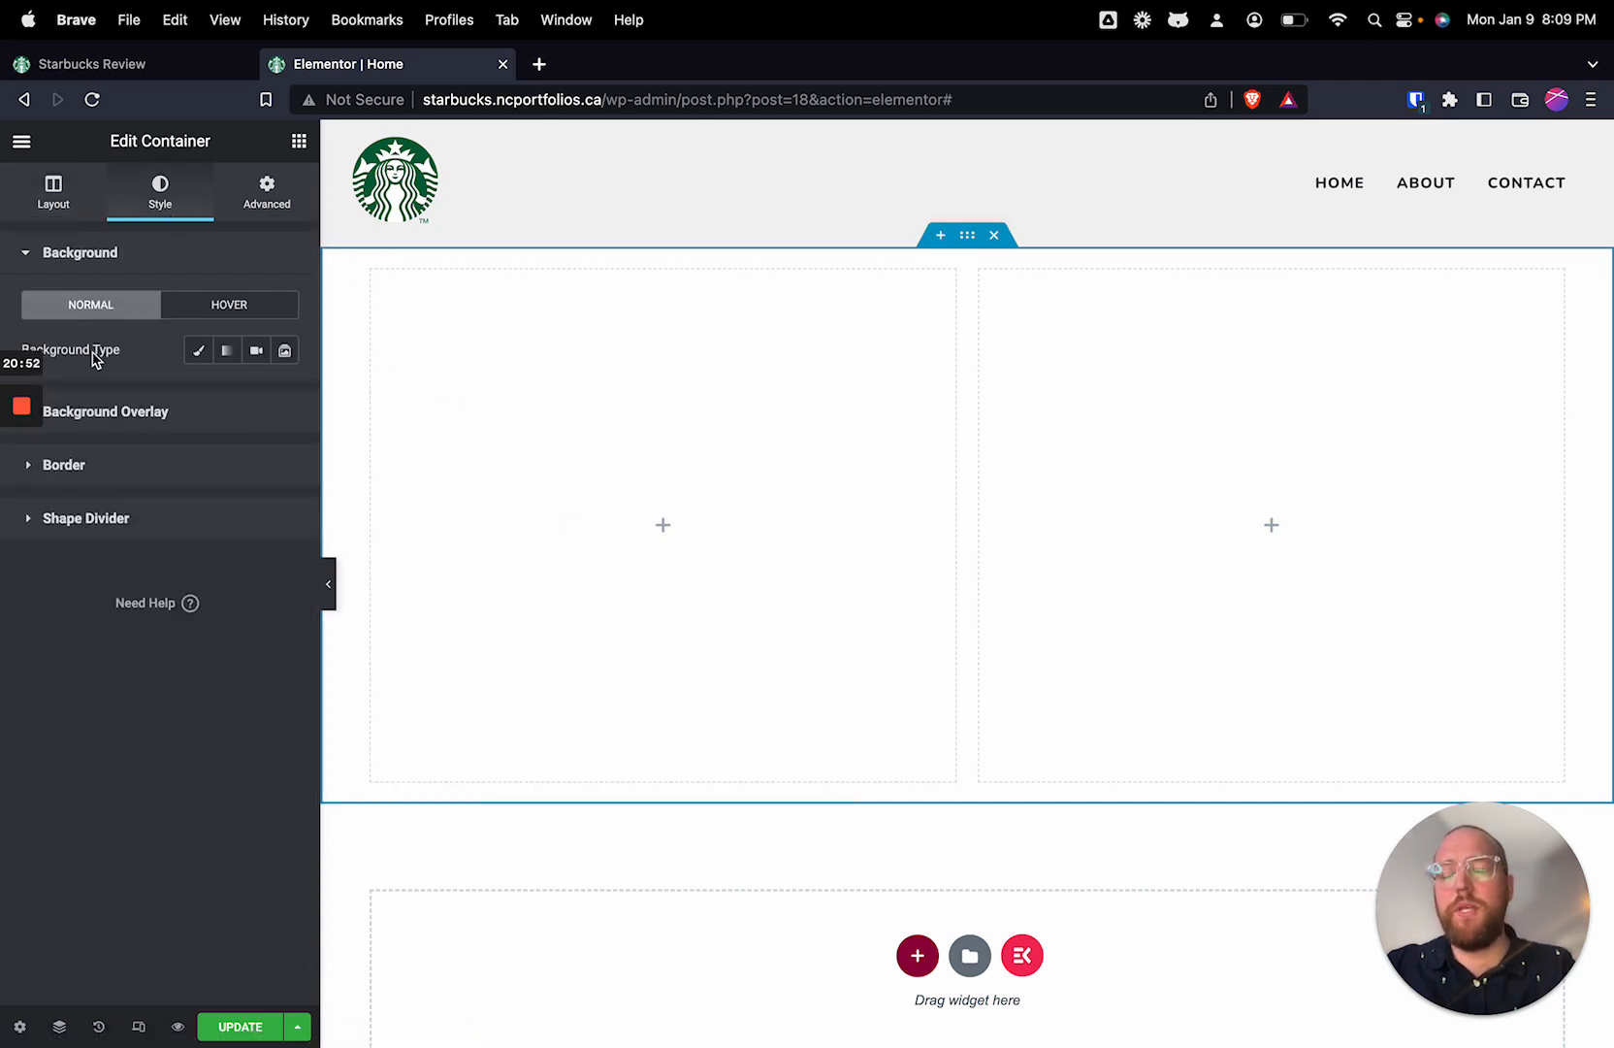
{"action": "left_click", "coordinate": [285, 351]}
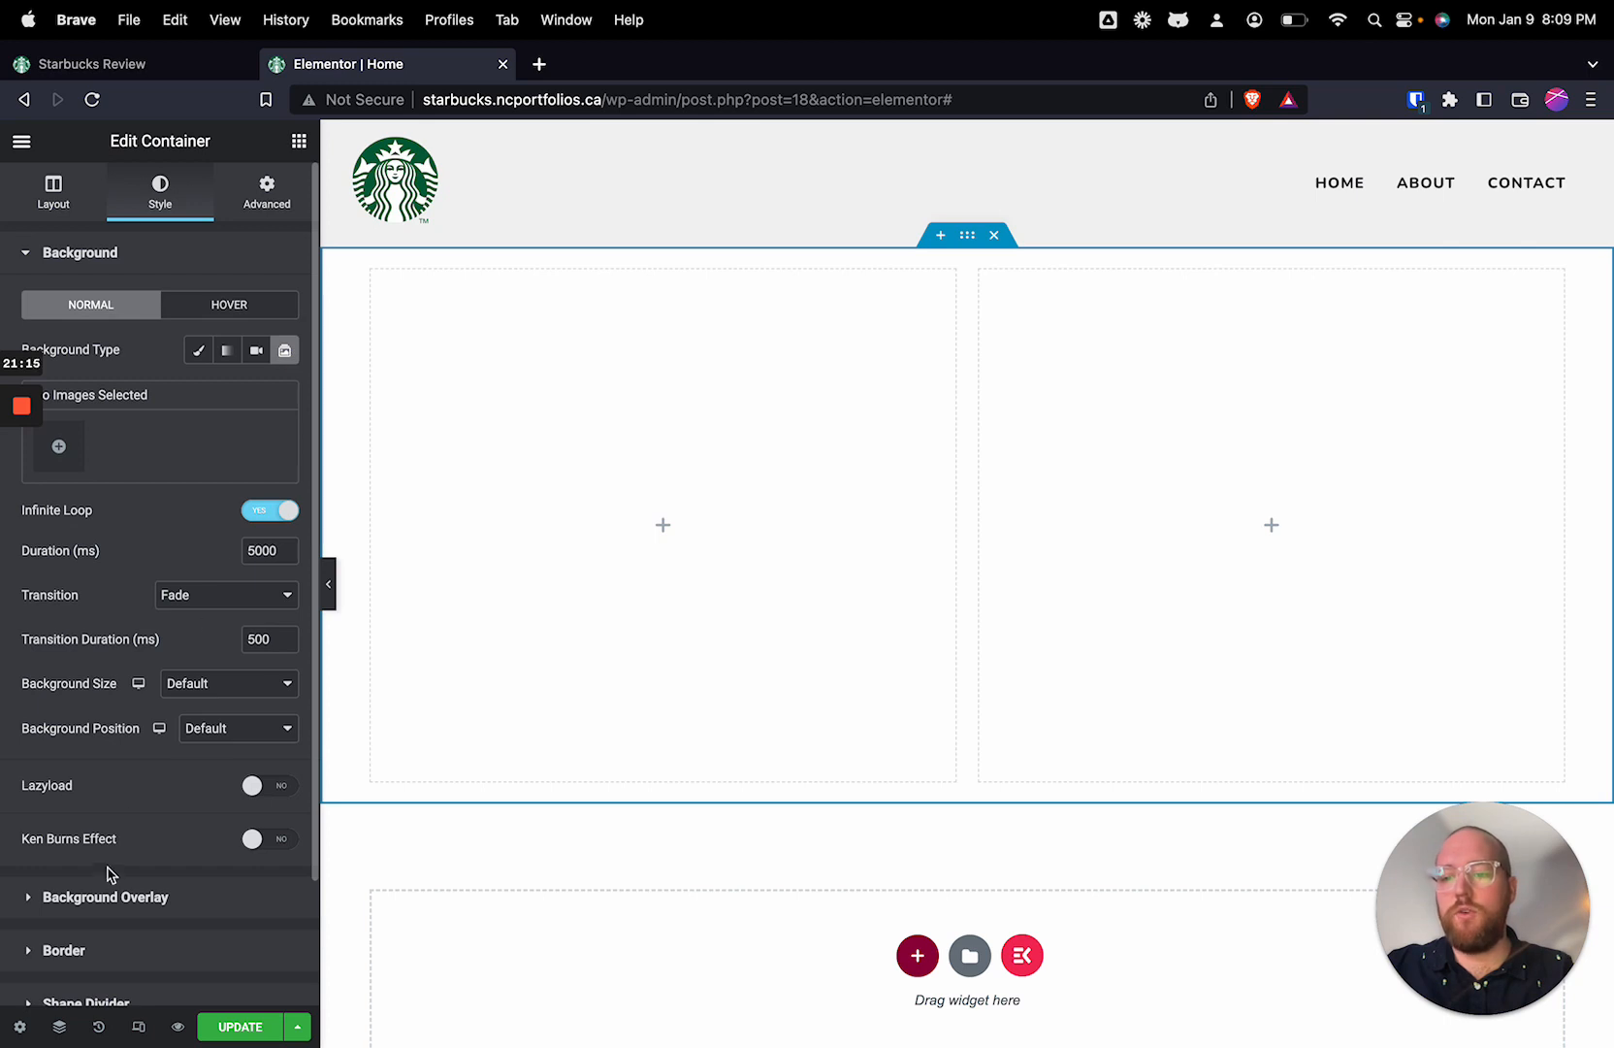
{"action": "left_click", "coordinate": [191, 358]}
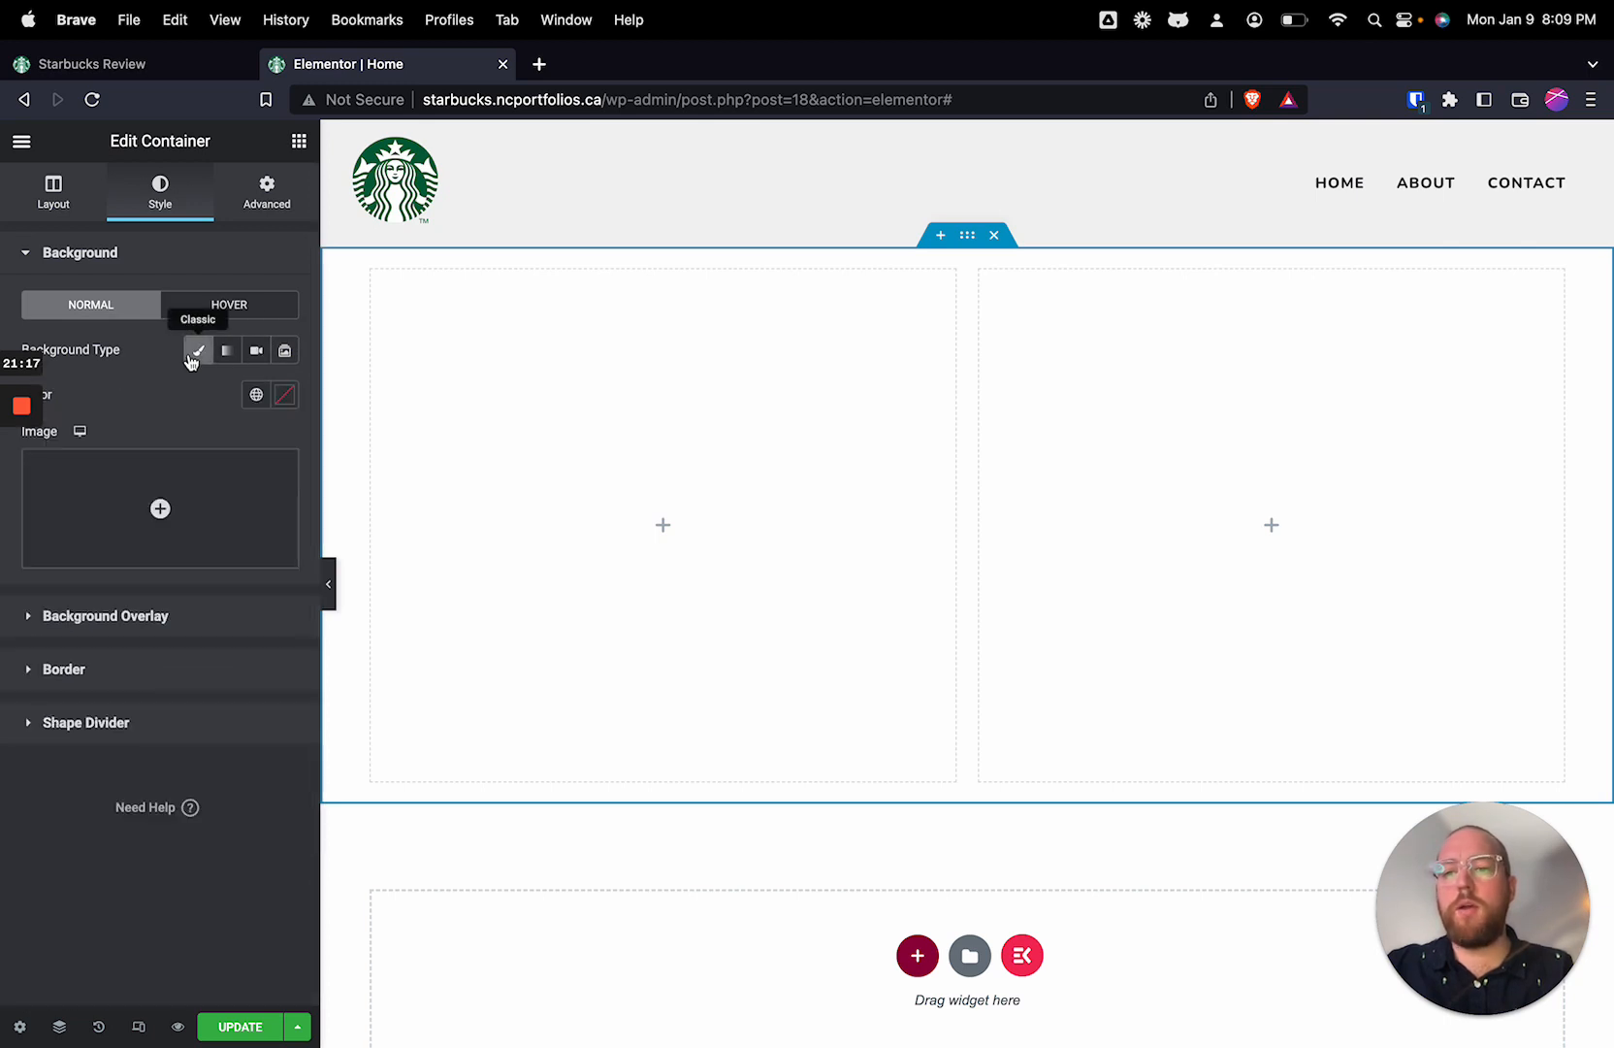
Step: Upload coffee-hero.jpg, coffee-sizes.jpg, coffees.jpeg, logo.png, new-york.webp and the-ready-to-drink.jpg from the Starbucks folder for the background image choice
{"action": "left_click", "coordinate": [204, 505]}
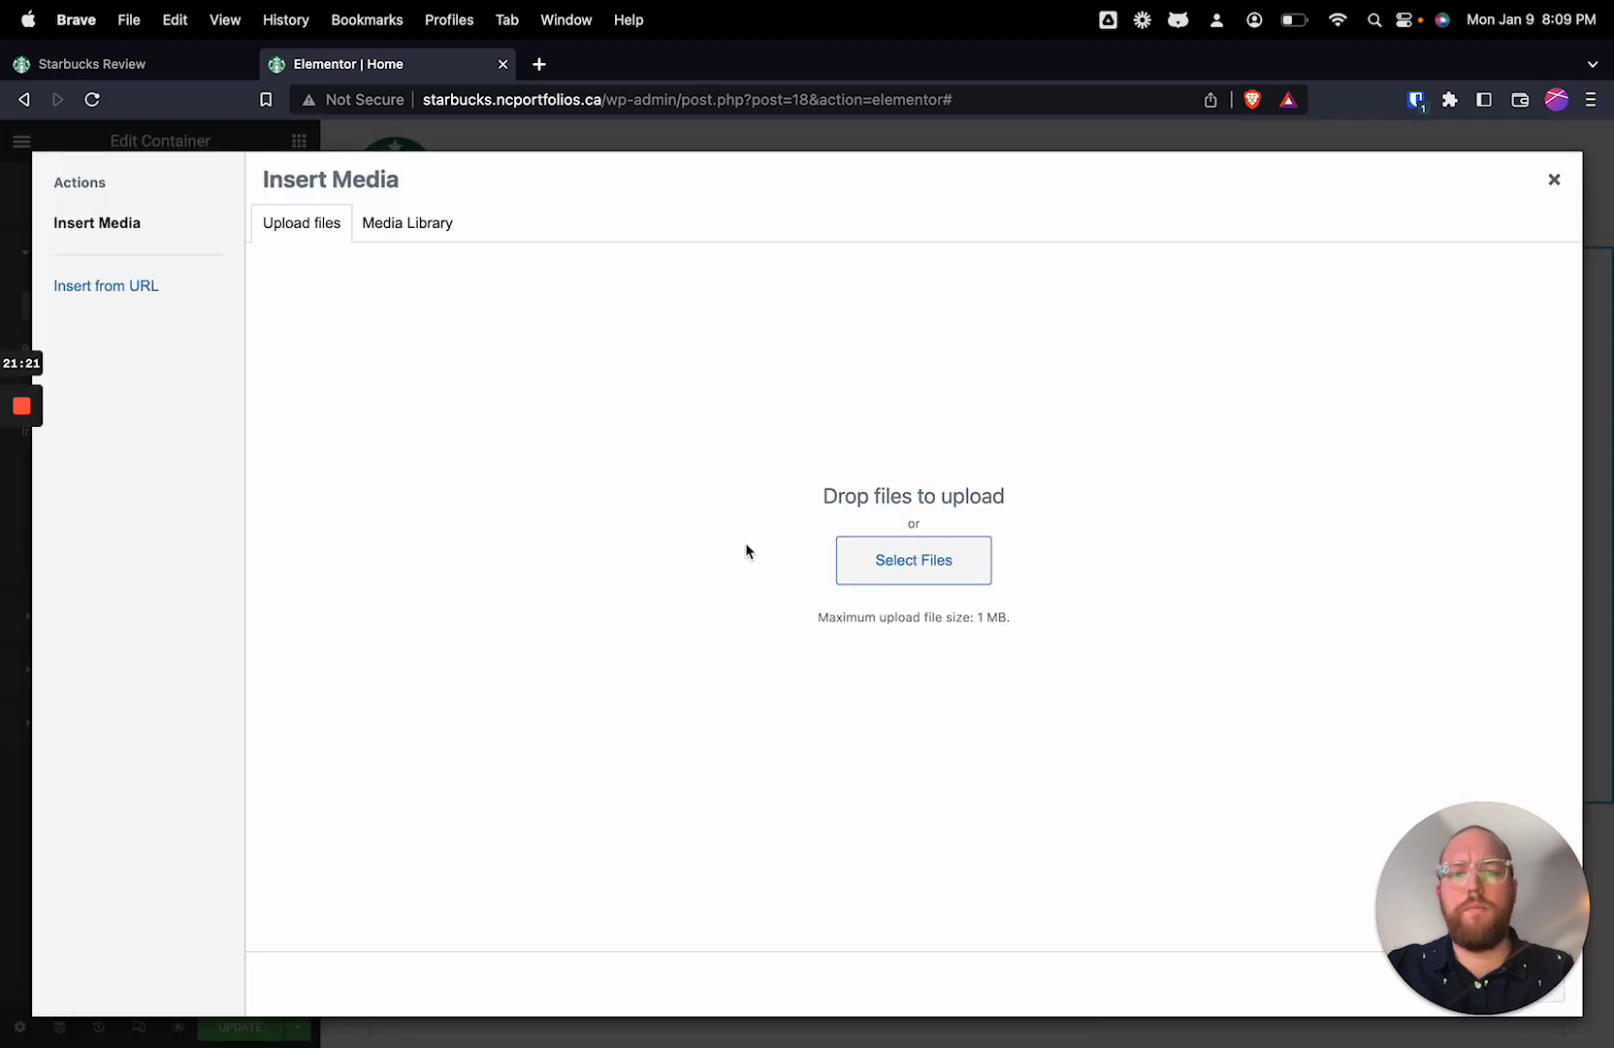
{"action": "left_click", "coordinate": [939, 566]}
{"action": "left_click_drag", "start_coordinate": [1161, 434], "coordinate": [271, 241]}
{"action": "left_click", "coordinate": [804, 242], "text": "super"}
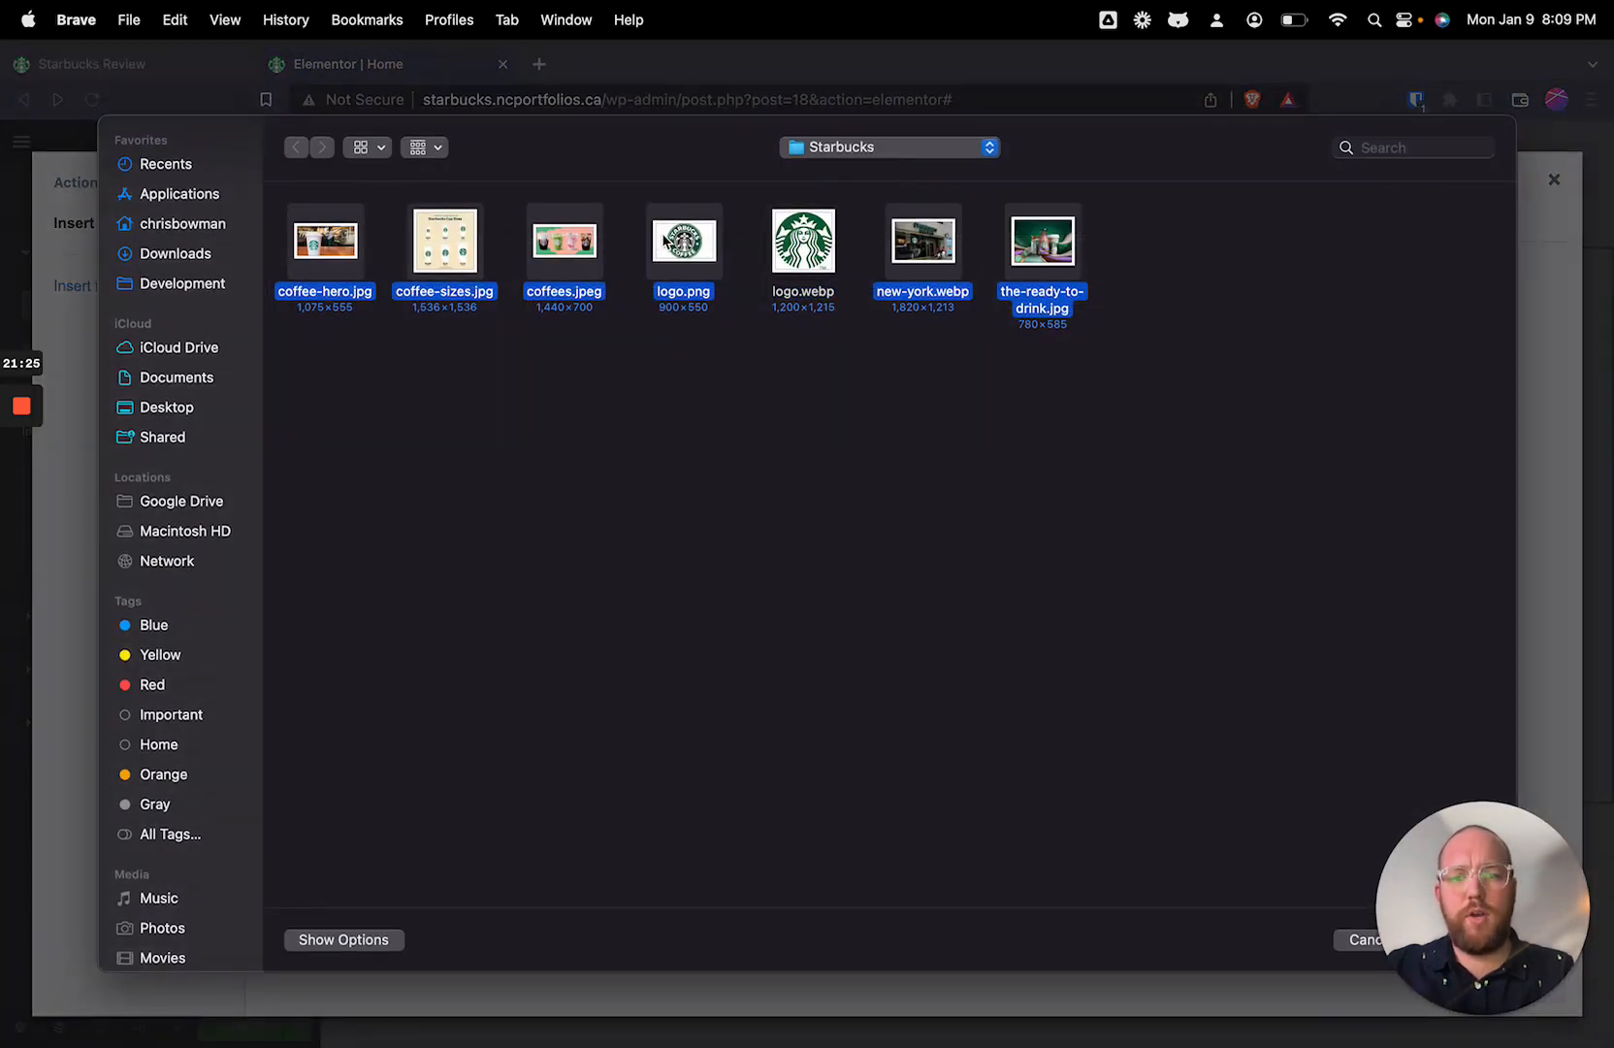
{"action": "left_click", "coordinate": [684, 243], "text": "super"}
{"action": "left_click", "coordinate": [684, 243], "text": "super"}
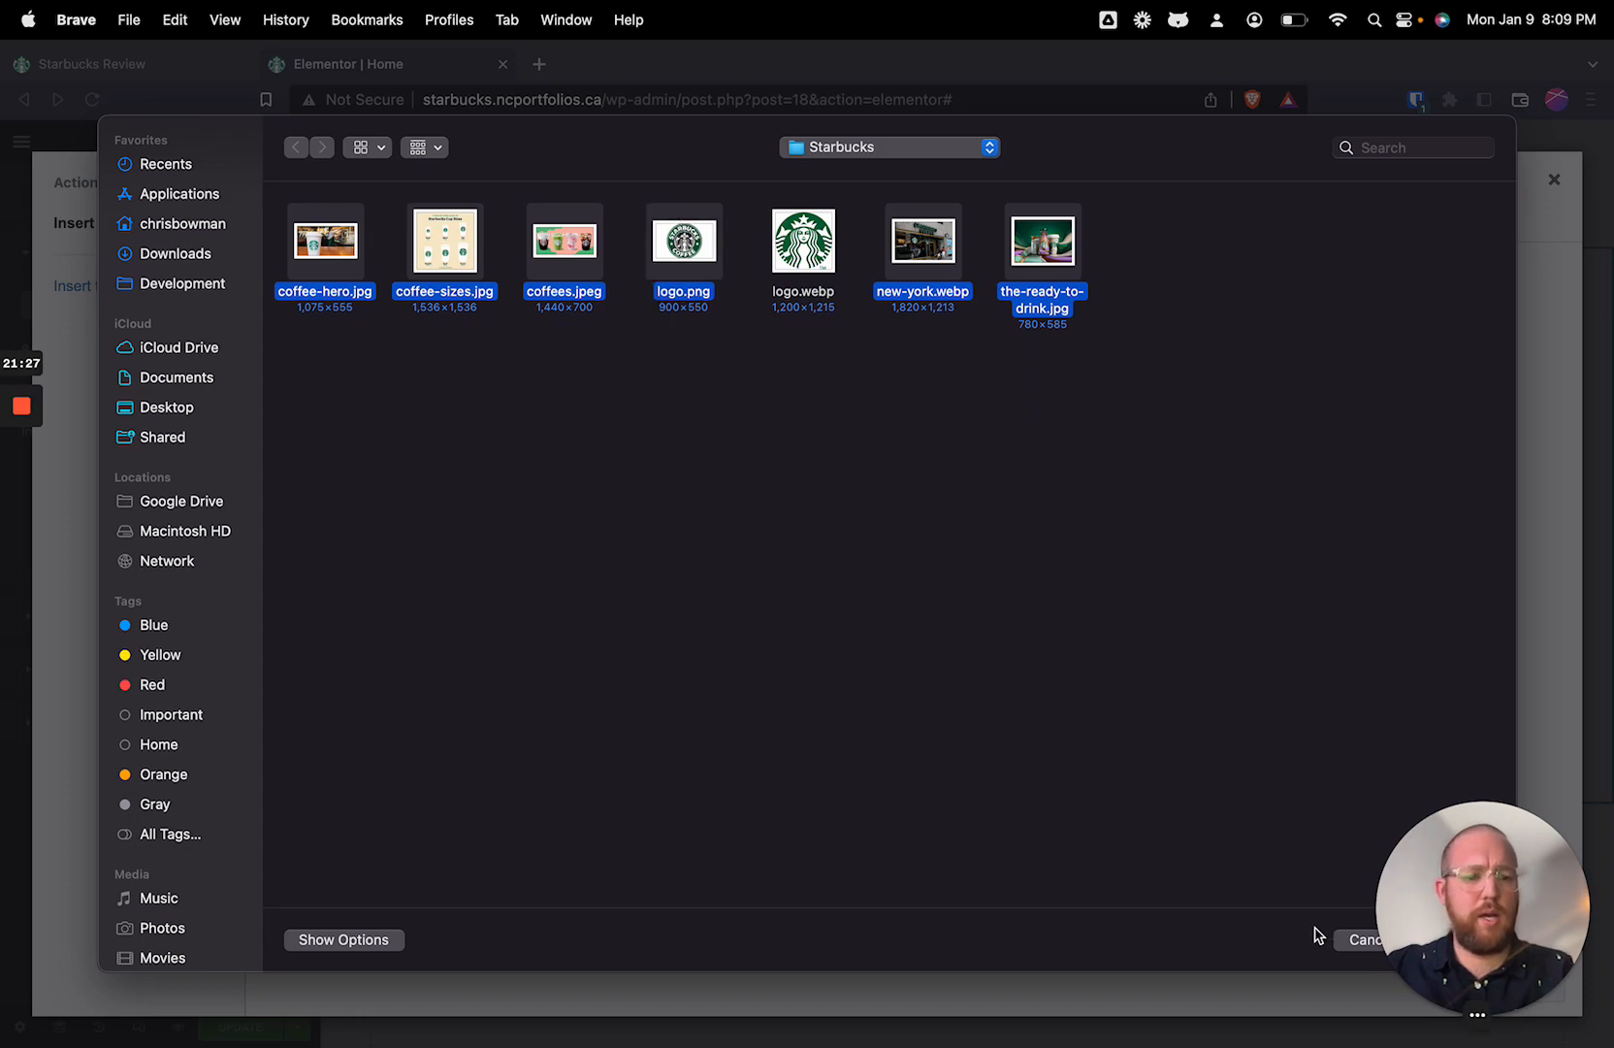
{"action": "left_click", "coordinate": [1452, 941]}
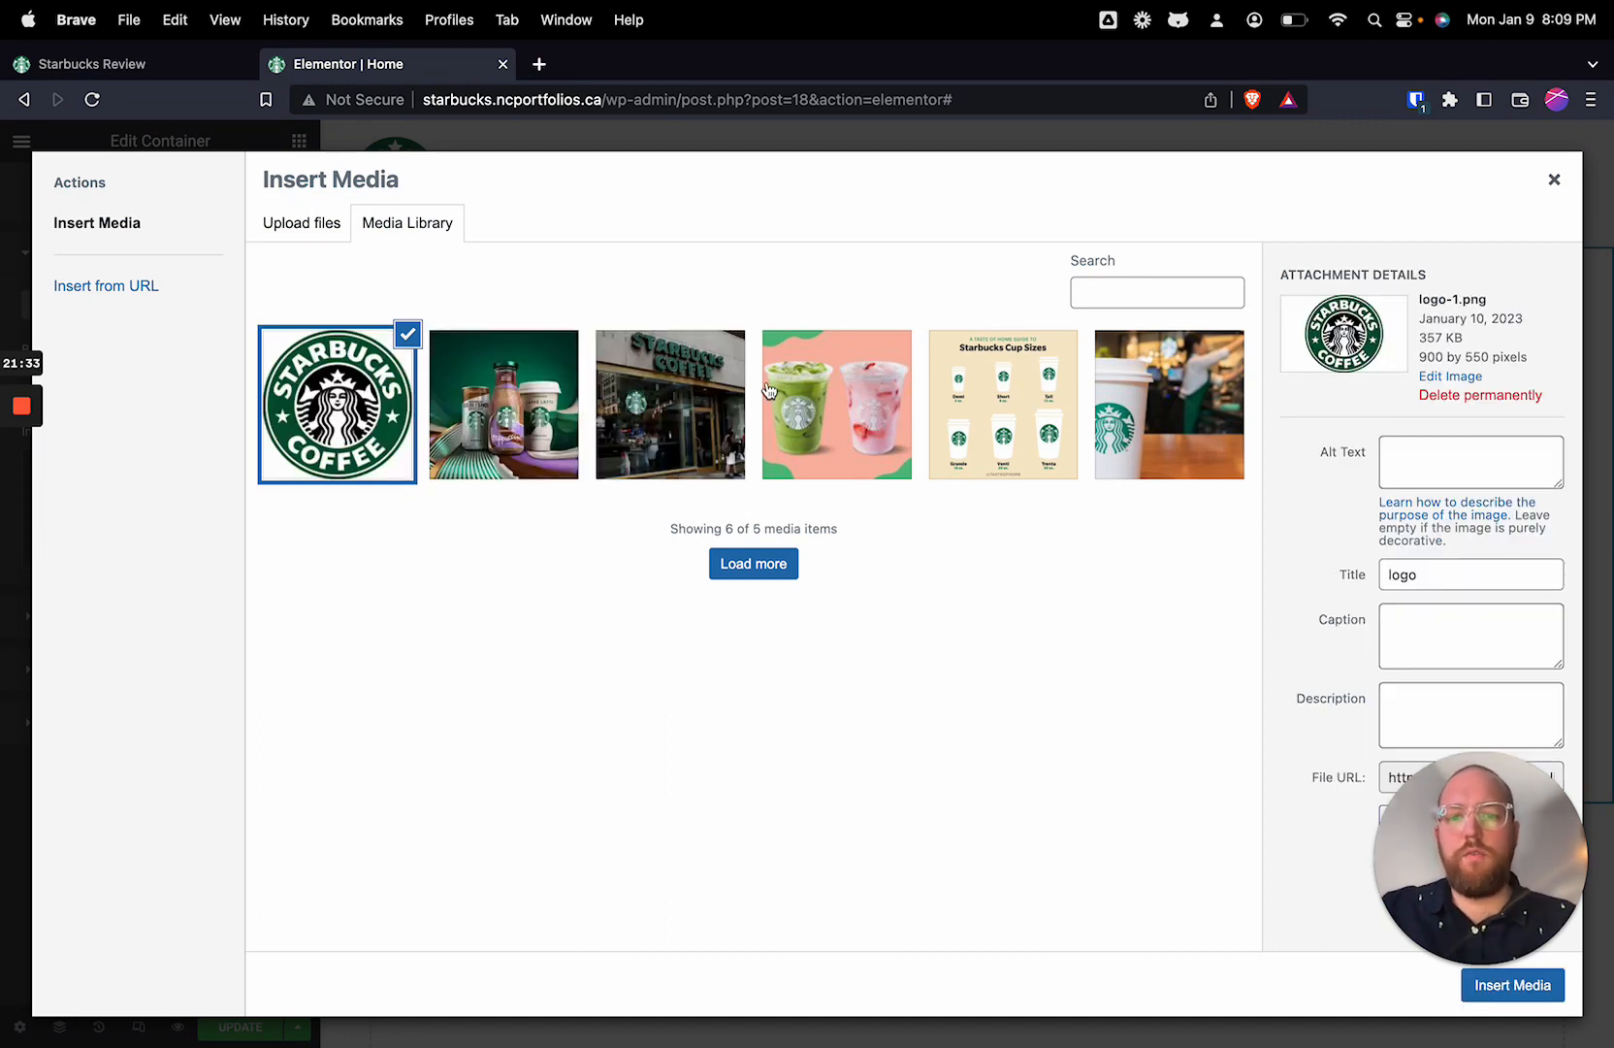
Step: Insert the coffee-hero image as the container's background and set its size to Cover
{"action": "left_click", "coordinate": [1172, 417]}
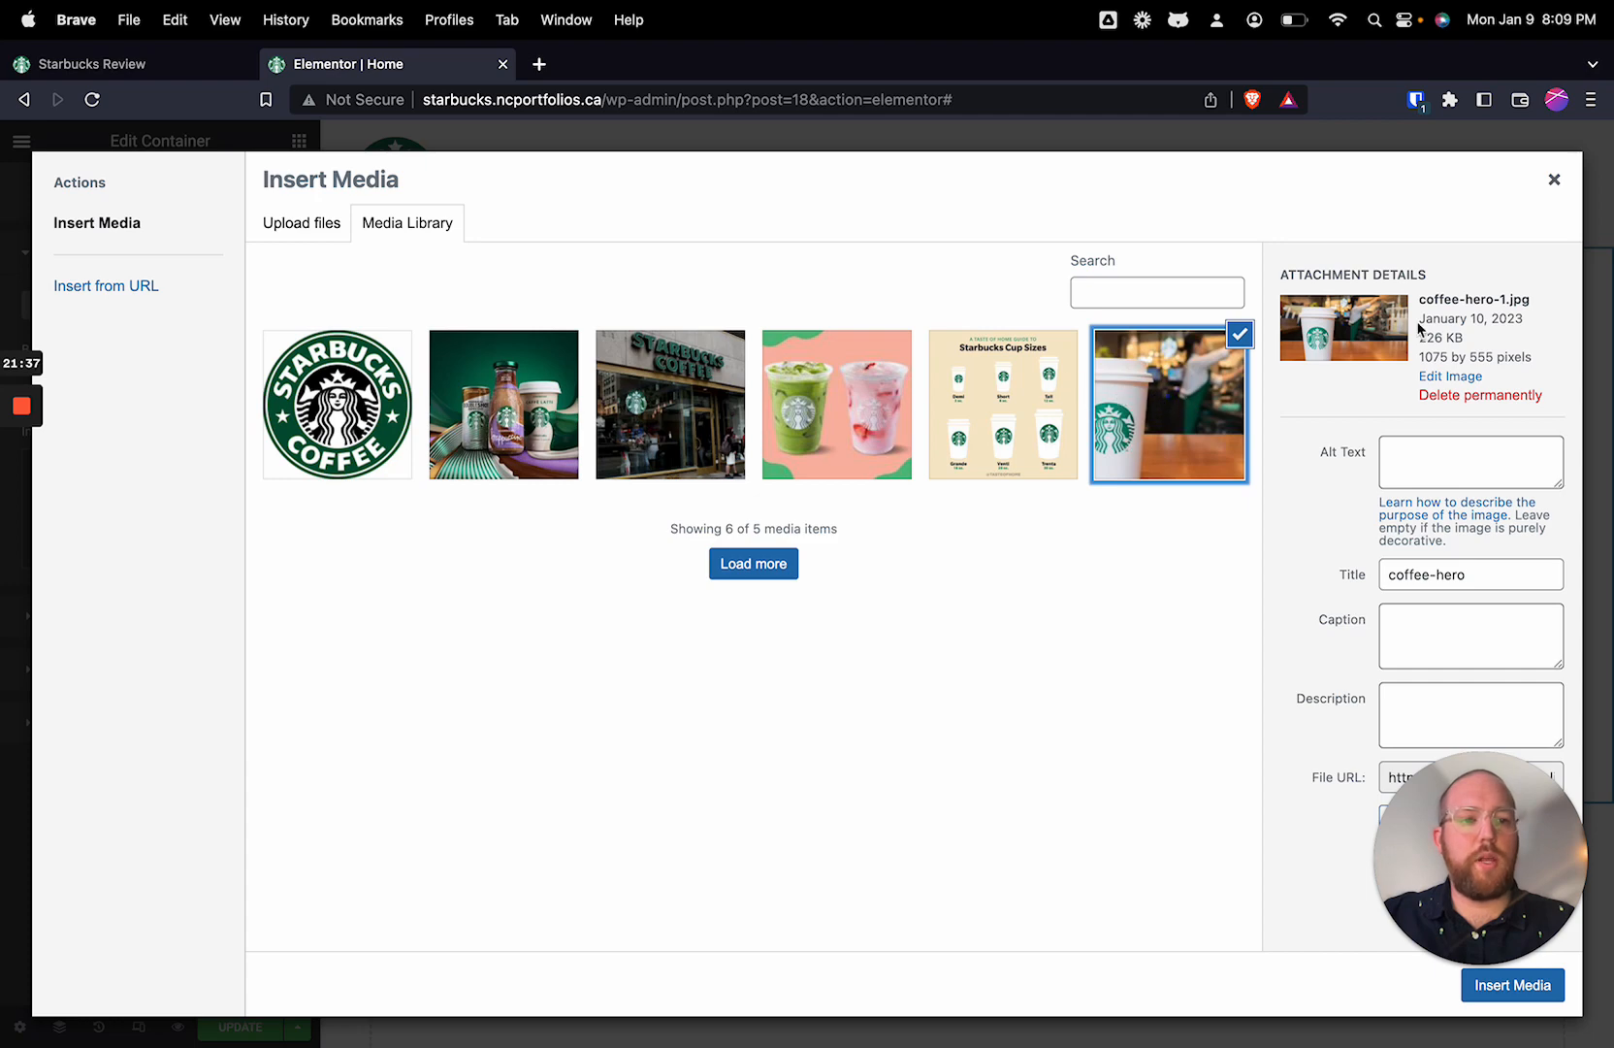
{"action": "left_click", "coordinate": [1556, 1003]}
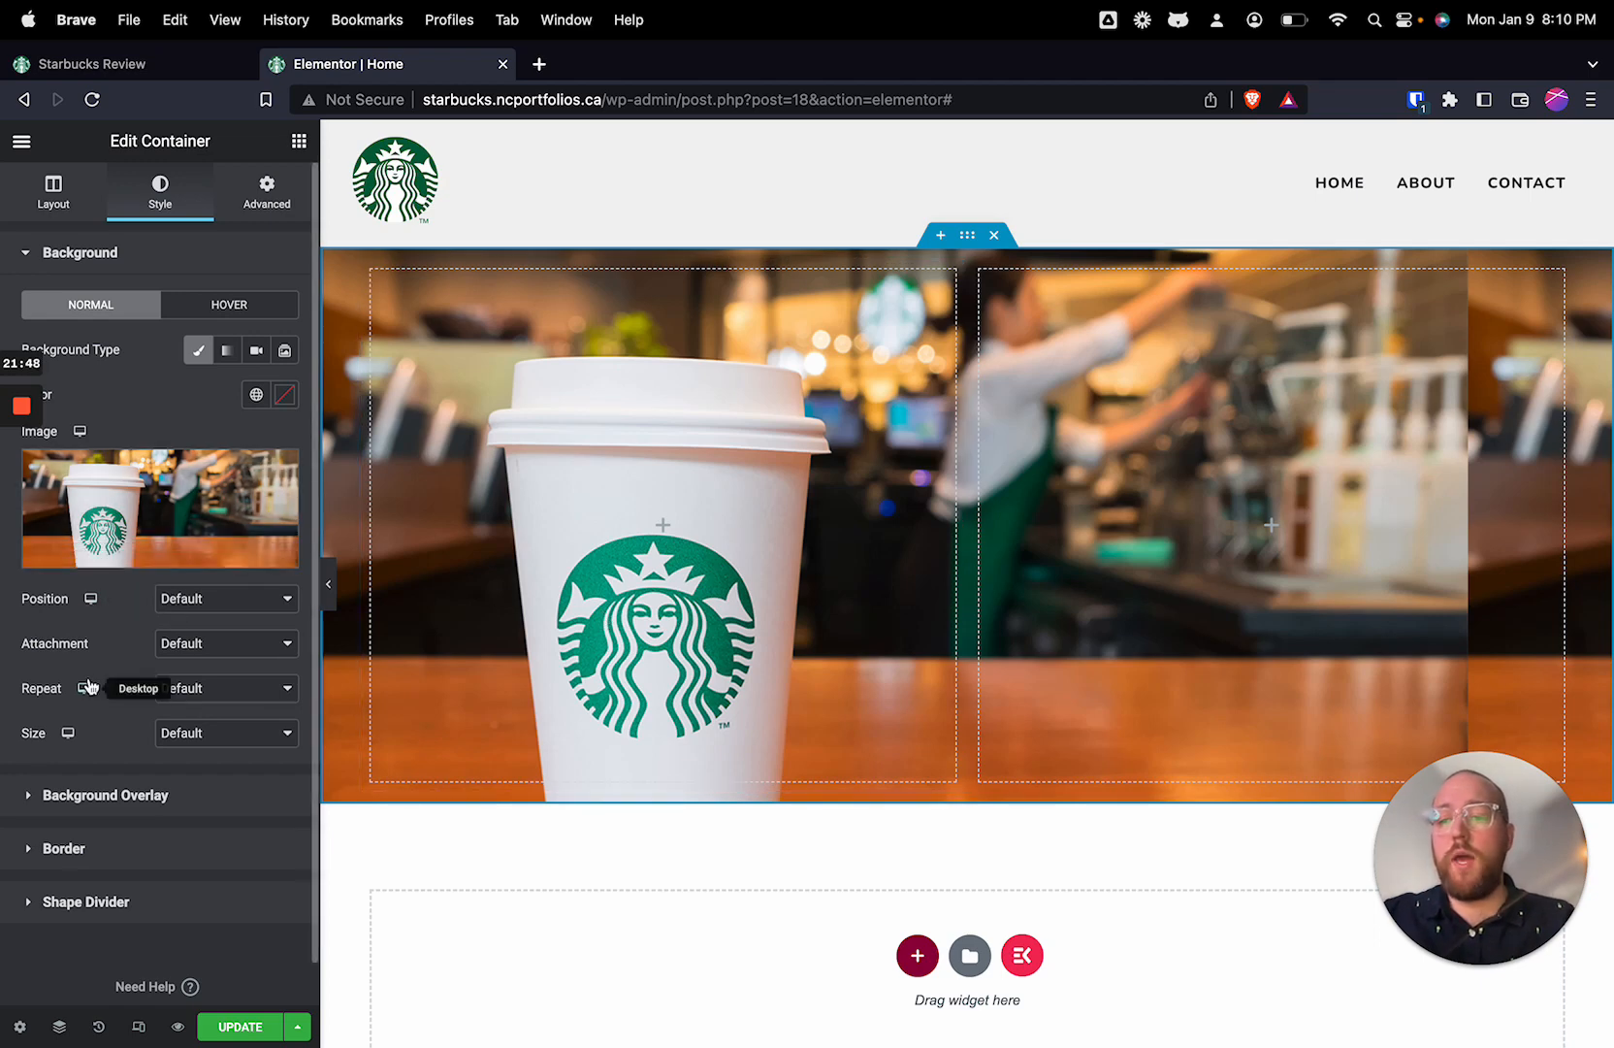
{"action": "left_click", "coordinate": [207, 744]}
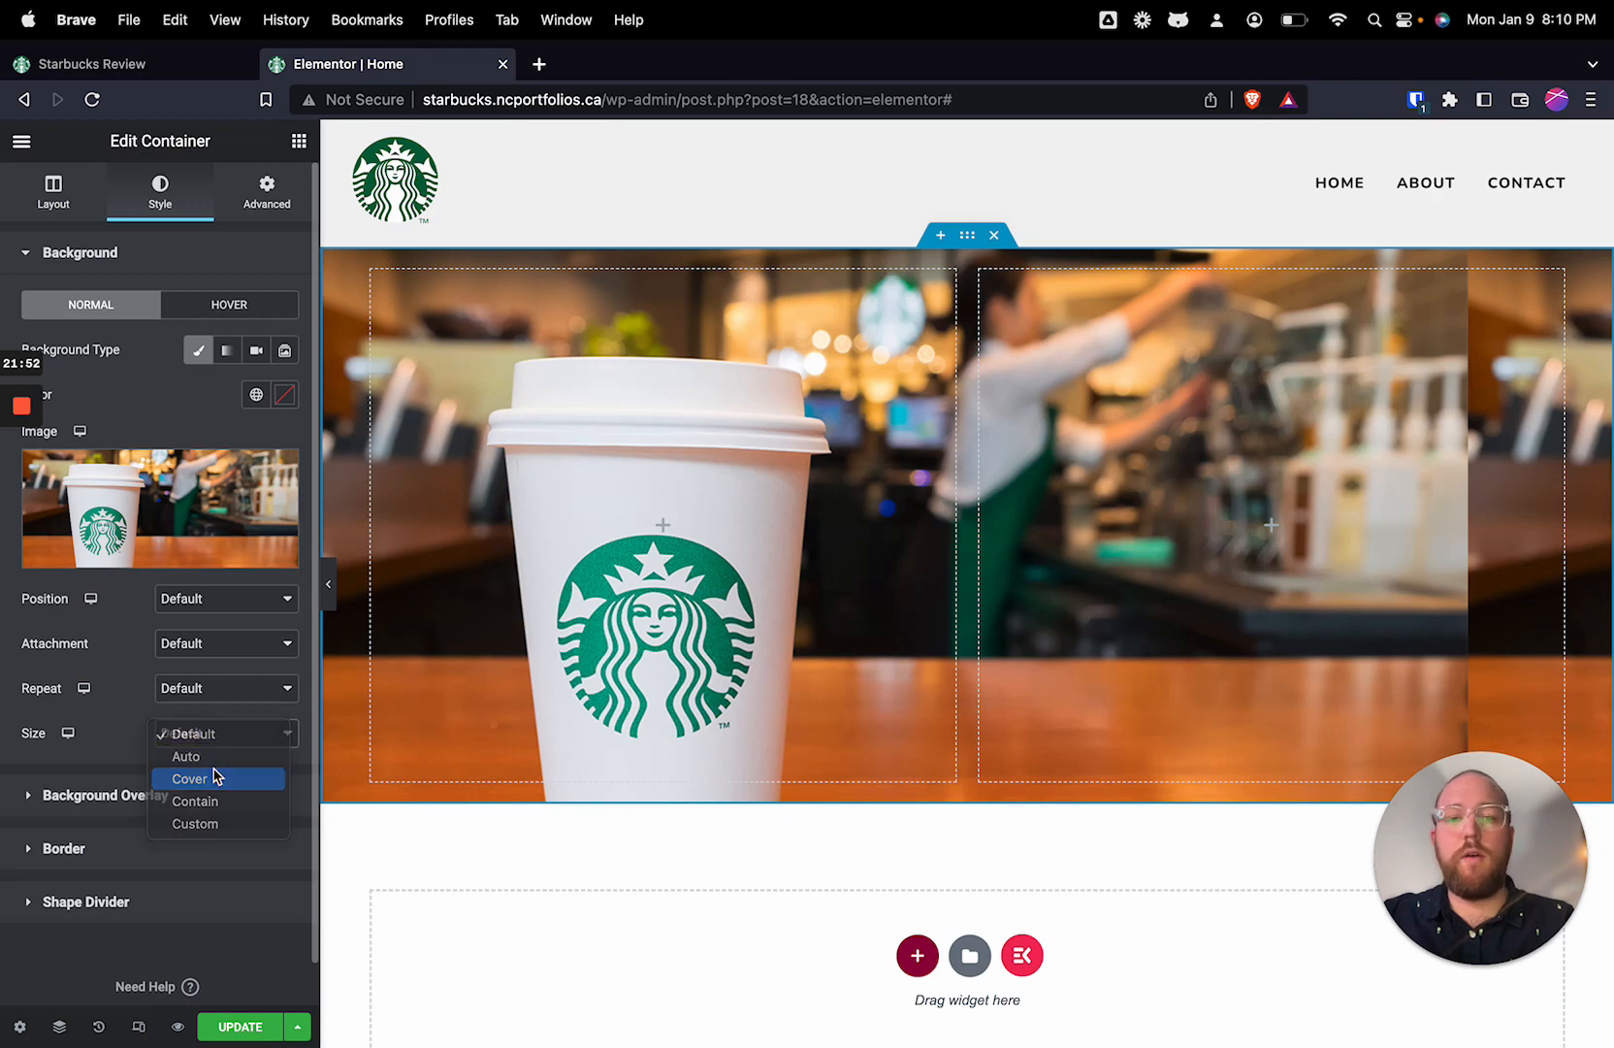
{"action": "left_click", "coordinate": [215, 776]}
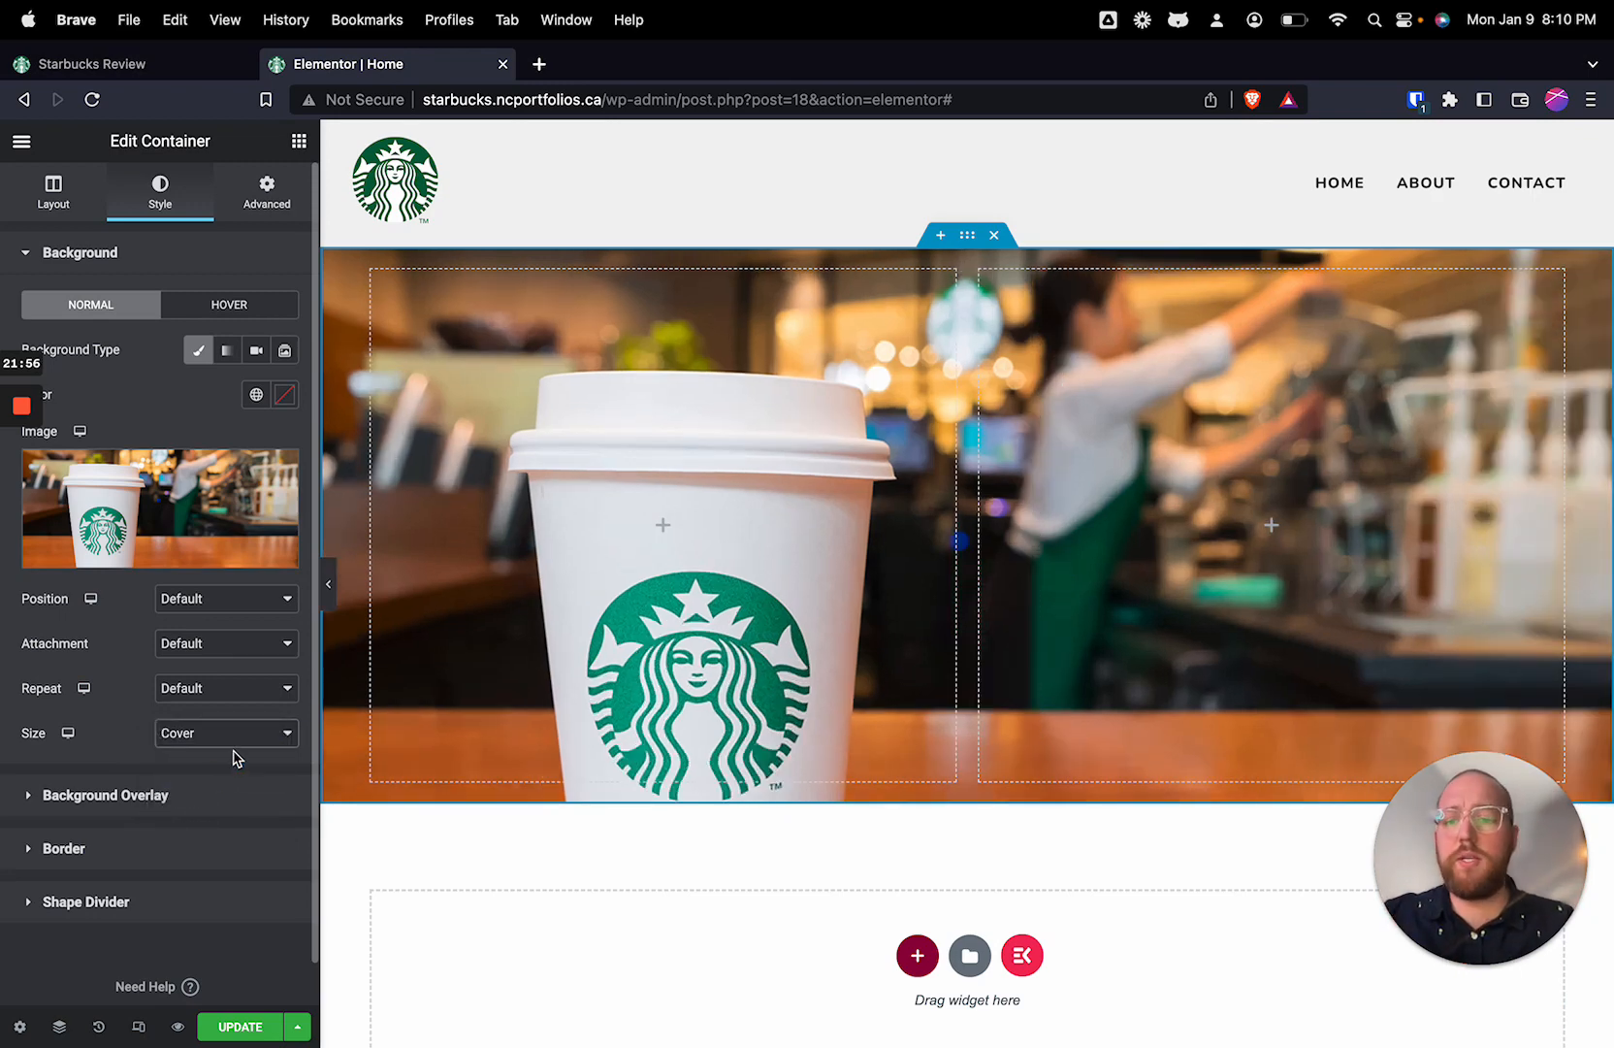
Step: Try the Bottom Center position for the background image and settle on Center Center
{"action": "left_click", "coordinate": [235, 609]}
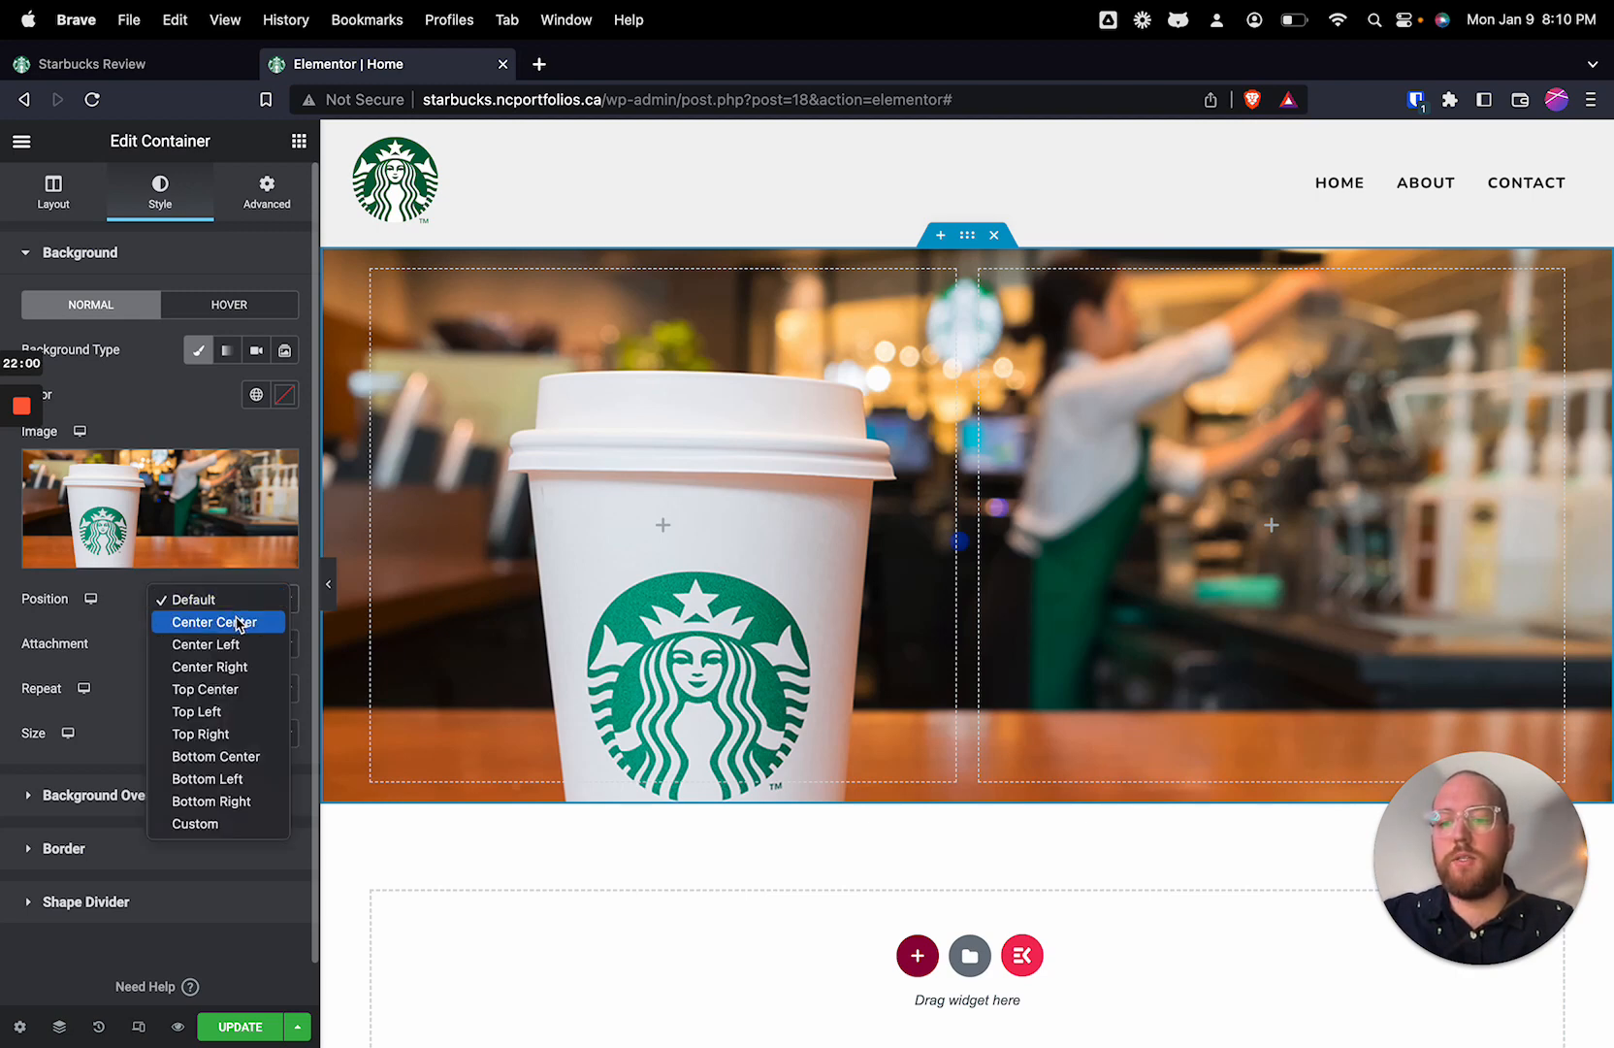
{"action": "left_click", "coordinate": [246, 756]}
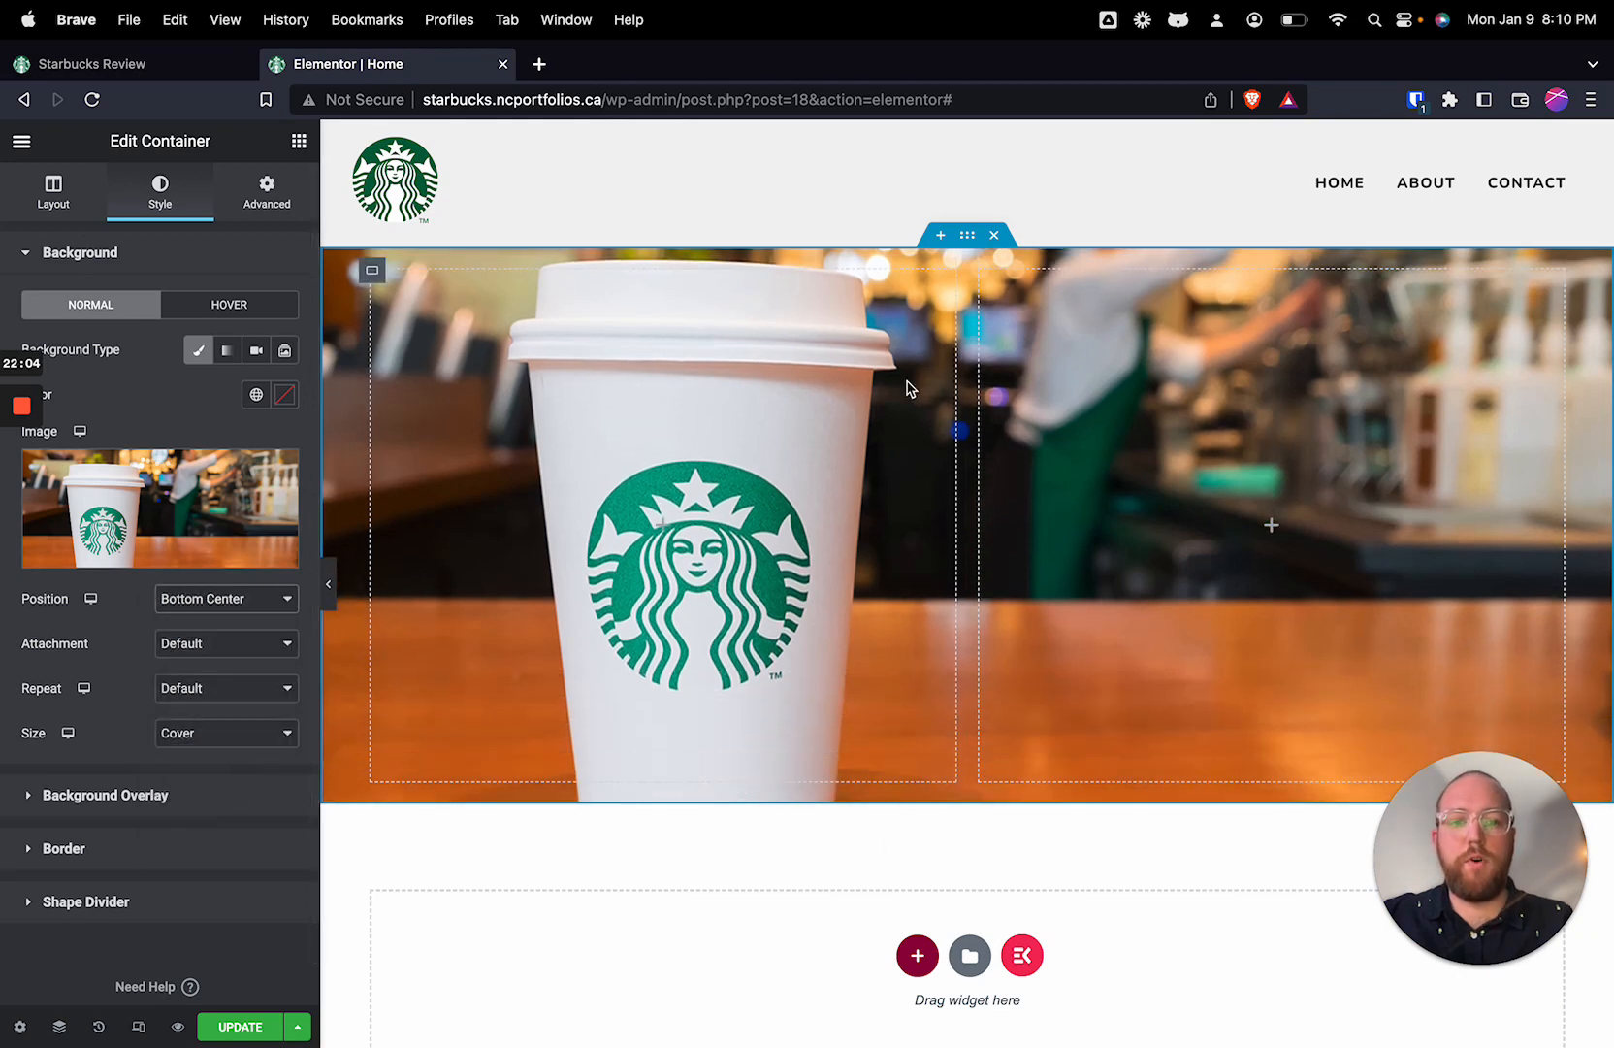
{"action": "left_click", "coordinate": [248, 609]}
{"action": "left_click", "coordinate": [225, 464]}
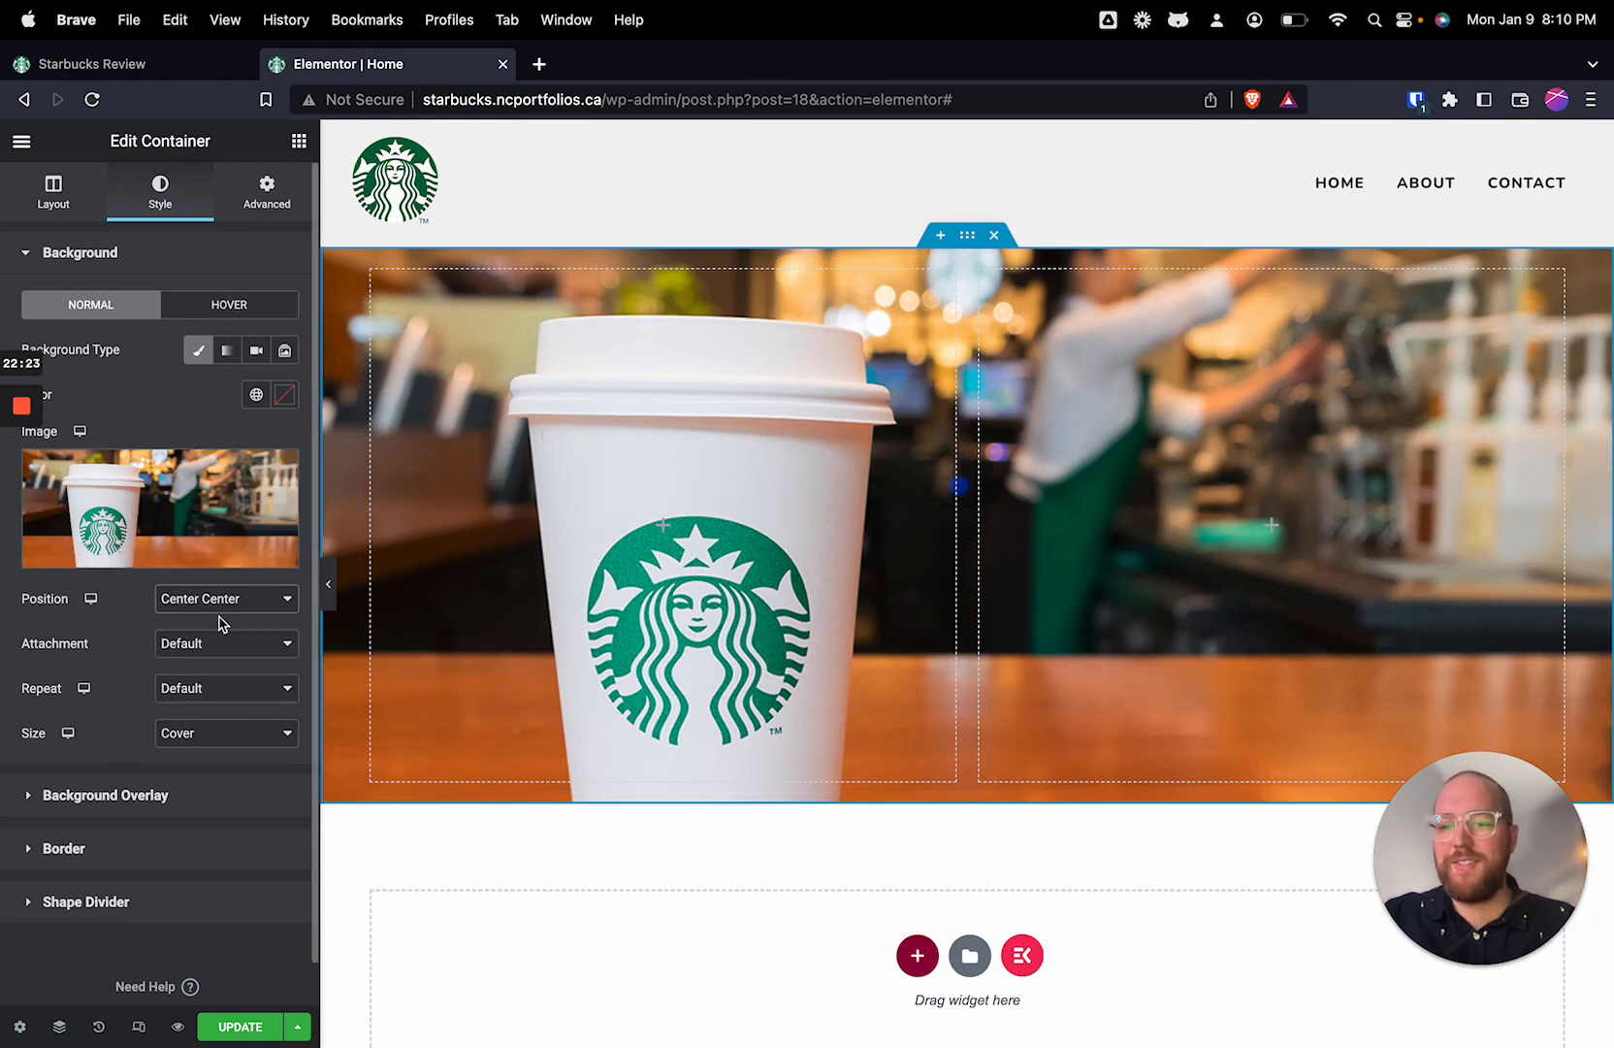
{"action": "left_click", "coordinate": [217, 648]}
{"action": "left_click", "coordinate": [220, 601]}
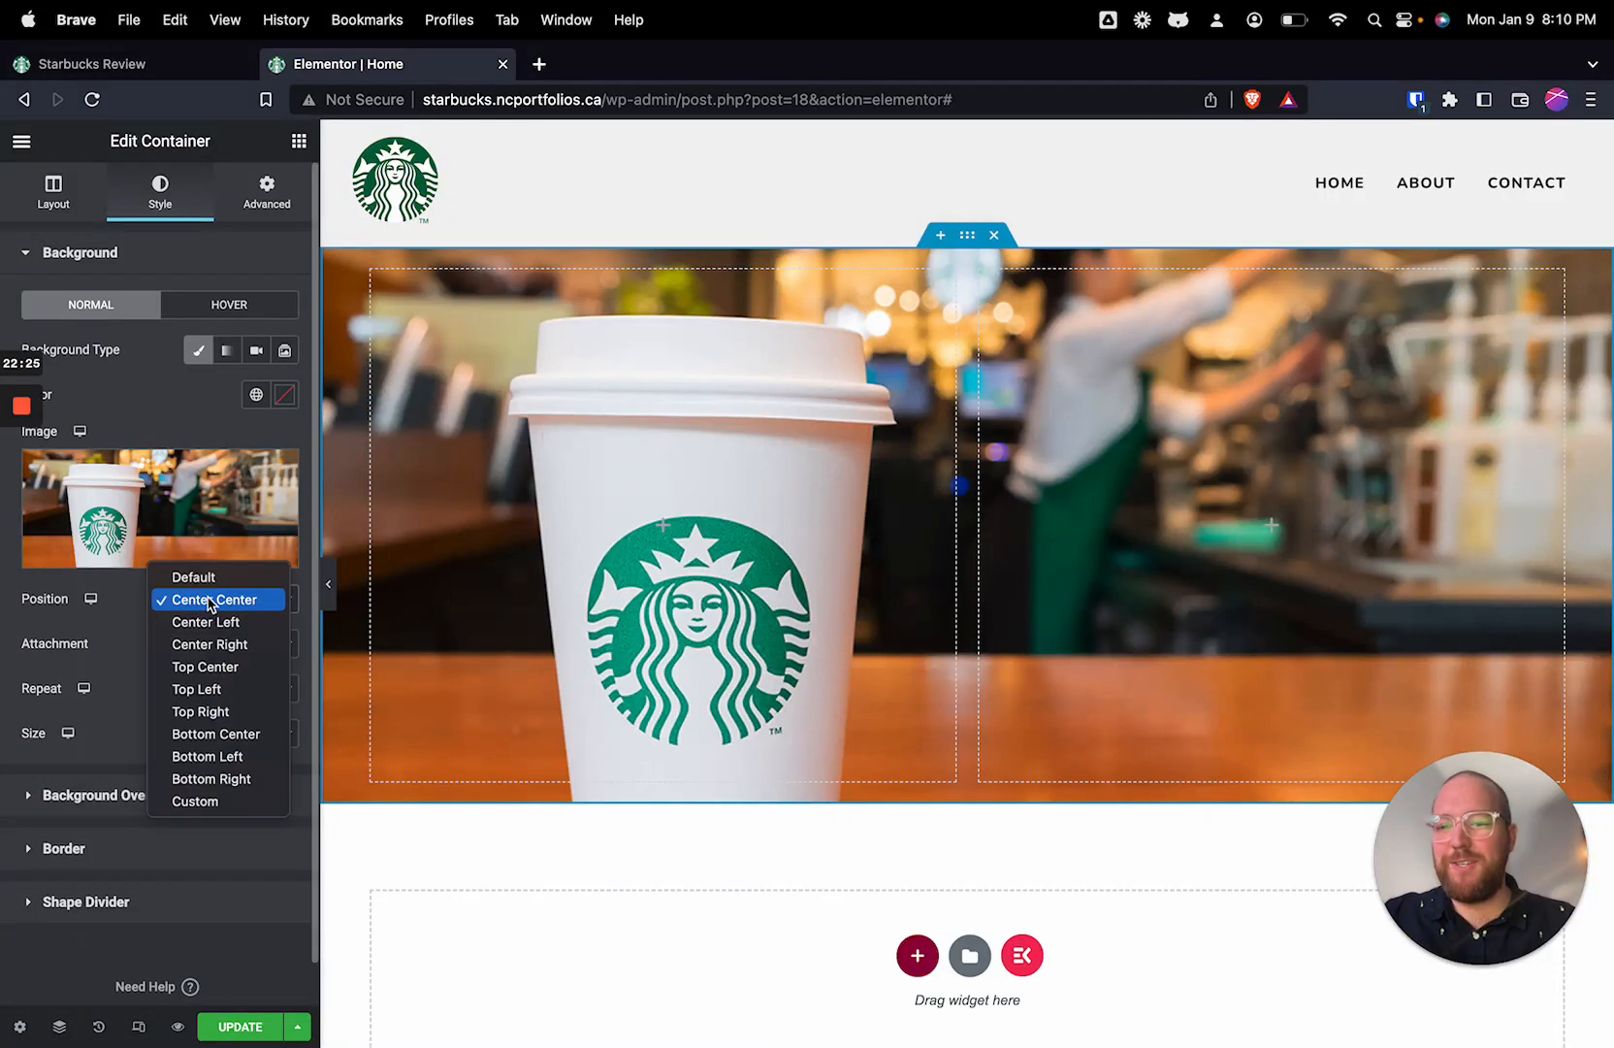
{"action": "left_click", "coordinate": [209, 600]}
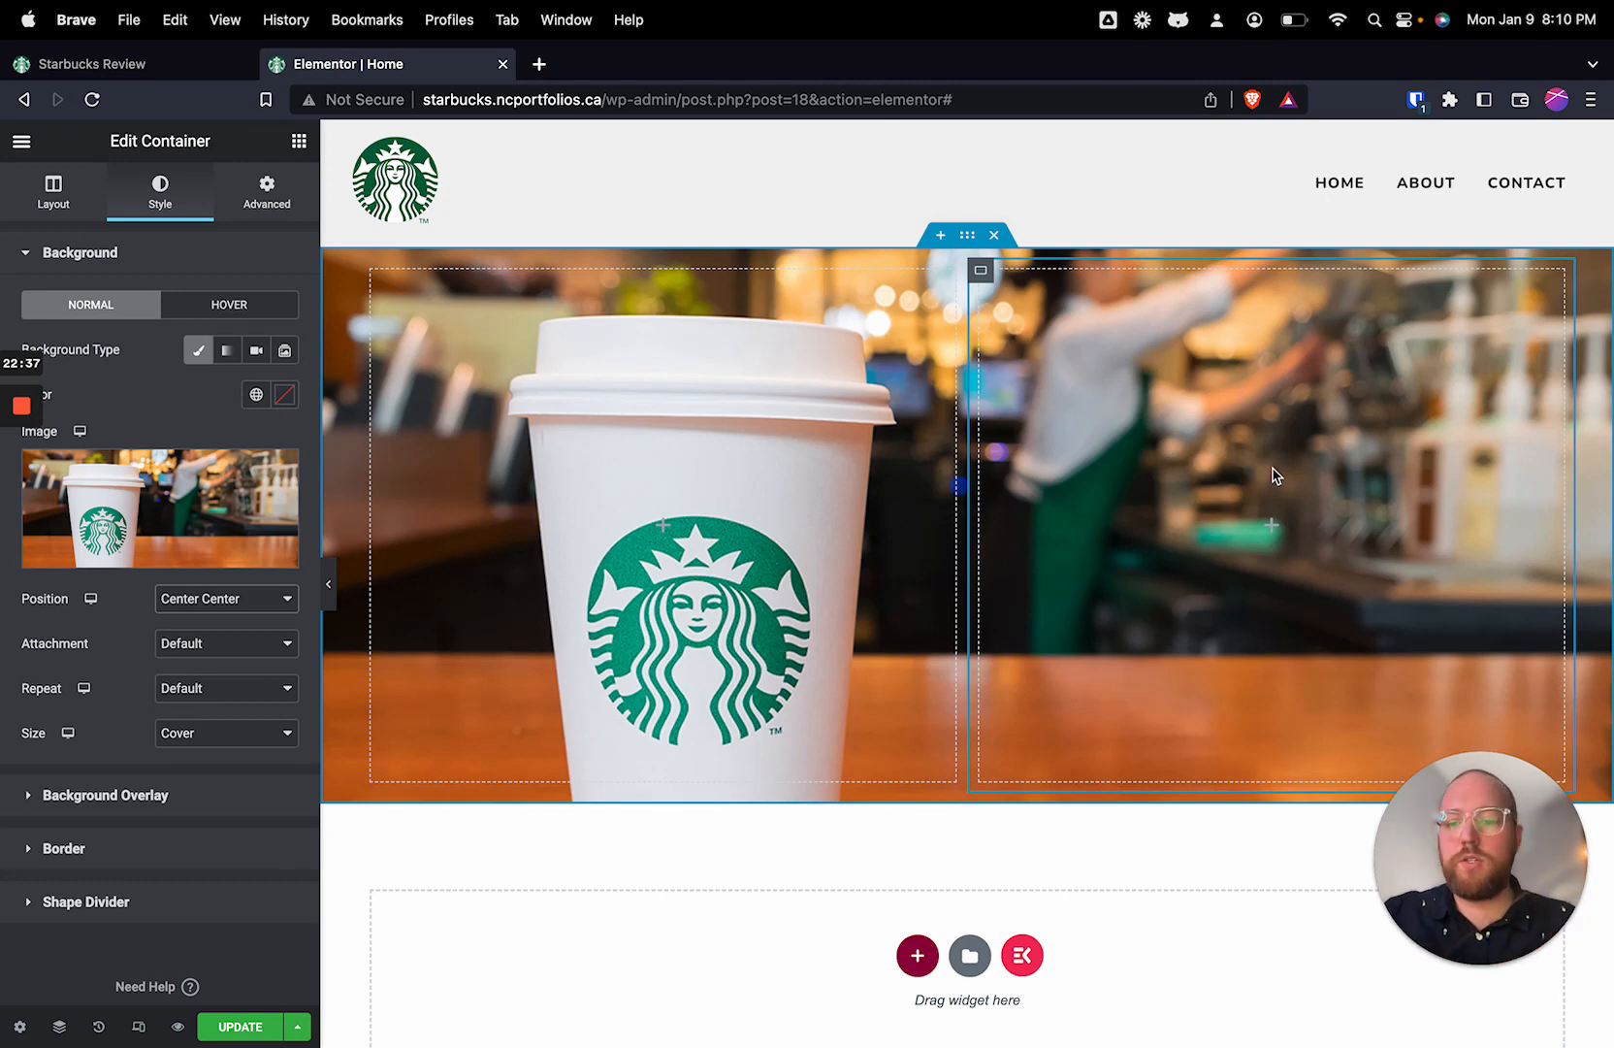
Step: Give the container a gradient background overlay with #000000 as its first color
{"action": "left_click", "coordinate": [148, 796]}
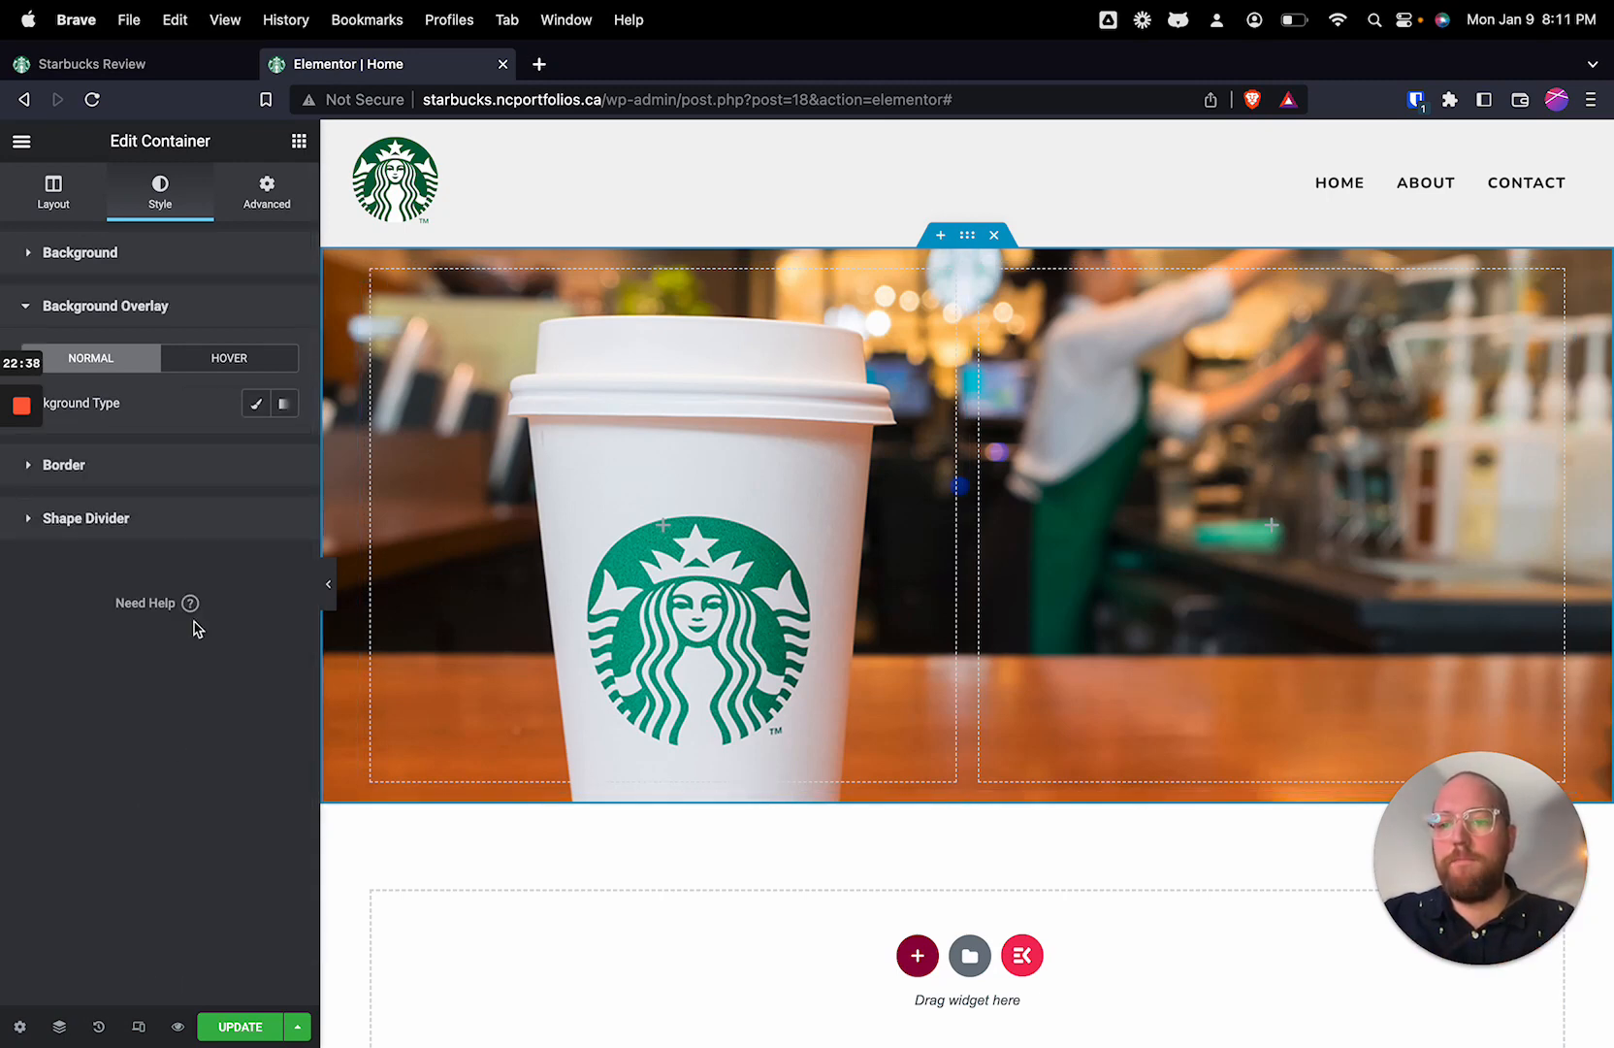
{"action": "left_click", "coordinate": [286, 405]}
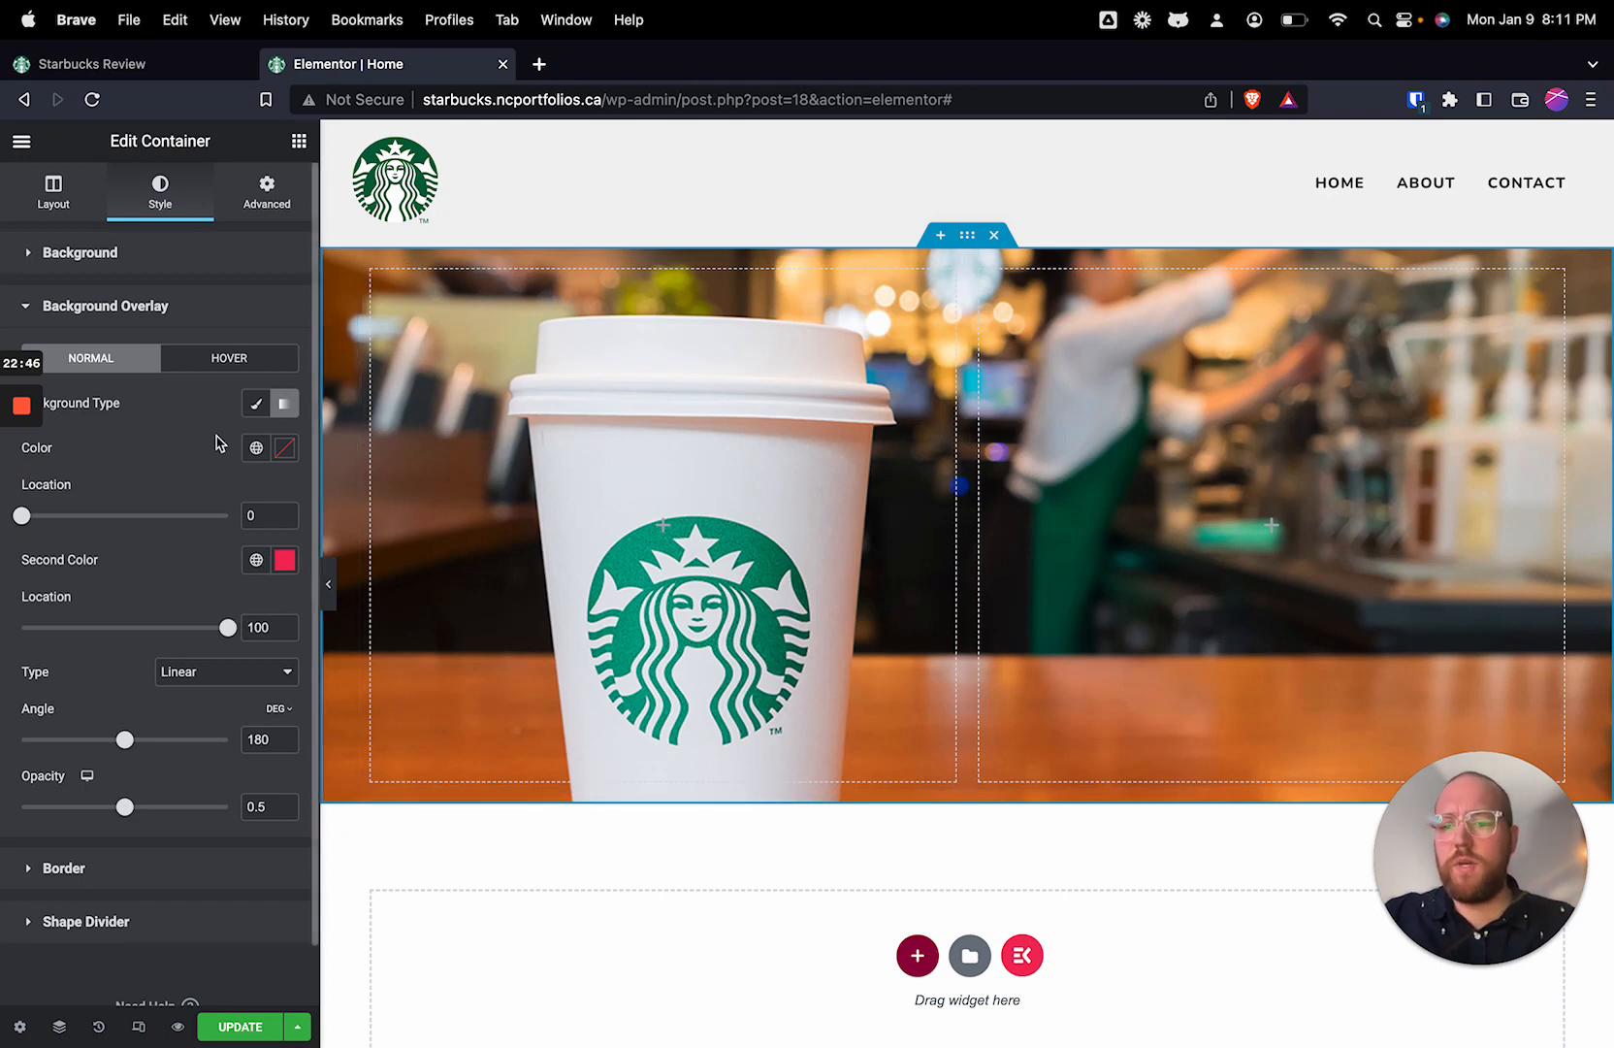
{"action": "left_click", "coordinate": [286, 450]}
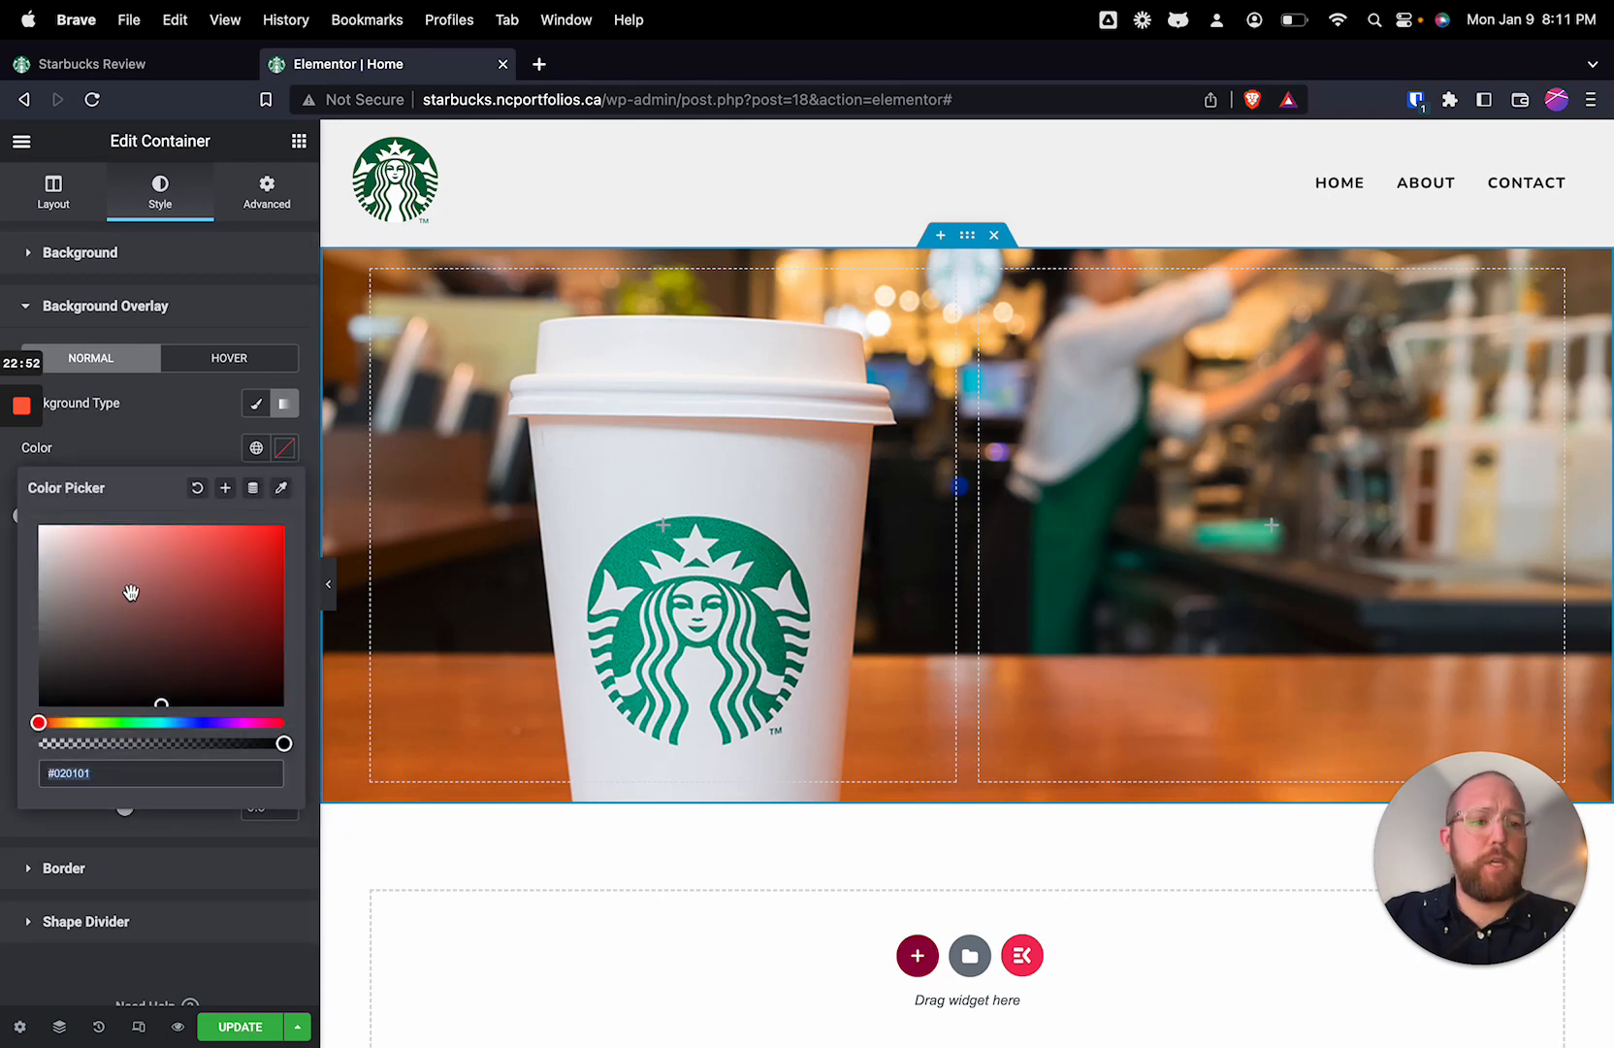
{"action": "left_click_drag", "start_coordinate": [127, 586], "coordinate": [35, 720]}
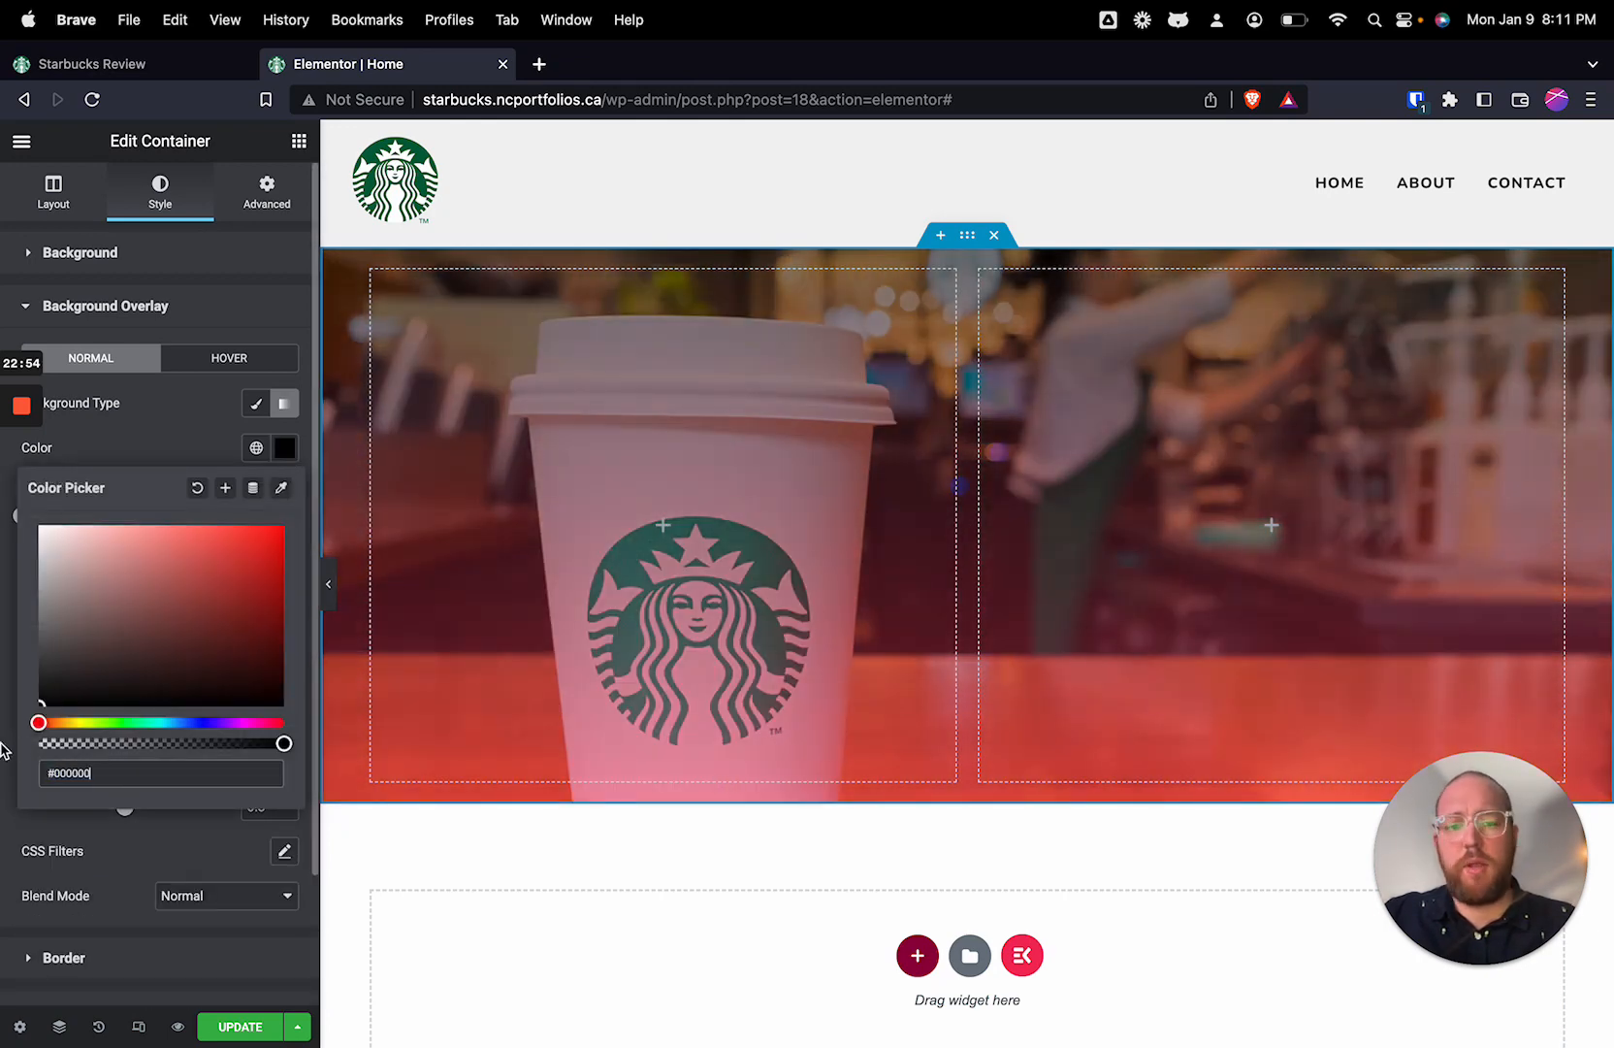
{"action": "left_click", "coordinate": [170, 430]}
Step: Set the overlay gradient's second color to #000000 and the overlay opacity to 1
{"action": "left_click", "coordinate": [284, 560]}
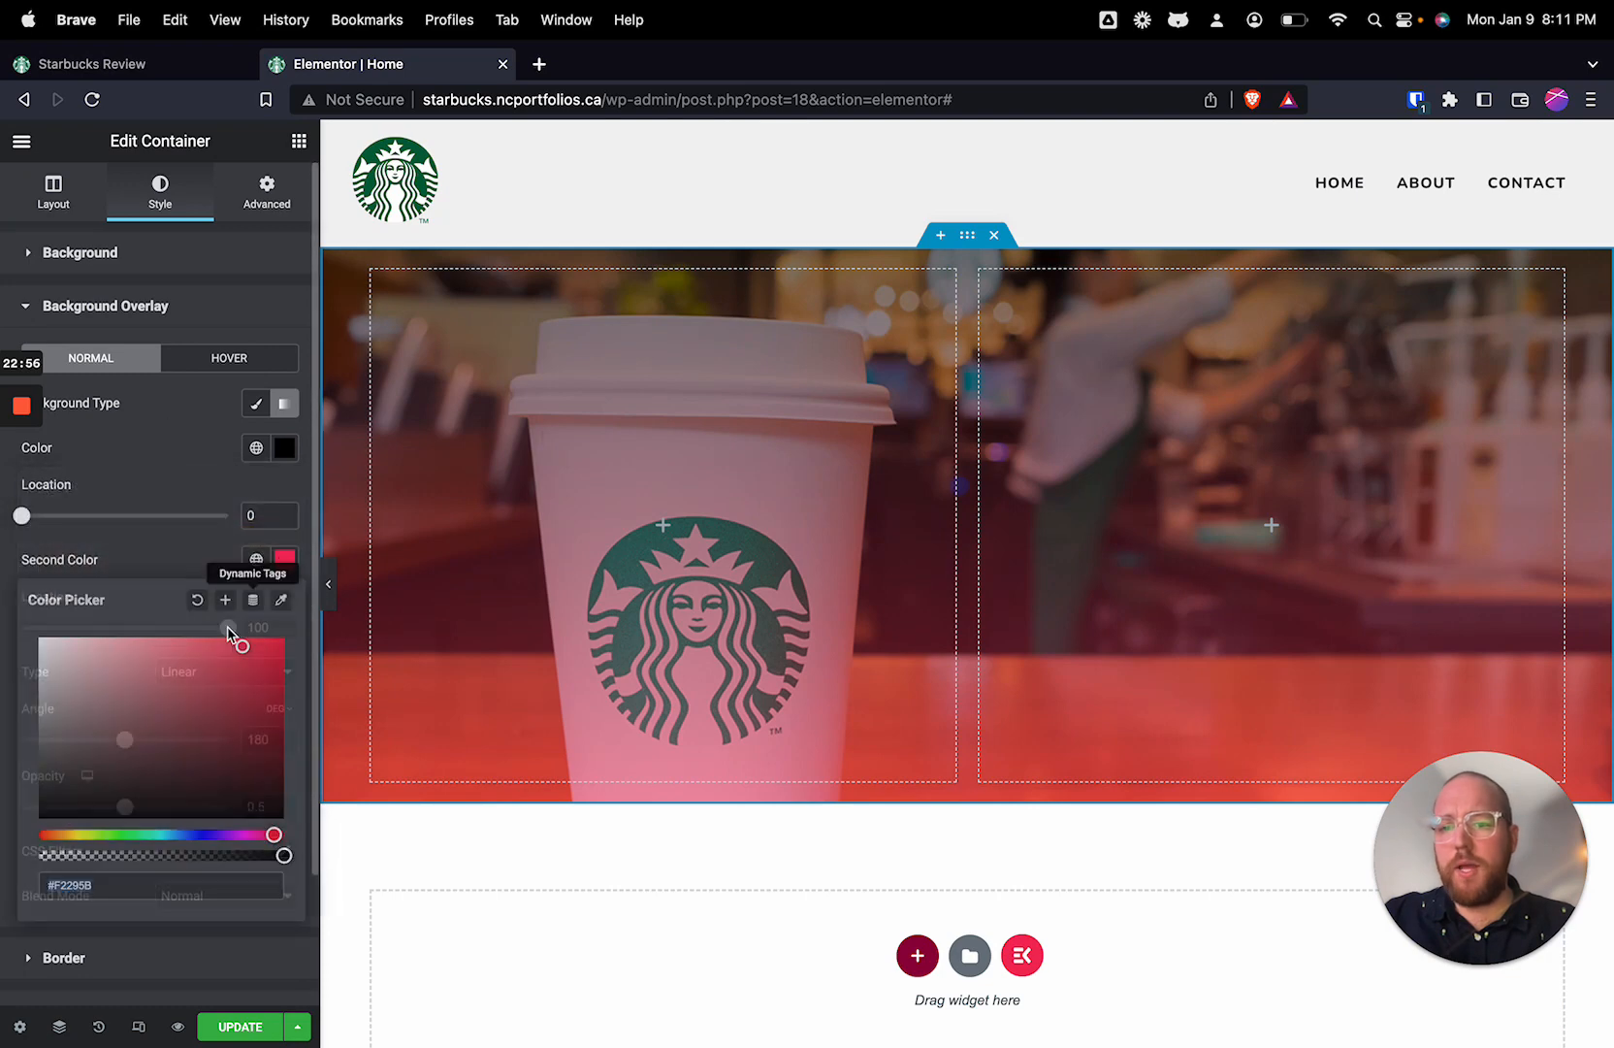
{"action": "left_click_drag", "start_coordinate": [231, 635], "coordinate": [0, 840]}
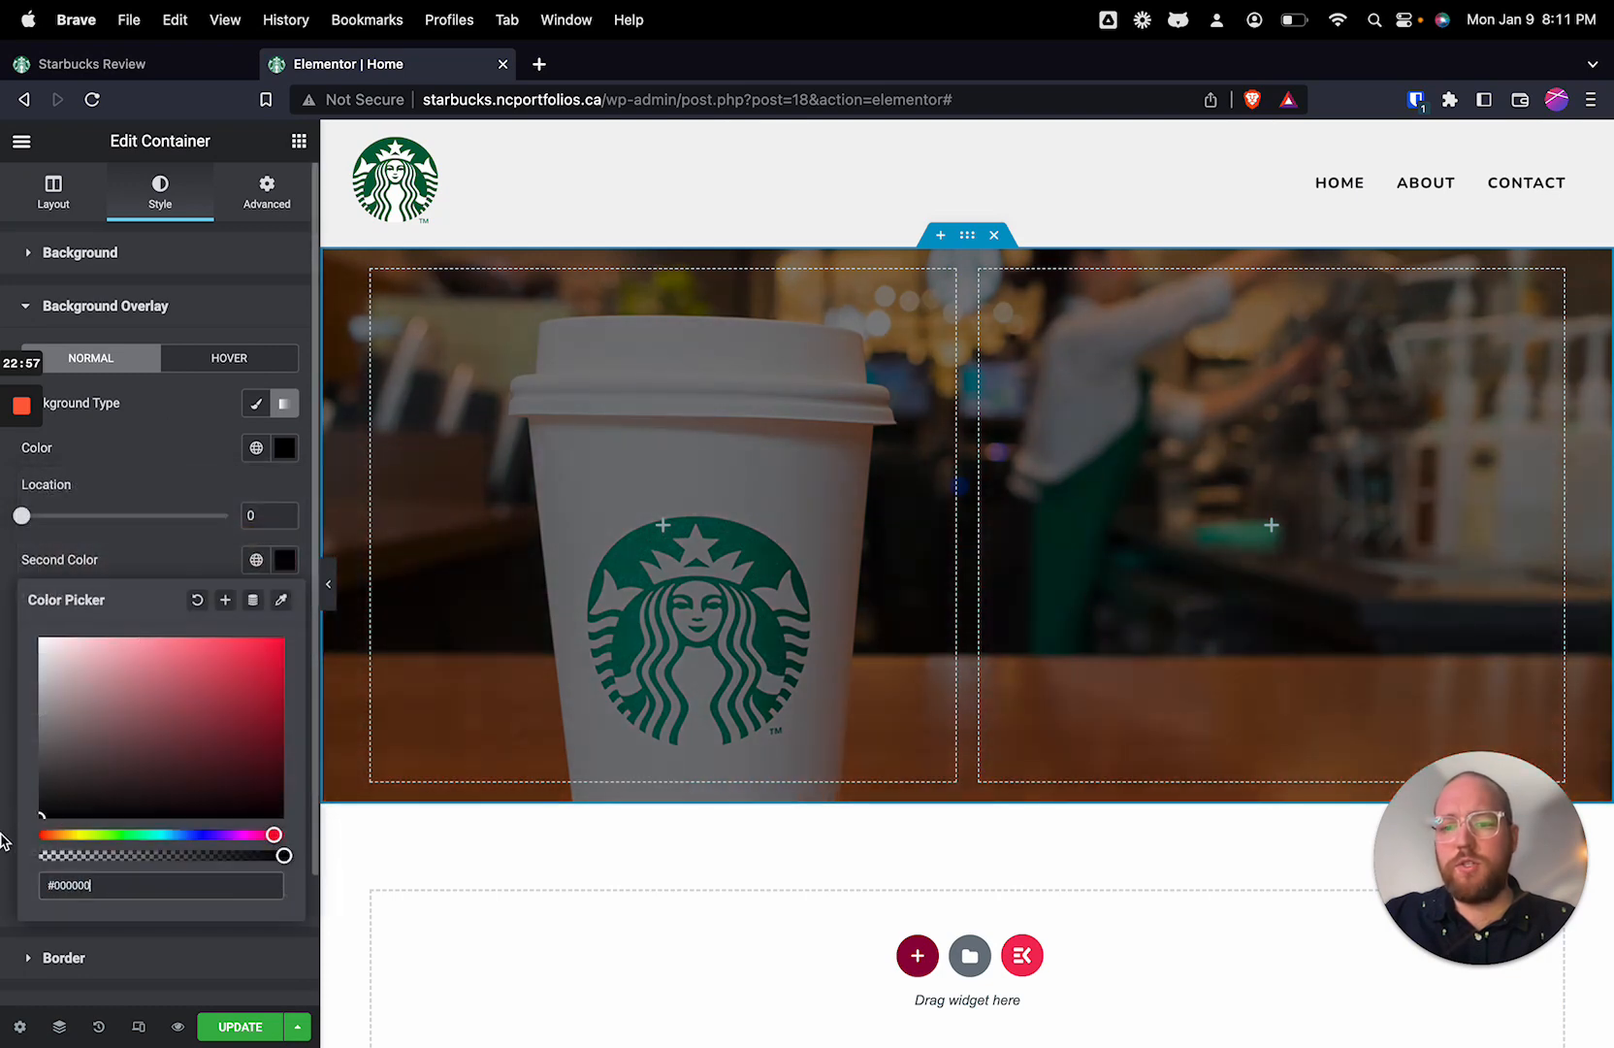
{"action": "left_click", "coordinate": [190, 481]}
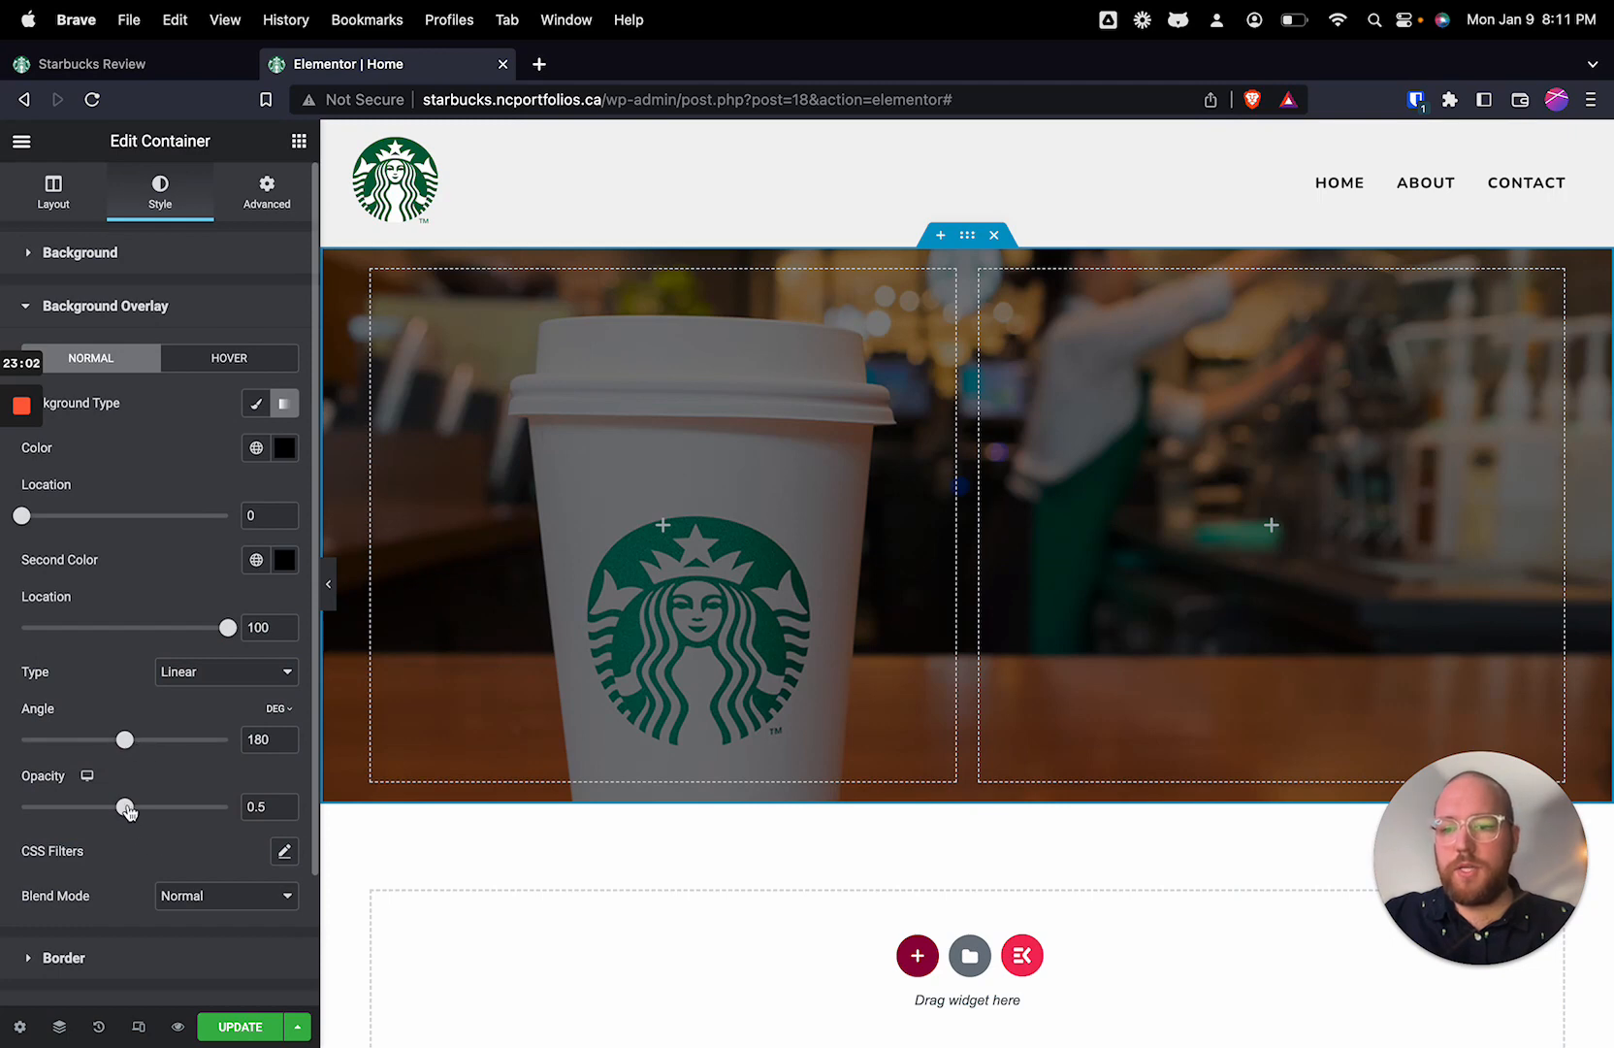
{"action": "left_click_drag", "start_coordinate": [127, 811], "coordinate": [288, 807]}
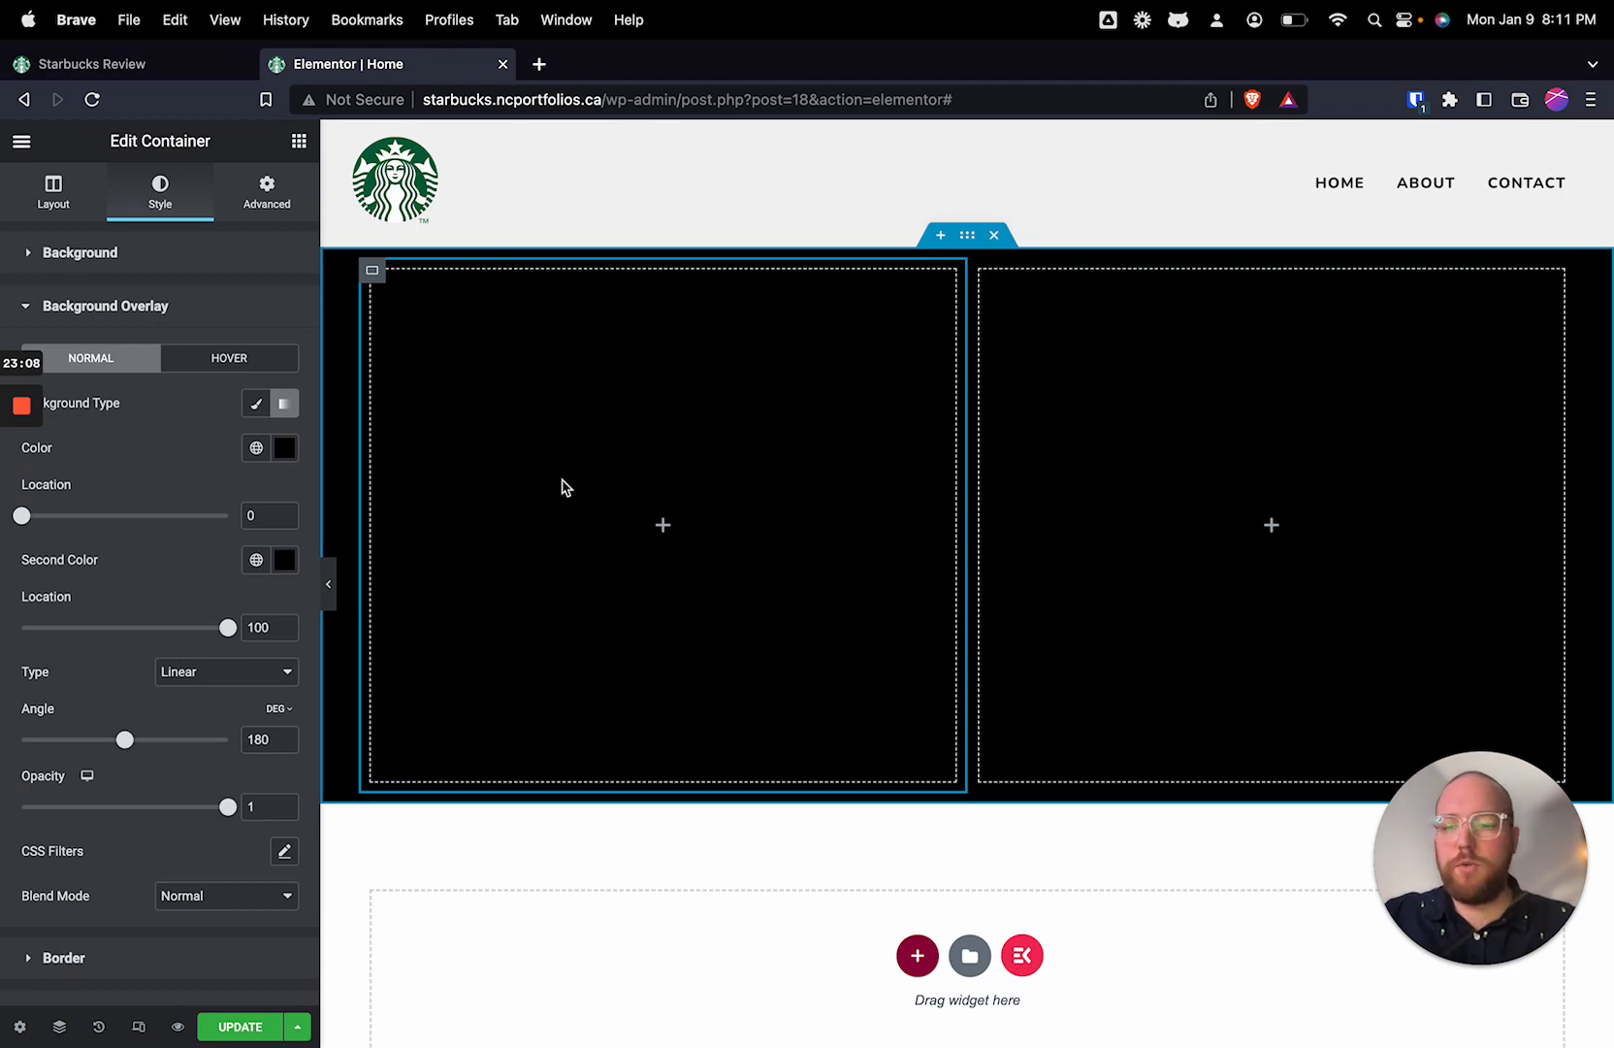
Step: Make the overlay gradient's first color fully transparent (#00000000) and set the gradient angle to 130 degrees
{"action": "left_click", "coordinate": [284, 448]}
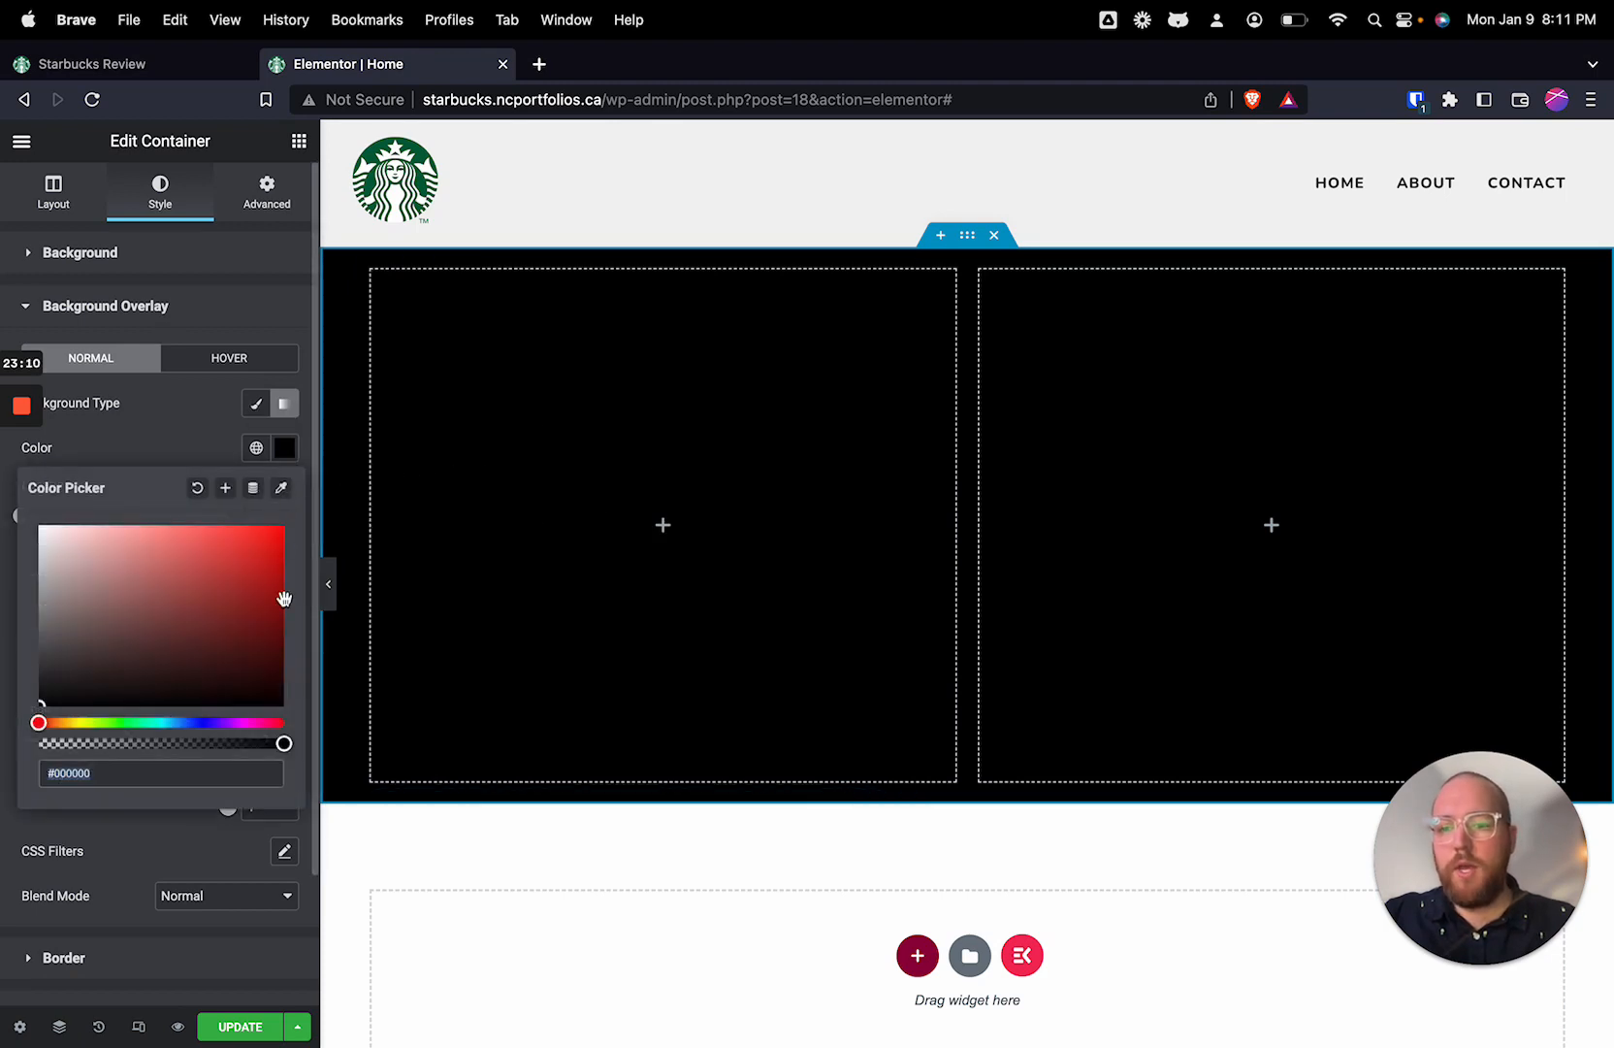
{"action": "left_click_drag", "start_coordinate": [284, 743], "coordinate": [3, 755]}
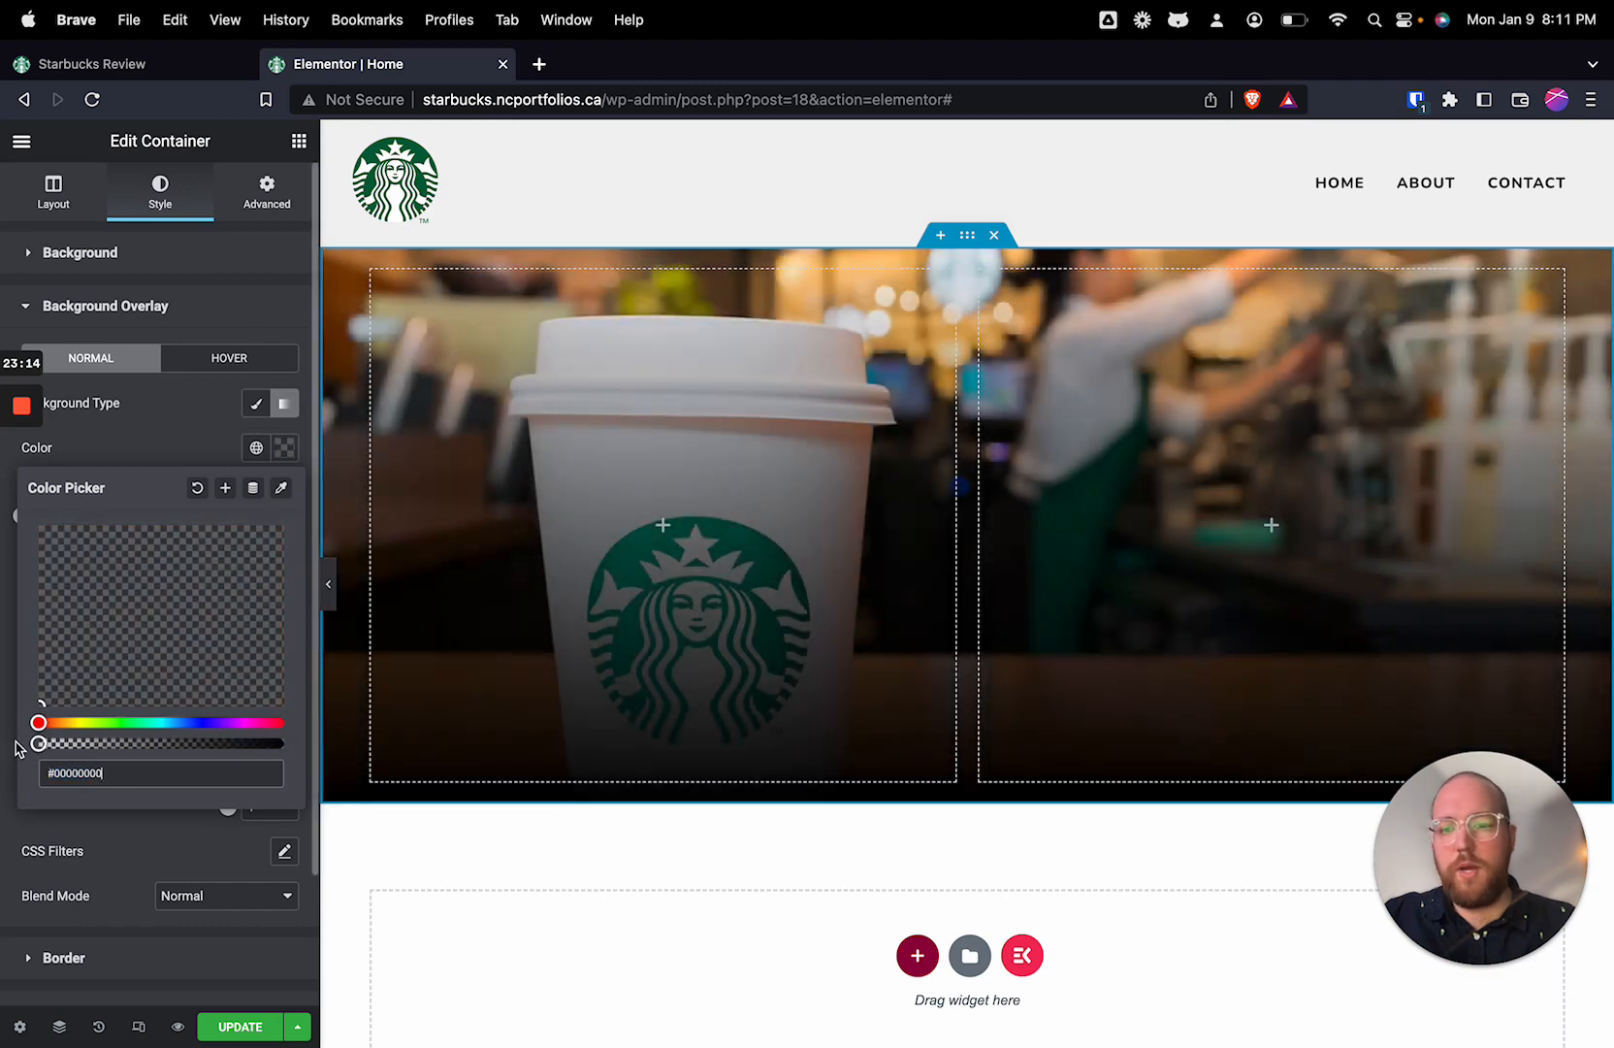
{"action": "left_click", "coordinate": [192, 445]}
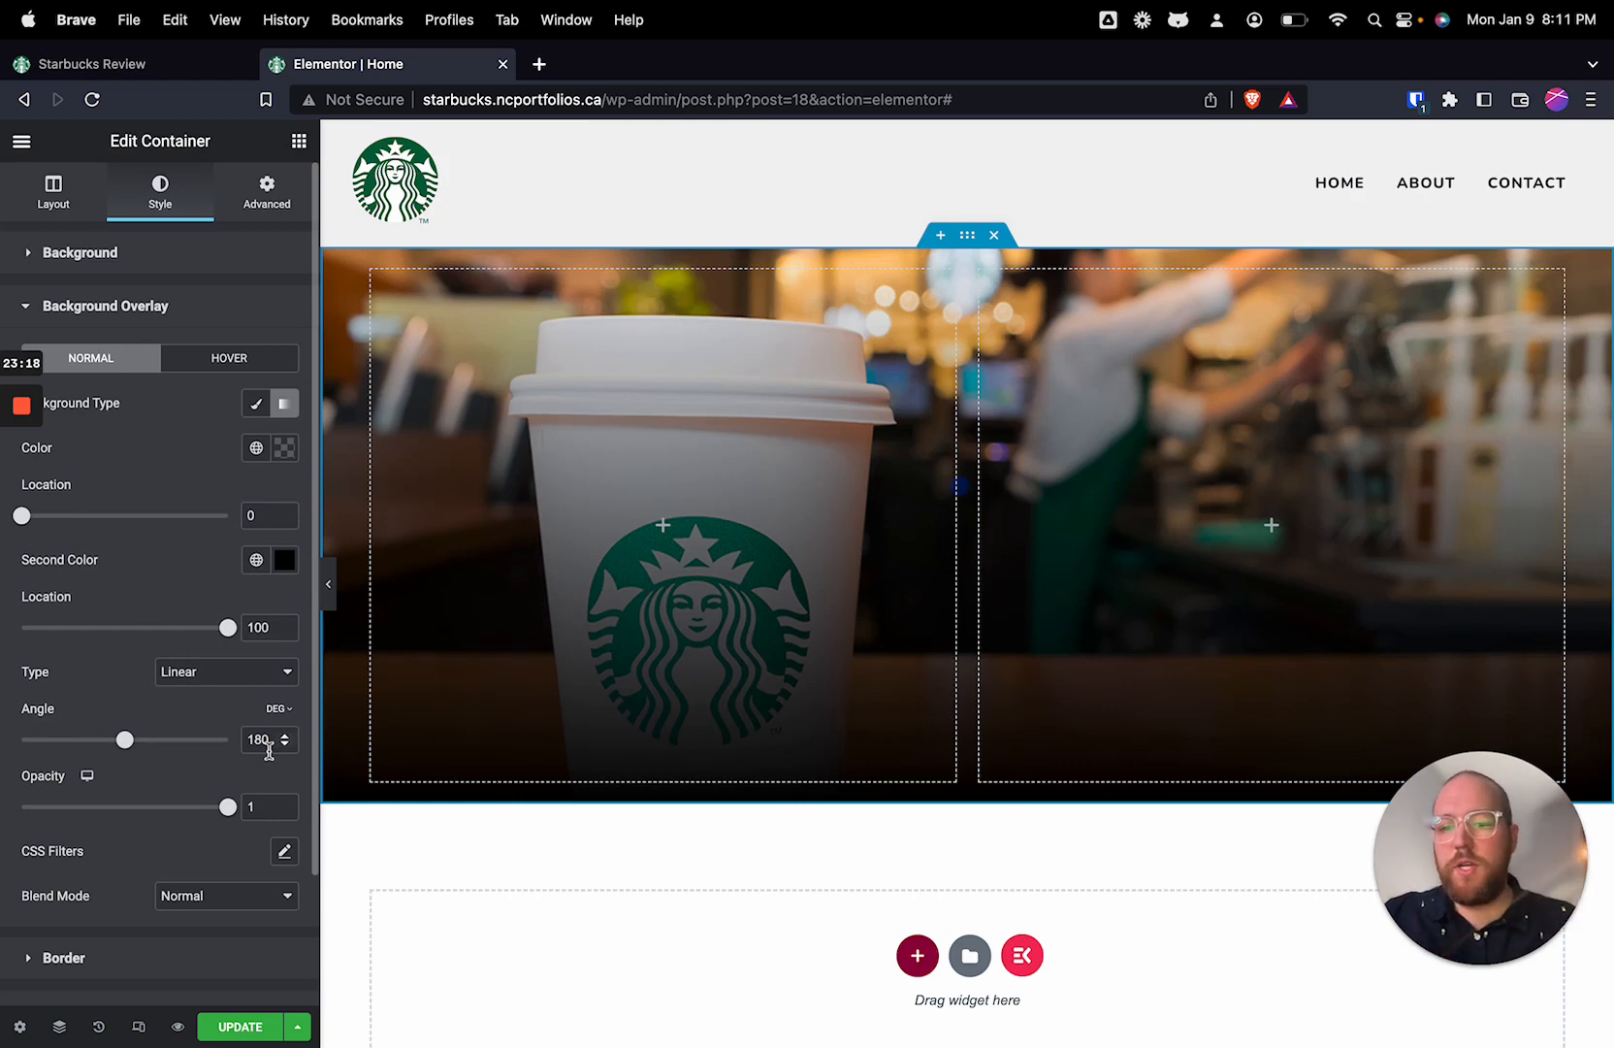
{"action": "mouse_move", "coordinate": [136, 742]}
{"action": "left_mouse_down"}
{"action": "mouse_move", "coordinate": [158, 743]}
{"action": "mouse_move", "coordinate": [105, 746]}
{"action": "left_mouse_up"}
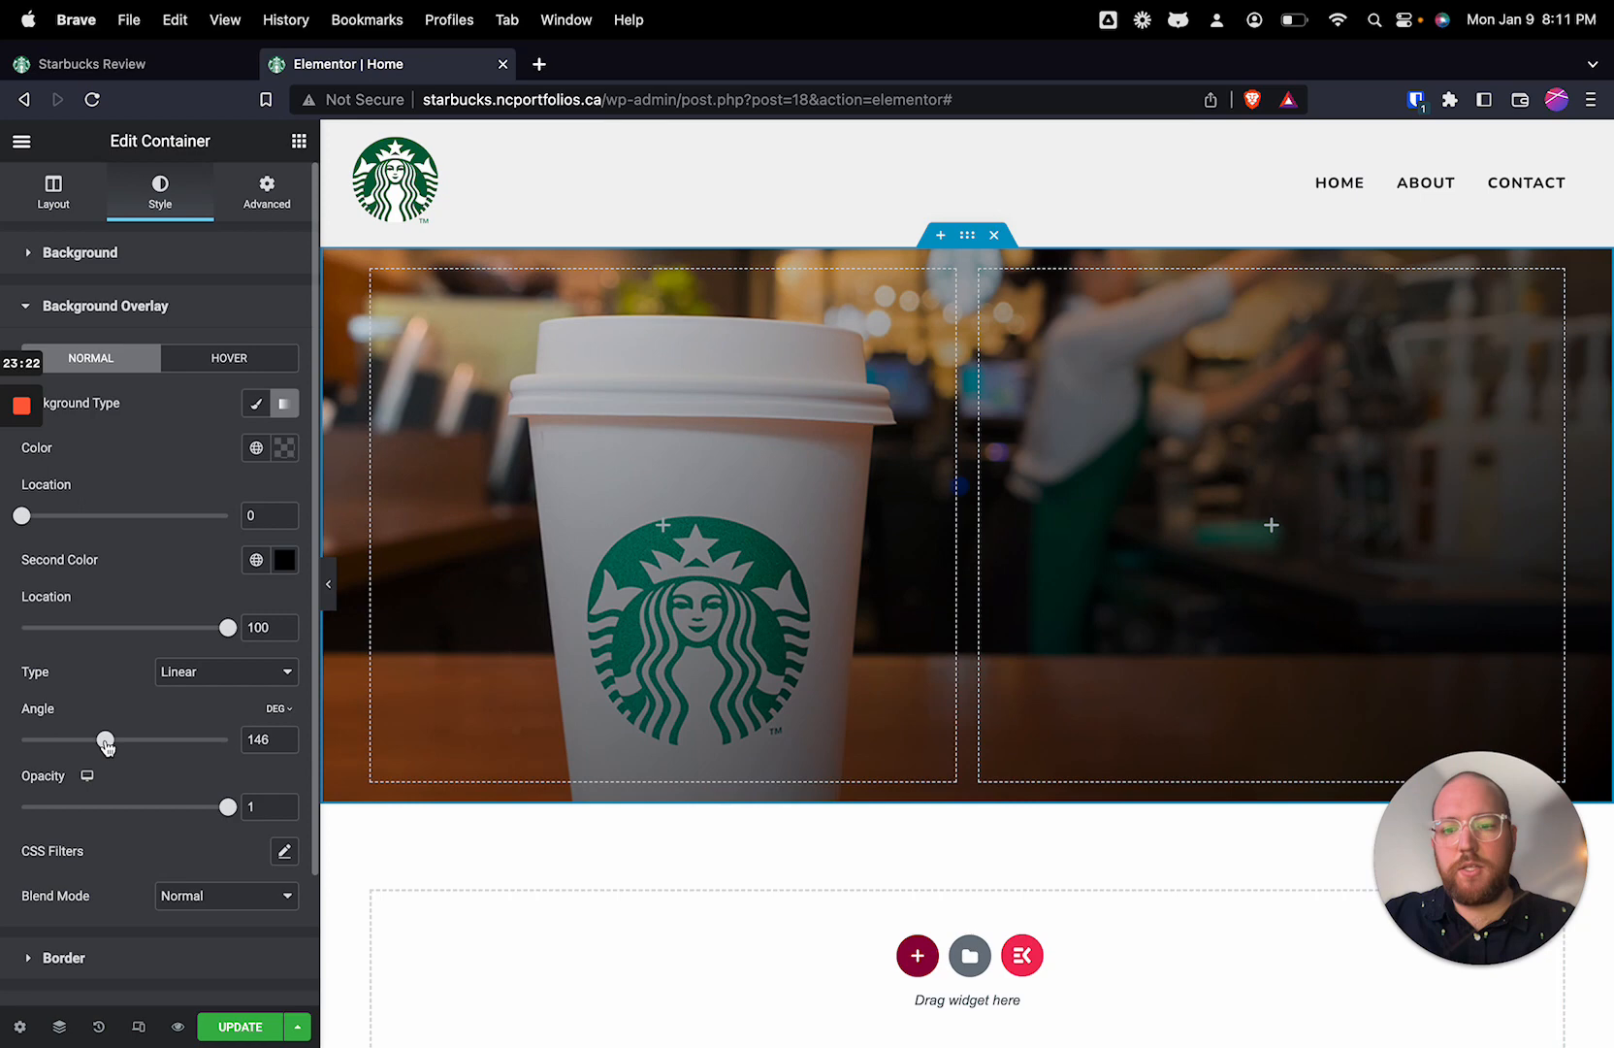
{"action": "left_click", "coordinate": [266, 742]}
{"action": "key", "text": "super+a"}
{"action": "type", "text": "130"}
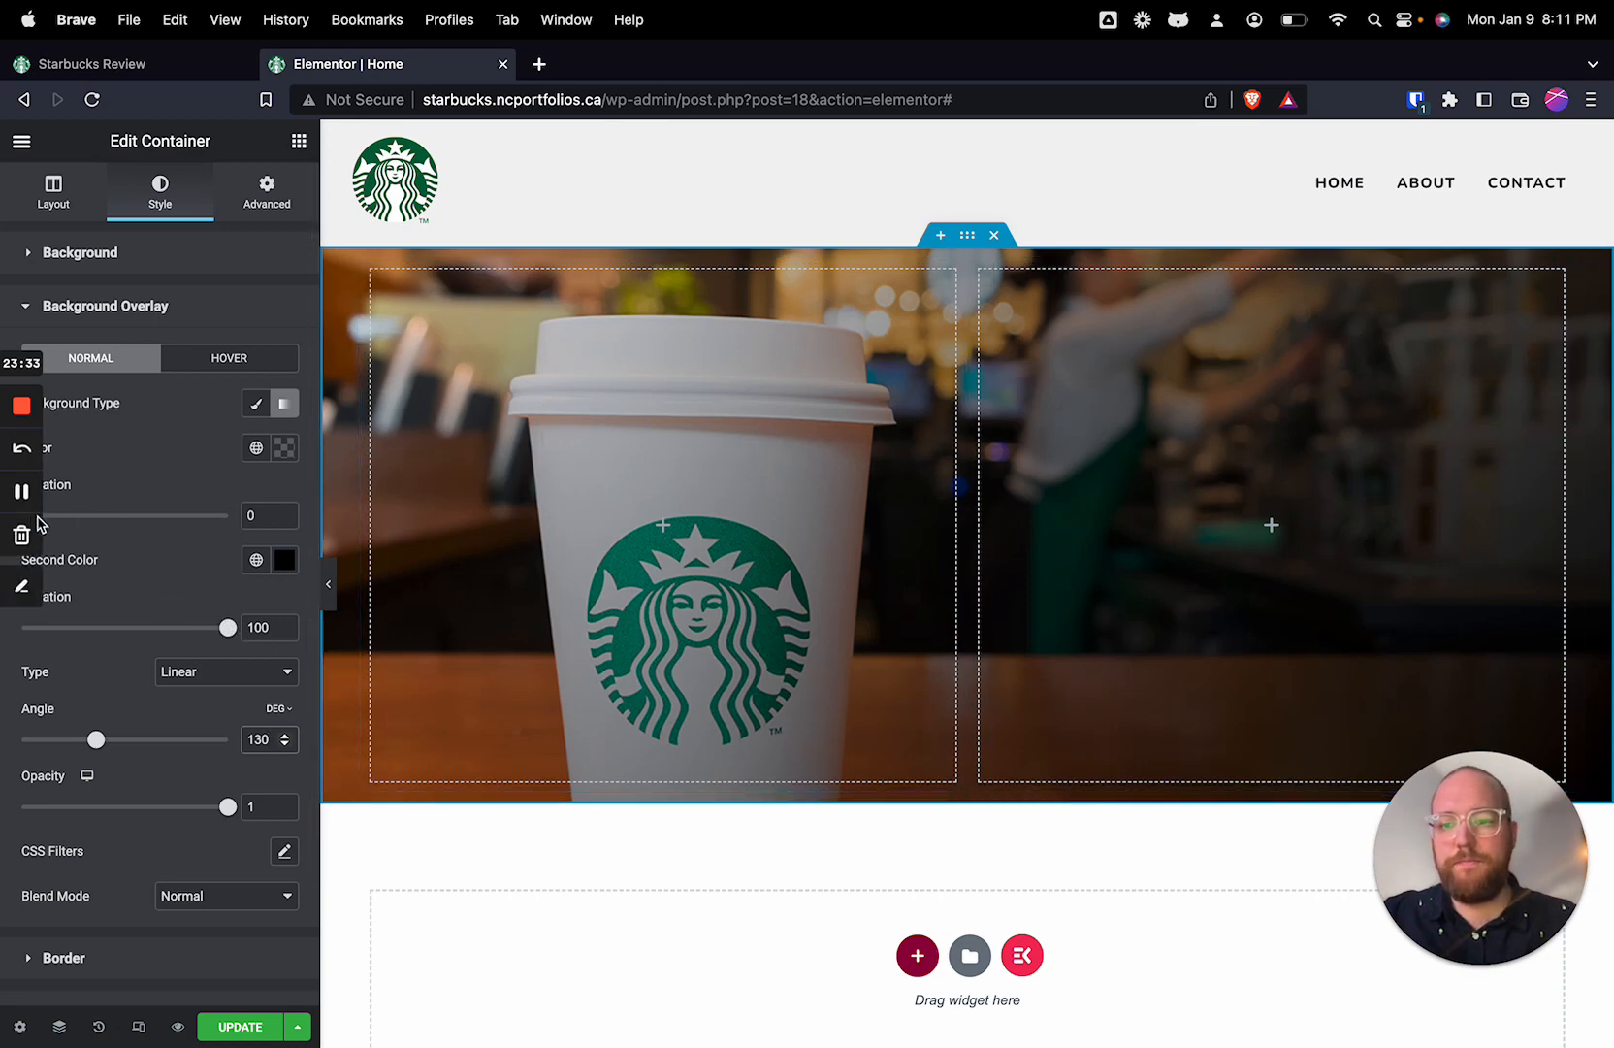
Step: Set the location of the overlay gradient's first color to 24
{"action": "scroll", "coordinate": [89, 454], "scroll_direction": "down", "scroll_amount": 2}
{"action": "scroll", "coordinate": [89, 454], "scroll_direction": "down", "scroll_amount": 1}
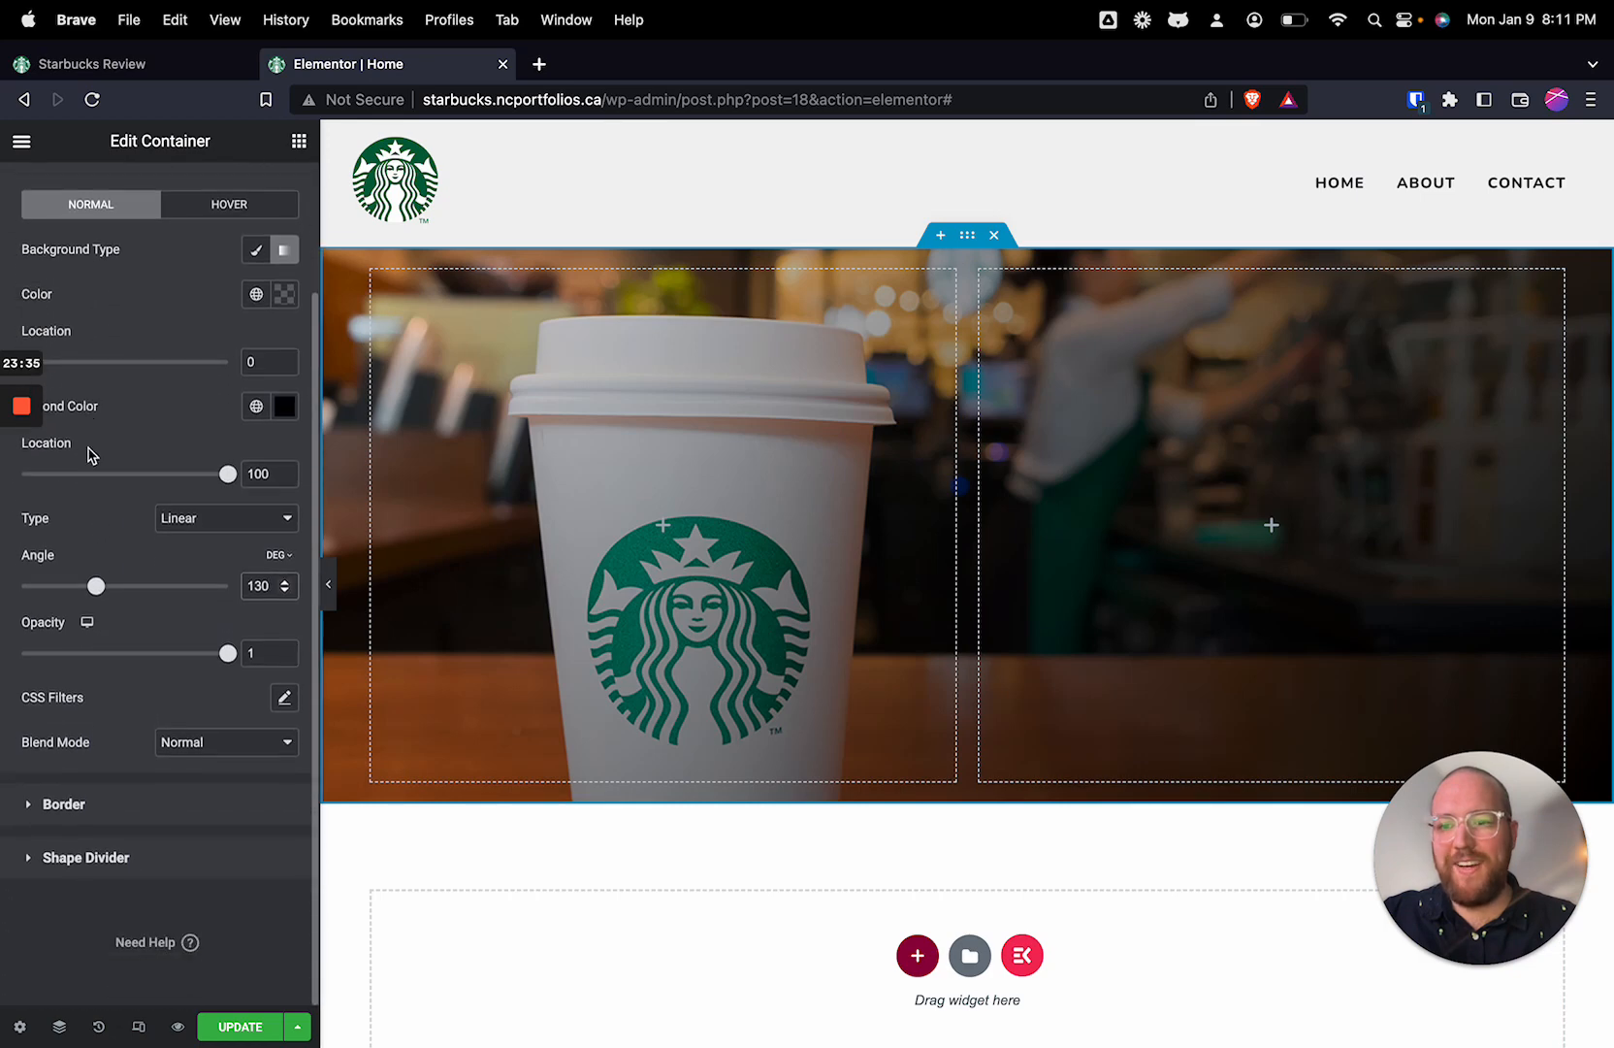
{"action": "scroll", "coordinate": [57, 450], "scroll_direction": "up", "scroll_amount": 3}
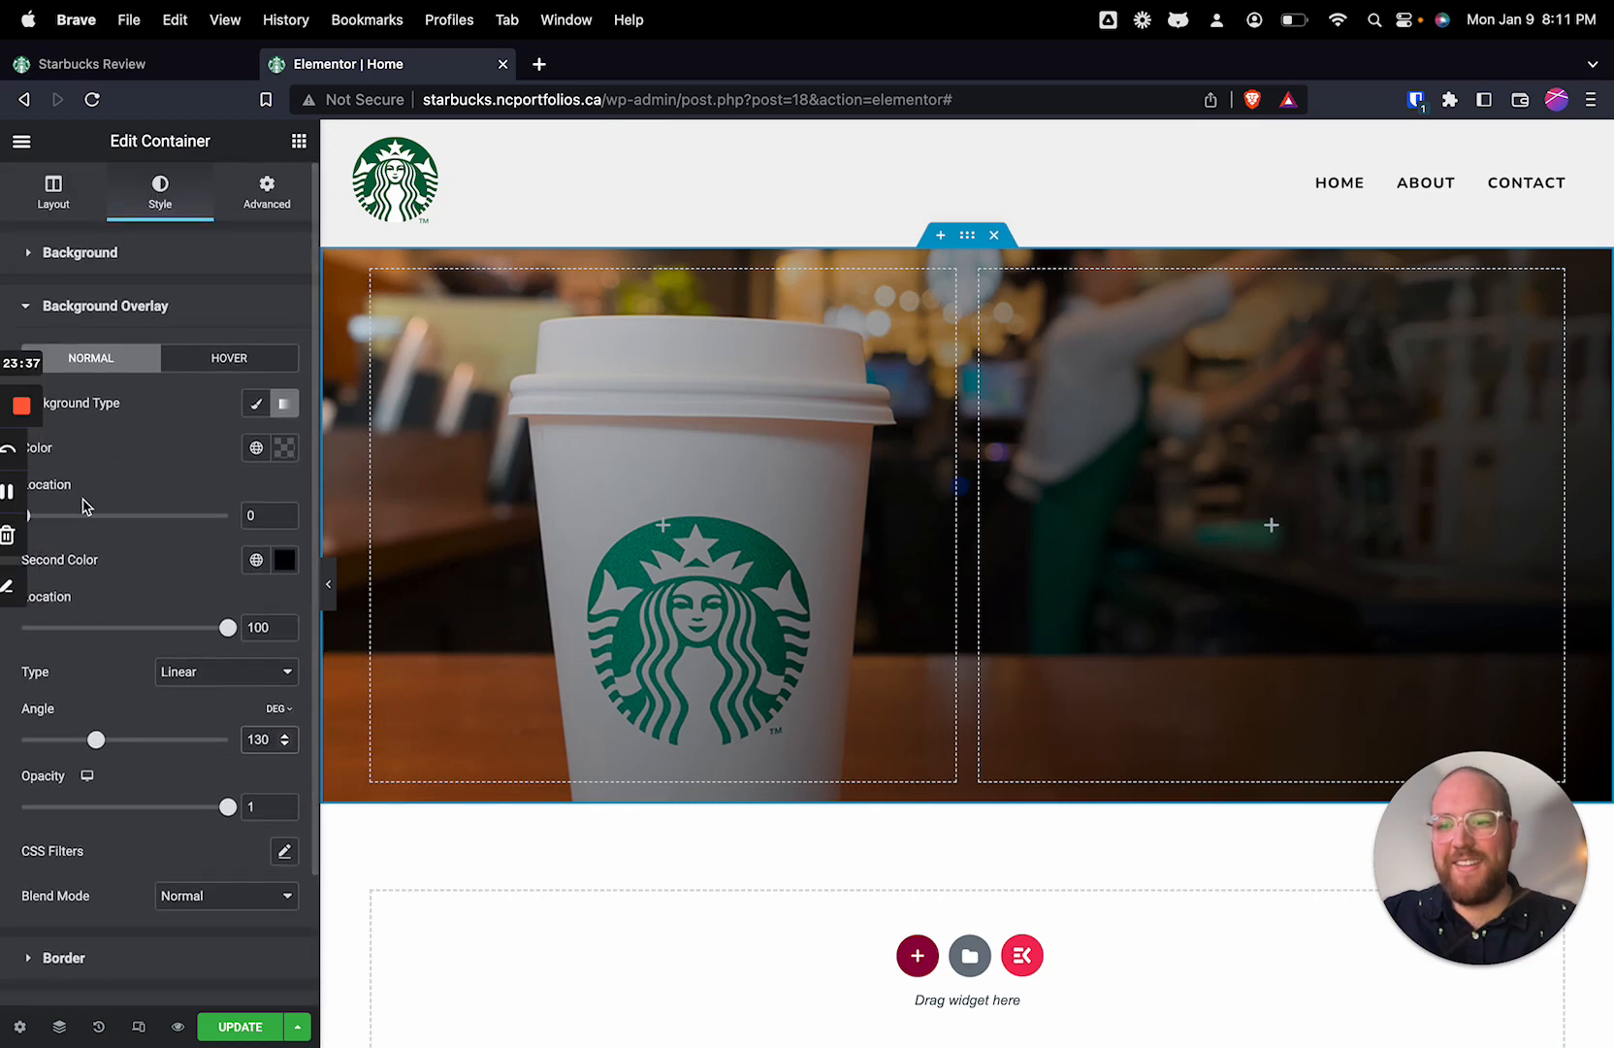
{"action": "scroll", "coordinate": [106, 490], "scroll_direction": "down", "scroll_amount": 2}
{"action": "left_click", "coordinate": [135, 419]}
{"action": "scroll", "coordinate": [136, 443], "scroll_direction": "up", "scroll_amount": 2}
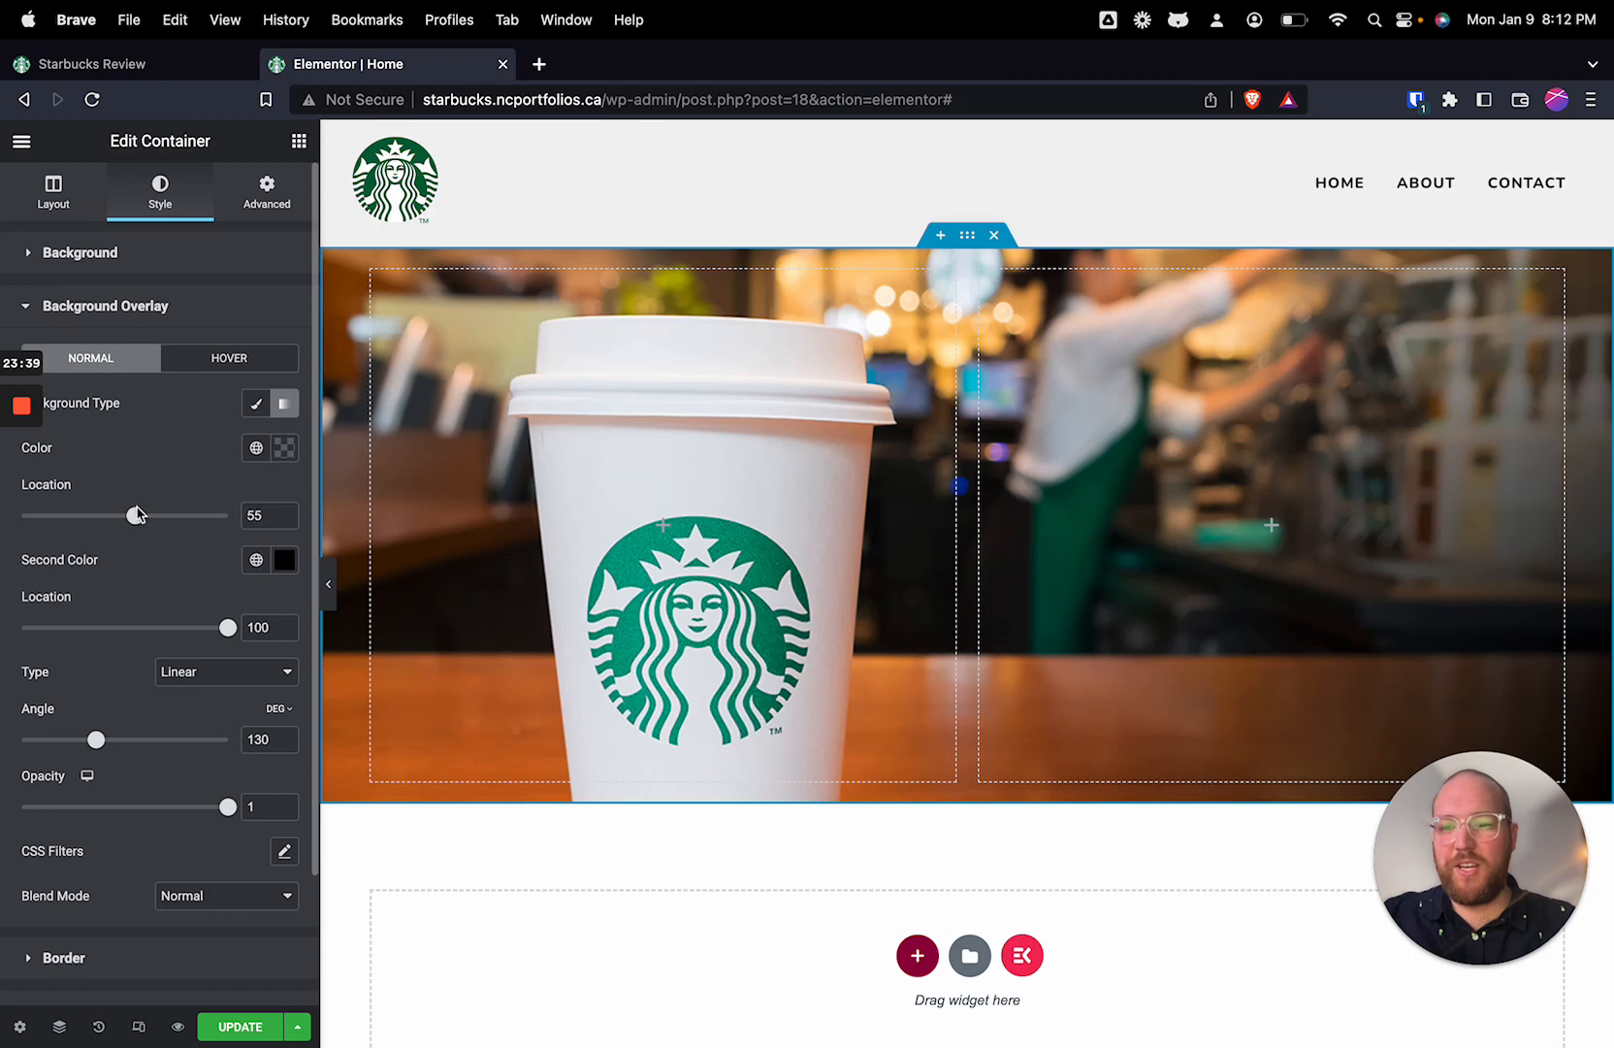
{"action": "left_click_drag", "start_coordinate": [136, 515], "coordinate": [75, 527]}
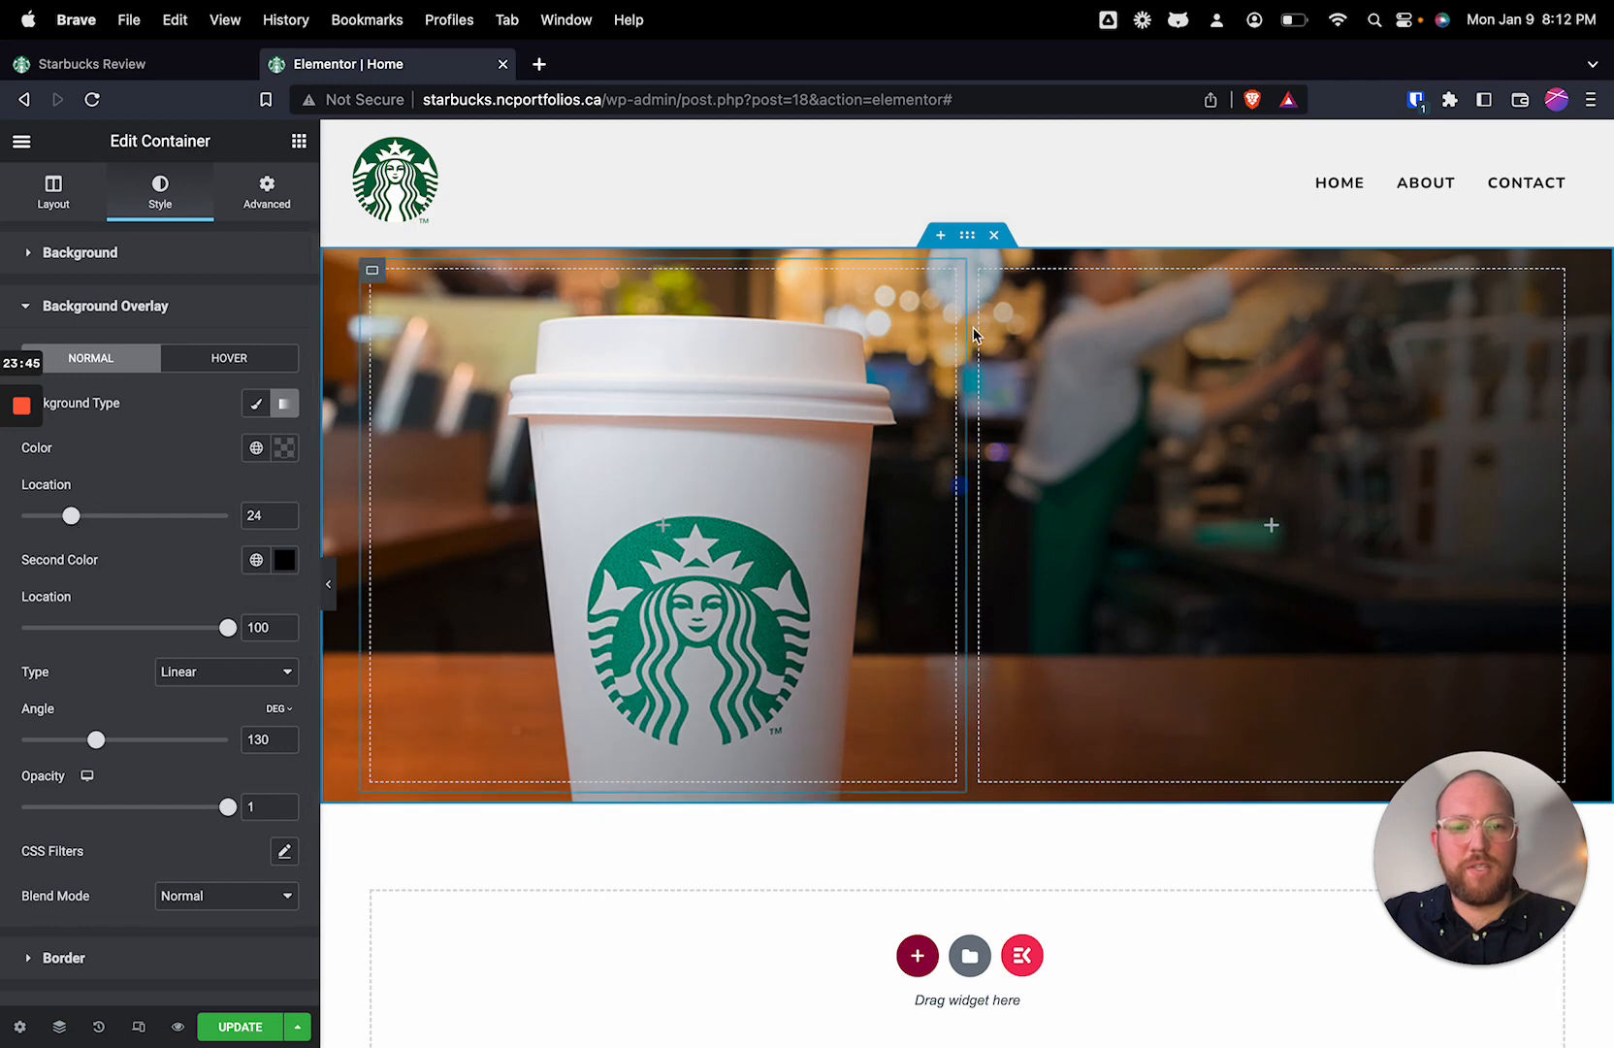
Step: Make the overlay's first color semi-transparent black (#00000087) and set the overlay opacity to 0.71
{"action": "left_click_drag", "start_coordinate": [228, 809], "coordinate": [144, 816]}
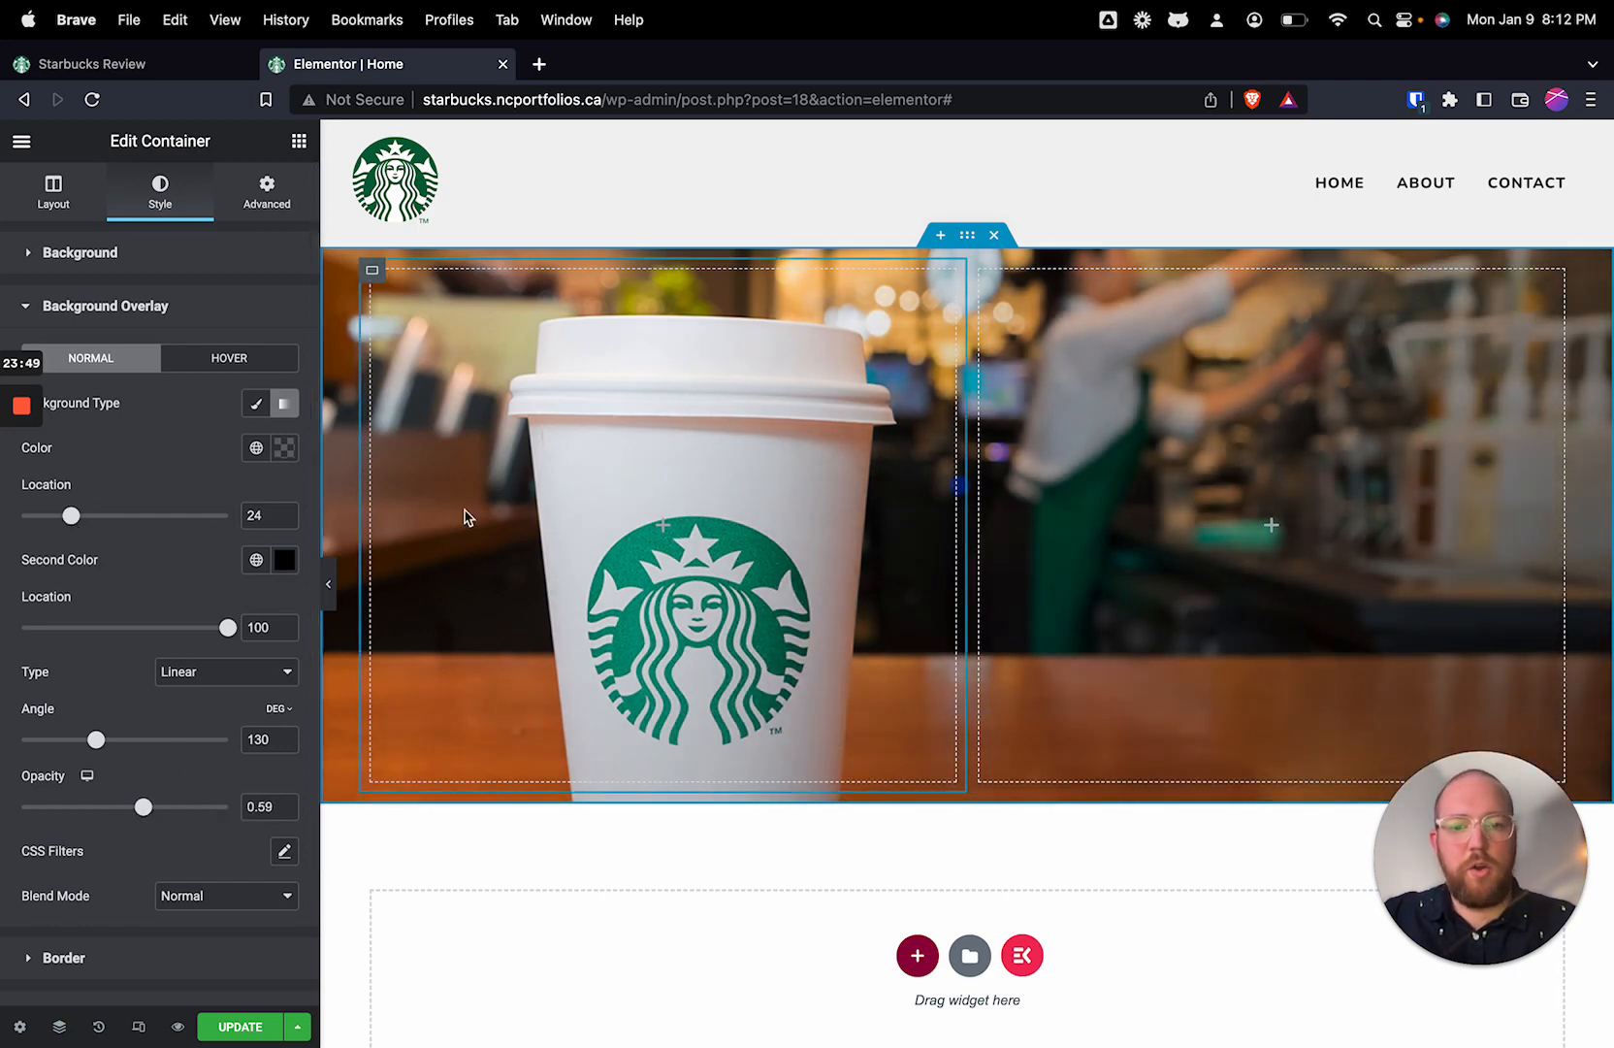
{"action": "left_click", "coordinate": [286, 451]}
{"action": "left_click_drag", "start_coordinate": [38, 744], "coordinate": [173, 744]}
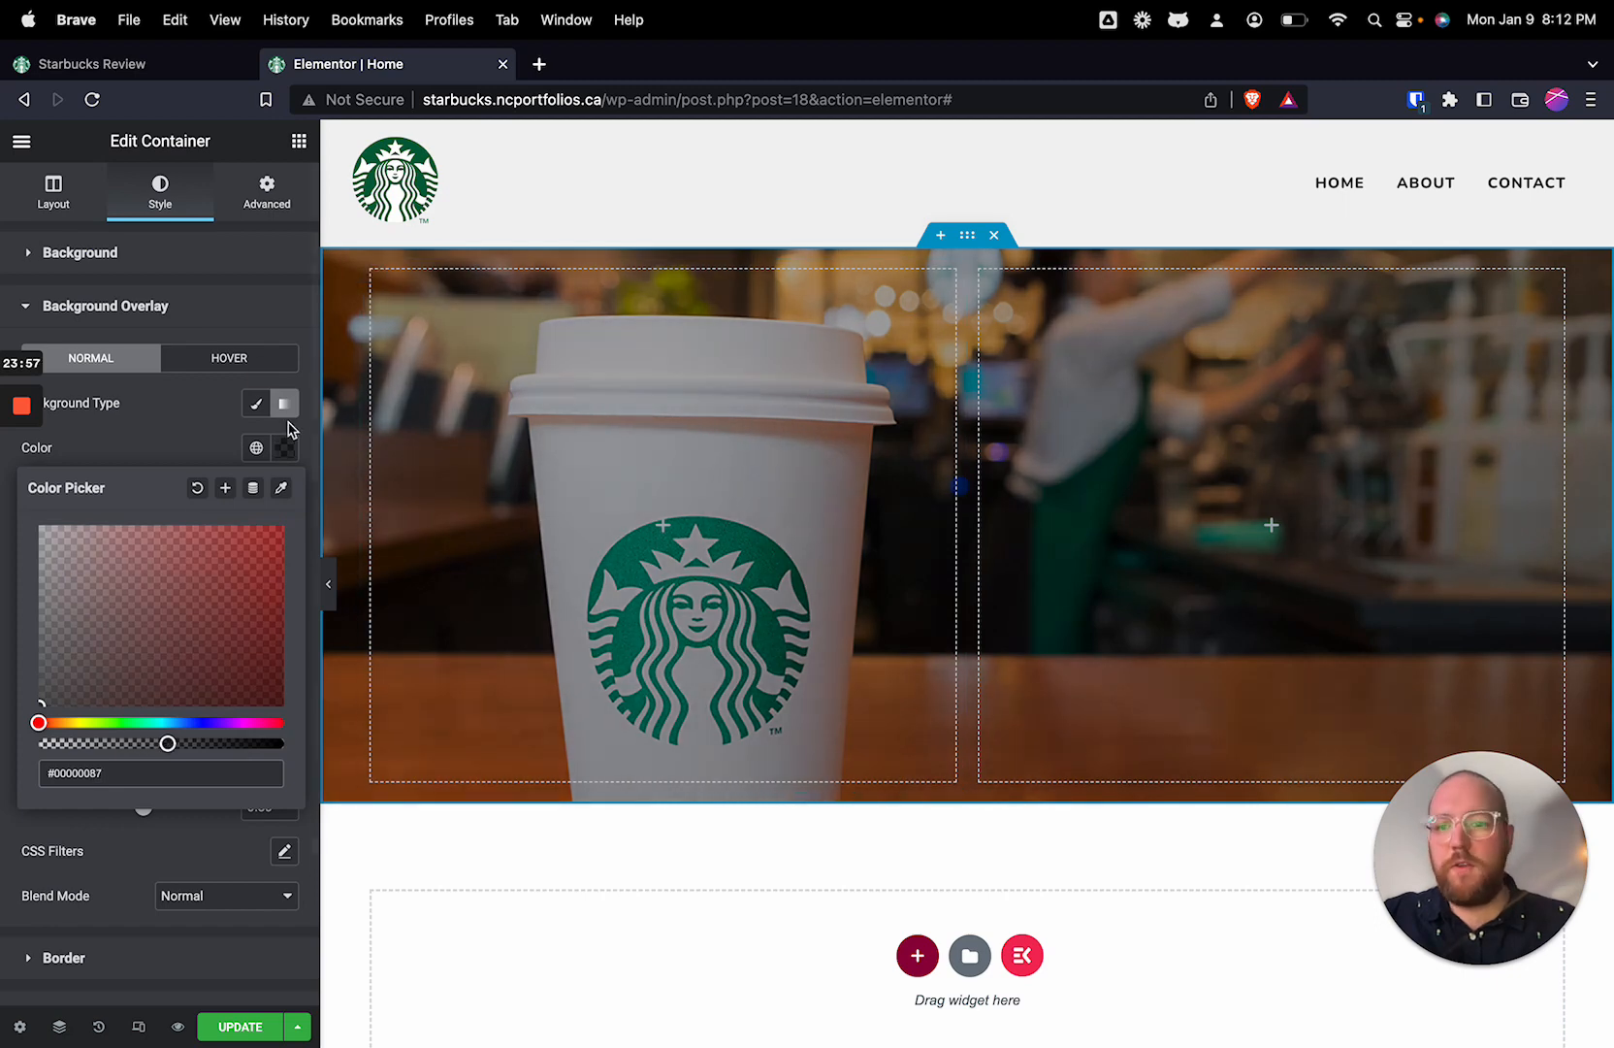
{"action": "left_click", "coordinate": [222, 405]}
{"action": "left_click_drag", "start_coordinate": [142, 807], "coordinate": [172, 807]}
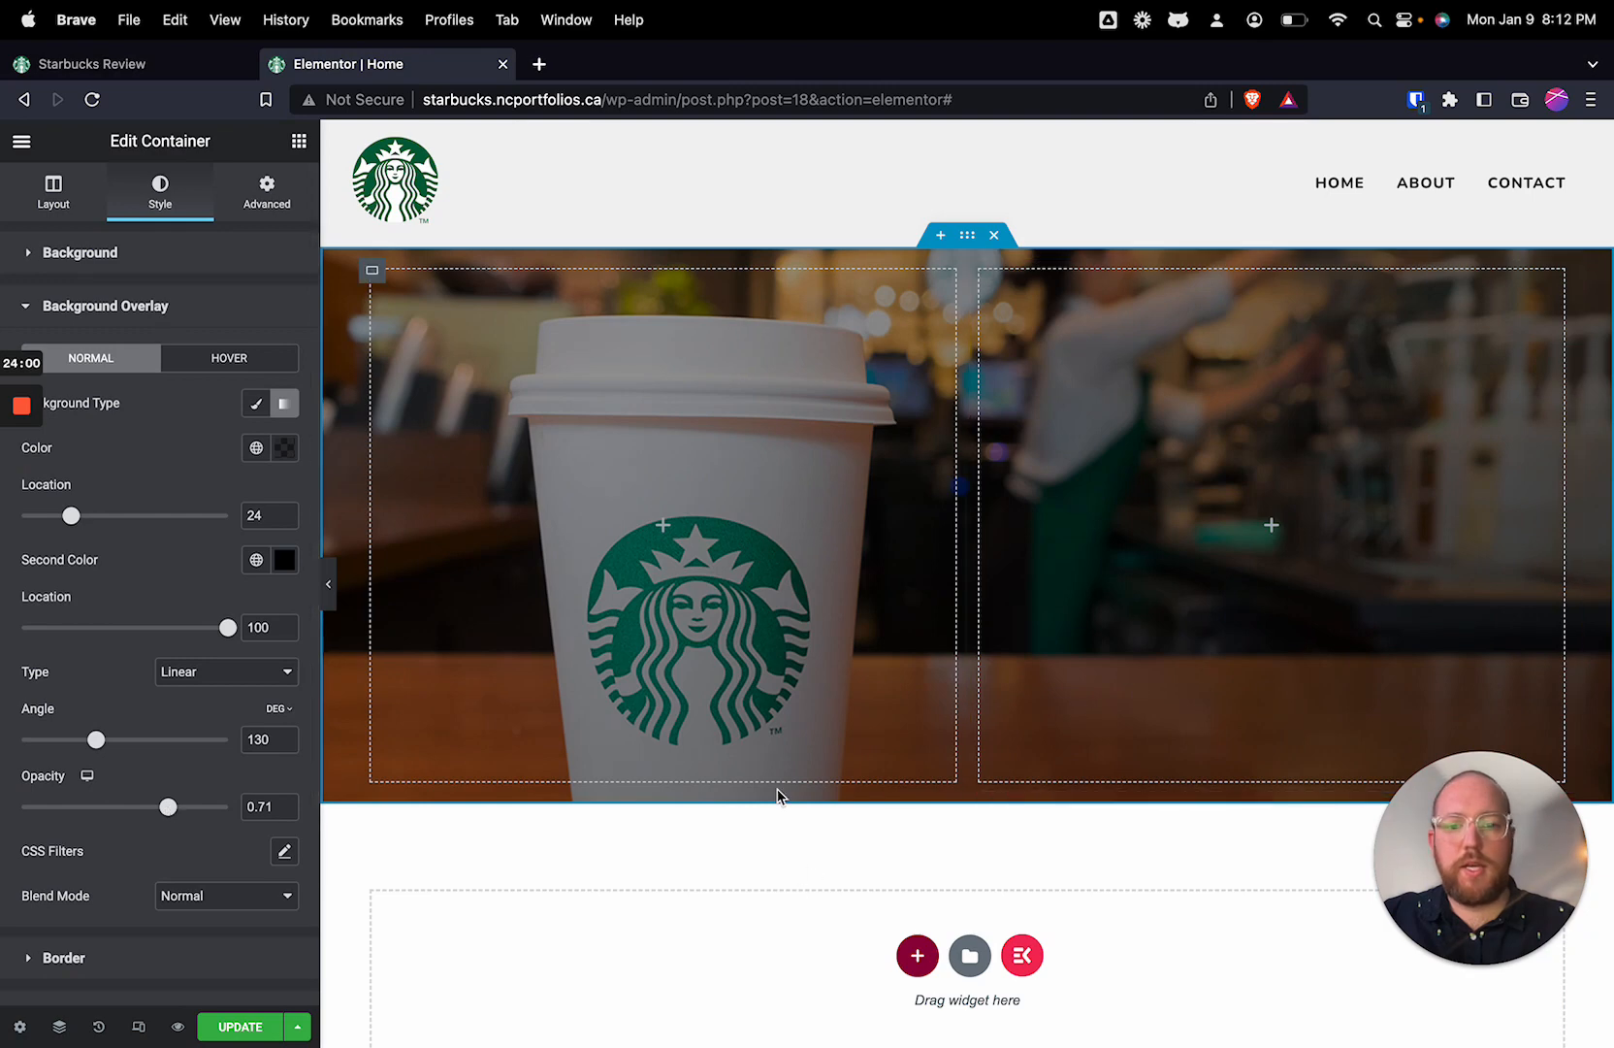
Step: Reduce the alpha of the overlay gradient's first color to #00000054
{"action": "scroll", "coordinate": [778, 793], "scroll_direction": "down", "scroll_amount": 1}
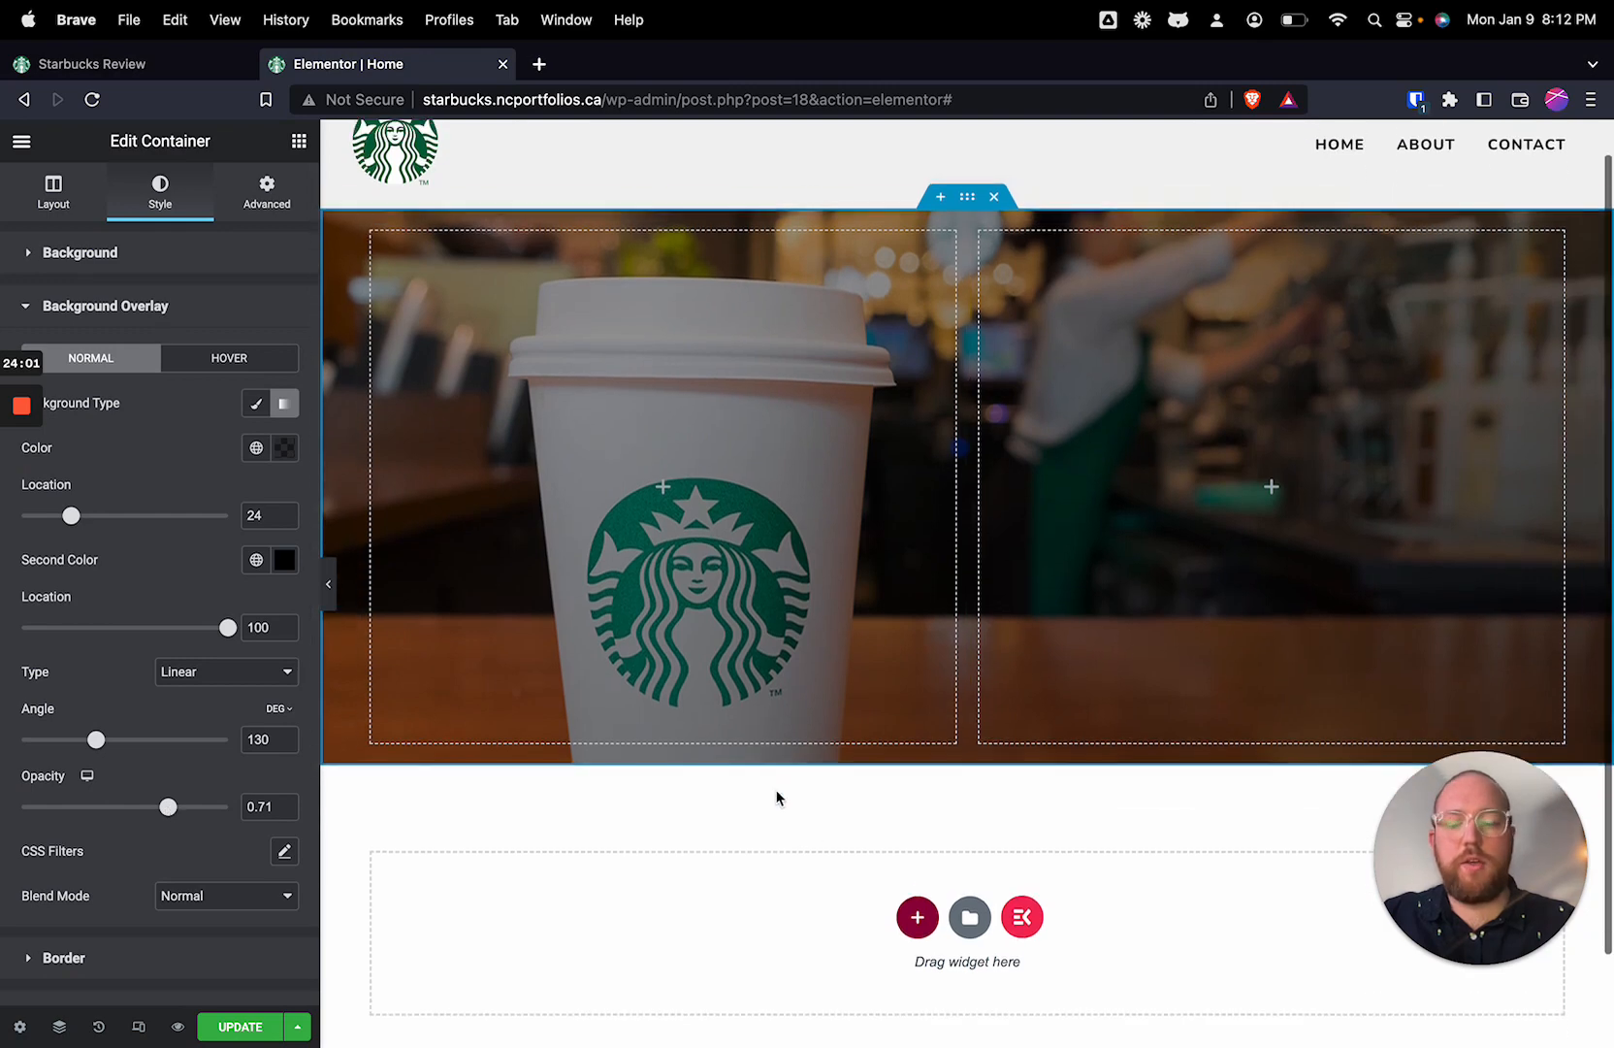
{"action": "left_click", "coordinate": [284, 447]}
{"action": "left_click_drag", "start_coordinate": [167, 743], "coordinate": [122, 743]}
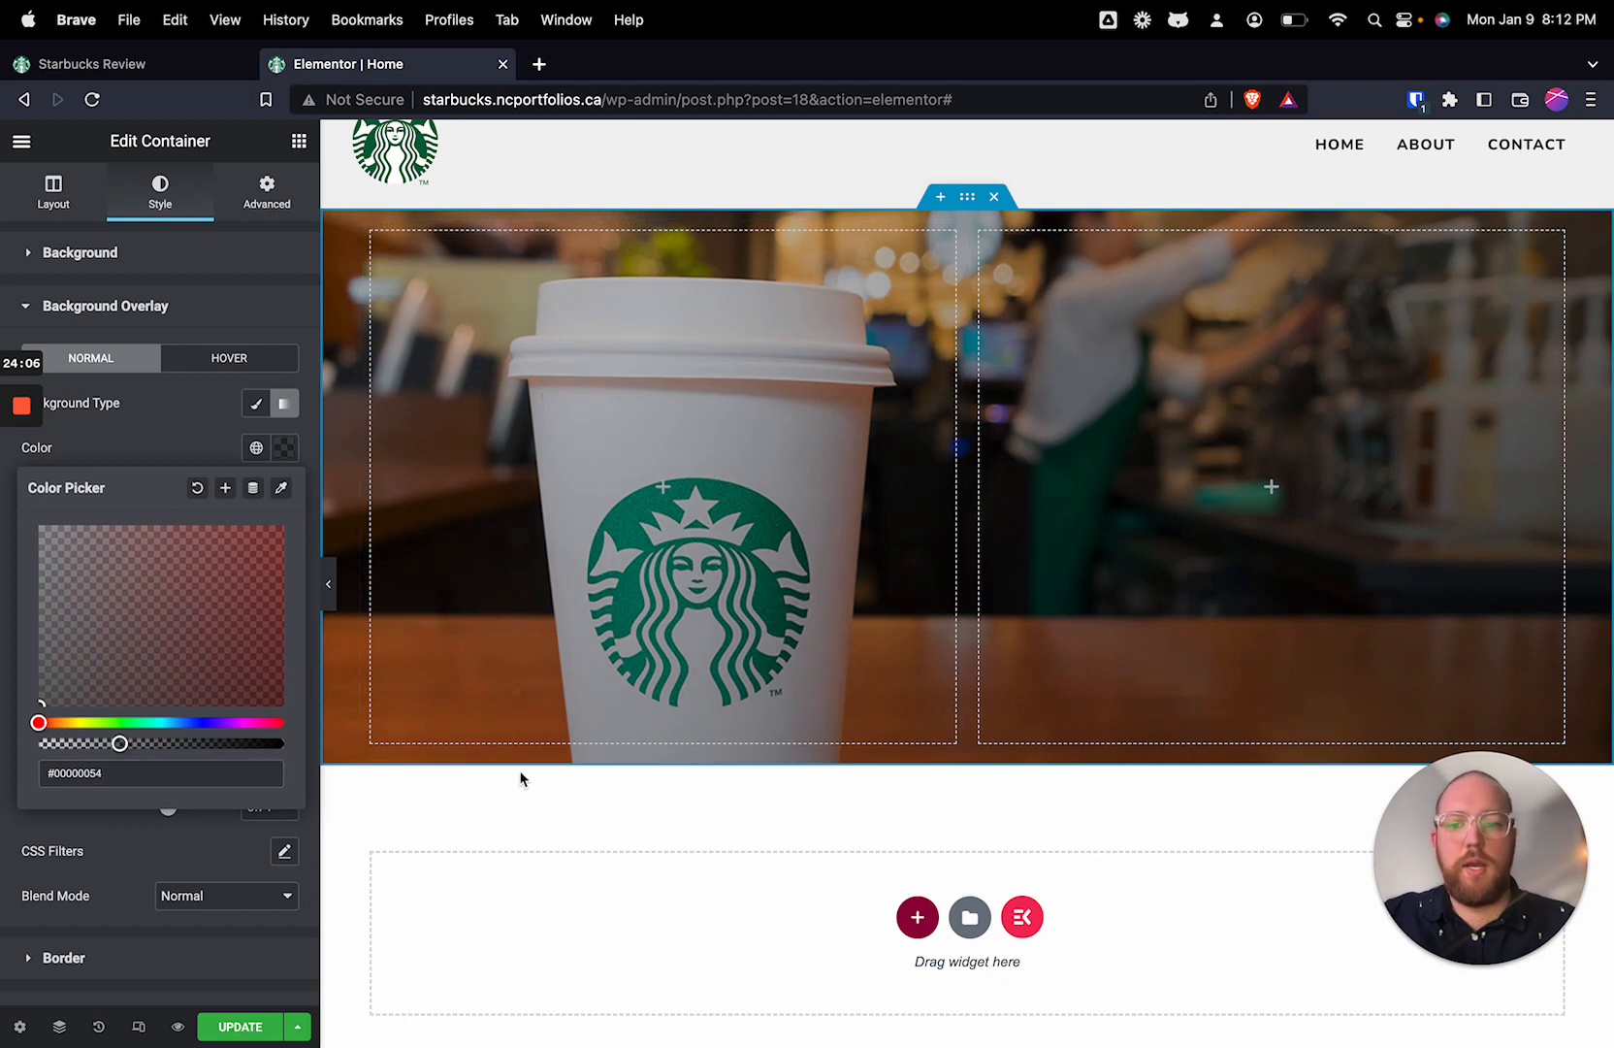
{"action": "left_click", "coordinate": [250, 310]}
{"action": "left_click", "coordinate": [217, 318]}
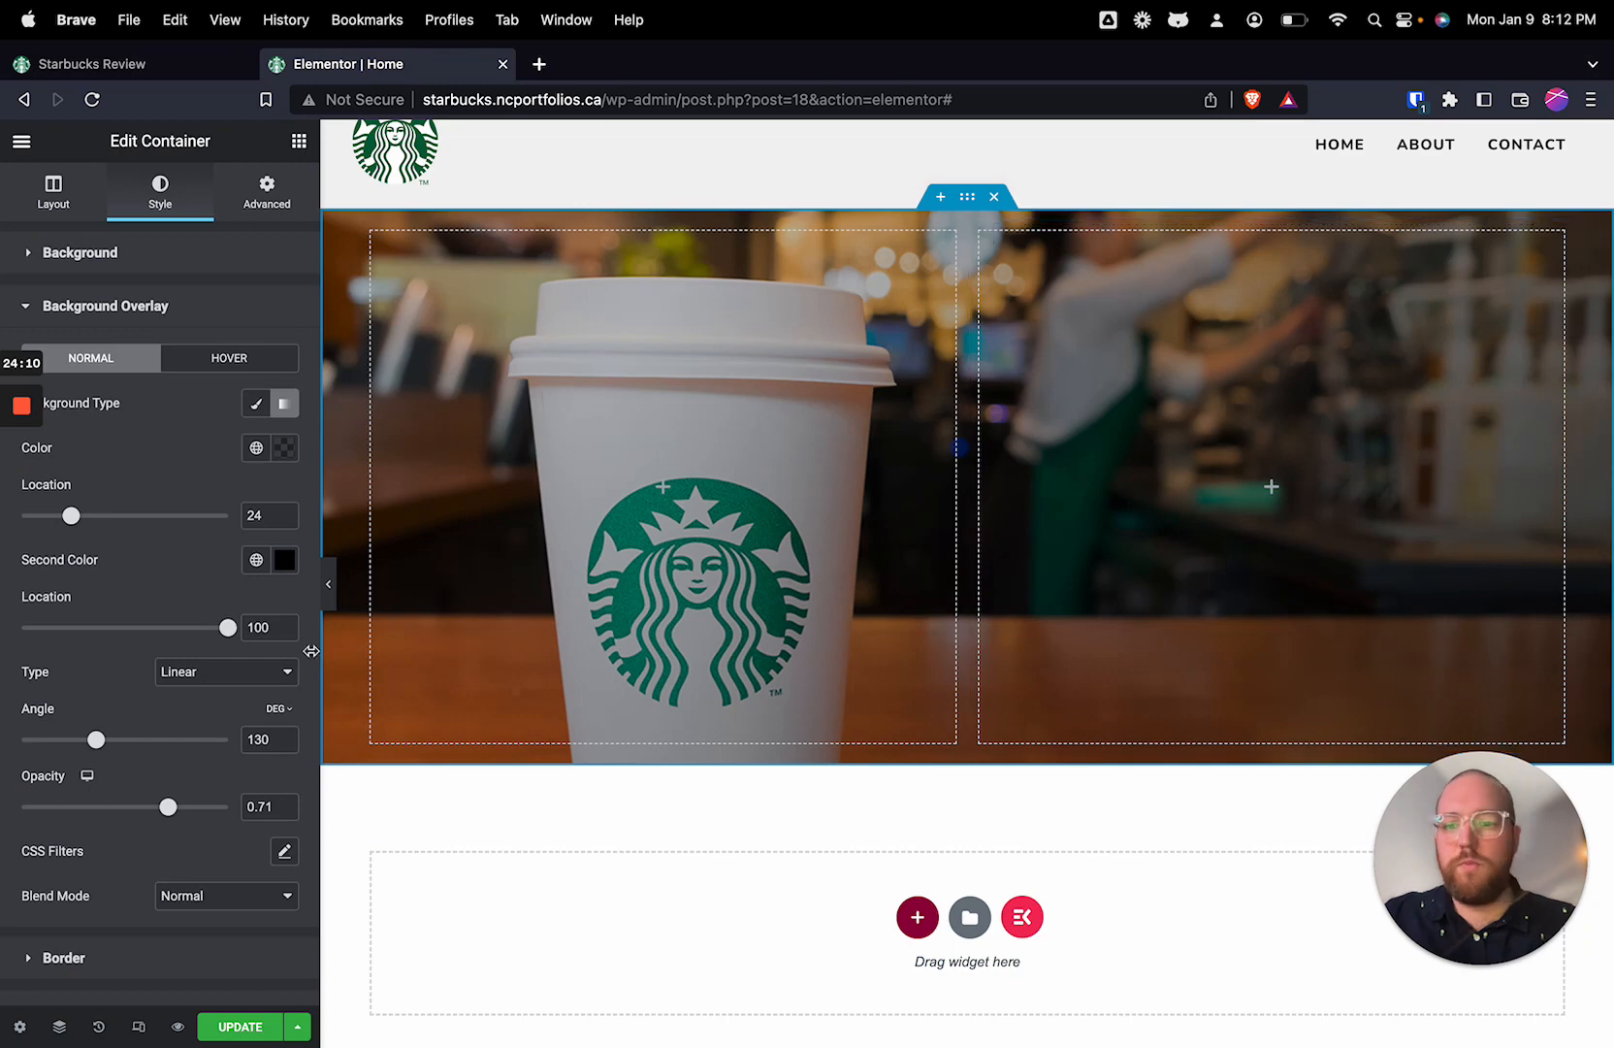
Step: Try white for both overlay gradient colors, with #FFFFFF as the second, and return the first color to semi-transparent black
{"action": "left_click", "coordinate": [284, 560]}
{"action": "left_click_drag", "start_coordinate": [150, 704], "coordinate": [0, 617]}
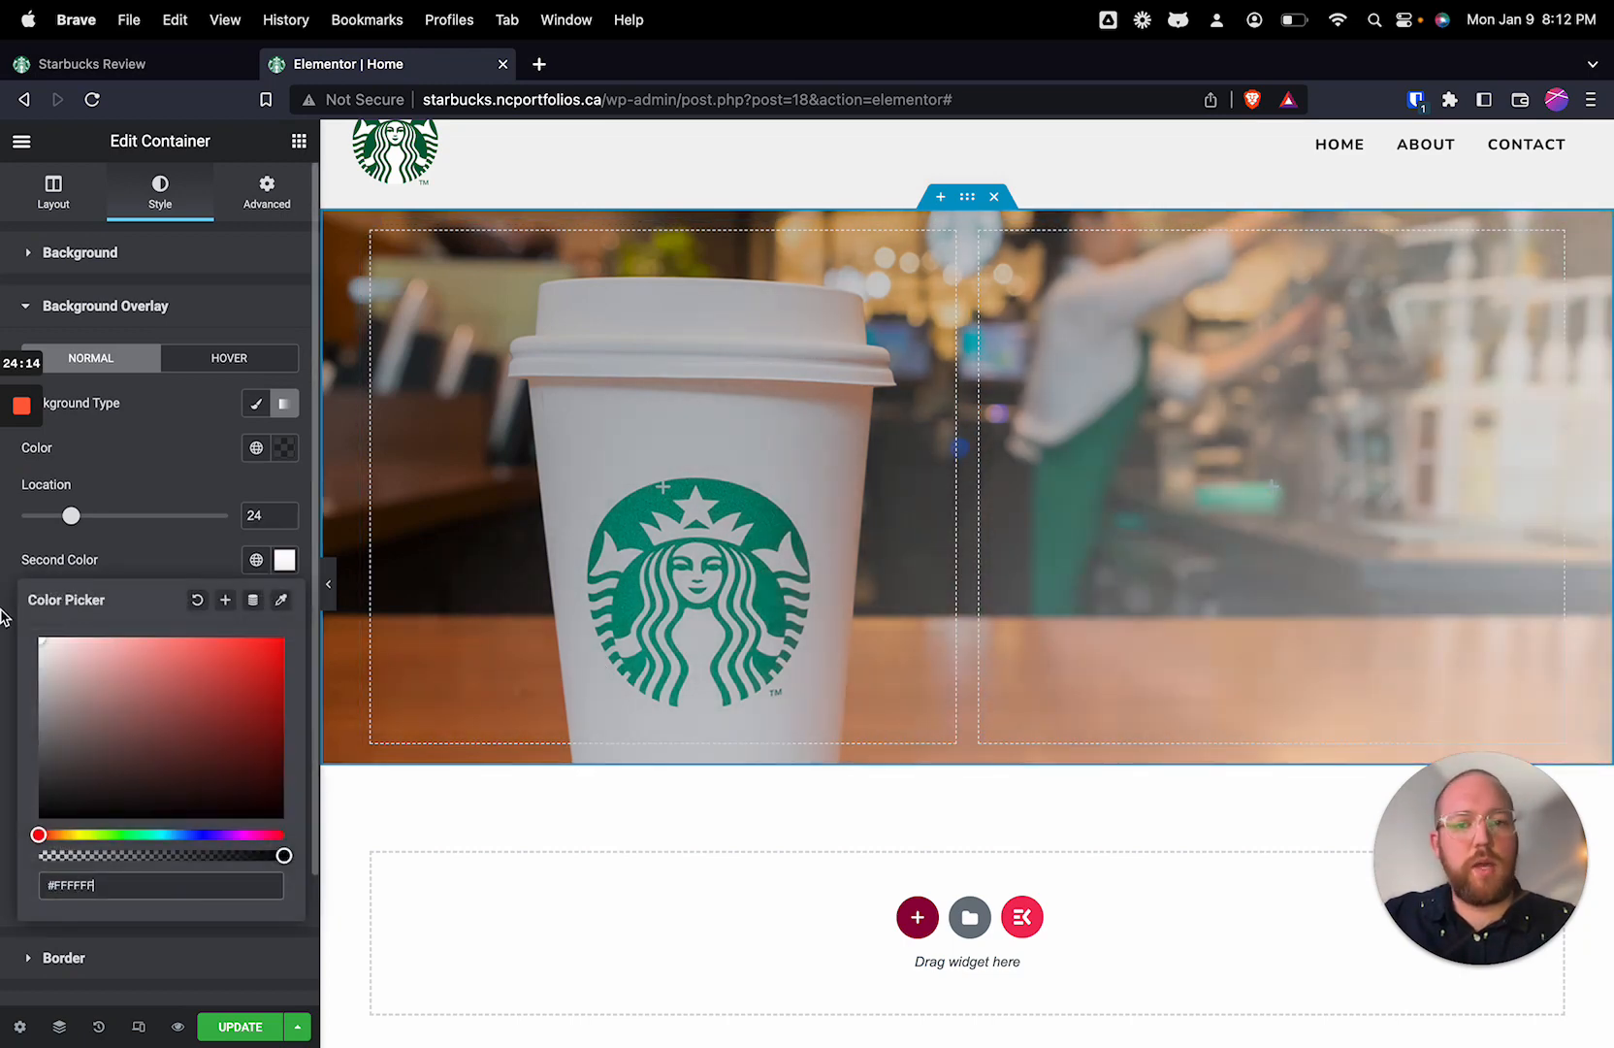
{"action": "left_click", "coordinate": [289, 454]}
{"action": "left_click_drag", "start_coordinate": [115, 690], "coordinate": [1, 456]}
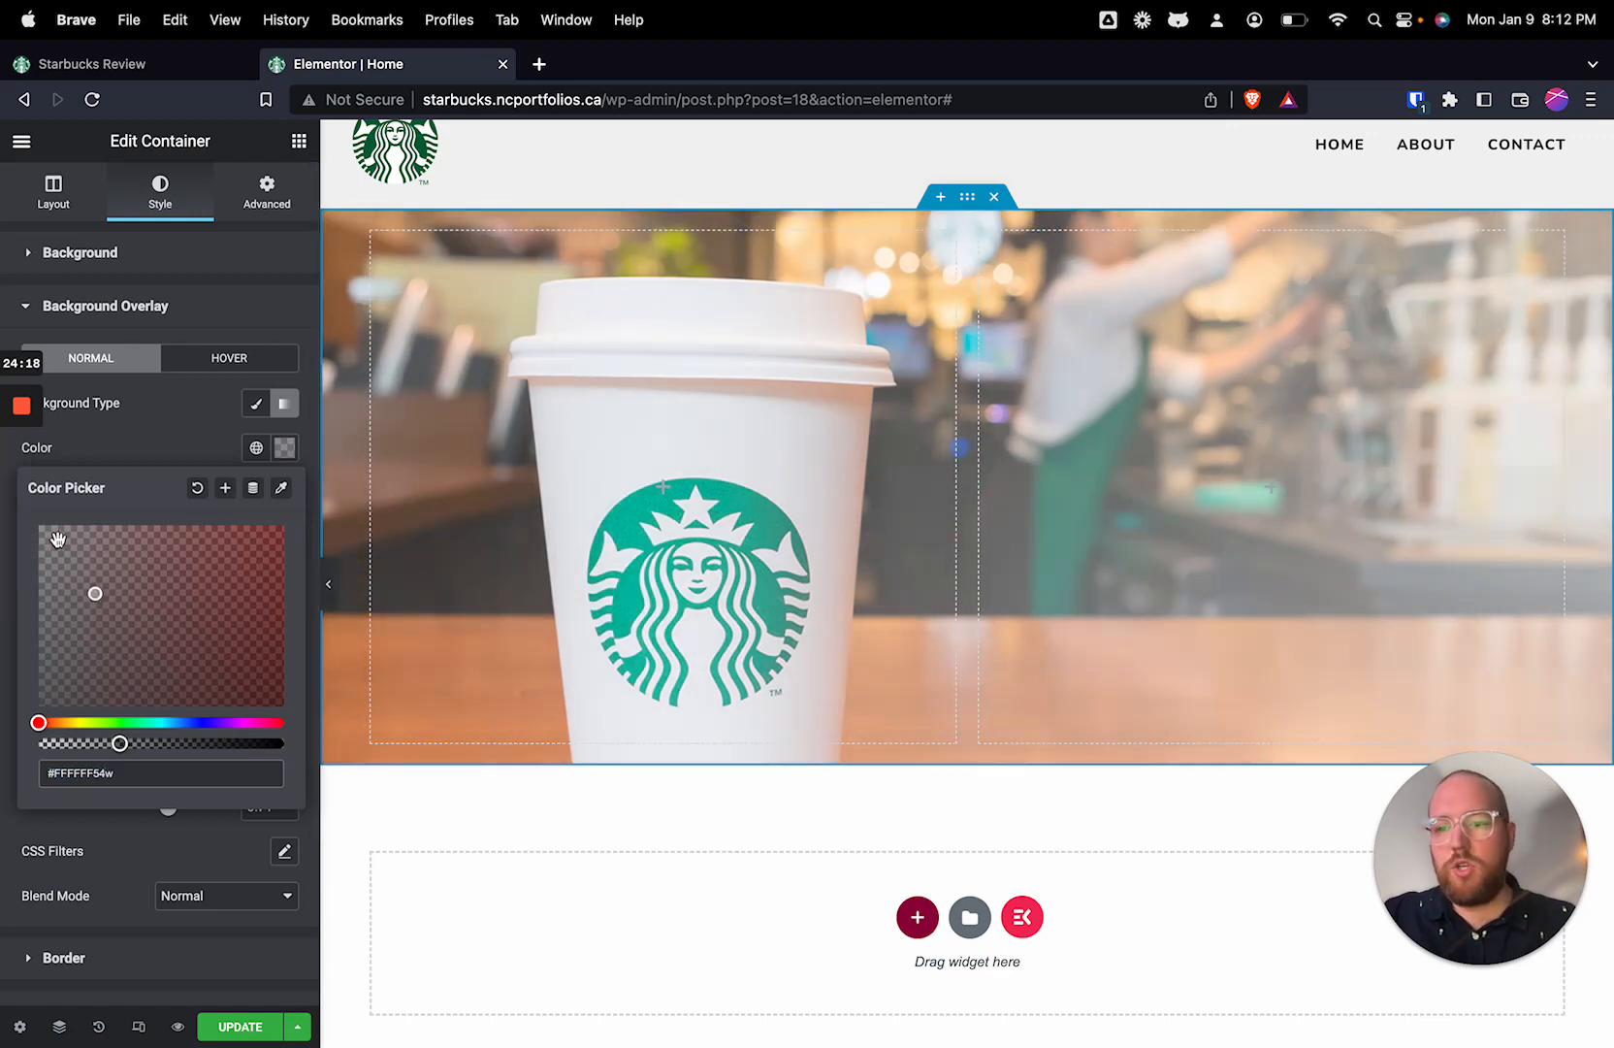
{"action": "left_click_drag", "start_coordinate": [47, 533], "coordinate": [34, 752]}
{"action": "left_click", "coordinate": [216, 440]}
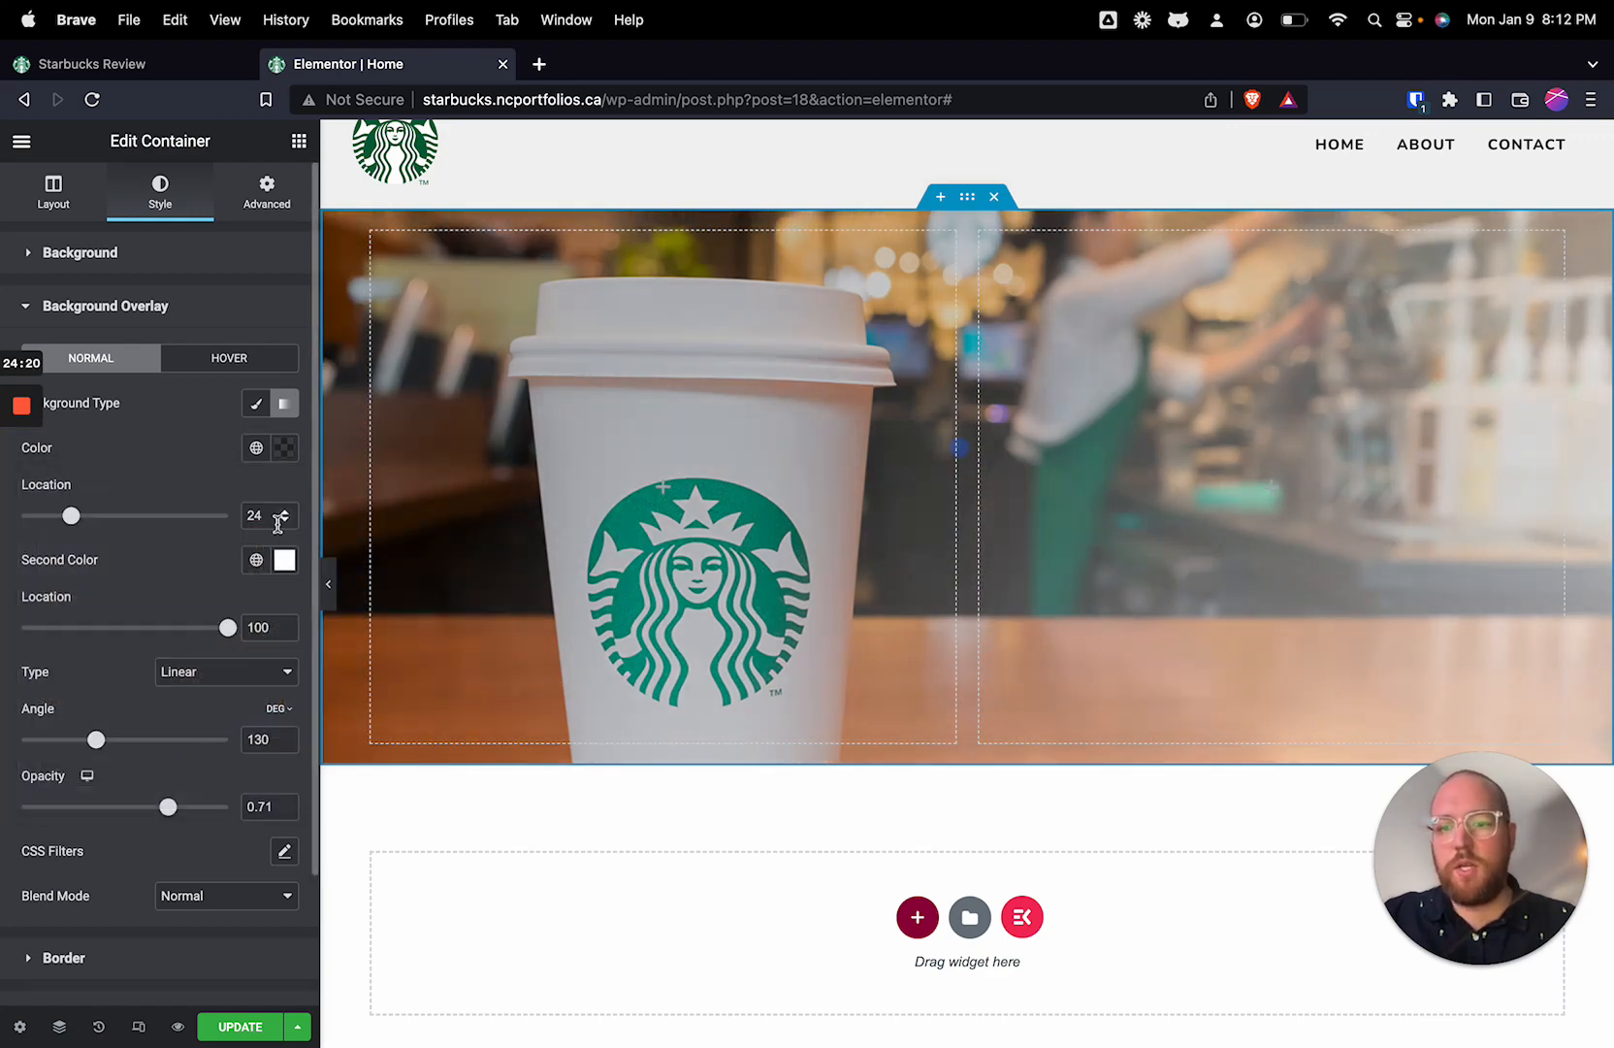
Step: Try the dark blue #16182D as the overlay gradient's second color
{"action": "left_click", "coordinate": [284, 560]}
{"action": "left_click_drag", "start_coordinate": [155, 691], "coordinate": [41, 815]}
{"action": "left_click_drag", "start_coordinate": [175, 834], "coordinate": [198, 834]}
{"action": "left_click_drag", "start_coordinate": [119, 783], "coordinate": [153, 795]}
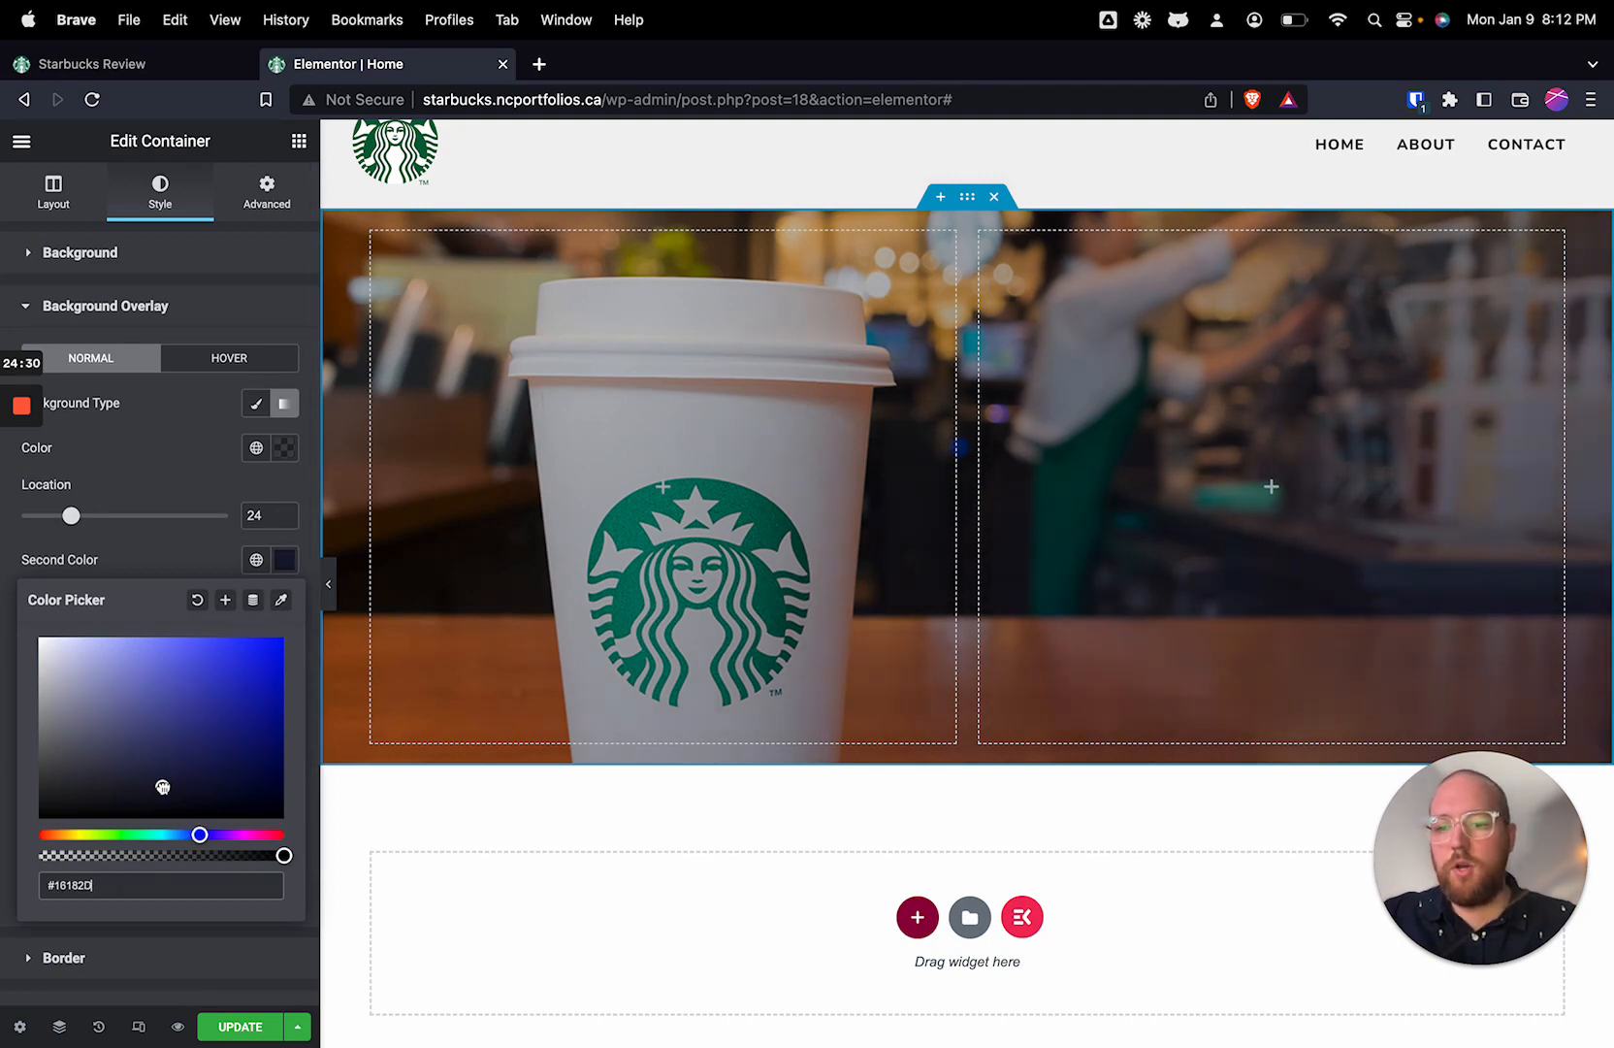
Step: Set the overlay gradient's second color to the dark brown #422828 and copy its color code
{"action": "left_click_drag", "start_coordinate": [163, 787], "coordinate": [132, 773]}
{"action": "left_click_drag", "start_coordinate": [200, 835], "coordinate": [311, 841]}
{"action": "left_click", "coordinate": [130, 886]}
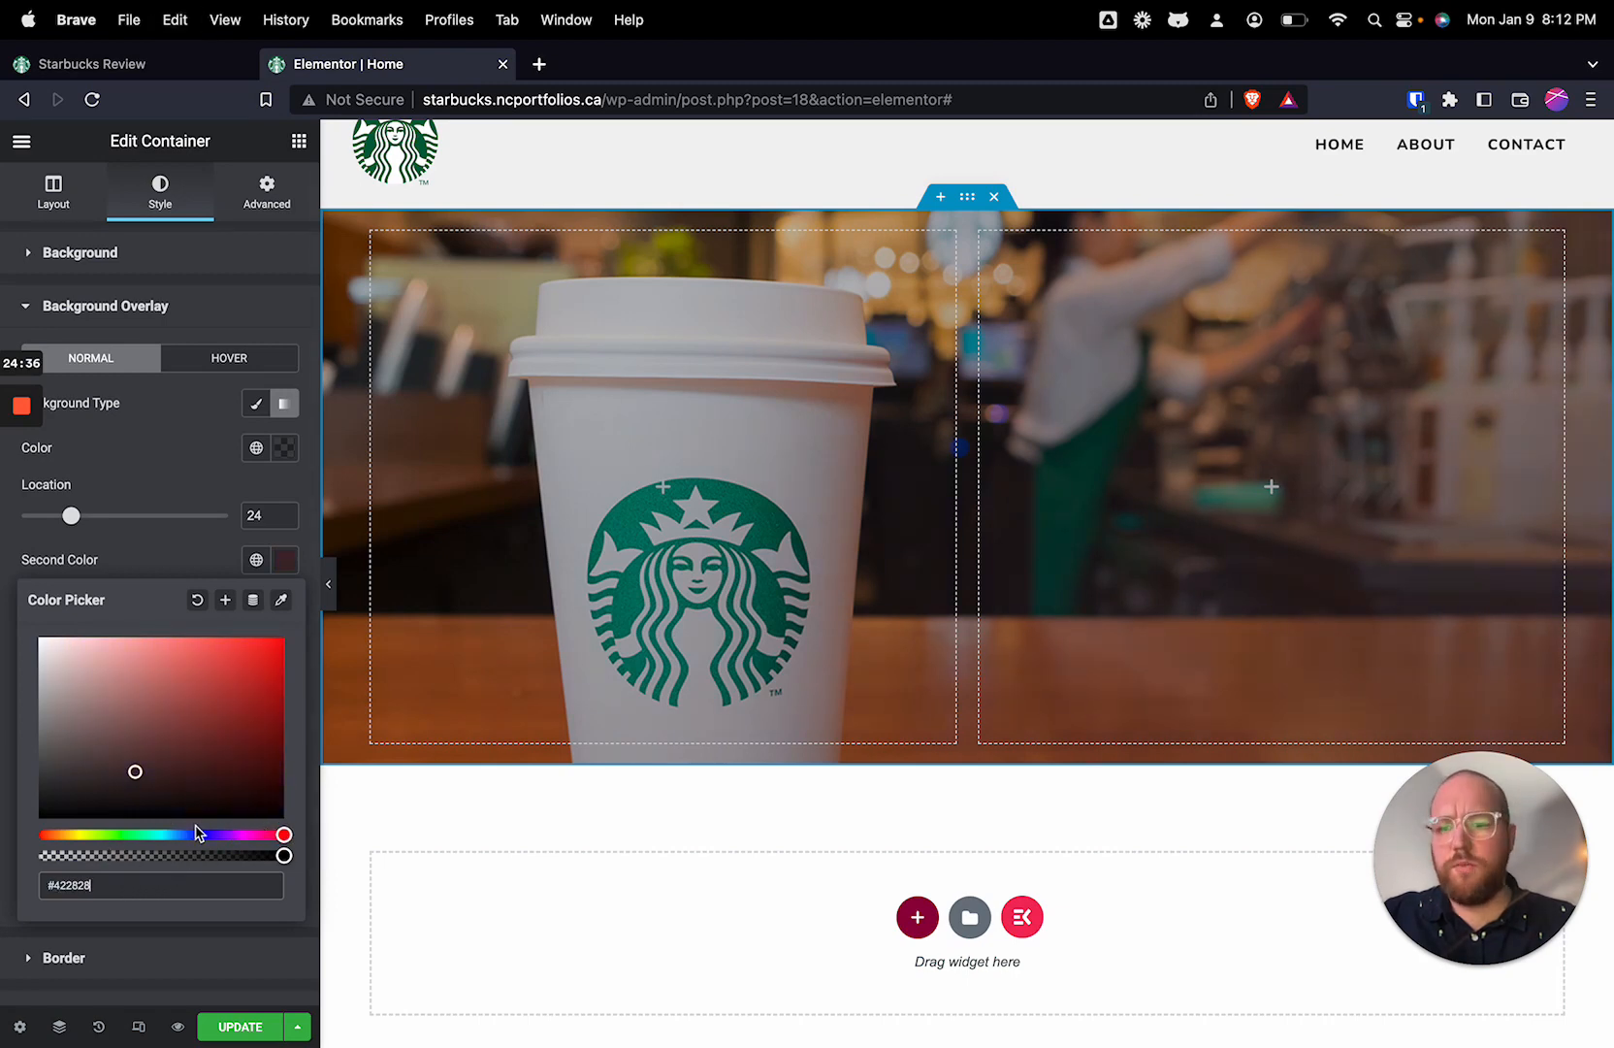
{"action": "left_click", "coordinate": [114, 885]}
{"action": "key", "text": "super+c"}
Step: Apply the copied #422828 to the overlay gradient's first color and lower its alpha to #4228286B
{"action": "left_click", "coordinate": [284, 447]}
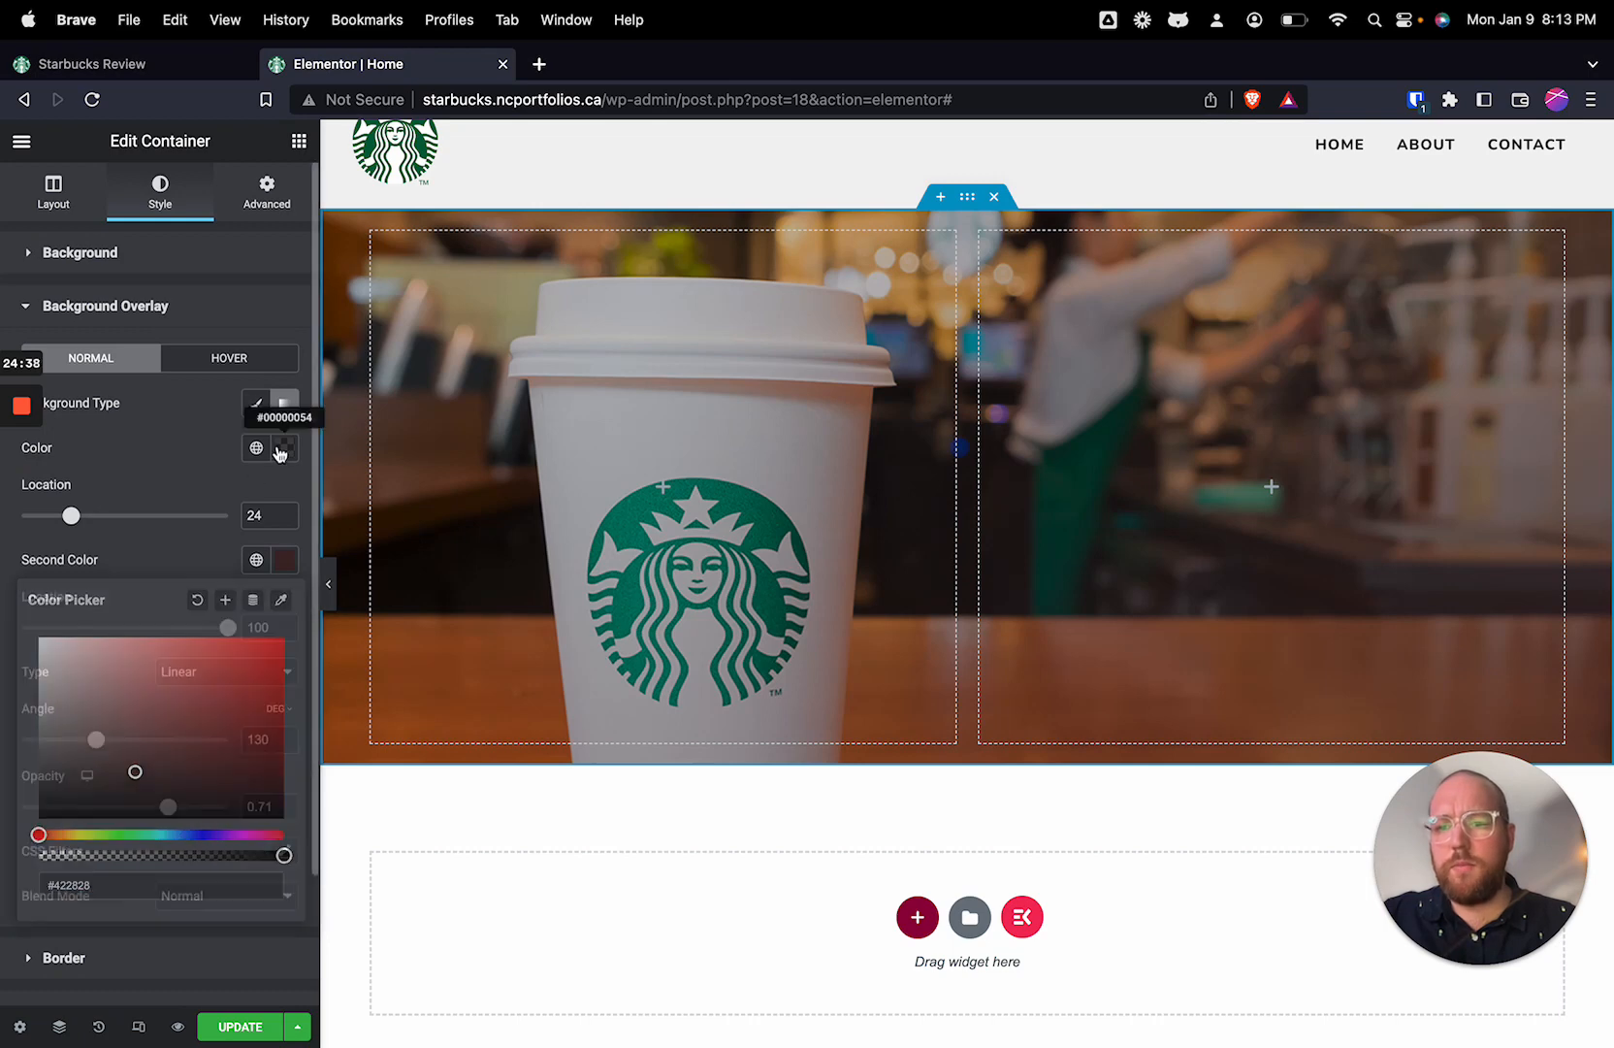
{"action": "left_click", "coordinate": [130, 772]}
{"action": "key", "text": "super+v"}
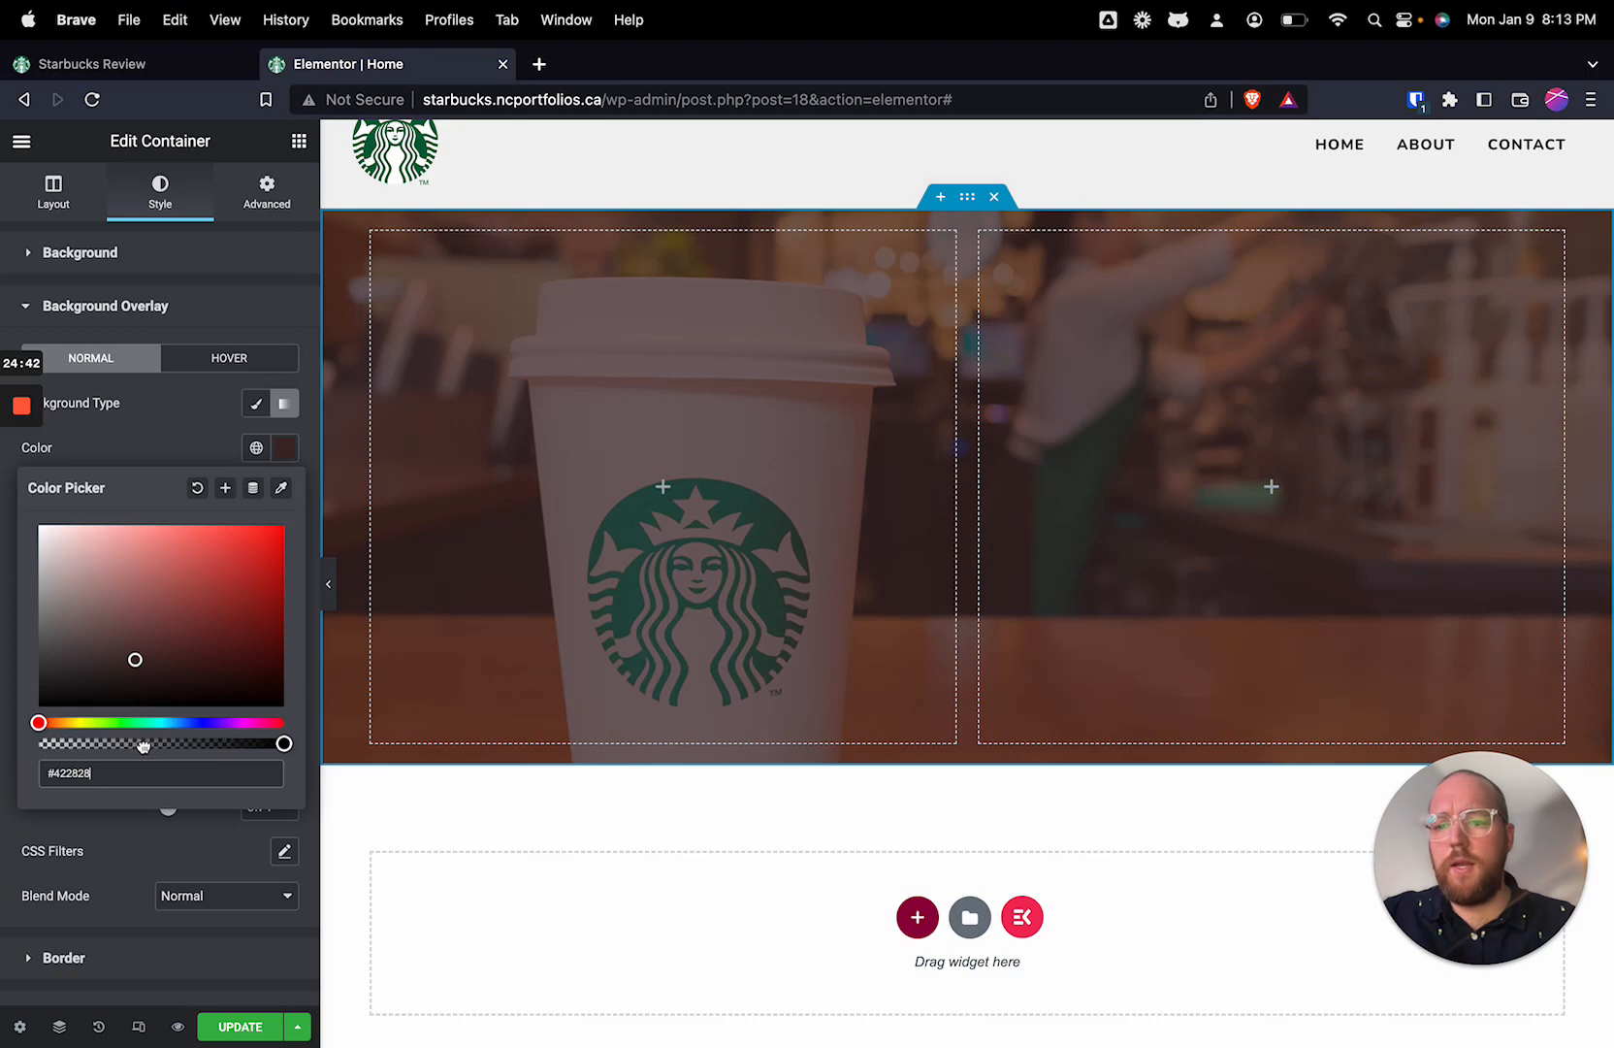
{"action": "left_click_drag", "start_coordinate": [142, 745], "coordinate": [138, 745]}
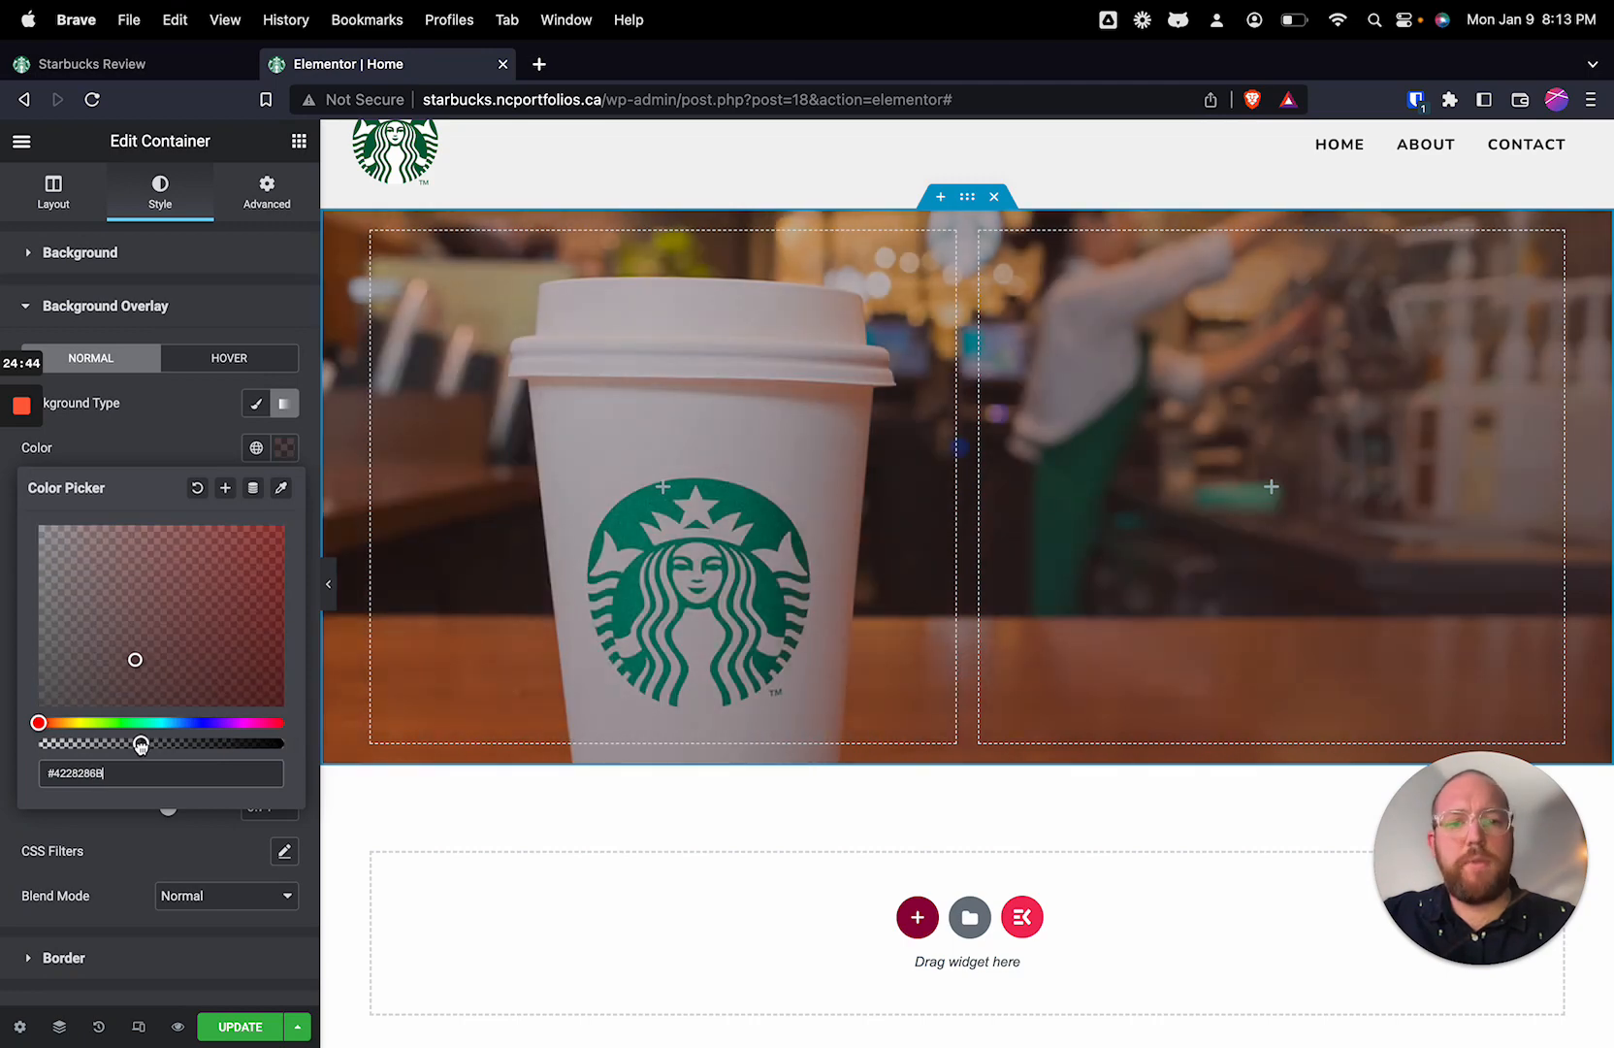
{"action": "left_click", "coordinate": [173, 418]}
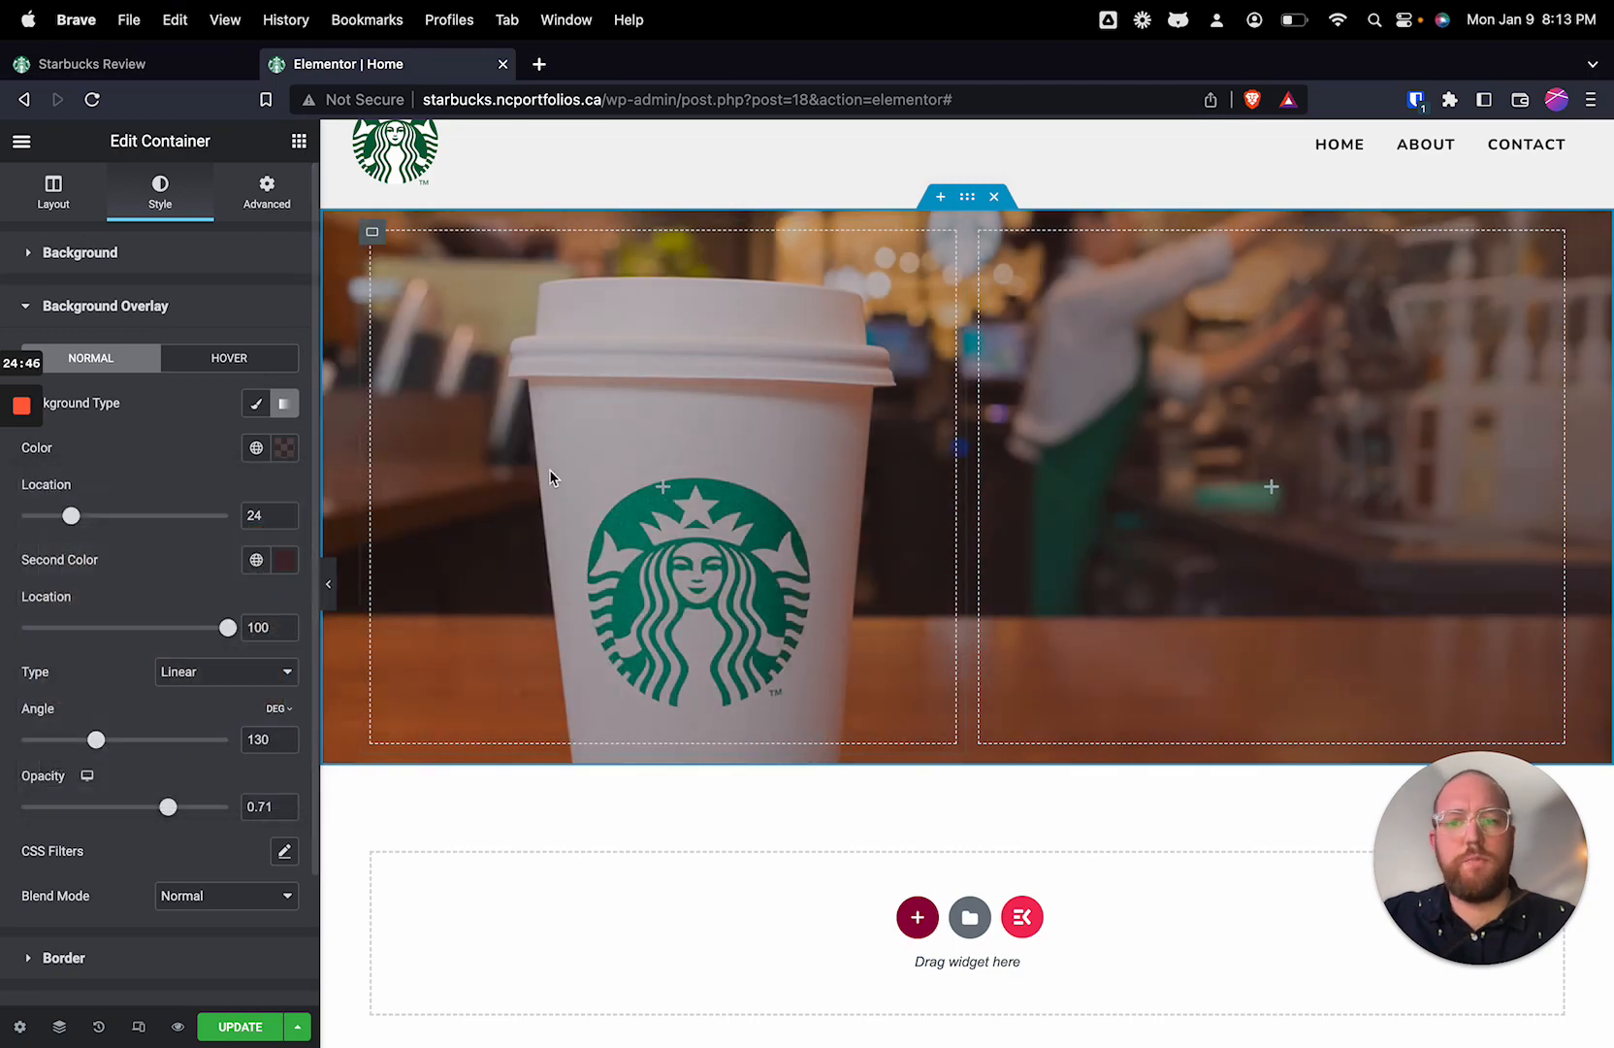
Step: Darken the overlay gradient's second color to #241818
{"action": "left_click", "coordinate": [284, 560]}
{"action": "left_click_drag", "start_coordinate": [134, 774], "coordinate": [117, 795]}
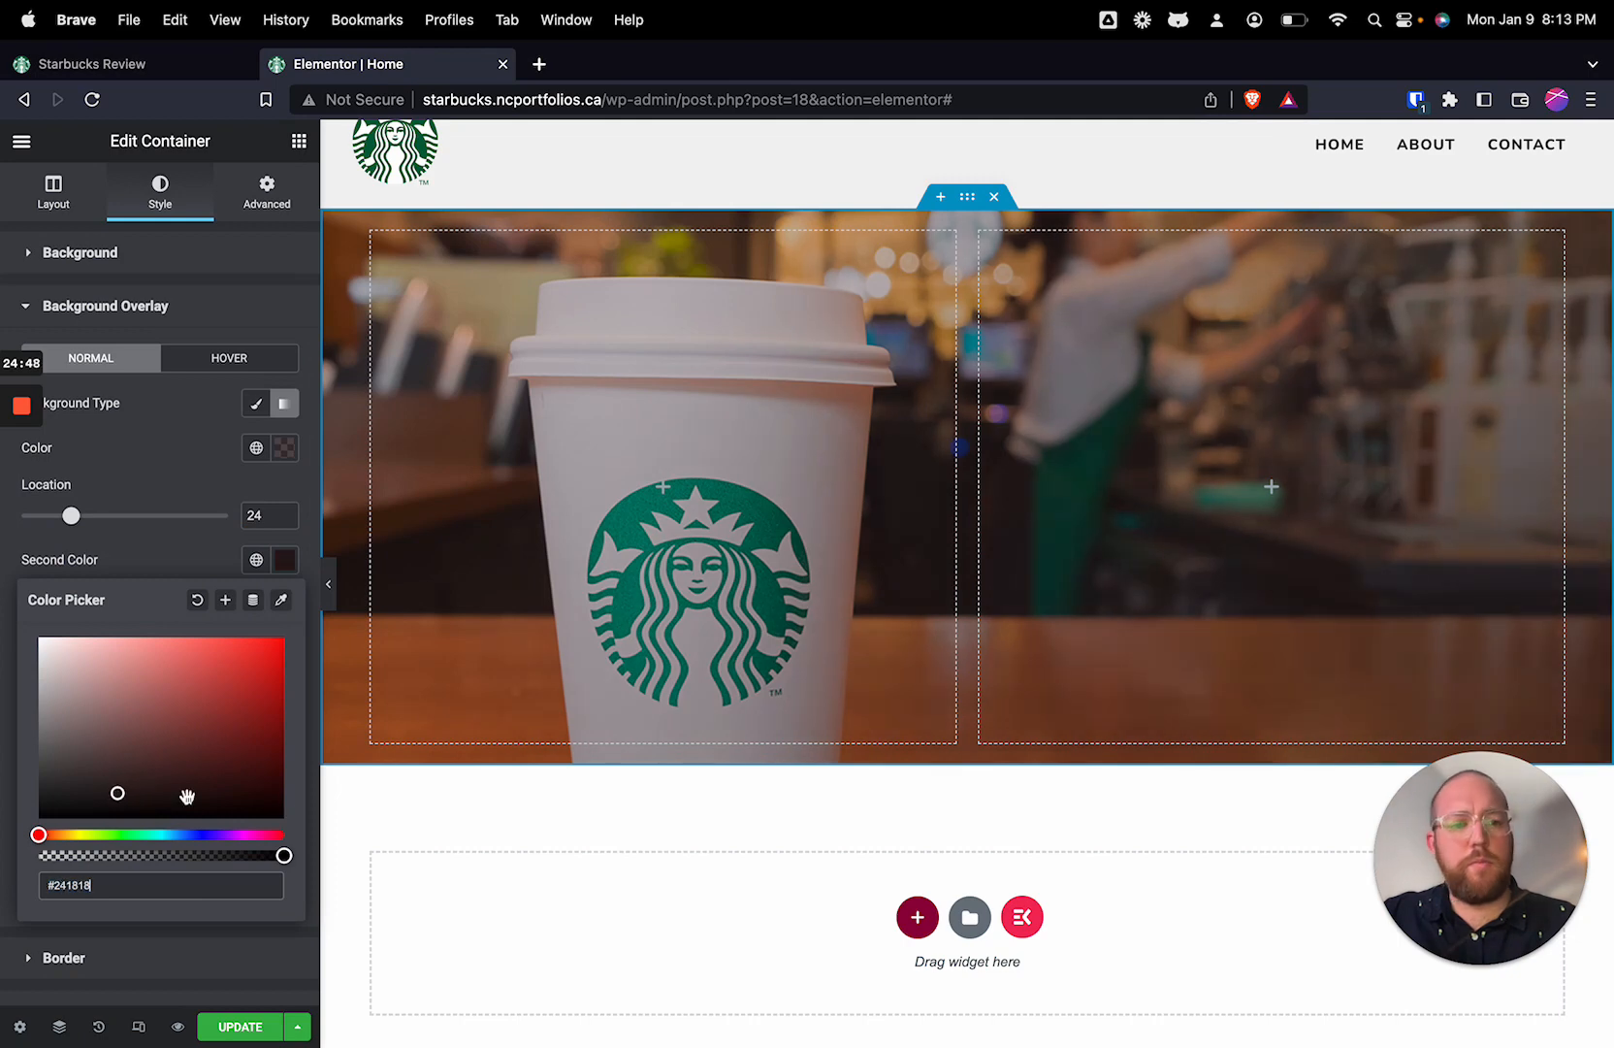
{"action": "left_click", "coordinate": [139, 445]}
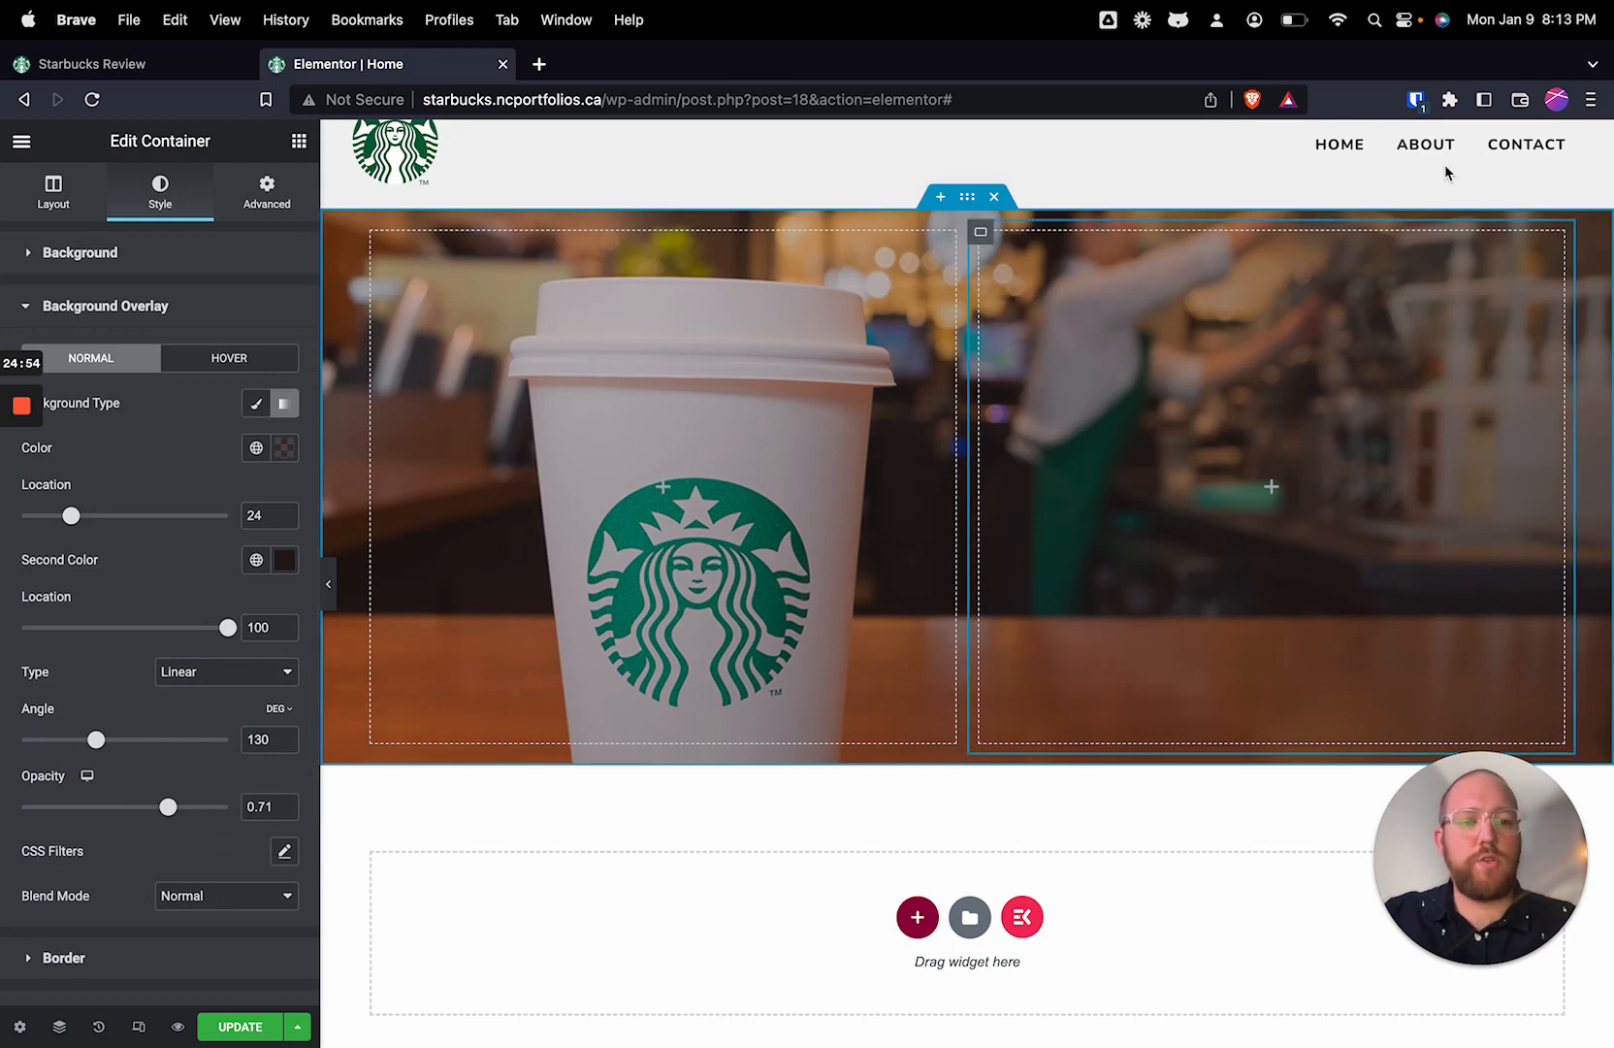
Step: Add a Heading widget to the hero's empty right-hand column with the title "Reviewing Starbucks since '99"
{"action": "left_click", "coordinate": [1271, 490]}
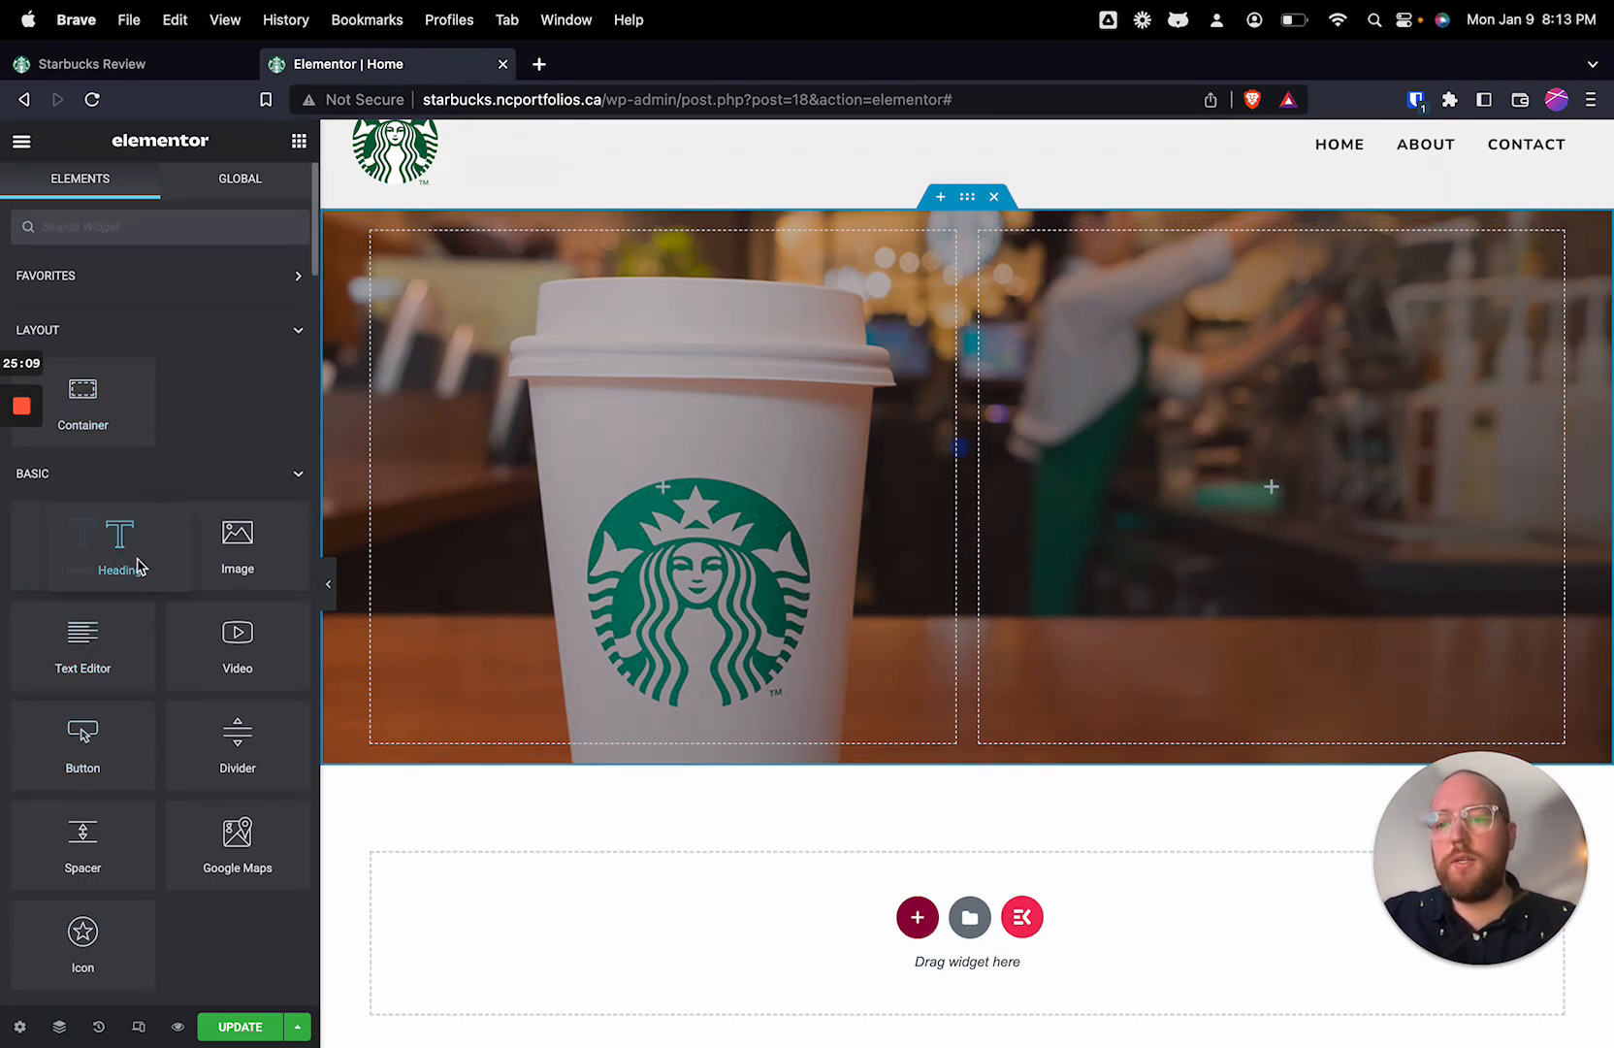
{"action": "left_click_drag", "start_coordinate": [92, 553], "coordinate": [1232, 530]}
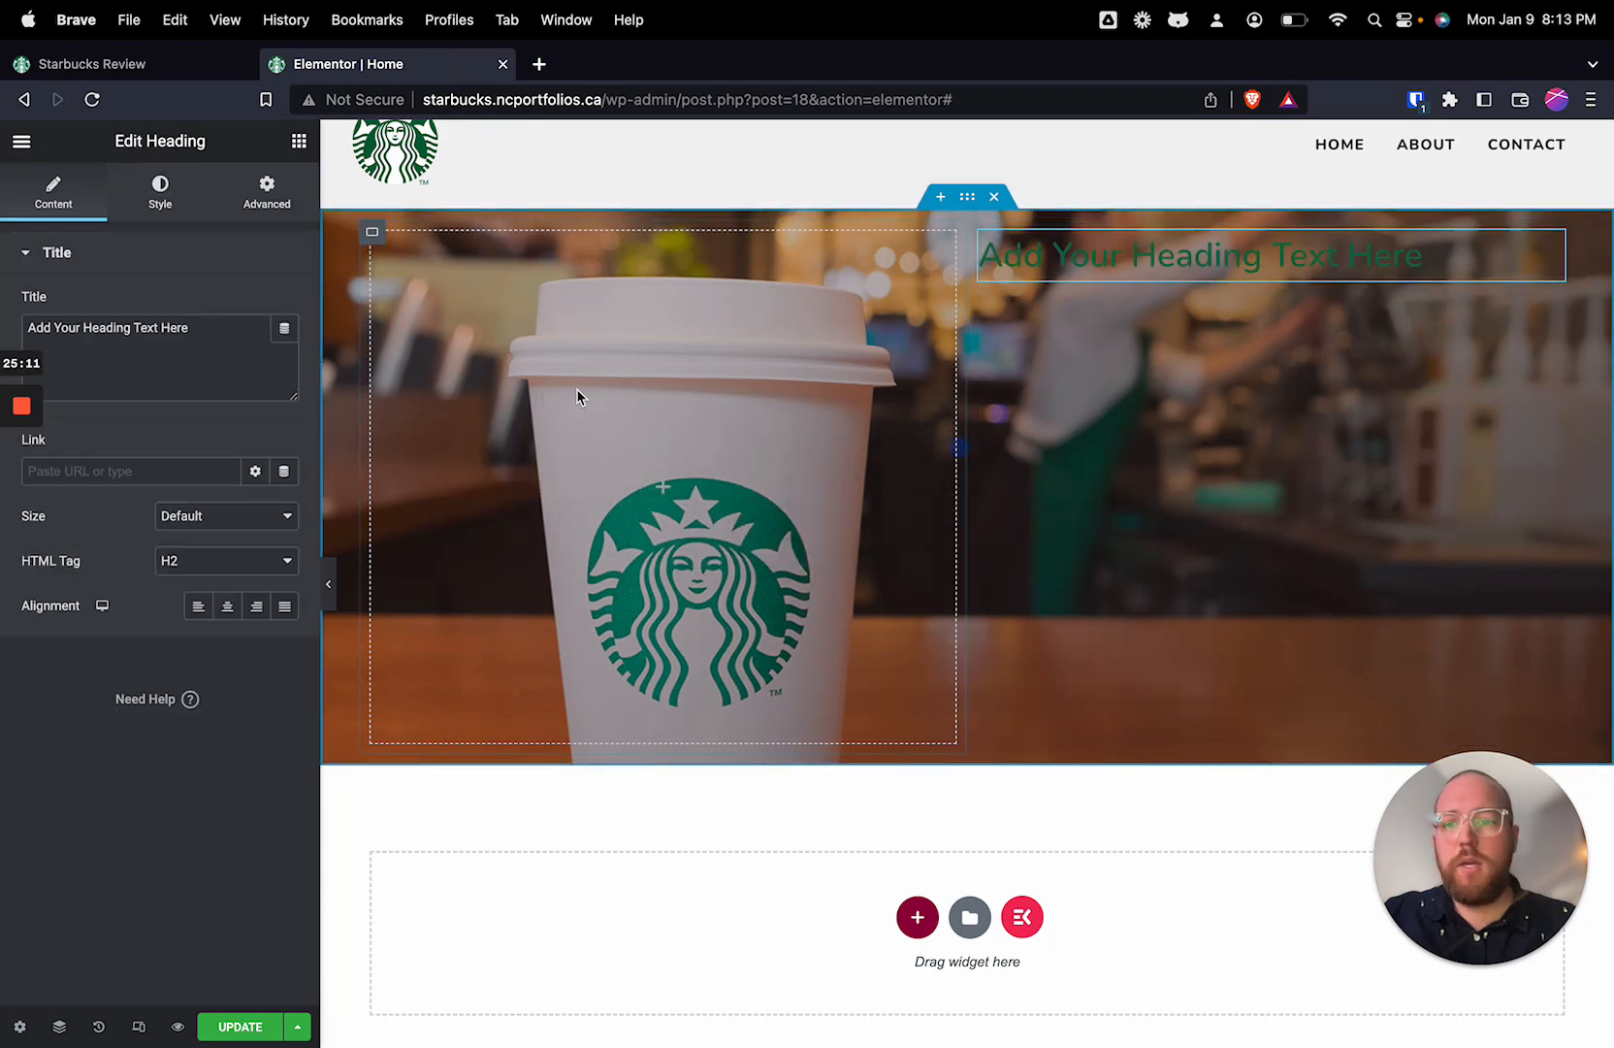
{"action": "left_click_drag", "start_coordinate": [194, 328], "coordinate": [24, 327]}
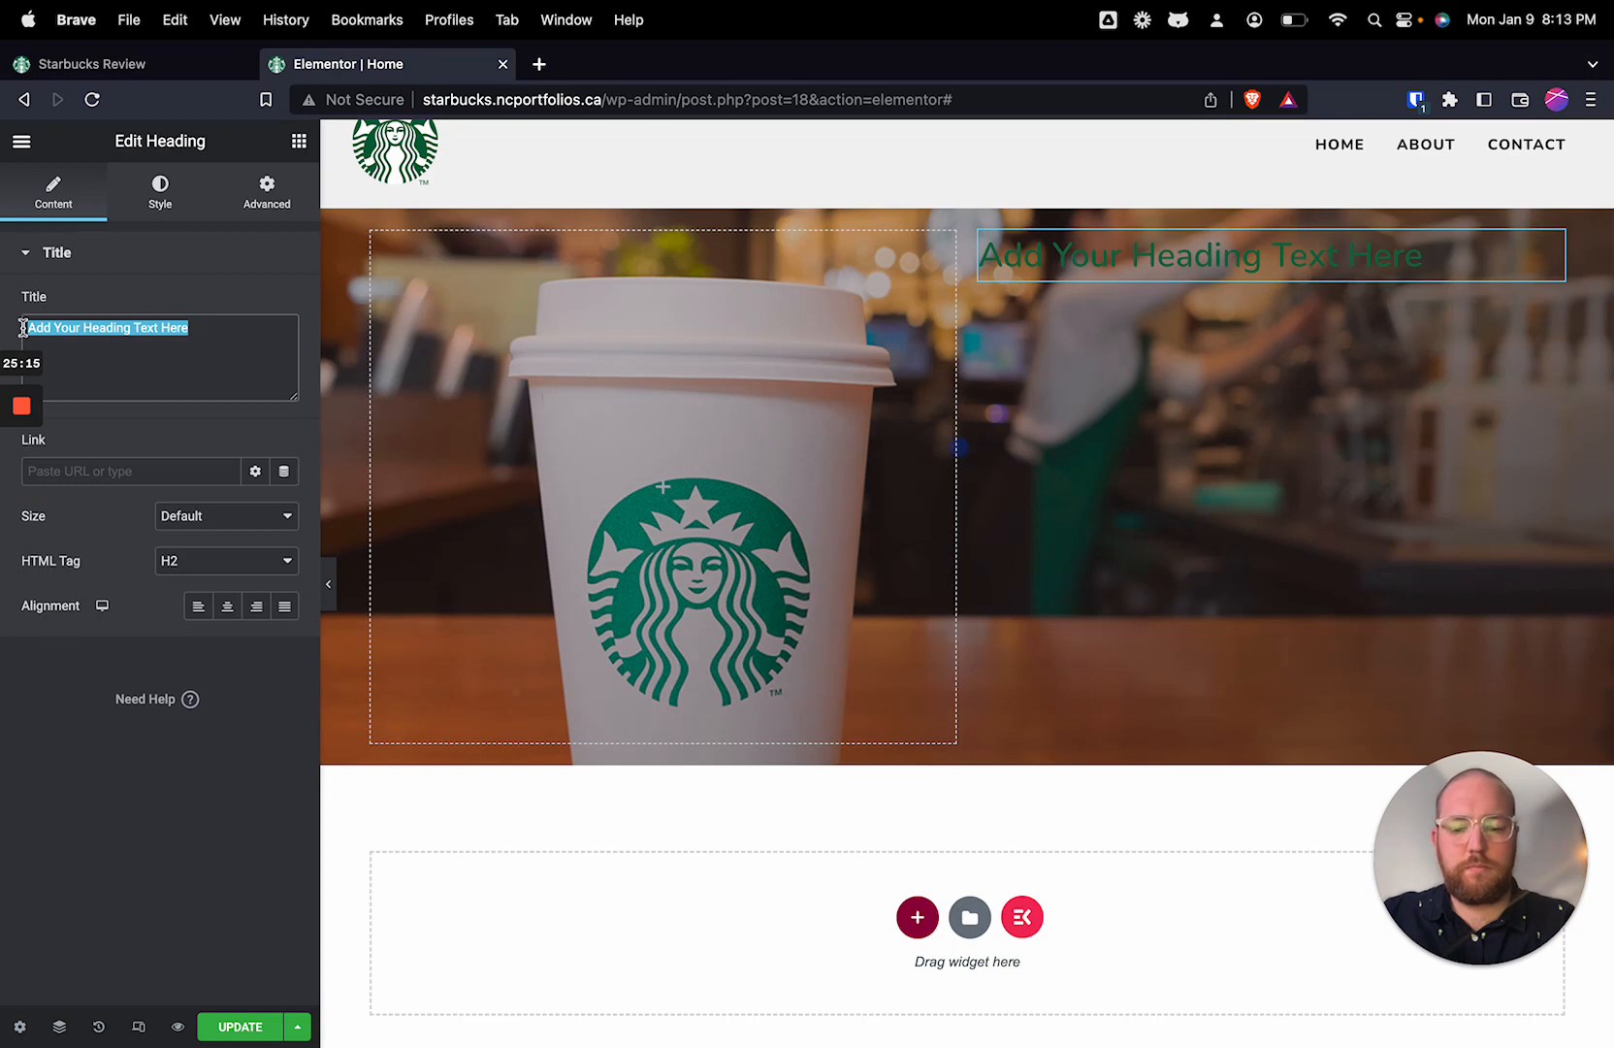
{"action": "key", "text": "BackSpace"}
{"action": "type", "text": "Re"}
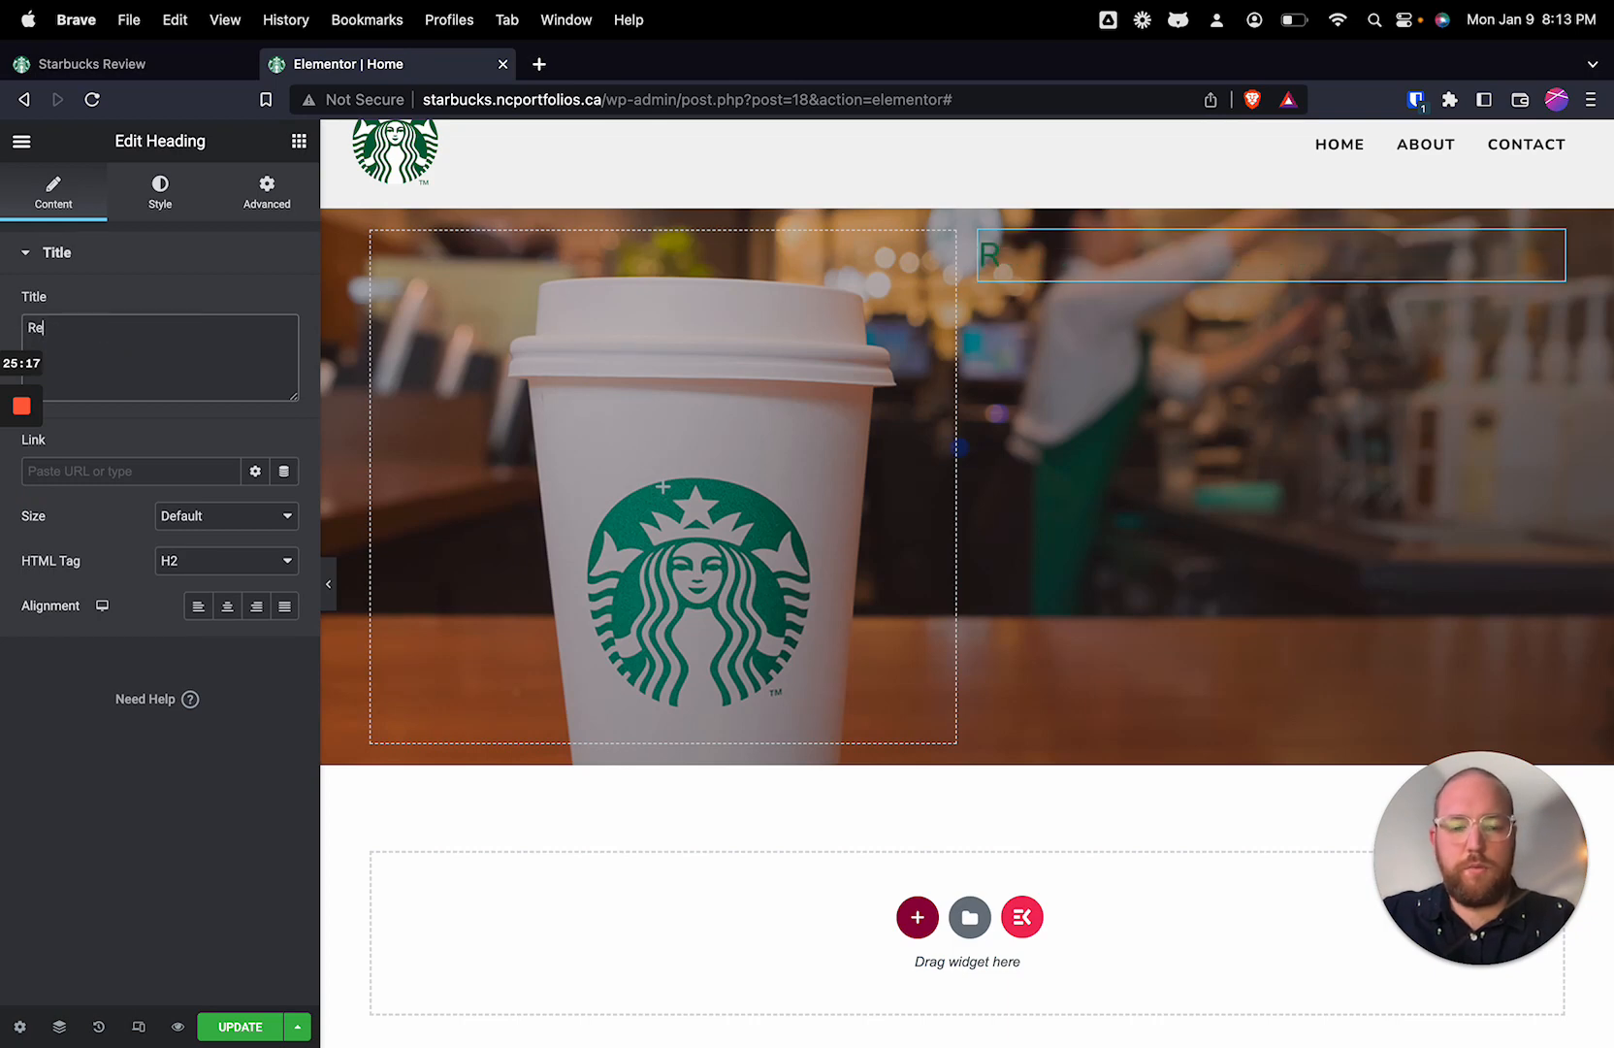
{"action": "type", "text": "viewing "}
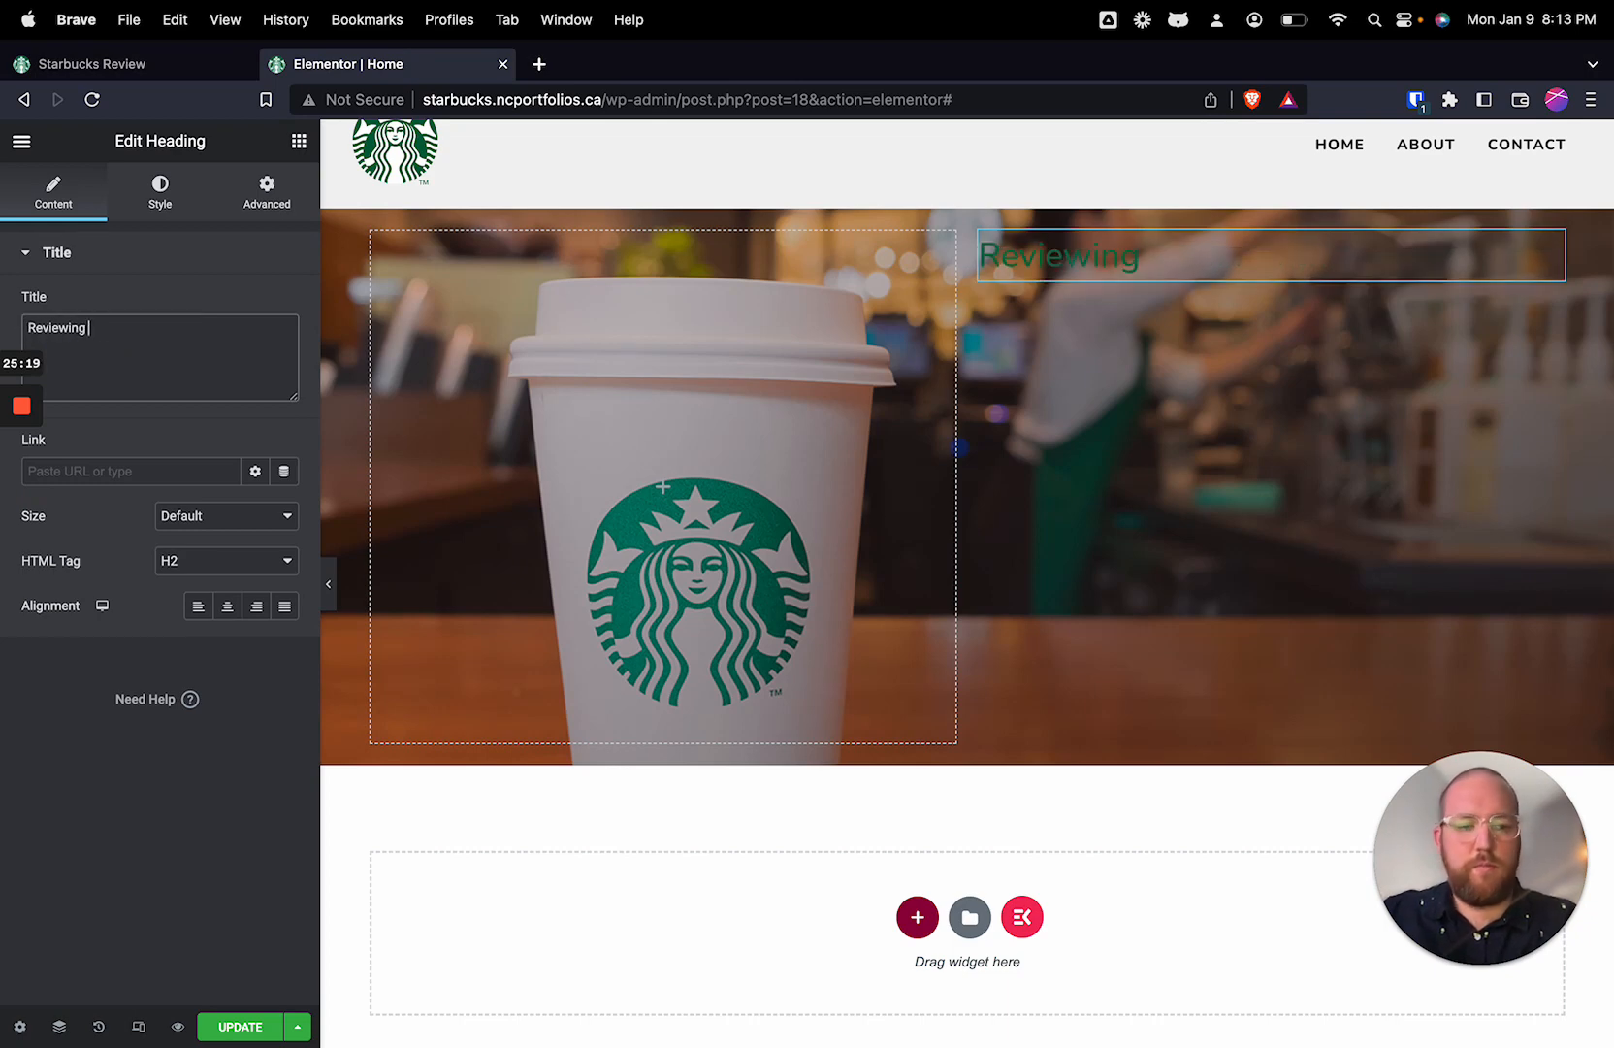
{"action": "type", "text": "Starbucks since '99"}
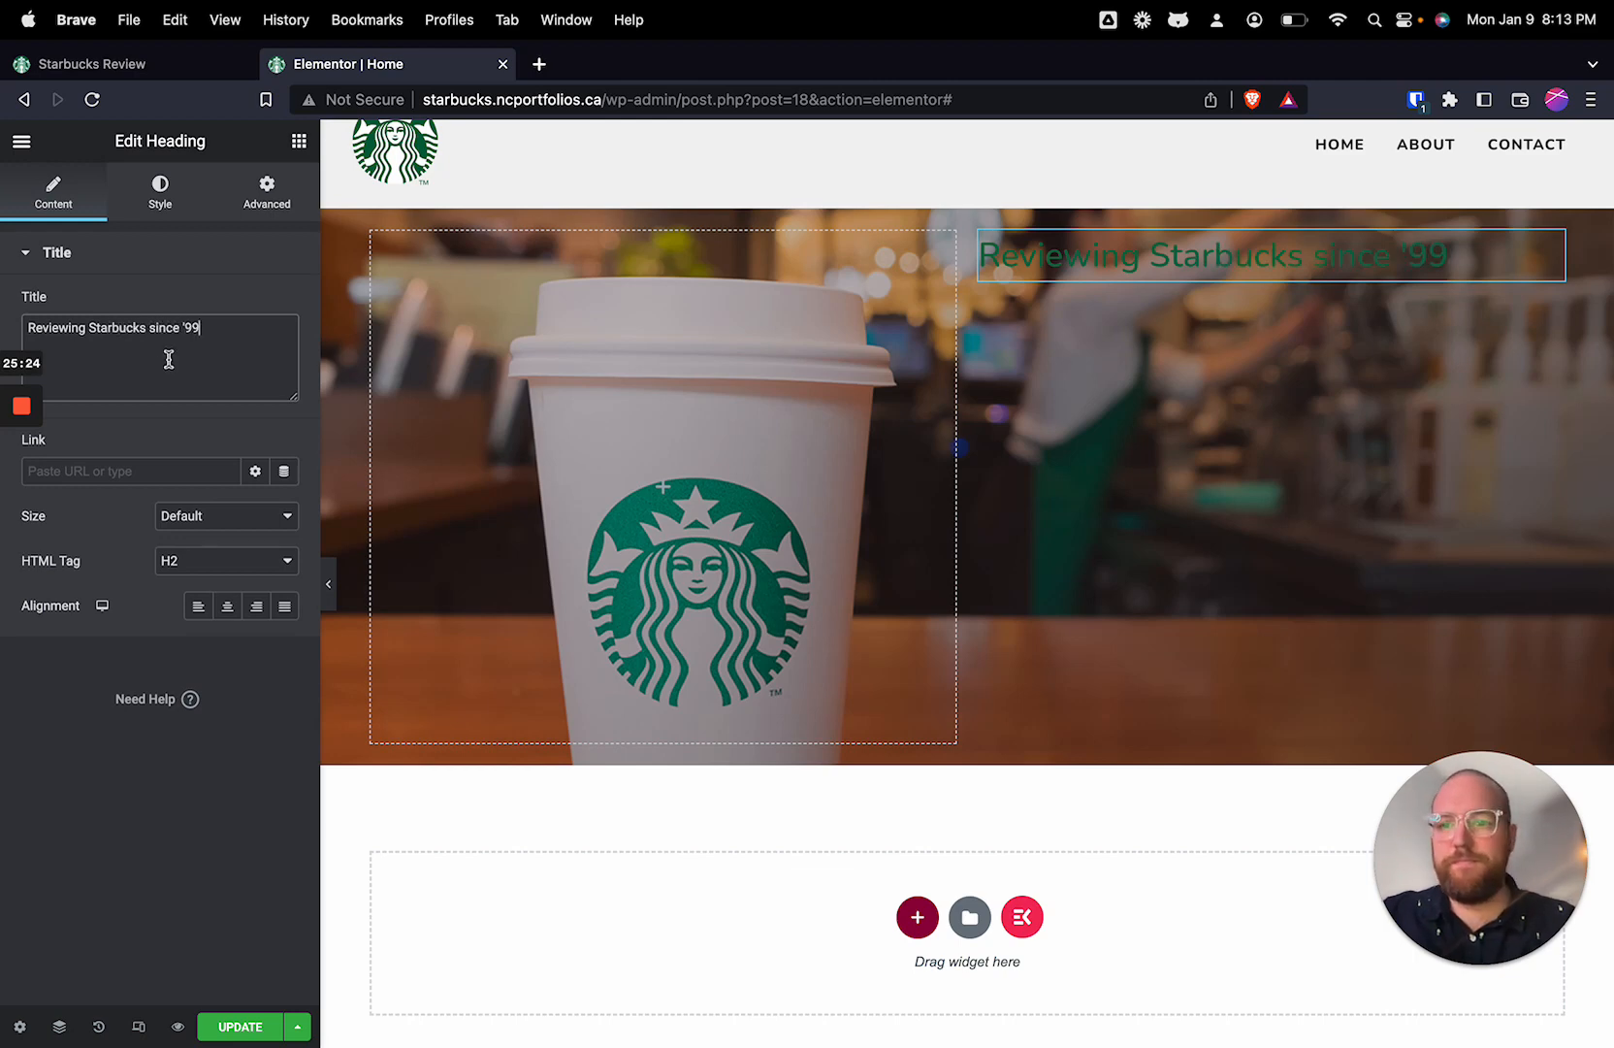
Step: Set the hero heading's text color to #FFFFFF
{"action": "left_click", "coordinate": [161, 203]}
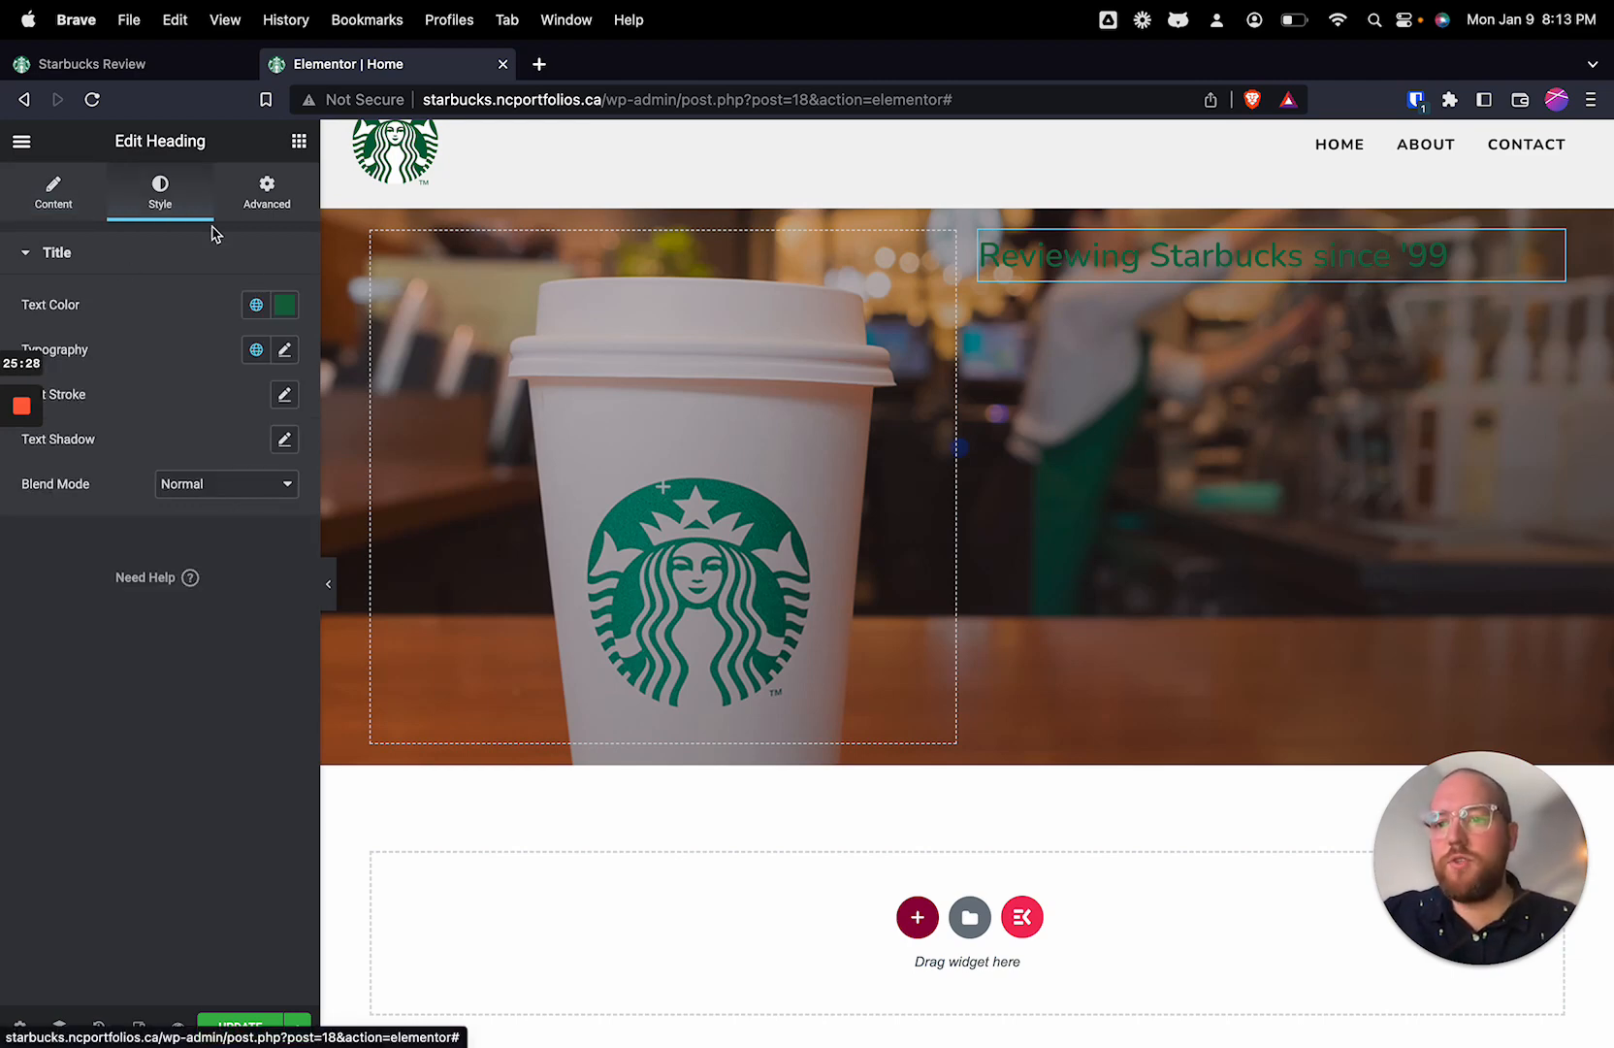
{"action": "left_click", "coordinate": [284, 305]}
{"action": "left_click_drag", "start_coordinate": [133, 499], "coordinate": [3, 383]}
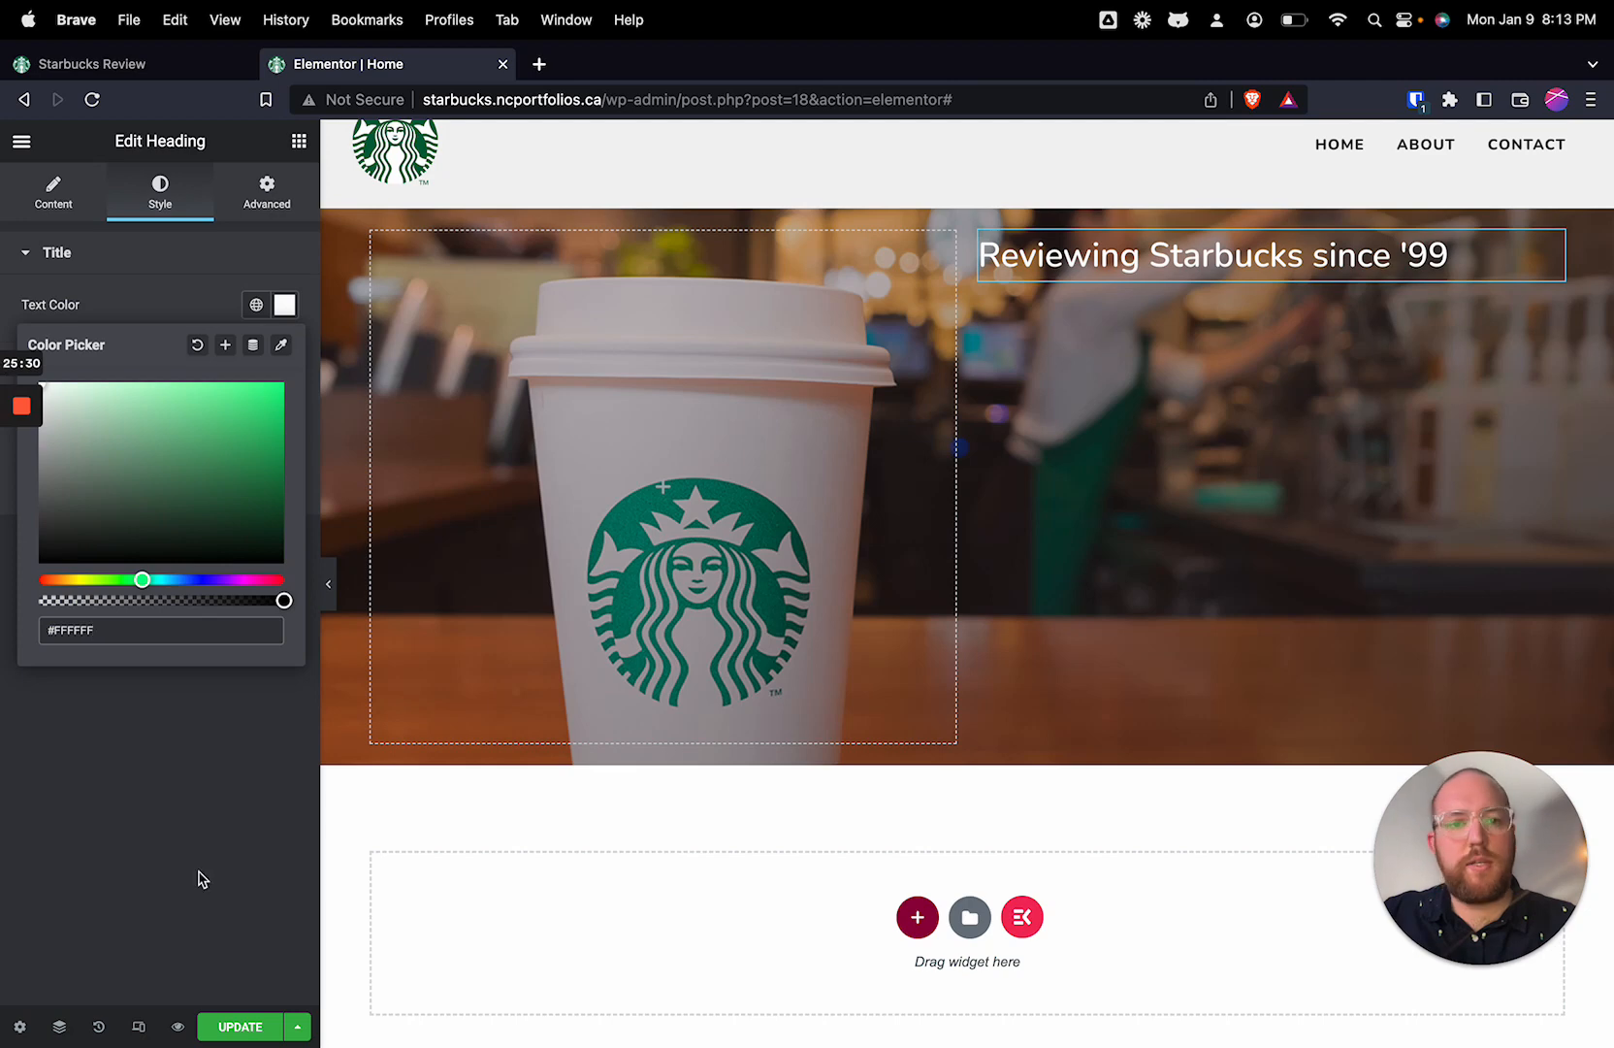
{"action": "left_click", "coordinate": [199, 879]}
Step: Set the hero heading's font size to 64 px and its weight to 700 (Bold)
{"action": "left_click", "coordinate": [284, 351]}
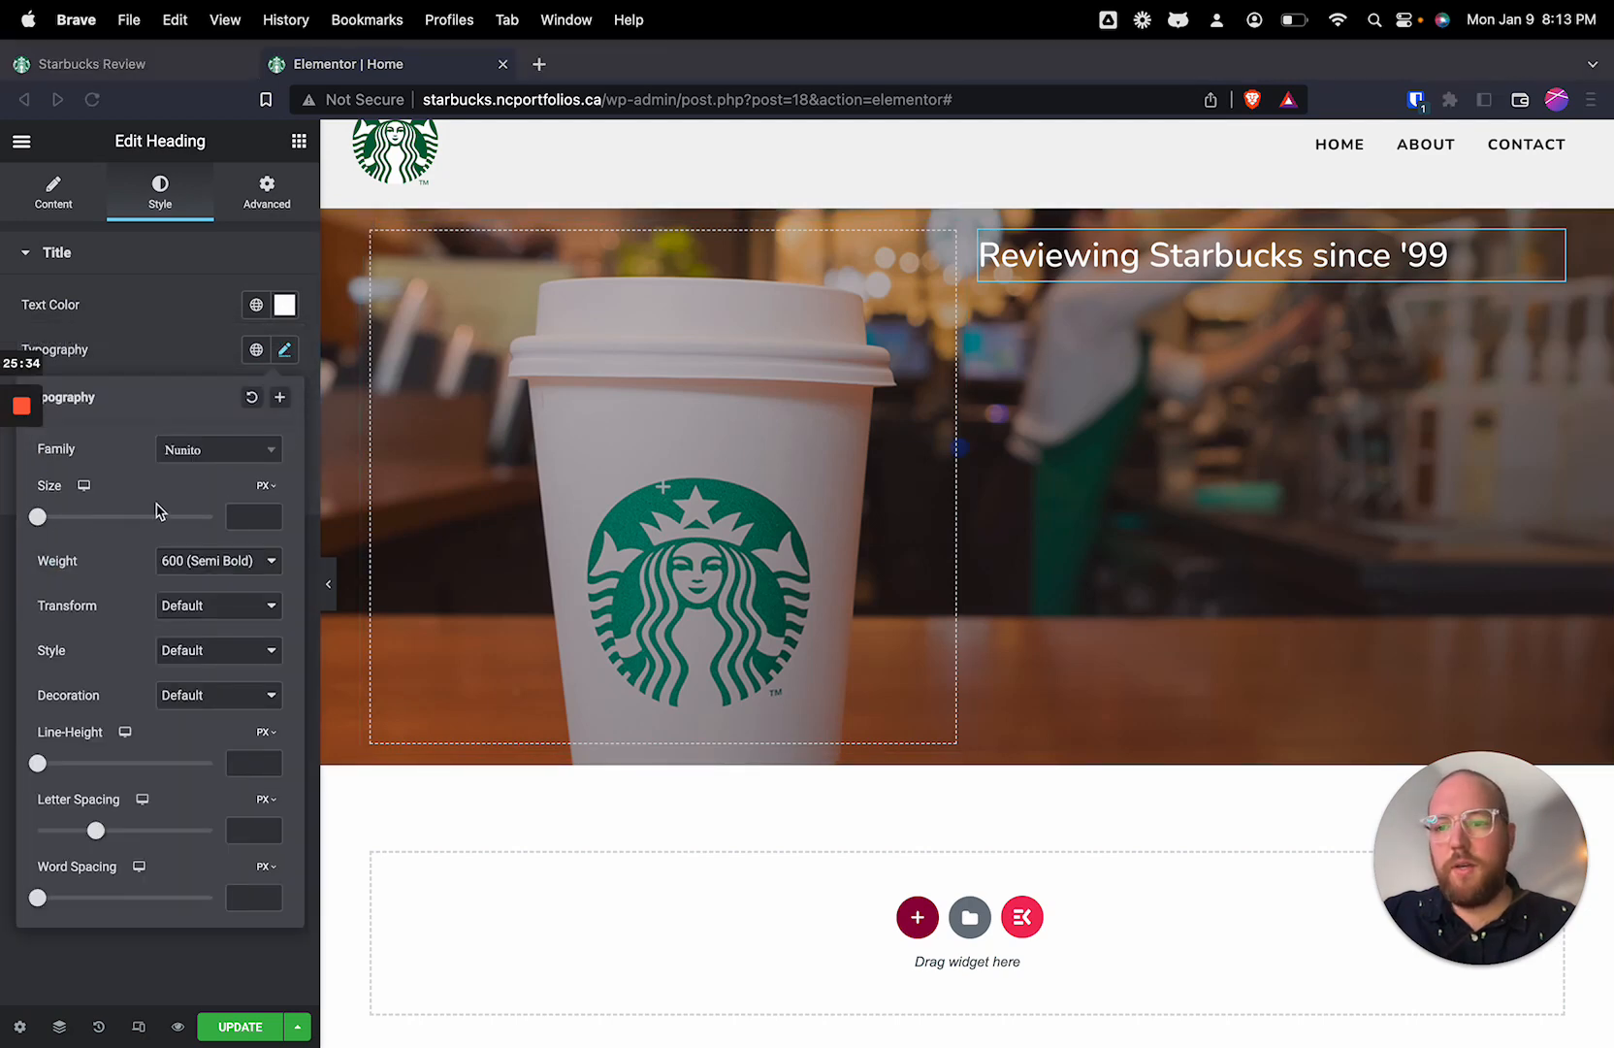
{"action": "left_click", "coordinate": [133, 522]}
{"action": "left_click_drag", "start_coordinate": [117, 524], "coordinate": [88, 521]}
{"action": "left_click", "coordinate": [199, 563]}
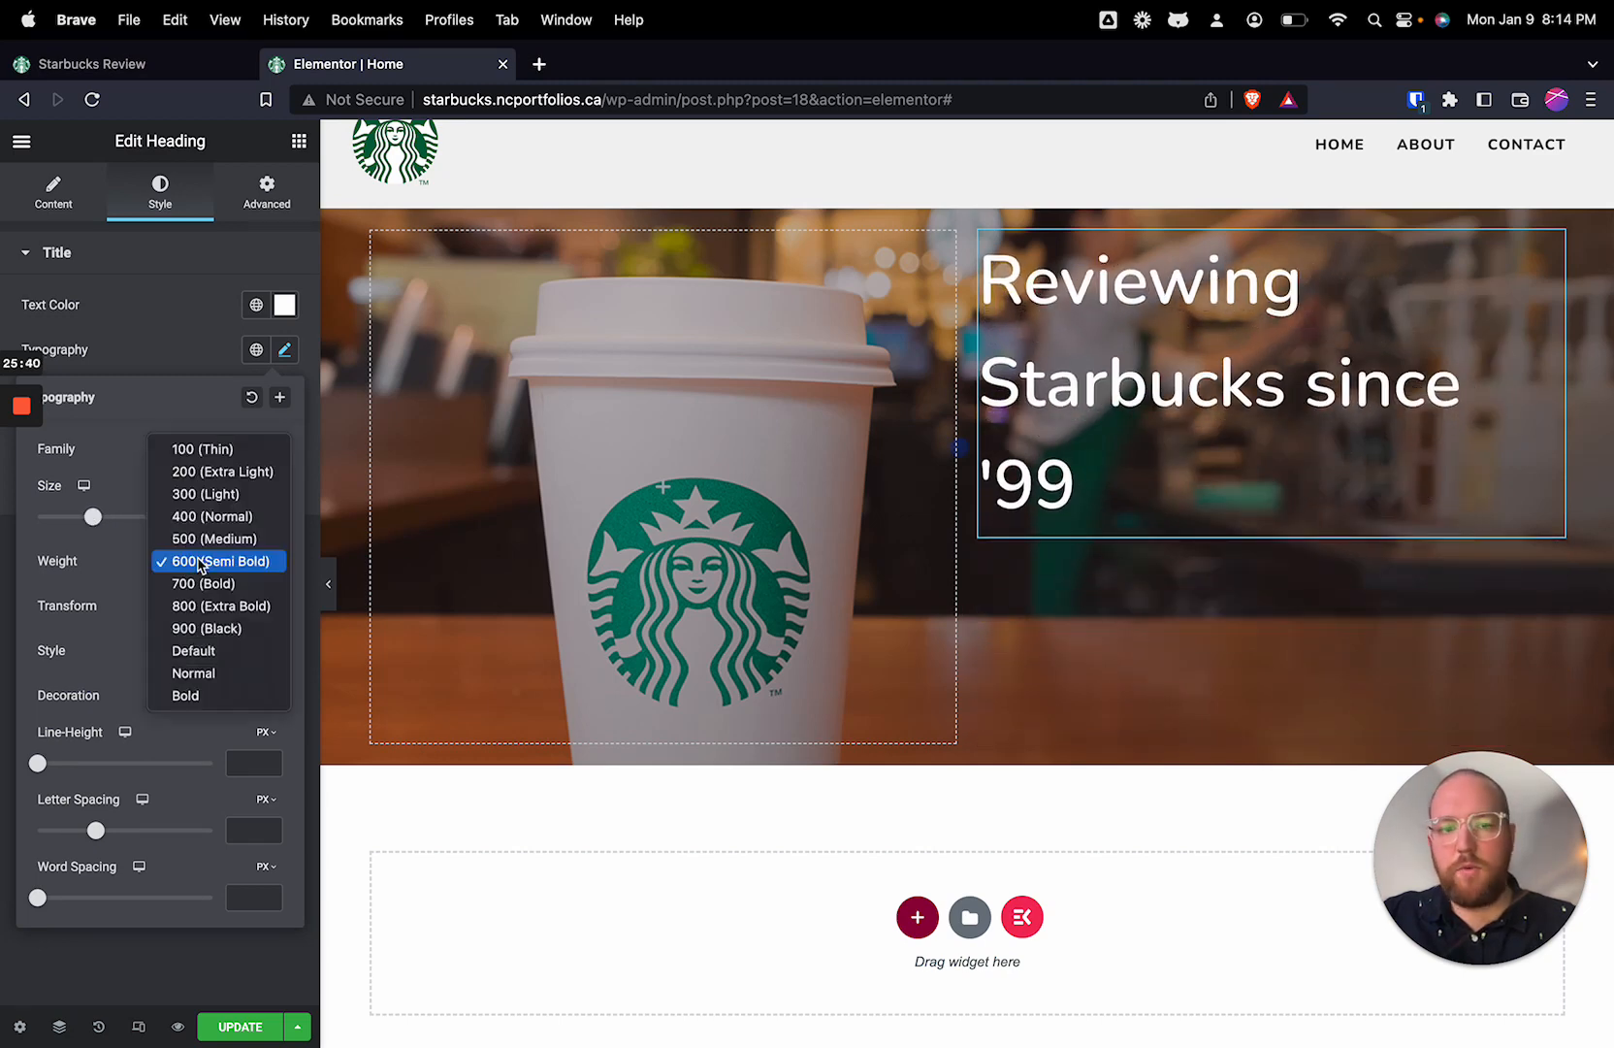
{"action": "left_click", "coordinate": [203, 582]}
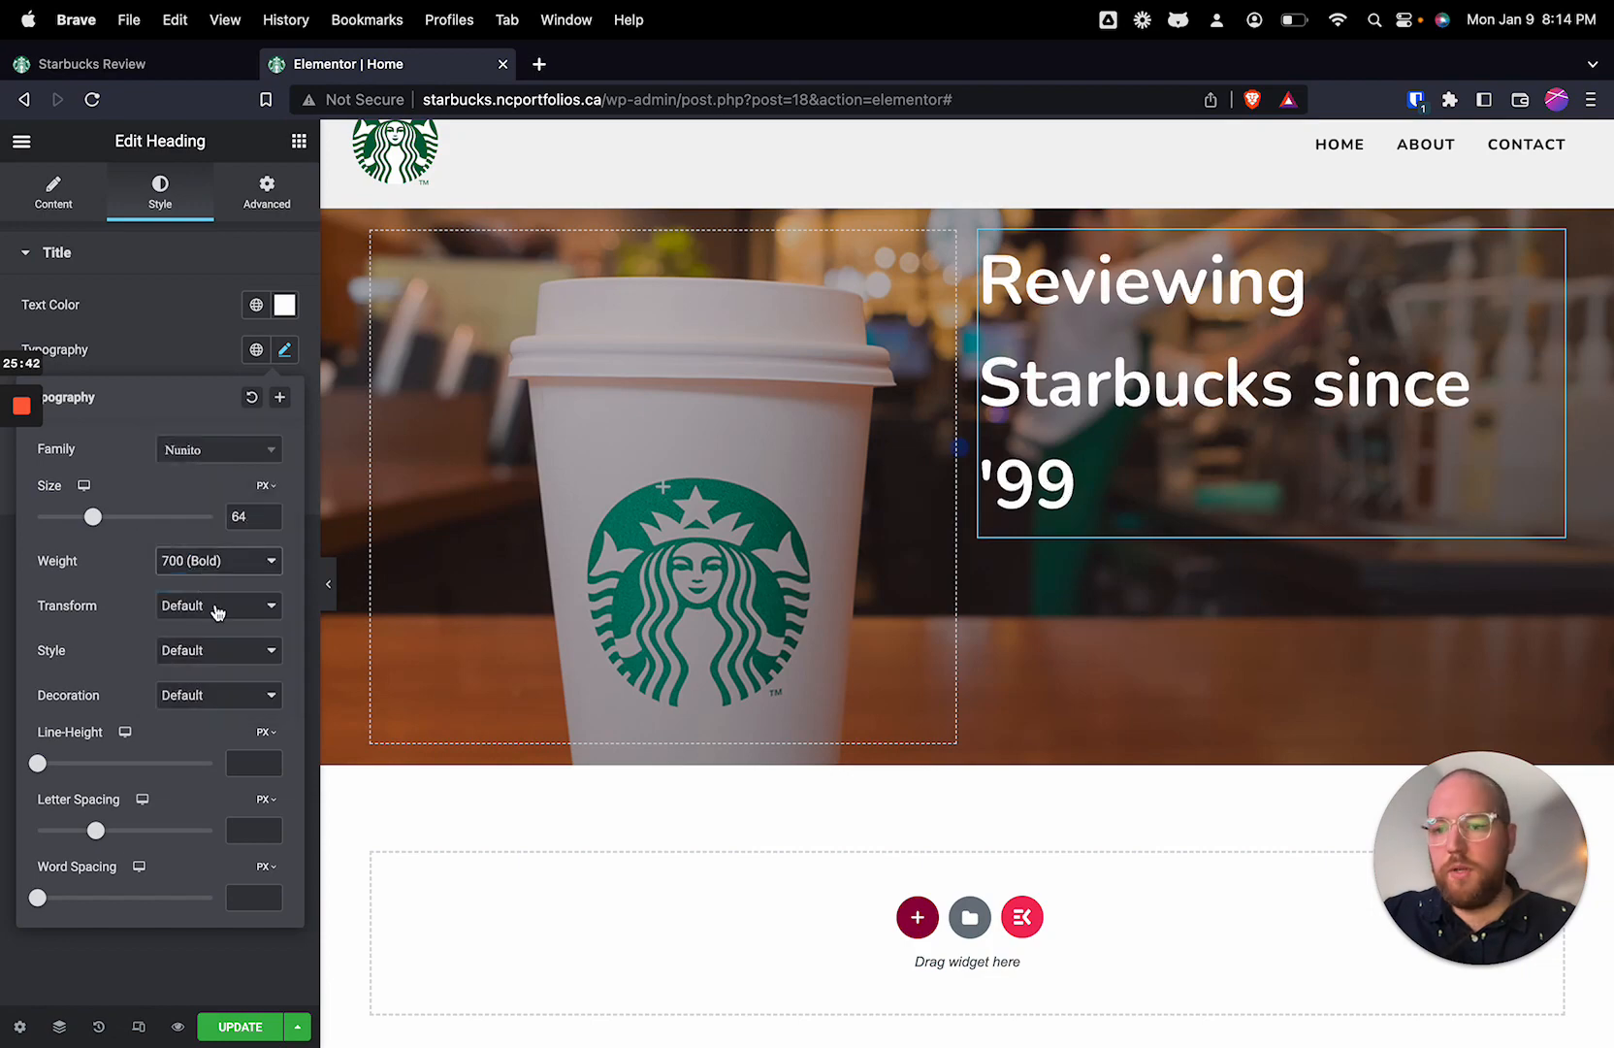
Step: Set the hero heading's line height to 1 and reduce its font size to 54 px
{"action": "left_click_drag", "start_coordinate": [38, 762], "coordinate": [39, 766]}
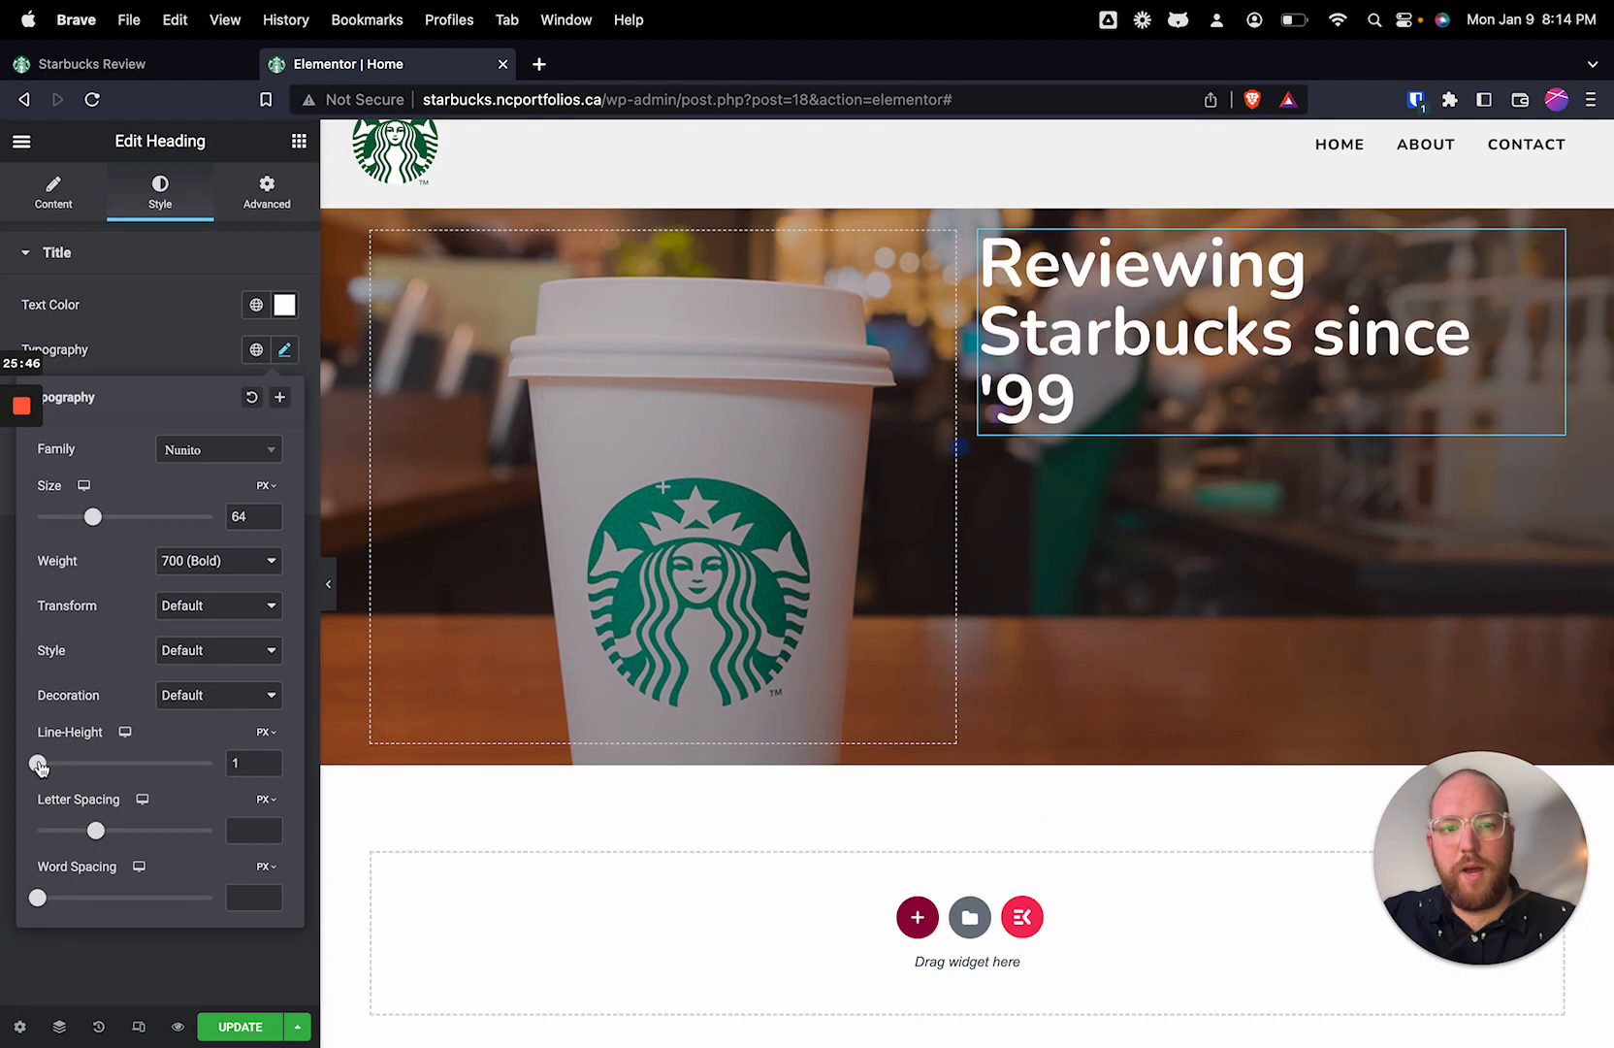
{"action": "mouse_move", "coordinate": [263, 733]}
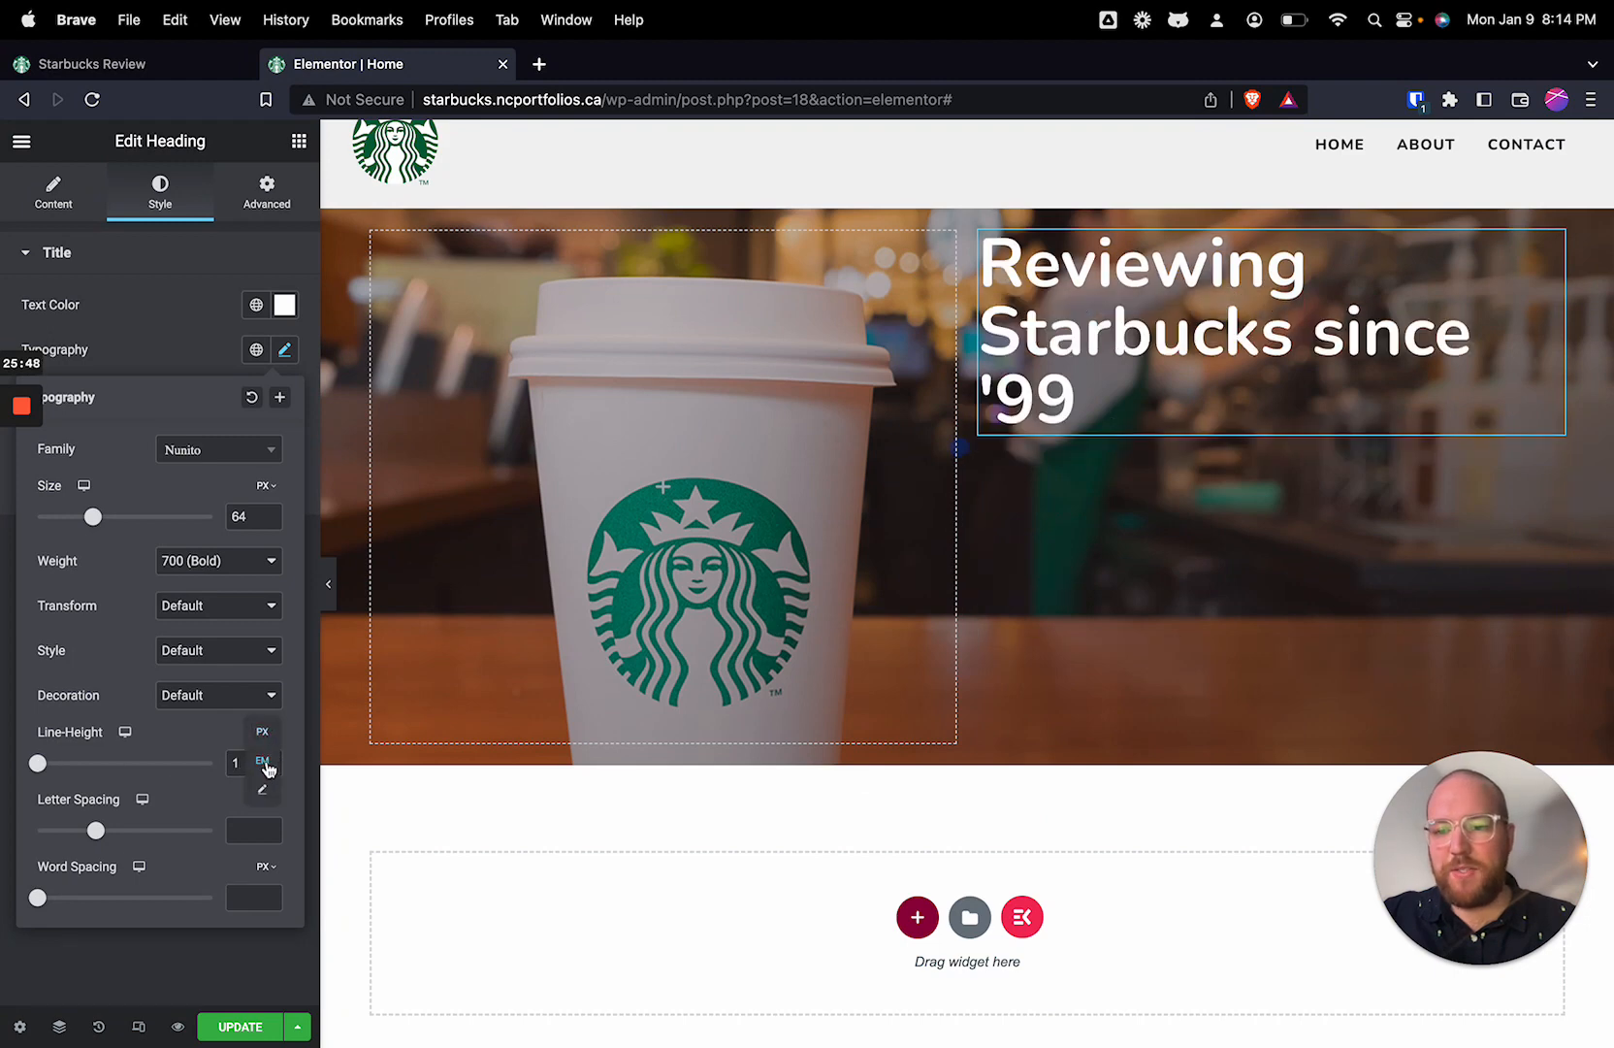
{"action": "left_click_drag", "start_coordinate": [242, 764], "coordinate": [216, 769]}
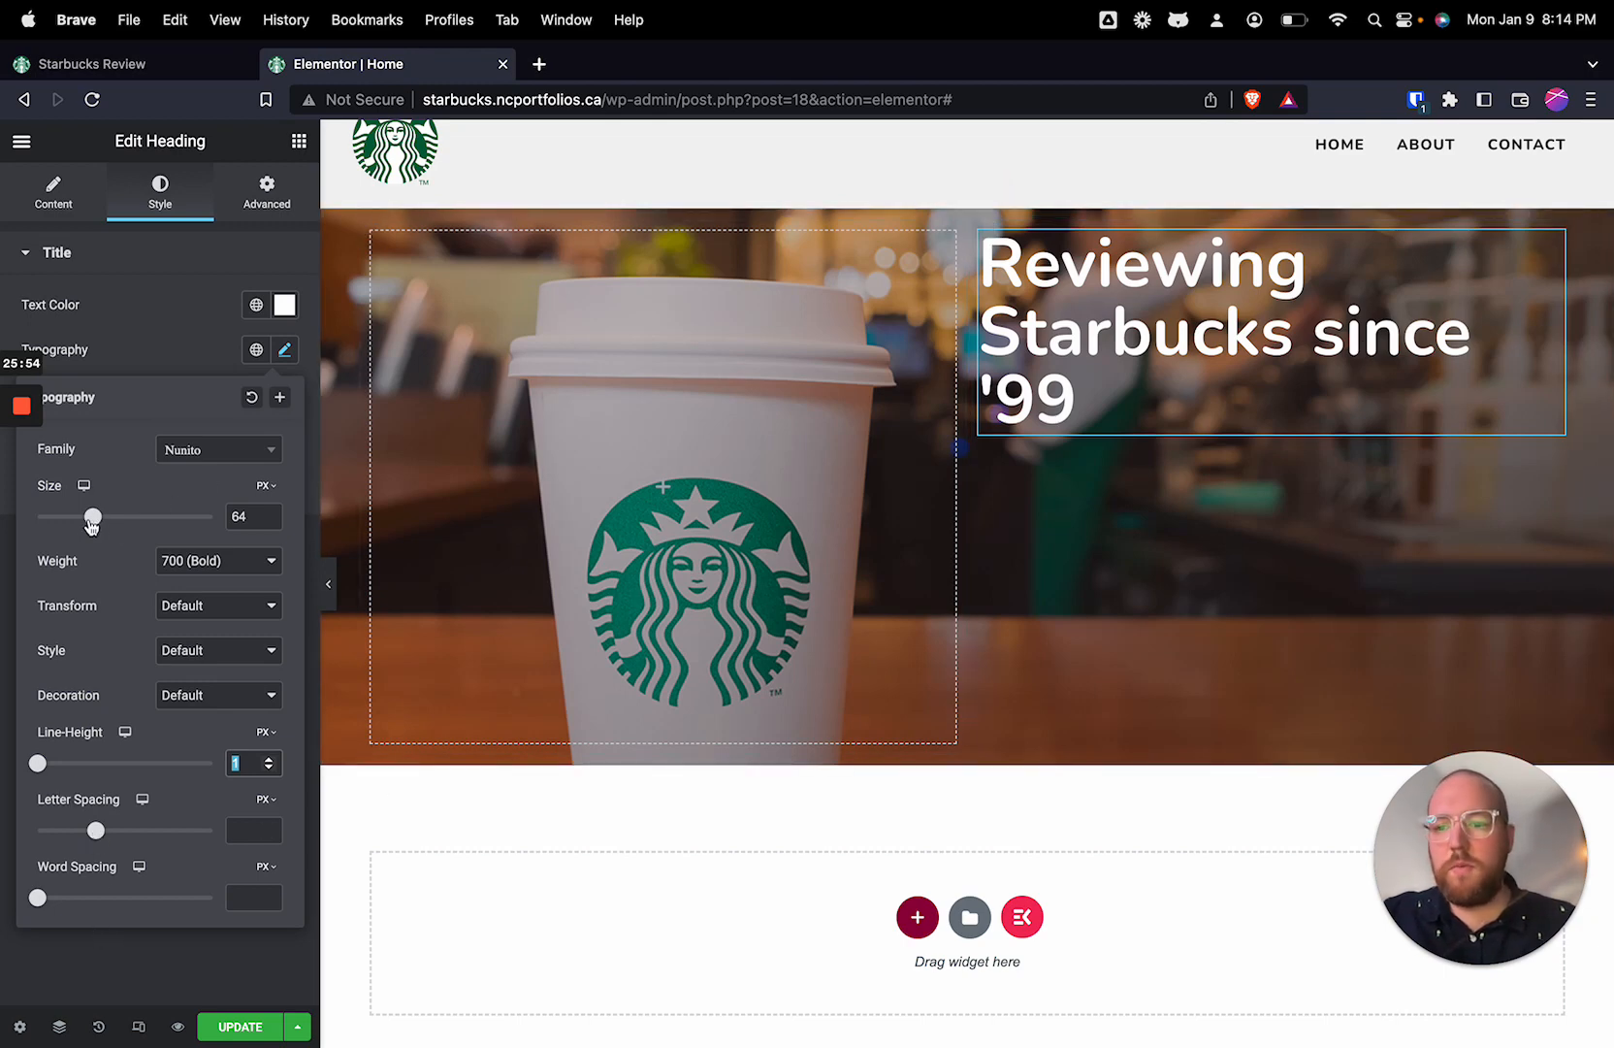
{"action": "left_click_drag", "start_coordinate": [92, 521], "coordinate": [83, 523]}
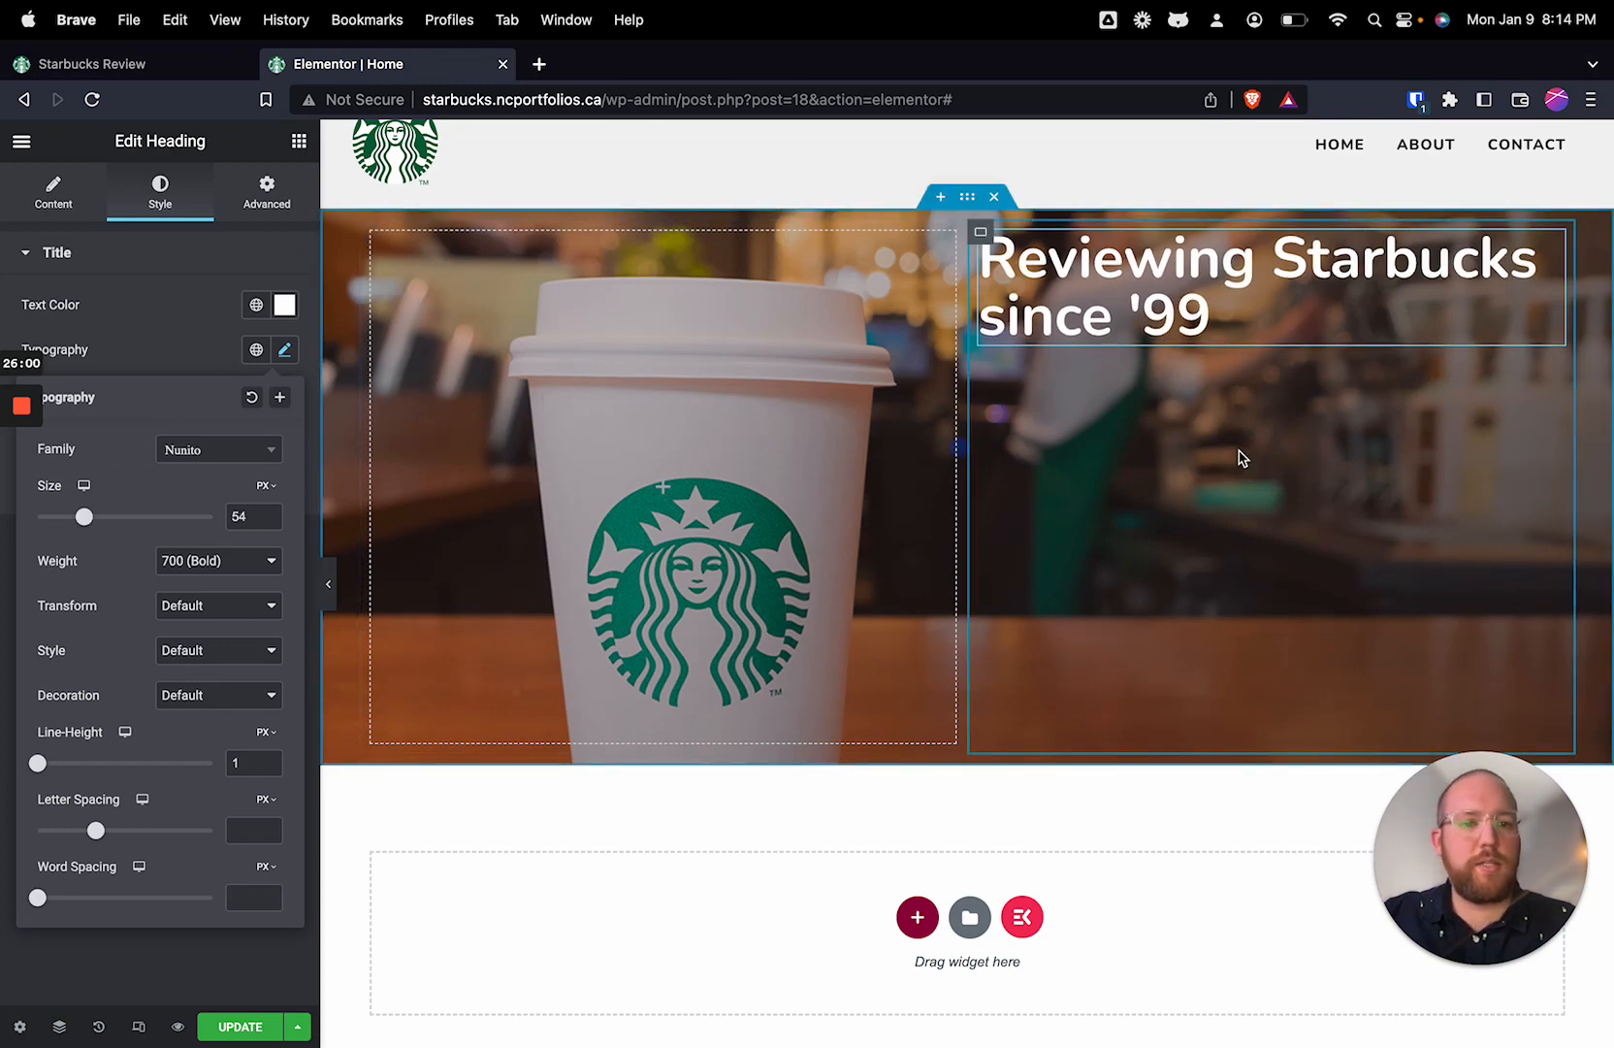
Step: Center-align the hero heading
{"action": "left_click", "coordinate": [1154, 284]}
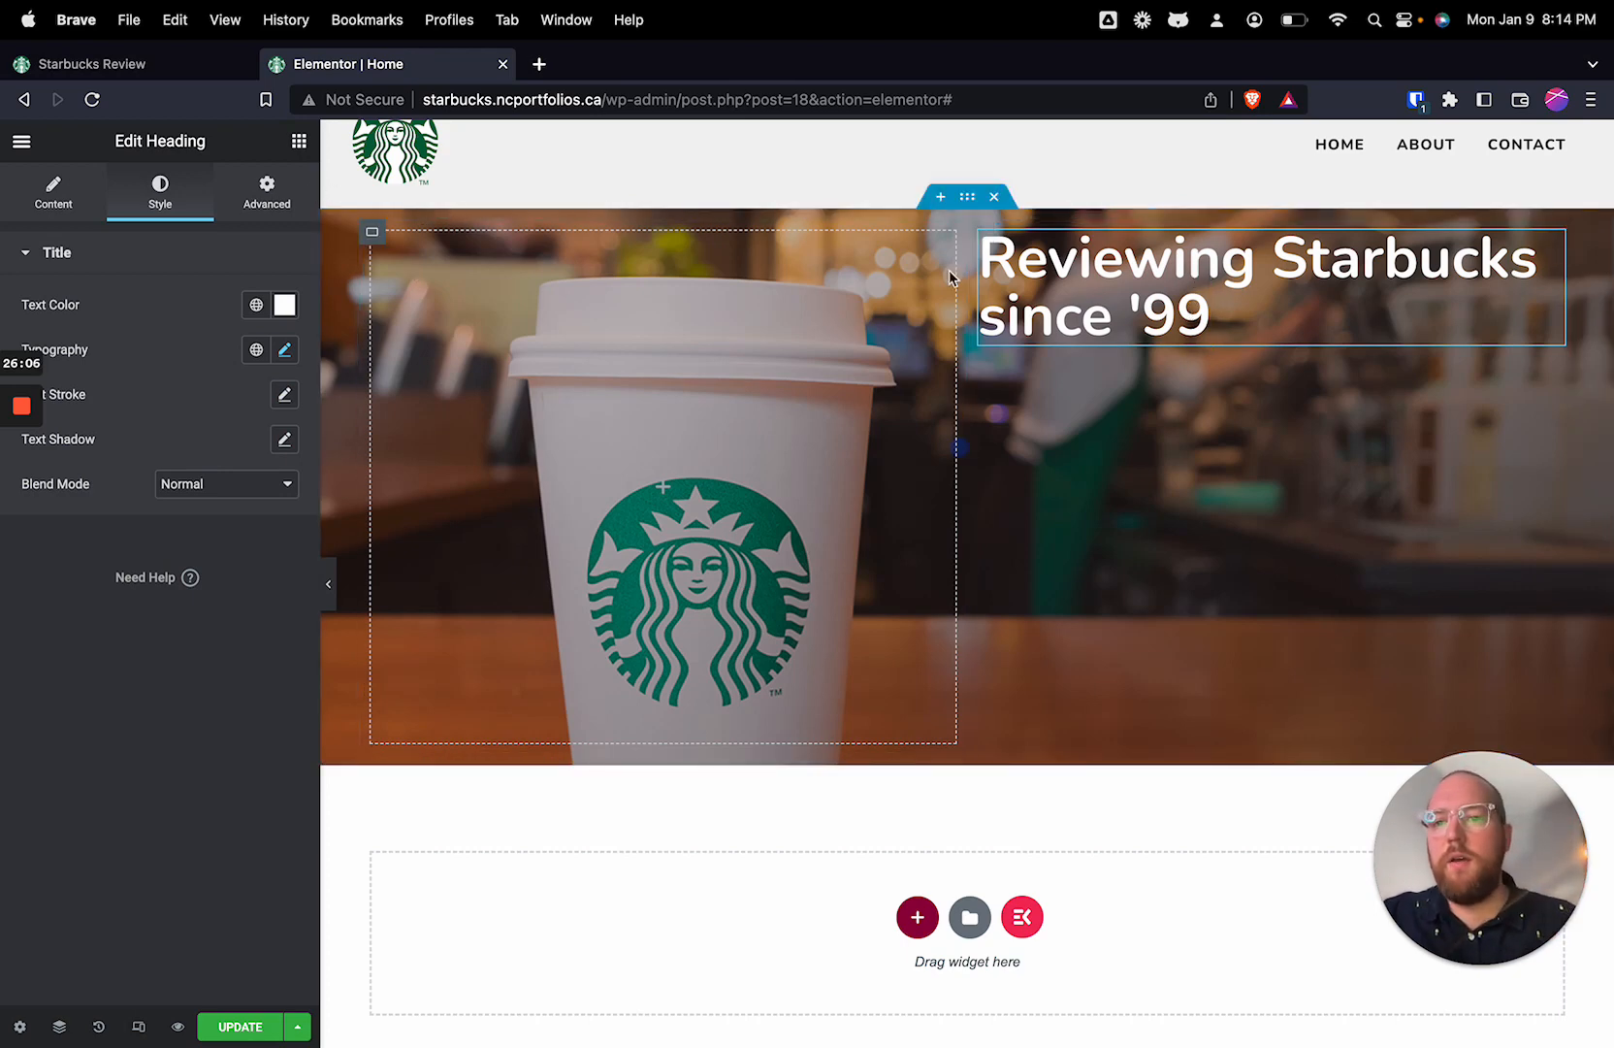
{"action": "left_click", "coordinate": [78, 200]}
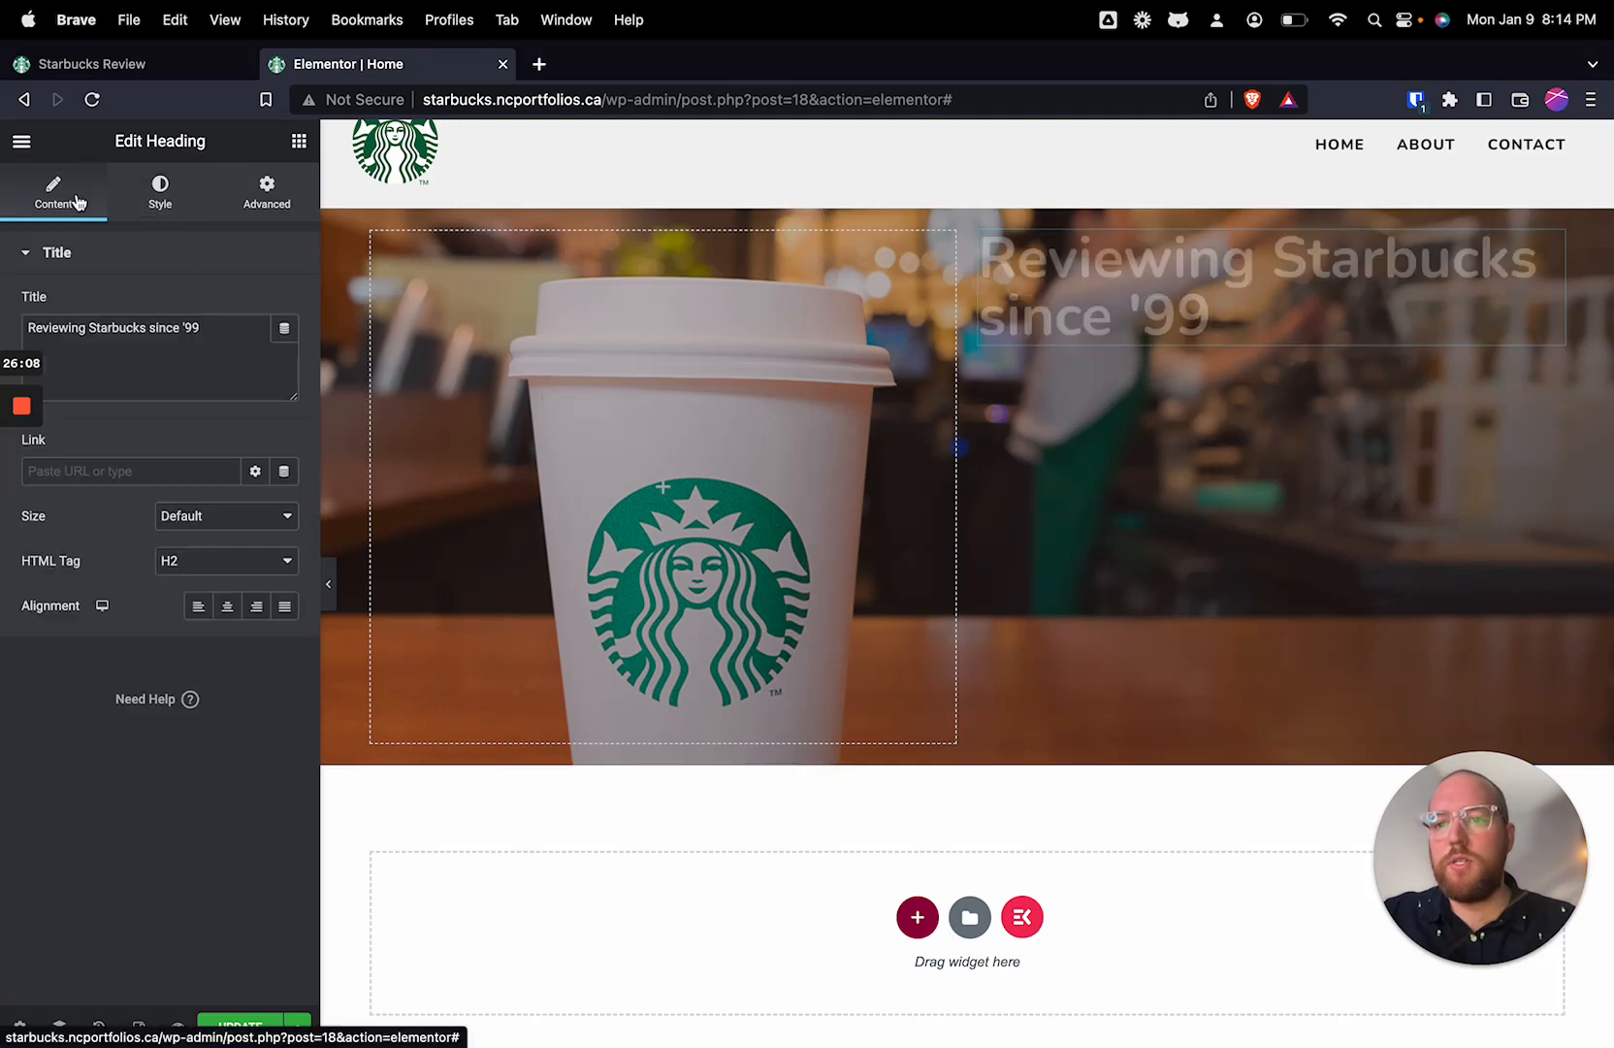
{"action": "left_click", "coordinate": [229, 608]}
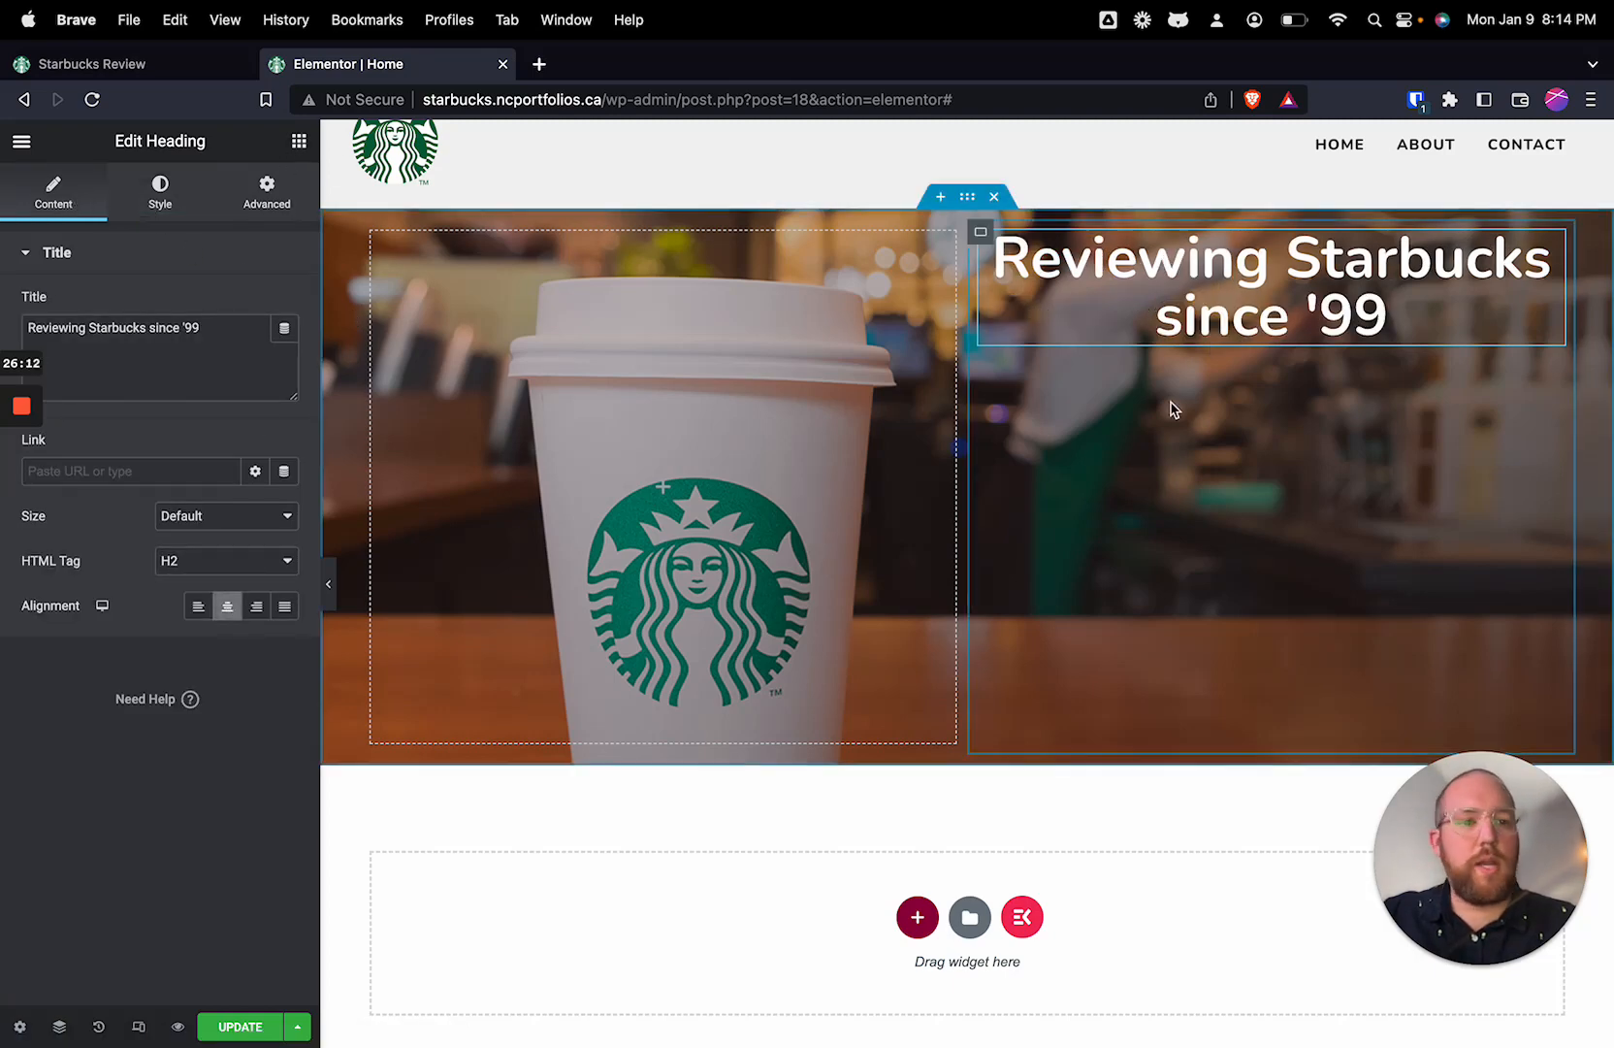
Step: Add a Text Editor widget below the hero heading and set its text color to #FFFFFF
{"action": "left_click", "coordinate": [299, 143]}
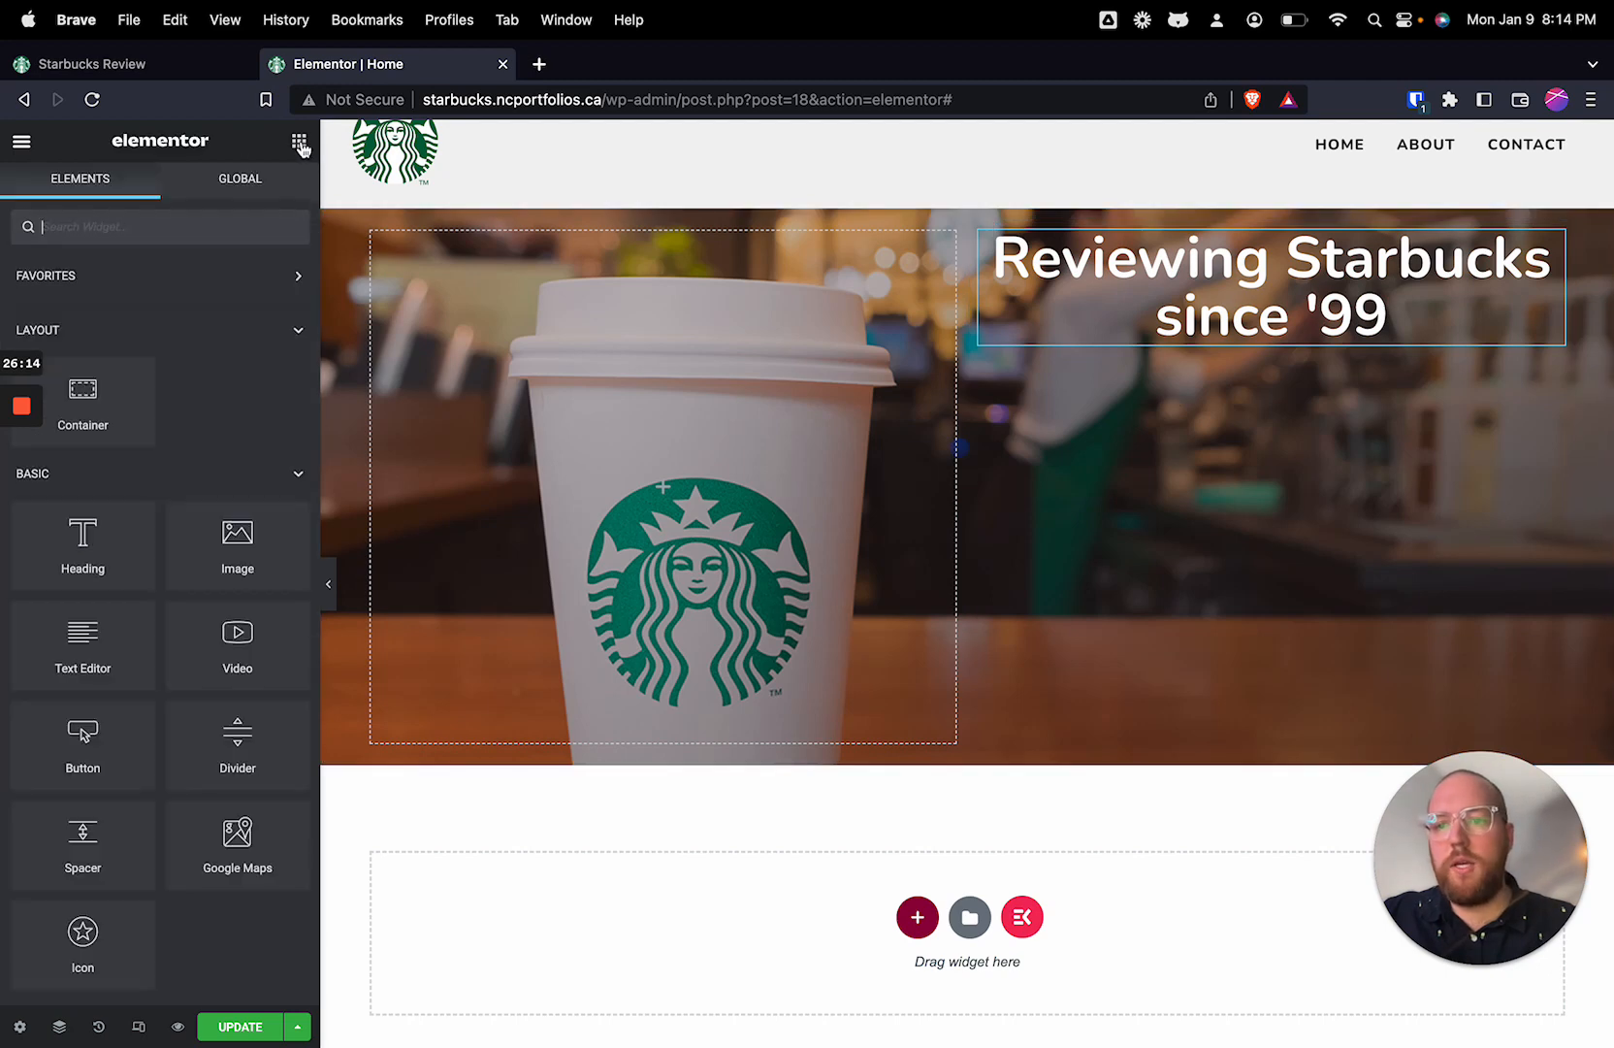
{"action": "left_click_drag", "start_coordinate": [87, 666], "coordinate": [1262, 351]}
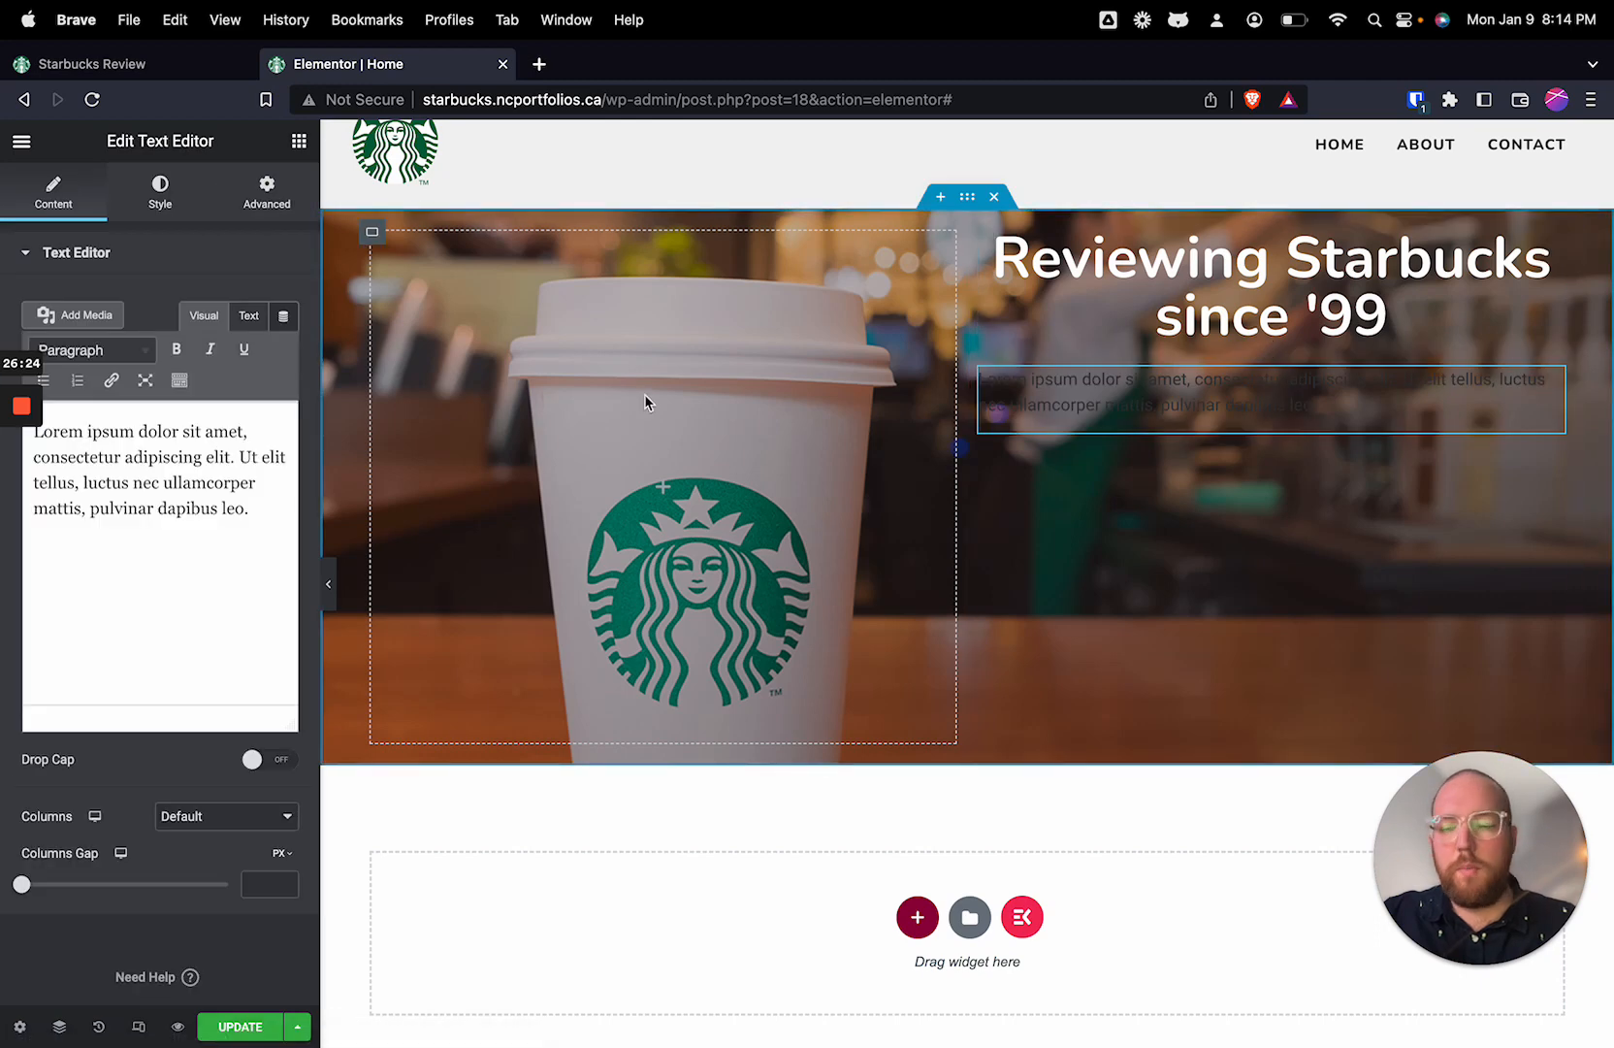
{"action": "left_click", "coordinate": [161, 189]}
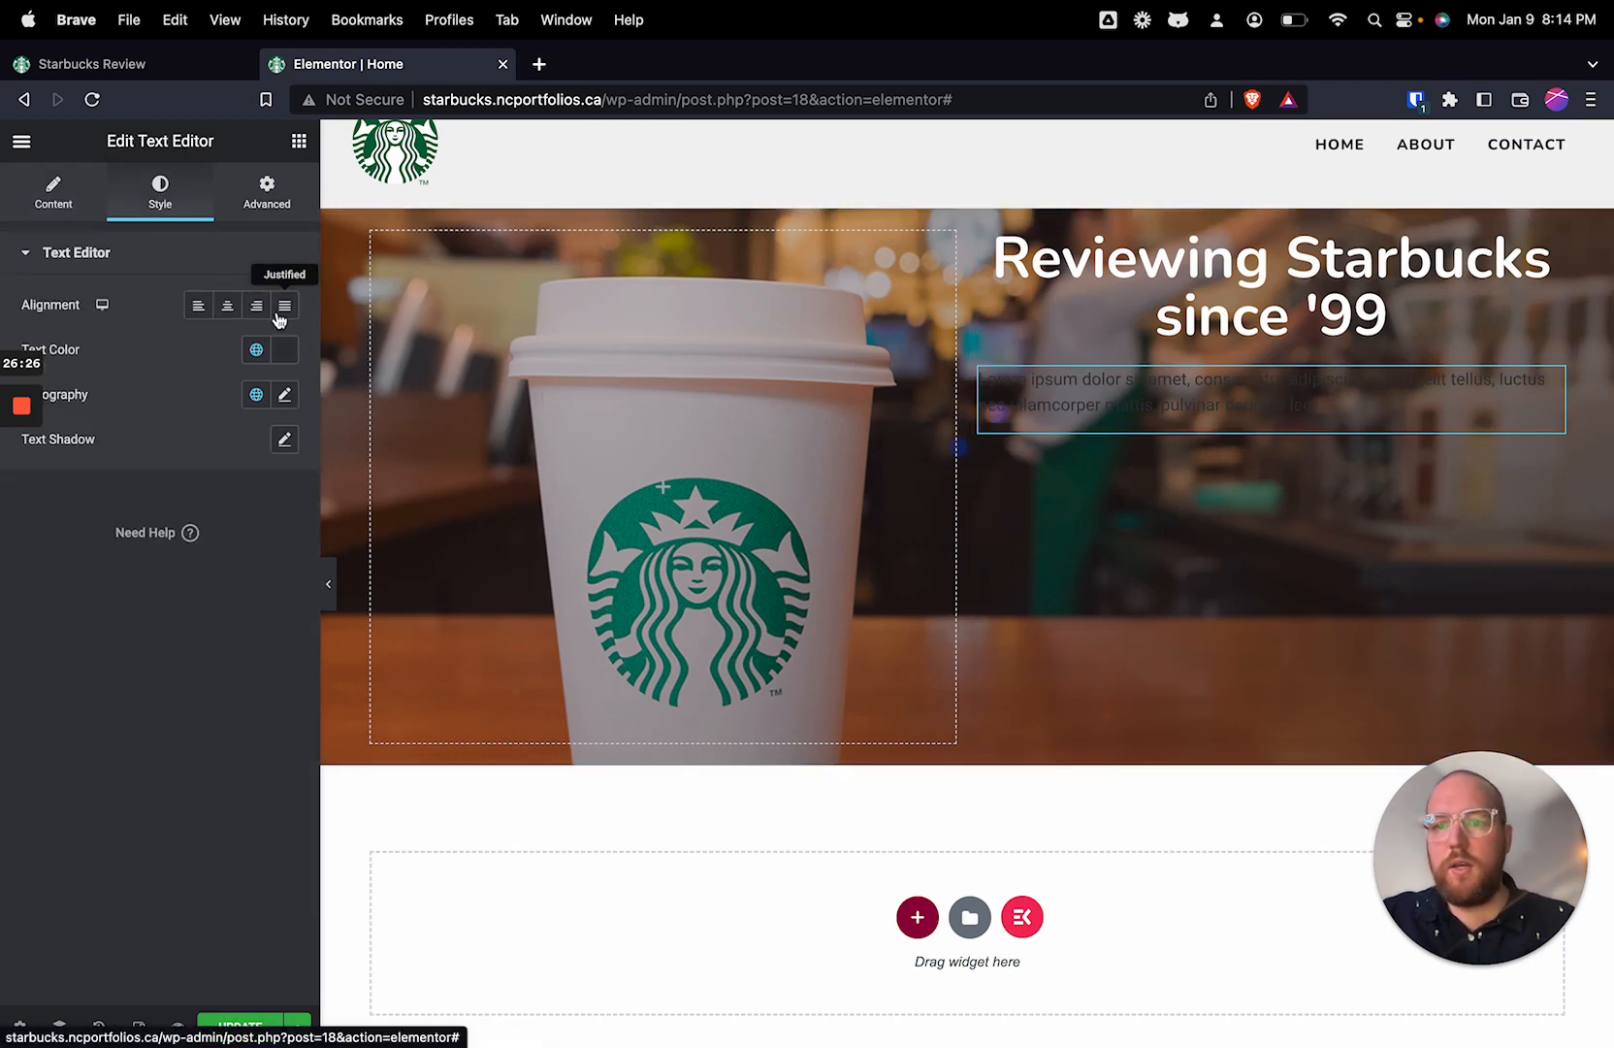
{"action": "left_click", "coordinate": [285, 350]}
{"action": "left_click_drag", "start_coordinate": [49, 439], "coordinate": [21, 431]}
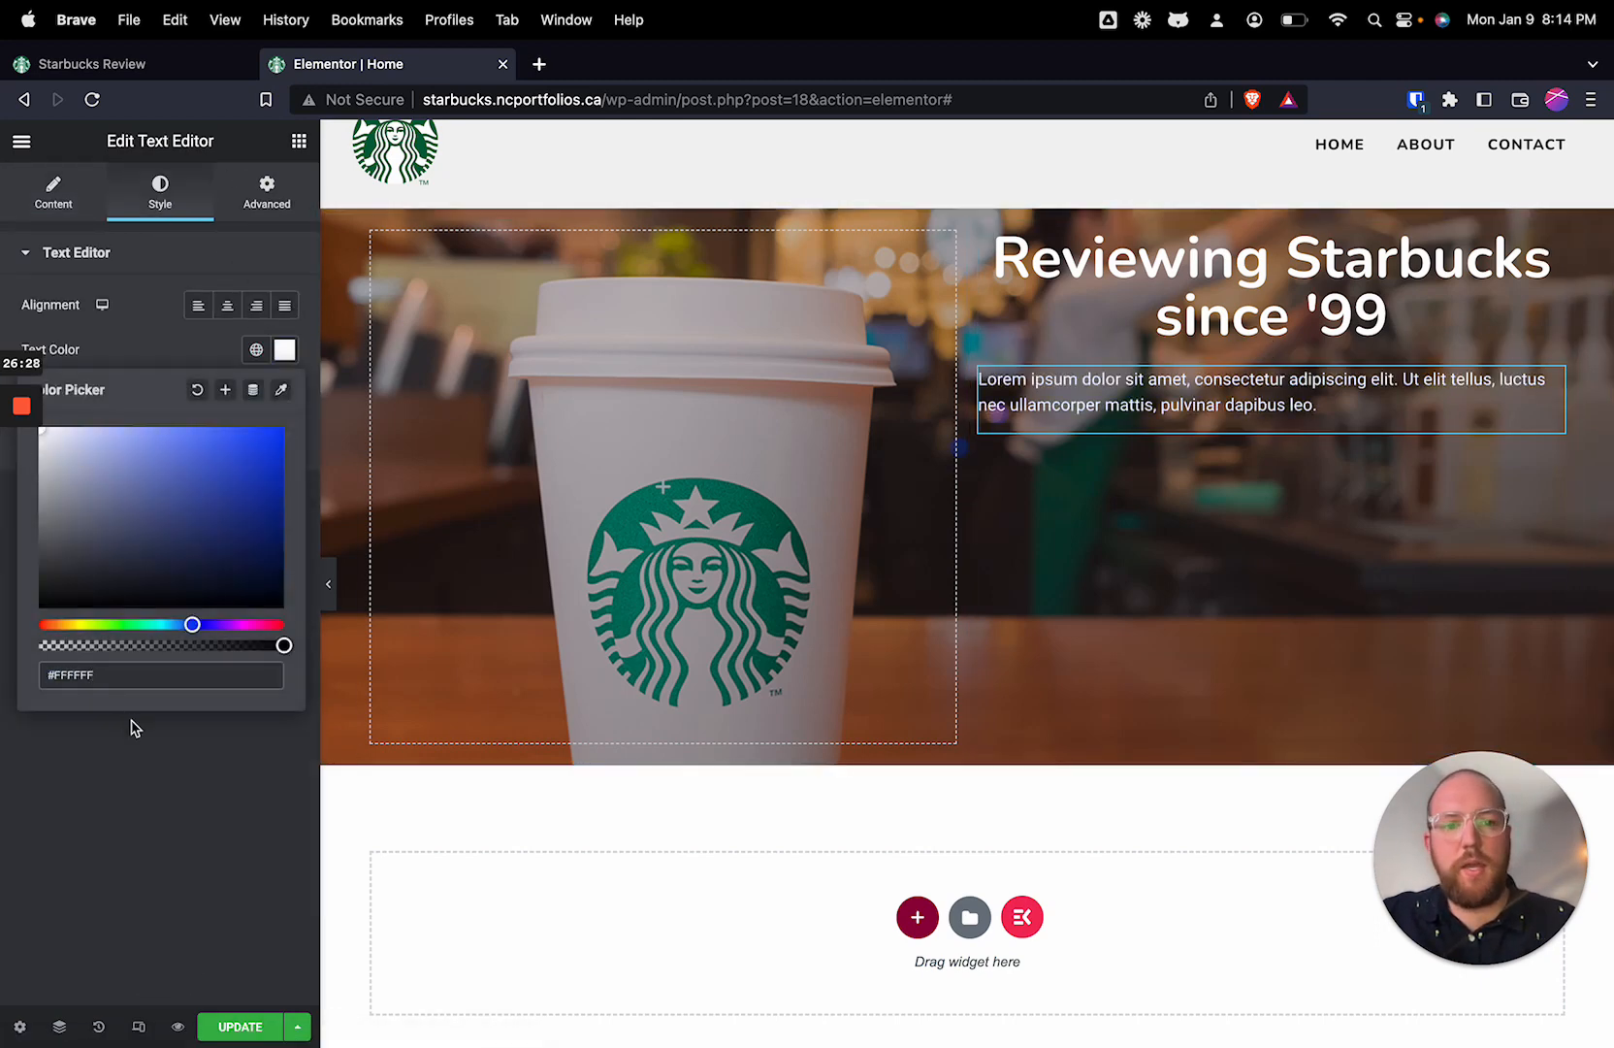
{"action": "left_click", "coordinate": [176, 772]}
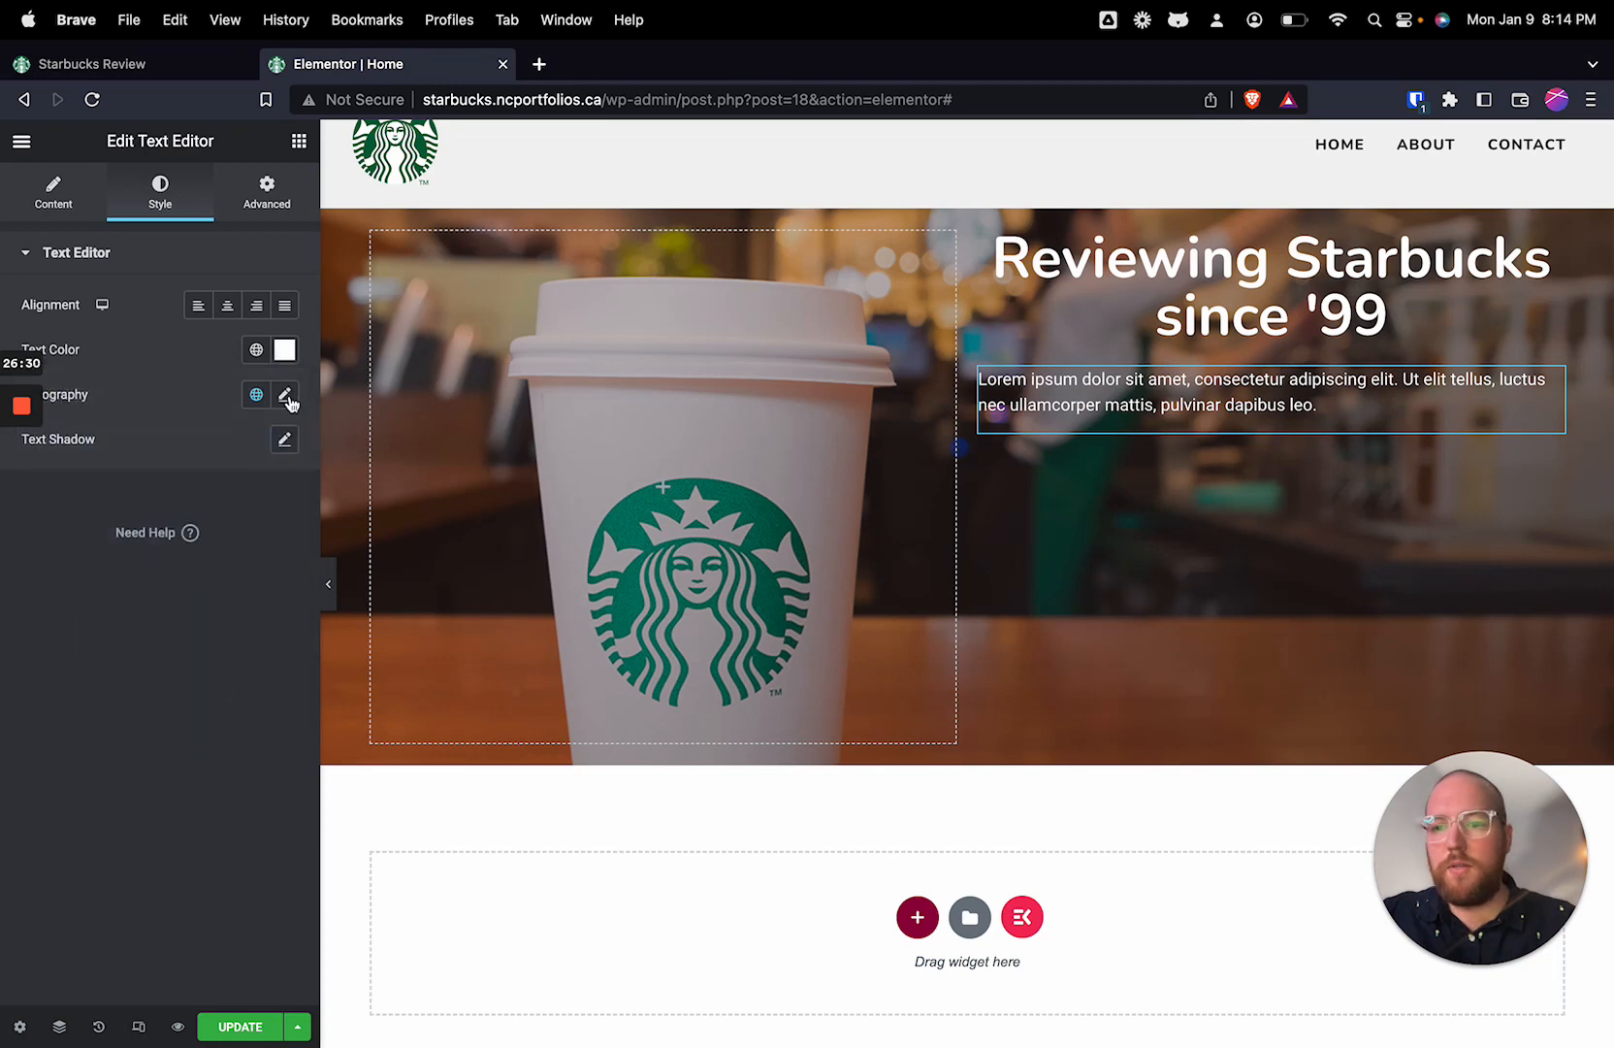
Step: Set the hero paragraph's font weight to 500 (Medium) and center-align it
{"action": "left_click", "coordinate": [285, 396]}
{"action": "left_click", "coordinate": [243, 605]}
{"action": "left_click", "coordinate": [237, 627]}
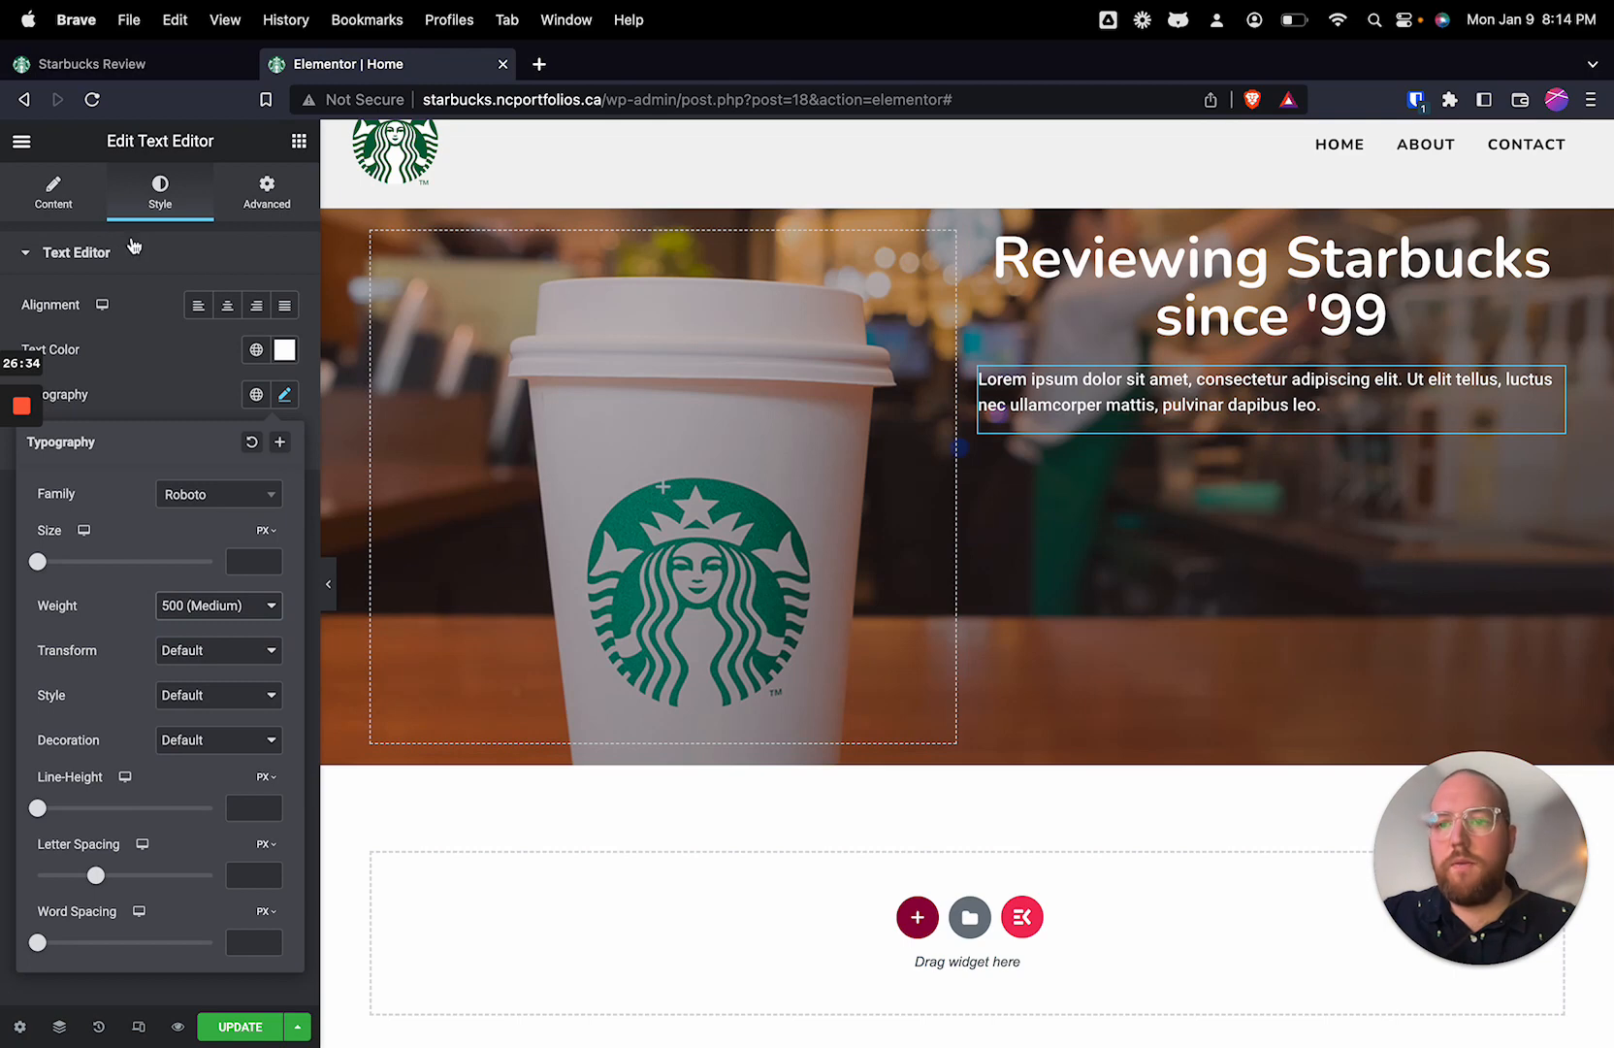
{"action": "left_click", "coordinate": [227, 305]}
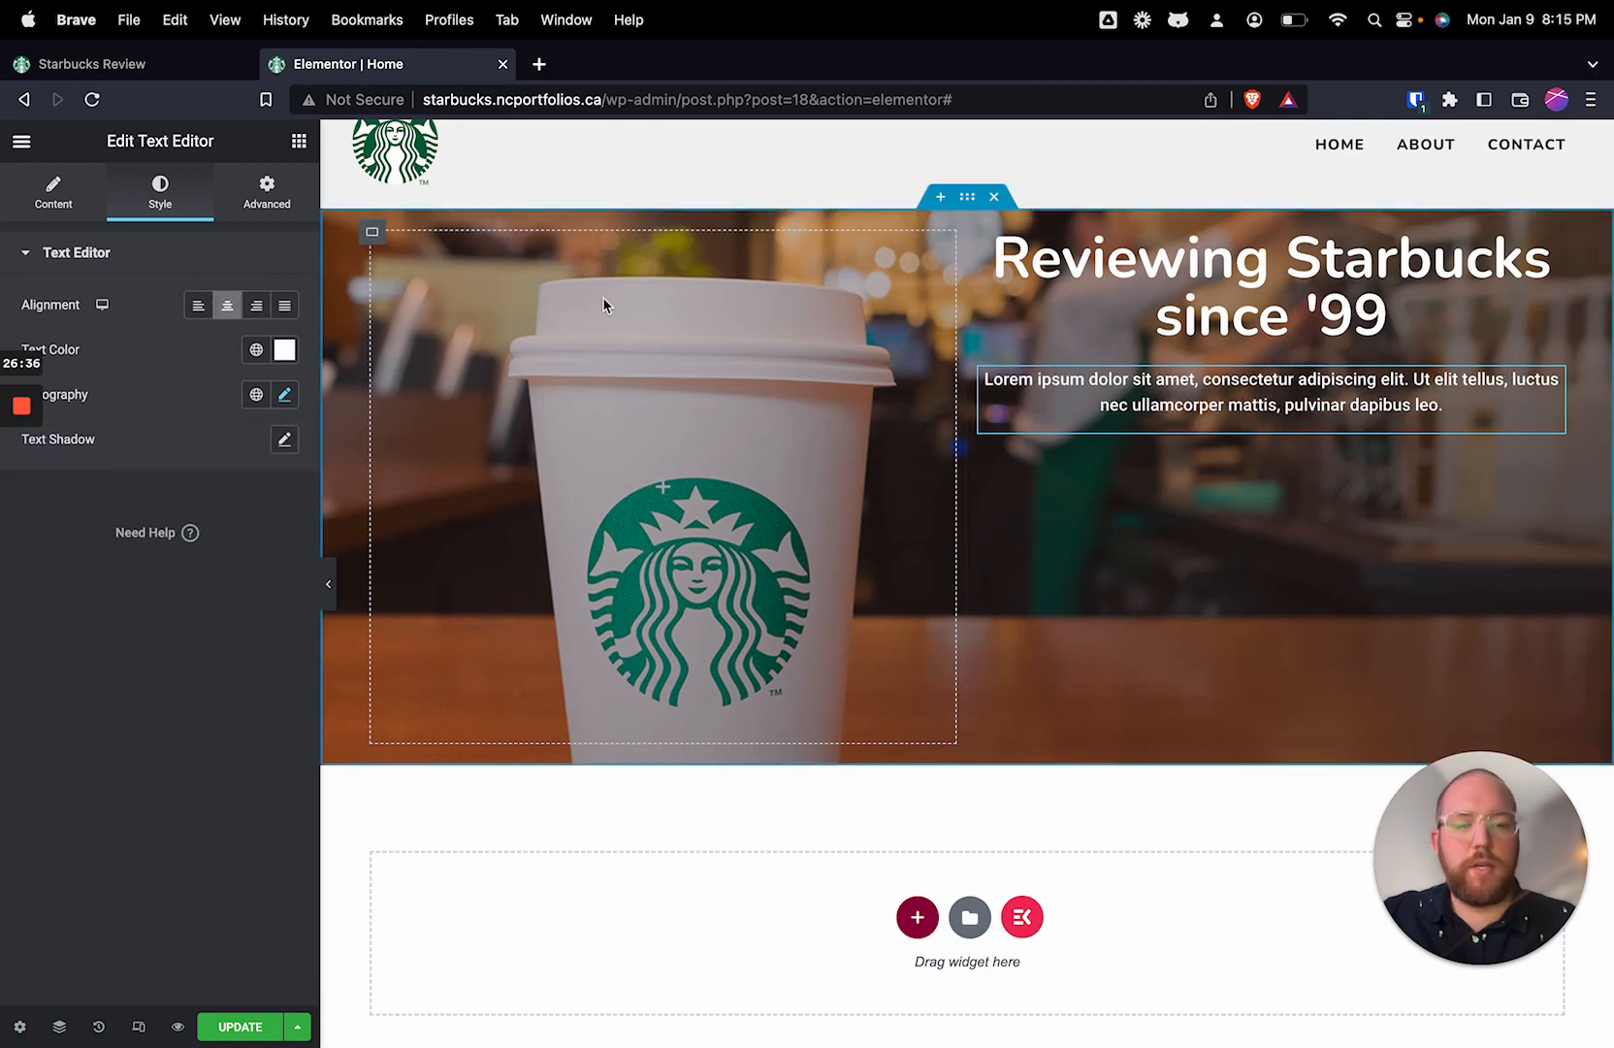
Step: Add a Button widget below the hero paragraph with the text "The Menu"
{"action": "left_click", "coordinate": [300, 144]}
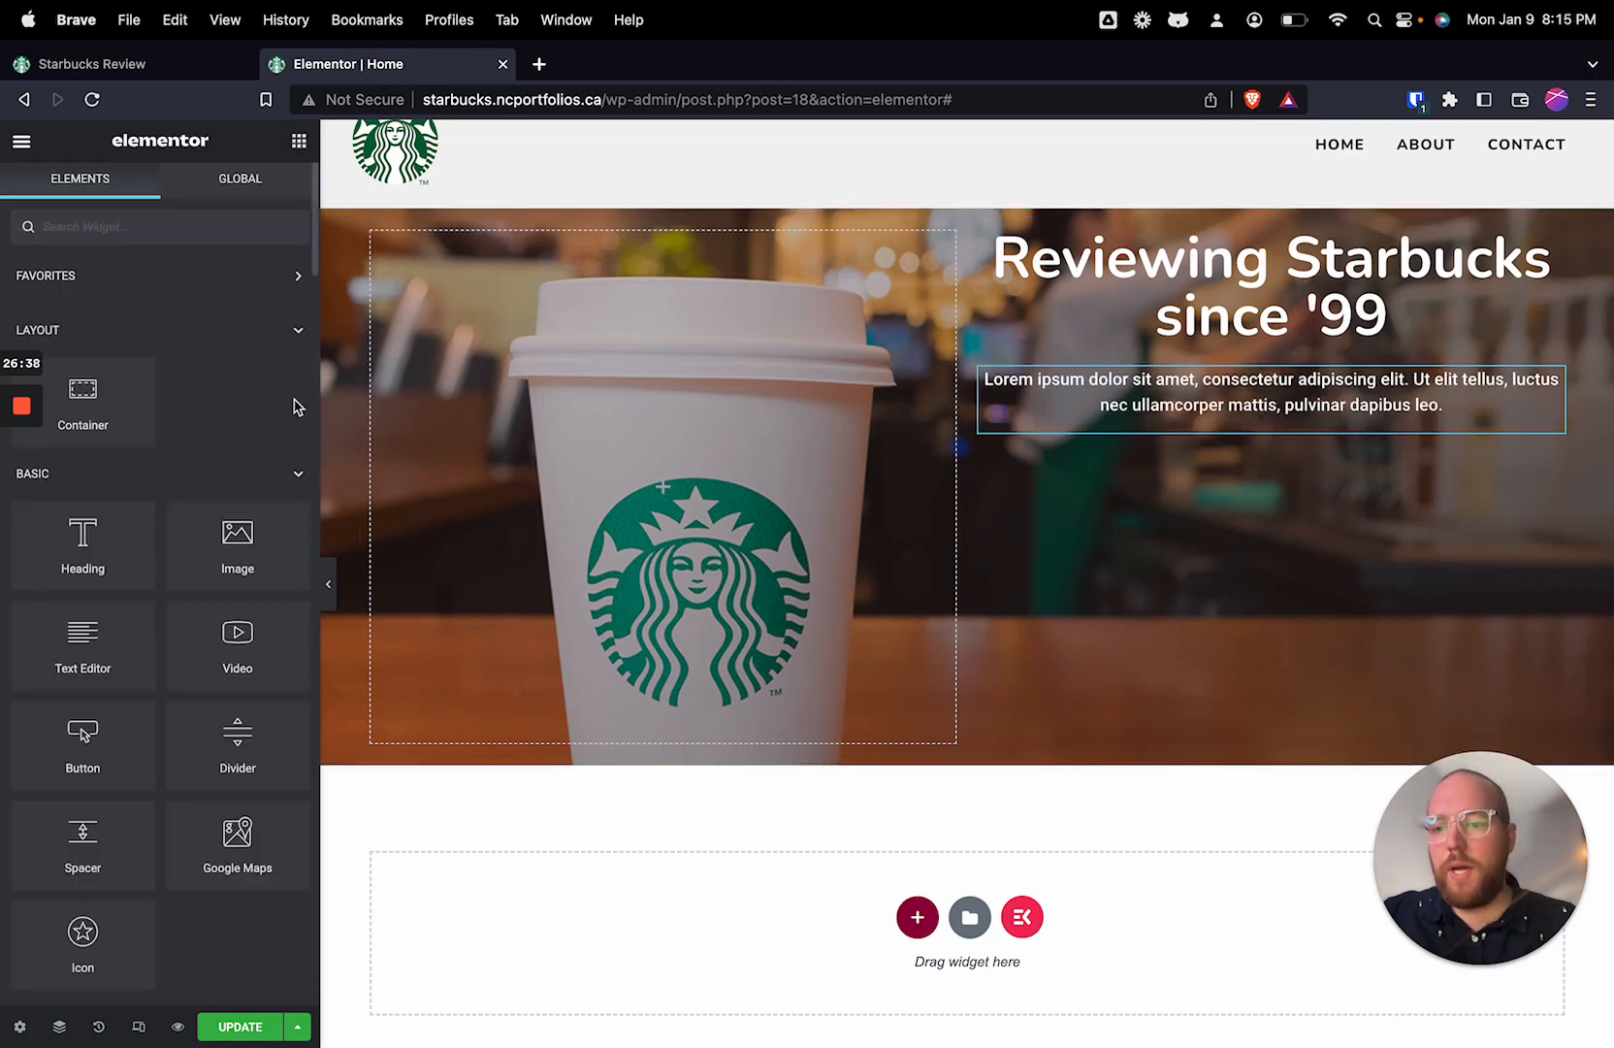
{"action": "left_click_drag", "start_coordinate": [82, 740], "coordinate": [1266, 437]}
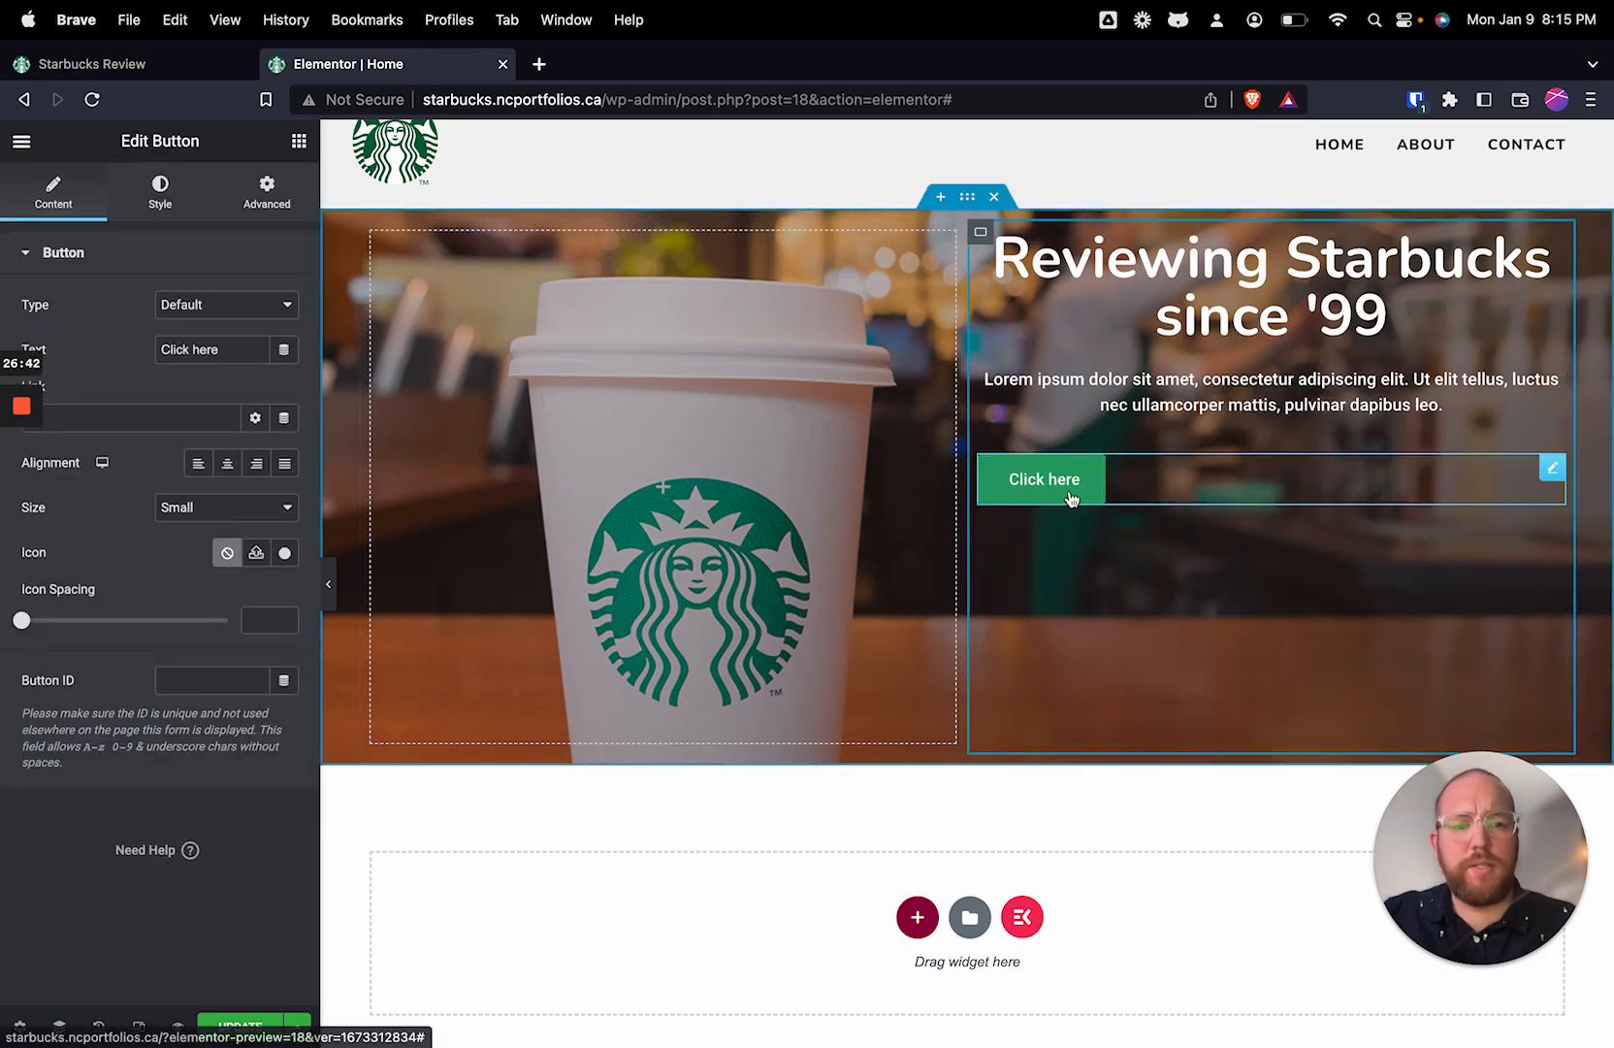
{"action": "left_click", "coordinate": [198, 349]}
{"action": "key", "text": "BackSpace"}
{"action": "type", "text": "H"}
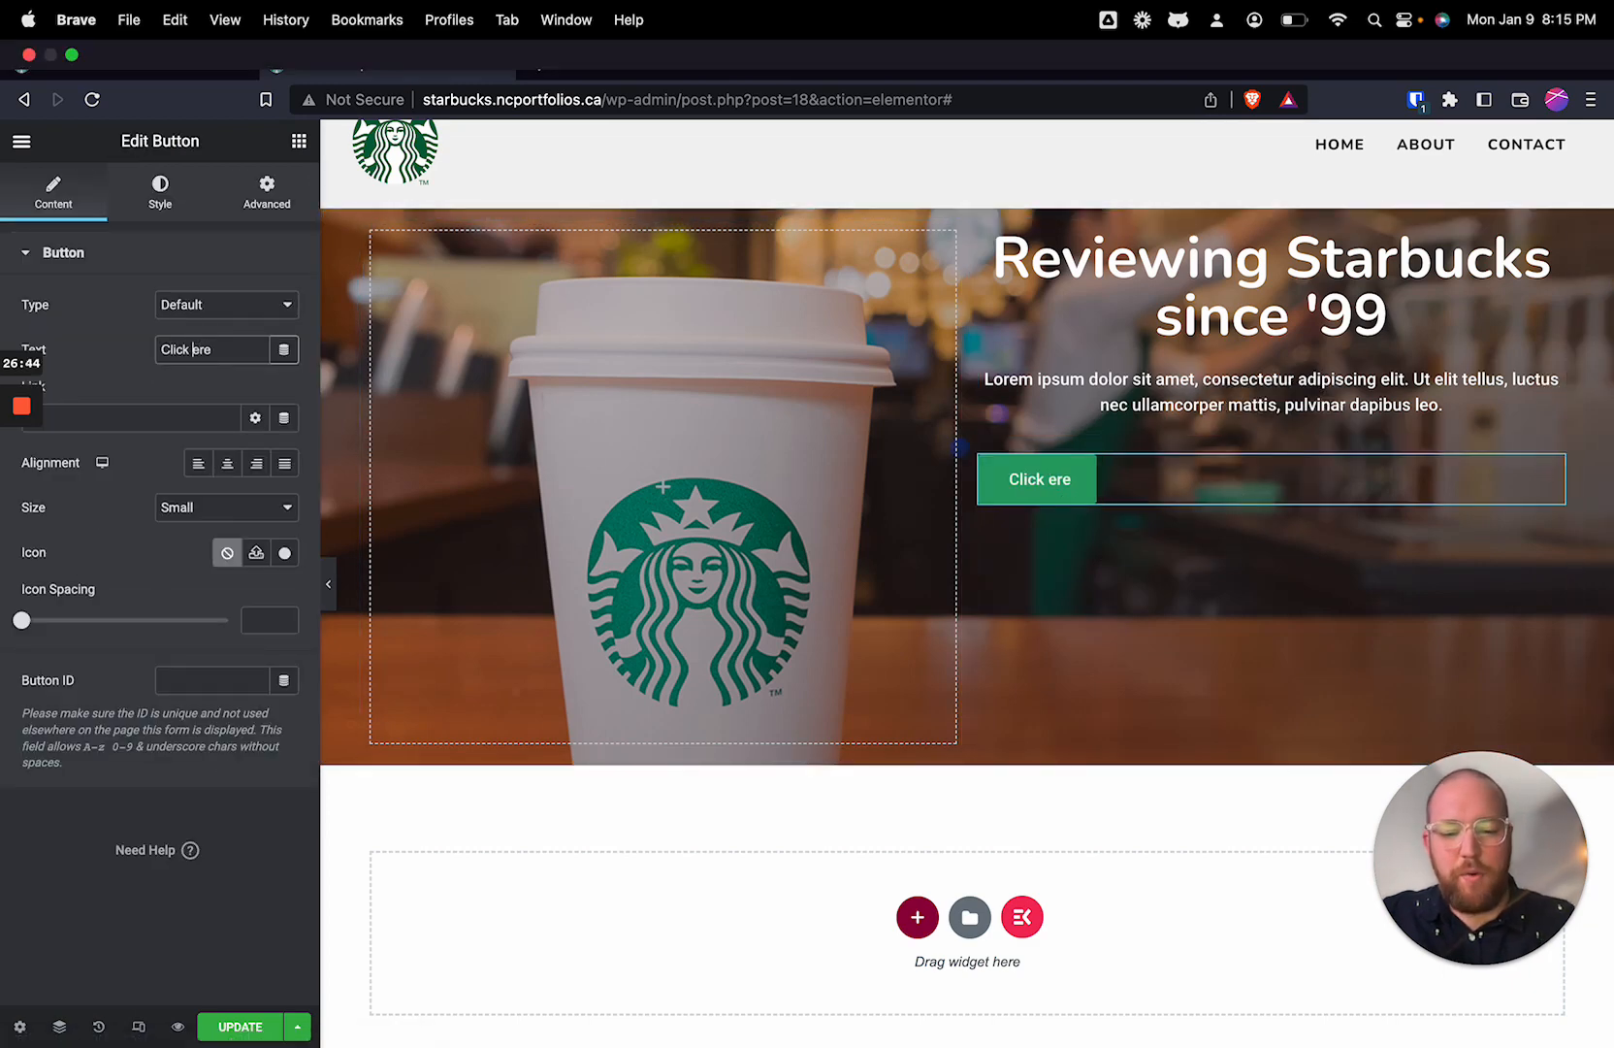
{"action": "left_click_drag", "start_coordinate": [226, 350], "coordinate": [148, 351]}
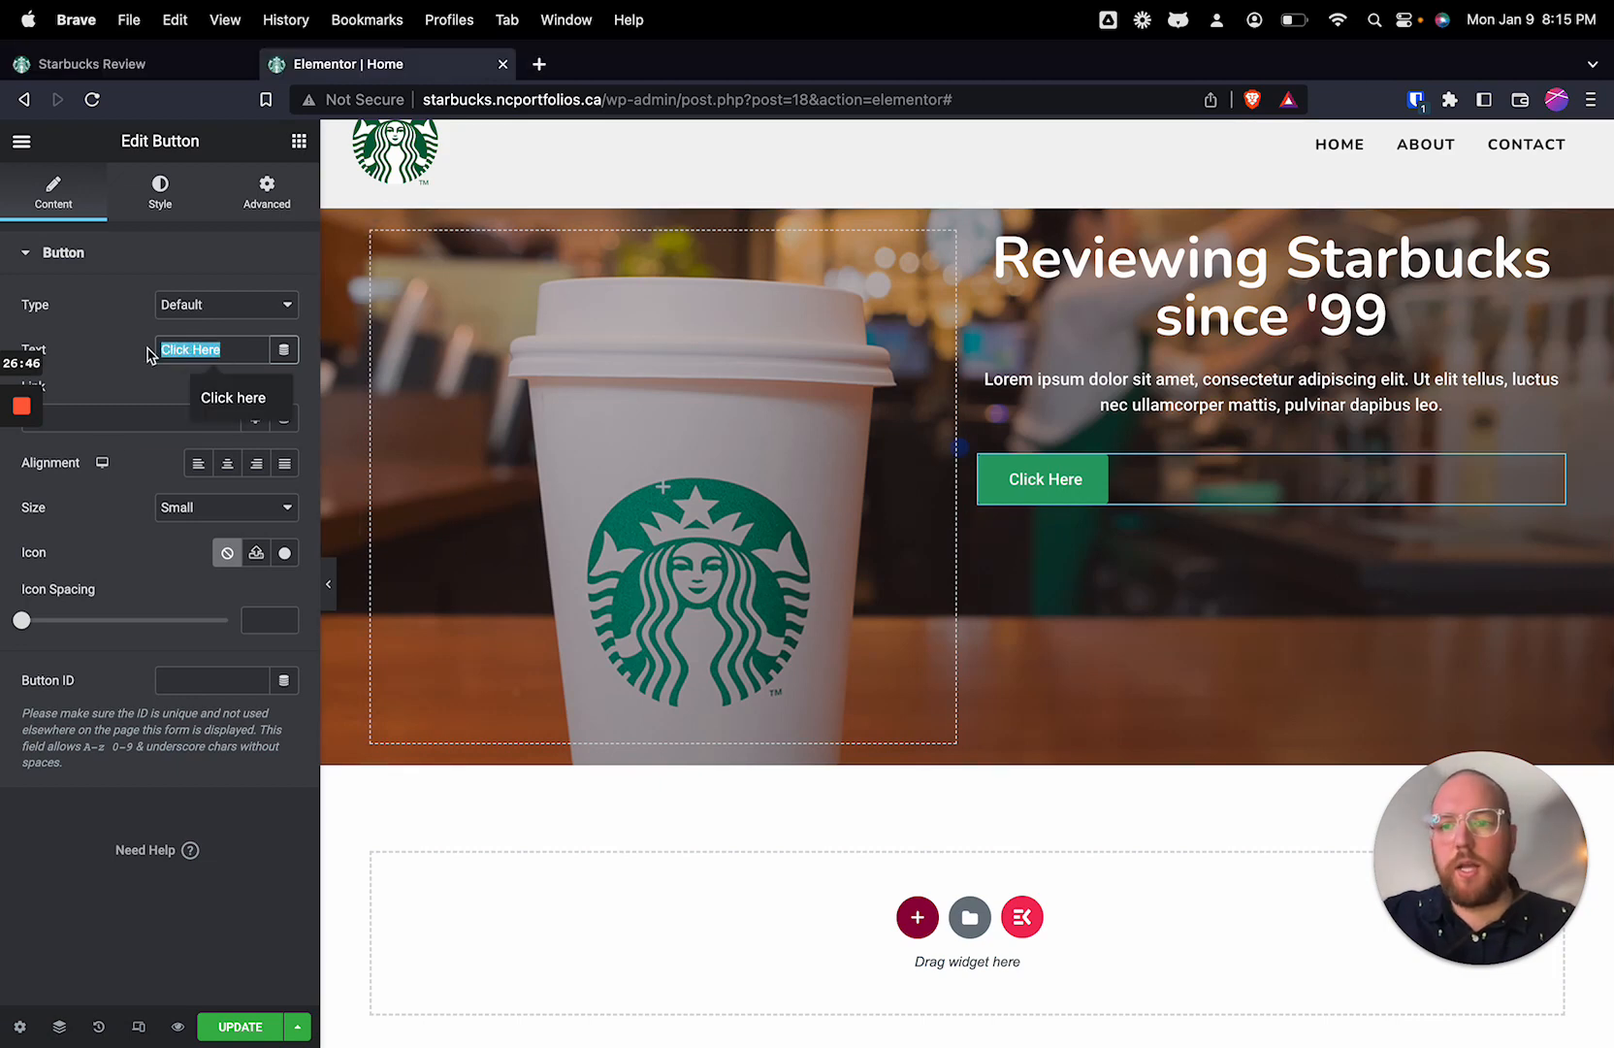
{"action": "key", "text": "BackSpace"}
{"action": "type", "text": "The Menu"}
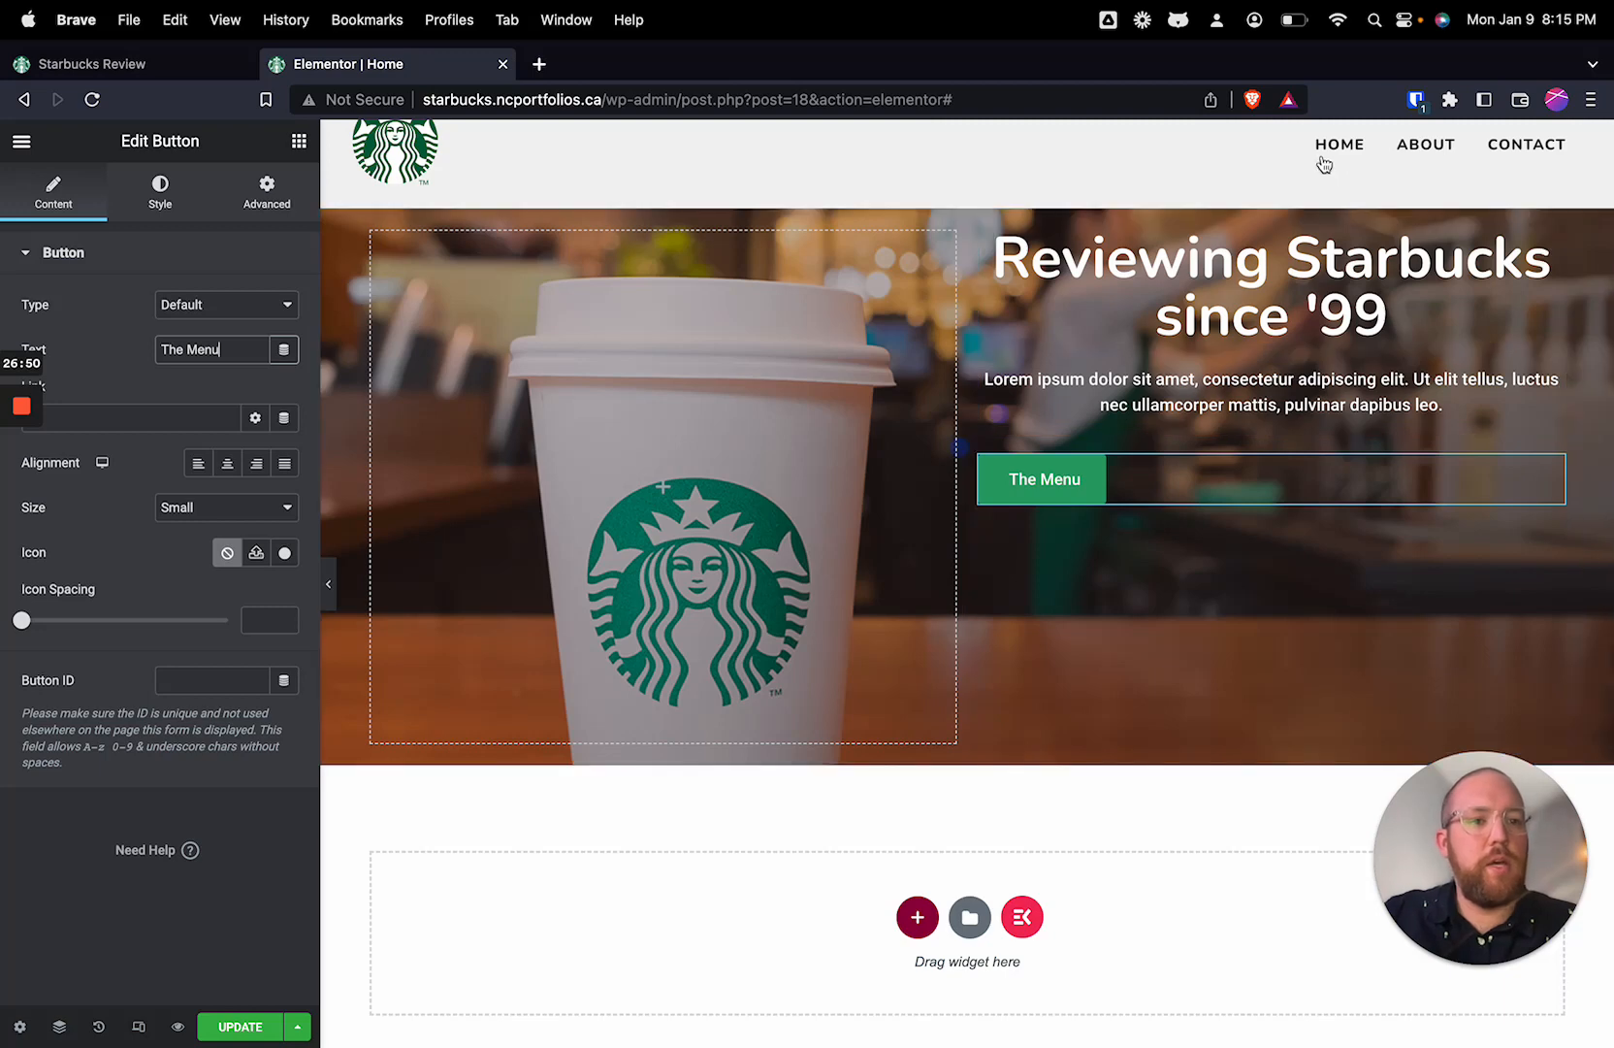
Step: Set the hero button's typography to Nunito, size 14 px, weight 800 (Extra Bold)
{"action": "scroll", "coordinate": [1337, 156], "scroll_direction": "up", "scroll_amount": 1}
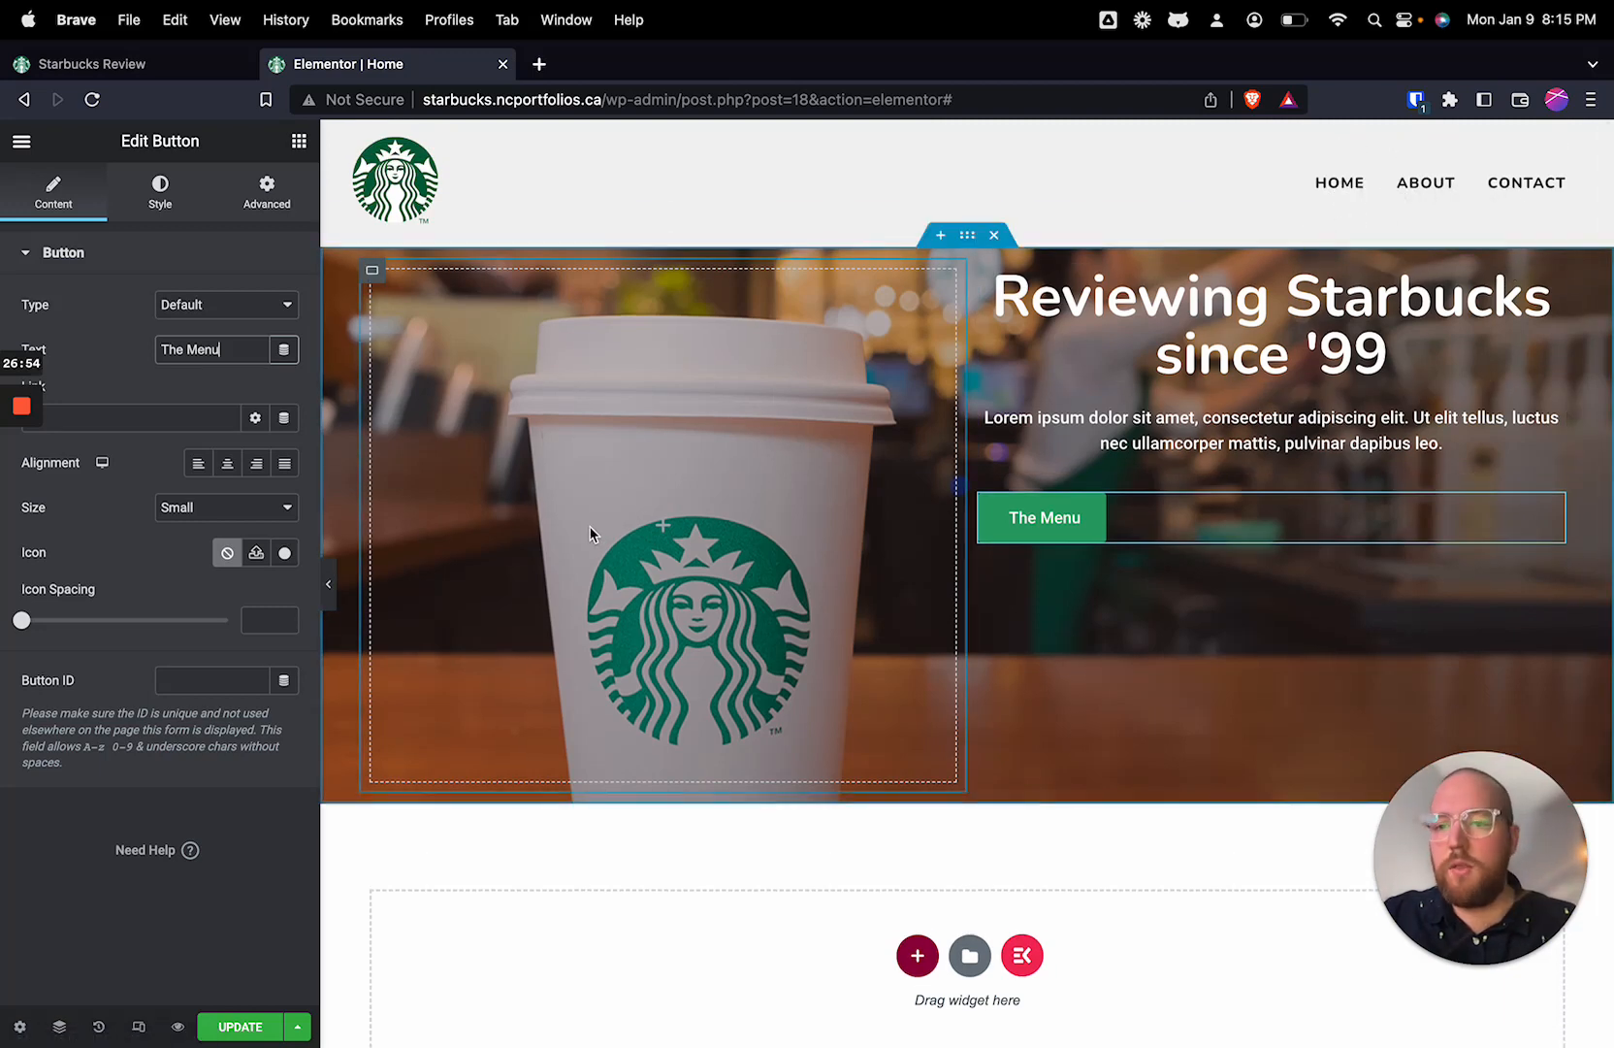
{"action": "left_click", "coordinate": [162, 206]}
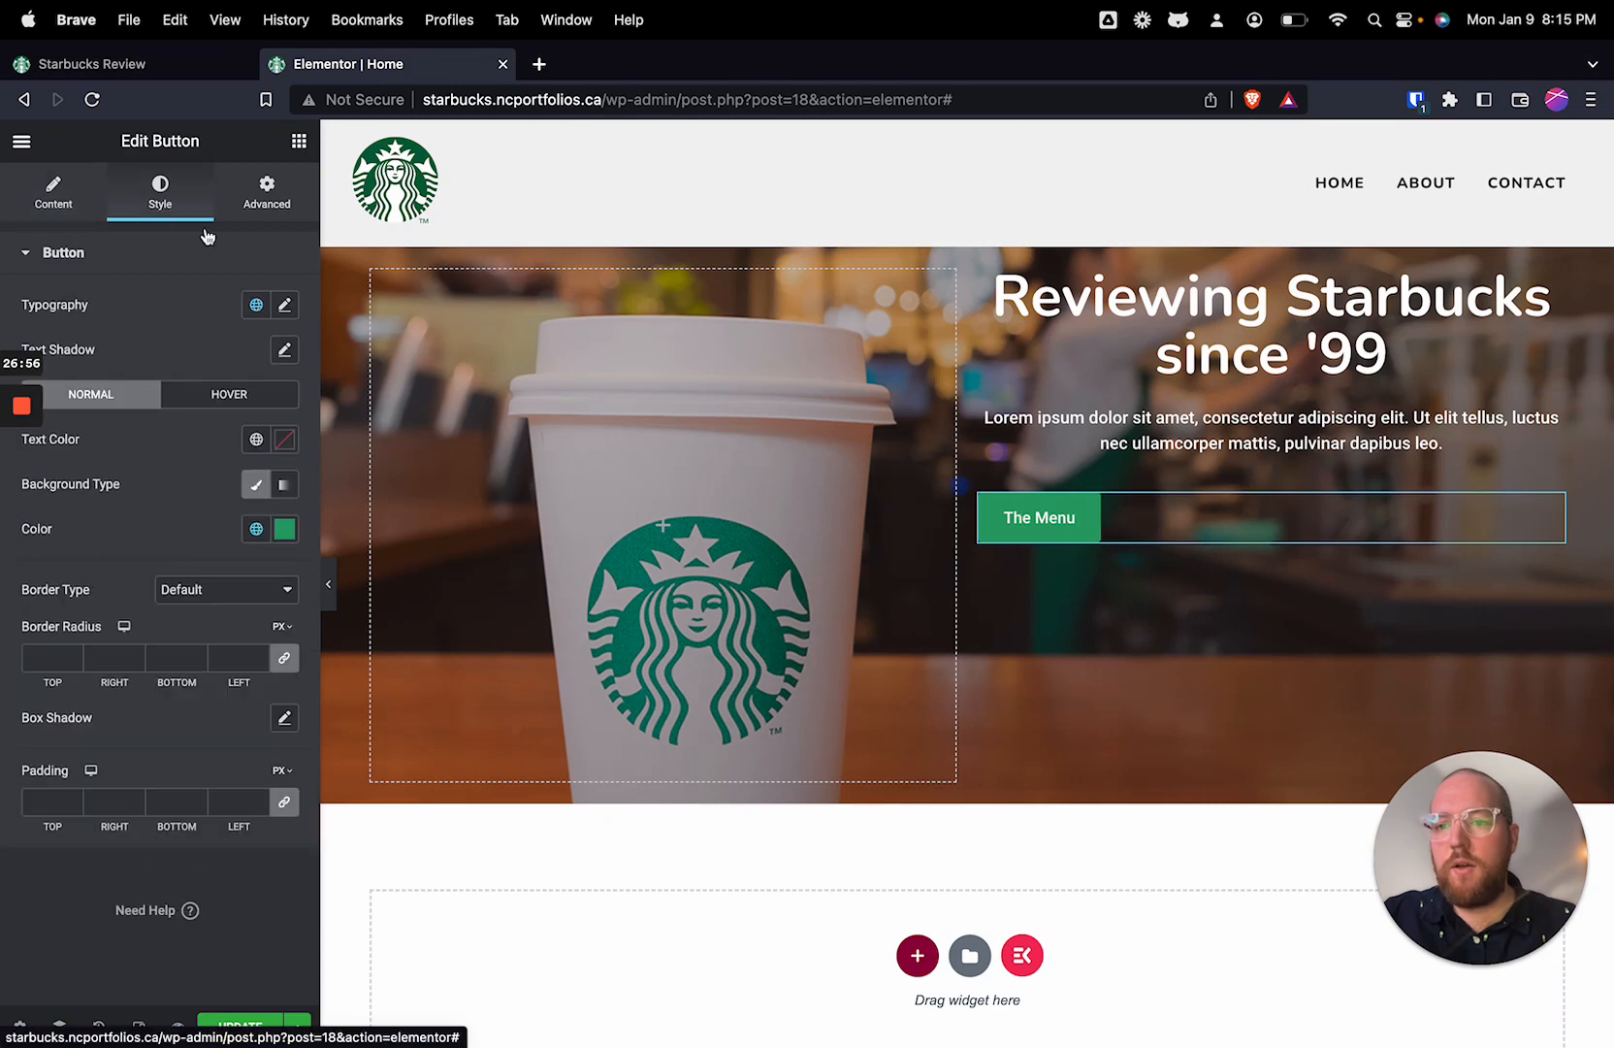
{"action": "left_click", "coordinate": [285, 306]}
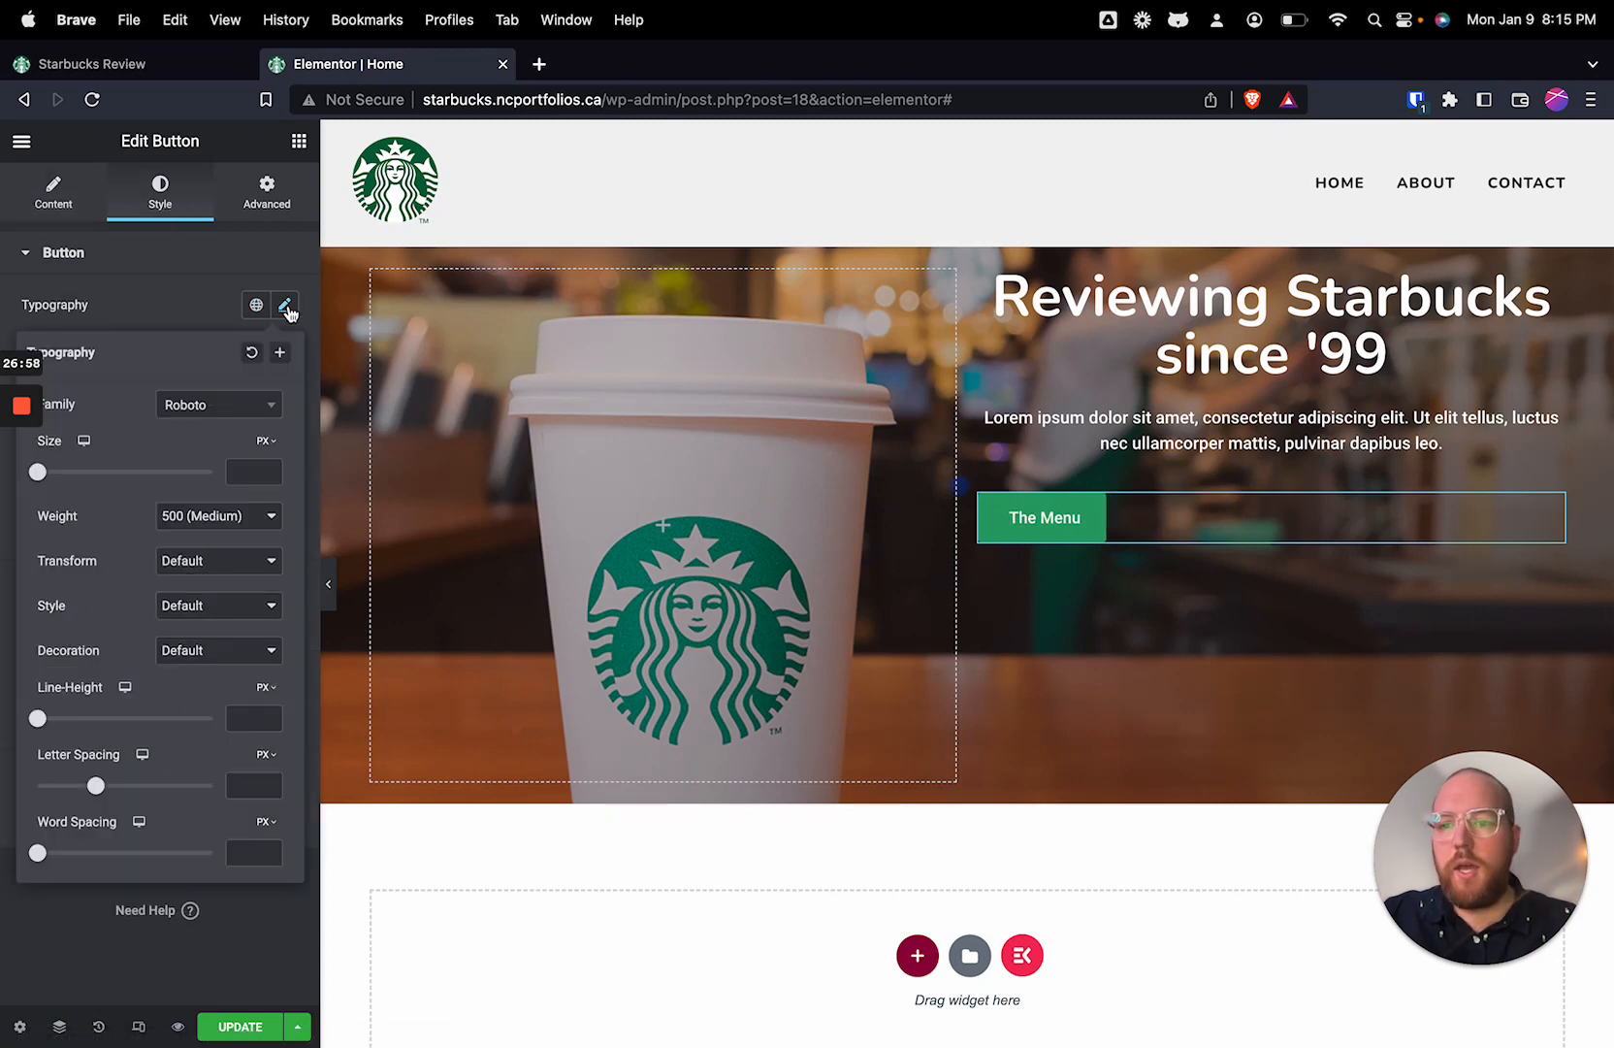
{"action": "left_click", "coordinate": [228, 408]}
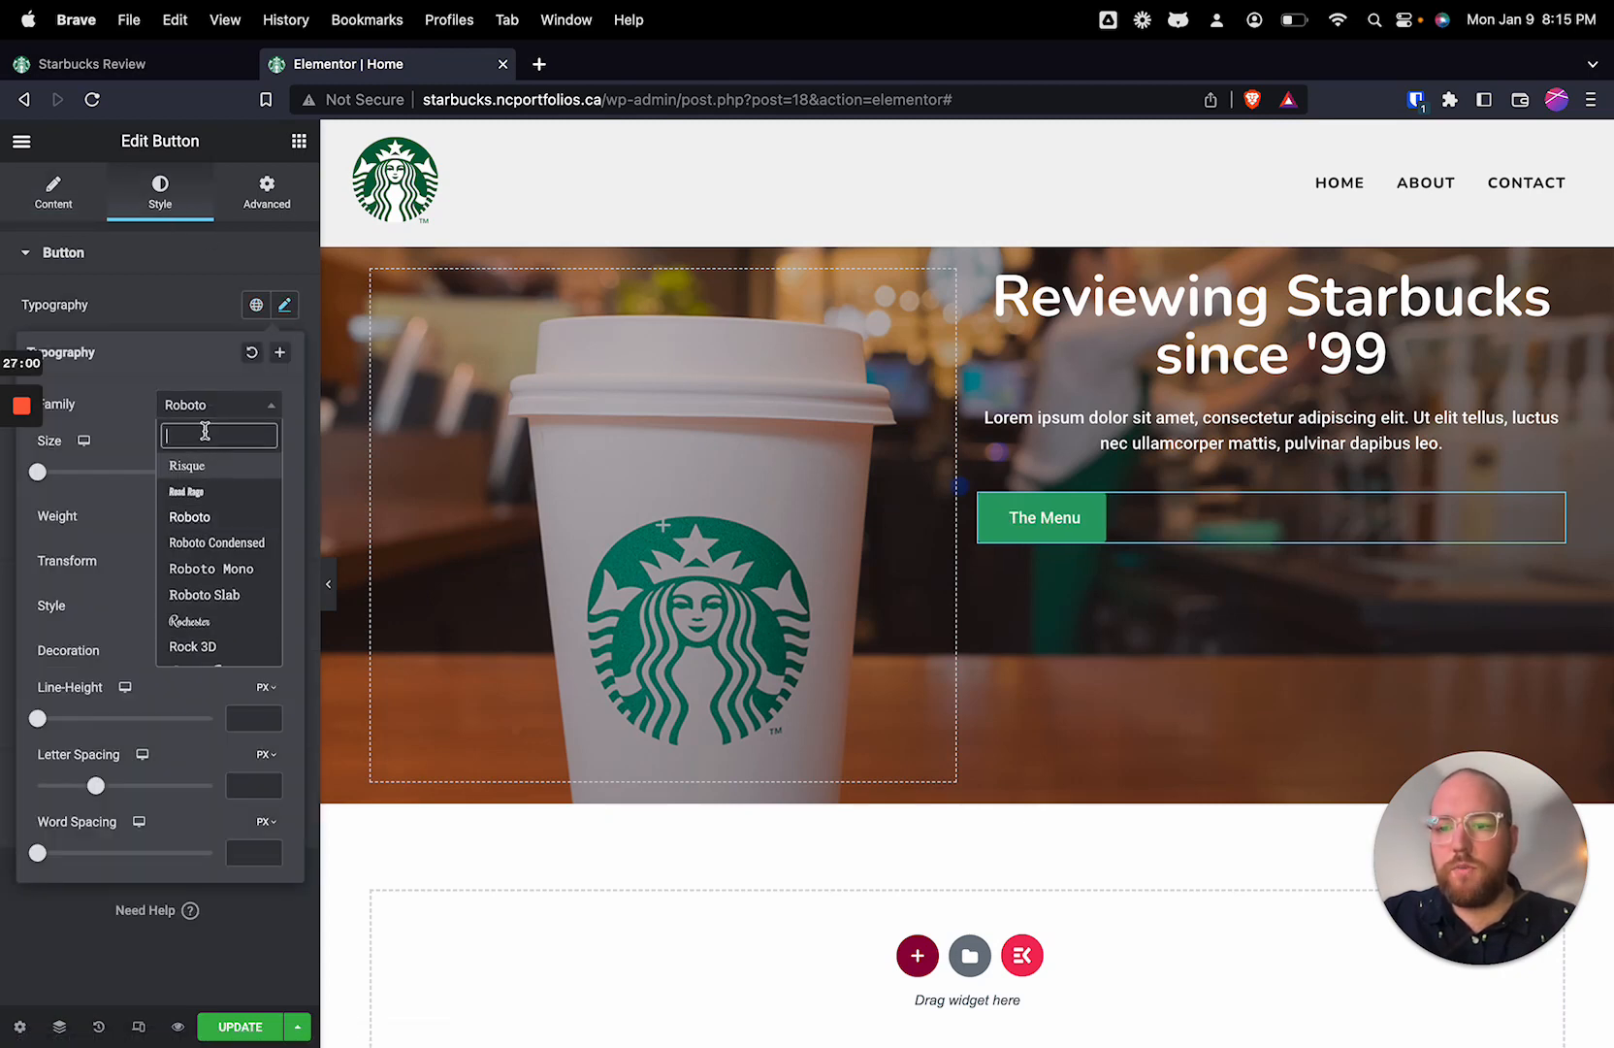
{"action": "type", "text": "nun"}
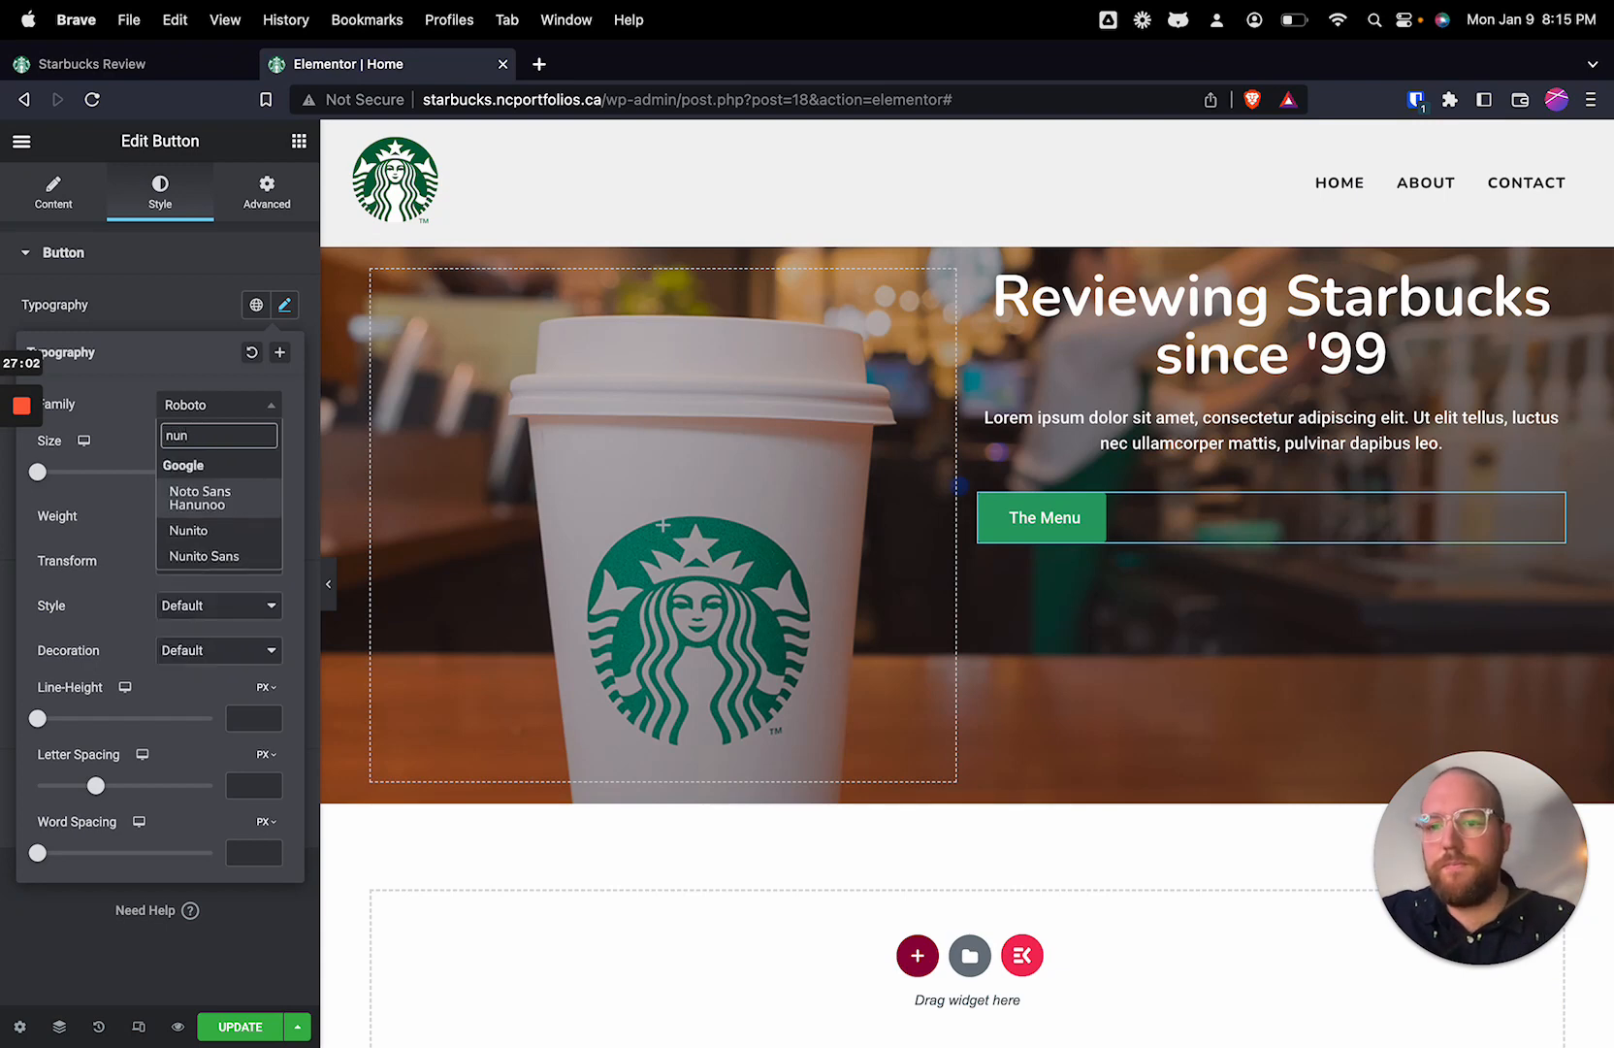
{"action": "left_click", "coordinate": [194, 531]}
{"action": "left_click", "coordinate": [262, 474]}
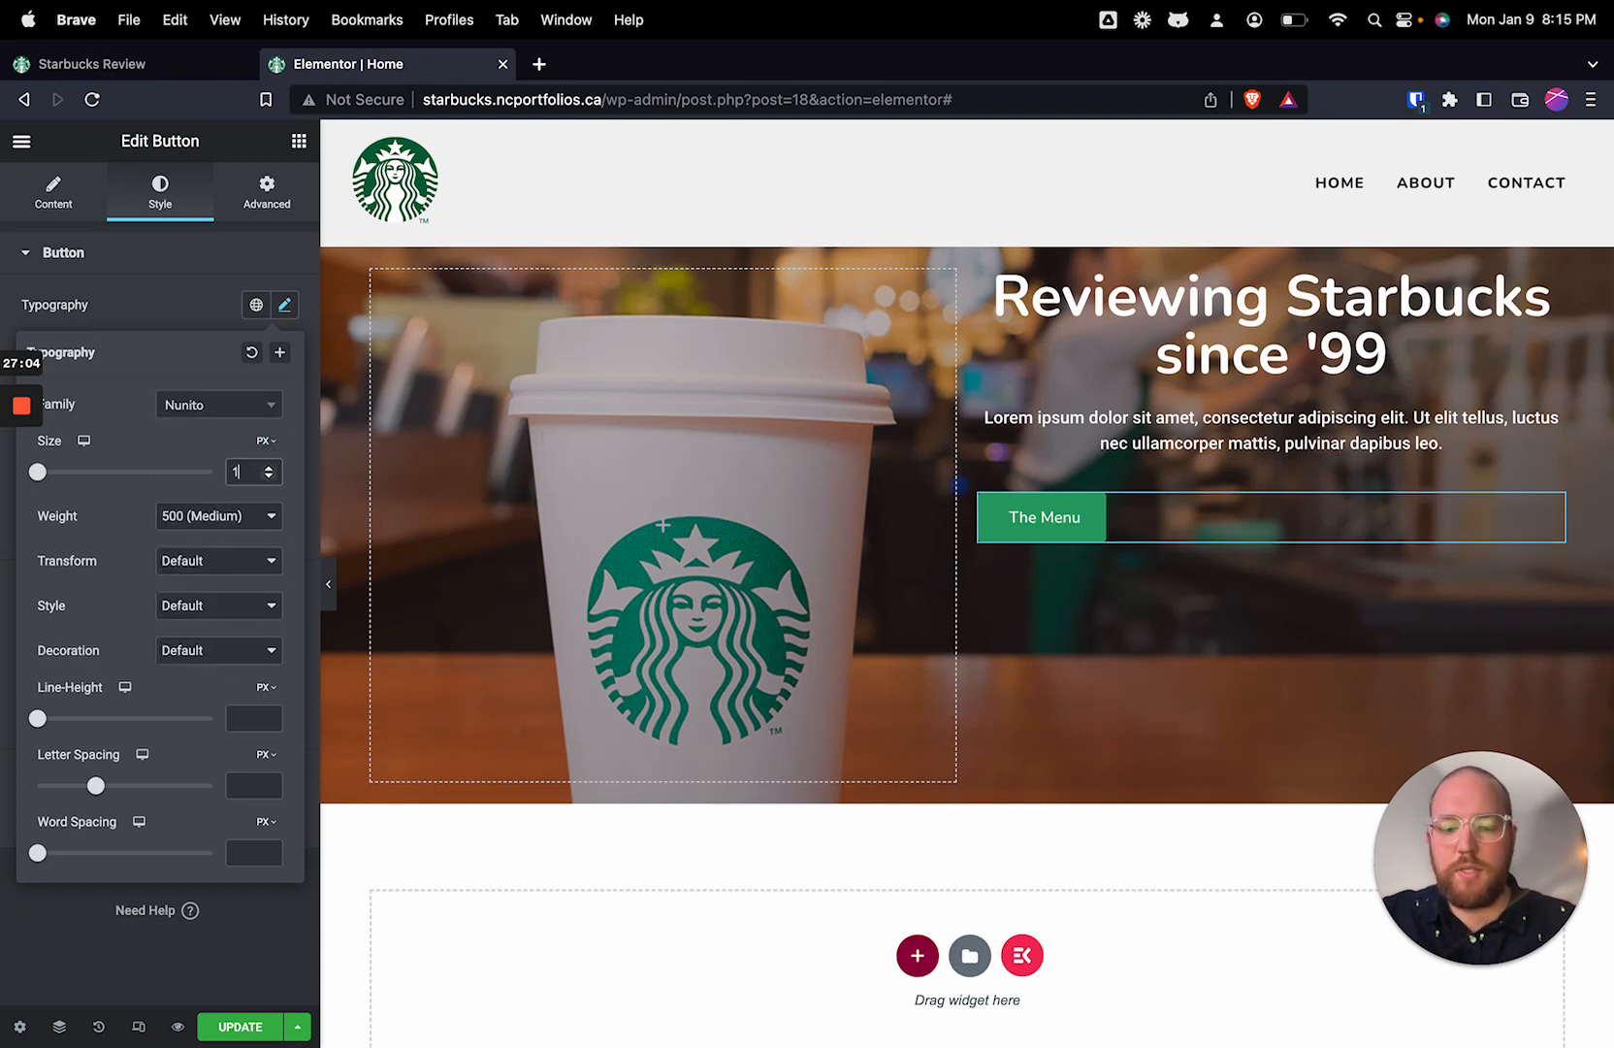
{"action": "type", "text": "14"}
{"action": "left_click", "coordinate": [223, 515]}
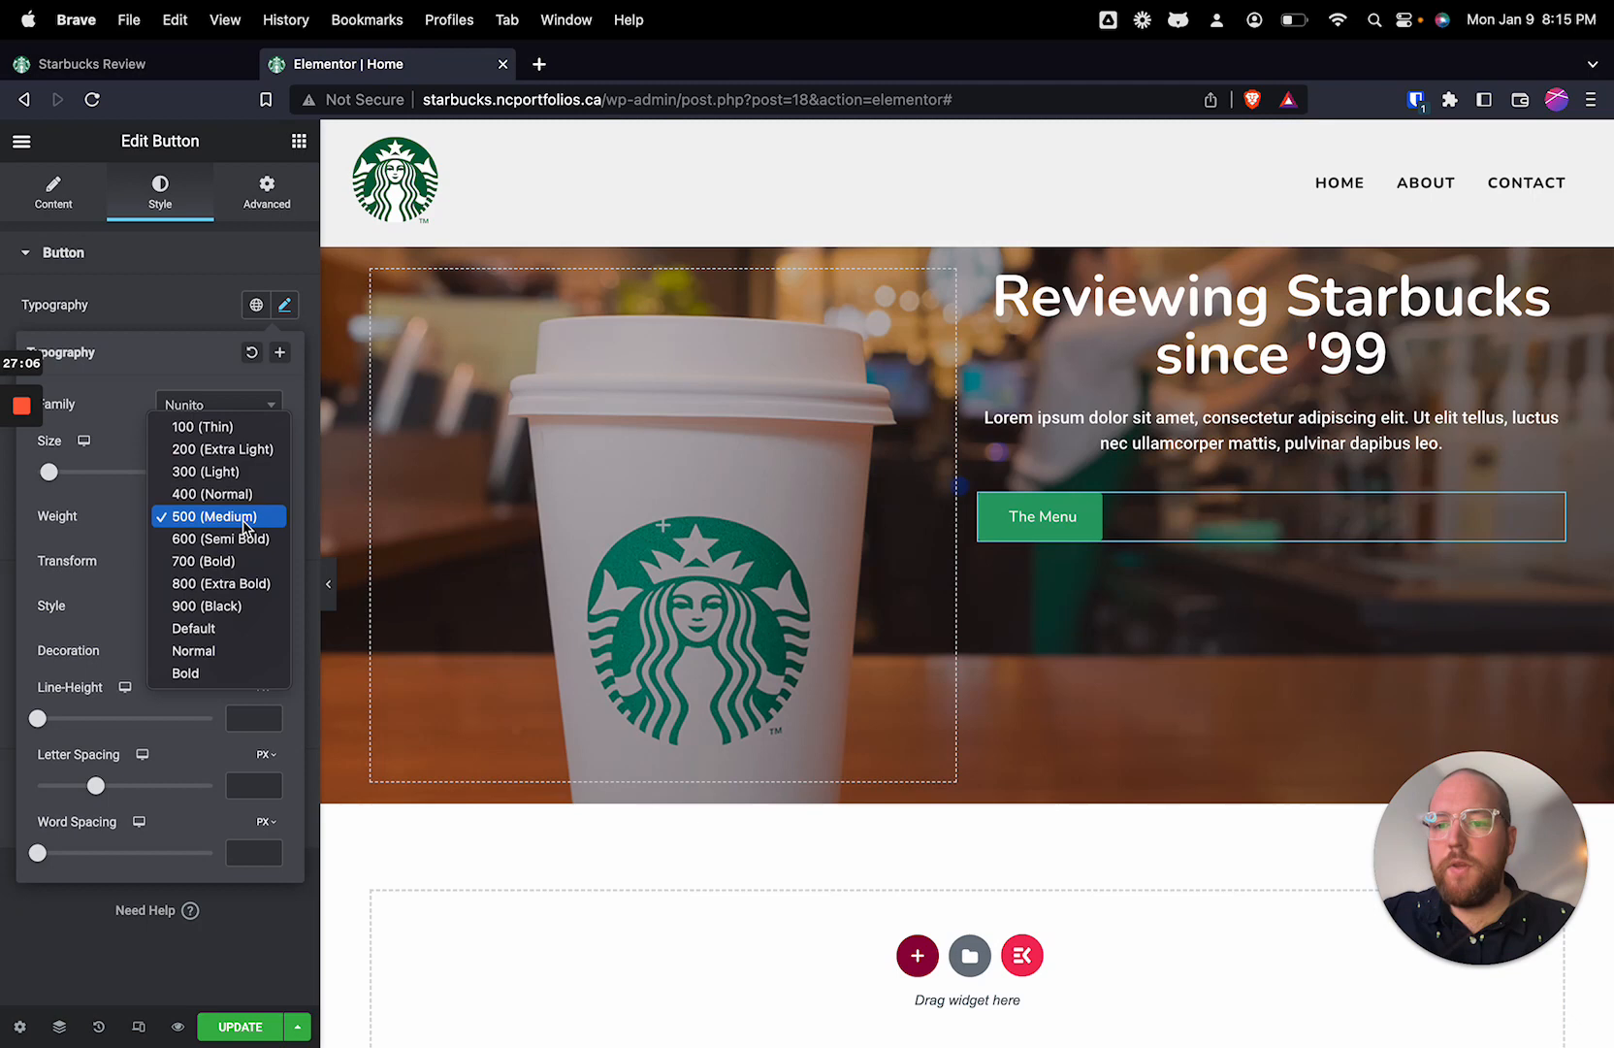
{"action": "left_click", "coordinate": [233, 584]}
Step: Transform the hero button's text to uppercase and set its letter spacing to 1.8 px
{"action": "left_click", "coordinate": [233, 562]}
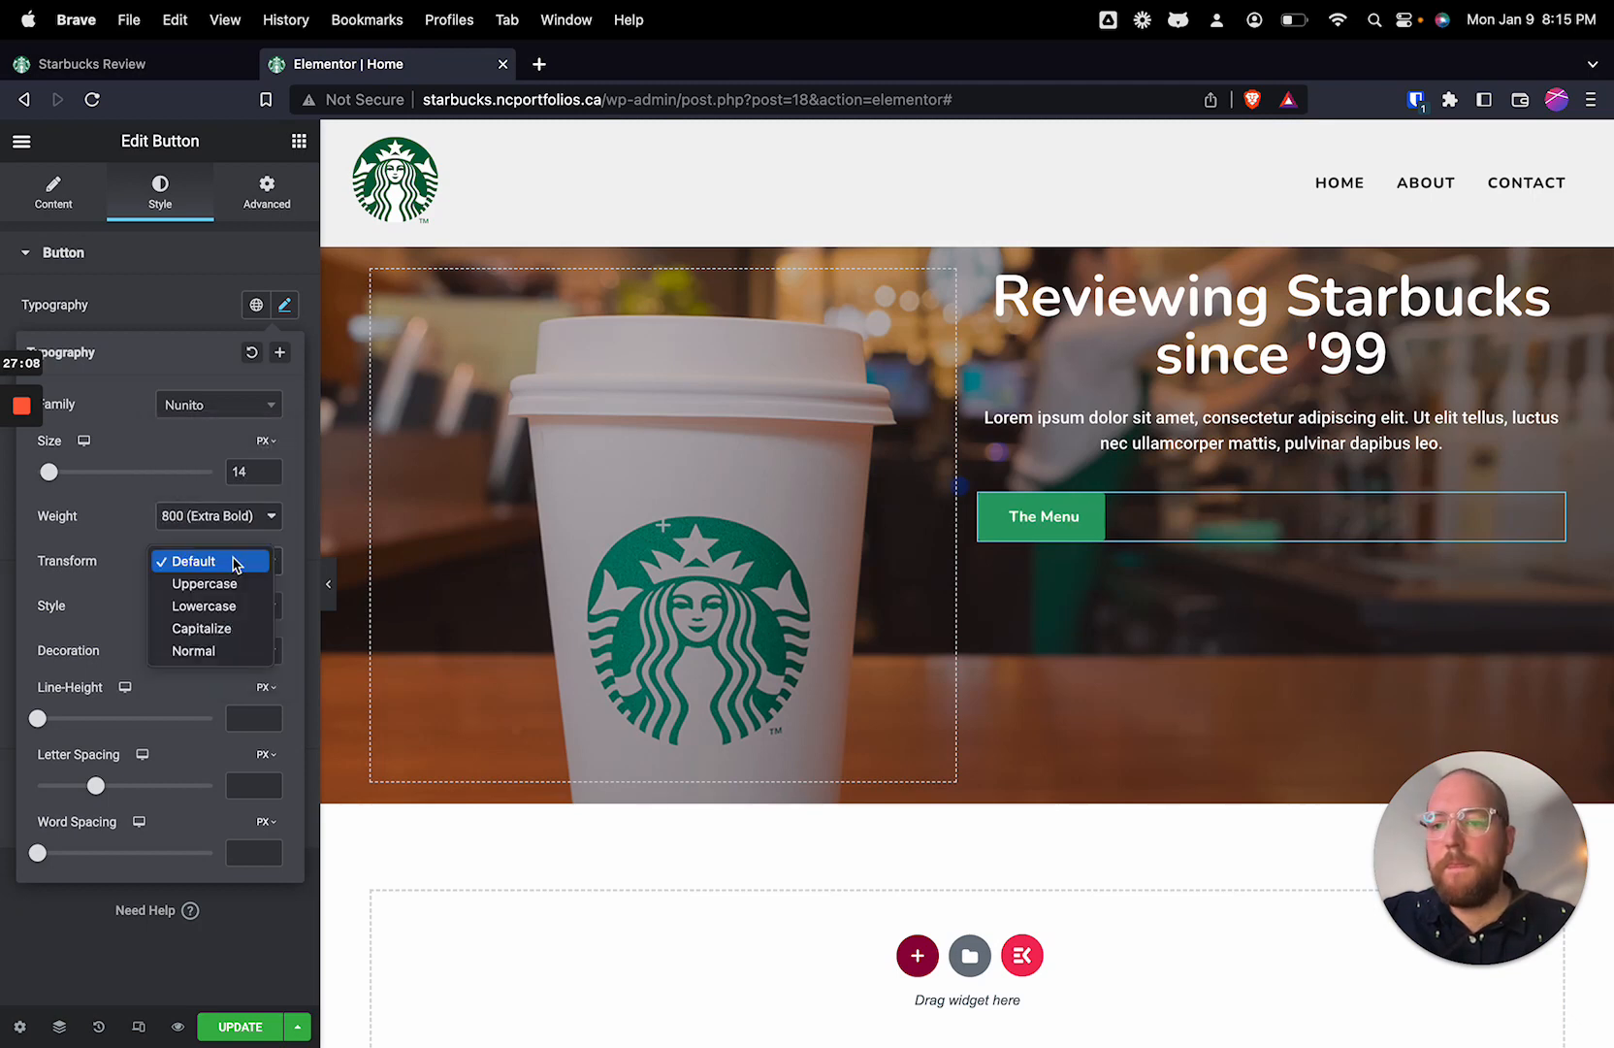
{"action": "left_click", "coordinate": [234, 583]}
{"action": "left_click", "coordinate": [231, 647]}
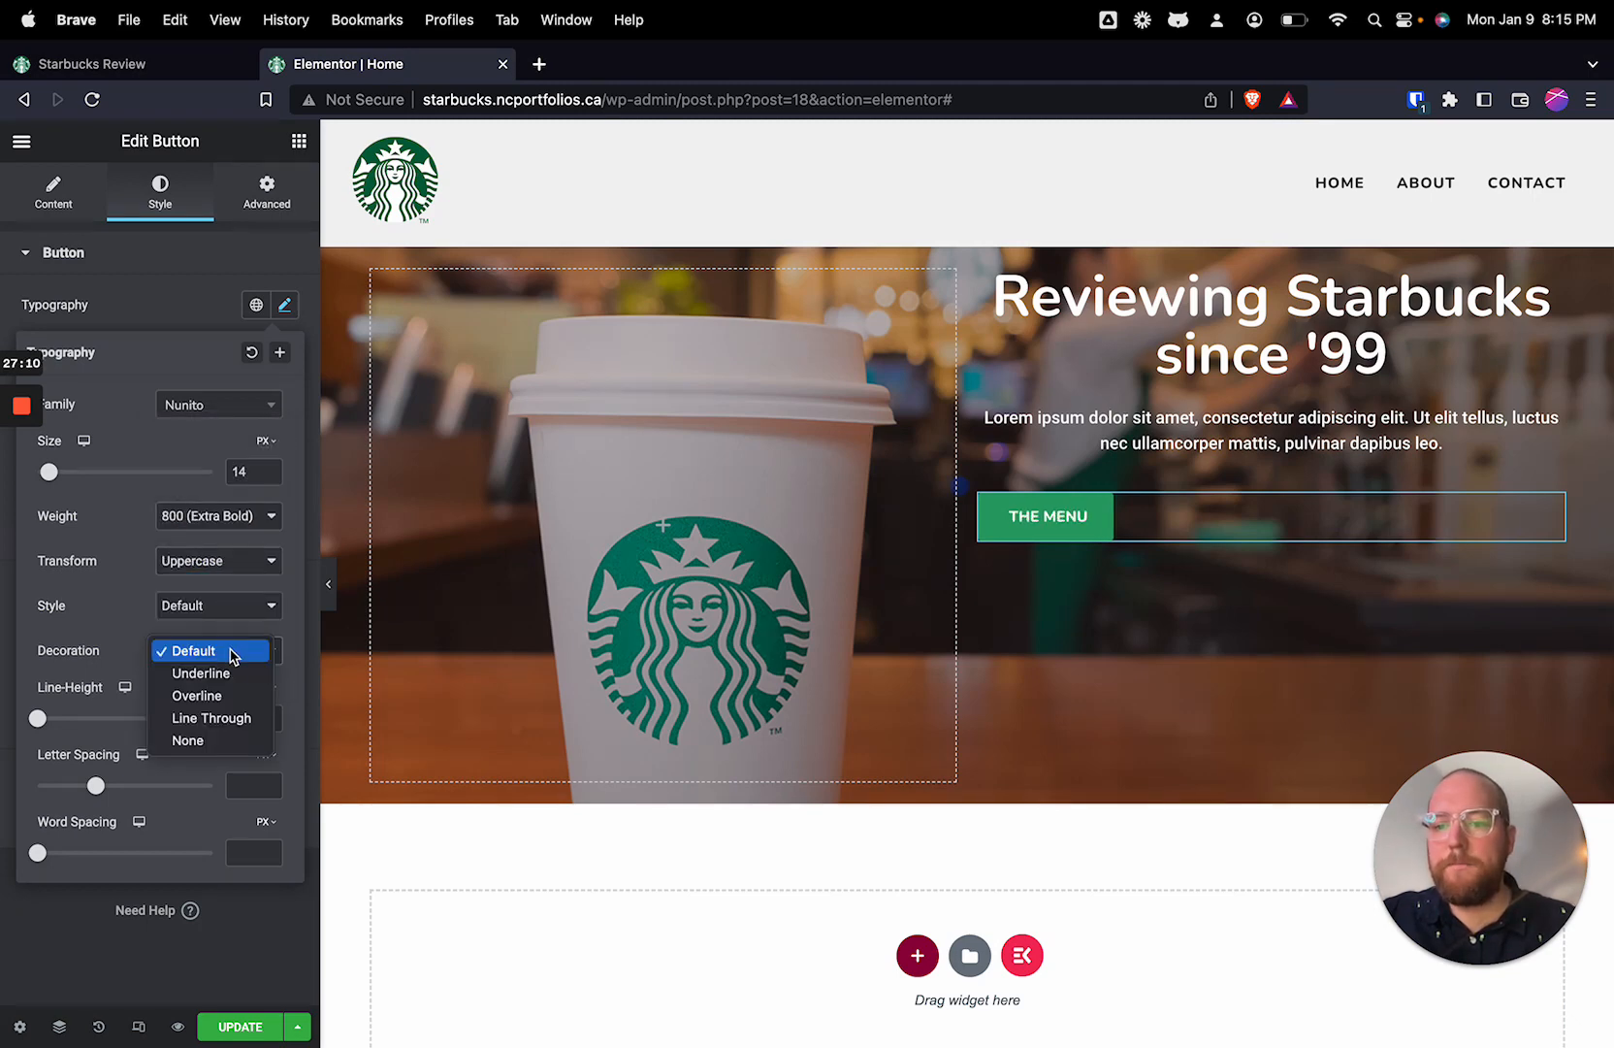
{"action": "left_click", "coordinate": [100, 640]}
{"action": "left_click_drag", "start_coordinate": [95, 786], "coordinate": [117, 789]}
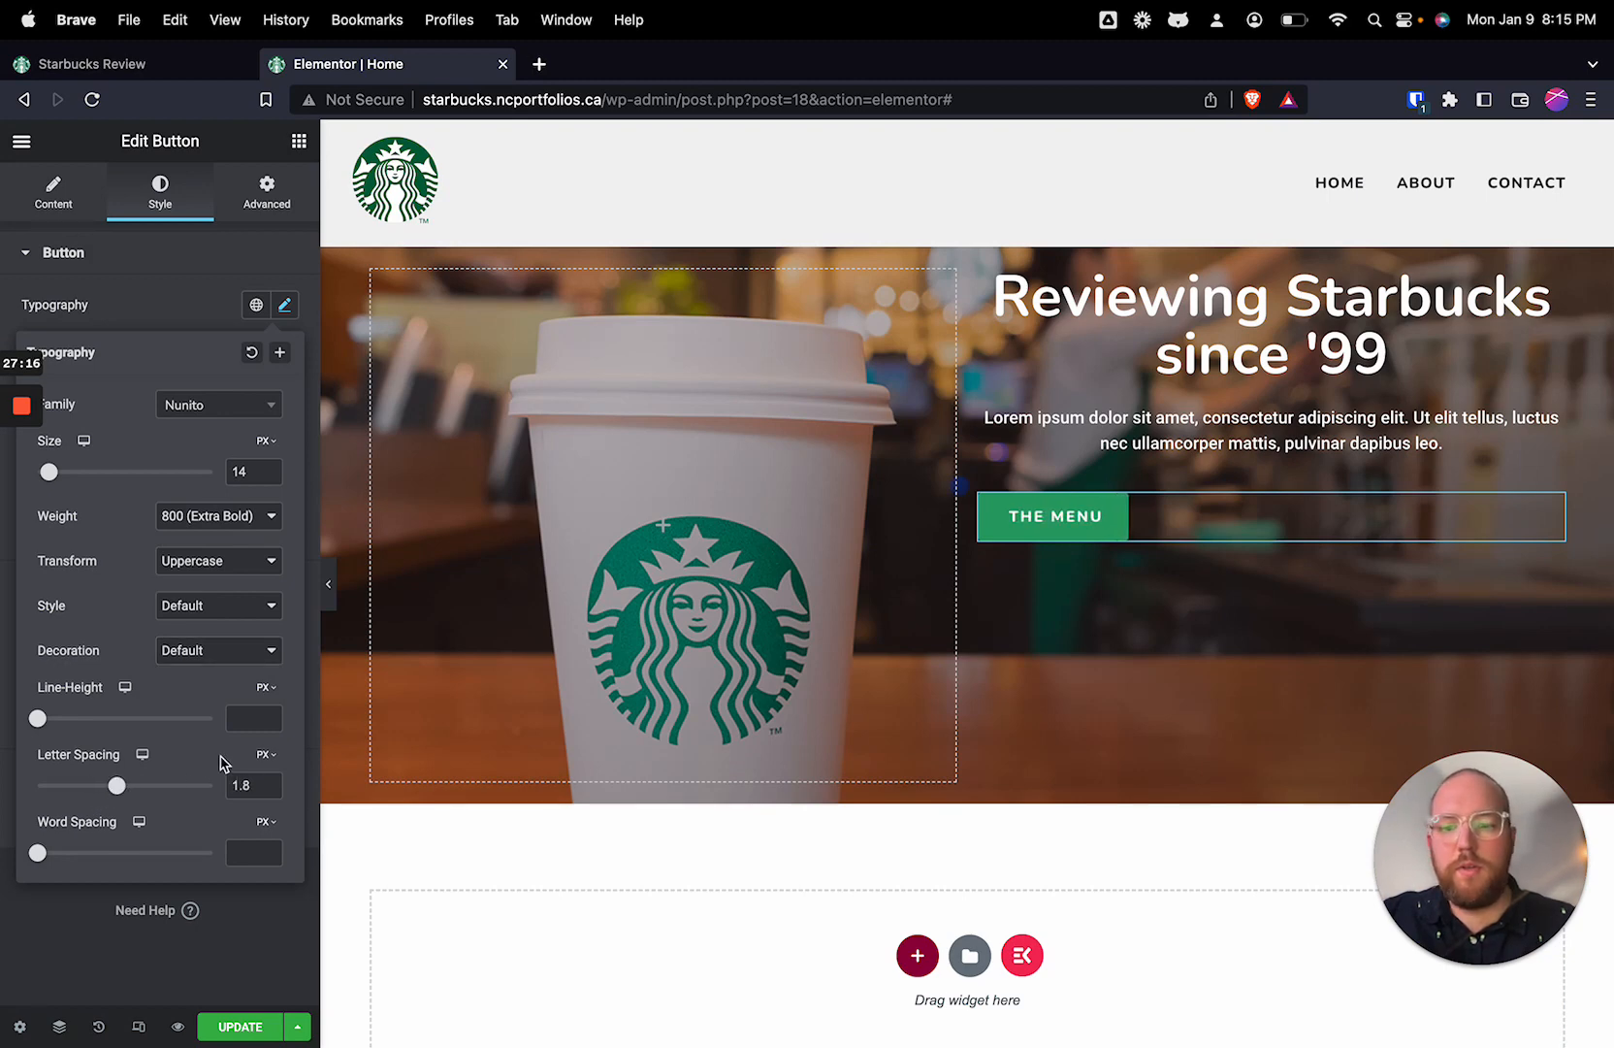
{"action": "left_click", "coordinate": [171, 264]}
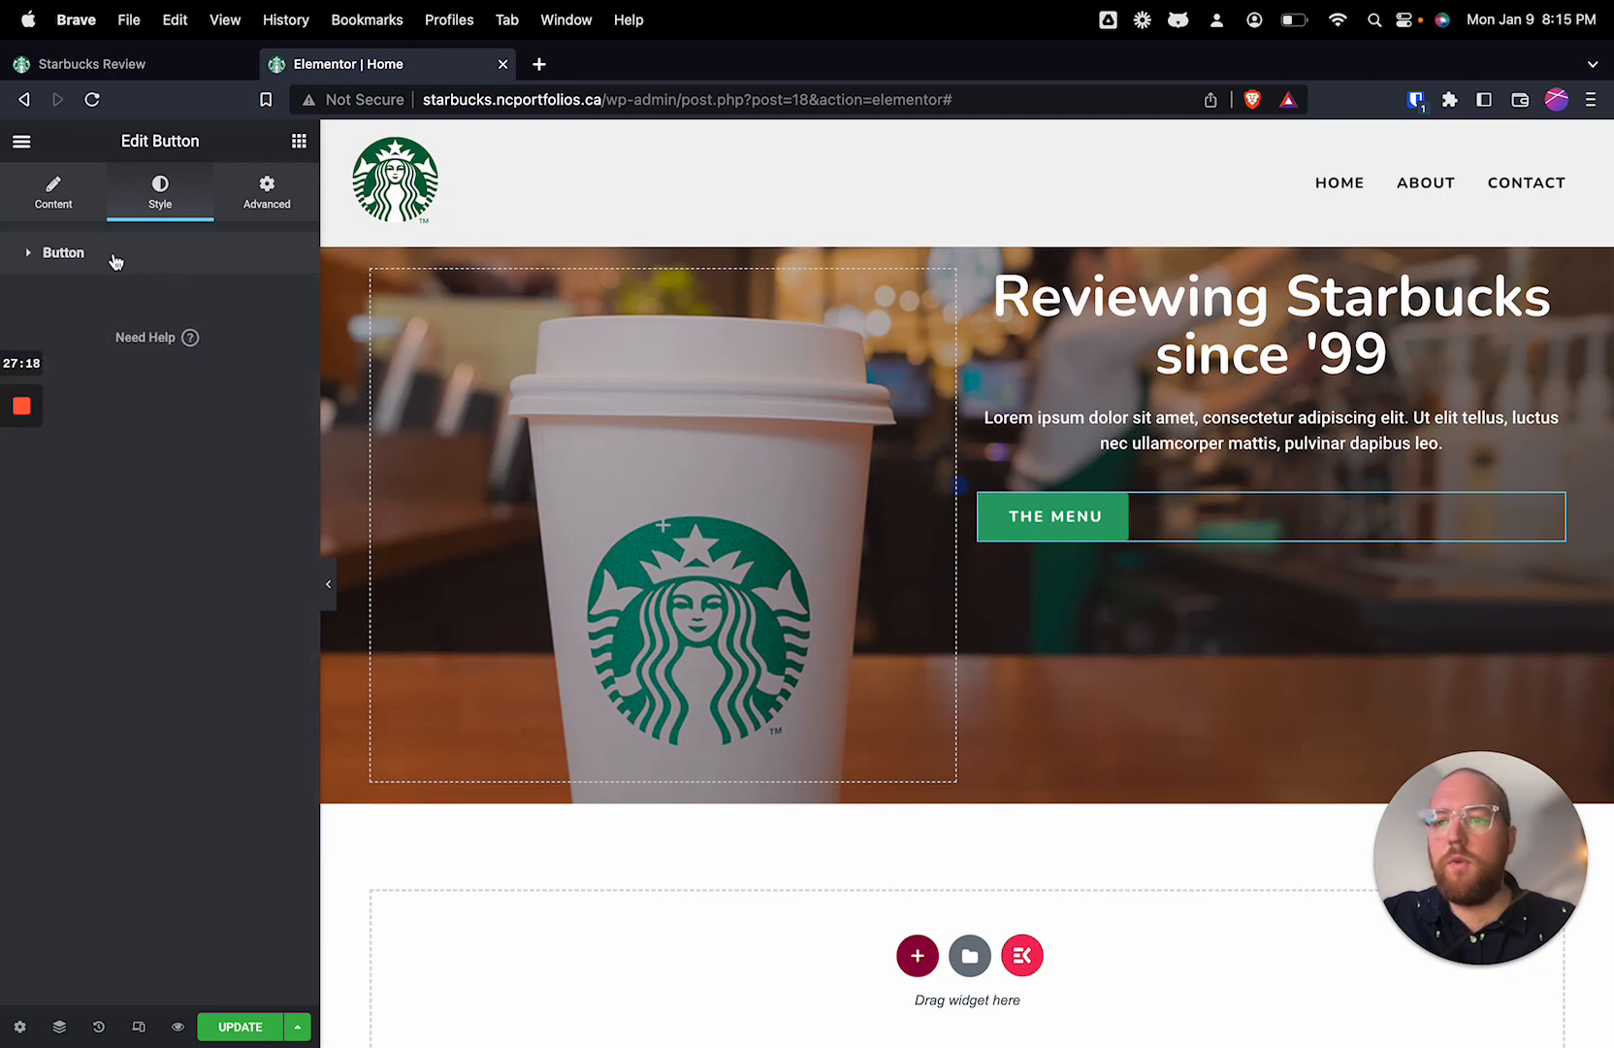
{"action": "left_click", "coordinate": [116, 261]}
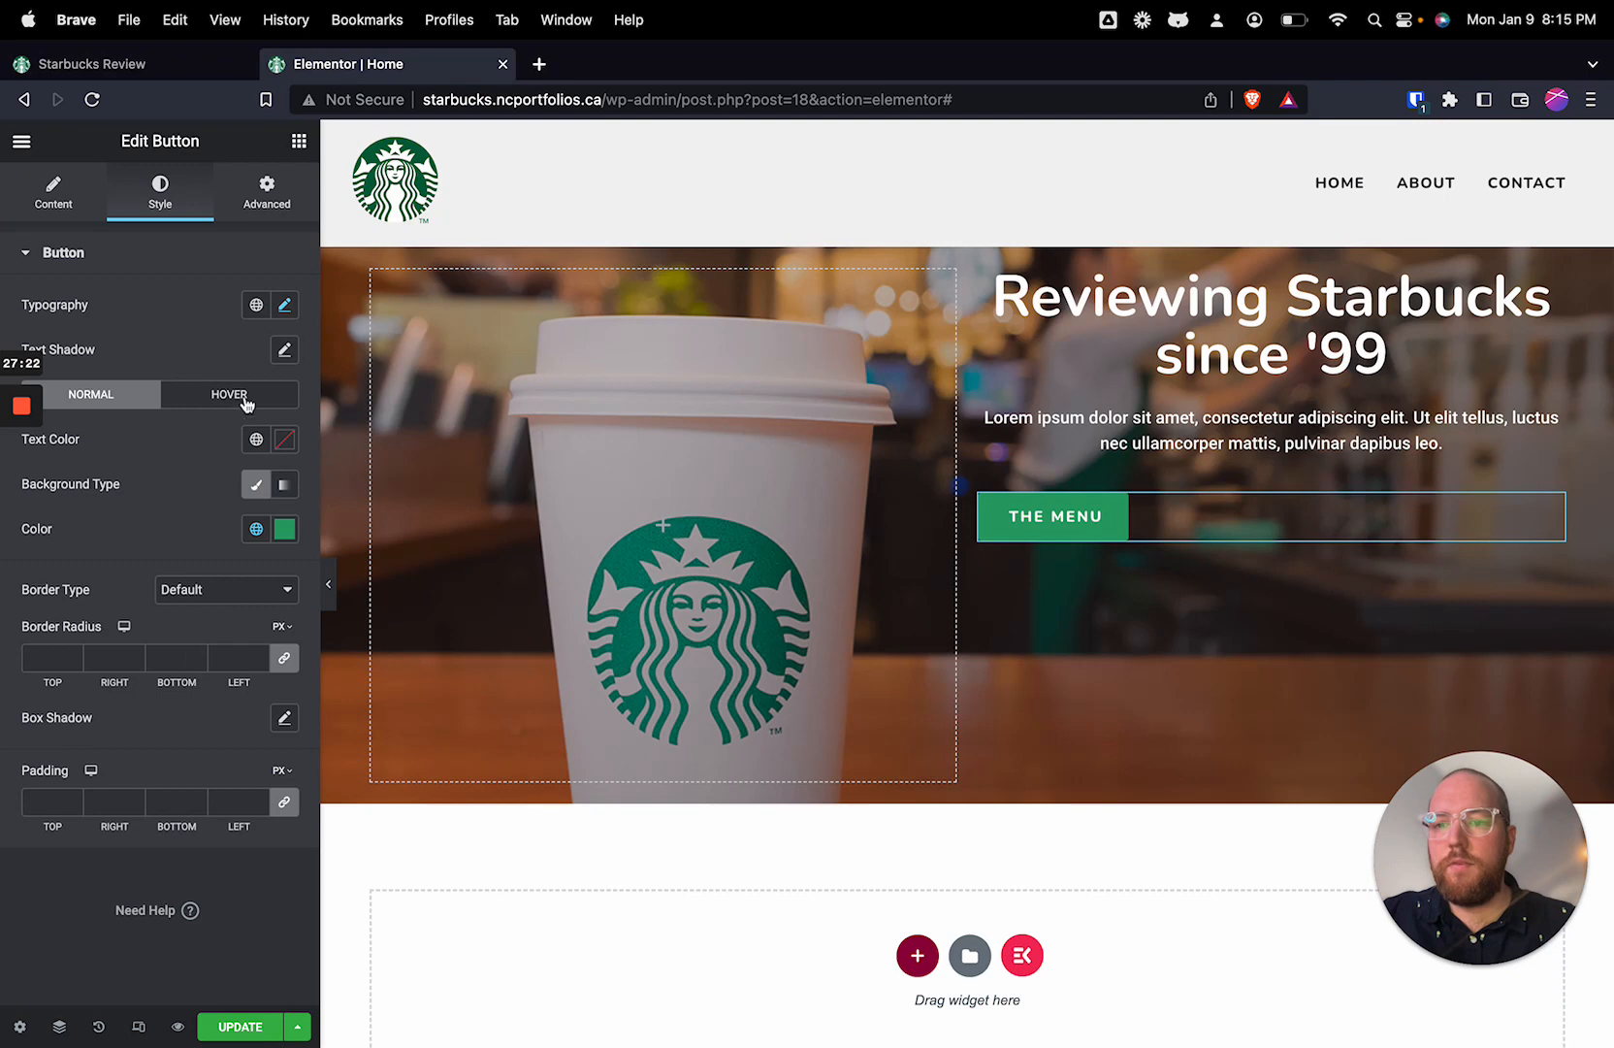
{"action": "left_click", "coordinate": [281, 306]}
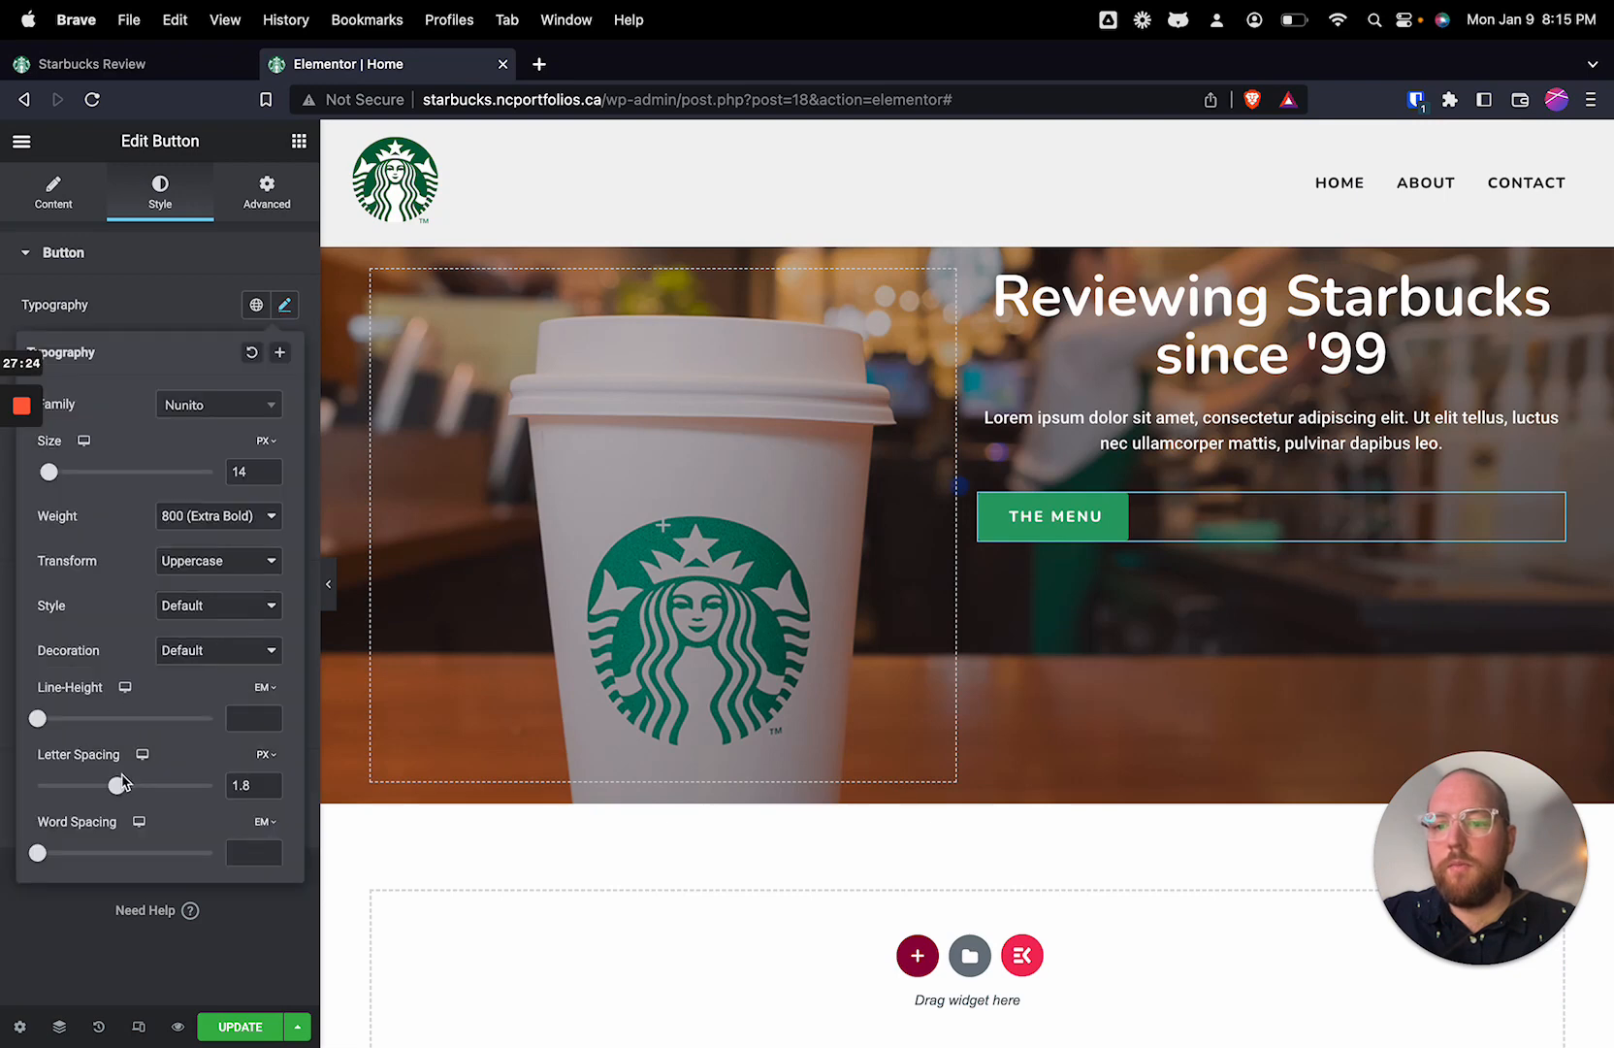
{"action": "left_click", "coordinate": [194, 968]}
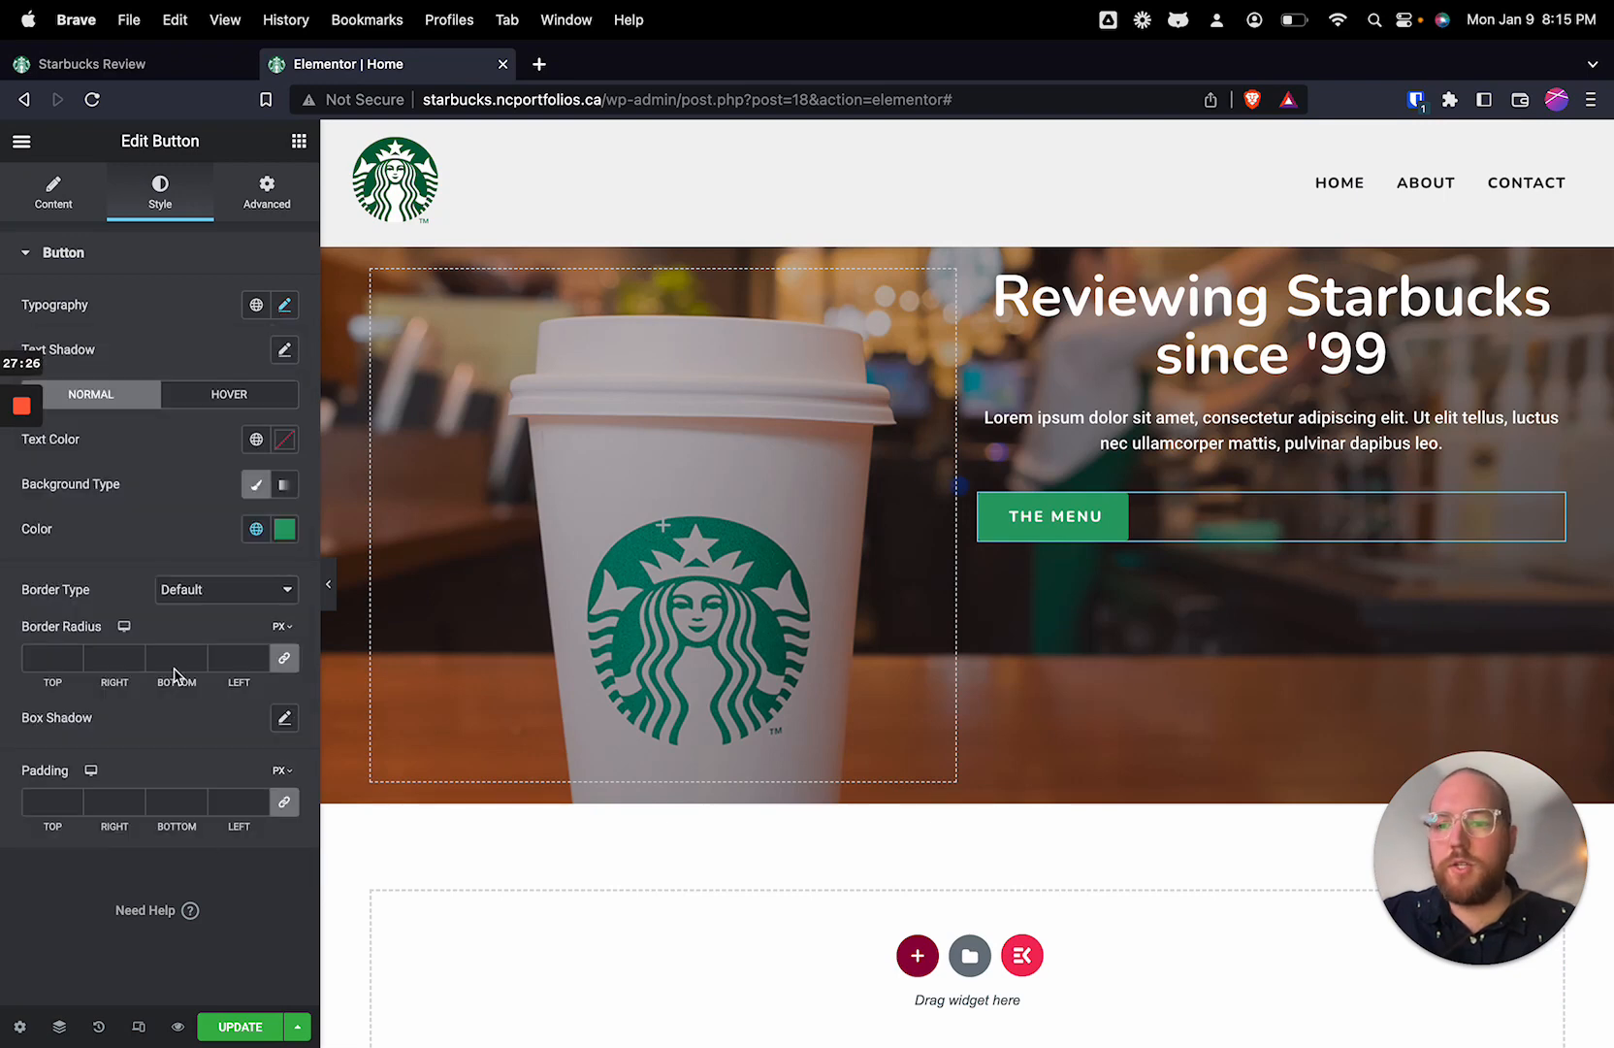
Step: Center-align the hero's "The Menu" button
{"action": "left_click", "coordinate": [55, 194]}
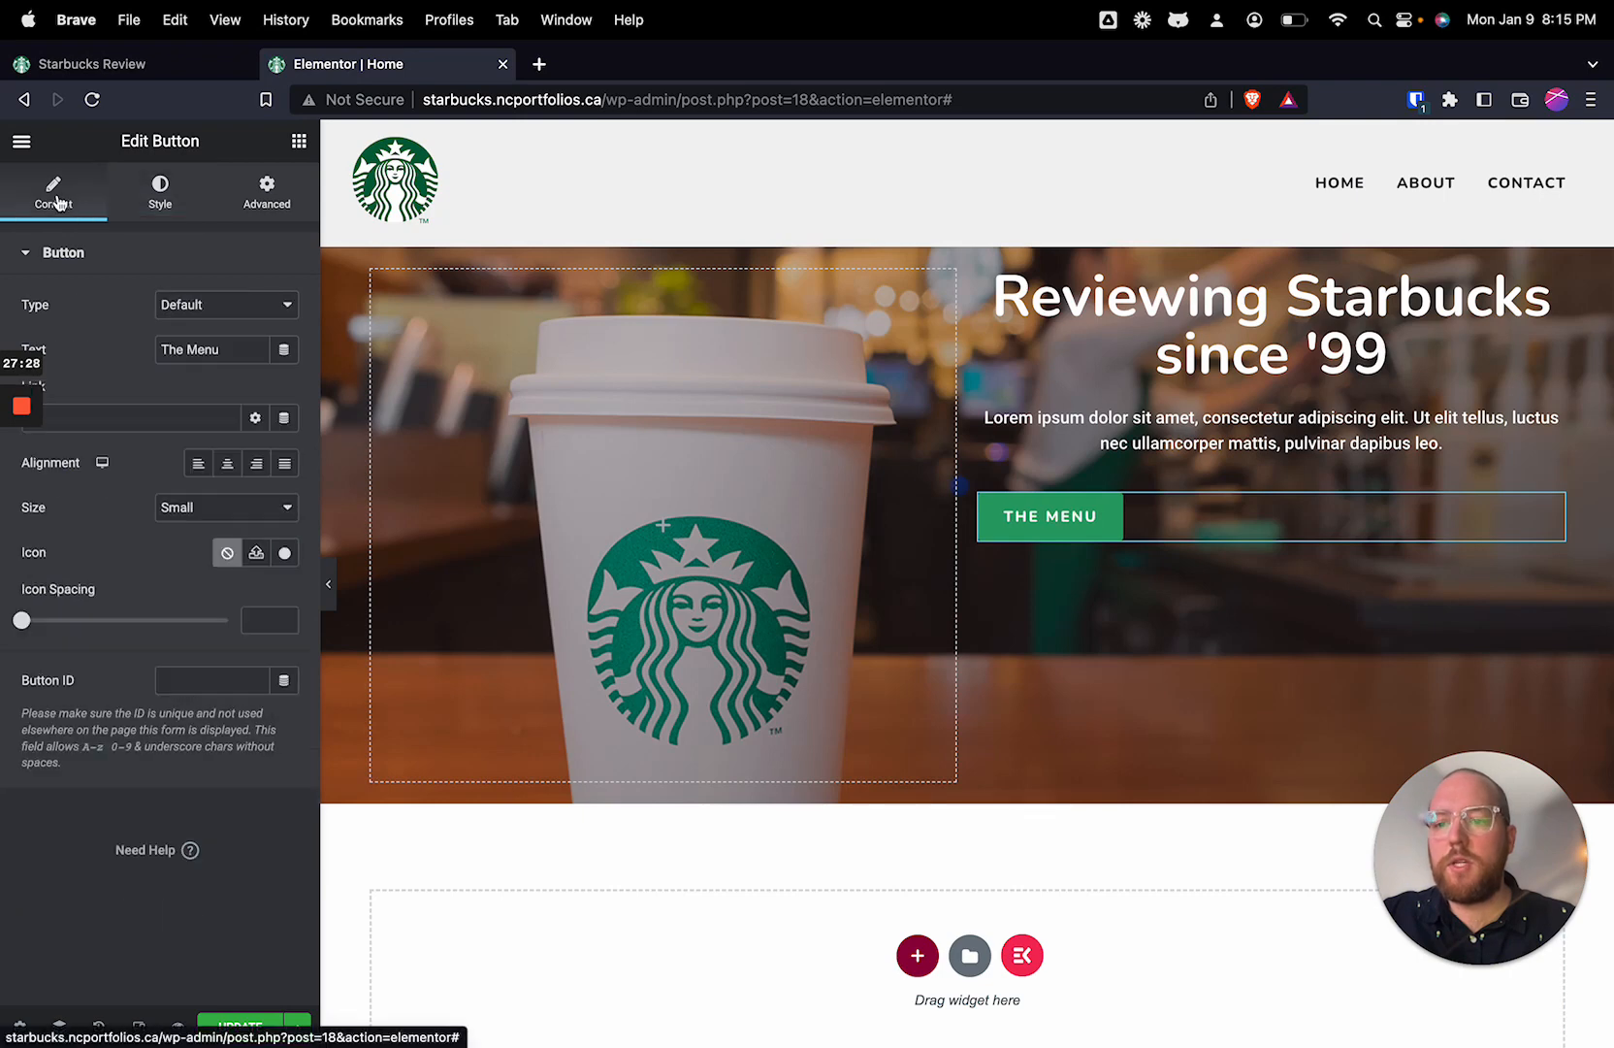
{"action": "left_click", "coordinate": [231, 465]}
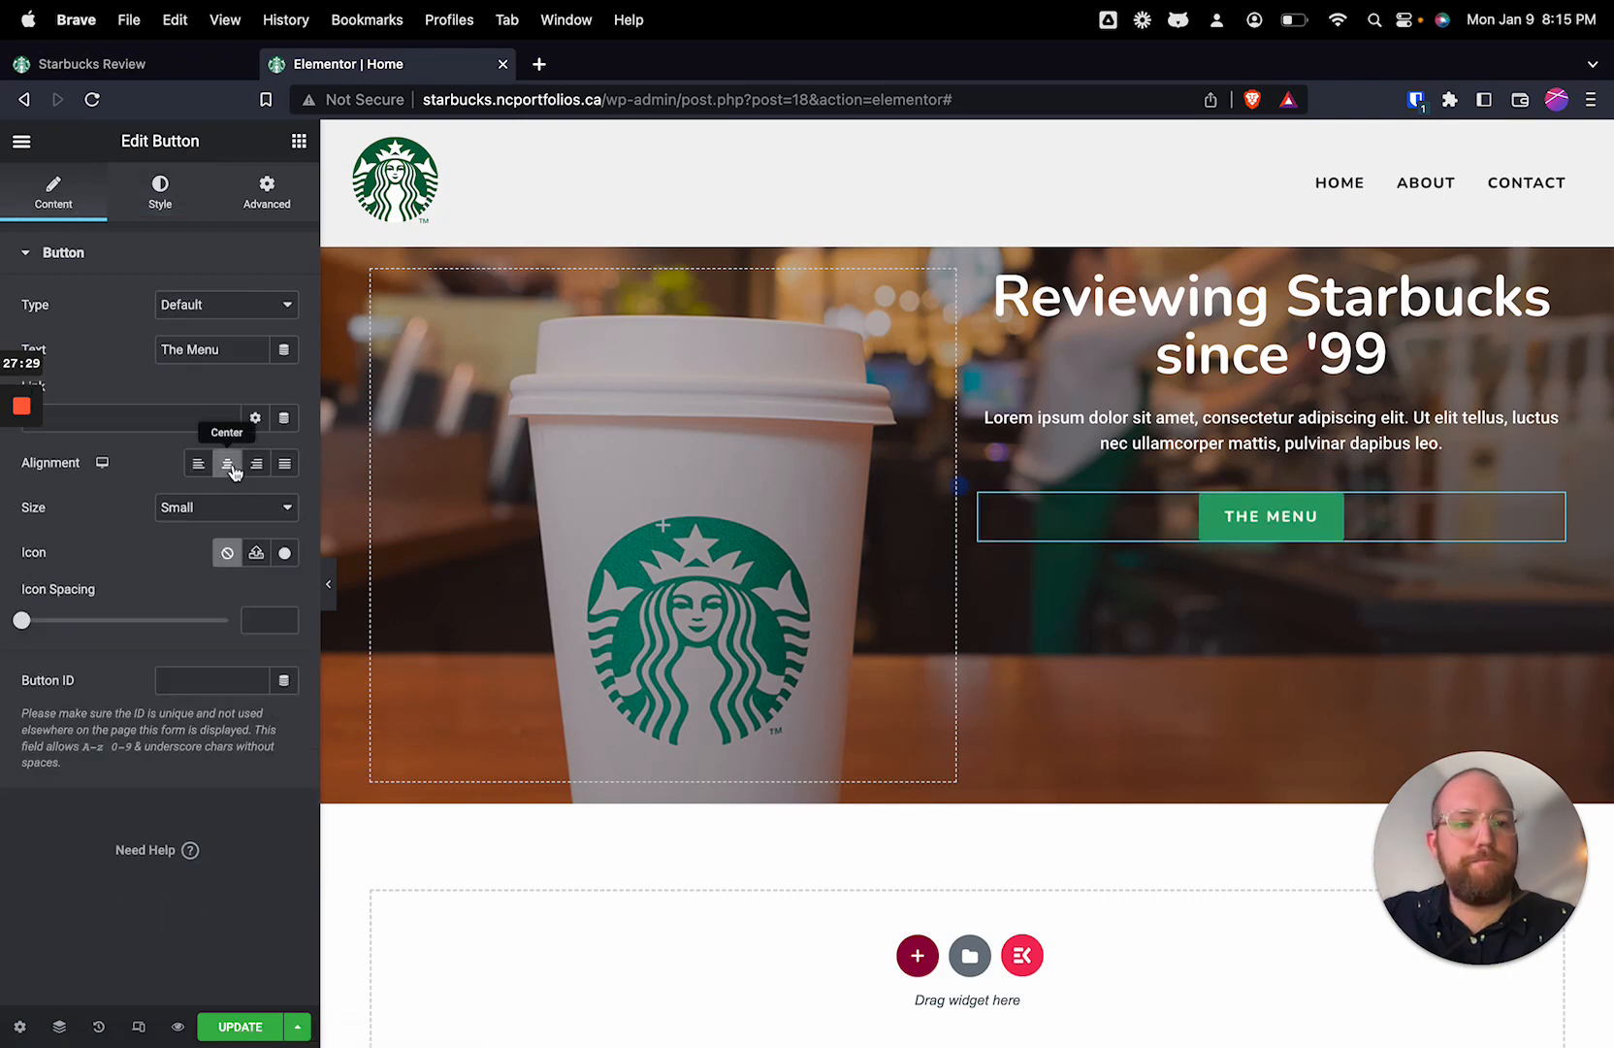
Step: Try the Primary global color as the hero button's background, and set it back to Accent
{"action": "left_click", "coordinate": [176, 197]}
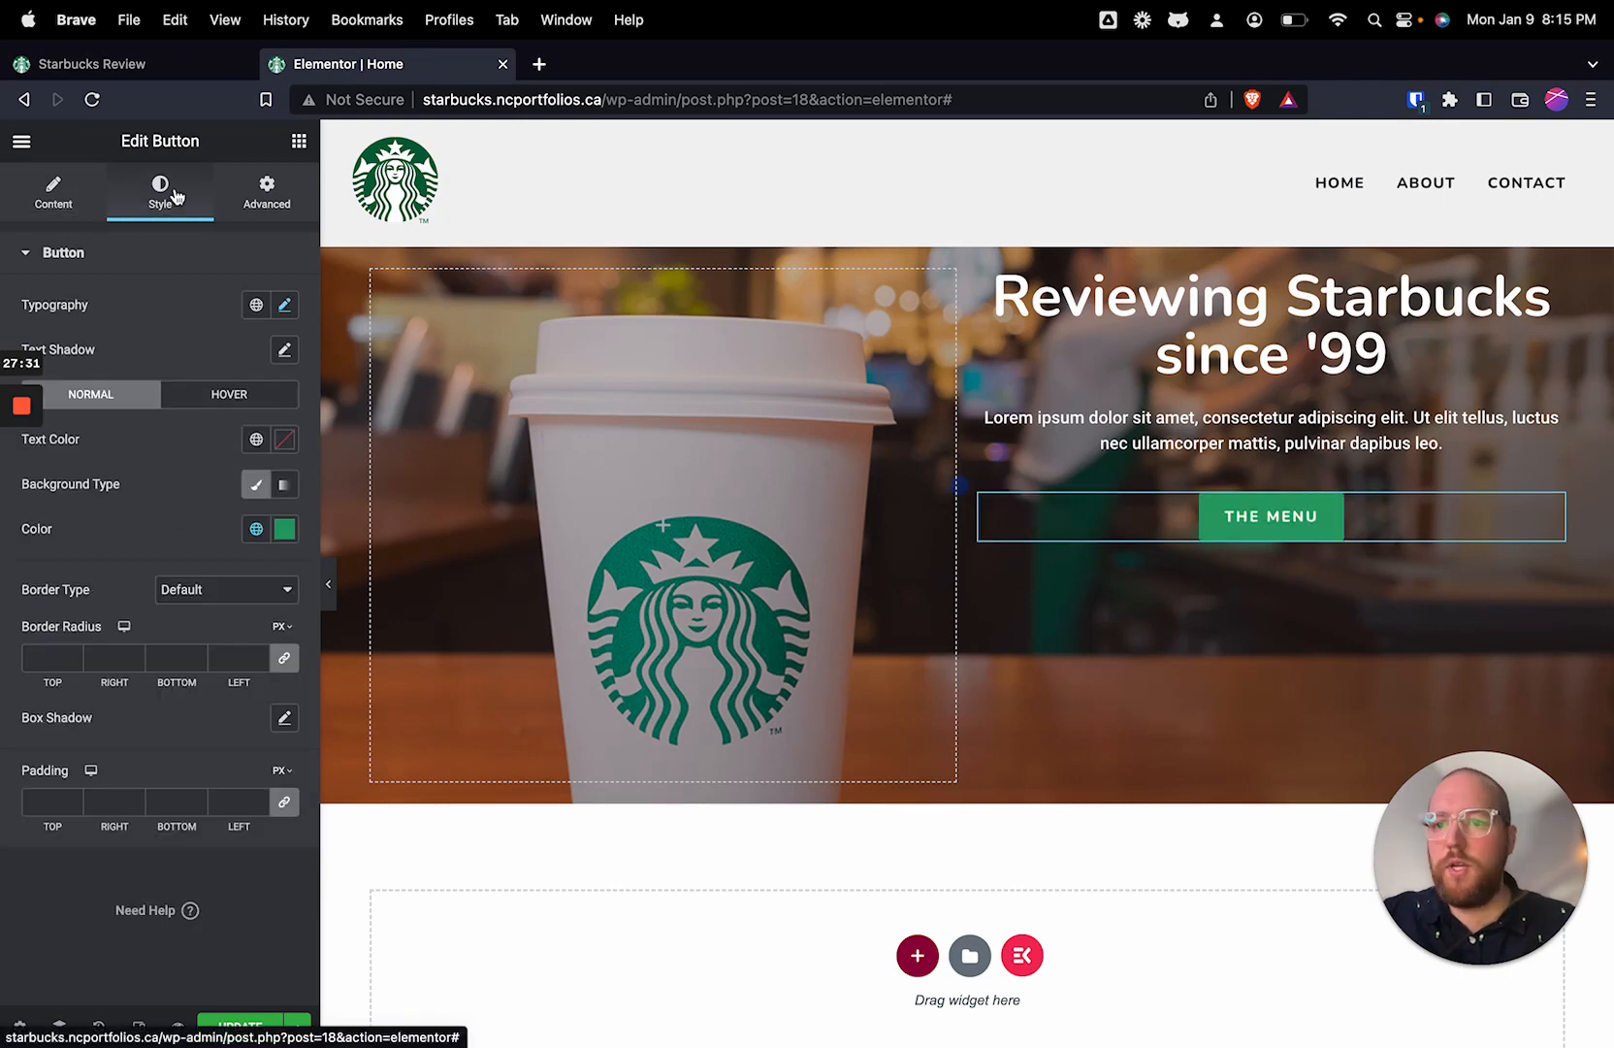
{"action": "left_click", "coordinate": [255, 529]}
{"action": "left_click", "coordinate": [126, 636]}
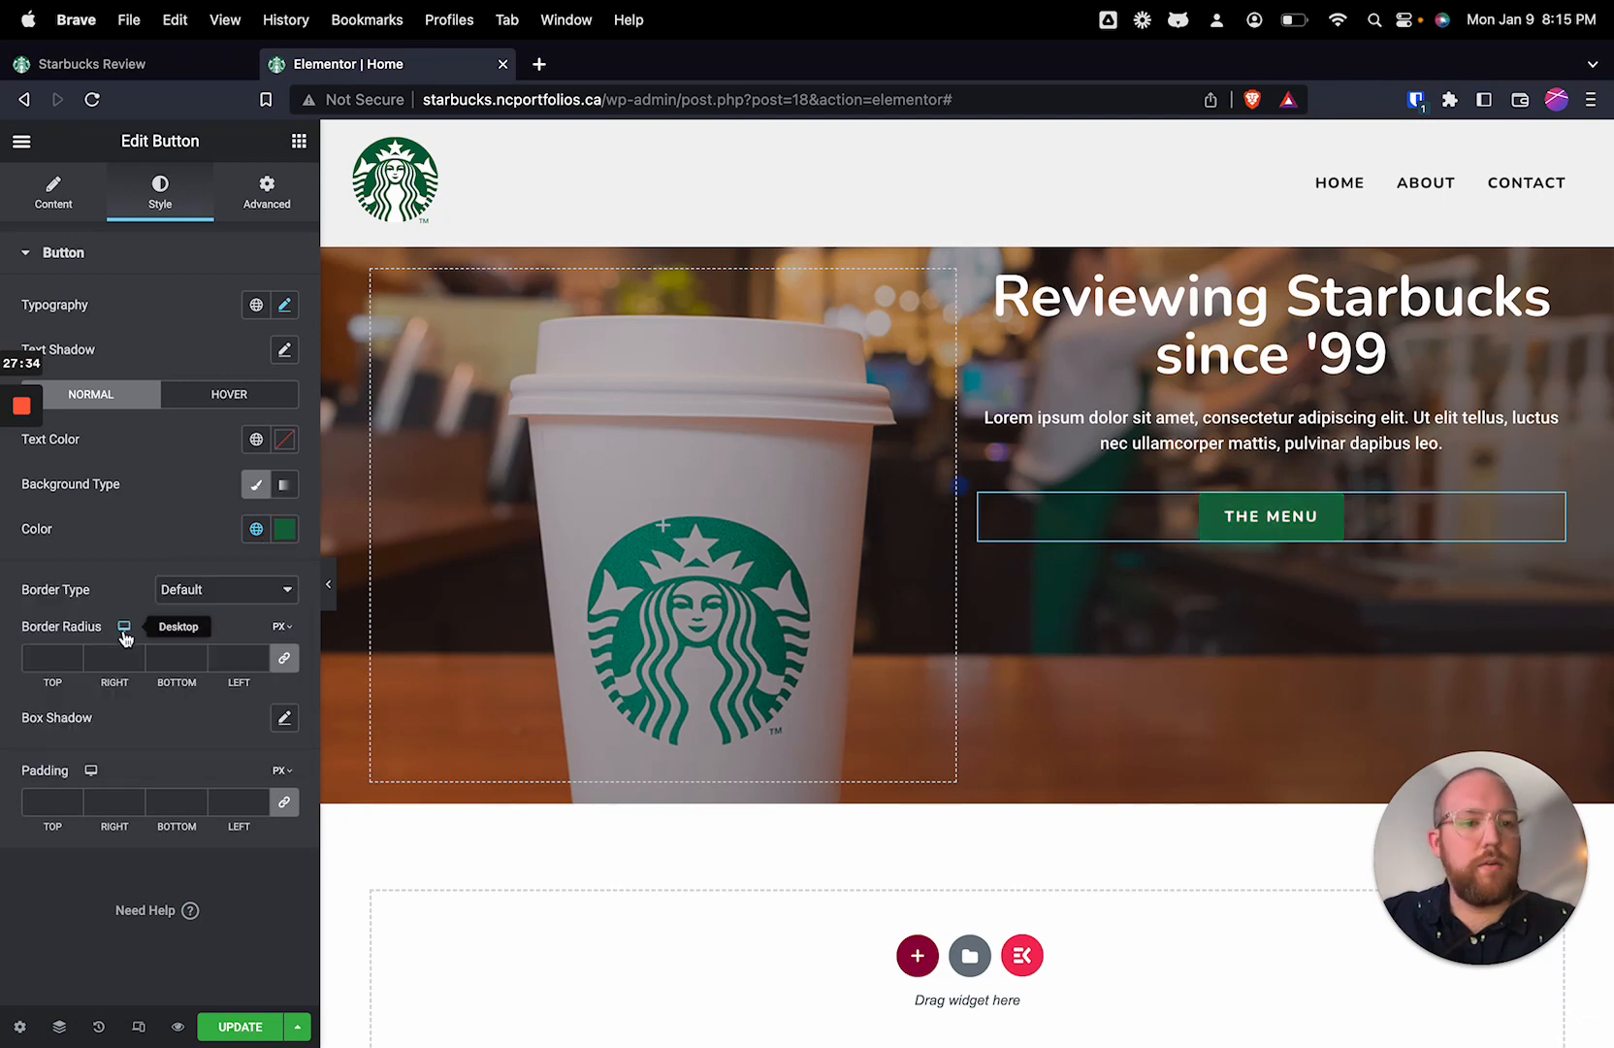
{"action": "left_click", "coordinate": [255, 529]}
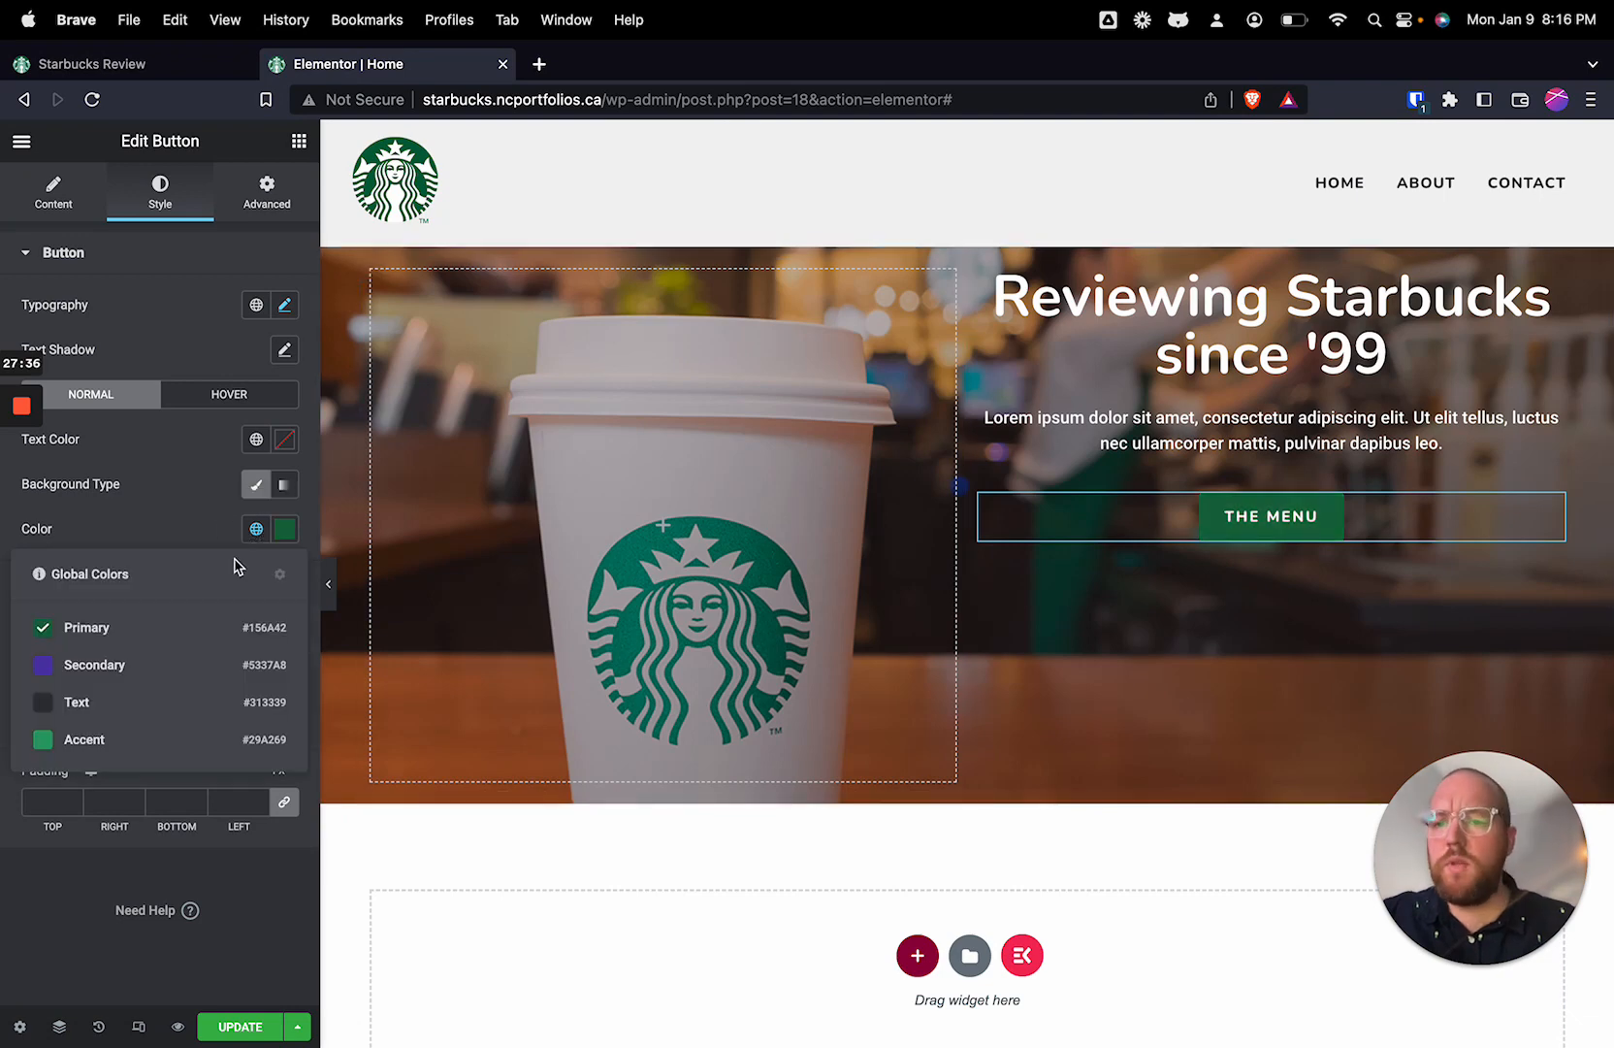
{"action": "left_click", "coordinate": [97, 740]}
Step: Select the hero heading, button and paragraph in turn to see which widget's settings are being edited
{"action": "scroll", "coordinate": [837, 695], "scroll_direction": "down", "scroll_amount": 1}
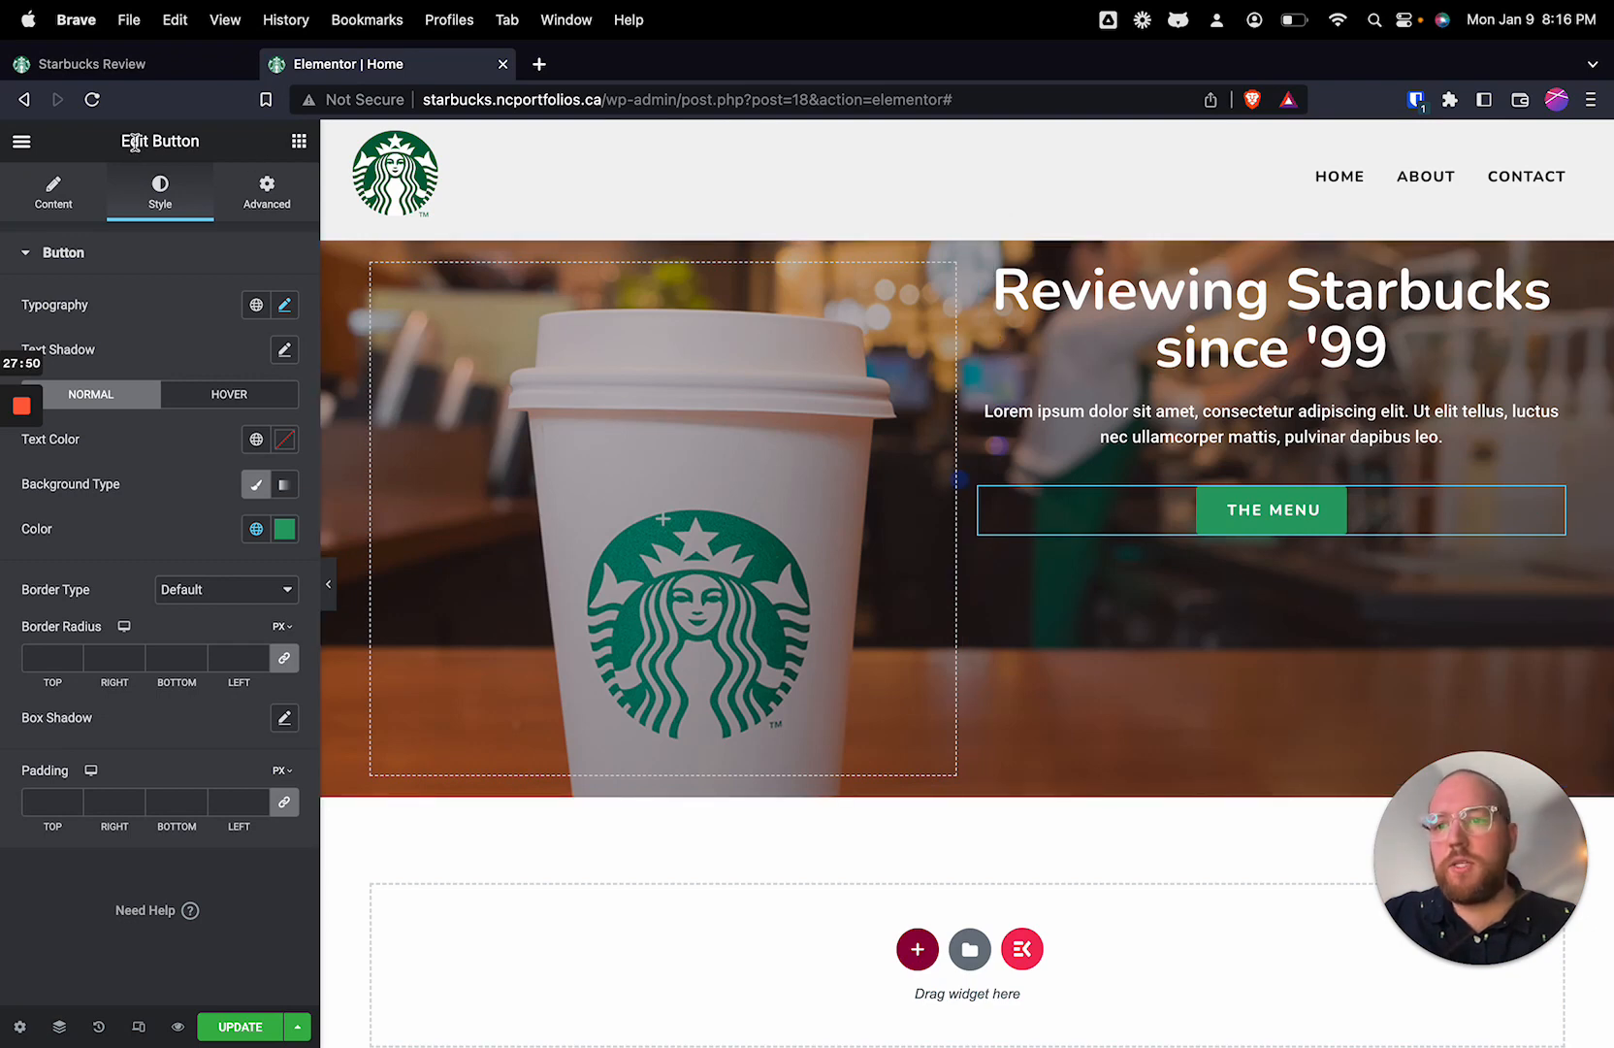
{"action": "left_click_drag", "start_coordinate": [121, 146], "coordinate": [190, 130]}
{"action": "double_click", "coordinate": [168, 144]}
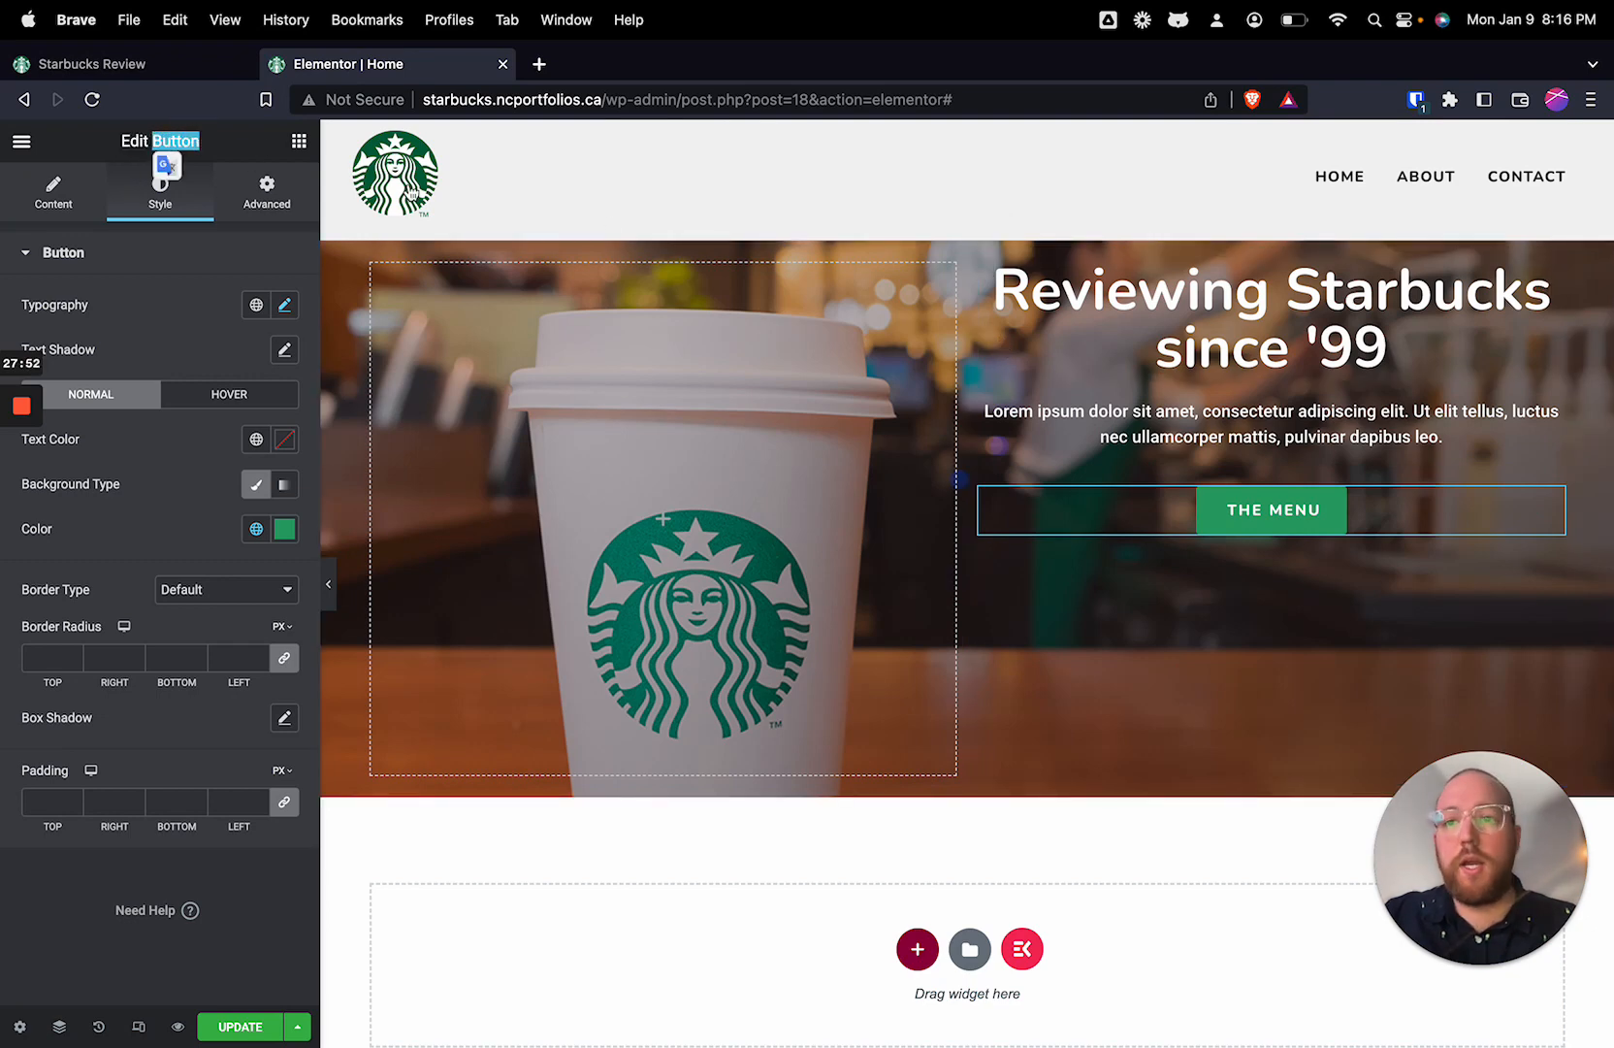
{"action": "left_click", "coordinate": [1383, 347]}
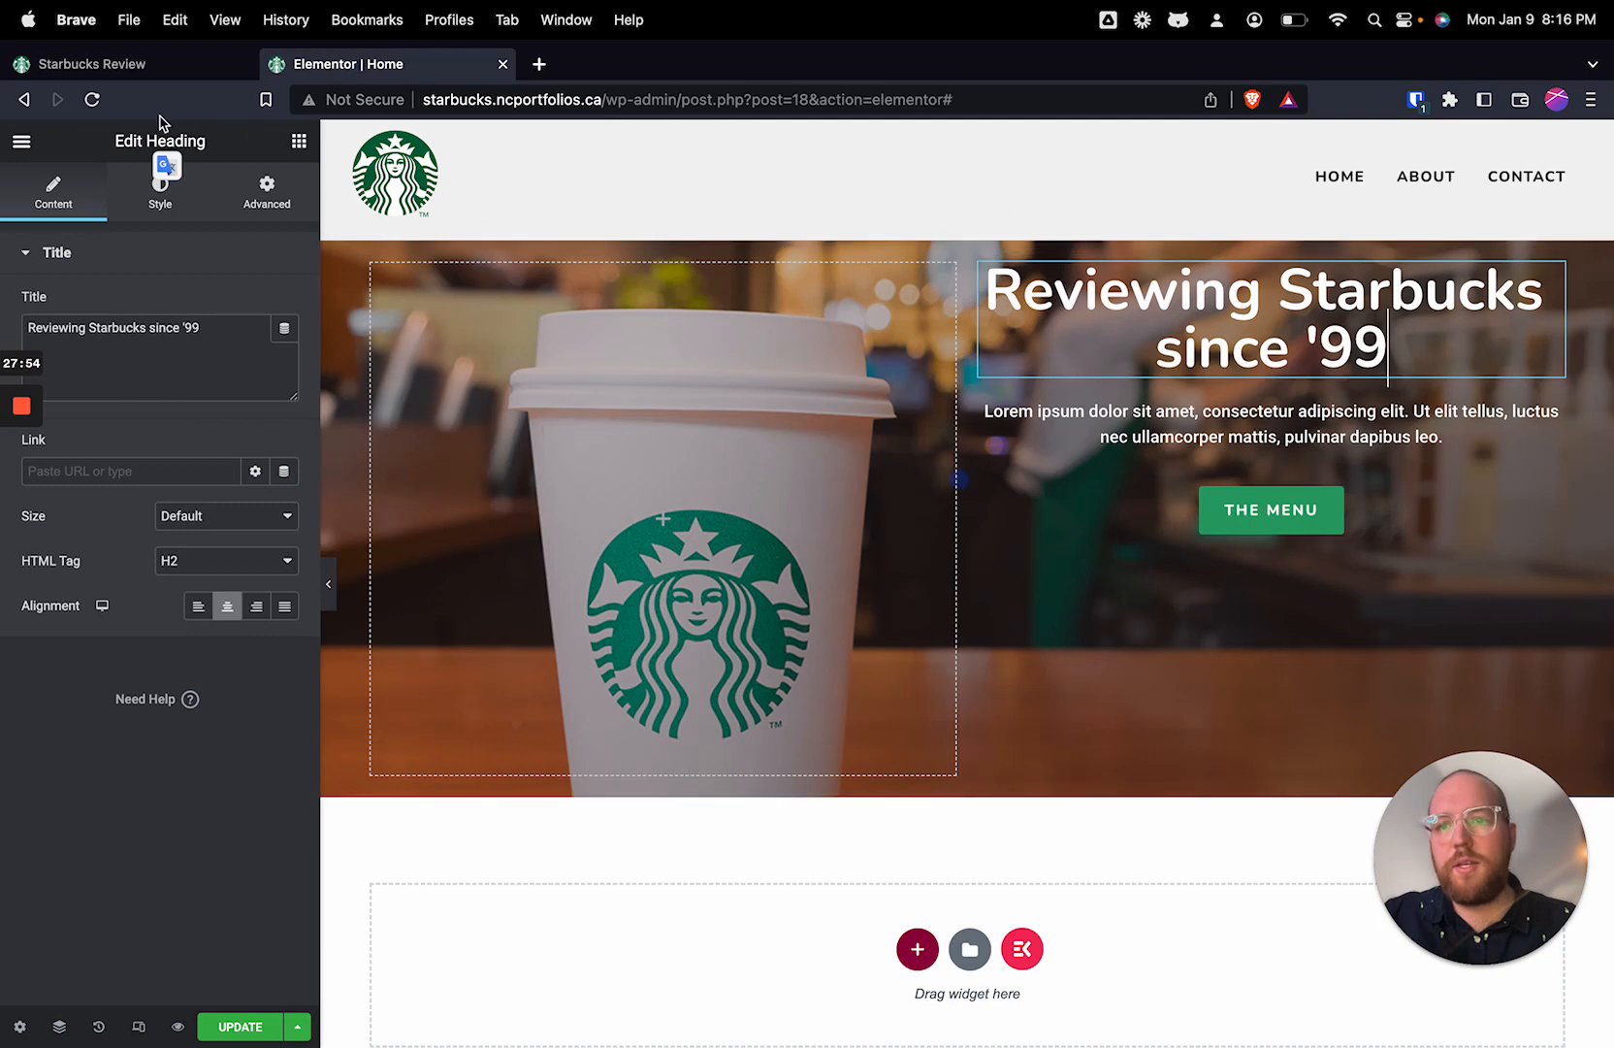
{"action": "left_click", "coordinate": [1261, 510]}
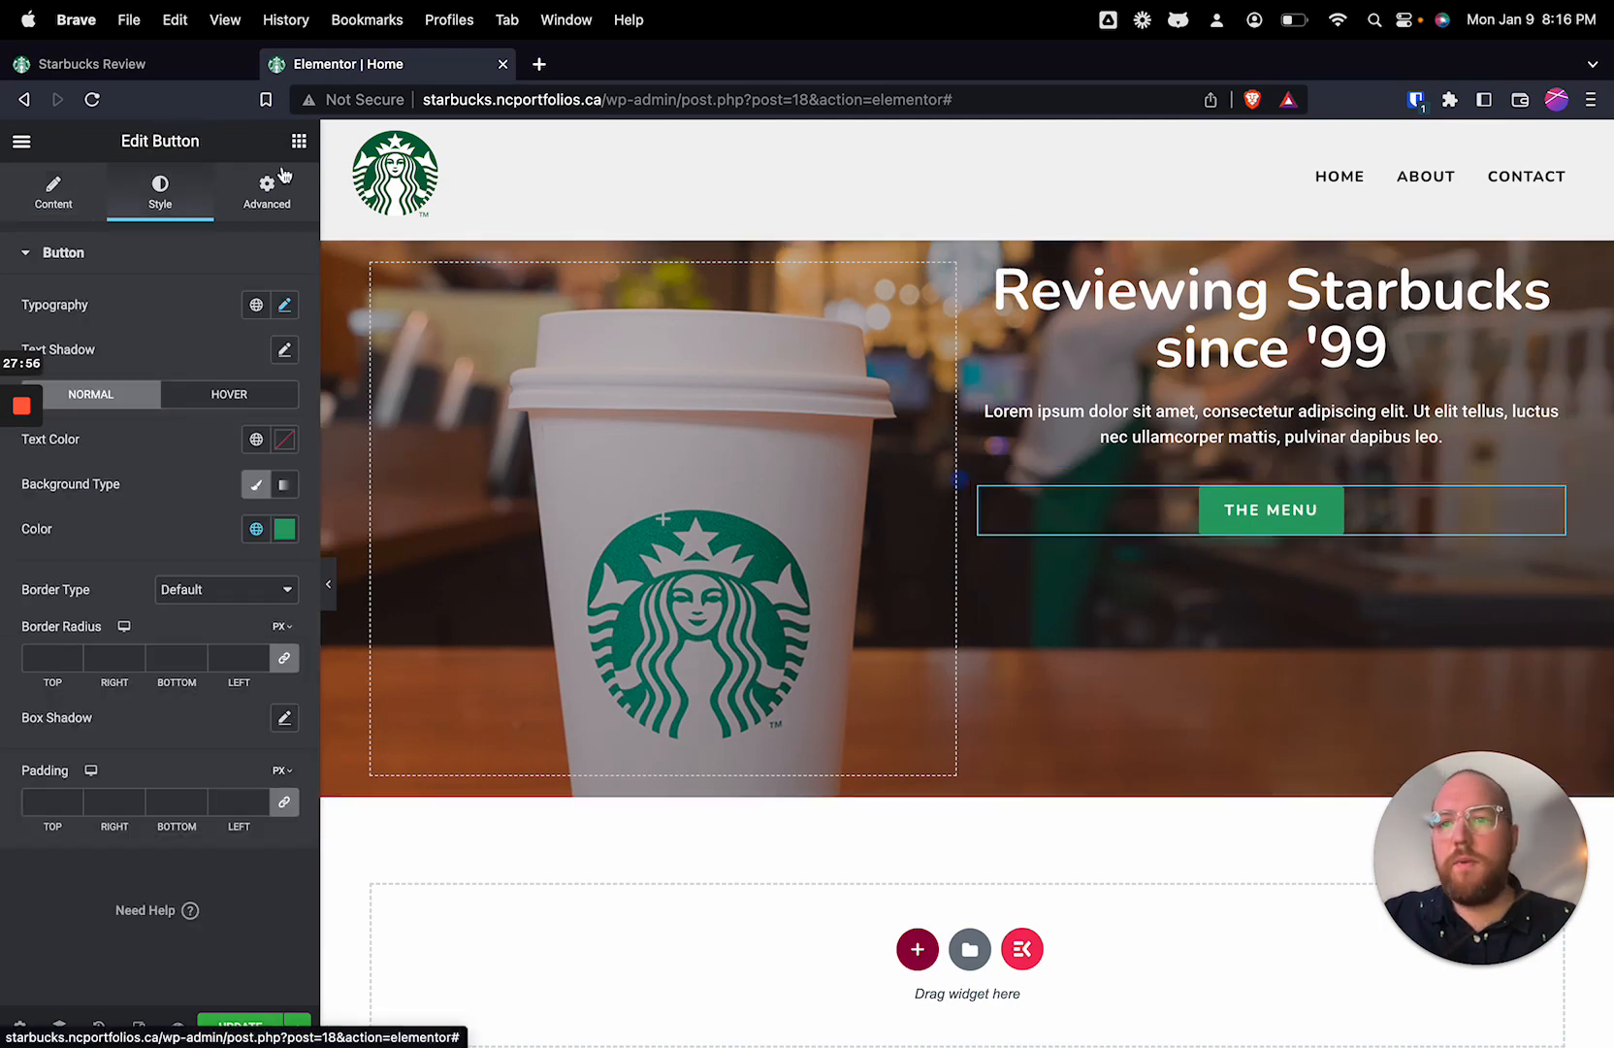
{"action": "left_click", "coordinate": [1163, 437]}
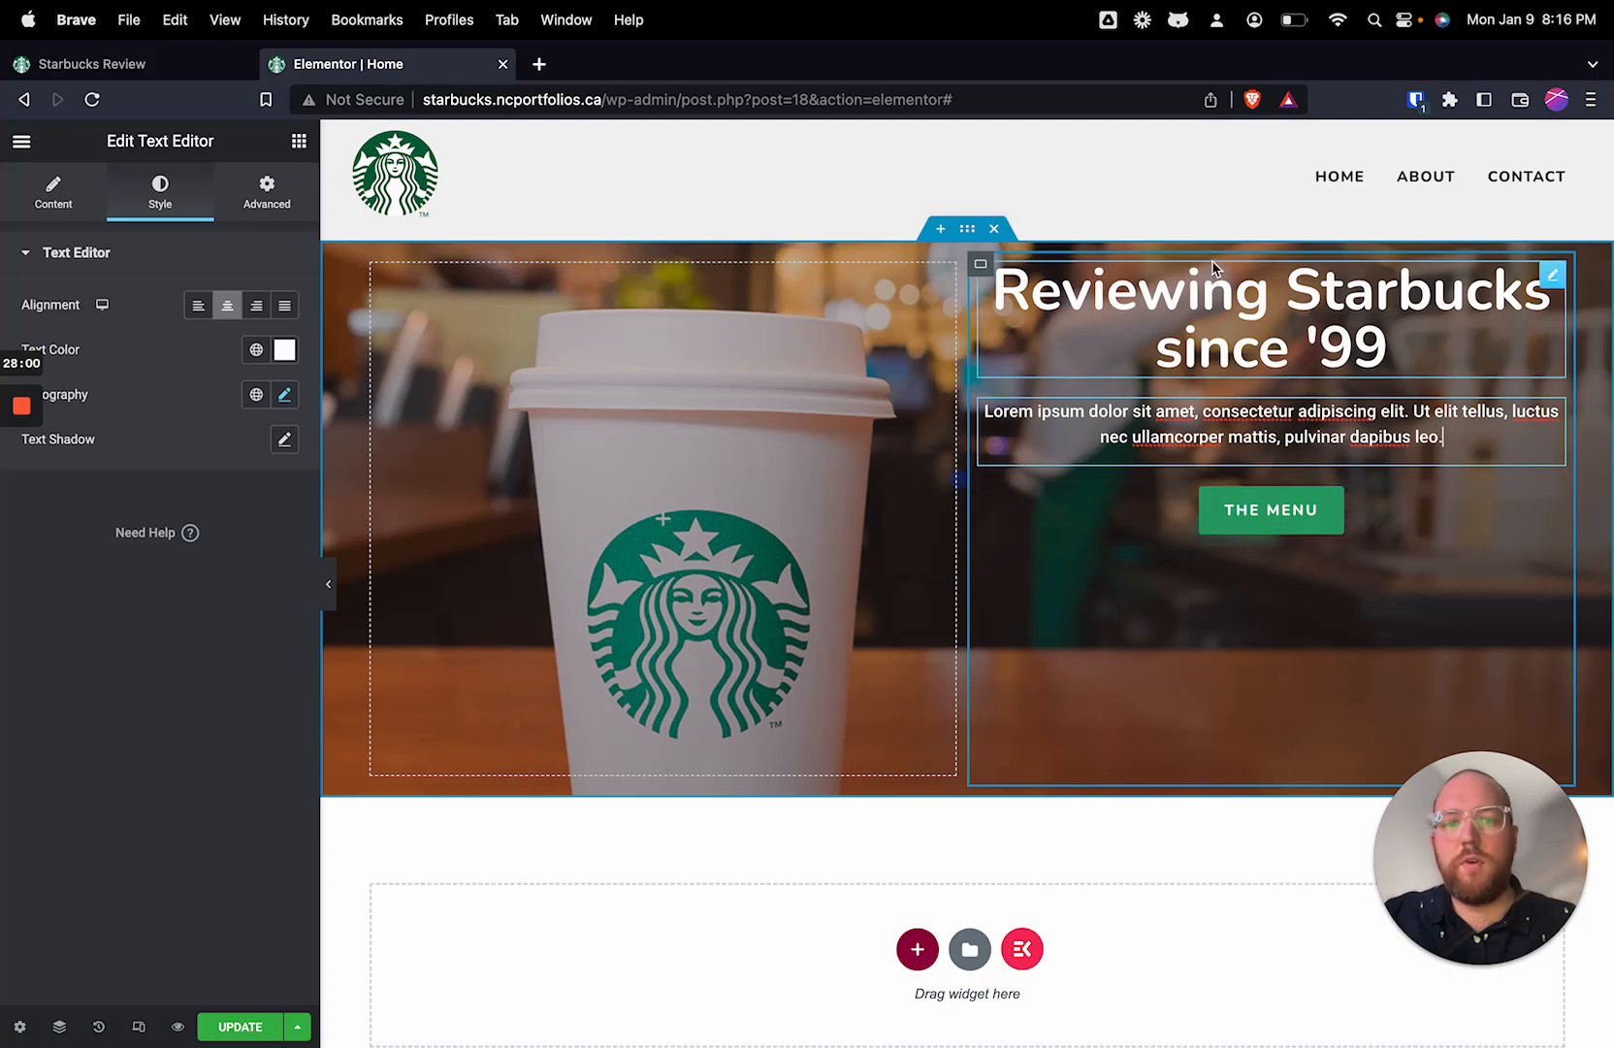
Step: Set the right hero container's Justify Content and Align Items to Center, with a 20 px gap between elements
{"action": "left_click", "coordinate": [981, 264]}
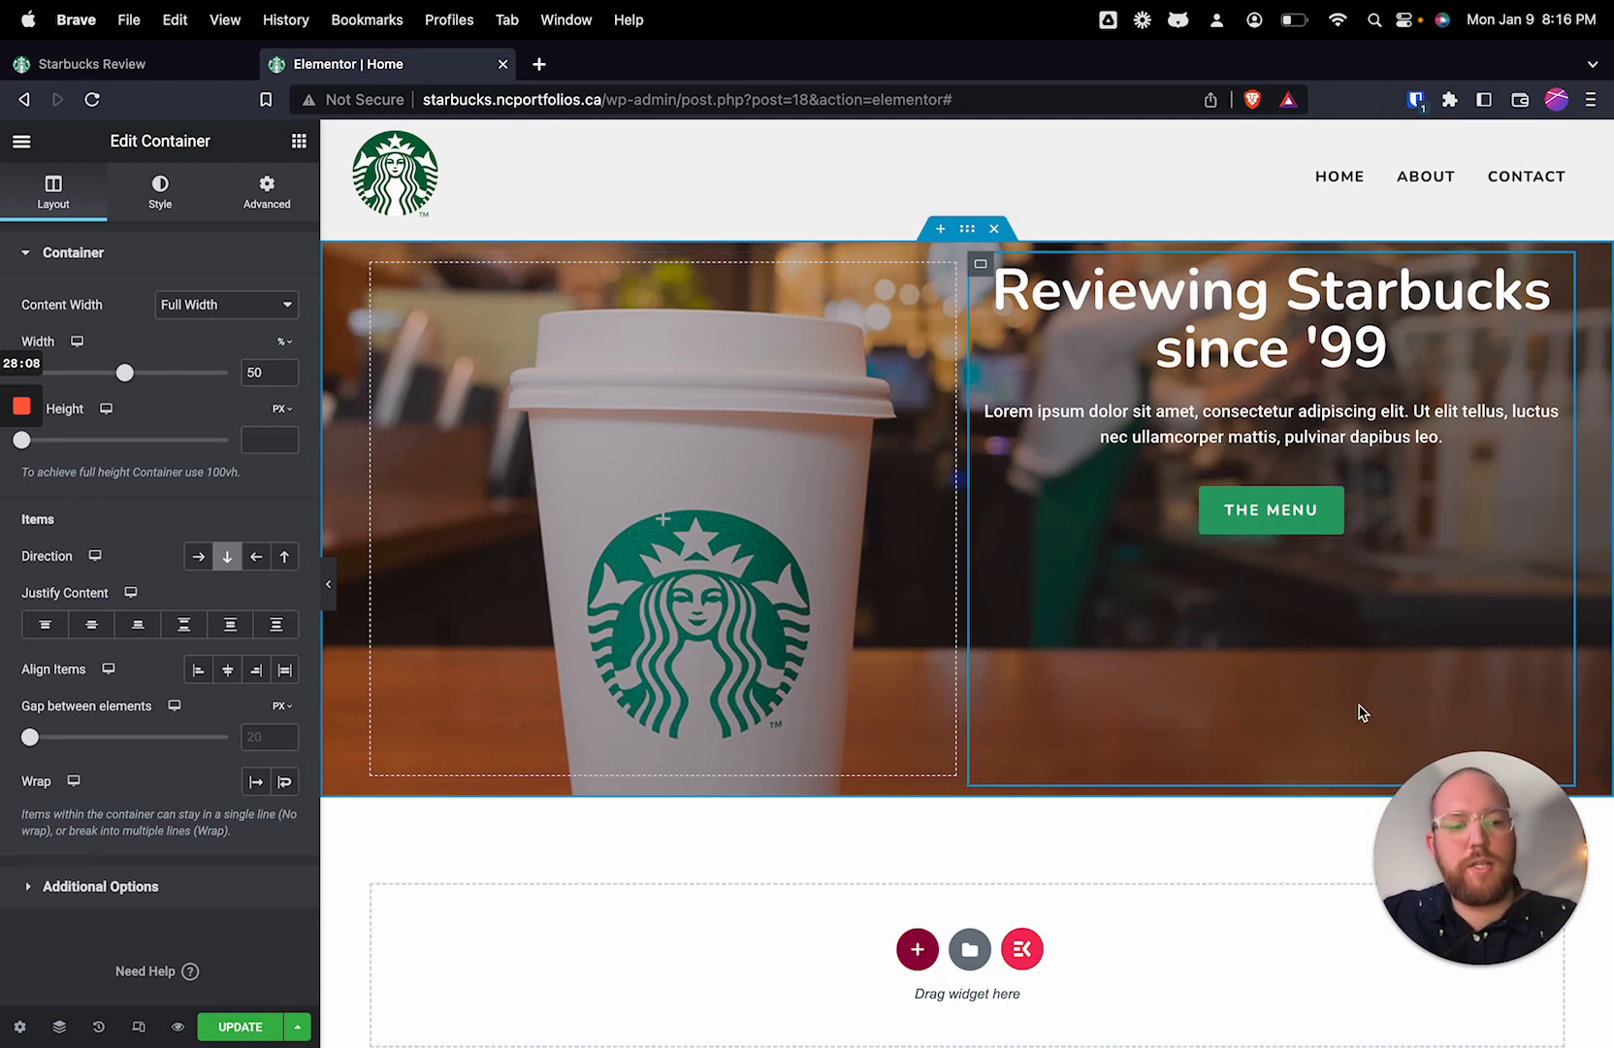
{"action": "left_click", "coordinate": [93, 633]}
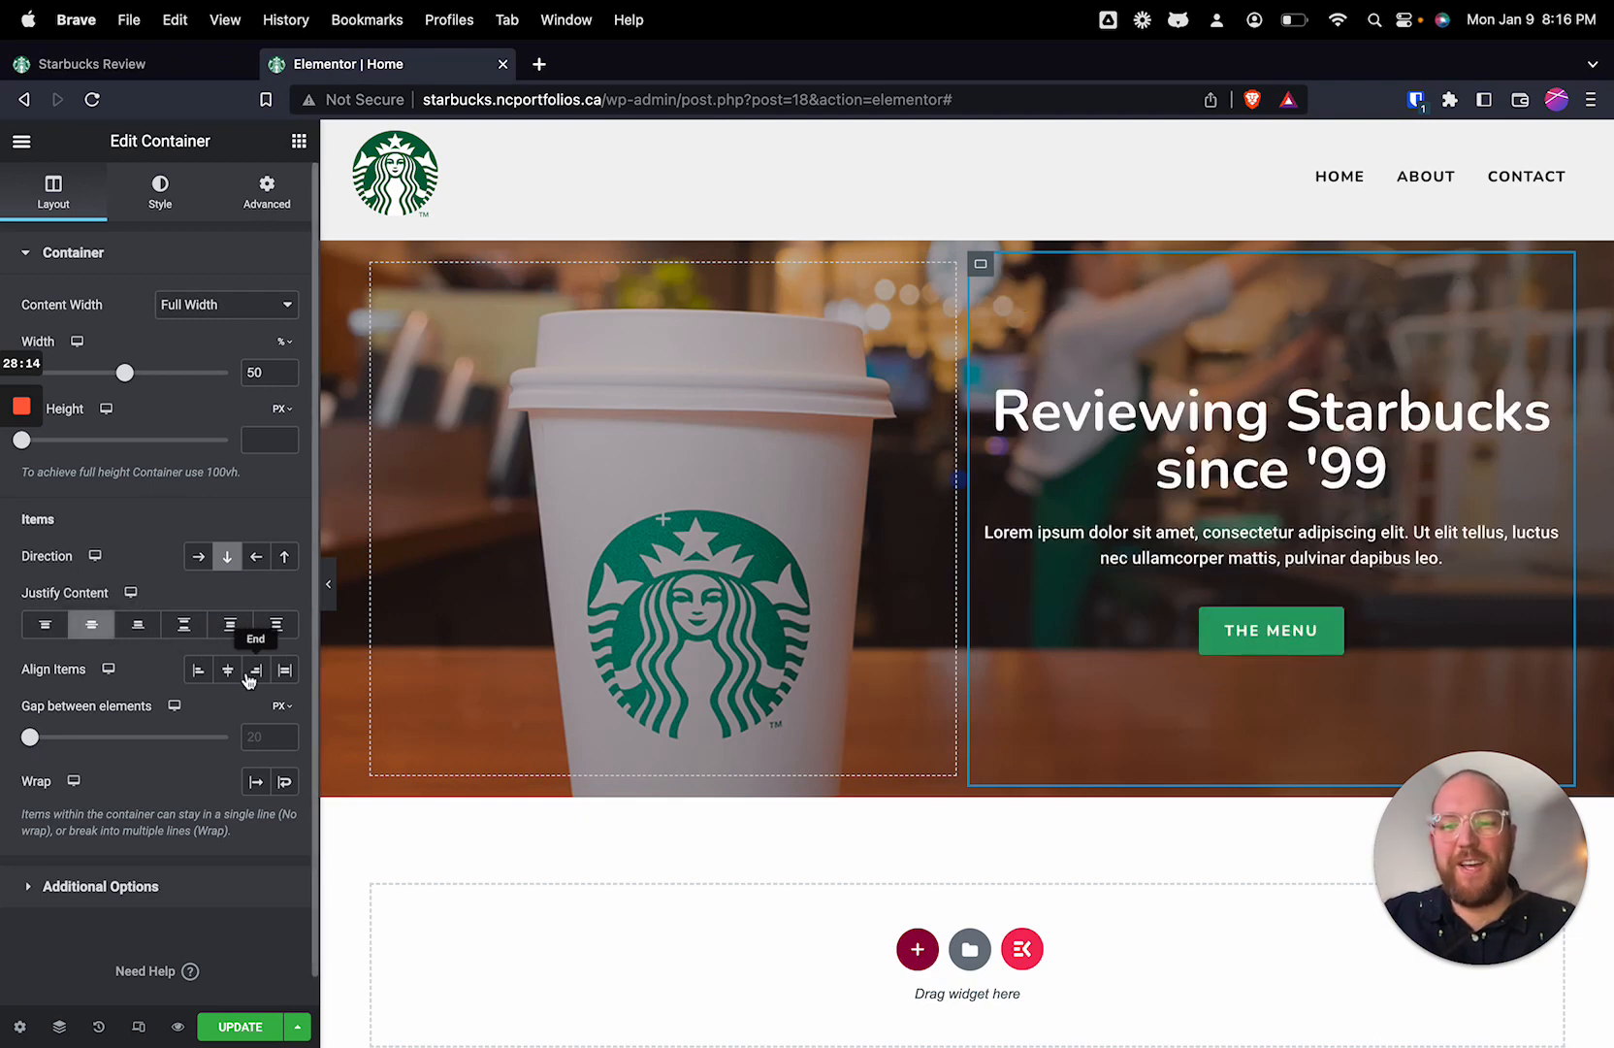
{"action": "left_click", "coordinate": [207, 676]}
{"action": "left_click", "coordinate": [228, 671]}
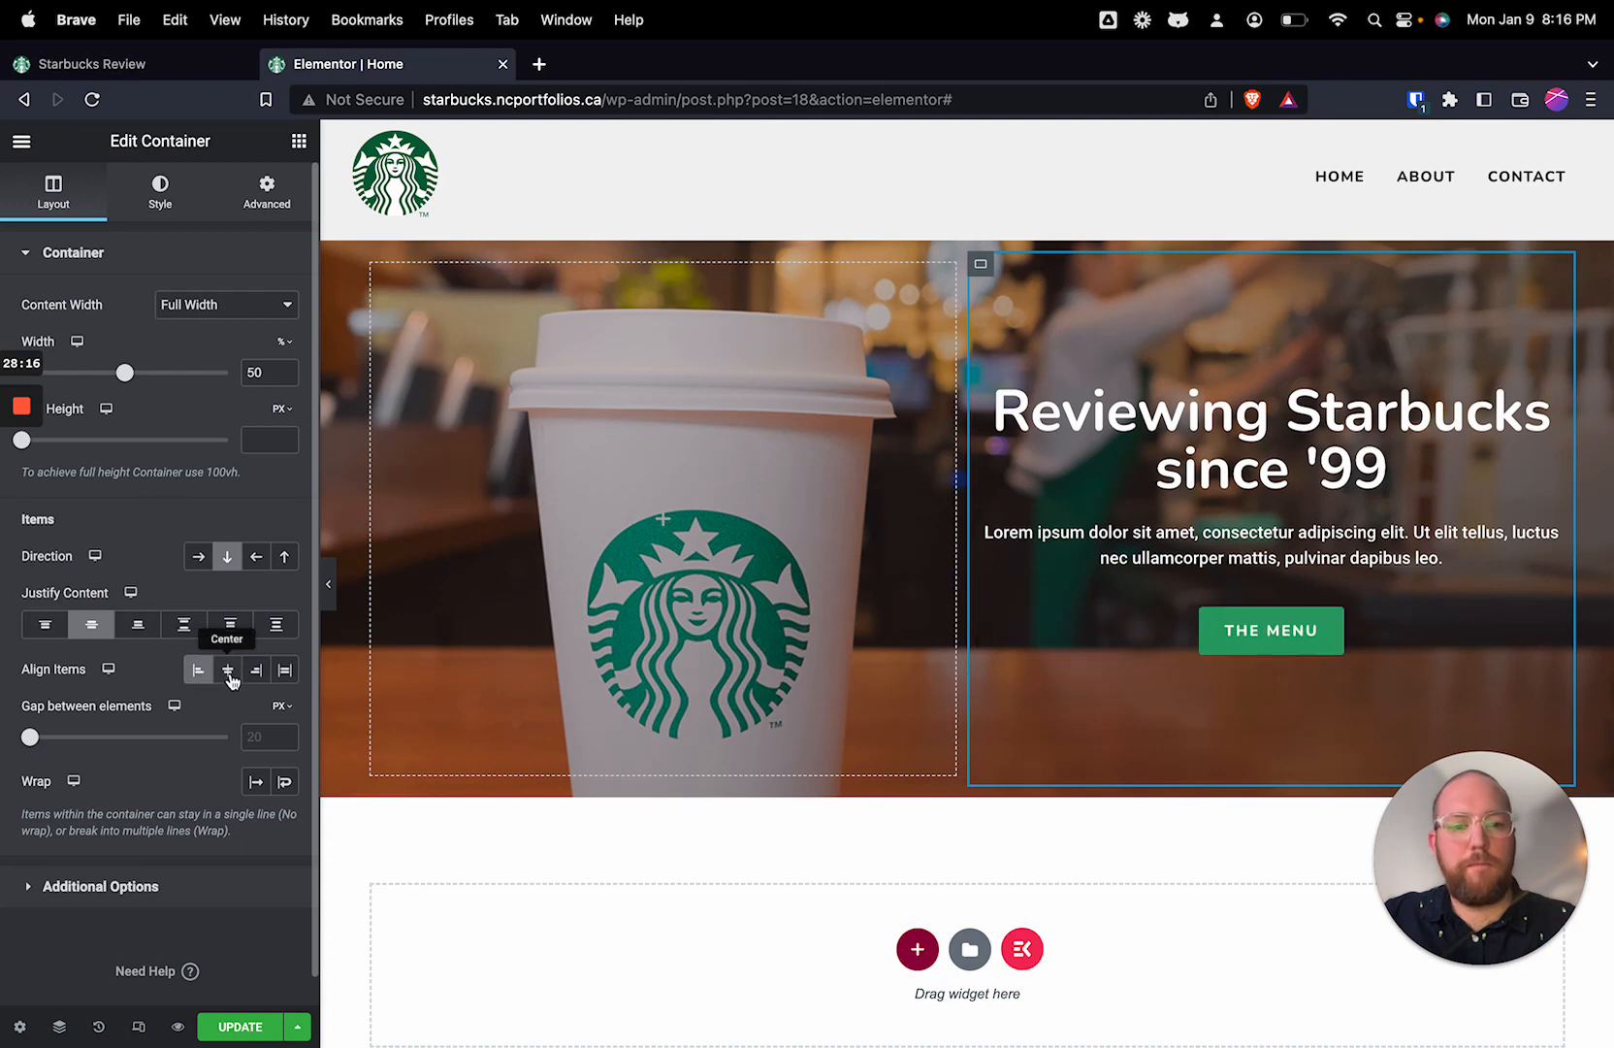
{"action": "left_click", "coordinate": [228, 674]}
{"action": "left_click", "coordinate": [254, 673]}
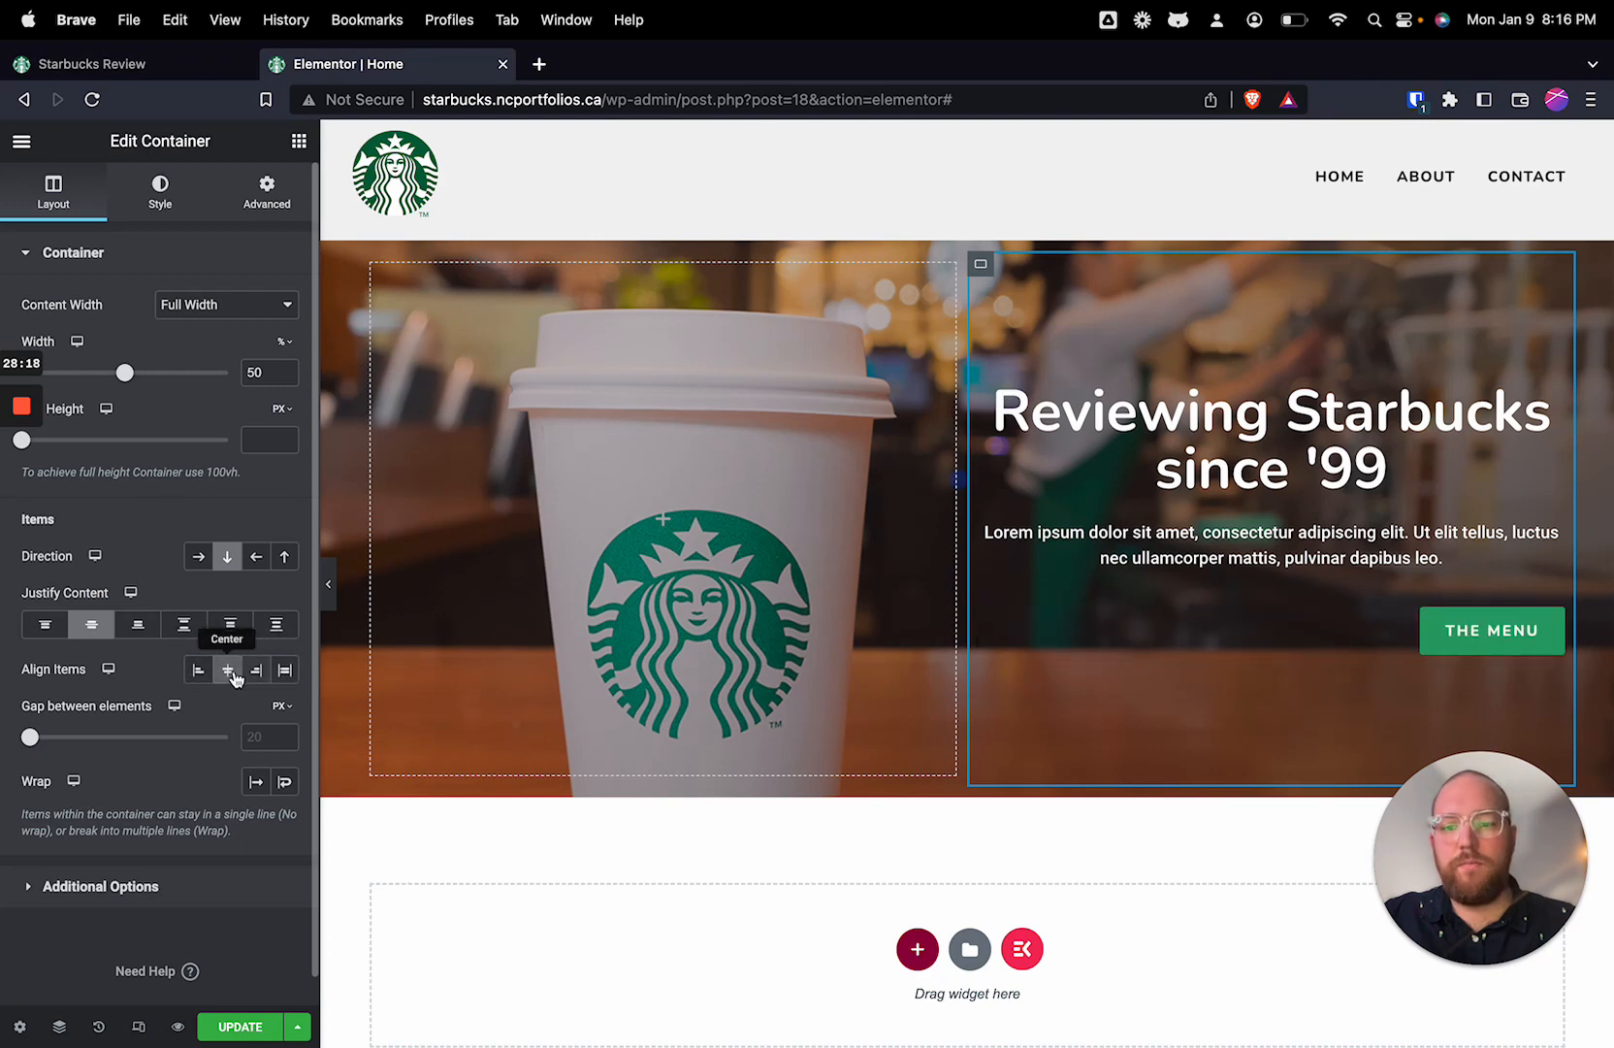
{"action": "left_click", "coordinate": [231, 673]}
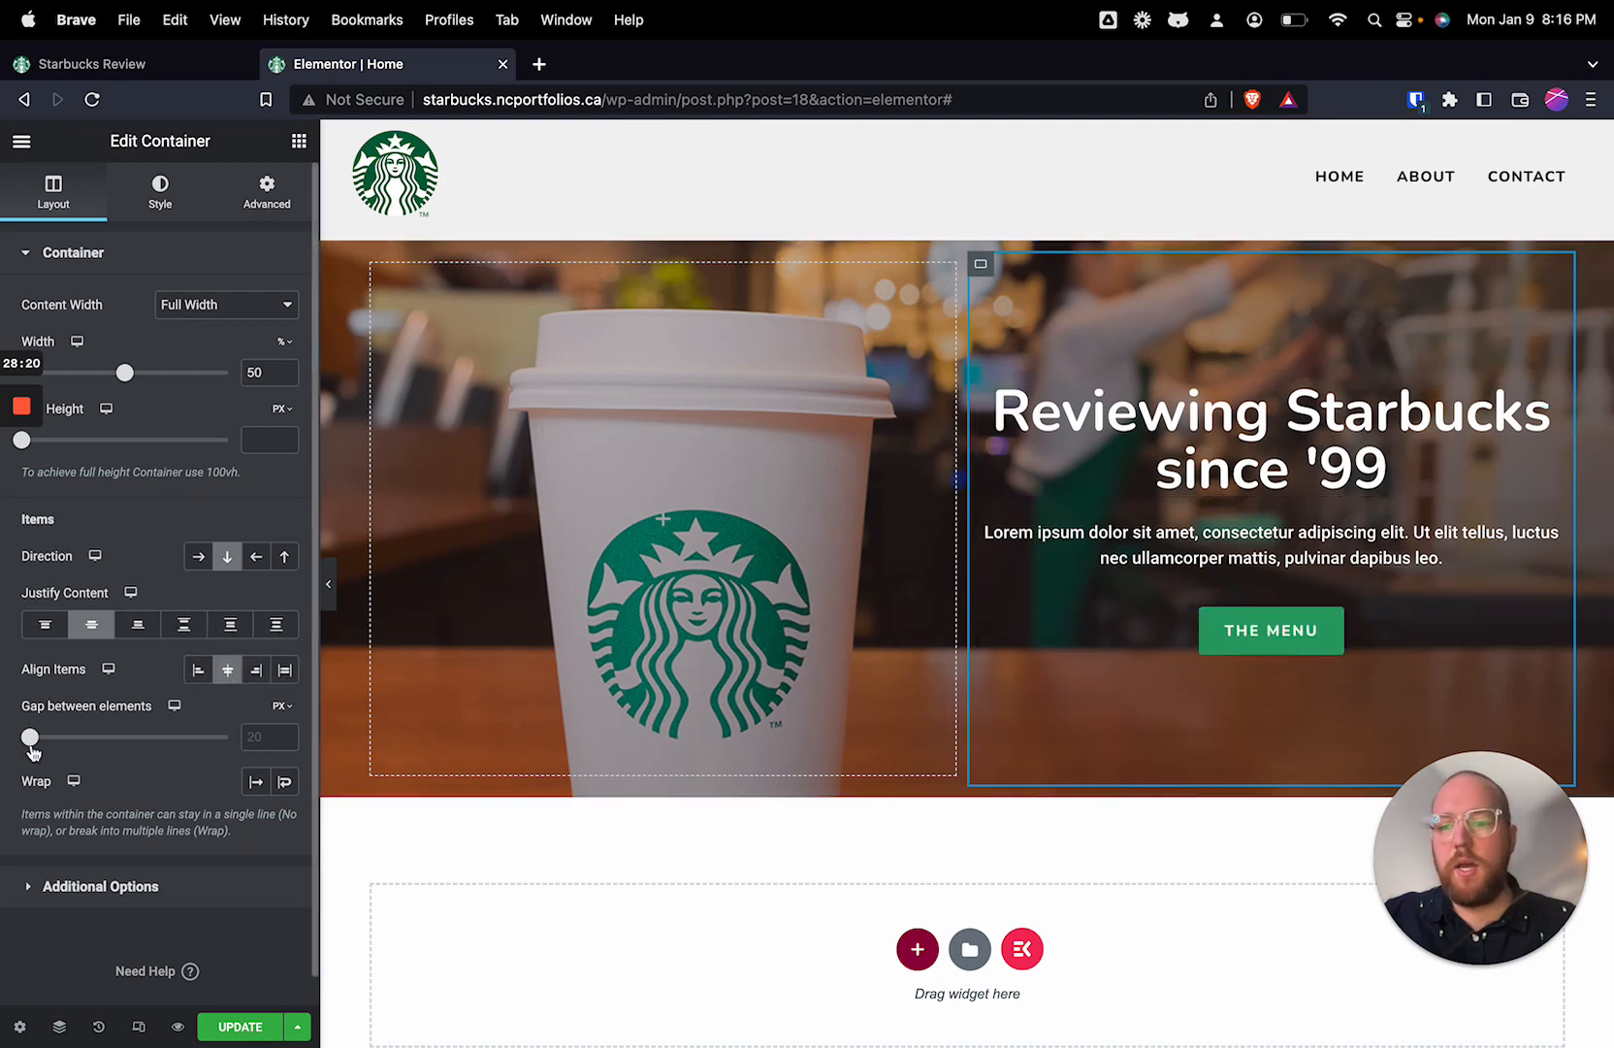
{"action": "left_click_drag", "start_coordinate": [30, 736], "coordinate": [33, 743]}
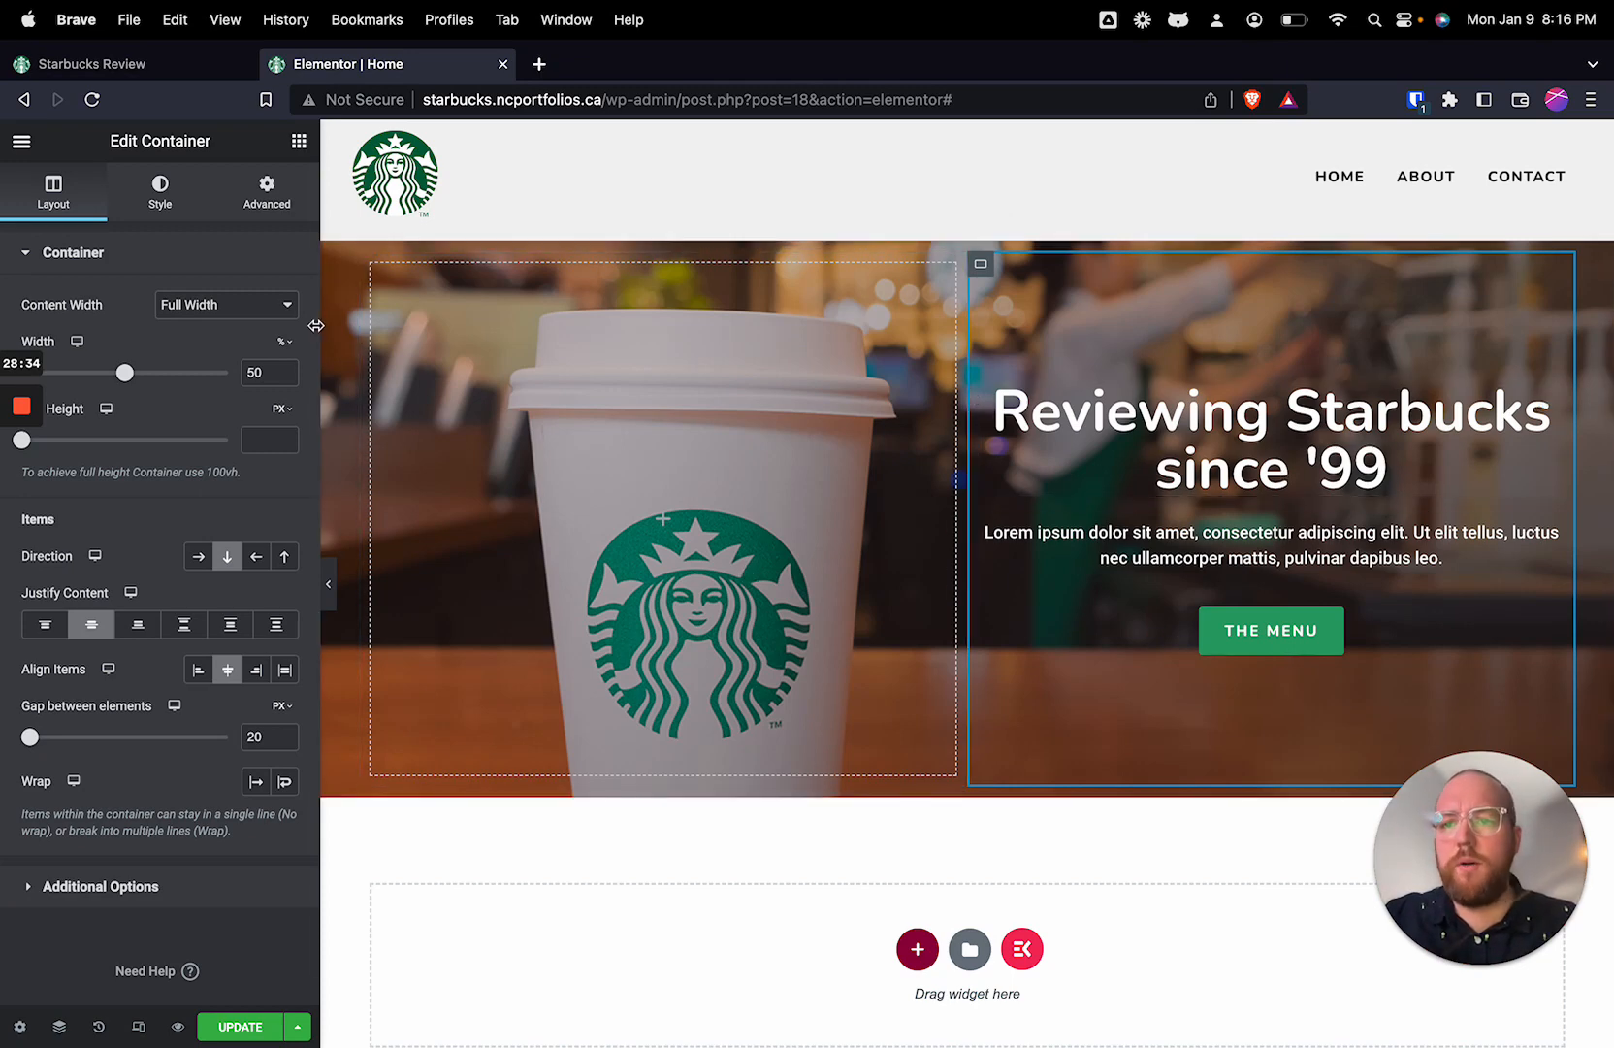
Step: Try widening the left hero column at the right column's expense, and undo the resize
{"action": "left_click_drag", "start_coordinate": [963, 505], "coordinate": [1064, 504]}
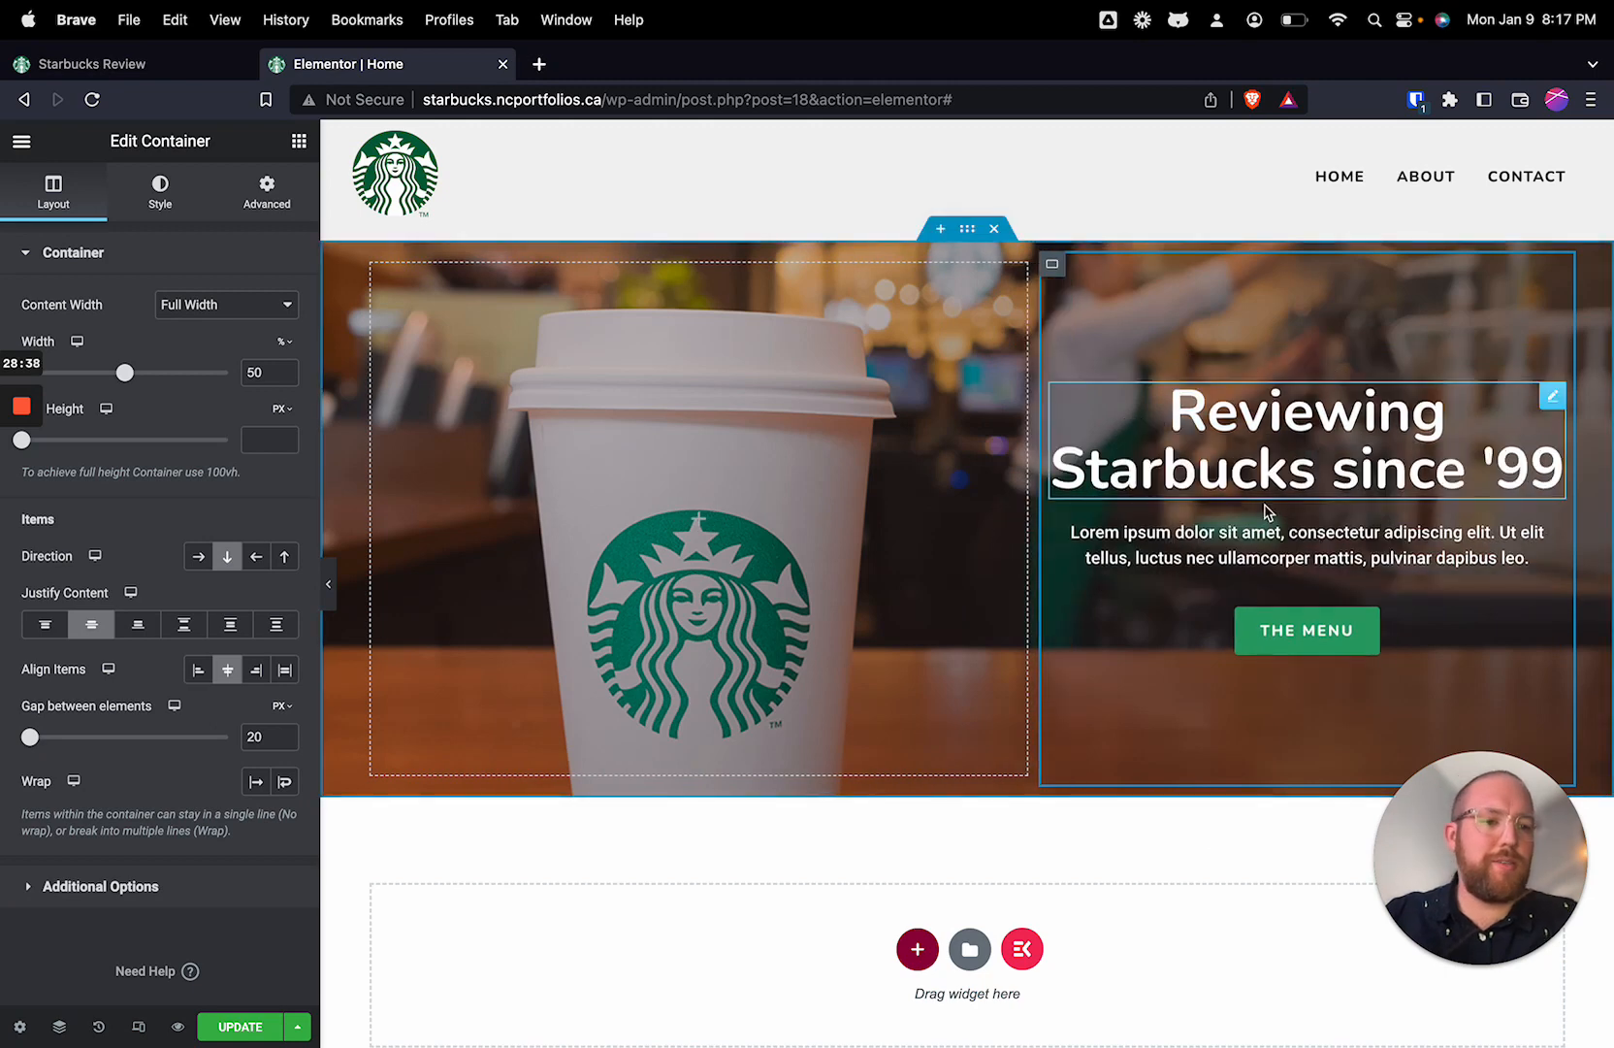
{"action": "key", "text": "super+z"}
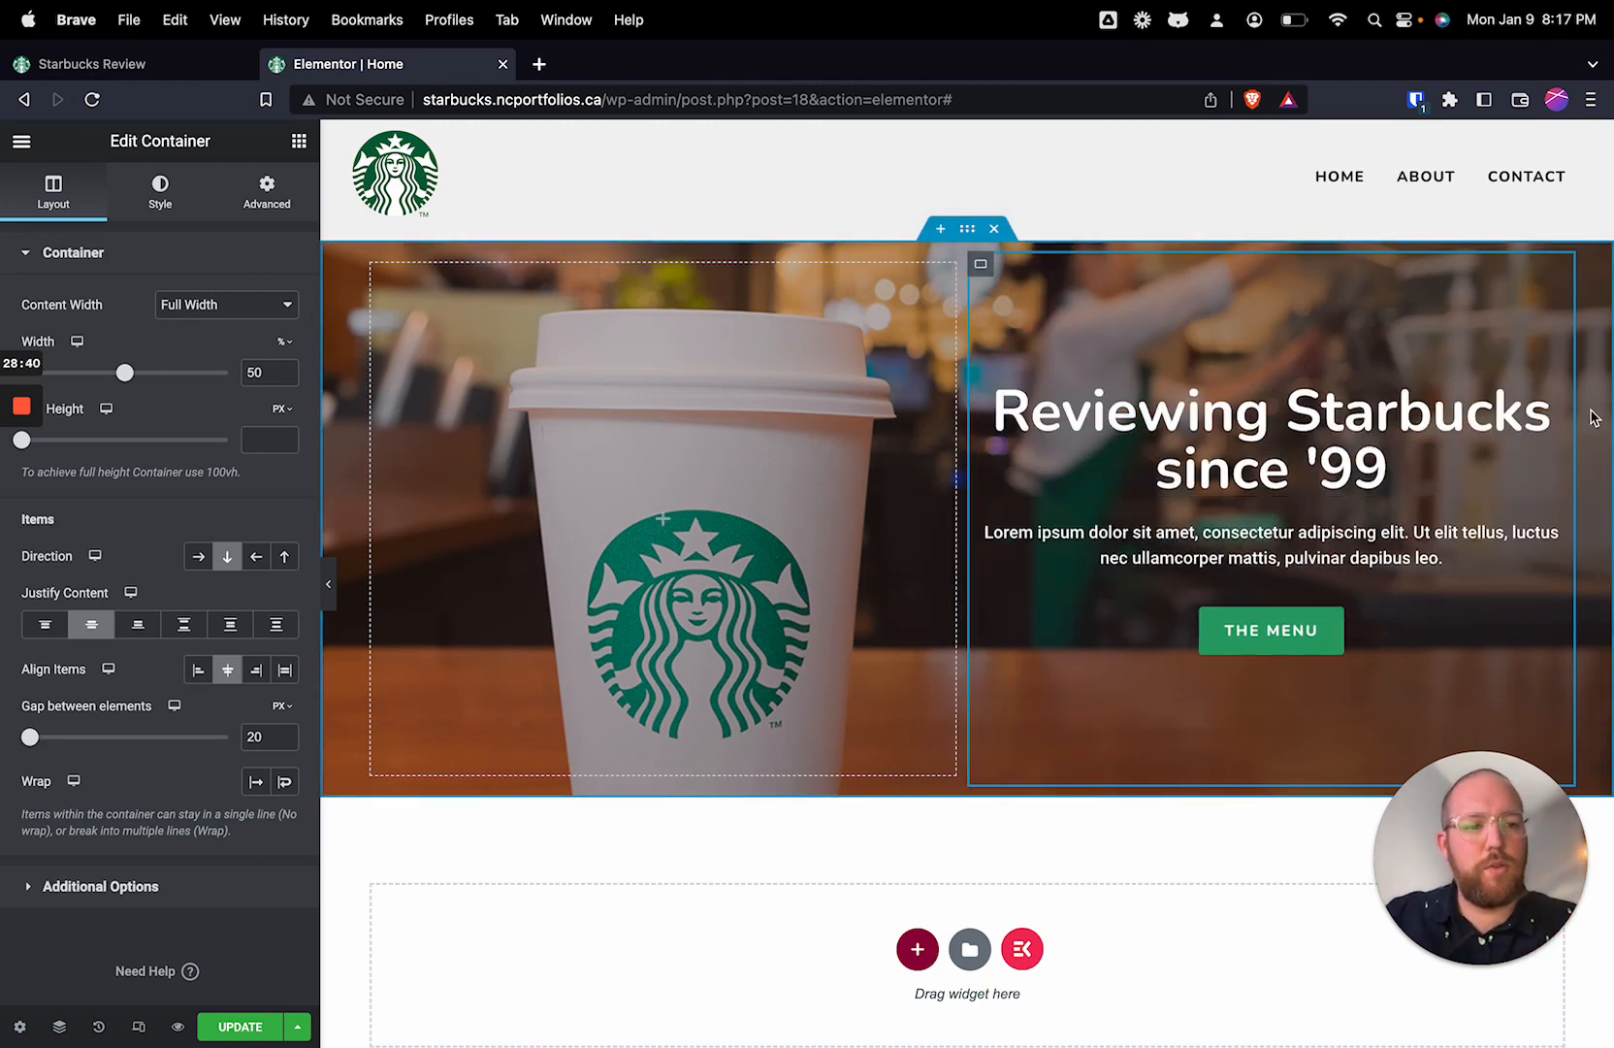
Step: Set the right hero container's padding to 40 px on all sides
{"action": "left_click", "coordinate": [273, 208]}
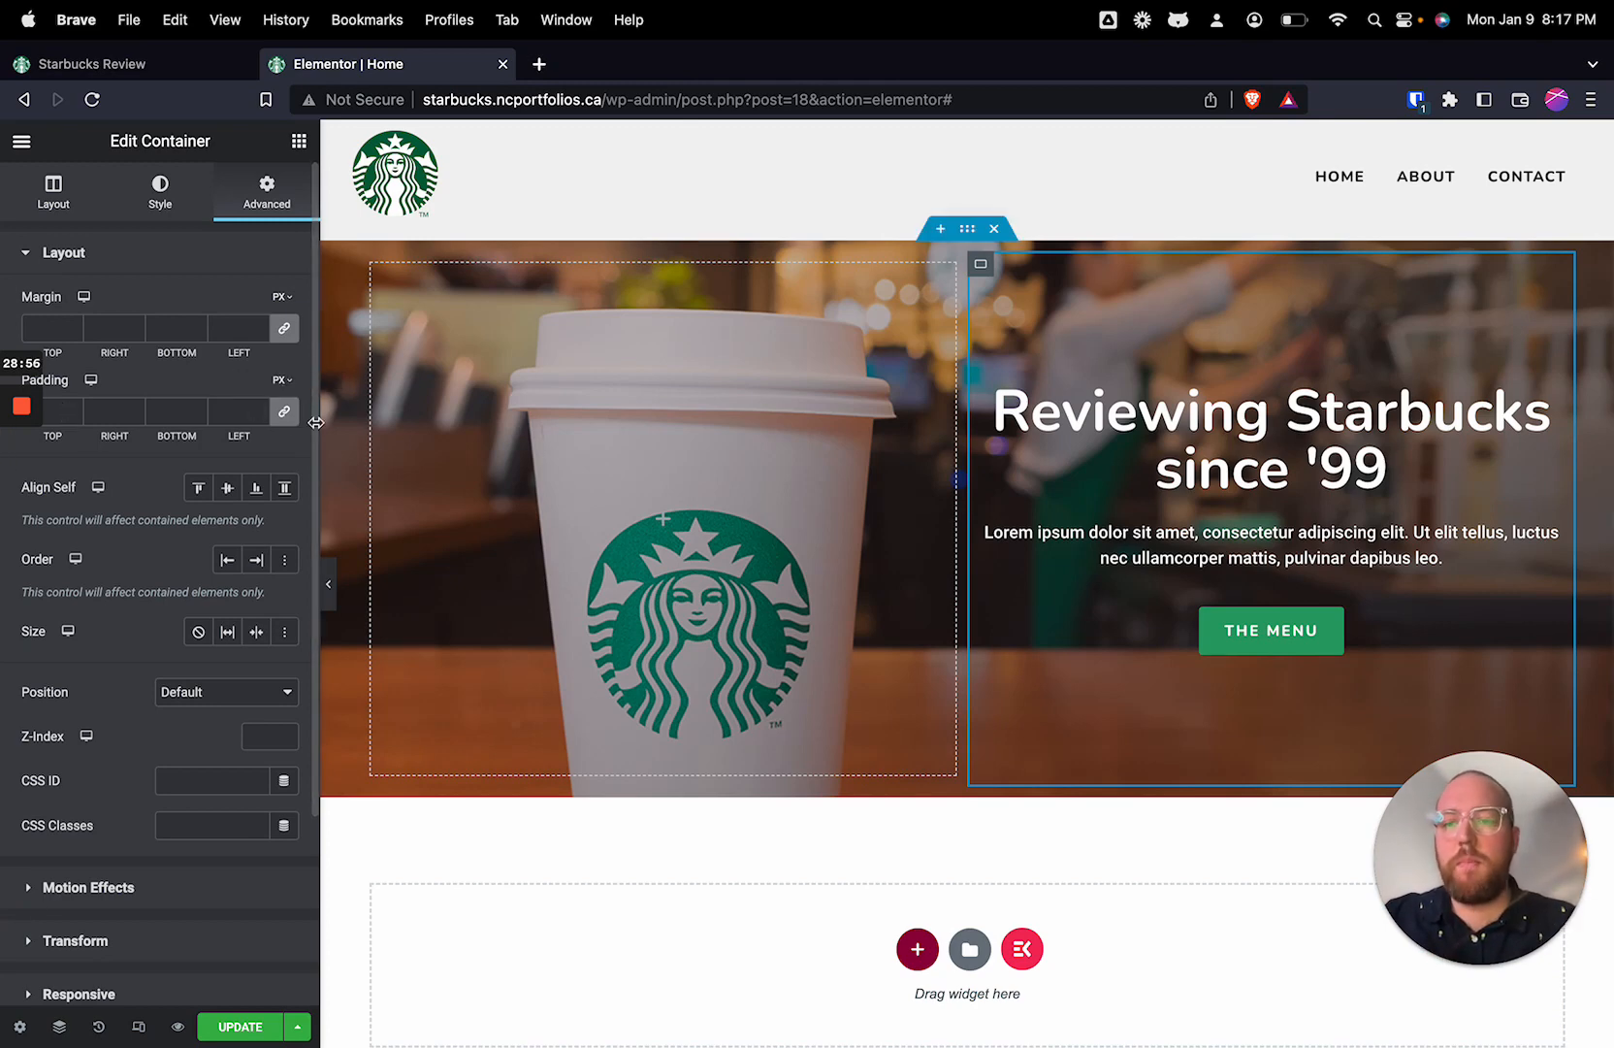
{"action": "left_click", "coordinate": [57, 412]}
{"action": "type", "text": "20"}
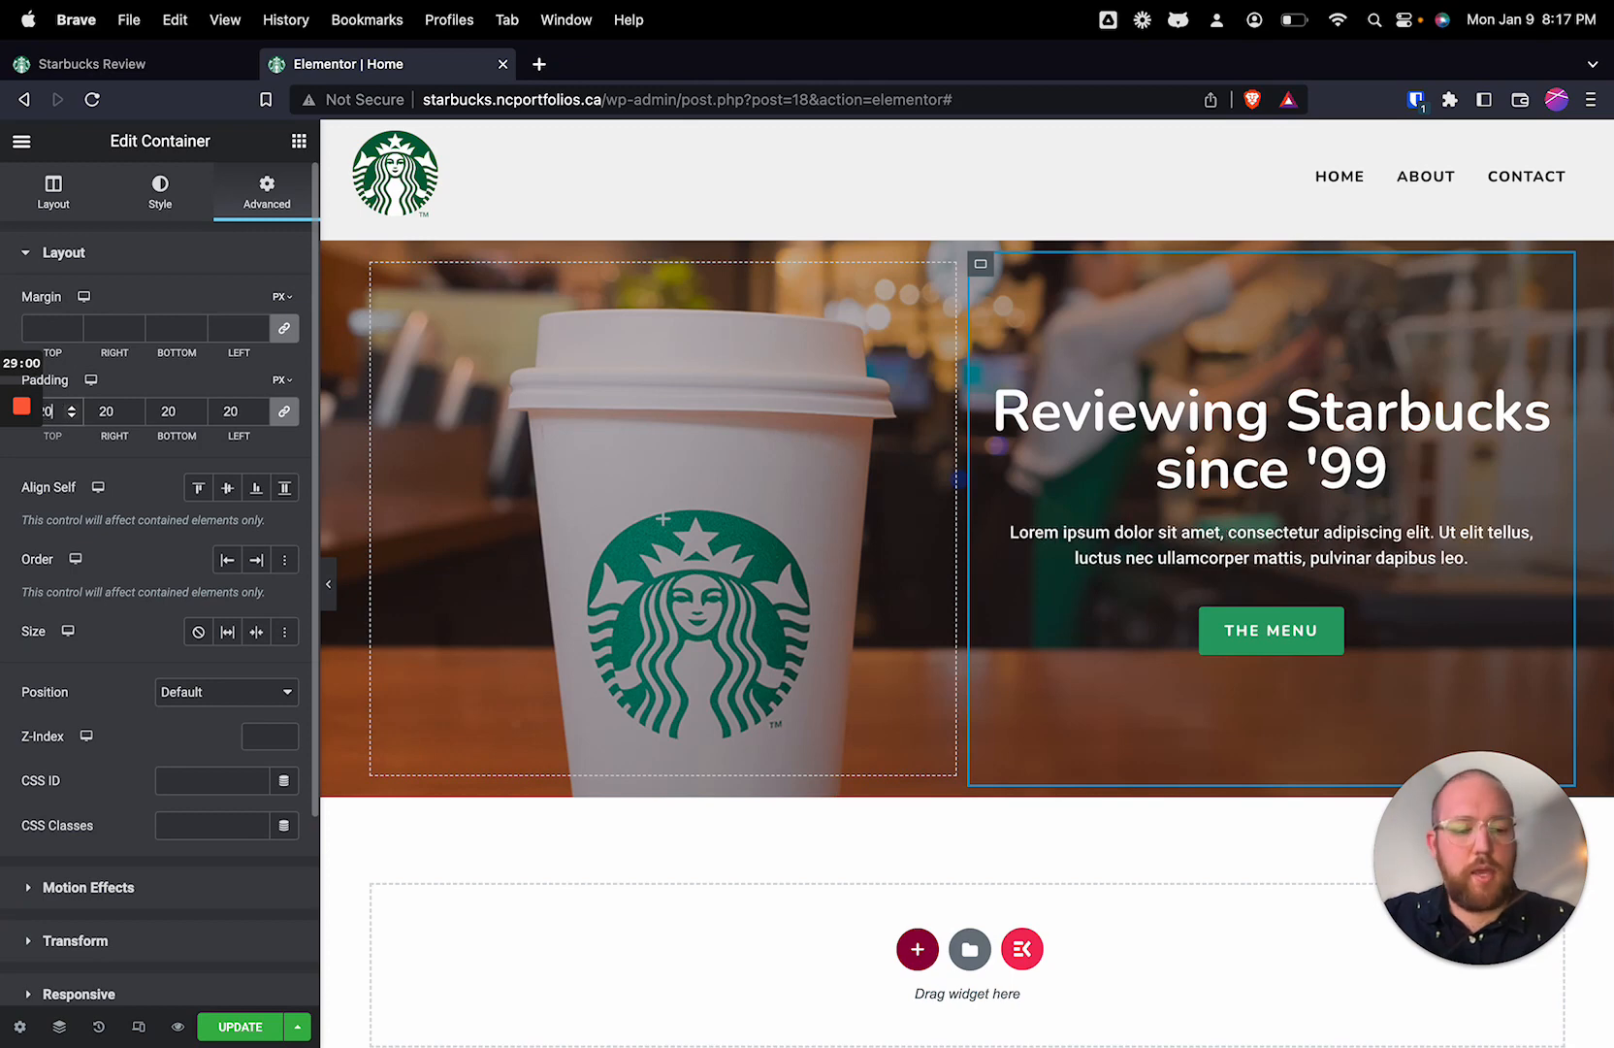
{"action": "type", "text": "40"}
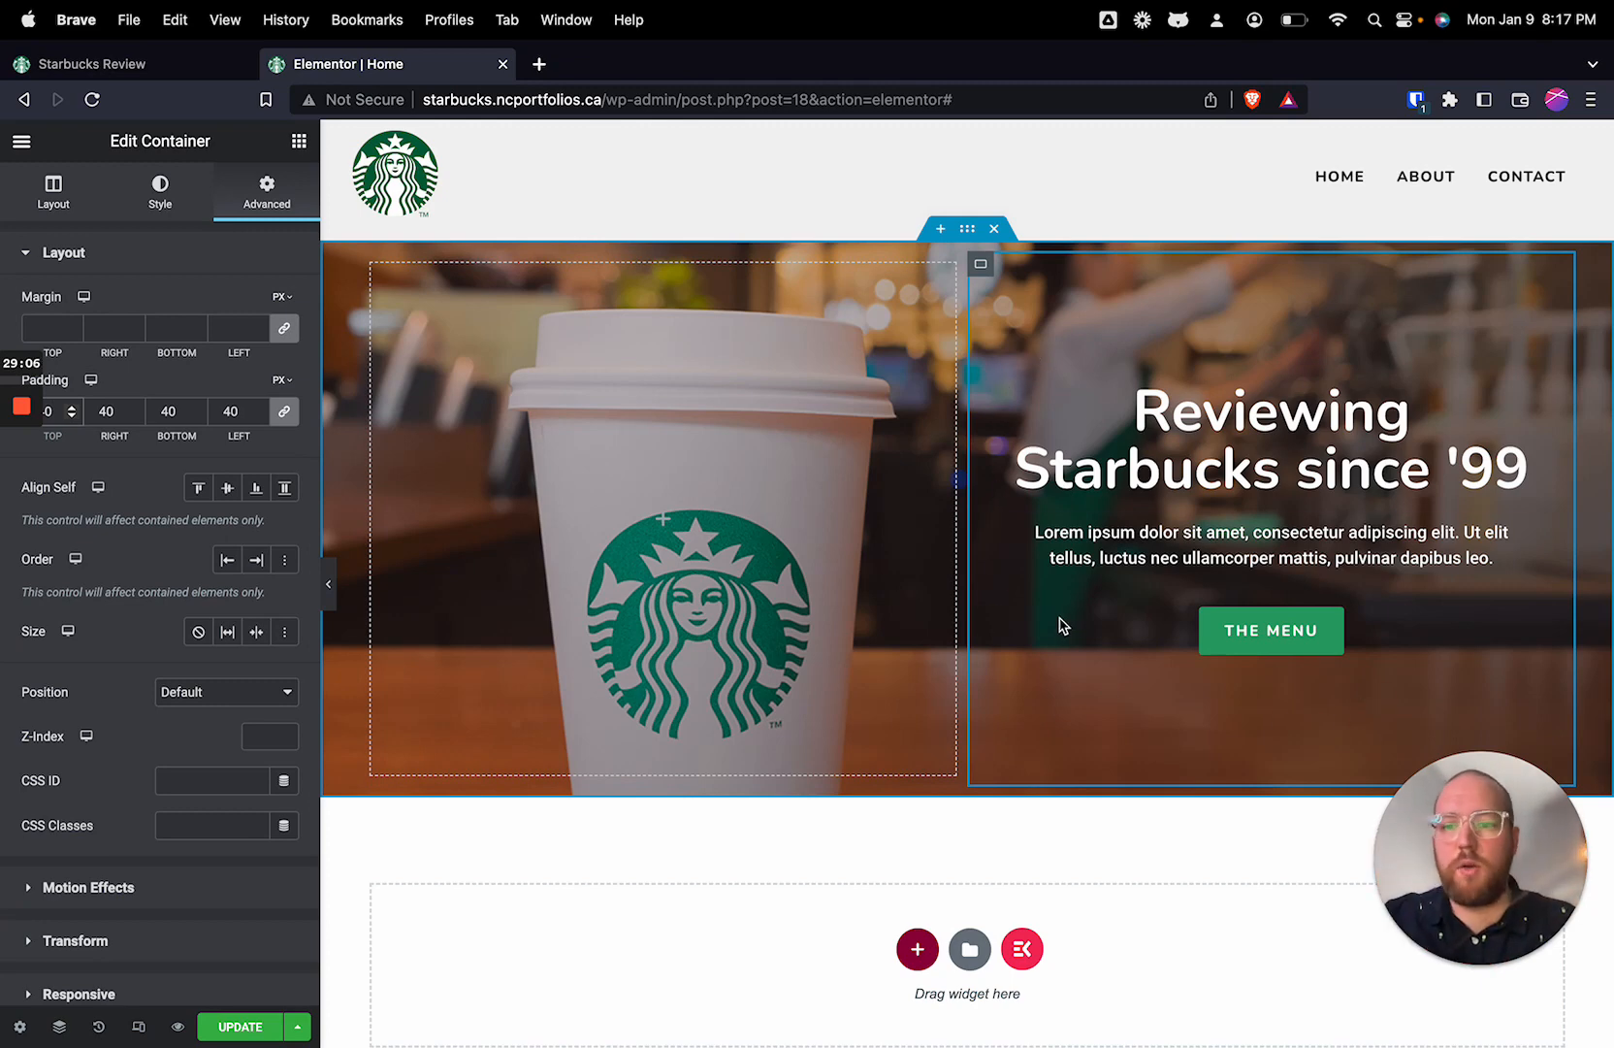
{"action": "scroll", "coordinate": [1109, 770], "scroll_direction": "down", "scroll_amount": 1}
{"action": "scroll", "coordinate": [1102, 754], "scroll_direction": "up", "scroll_amount": 1}
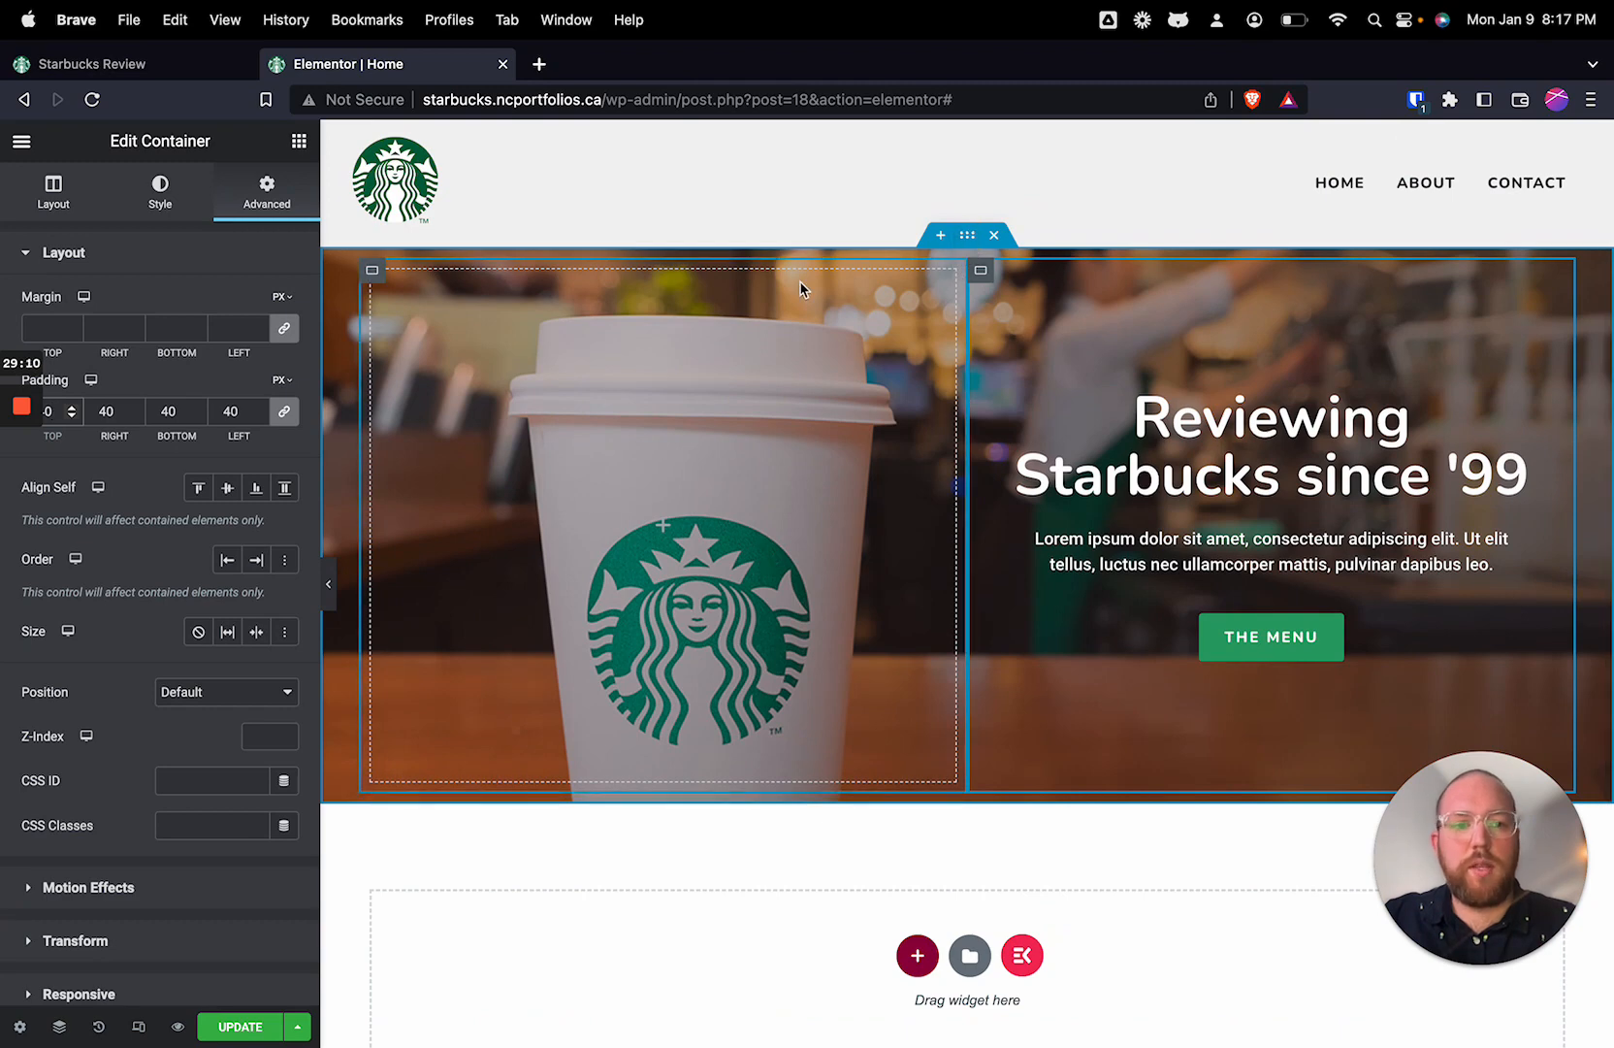
Step: Darken the second color of the outer hero container's background overlay gradient to #1A1111
{"action": "left_click", "coordinate": [968, 238]}
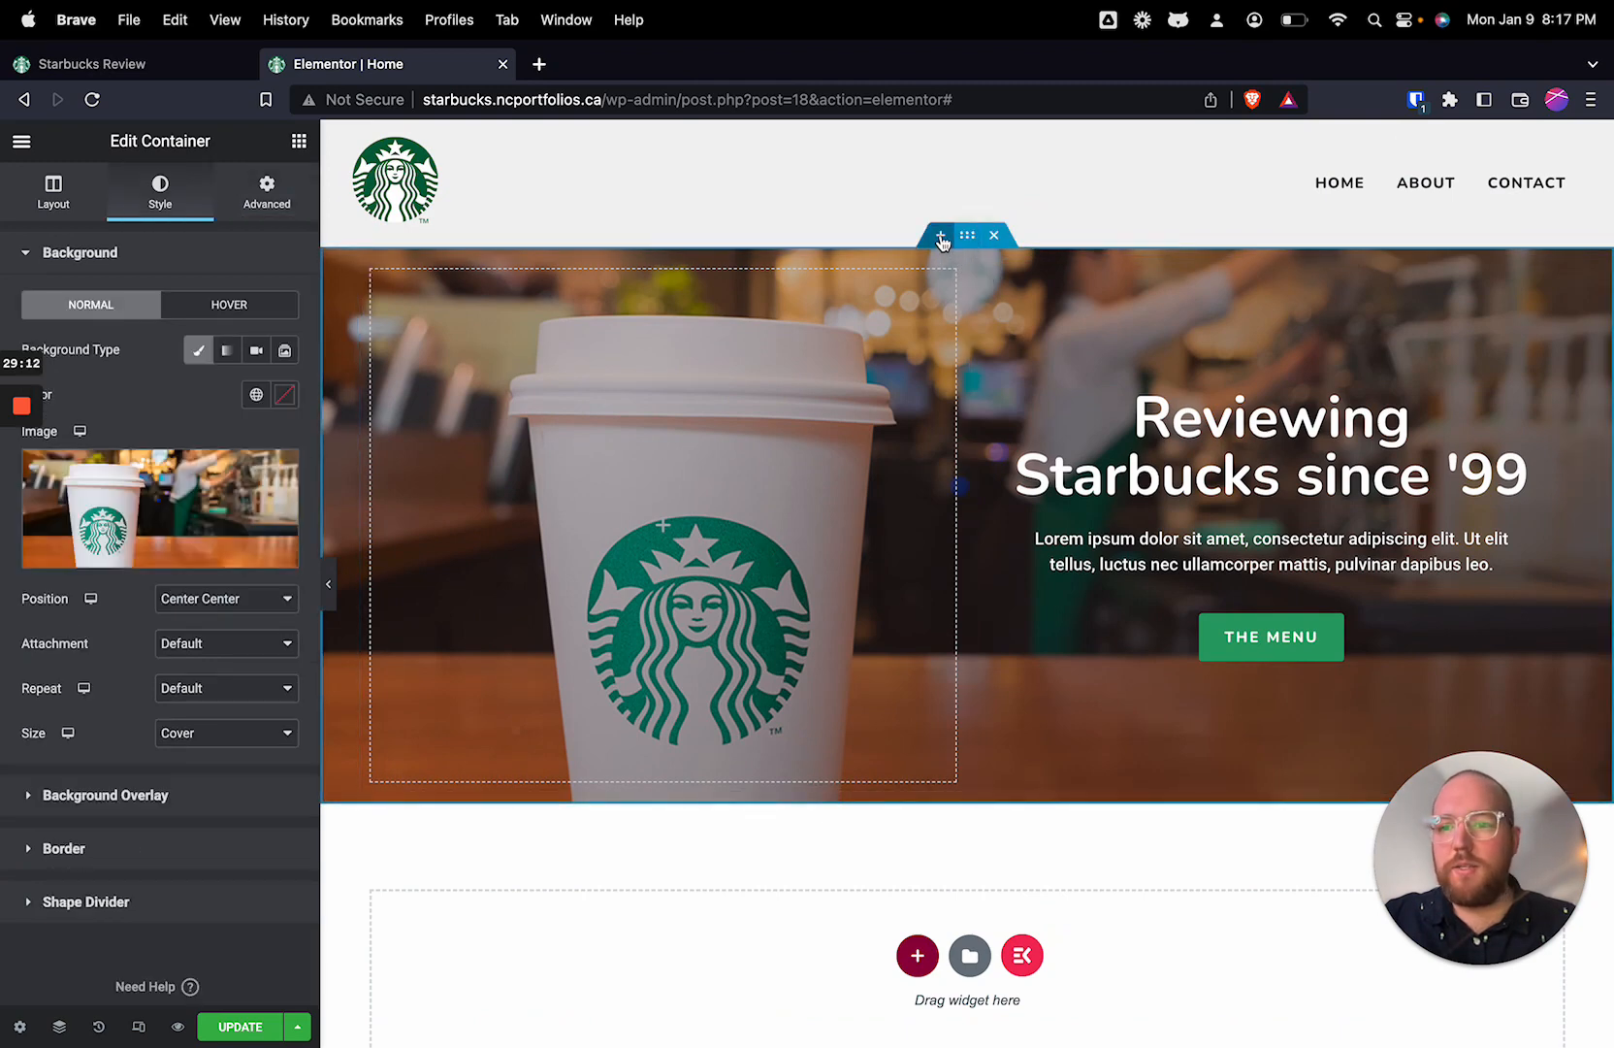
{"action": "left_click", "coordinate": [105, 794]}
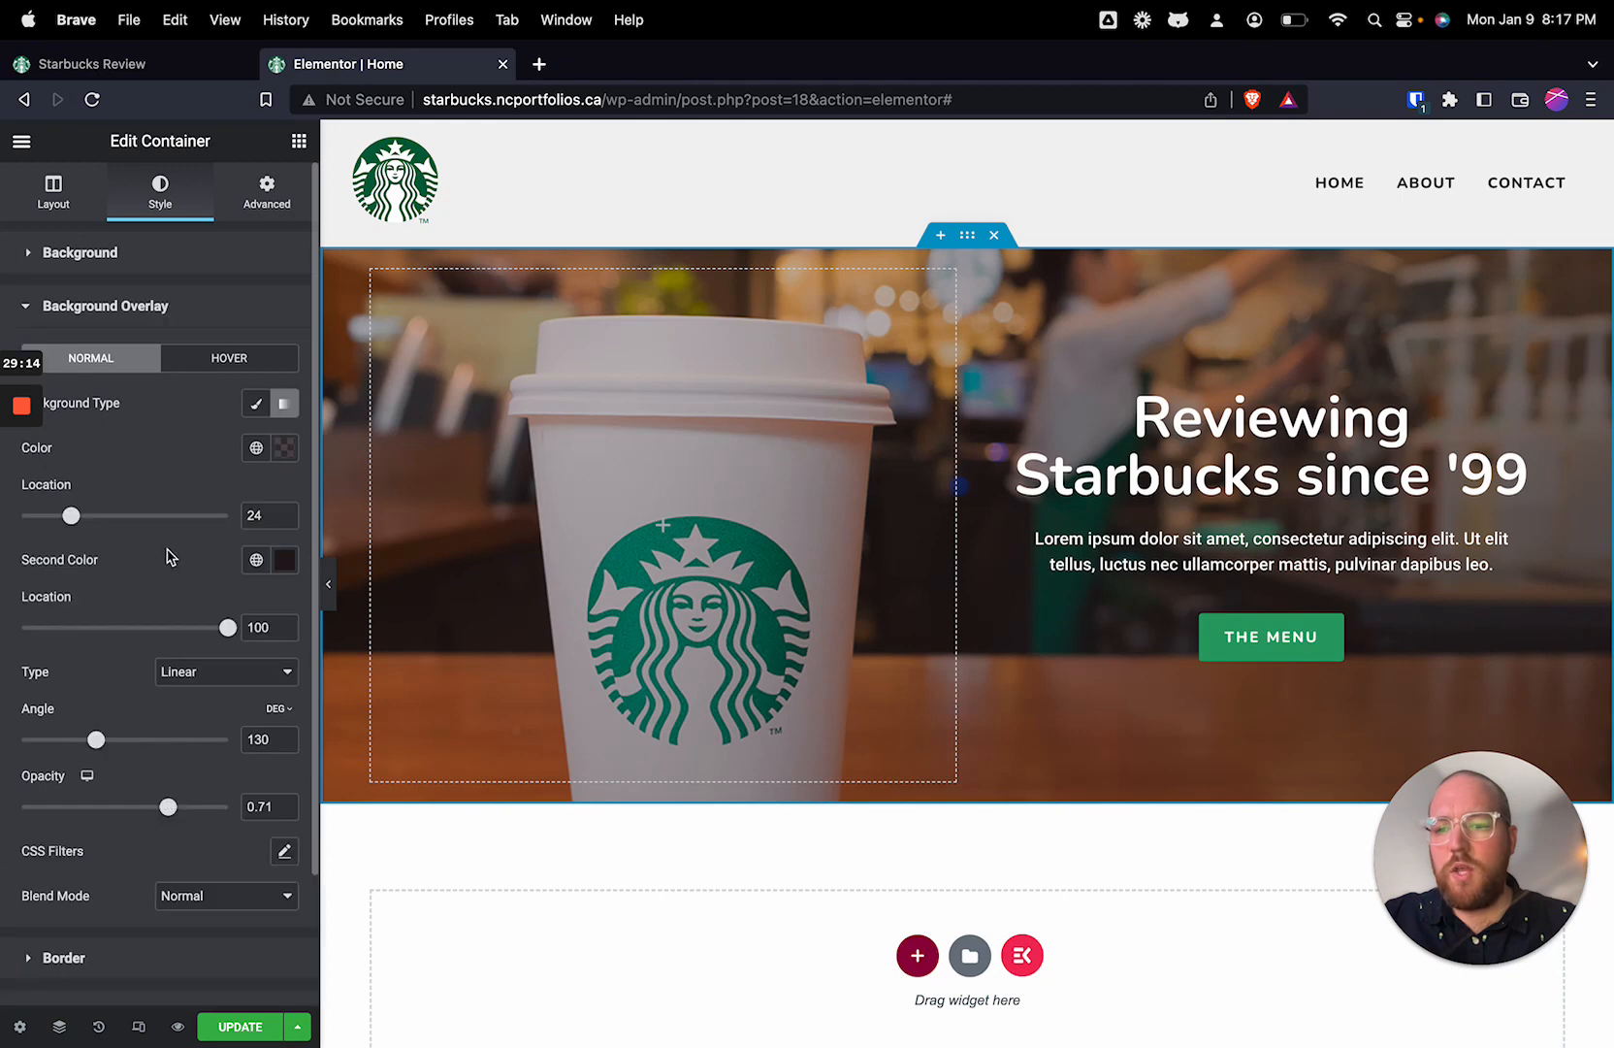
{"action": "left_click", "coordinate": [284, 560]}
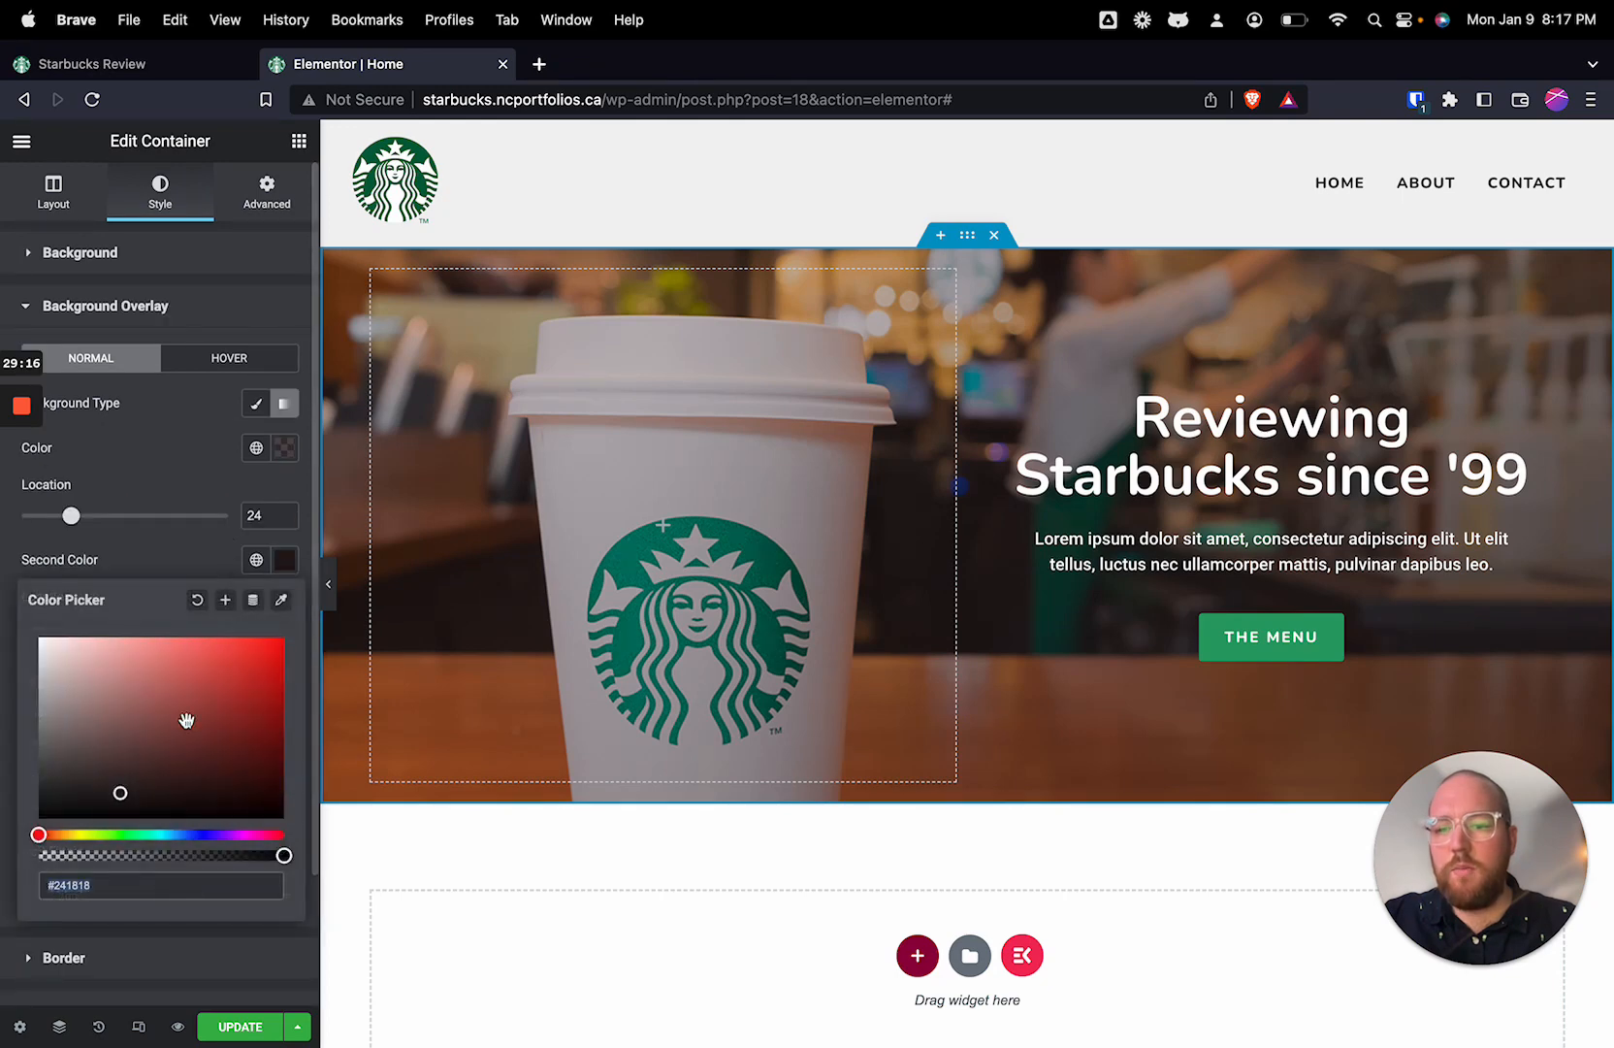
{"action": "left_click", "coordinate": [118, 801]}
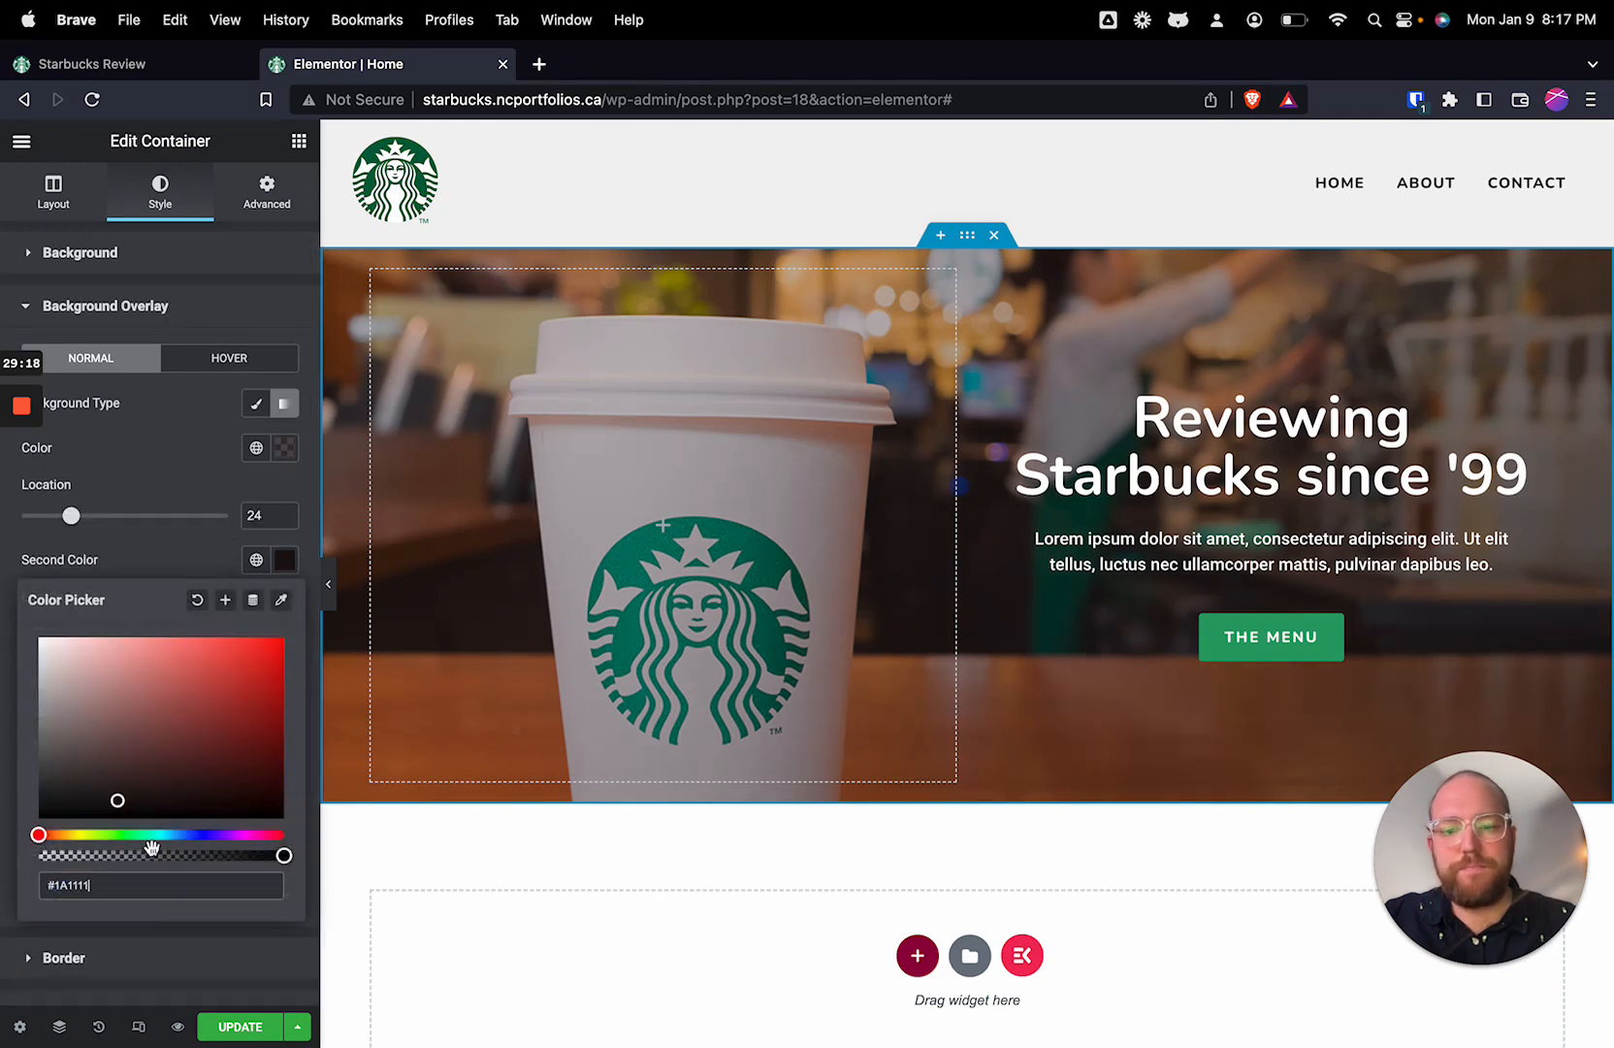
{"action": "left_click", "coordinate": [223, 472]}
Step: Make the overlay gradient's first color darker and fully transparent, using #20151500
{"action": "left_click", "coordinate": [282, 449]}
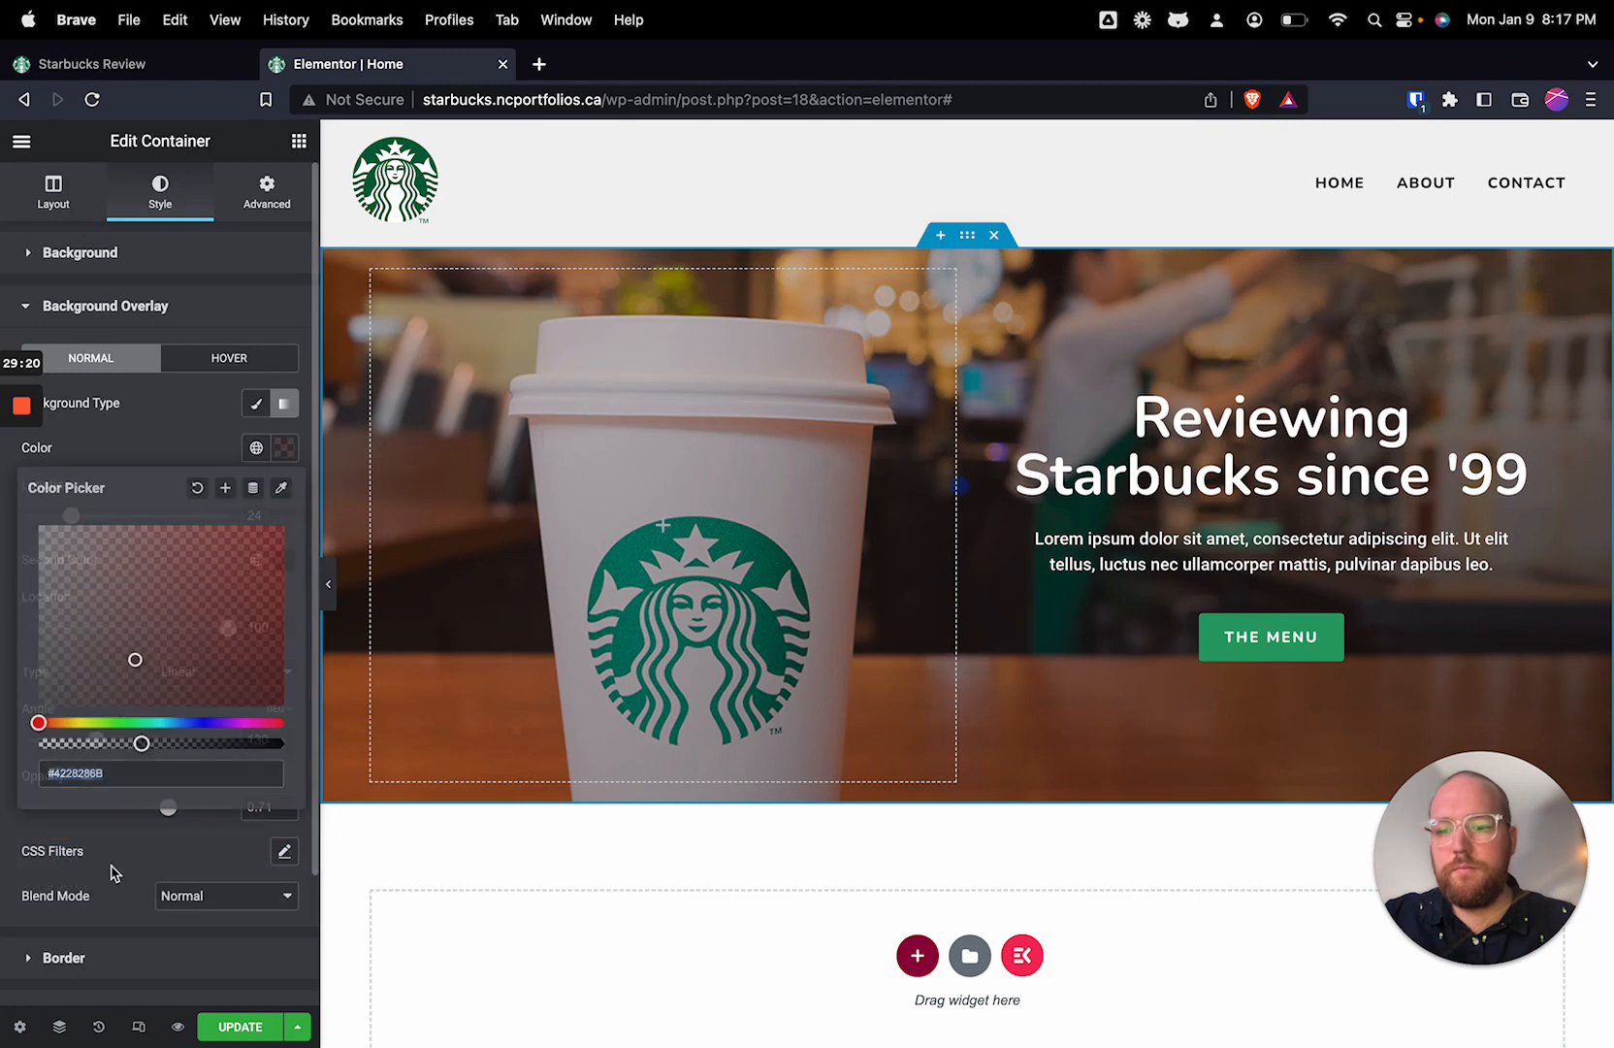
{"action": "left_click_drag", "start_coordinate": [136, 662], "coordinate": [9, 752]}
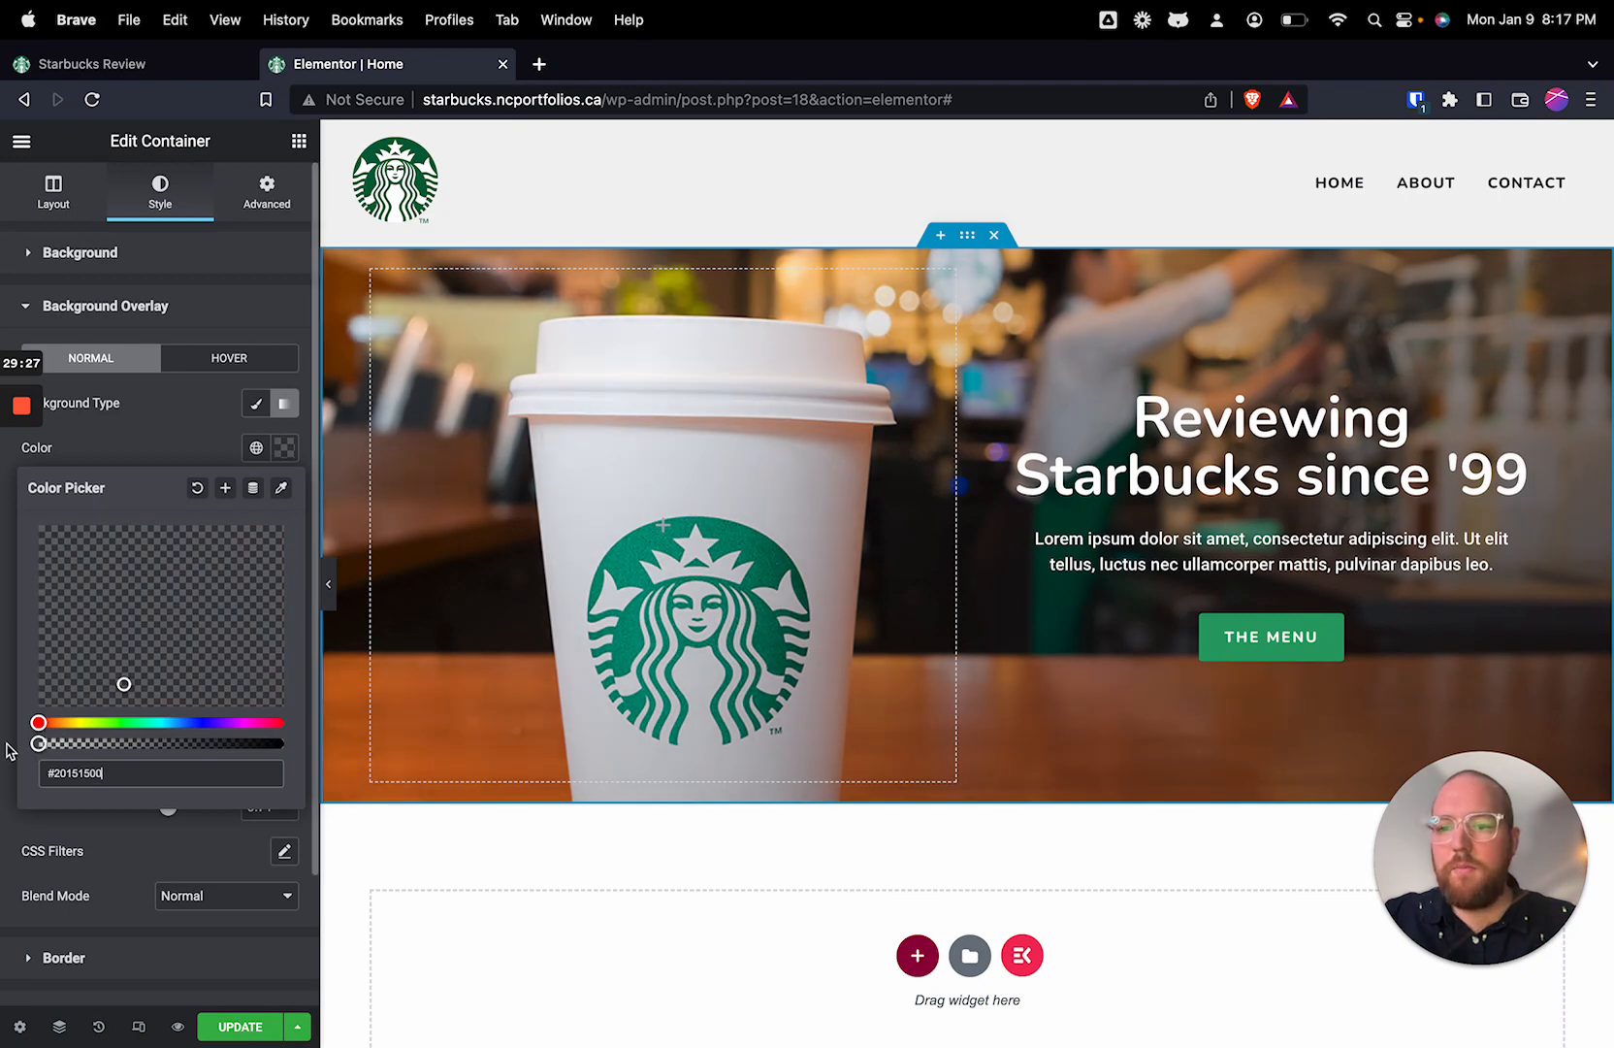
{"action": "left_click", "coordinate": [195, 431]}
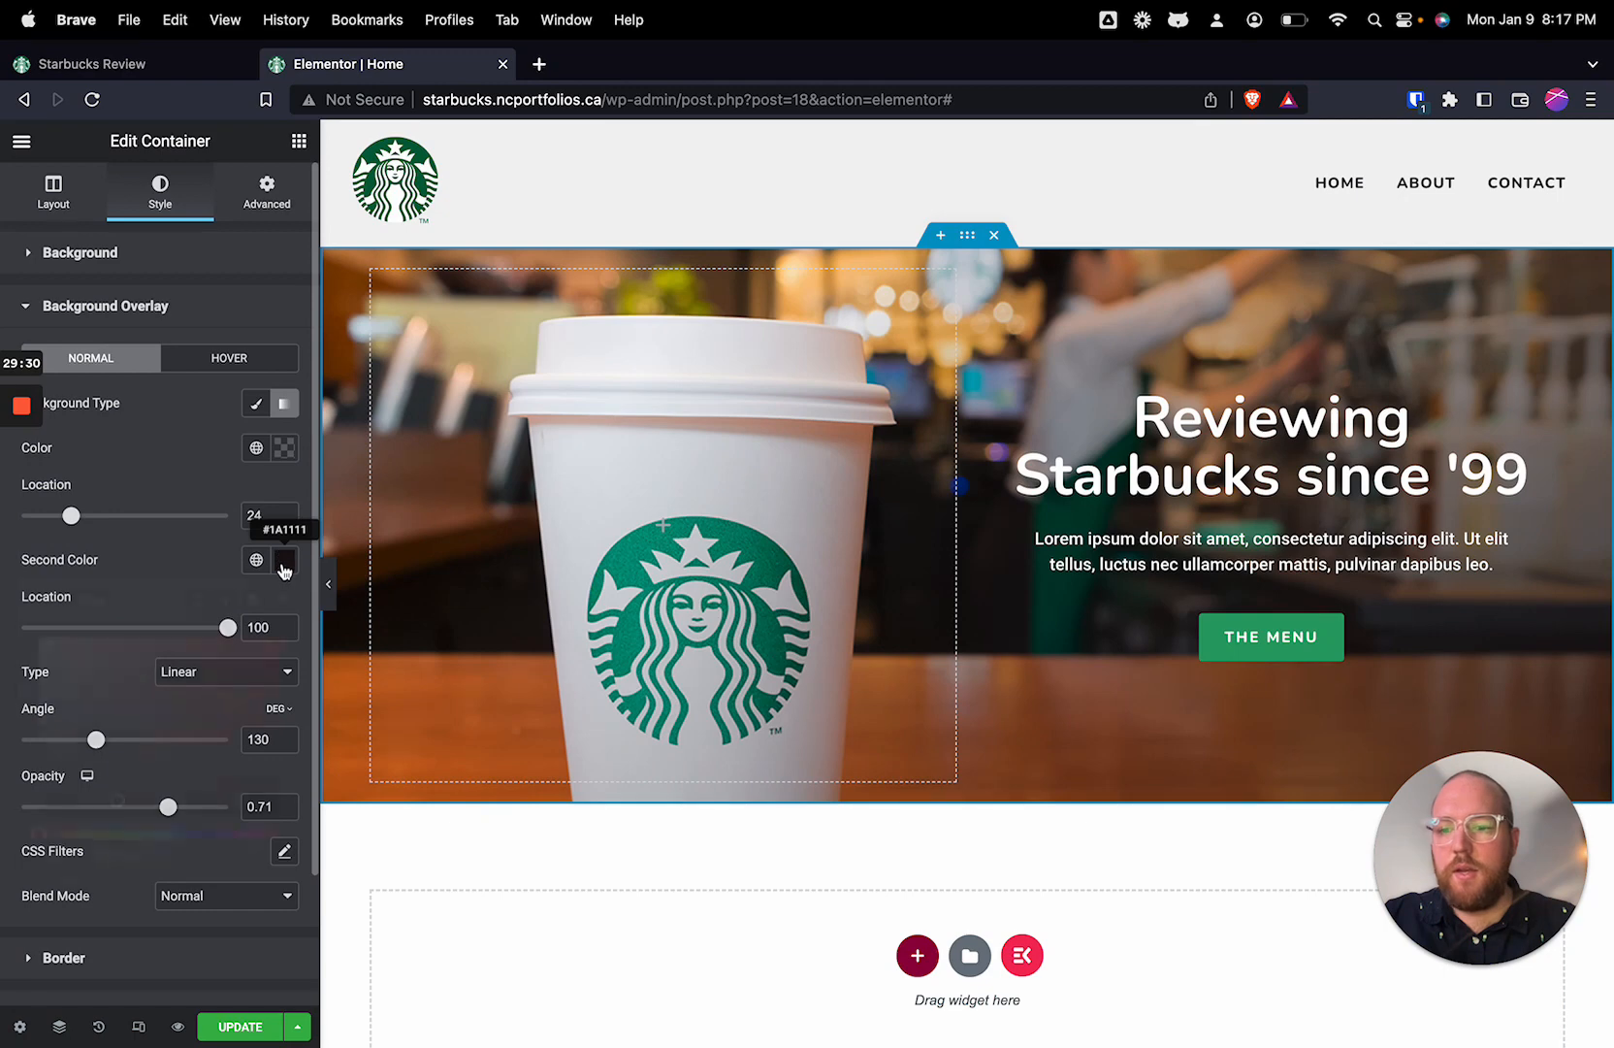
Step: Set the hero background overlay's opacity to 0.85
{"action": "left_click", "coordinate": [280, 560]}
{"action": "left_click", "coordinate": [92, 521]}
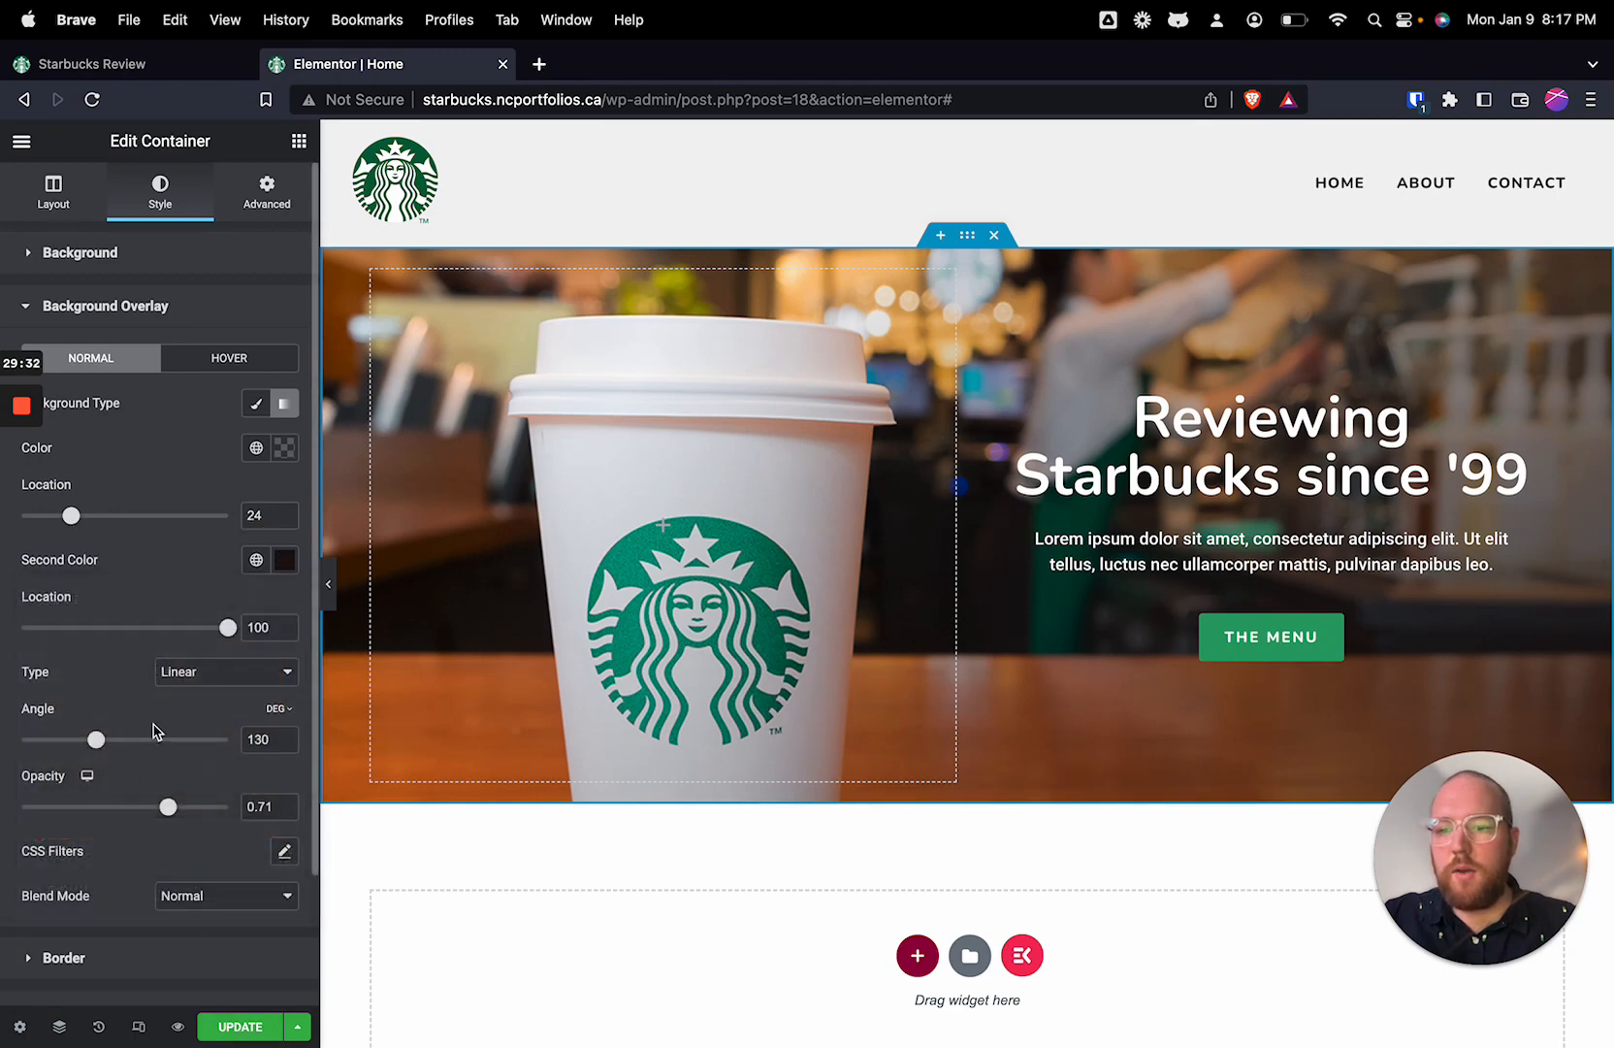
{"action": "left_click_drag", "start_coordinate": [173, 813], "coordinate": [203, 813]}
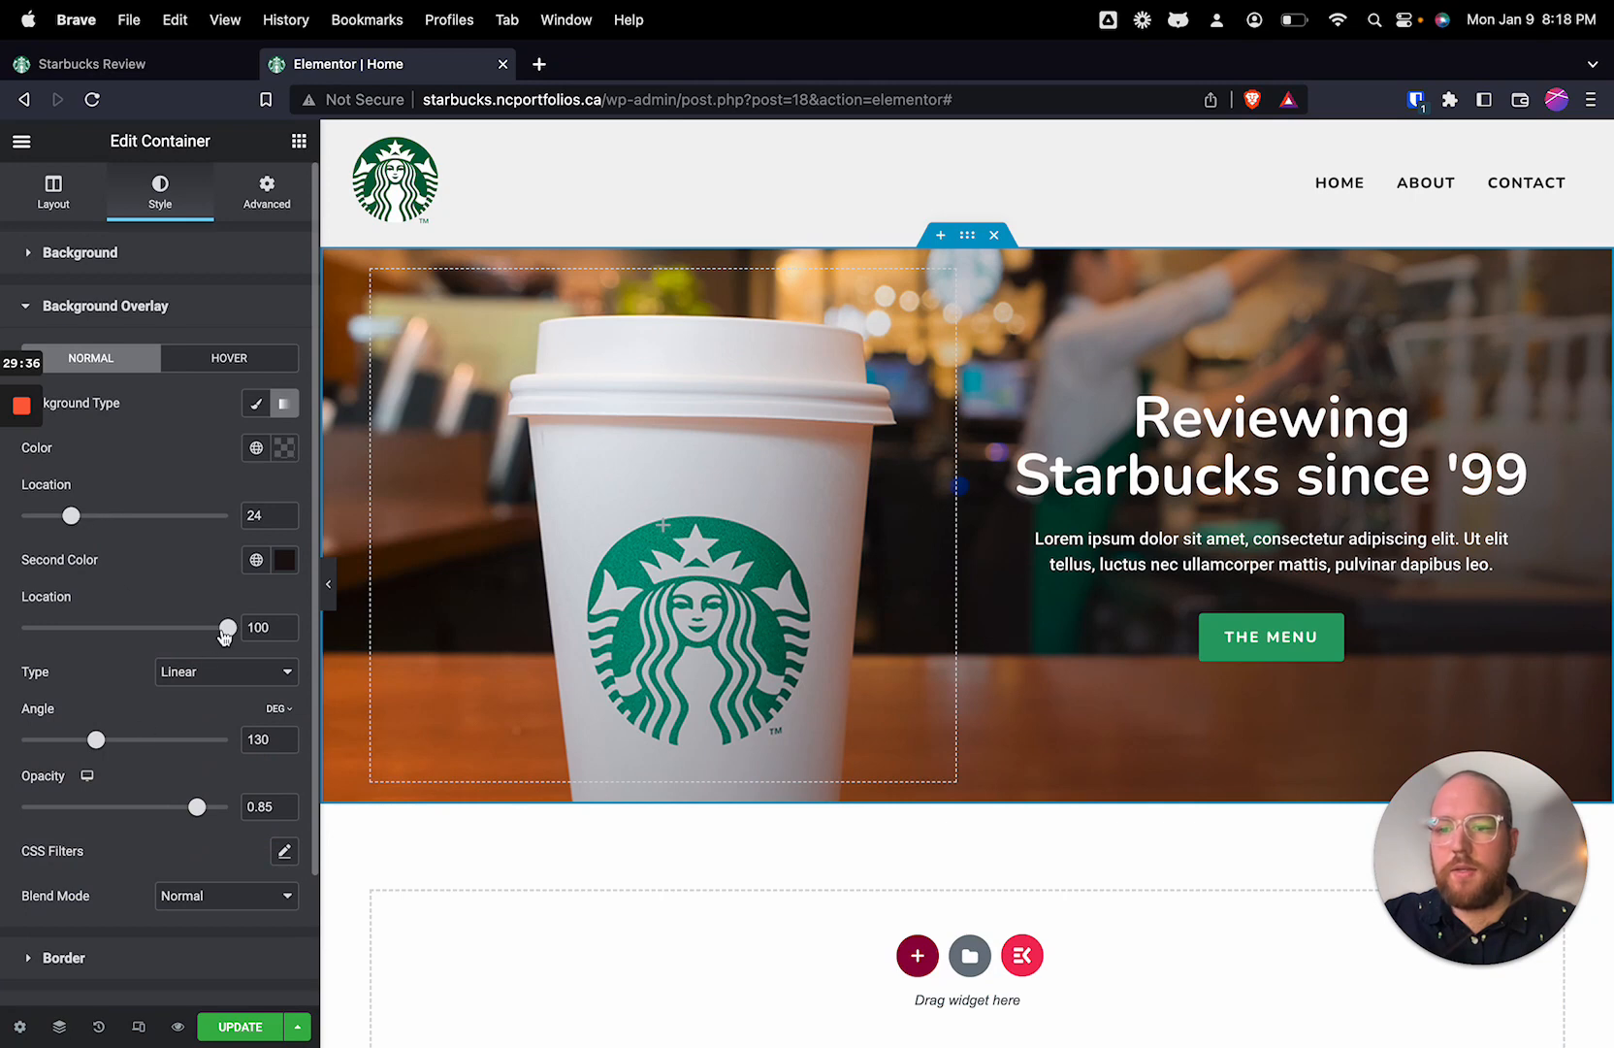
Step: Set the hero overlay gradient's color locations to 28 for the first color and 83 for the second
{"action": "left_click_drag", "start_coordinate": [227, 633], "coordinate": [155, 633]}
{"action": "mouse_move", "coordinate": [70, 522]}
{"action": "left_mouse_down"}
{"action": "mouse_move", "coordinate": [5, 522]}
{"action": "mouse_move", "coordinate": [80, 522]}
{"action": "left_mouse_up"}
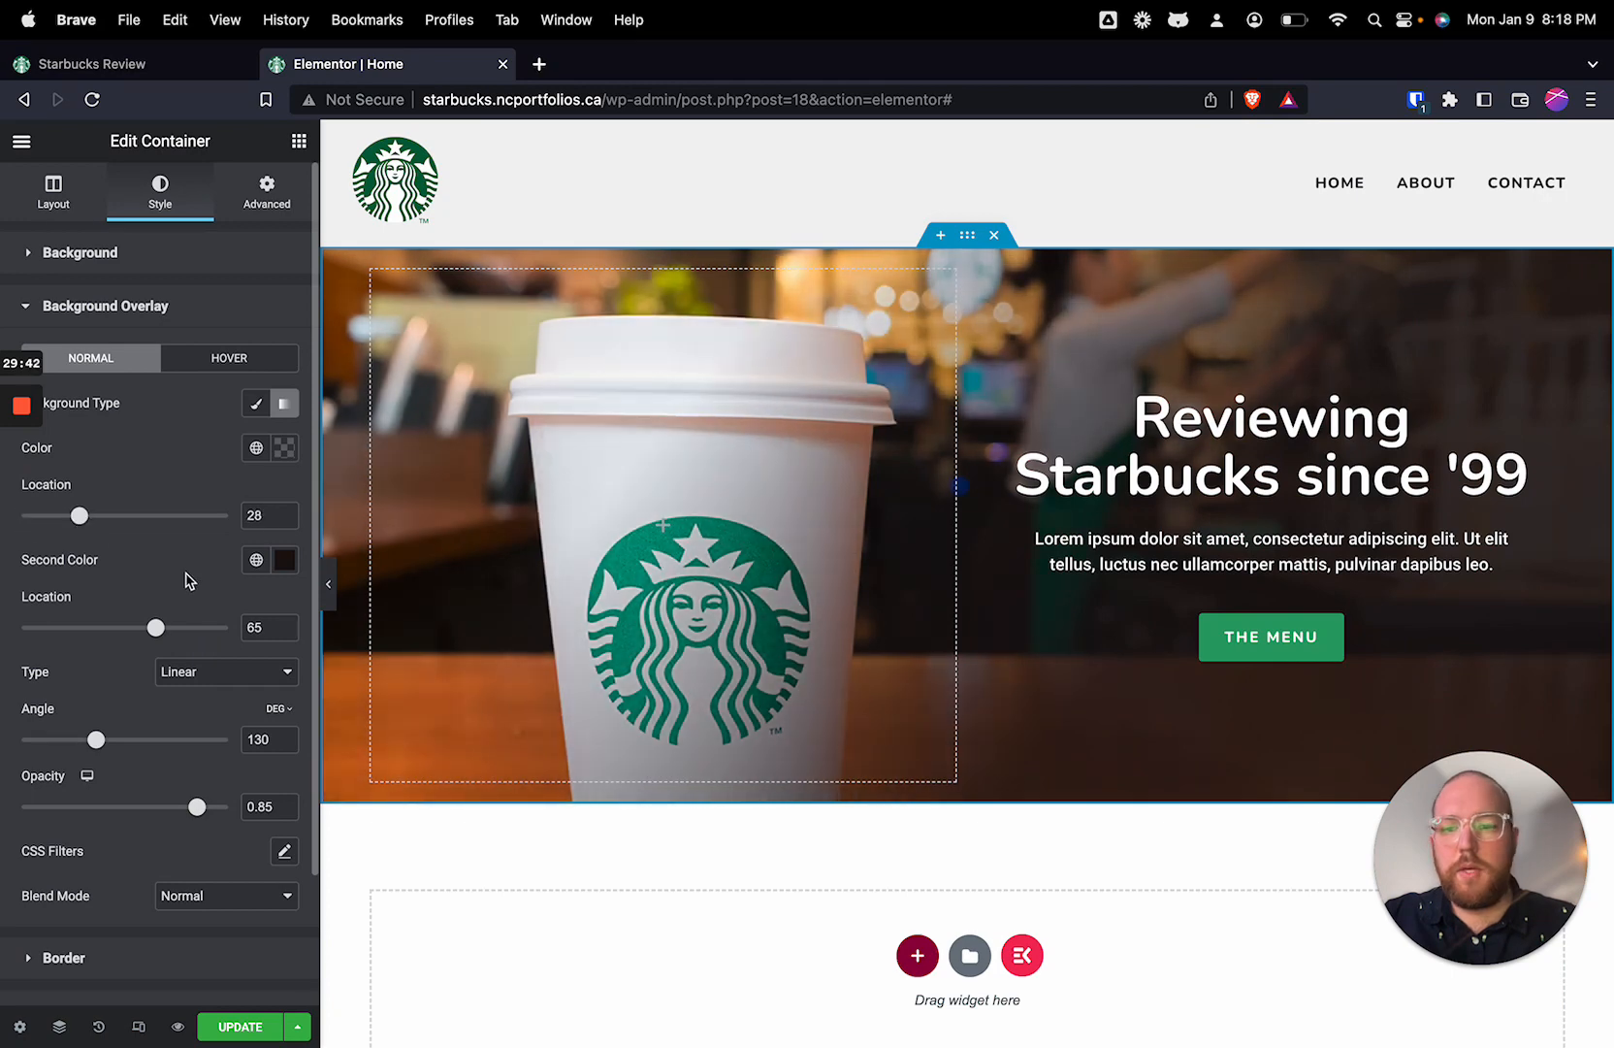
{"action": "left_click_drag", "start_coordinate": [158, 629], "coordinate": [194, 632]}
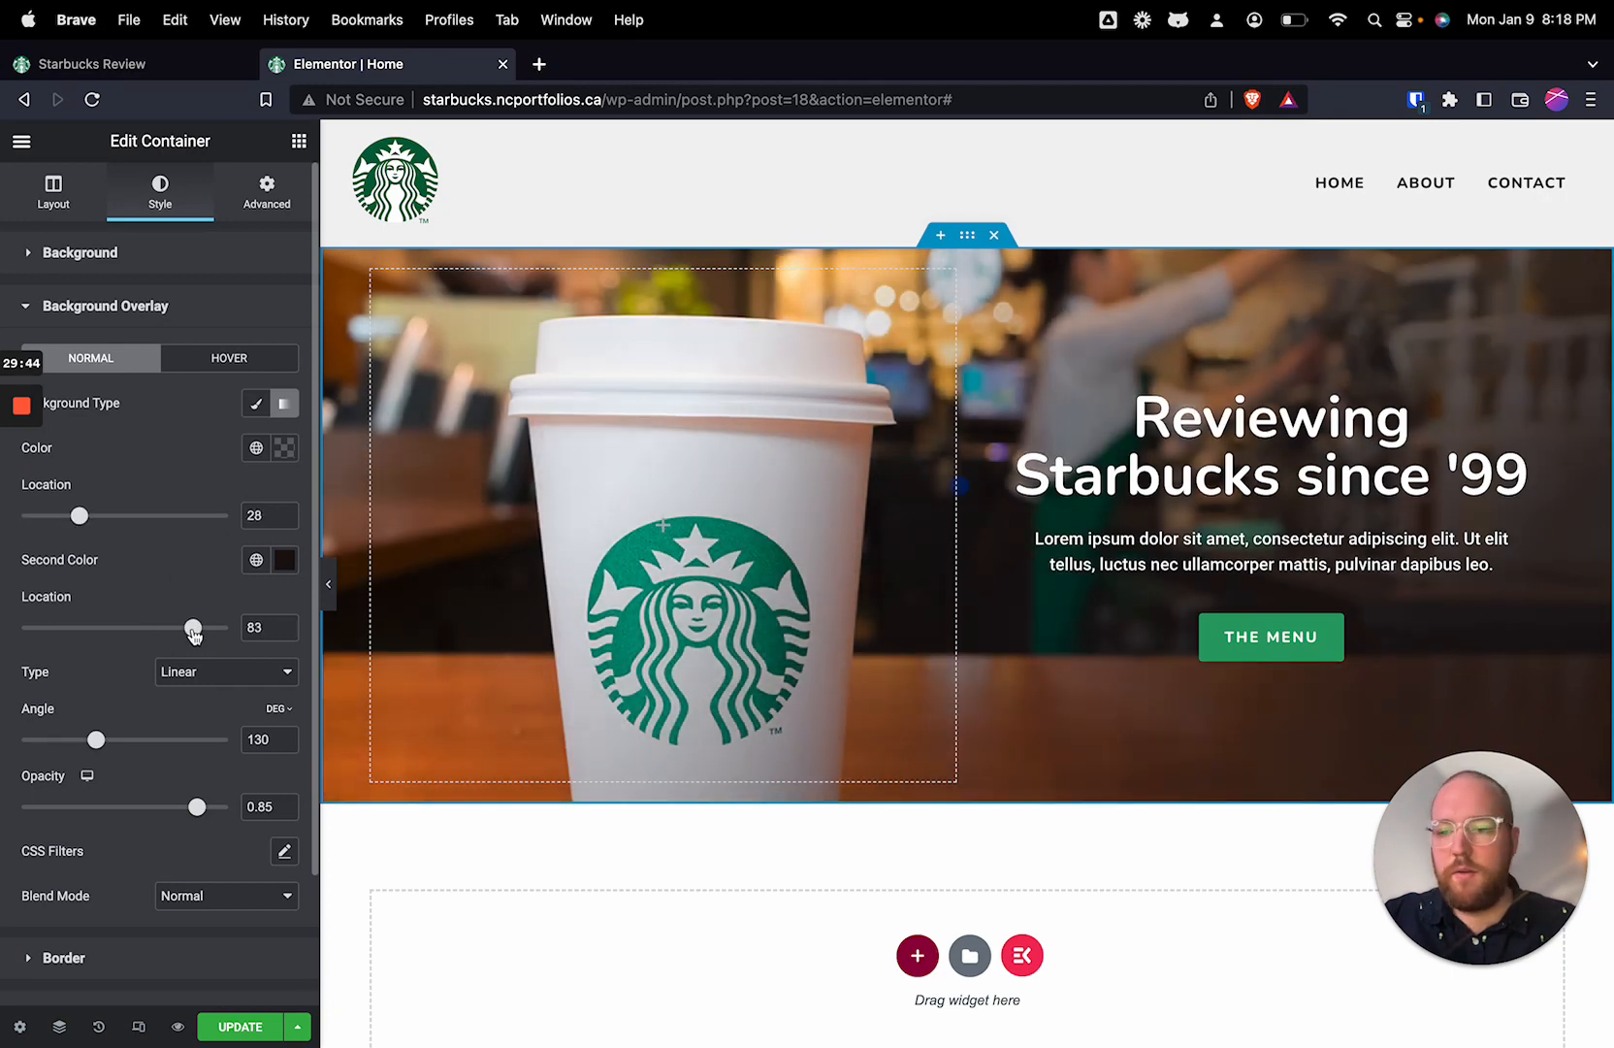
Step: Lower the hero overlay's opacity to 0.73 and set its gradient angle to 104 degrees
{"action": "left_click_drag", "start_coordinate": [190, 813], "coordinate": [172, 810]}
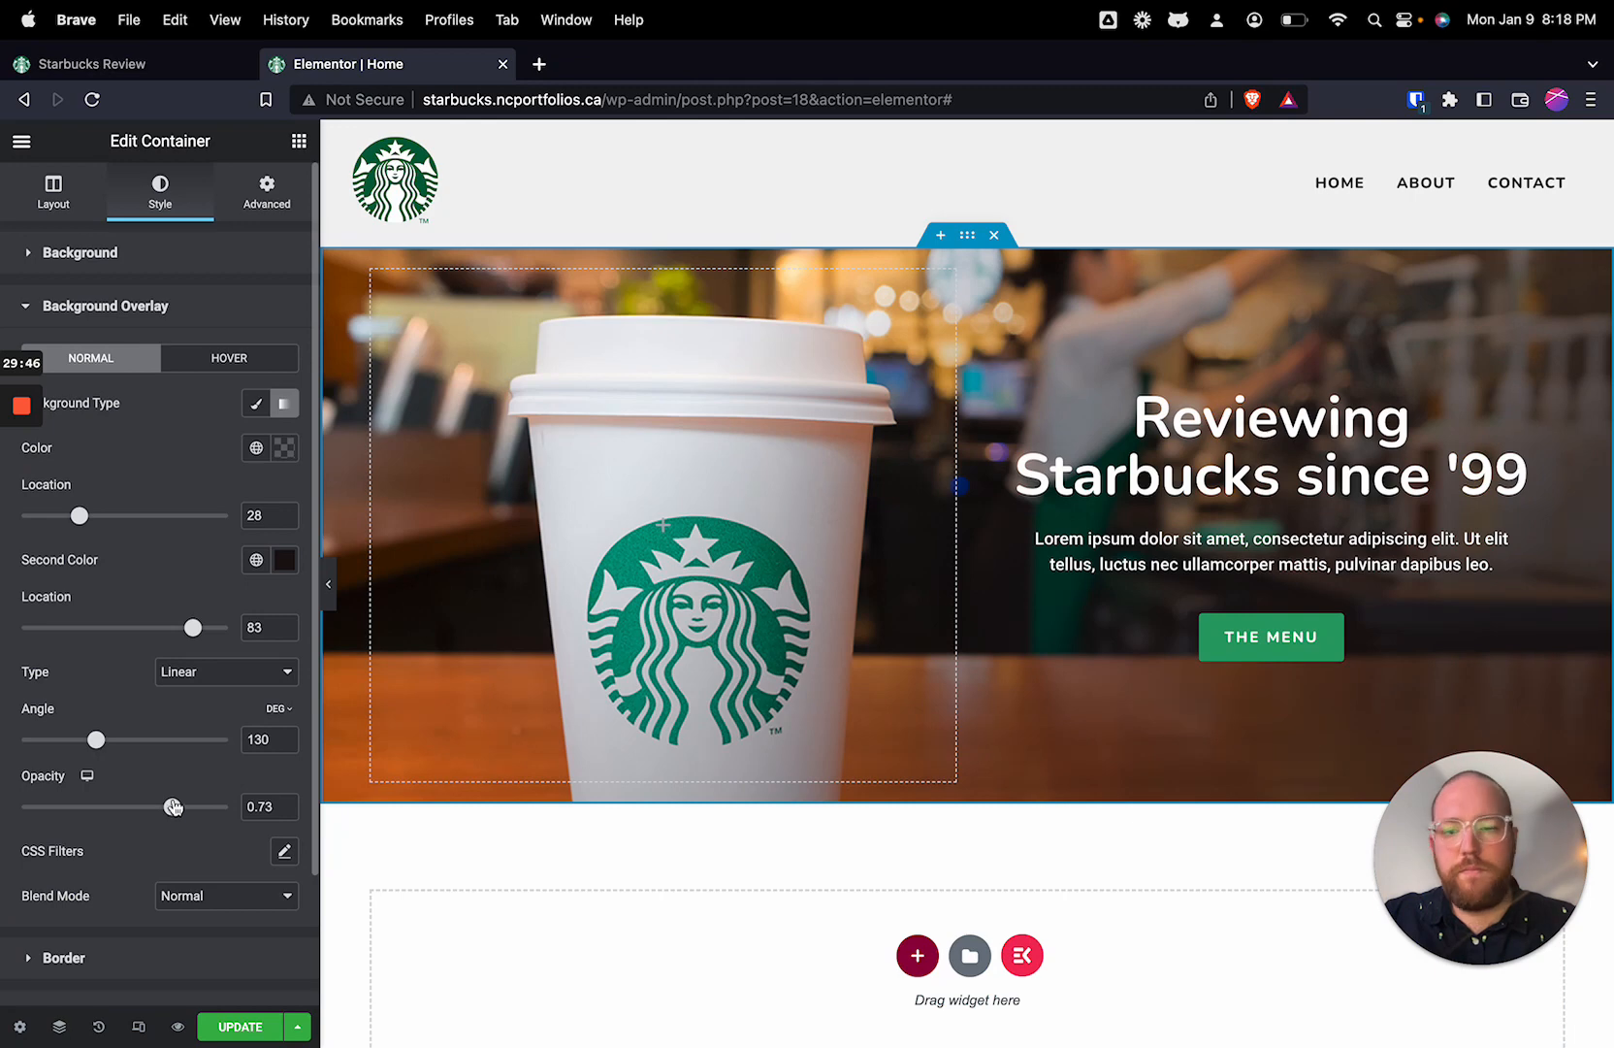
{"action": "mouse_move", "coordinate": [97, 741]}
{"action": "left_mouse_down"}
{"action": "mouse_move", "coordinate": [66, 745]}
{"action": "mouse_move", "coordinate": [79, 742]}
{"action": "left_mouse_up"}
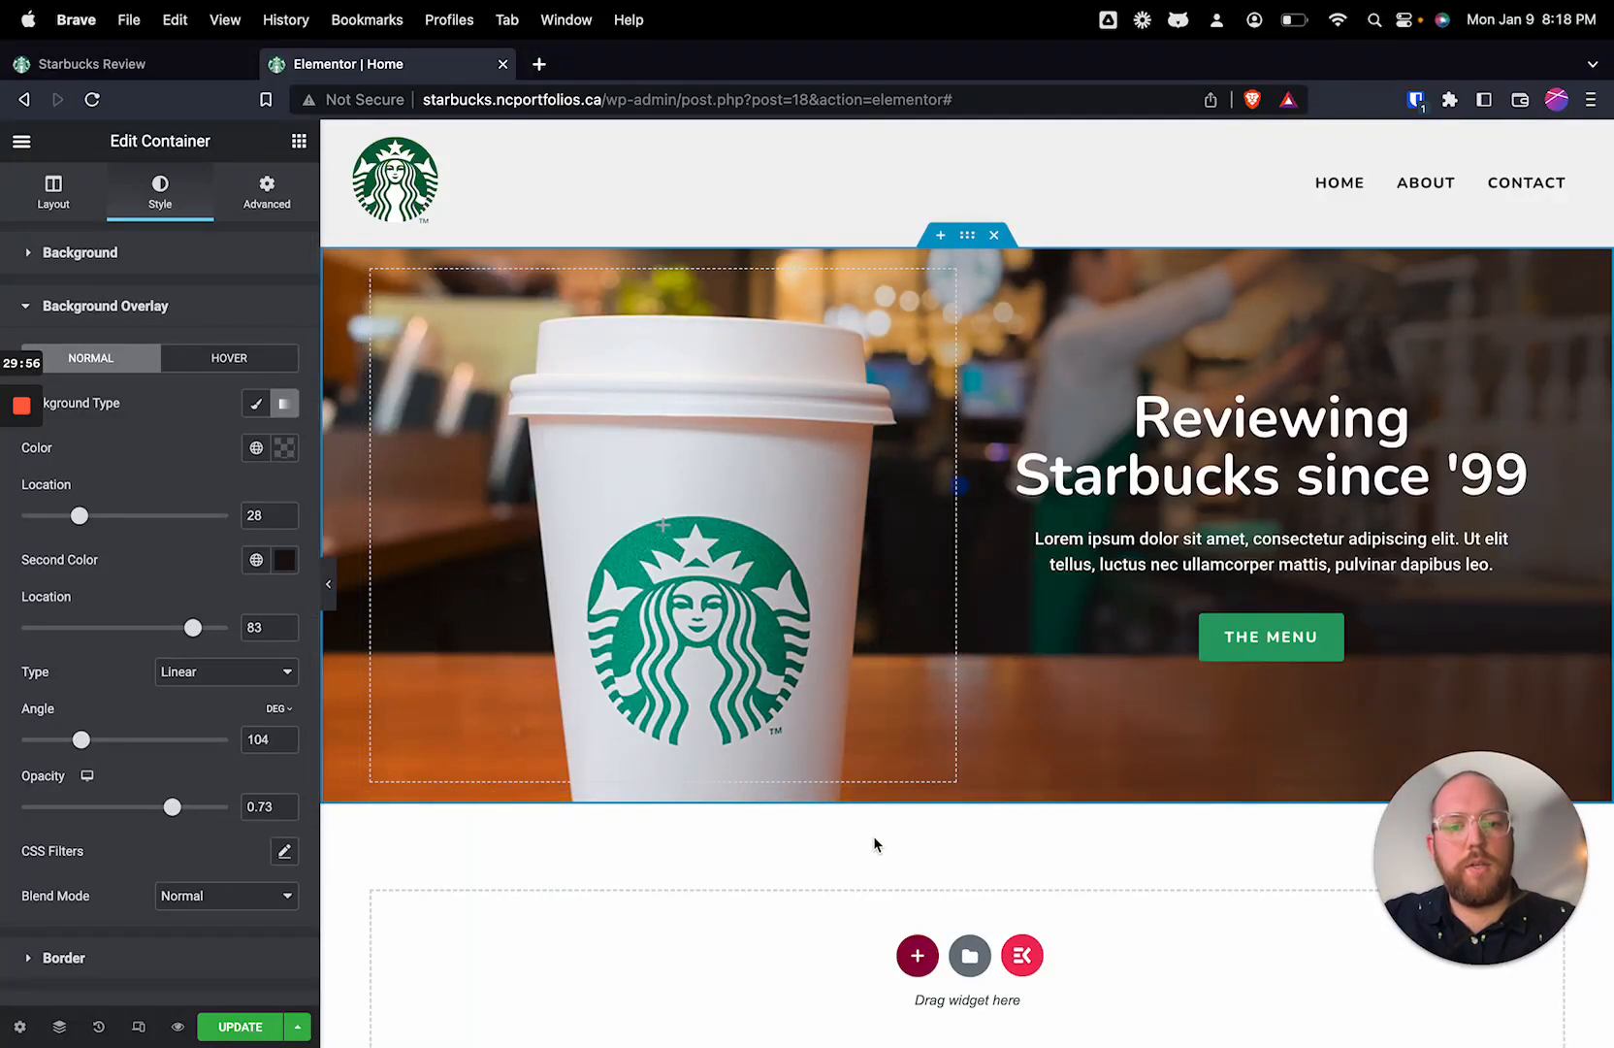
Step: Save the Home page changes and reload the live Starbucks Review site to check the hero
{"action": "scroll", "coordinate": [879, 847], "scroll_direction": "down", "scroll_amount": 1}
{"action": "scroll", "coordinate": [1005, 751], "scroll_direction": "up", "scroll_amount": 1}
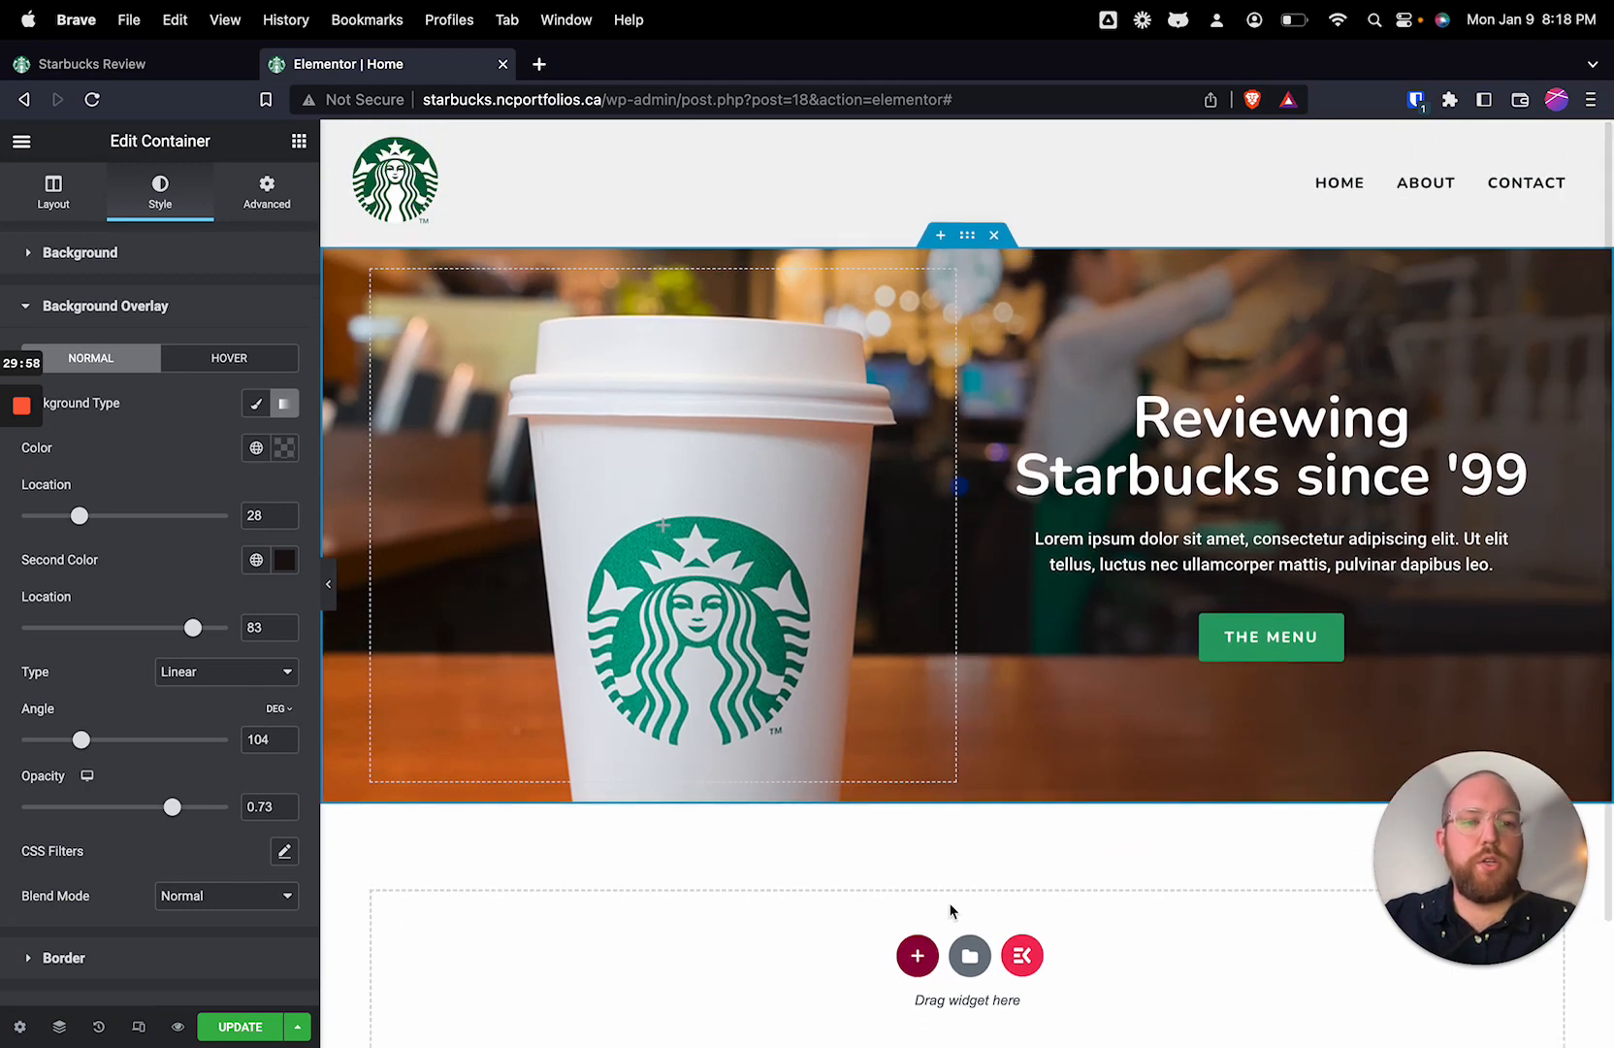
{"action": "left_click", "coordinate": [240, 1028]}
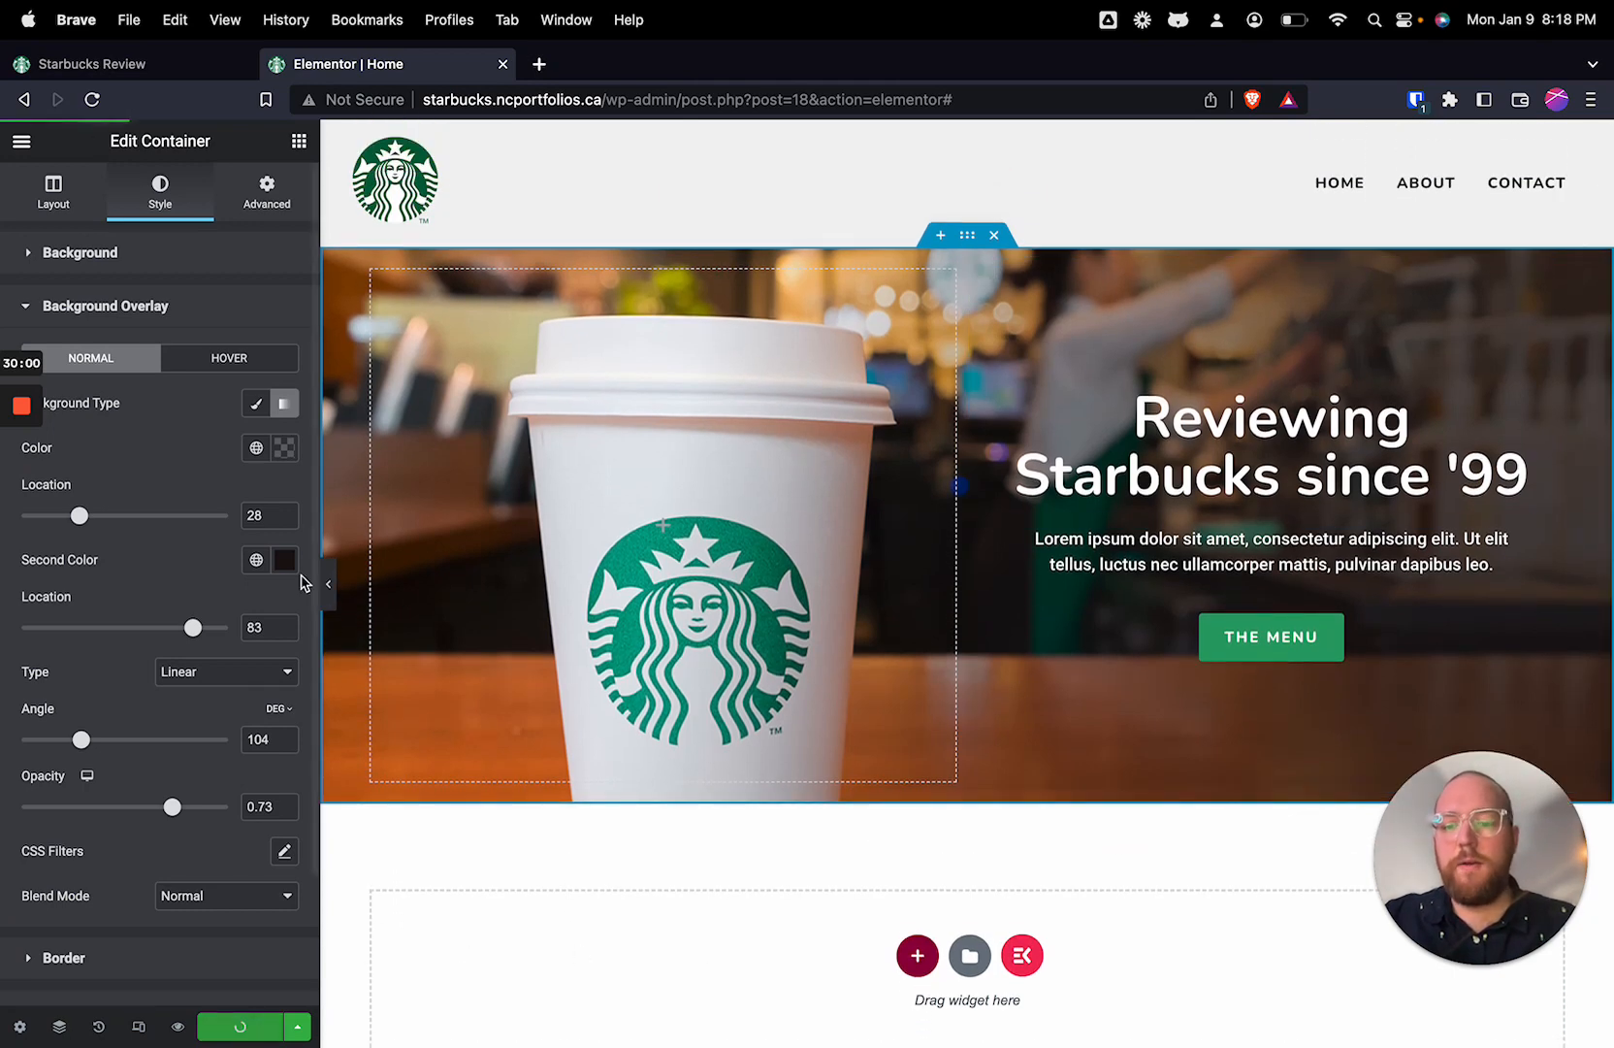
{"action": "left_click", "coordinate": [169, 68]}
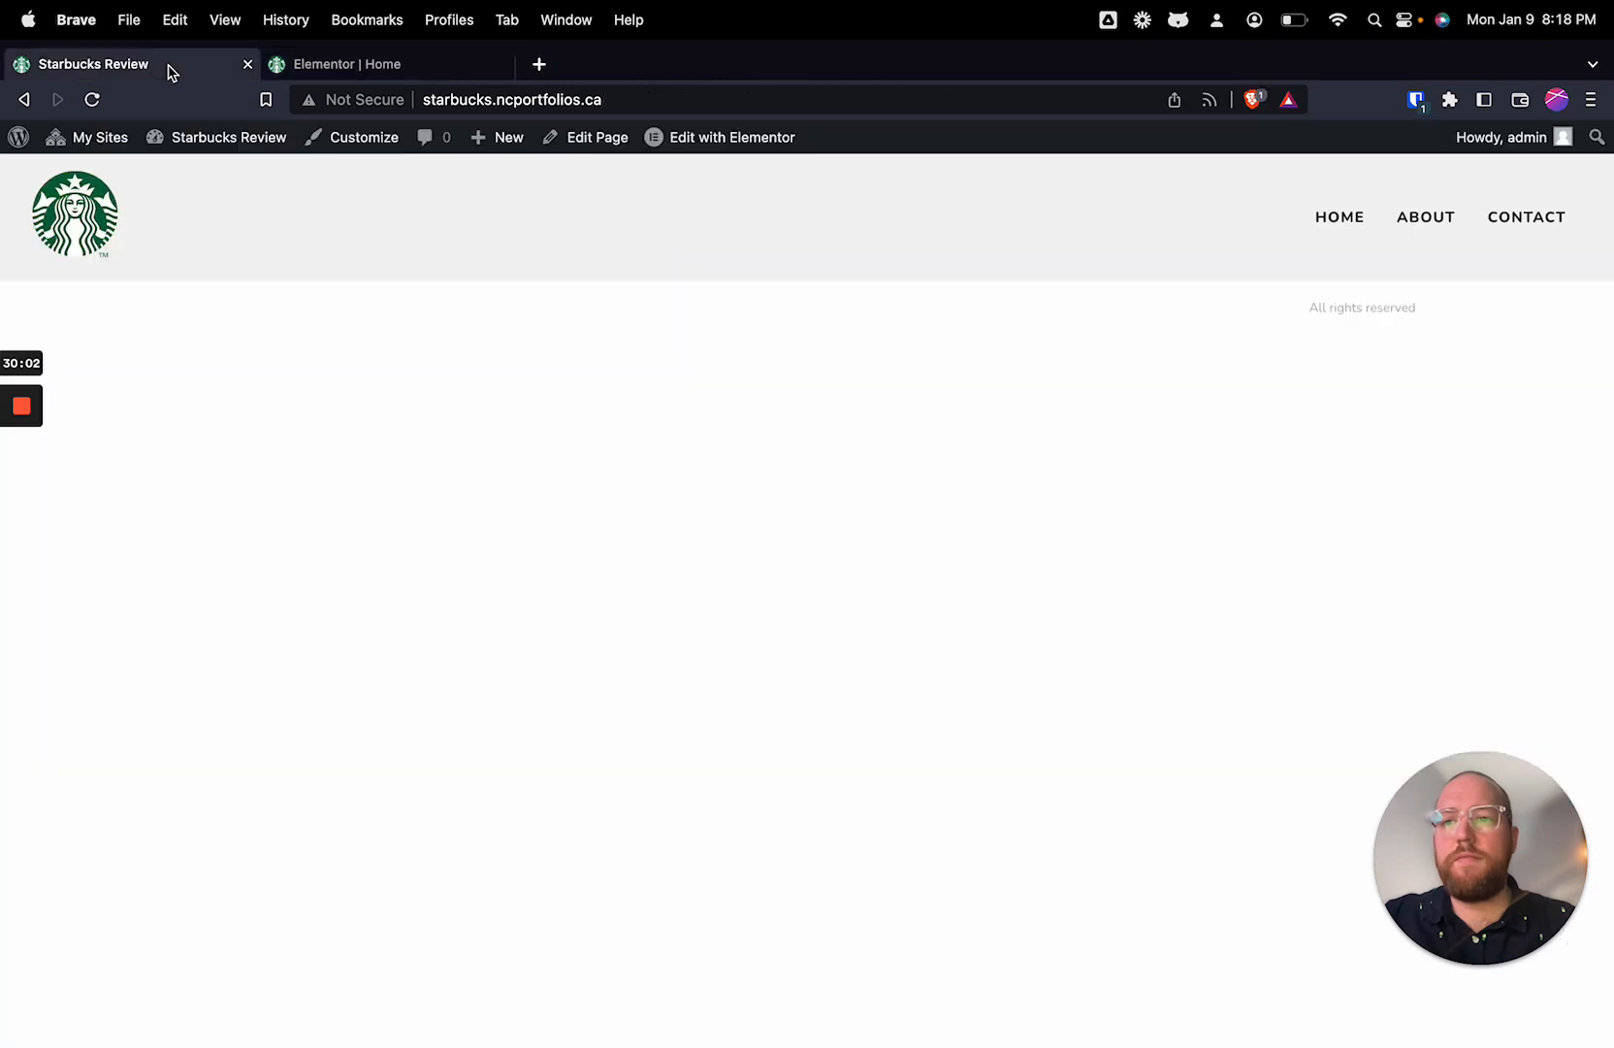
{"action": "left_click", "coordinate": [92, 99]}
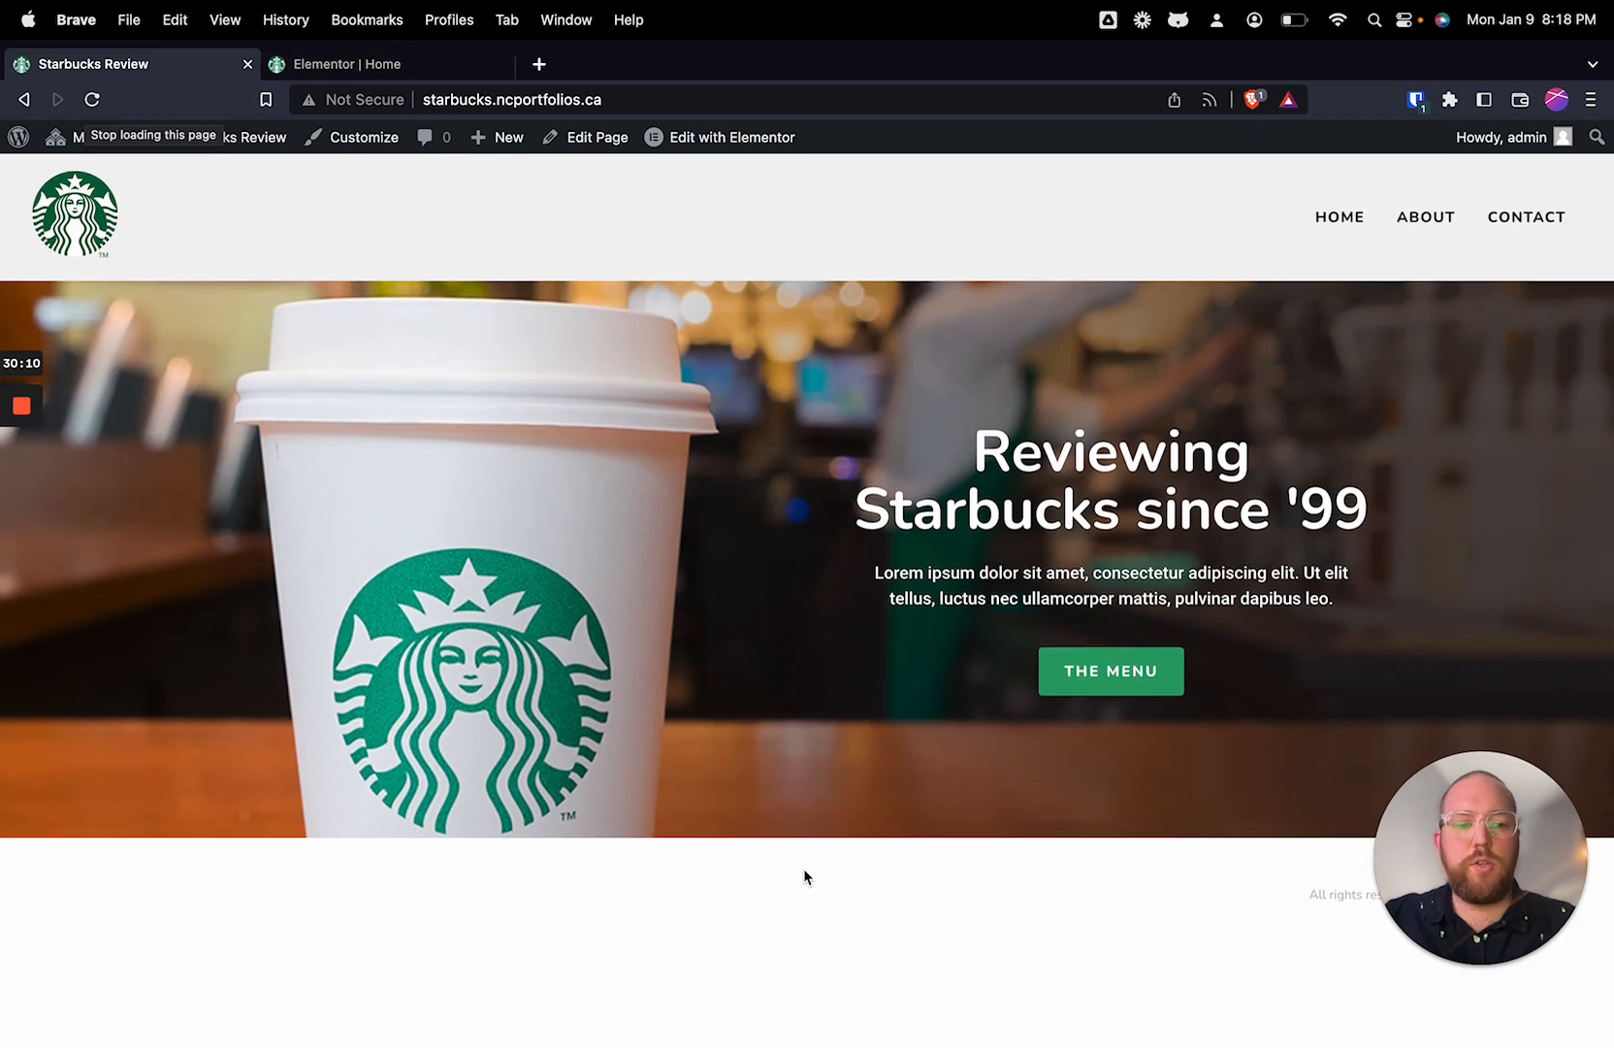
Step: Check how the live hero's height adapts by making the browser window taller outside full screen, and return to full screen
{"action": "mouse_move", "coordinate": [2, 3]}
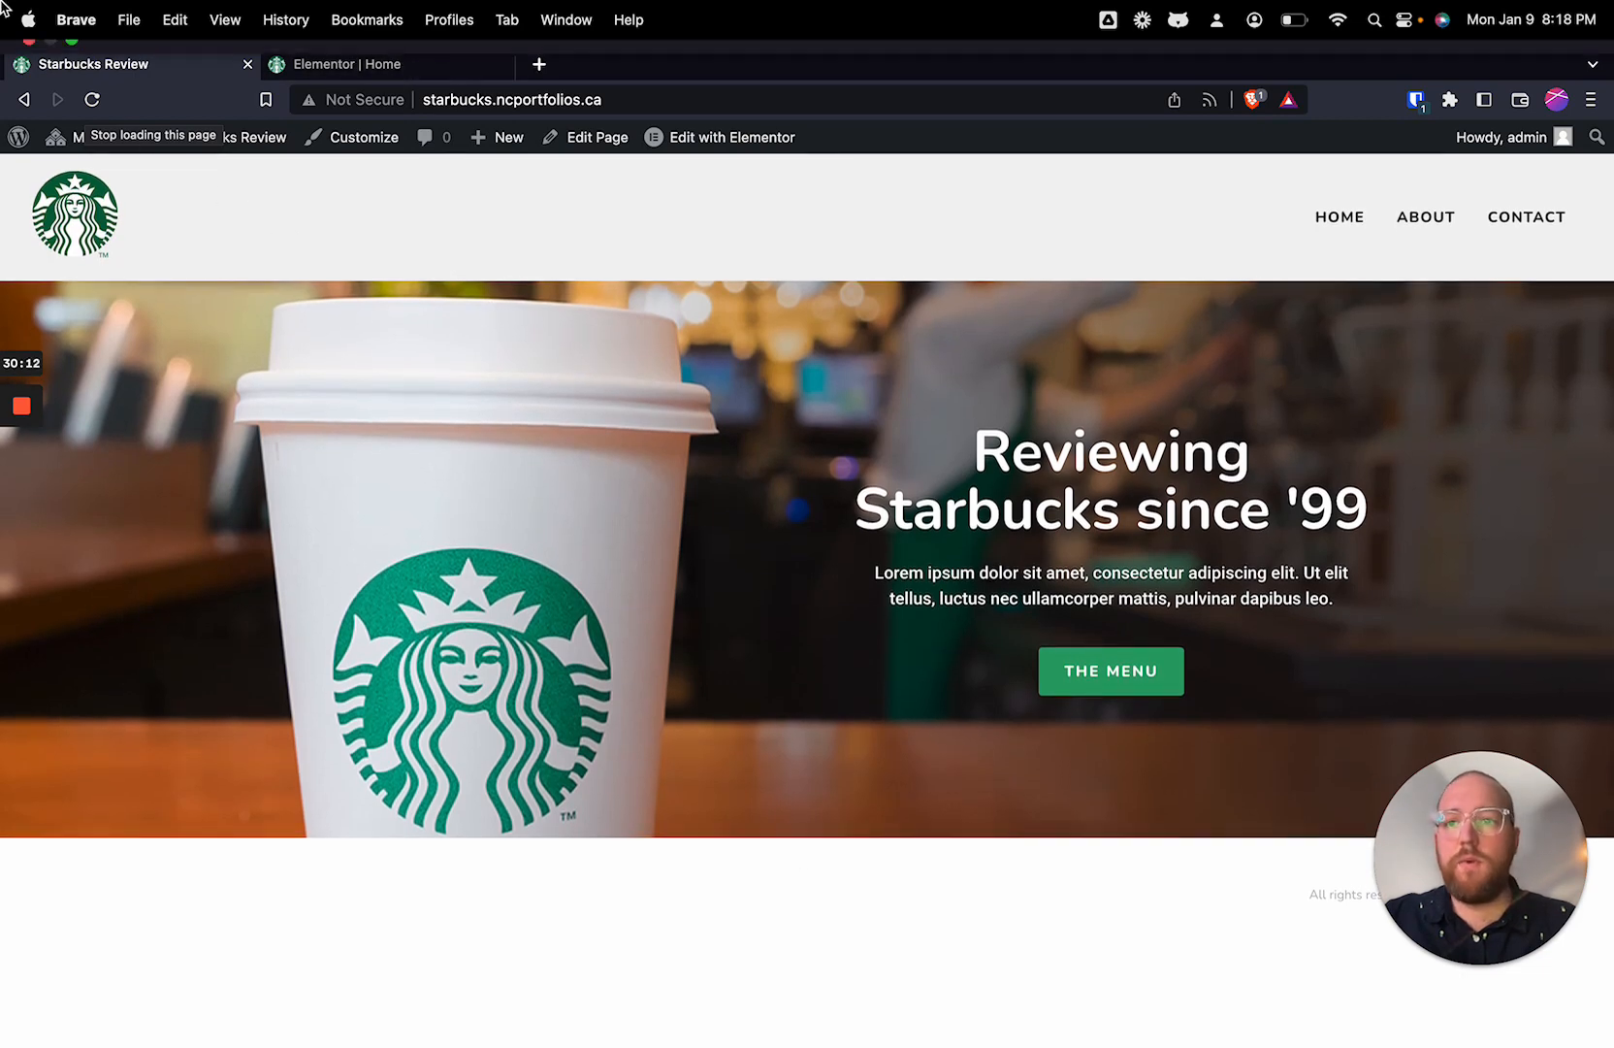
{"action": "left_click", "coordinate": [73, 56]}
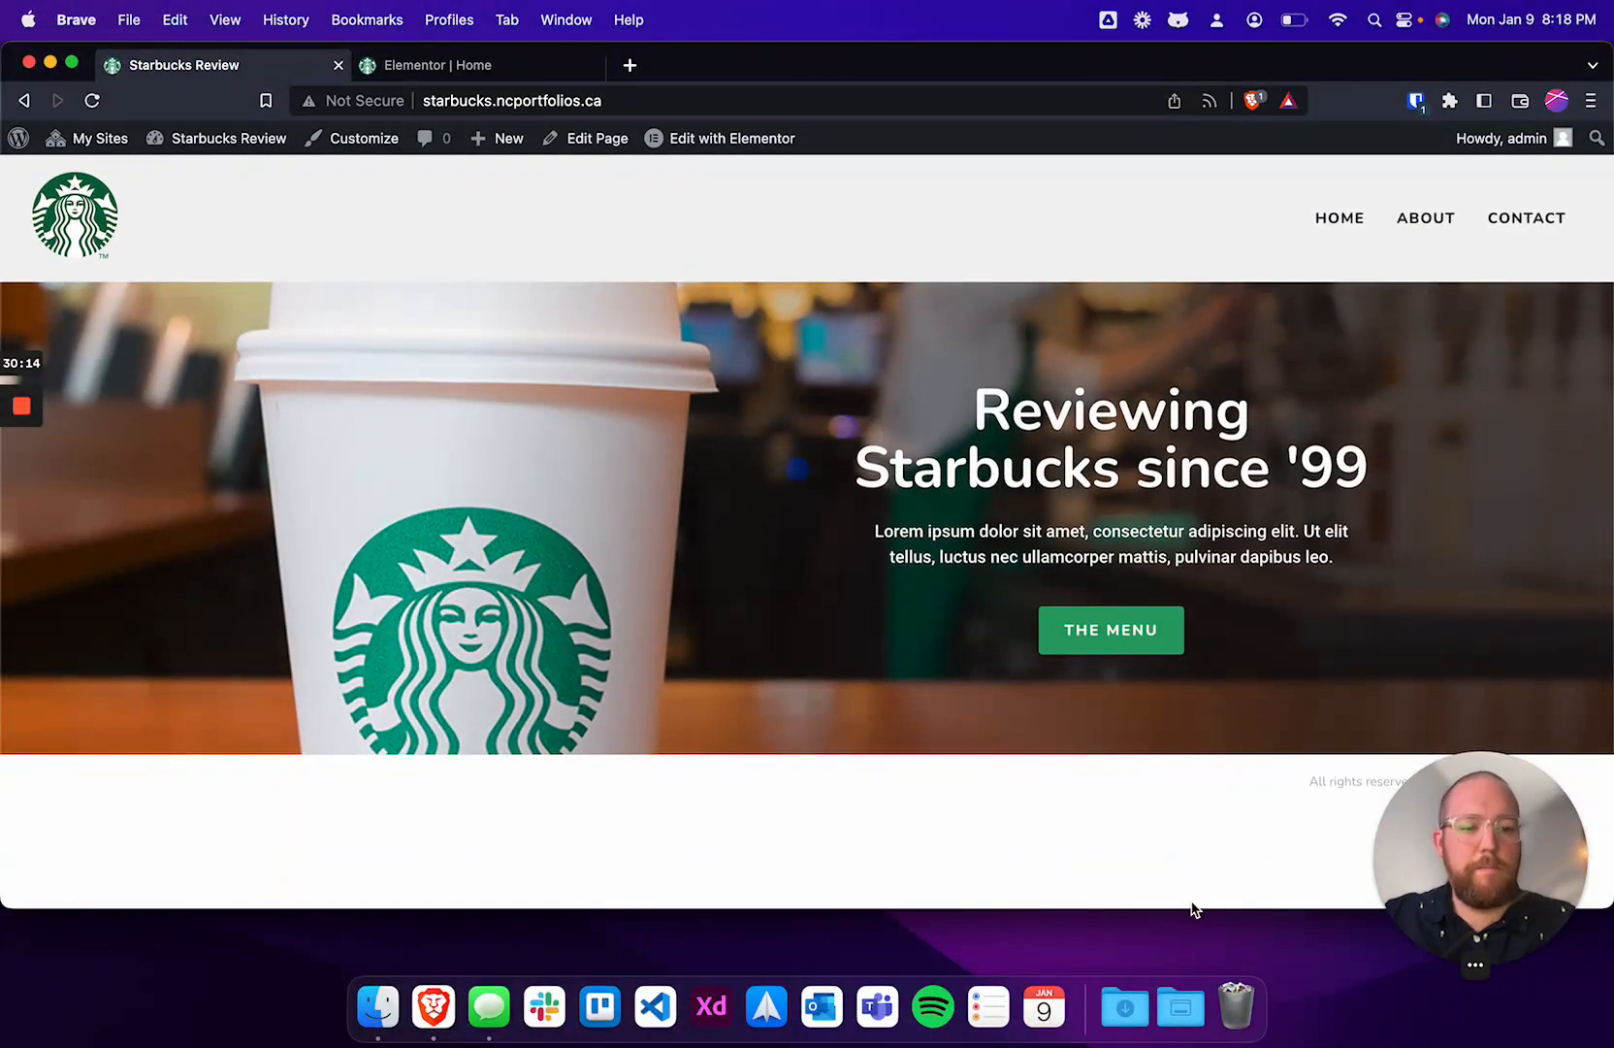
{"action": "left_click_drag", "start_coordinate": [1190, 907], "coordinate": [1176, 1028]}
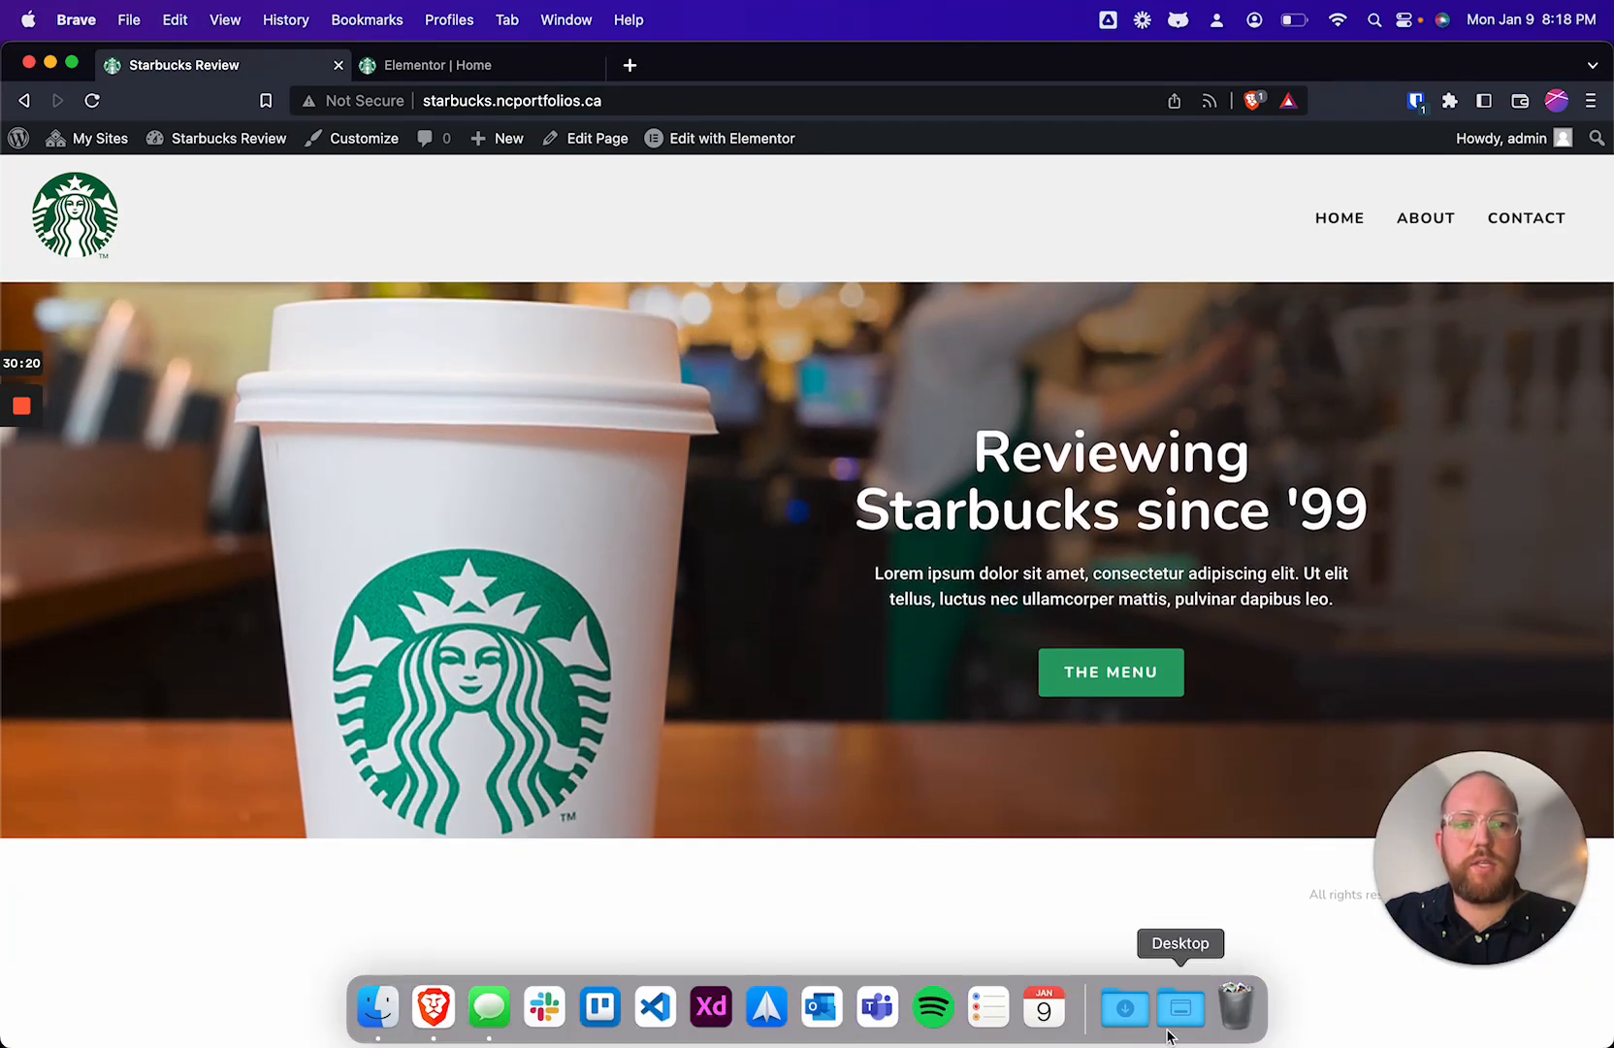
{"action": "left_click", "coordinate": [71, 62]}
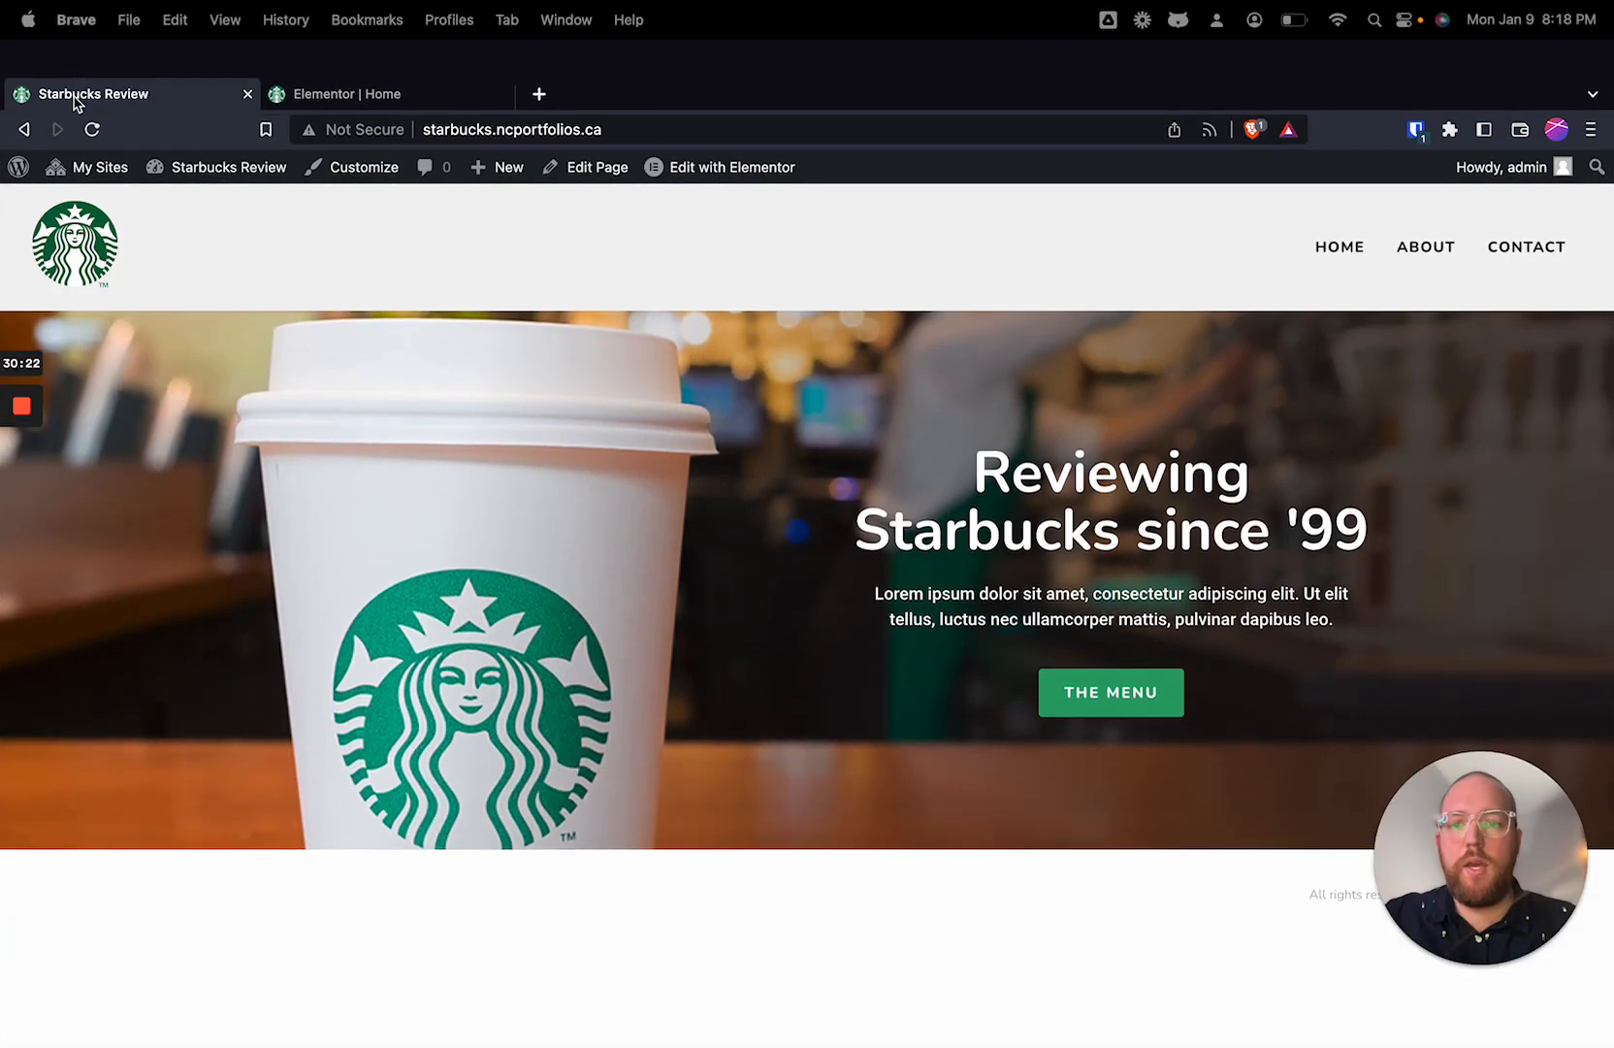
Step: Return to the Home page in the Elementor editor and exit to the WordPress pages list
{"action": "left_click", "coordinate": [378, 93]}
{"action": "scroll", "coordinate": [684, 743], "scroll_direction": "down", "scroll_amount": 4}
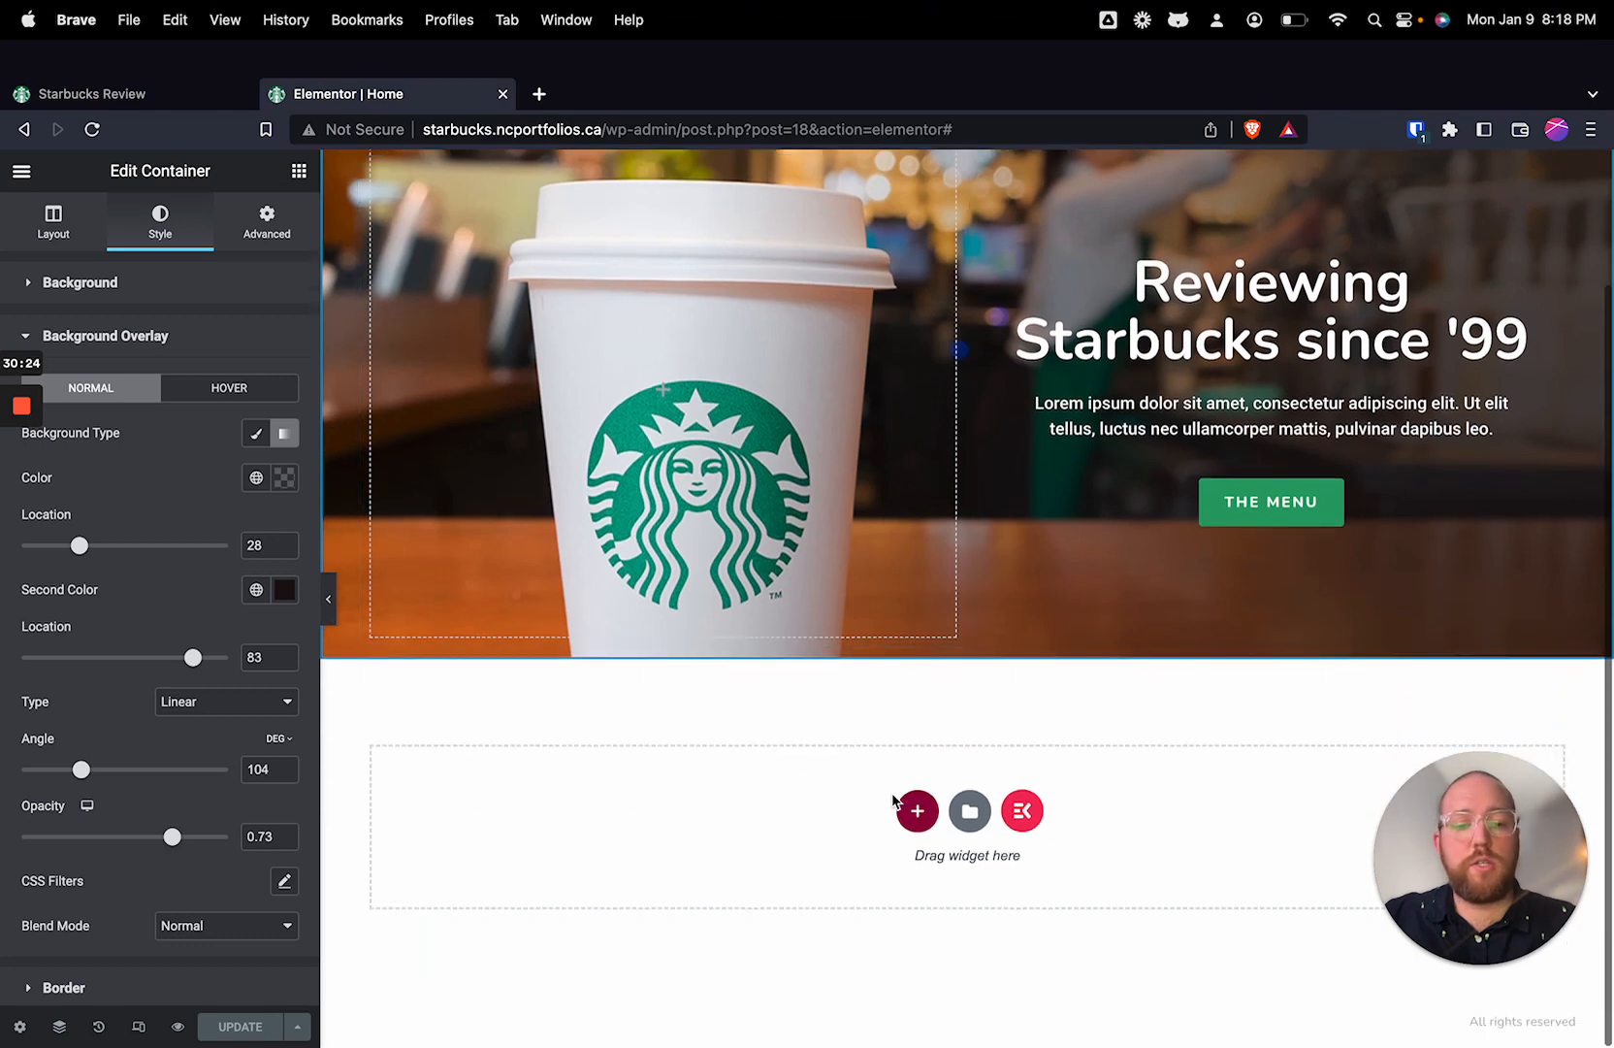
{"action": "scroll", "coordinate": [832, 735], "scroll_direction": "up", "scroll_amount": 3}
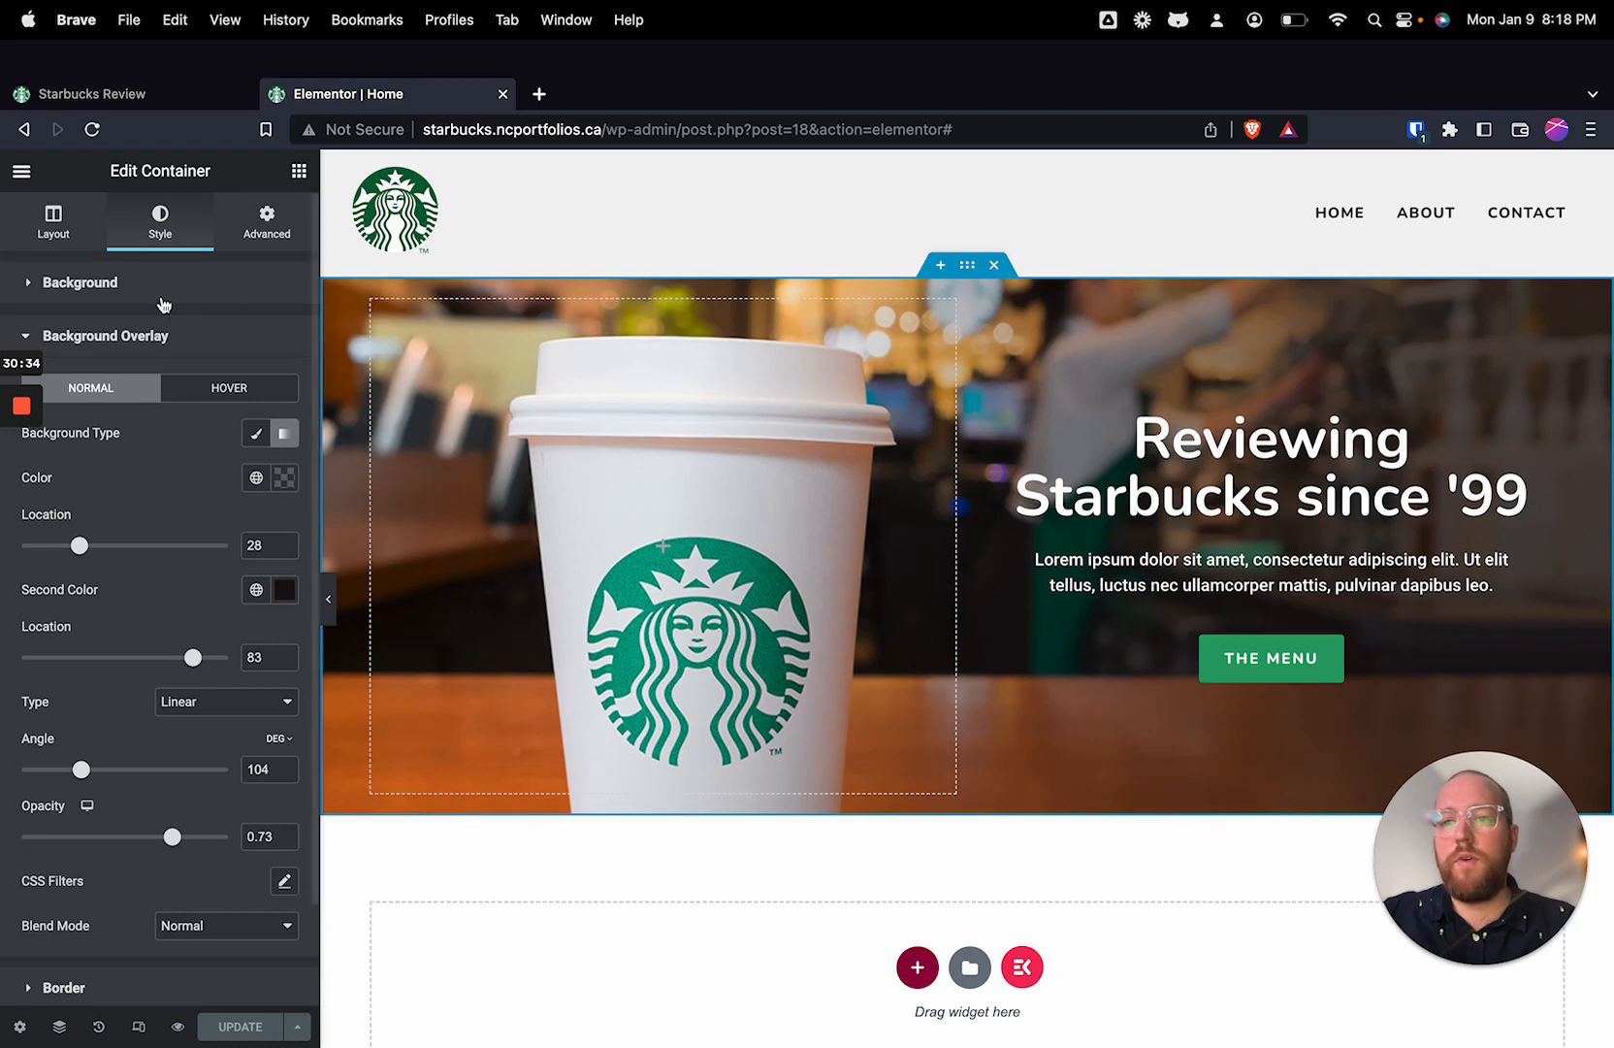
{"action": "left_click", "coordinate": [21, 172]}
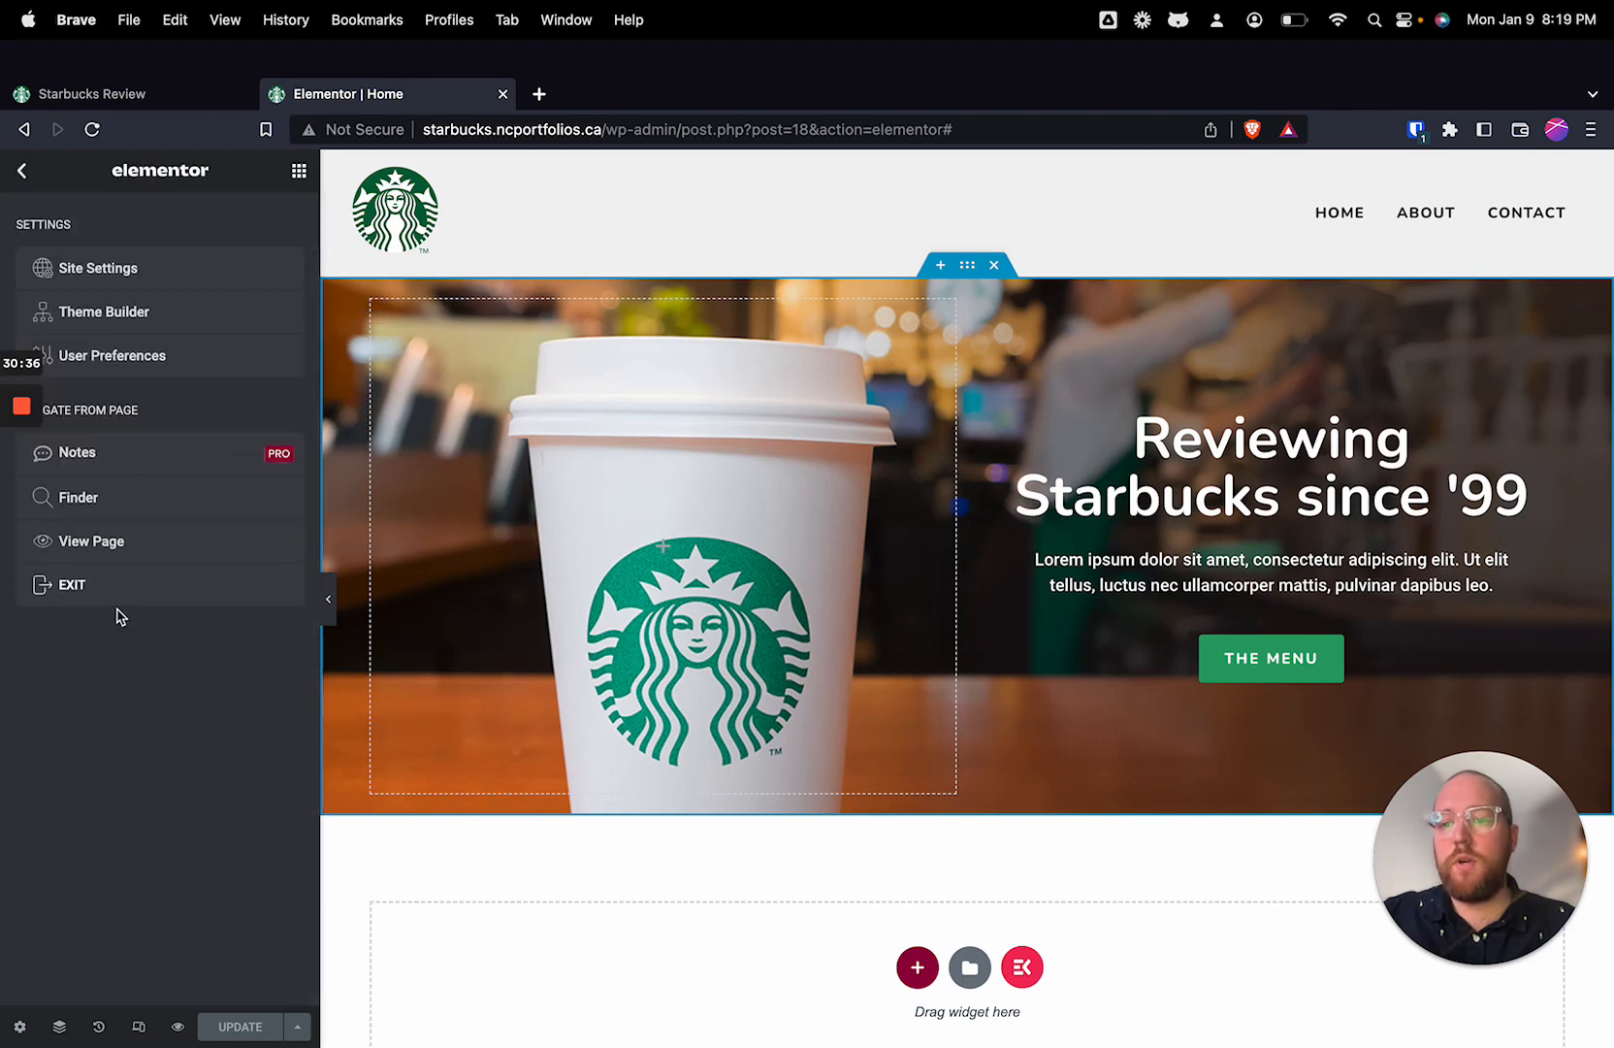
{"action": "left_click", "coordinate": [227, 594]}
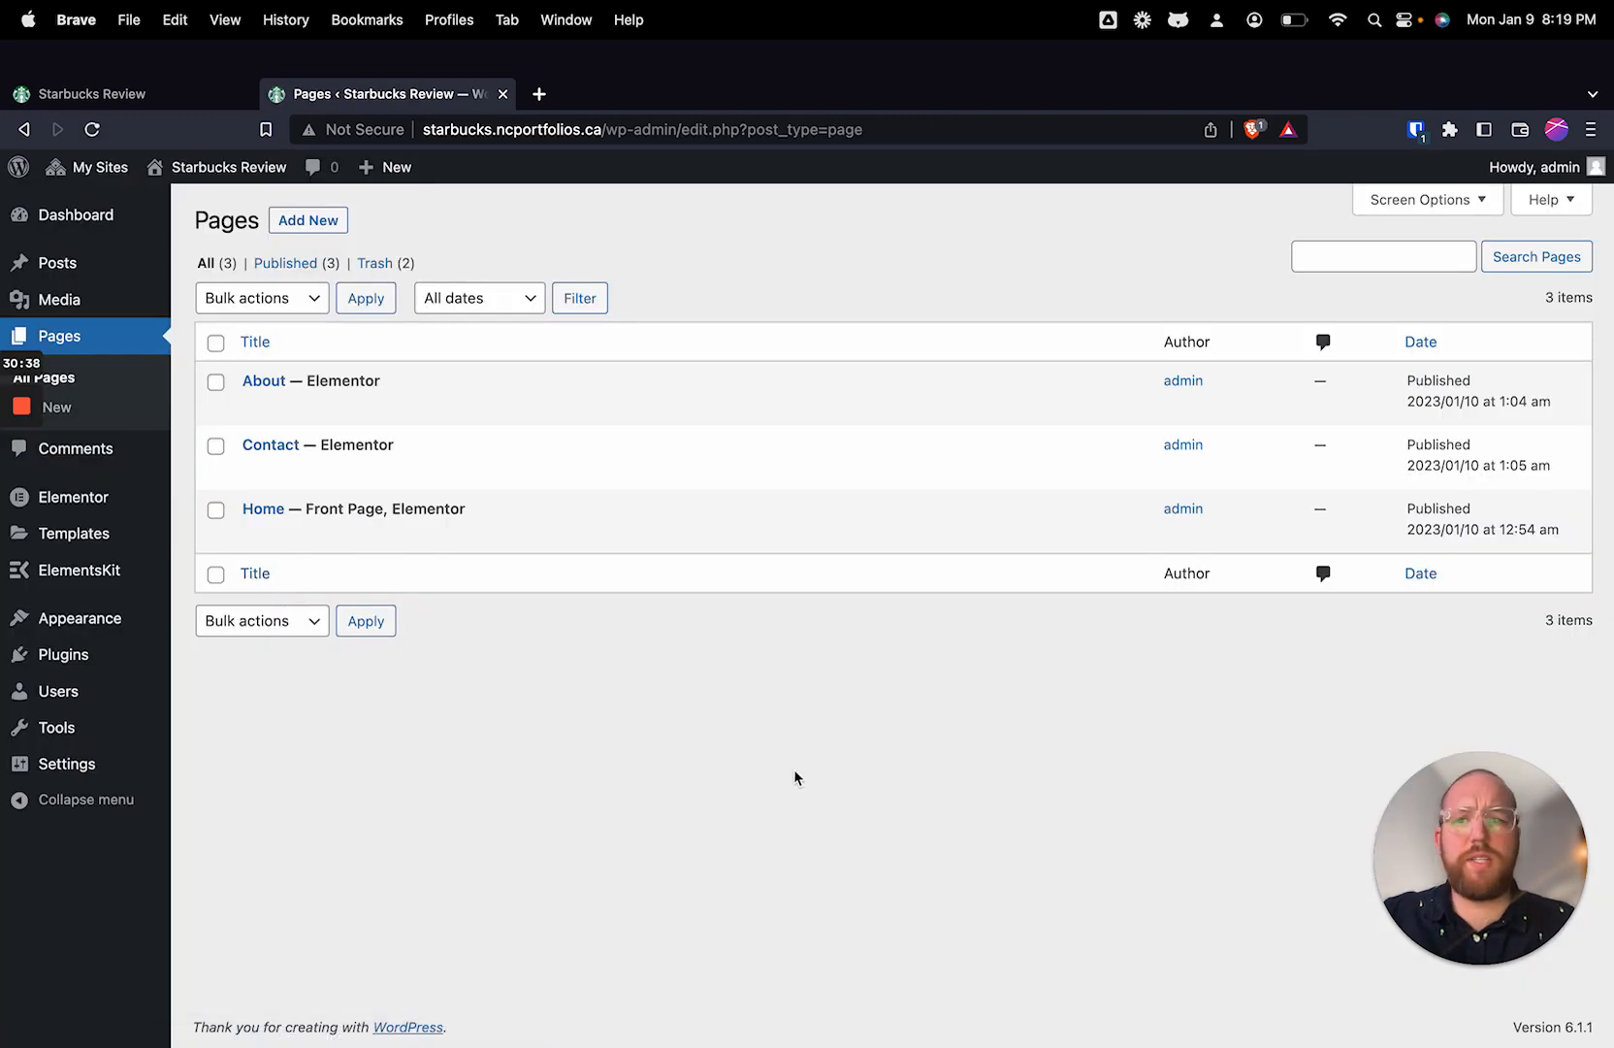
Step: Review the live site's About, Contact and Home pages through the header navigation links
{"action": "left_click", "coordinate": [146, 102]}
{"action": "left_click", "coordinate": [1426, 255]}
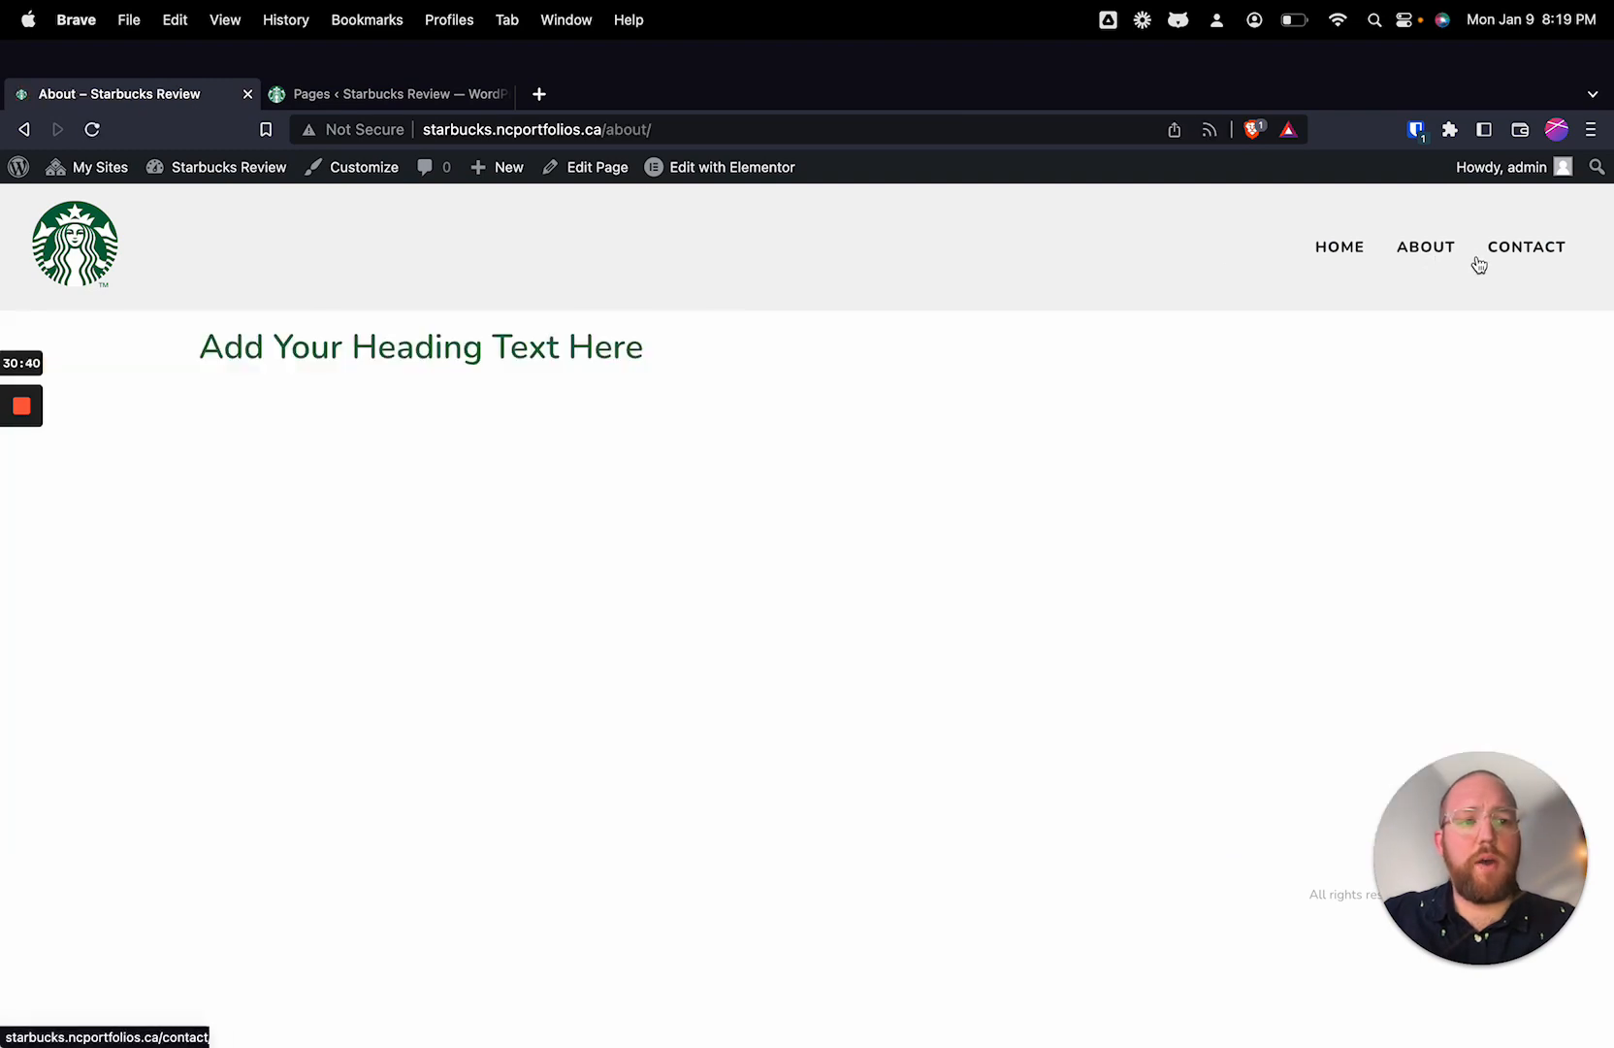
{"action": "left_click", "coordinate": [1507, 254]}
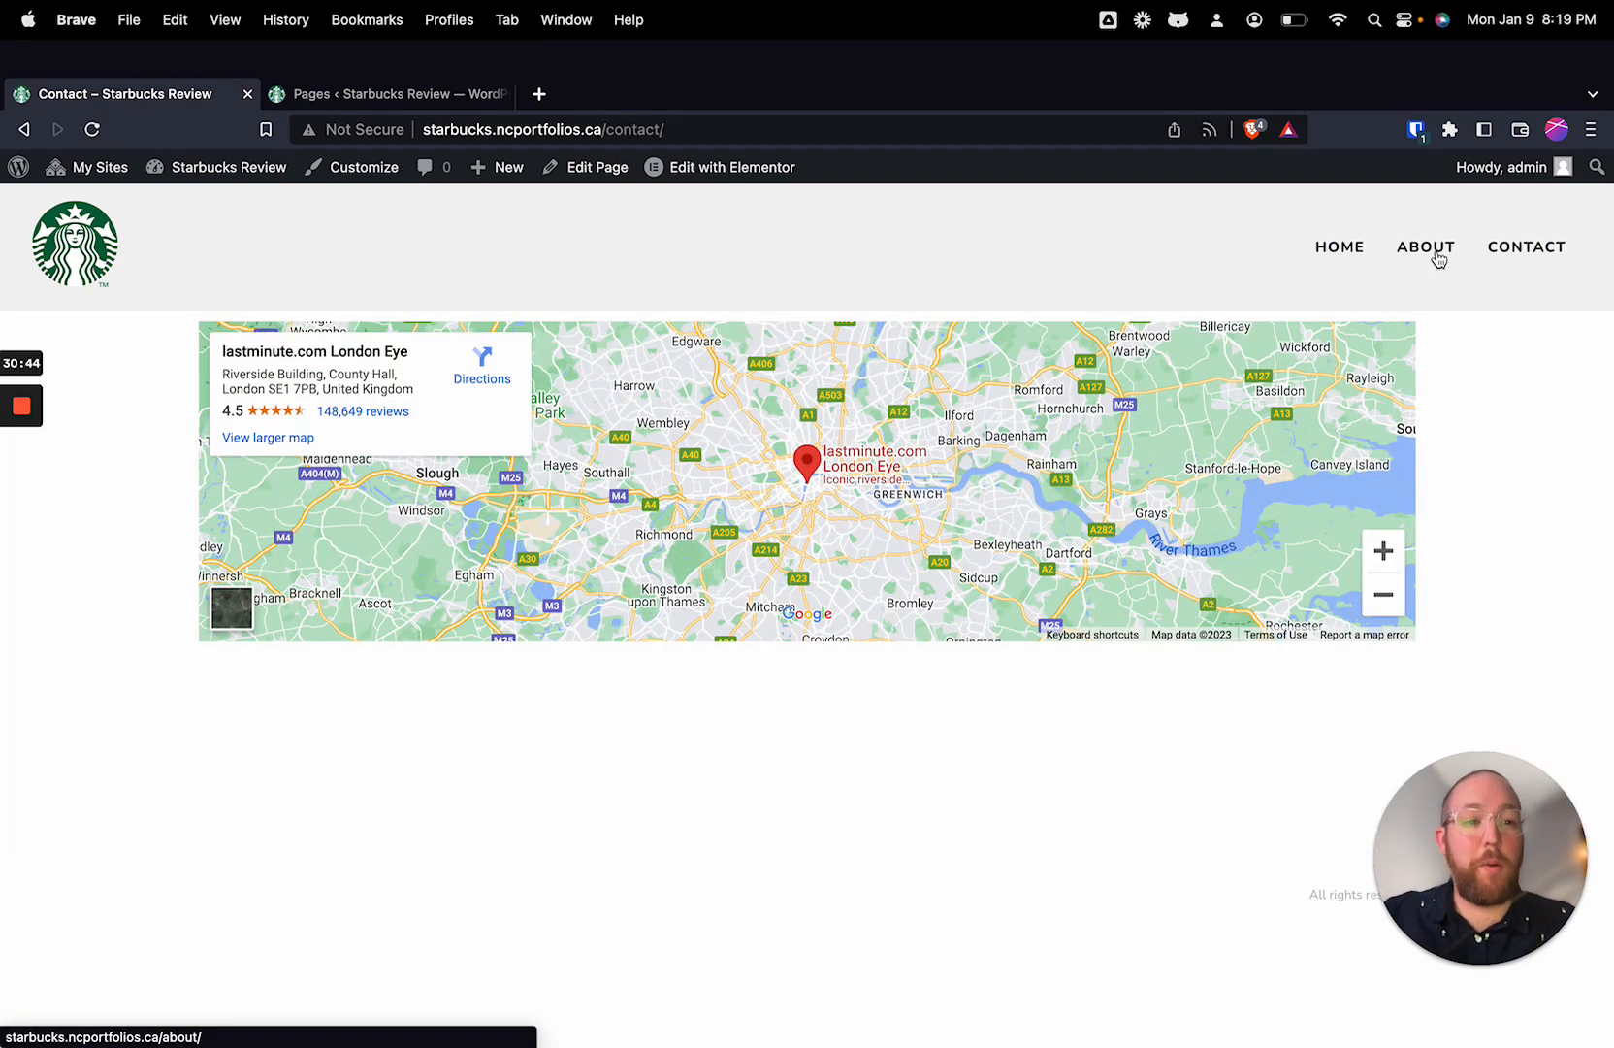
{"action": "left_click", "coordinate": [1438, 258]}
{"action": "left_click", "coordinate": [1336, 251]}
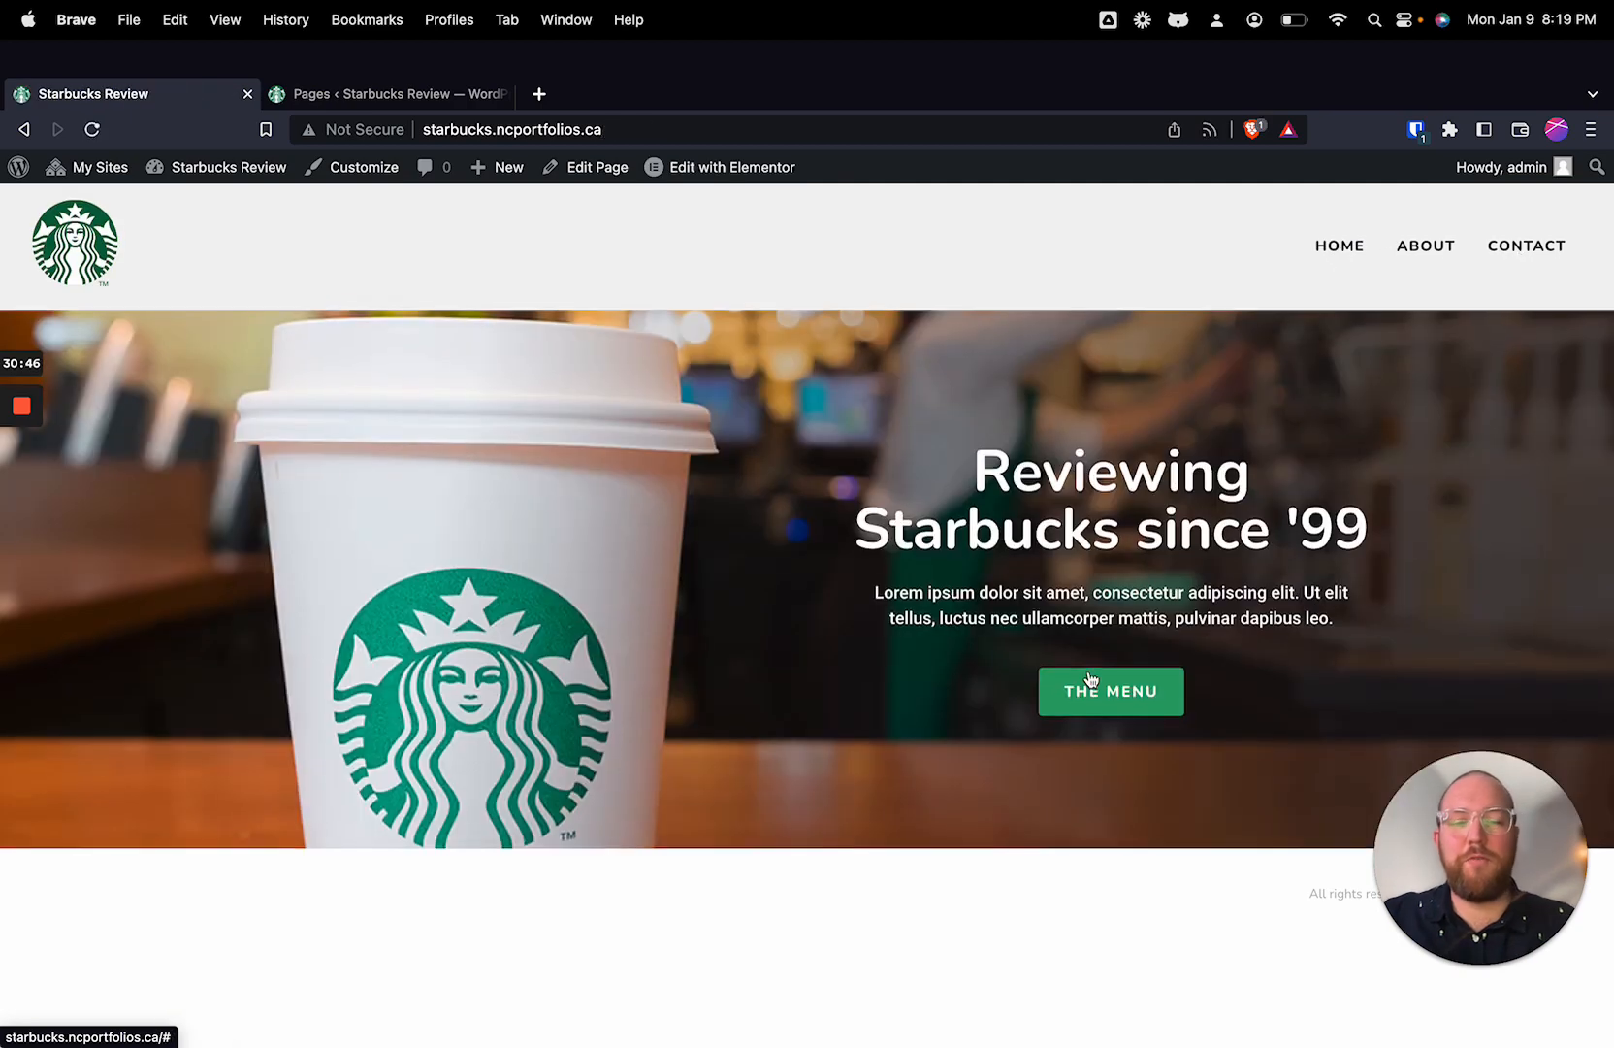